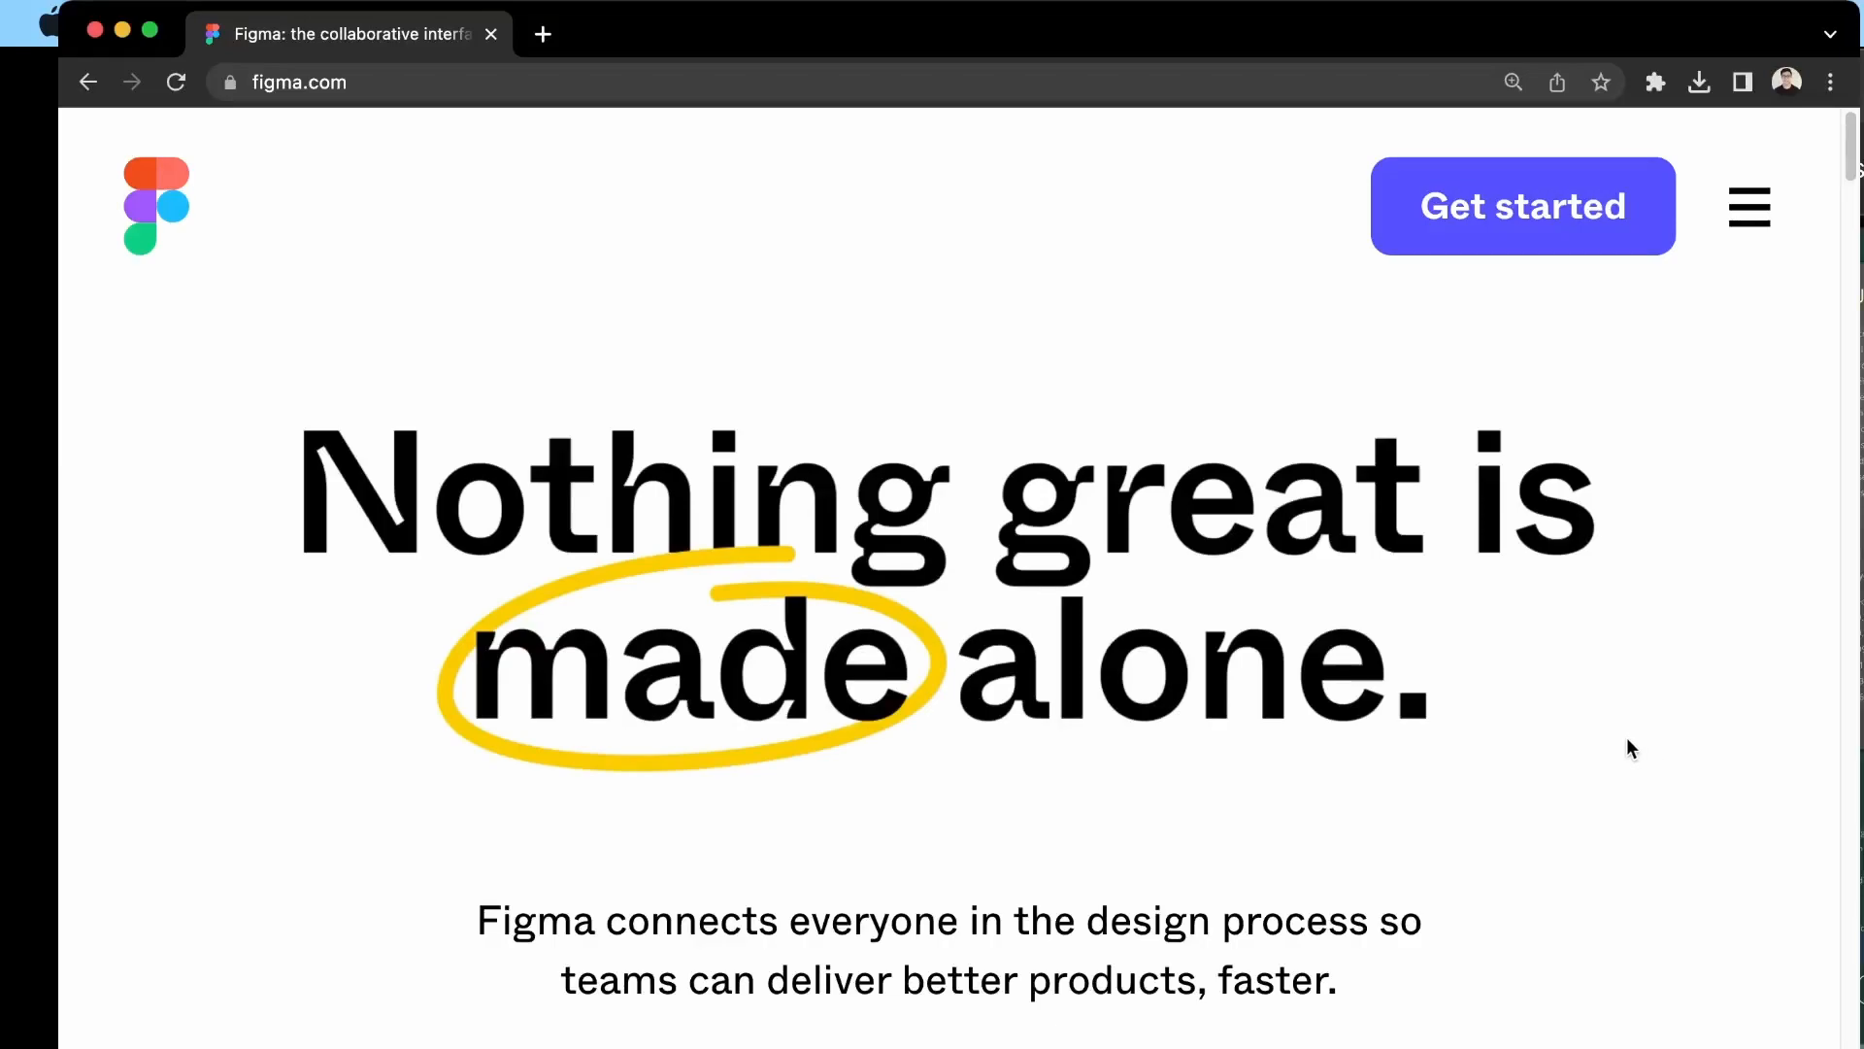
Look over the finished plumbing website design in the Design Tutorial file from header to footer
click(1631, 243)
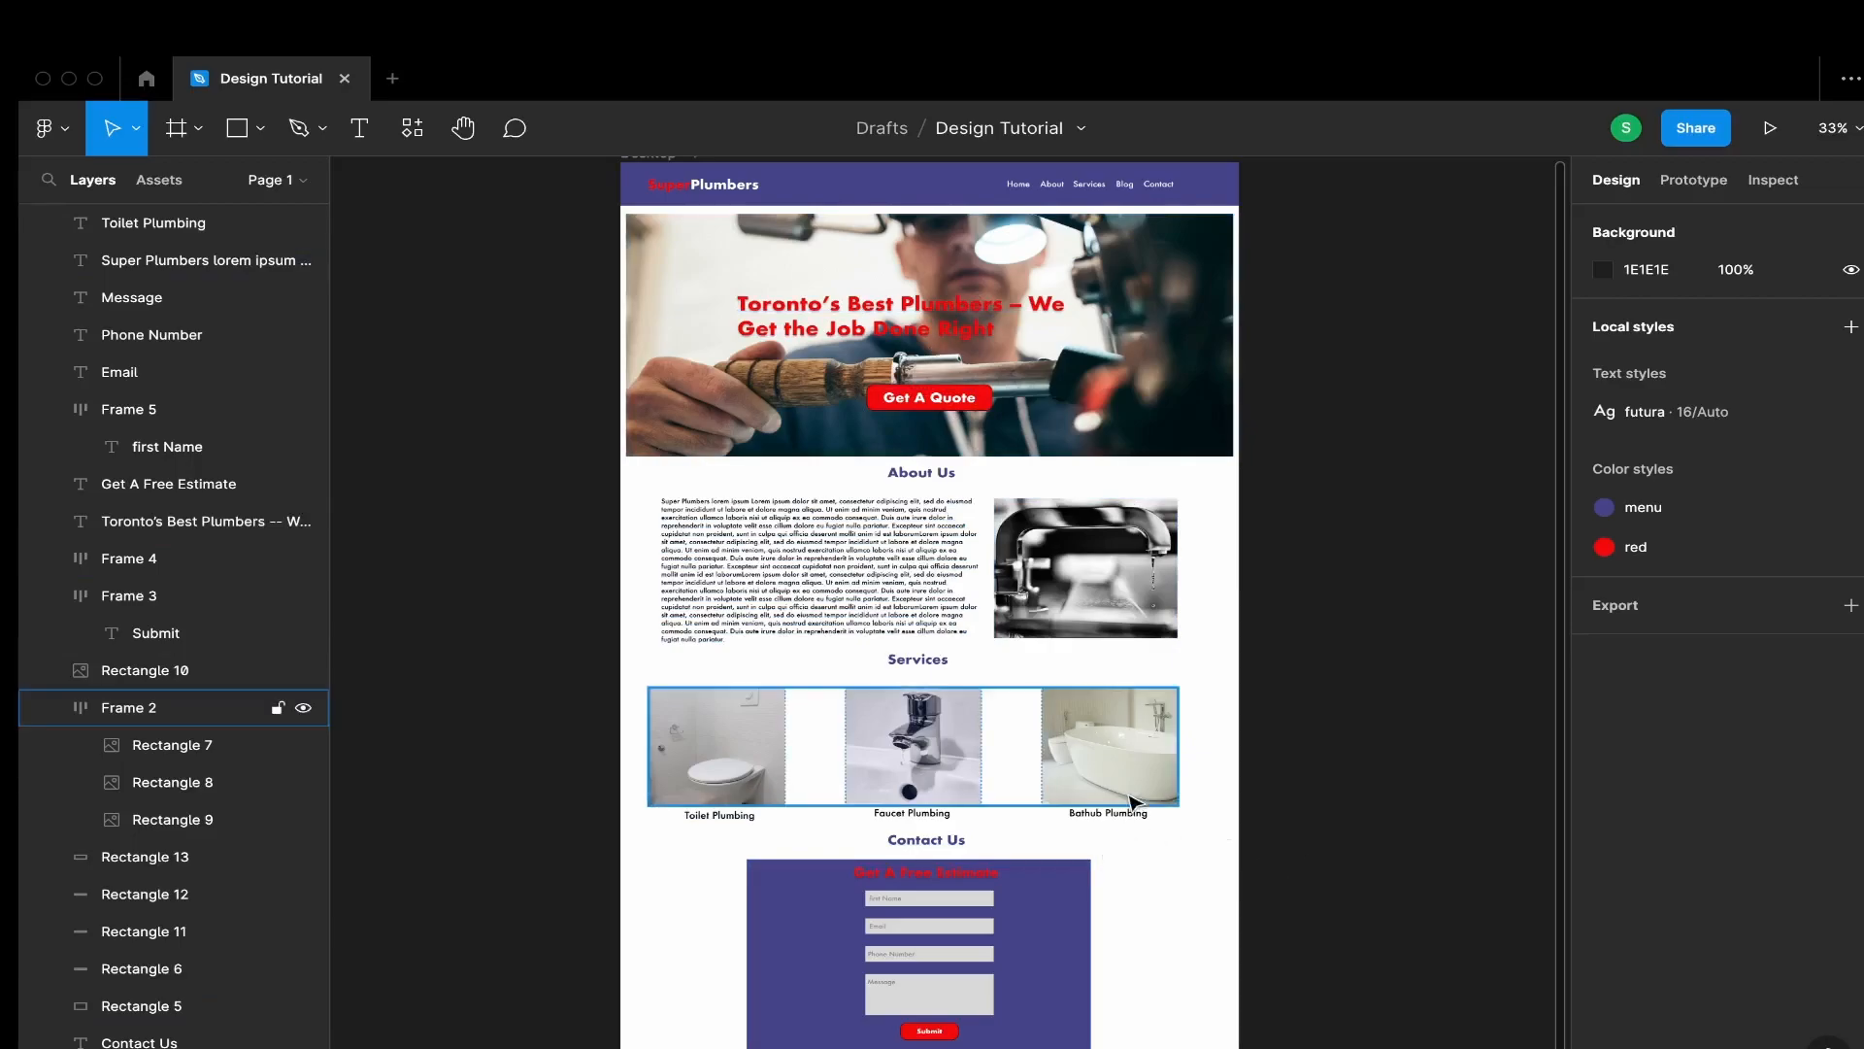
scroll(1189, 842, down, 3)
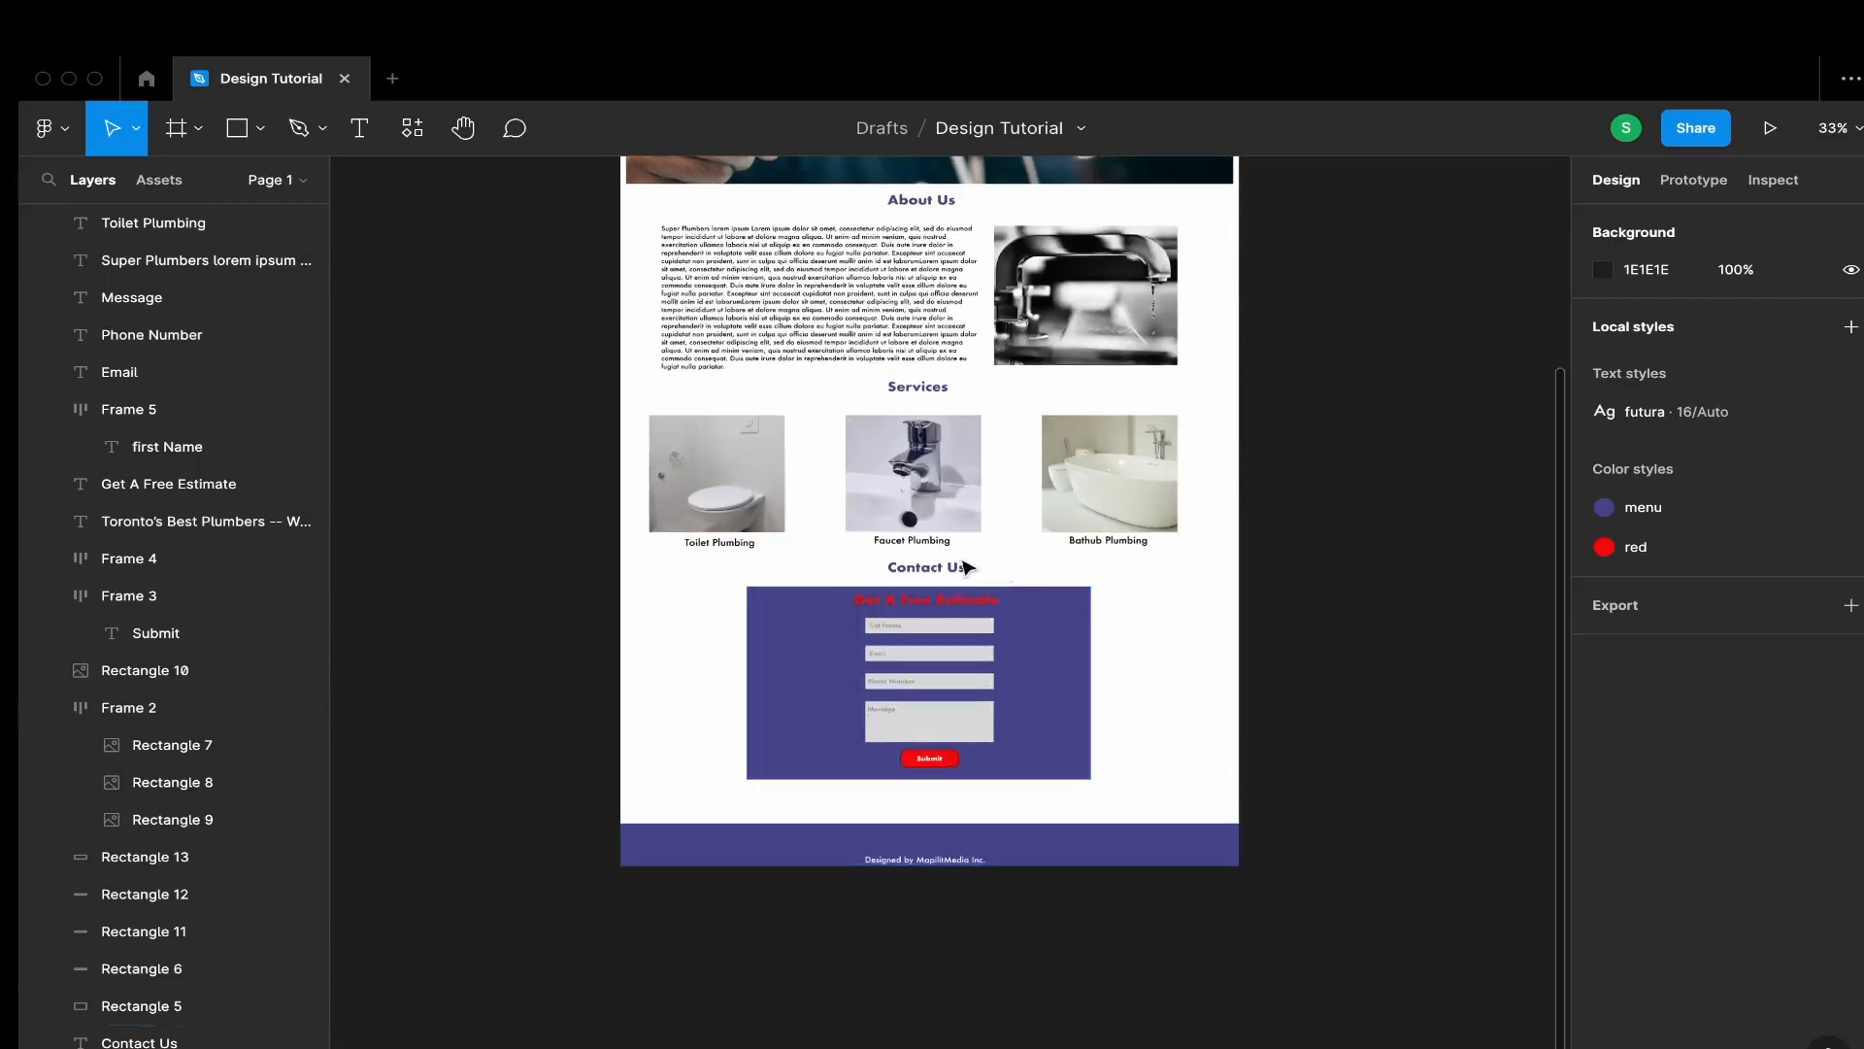
scroll(877, 815, up, 3)
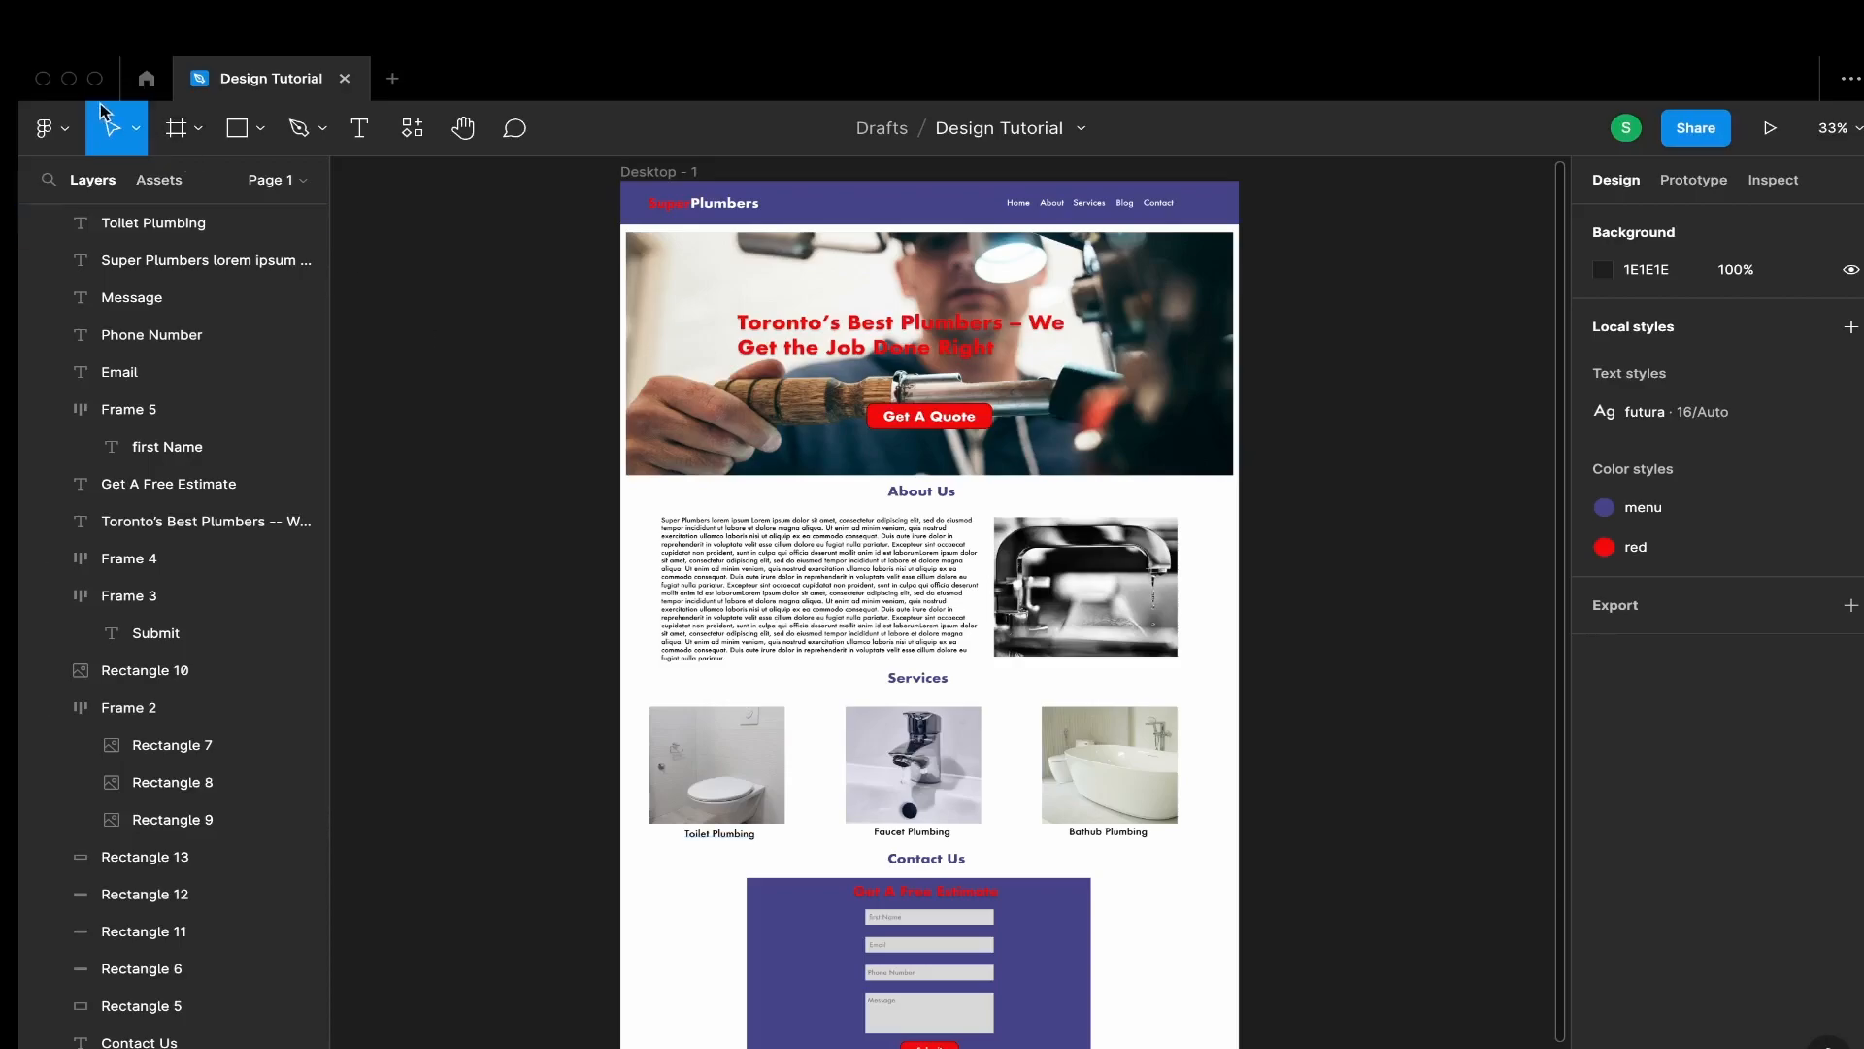
Create a new design file and name it Figma Tutorial
click(393, 78)
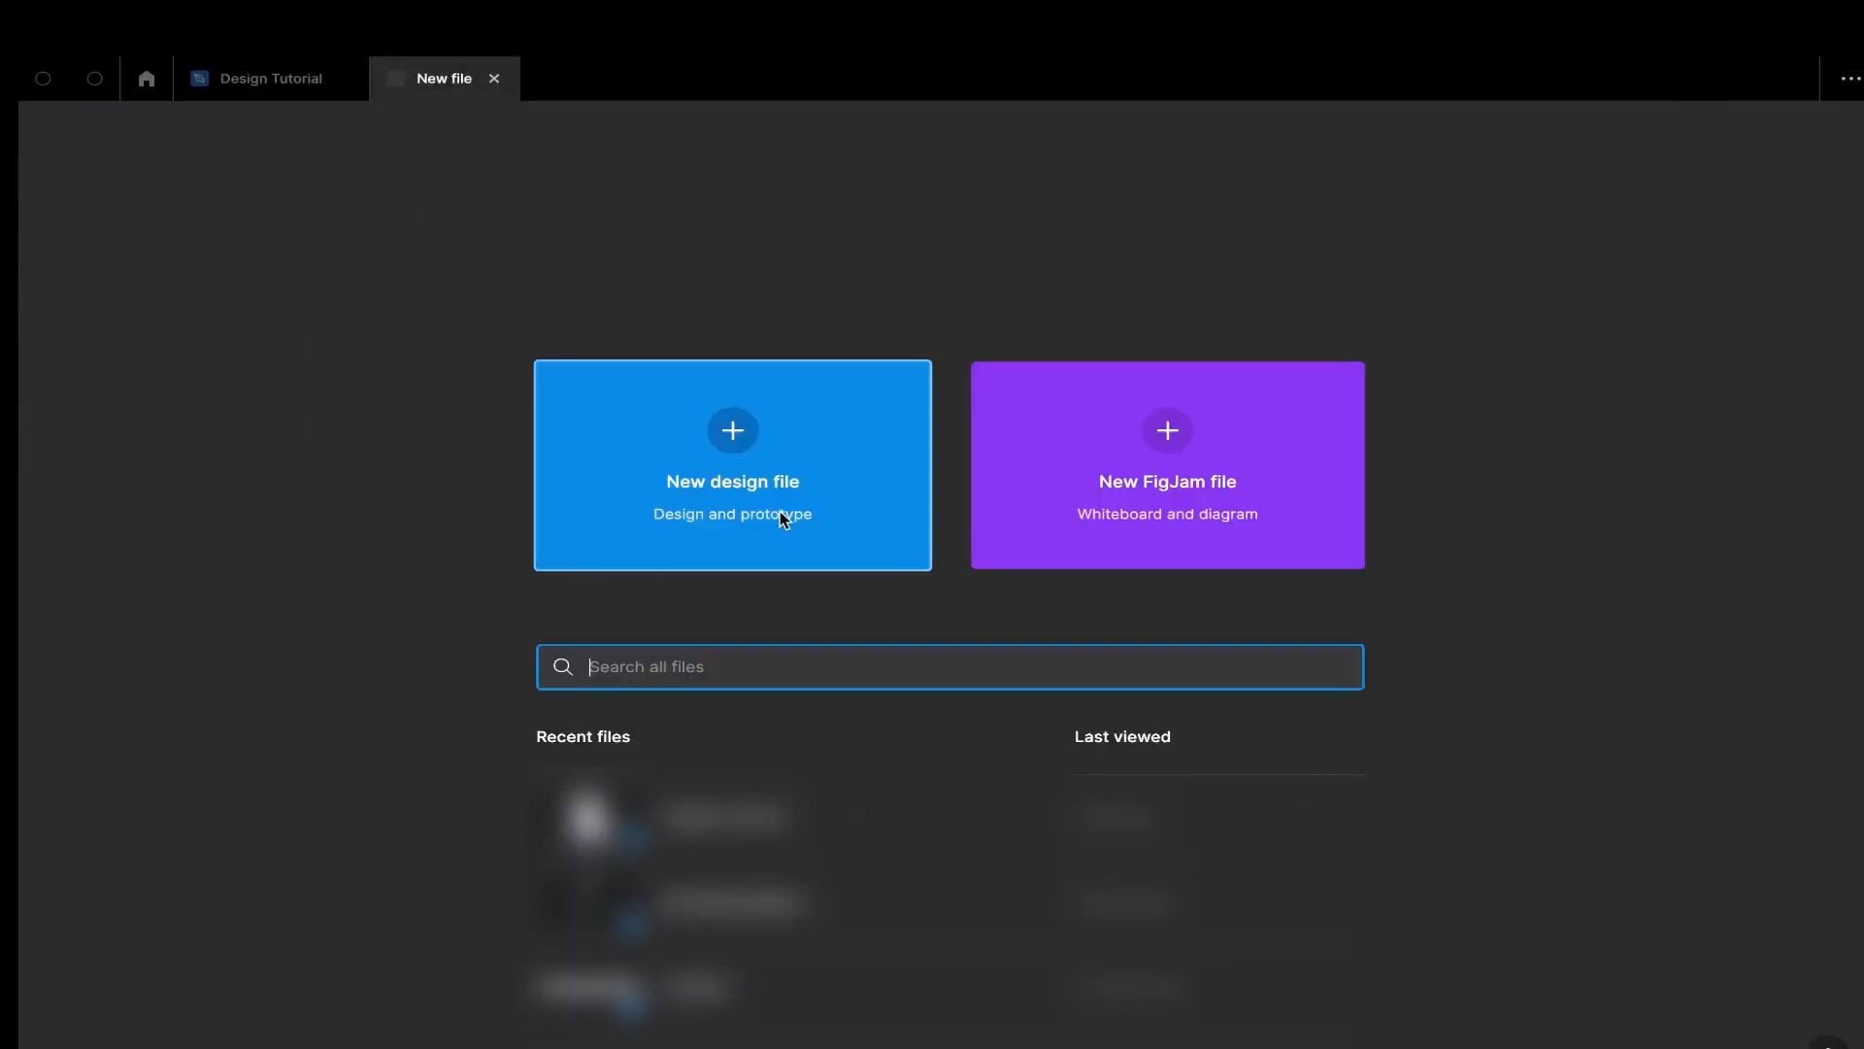
click(784, 470)
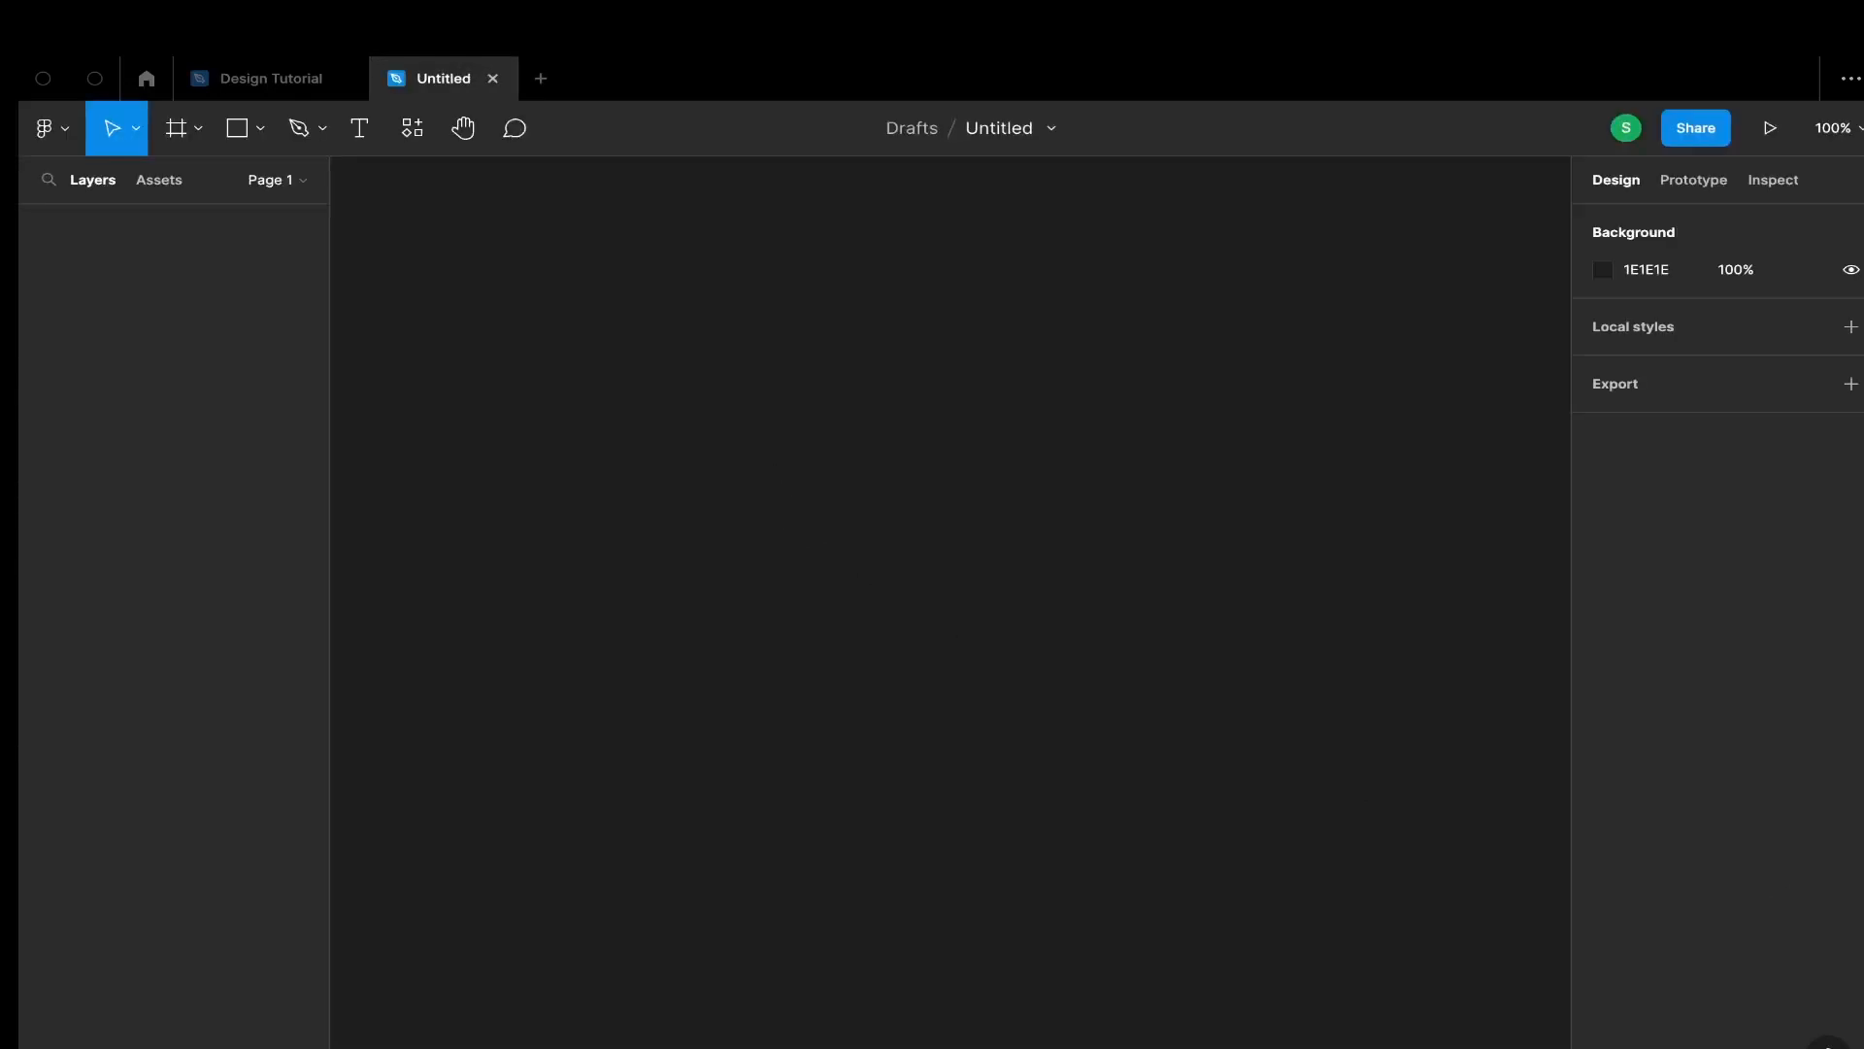
right_click(427, 78)
click(425, 82)
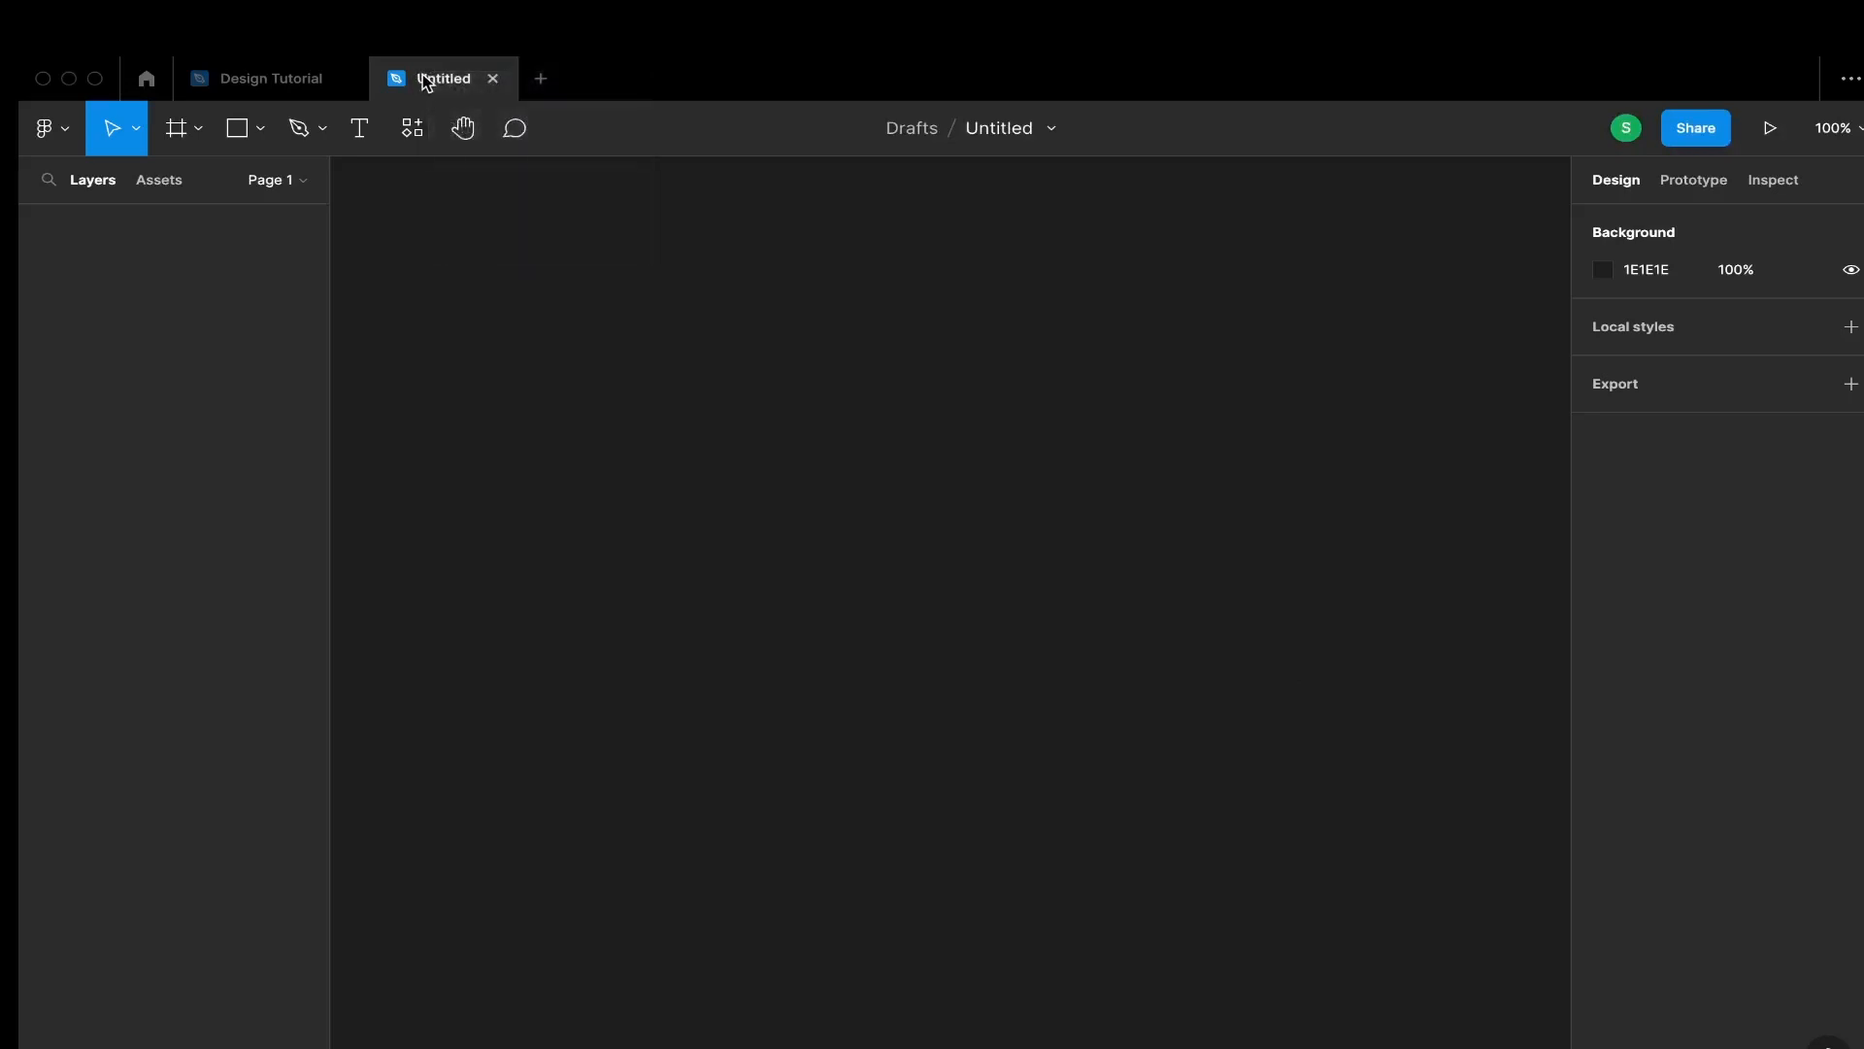
click(1037, 132)
text(Figma Tutorial)
key(Return)
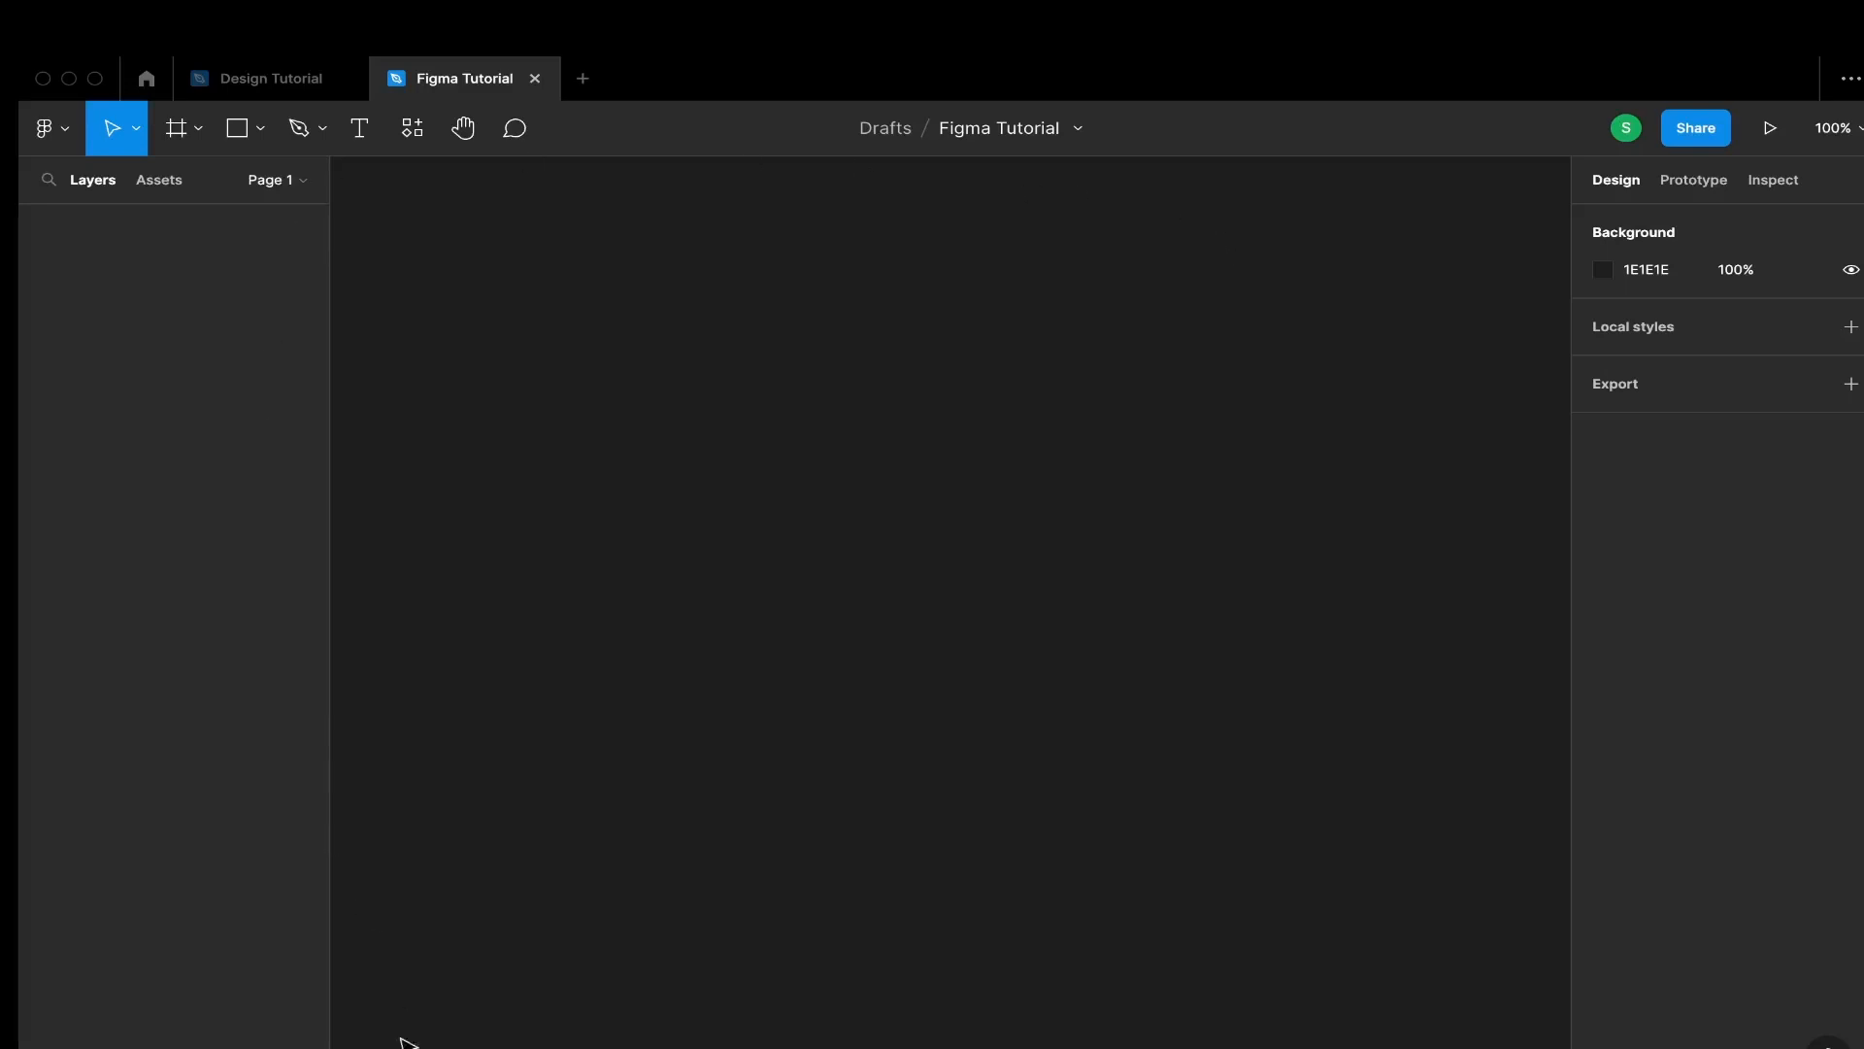
Add a frame with the Desktop preset, 1440 × 1024, to the empty canvas
click(195, 129)
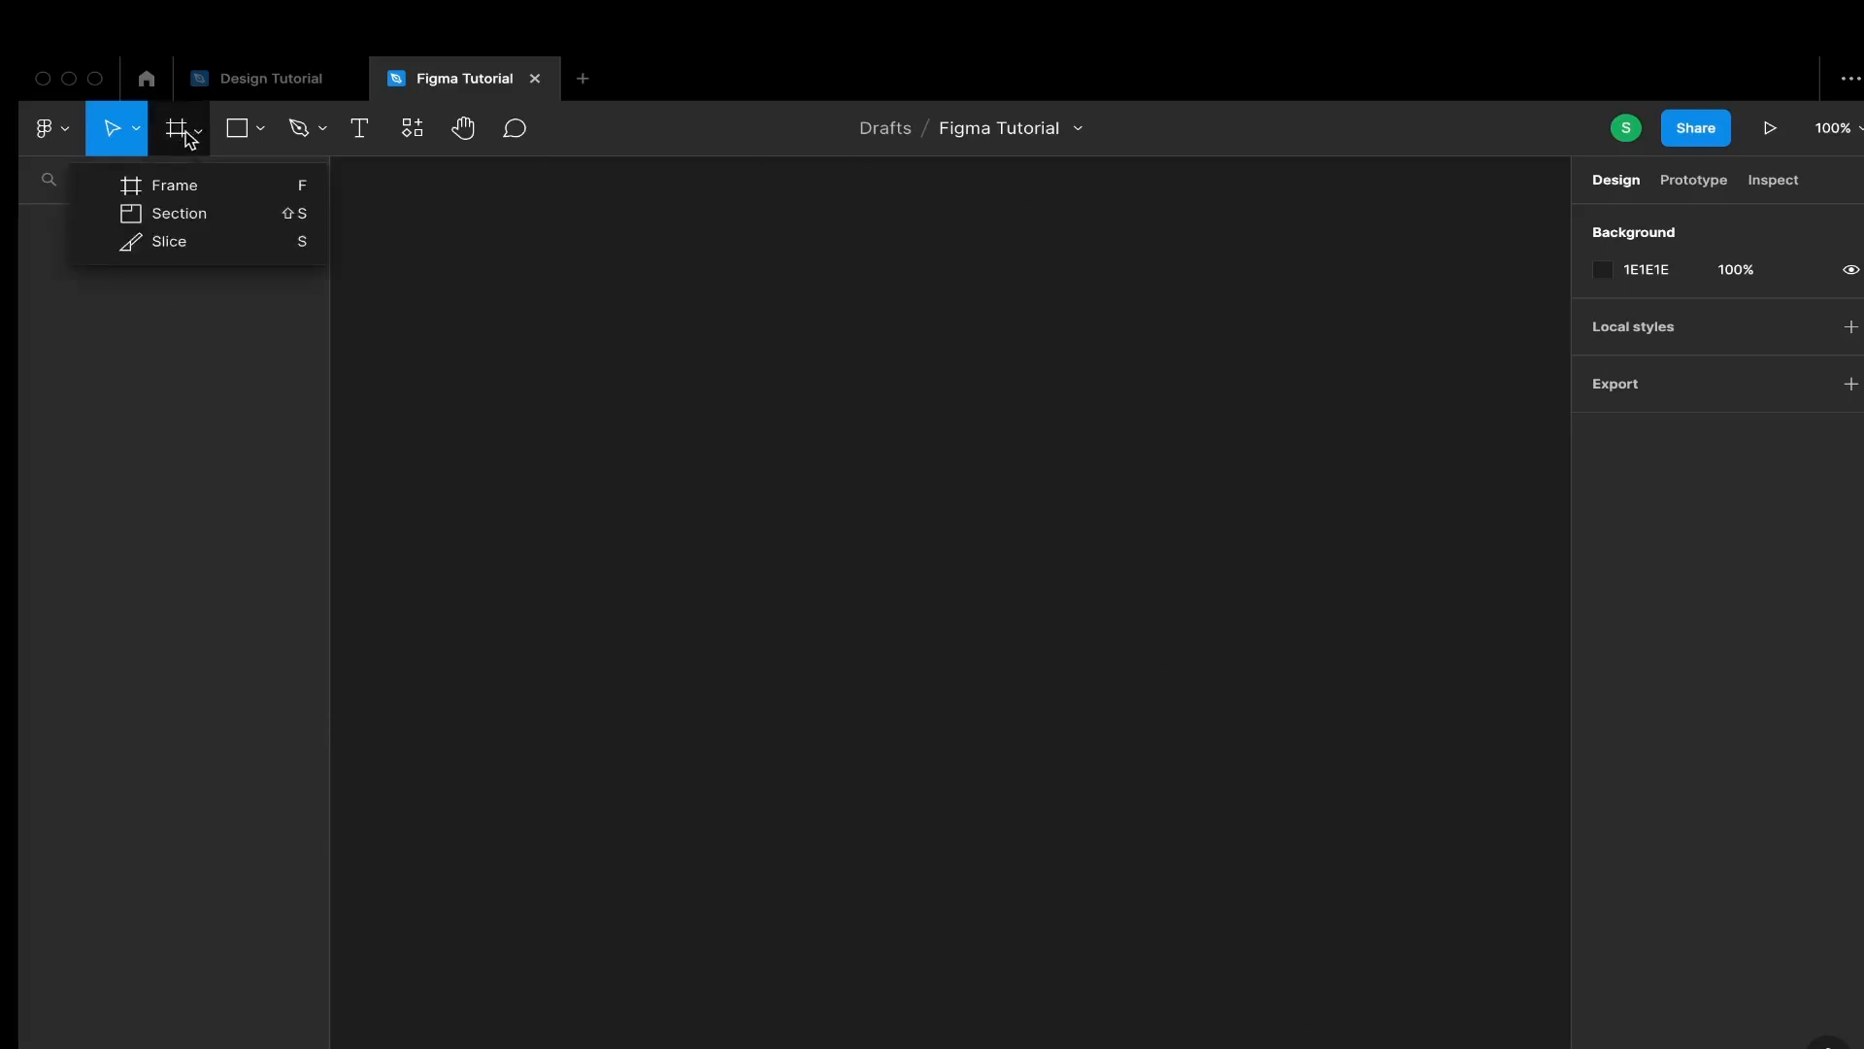
click(183, 190)
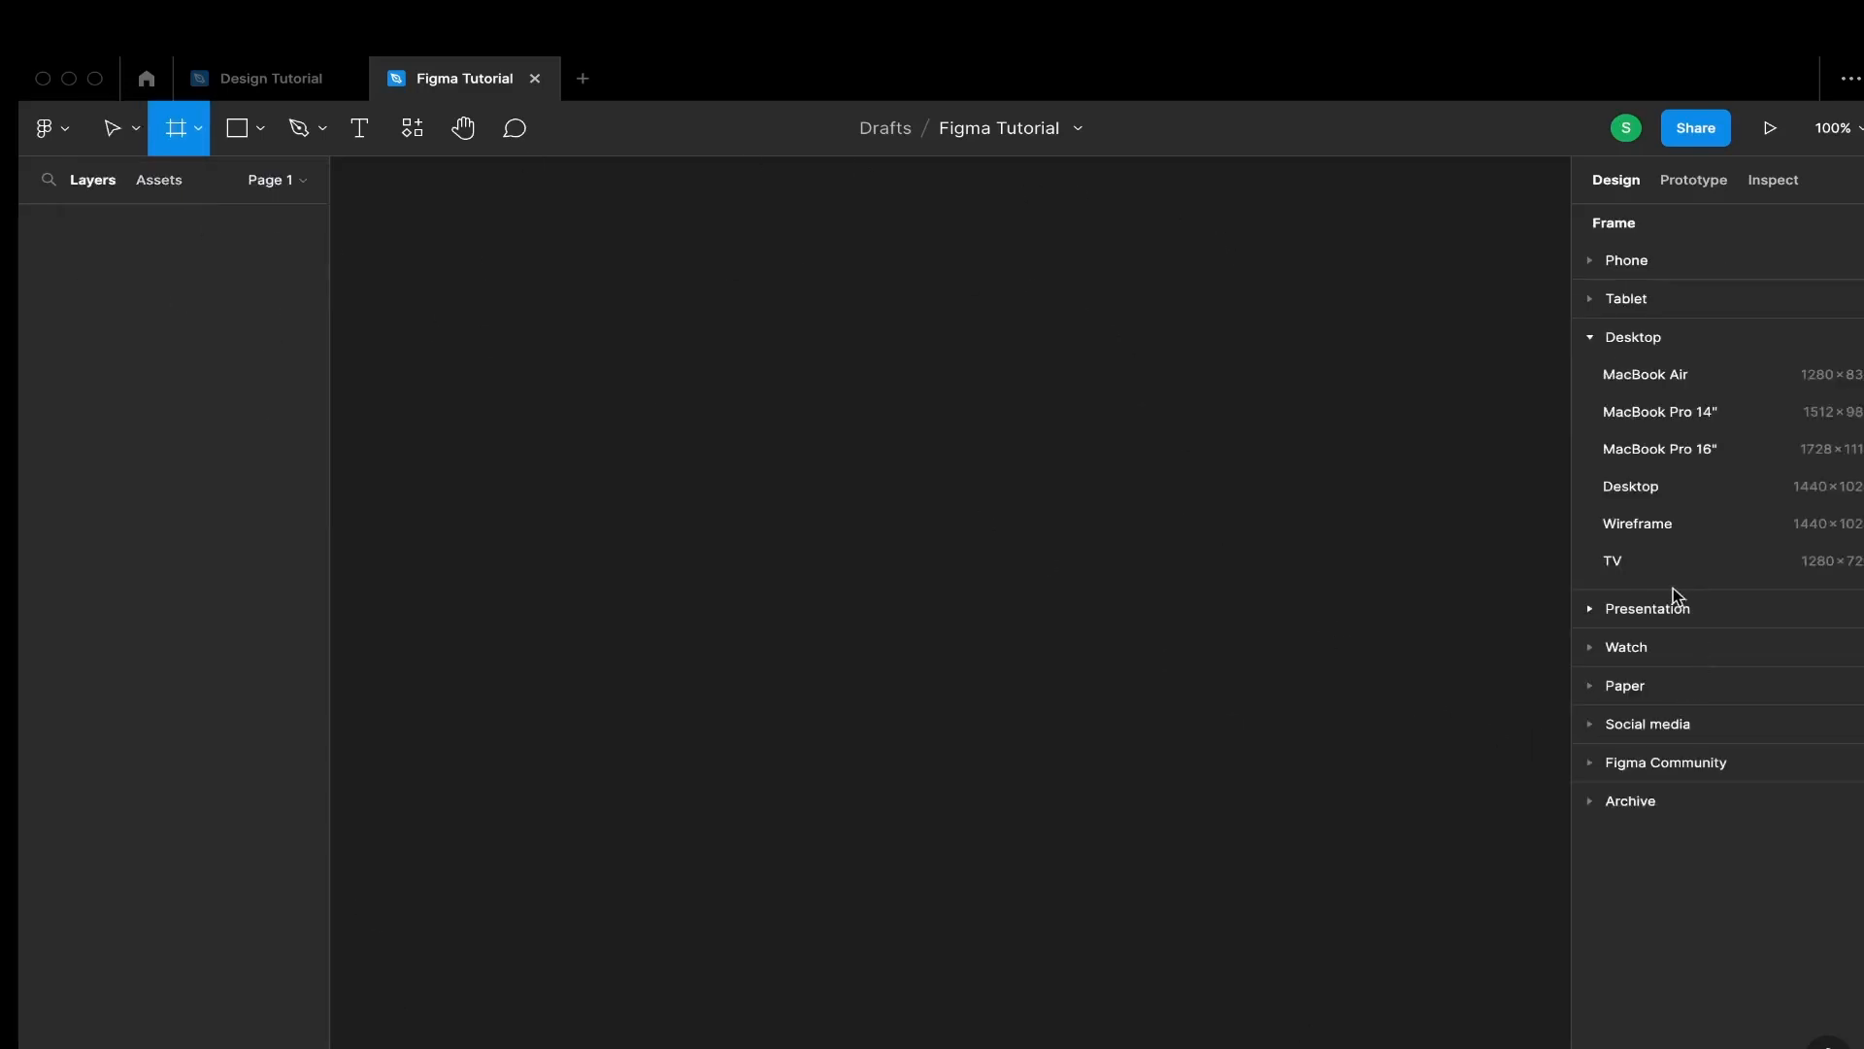
click(1658, 489)
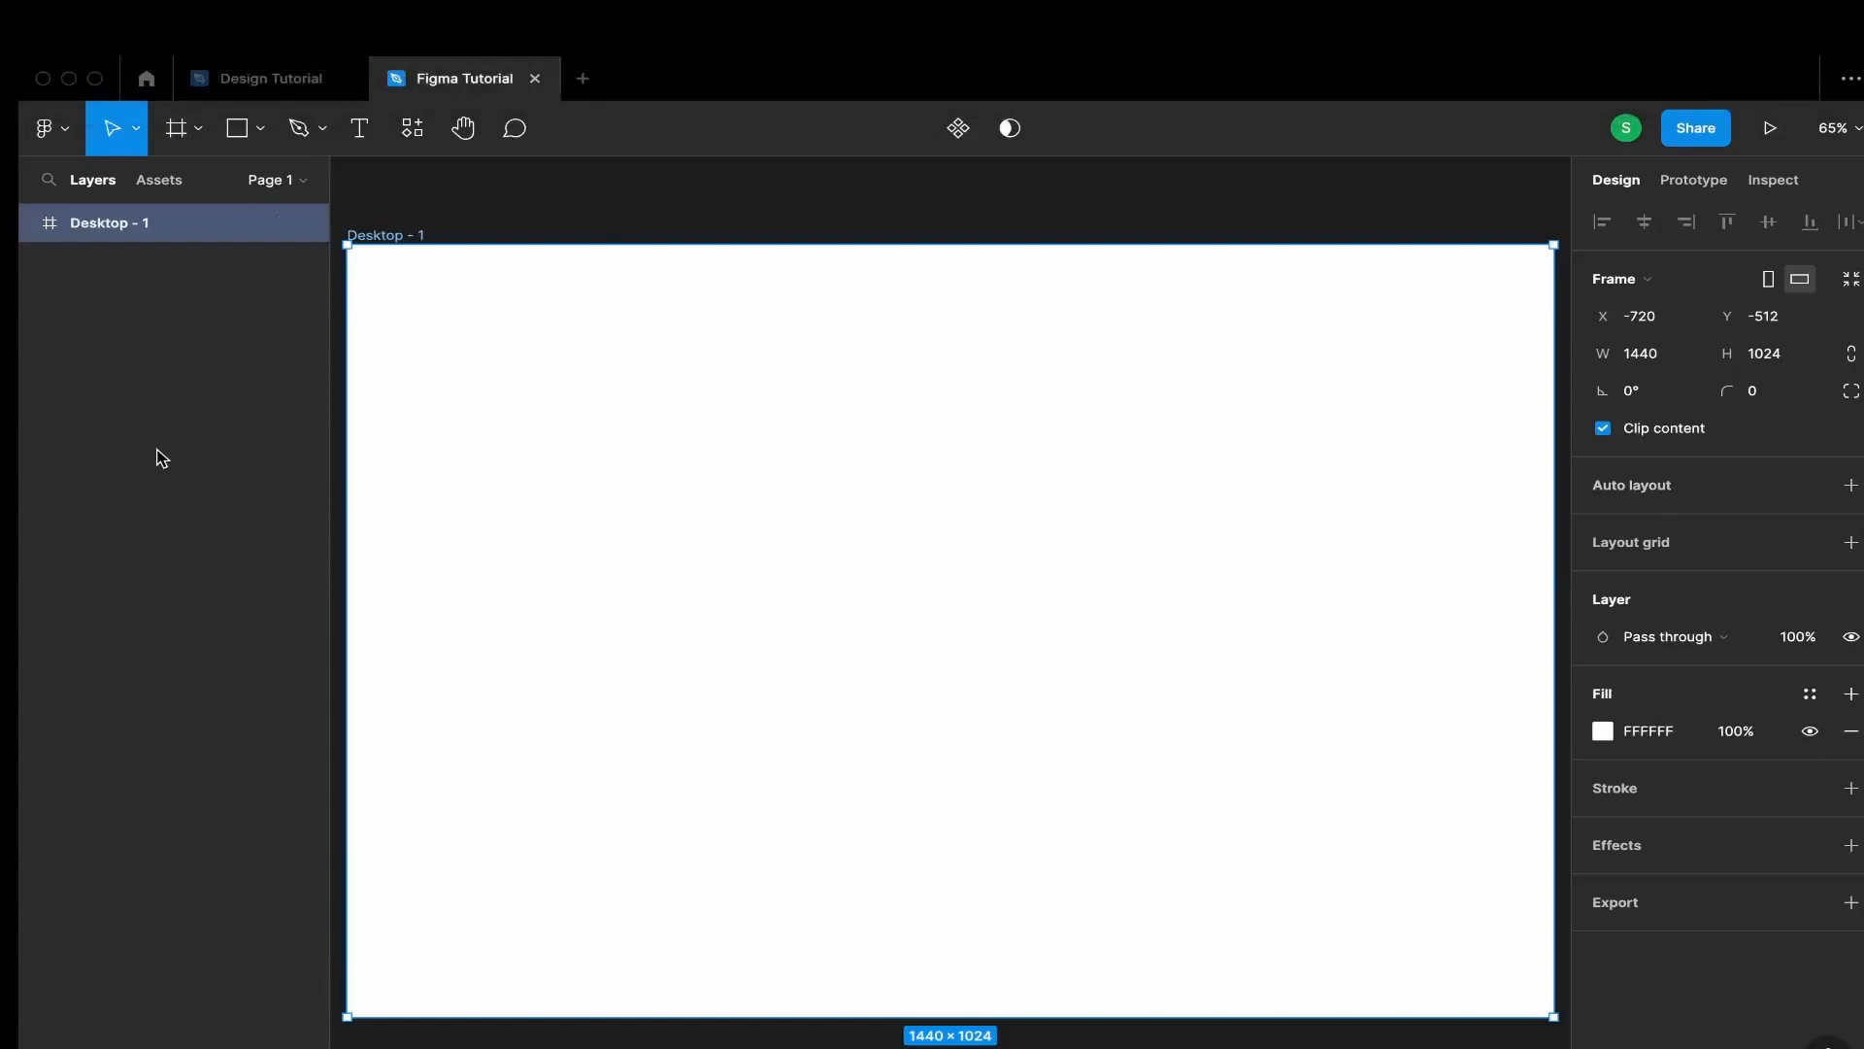
Review the overall page layout of the reference design in the Design Tutorial file
click(310, 81)
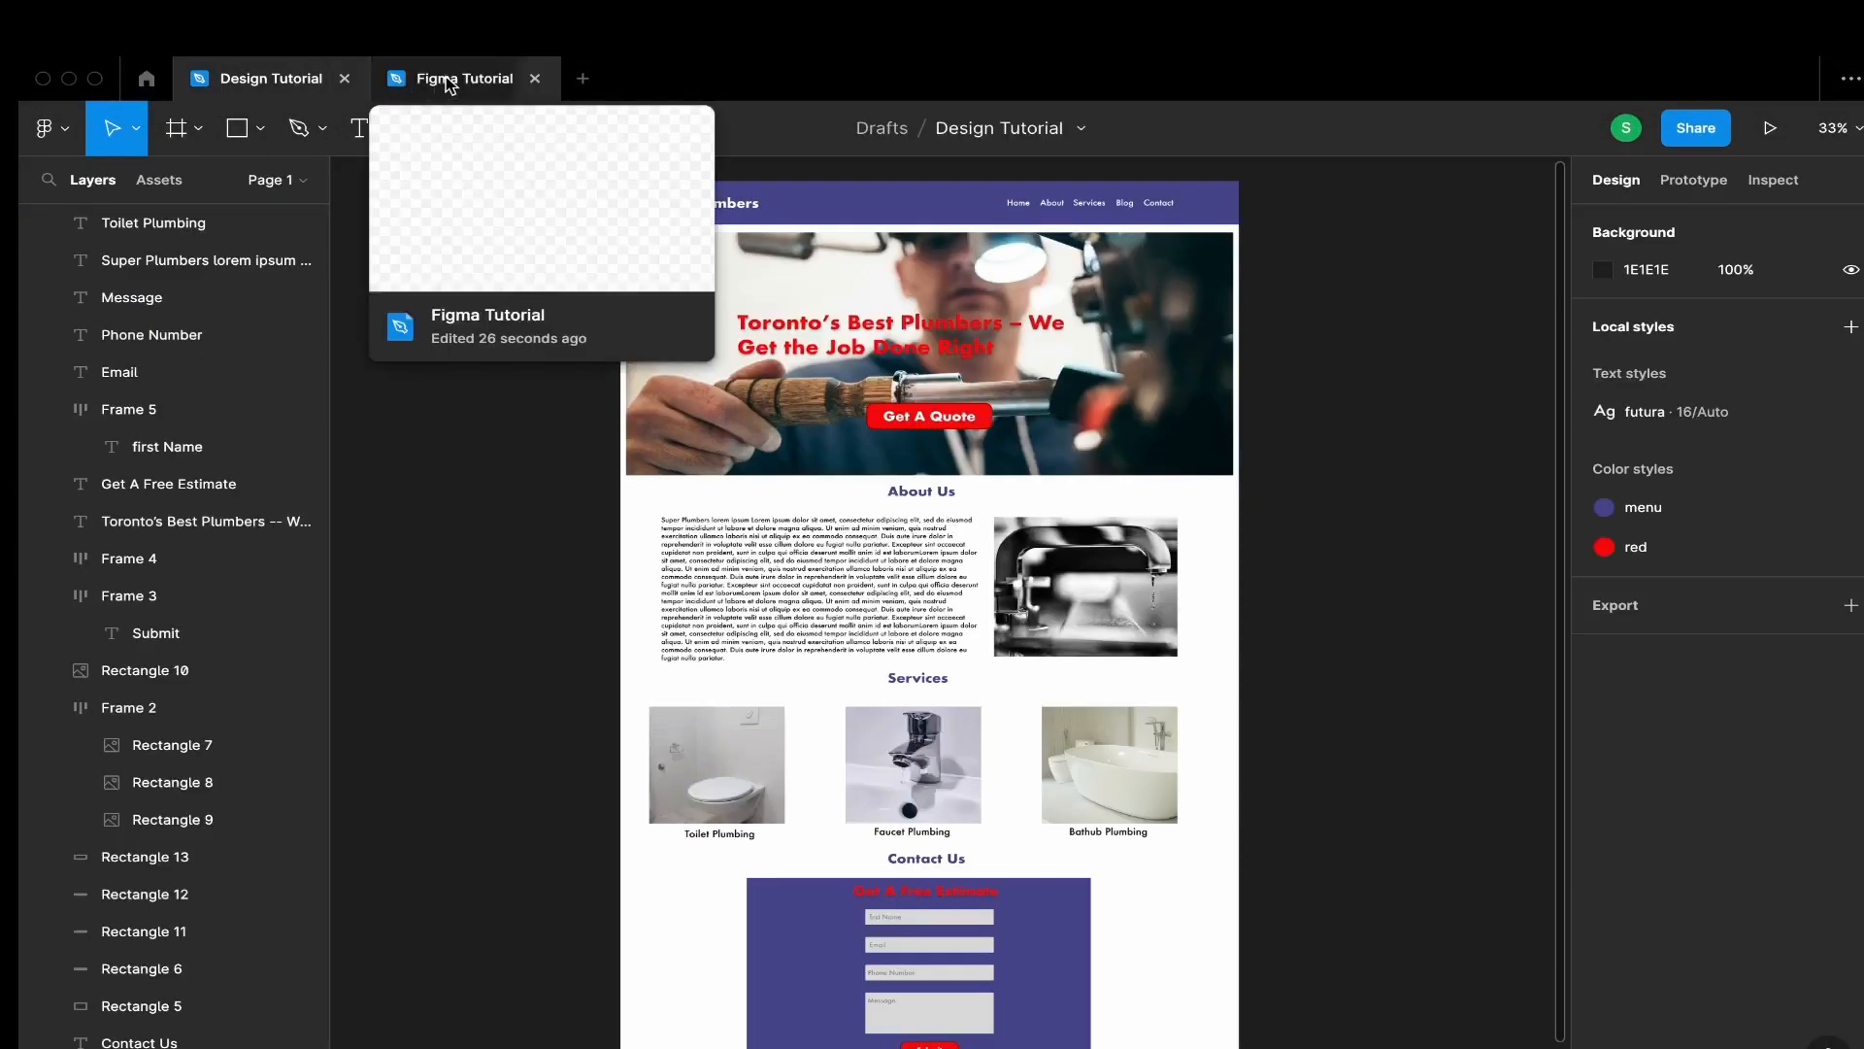
click(449, 82)
click(288, 87)
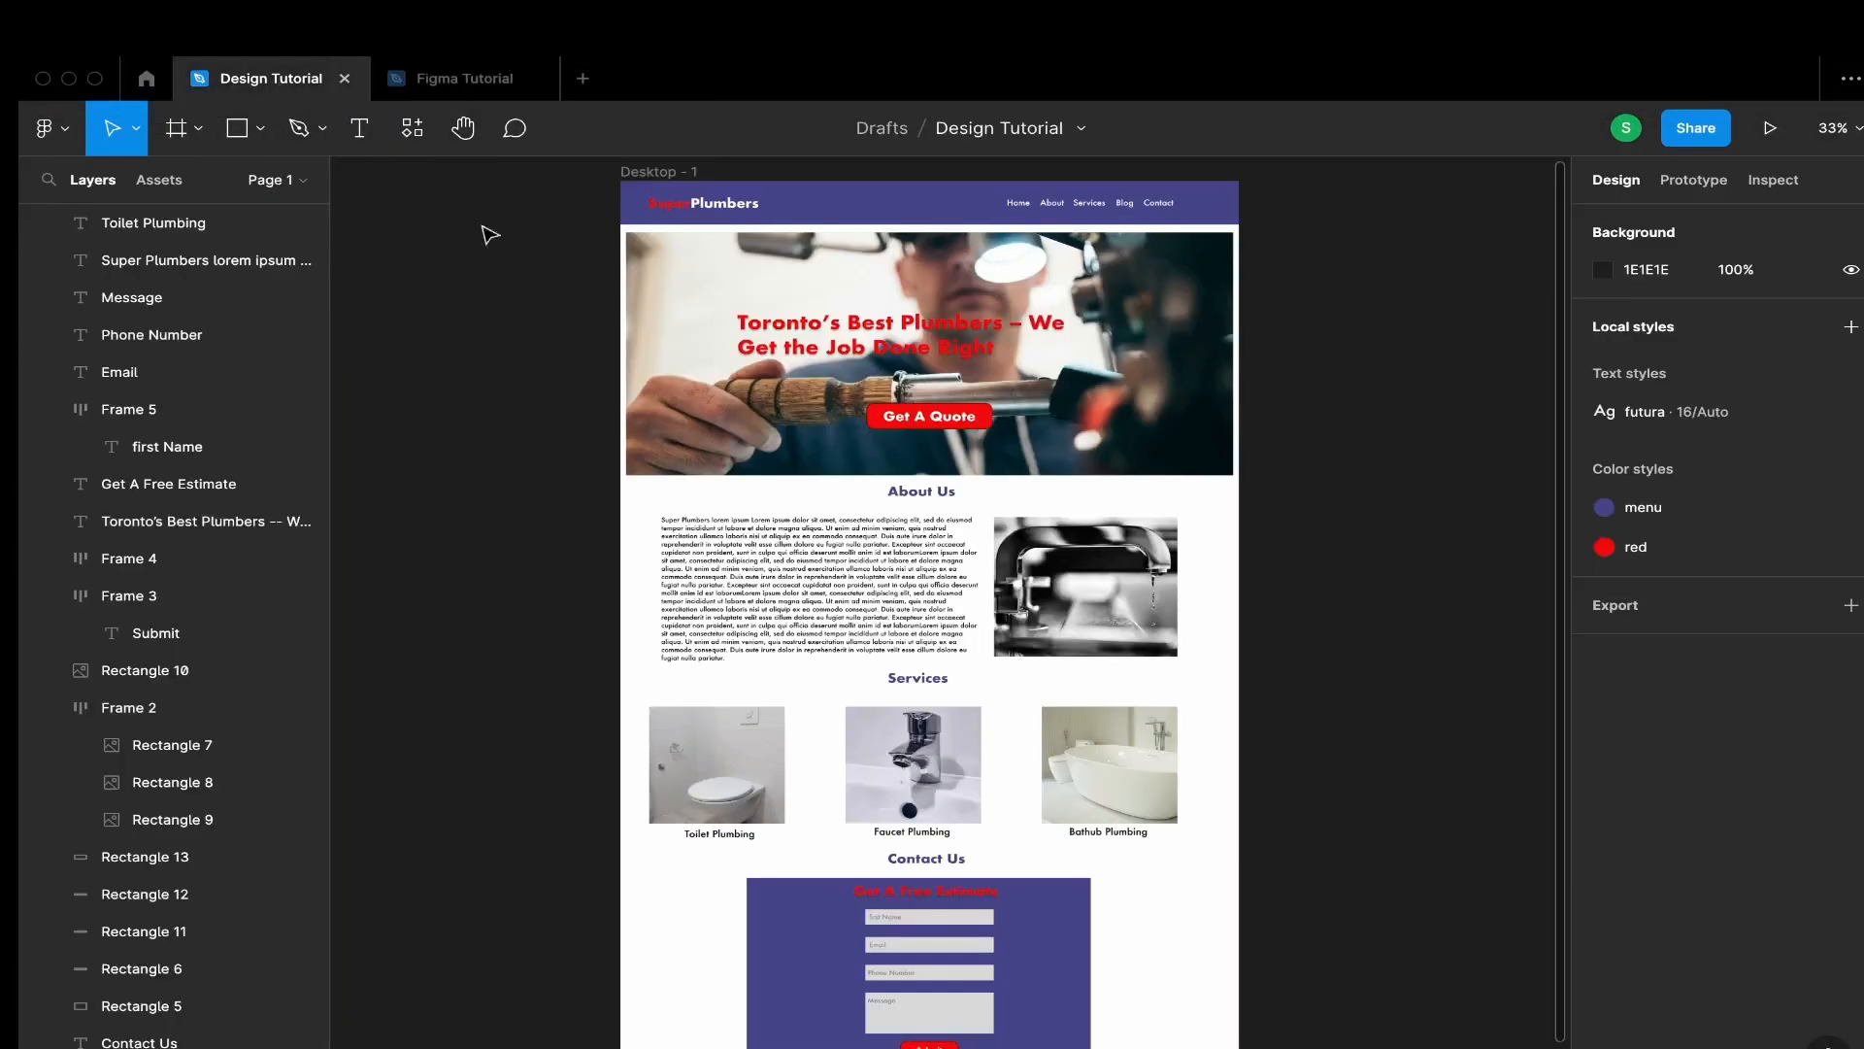
scroll(791, 221, up, 2)
scroll(874, 583, down, 8)
scroll(932, 865, up, 8)
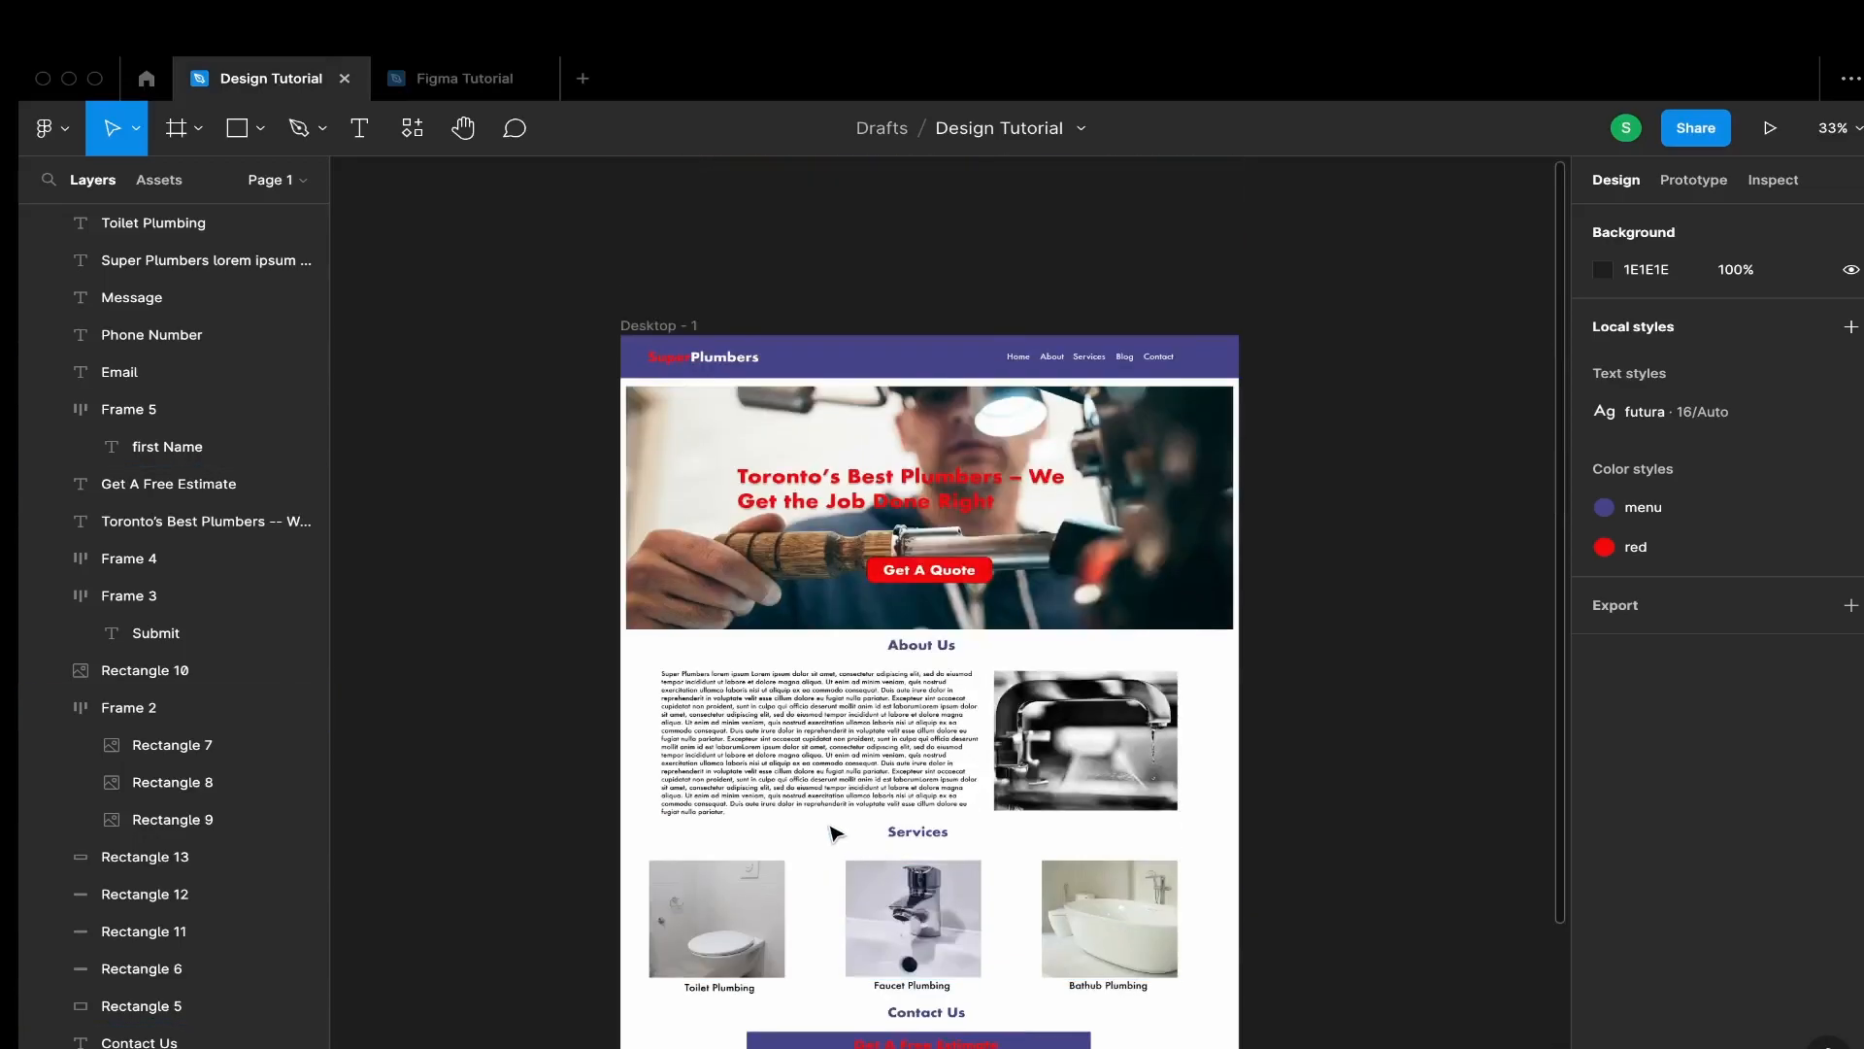
scroll(733, 410, down, 2)
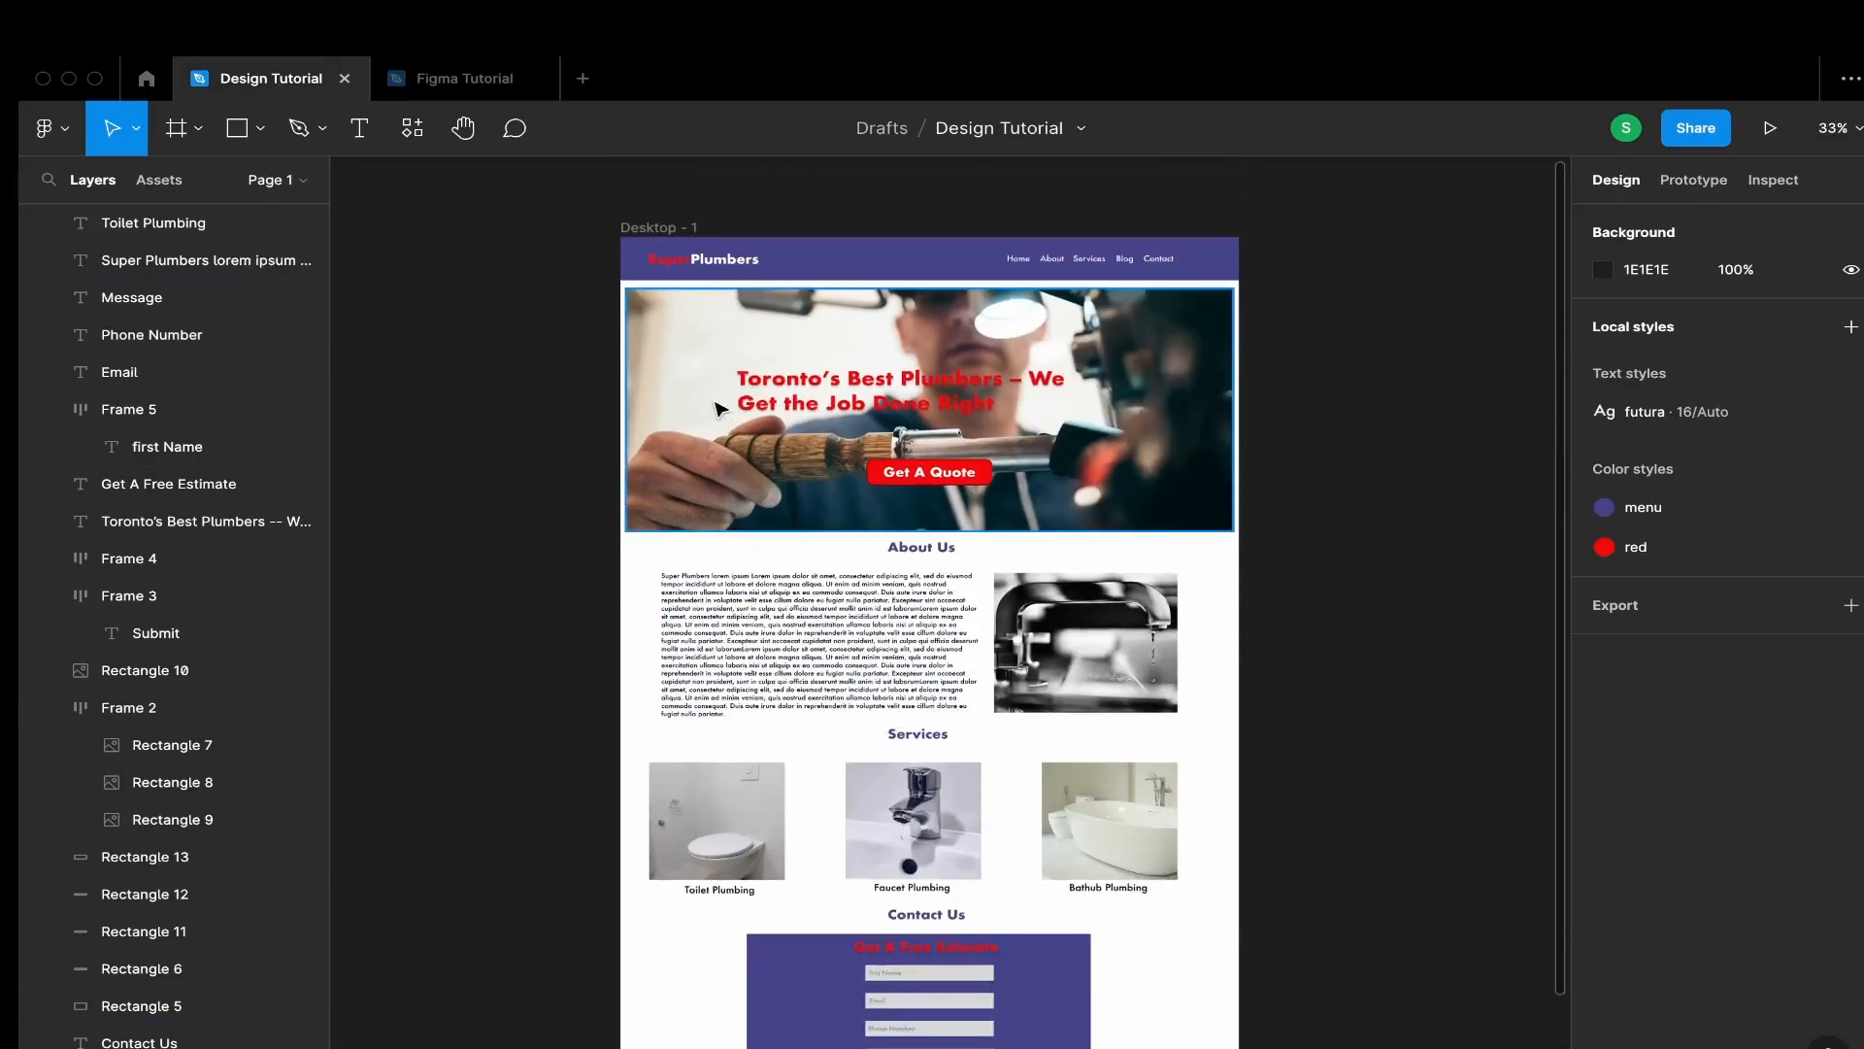
In the Figma Tutorial file, draw a full-width rectangle of about 1440 × 107 along the frame's top edge
click(476, 82)
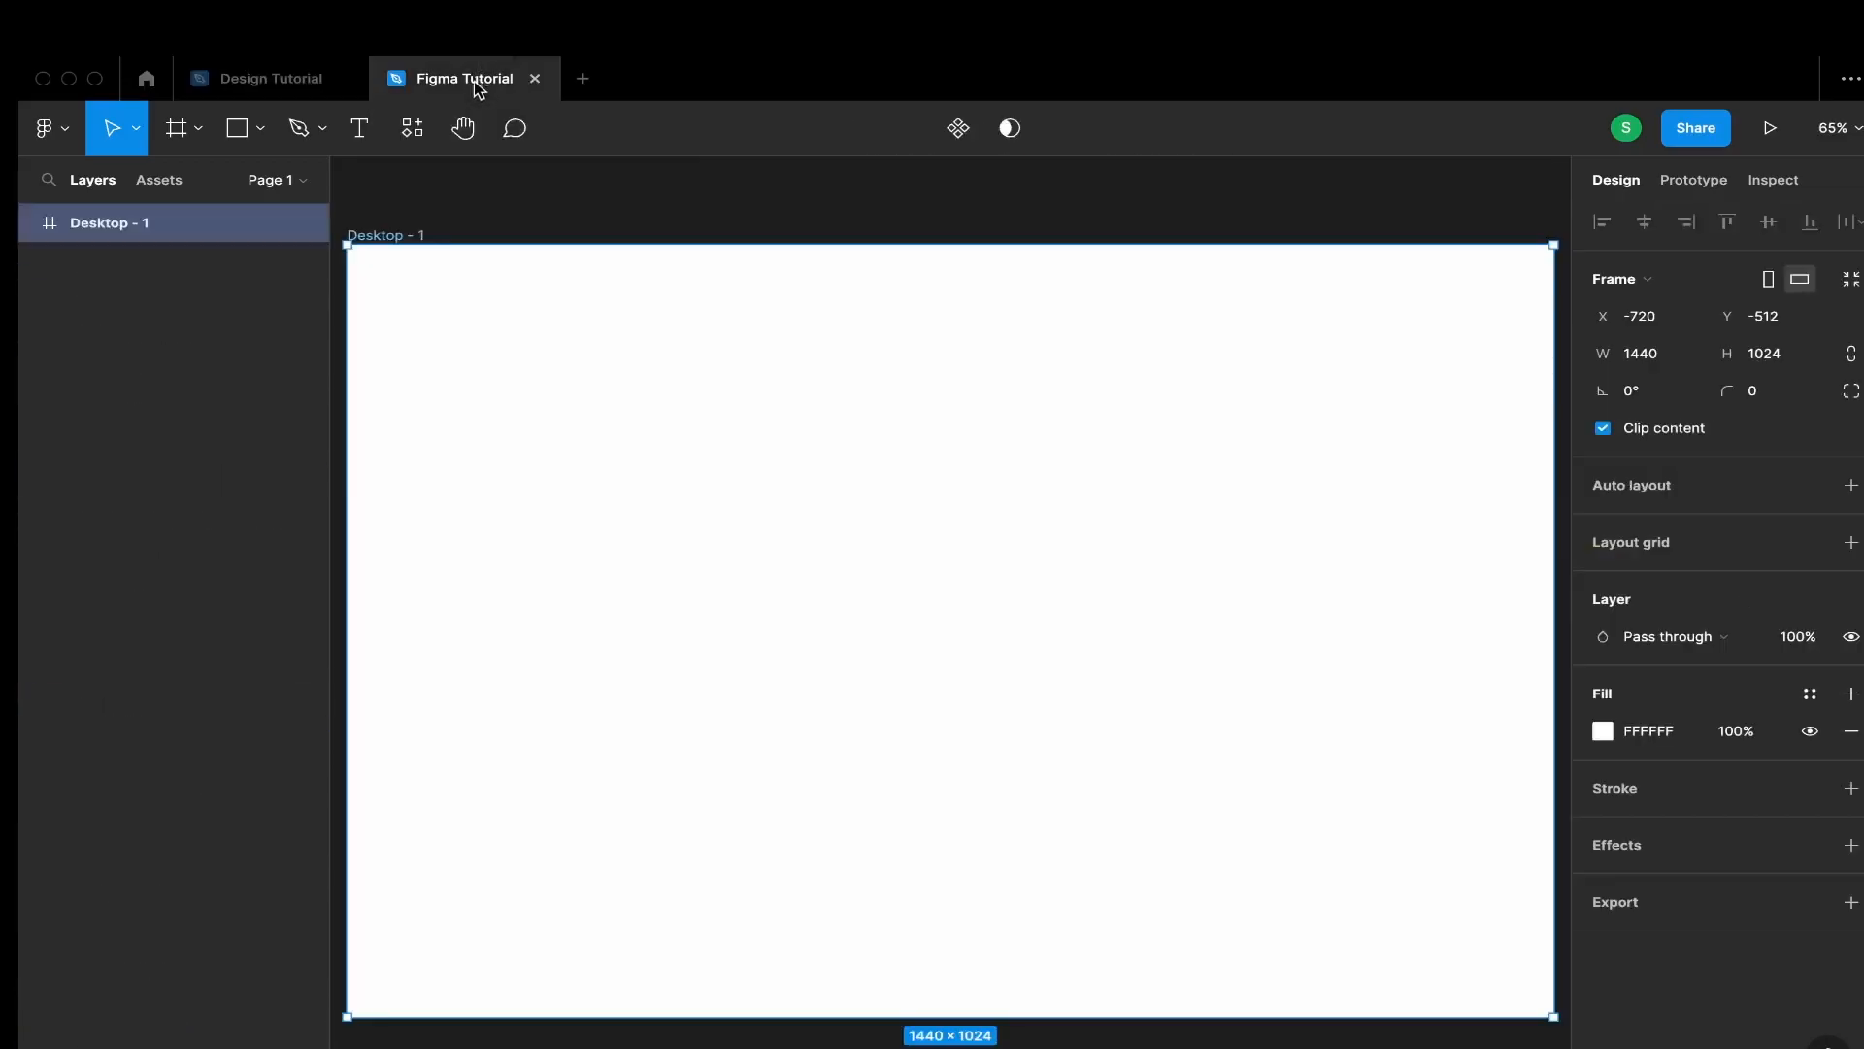
click(242, 134)
click(243, 136)
click(242, 184)
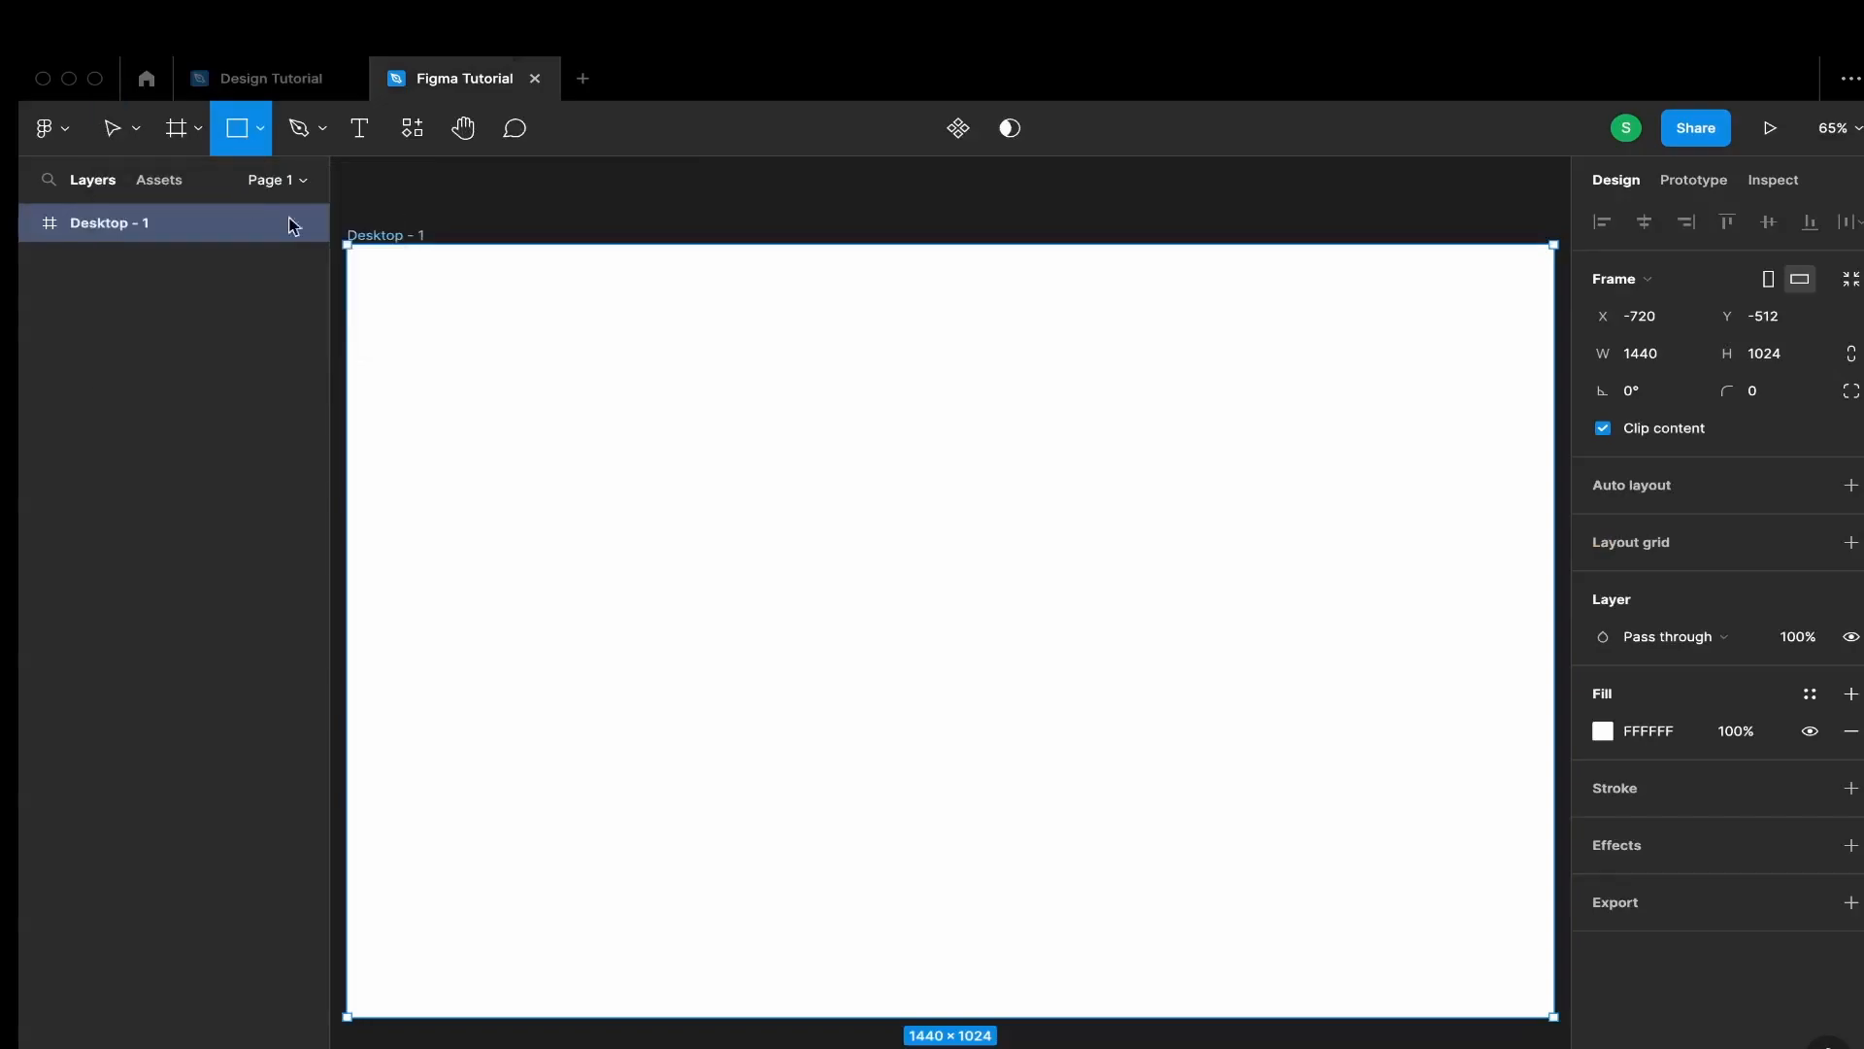
drag(348, 245, 1312, 325)
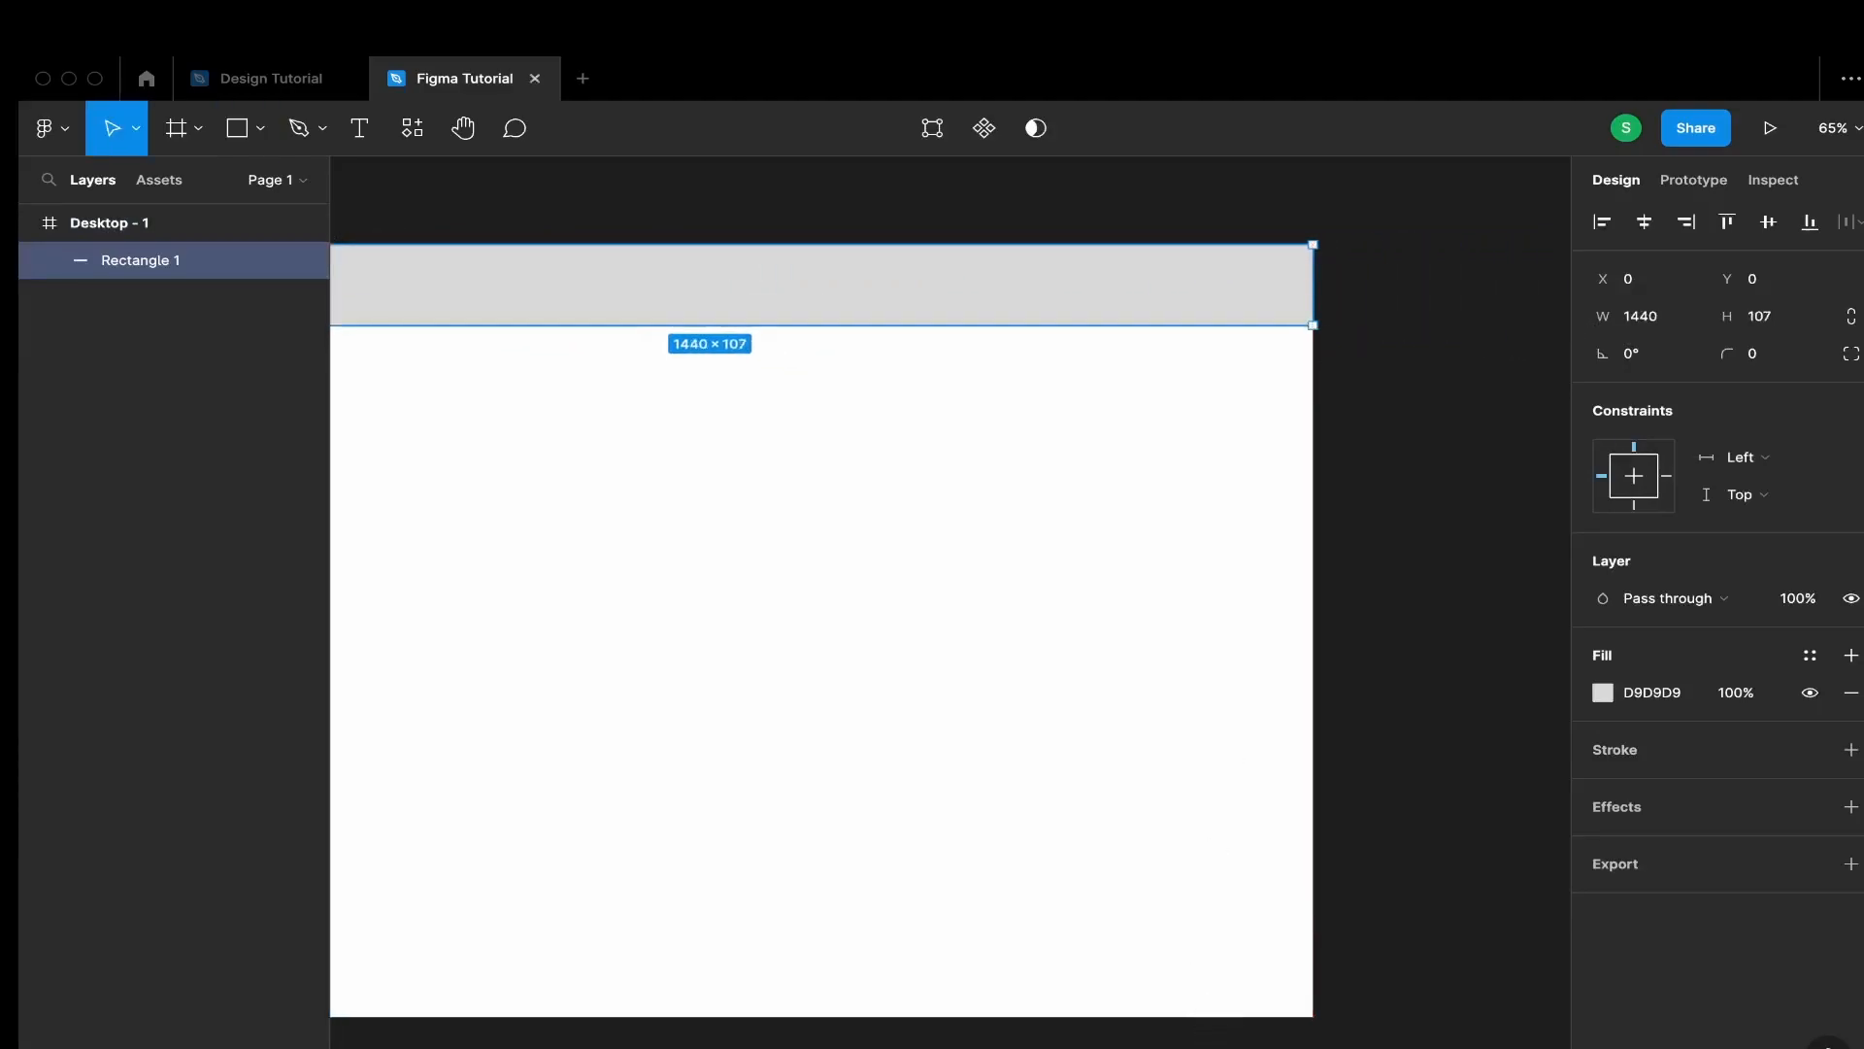
scroll(950, 602, left, 3)
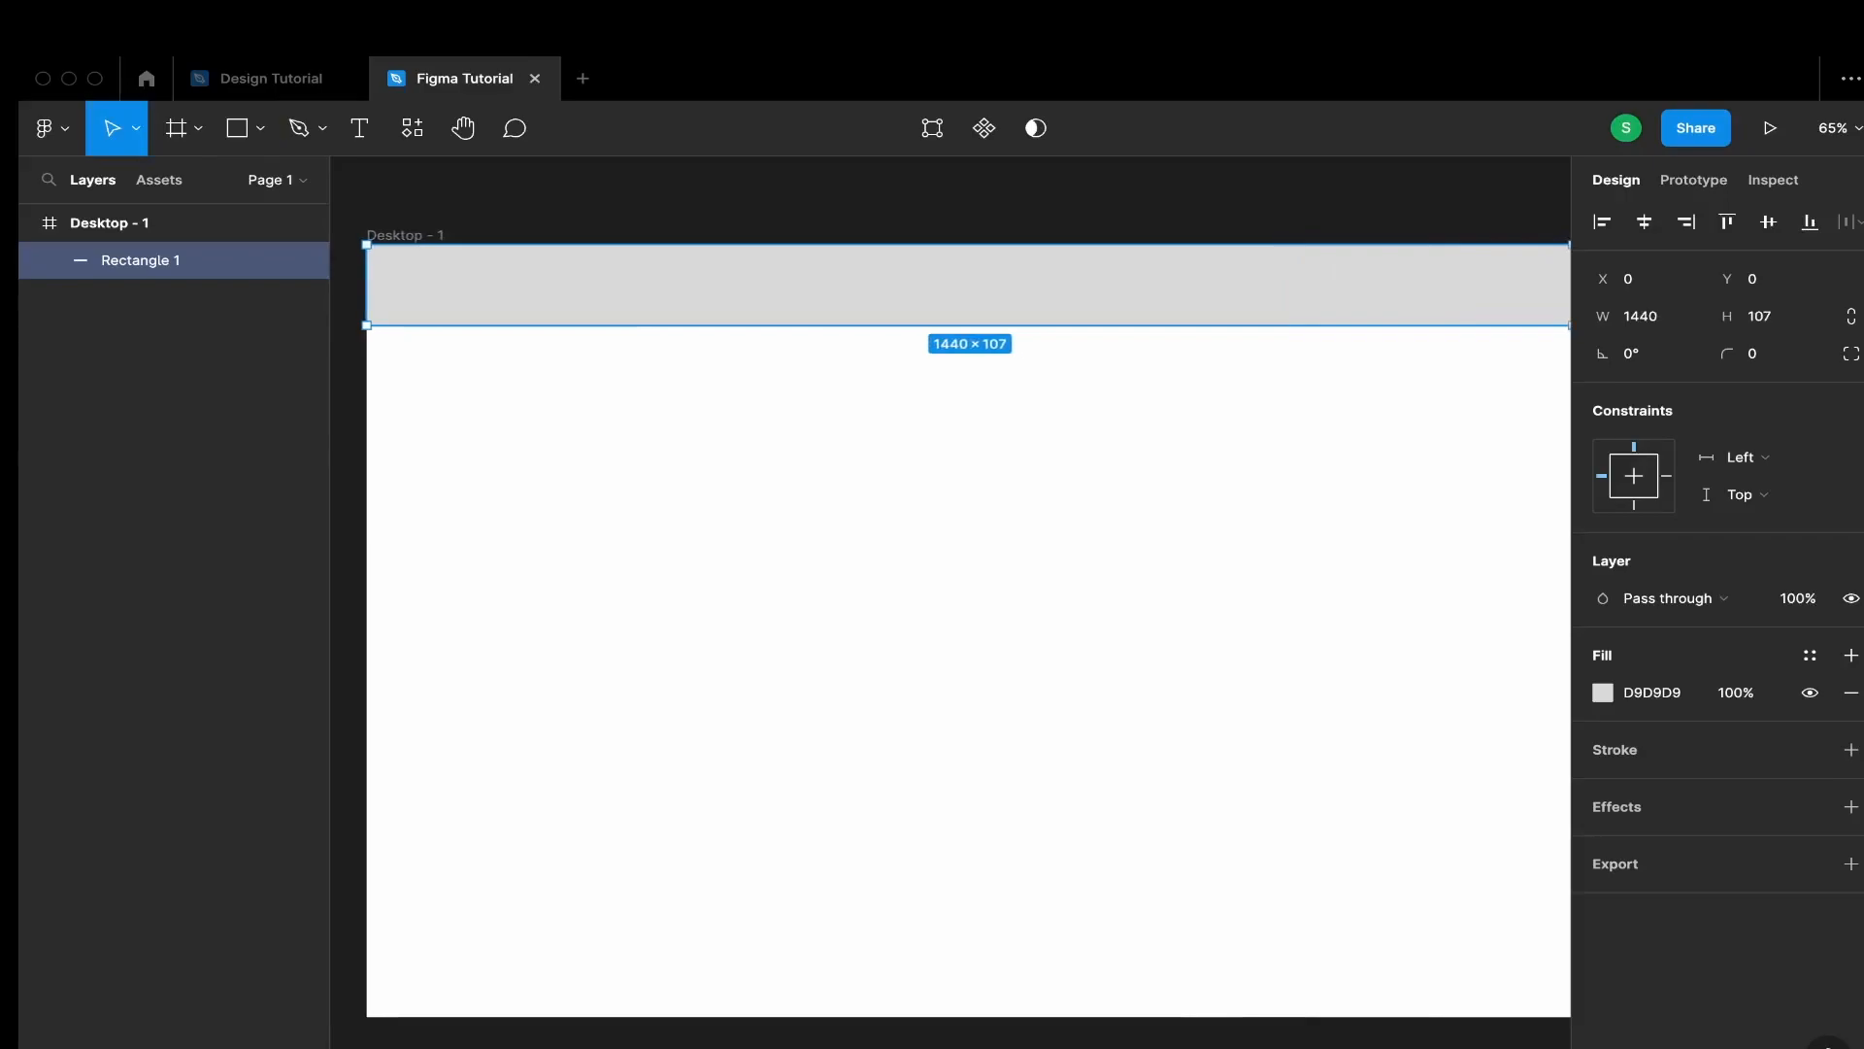
scroll(1044, 302, up, 1)
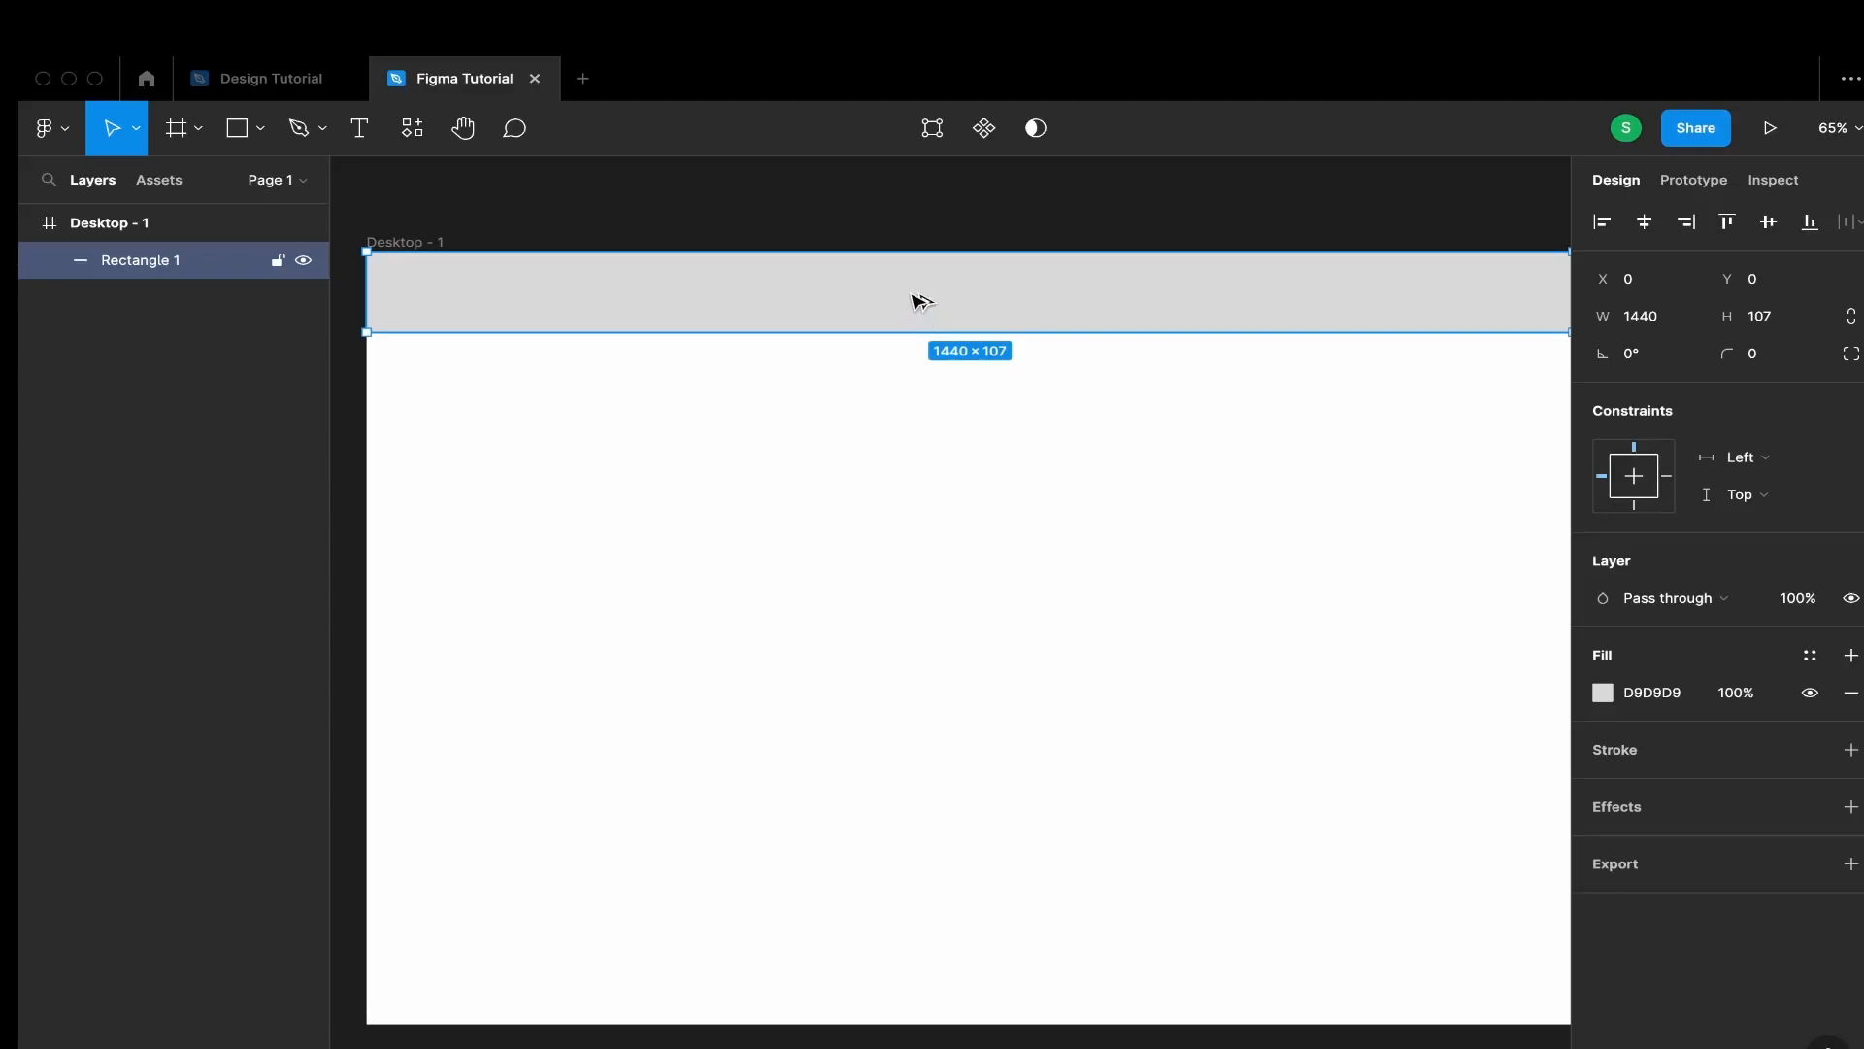
Duplicate the header rectangle and place the copy flush with the bottom edge of the Desktop frame
drag(922, 303, 919, 986)
scroll(832, 537, up, 4)
scroll(833, 538, down, 5)
scroll(806, 253, up, 3)
click(790, 323)
scroll(761, 597, down, 5)
scroll(767, 610, up, 4)
scroll(762, 600, down, 2)
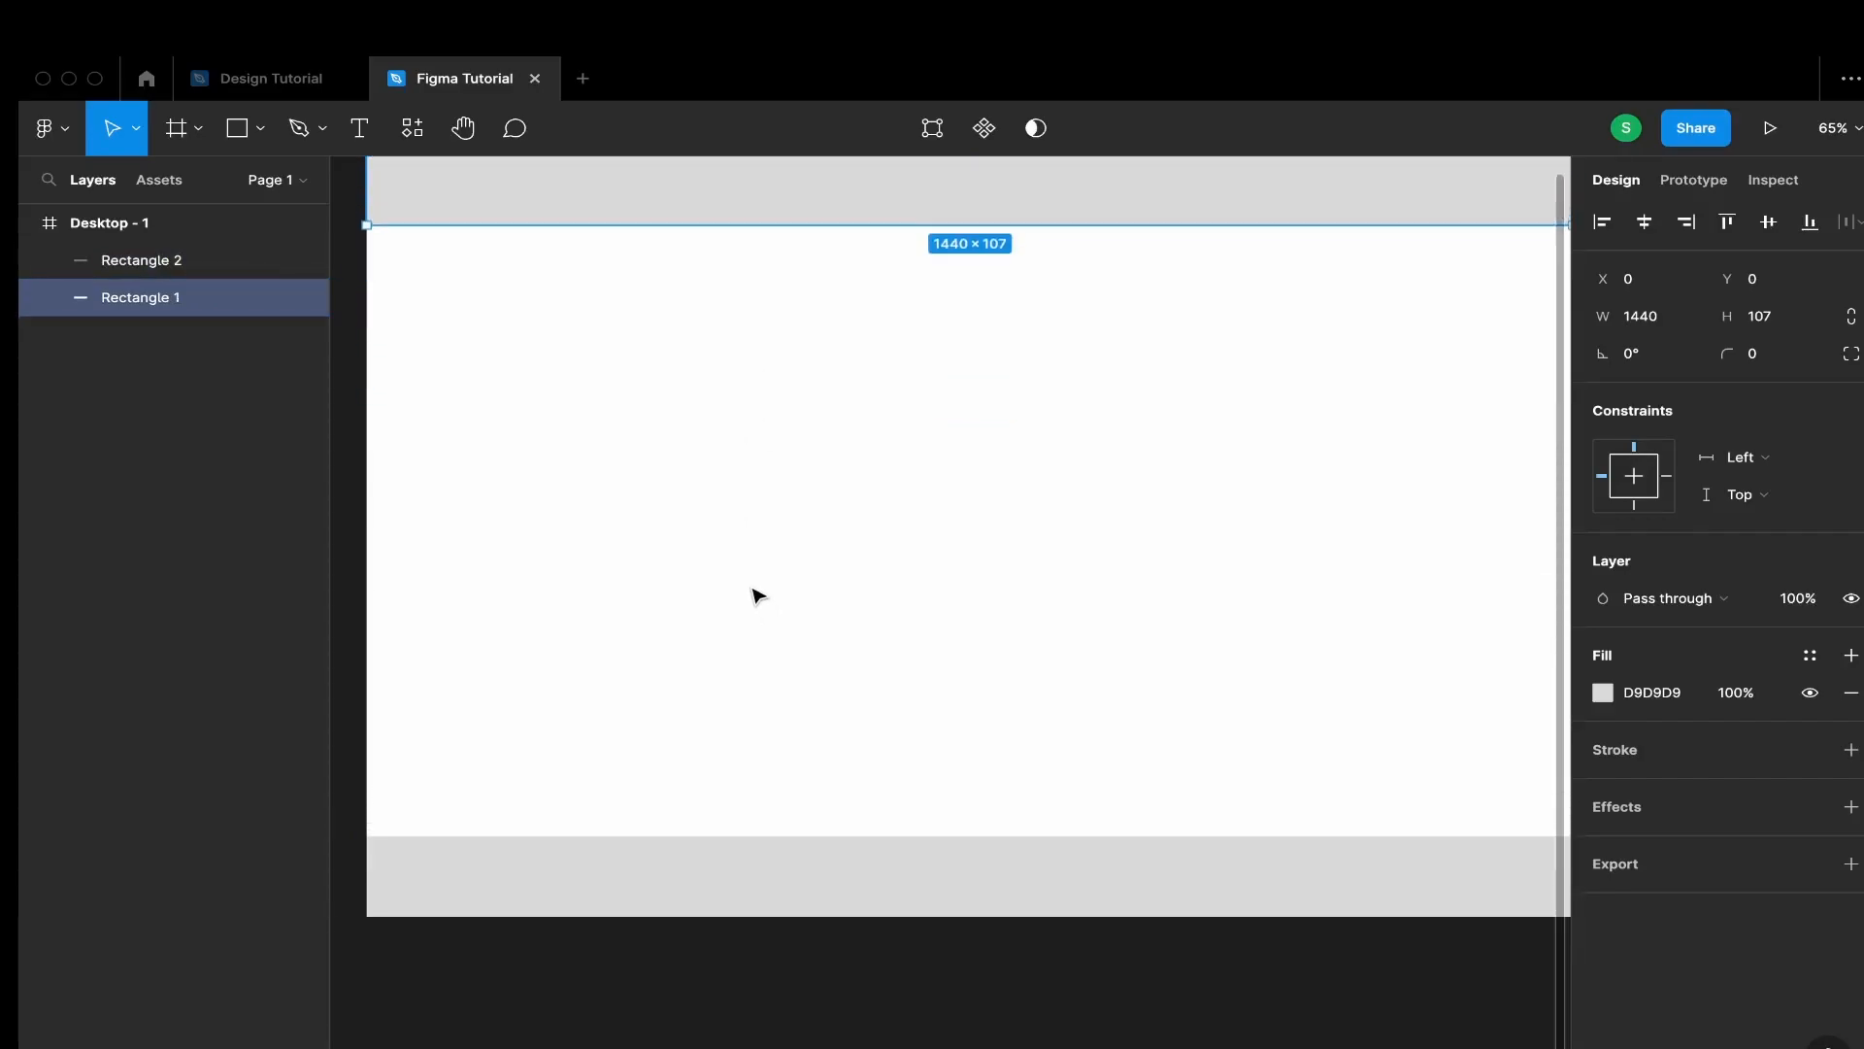
scroll(759, 595, up, 2)
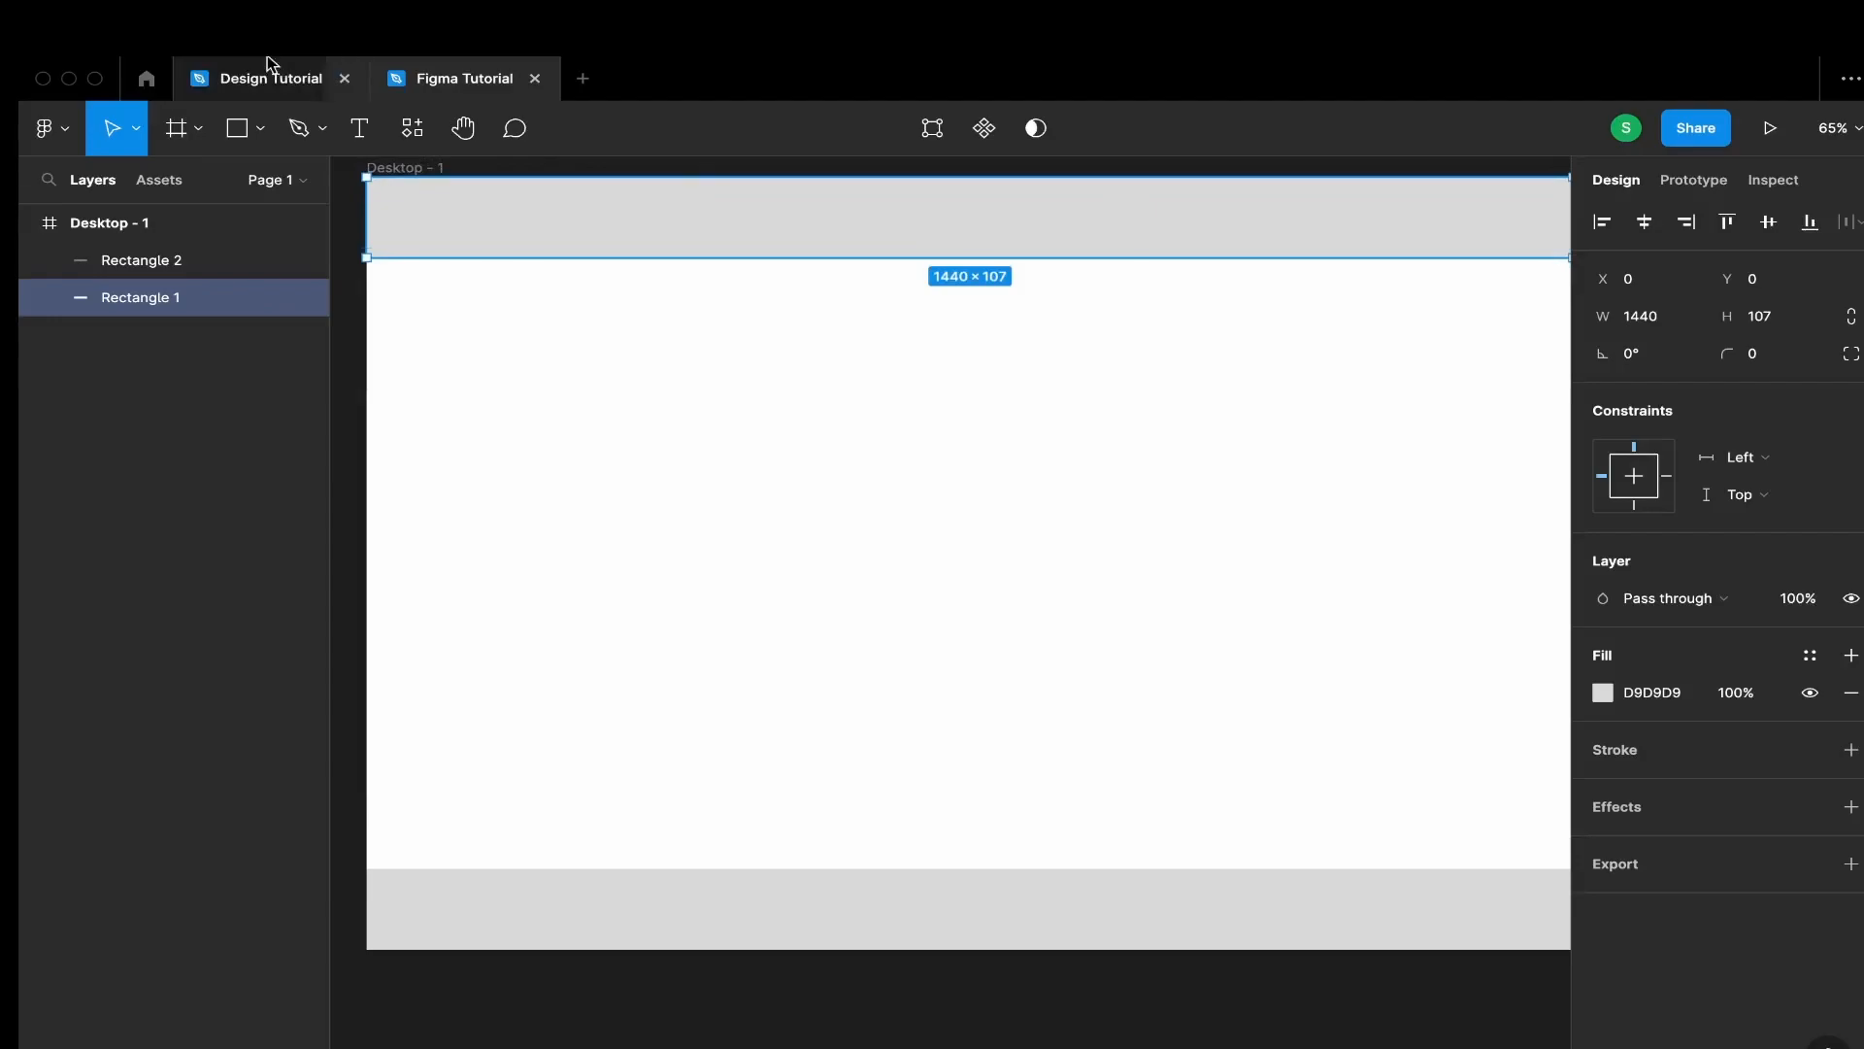
Copy the fill colour code of the header bar in the Design Tutorial file
click(294, 69)
click(158, 114)
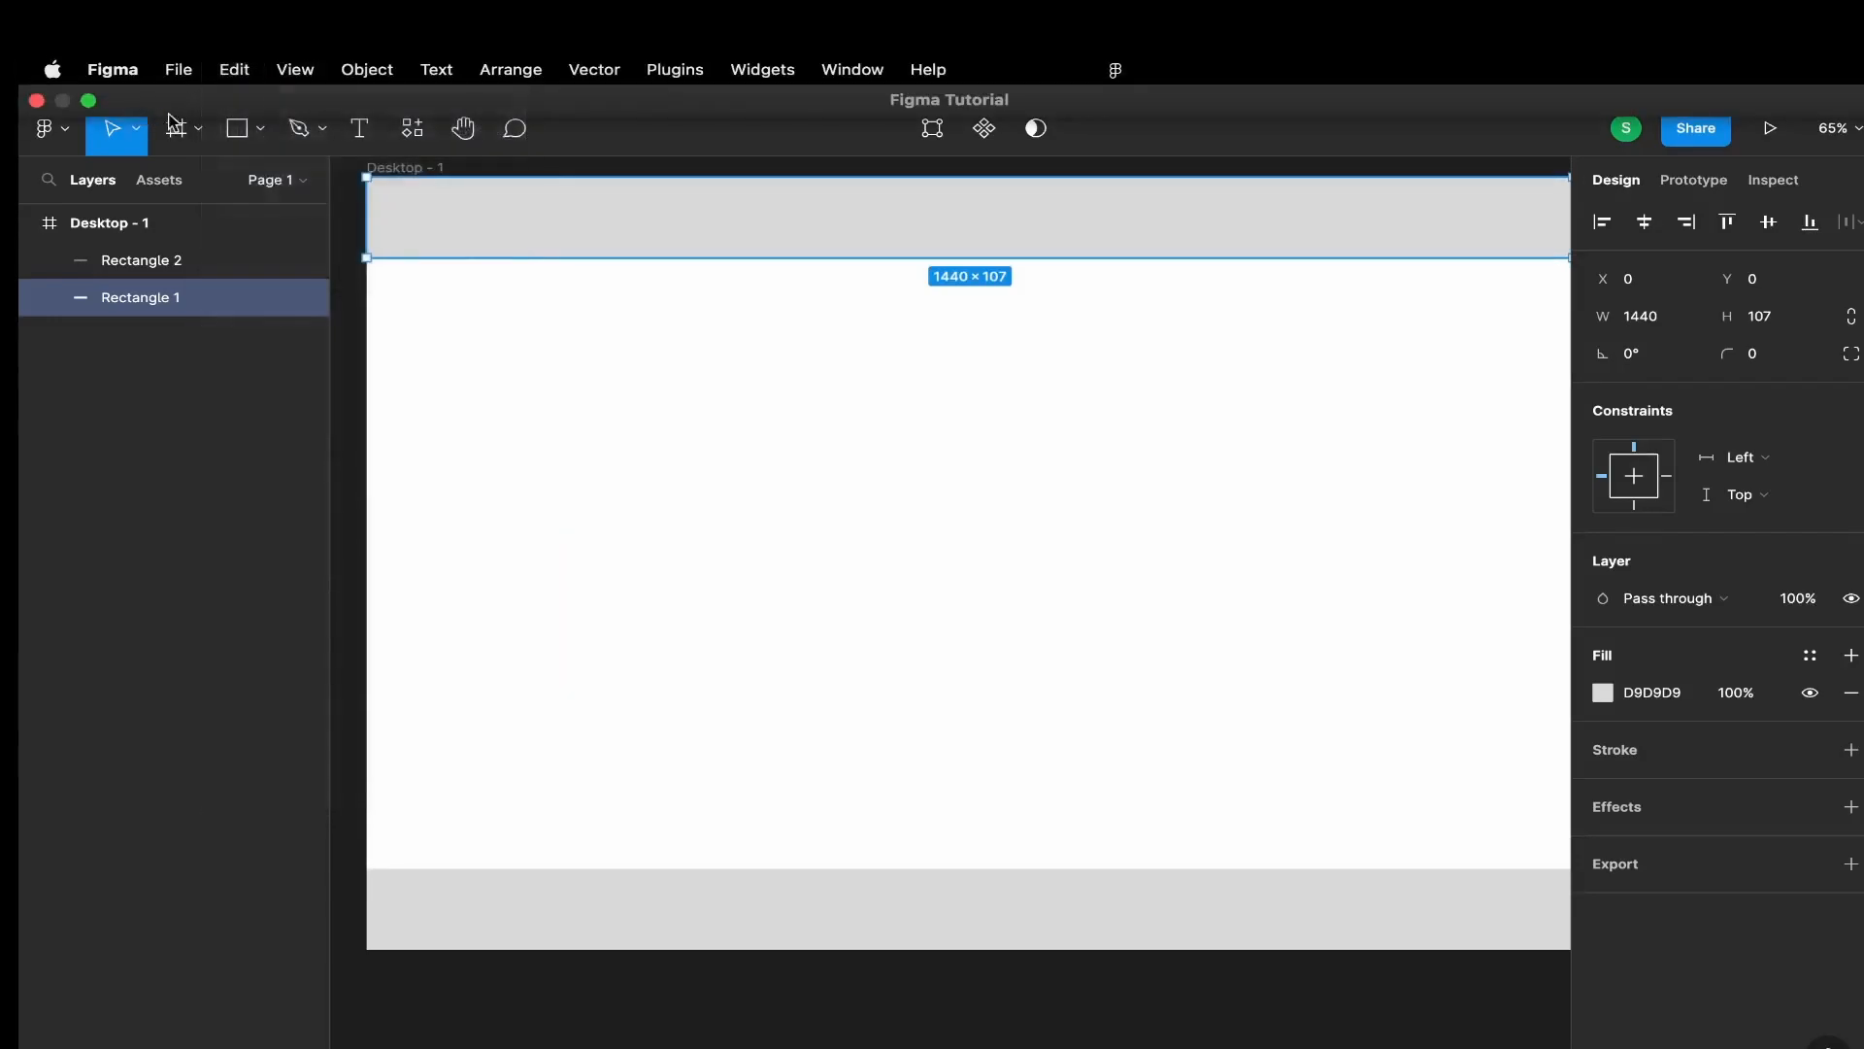
click(279, 80)
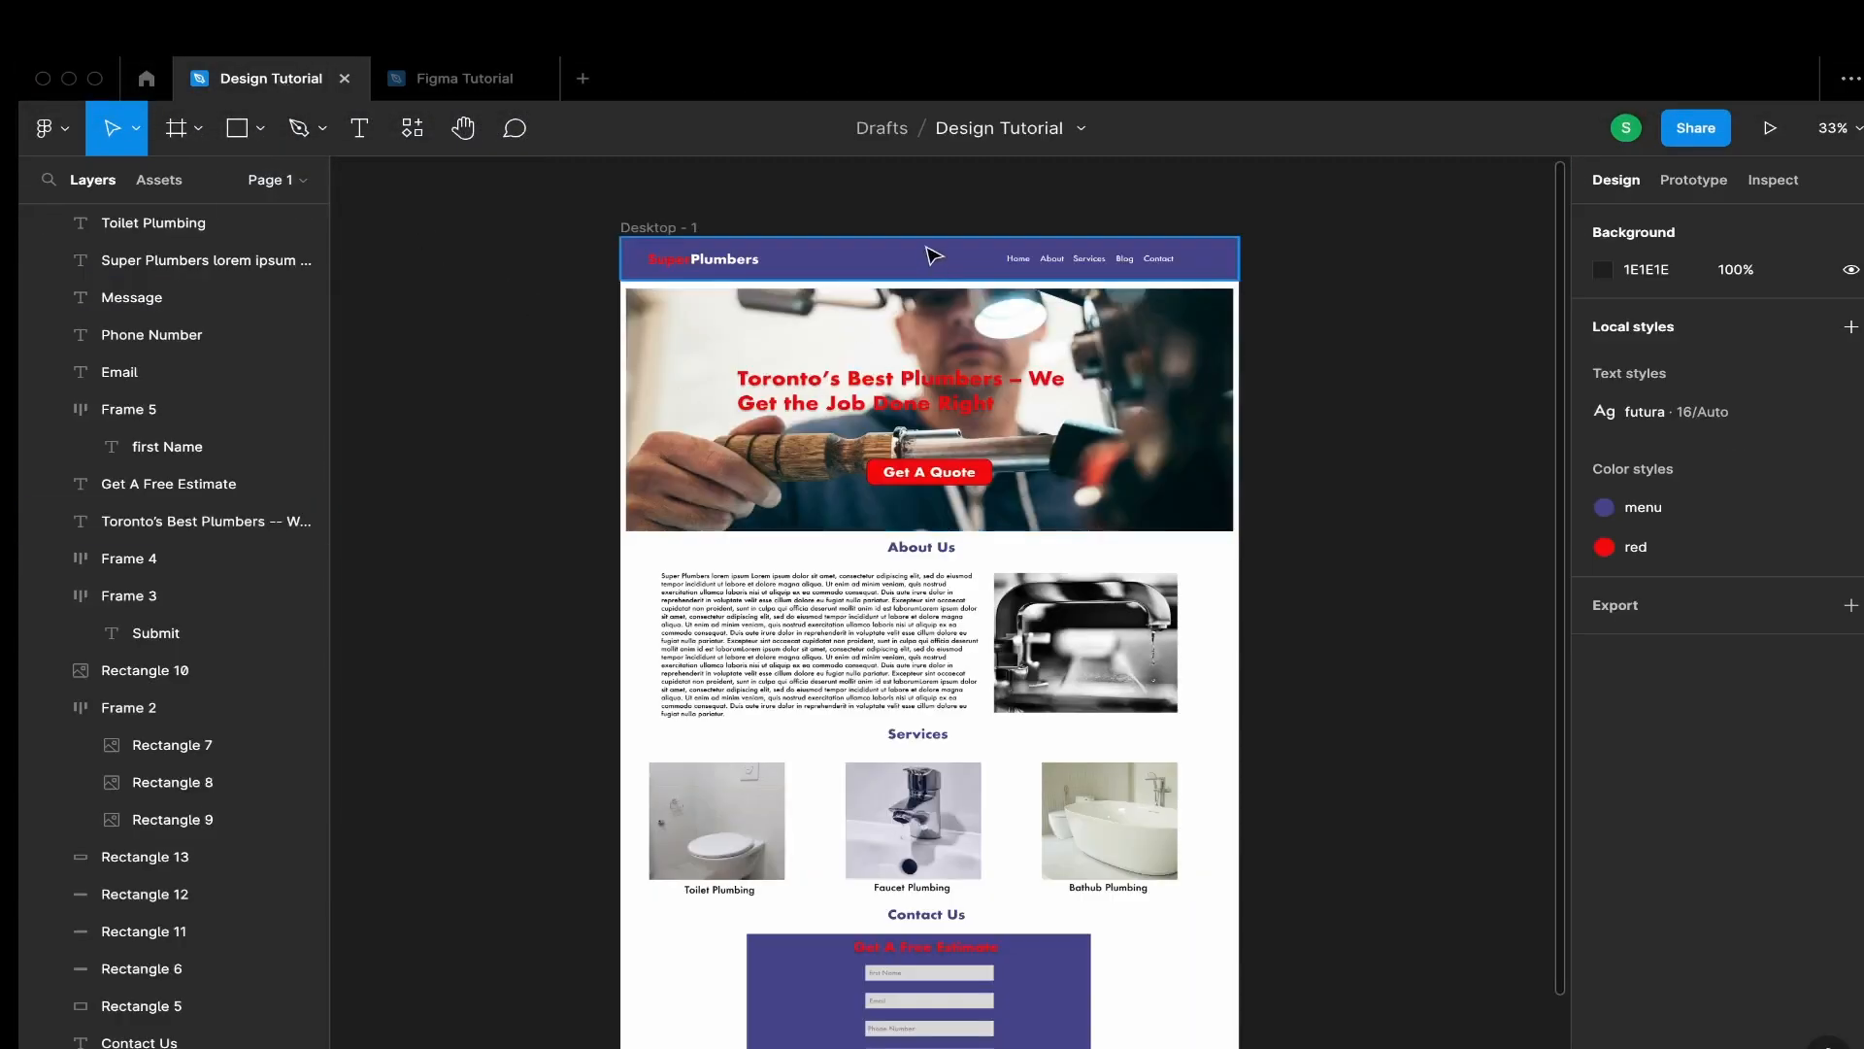
click(932, 256)
click(1603, 663)
key(Escape)
click(1810, 655)
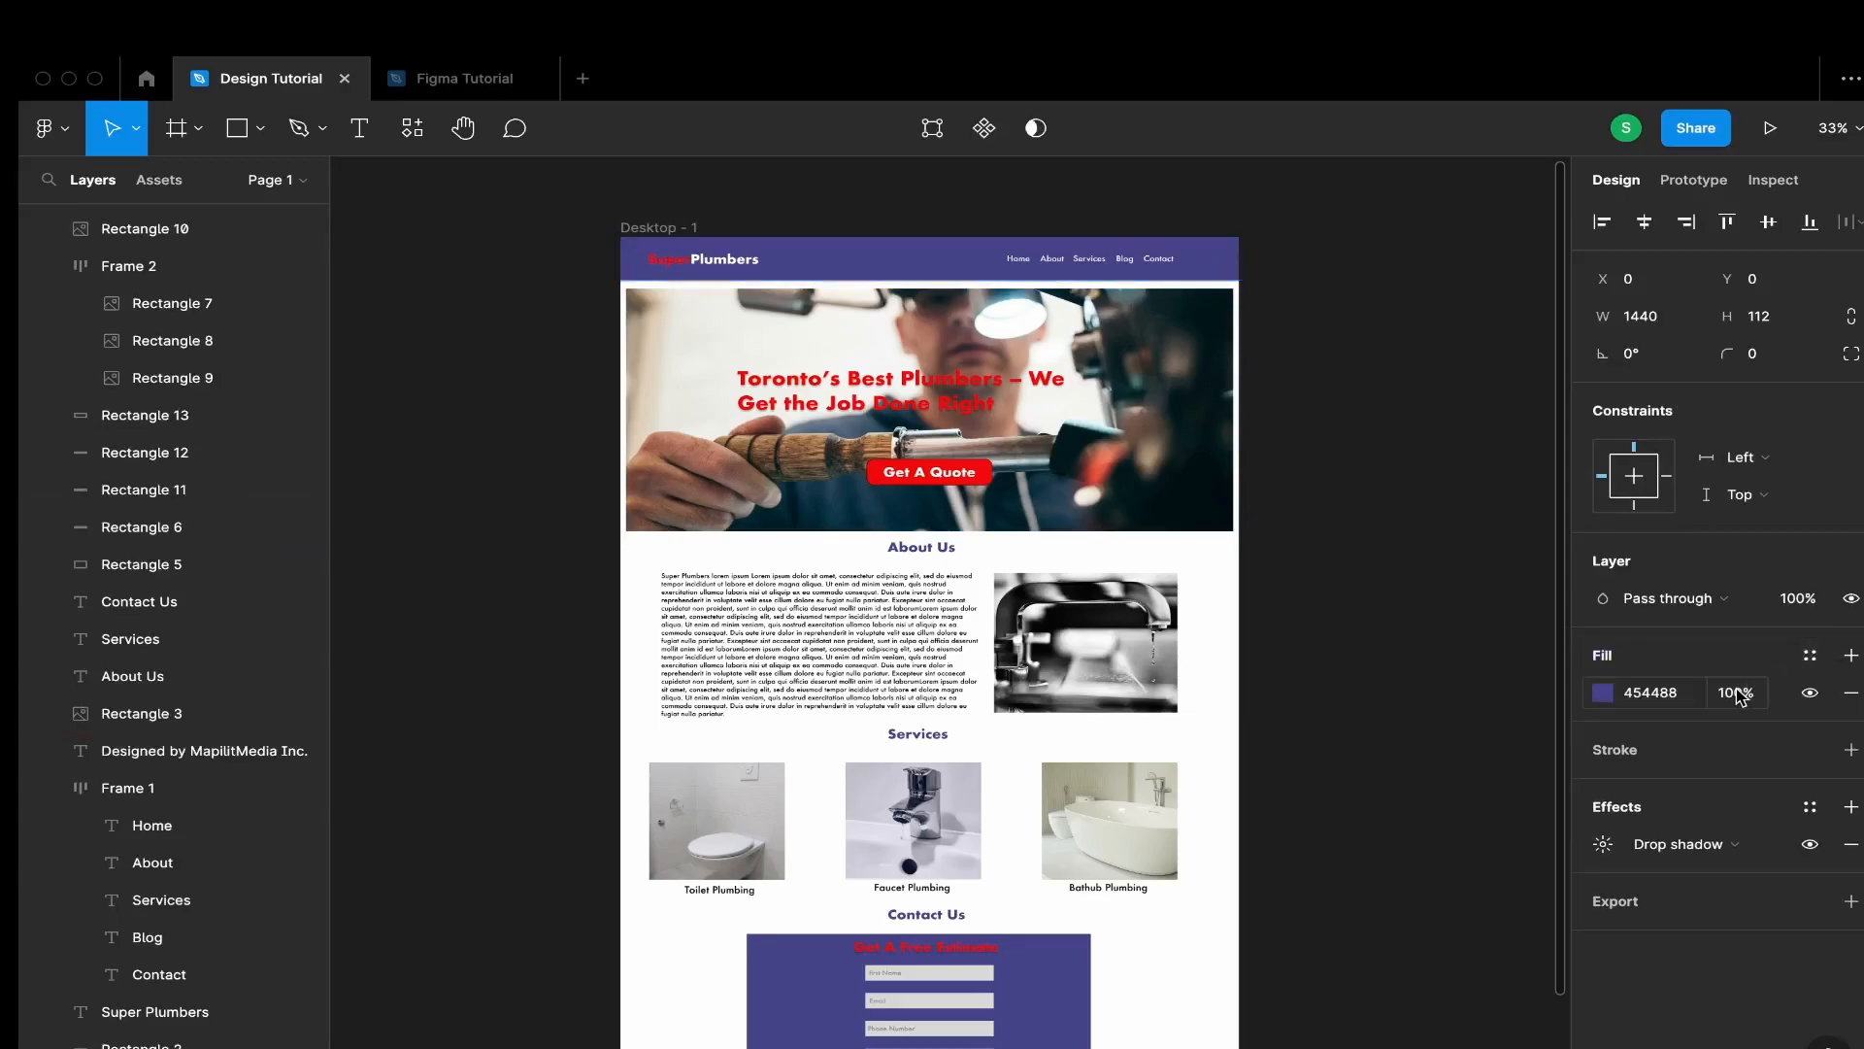
click(1654, 693)
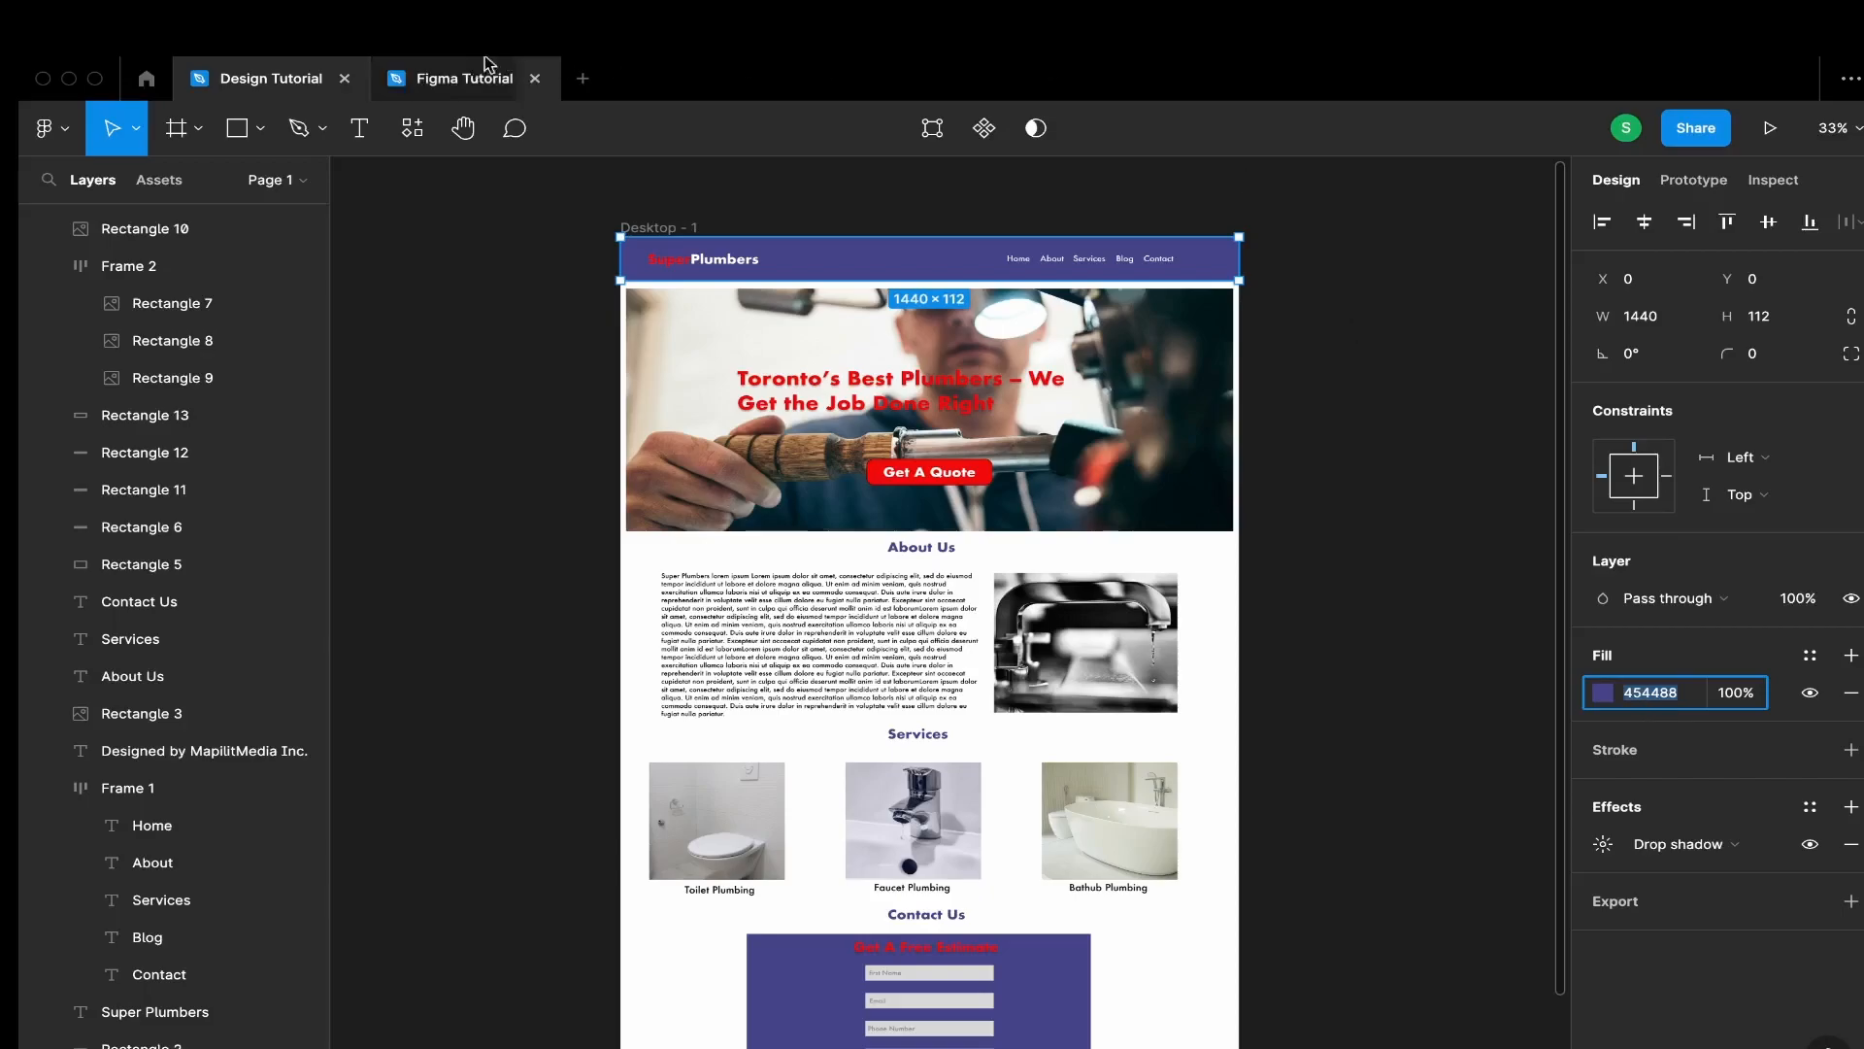
In the Figma Tutorial file, set the top rectangle's fill colour to 454488
click(432, 83)
click(1672, 695)
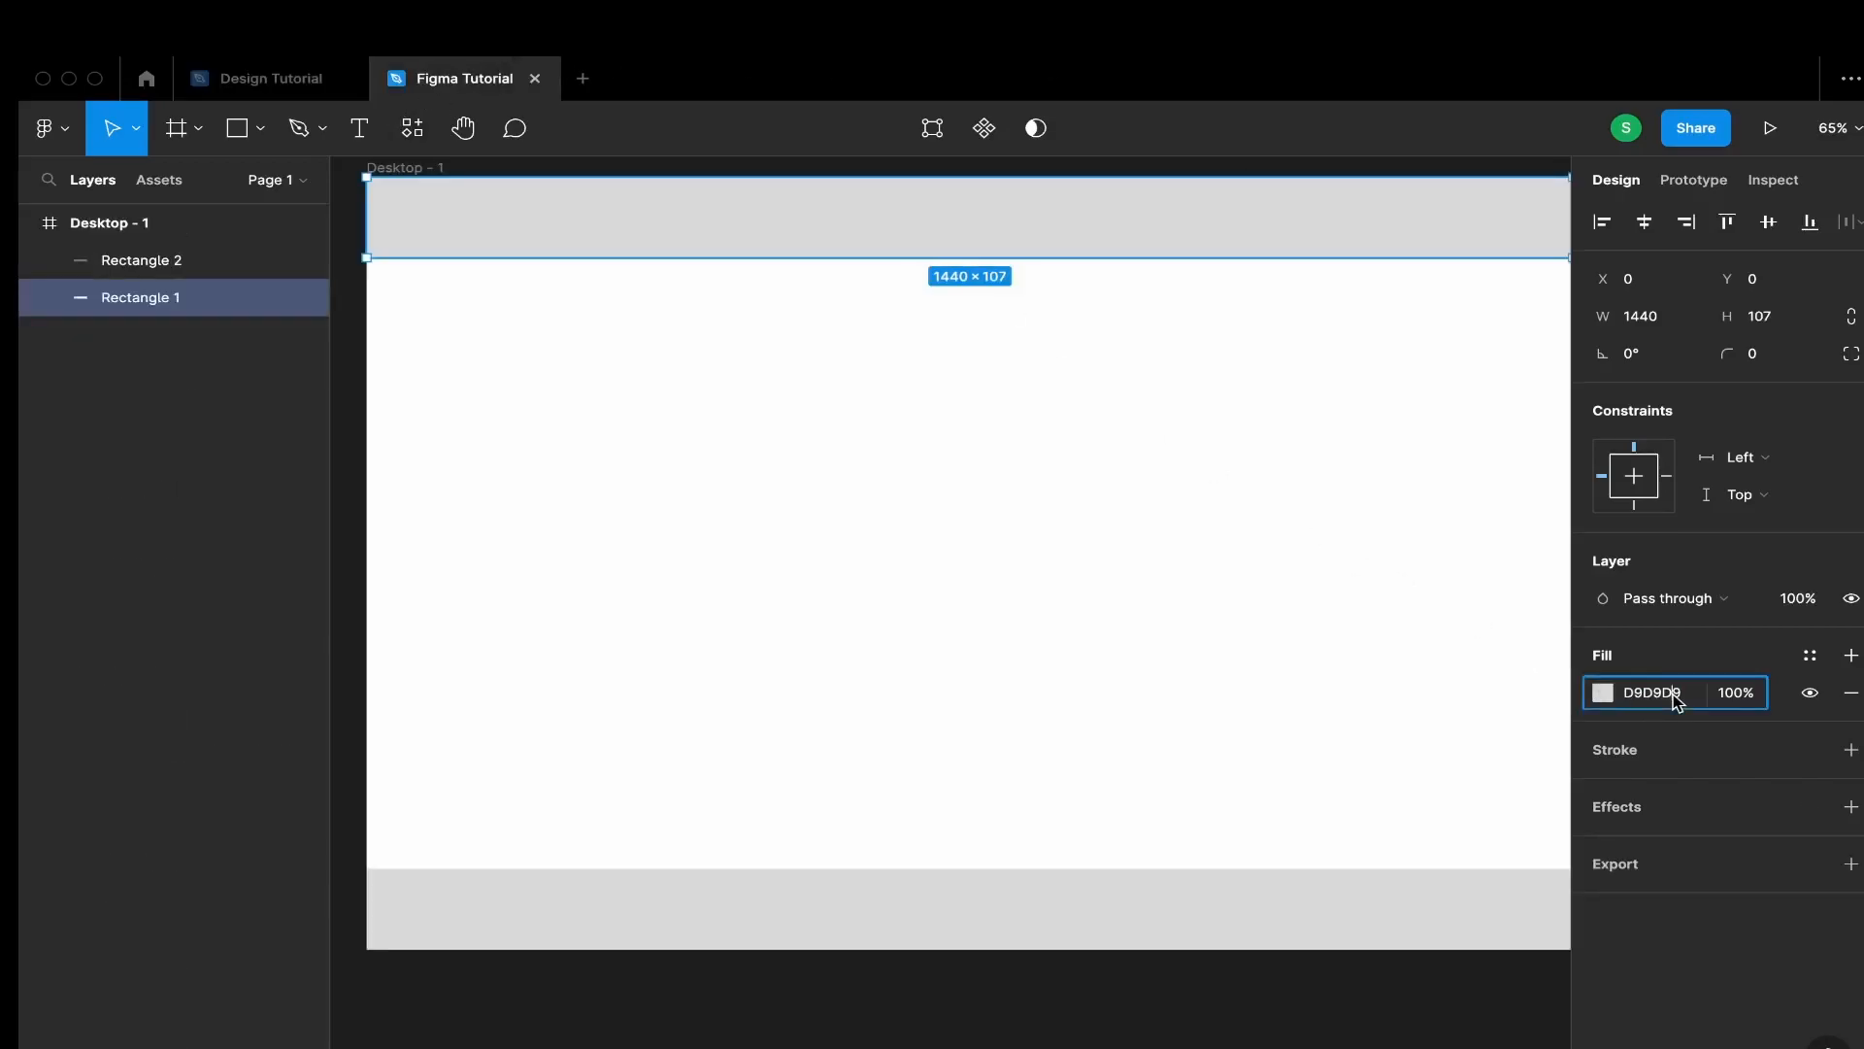
text(454488)
key(Return)
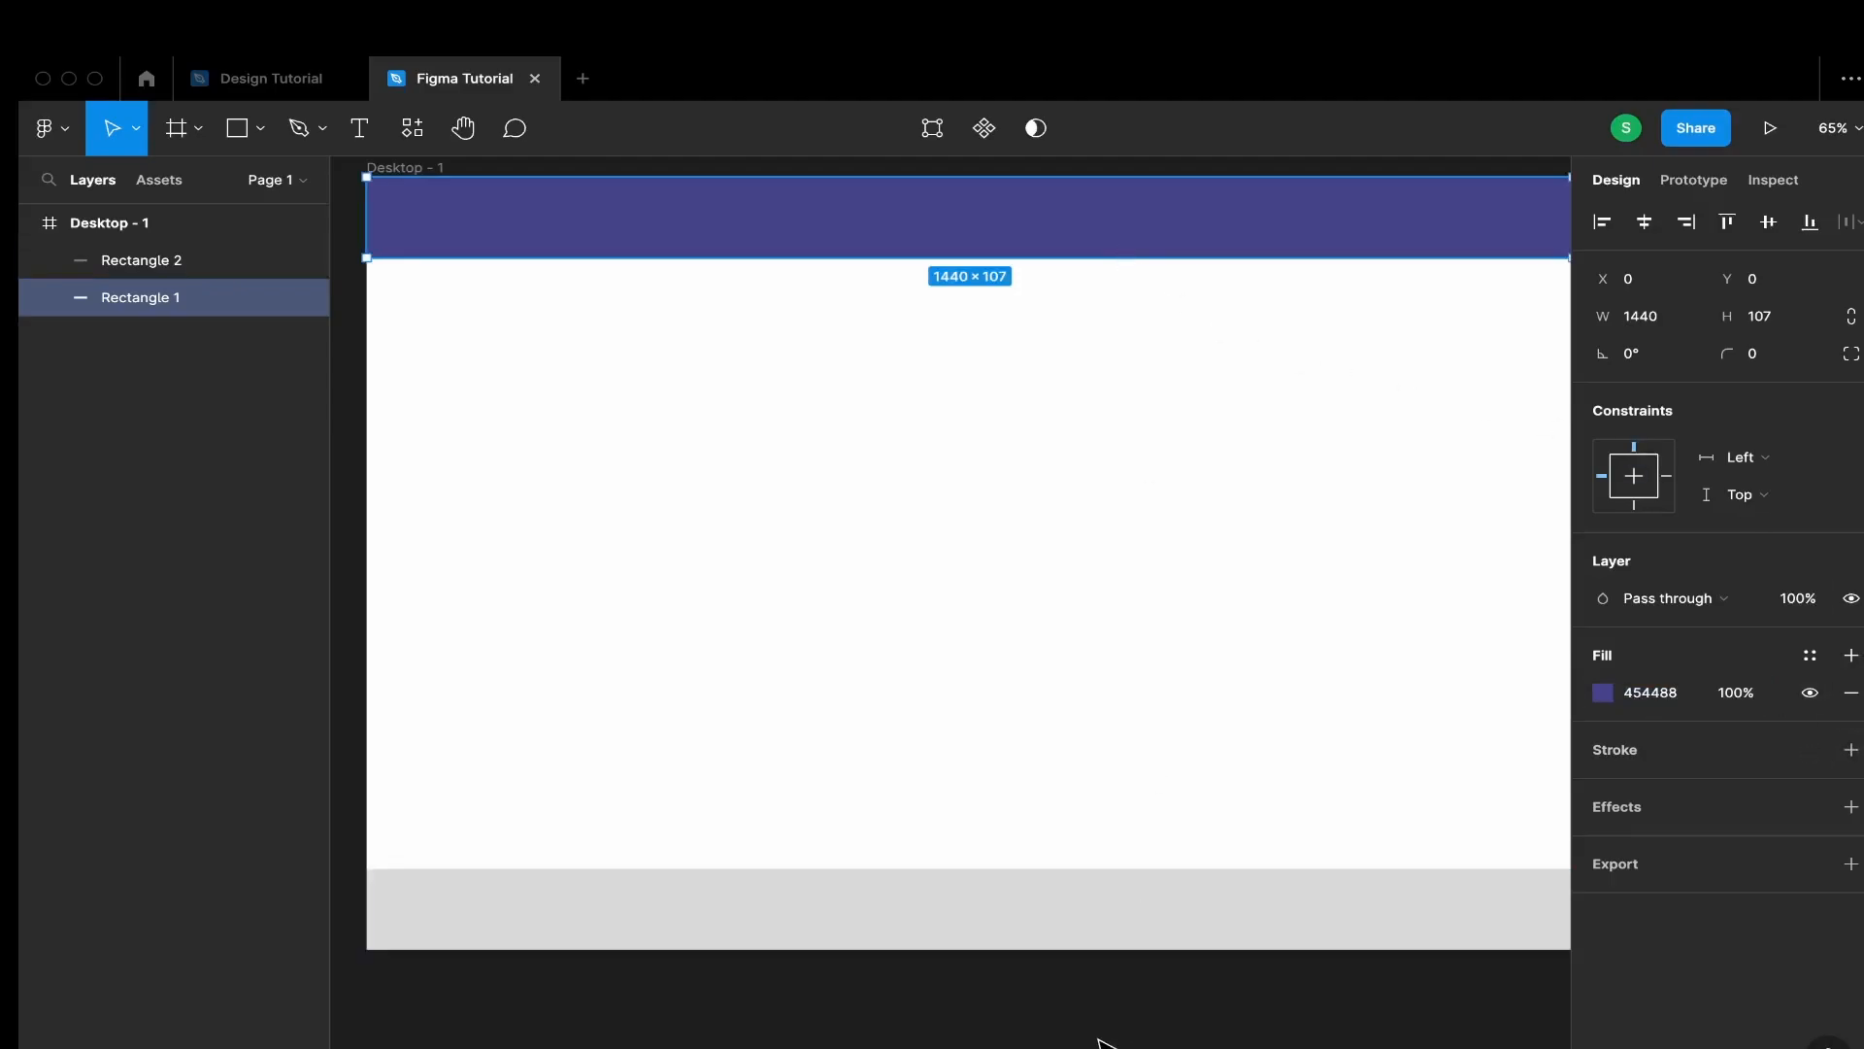
Set the fill colour of the rectangle at the frame's bottom edge to 454488
click(1132, 907)
click(1699, 695)
text(454488)
key(Return)
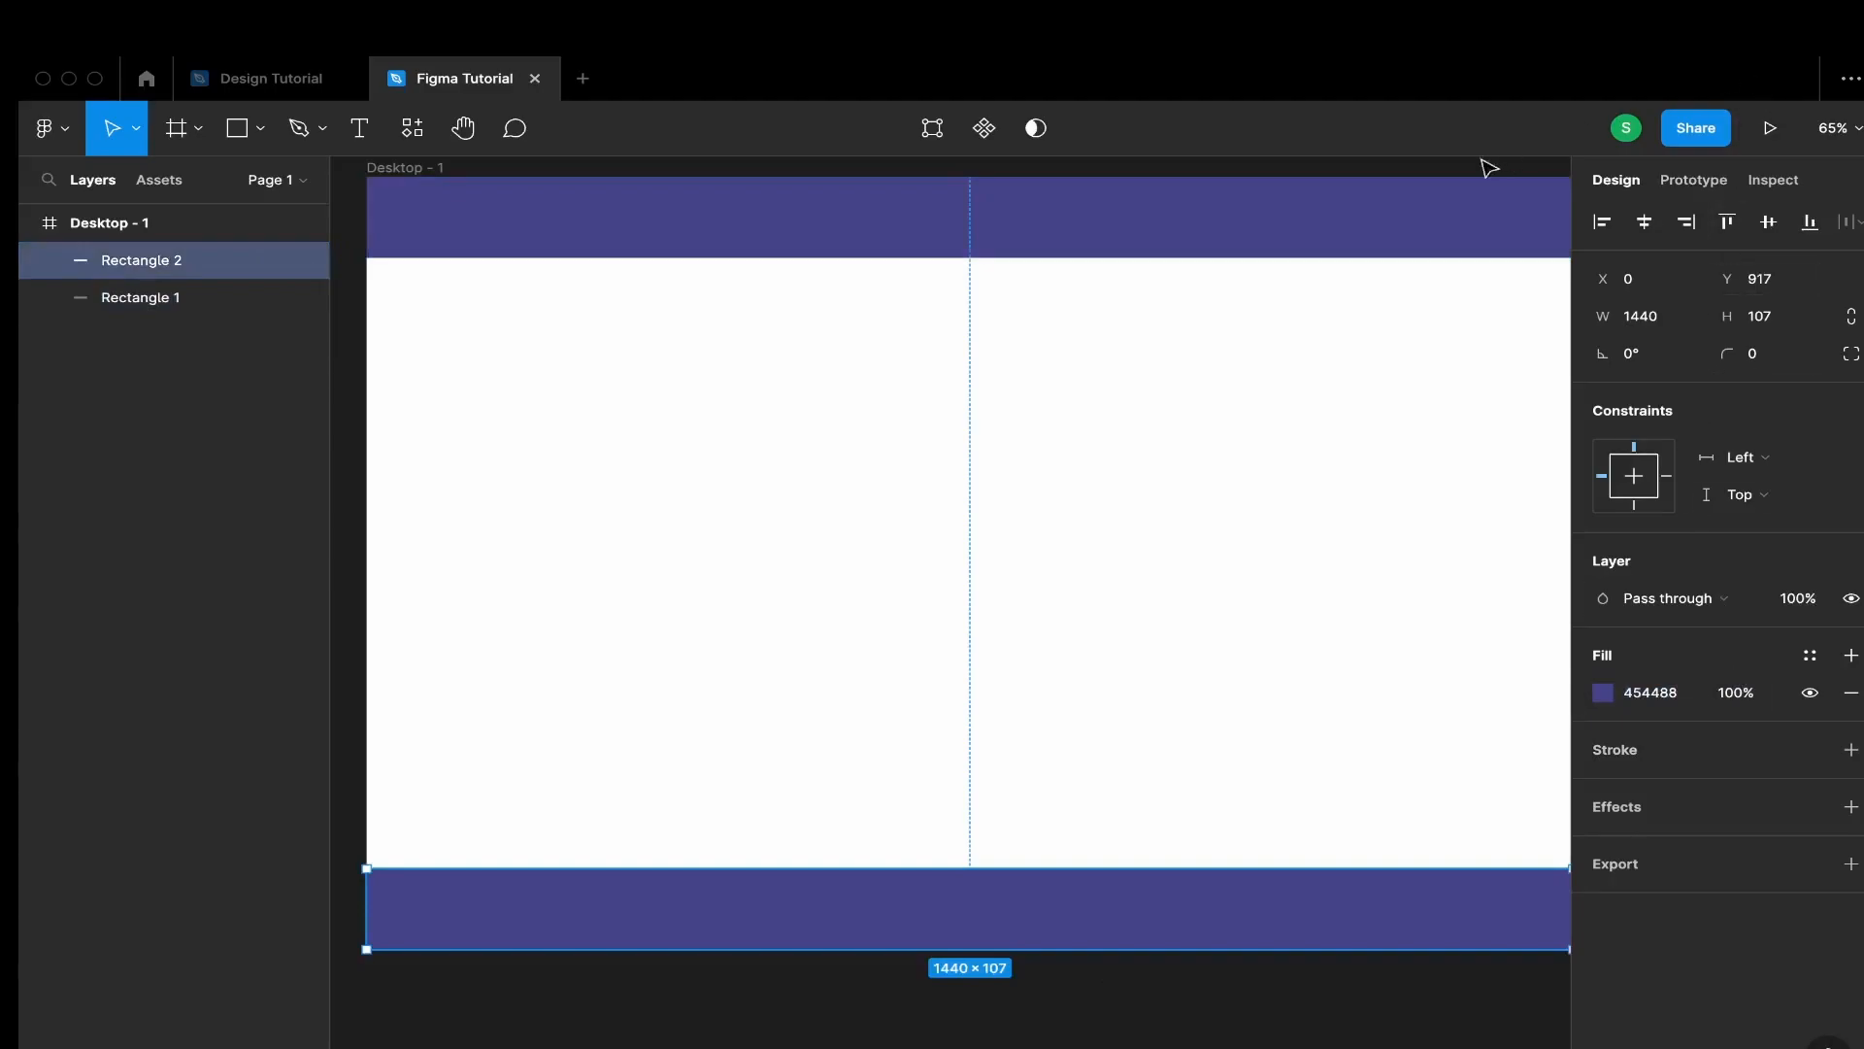
Create a colour style named primary from the top rectangle's fill
click(1398, 206)
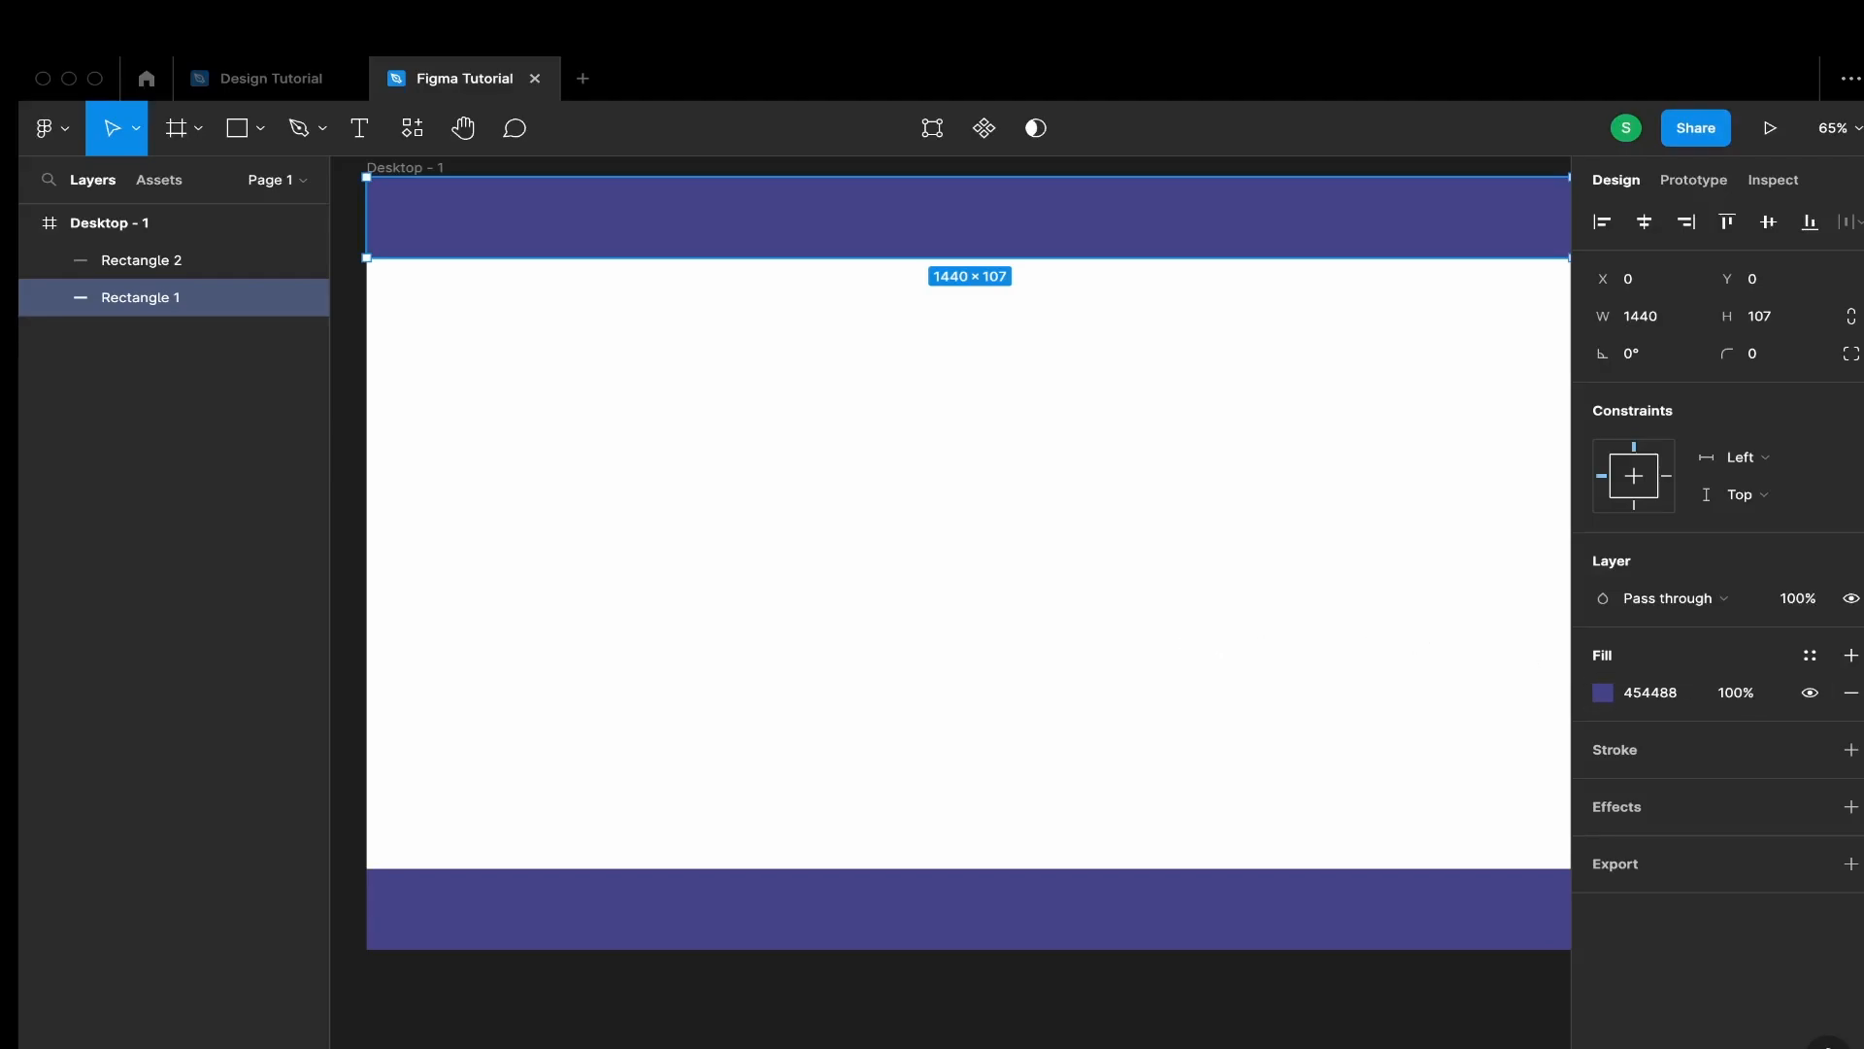
click(1810, 655)
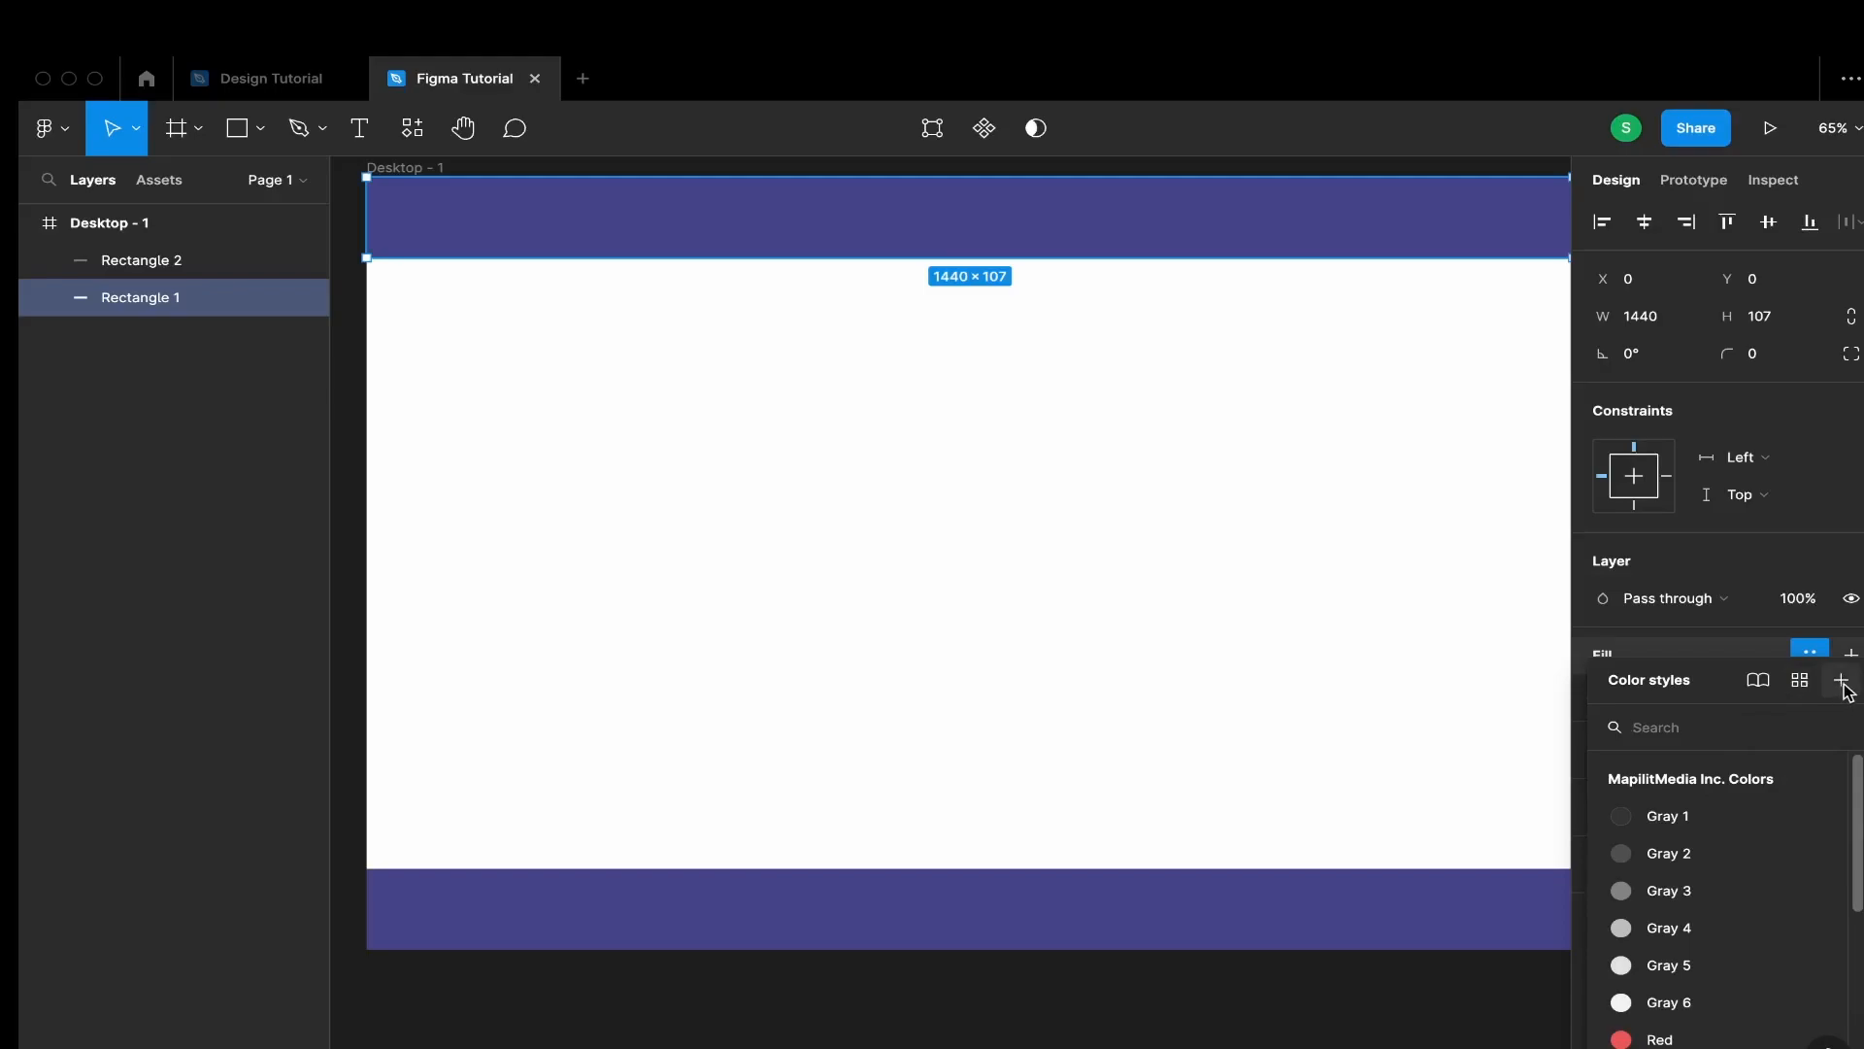
click(1843, 684)
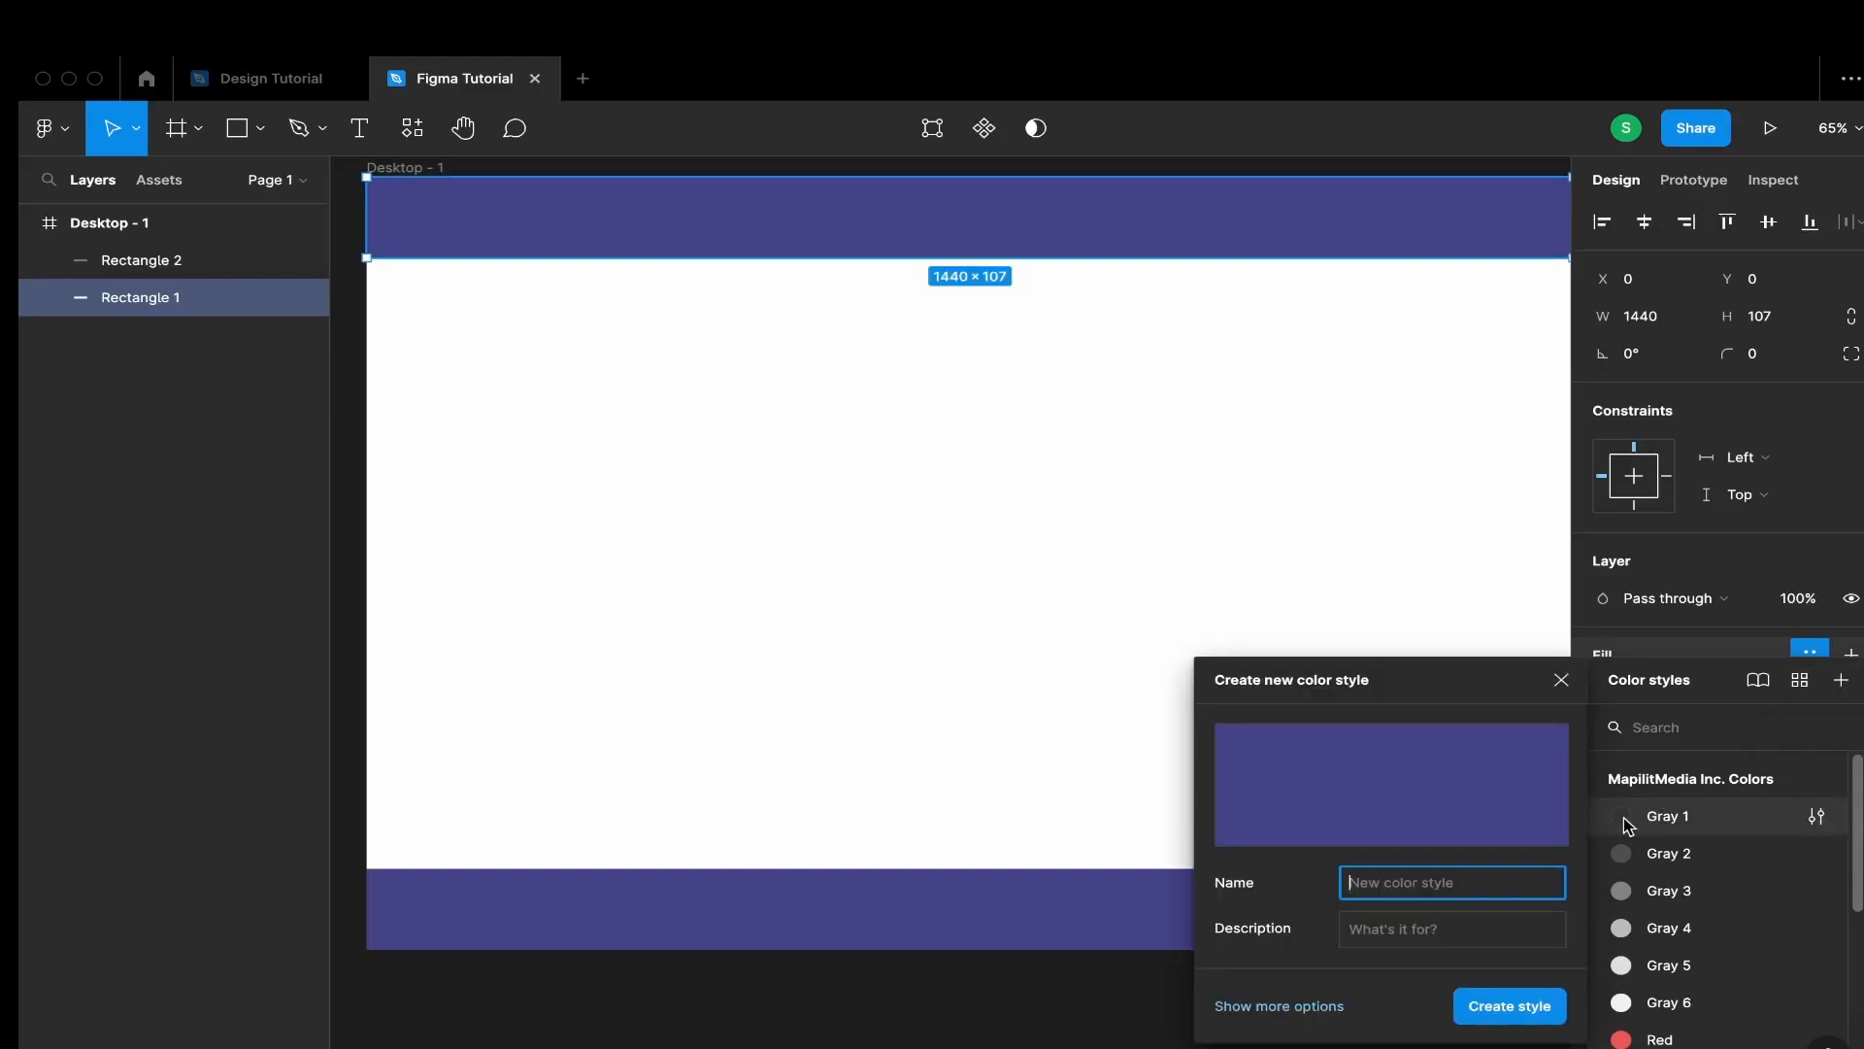
text(pri)
key(Return)
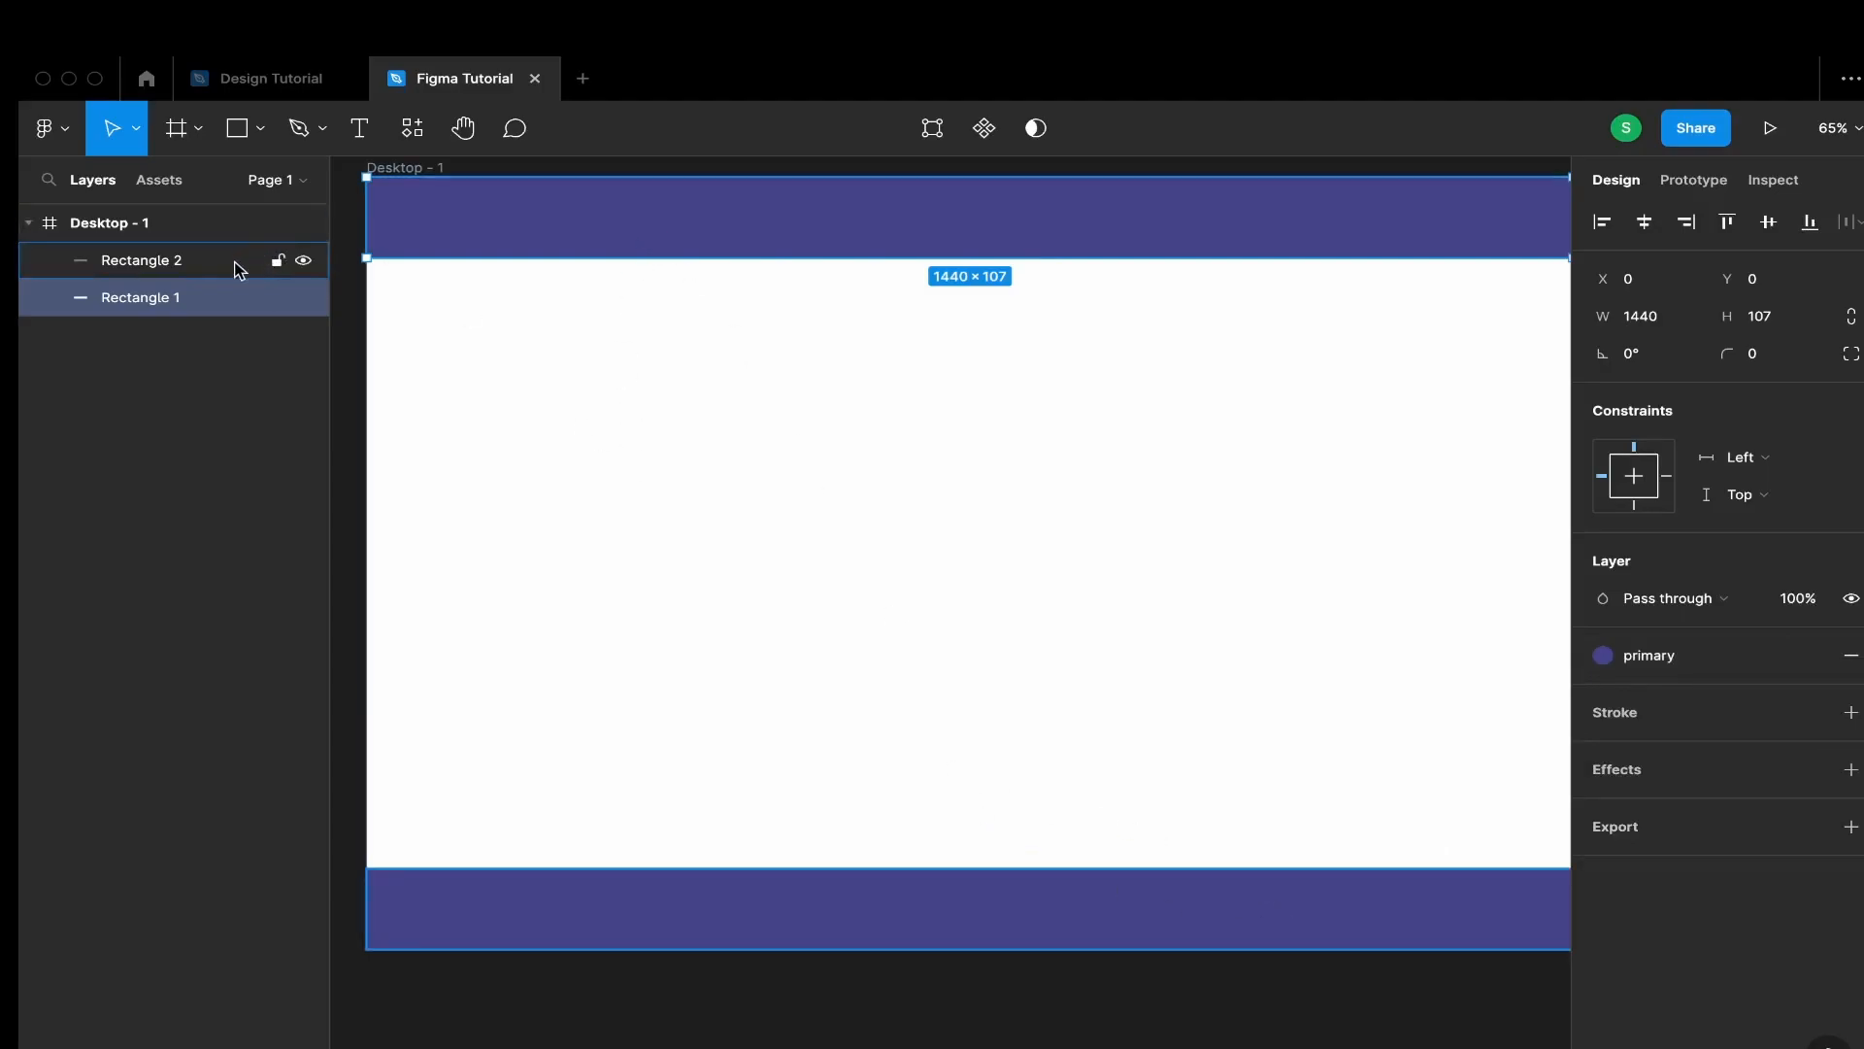
Rename the top rectangle's layer to Header
click(174, 261)
click(165, 303)
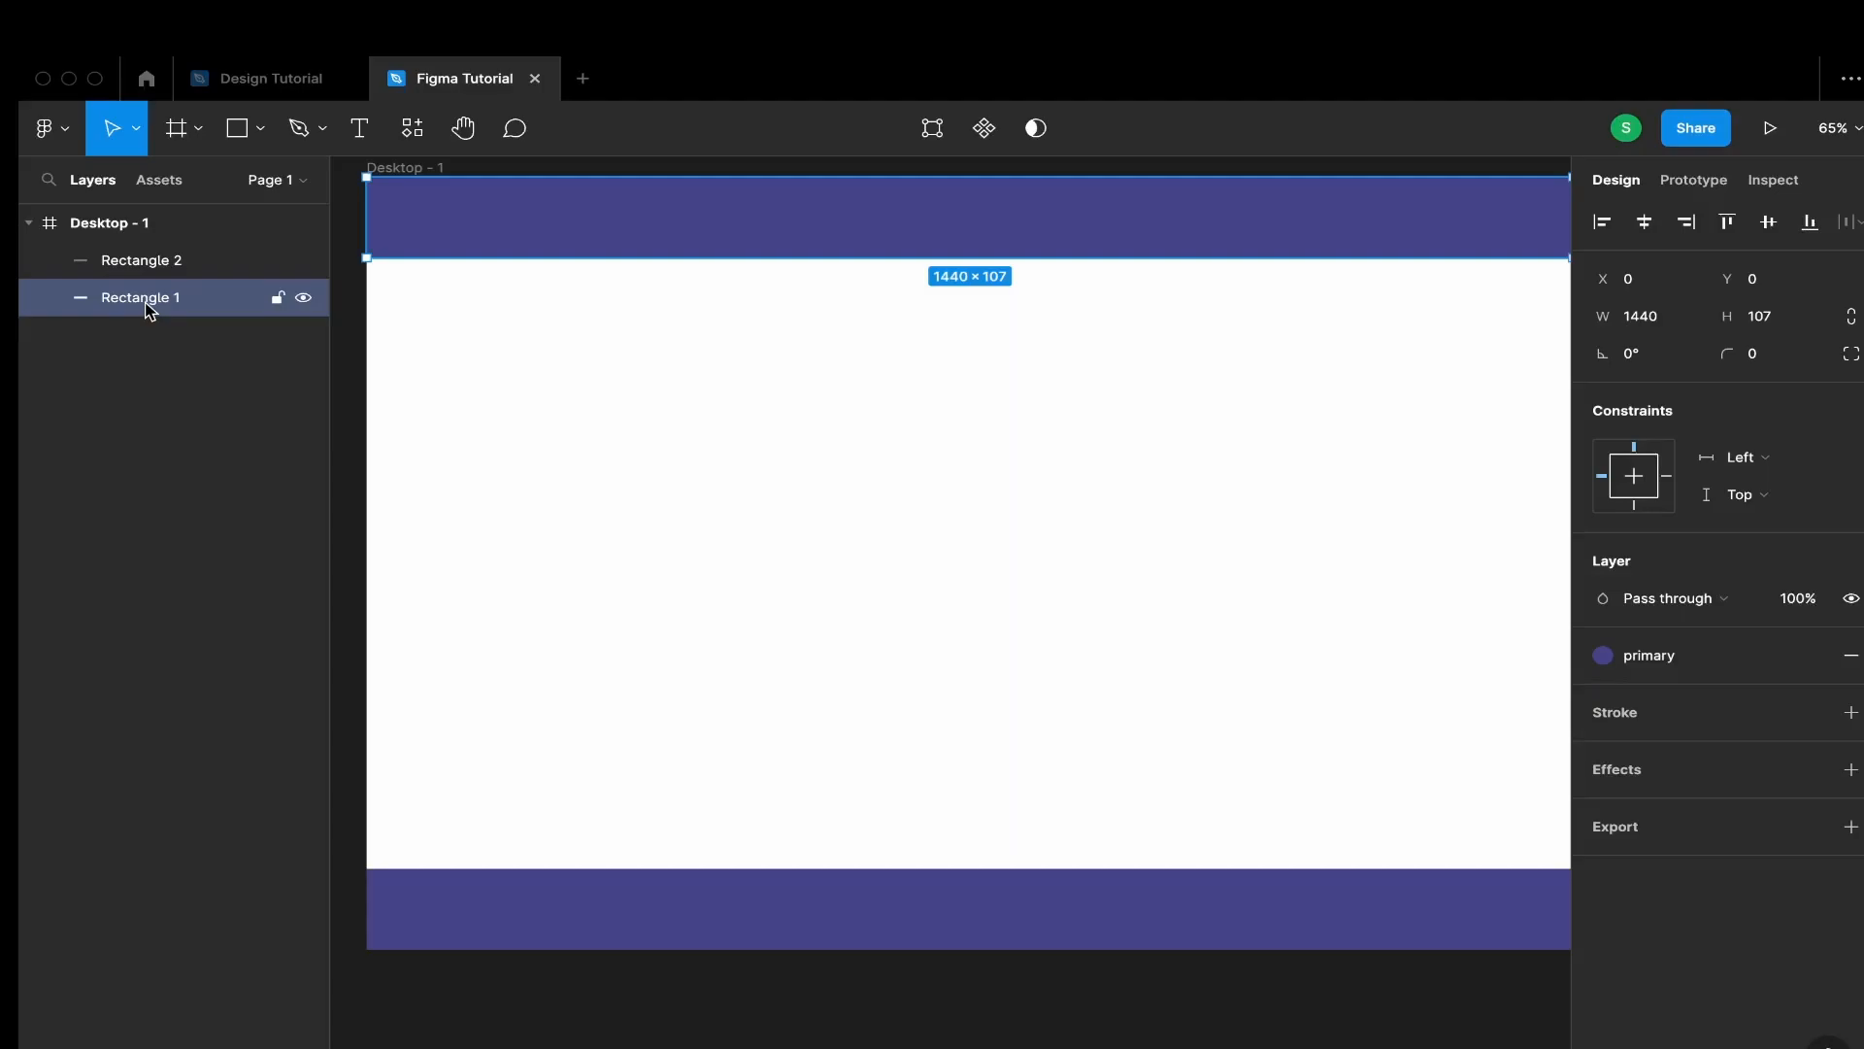
double_click(148, 307)
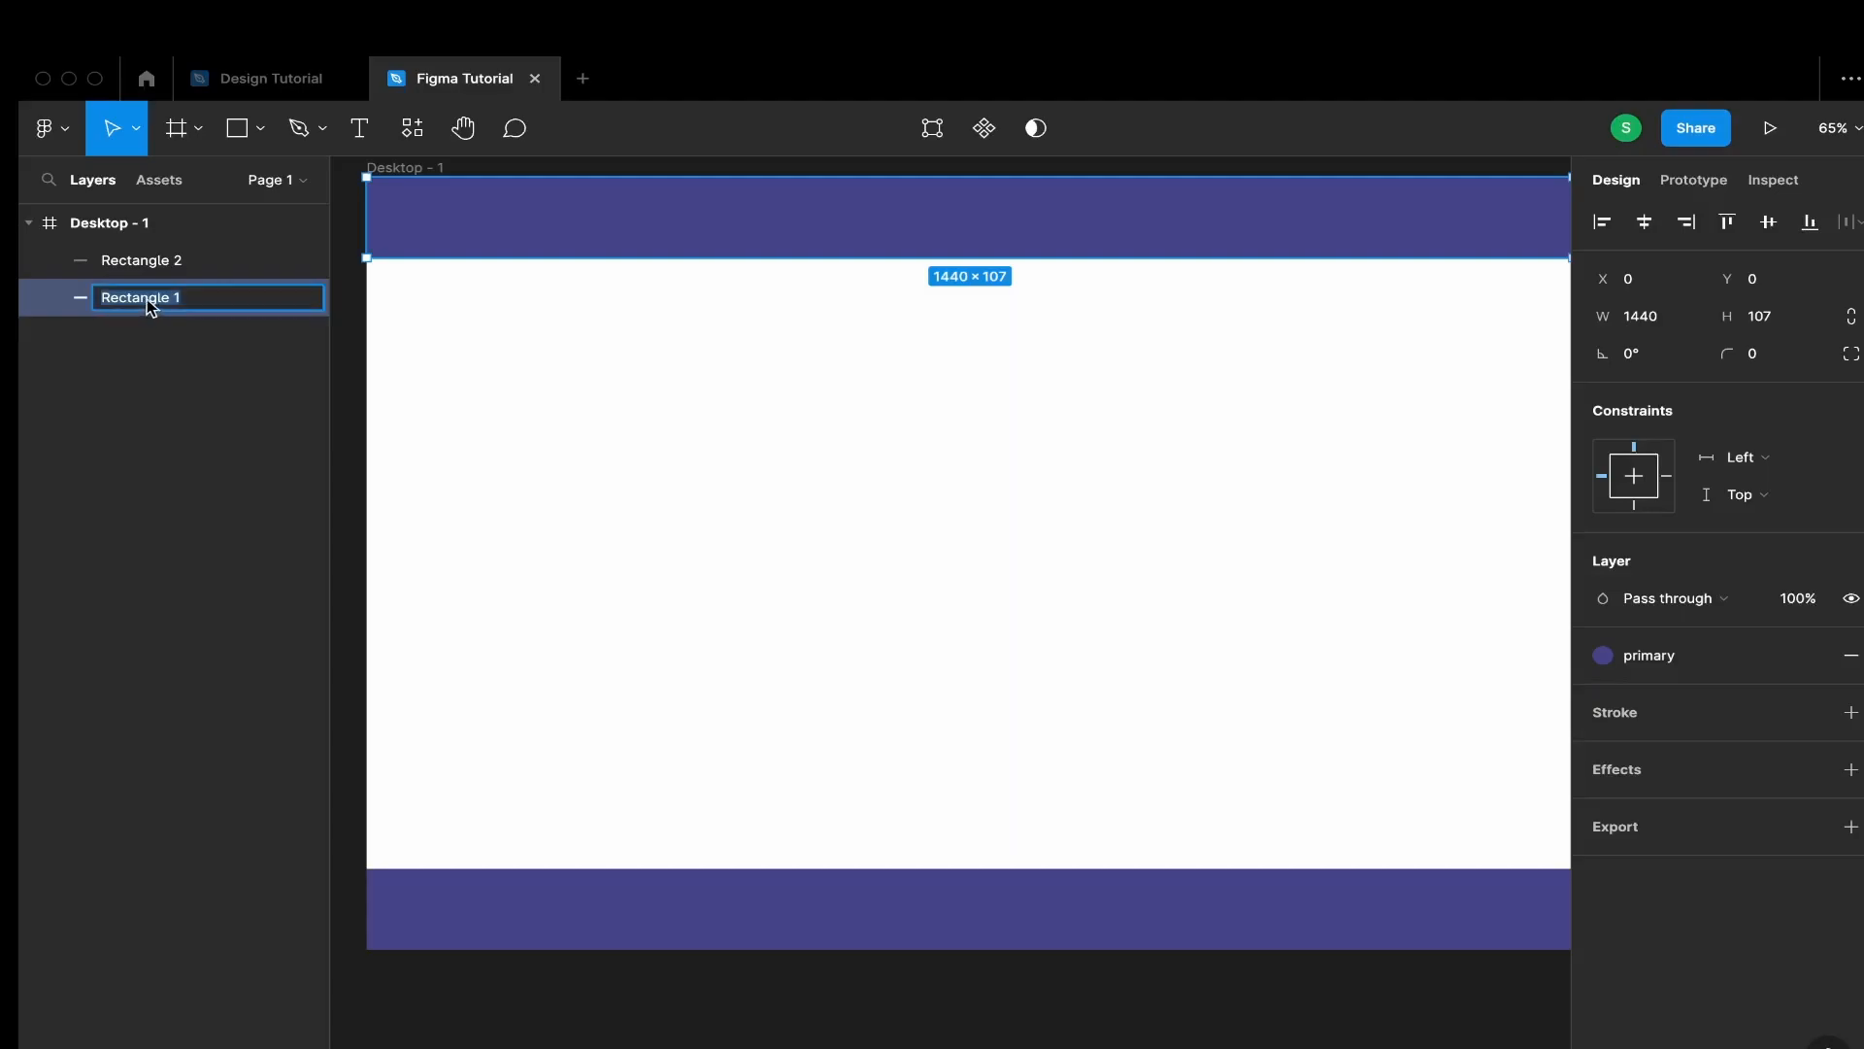
text(Header)
key(Return)
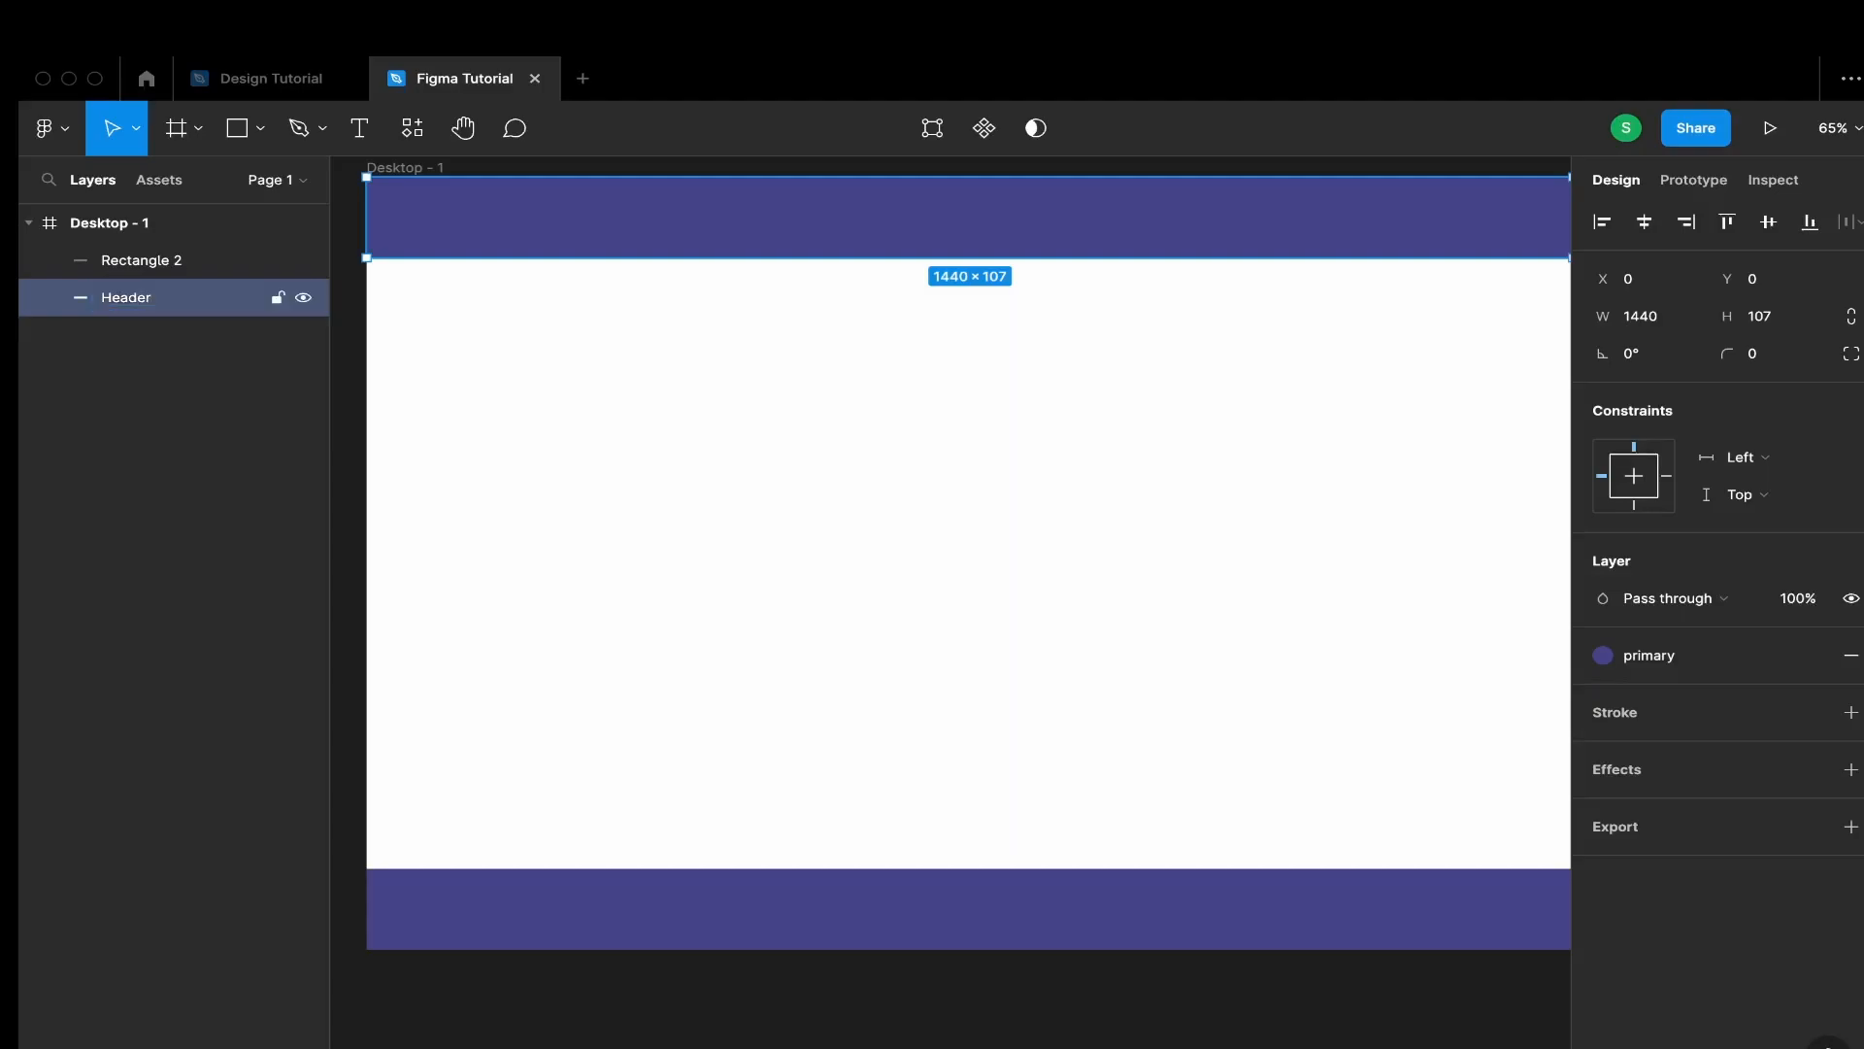
Rename the layer of the rectangle at the frame's bottom edge to Footer
double_click(161, 269)
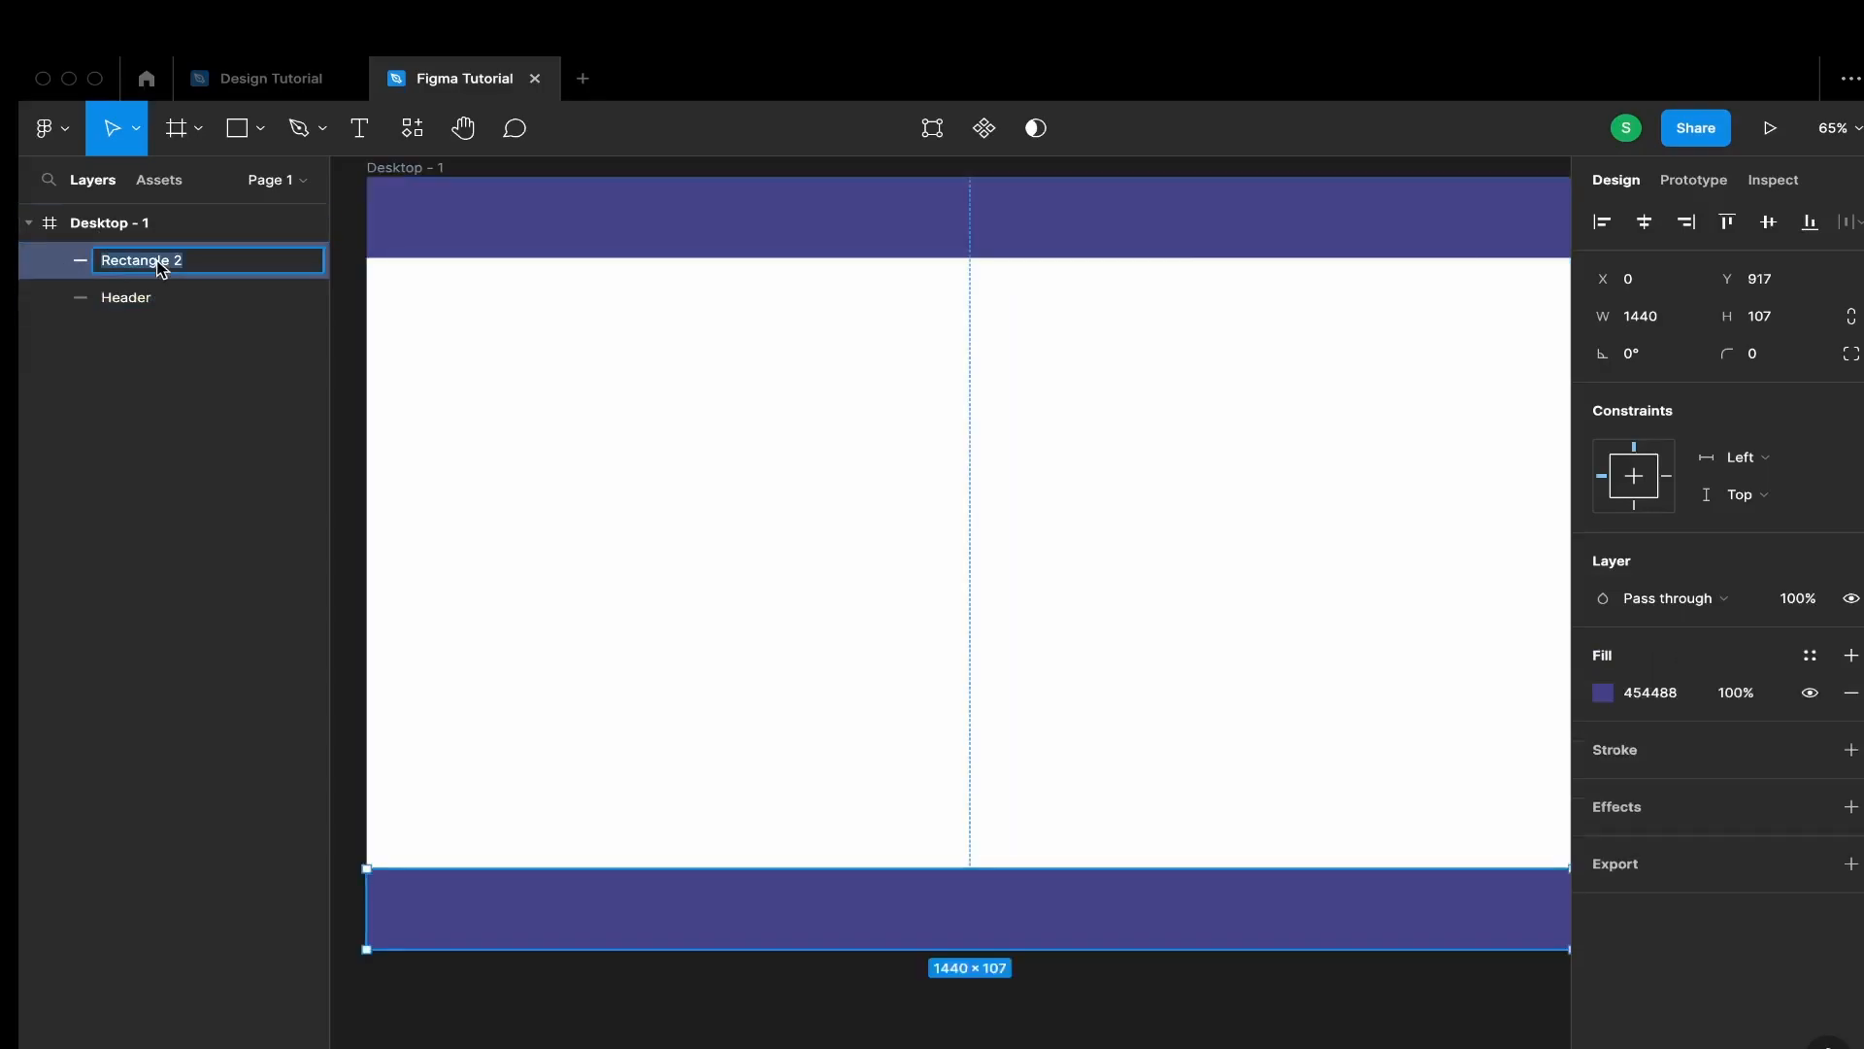
text(Footer)
key(Return)
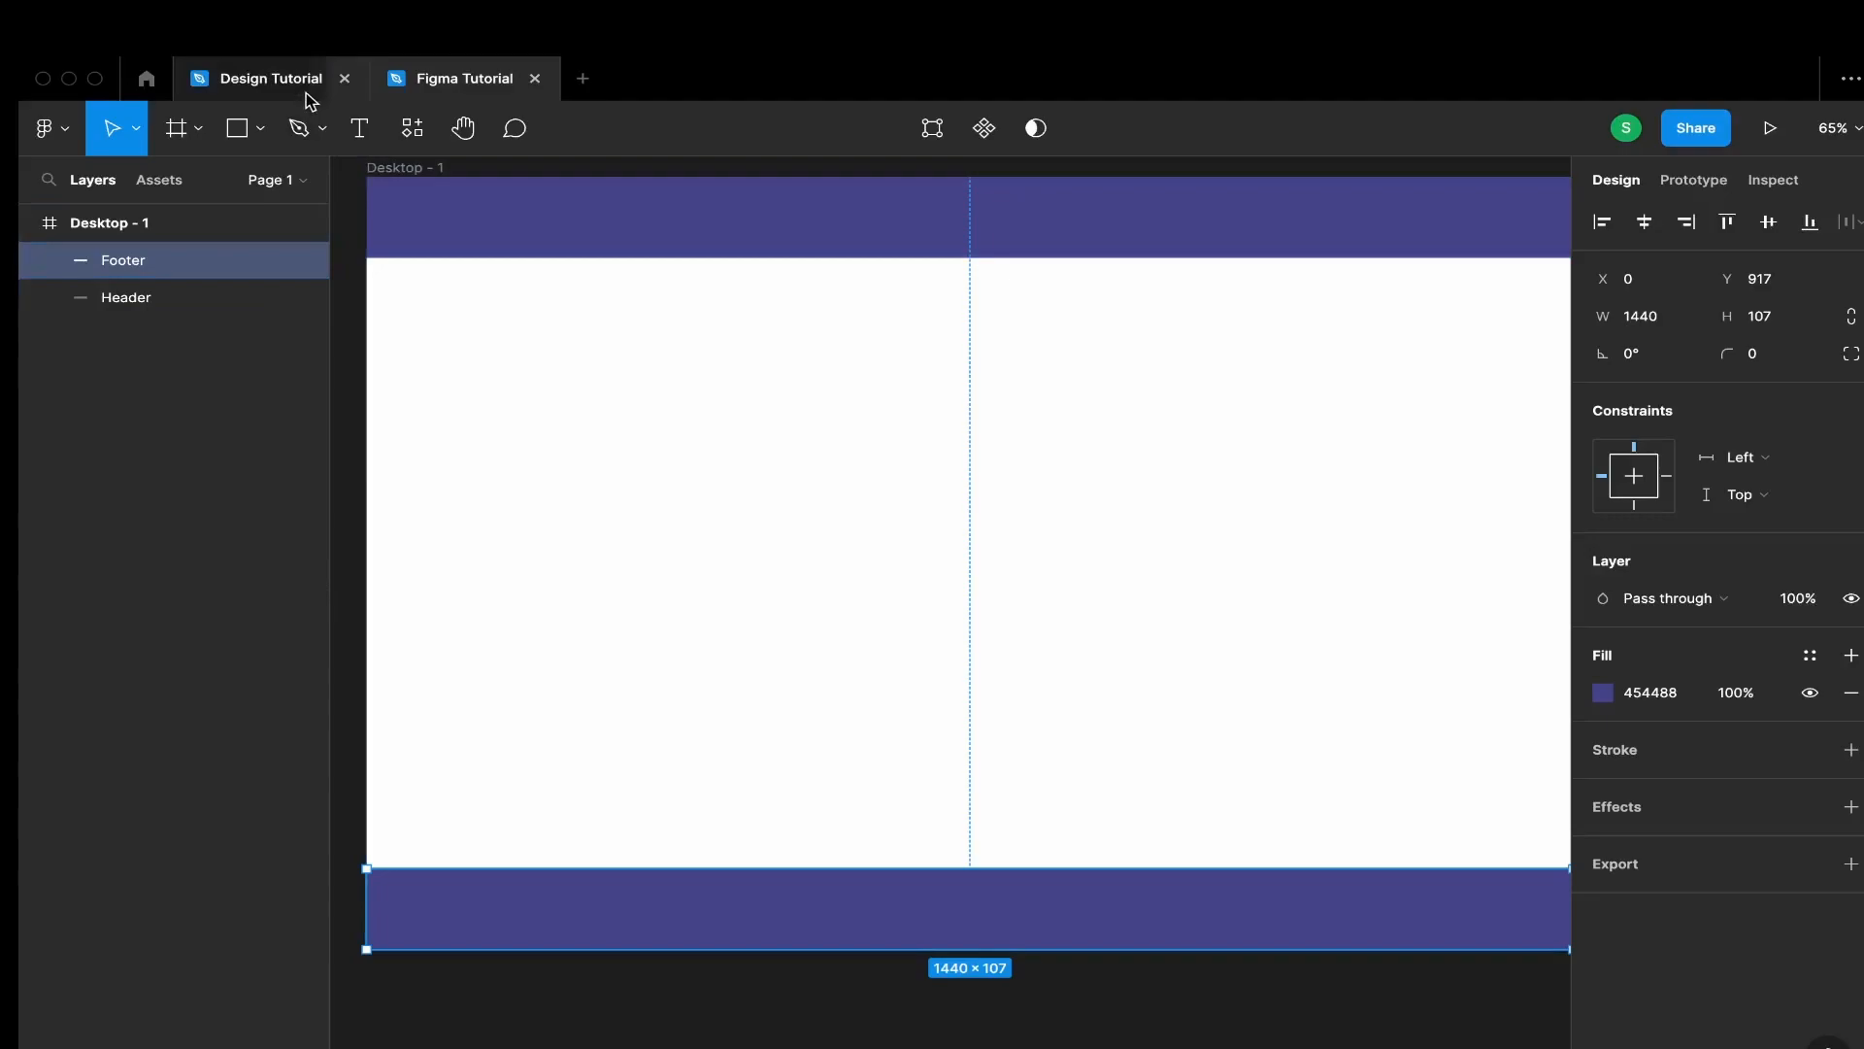
Switch to the Design Tutorial file, examine the reference page's sections from header to footer, and return to the Figma Tutorial file
click(252, 86)
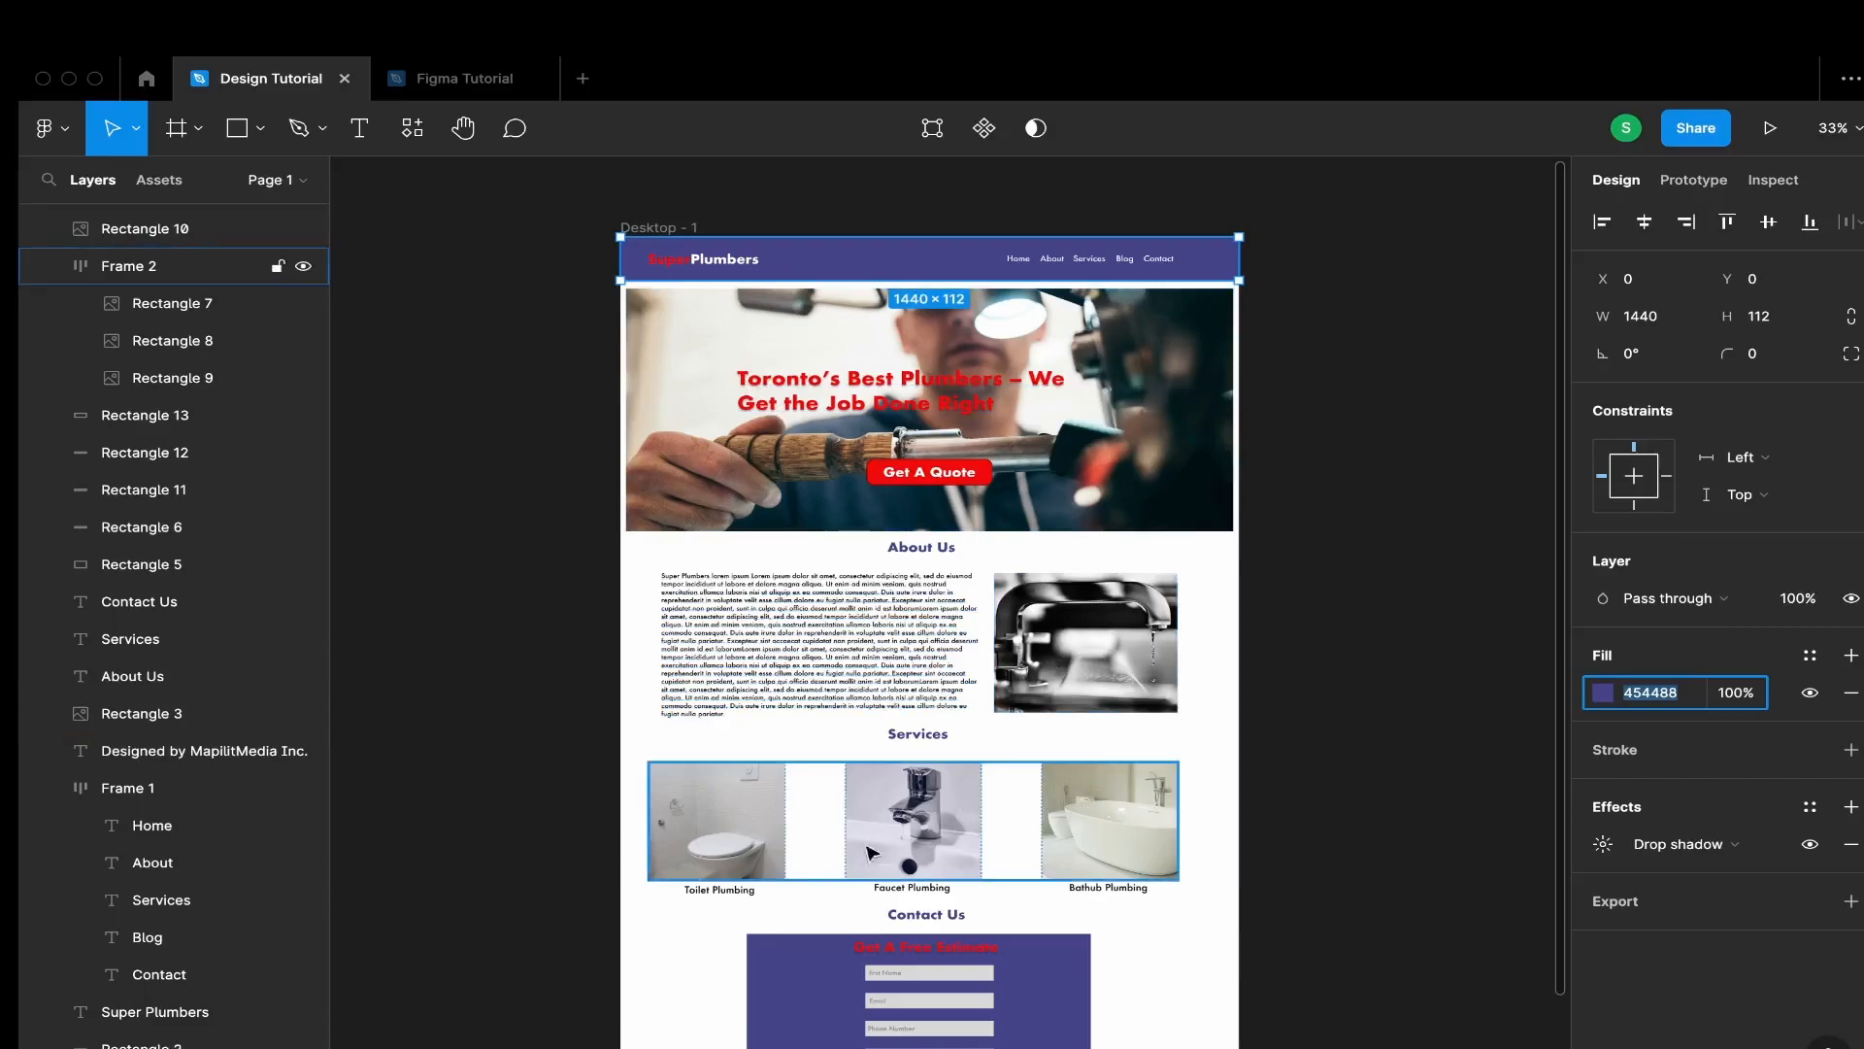
scroll(871, 828, down, 4)
scroll(958, 802, up, 2)
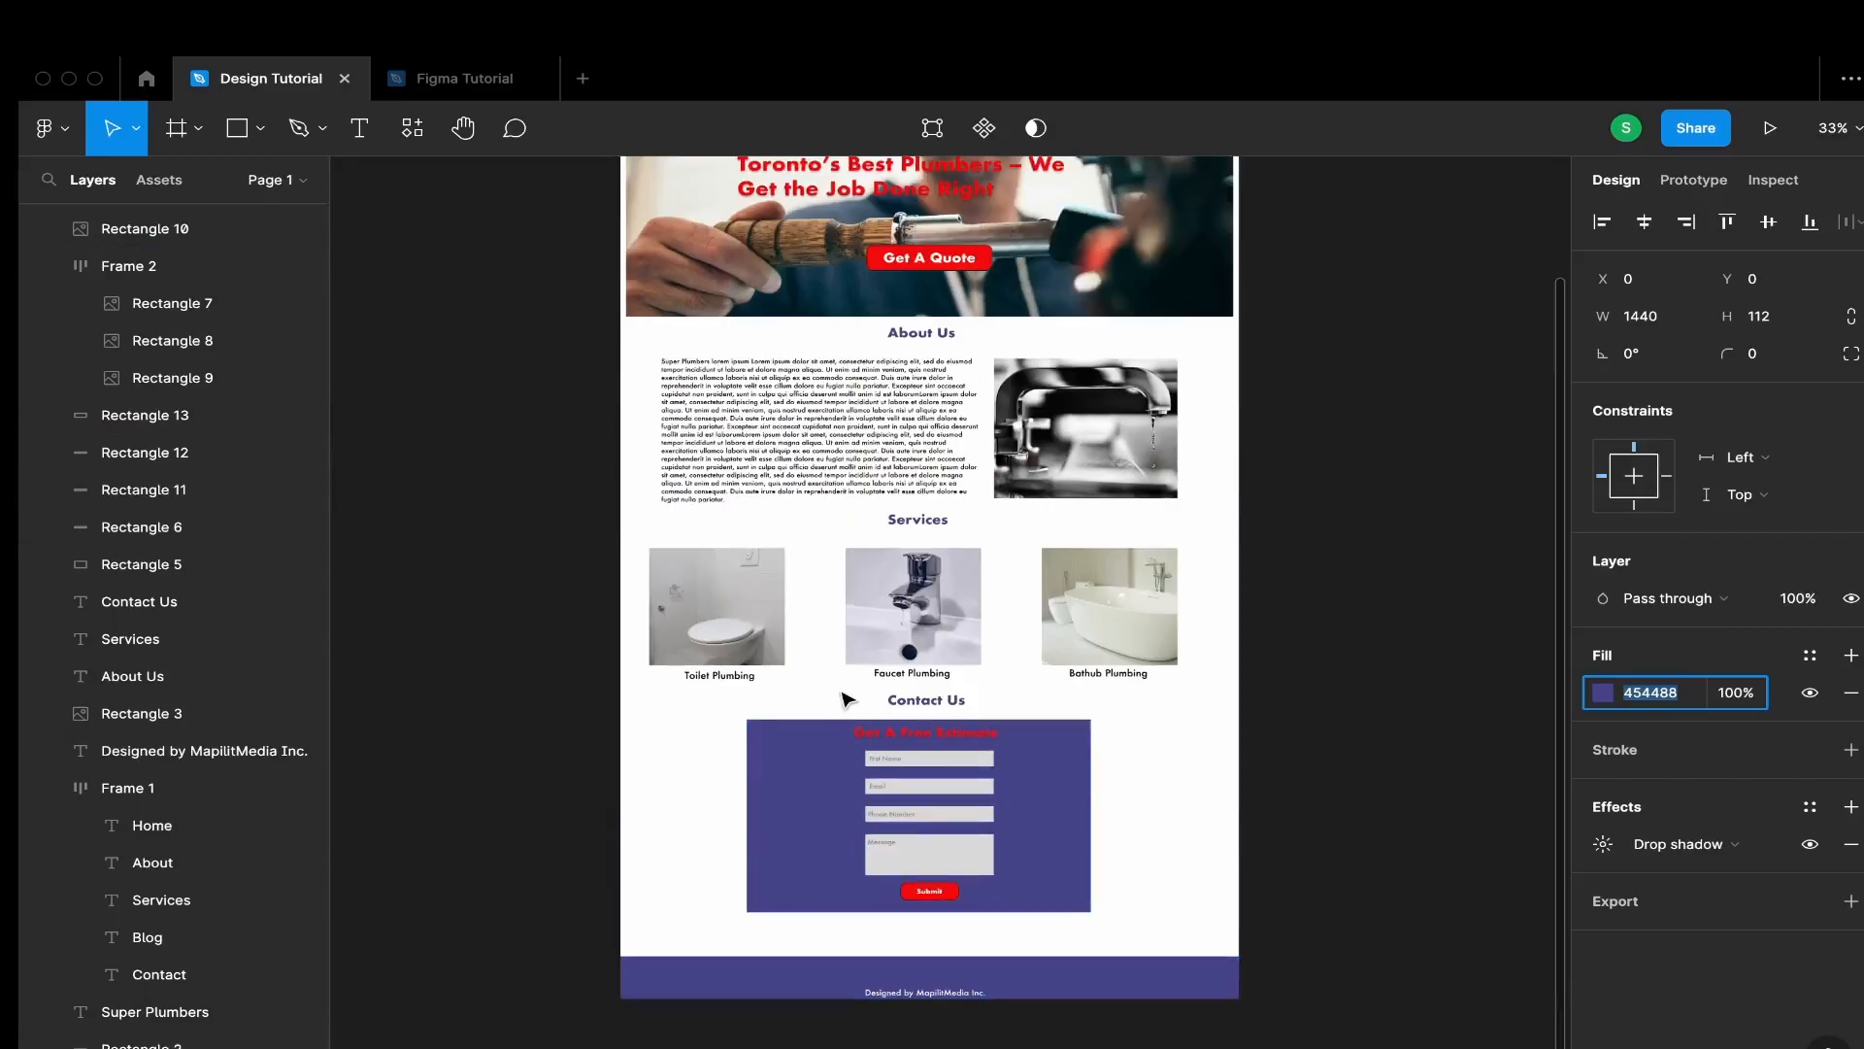
scroll(815, 417, up, 3)
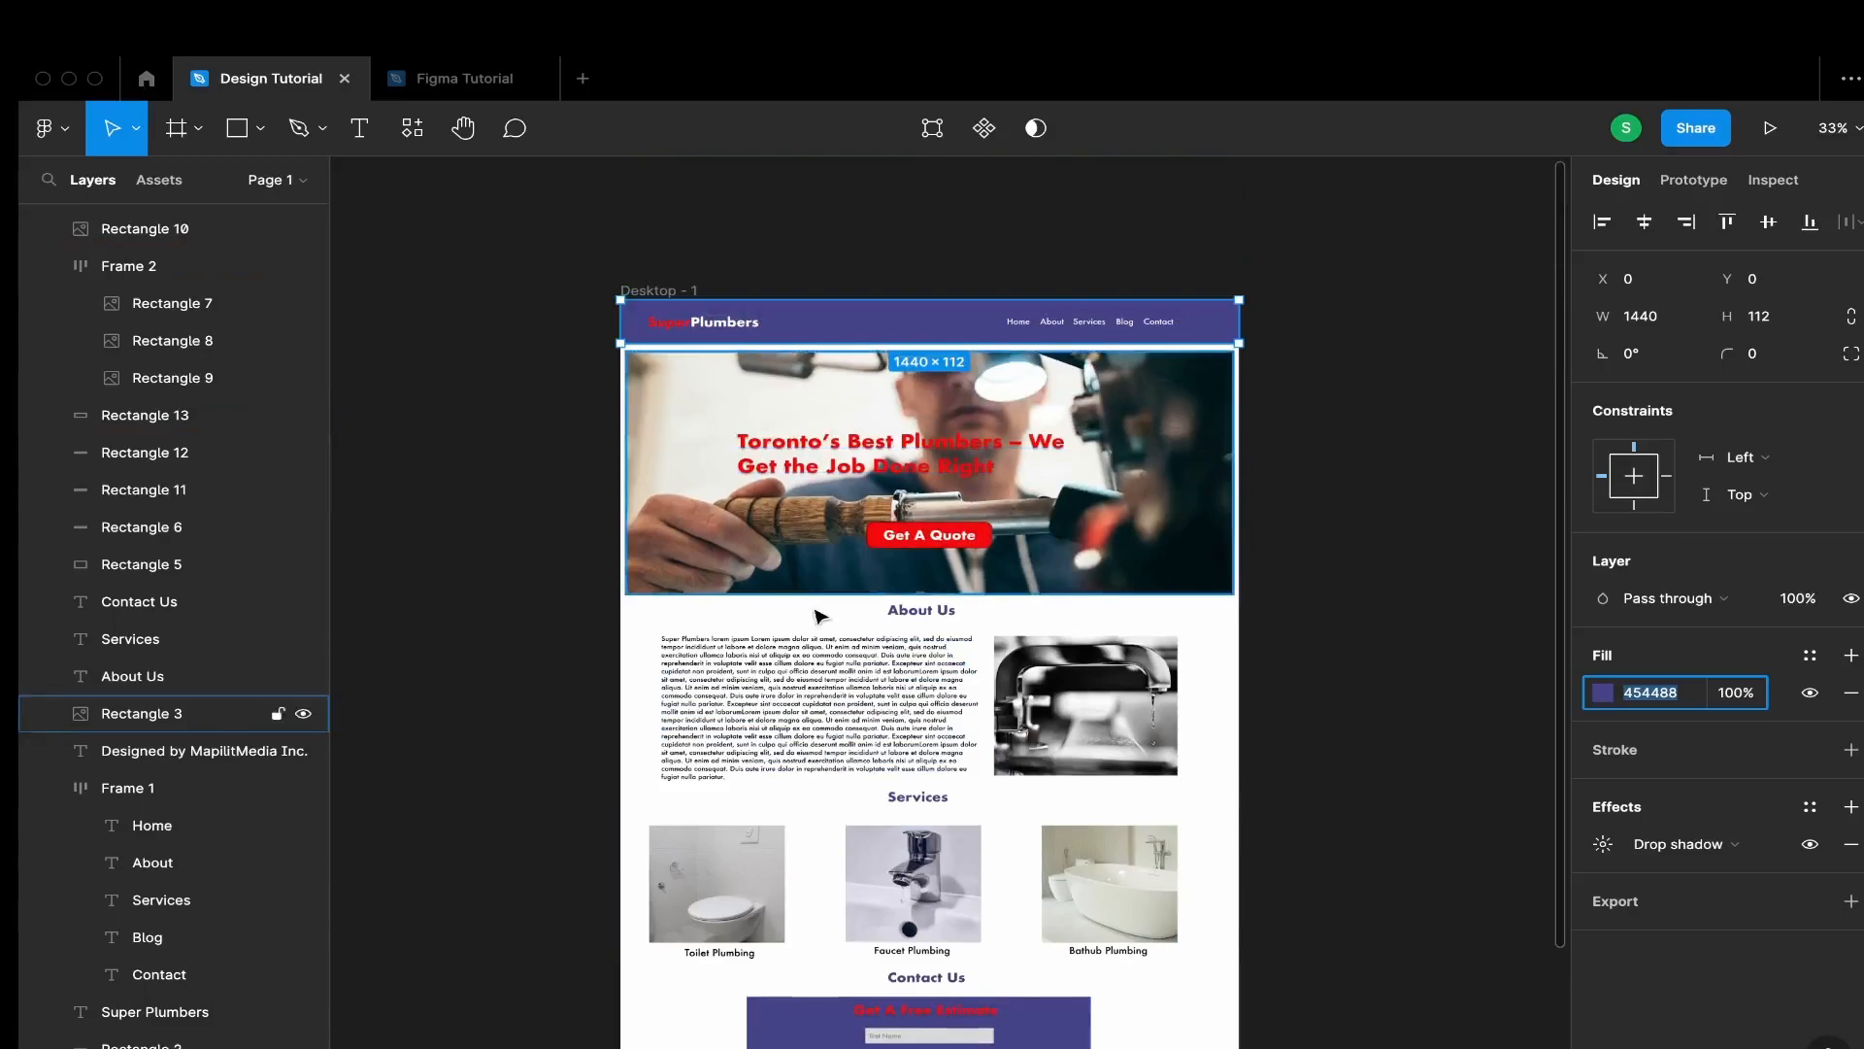
scroll(812, 595, down, 3)
scroll(767, 751, up, 5)
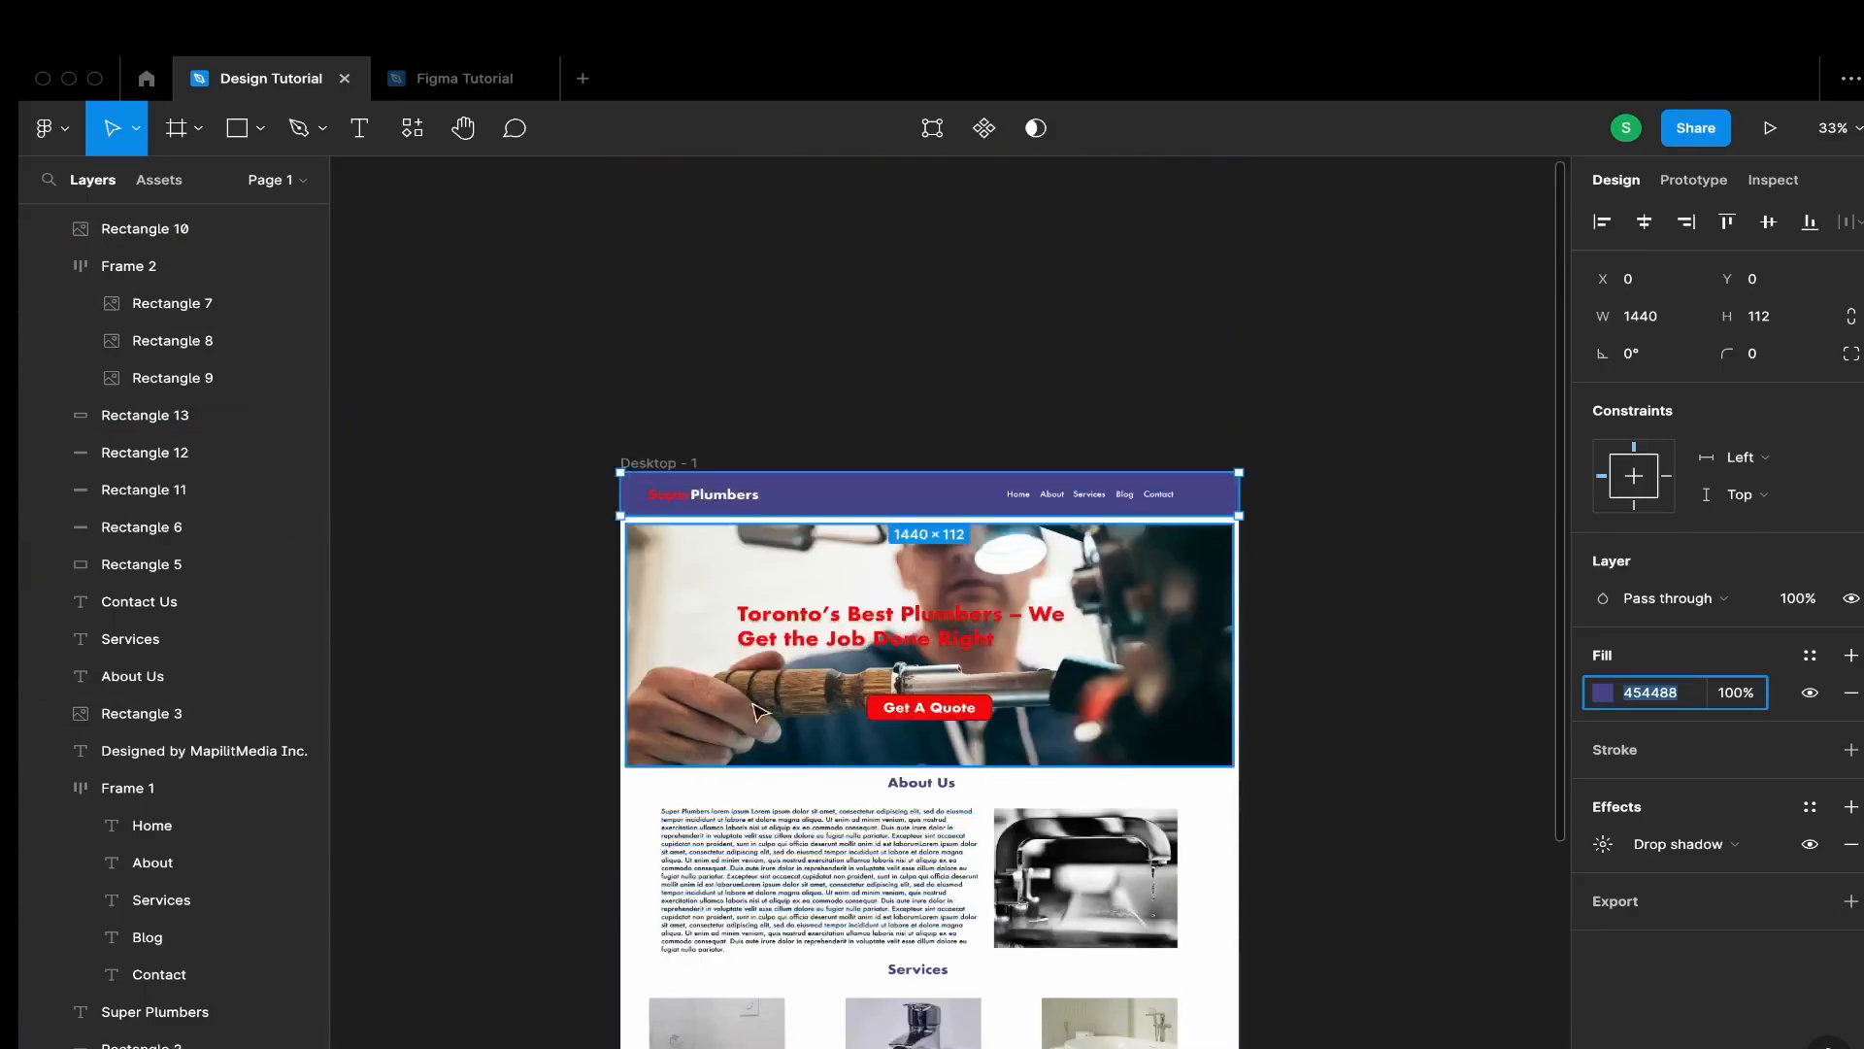
click(427, 80)
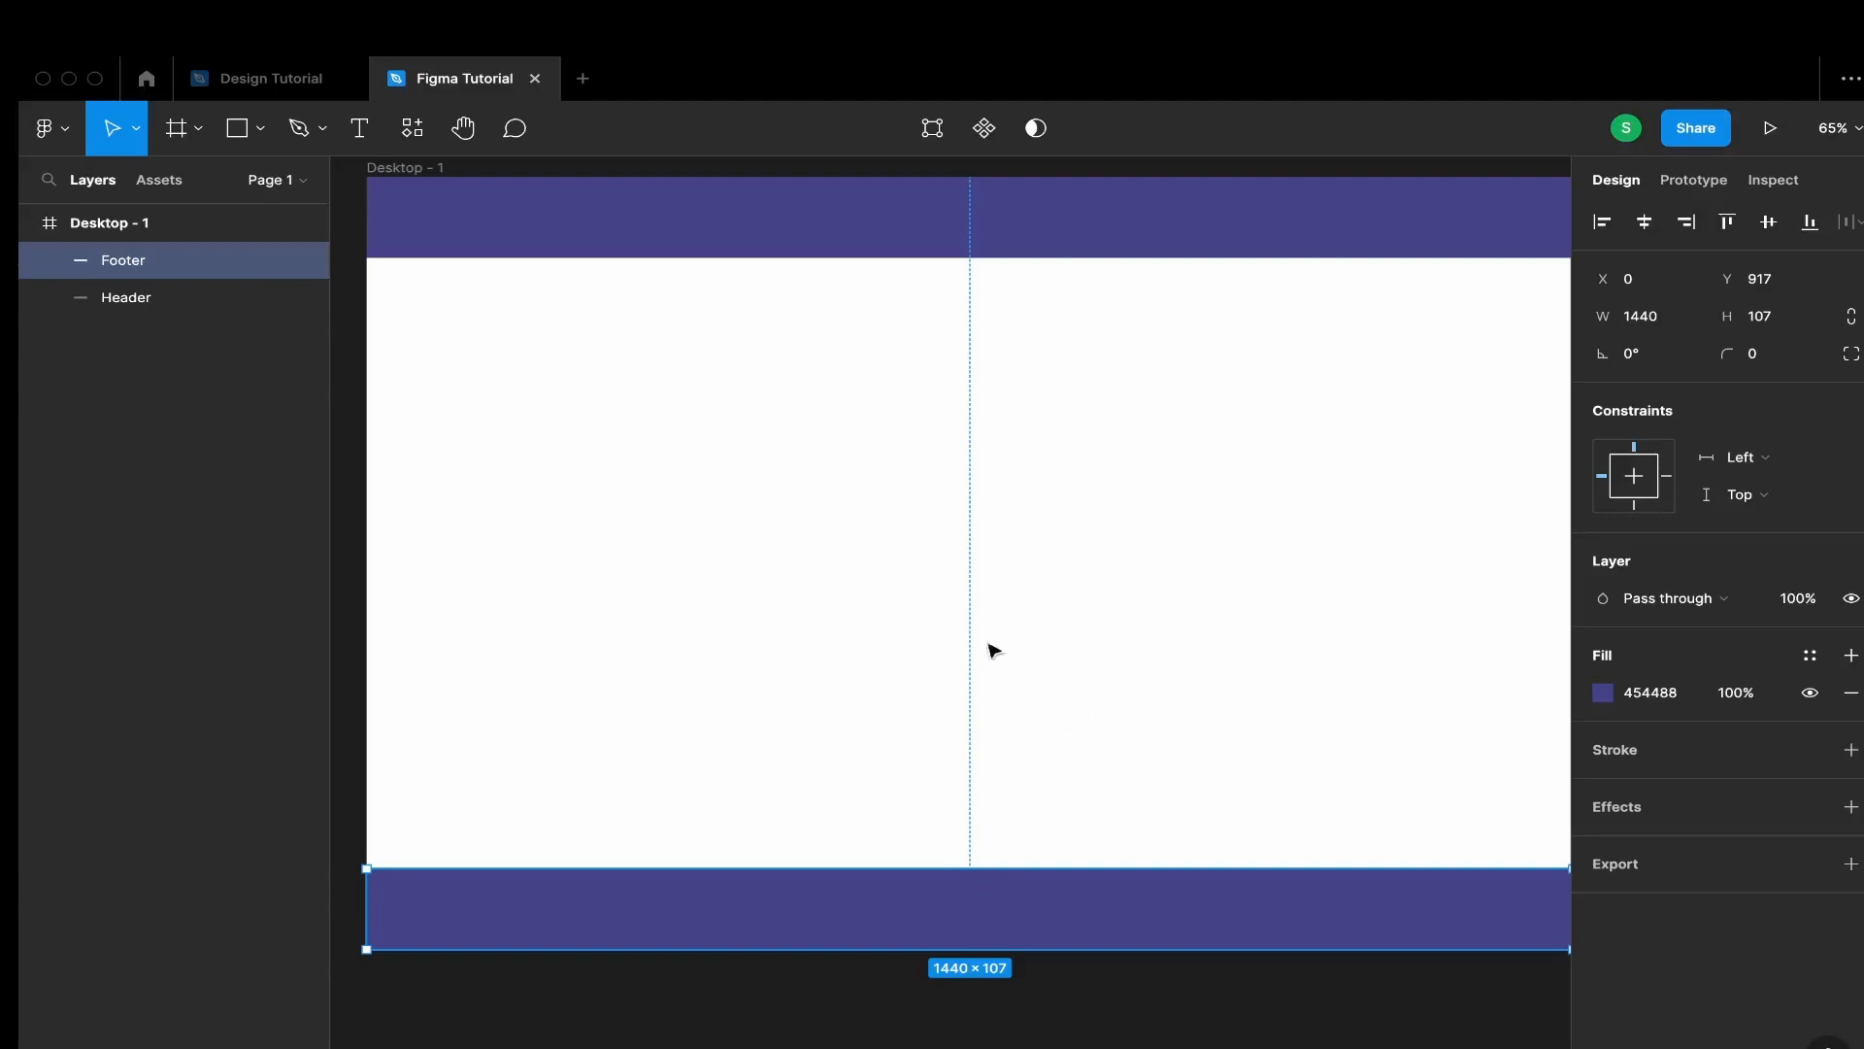
click(726, 540)
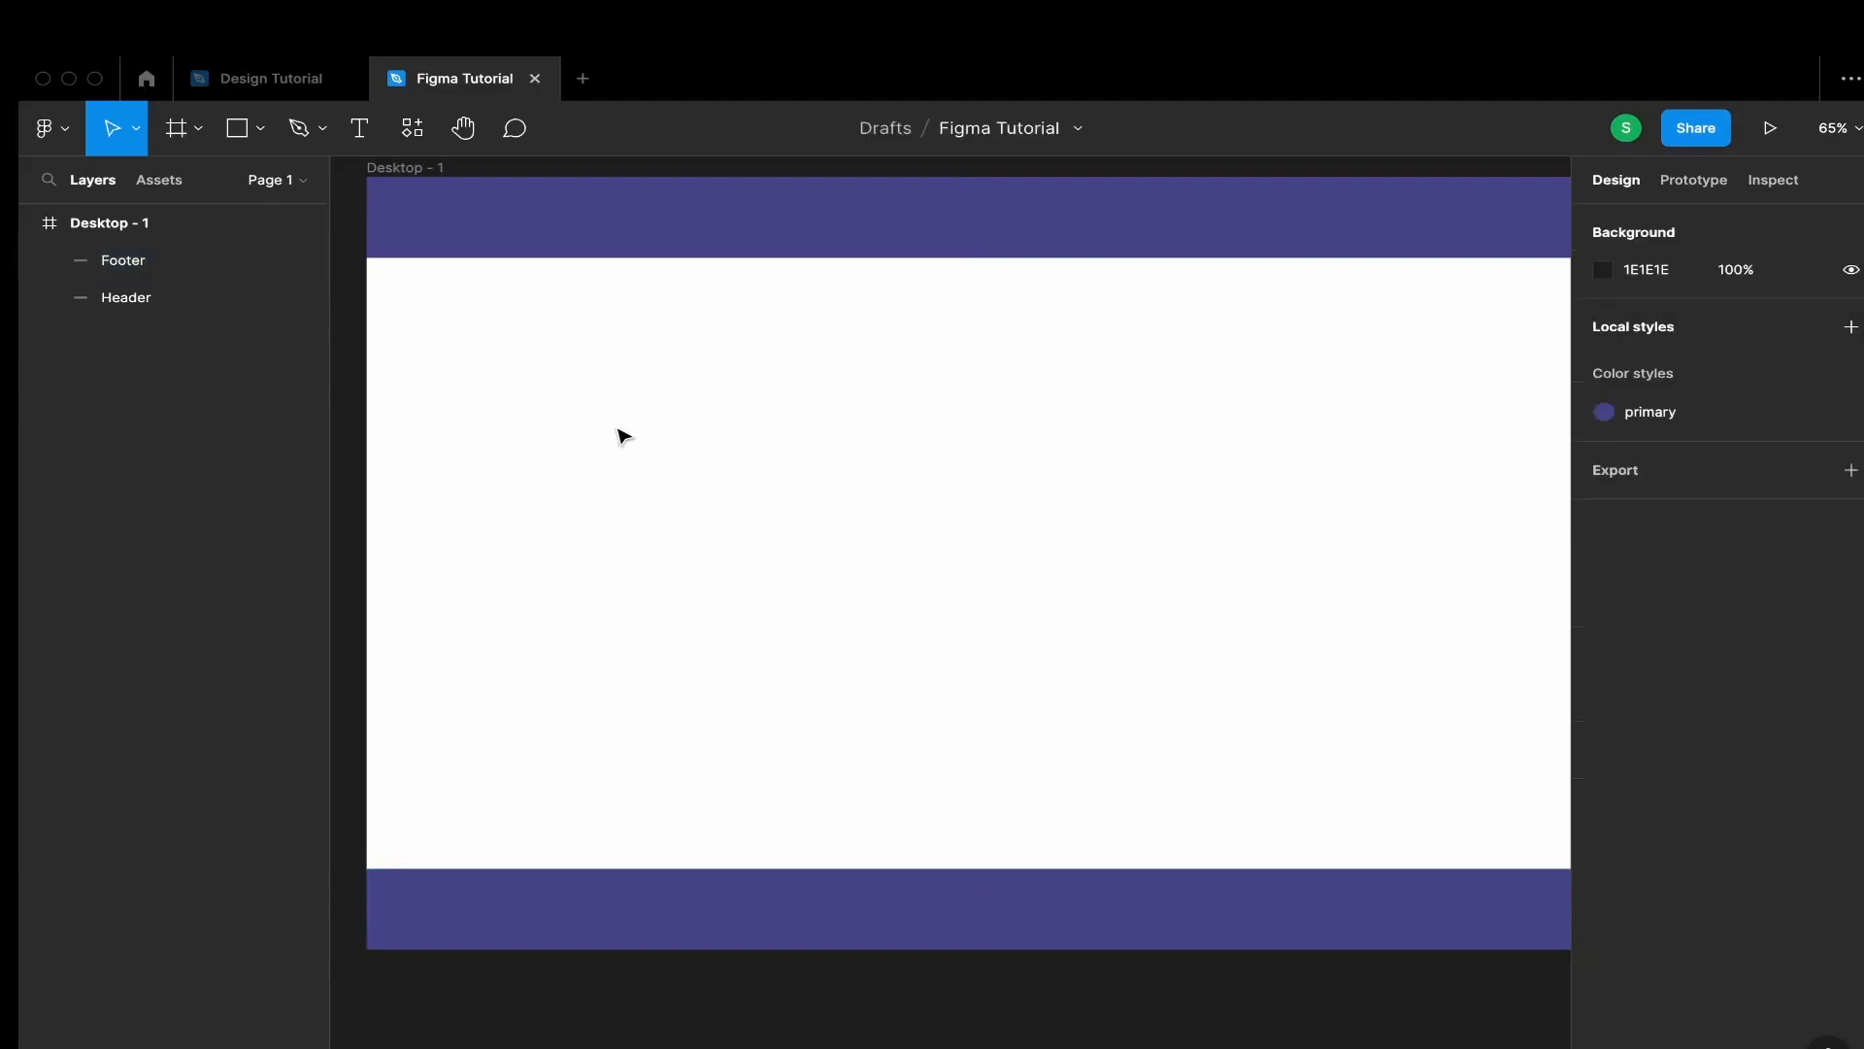
Increase the height of the Desktop - 1 frame to 1132
click(102, 223)
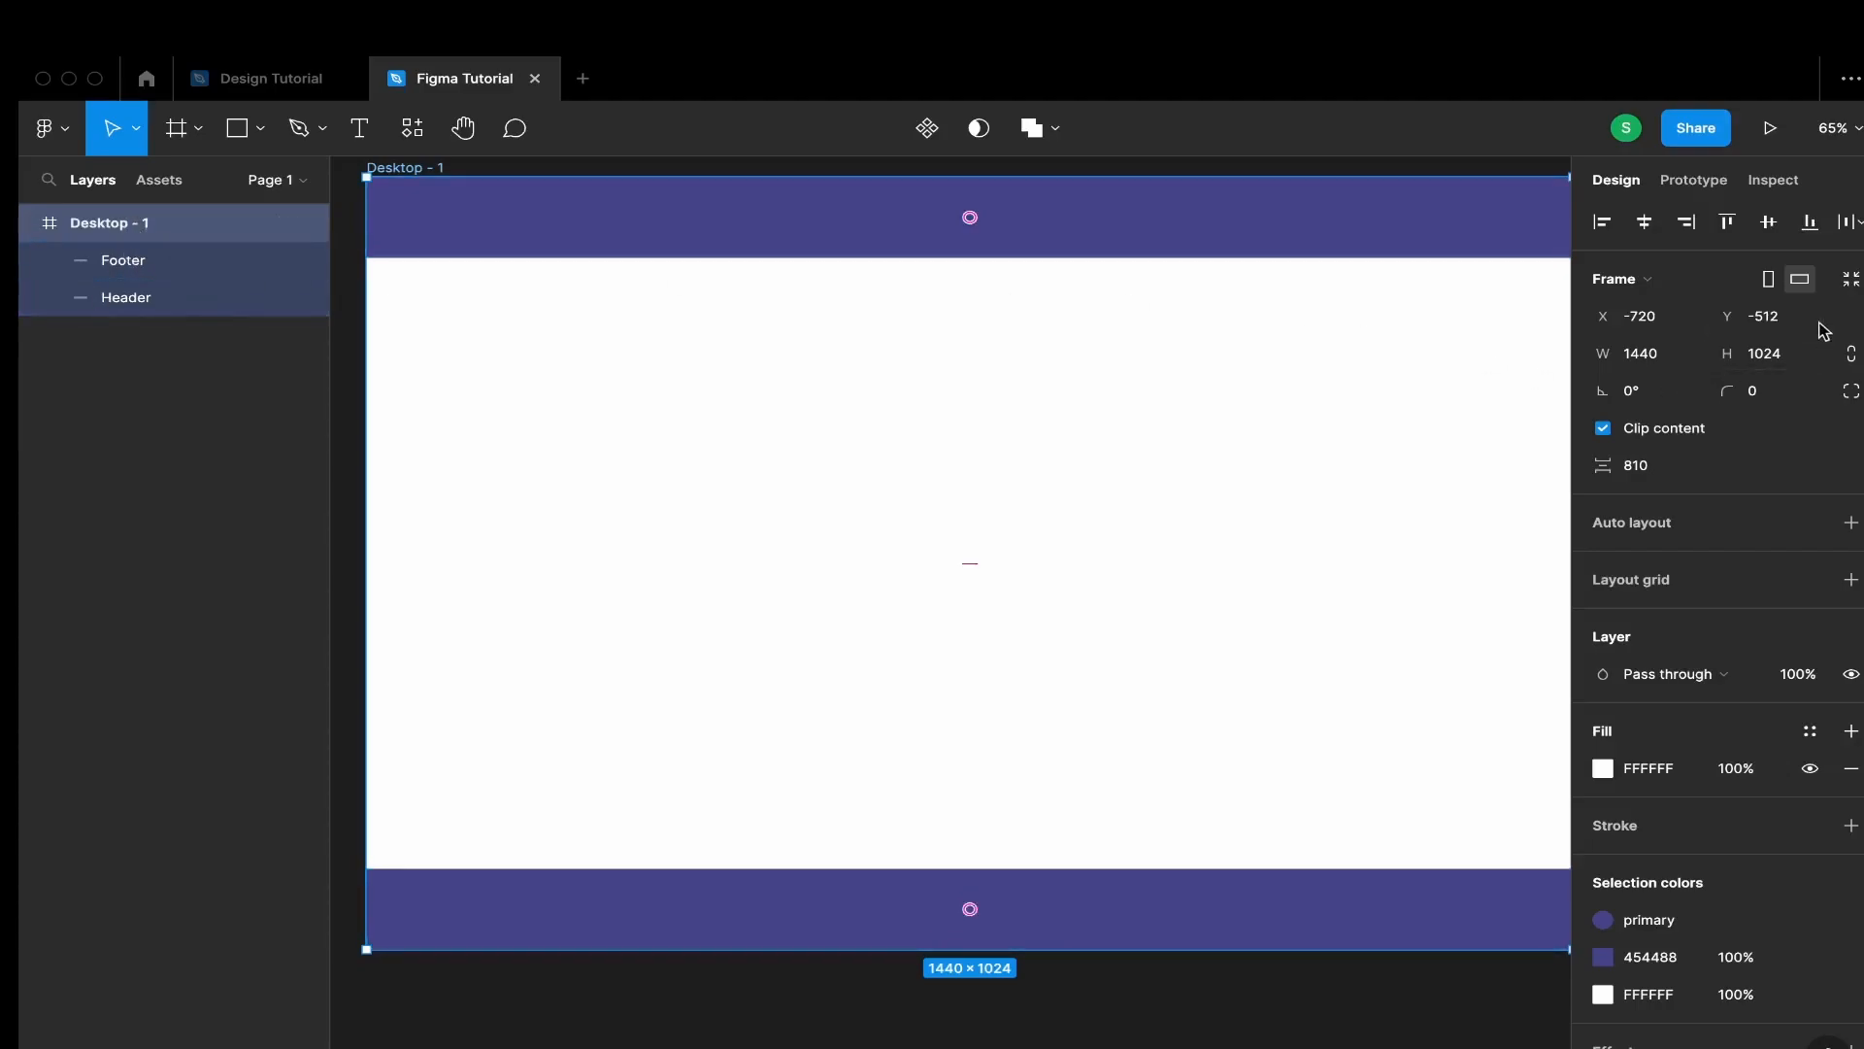
drag(1725, 357, 1807, 361)
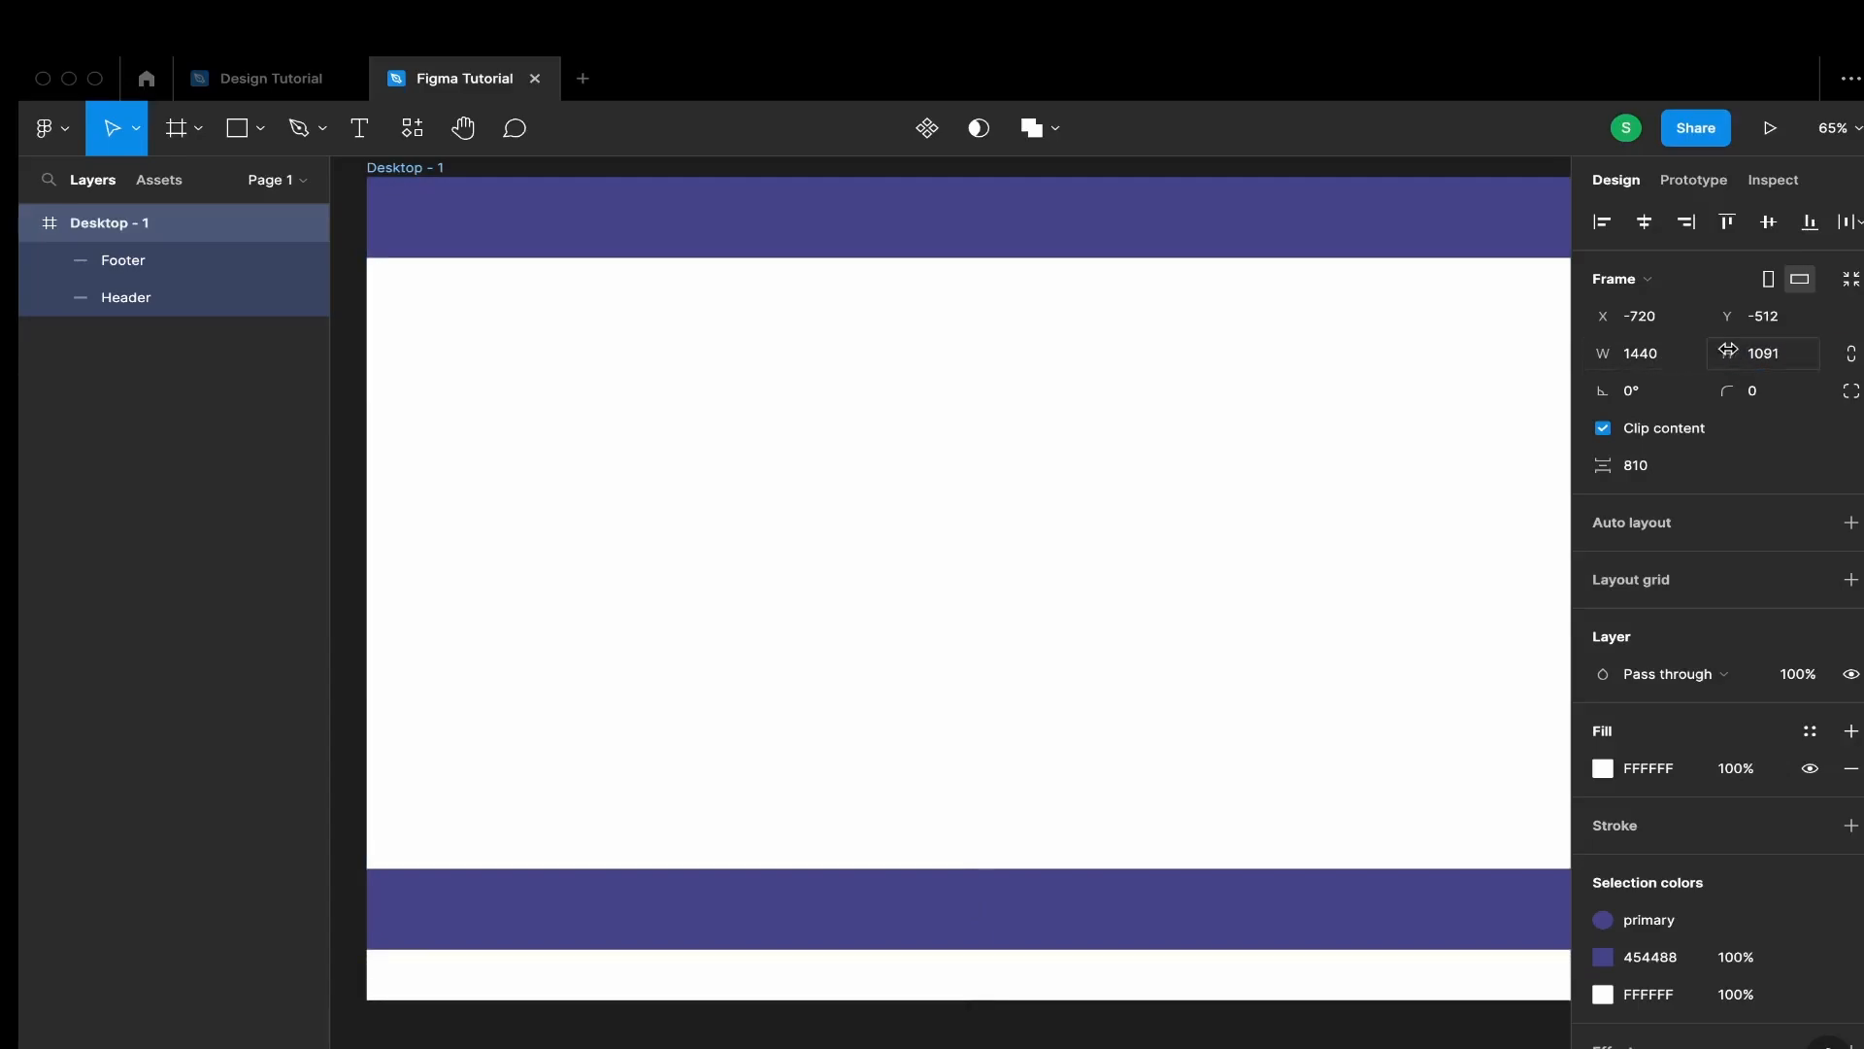
drag(1727, 351, 1766, 350)
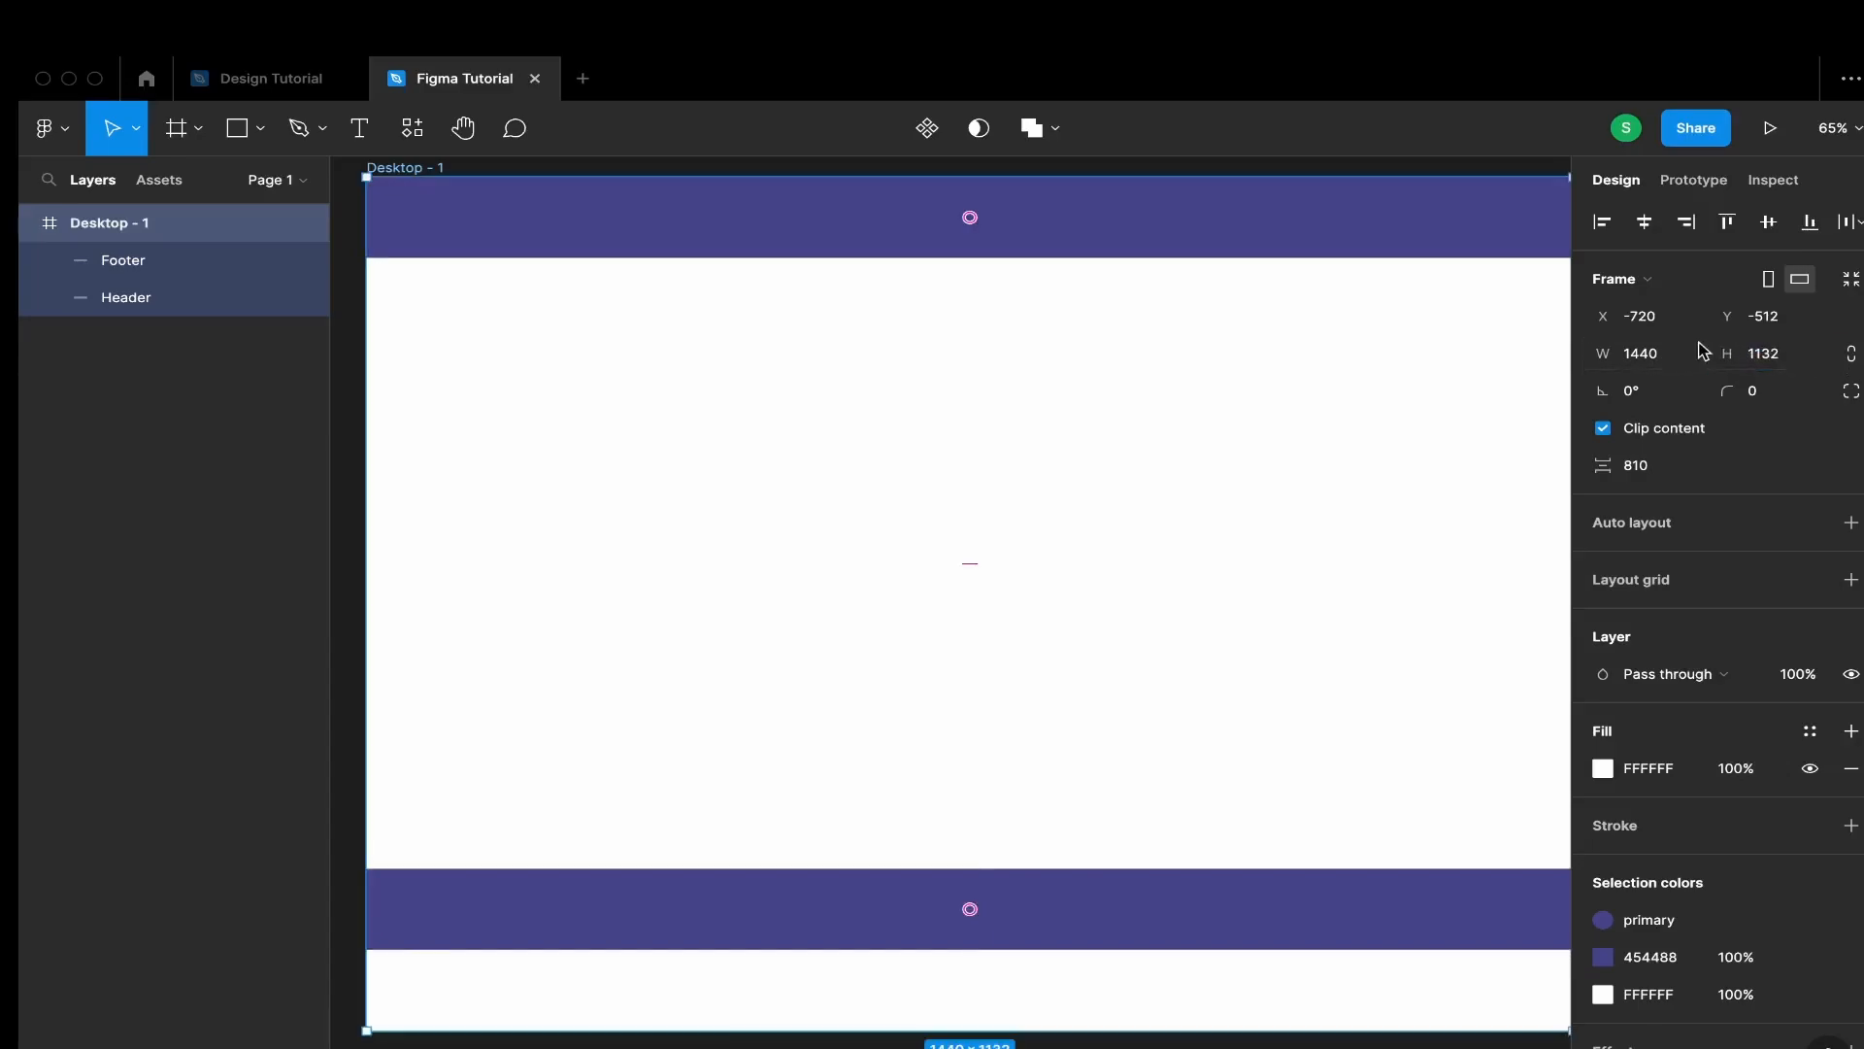
Move the Footer to the frame's bottom edge at Y 1025 and set its vertical constraint to Bottom
scroll(1165, 583, down, 5)
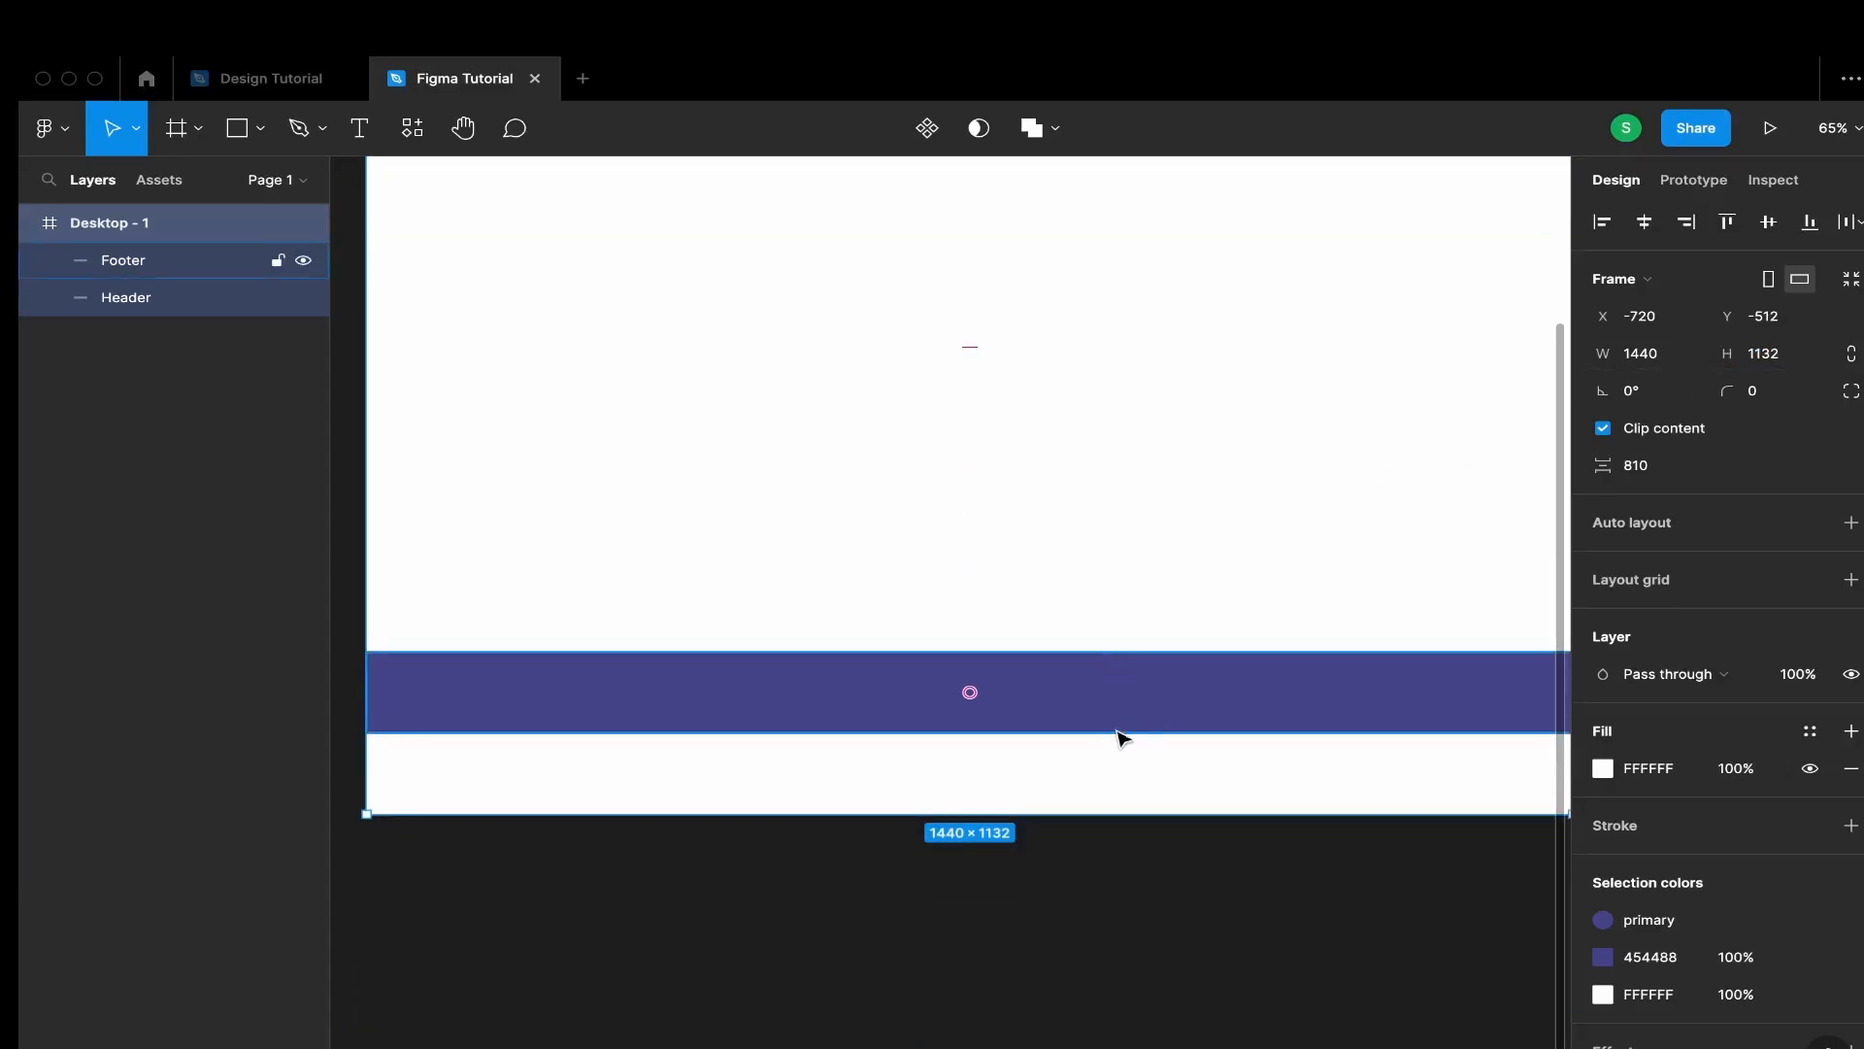
click(1186, 710)
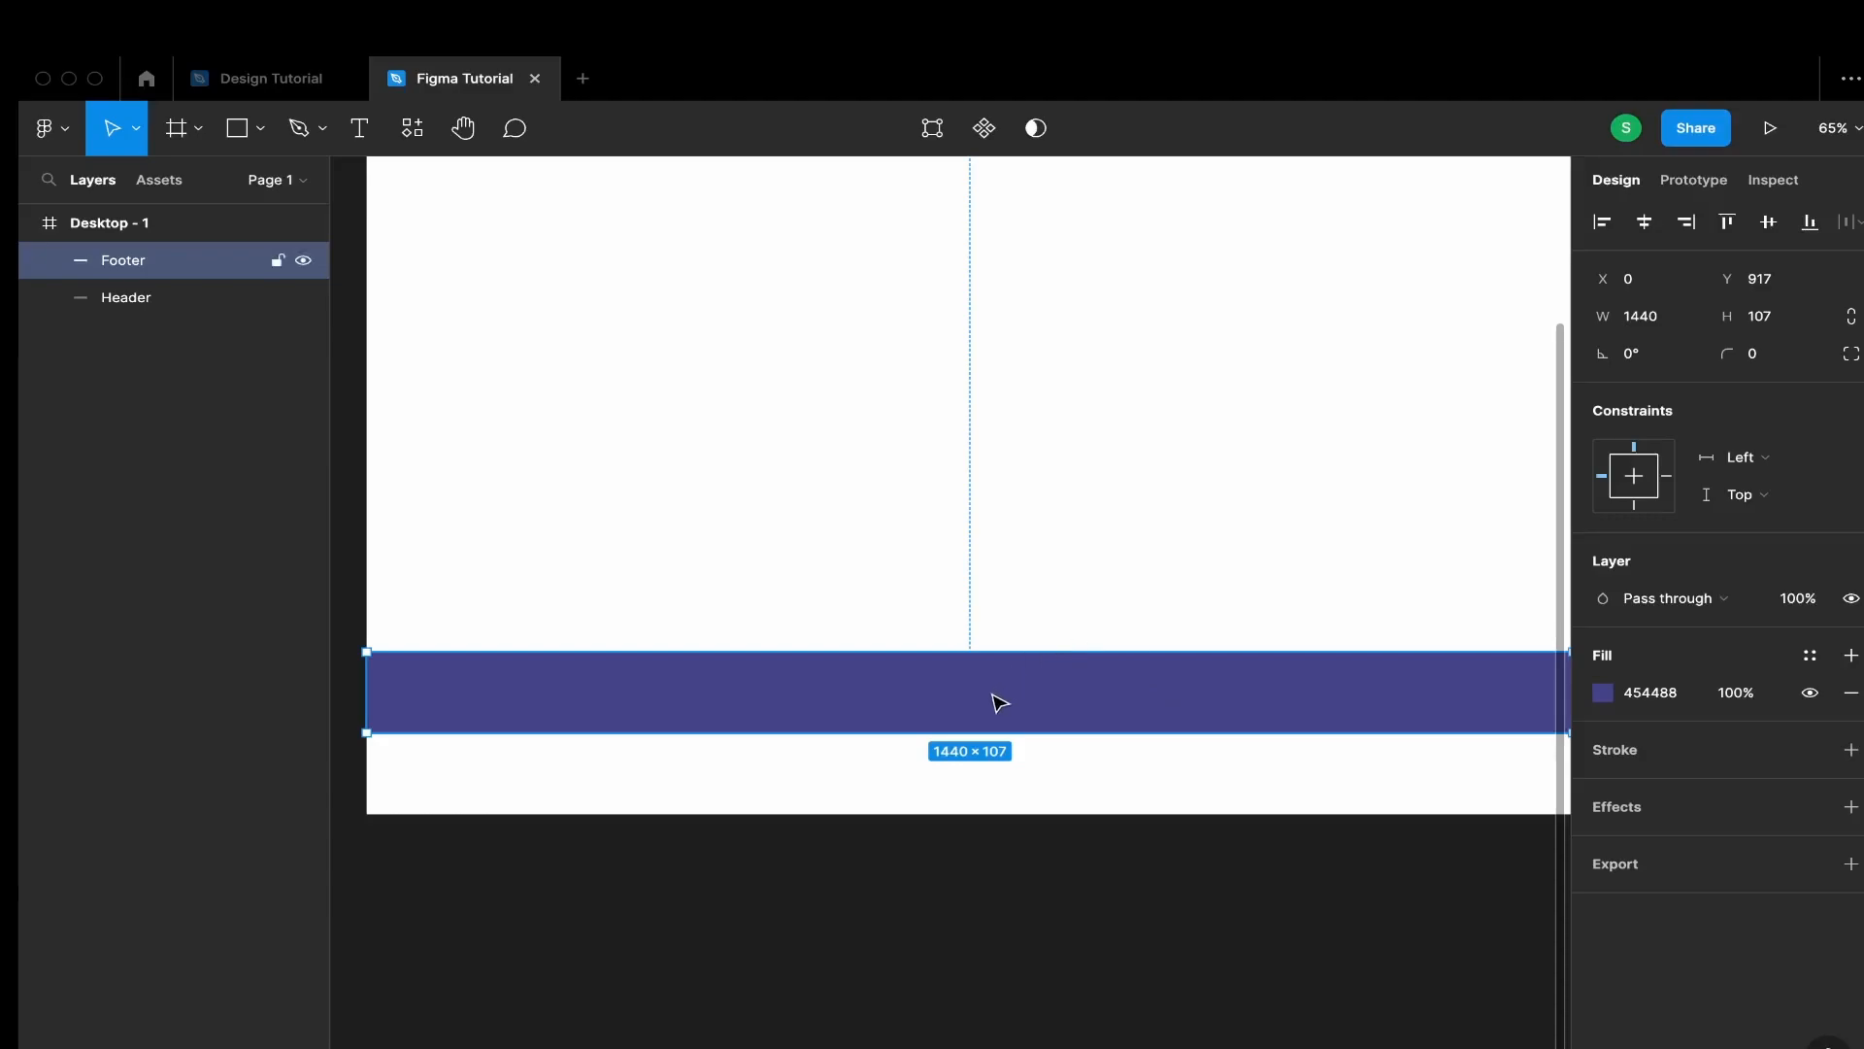
drag(1086, 687, 1089, 775)
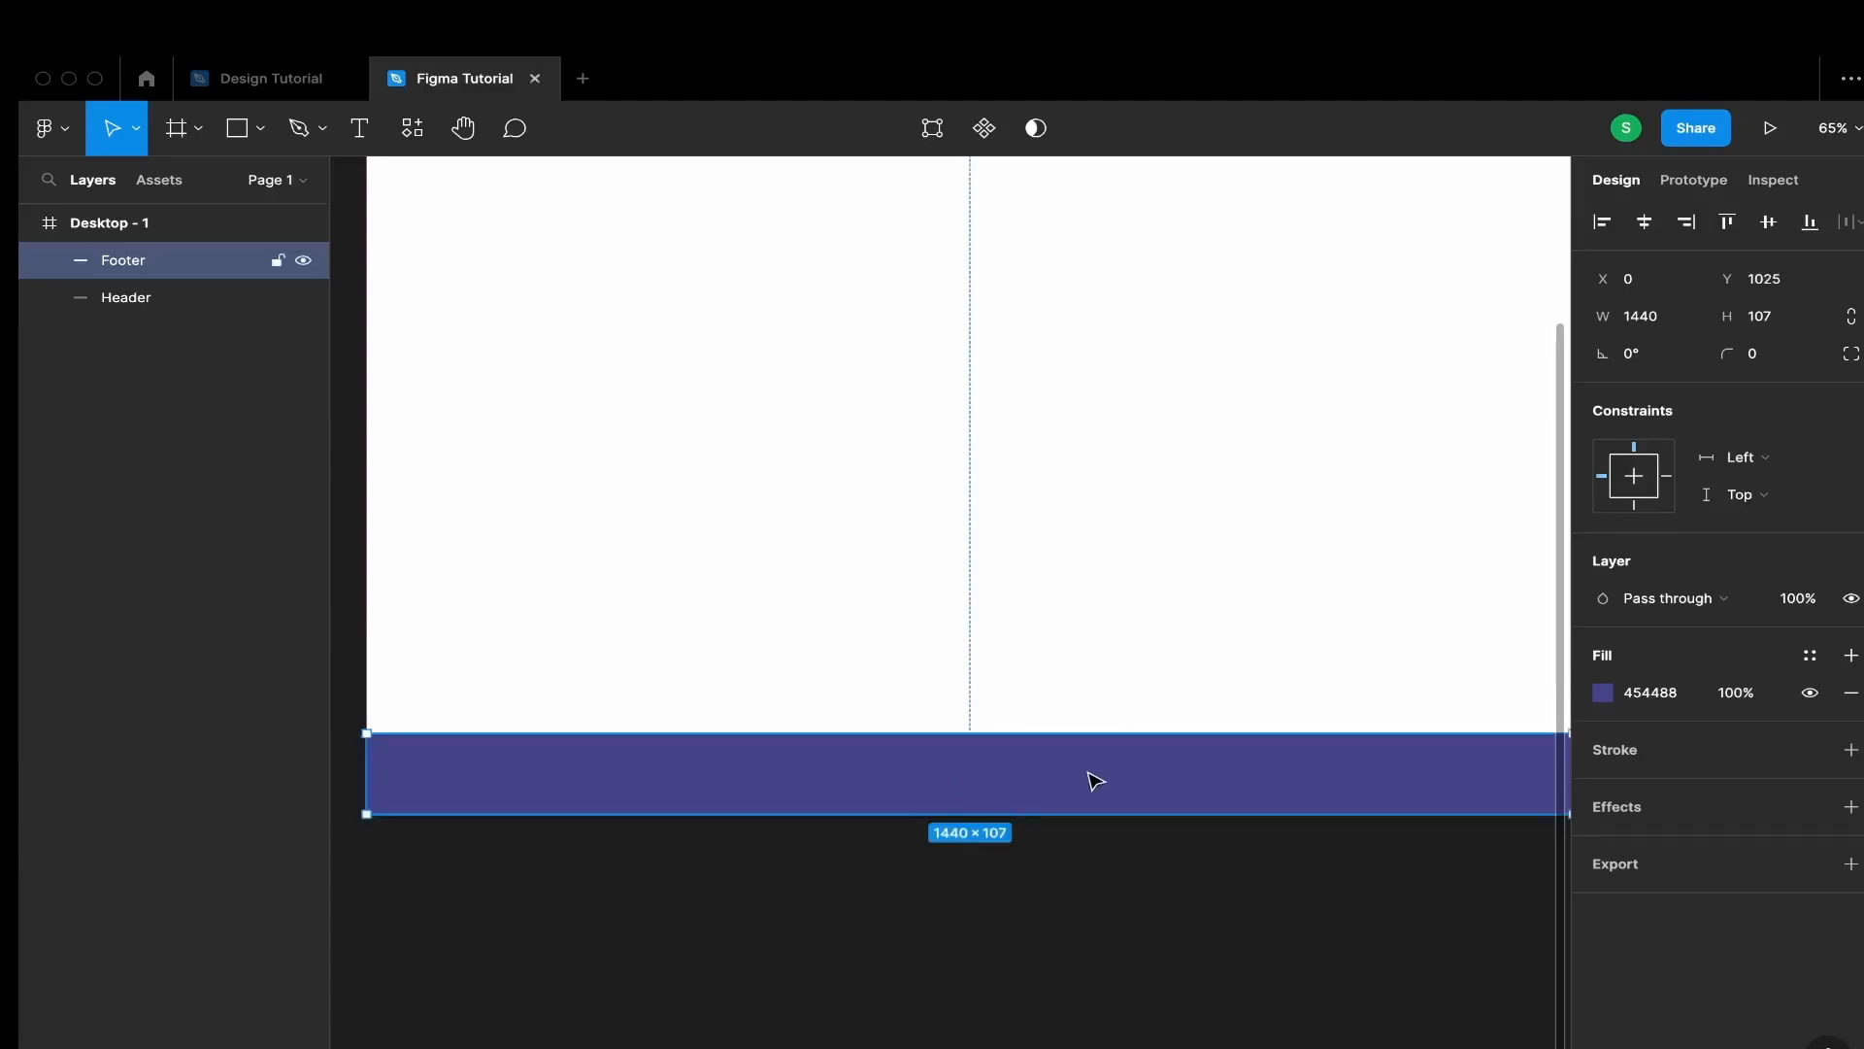
click(1638, 504)
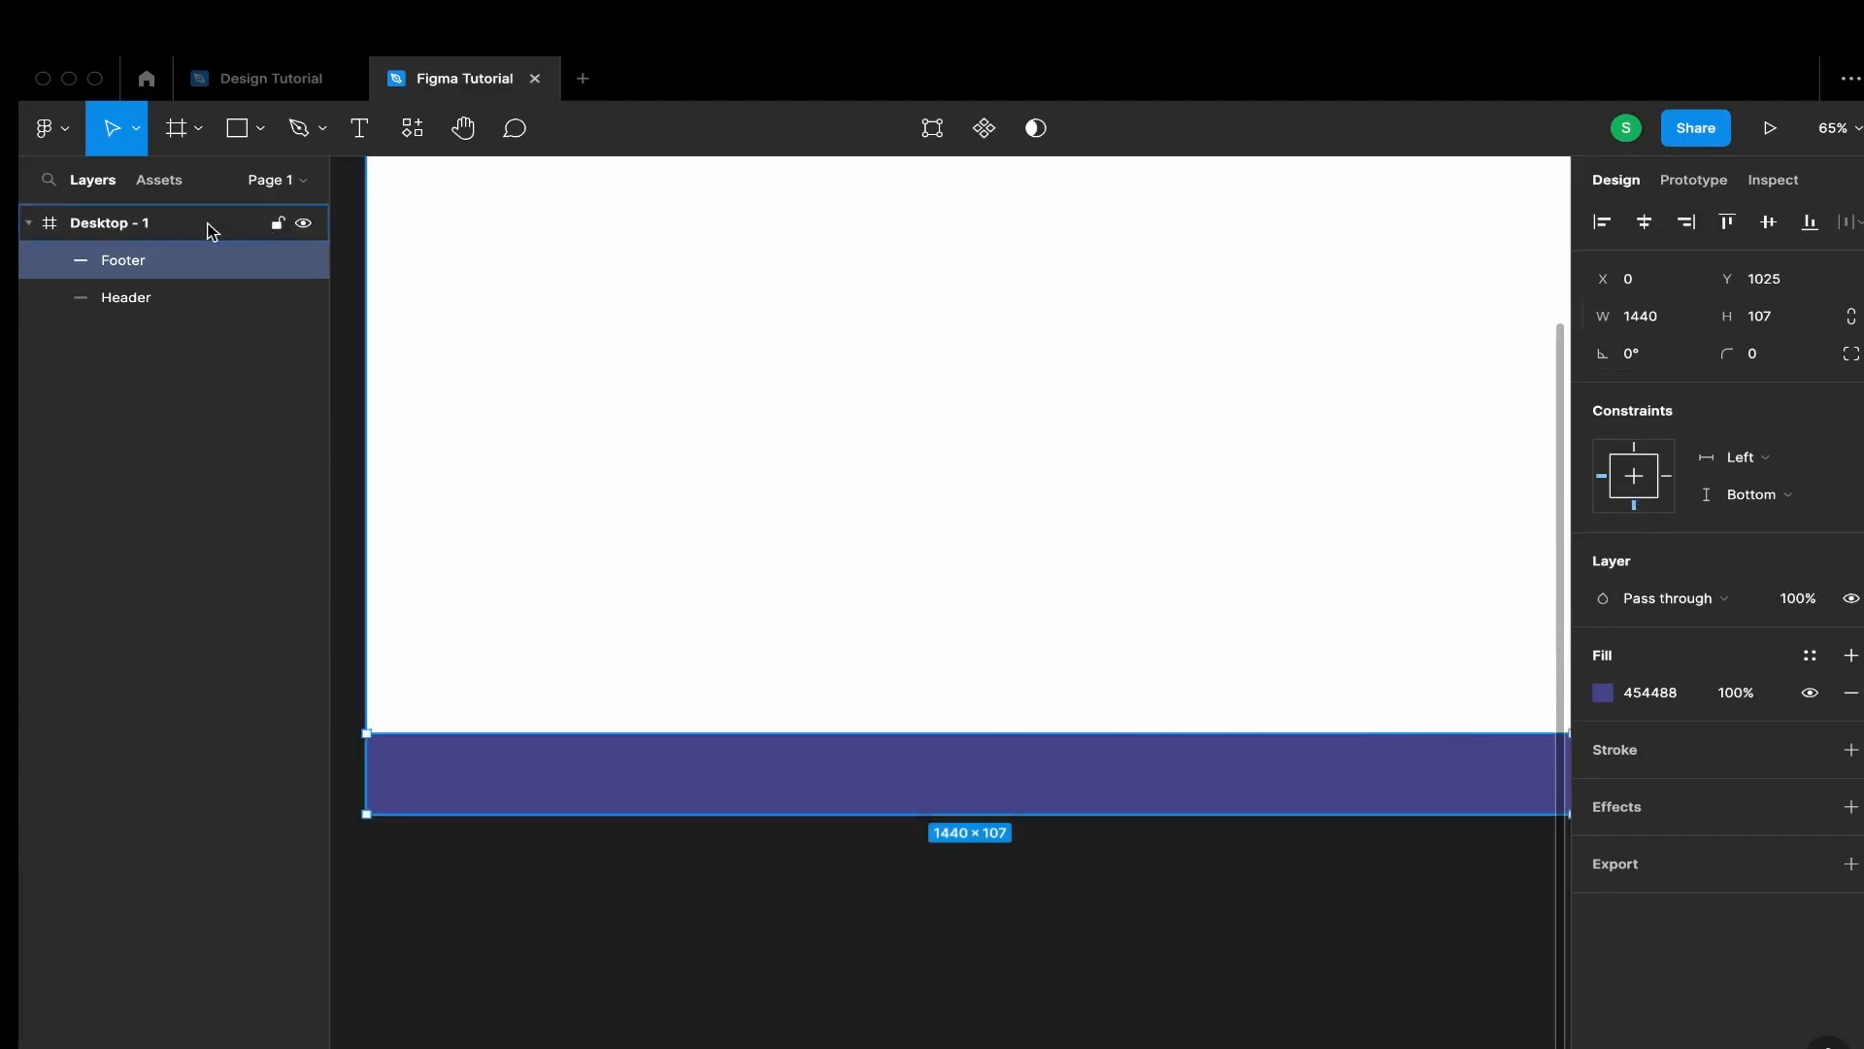
Extend the Desktop - 1 frame's height to 1334 and deselect it
click(178, 225)
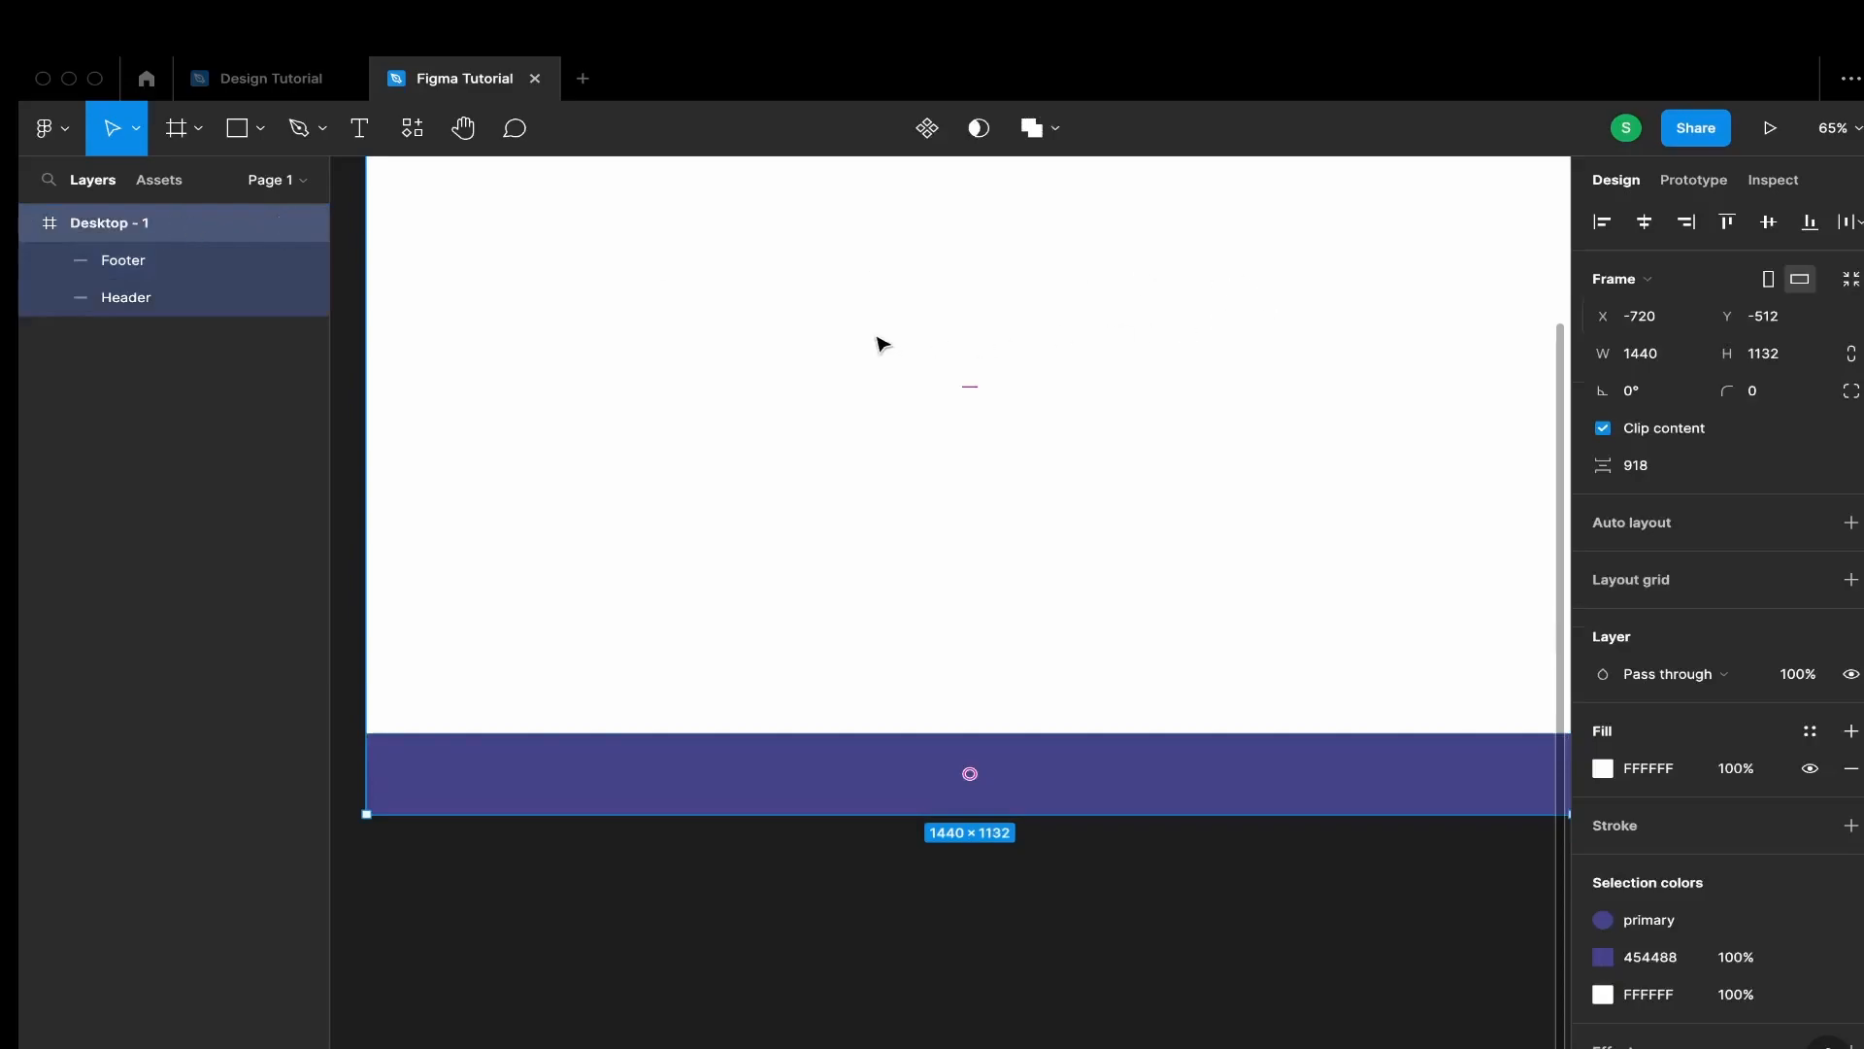
scroll(879, 342, up, 3)
scroll(928, 335, down, 2)
drag(1730, 353, 1814, 365)
scroll(887, 504, up, 6)
scroll(848, 515, down, 6)
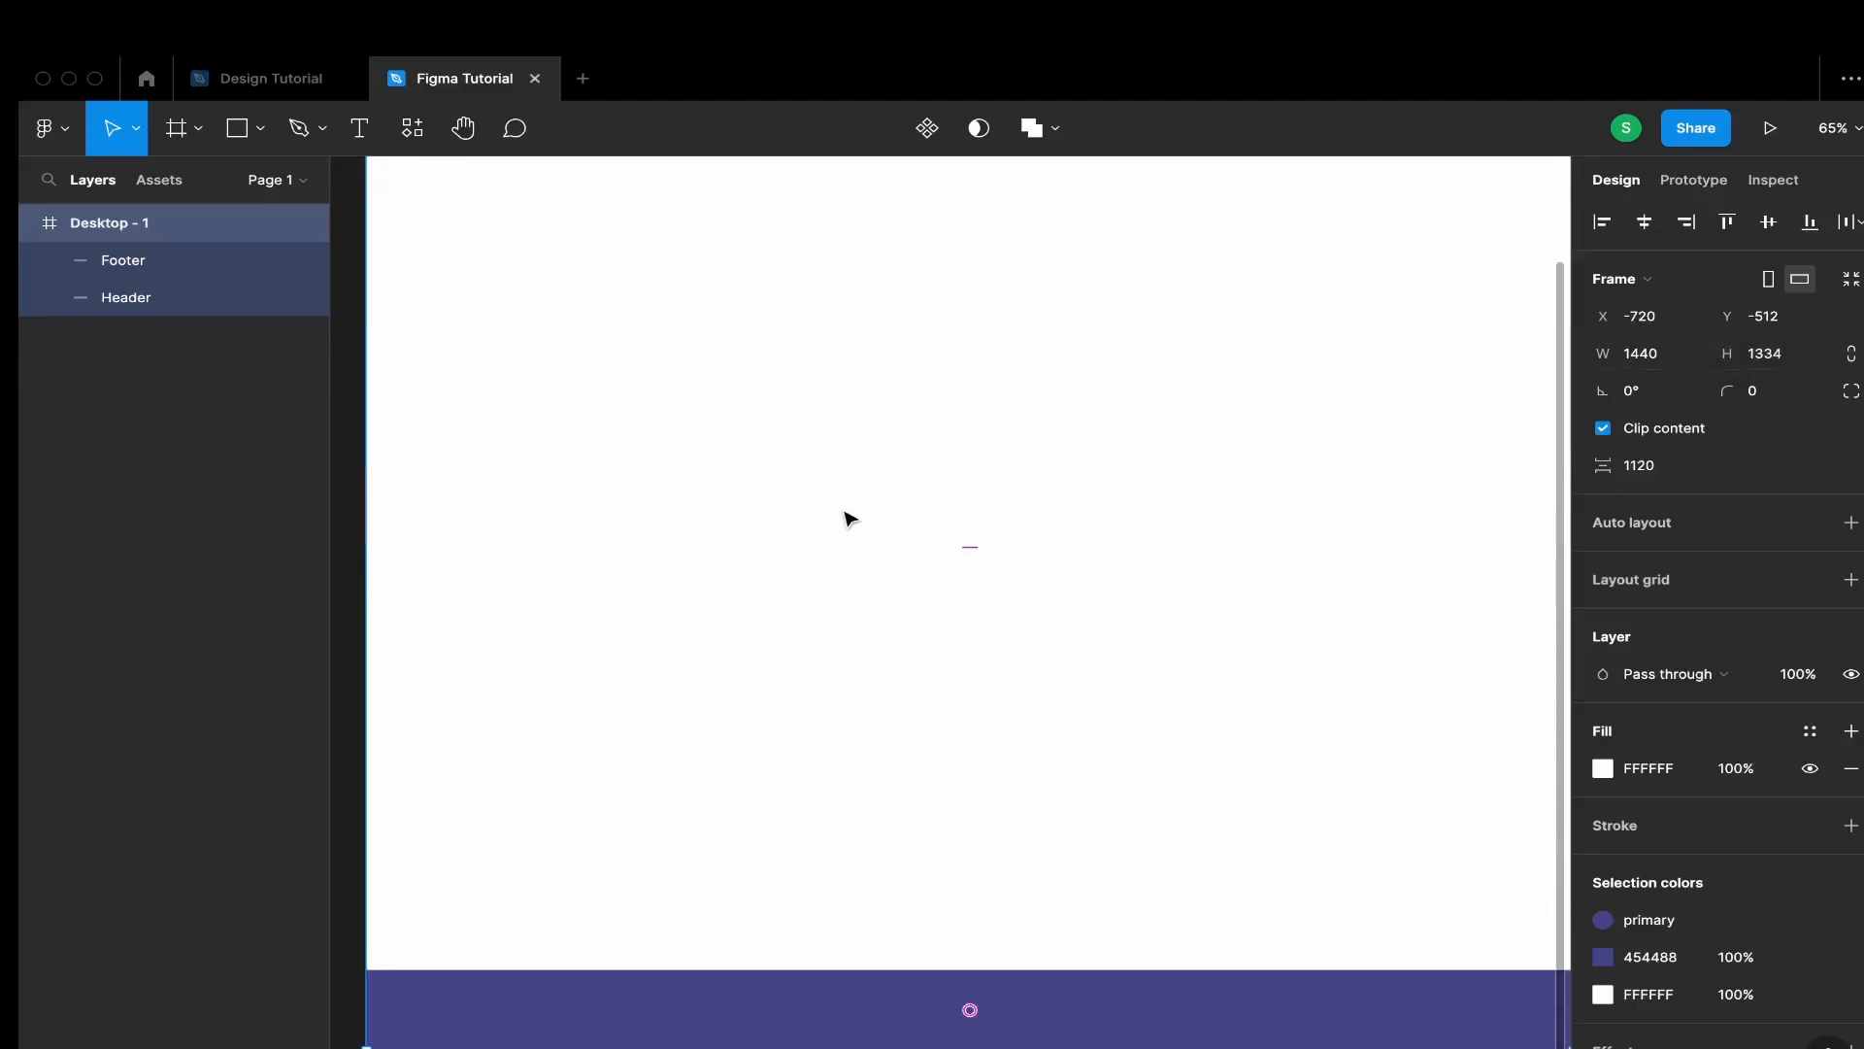
scroll(588, 541, up, 3)
click(969, 658)
Draw a wide hero placeholder rectangle of about 1401 × 525 just below the header
scroll(765, 602, up, 4)
scroll(763, 600, down, 4)
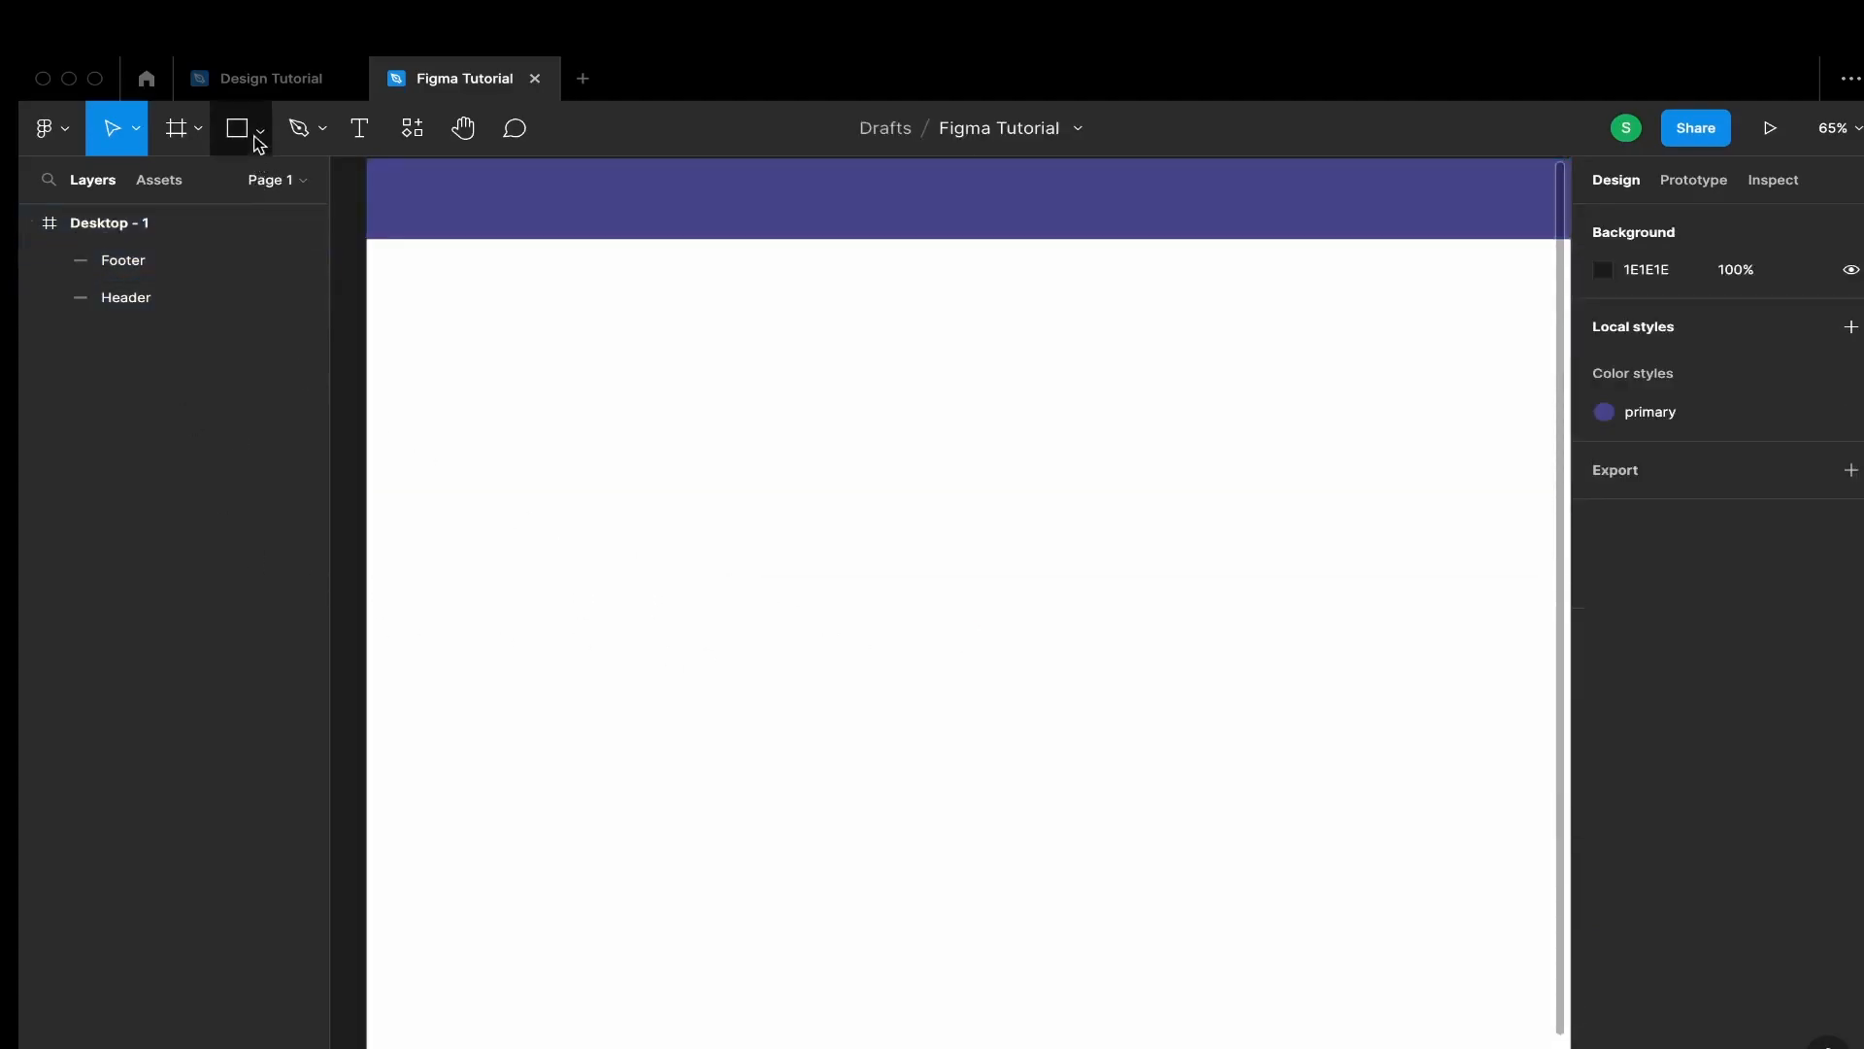
click(258, 136)
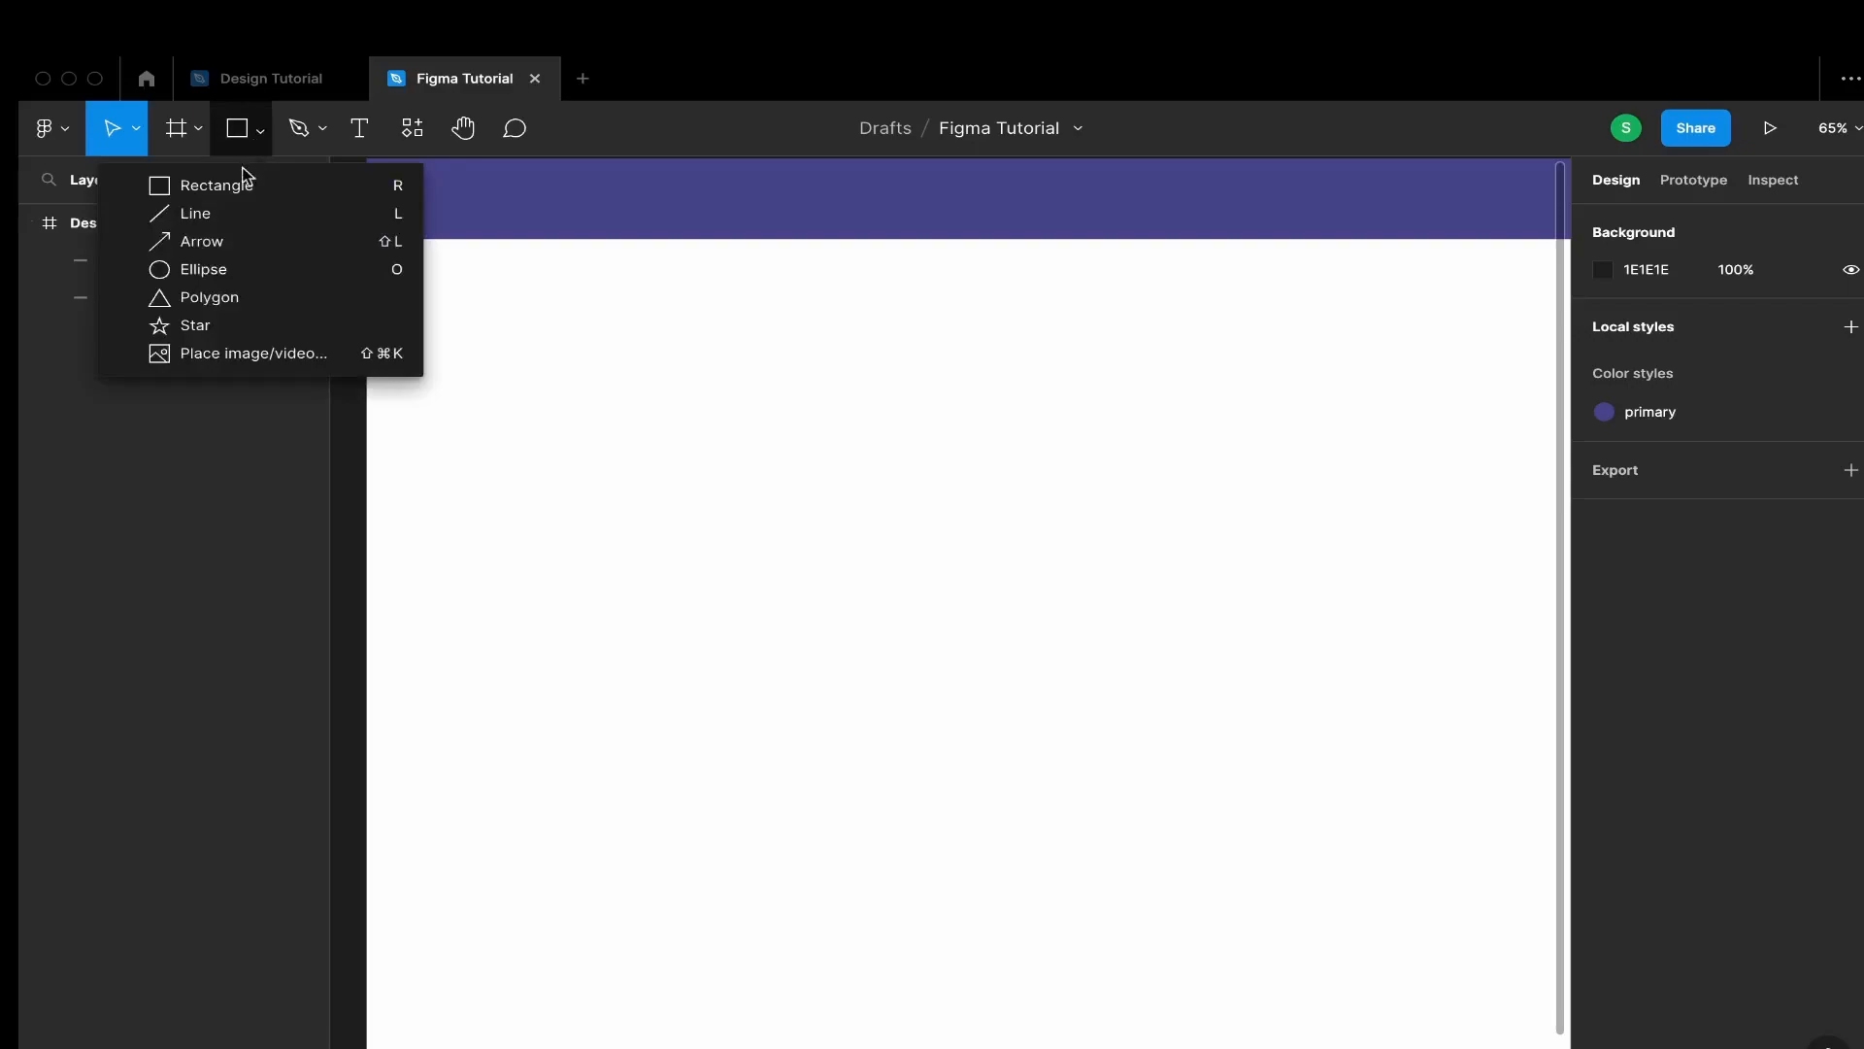
click(242, 184)
mouse_move(382, 253)
mouse_down()
mouse_move(1090, 466)
mouse_move(1418, 537)
mouse_move(1546, 600)
mouse_move(1539, 651)
mouse_up()
Lengthen the Desktop - 1 frame to a height of 1760
scroll(1161, 570, down, 5)
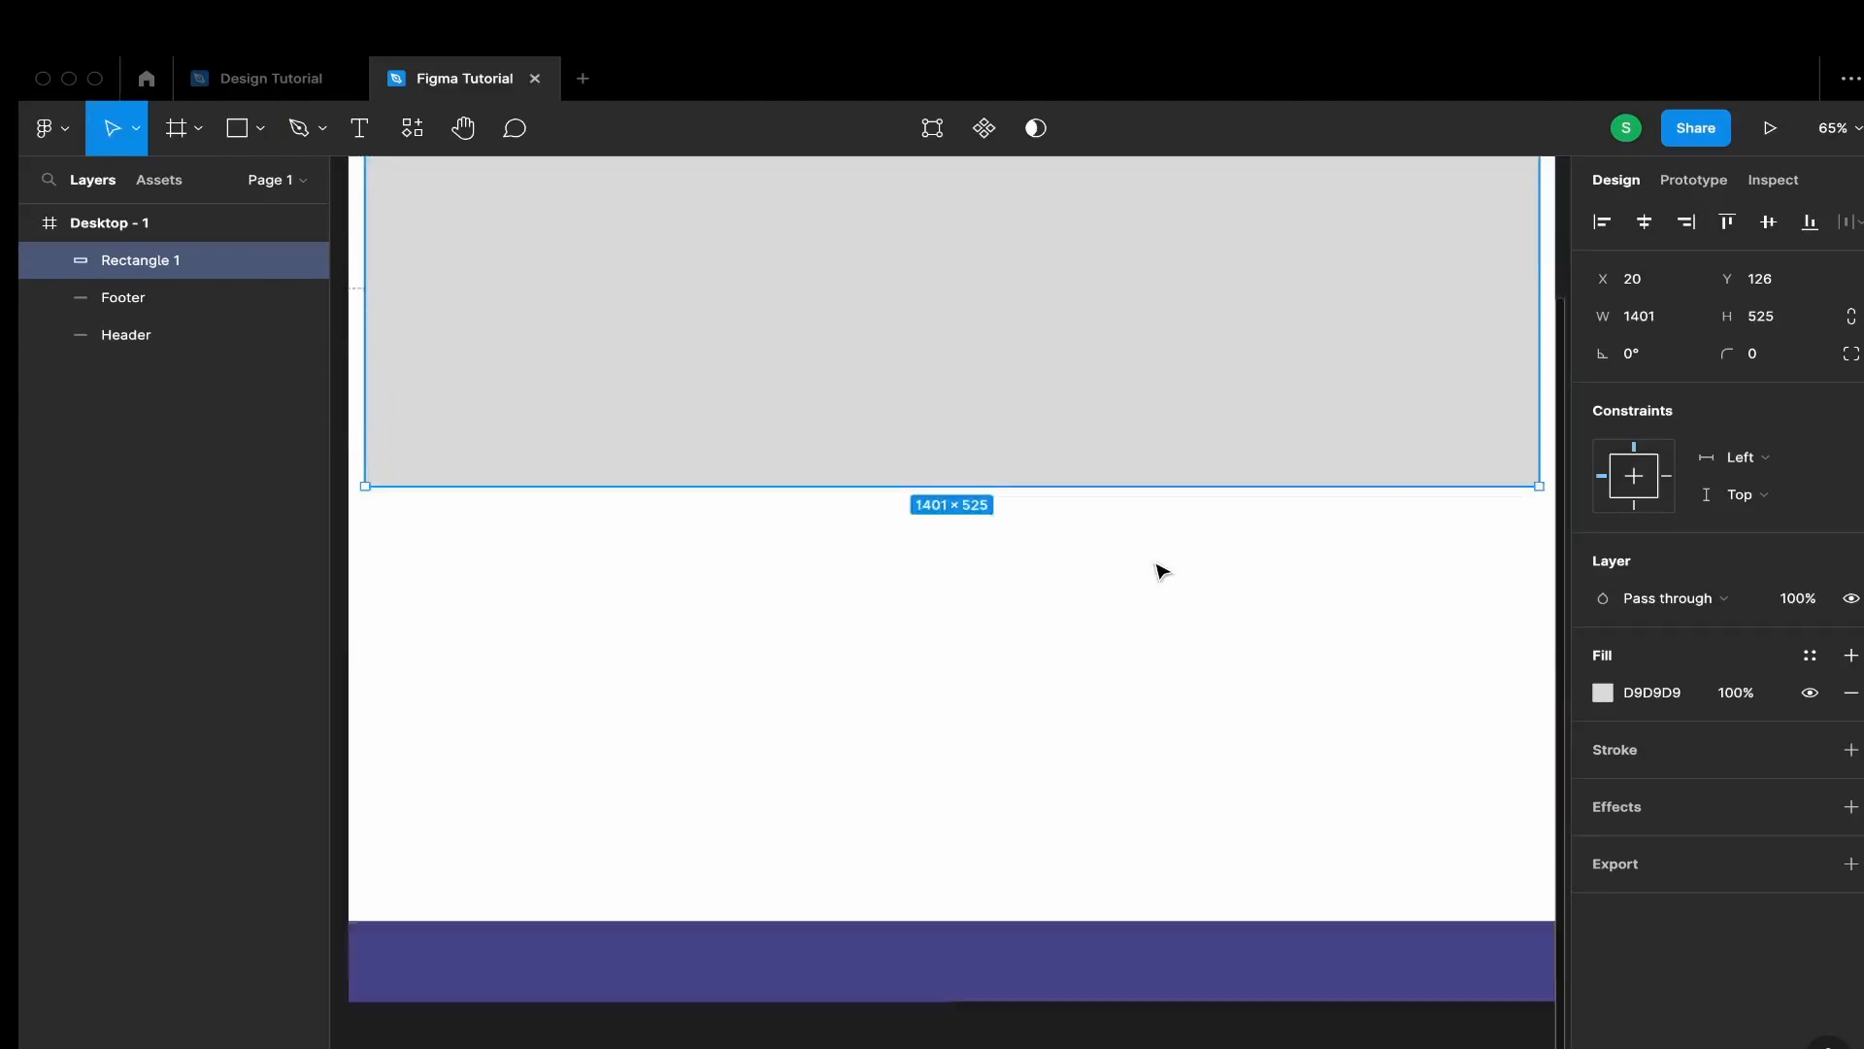
click(90, 225)
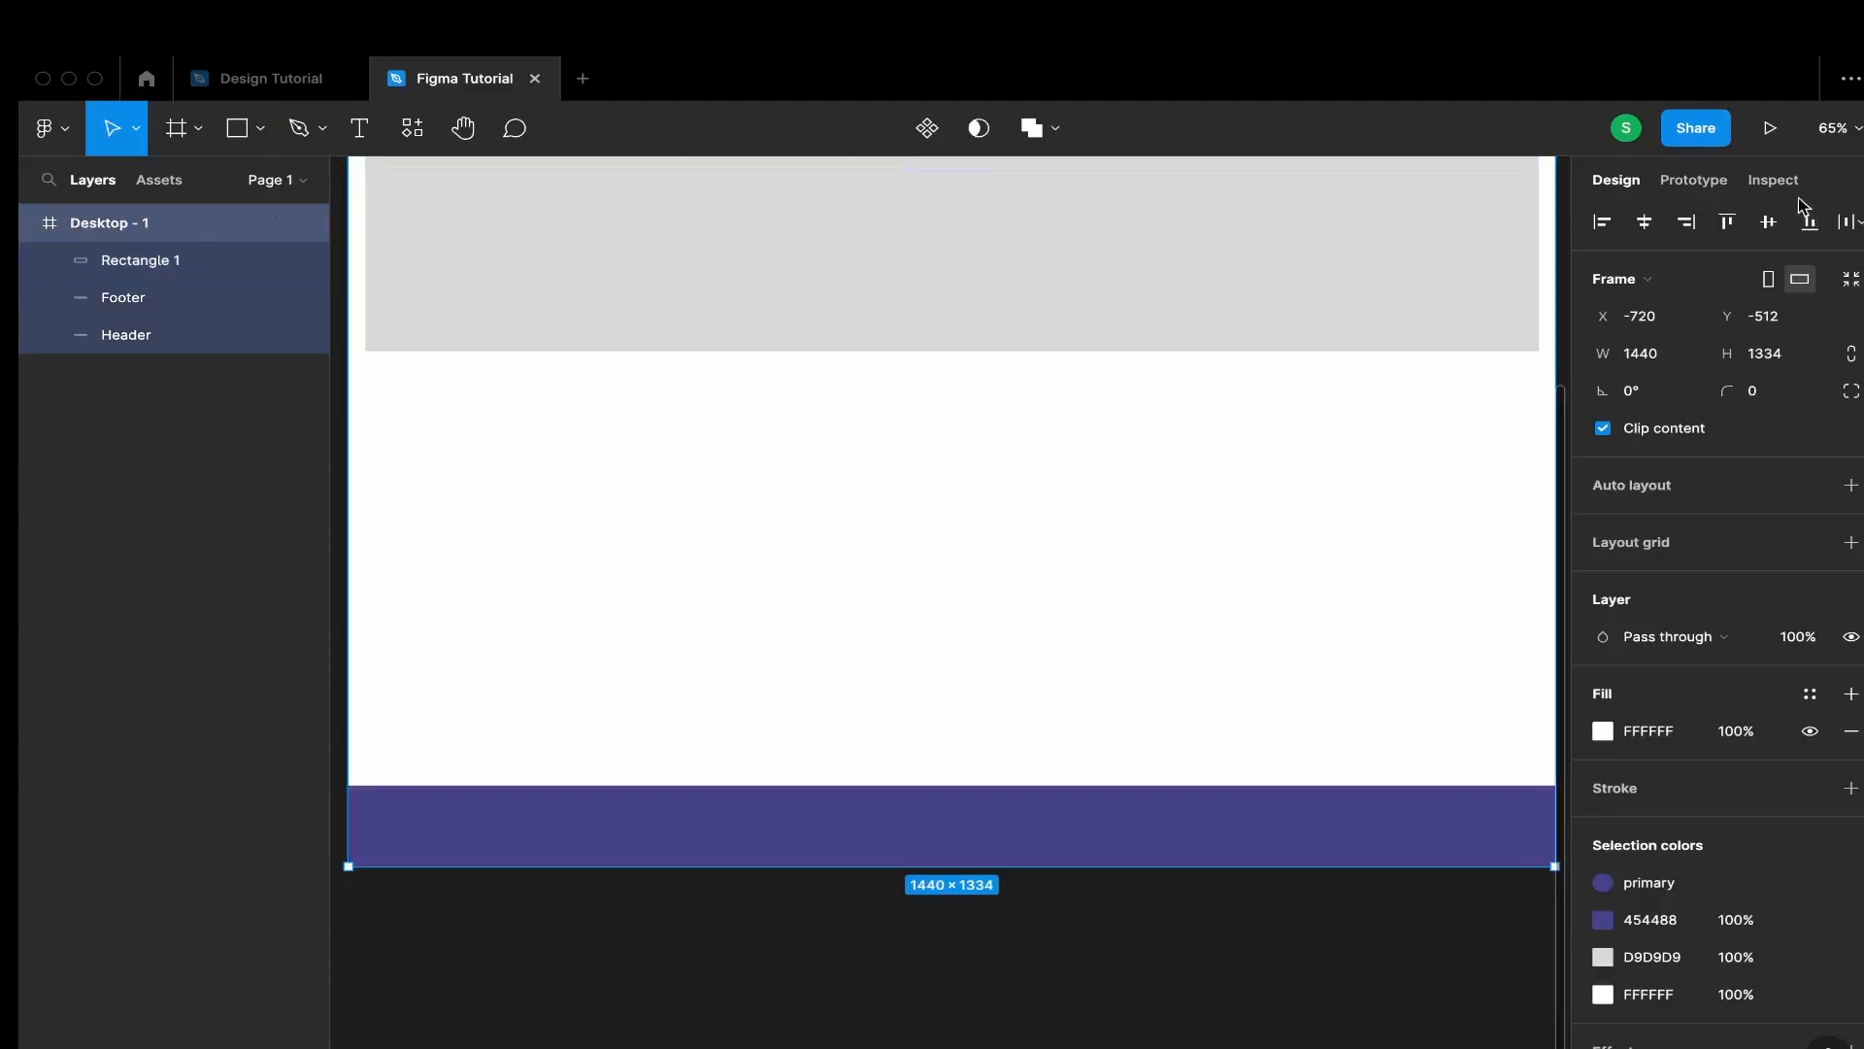
drag(1738, 364, 969, 413)
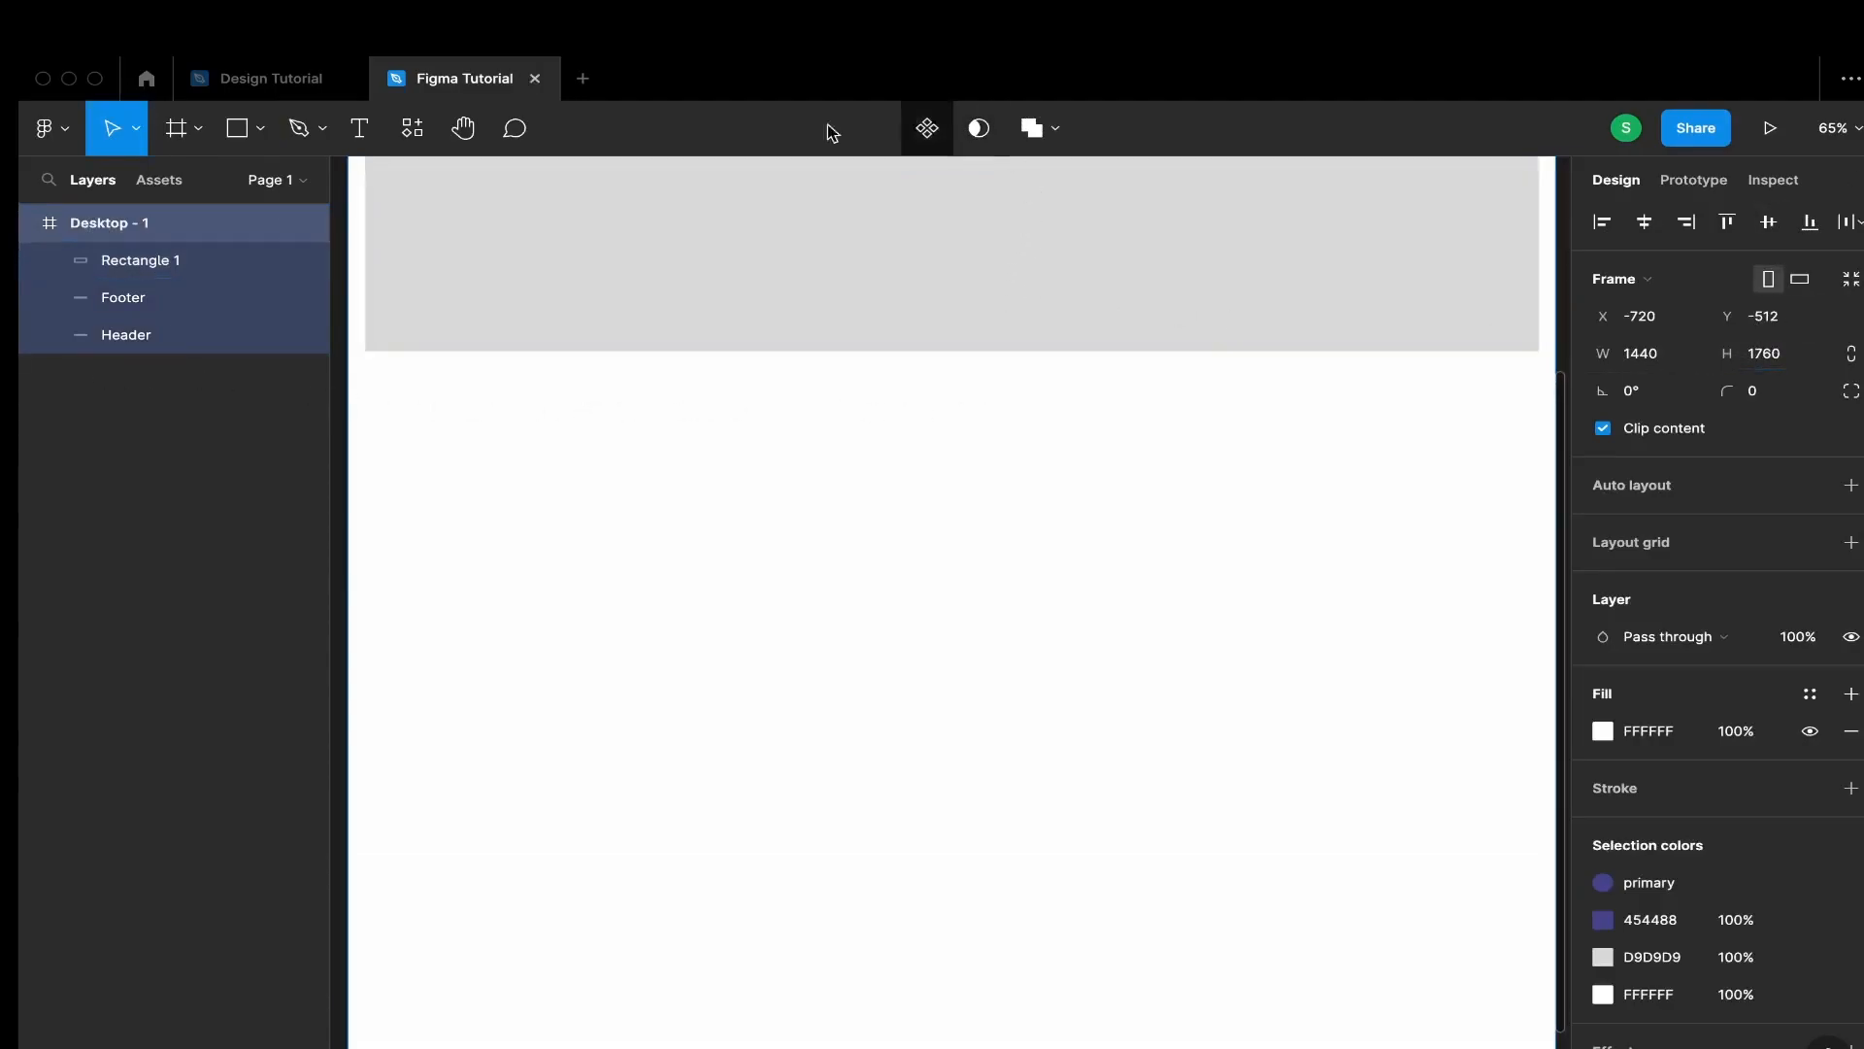
Check the arrangement of the About Us, Services and Contact Us sections in the Design Tutorial file and return to the Figma Tutorial file
click(271, 78)
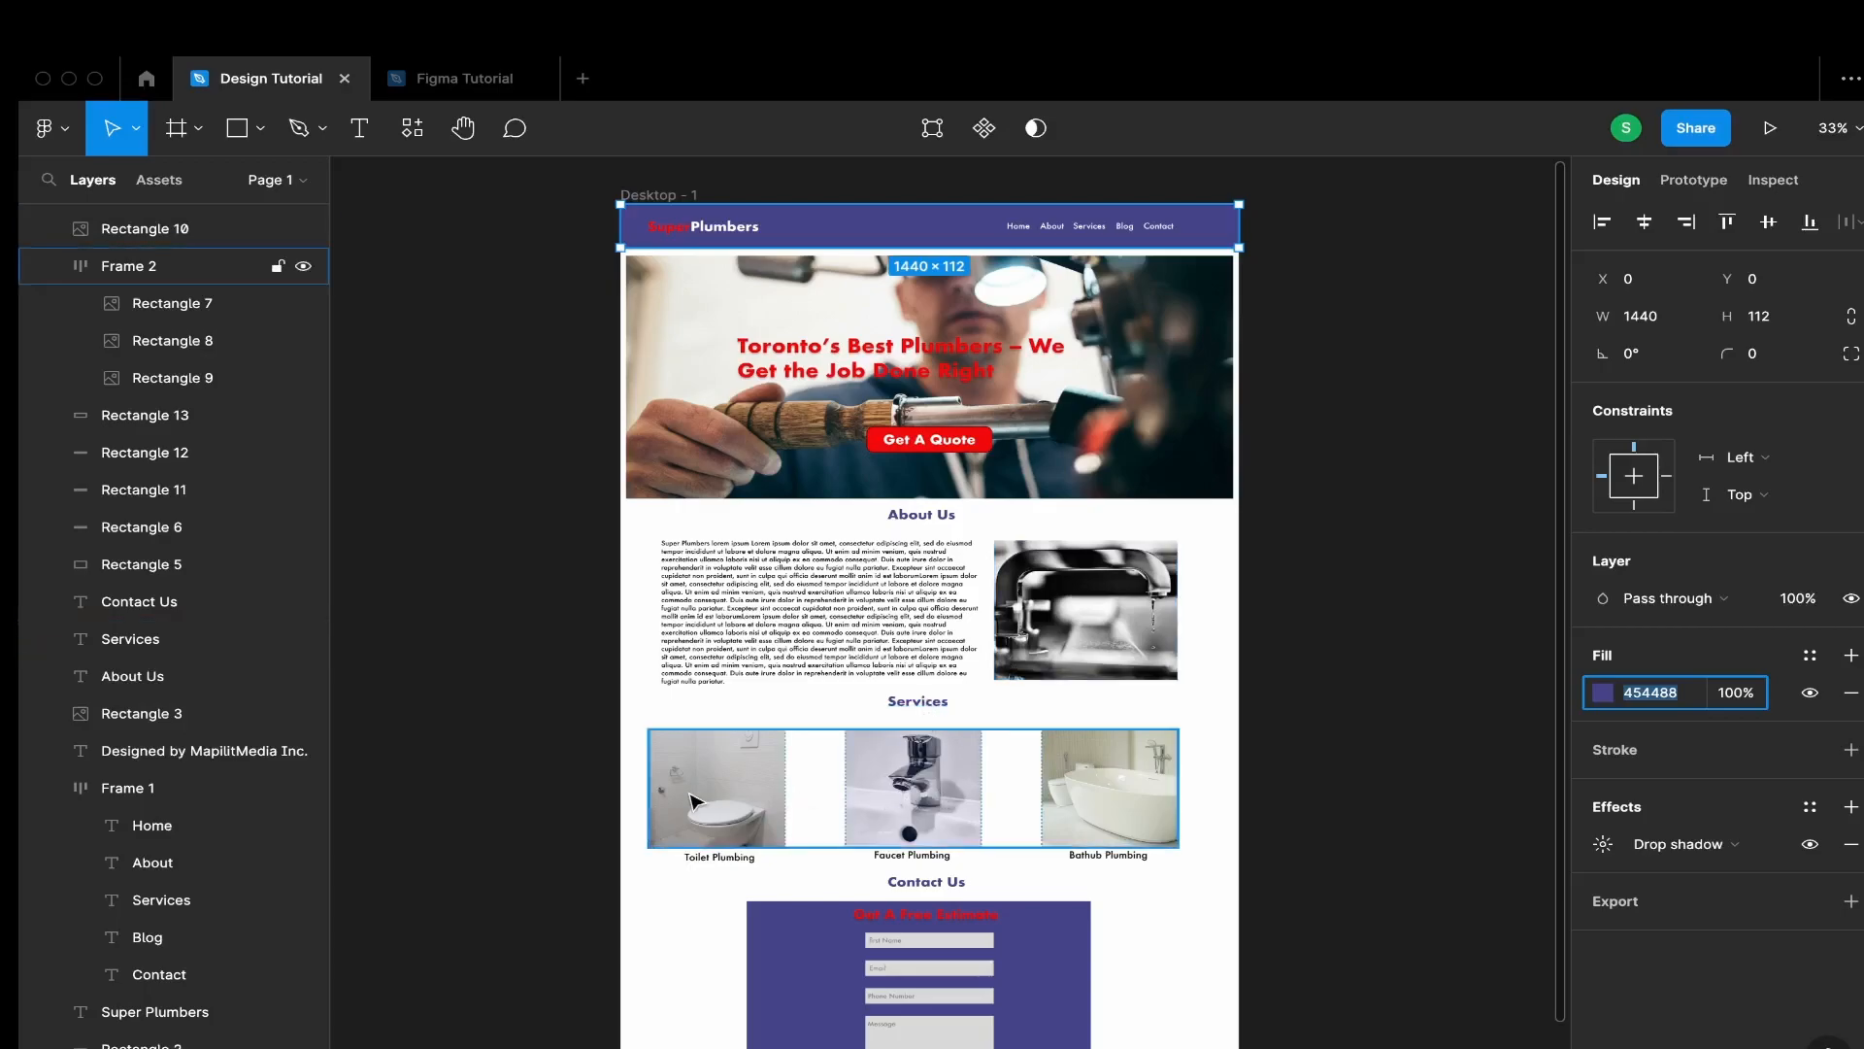
scroll(1039, 806, down, 3)
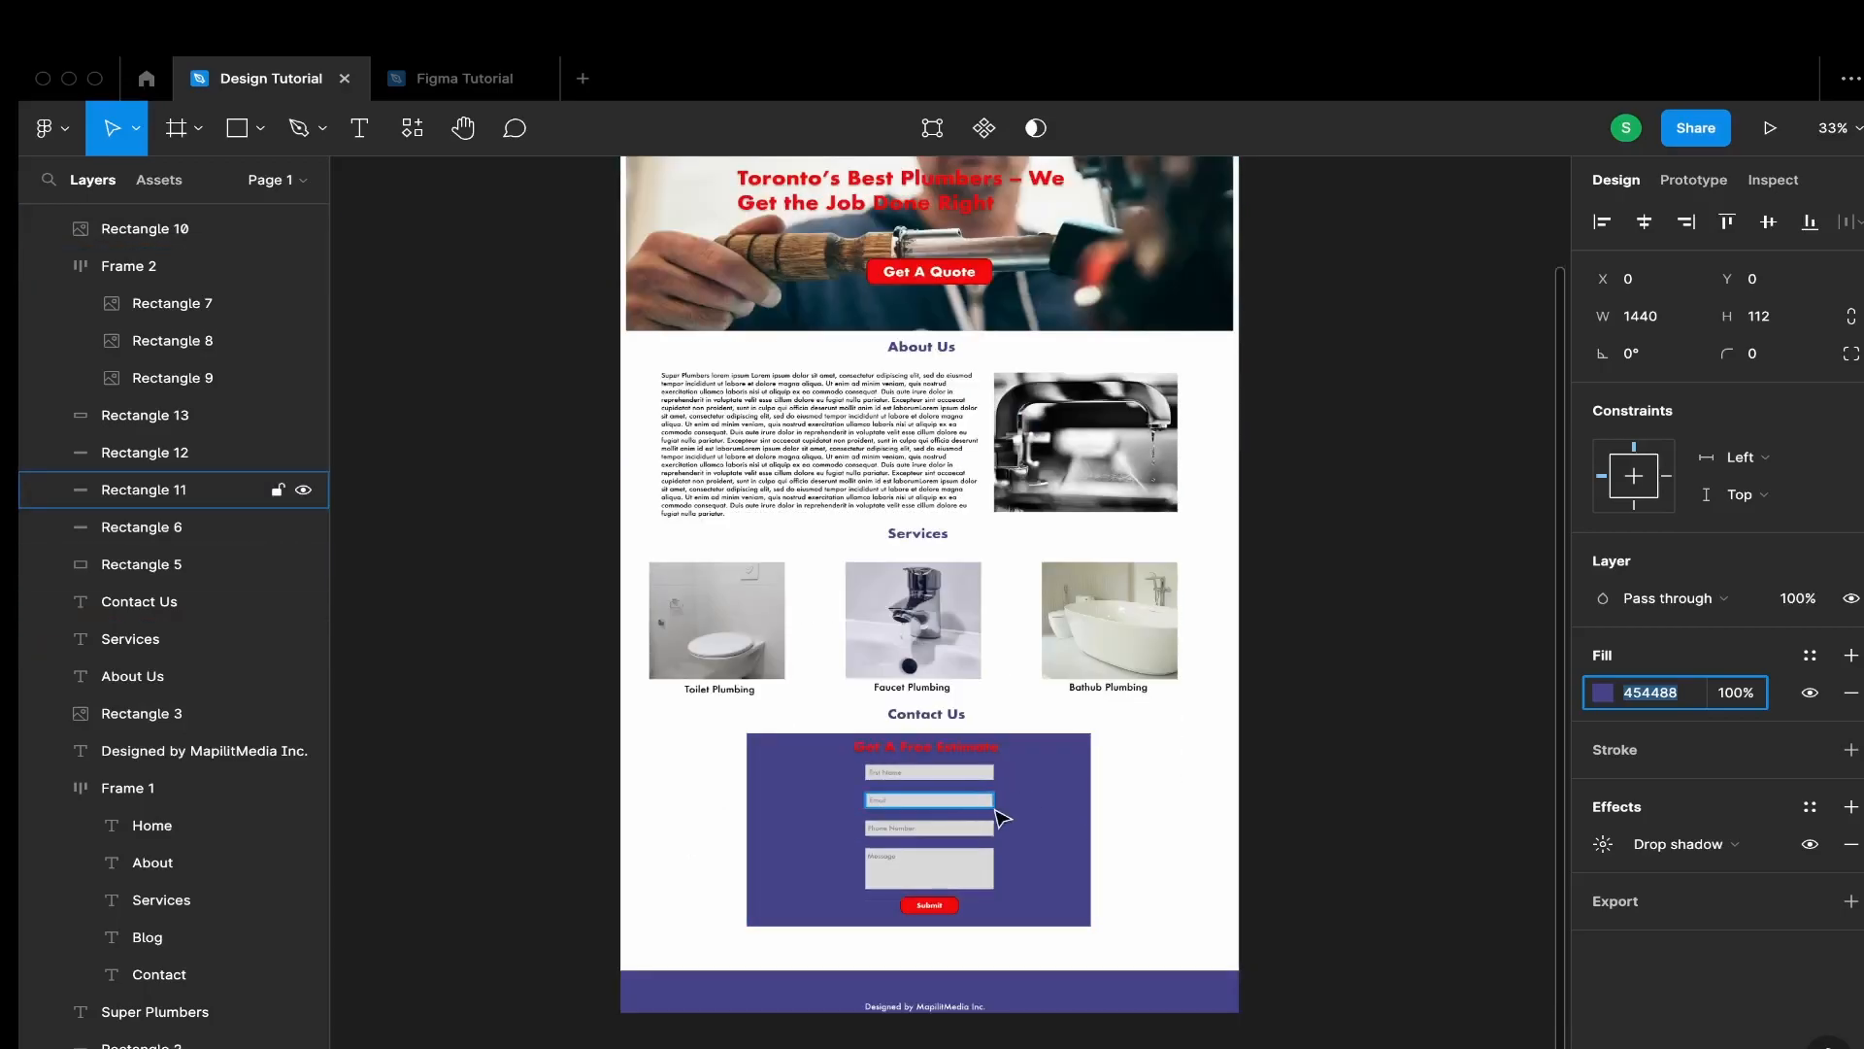
scroll(999, 815, up, 3)
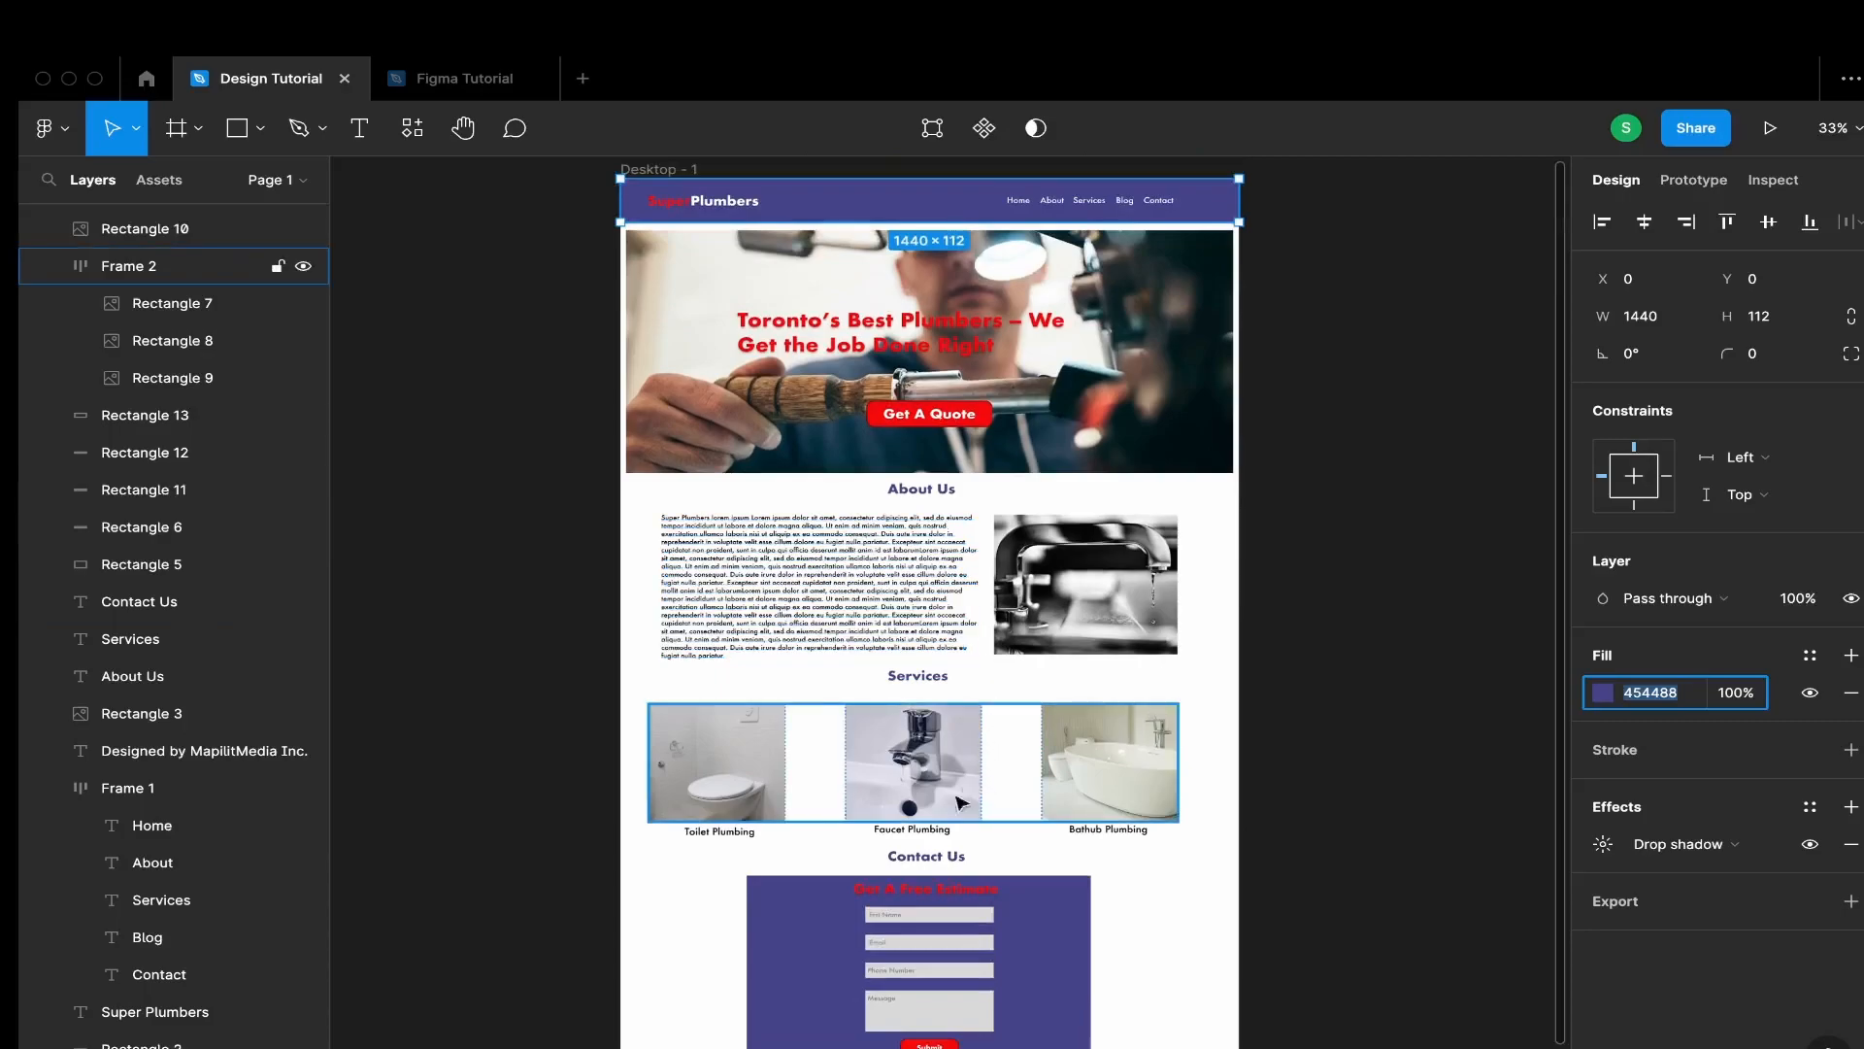
scroll(971, 738, down, 3)
scroll(981, 748, up, 2)
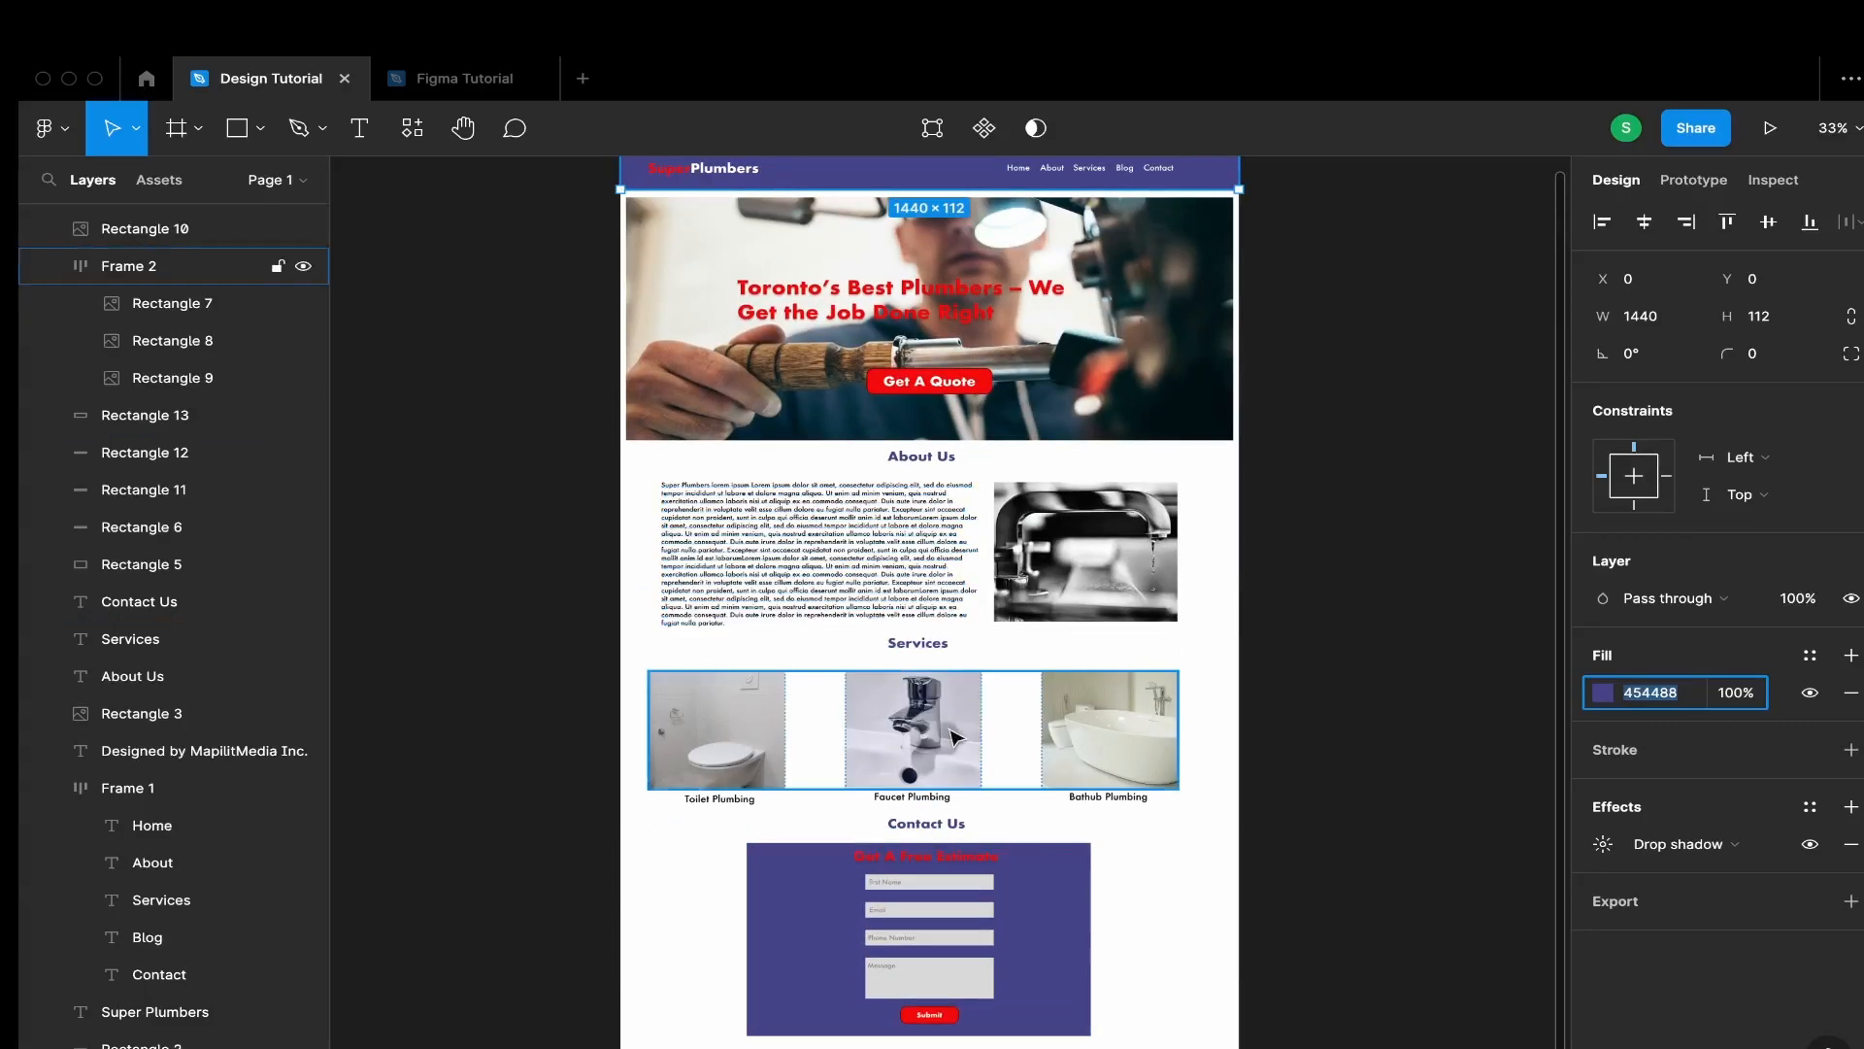
scroll(971, 737, down, 1)
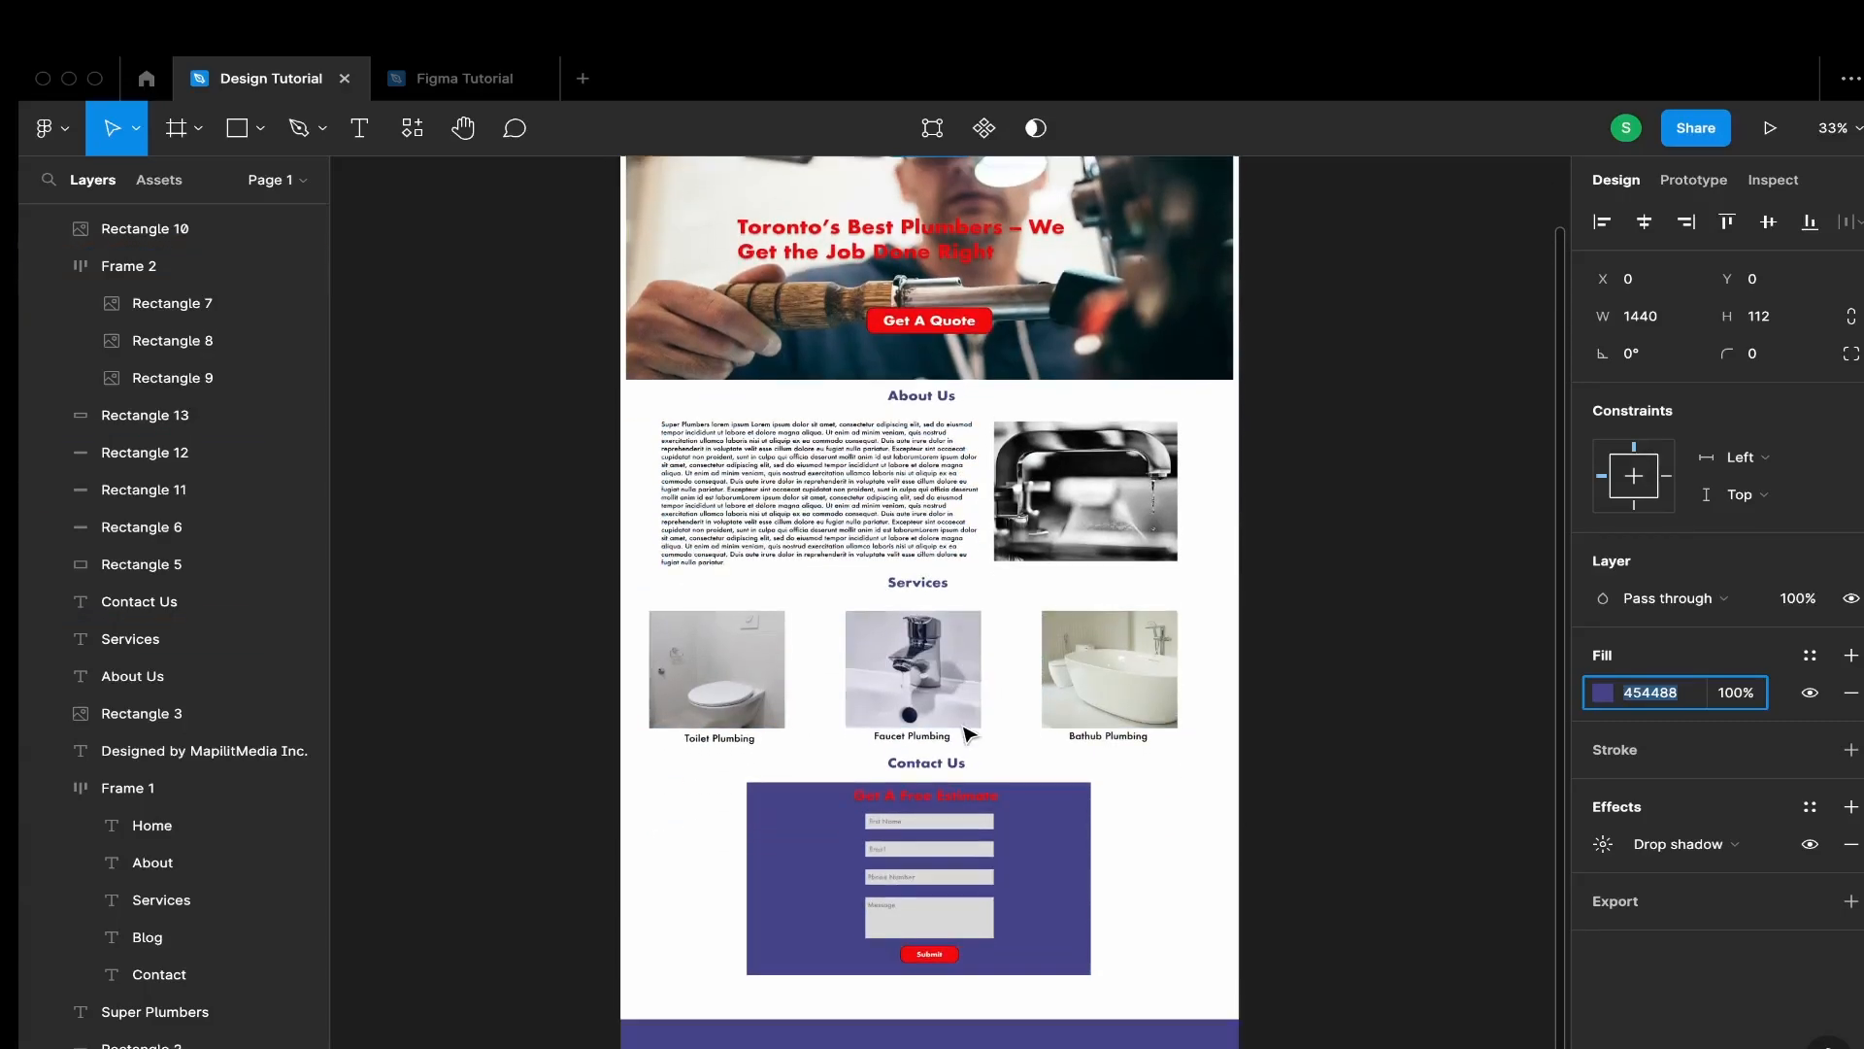
click(448, 86)
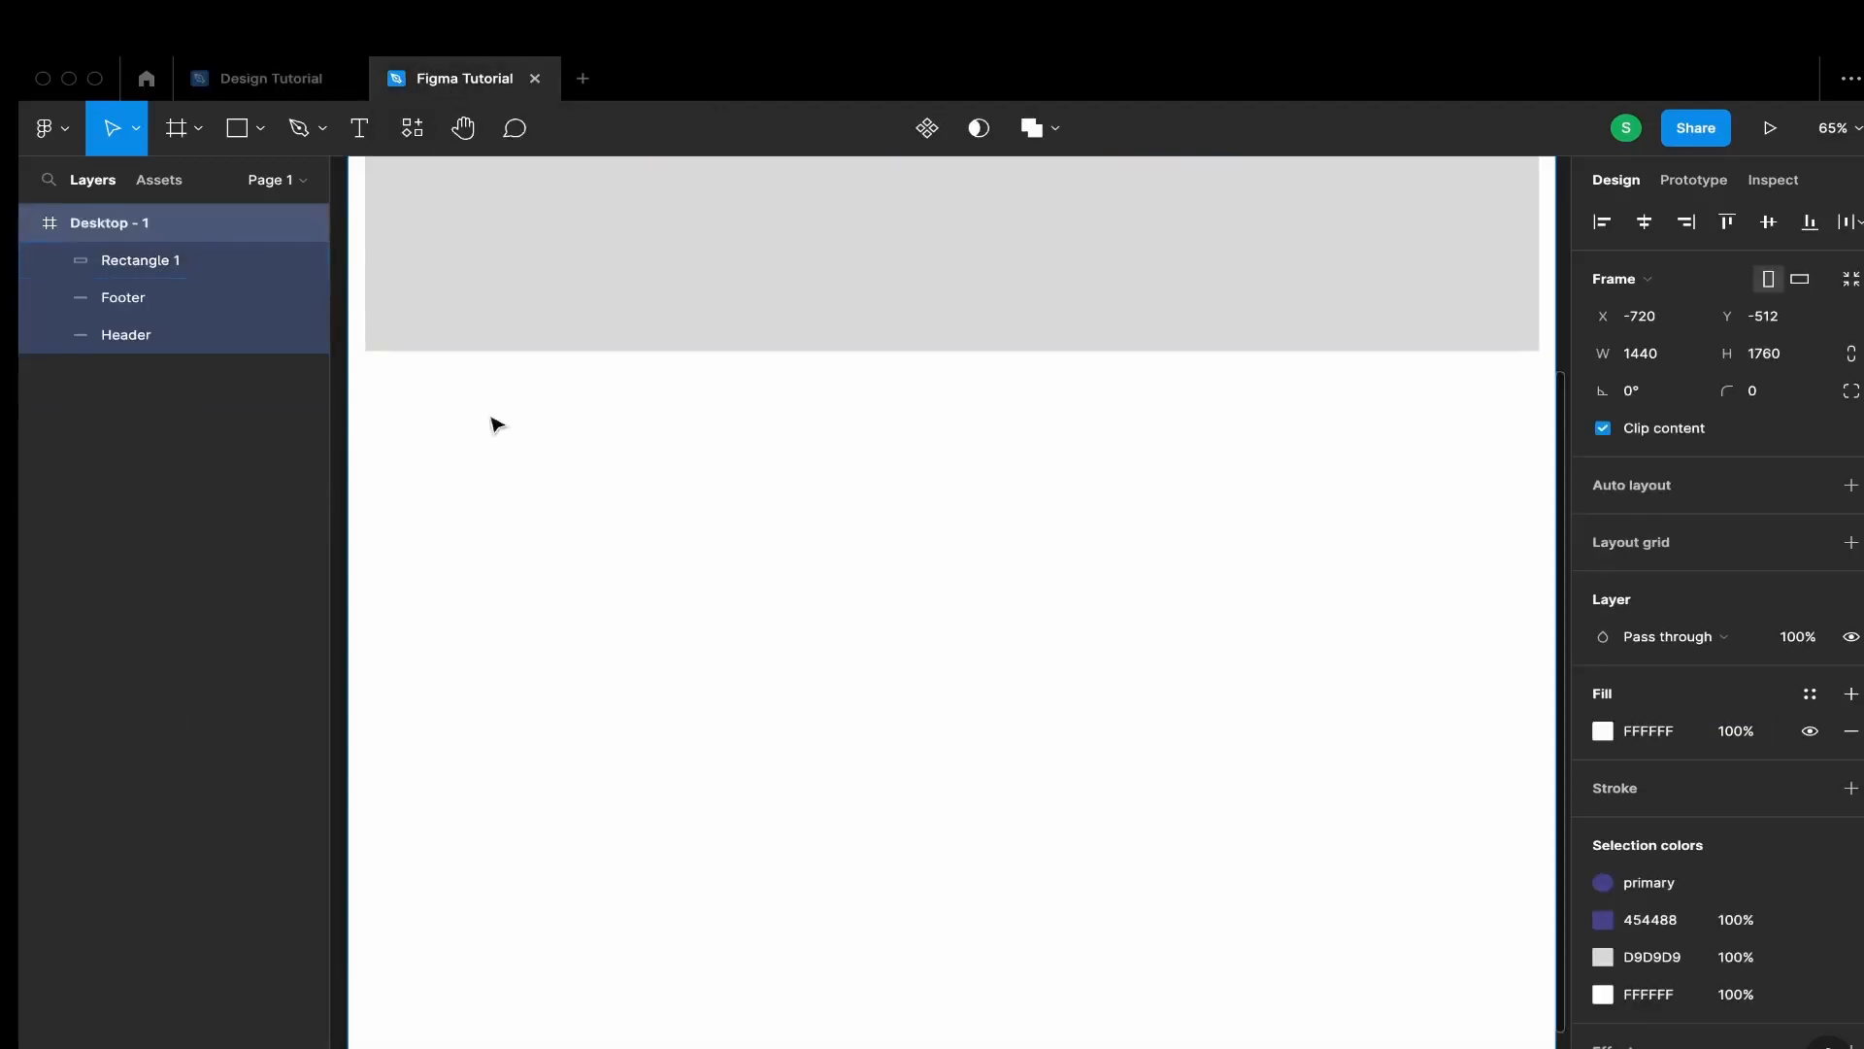
Draw a rectangle of about 828 × 455 below the hero placeholder and align its left edge with it at X 20, Y 719
click(238, 131)
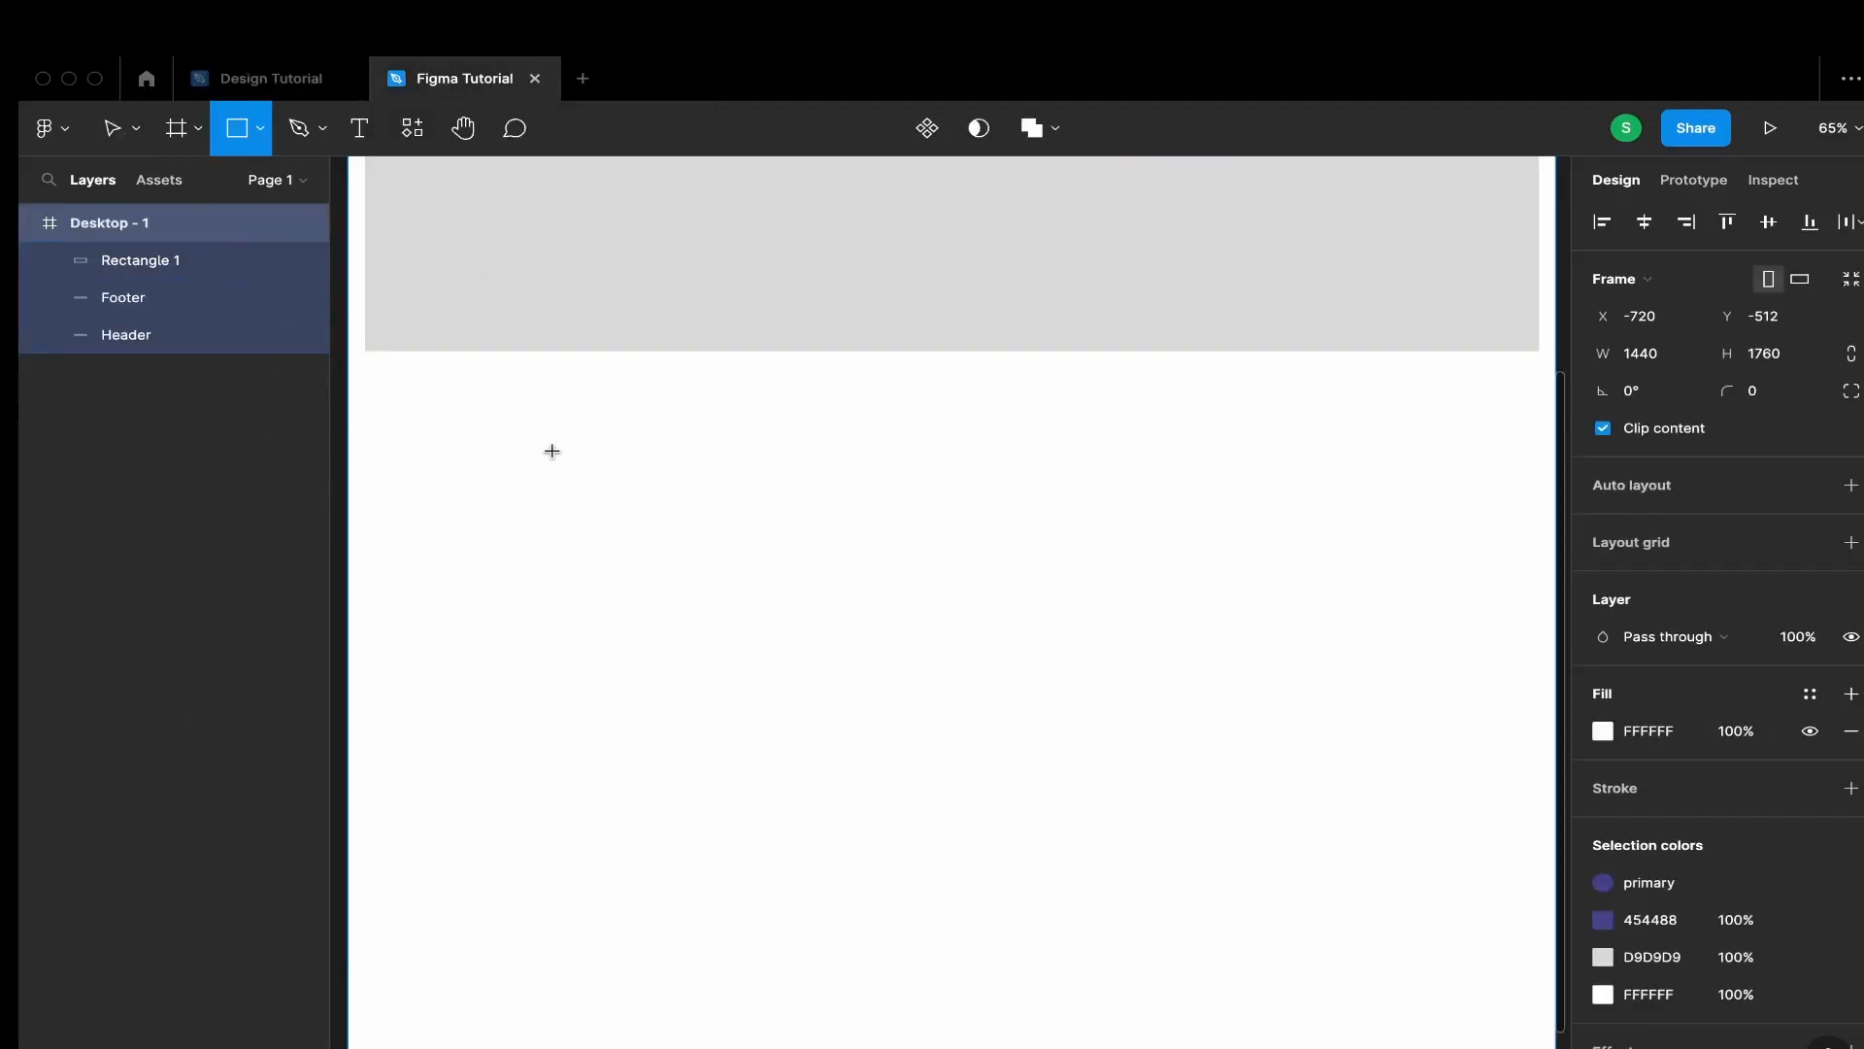
mouse_move(377, 384)
mouse_down()
mouse_move(1095, 703)
mouse_move(1074, 735)
mouse_up()
drag(858, 608, 837, 618)
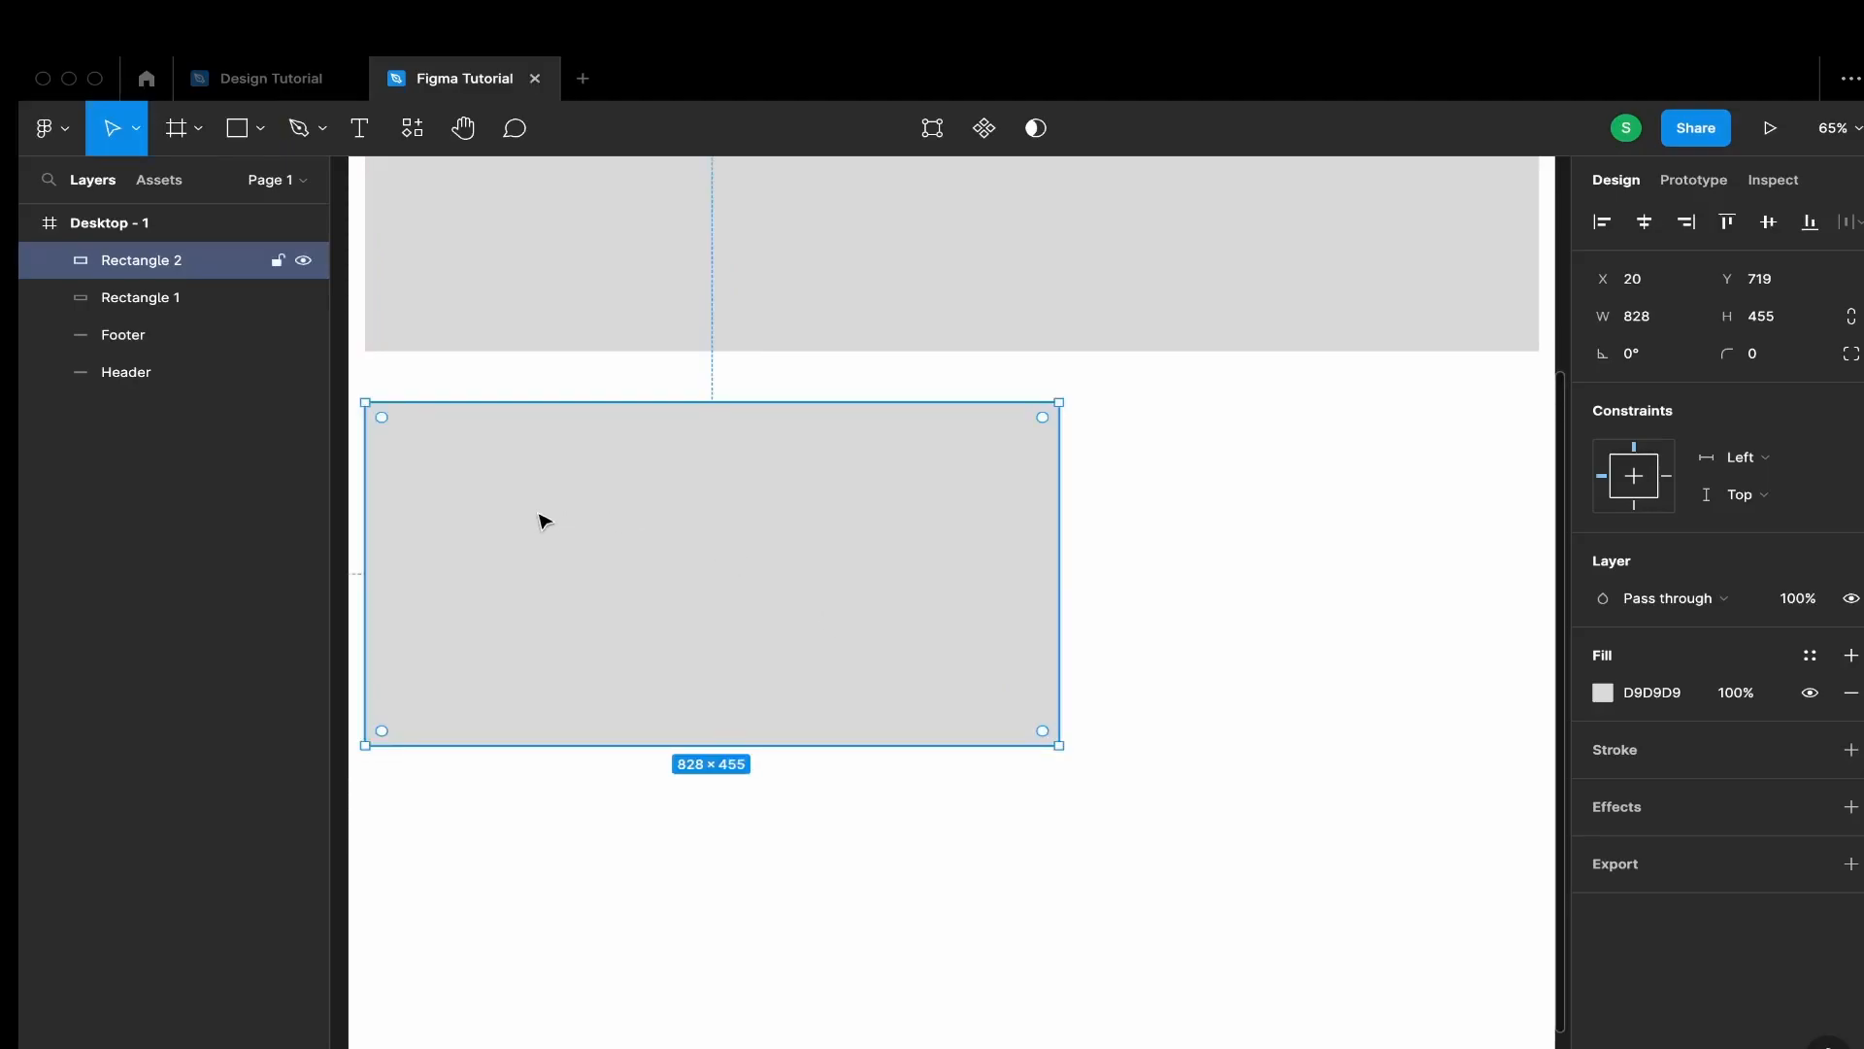
Draw another rectangle of about 535 × 460 beside the 828 × 455 one, to its right
click(236, 129)
click(261, 129)
click(224, 184)
drag(1081, 397, 1481, 749)
scroll(835, 699, down, 3)
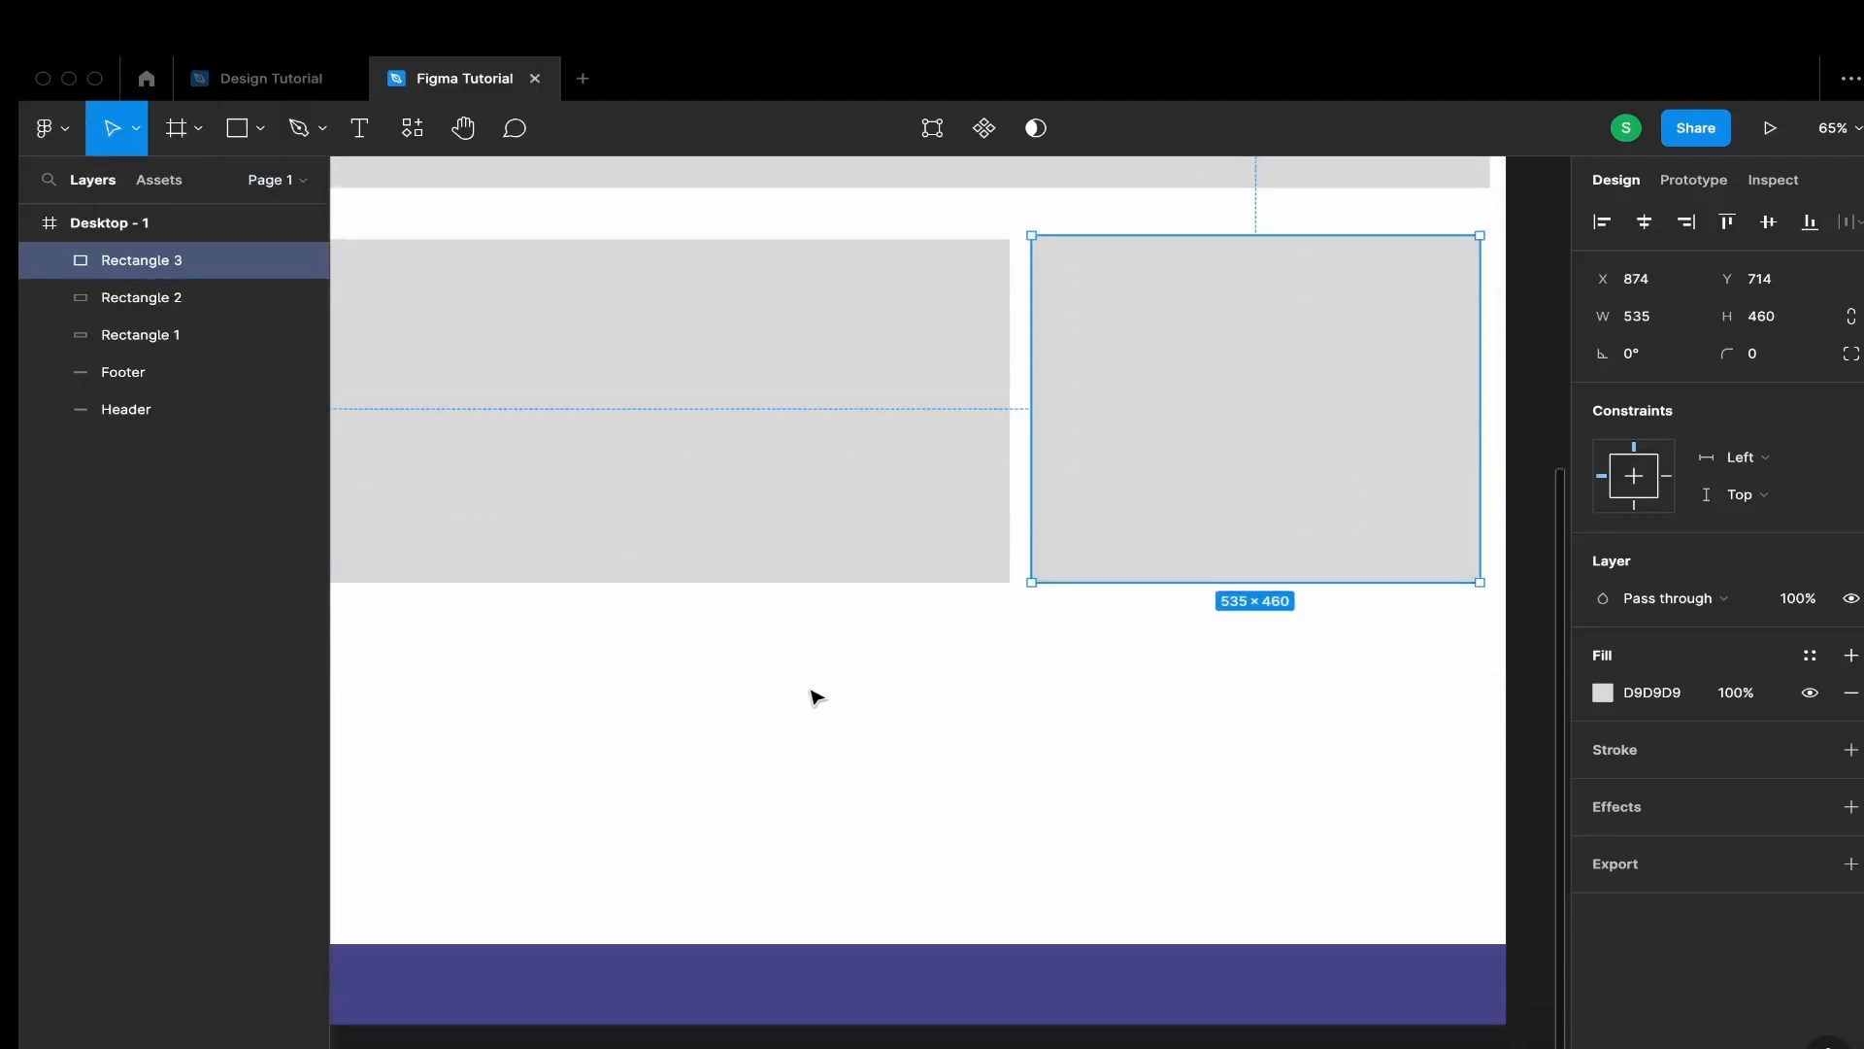
scroll(819, 720, down, 2)
scroll(816, 719, up, 4)
scroll(816, 719, down, 1)
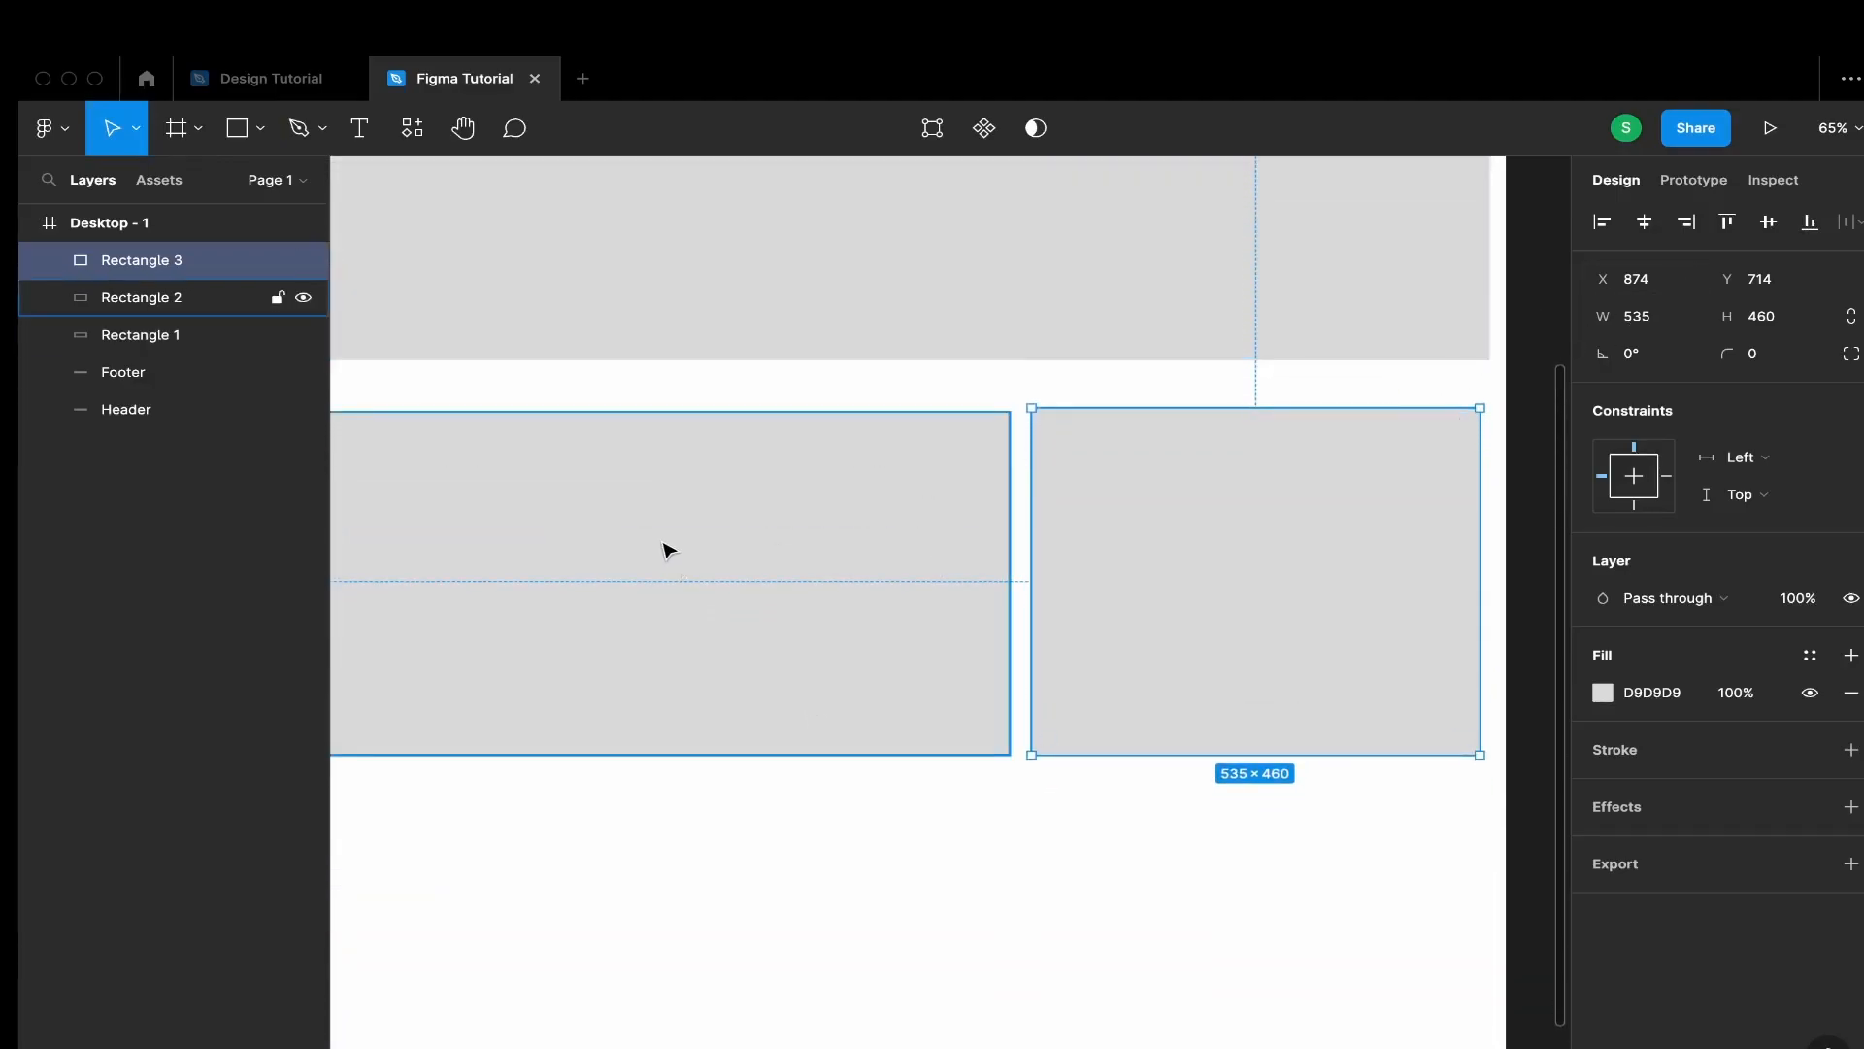
scroll(668, 550, down, 5)
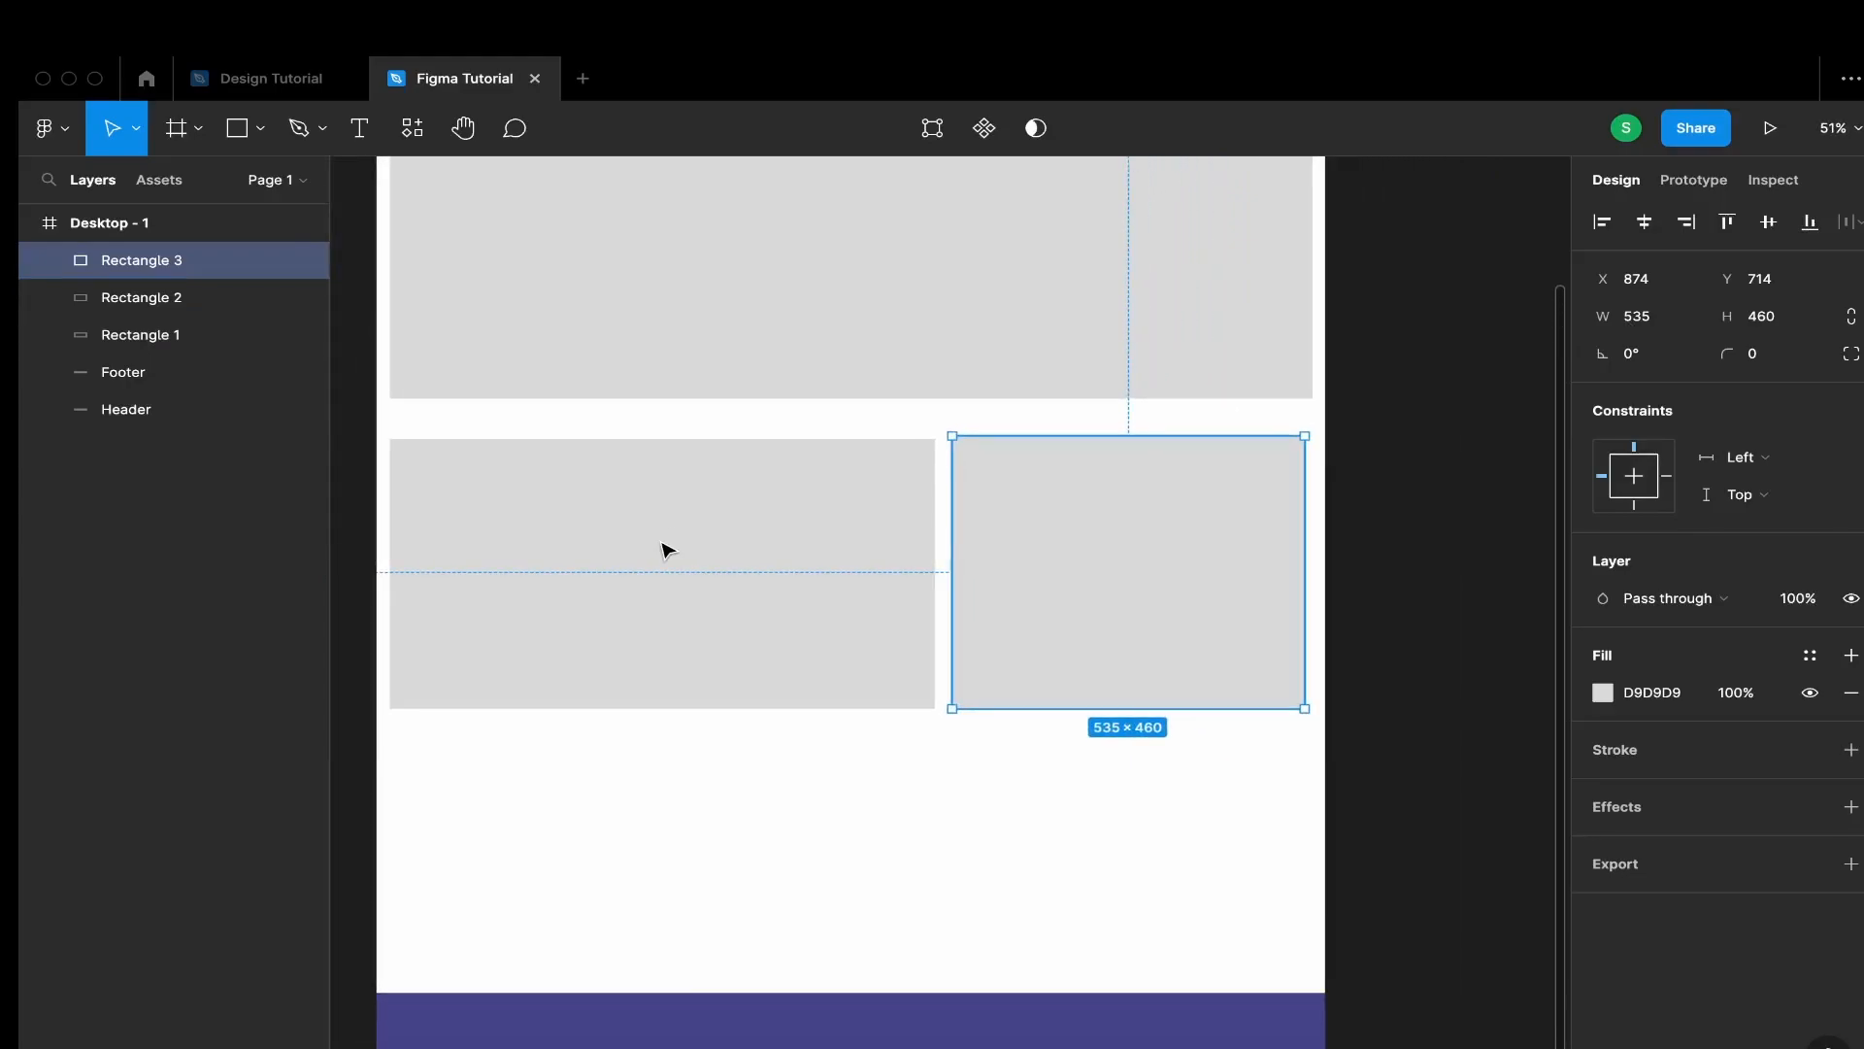
scroll(668, 551, down, 2)
drag(686, 819, 808, 922)
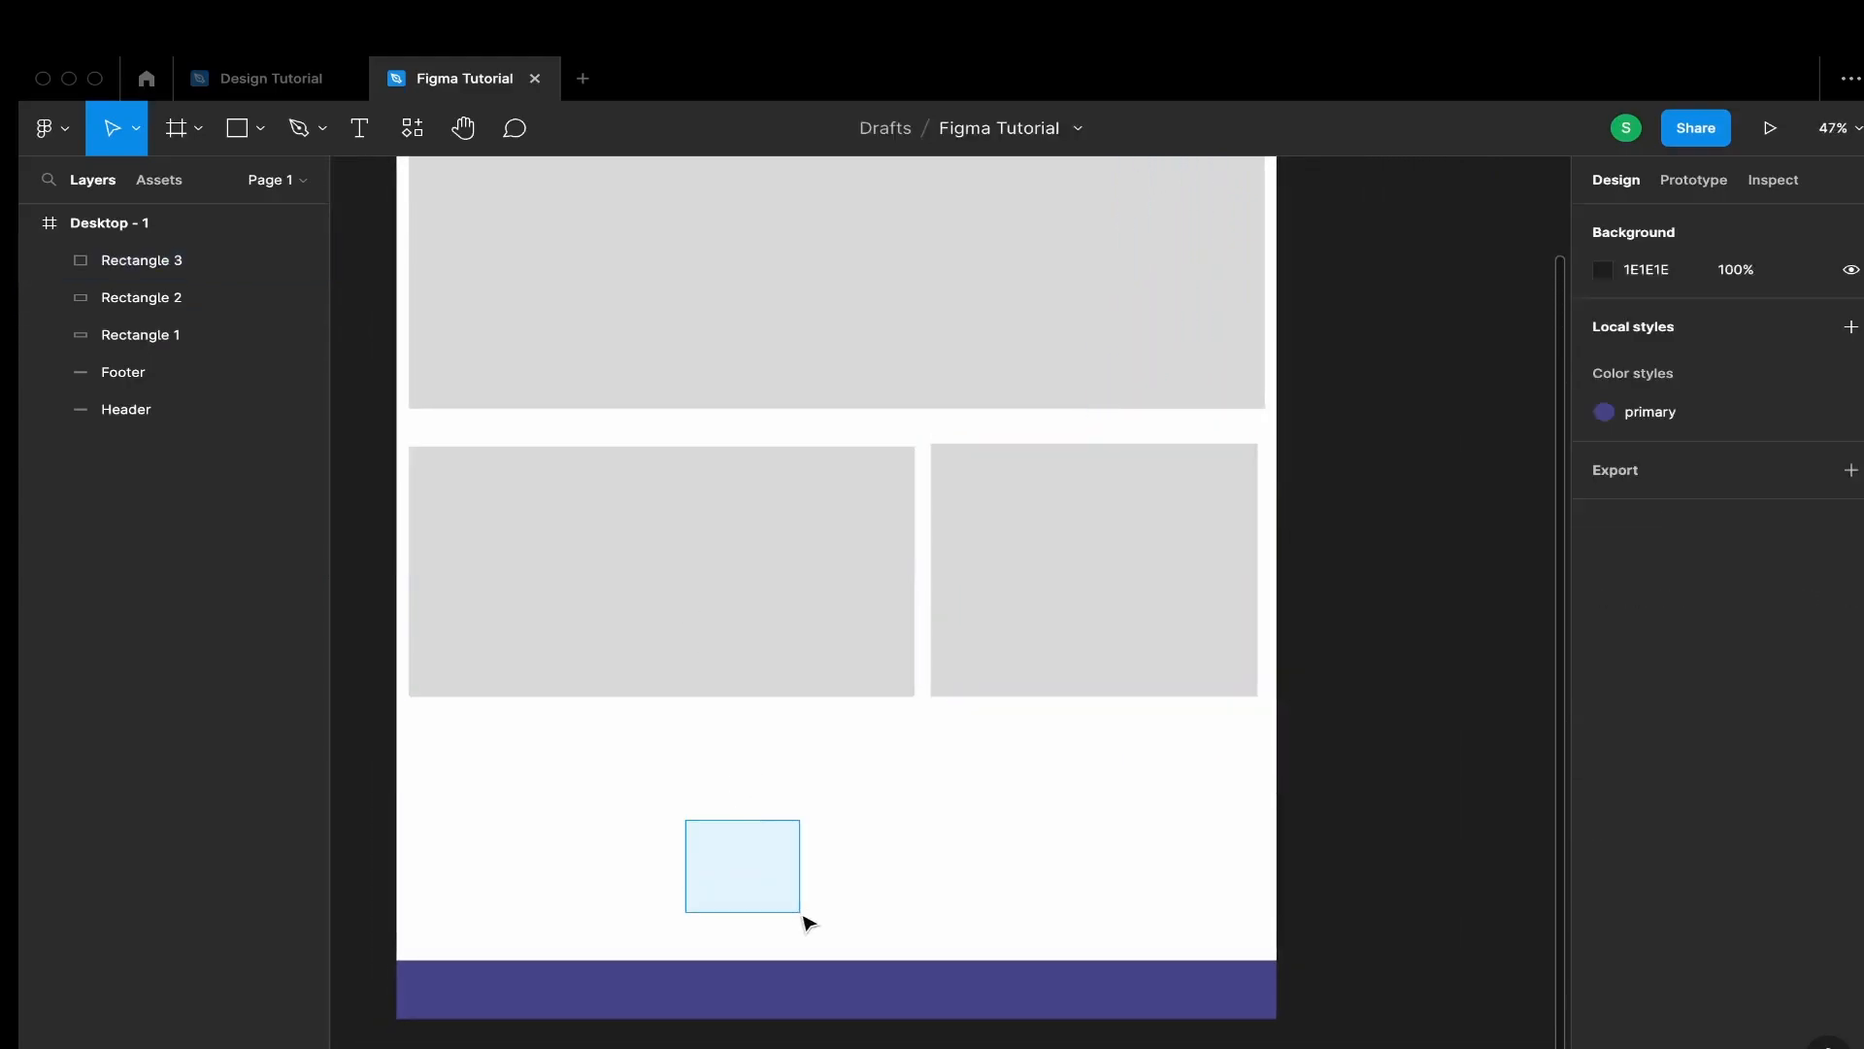
scroll(712, 754, down, 3)
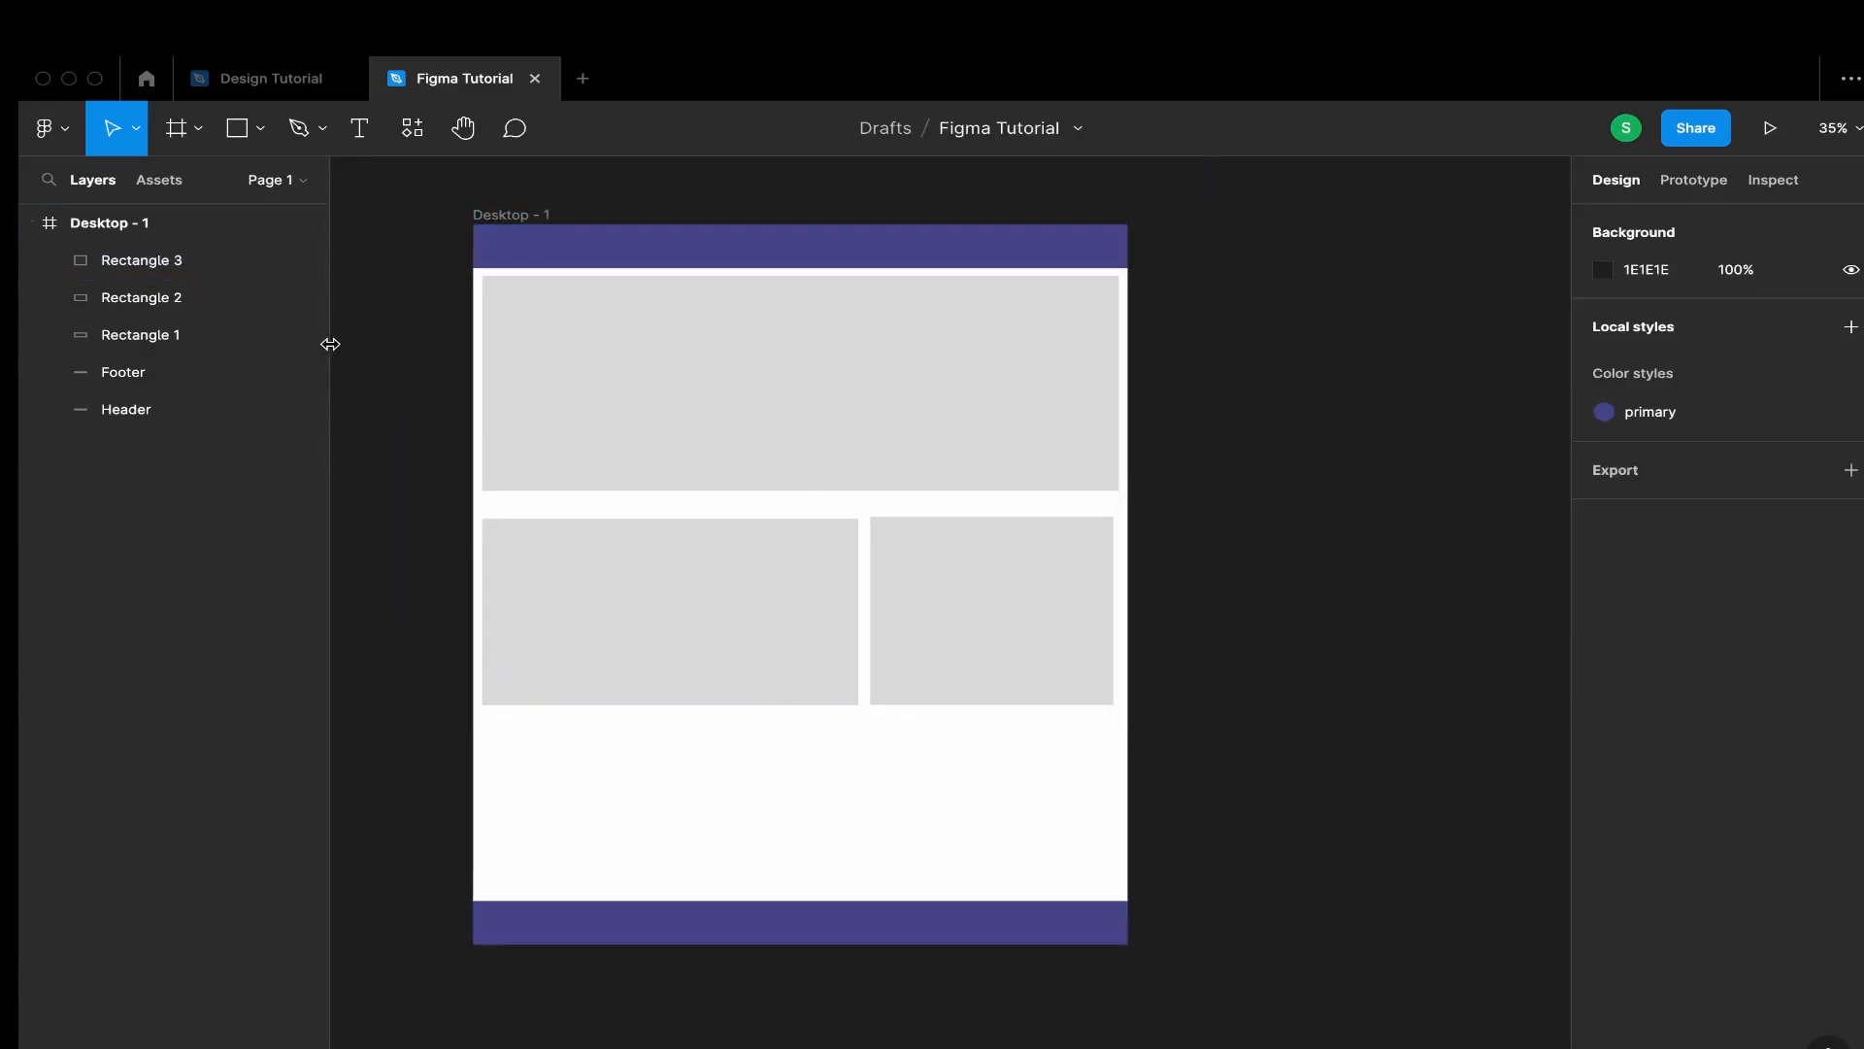
Lengthen the Desktop - 1 frame to a height of 1951
click(463, 127)
mouse_move(473, 444)
mouse_down()
mouse_move(766, 449)
mouse_move(451, 523)
mouse_move(728, 469)
mouse_move(472, 444)
mouse_up()
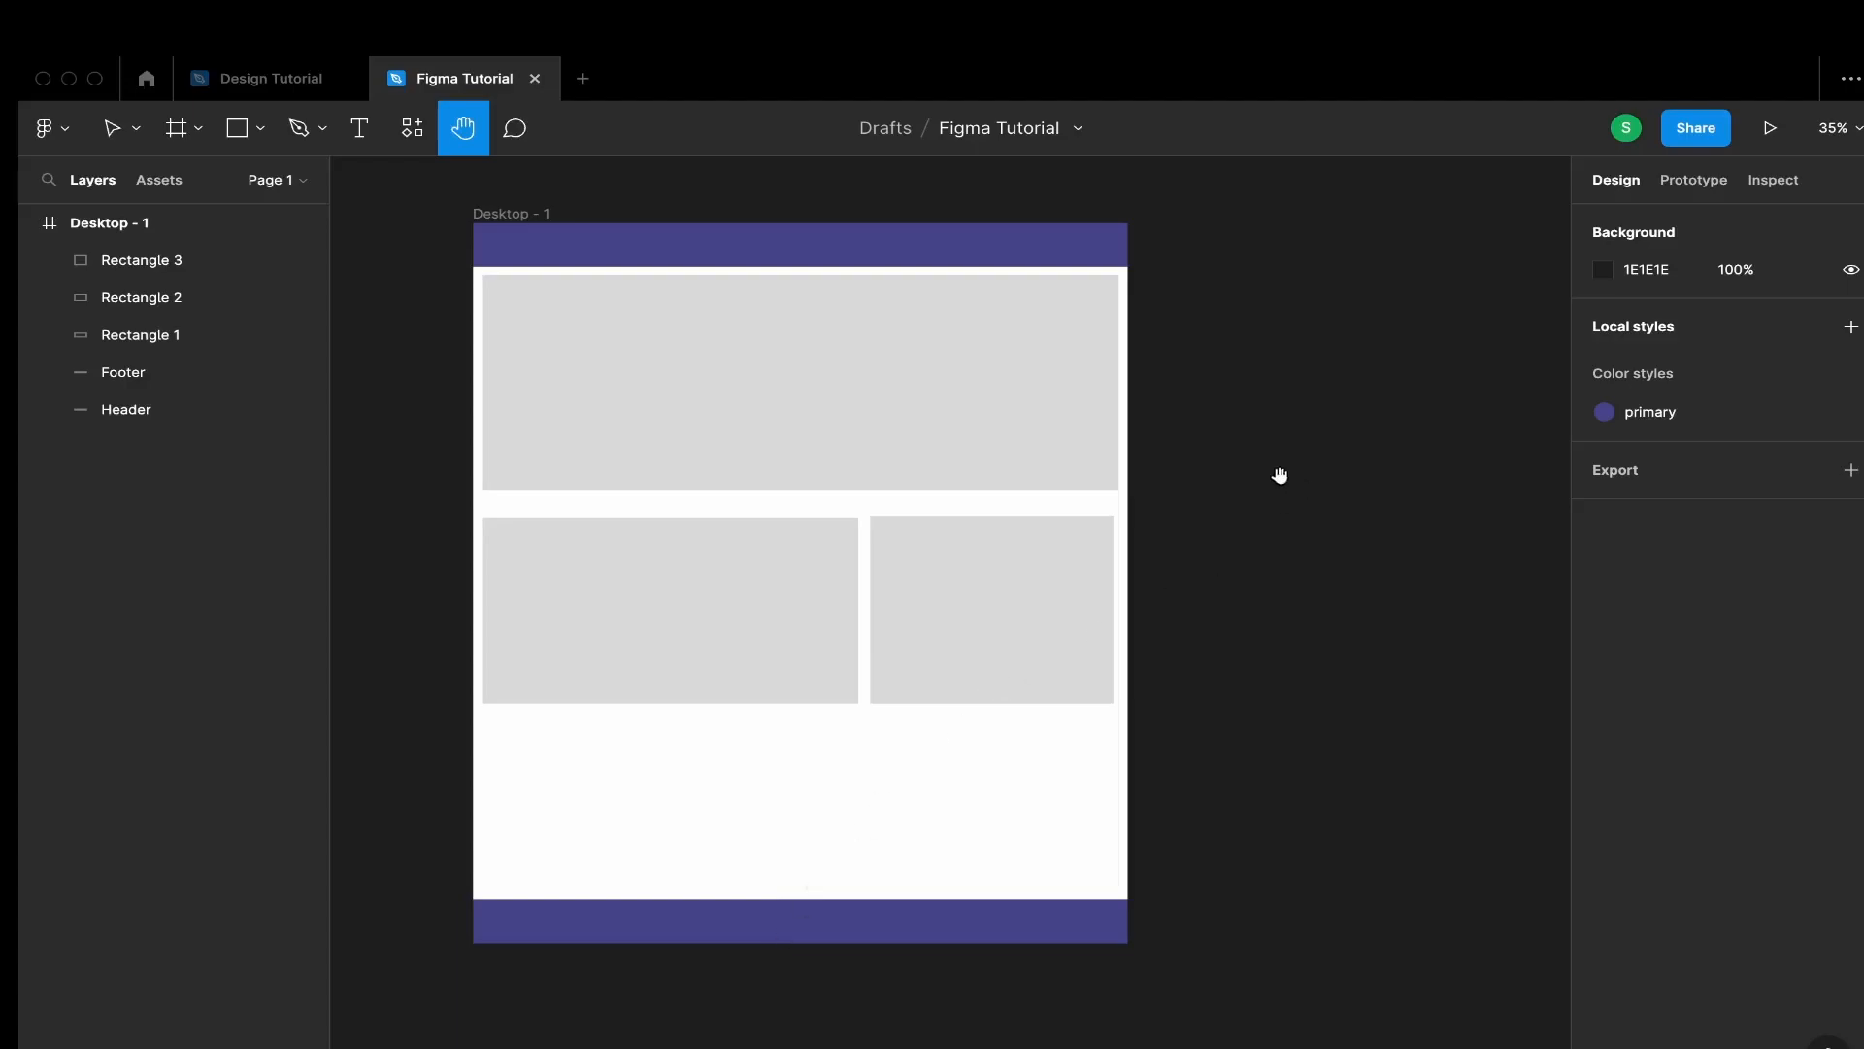
click(65, 225)
drag(1733, 353, 362, 400)
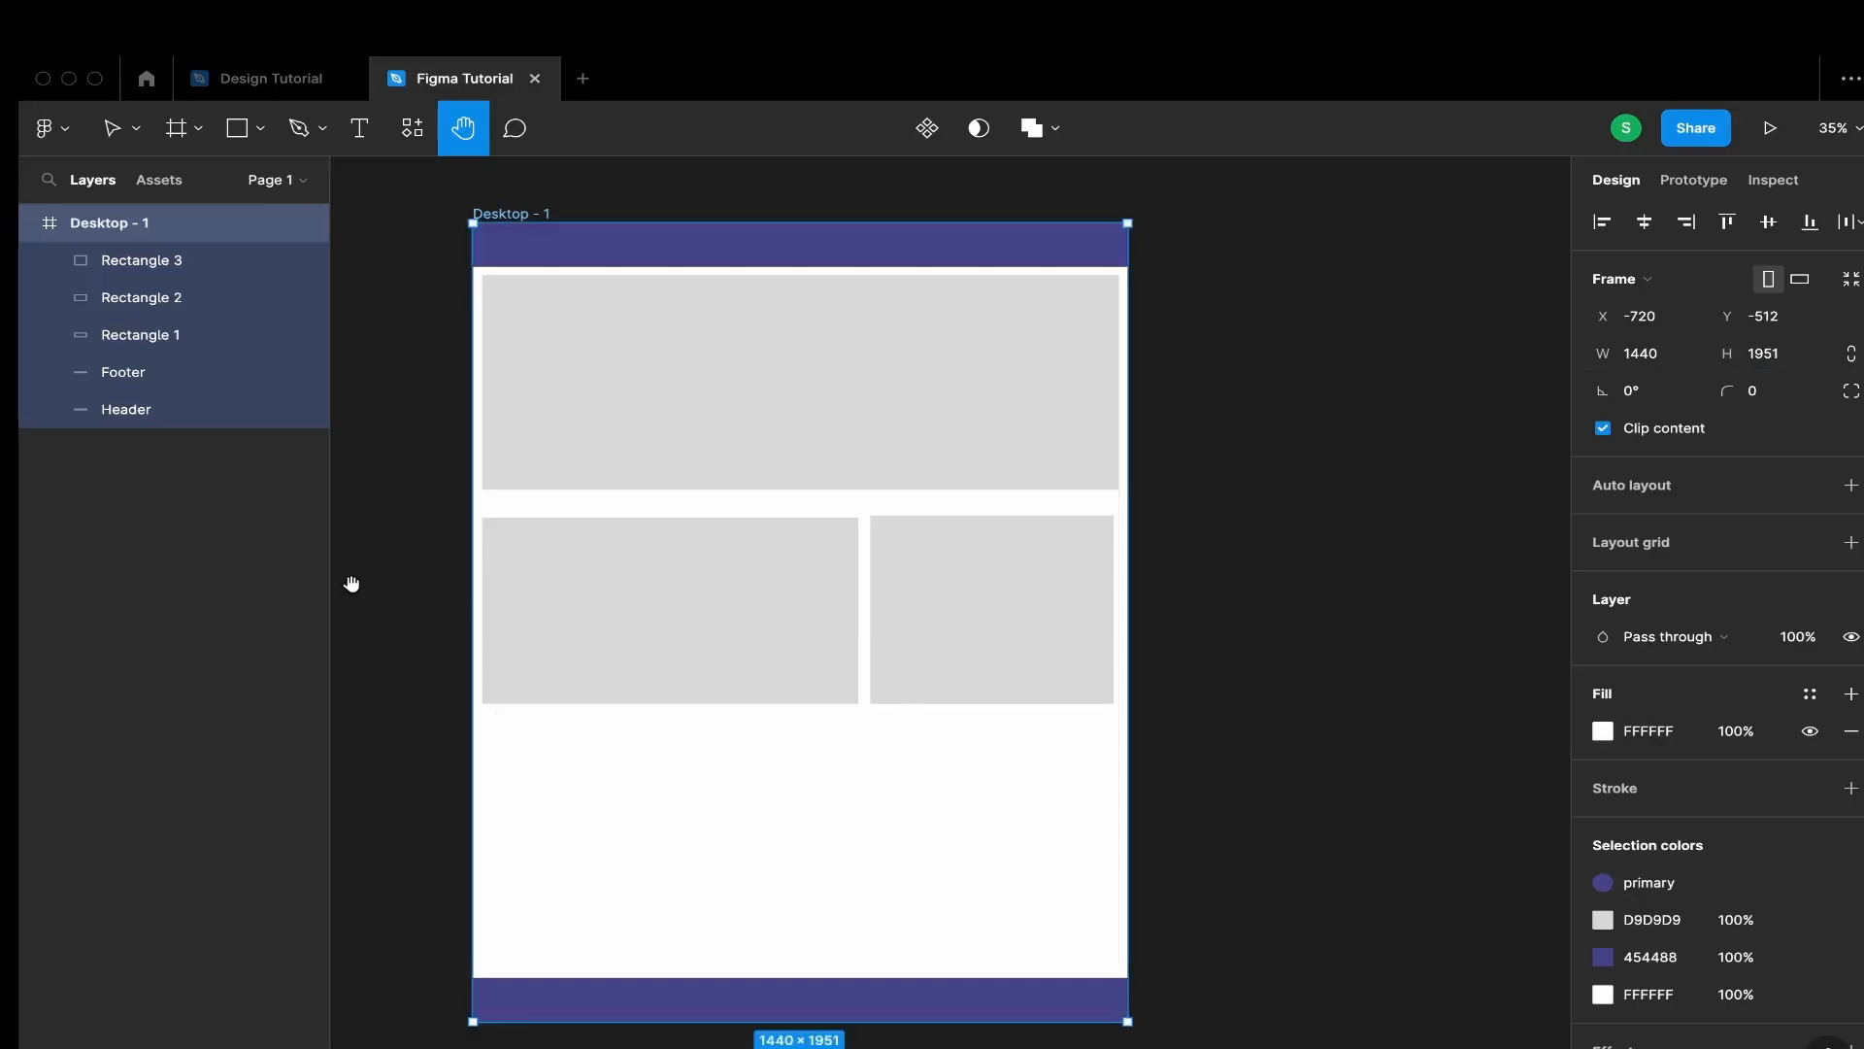
scroll(828, 670, down, 2)
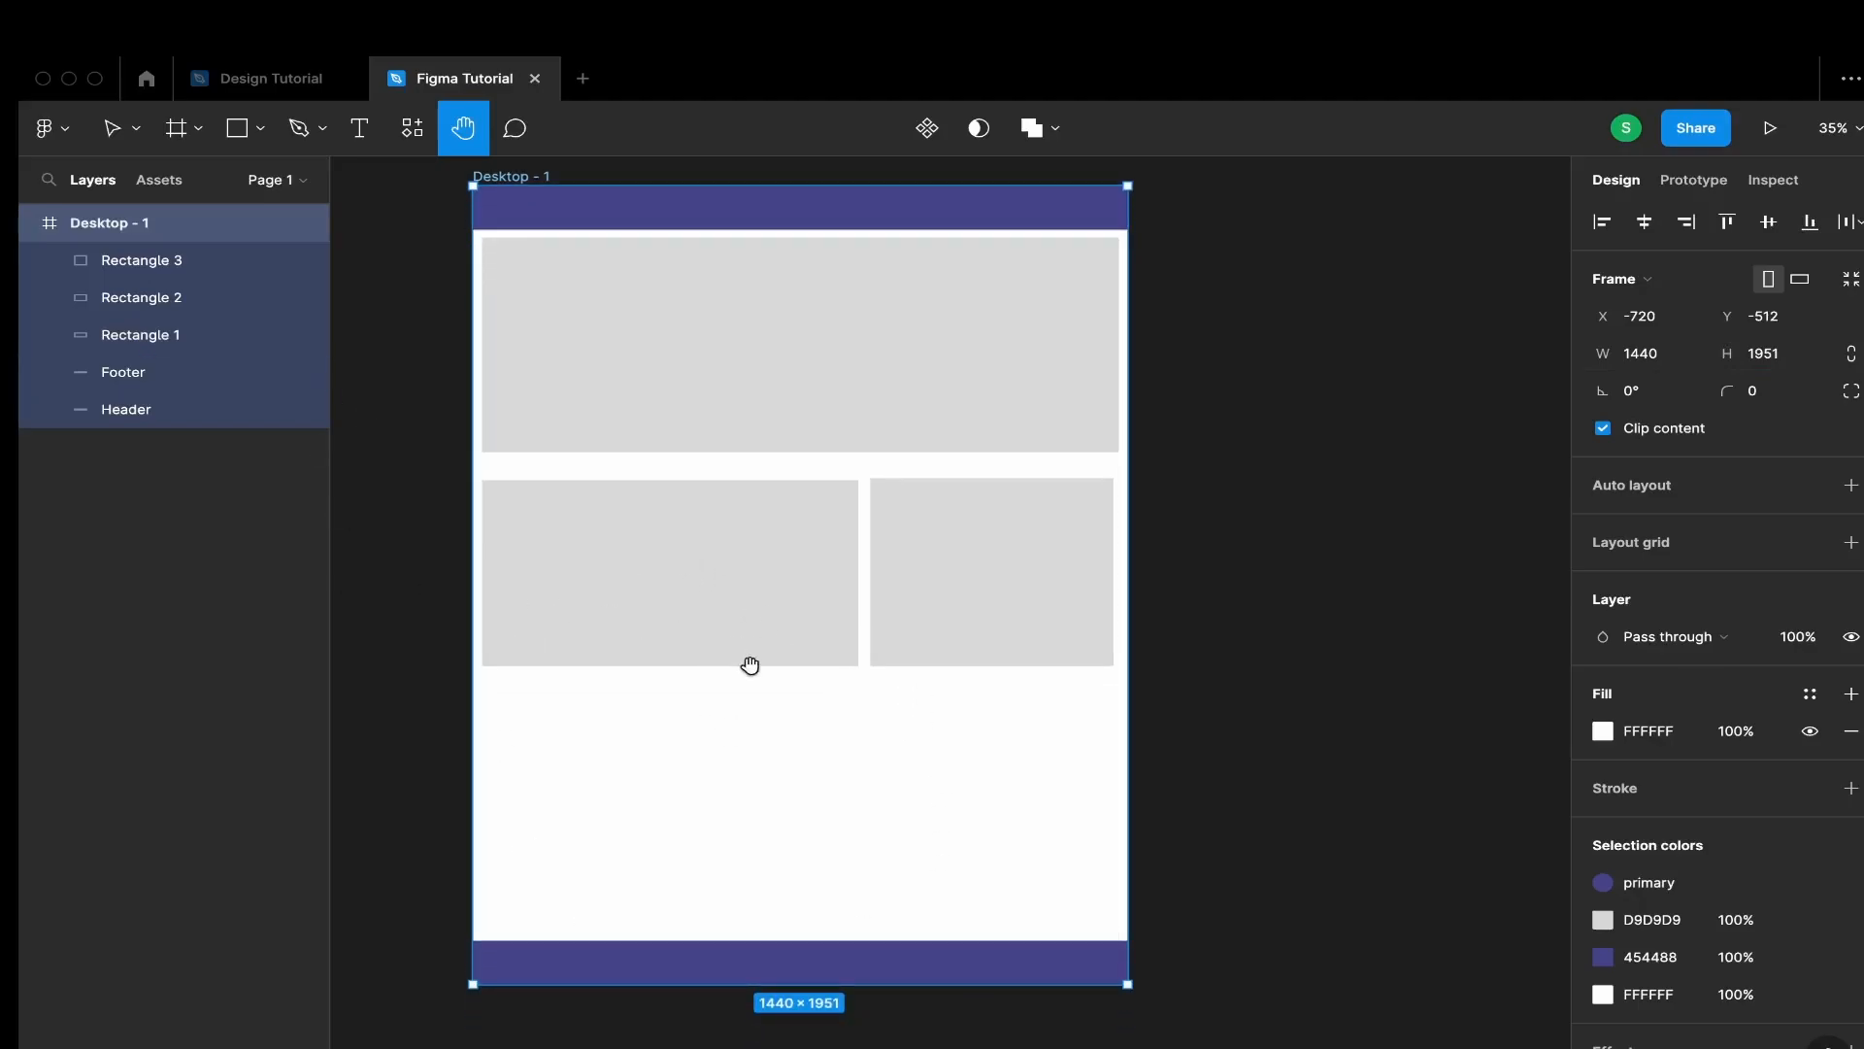
Resize the hero placeholder to about 1349 × 551 and centre it below the header at X 45, Y 135
click(112, 127)
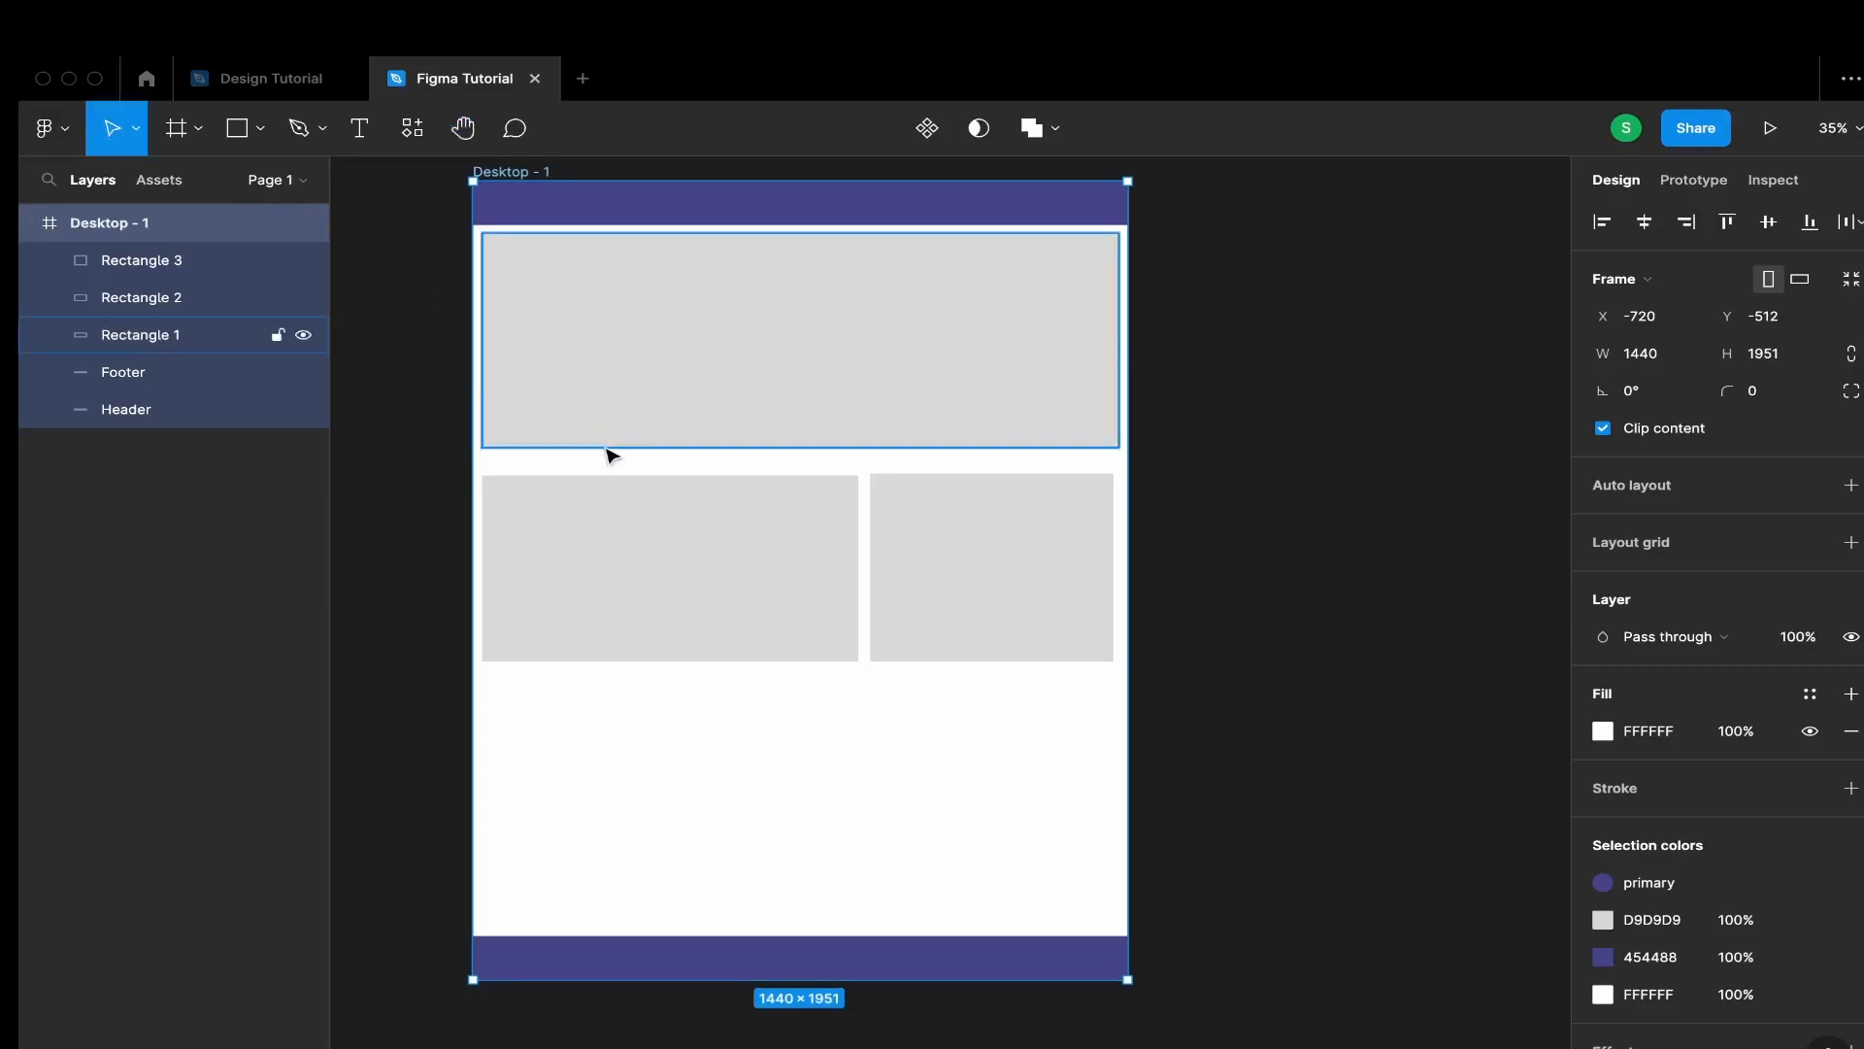
click(673, 541)
click(877, 403)
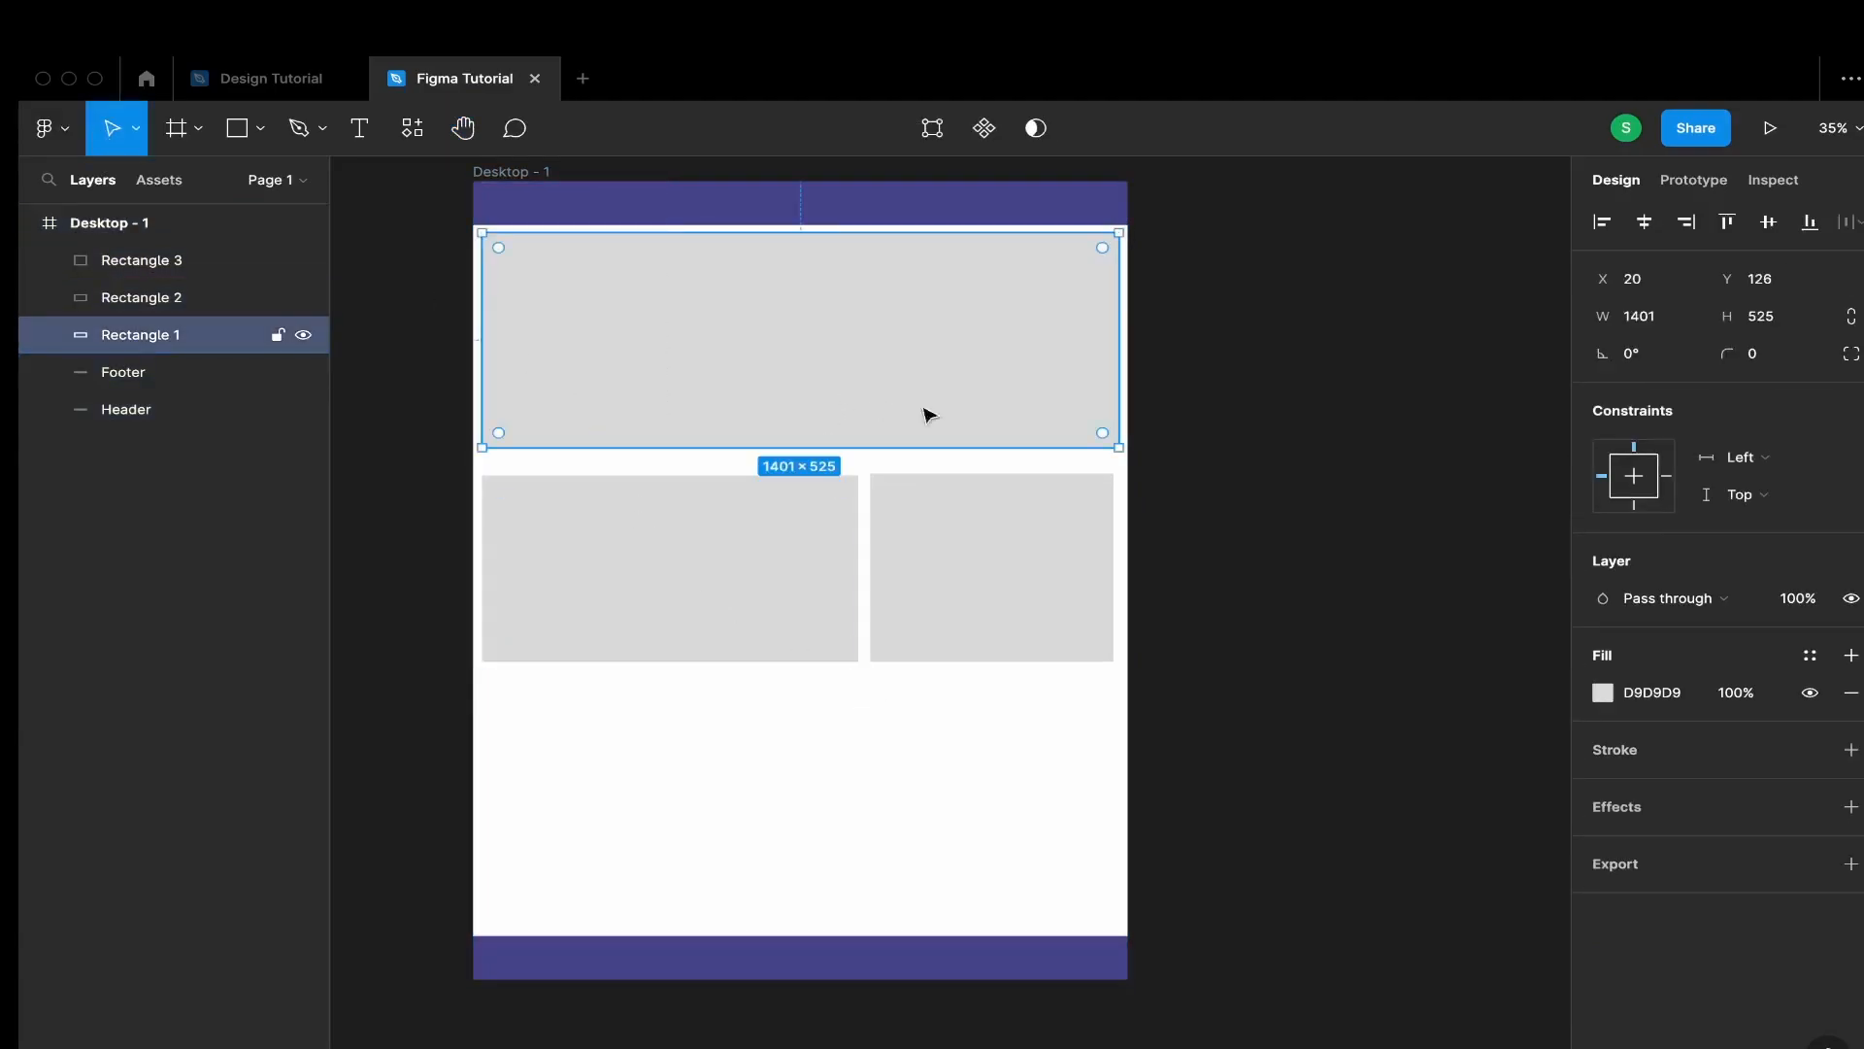
mouse_move(1121, 443)
mouse_down()
mouse_move(1078, 446)
mouse_move(1095, 457)
mouse_up()
drag(926, 405, 937, 408)
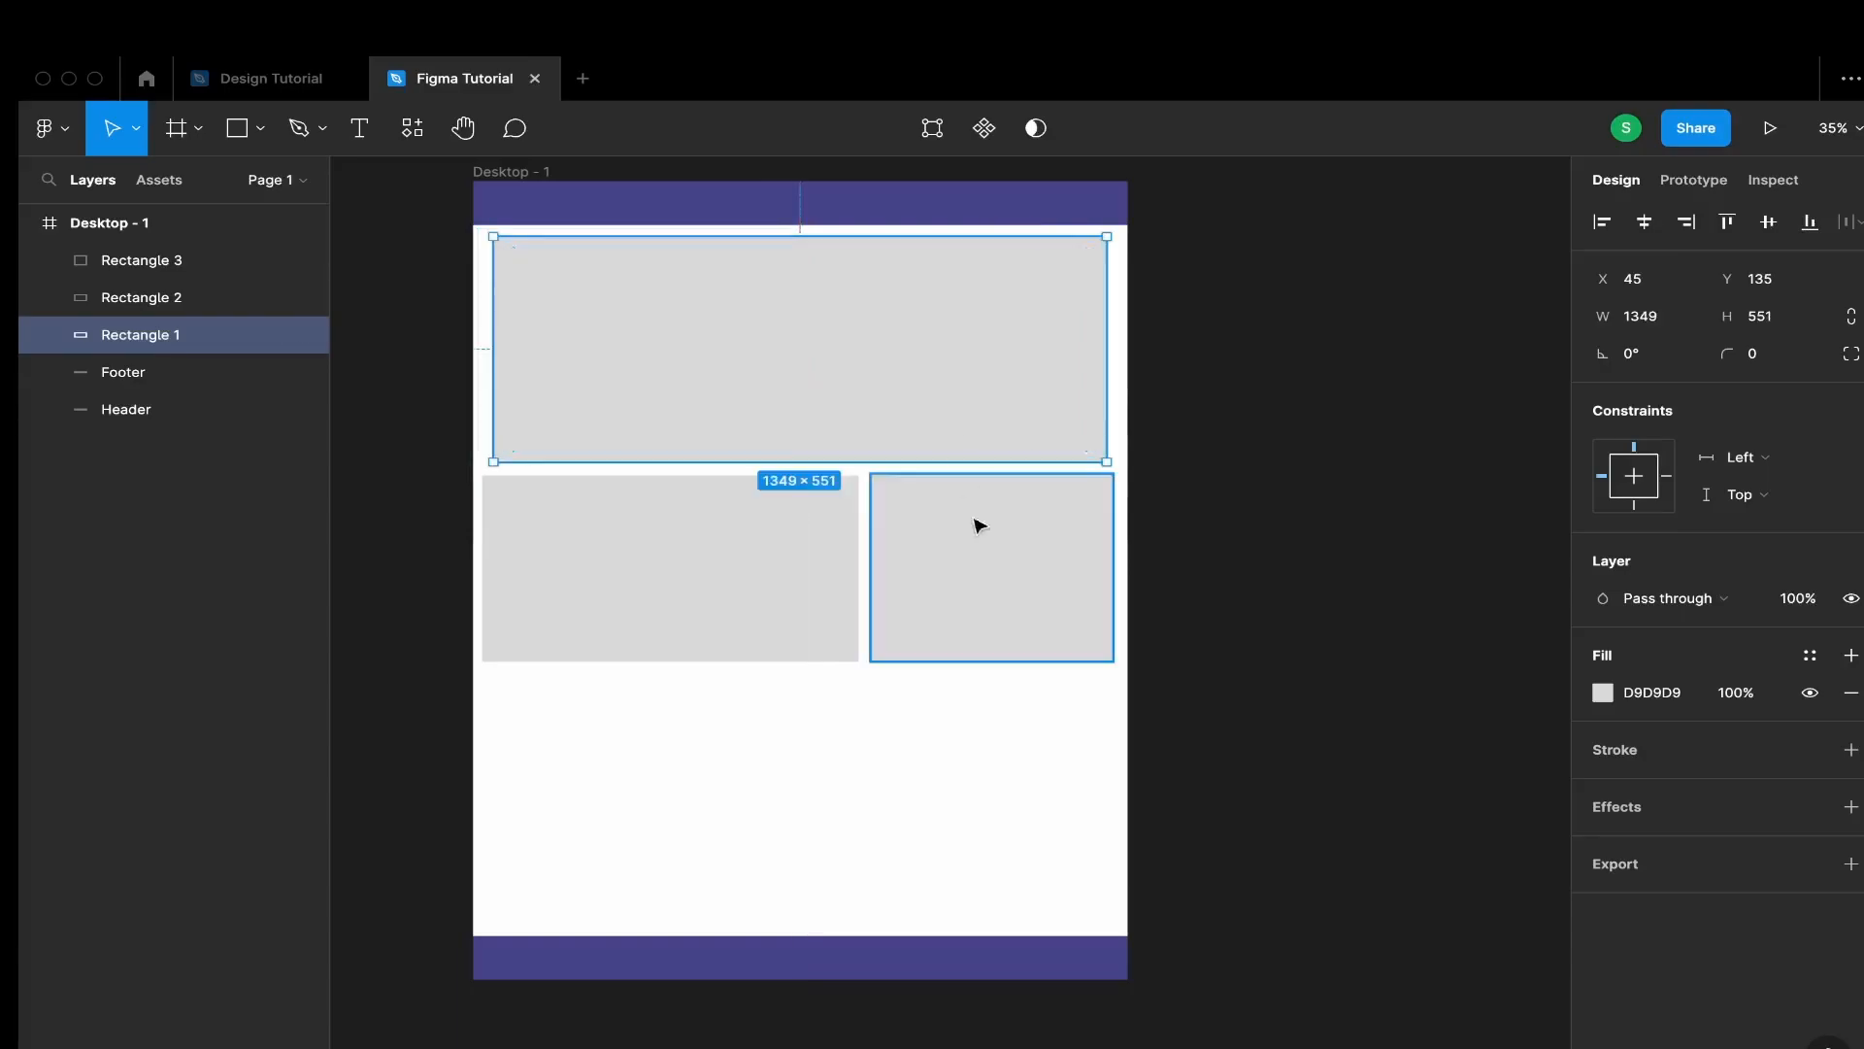
Shrink the smaller rectangle of the second row and move it lower, leaving a gap beneath the hero placeholder
click(1025, 619)
drag(1107, 661, 1086, 651)
drag(1021, 612, 1027, 640)
Resize the wide rectangle of the second row to about 772 × 413 and place it at X 71, Y 794
click(670, 603)
drag(670, 603, 682, 623)
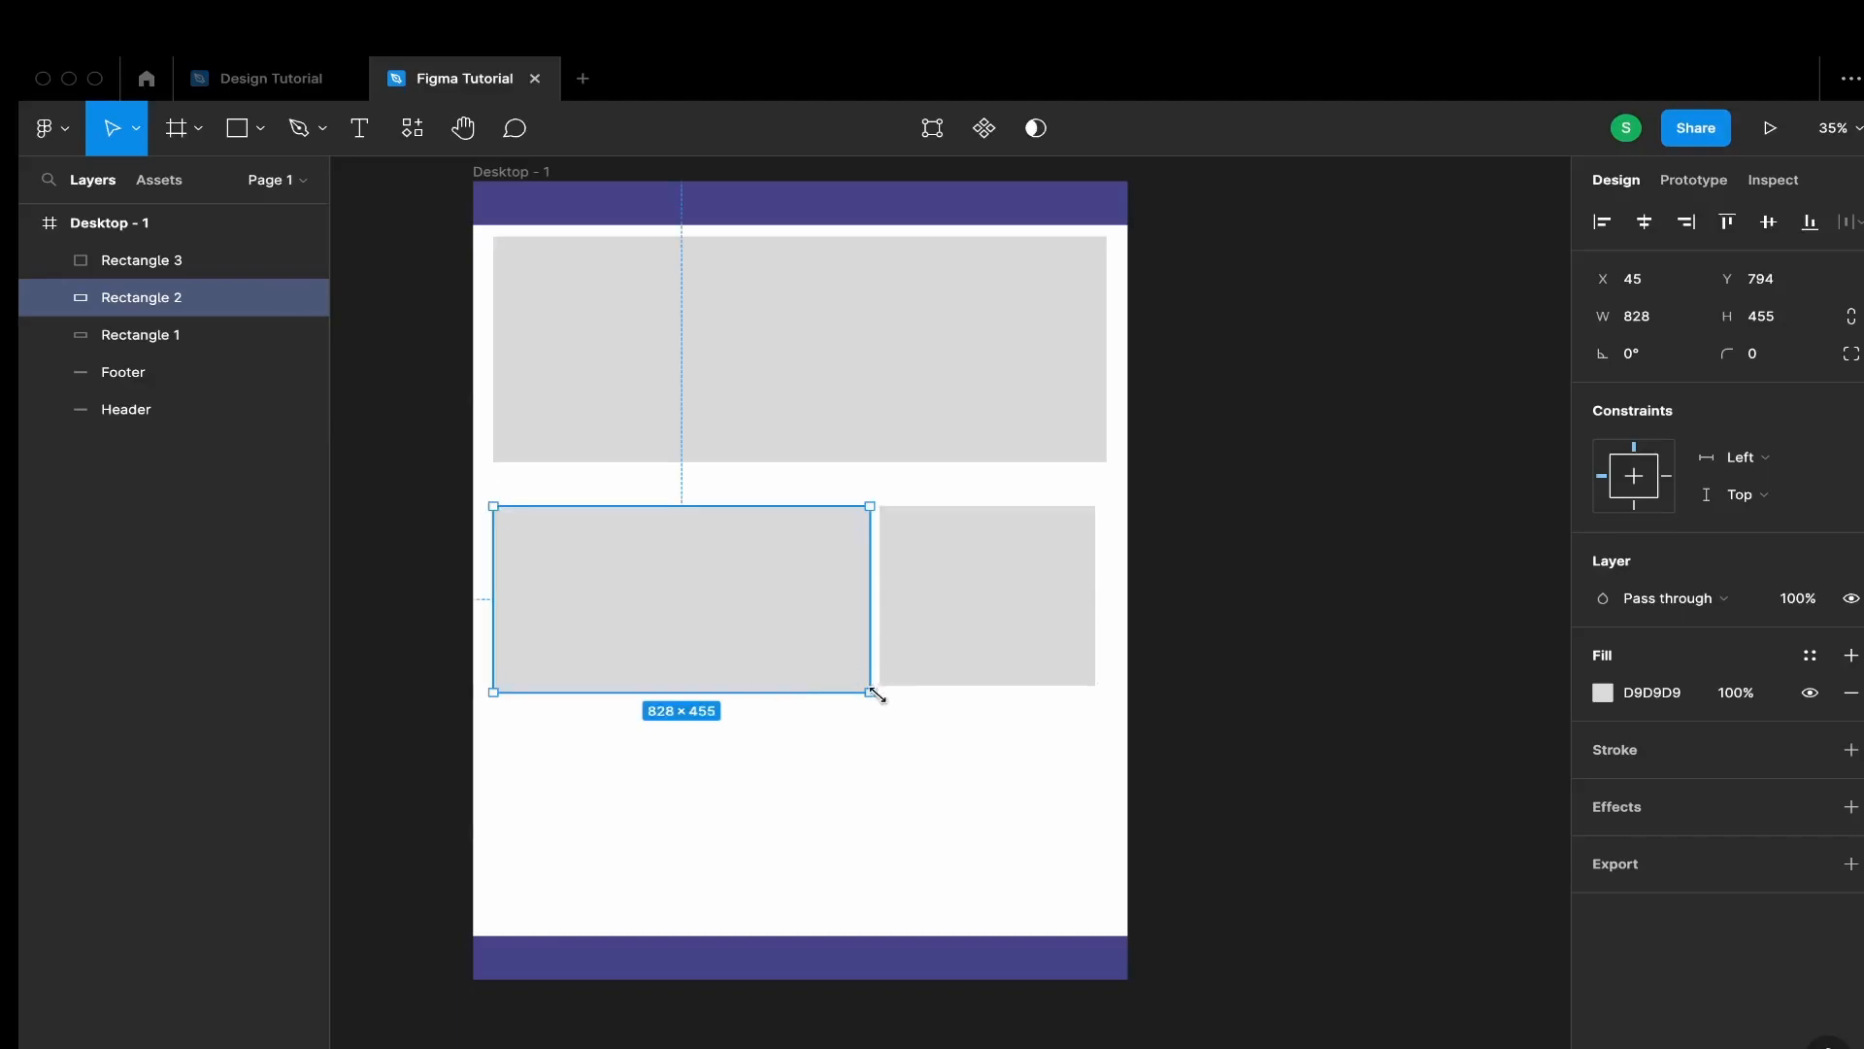
drag(877, 695, 843, 677)
drag(790, 621, 803, 625)
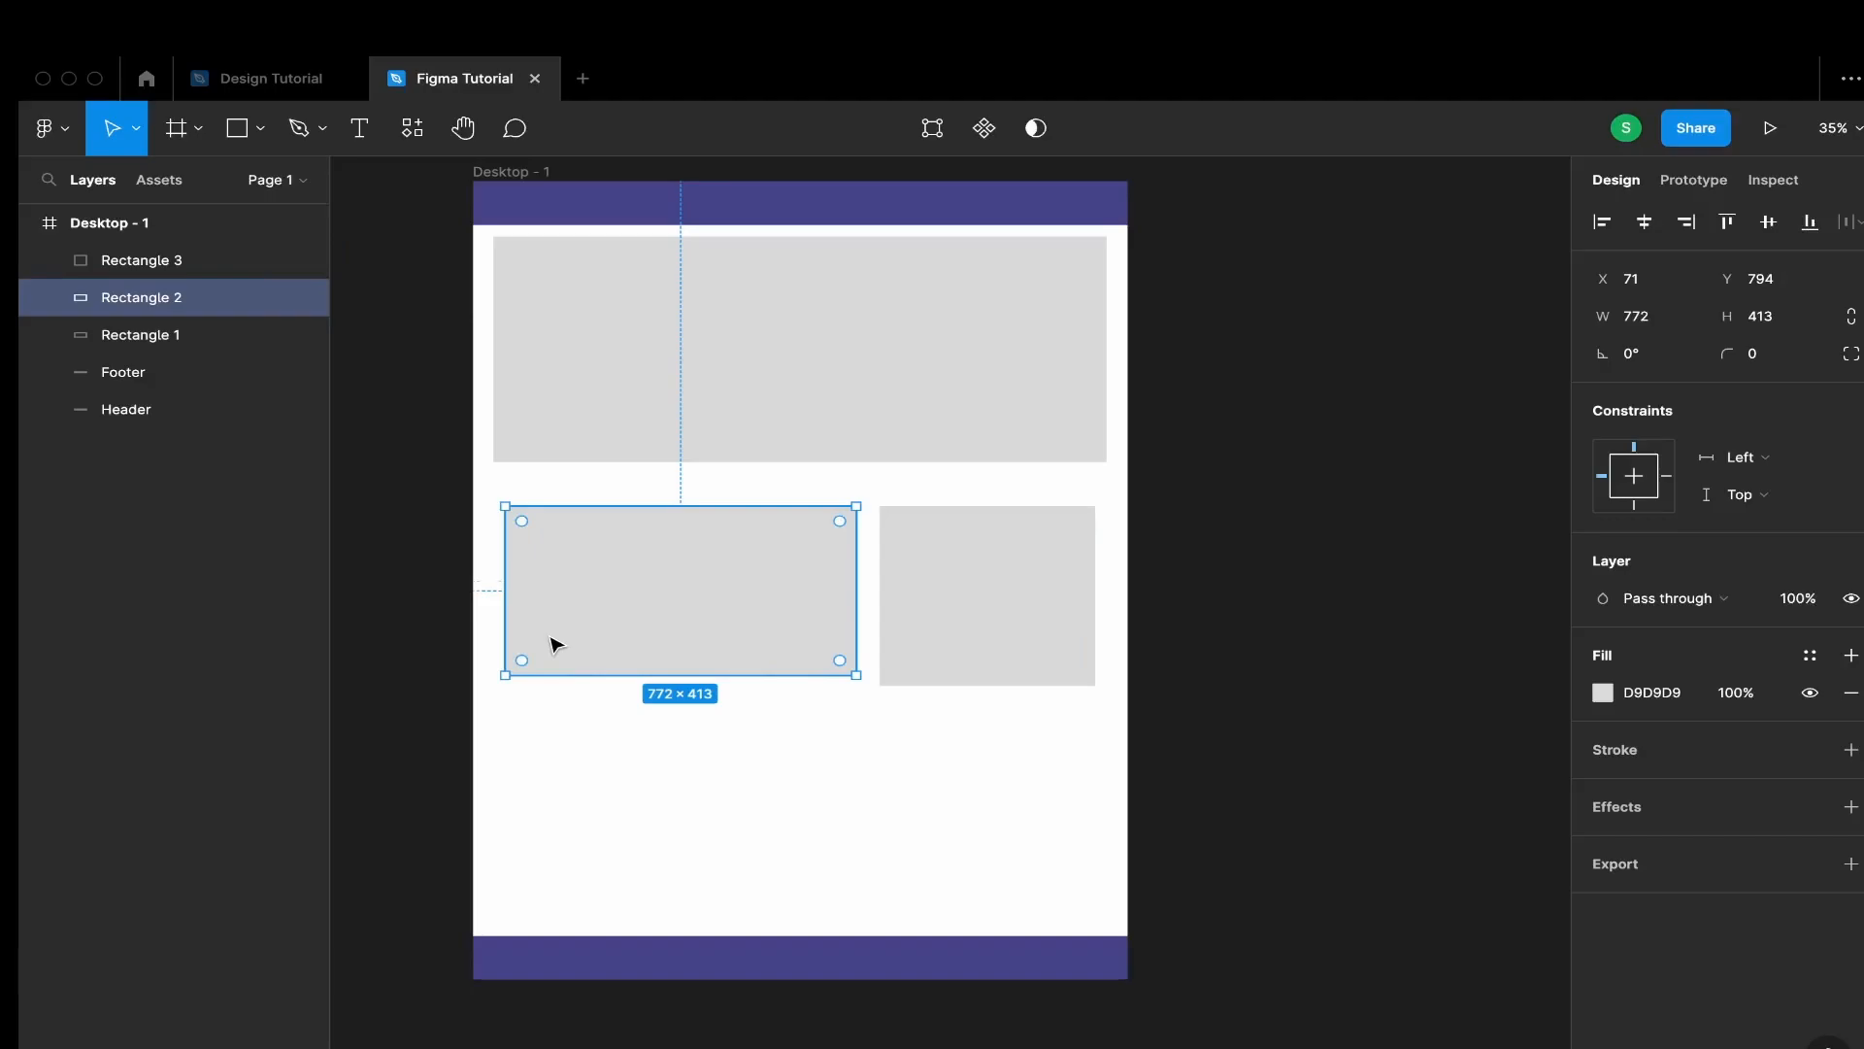
Resize the smaller second-row rectangle to 447 × 413, matching the height of the wide one beside it
scroll(554, 644, down, 2)
click(995, 497)
drag(1092, 573, 1083, 567)
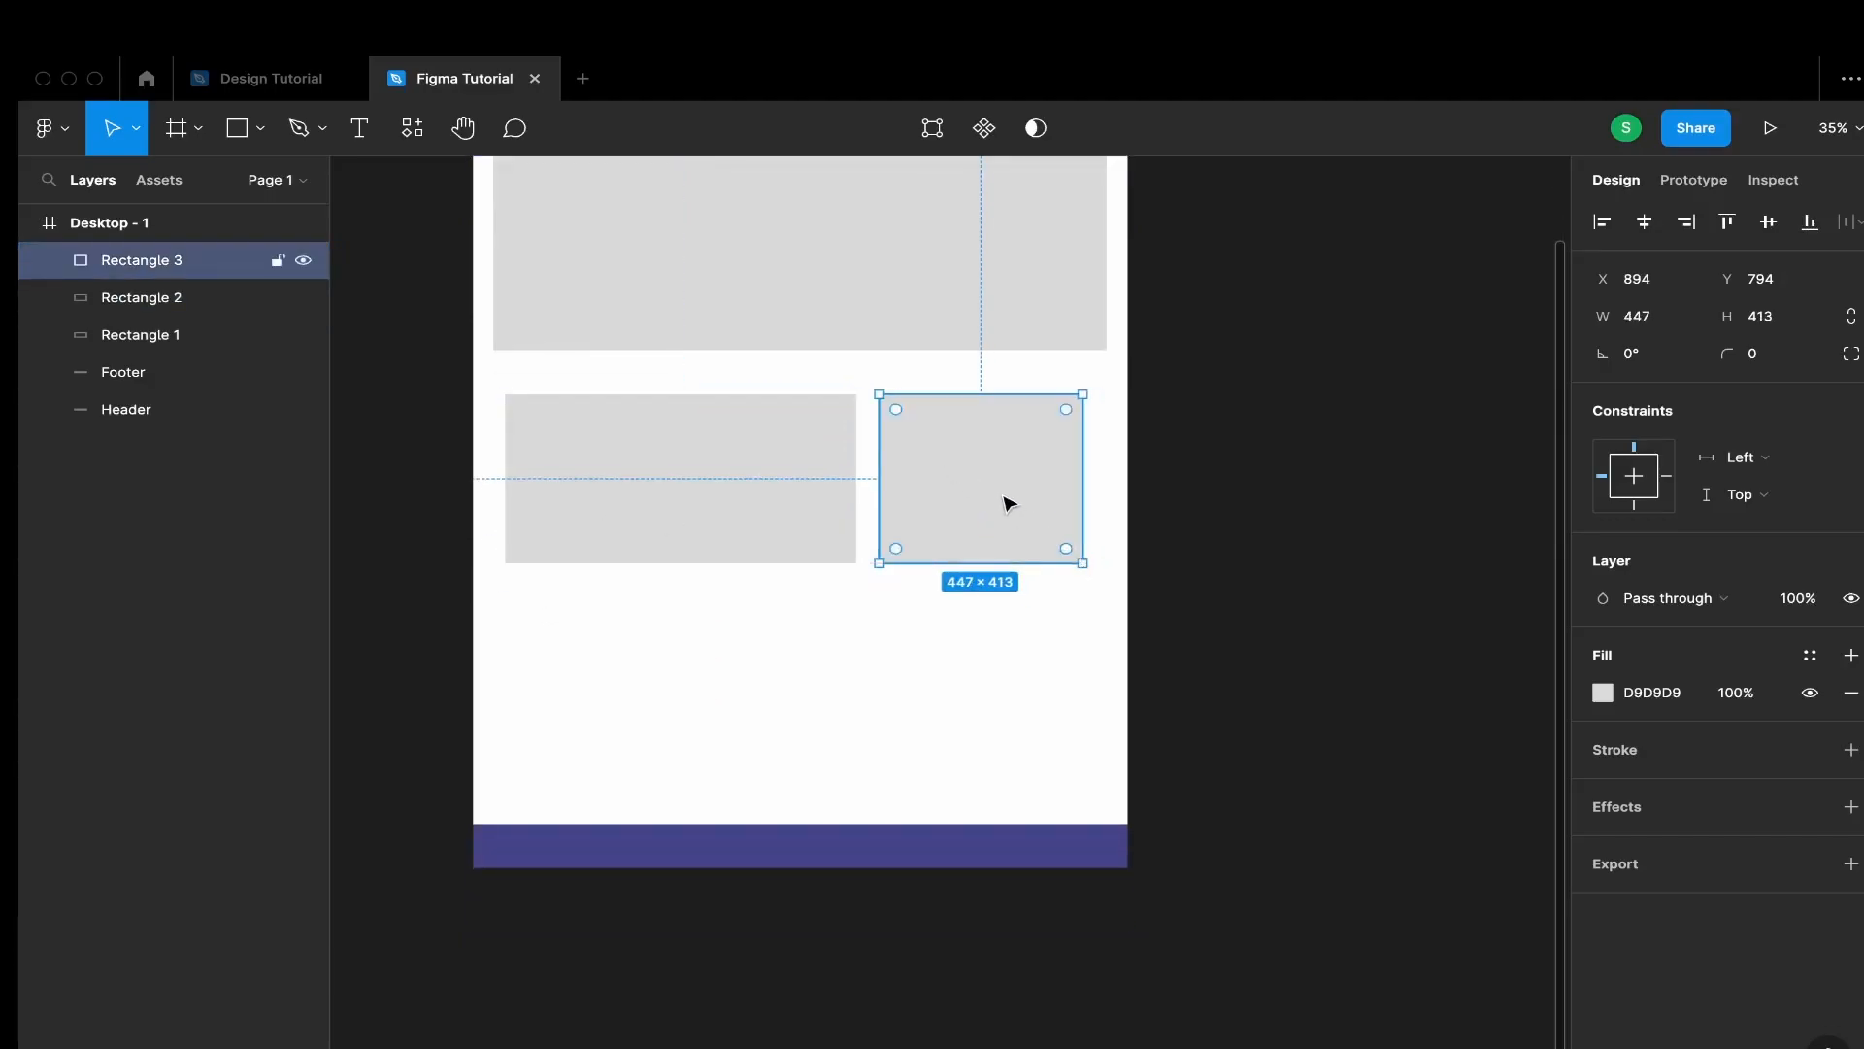
Duplicate the 447 × 413 rectangle into a row of three beneath the second row and shrink the left and middle copies
drag(1010, 489, 1050, 704)
drag(818, 713, 790, 712)
click(687, 737)
drag(707, 785, 670, 759)
click(811, 738)
drag(836, 742, 820, 741)
drag(914, 784, 839, 721)
Replace the row's 447 × 413 right-hand copy with a duplicate of the middle rectangle at X 988, Y 1341
click(1046, 708)
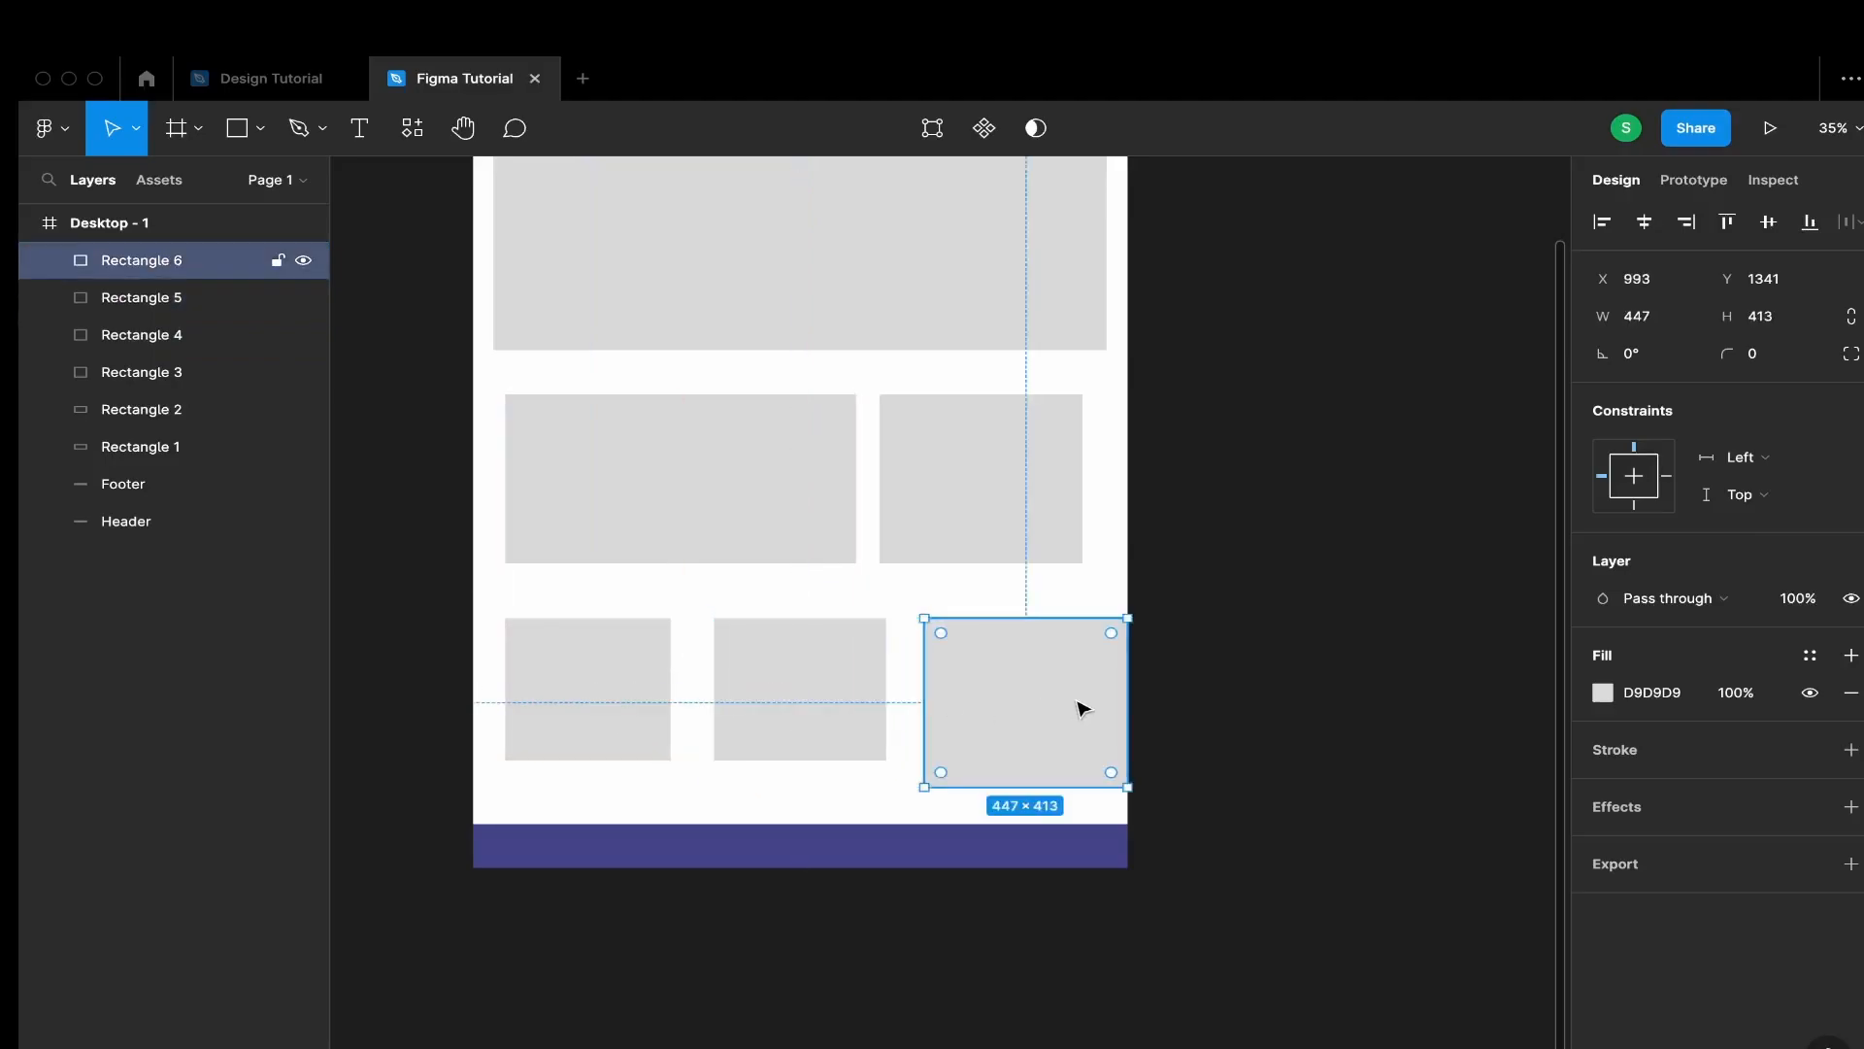
key(Delete)
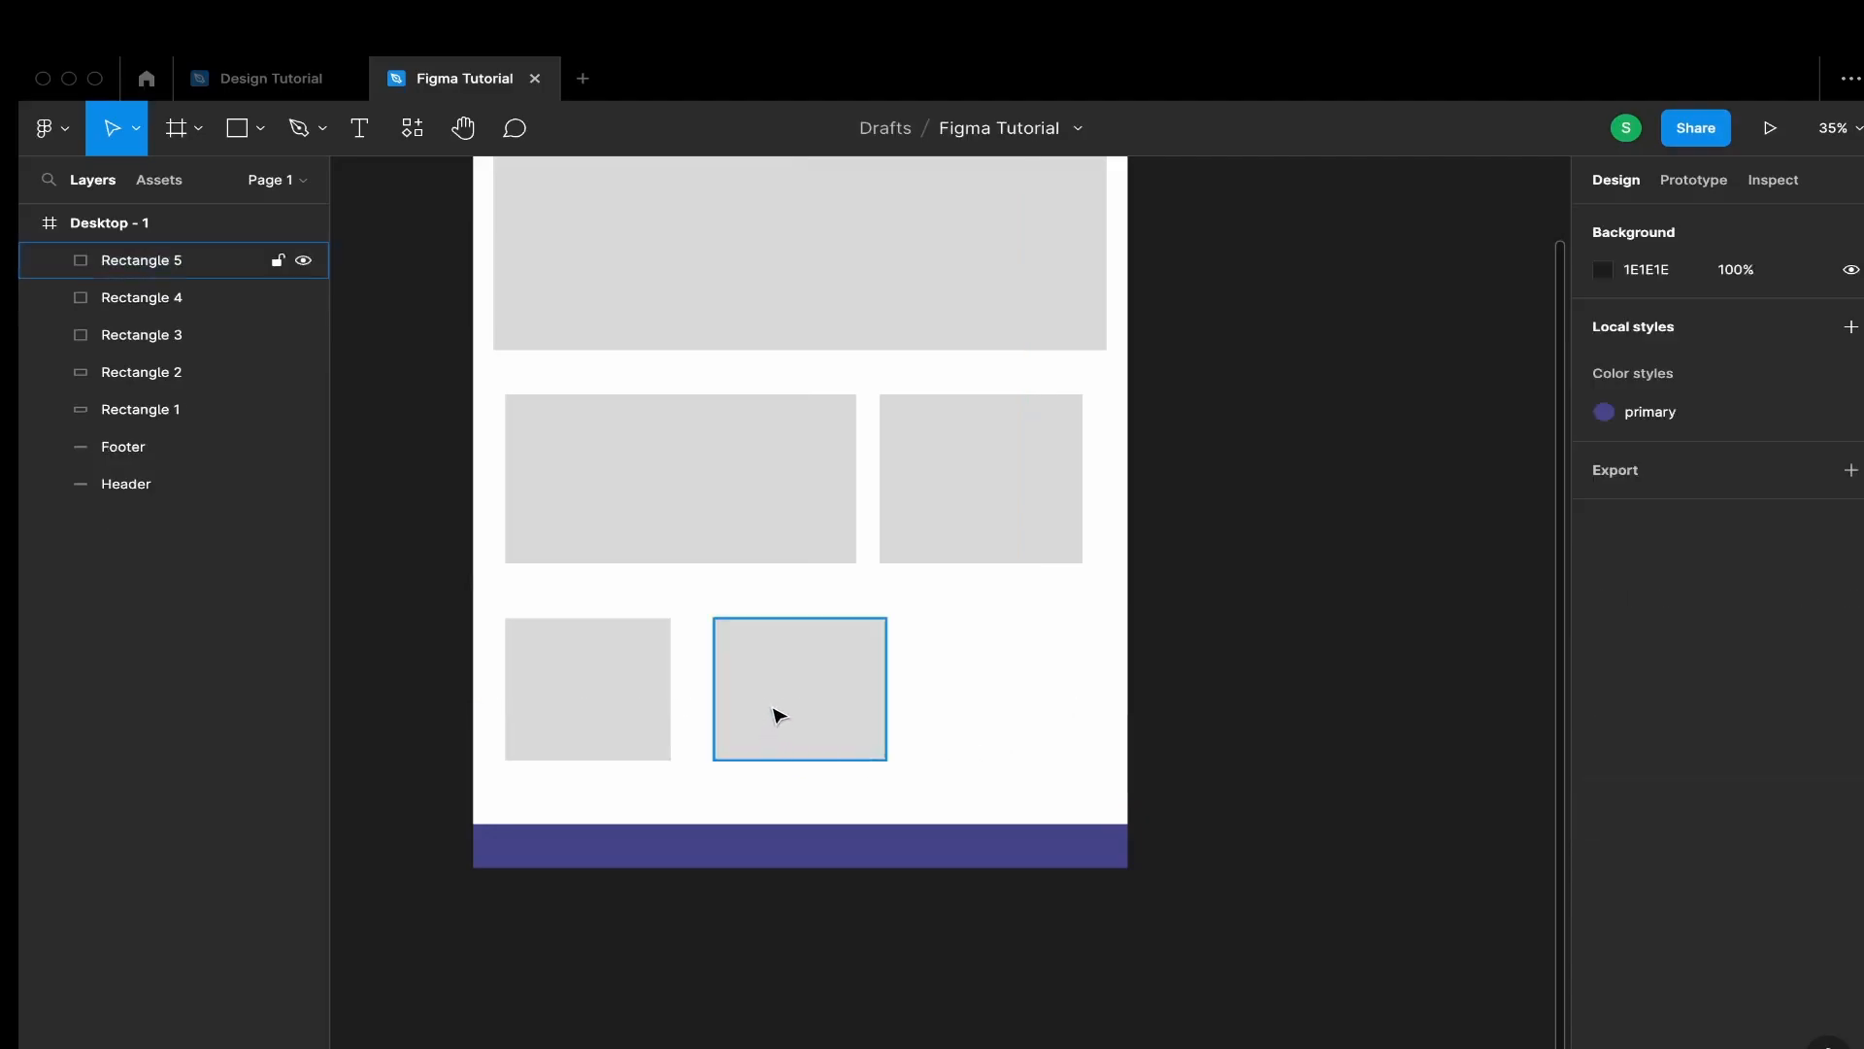
drag(783, 715, 991, 703)
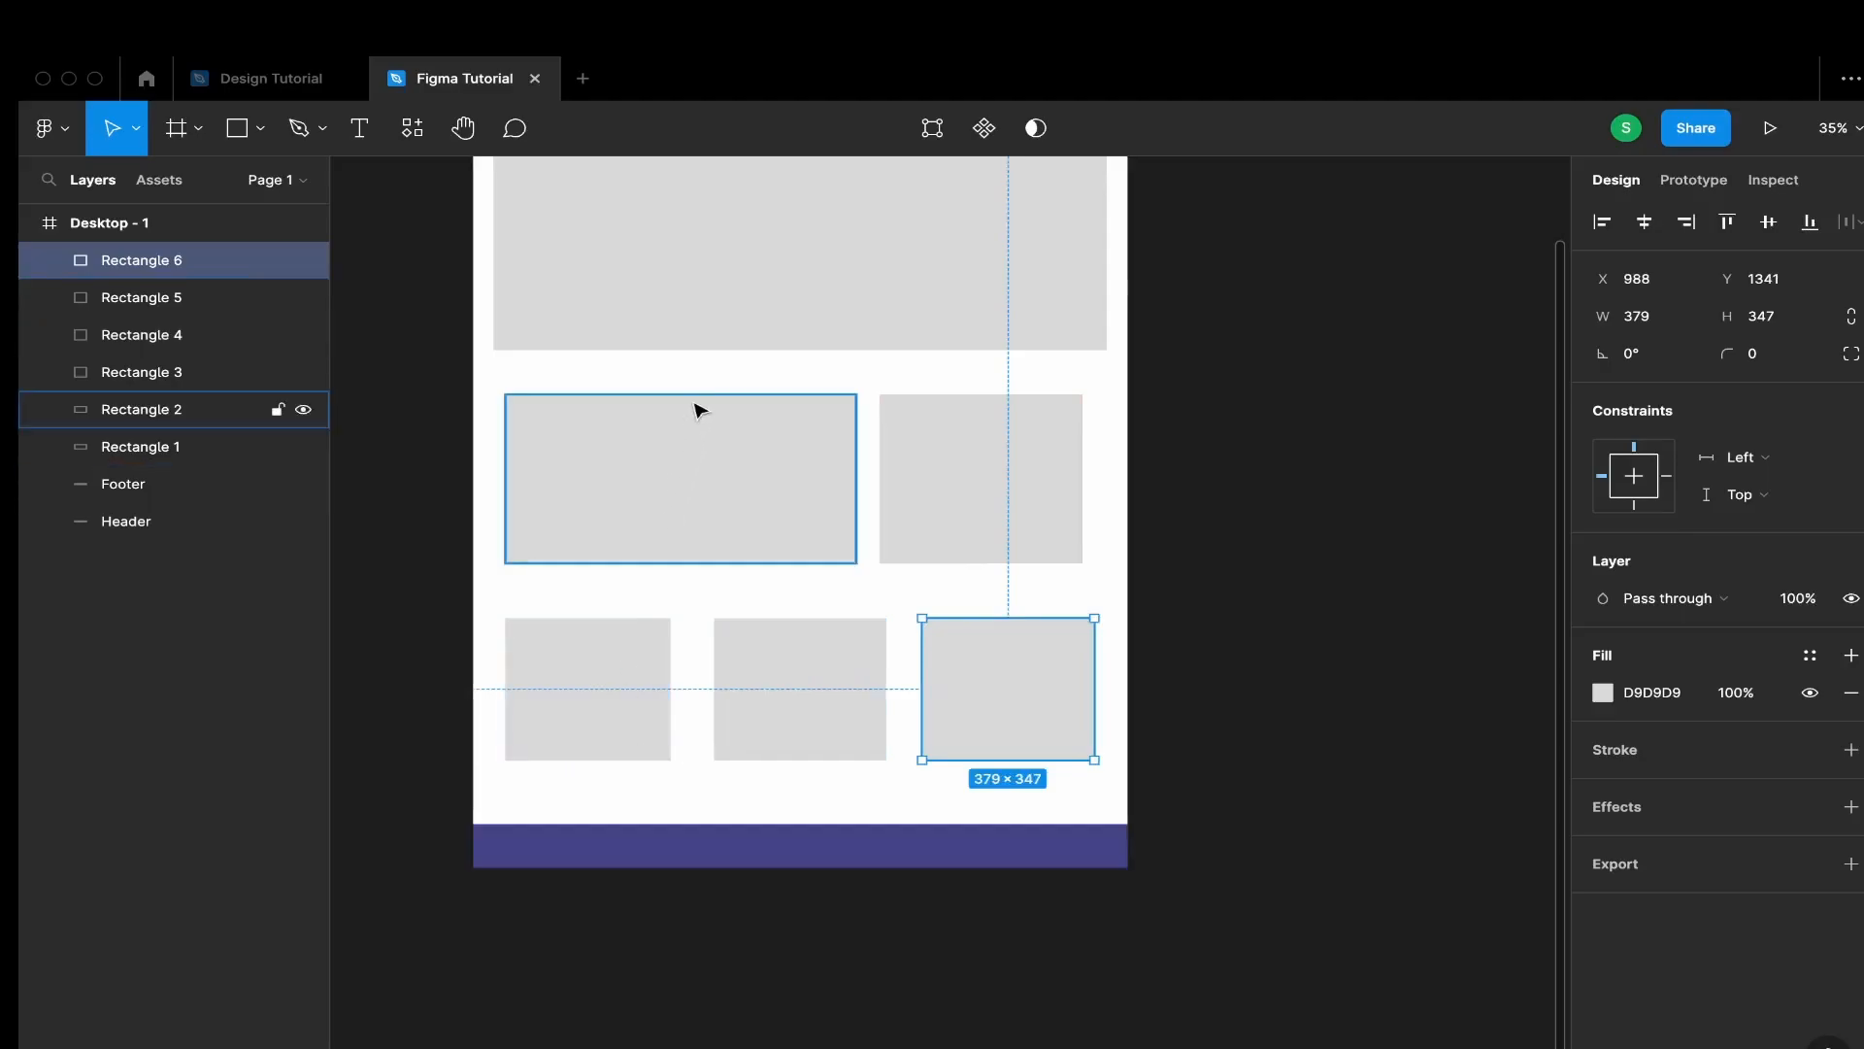
Lengthen the Desktop - 1 frame to a height of 2501
scroll(708, 393, down, 2)
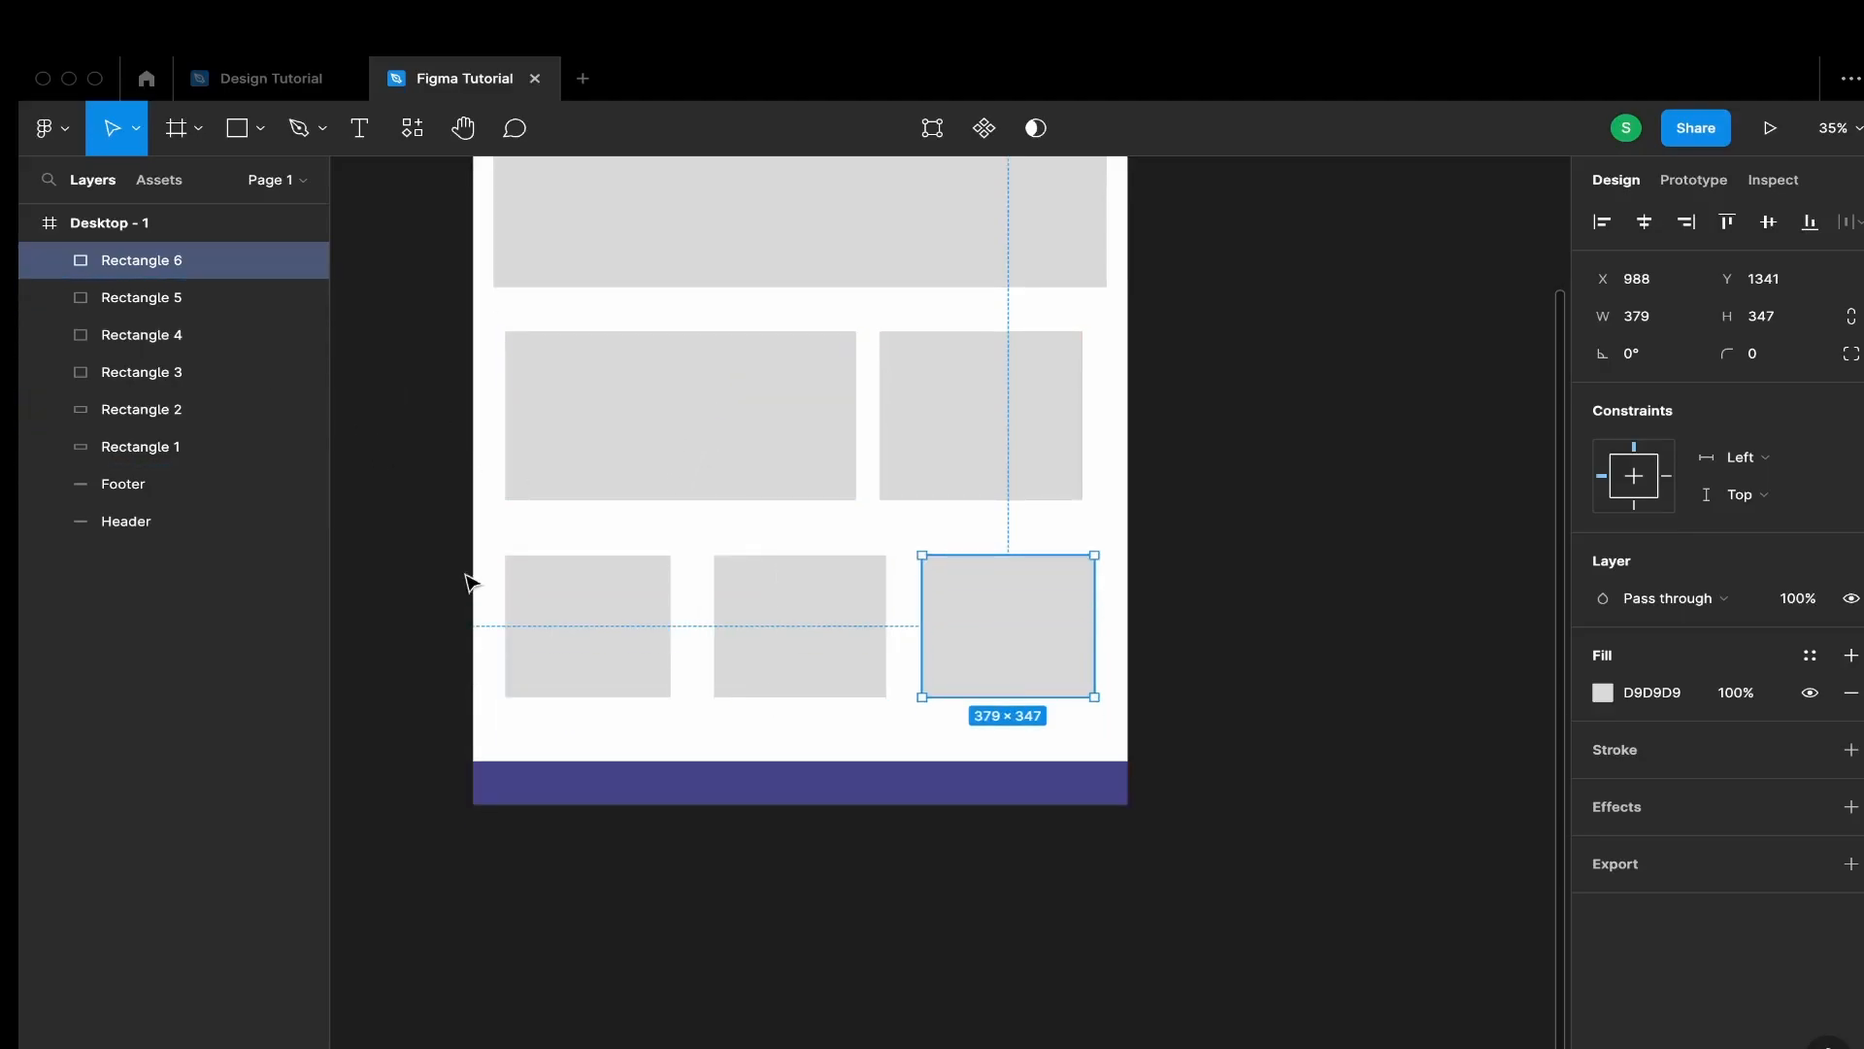
drag(1739, 316, 483, 327)
key(ctrl+z)
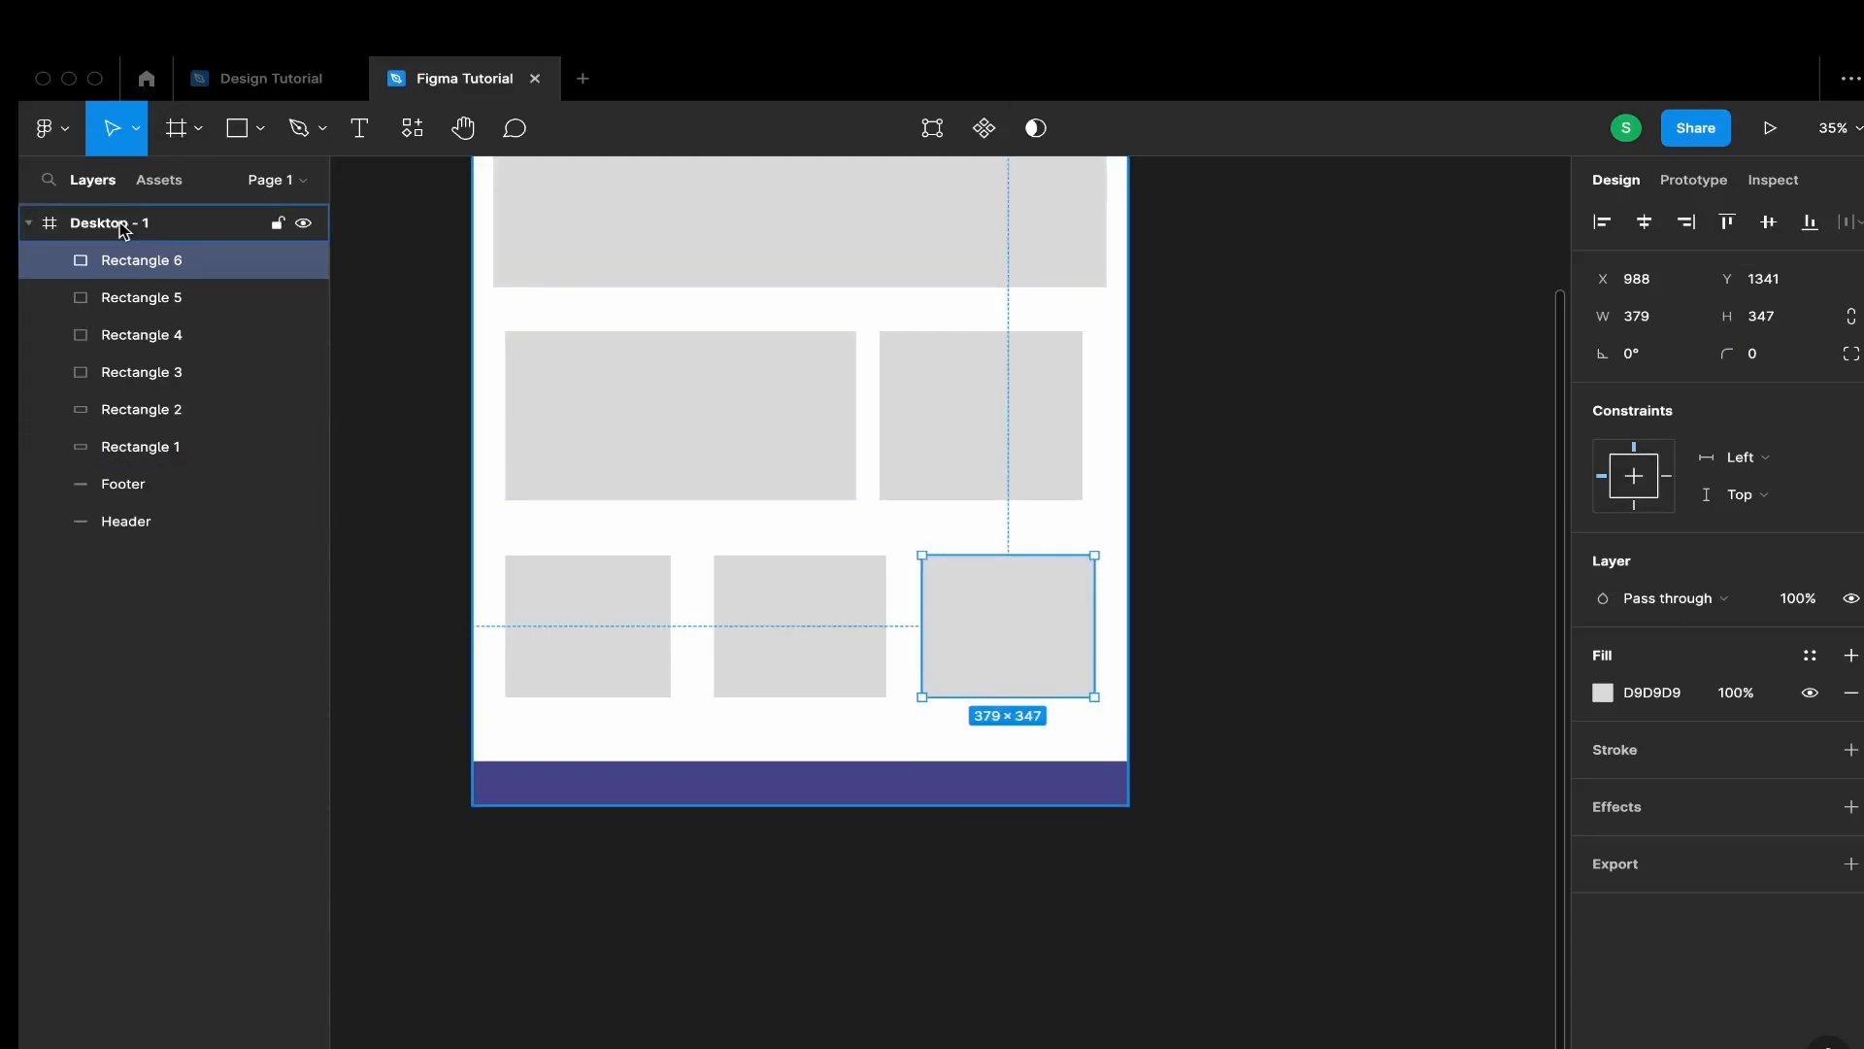
key(Escape)
drag(1721, 351, 1283, 352)
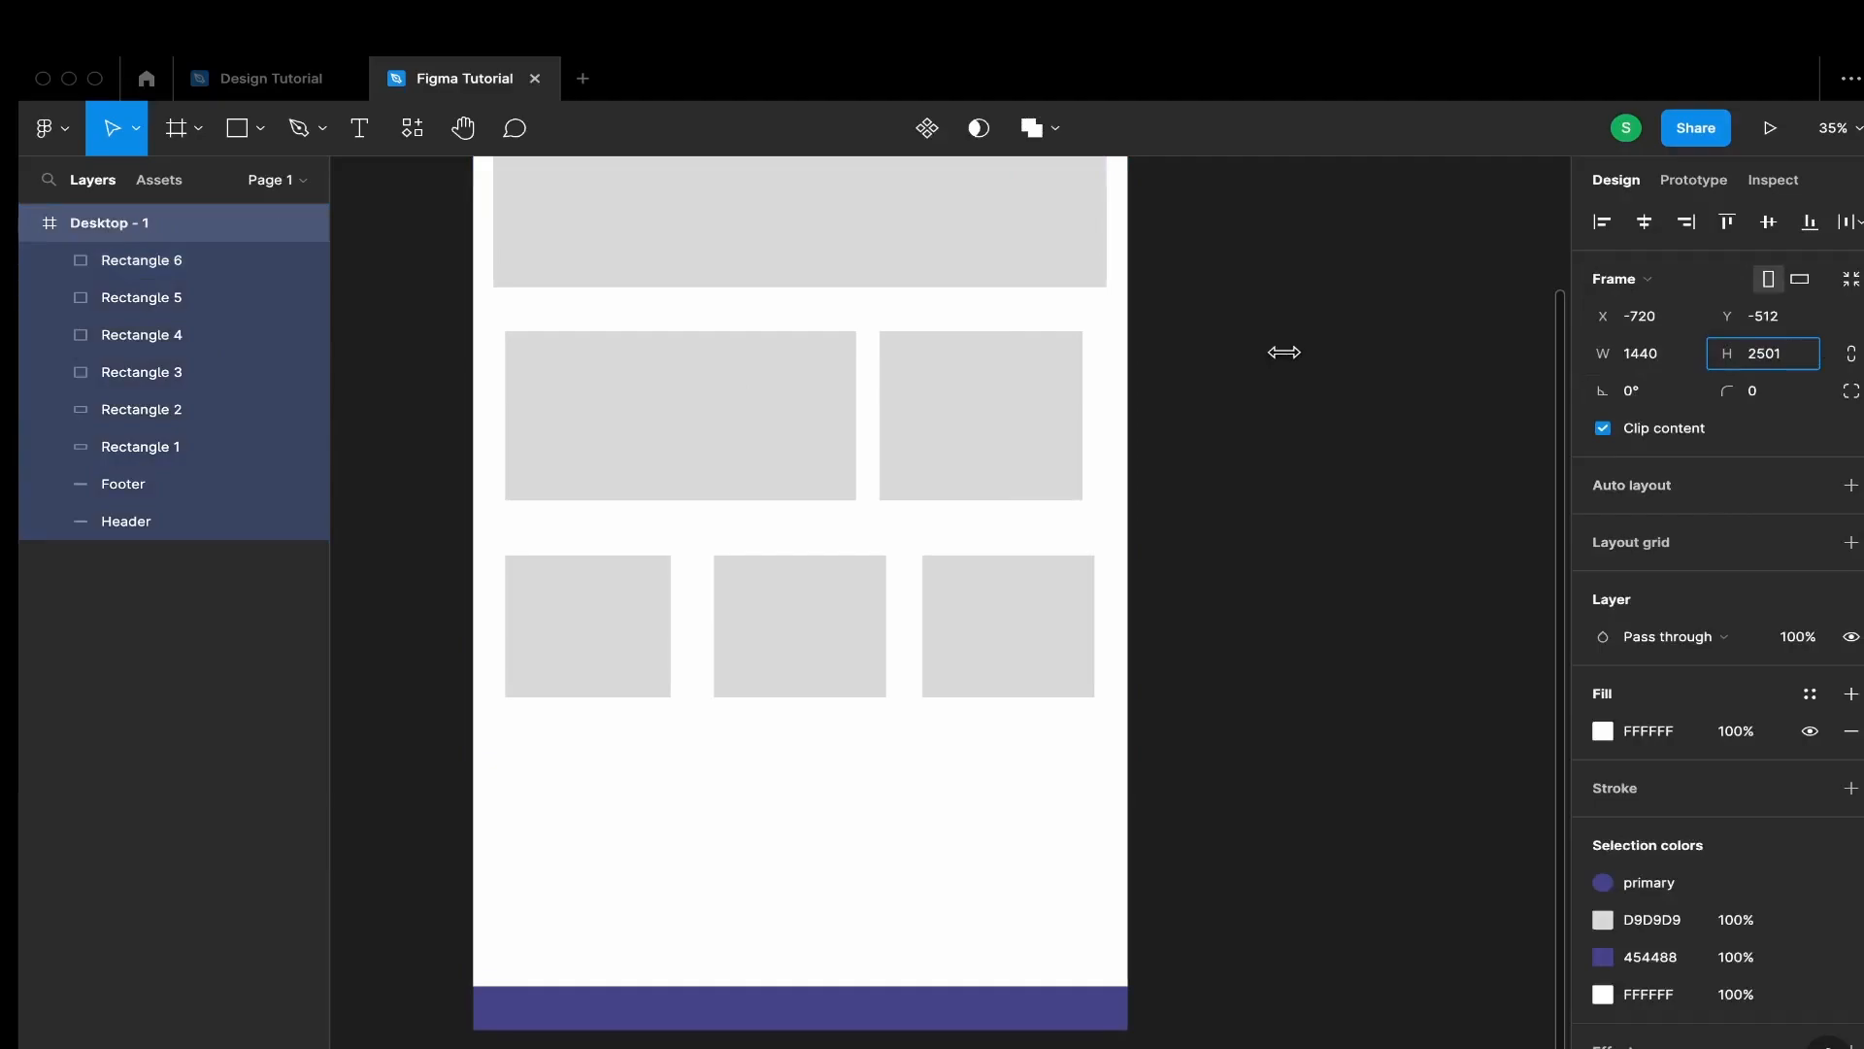
Draw a rectangle of about 1133 × 535 between the three-rectangle row and the footer, at X 162, Y 1802
click(235, 130)
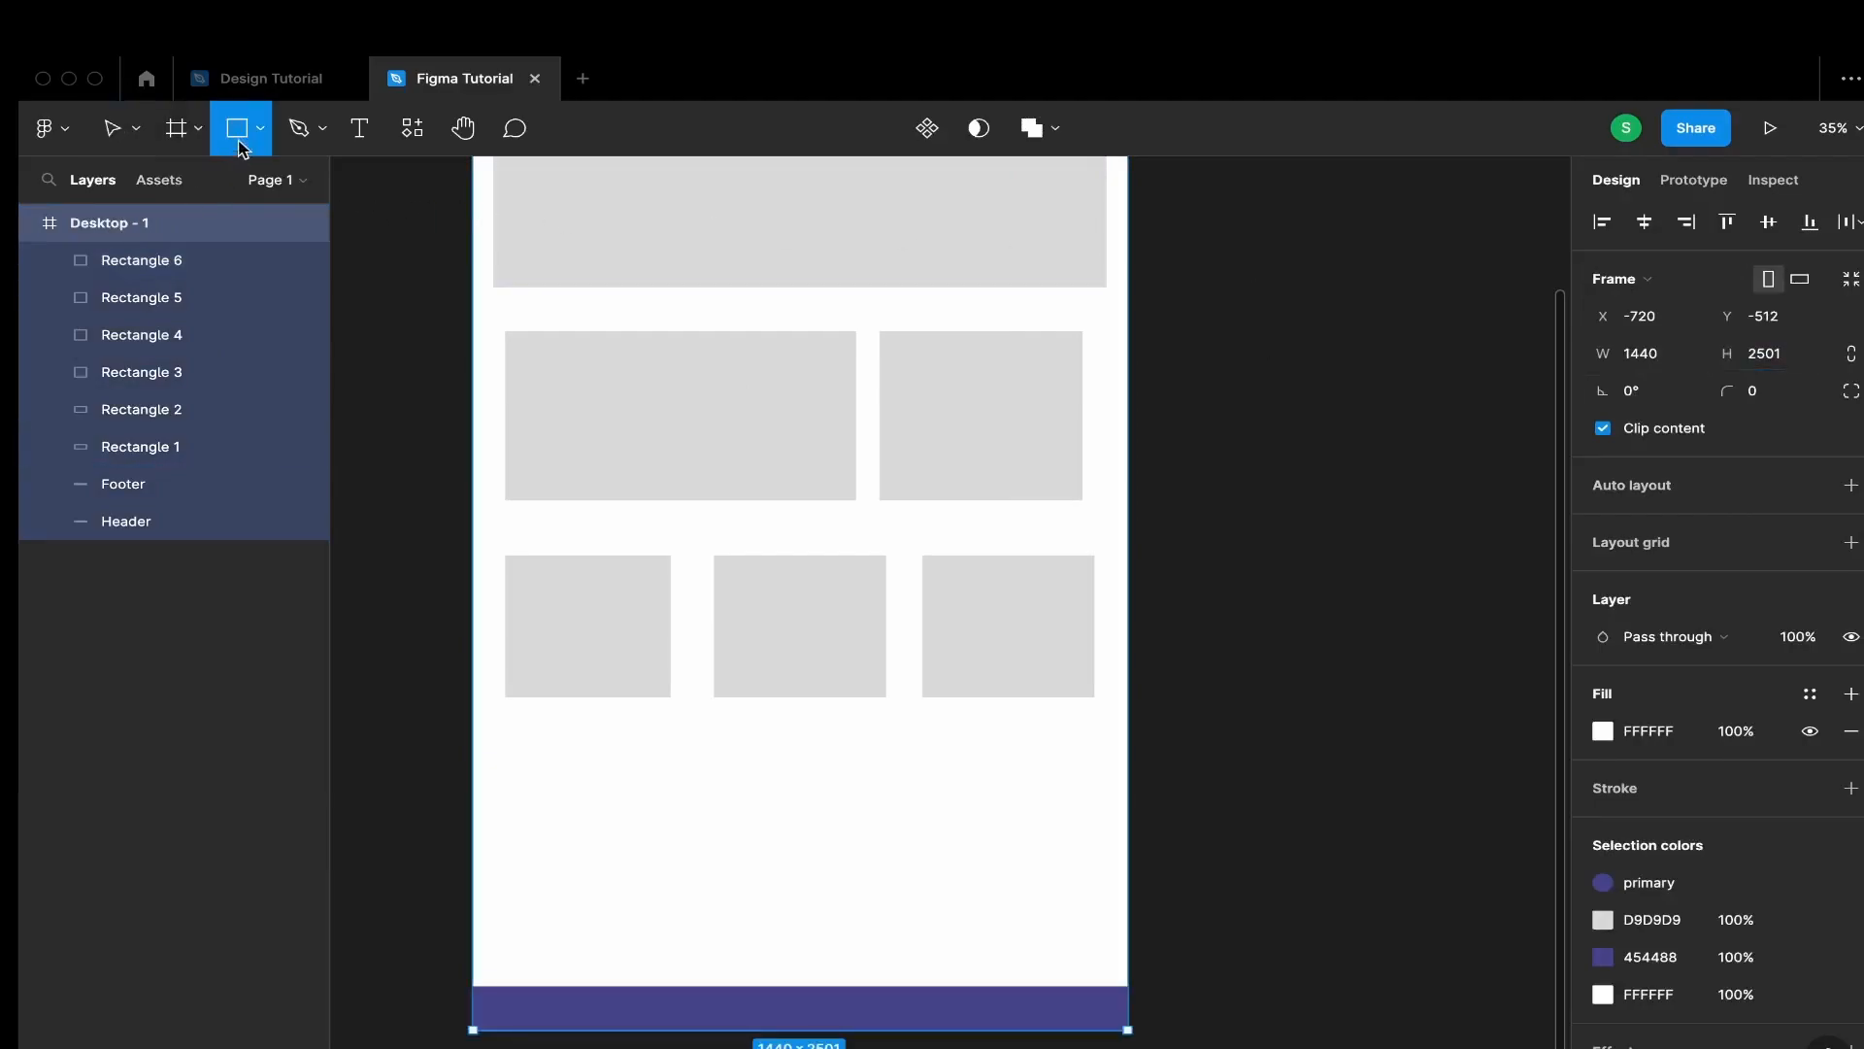
click(258, 132)
click(255, 185)
drag(509, 743, 1063, 974)
drag(506, 969, 546, 962)
Review the arrangement of all placeholder rectangles from the header down to the footer
scroll(735, 634, up, 5)
scroll(733, 633, down, 6)
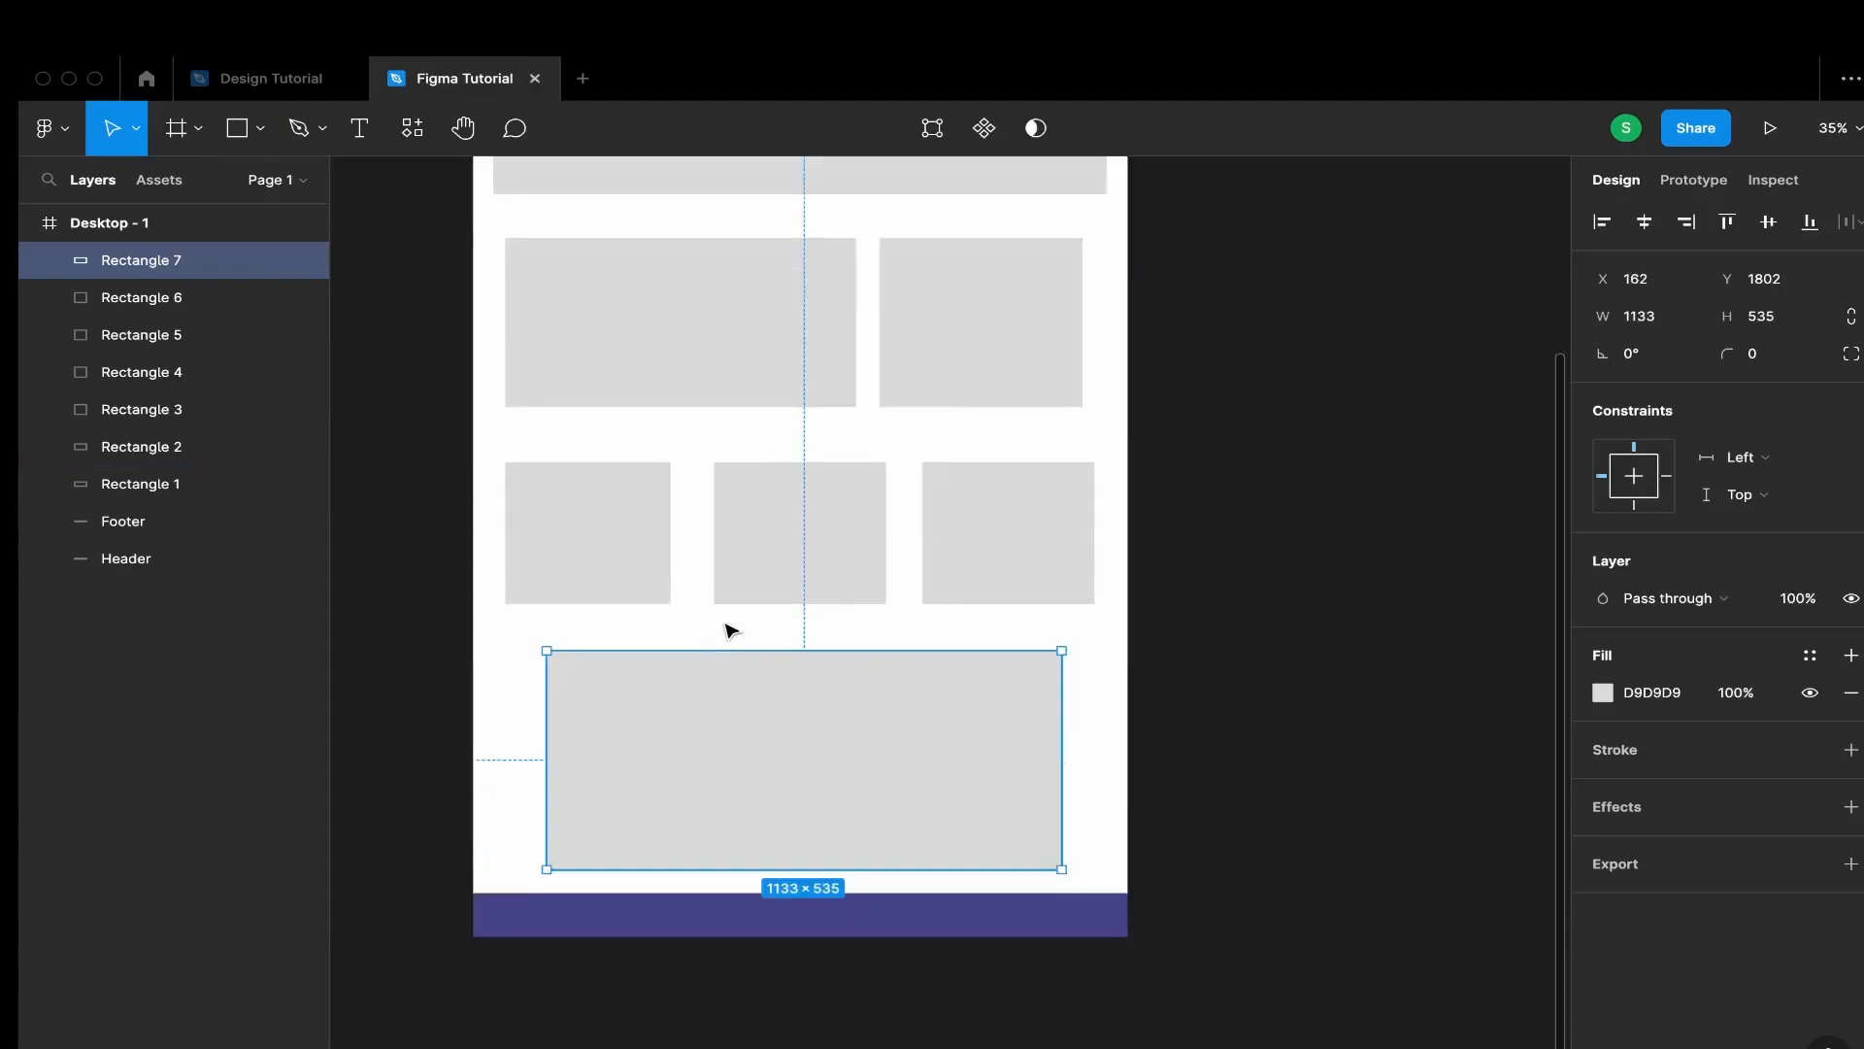
scroll(949, 411, up, 4)
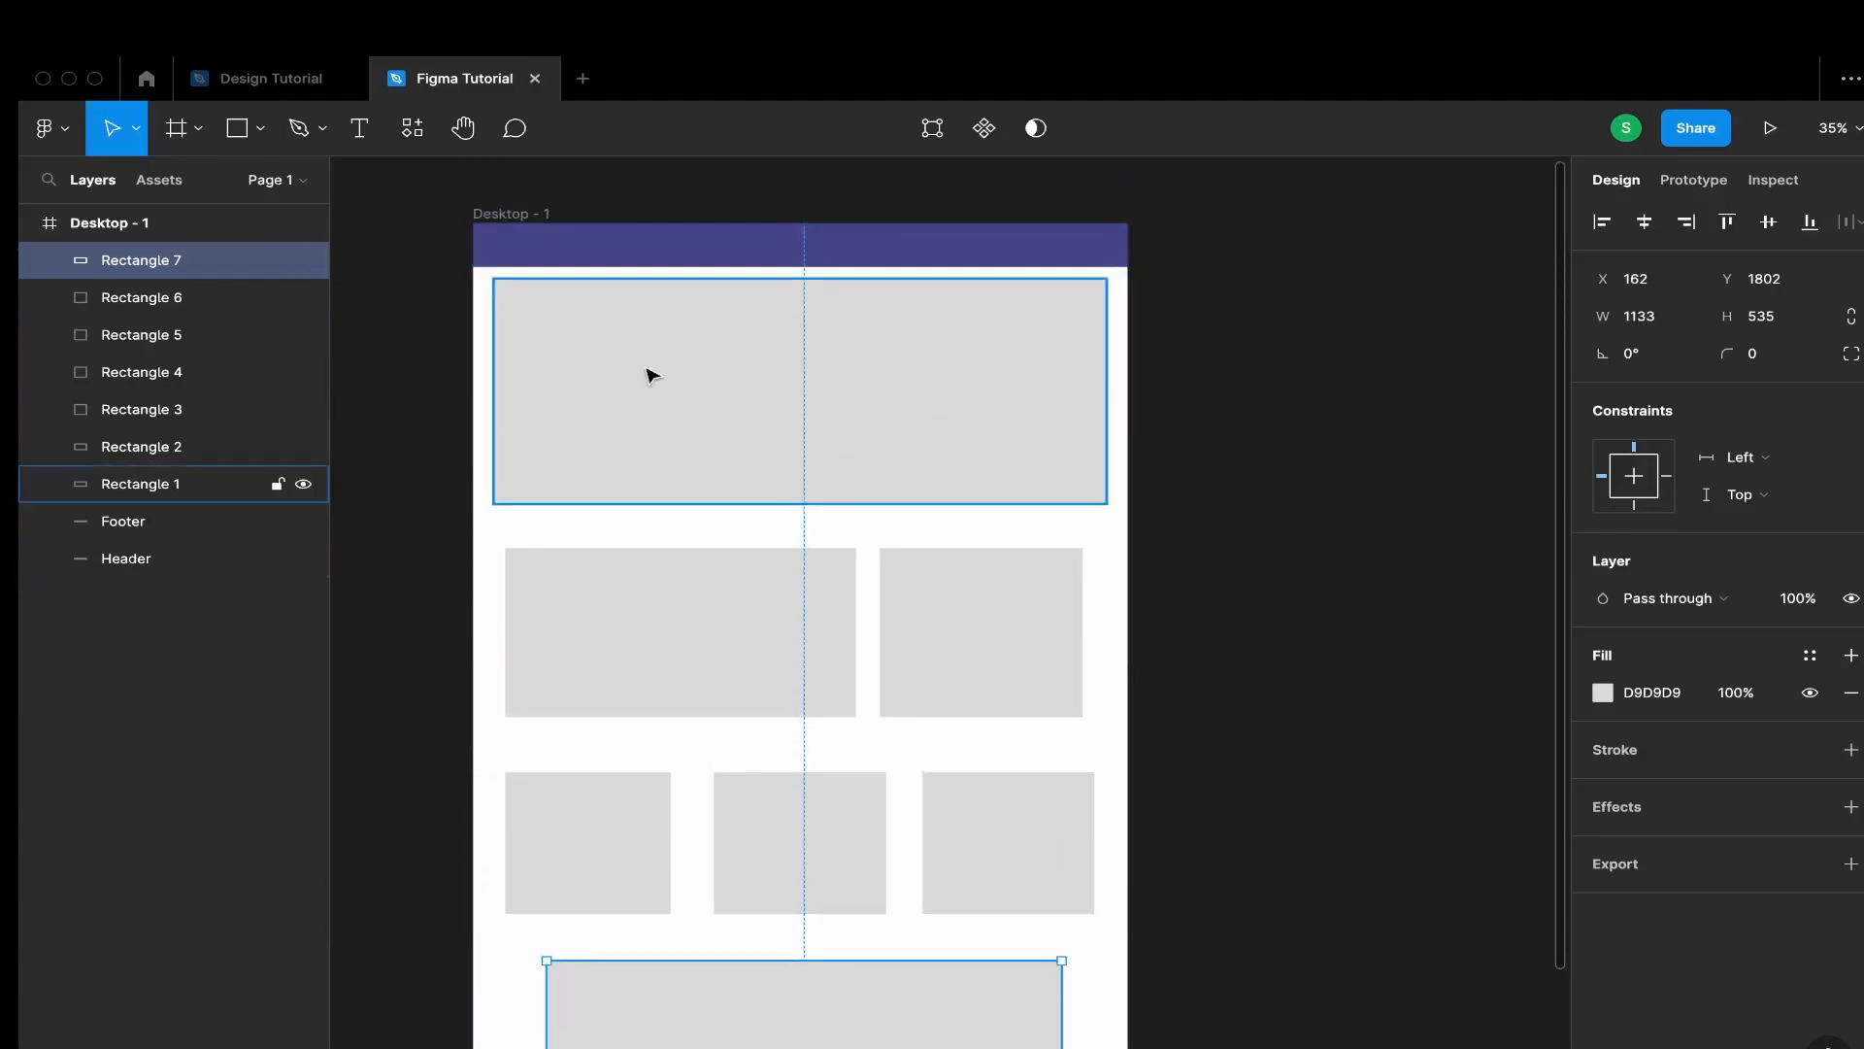
scroll(1013, 676, down, 1)
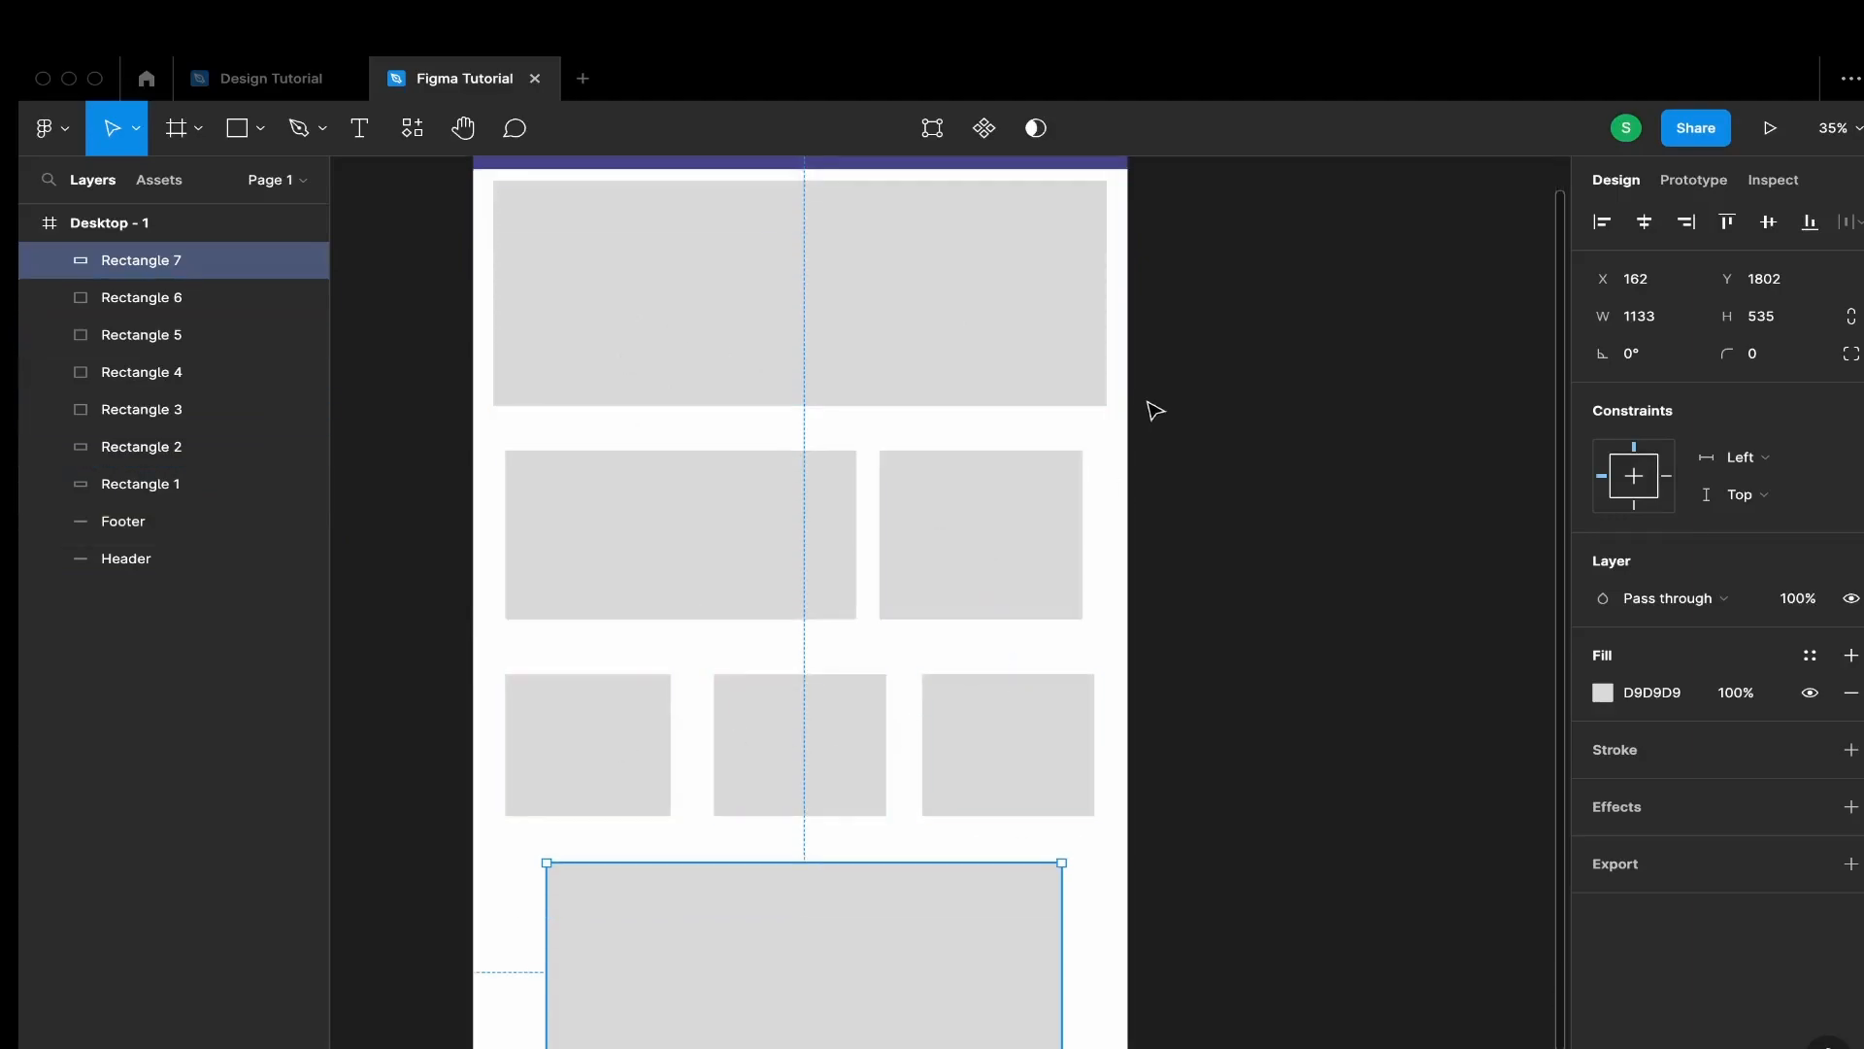
scroll(1147, 419, down, 1)
scroll(1151, 416, up, 1)
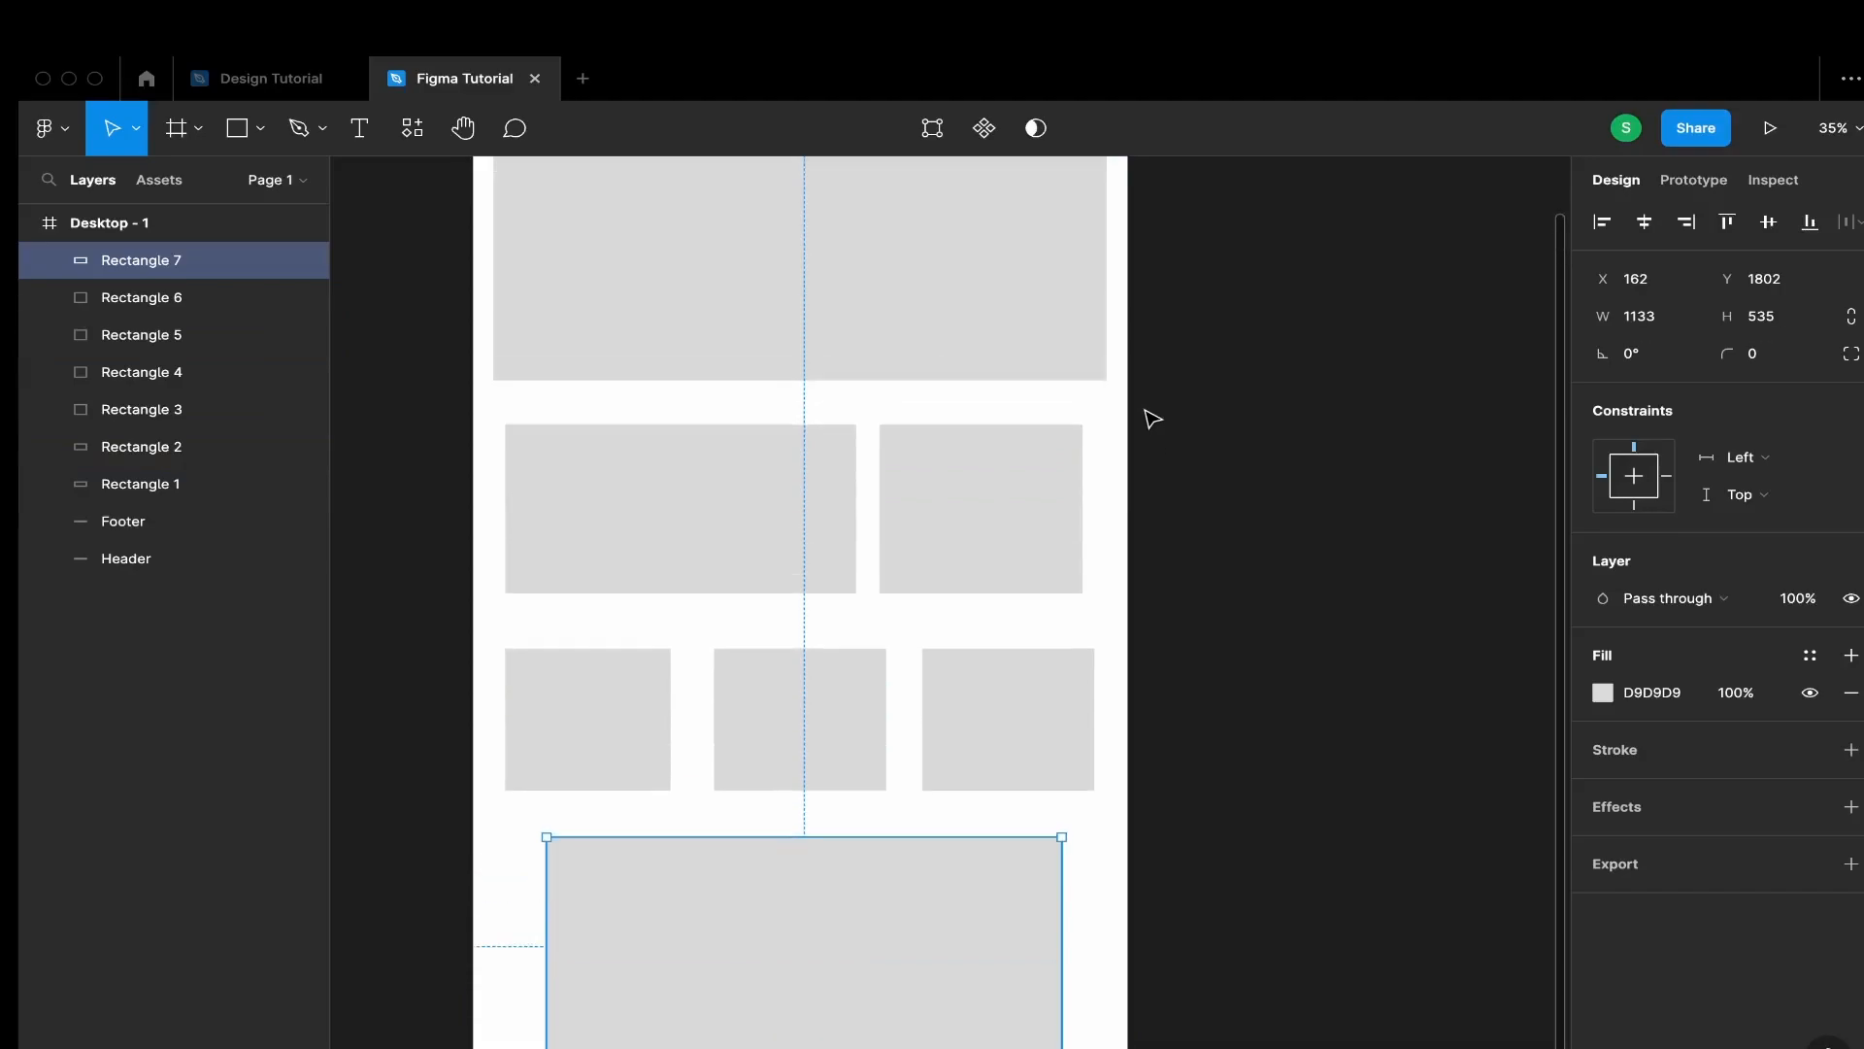
scroll(602, 314, up, 1)
scroll(597, 317, up, 2)
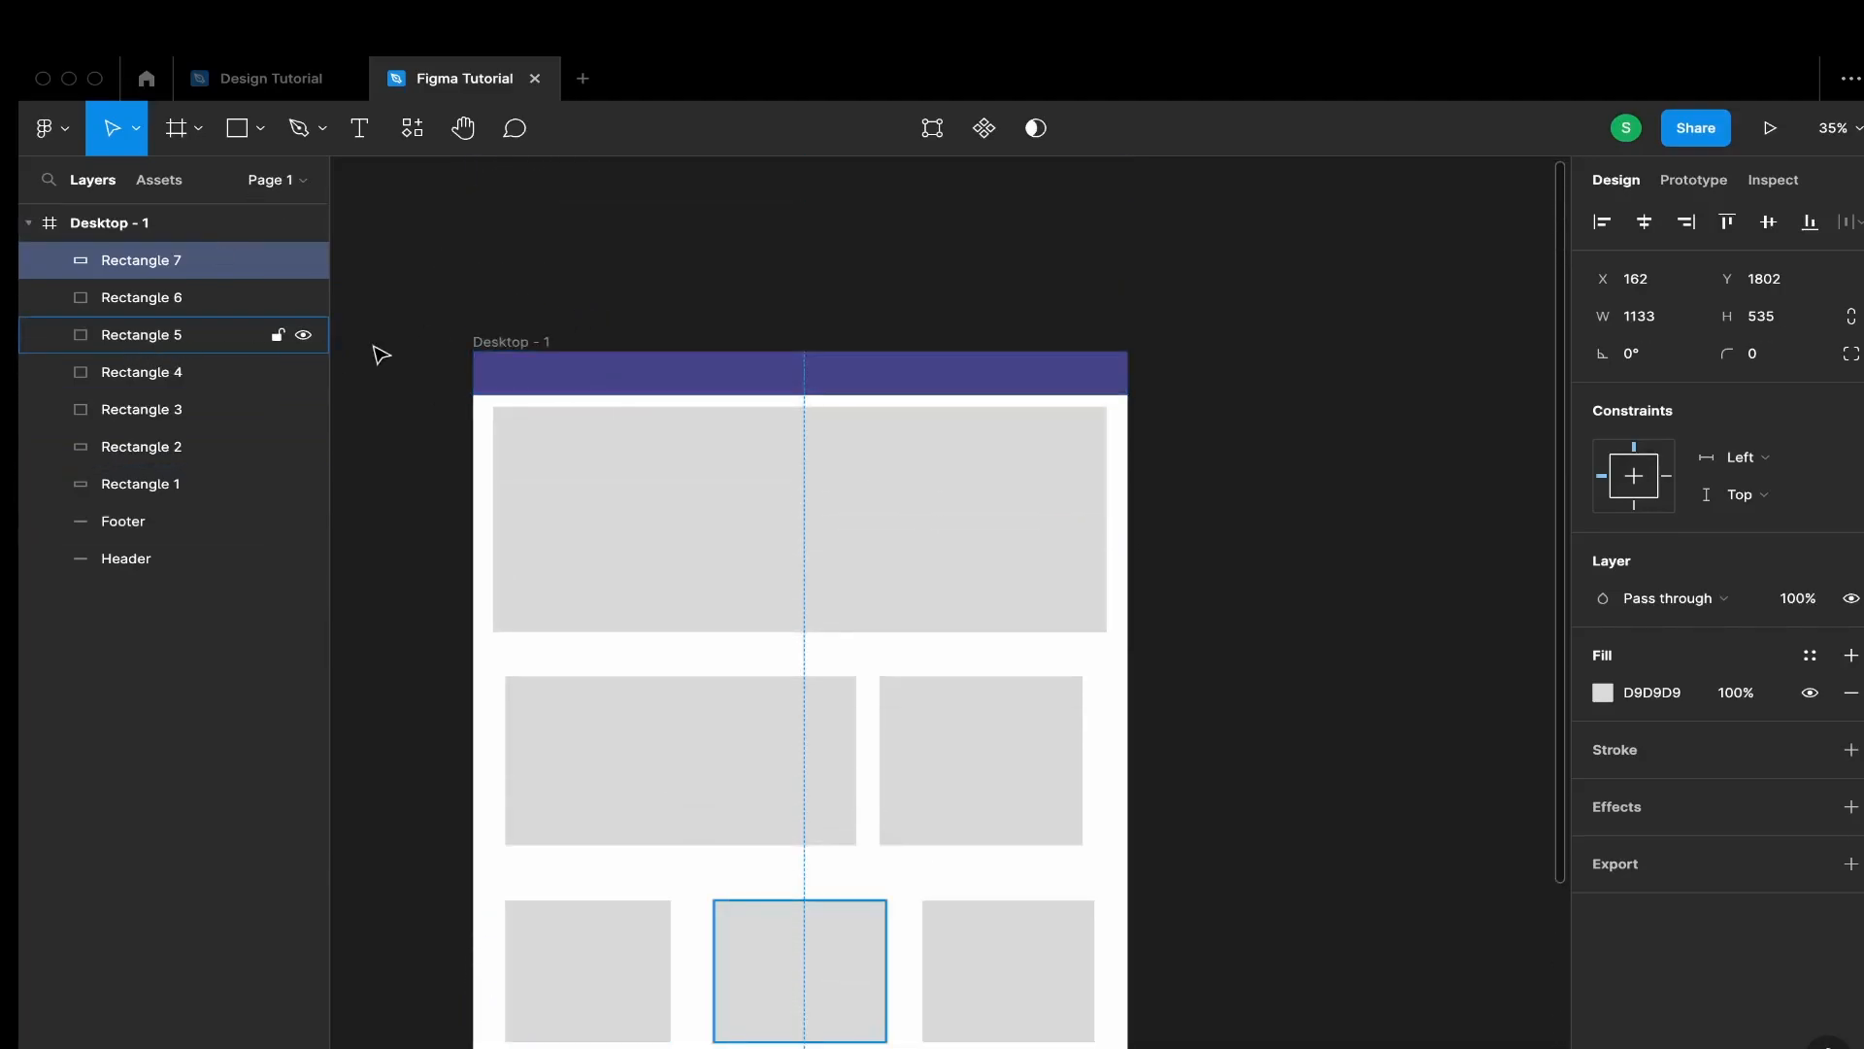
scroll(1357, 327, down, 3)
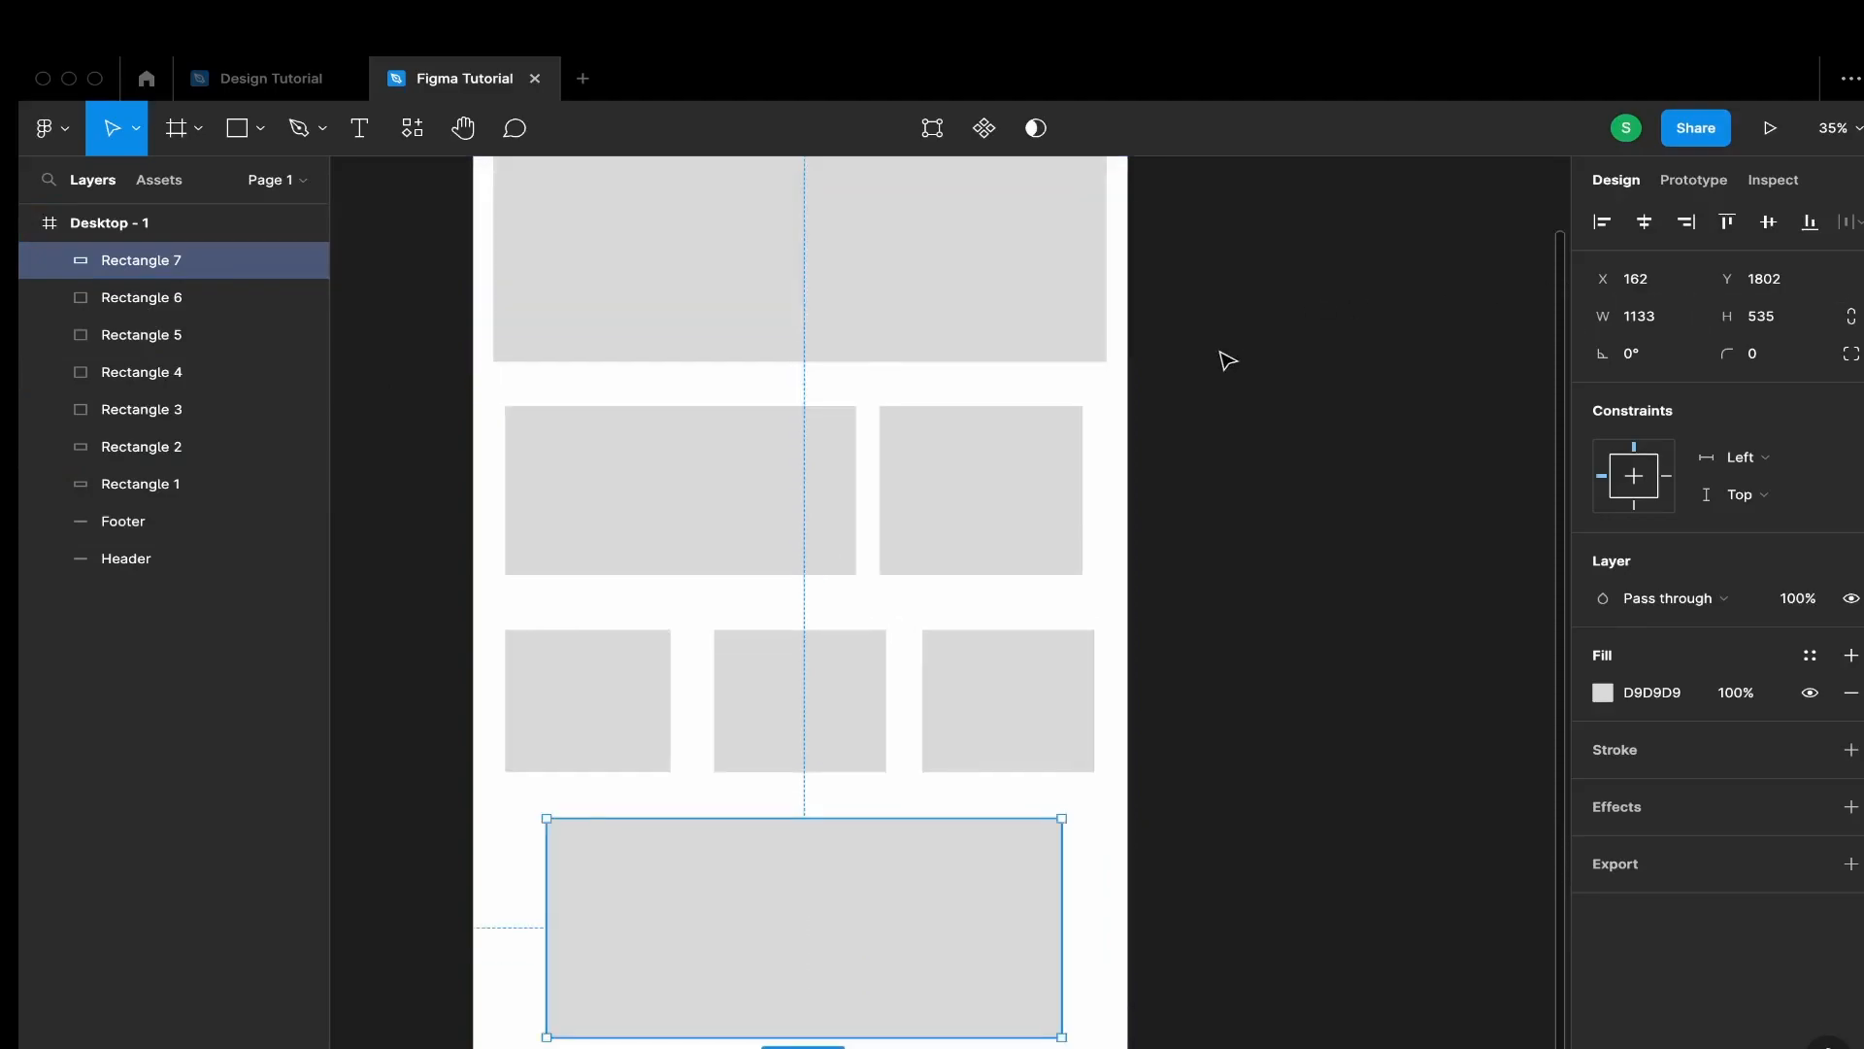
Move the 447 × 413 rectangle of the second row slightly right to X 909, keeping it at Y 794
click(1016, 728)
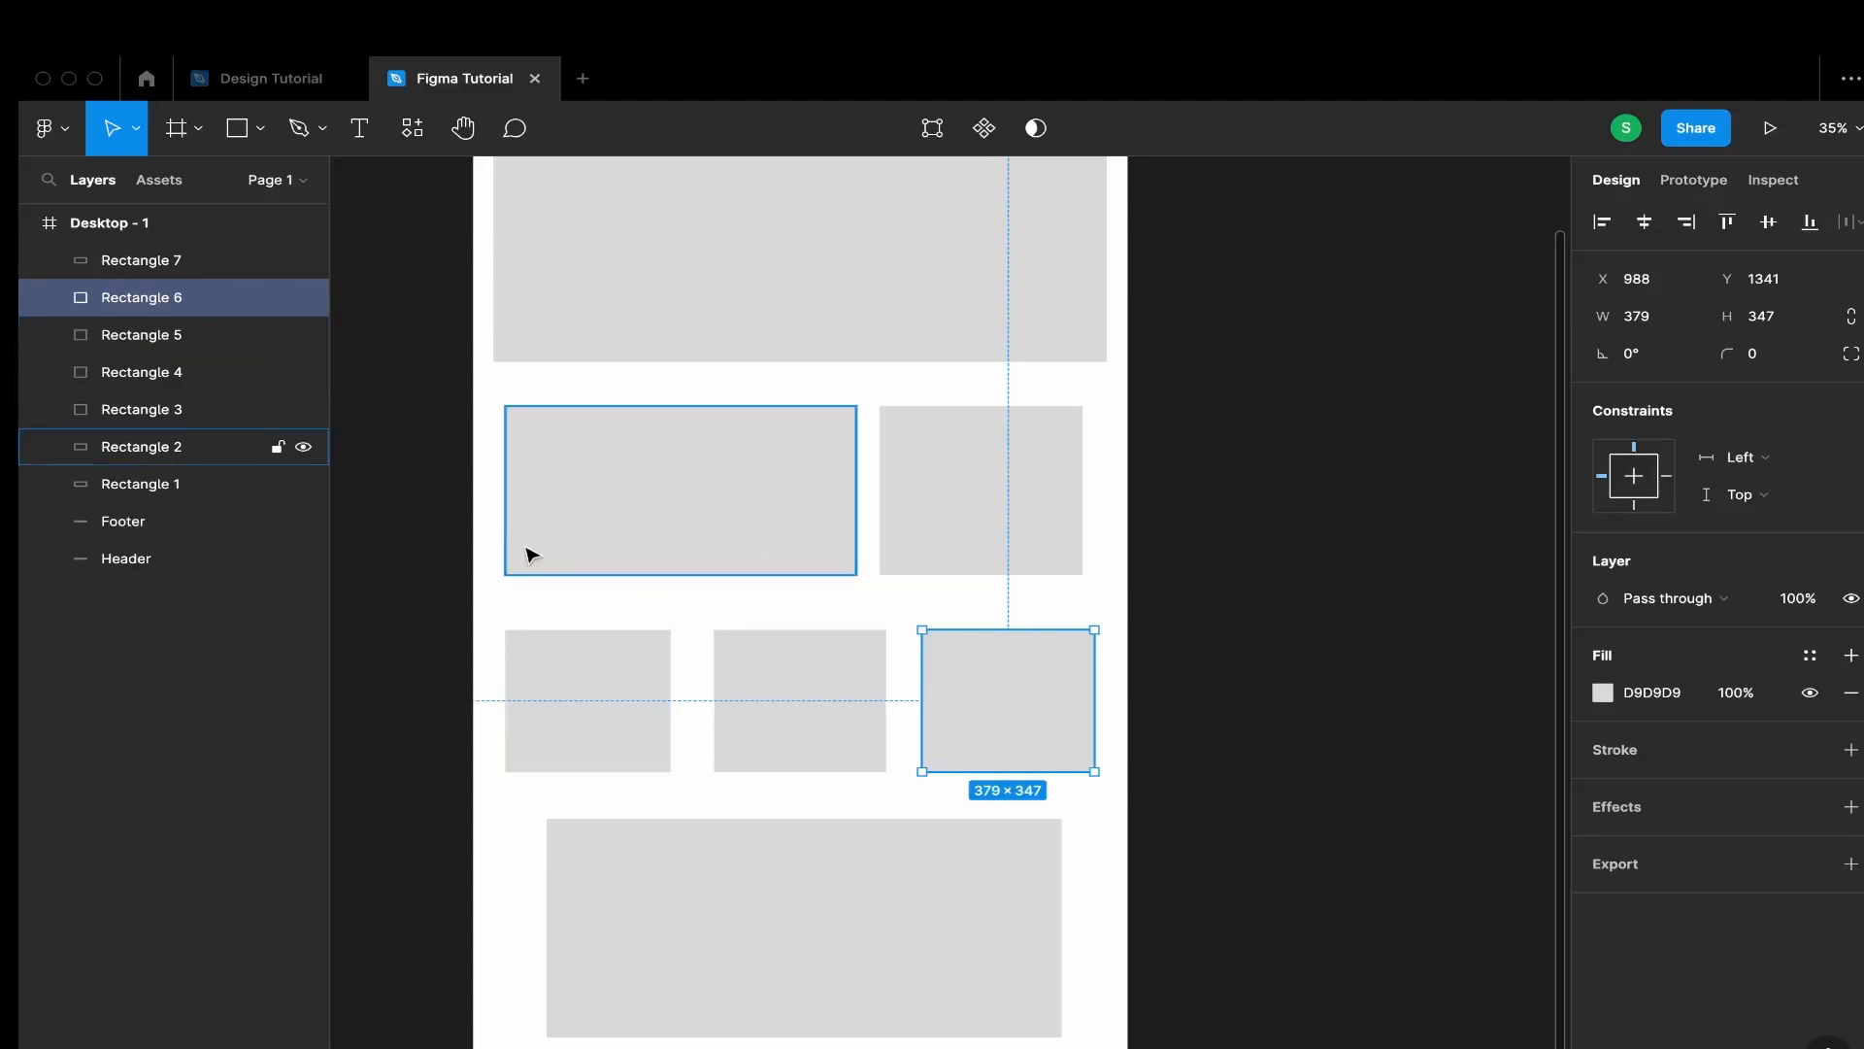
click(987, 563)
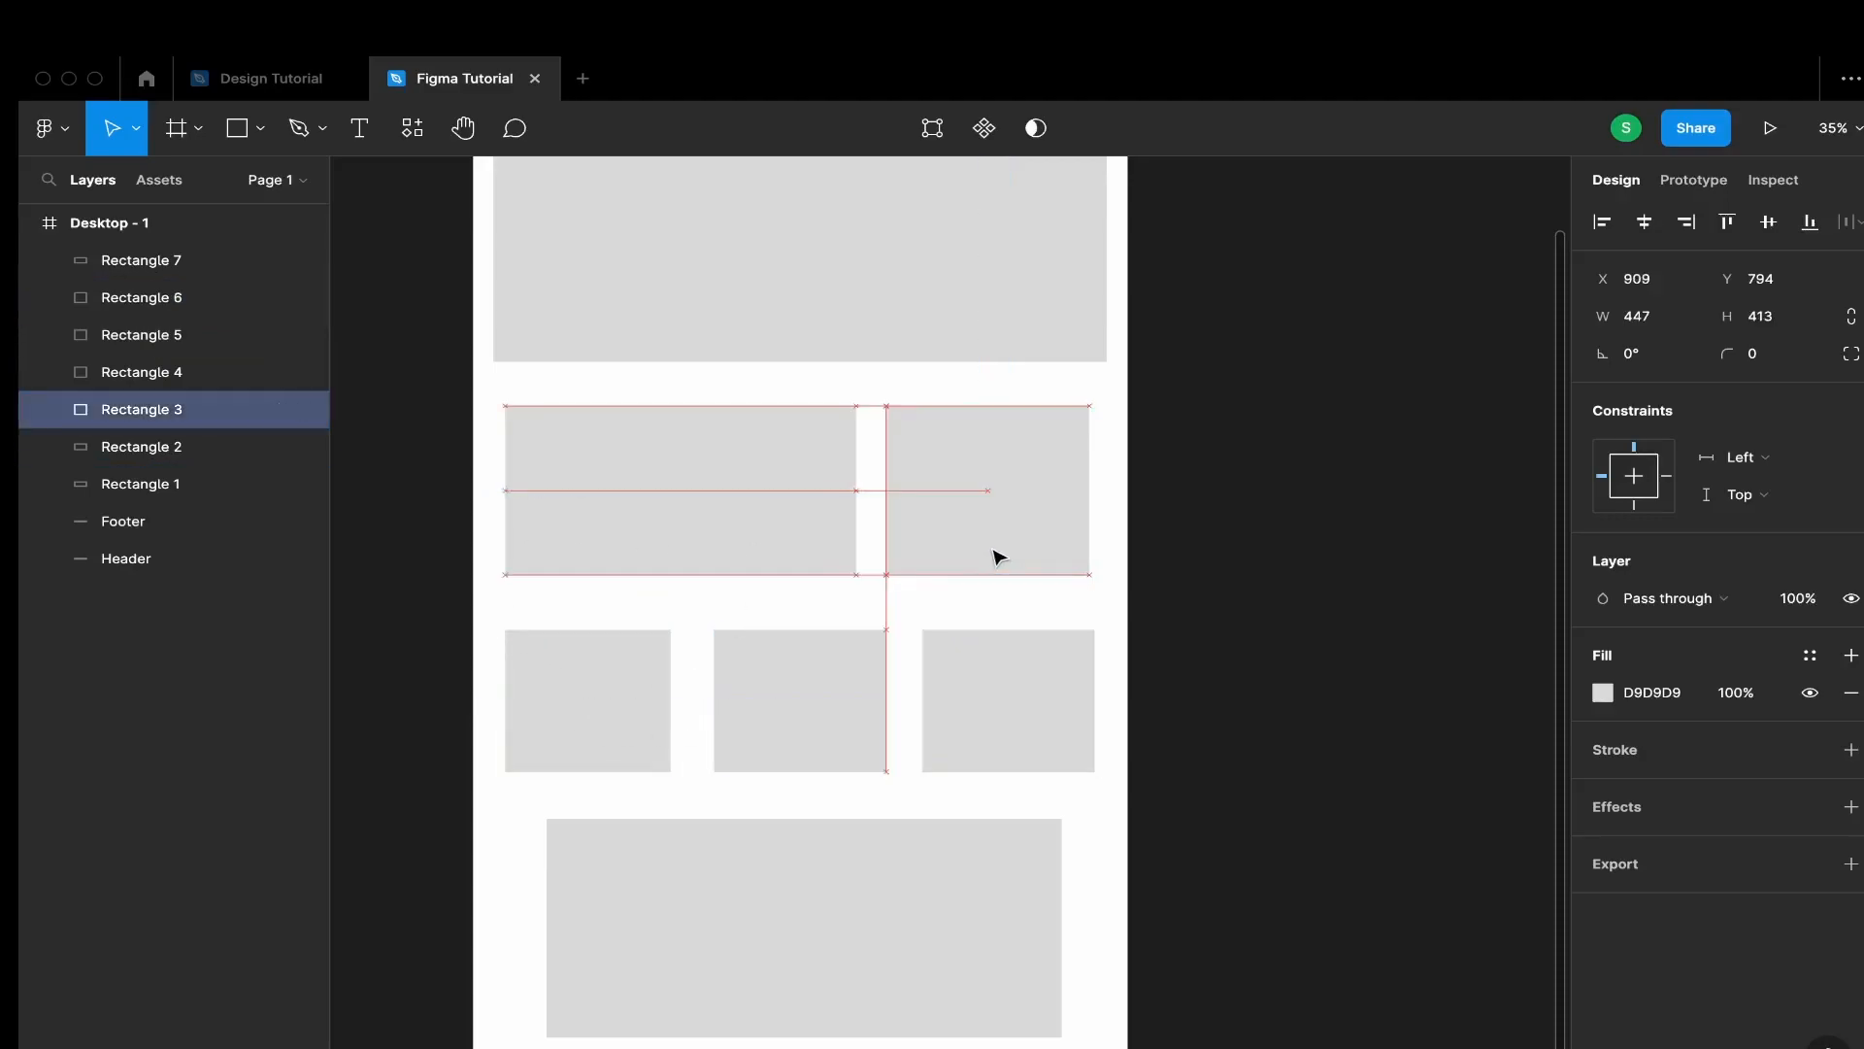
scroll(956, 349, up, 1)
scroll(954, 360, up, 1)
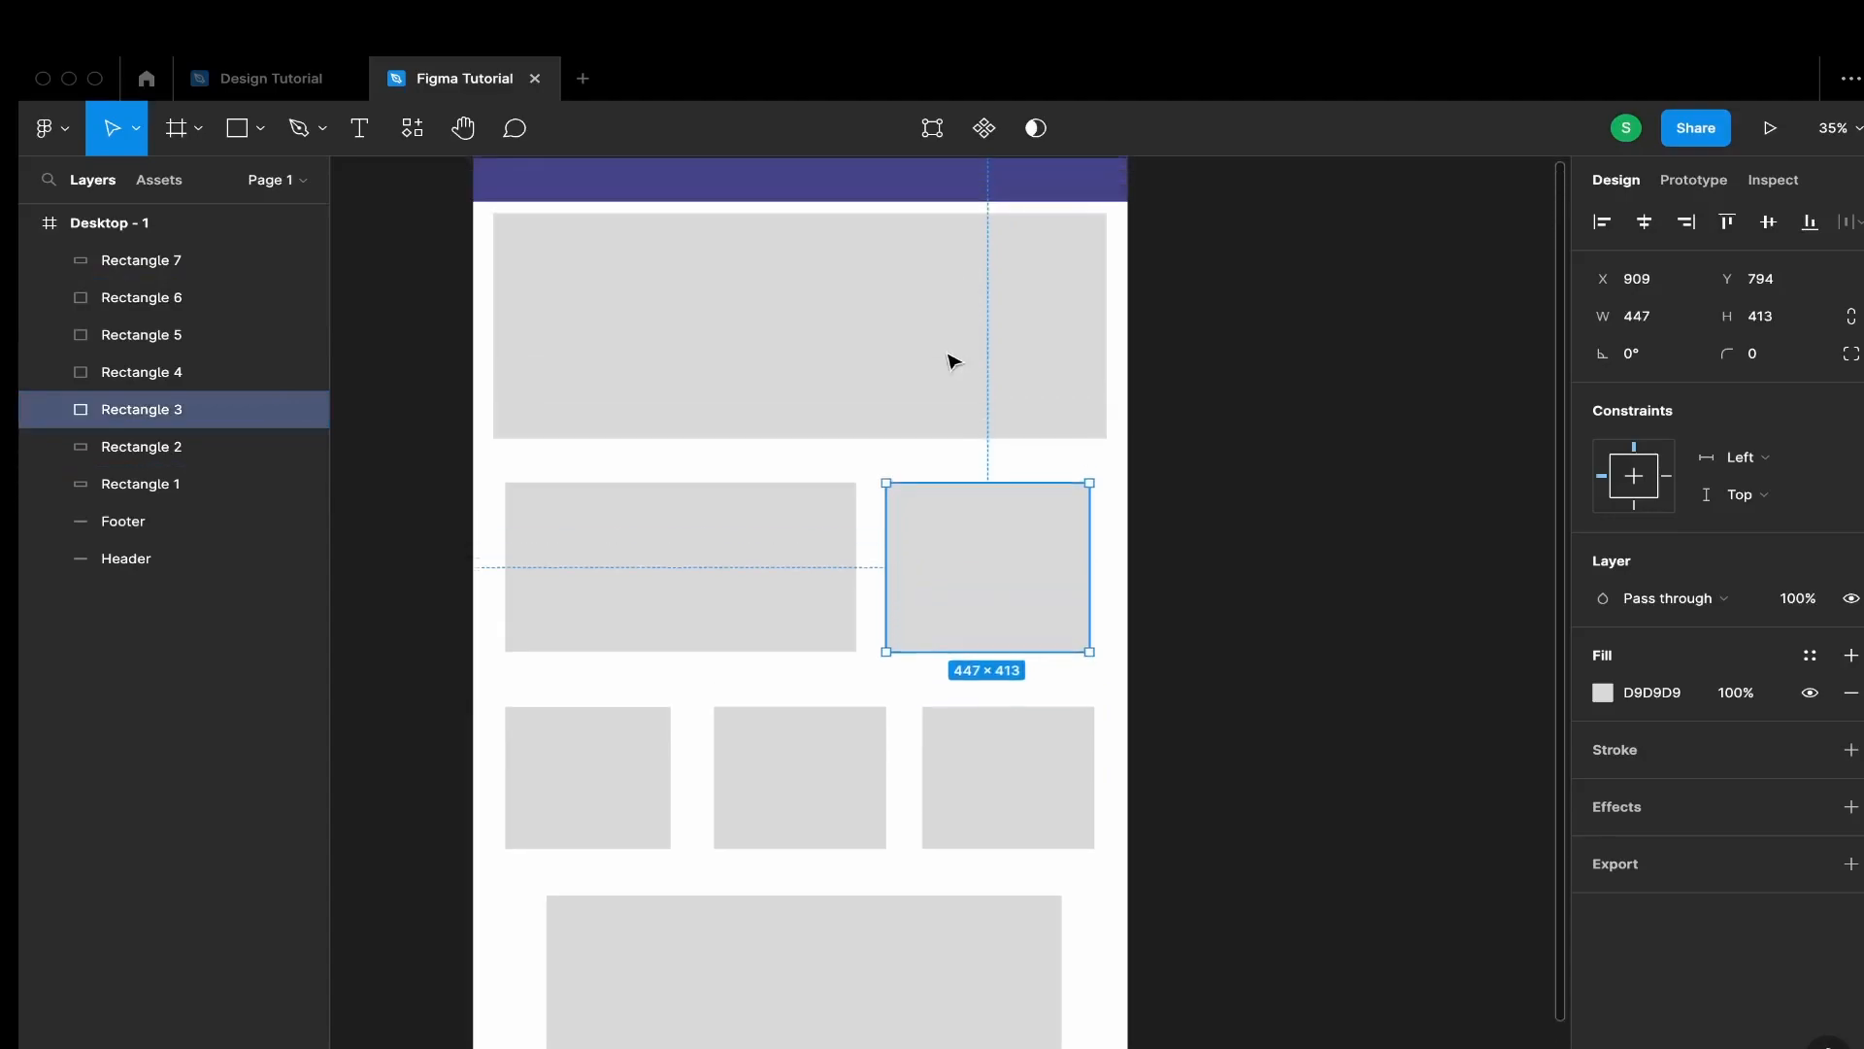
Check the spacing and alignment of the placeholder rows across the whole Desktop - 1 frame
scroll(954, 360, down, 10)
scroll(955, 360, up, 9)
scroll(955, 361, up, 4)
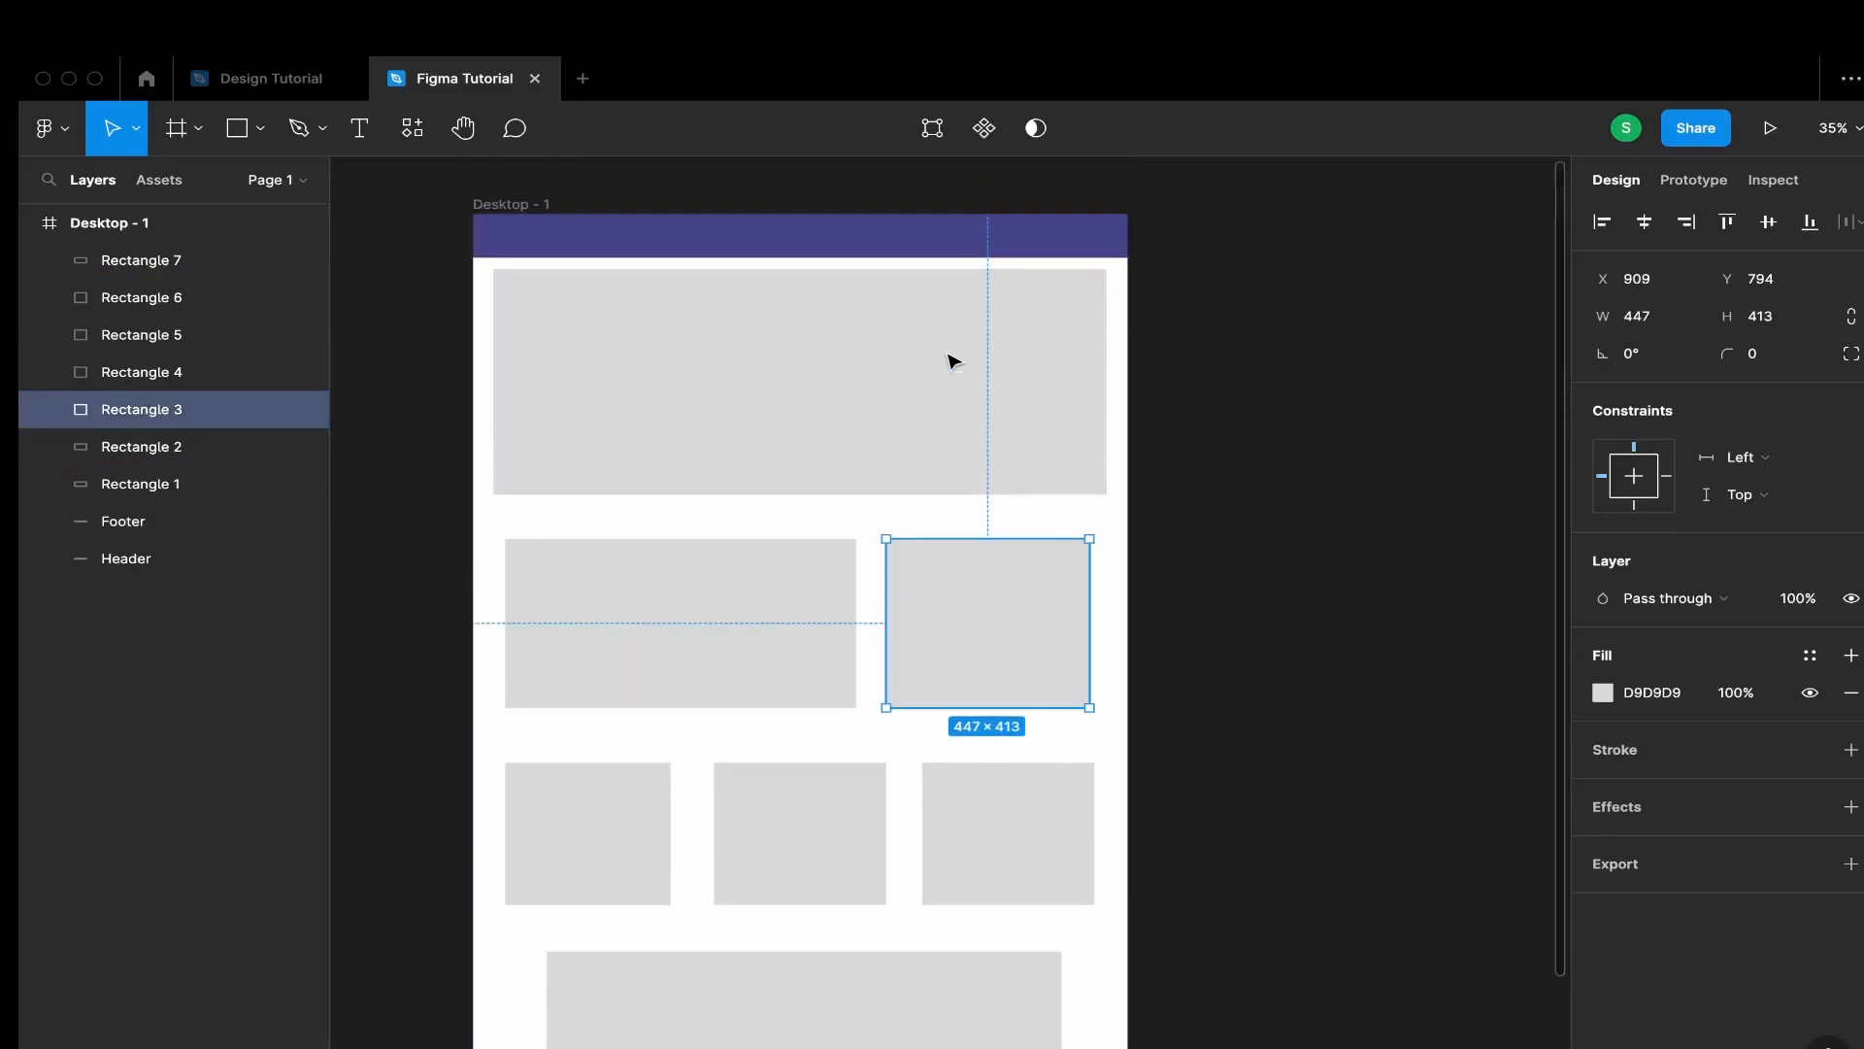
scroll(947, 366, down, 1)
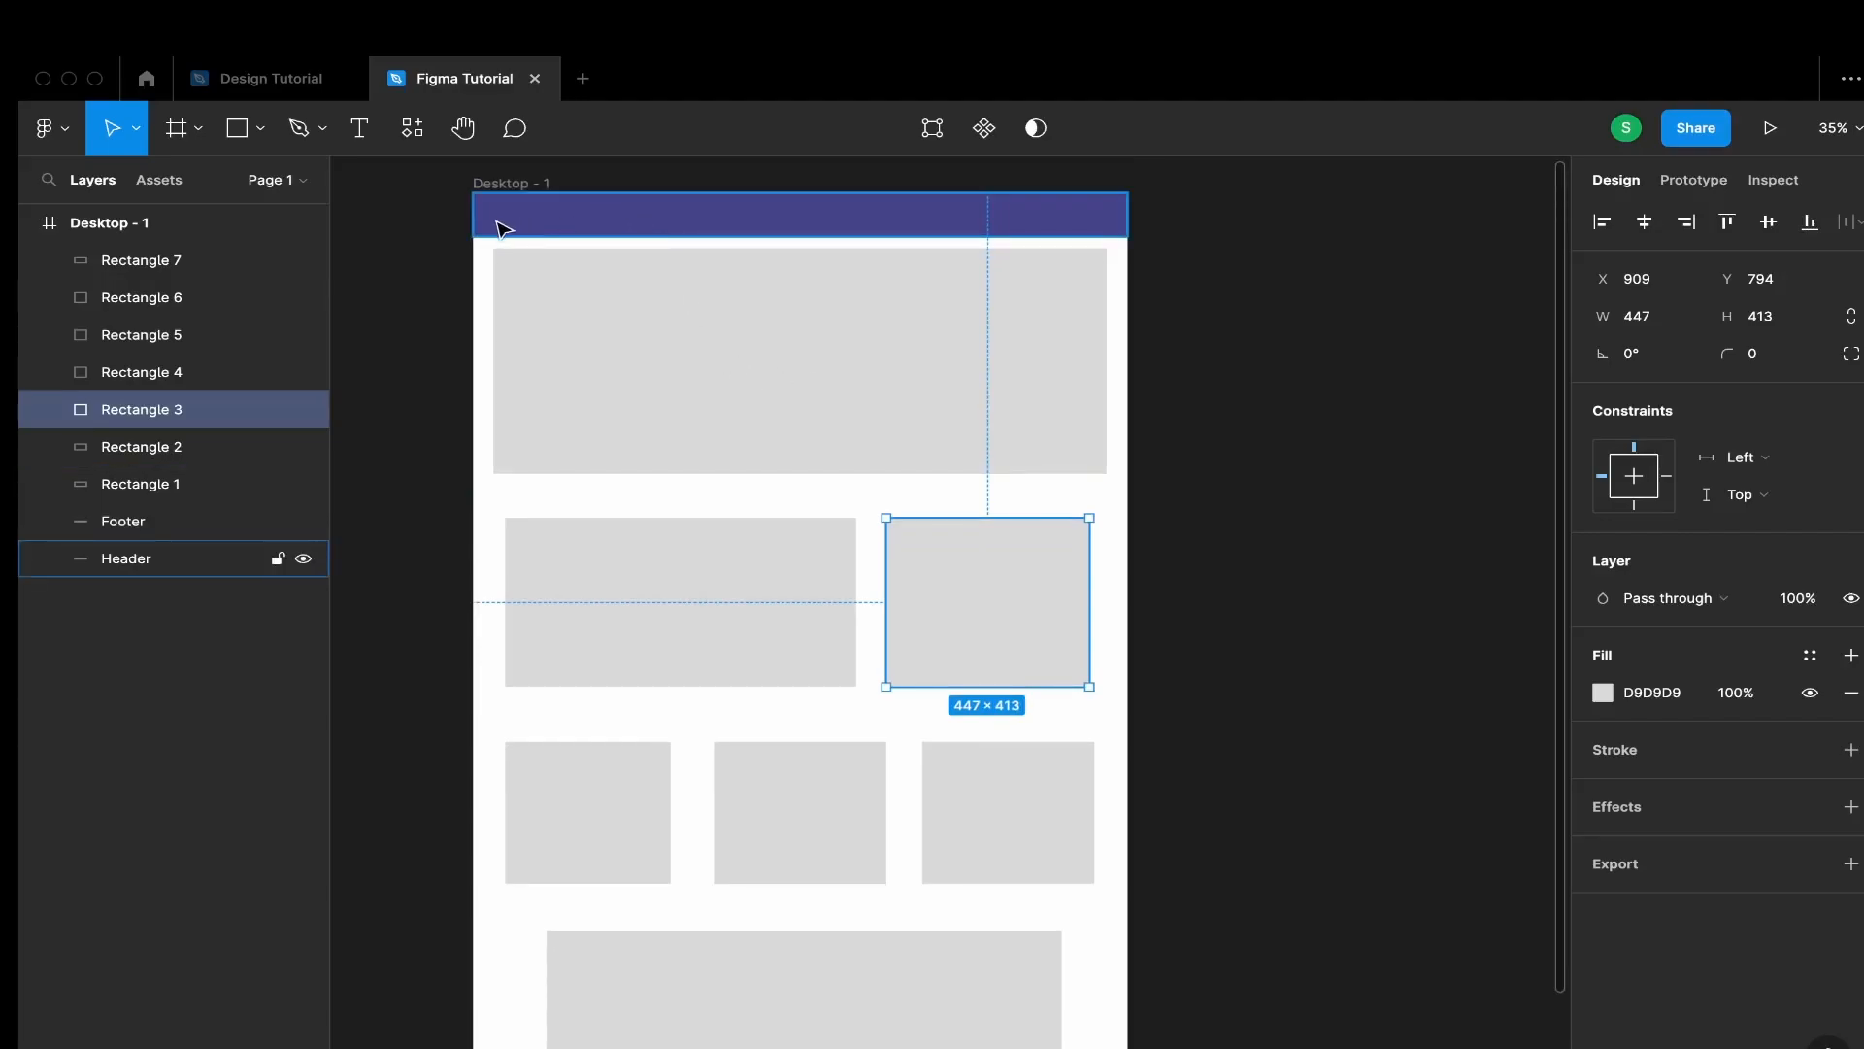
scroll(716, 703, down, 6)
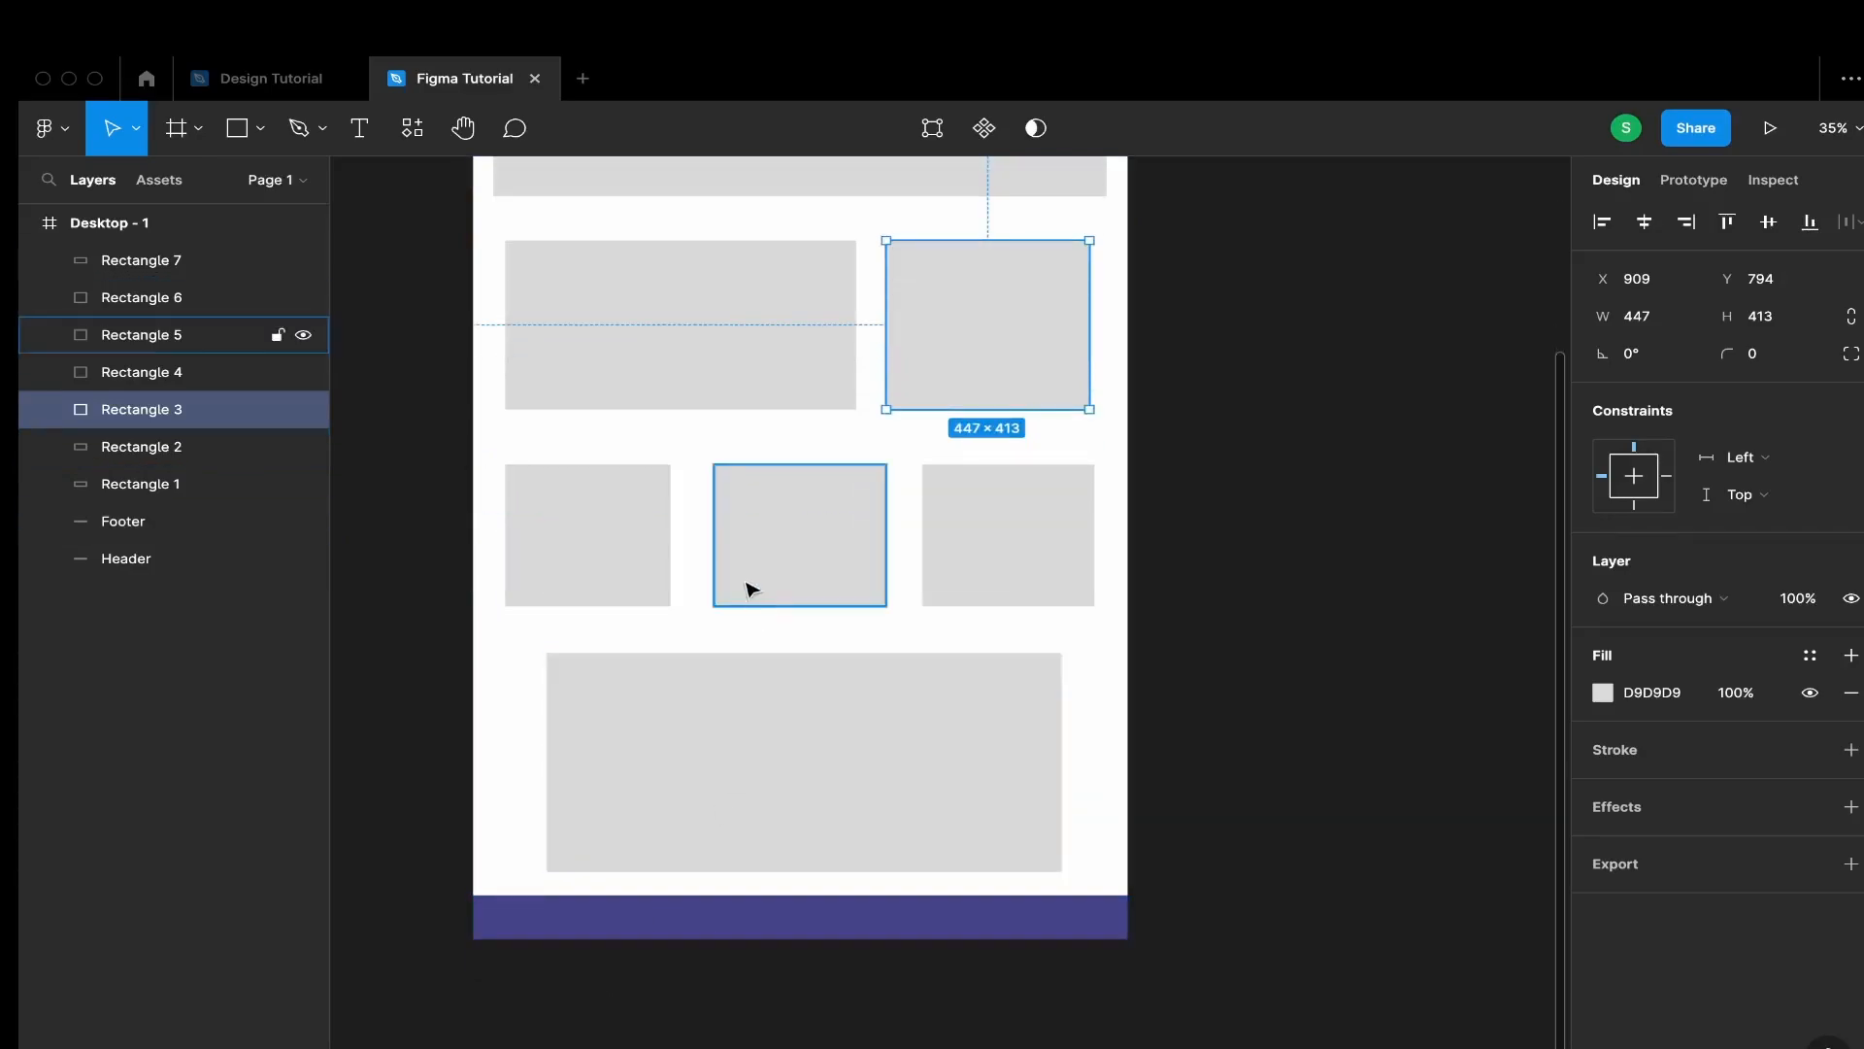
scroll(833, 604, up, 8)
scroll(833, 604, down, 5)
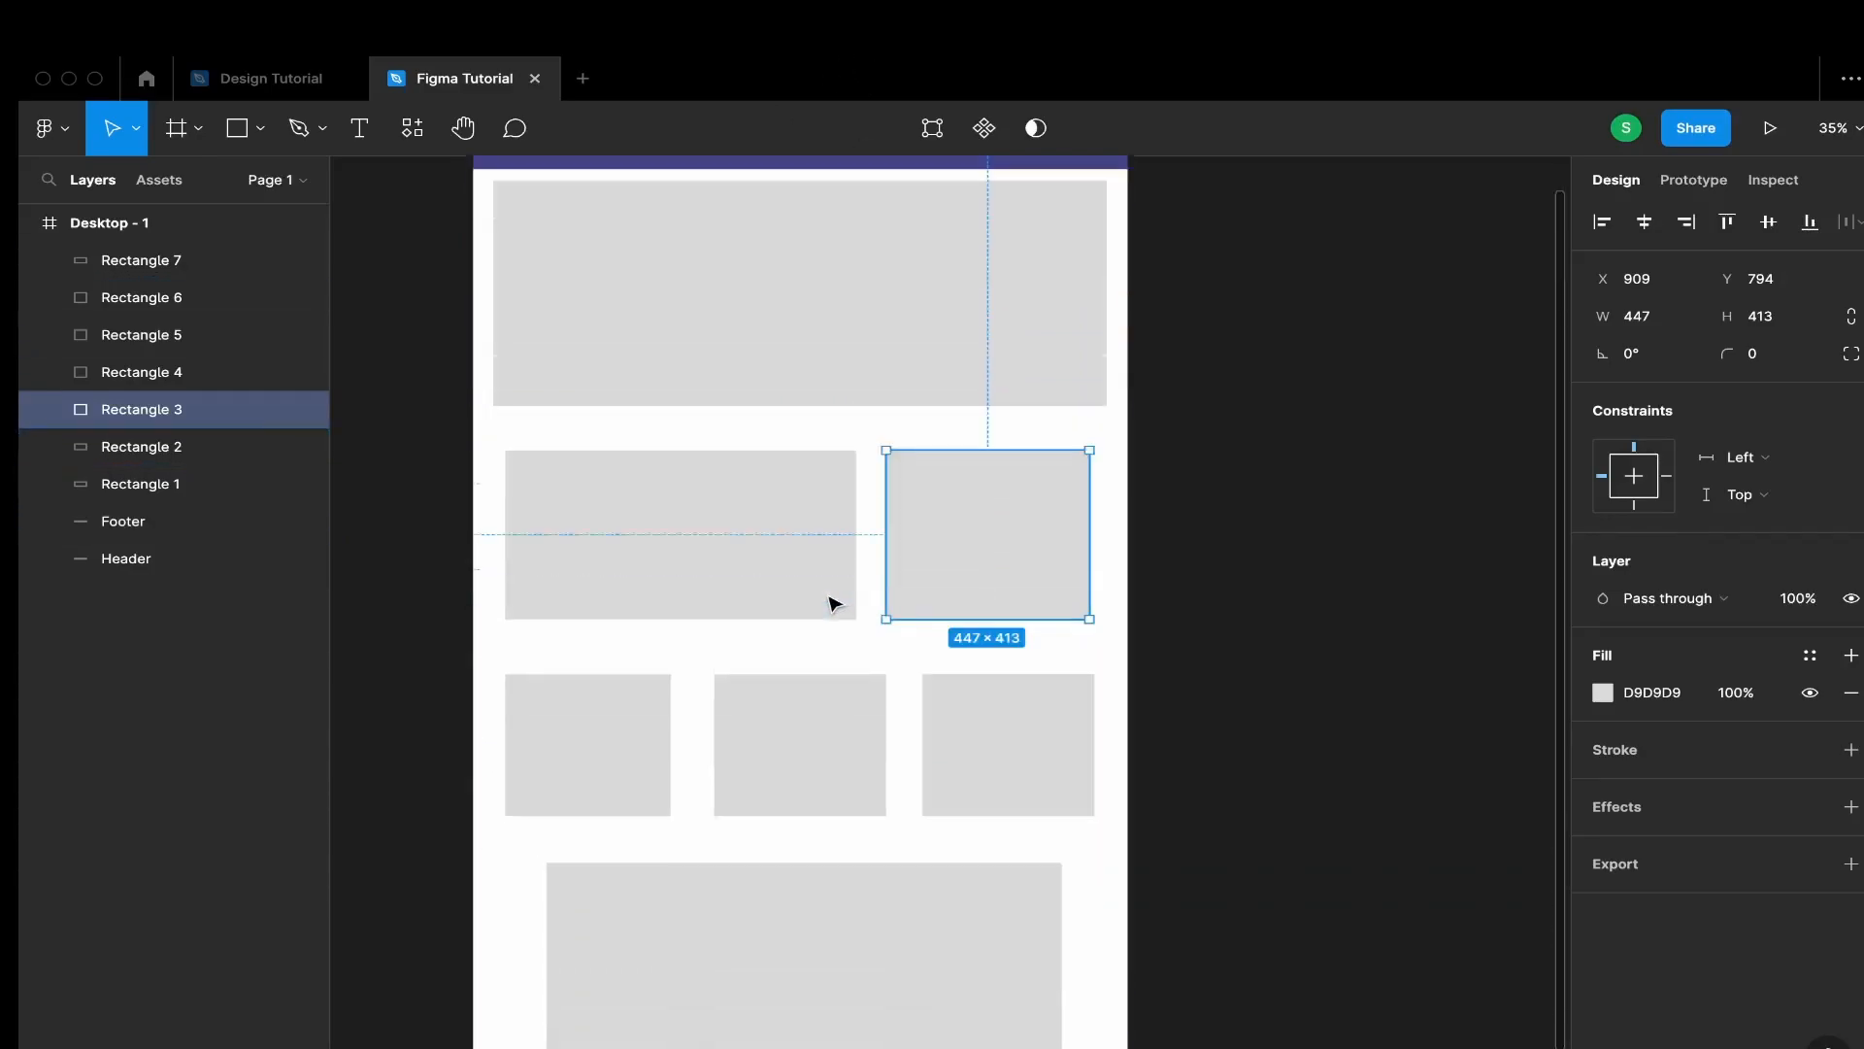
scroll(629, 583, down, 1)
scroll(629, 582, up, 7)
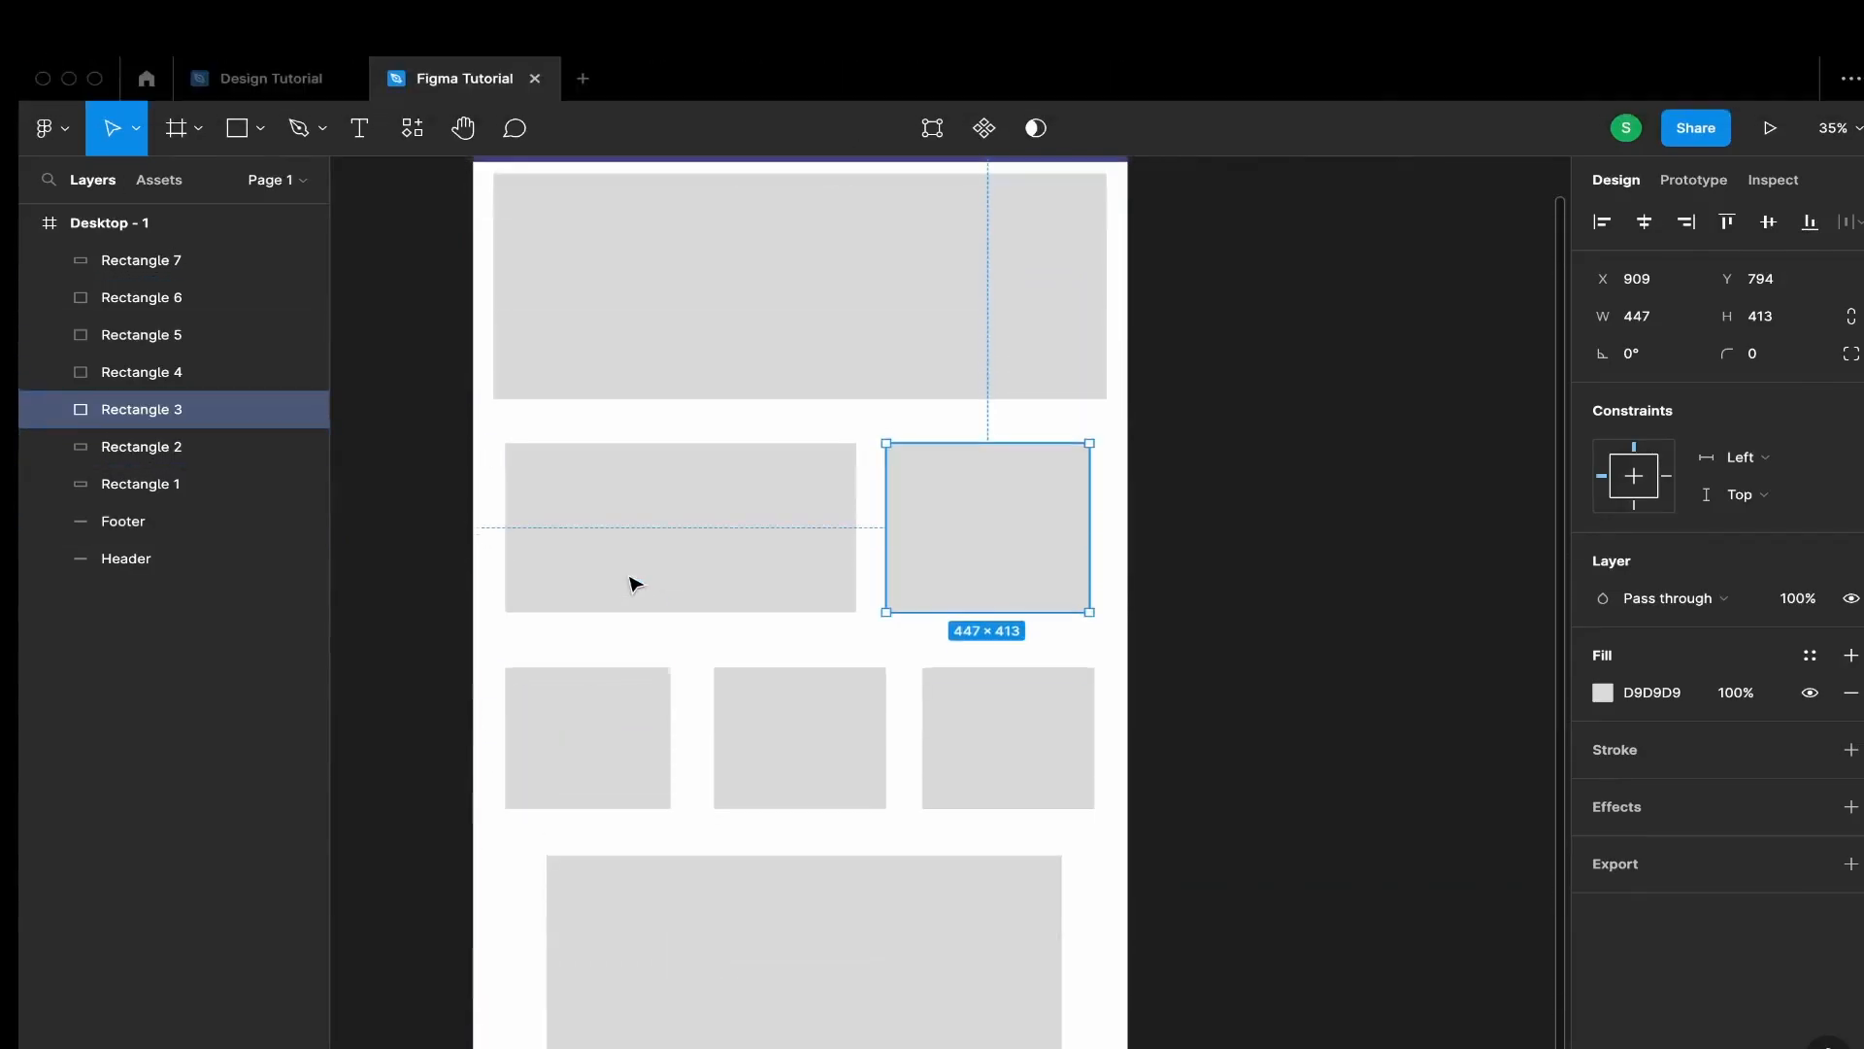
scroll(633, 583, down, 1)
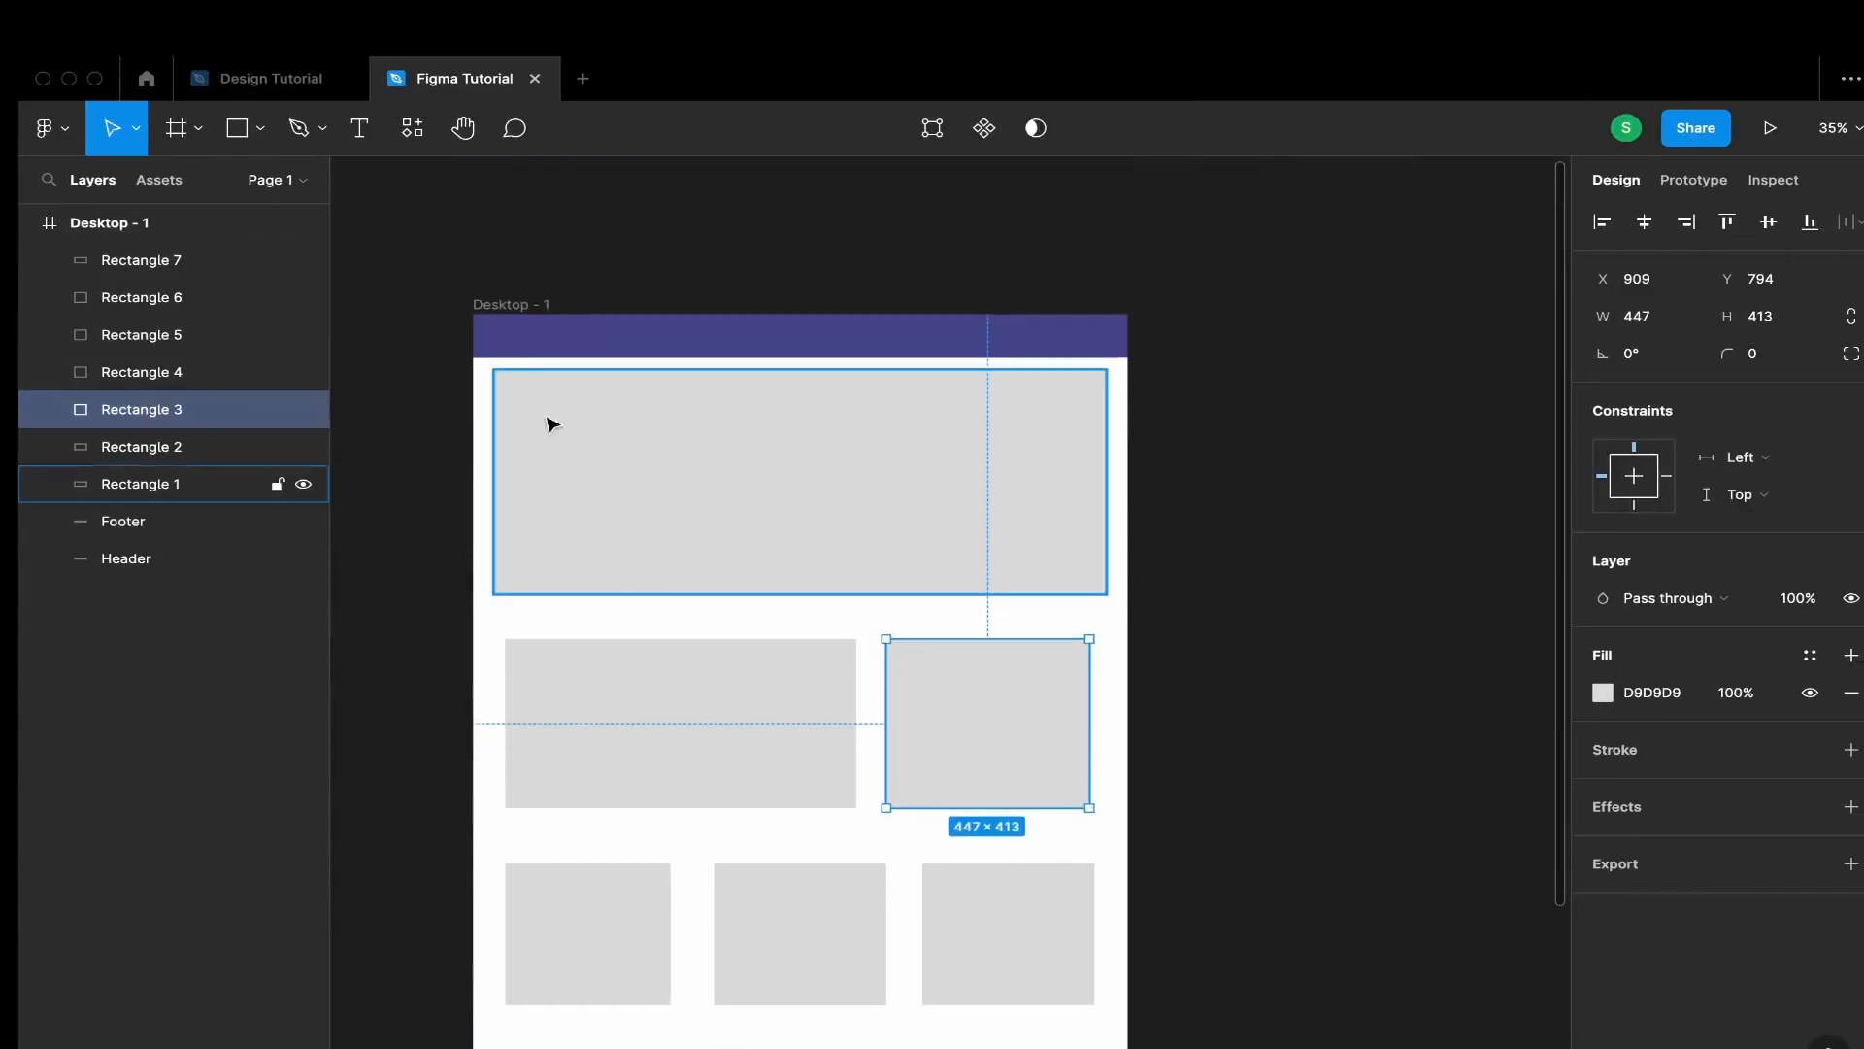
Add an empty text box of about 290 × 107 at the left end of the header, at X 0, Y 0
click(360, 128)
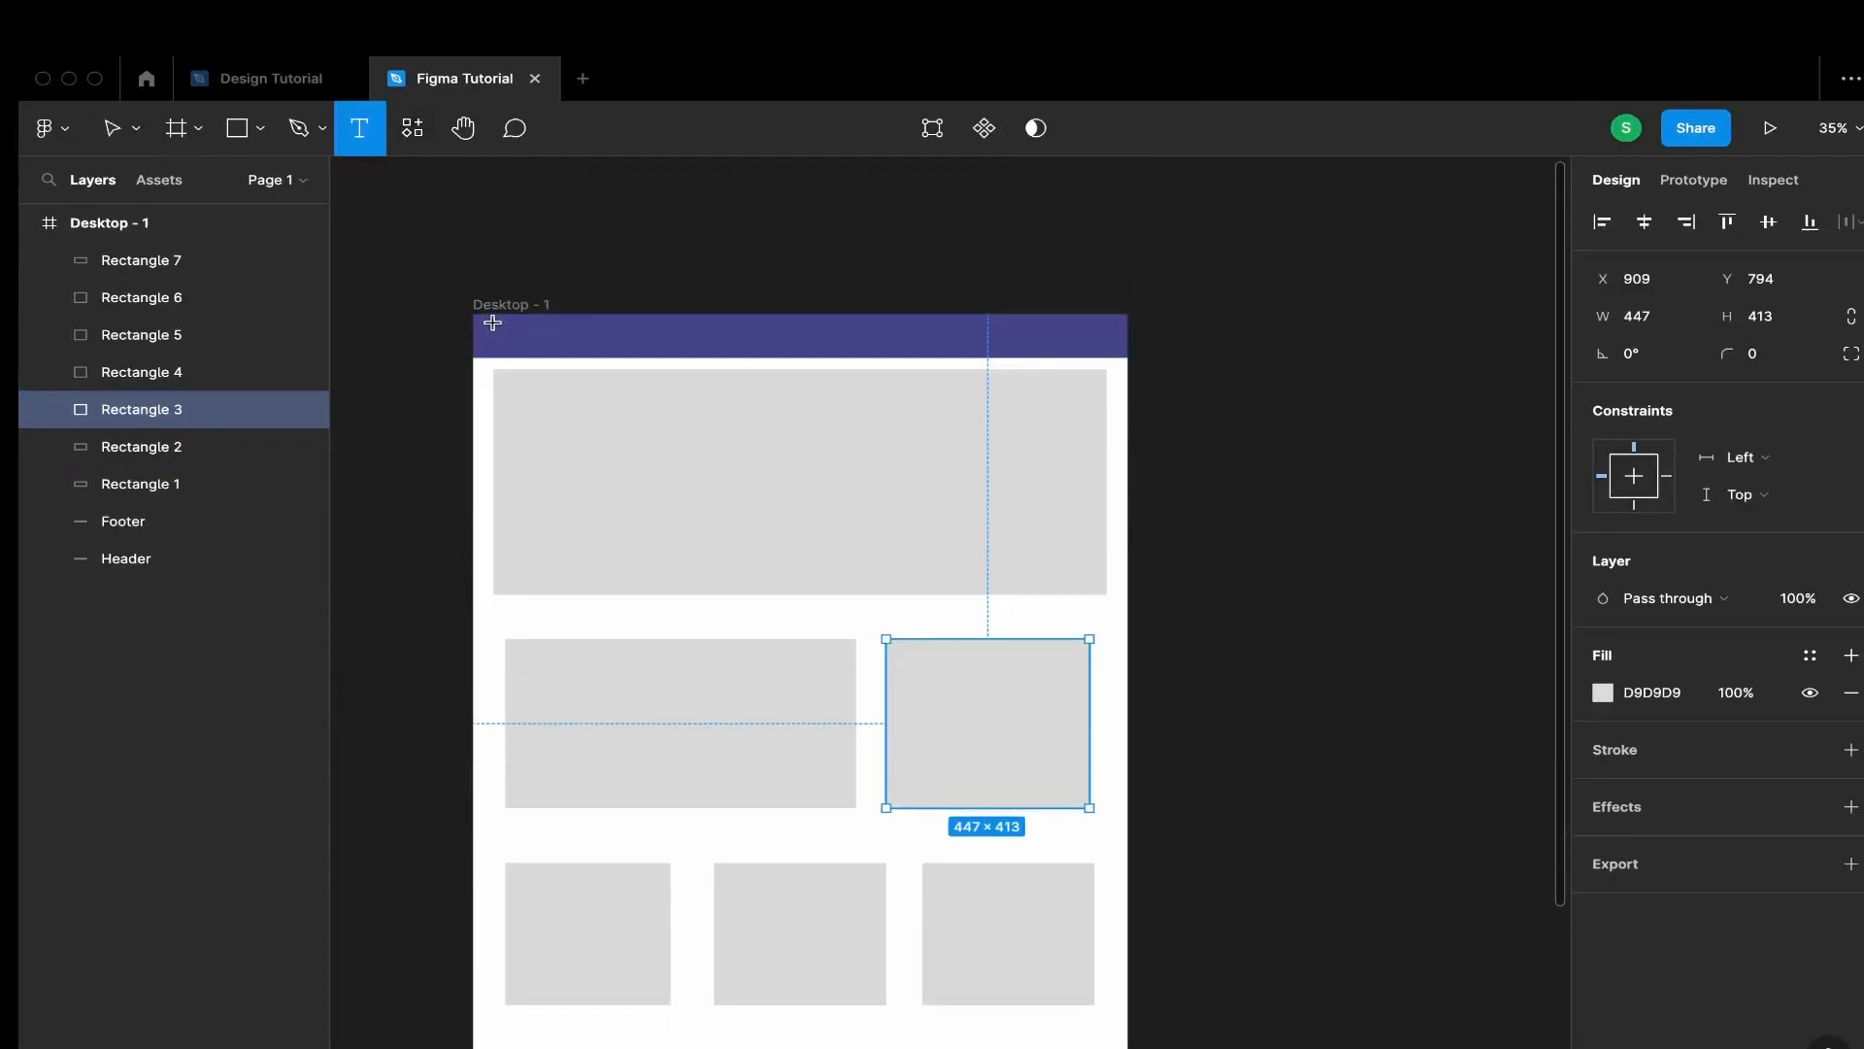
drag(478, 312, 597, 352)
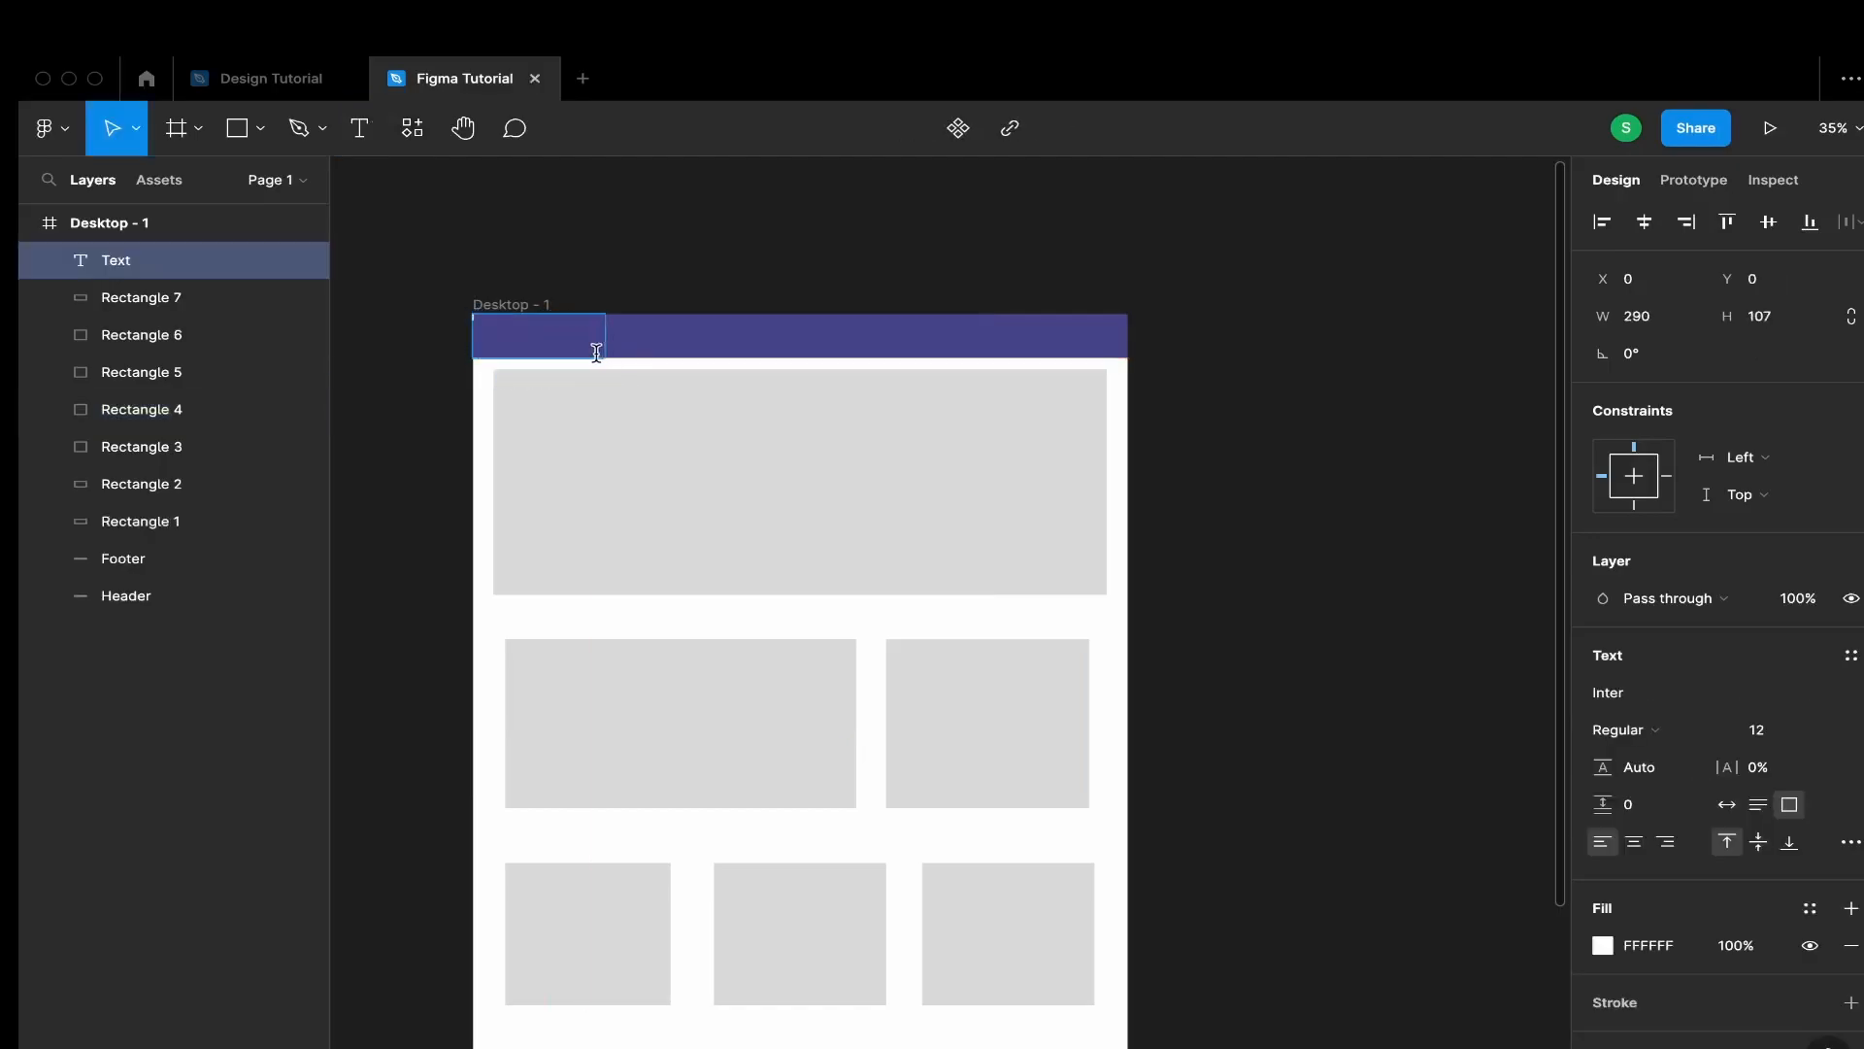
Switch to the Design Tutorial file and inspect the text settings of the Super Plumbers logo in its header
click(282, 85)
scroll(740, 396, down, 3)
click(723, 333)
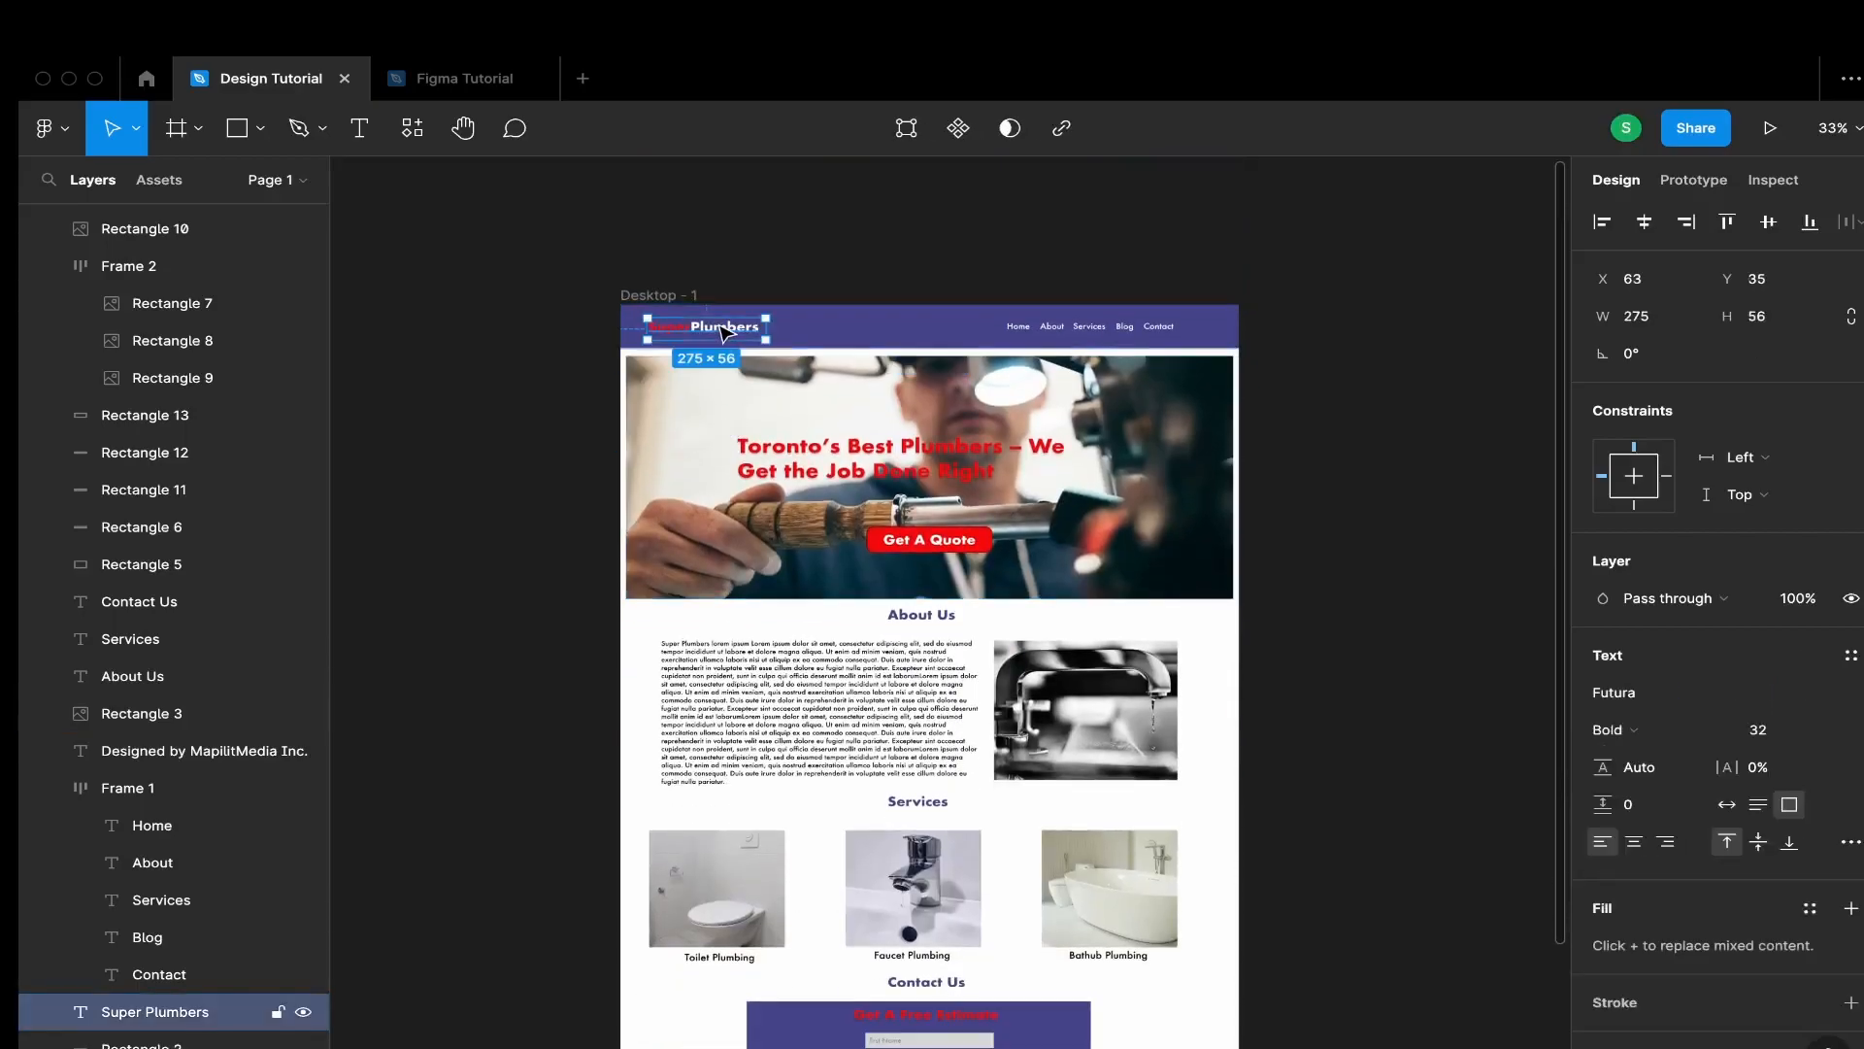
scroll(1704, 794, down, 1)
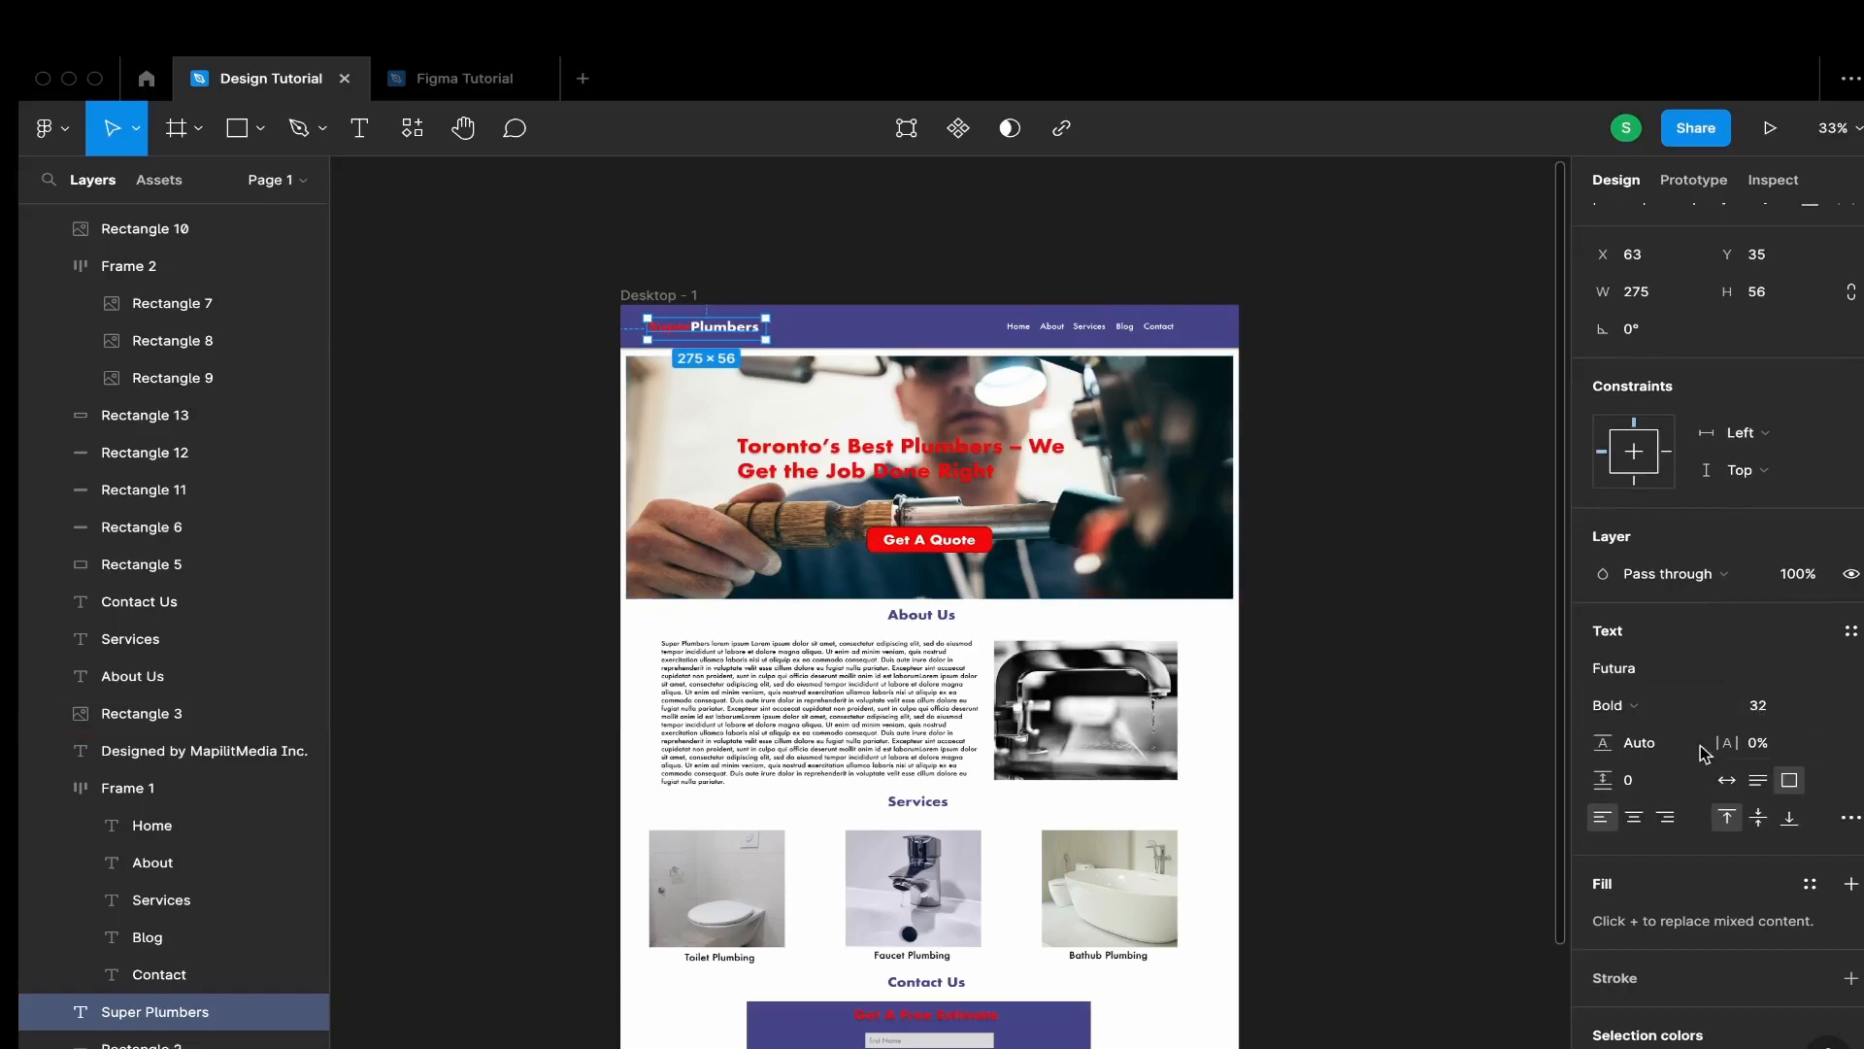
Return to the Figma Tutorial file, format the header text box as Futura Bold 32, and enter "SuperPlumbers"
click(461, 78)
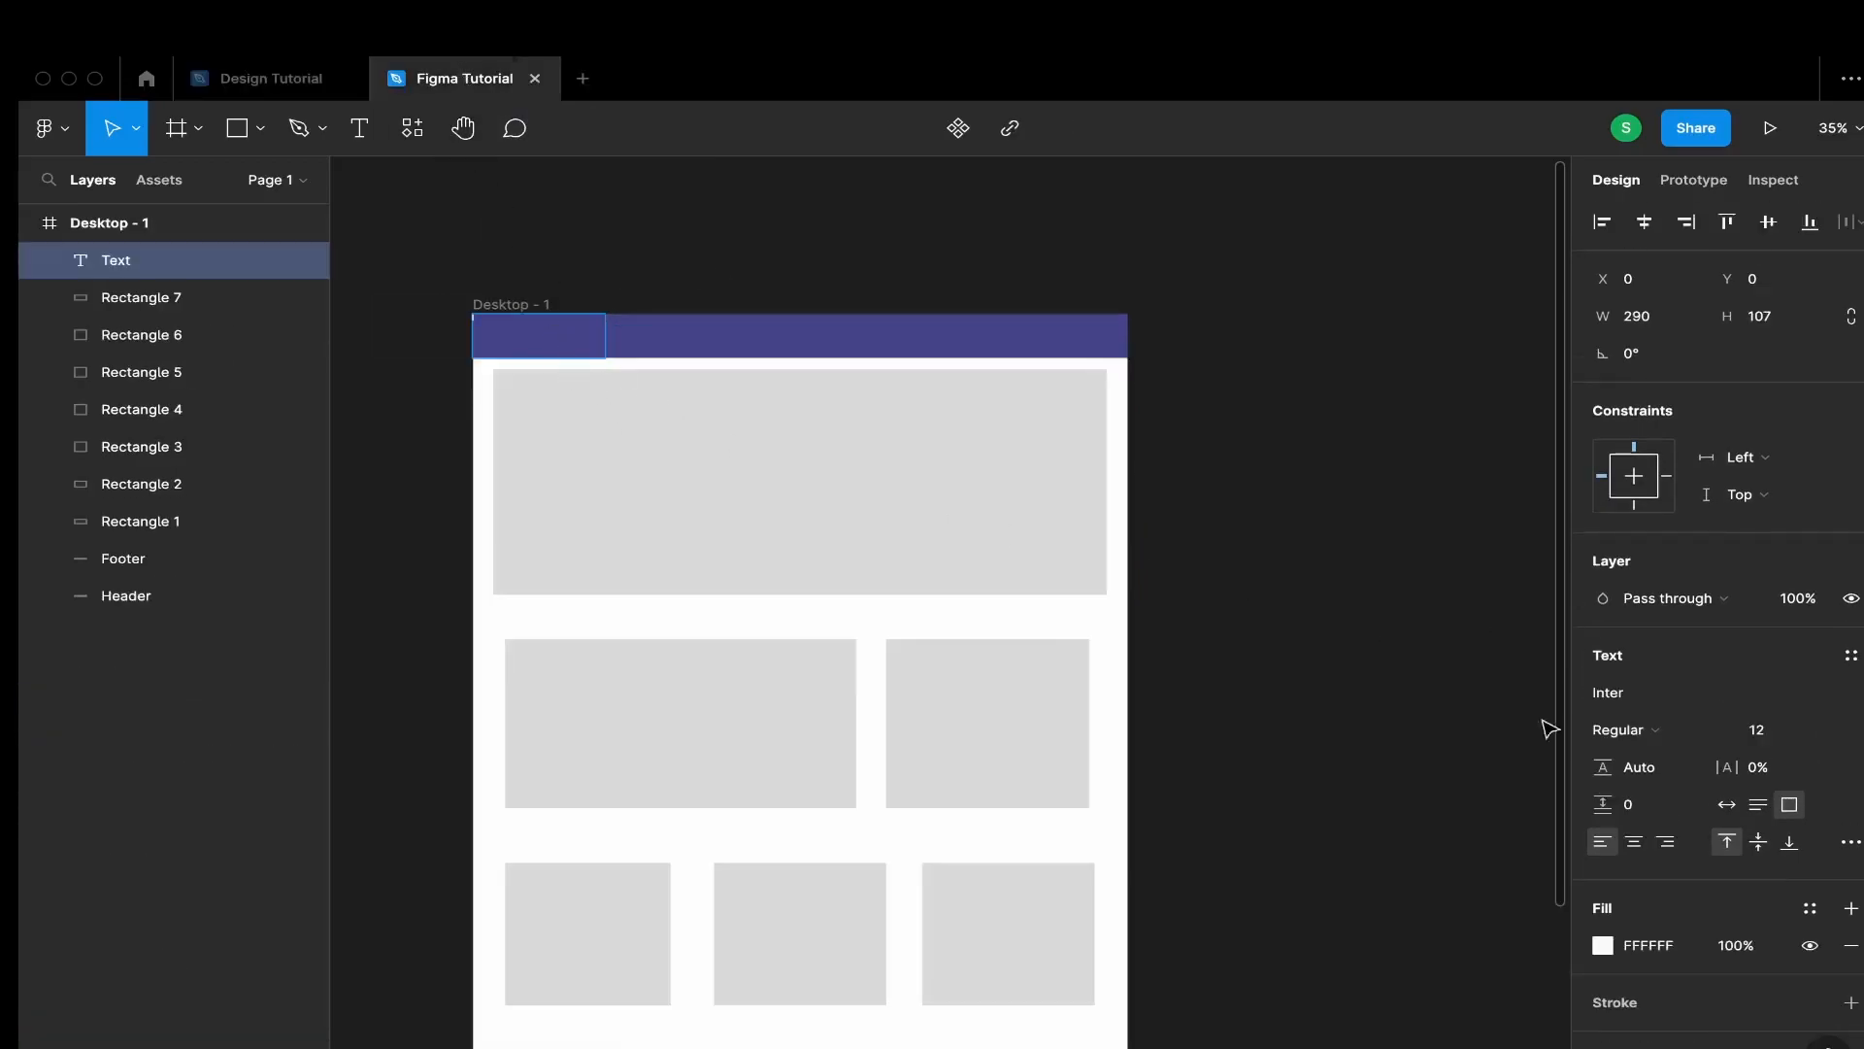
click(1802, 731)
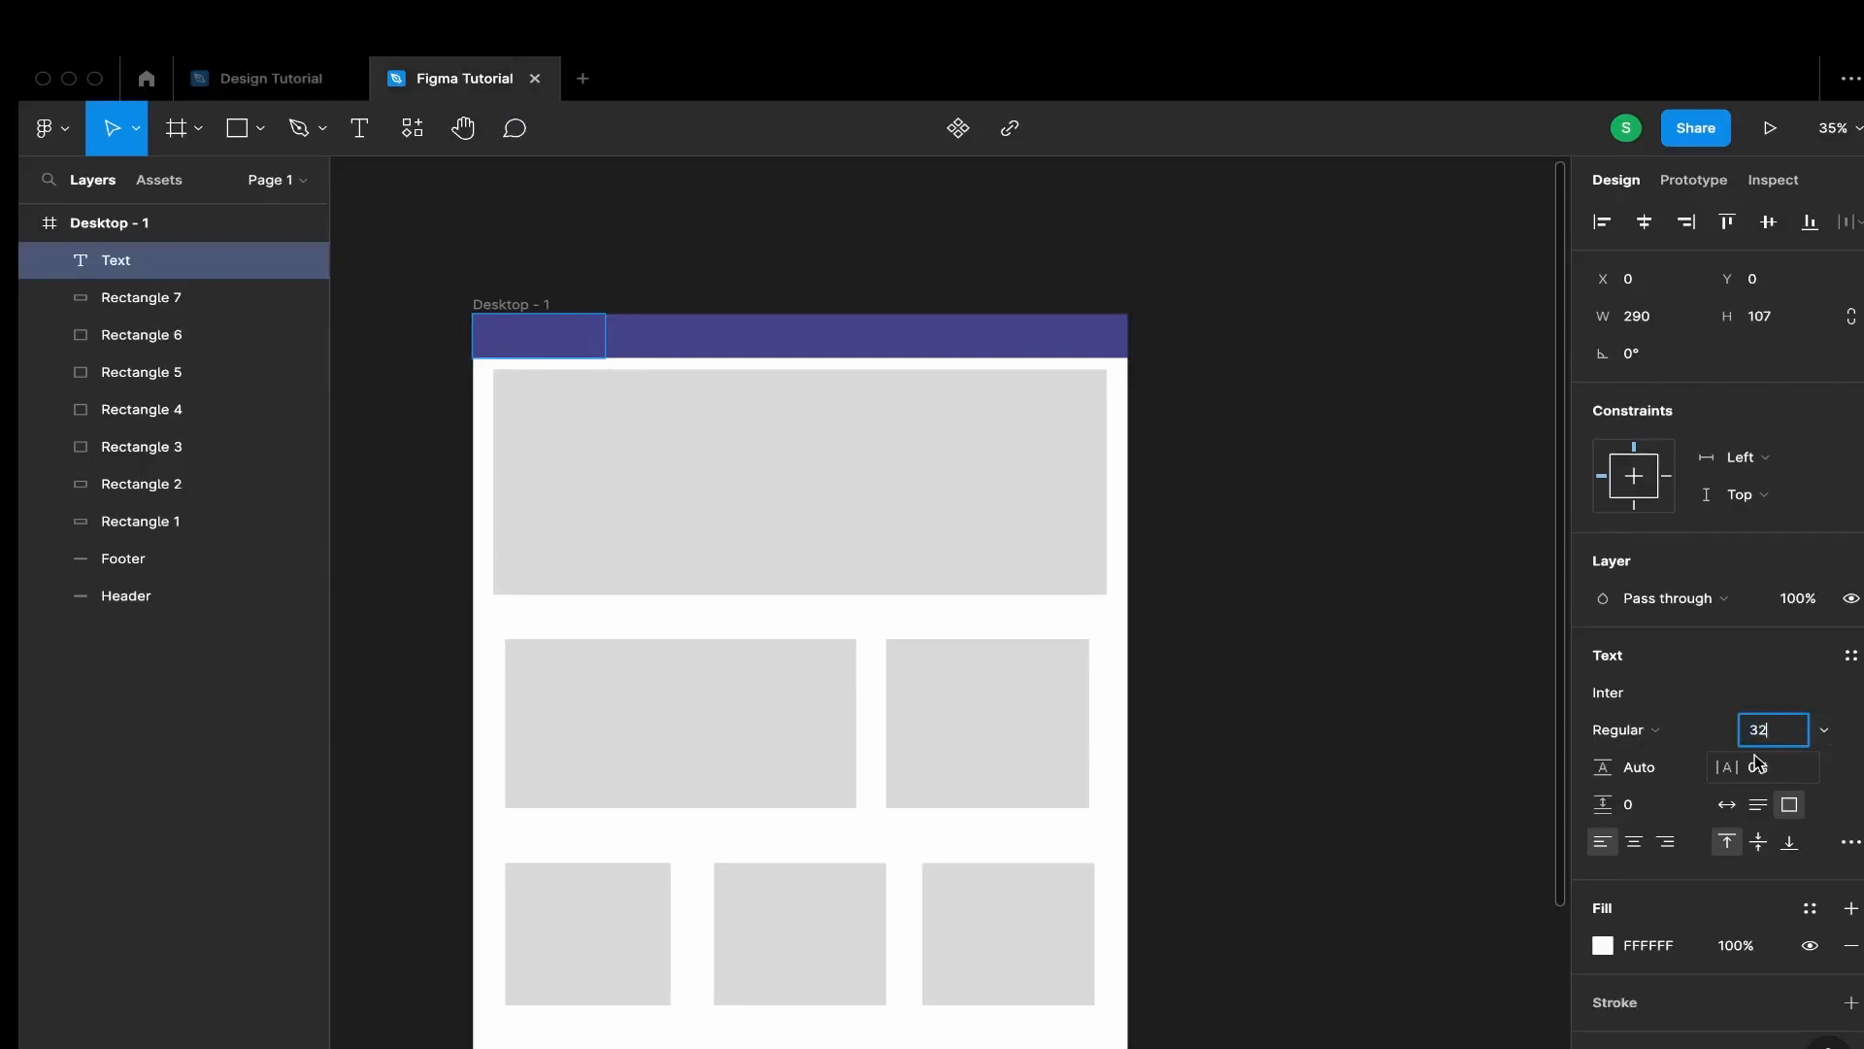
click(1690, 736)
click(1670, 812)
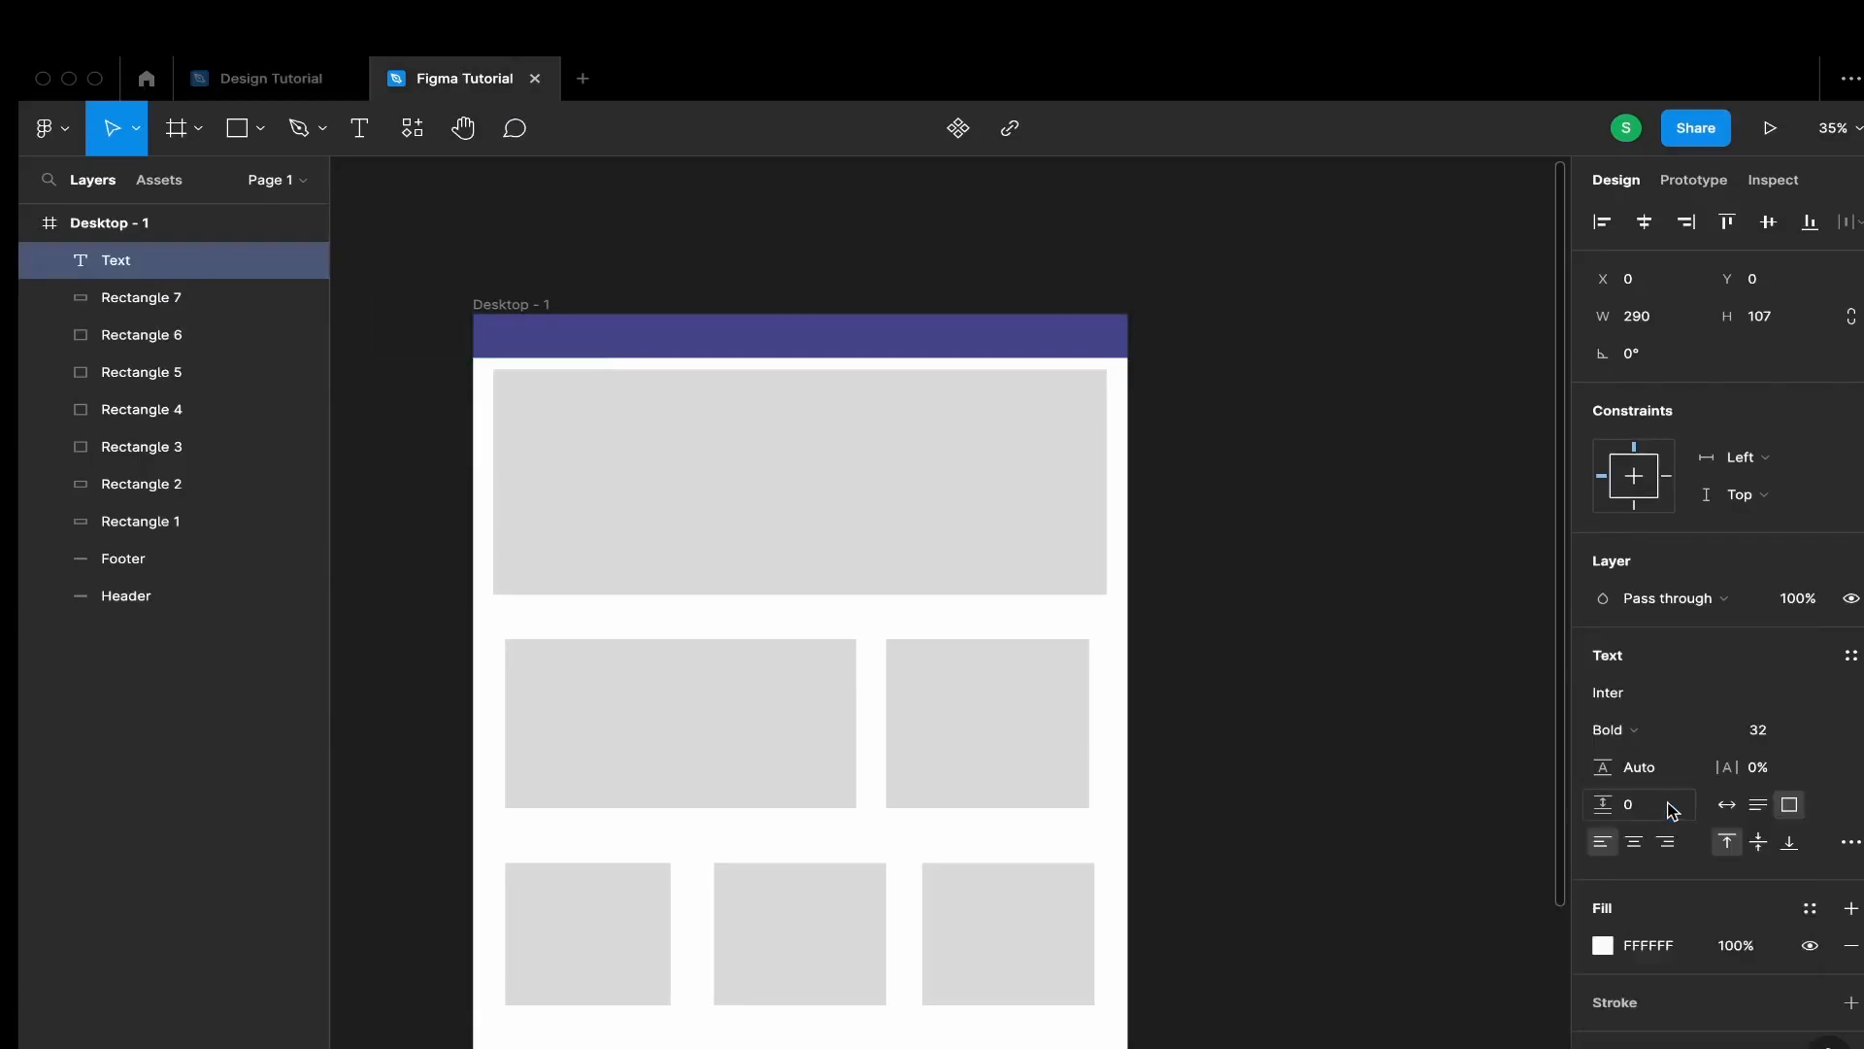
click(1628, 692)
text(f)
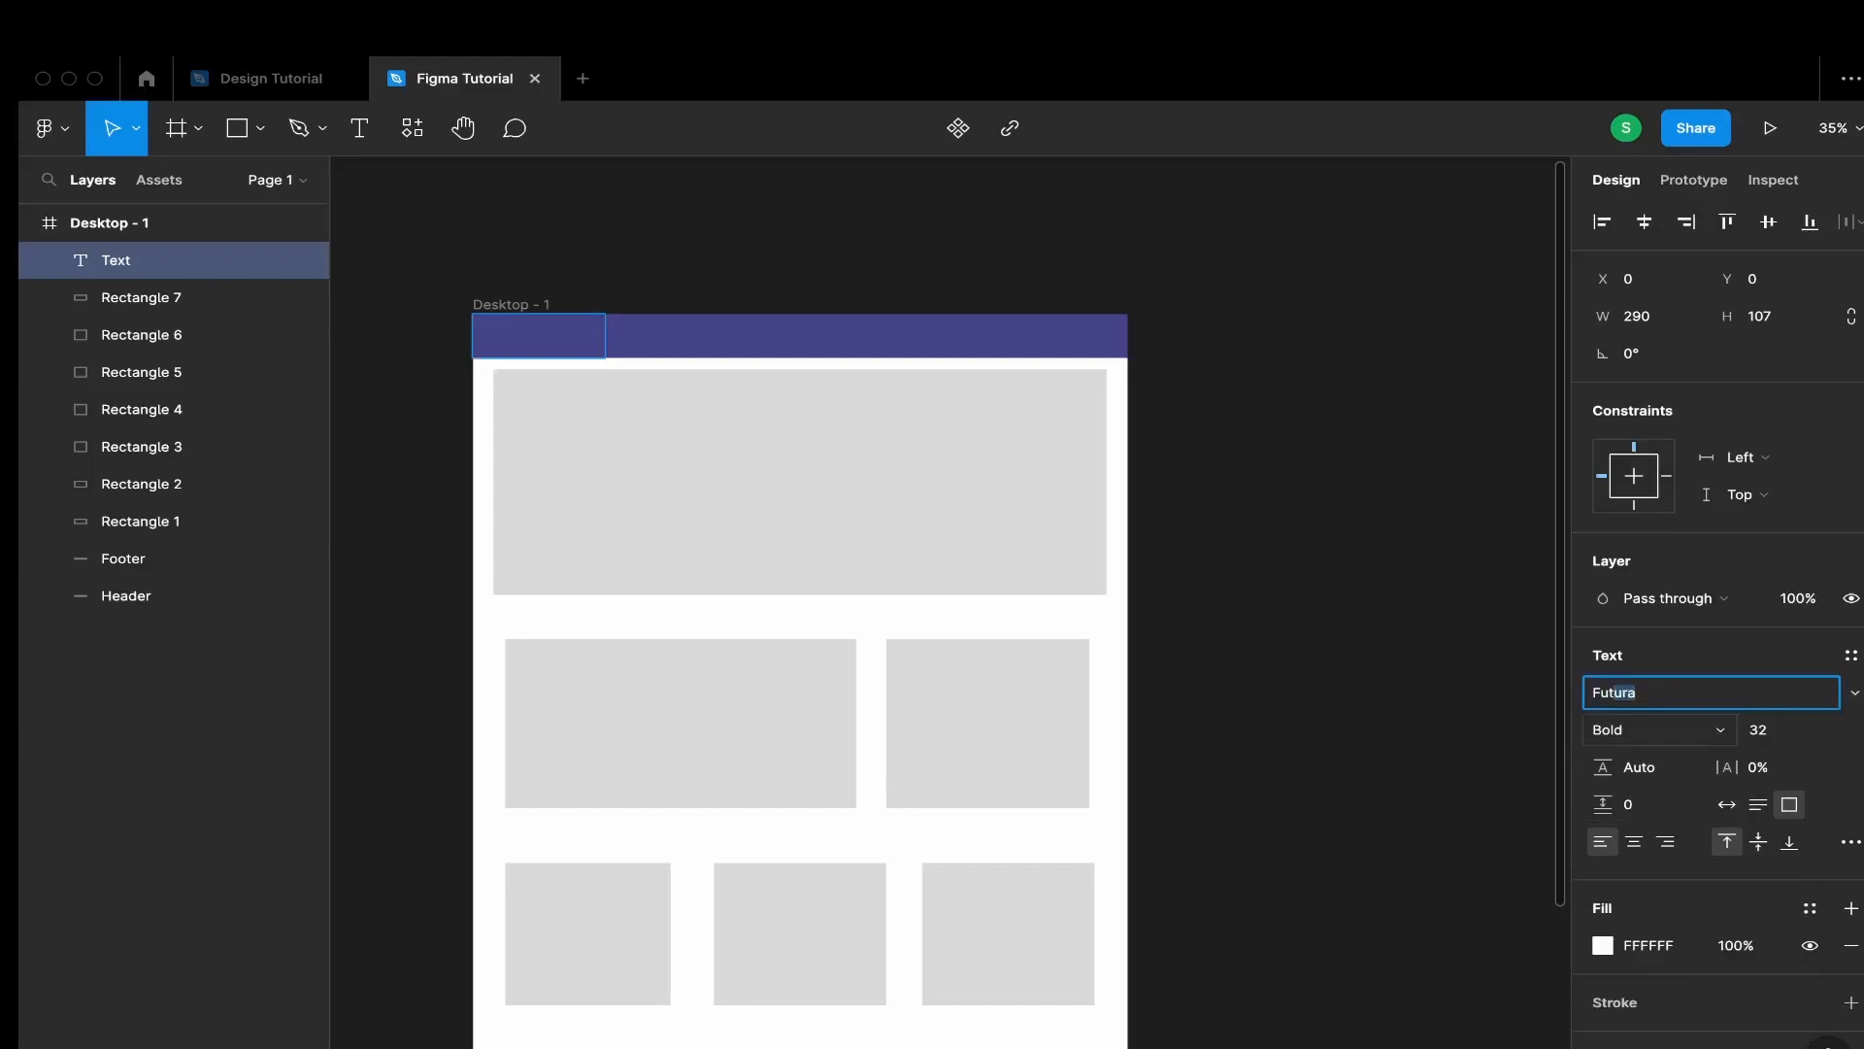
text(ut)
key(Return)
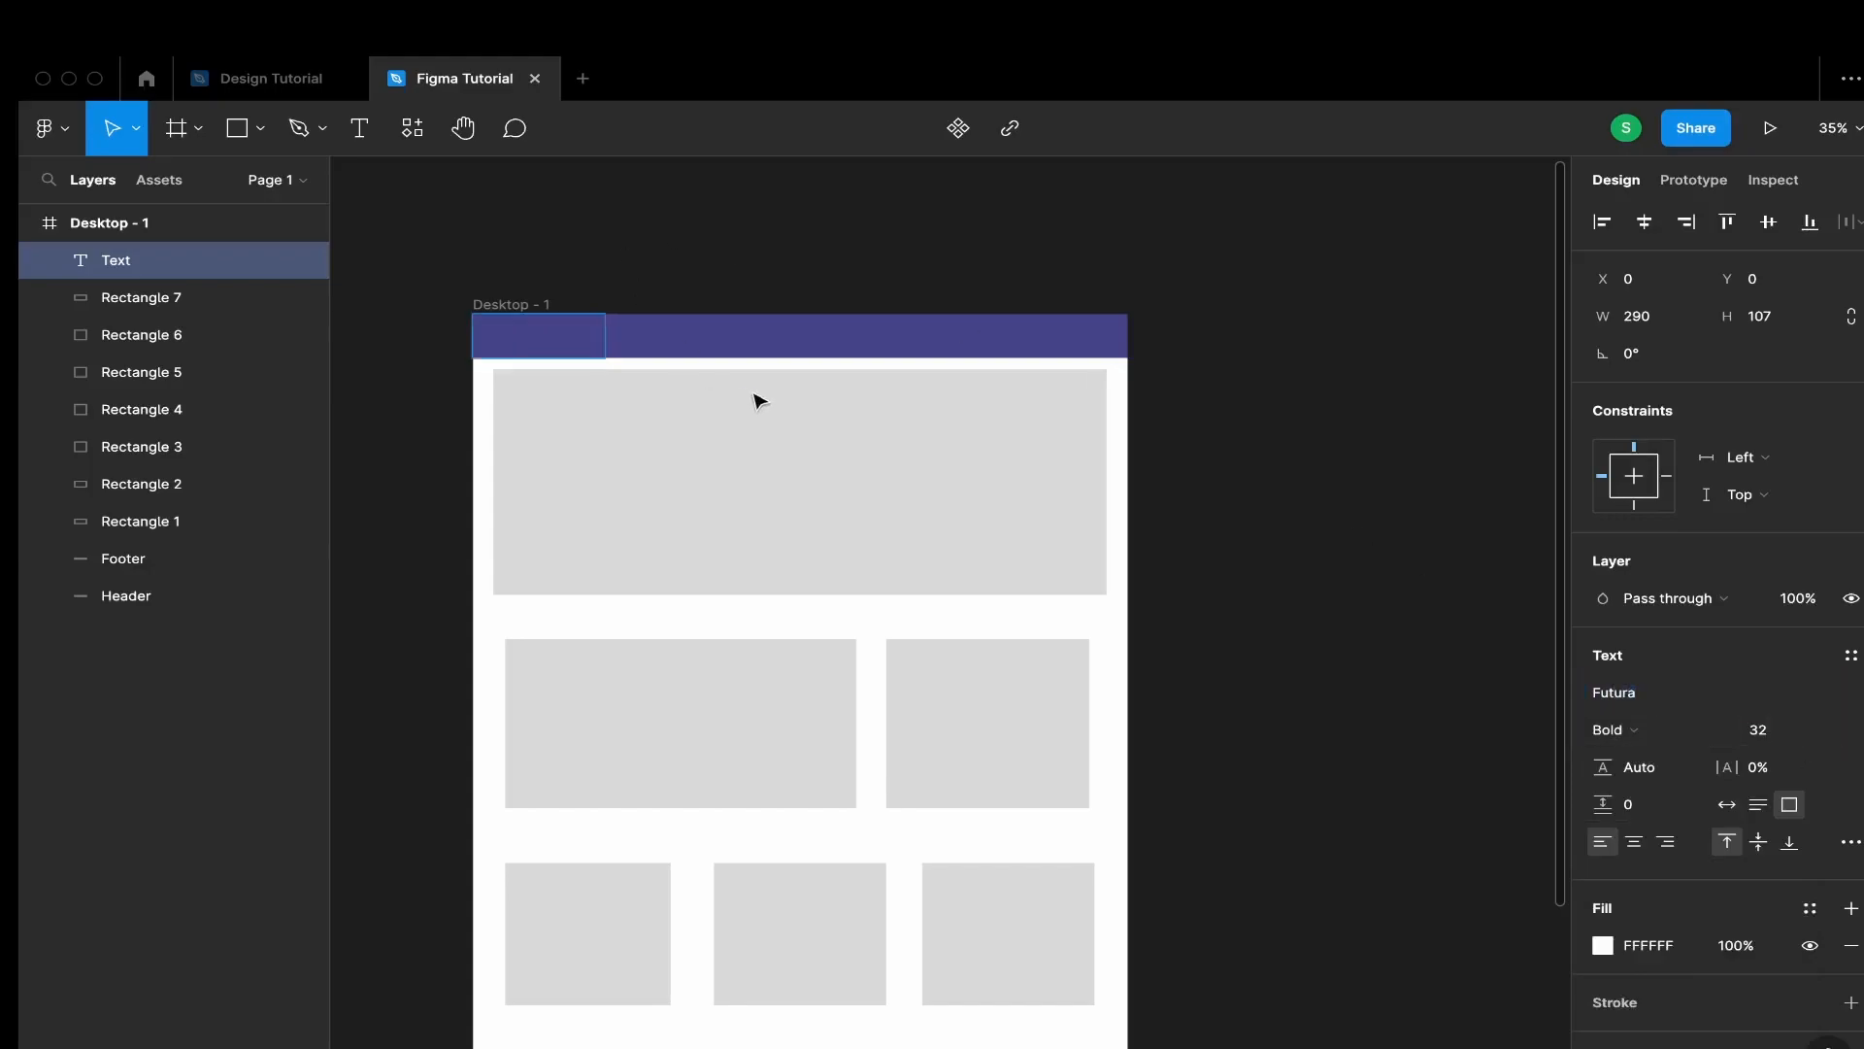
text(SuperPlumbers)
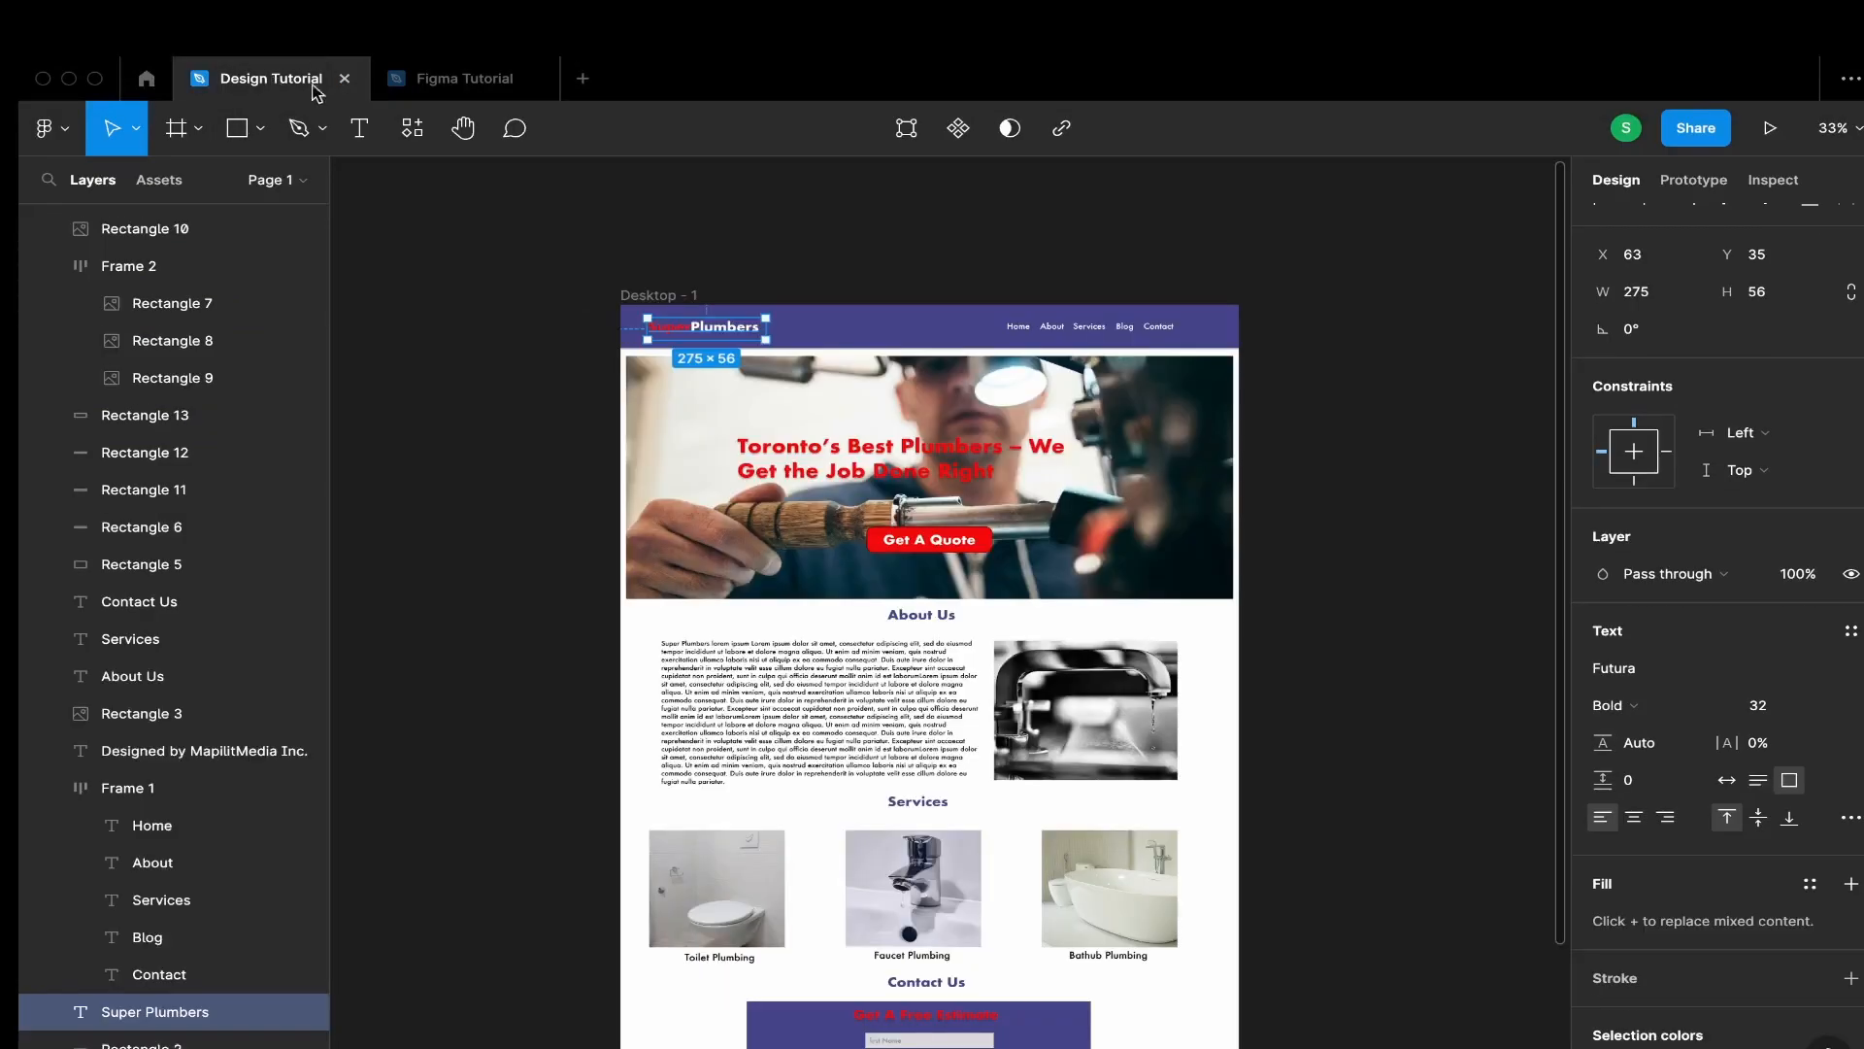
Color the word "Super" in the Figma Tutorial header logo red with fill FC0404
click(451, 78)
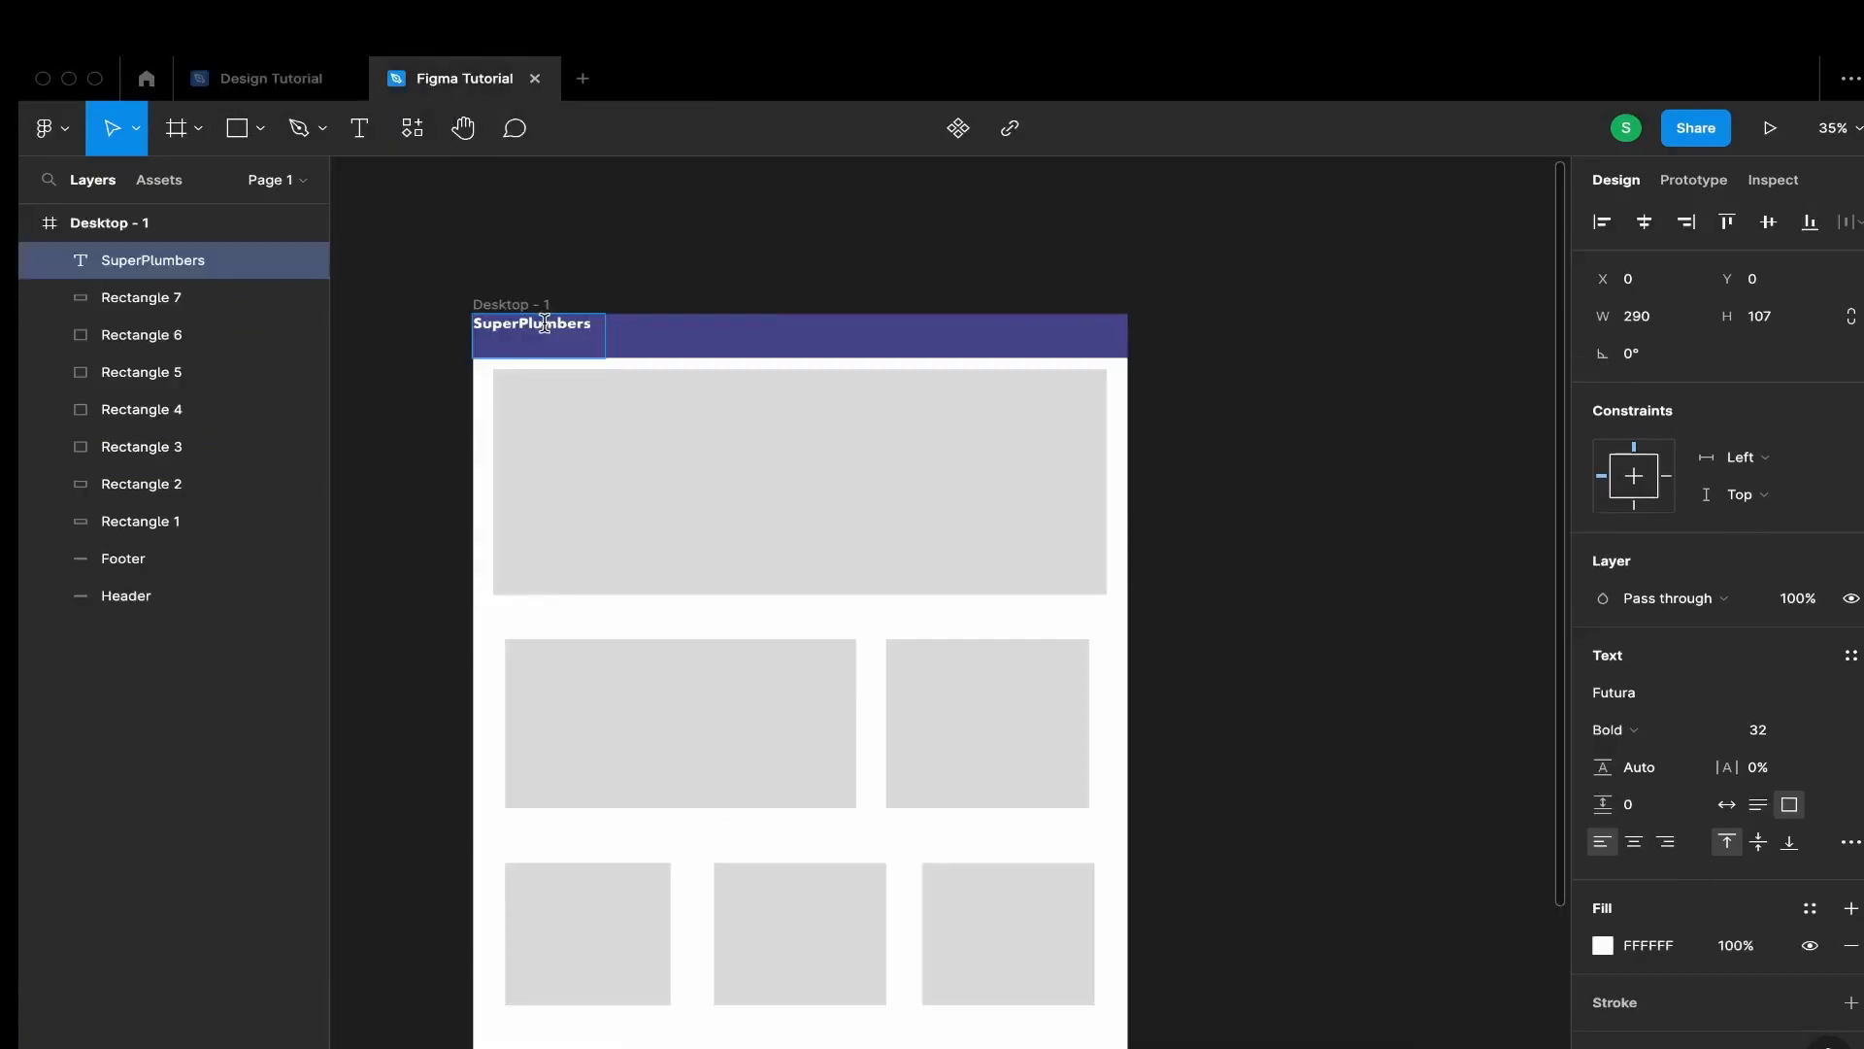
drag(519, 322, 471, 323)
click(1603, 944)
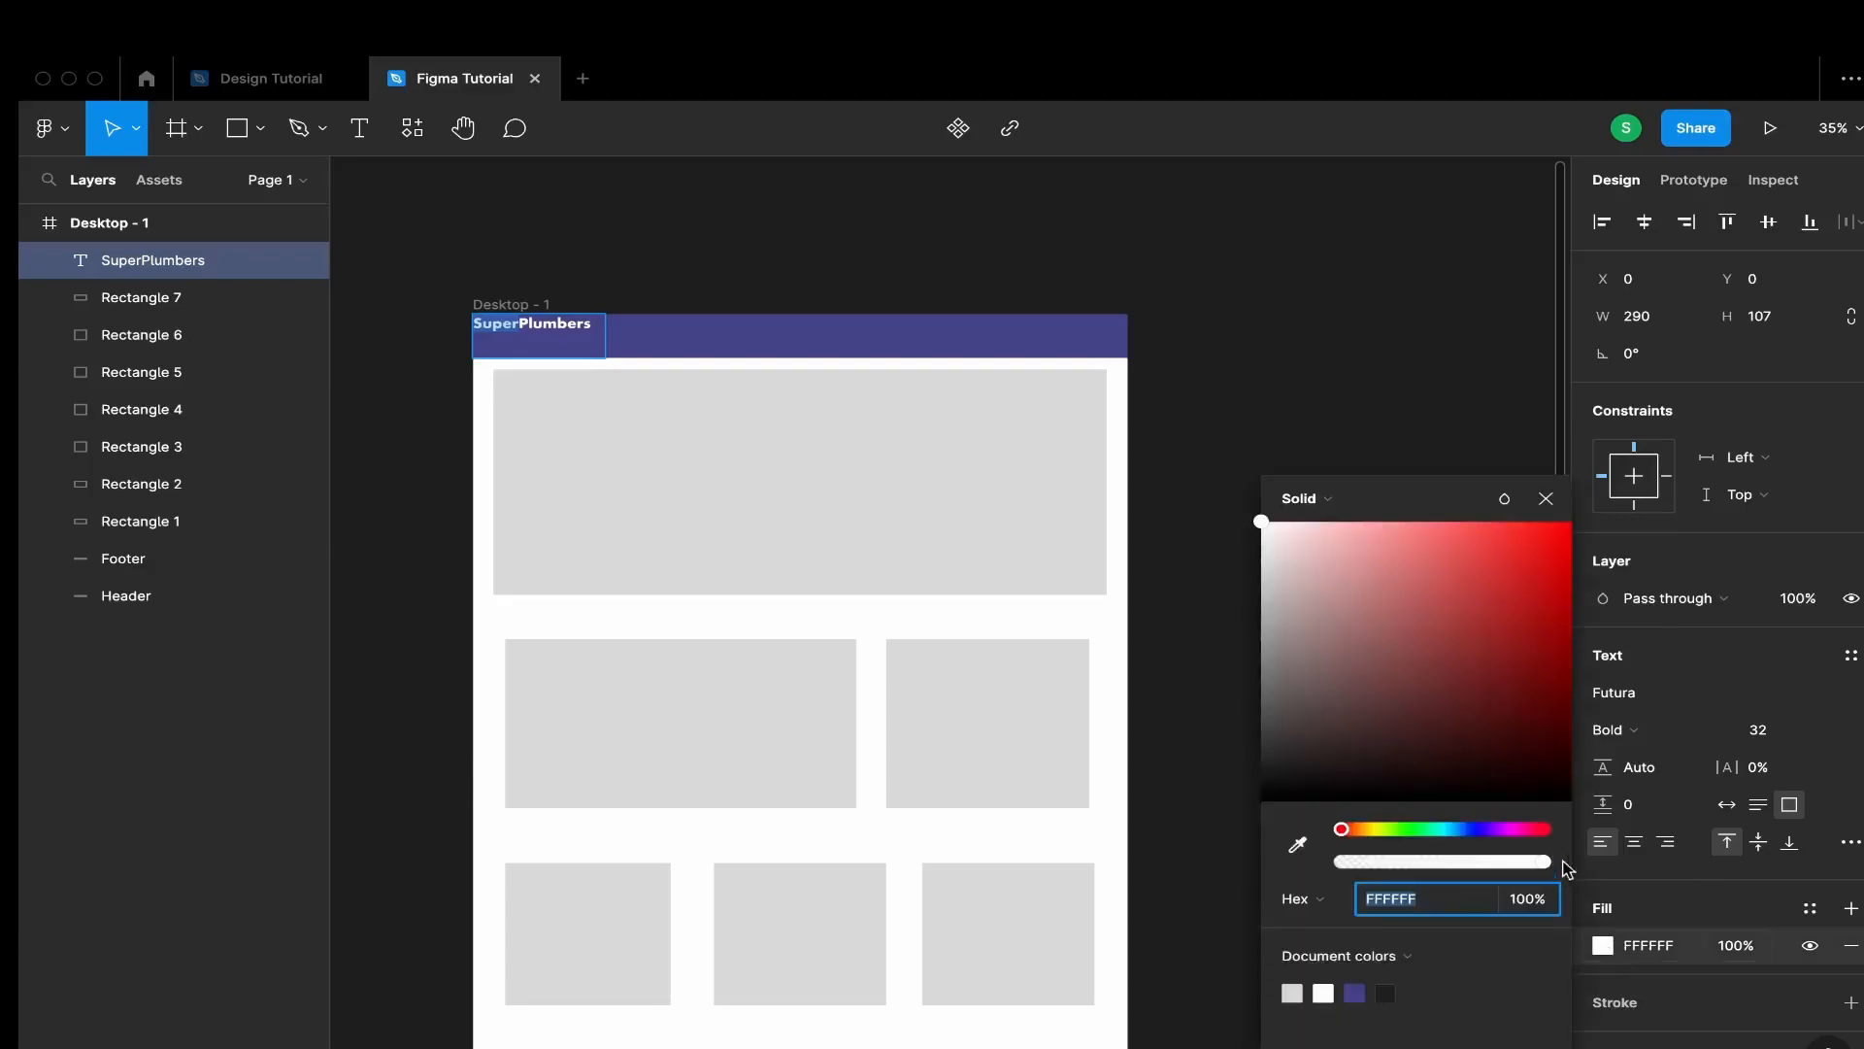
click(1543, 828)
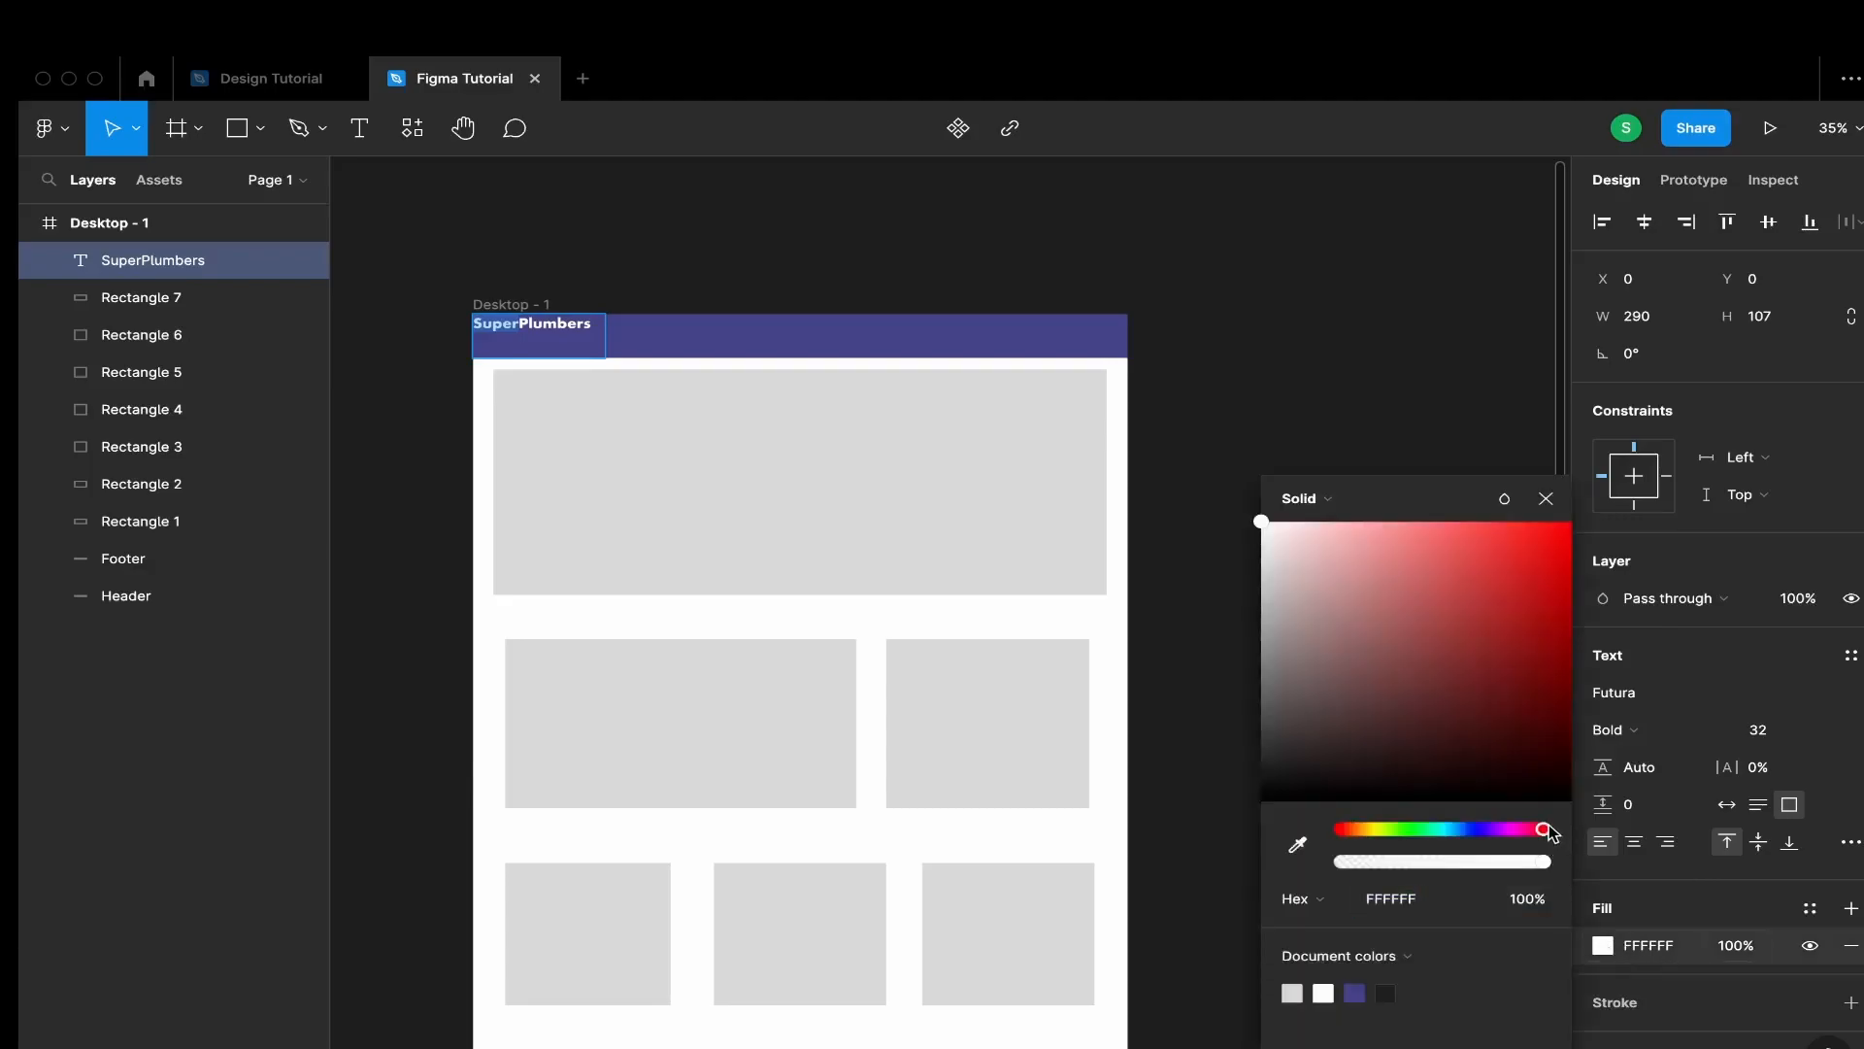
click(1563, 538)
drag(1565, 544, 1566, 524)
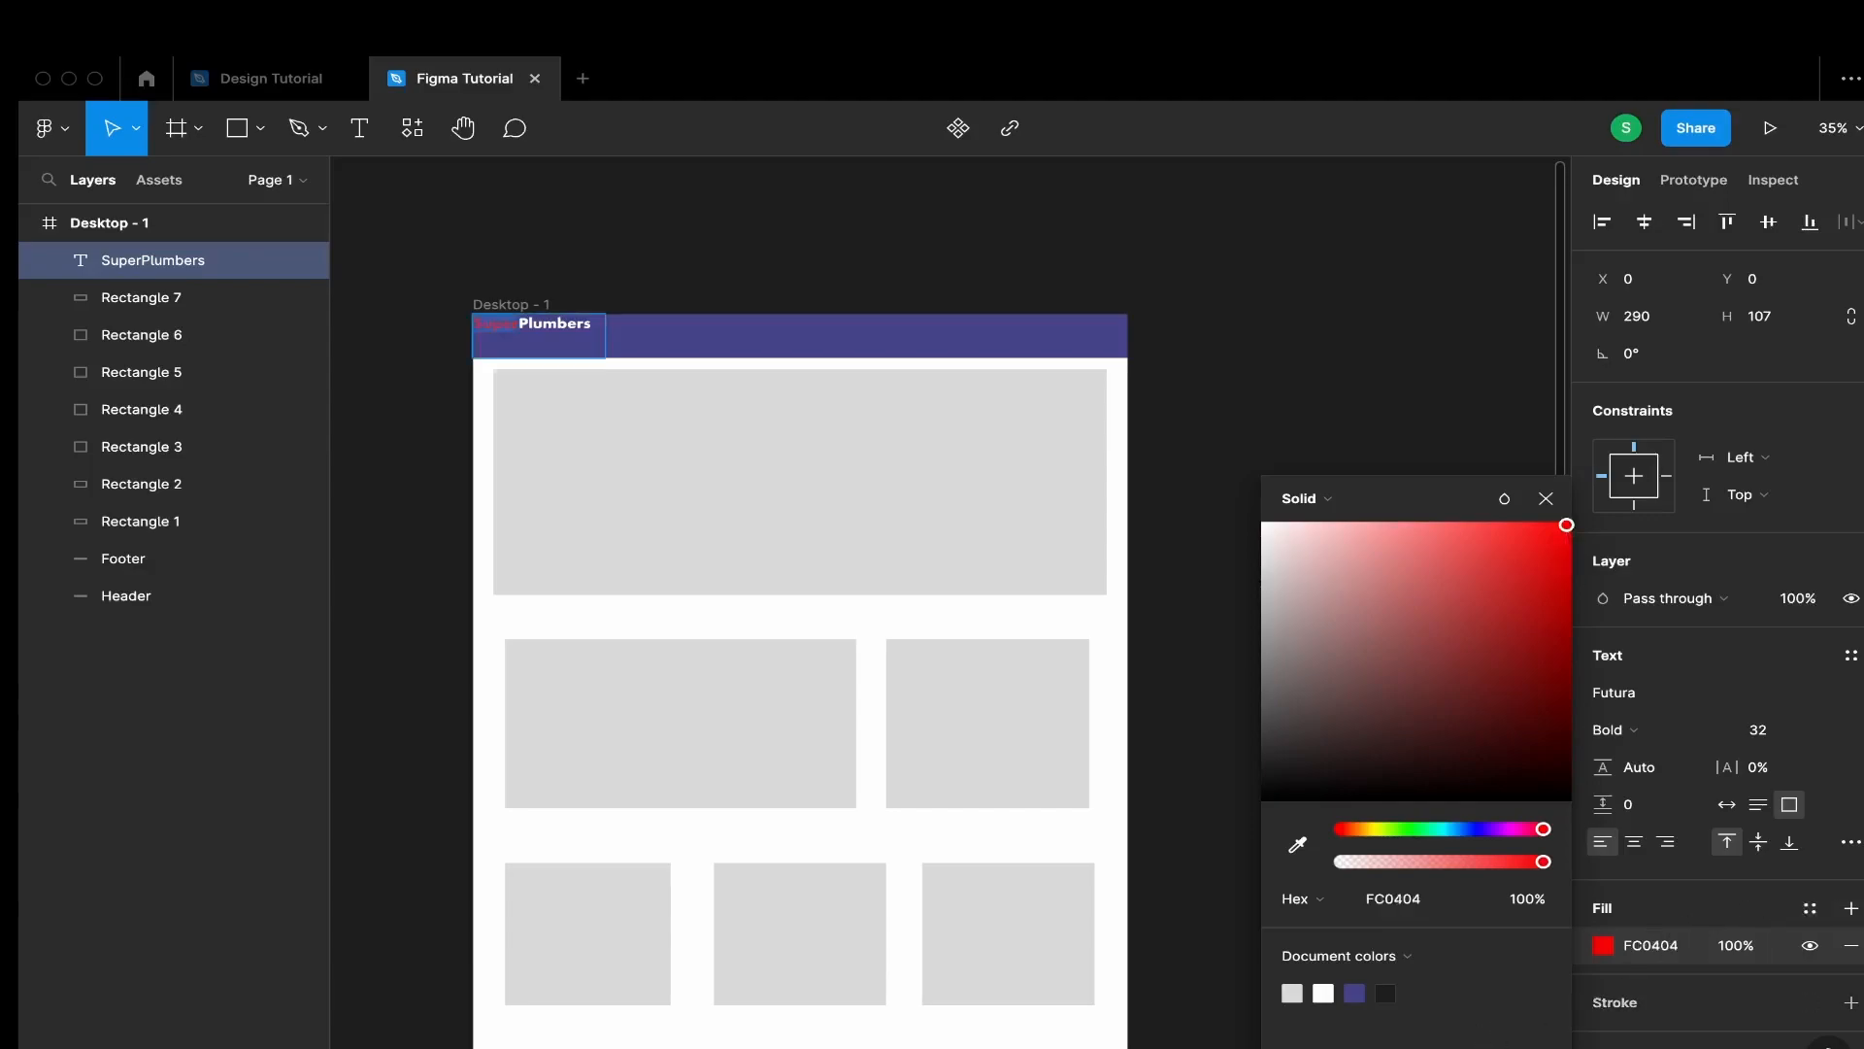
Save the red fill of "Super" as a new color style named "secondary"
click(1810, 908)
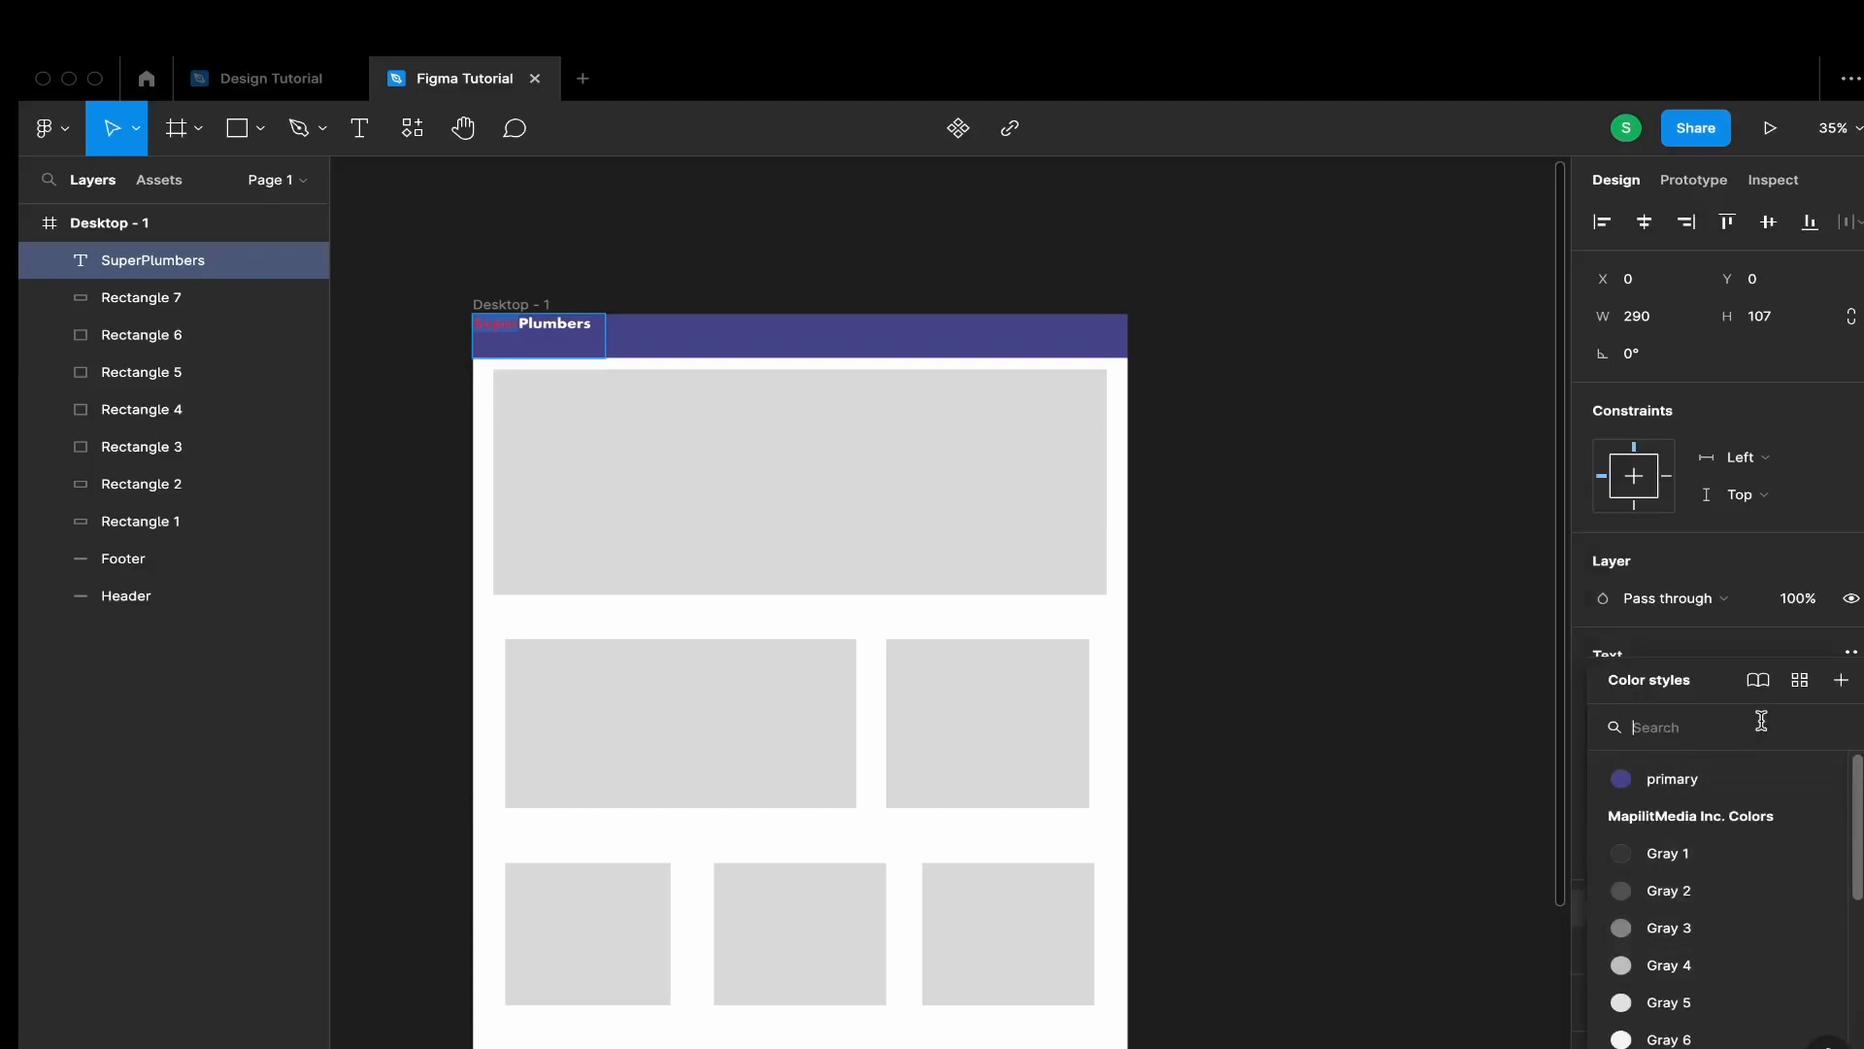
click(1841, 682)
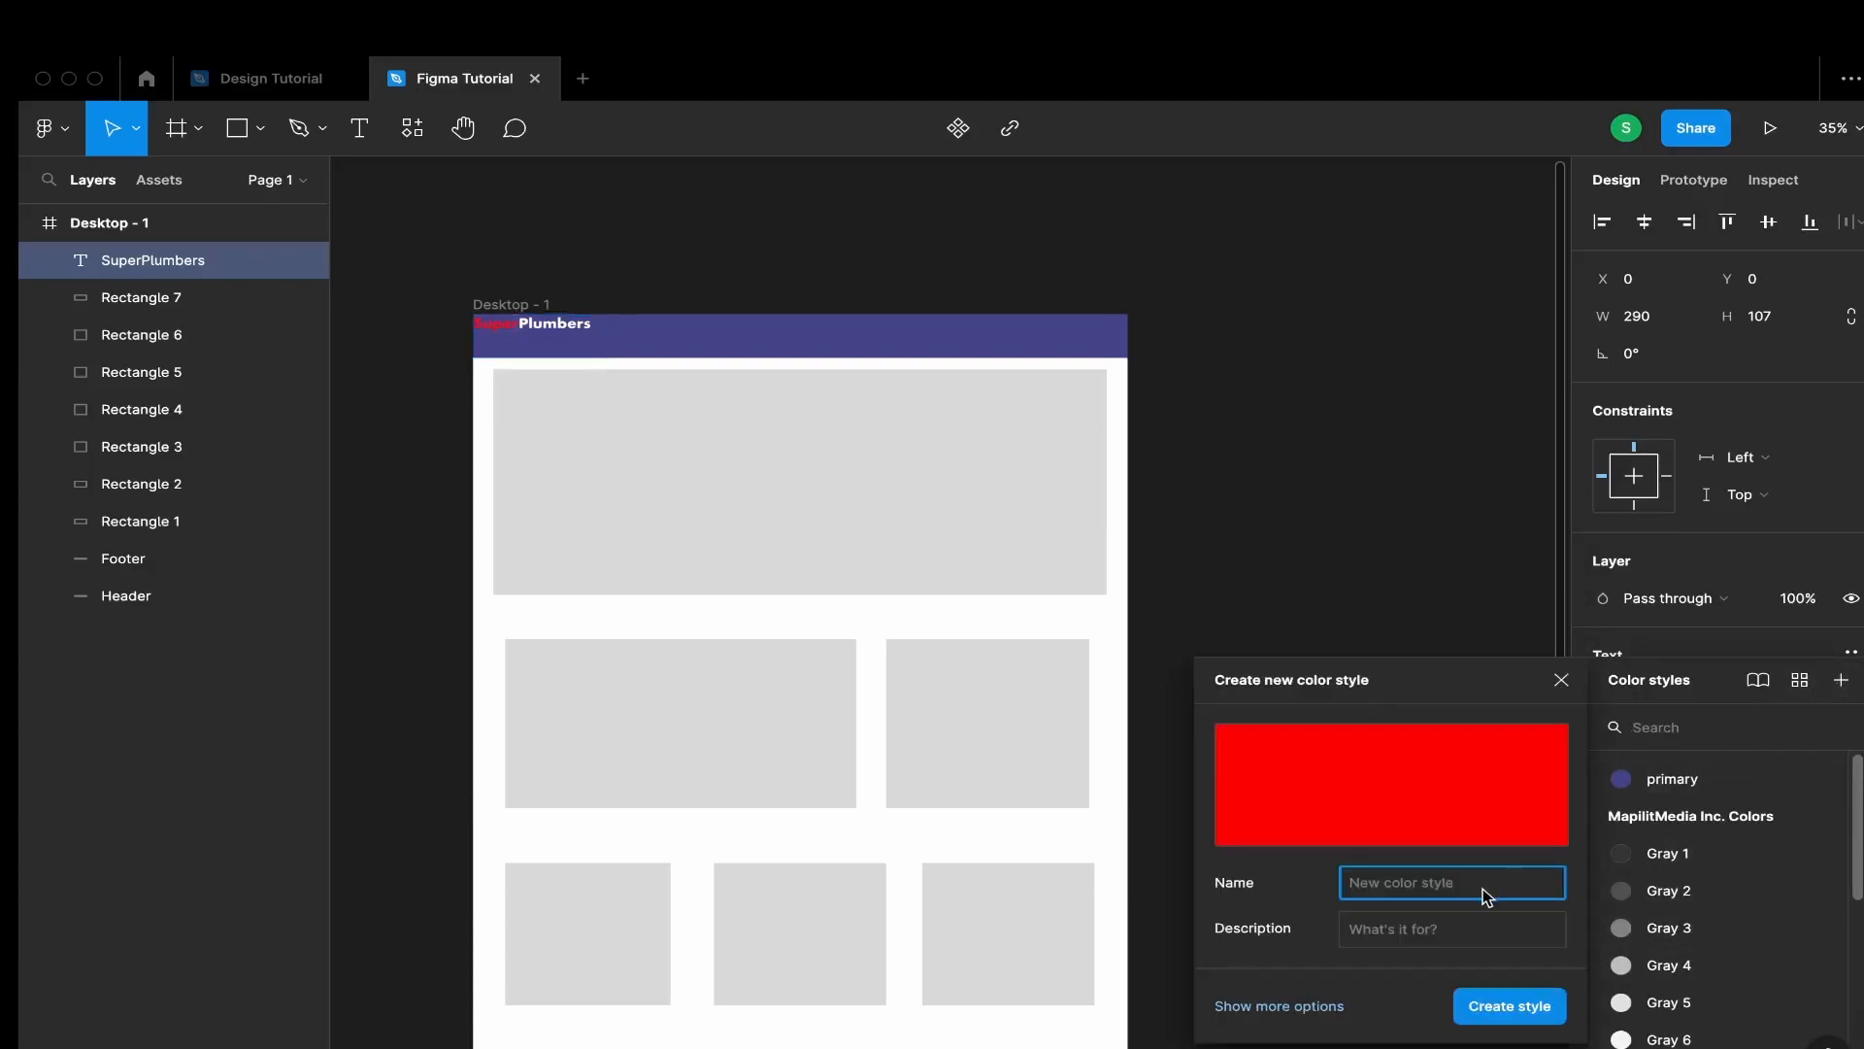
text(seconda)
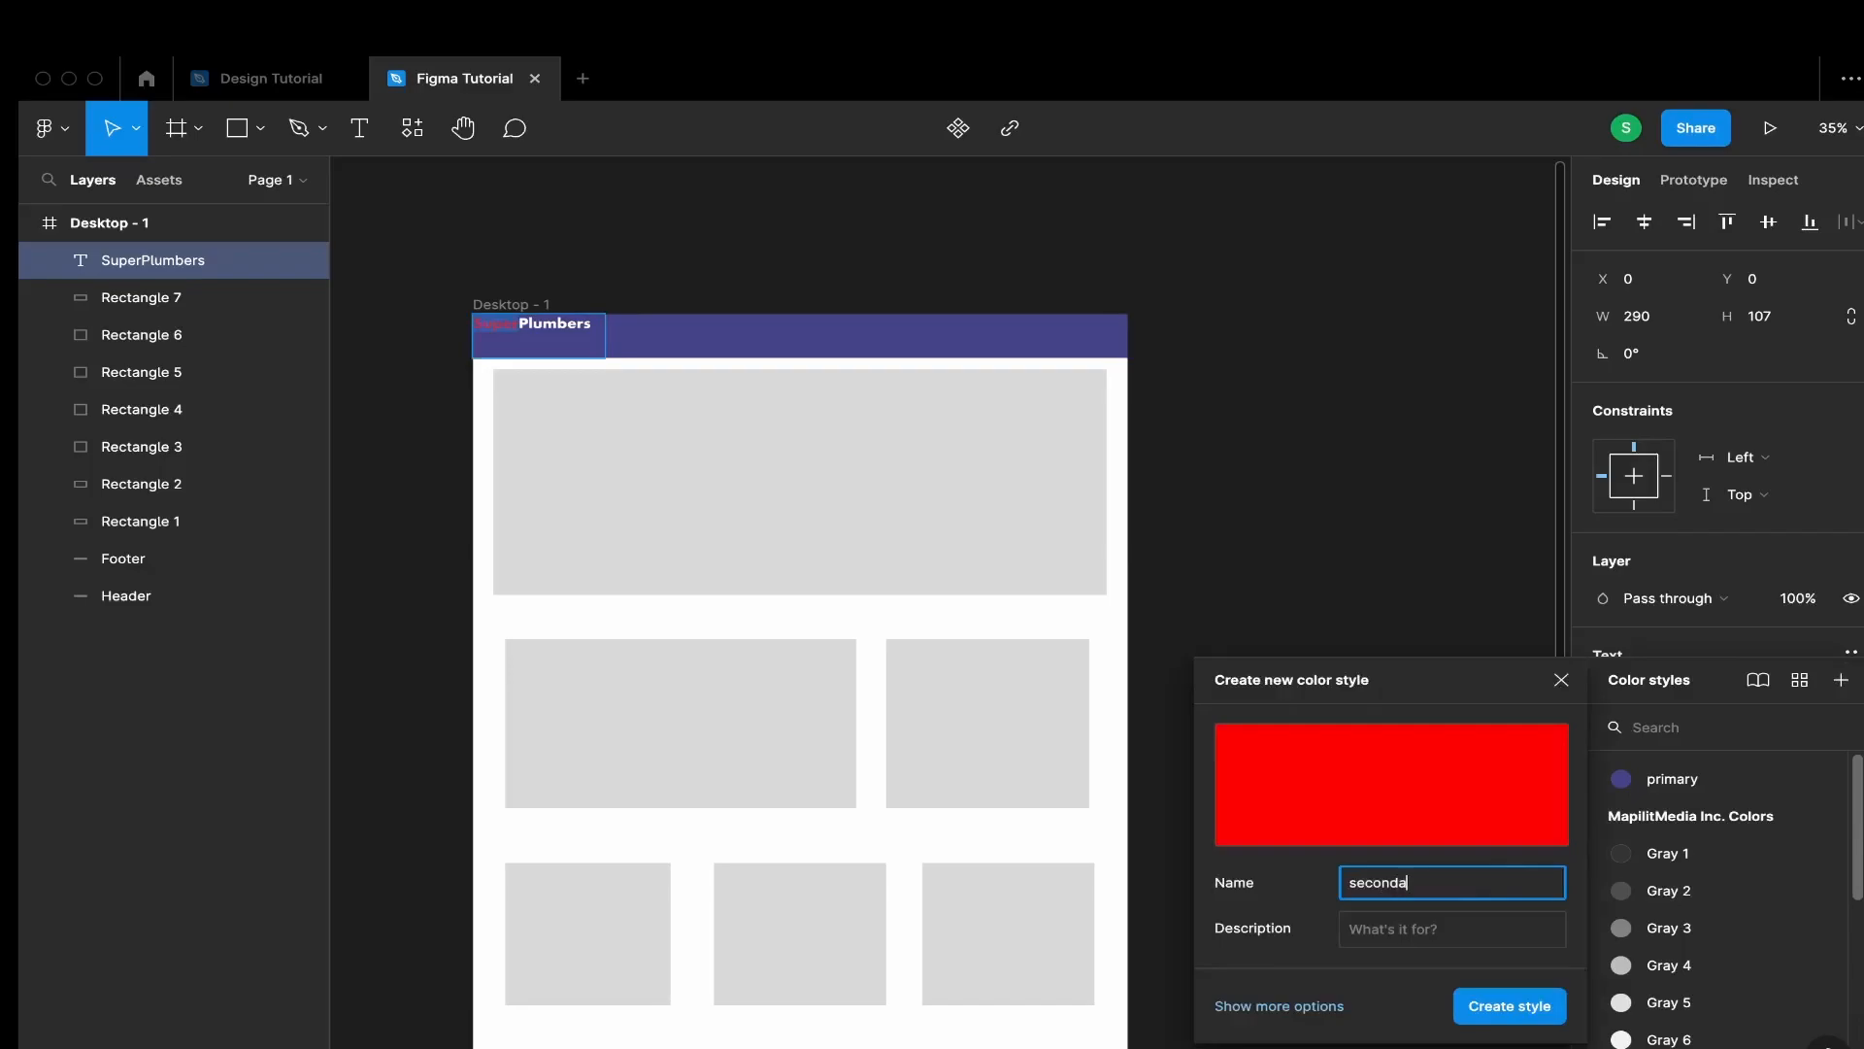
key(Return)
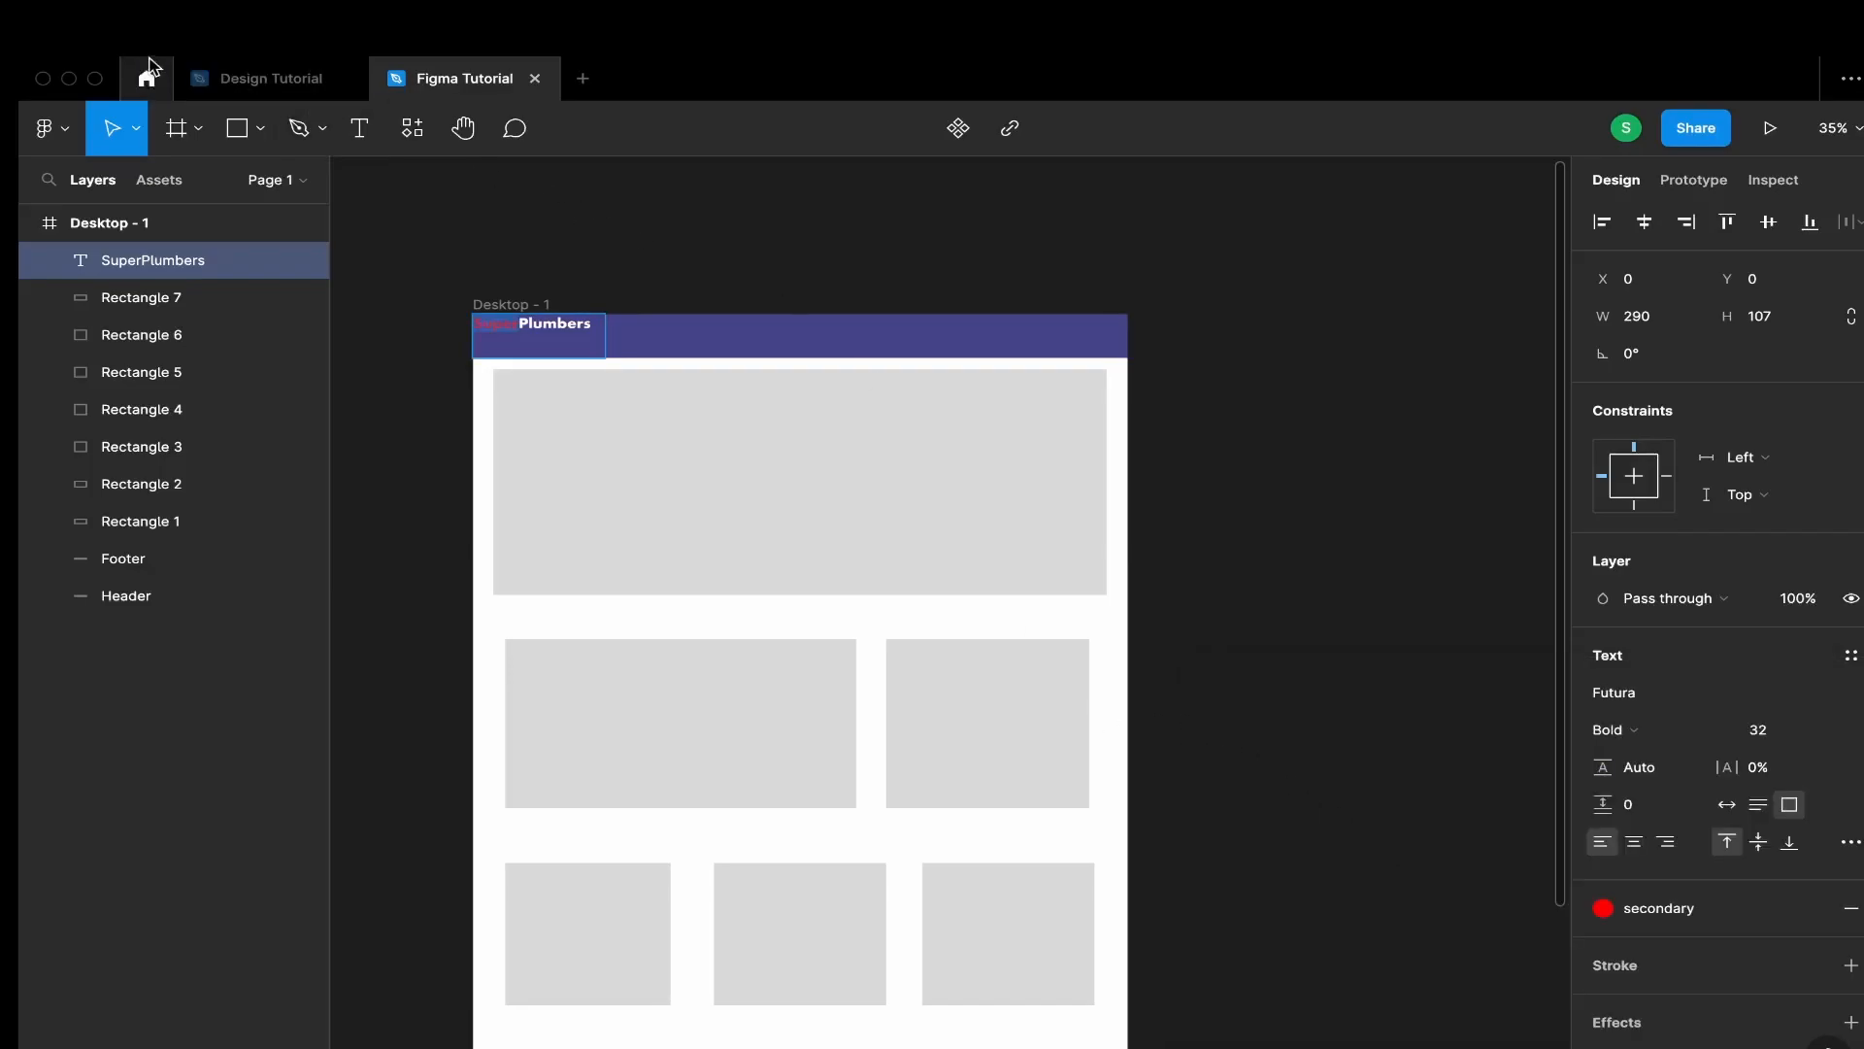
Compare with the Design Tutorial logo, then shrink the SuperPlumbers text box to 290 × 48 and move it to X 45, Y 19
click(228, 68)
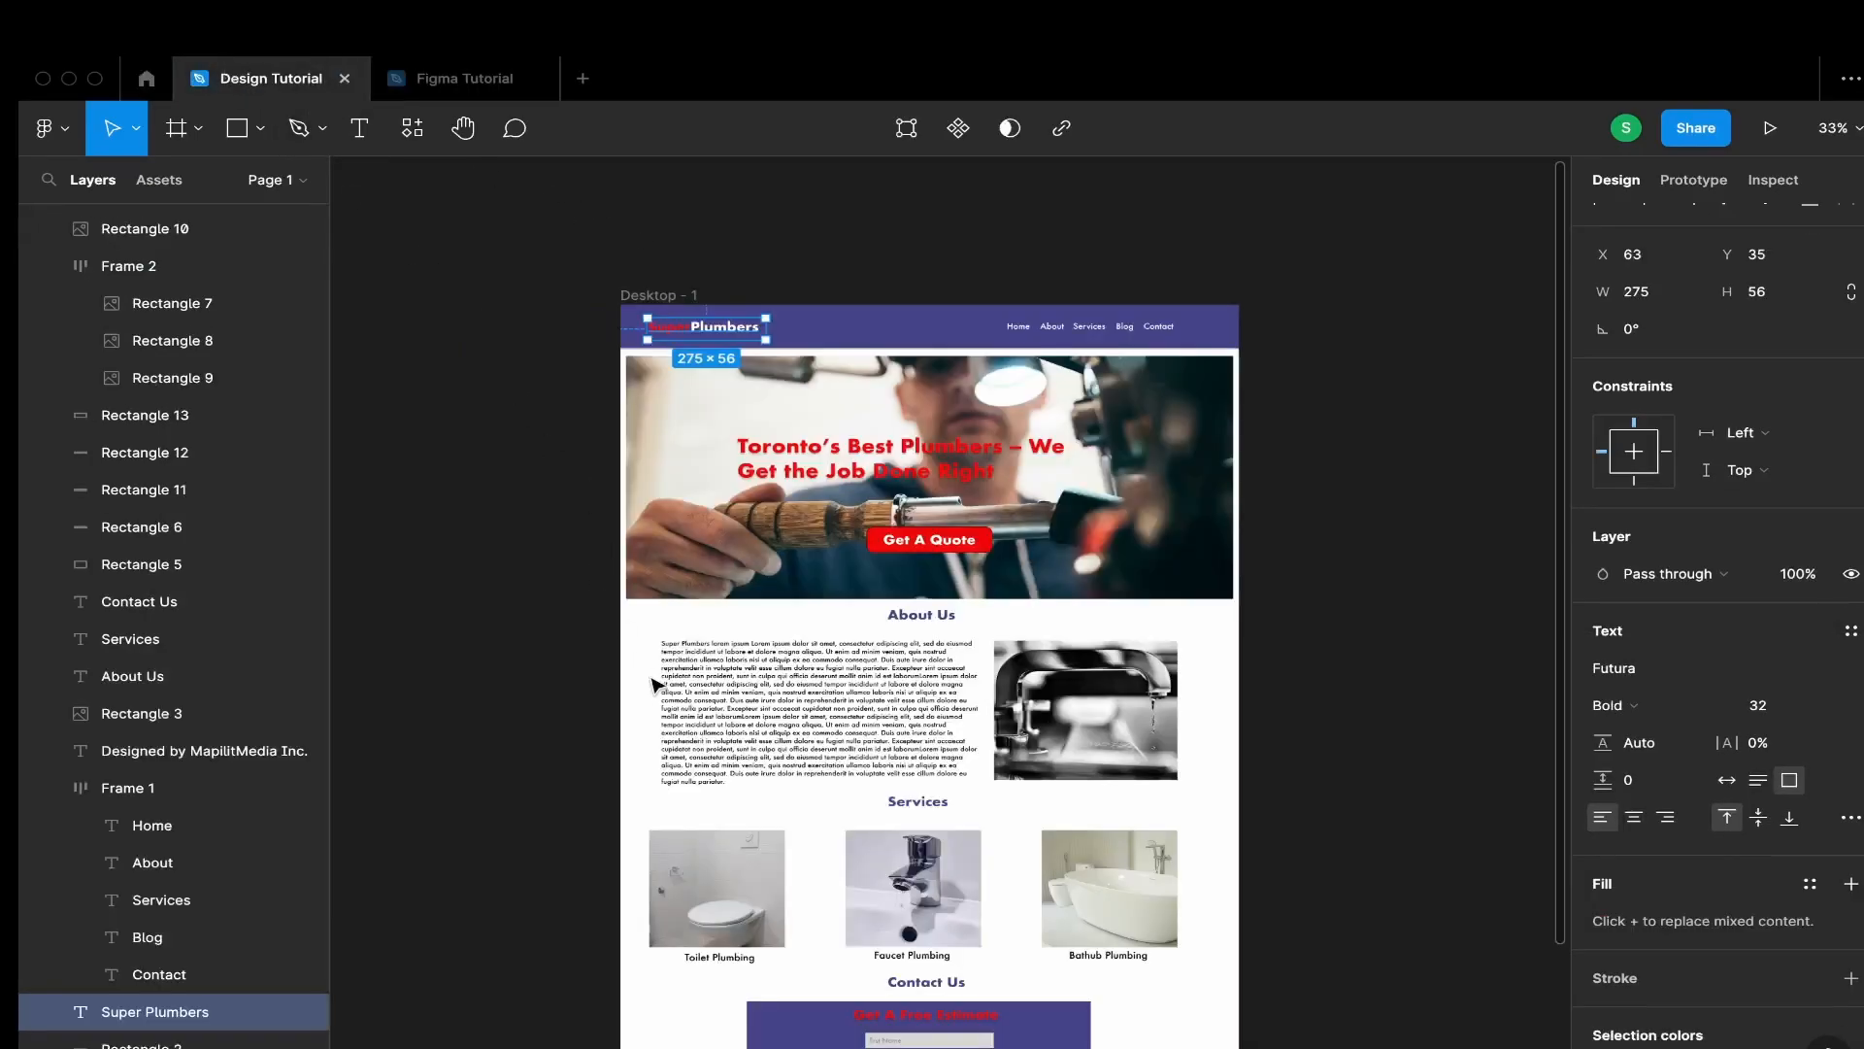
click(497, 86)
click(598, 348)
click(654, 343)
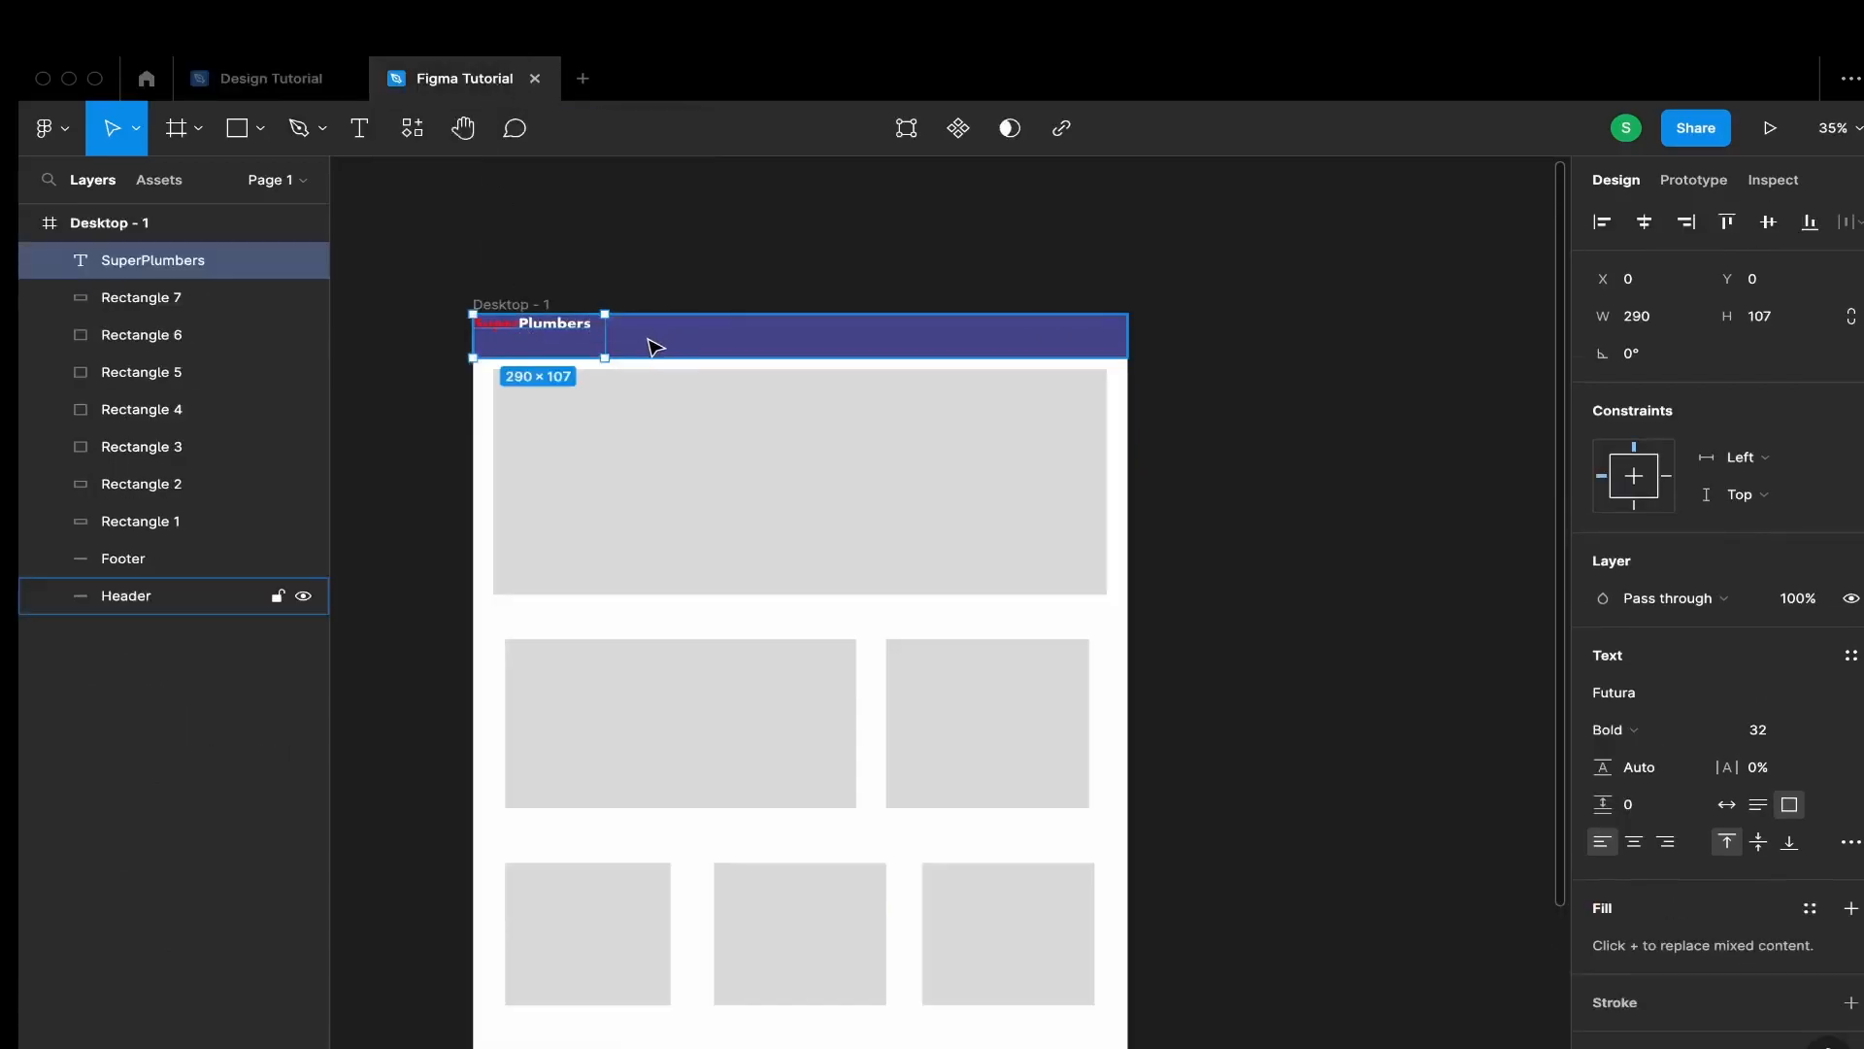
drag(598, 357, 593, 333)
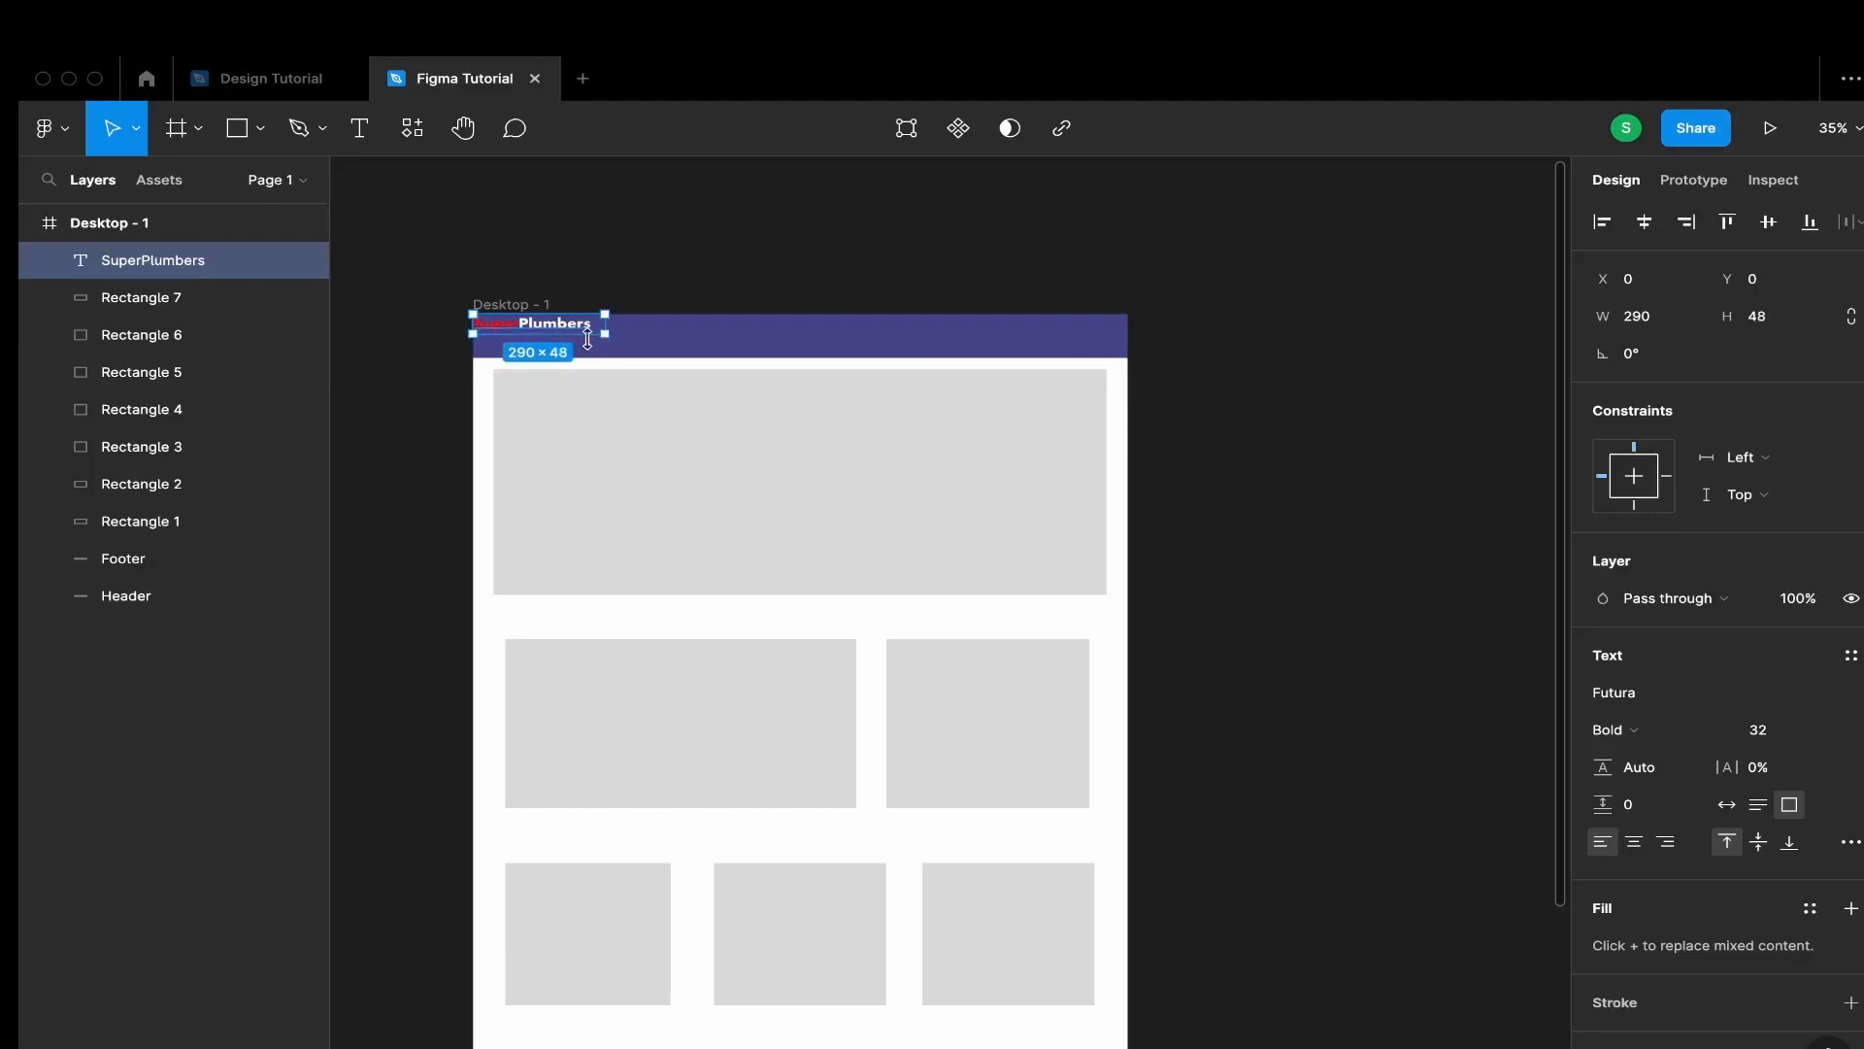
drag(586, 330, 606, 339)
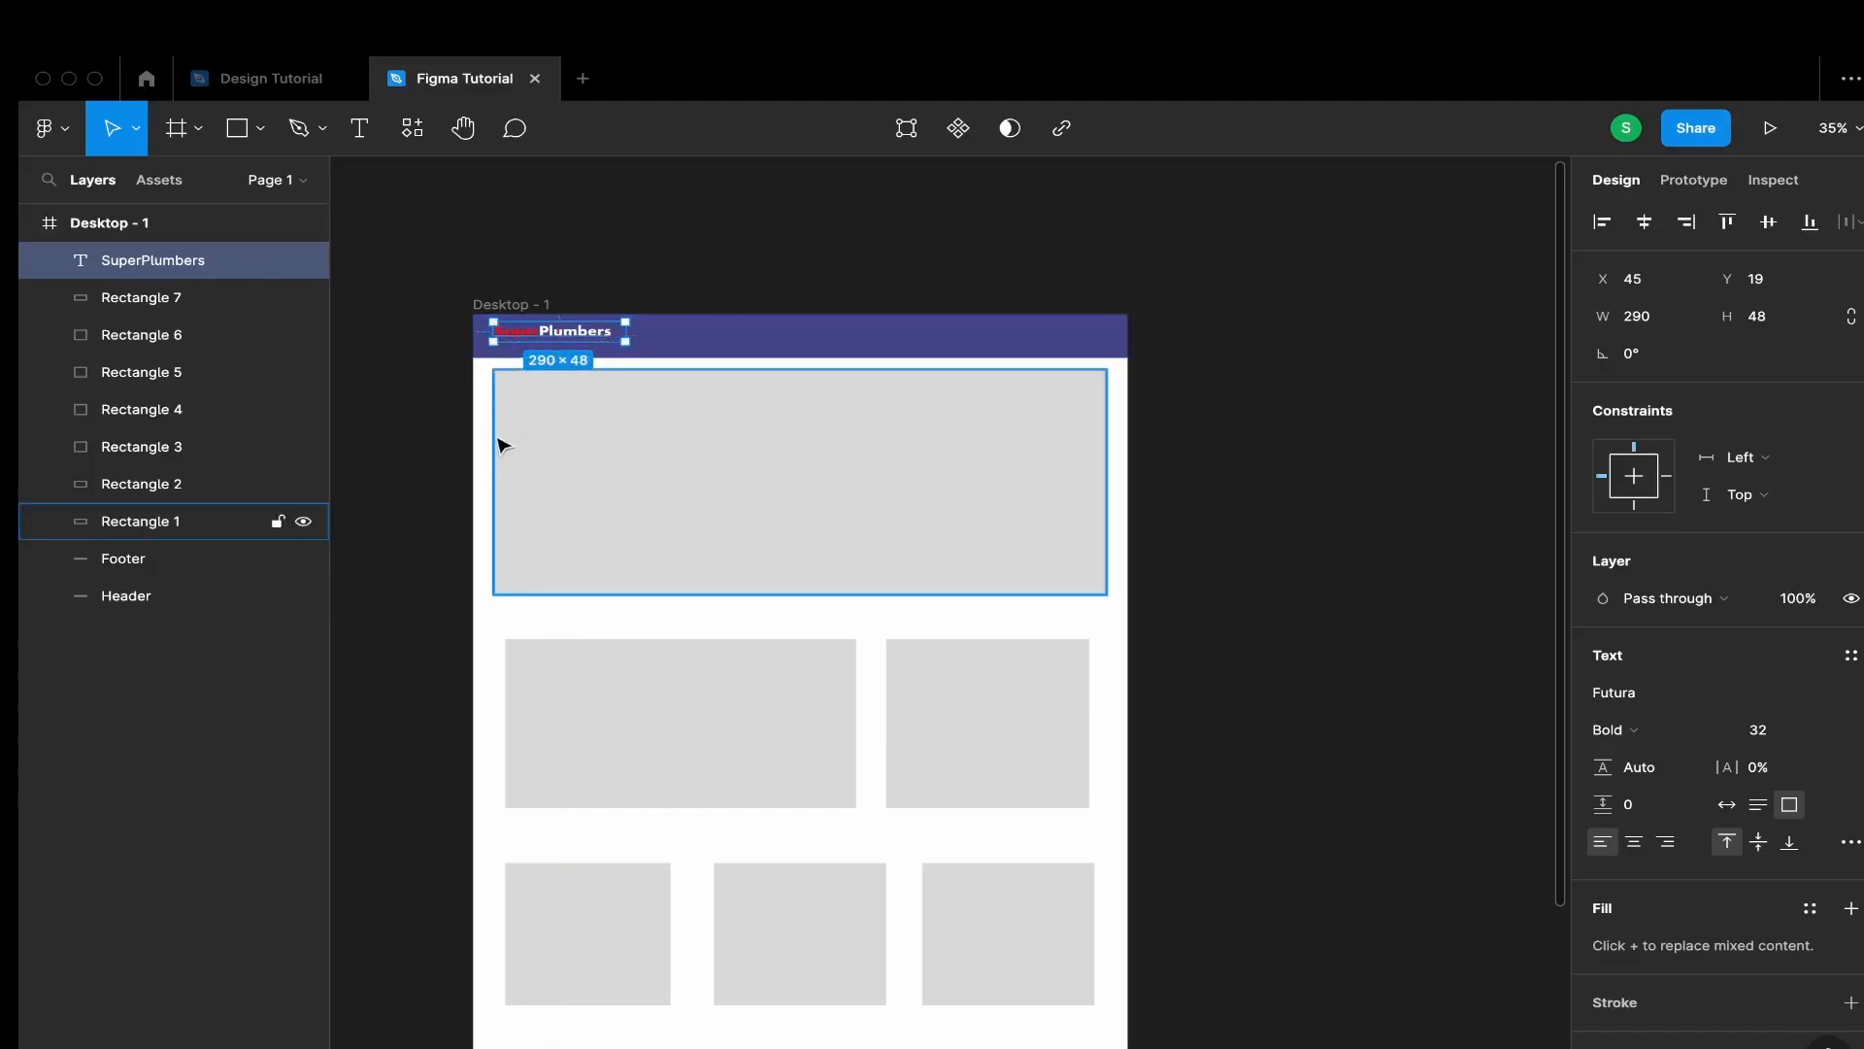
After viewing the Design Tutorial navigation links, add a 125 × 39 text box reading "Home" to the Figma Tutorial header at X 837, Y 28
click(326, 84)
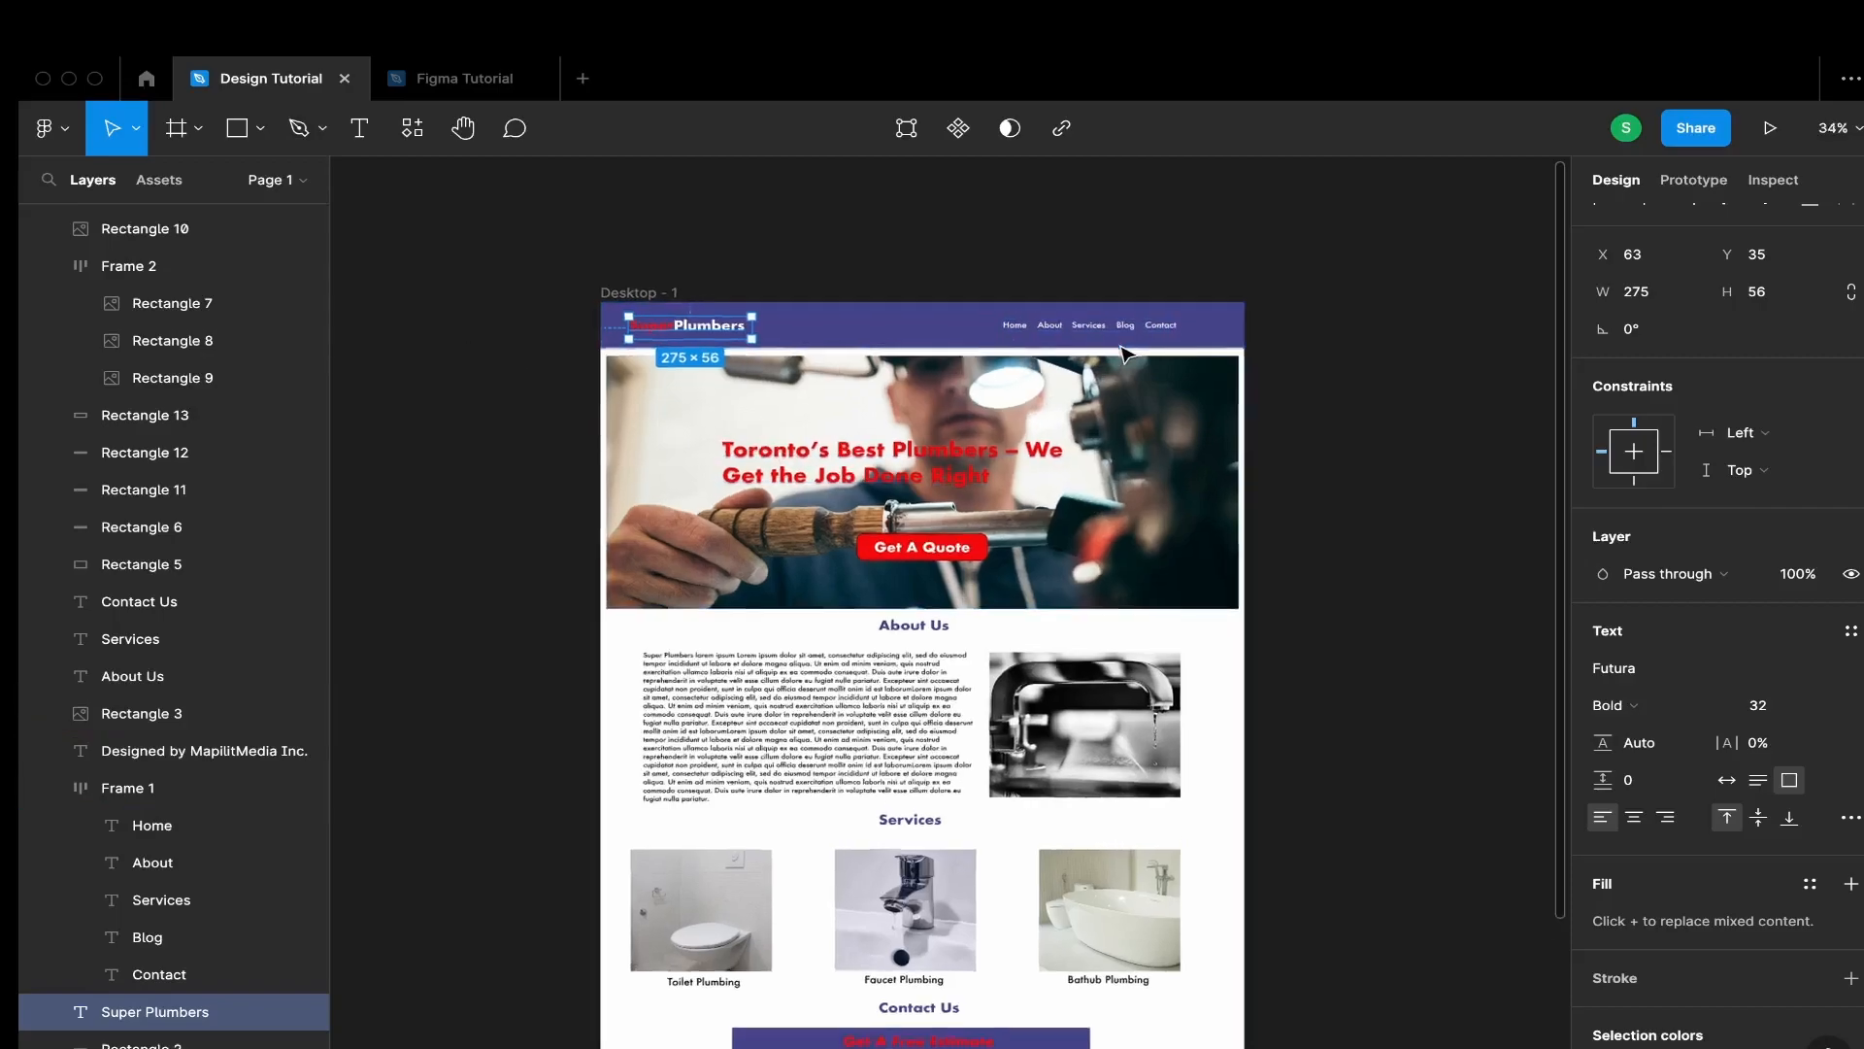
scroll(1095, 429, up, 5)
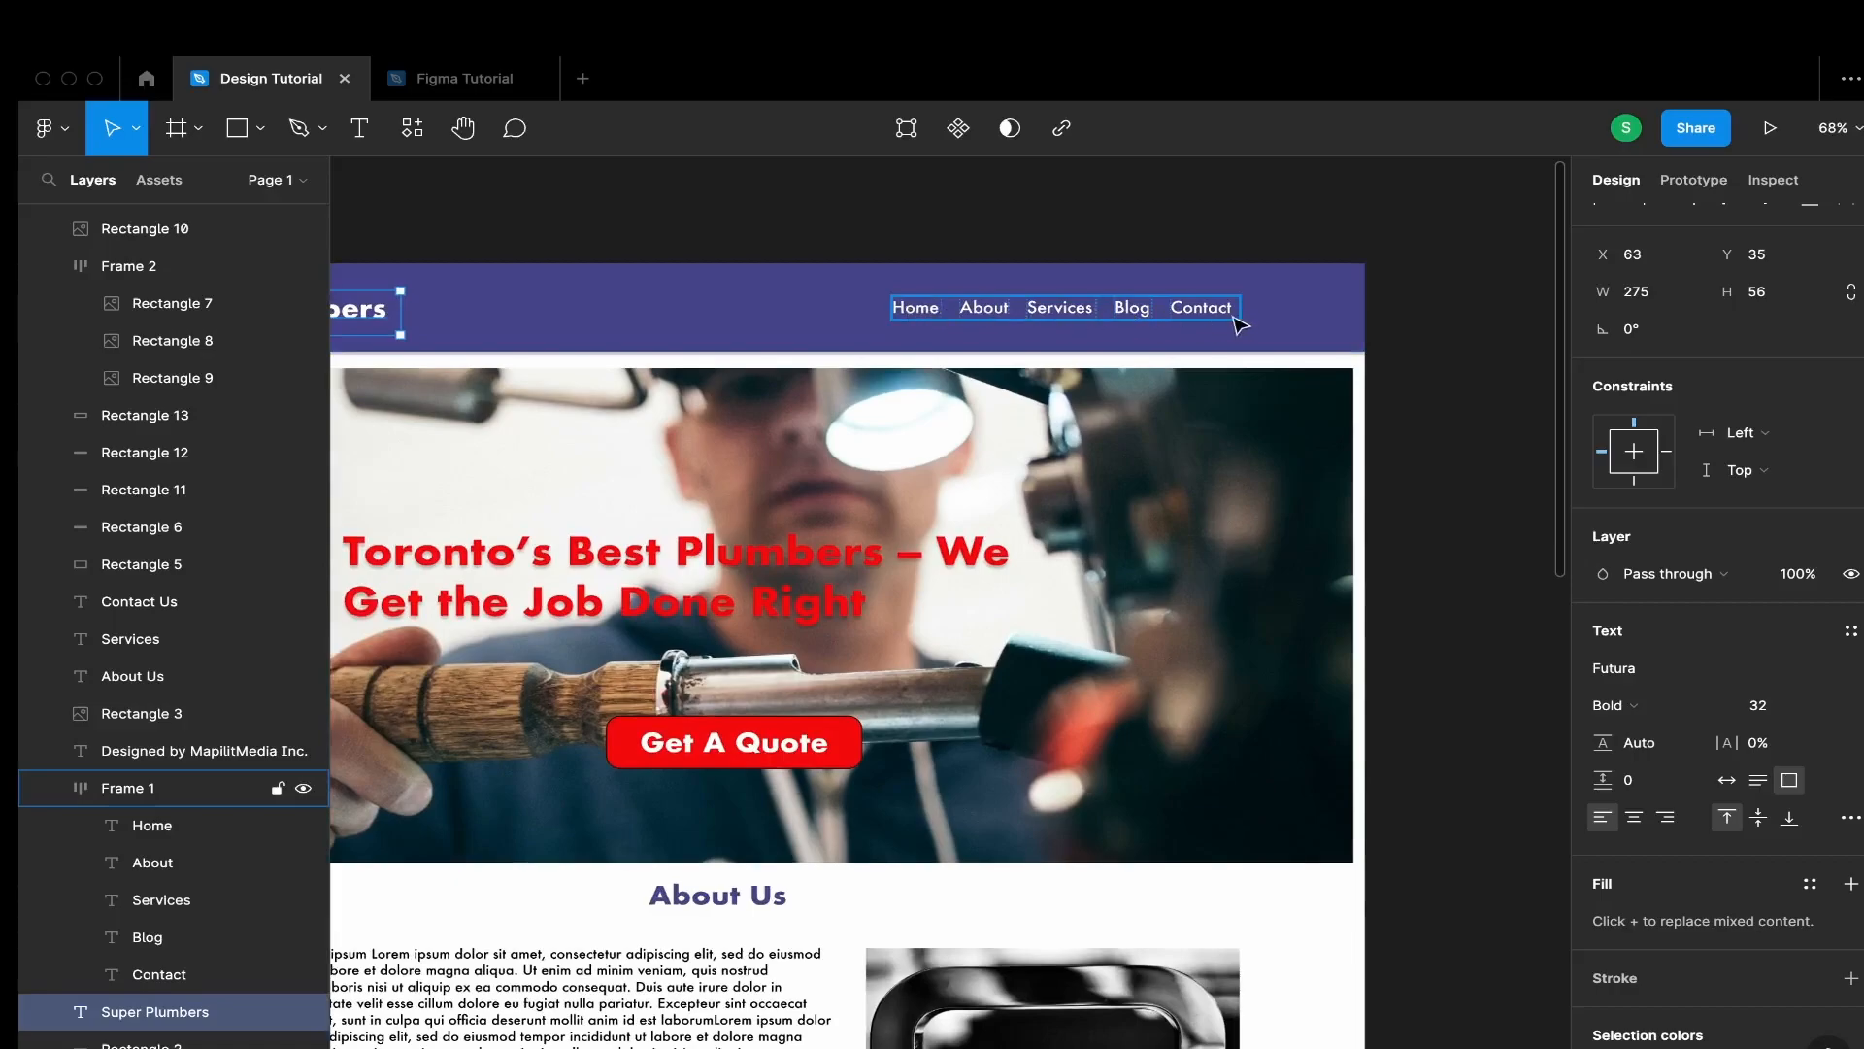
click(462, 87)
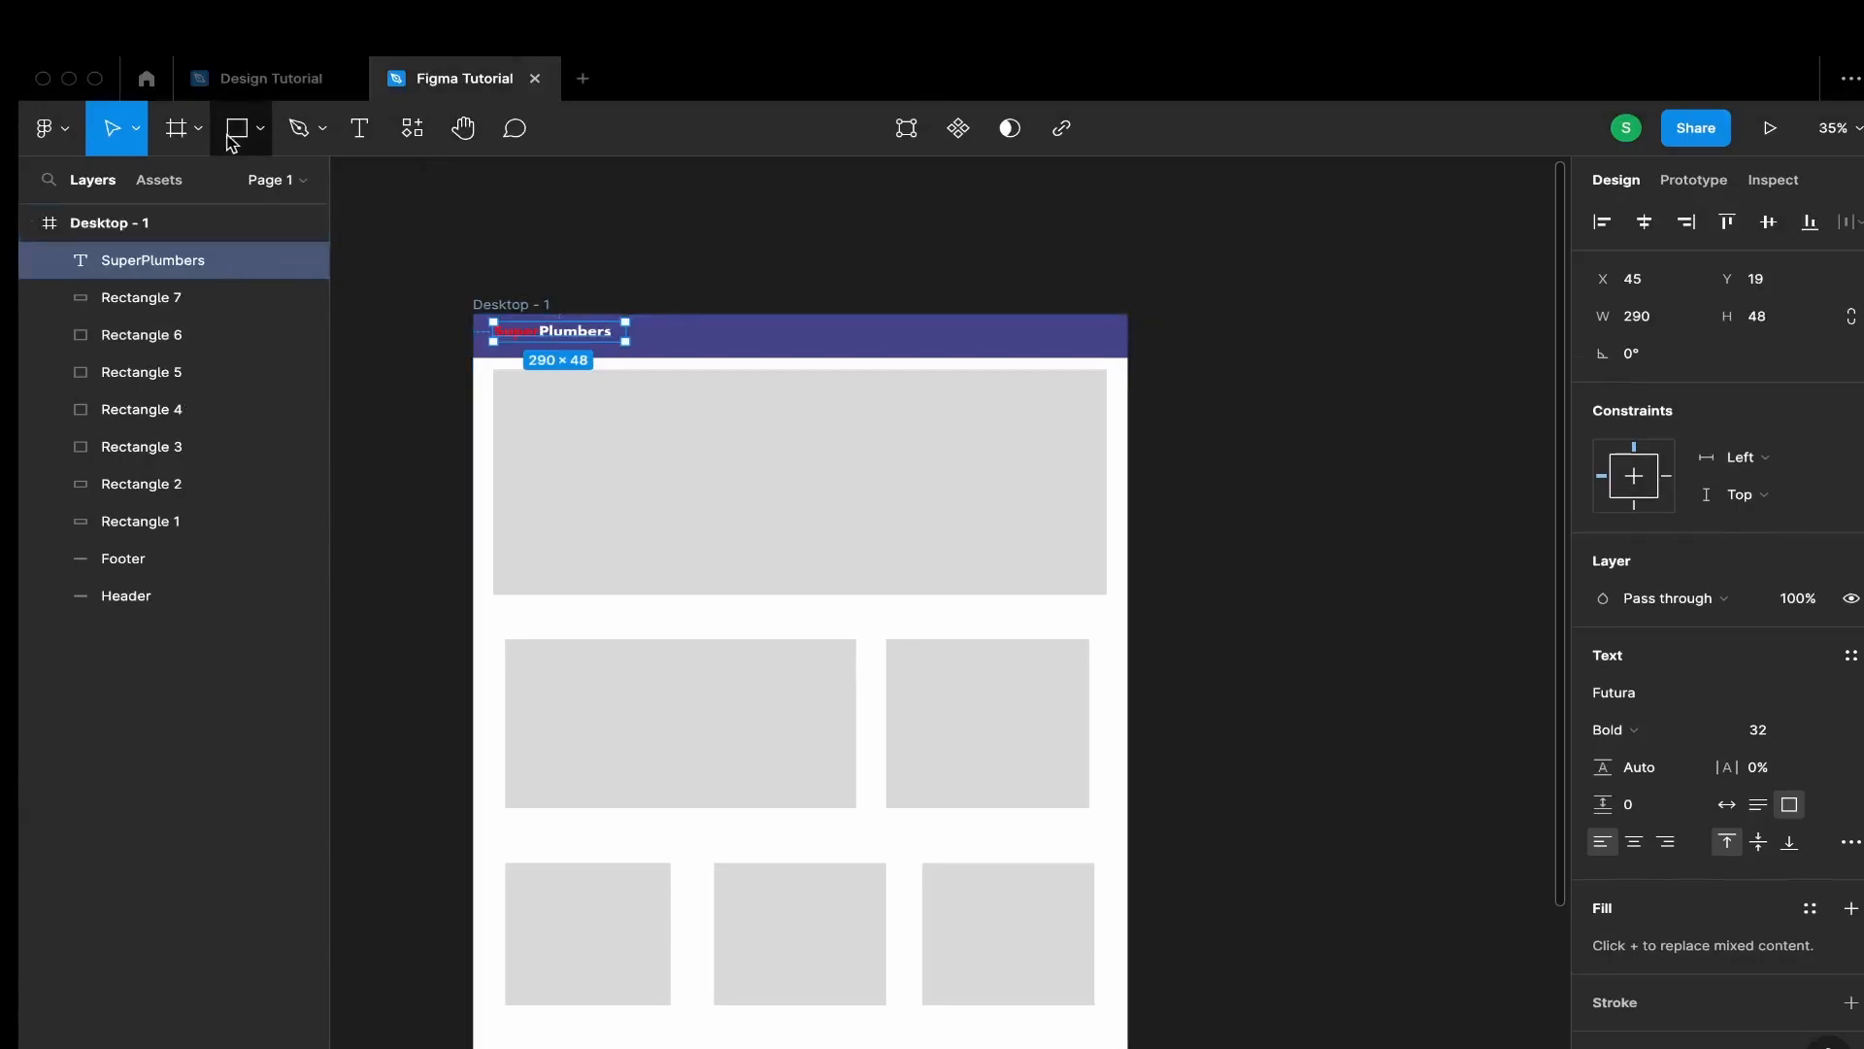
click(371, 135)
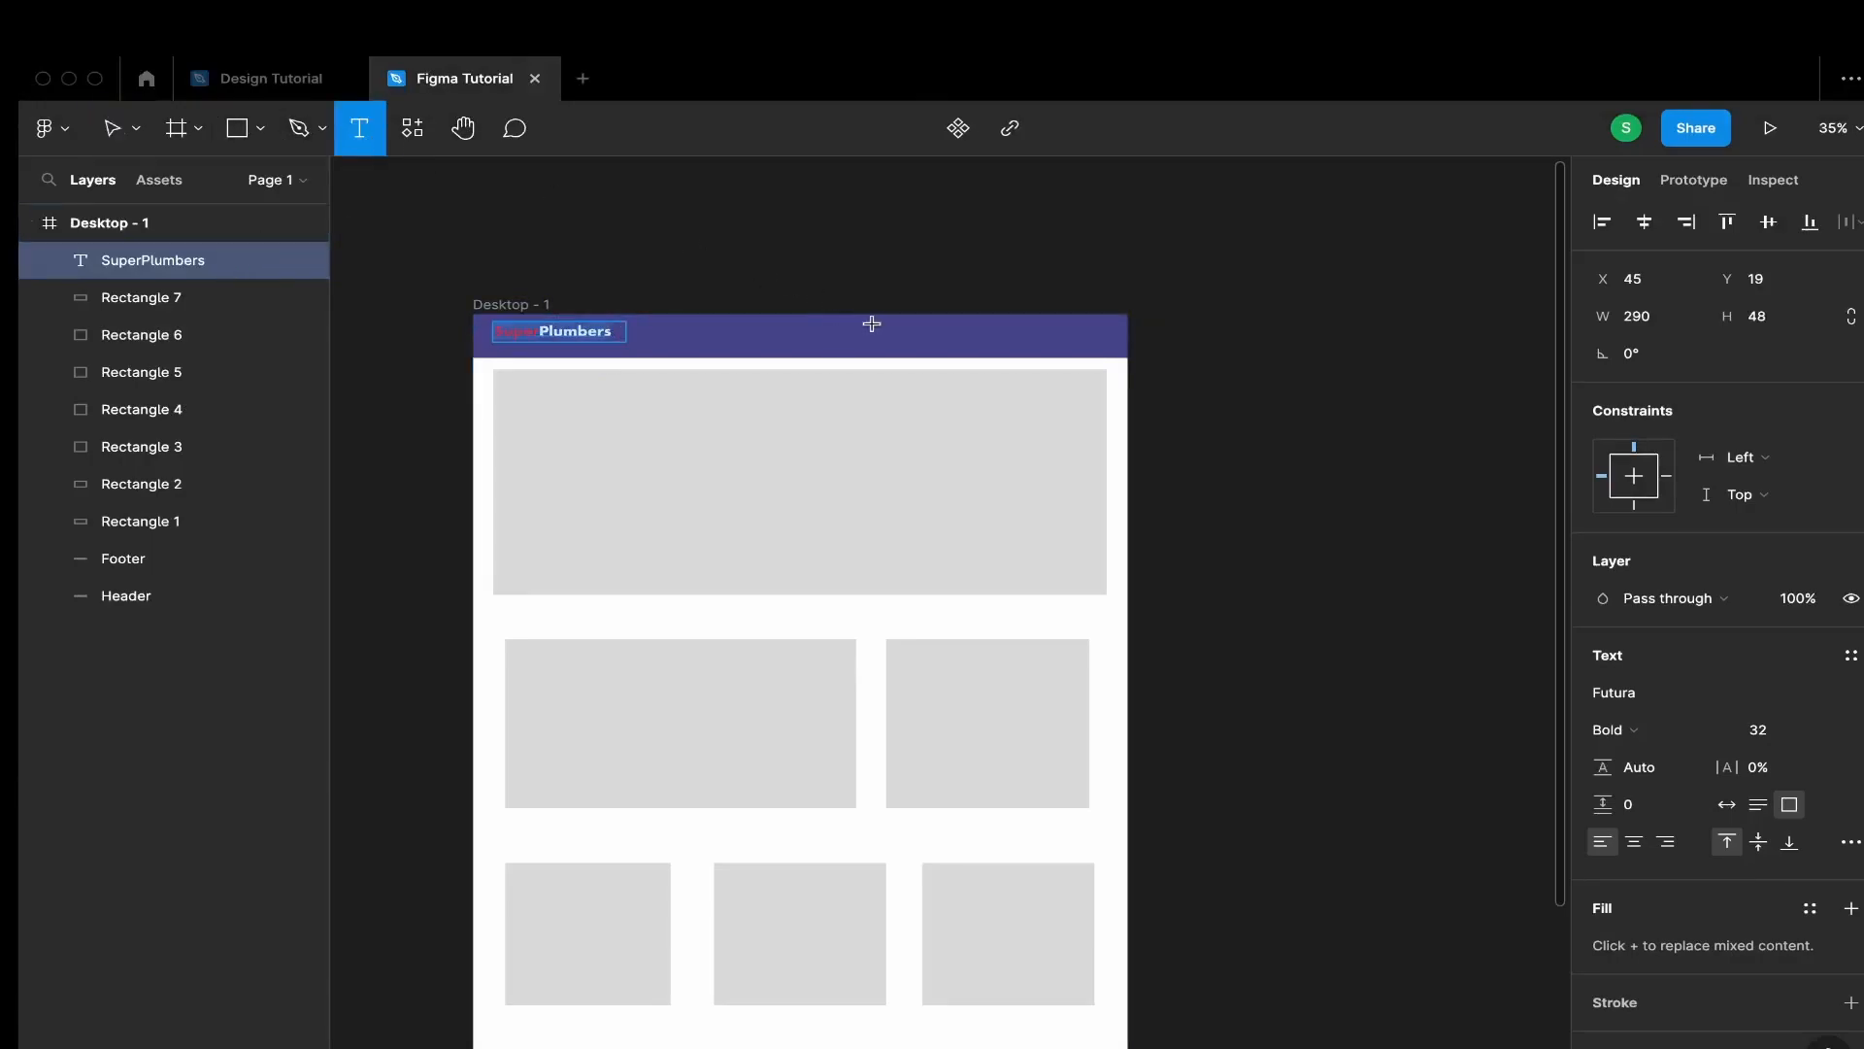
click(854, 327)
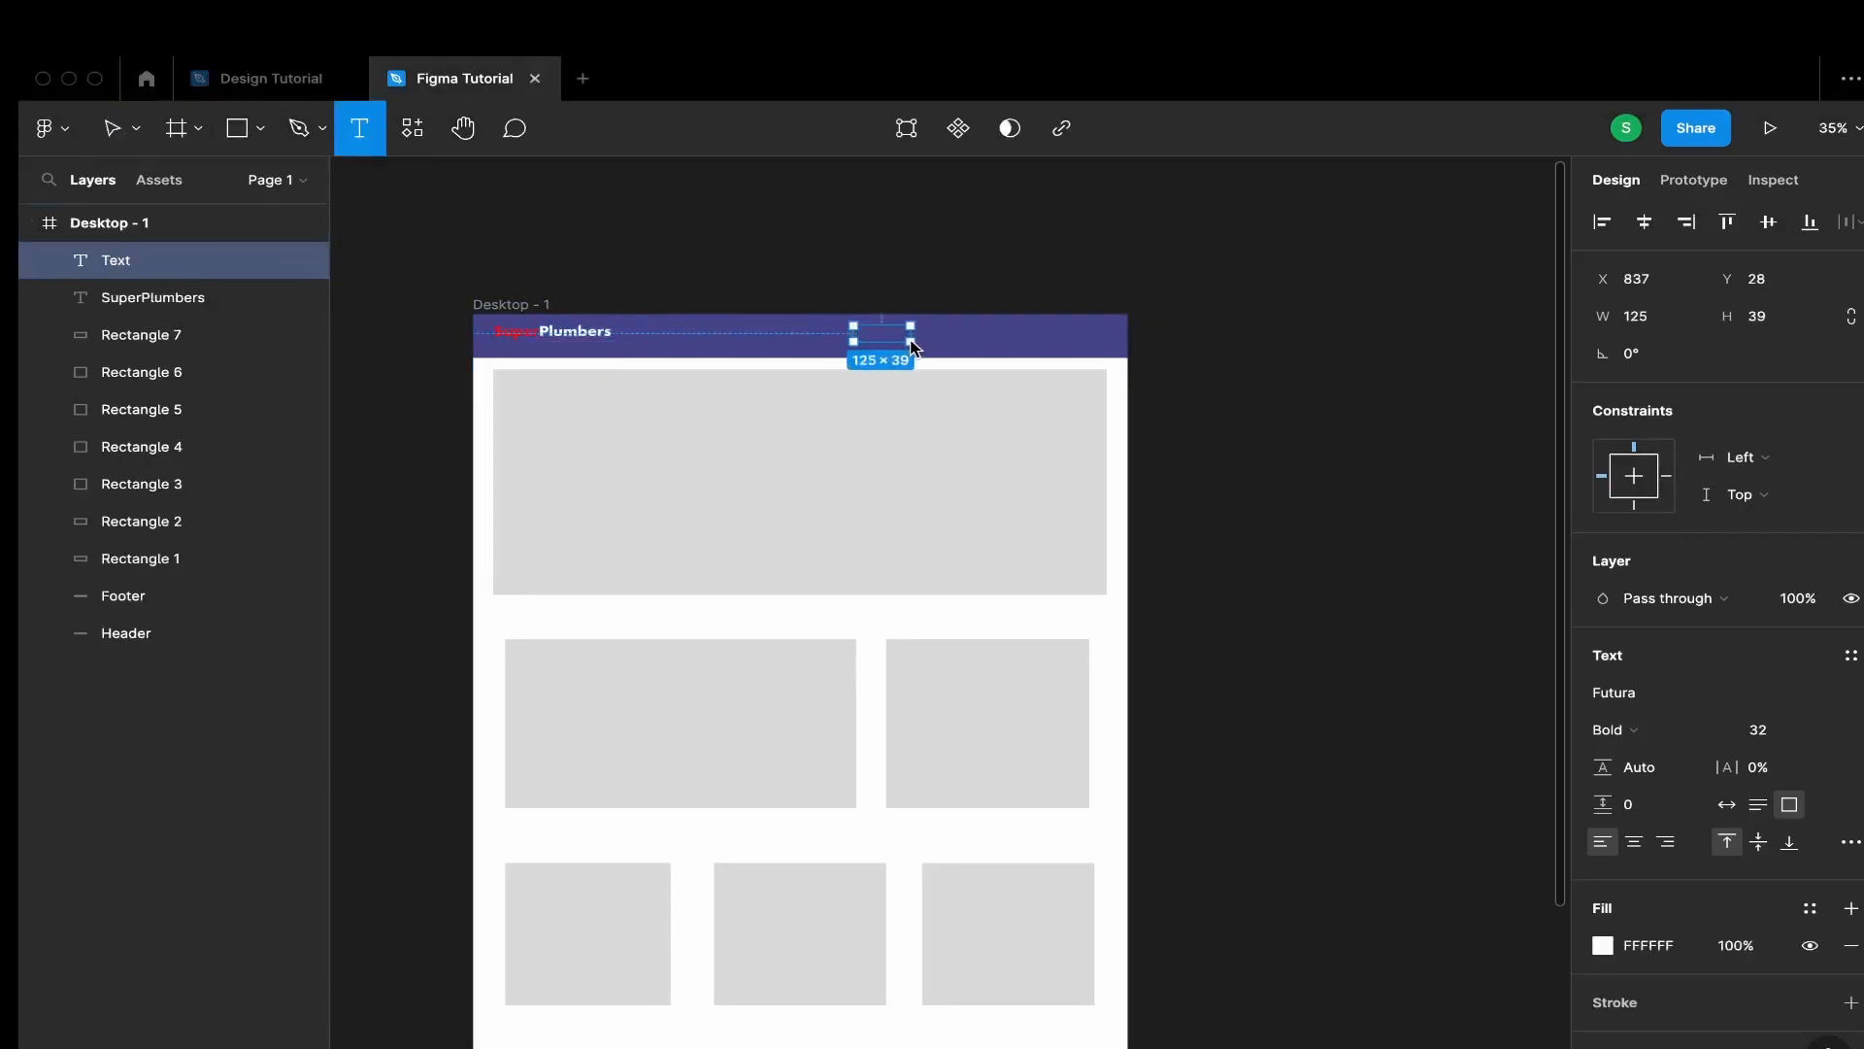
text(H)
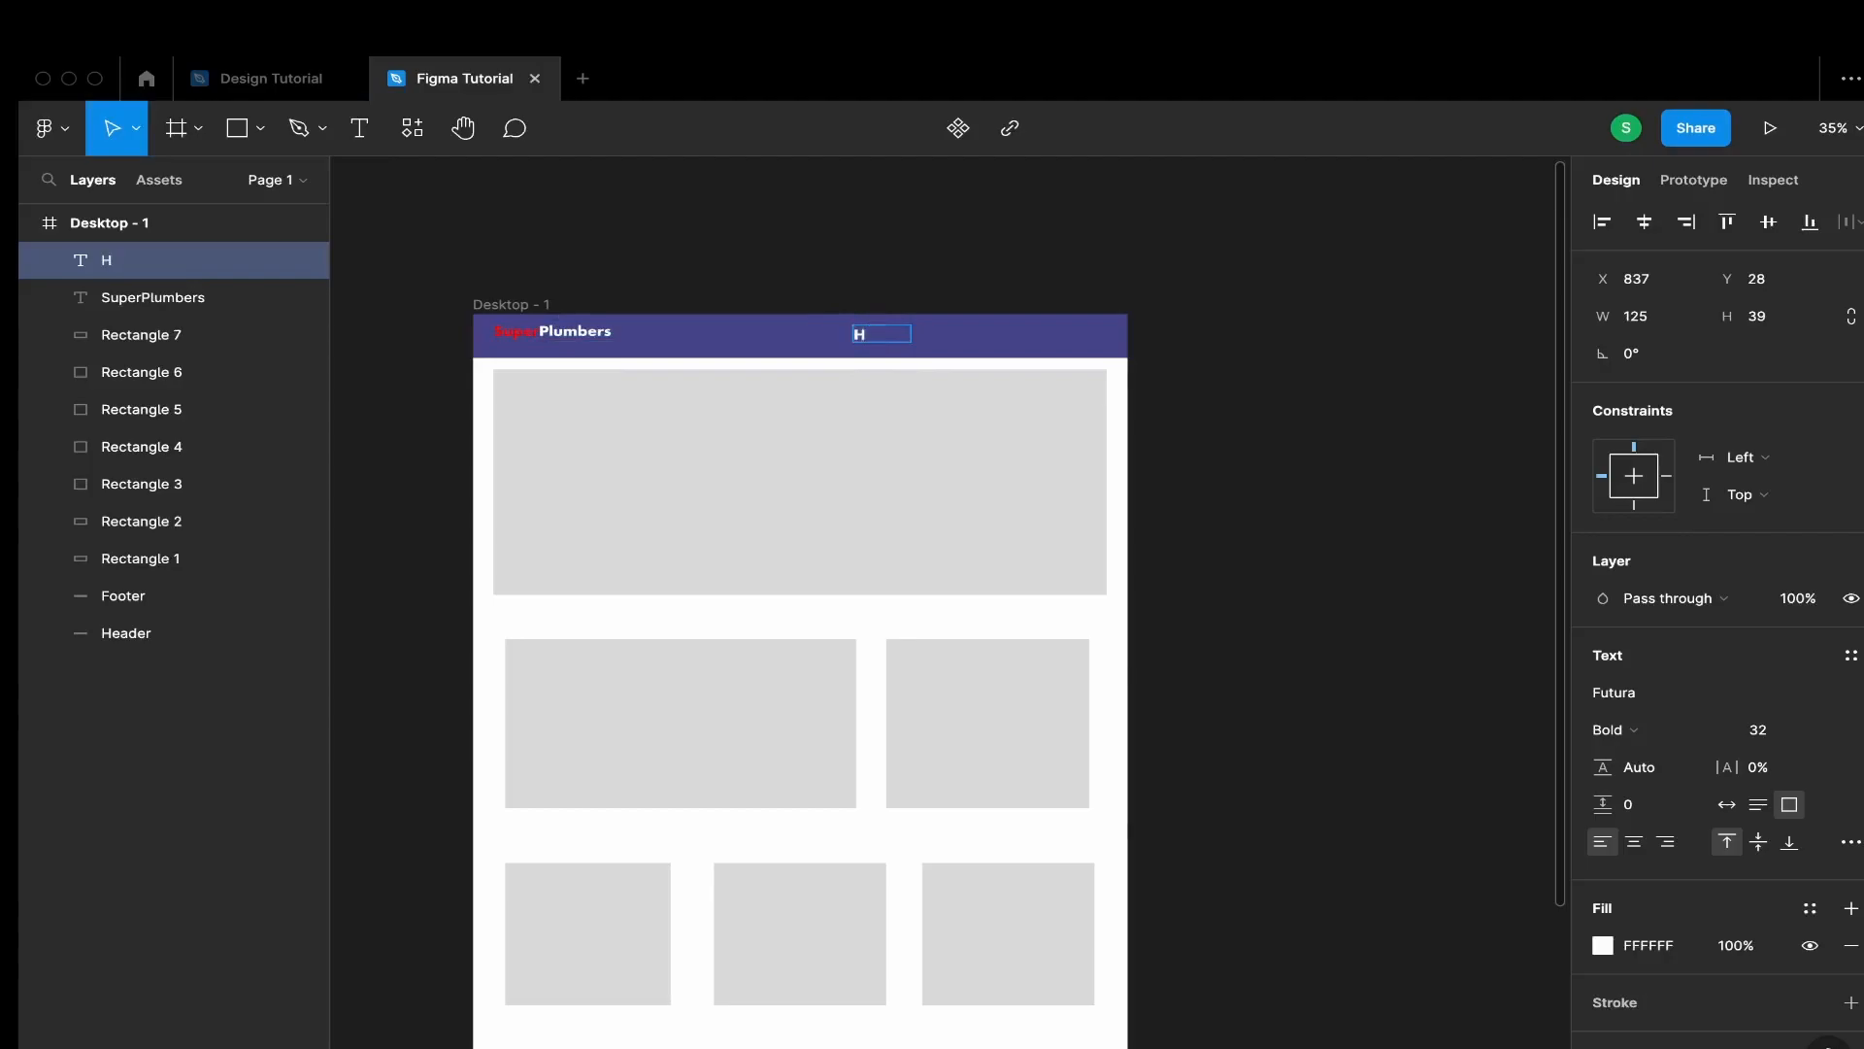
key(BackSpace)
text(home)
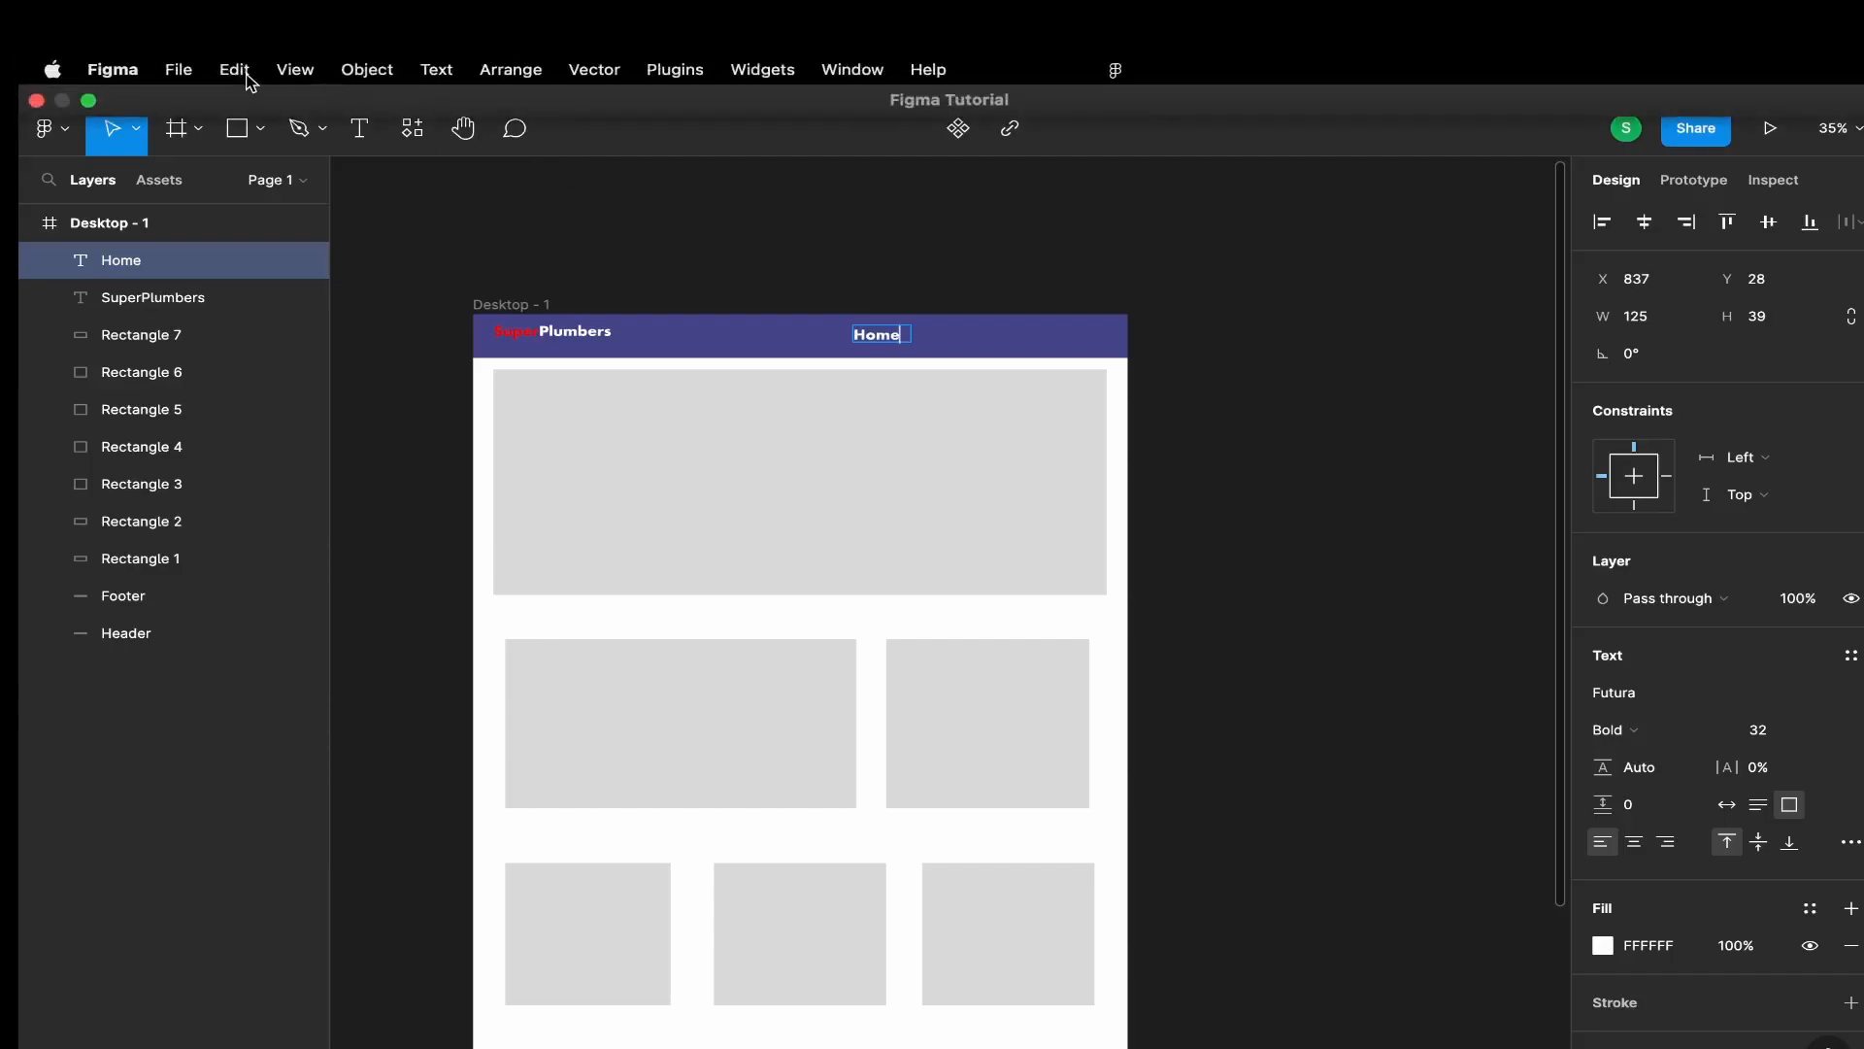
Inspect the text settings of the Home link in the Design Tutorial header and return to the Figma Tutorial file
click(262, 80)
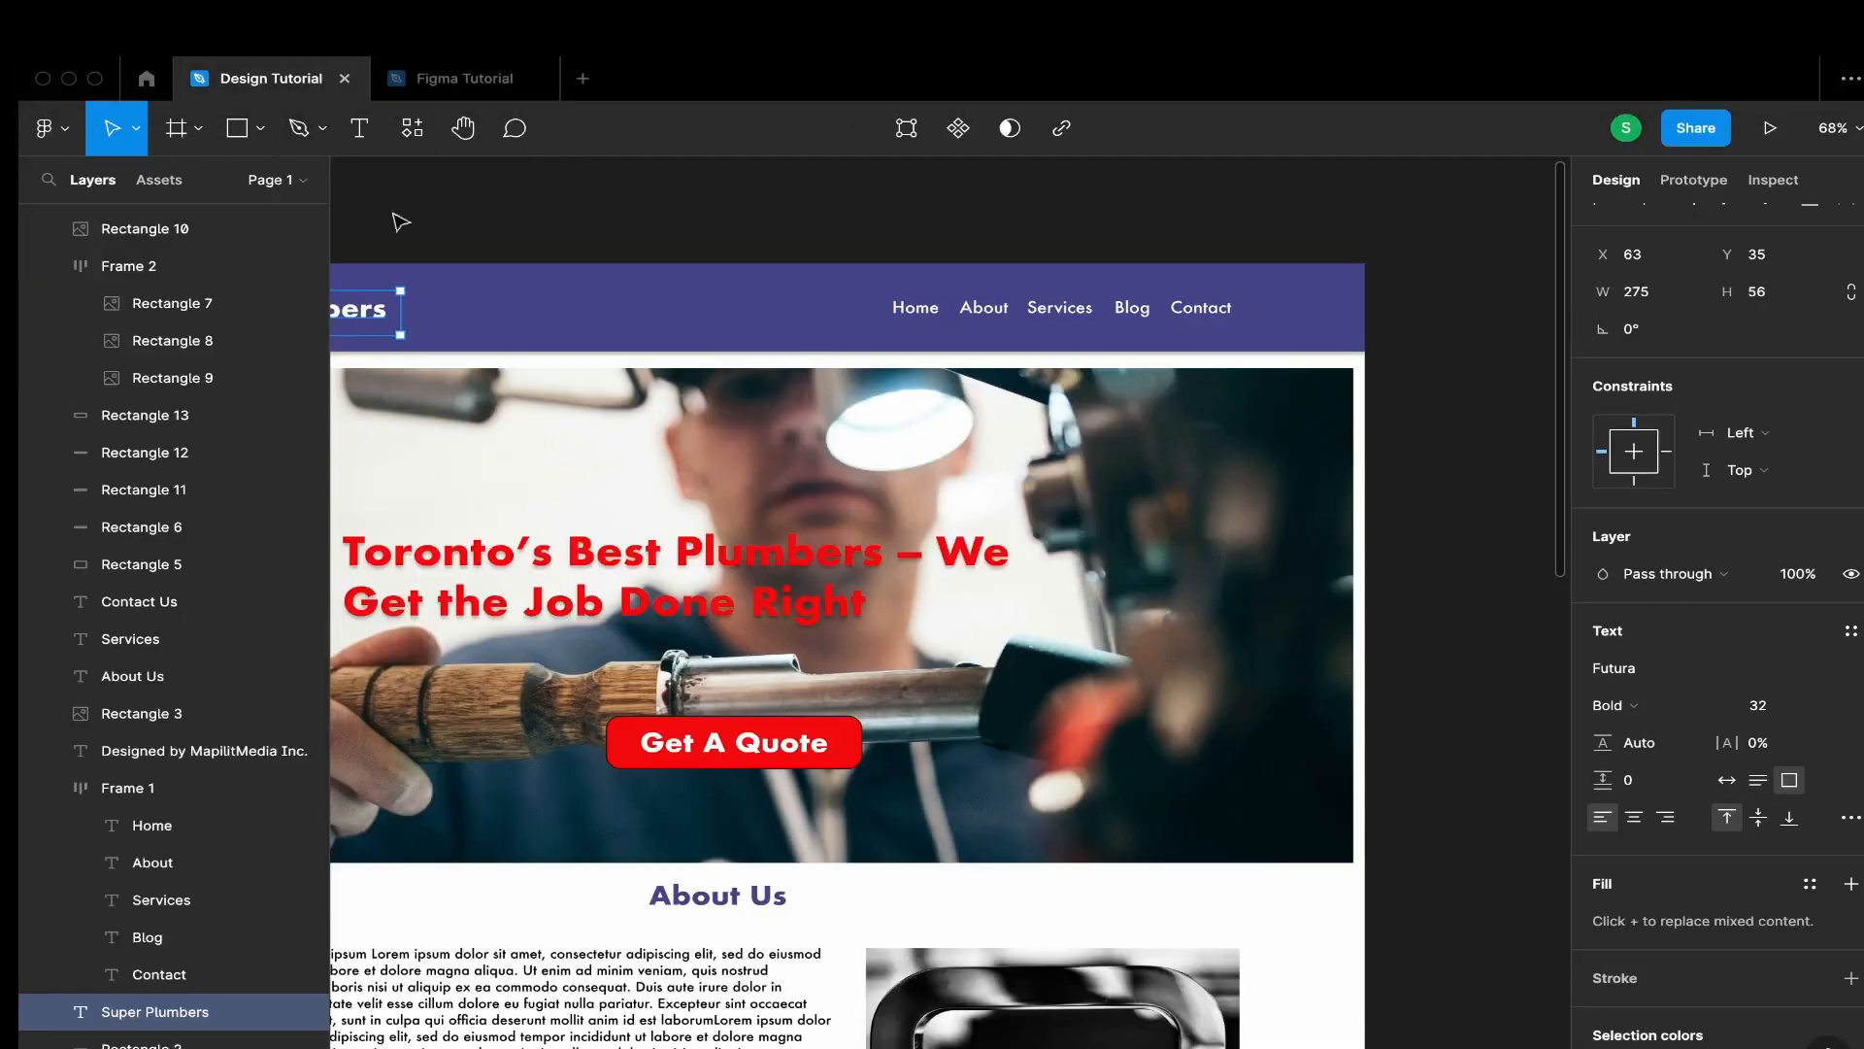
click(923, 312)
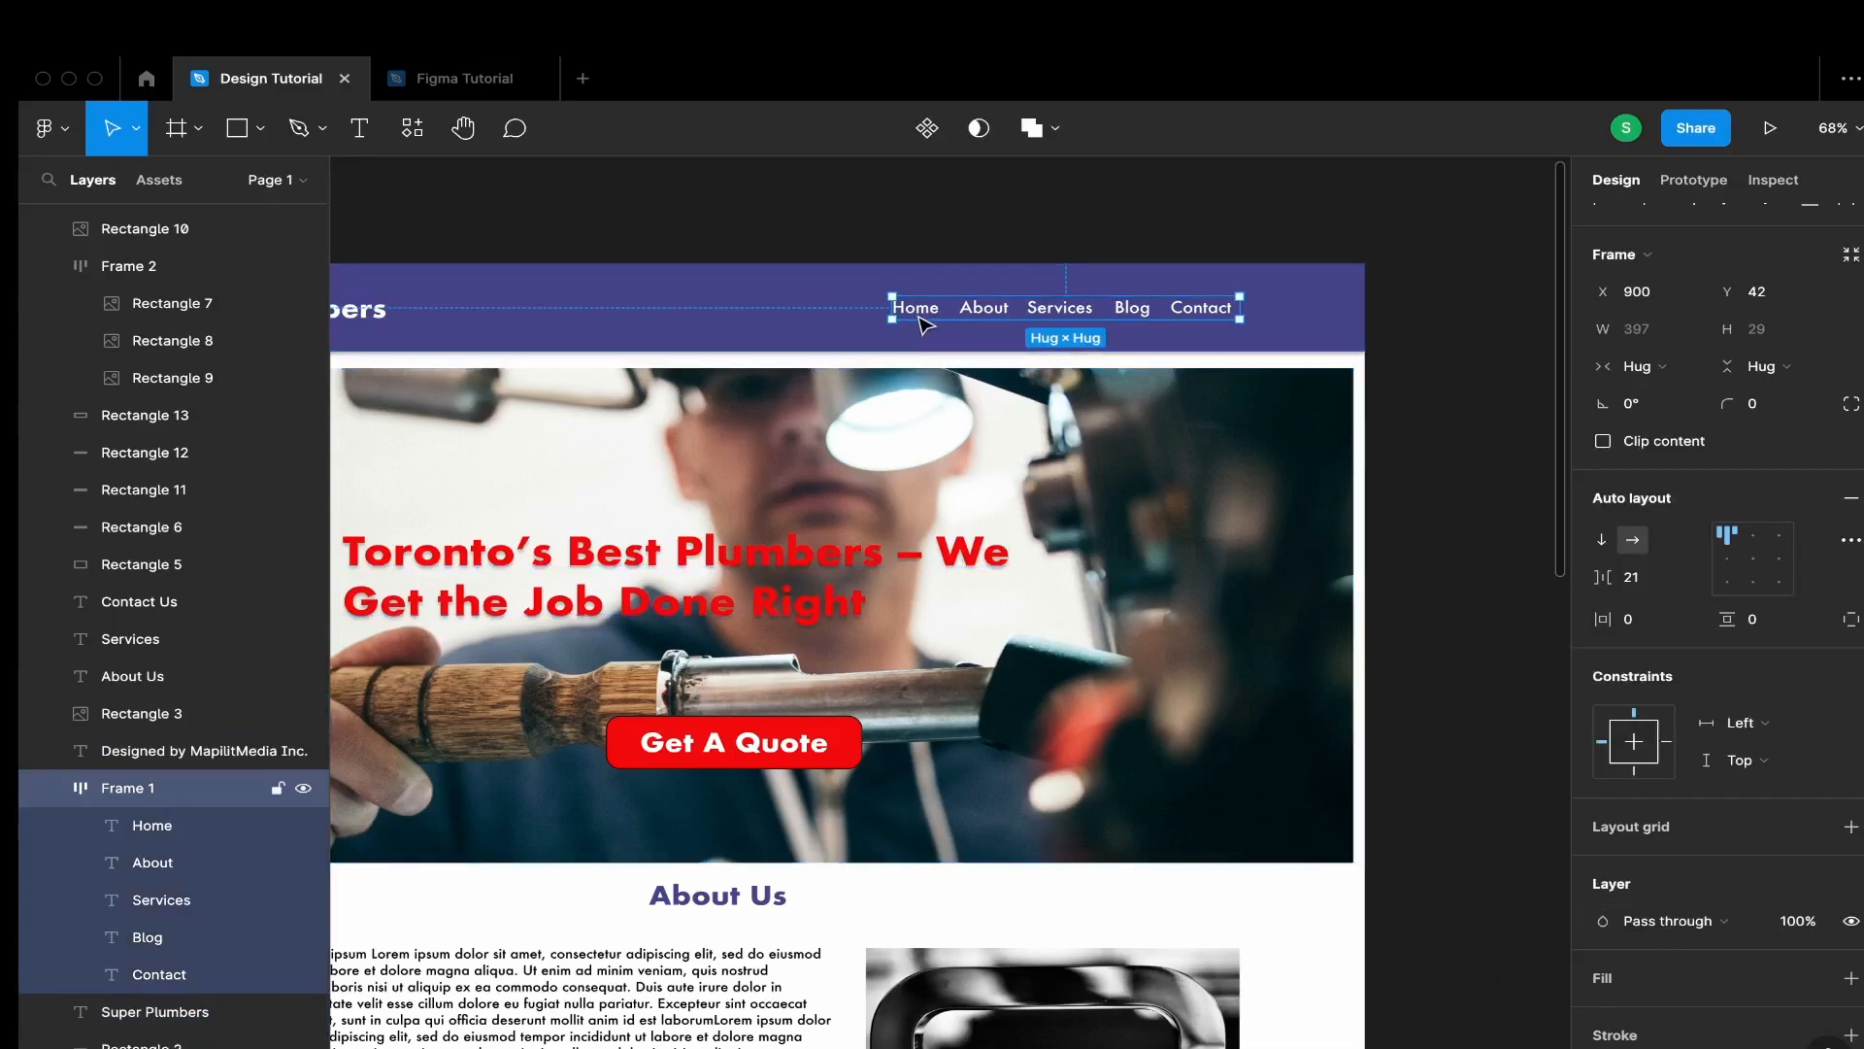
click(927, 315)
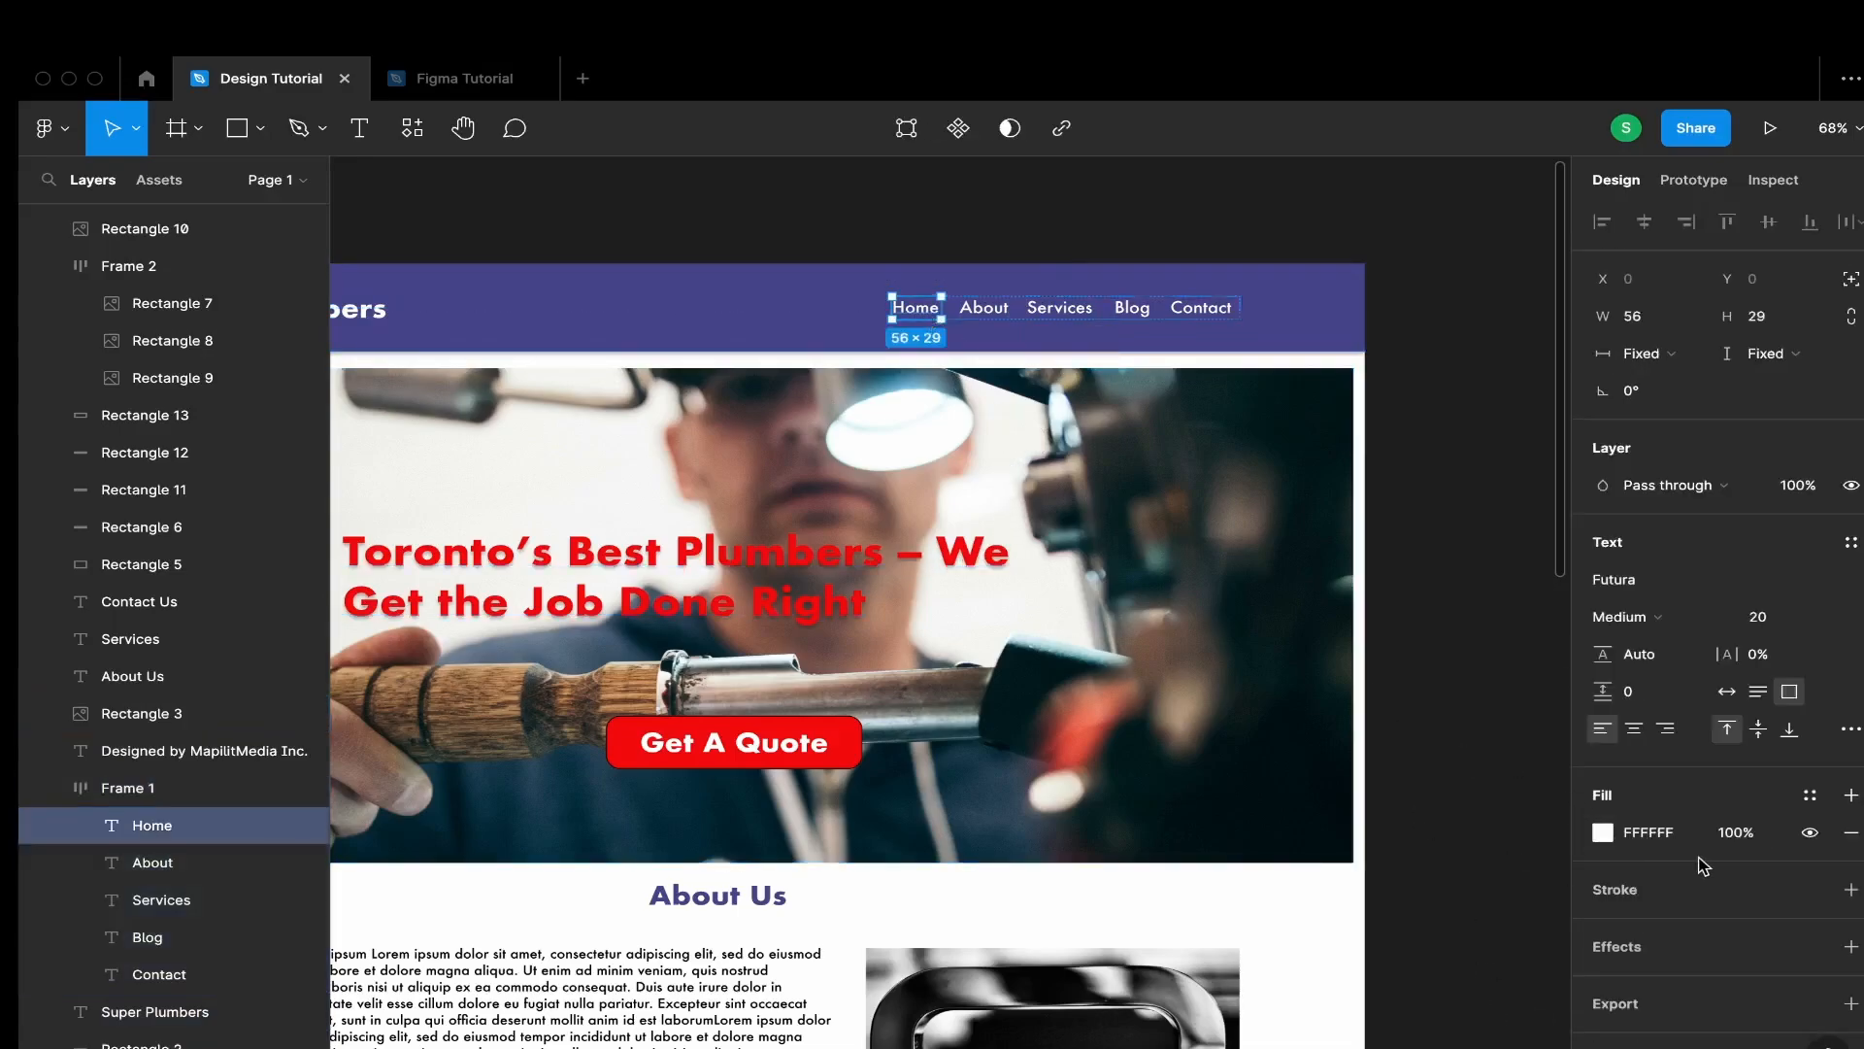
click(476, 81)
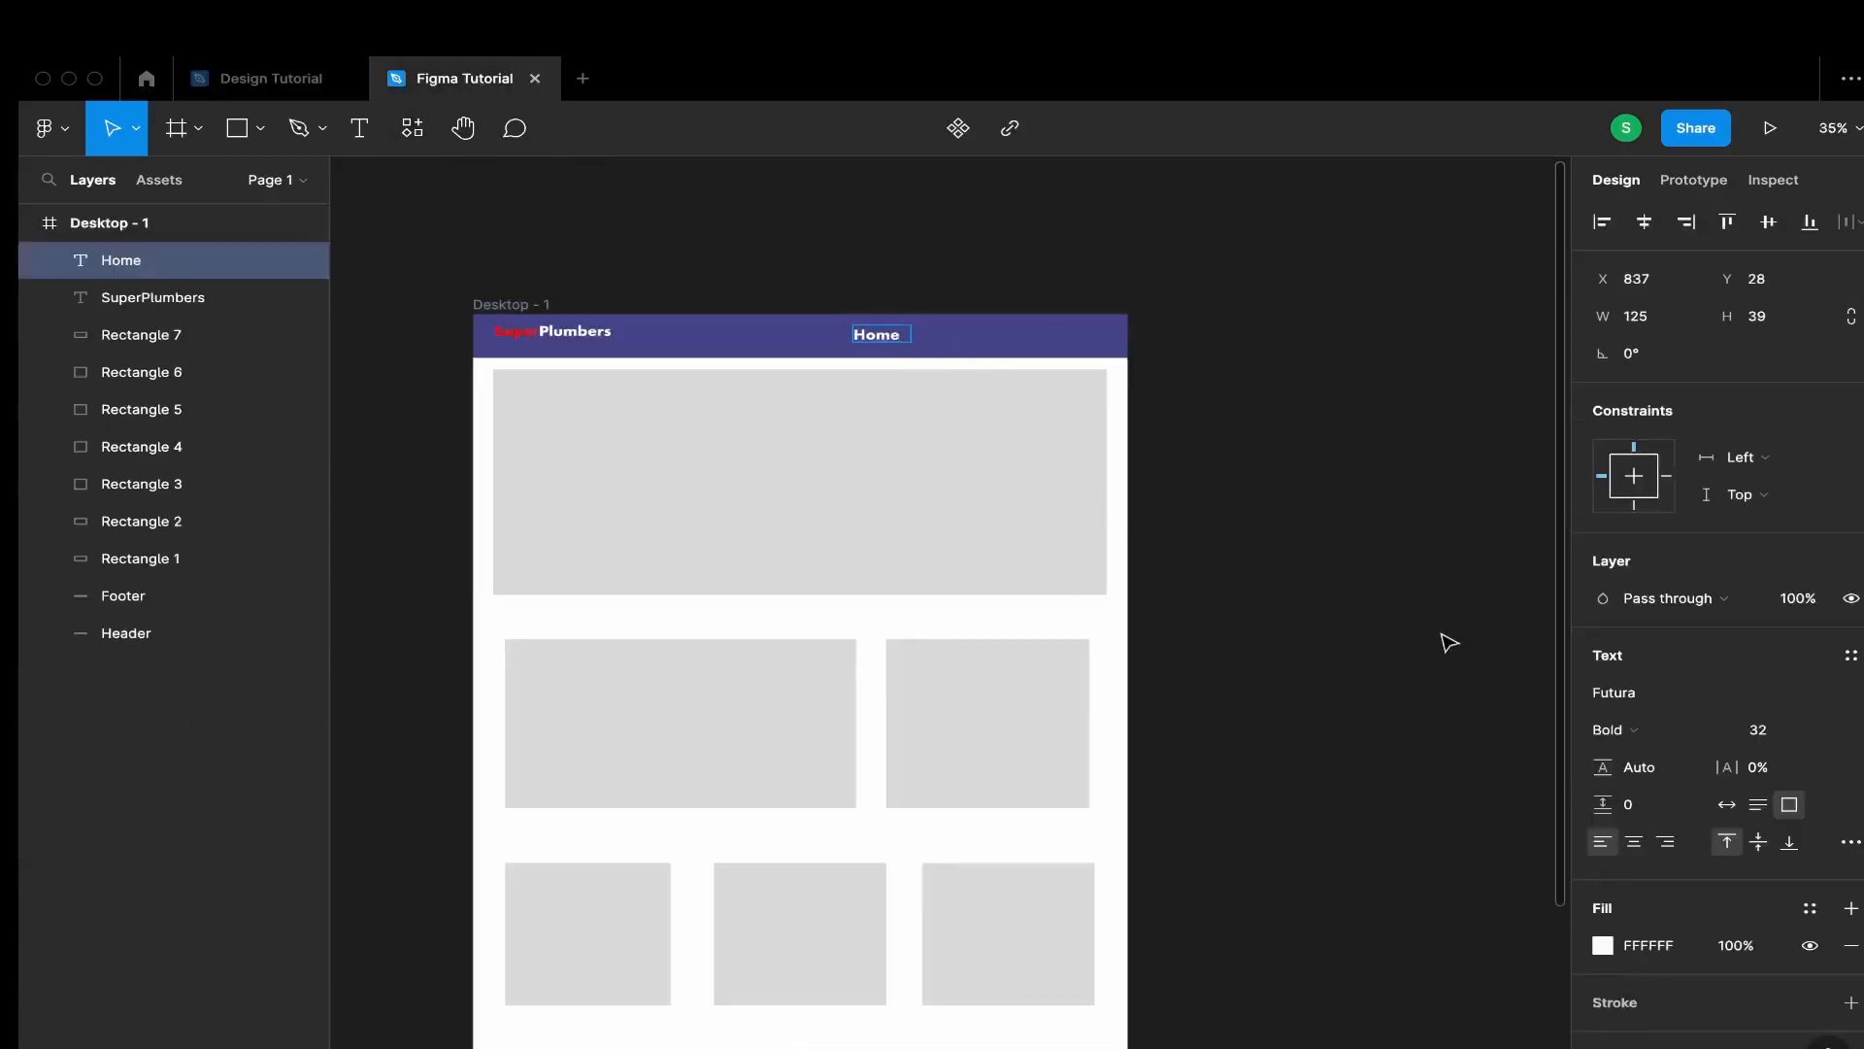
Try to set the Home text to Medium weight and size 20 without selecting its characters
click(1762, 734)
click(1616, 729)
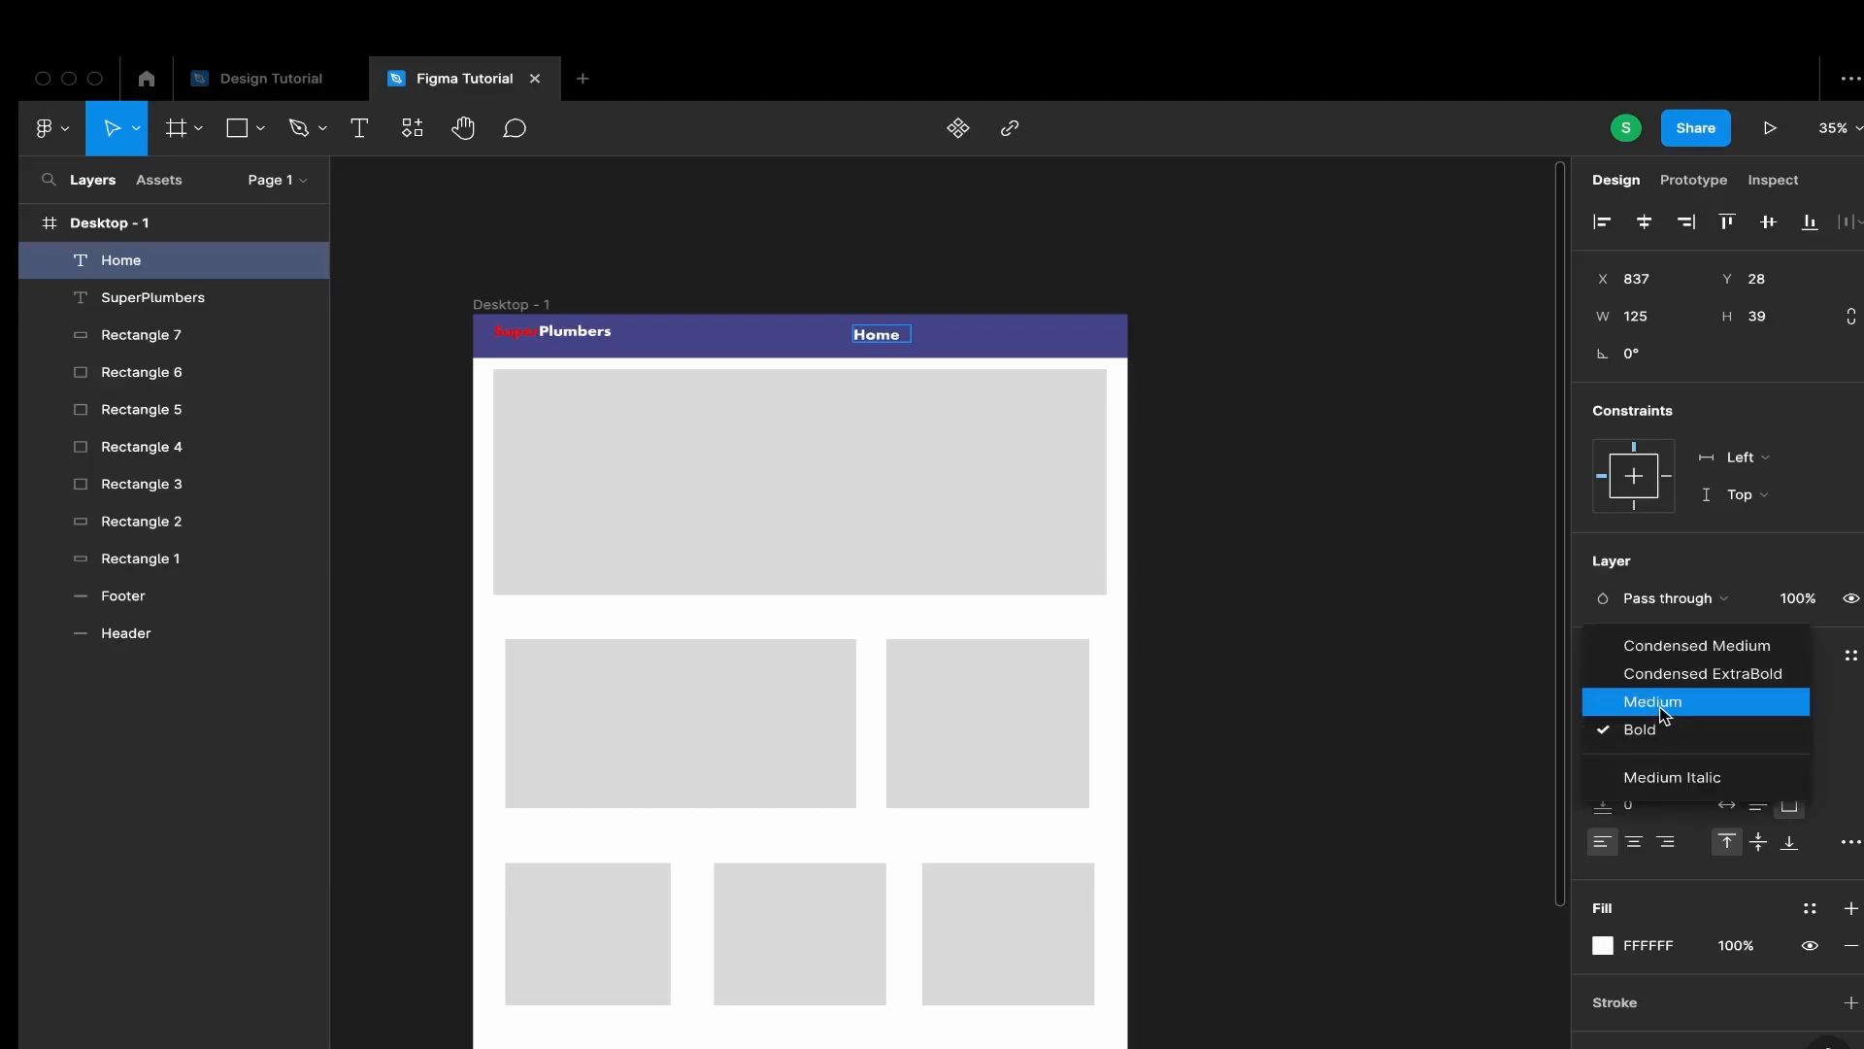
click(1646, 699)
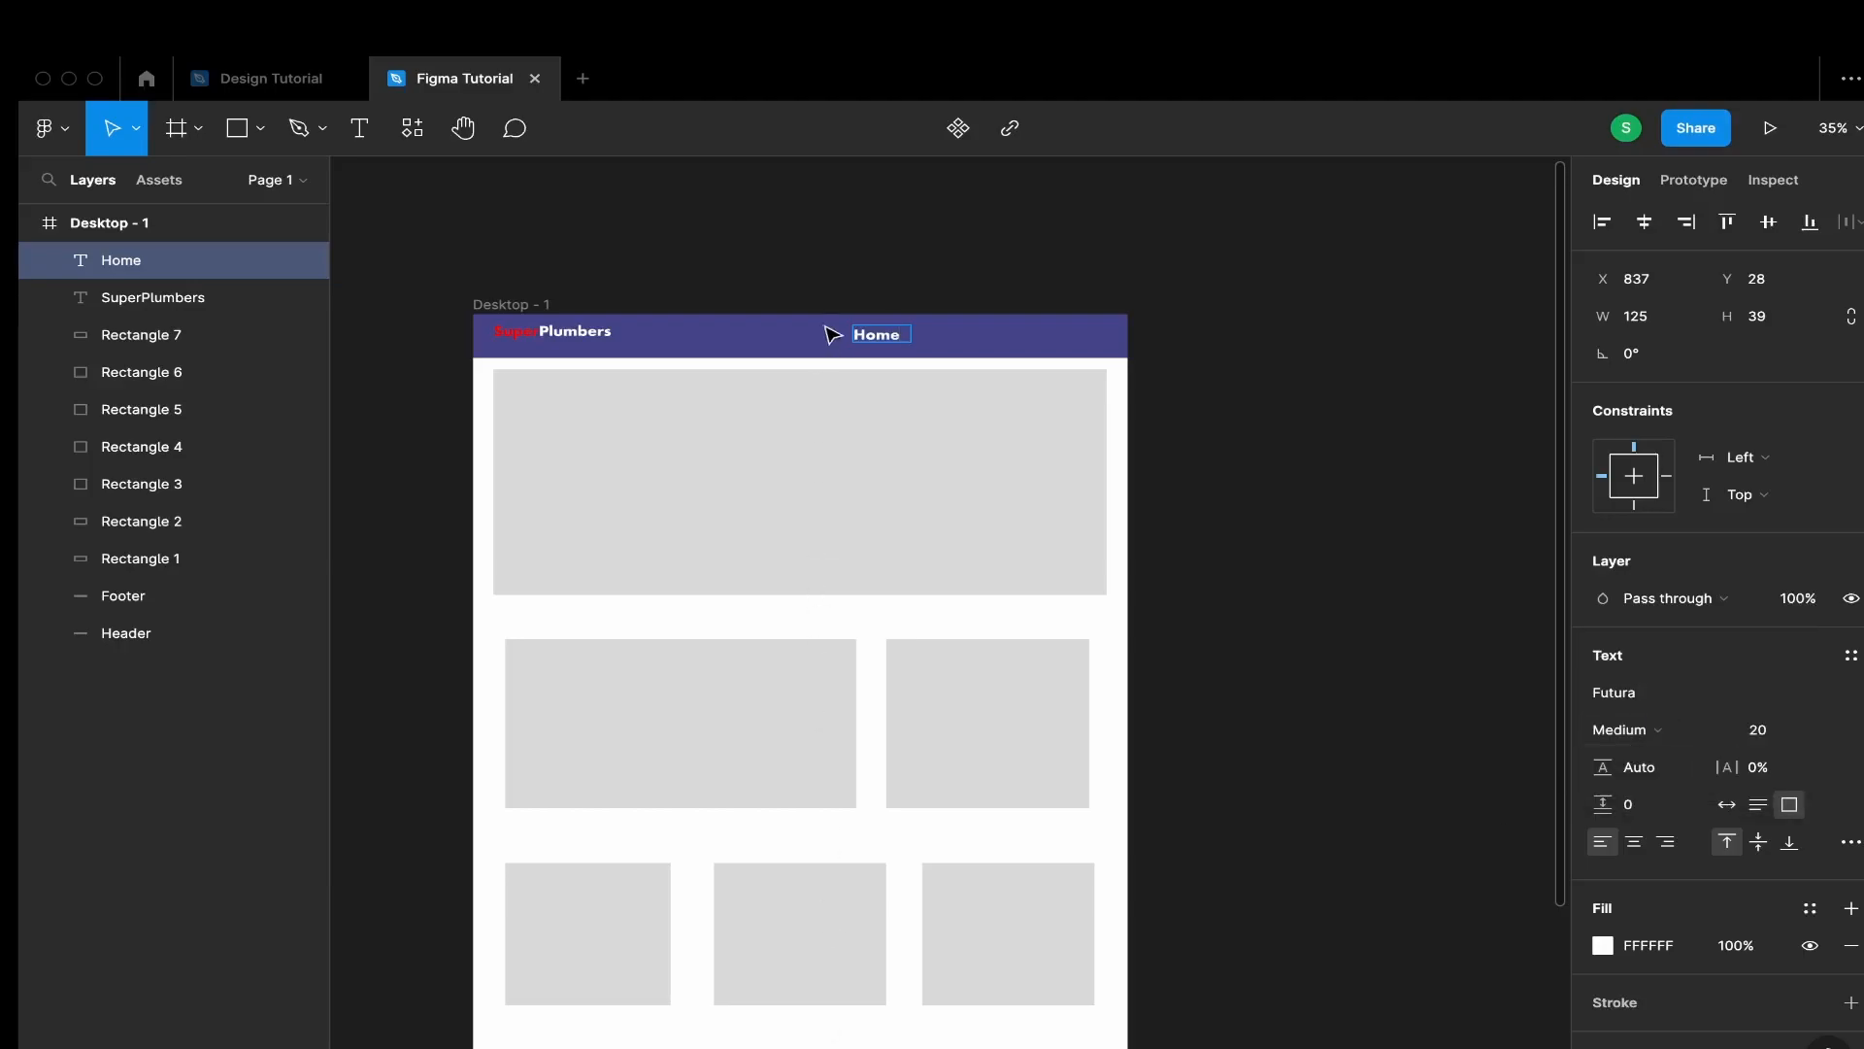
key(Escape)
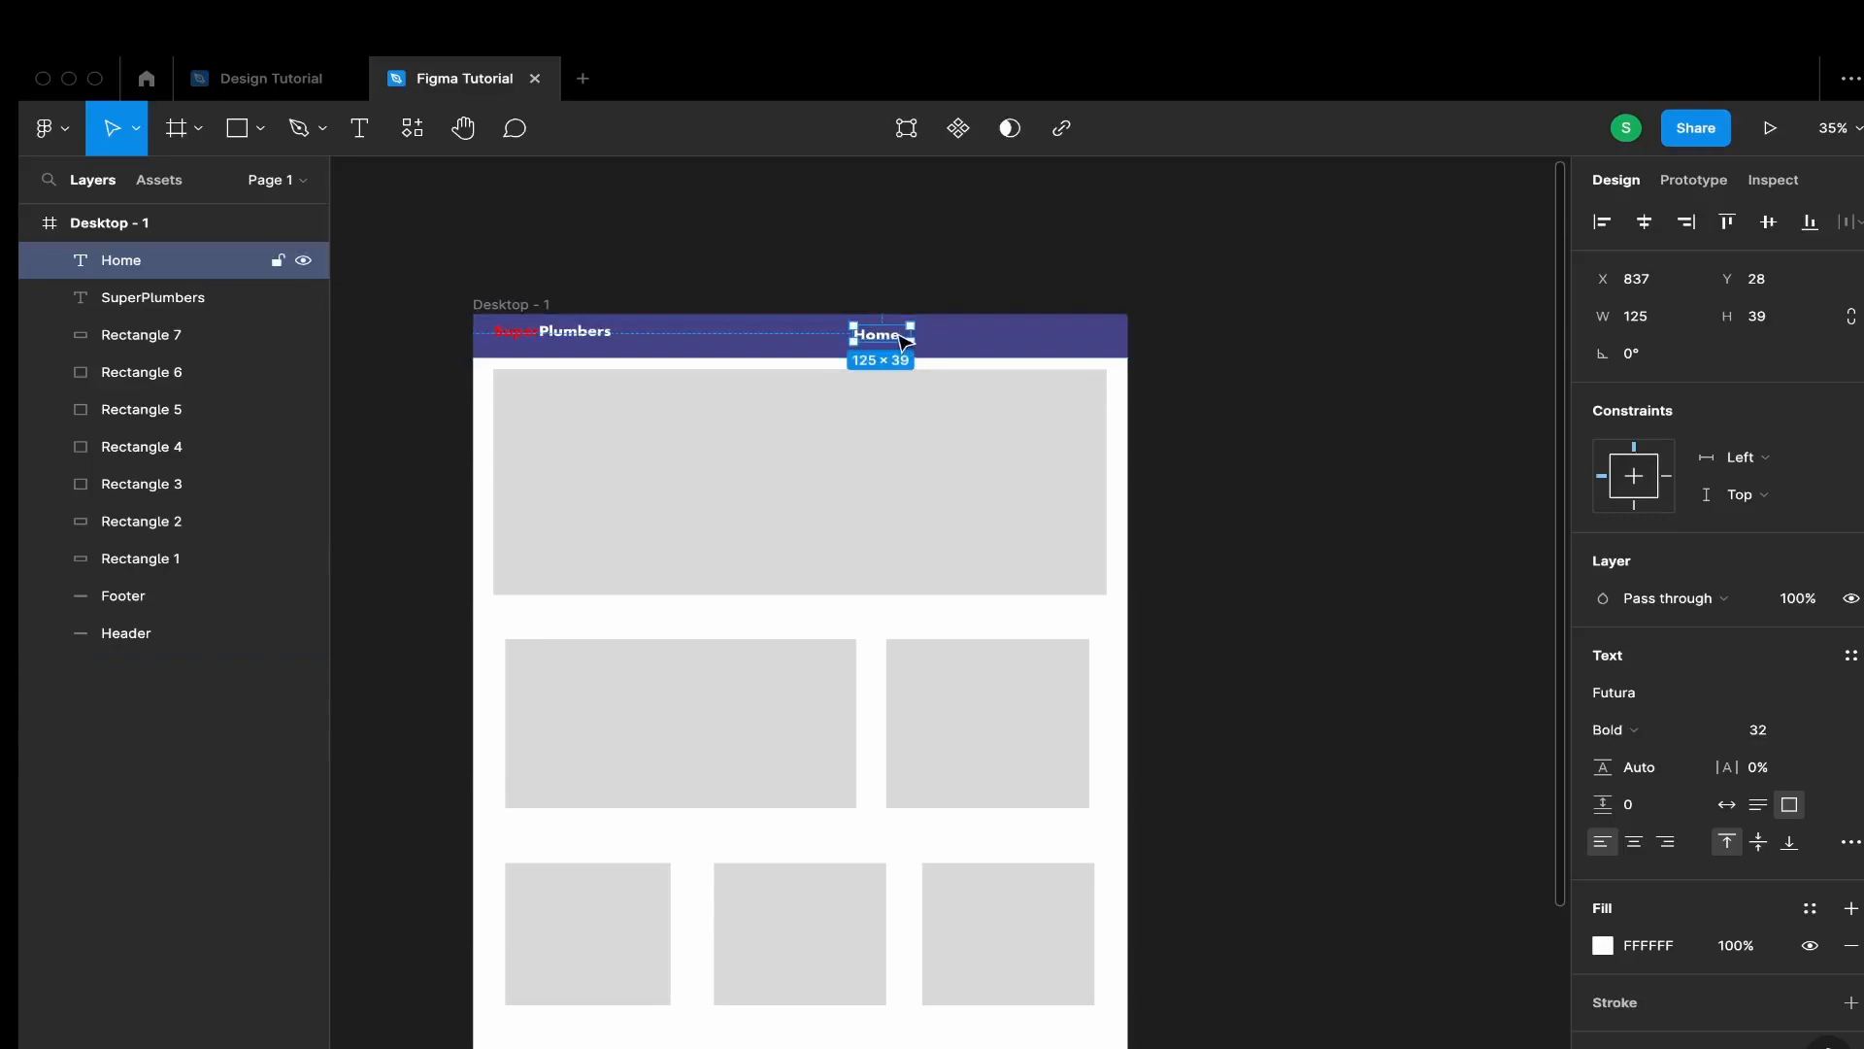
Select the word "Home" in the header and format it as Futura Medium at size 20
scroll(917, 342, up, 5)
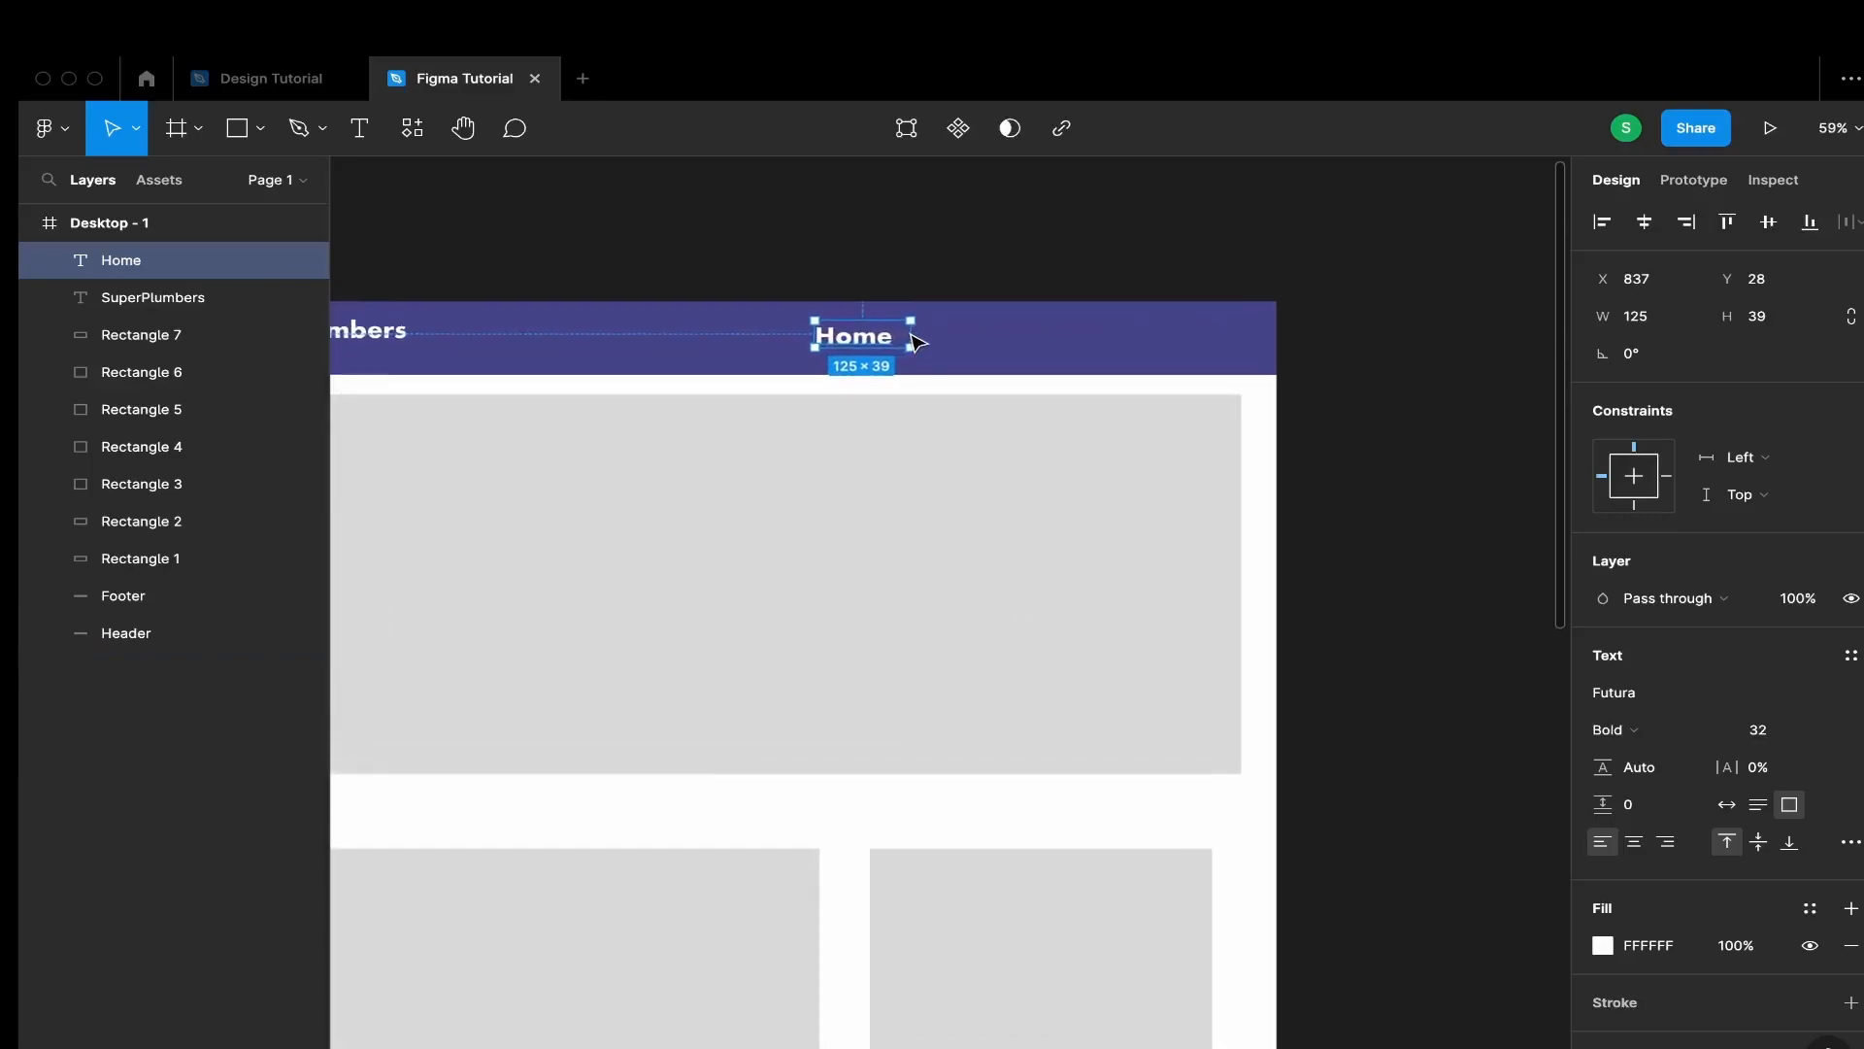
click(917, 340)
click(893, 342)
double_click(890, 337)
click(1769, 735)
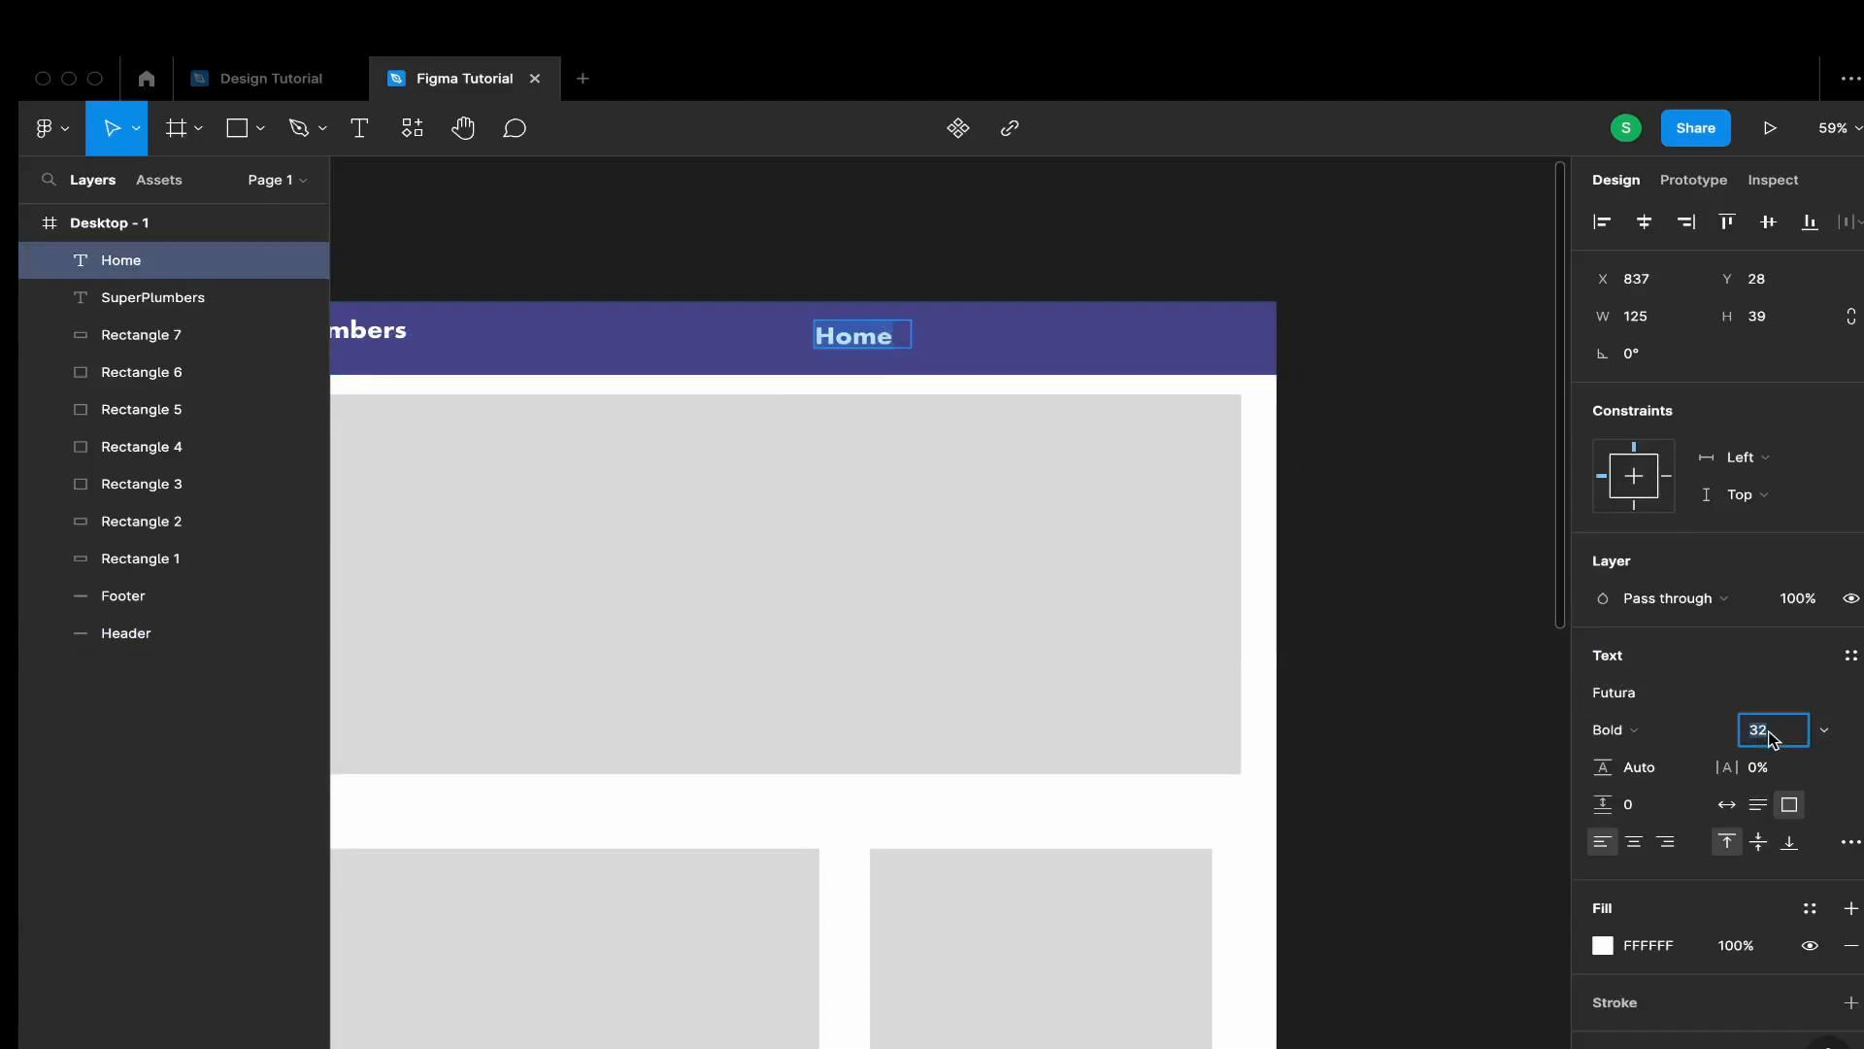
key(Return)
click(1641, 730)
click(1645, 703)
double_click(850, 331)
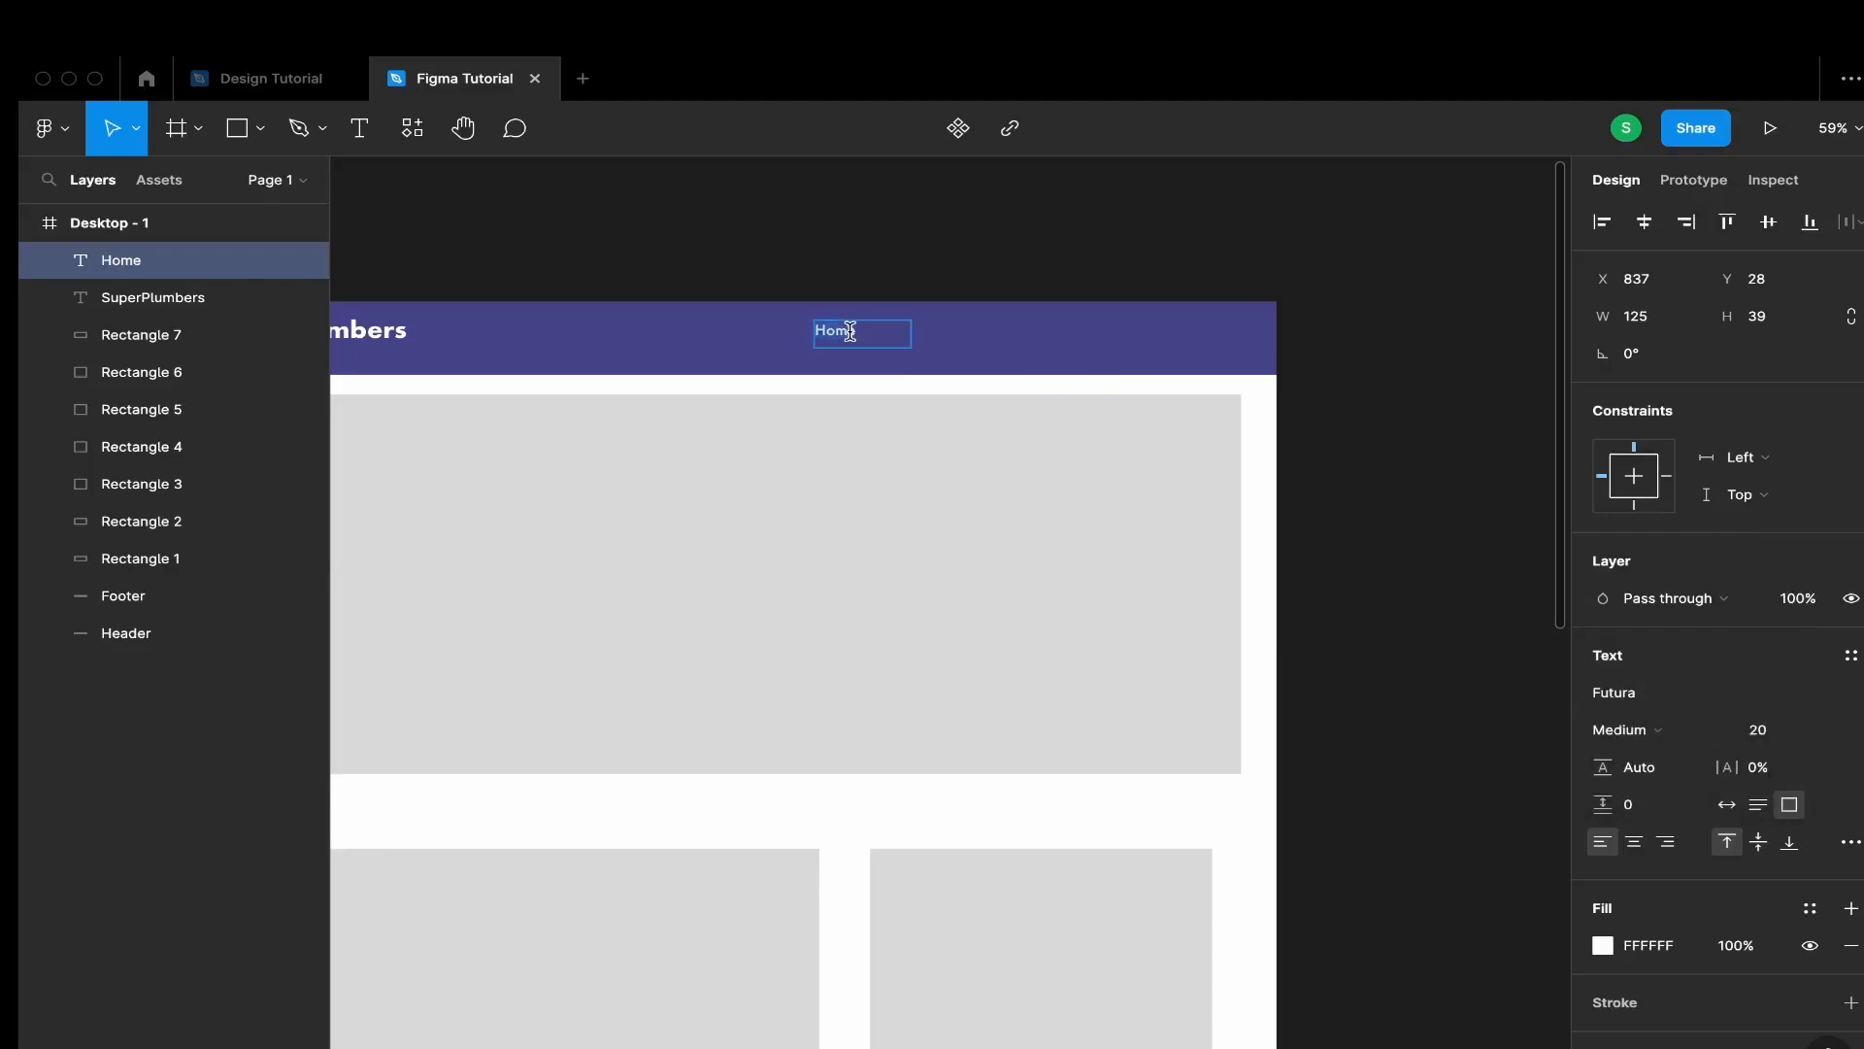
Shrink the Home text box in the header to 61 × 25 and place it at X 843, Y 32
click(907, 333)
key(Escape)
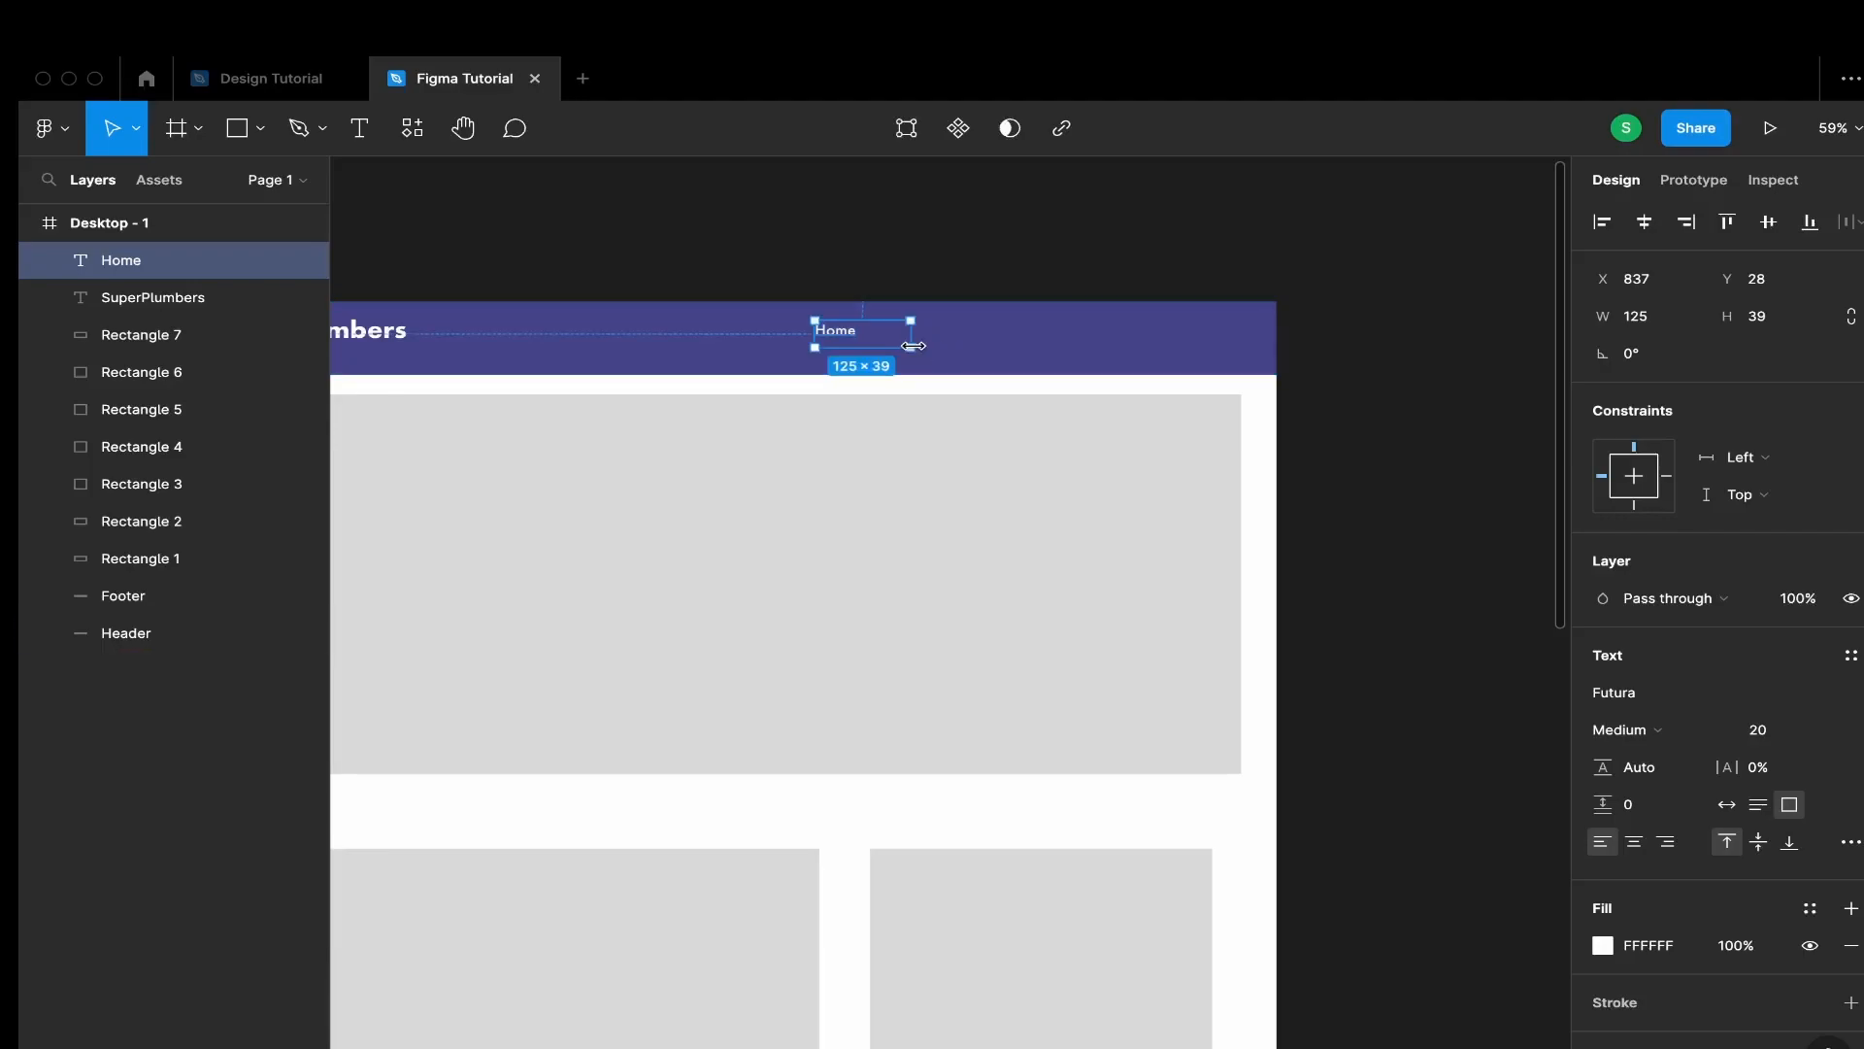
drag(903, 335, 850, 338)
scroll(711, 446, down, 3)
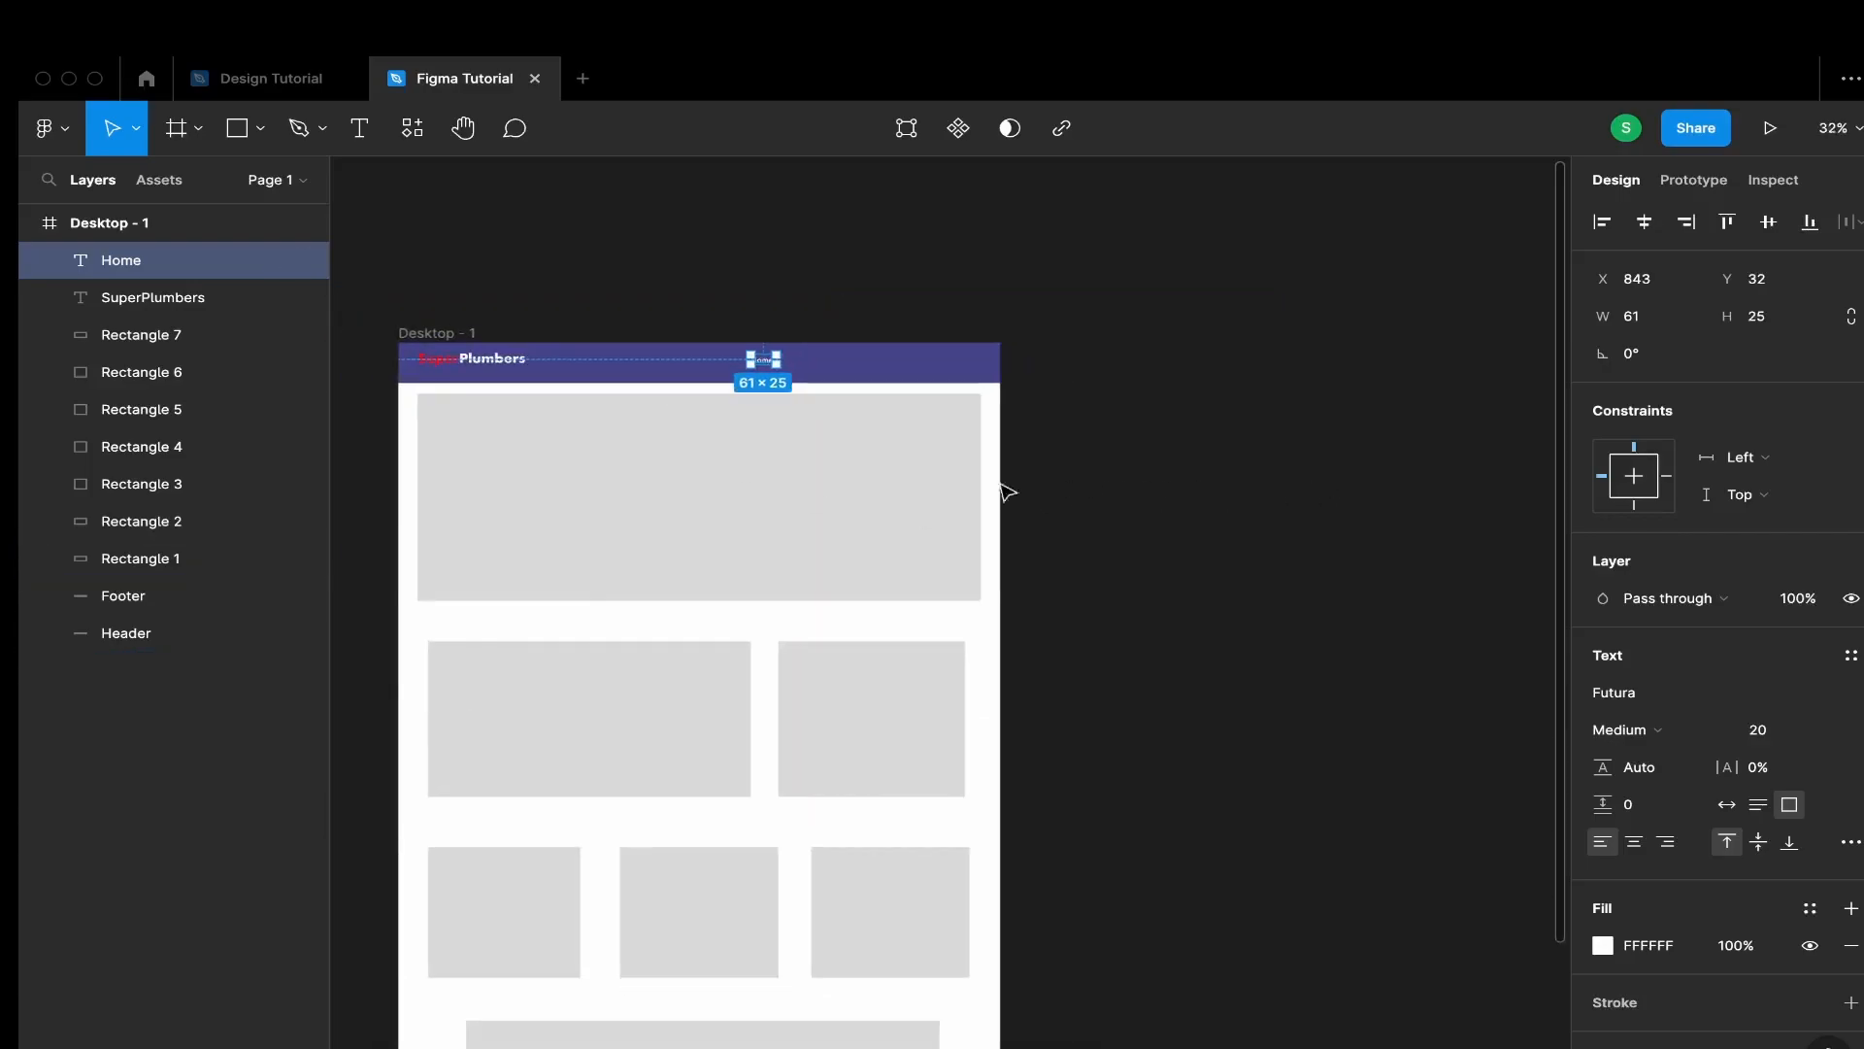
scroll(690, 470, up, 4)
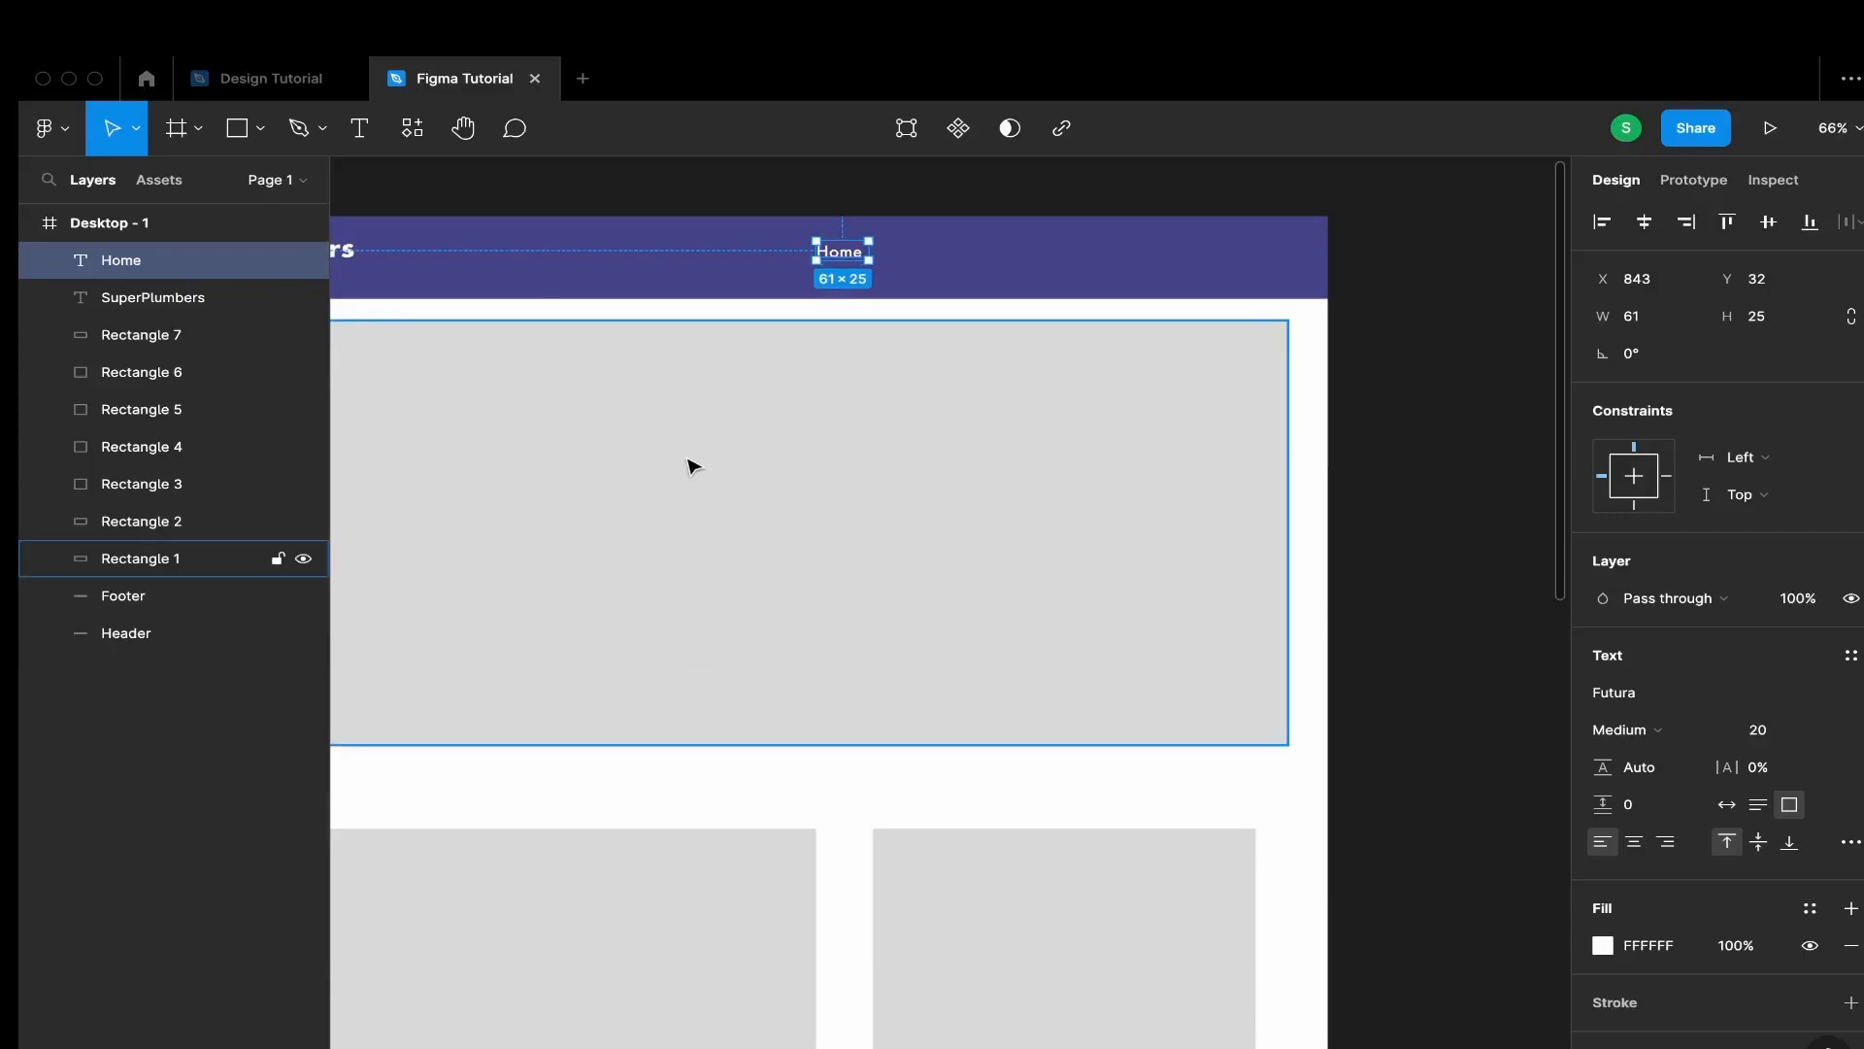
Duplicate the Home link into a row of five across the header and change the second and third links to "About" and "Services"
alt+drag(850, 260, 1137, 250)
double_click(913, 253)
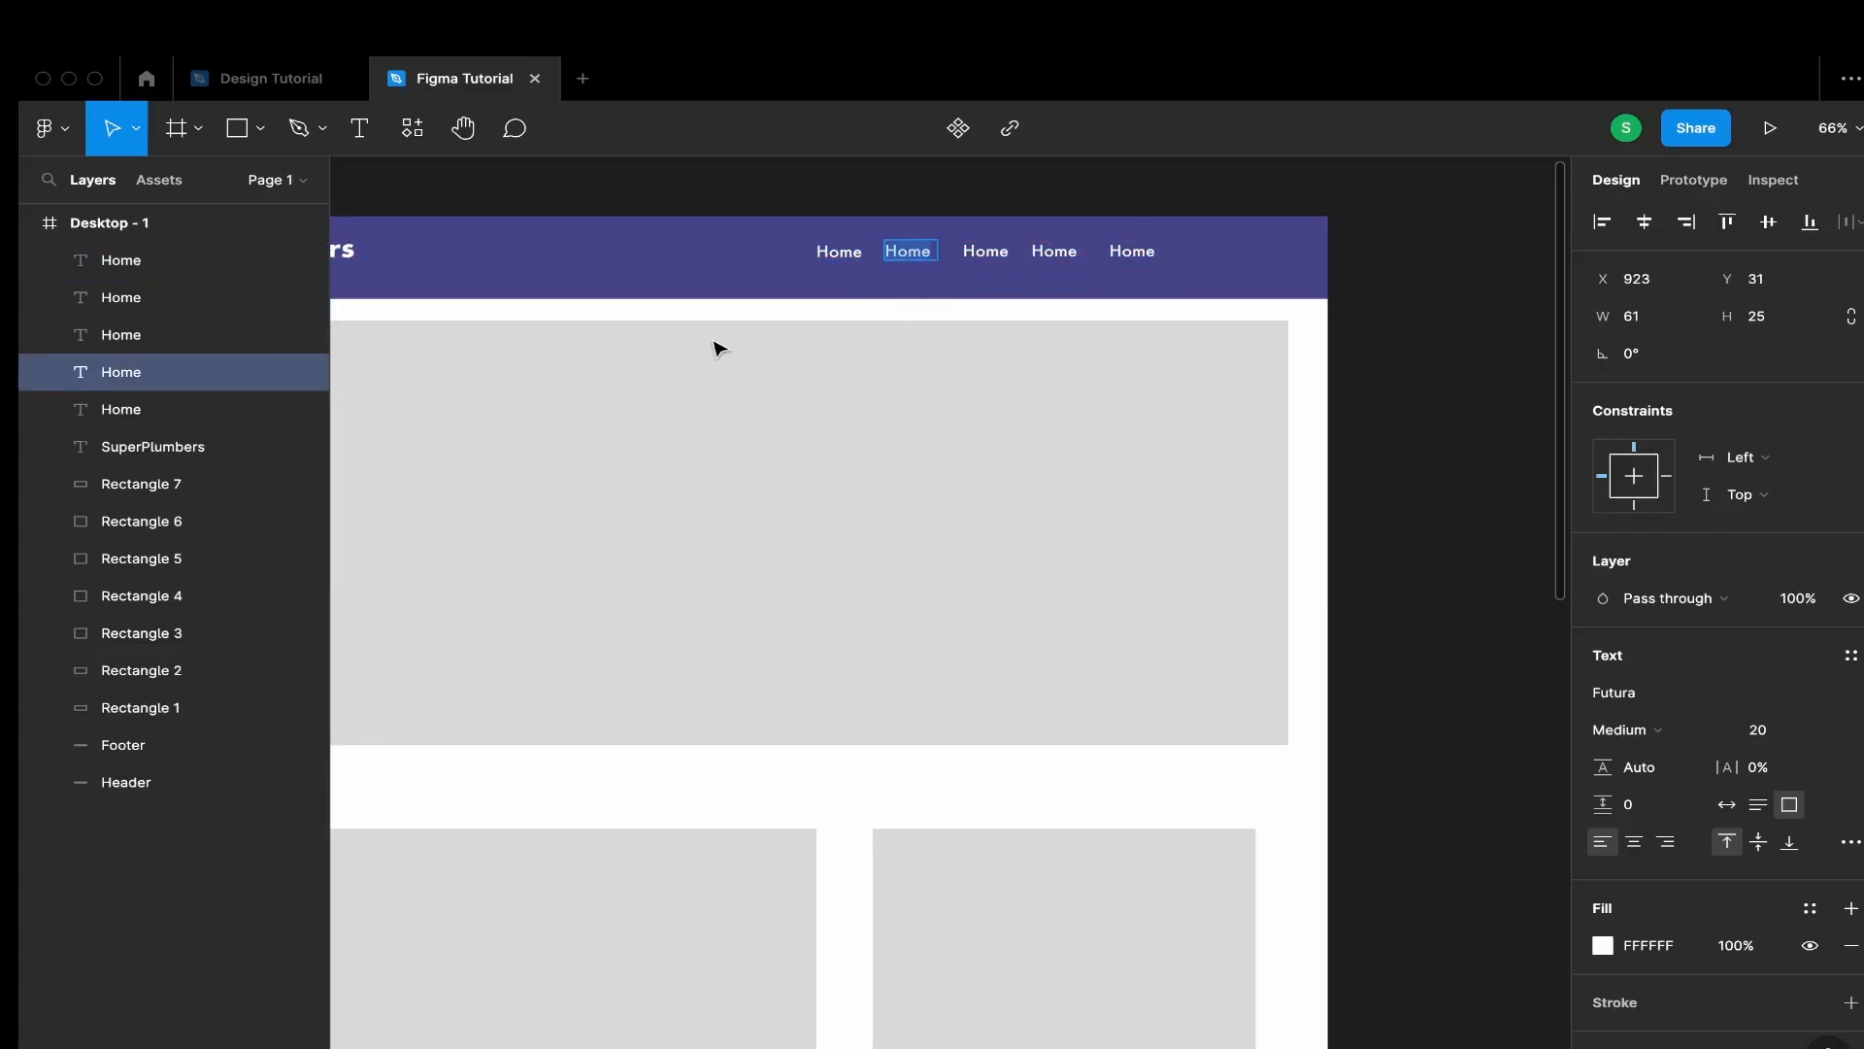
text(About)
click(981, 251)
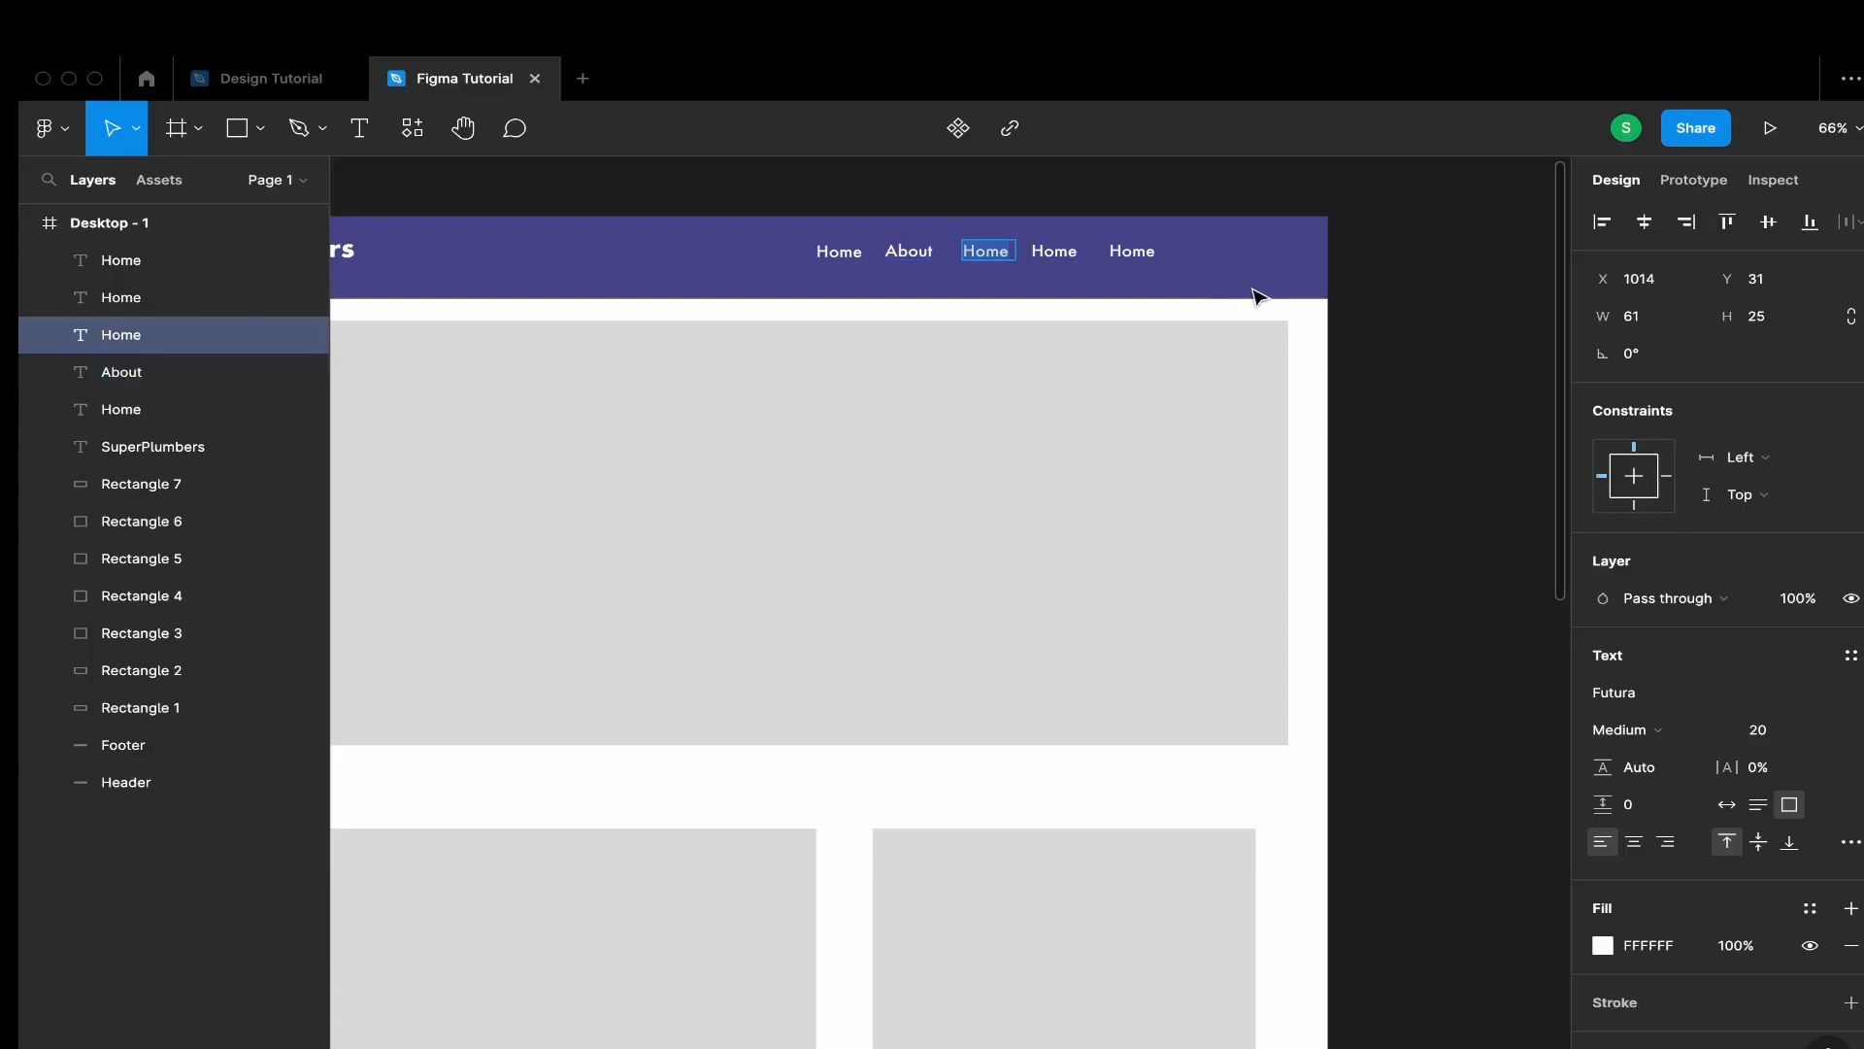
text(Services)
Replace the text of the fourth and fifth header links with "Blog" and "Contact"
double_click(1156, 251)
double_click(1053, 249)
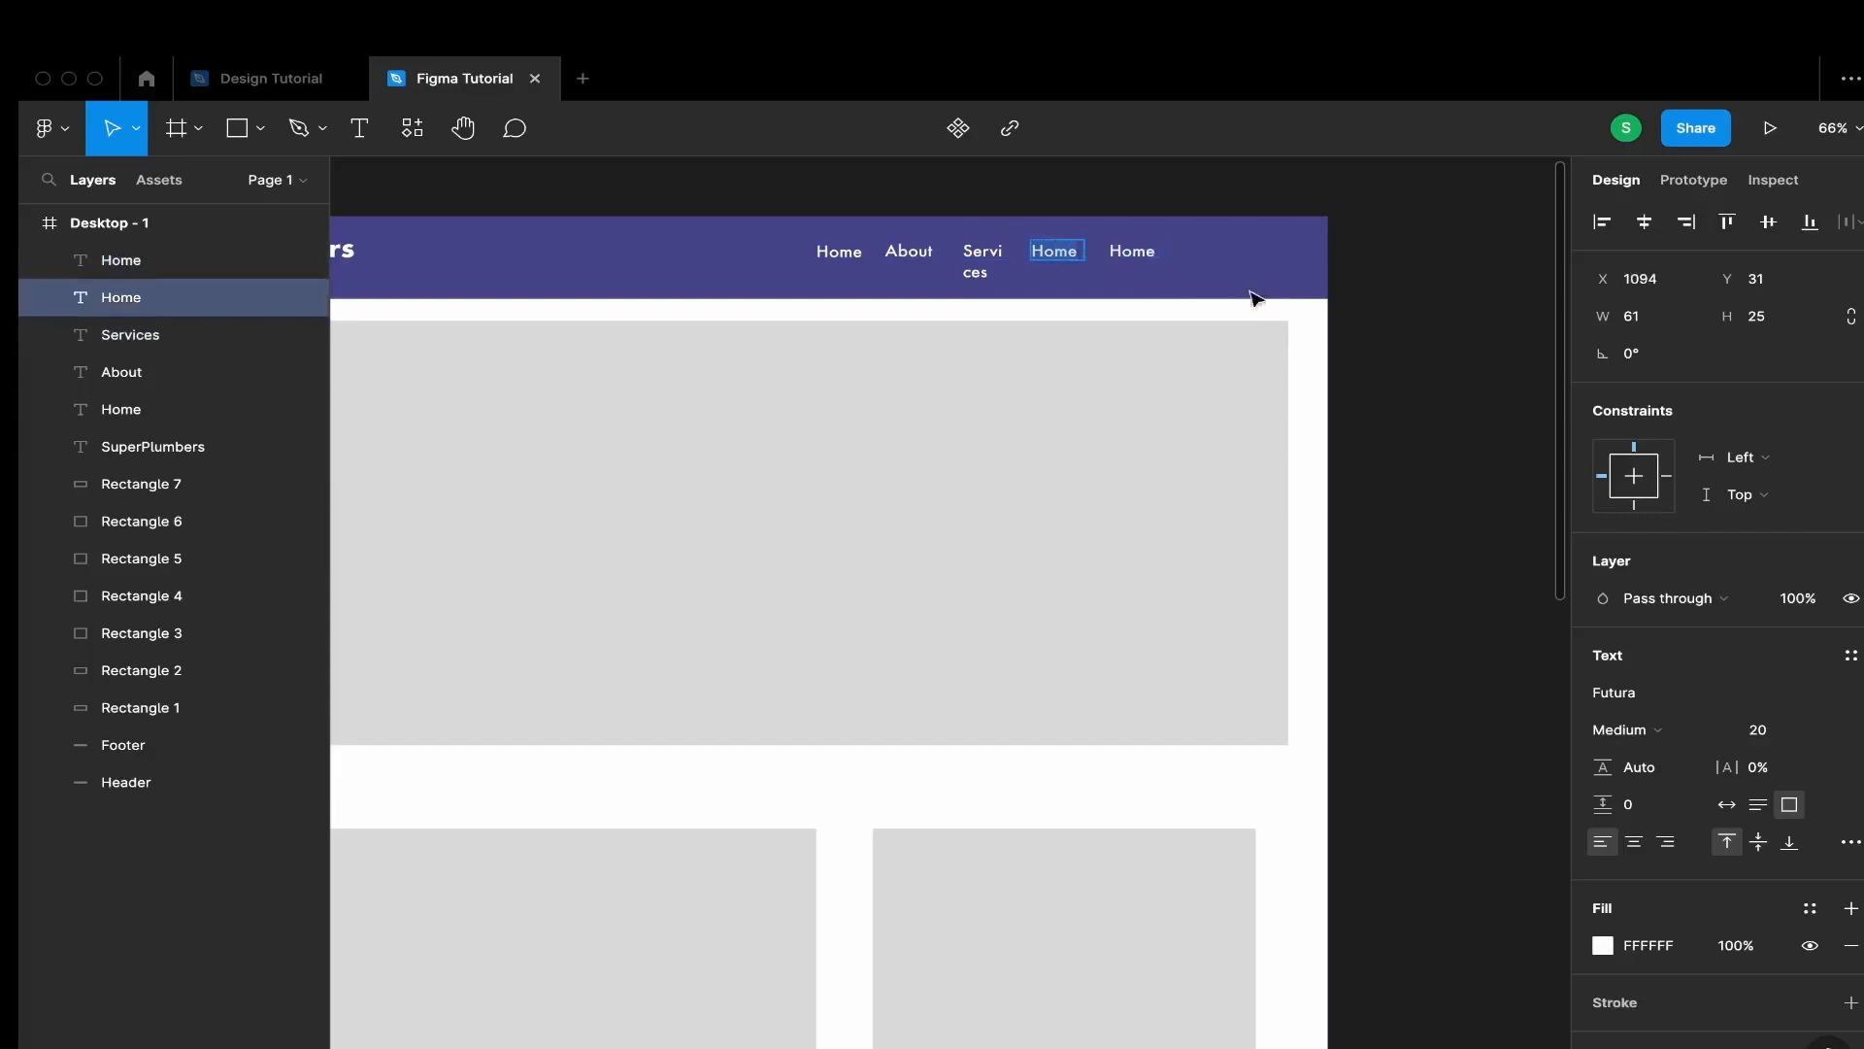
text(Blog)
double_click(1129, 251)
text(Contact)
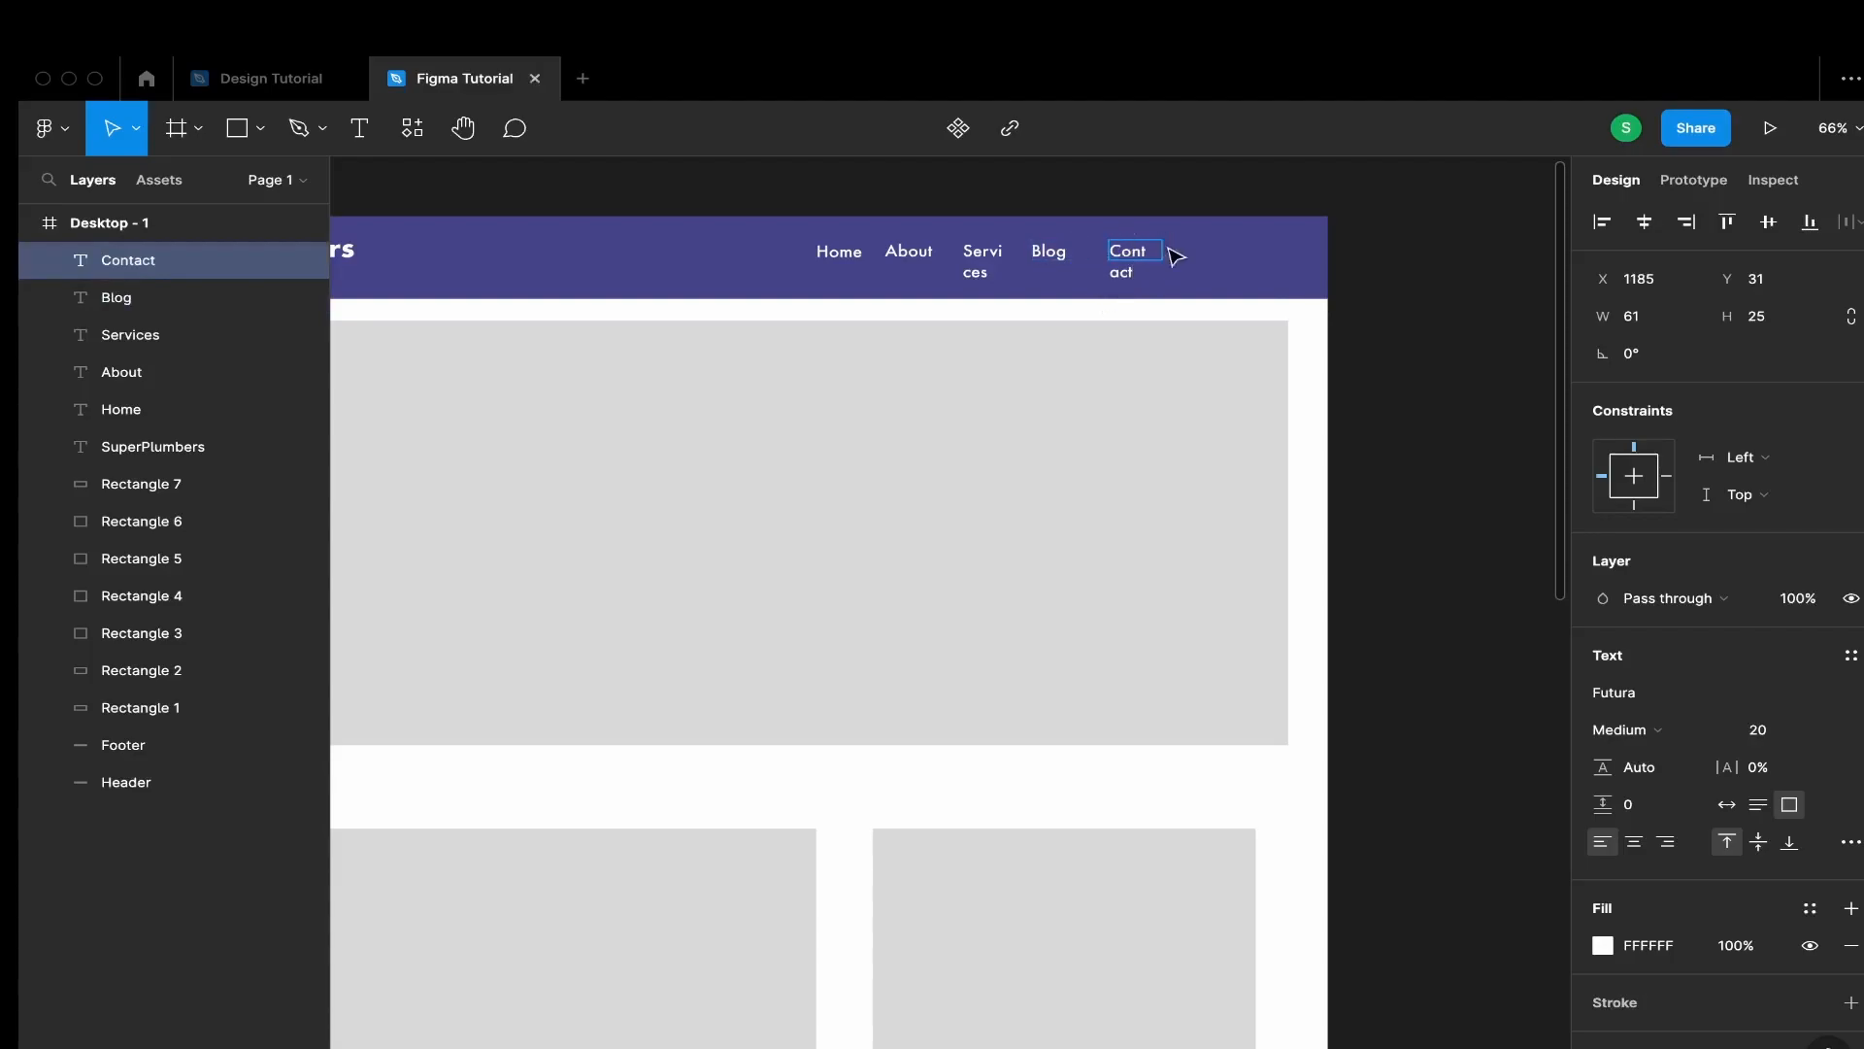
Widen the Contact text box to fit its word on one line and the Services text box to 80 × 25
key(Escape)
drag(1162, 250, 1177, 253)
click(1003, 257)
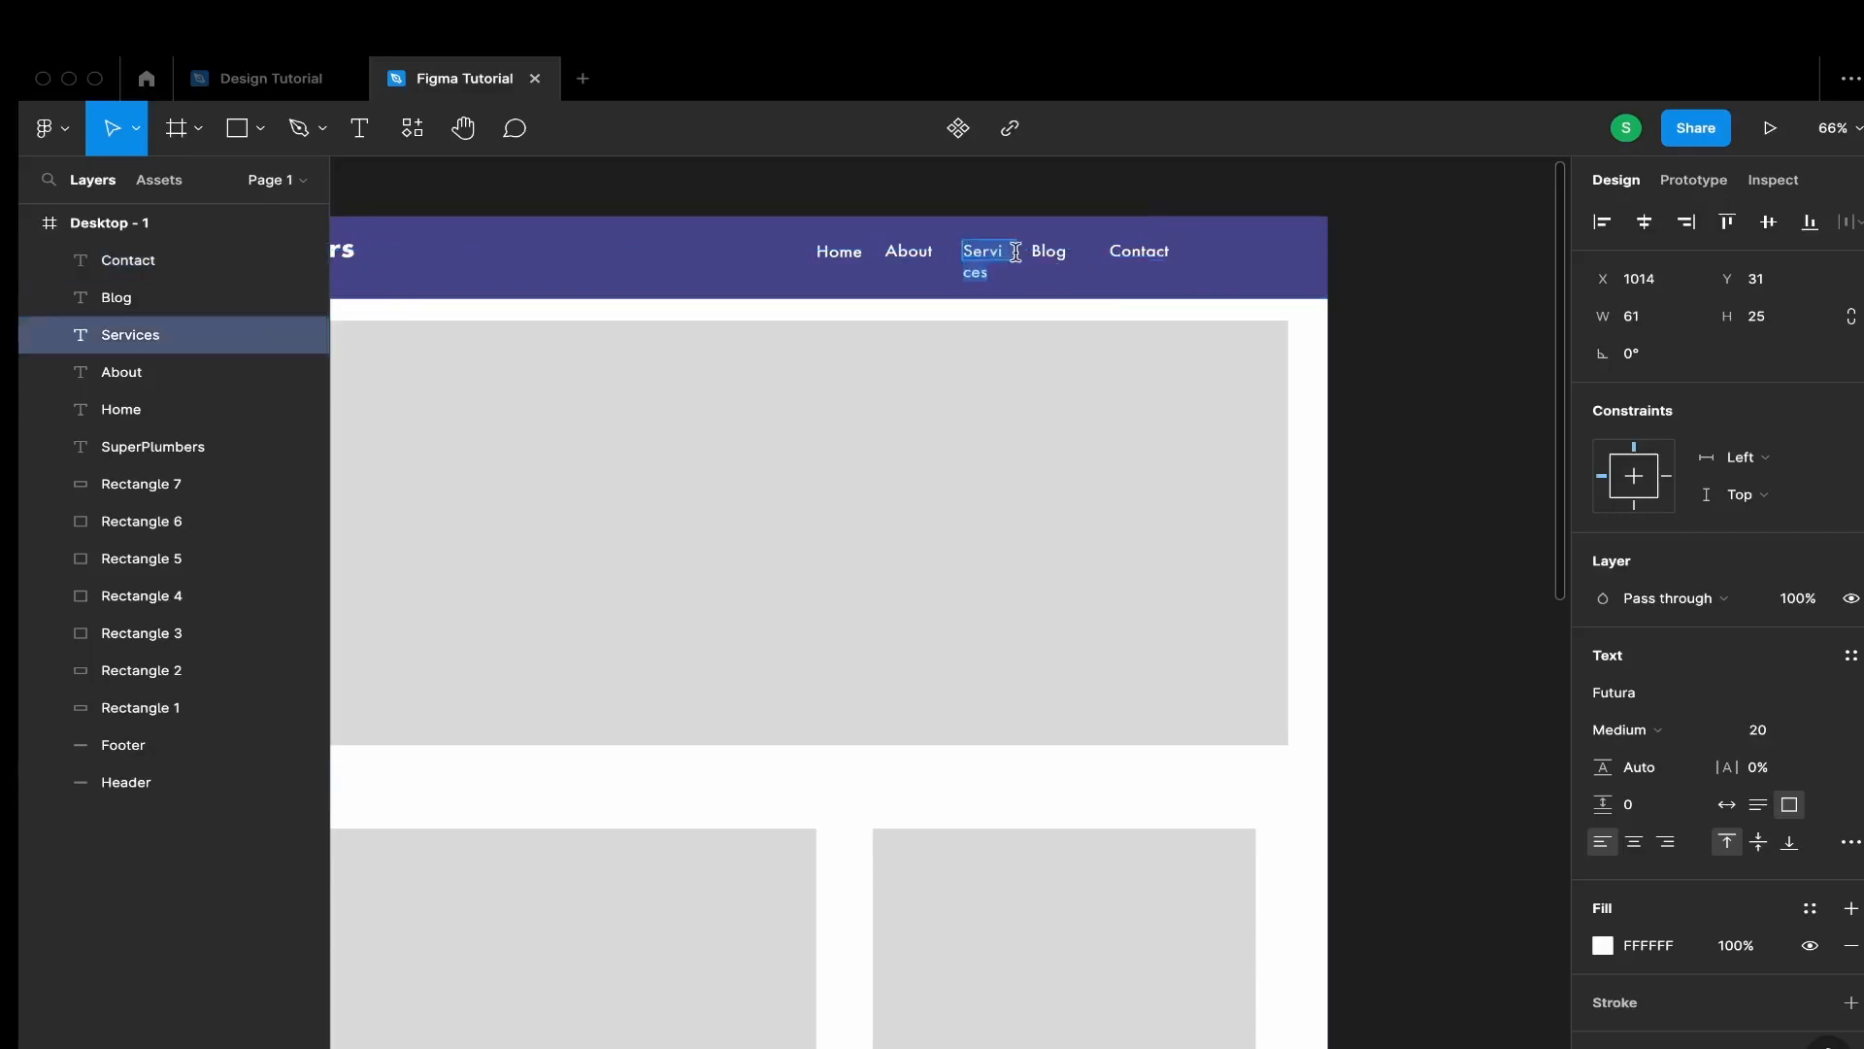
drag(1019, 250, 1032, 250)
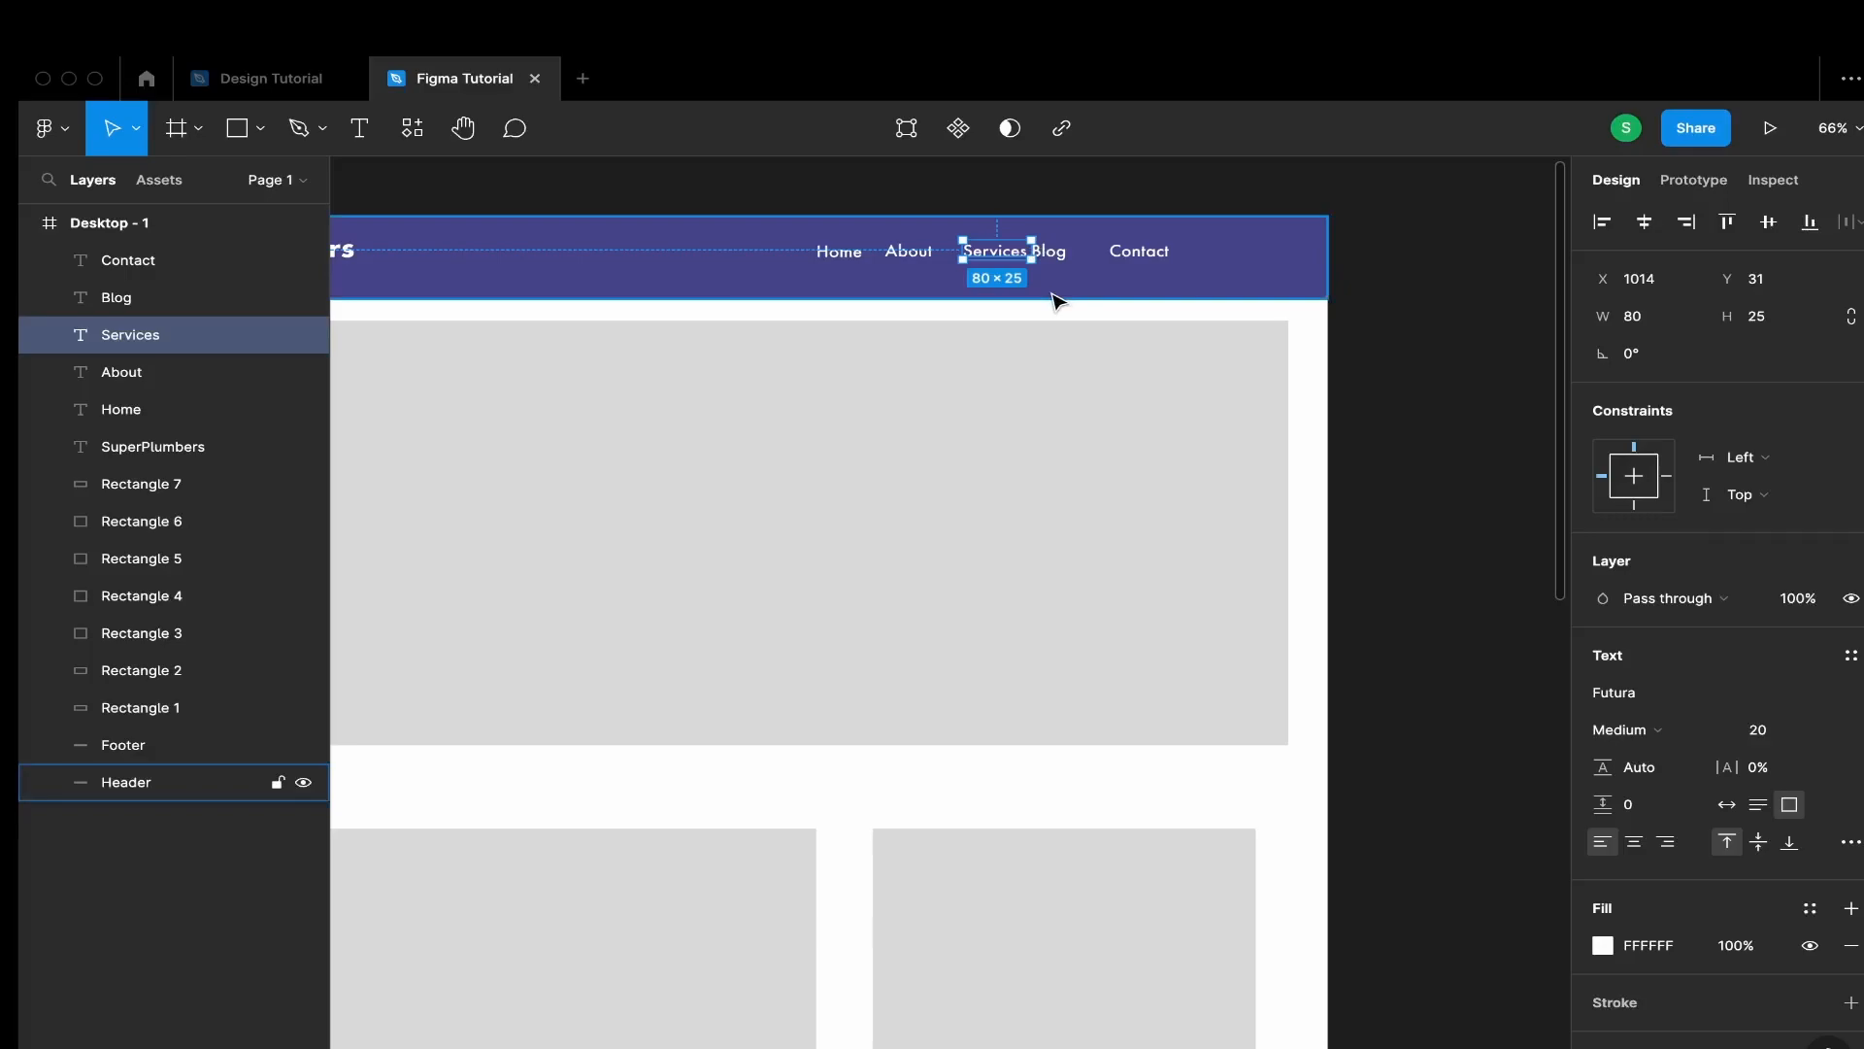
Combine the Home, About, Services, Blog and Contact links into a horizontal auto layout frame with 20 spacing
shift+click(837, 253)
shift+click(1046, 255)
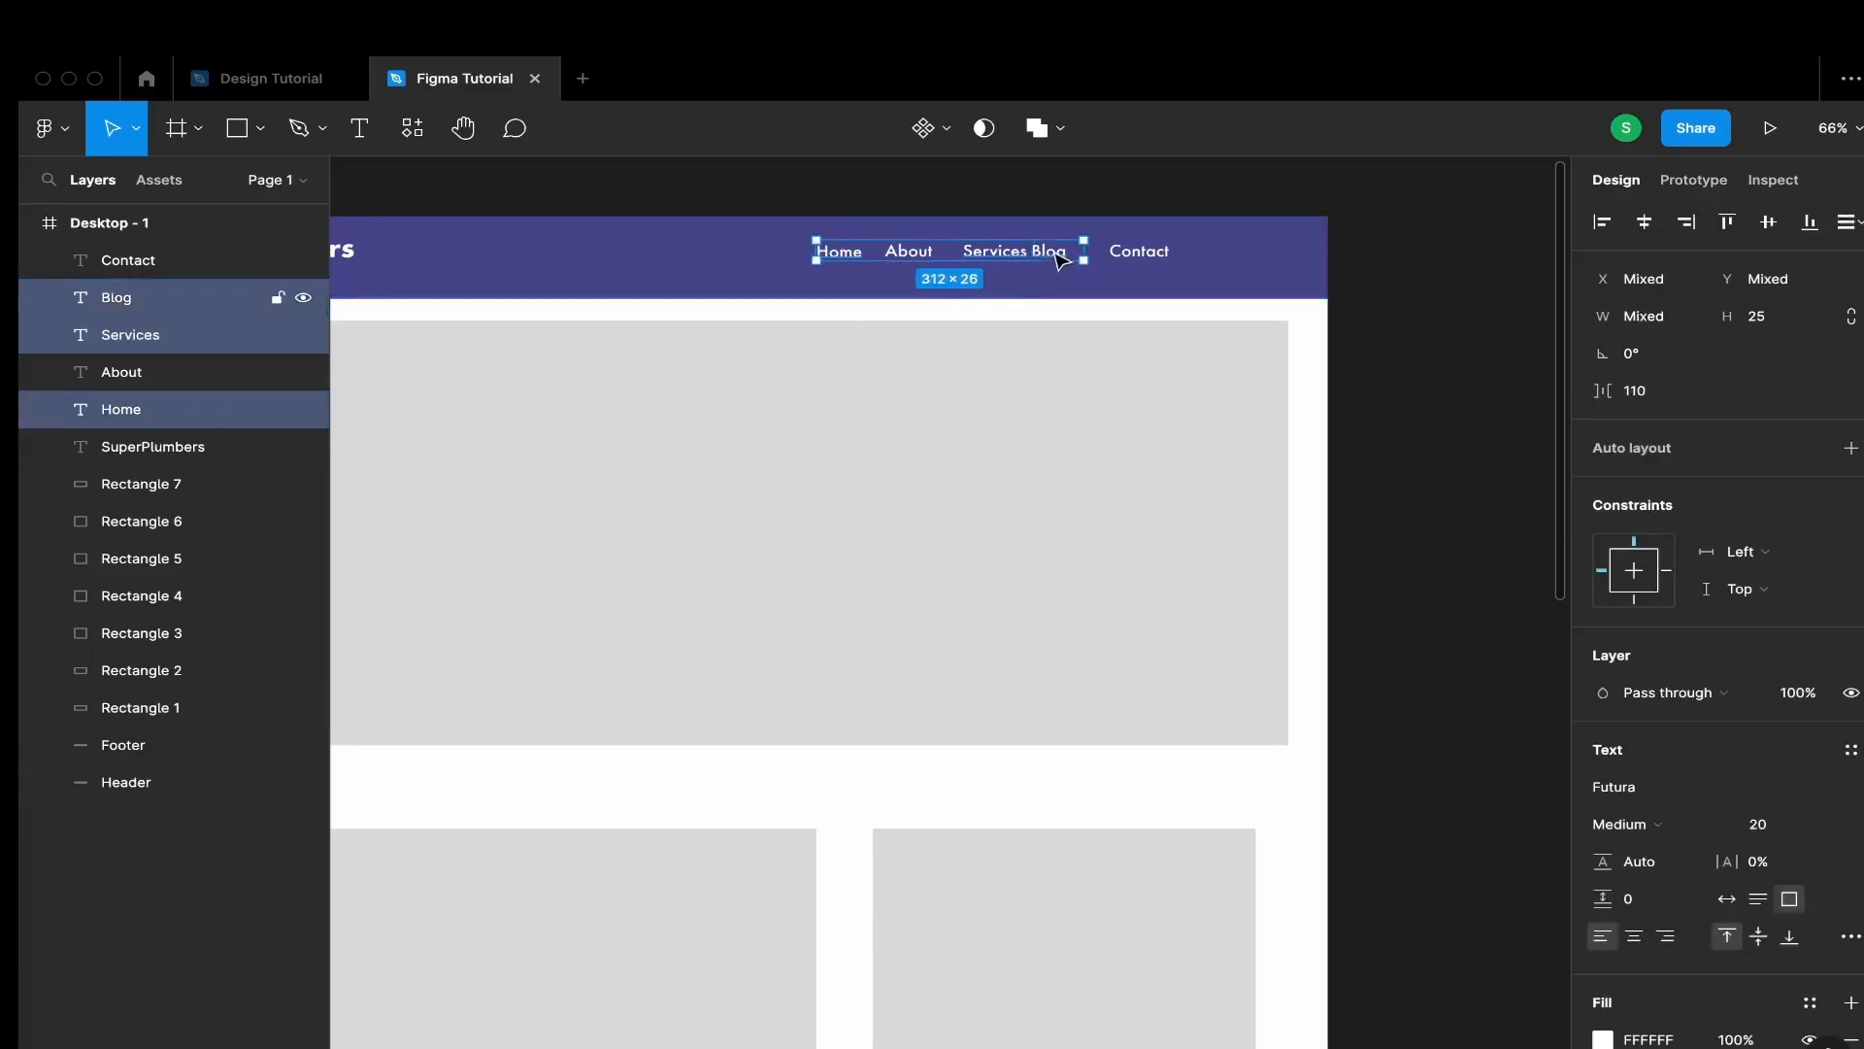
shift+click(1122, 258)
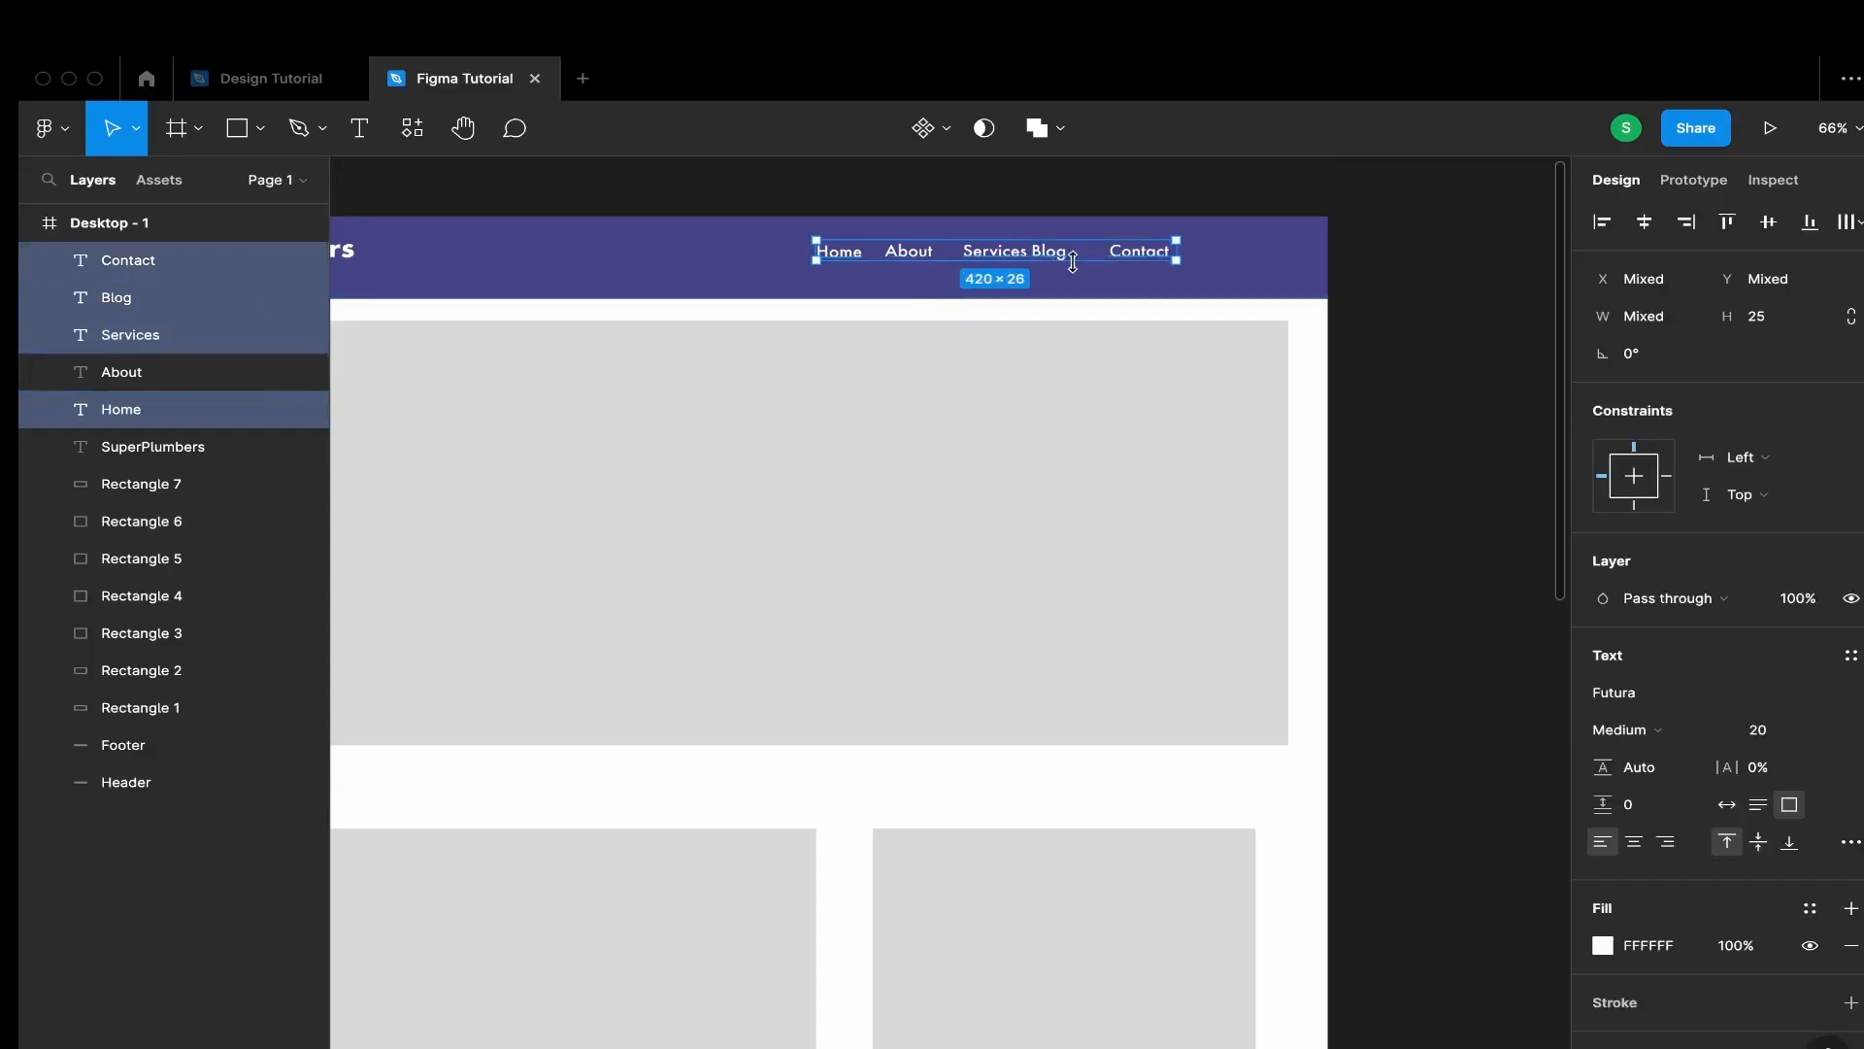
shift+click(906, 252)
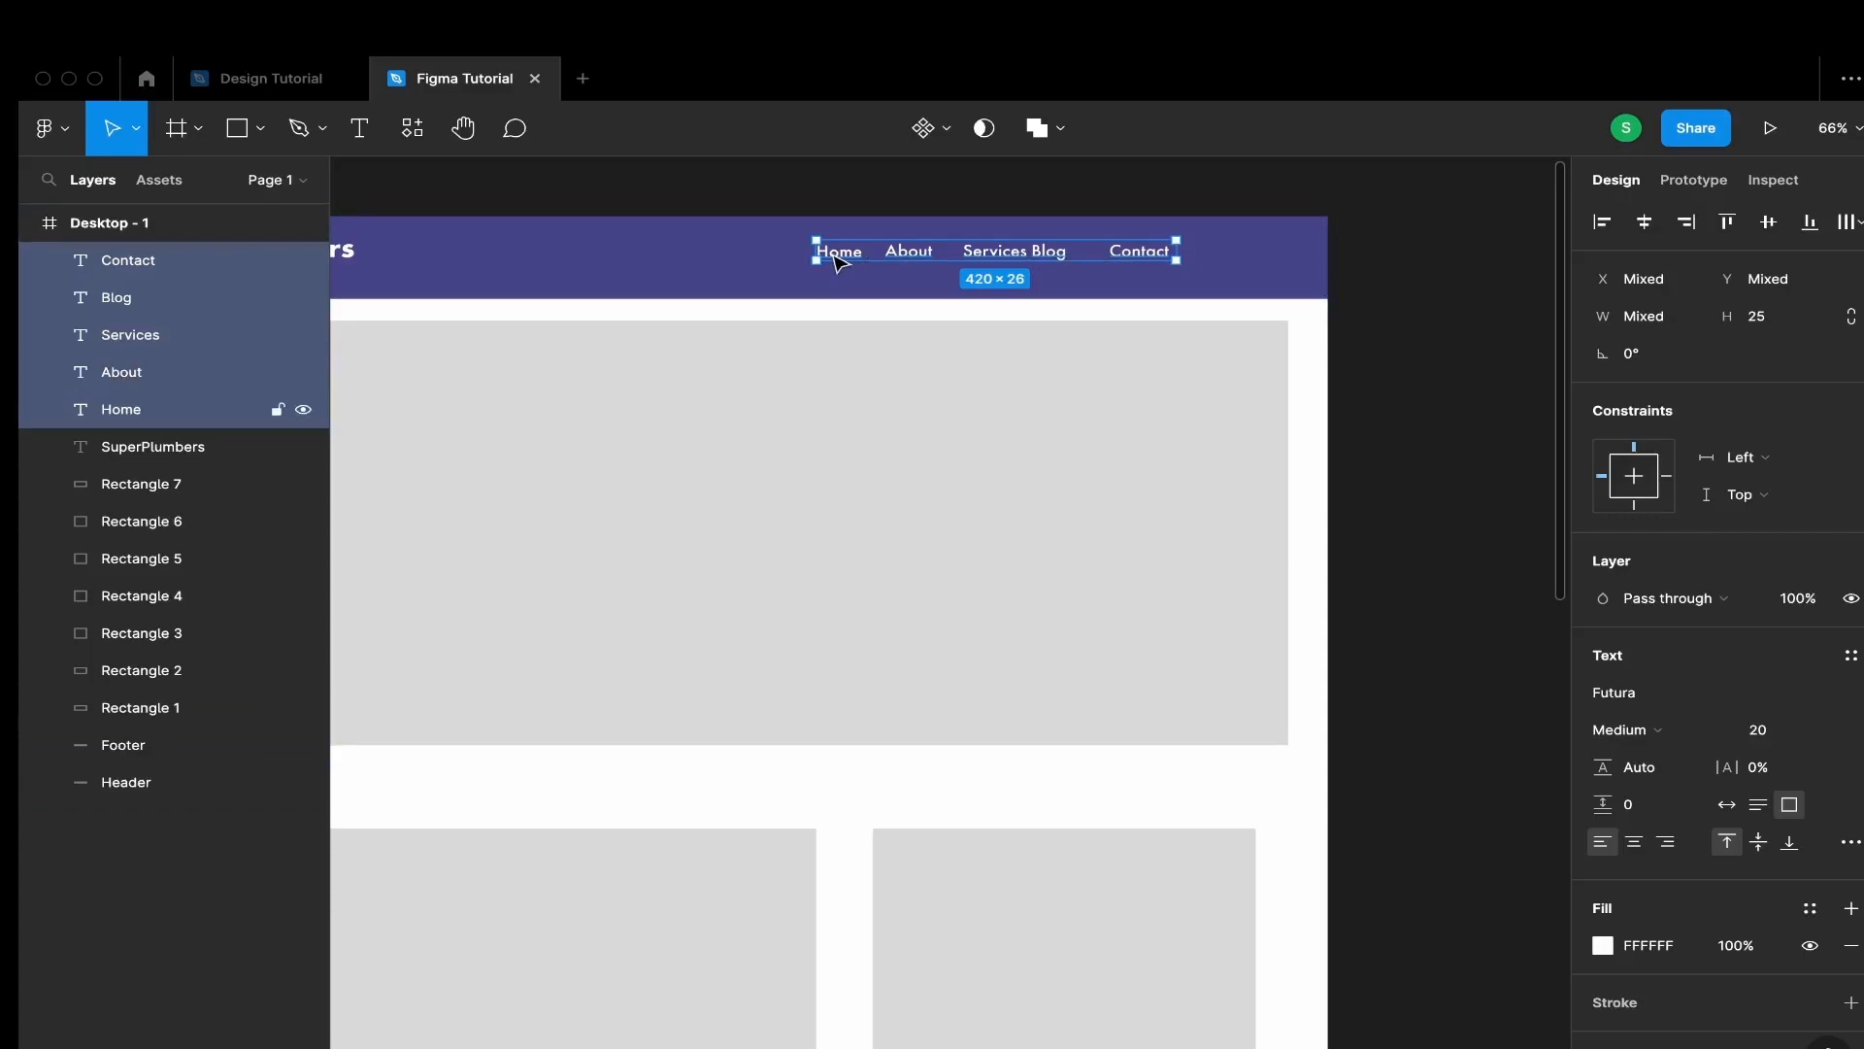
key(shift+a)
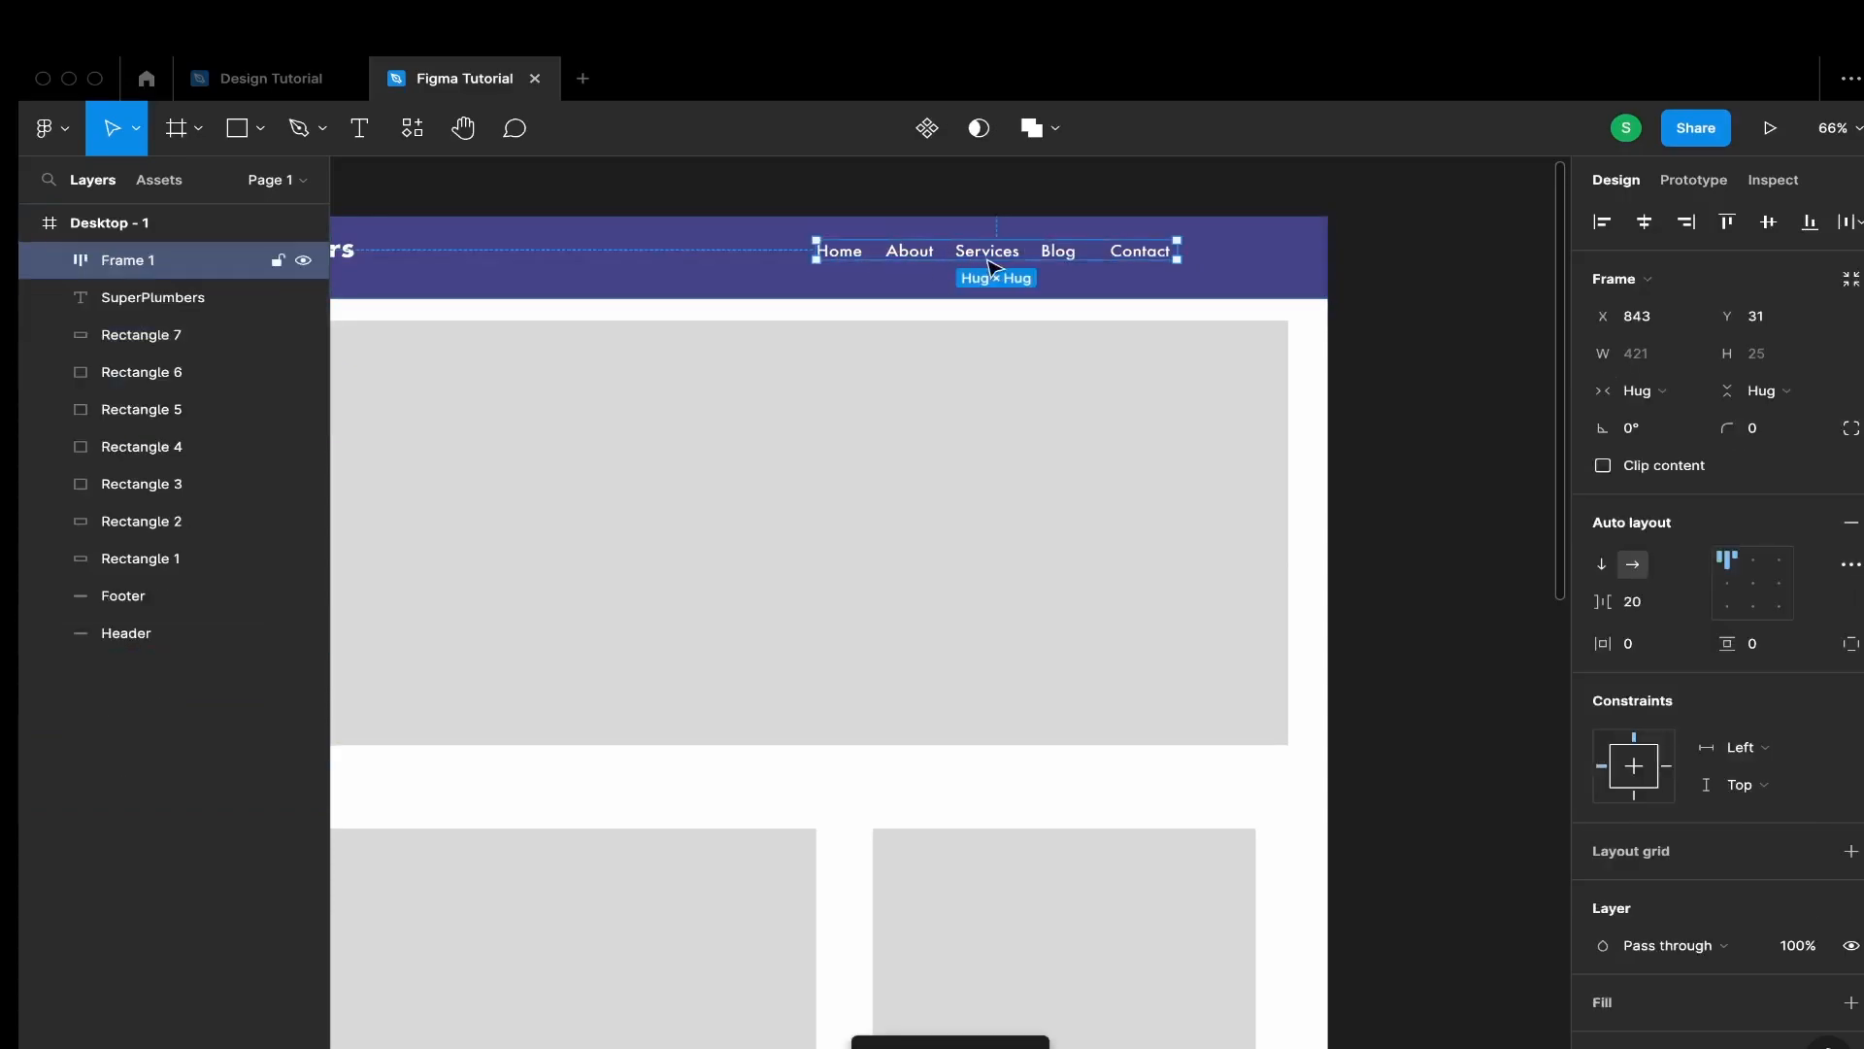
right_click(952, 254)
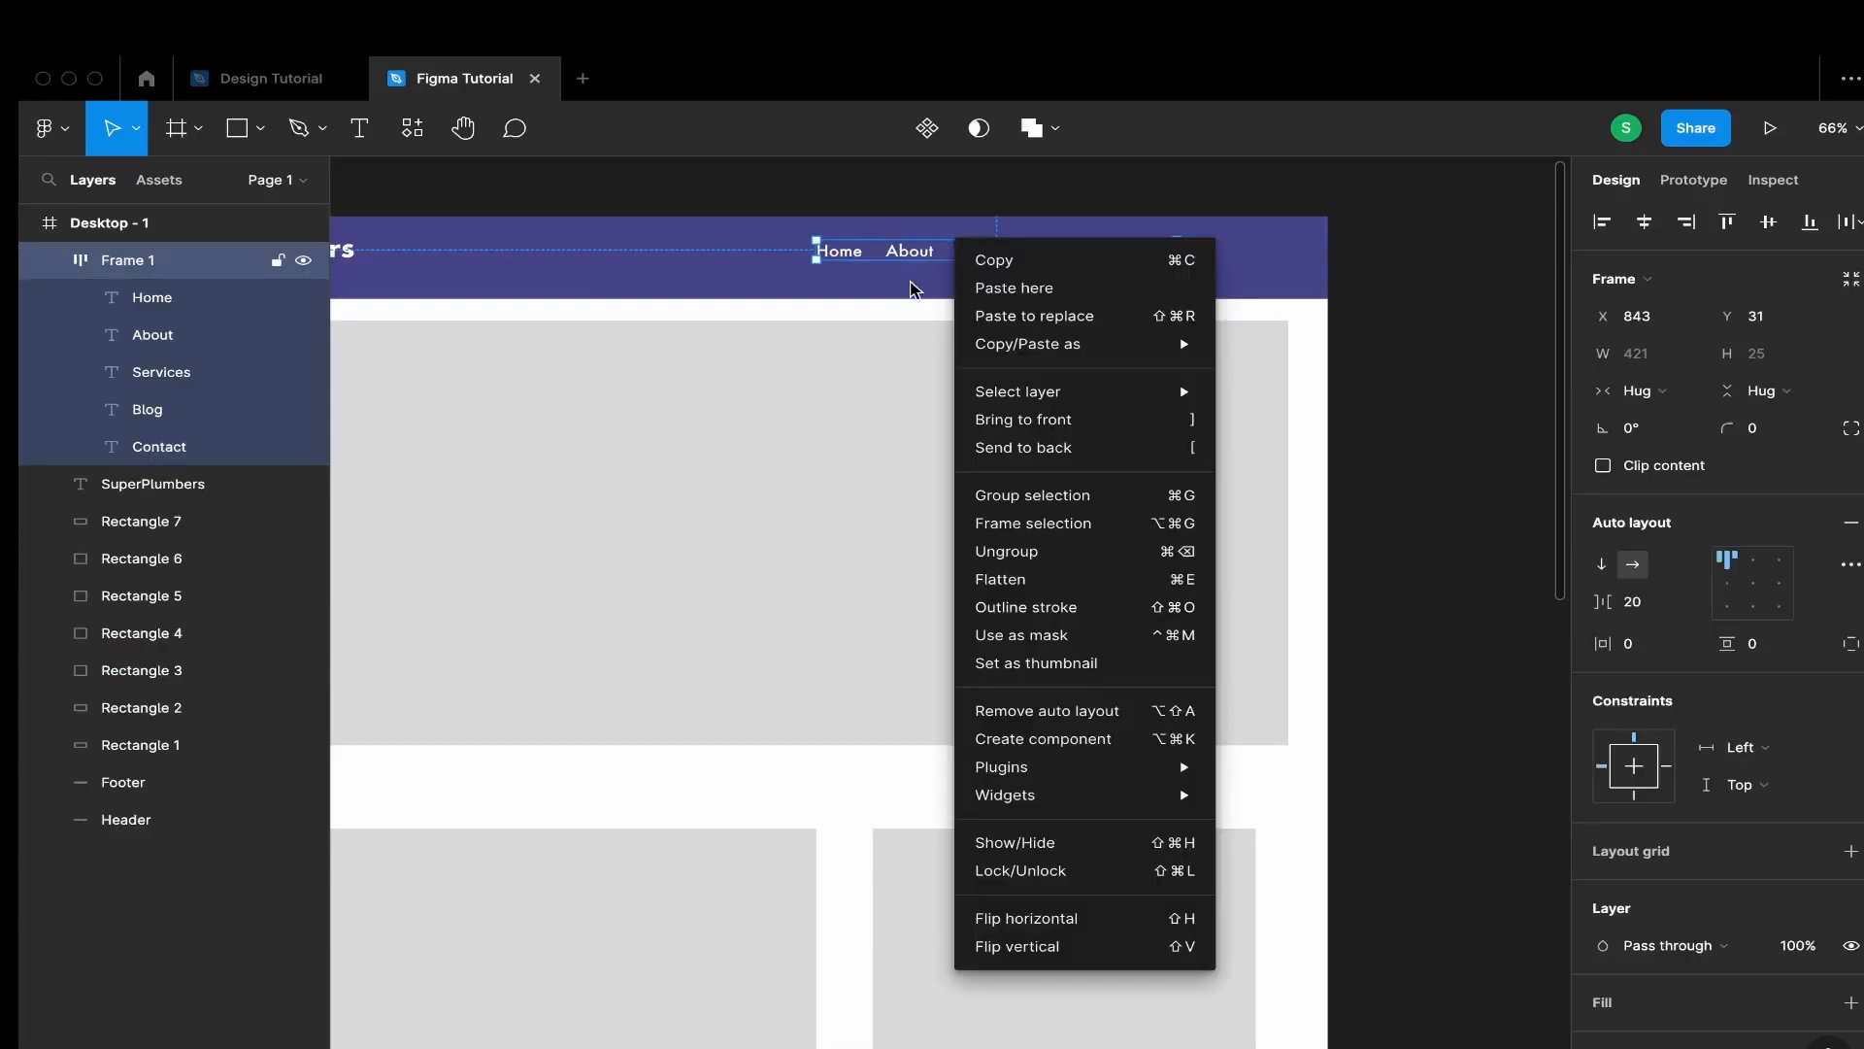
click(82, 261)
drag(1605, 602, 1605, 605)
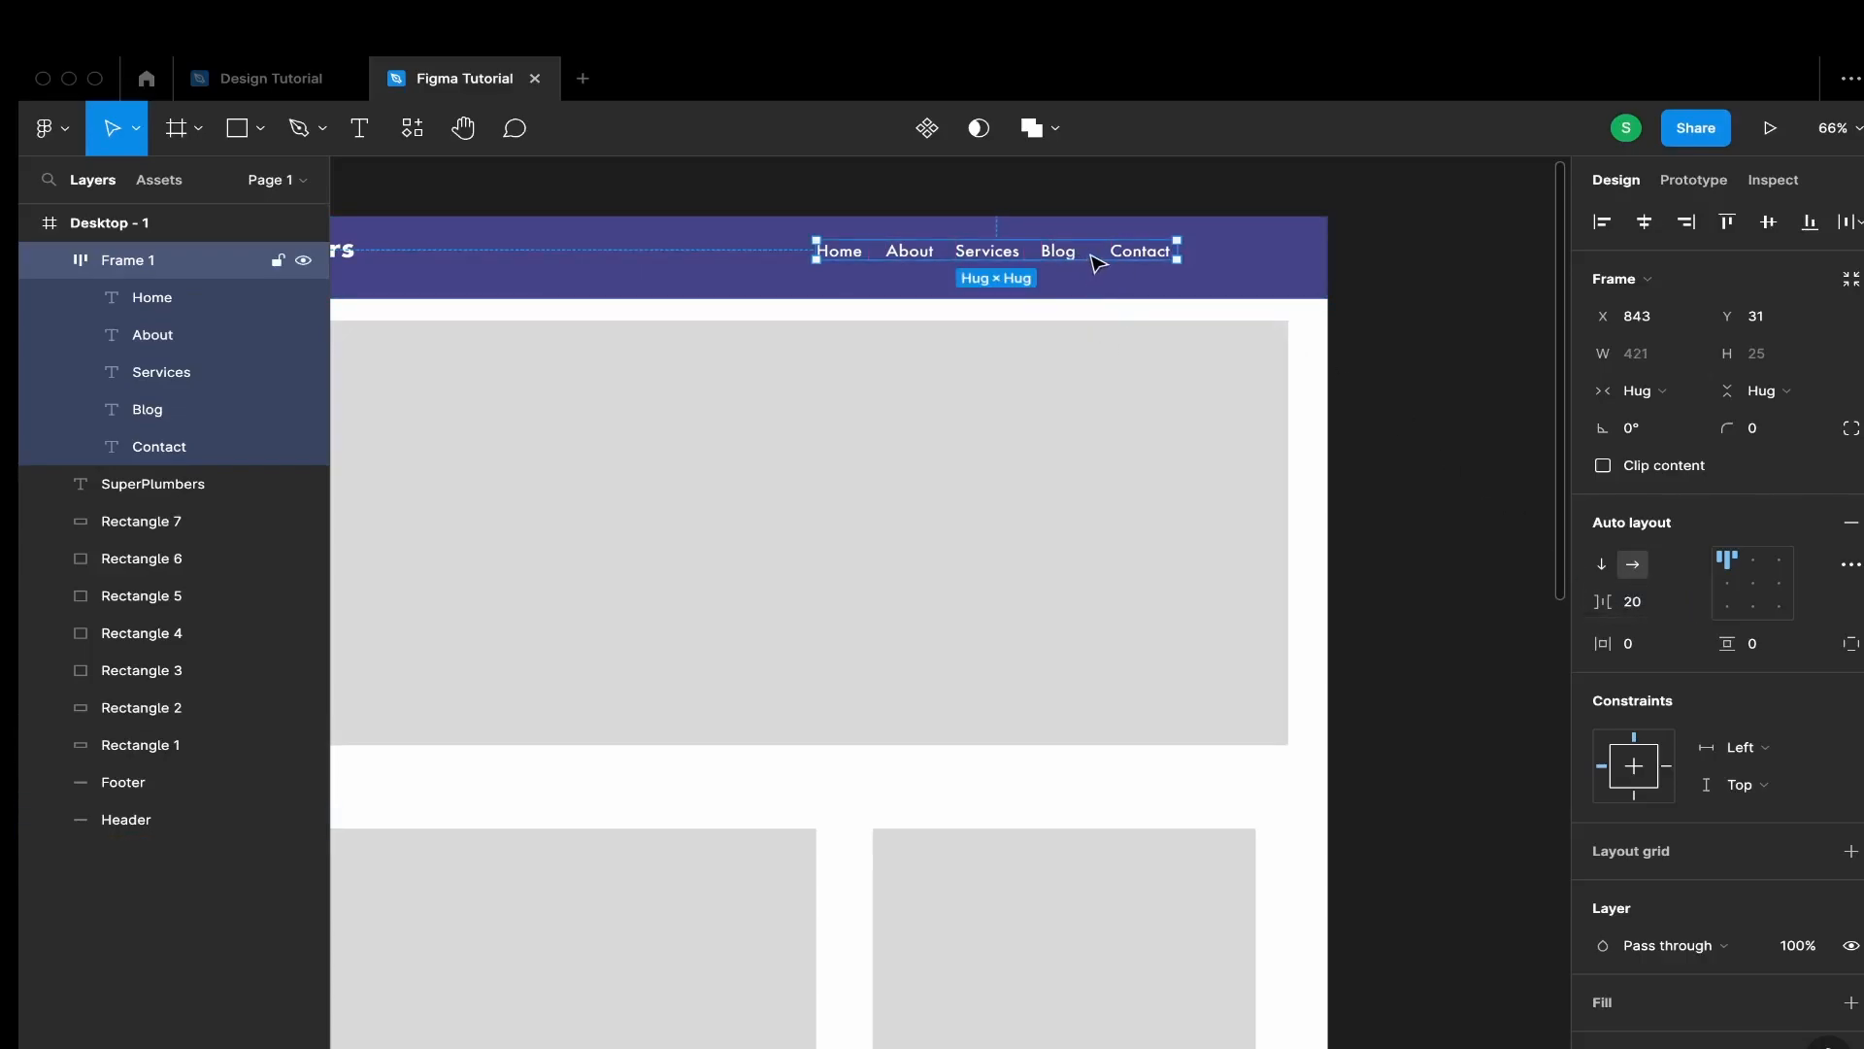
Rename the auto layout frame that holds the five navigation links "Main Menu"
scroll(545, 352, down, 2)
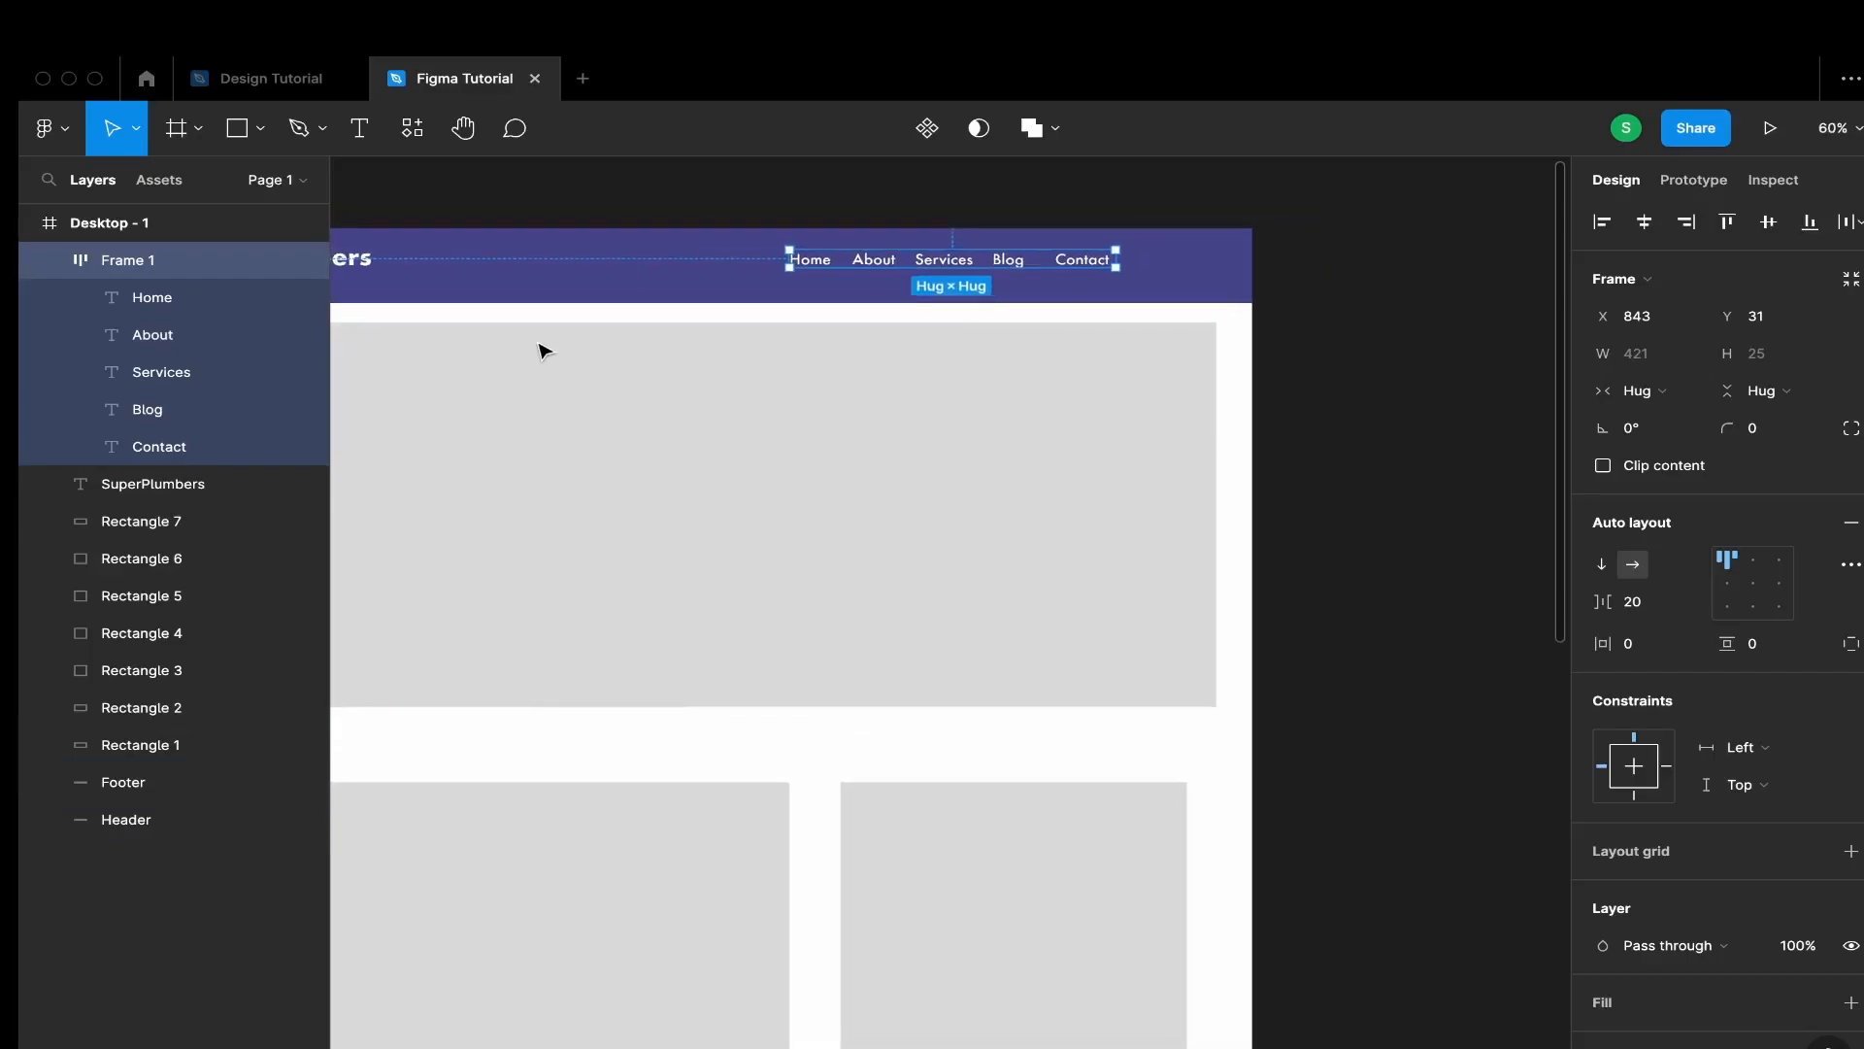
scroll(545, 352, down, 4)
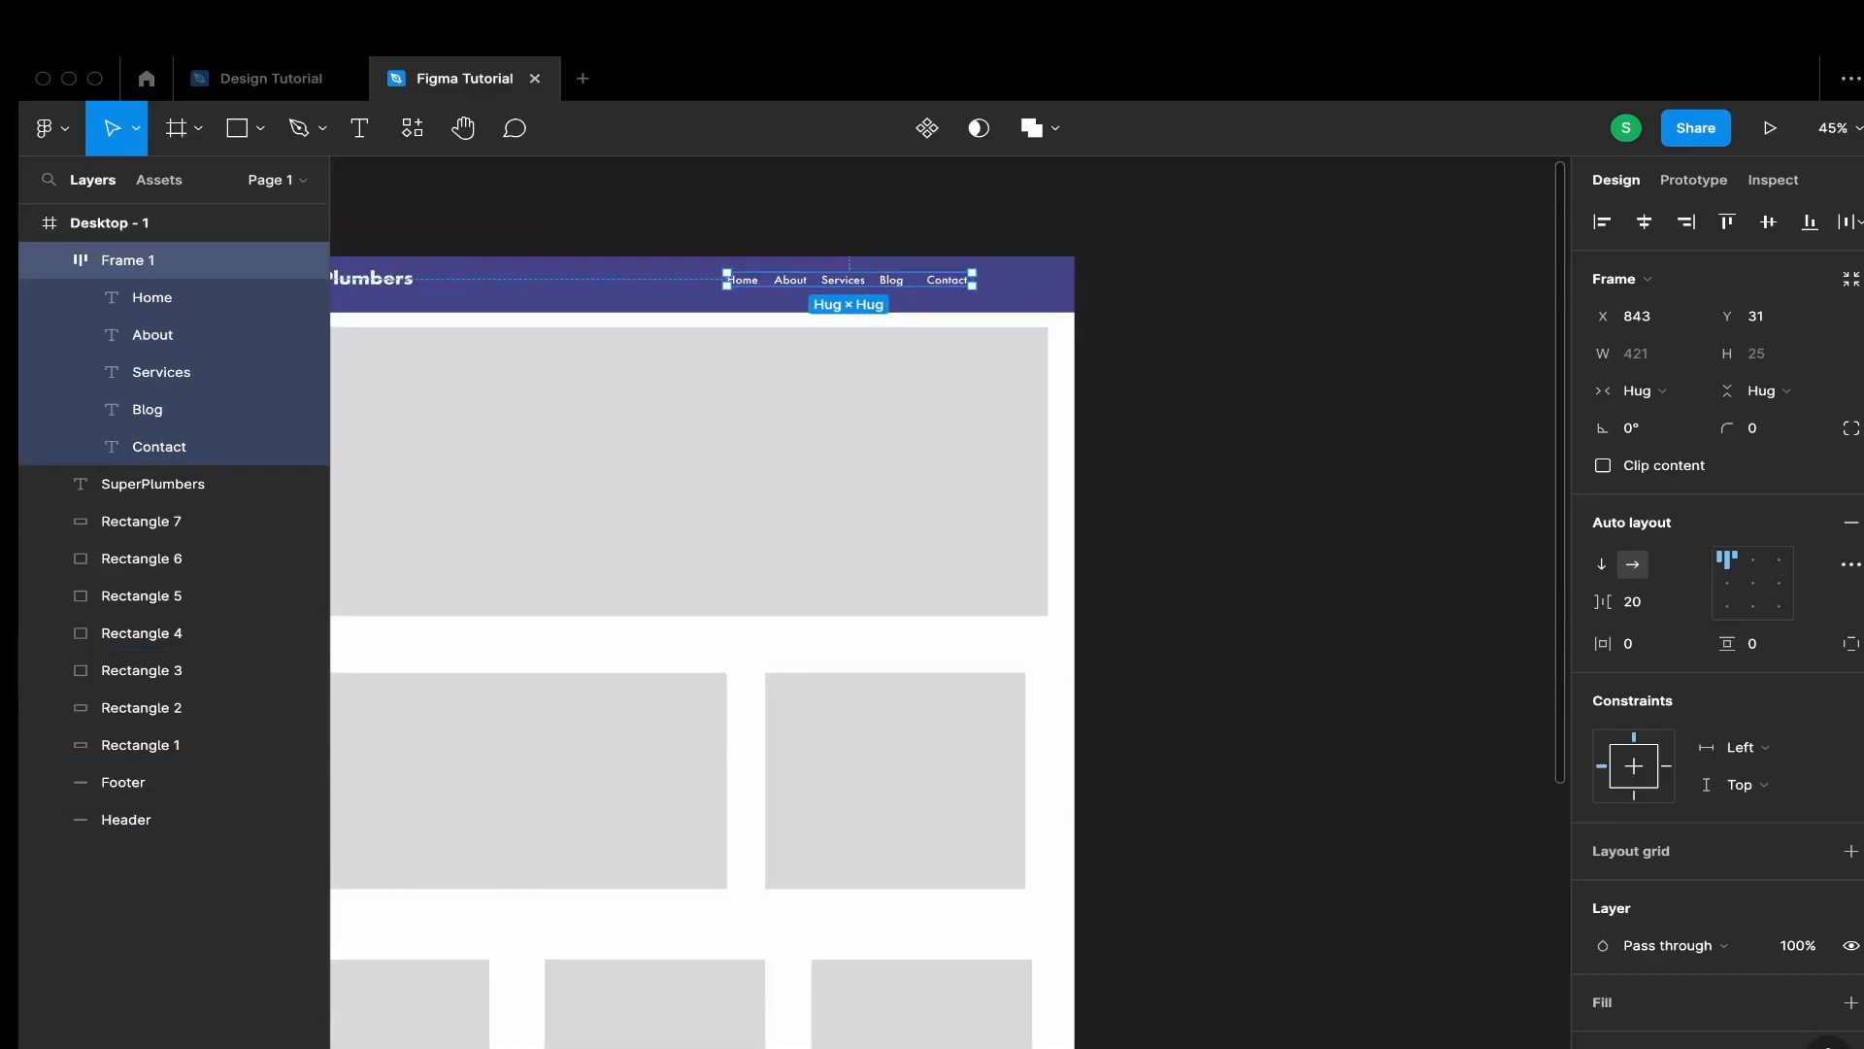
scroll(1032, 507, left, 3)
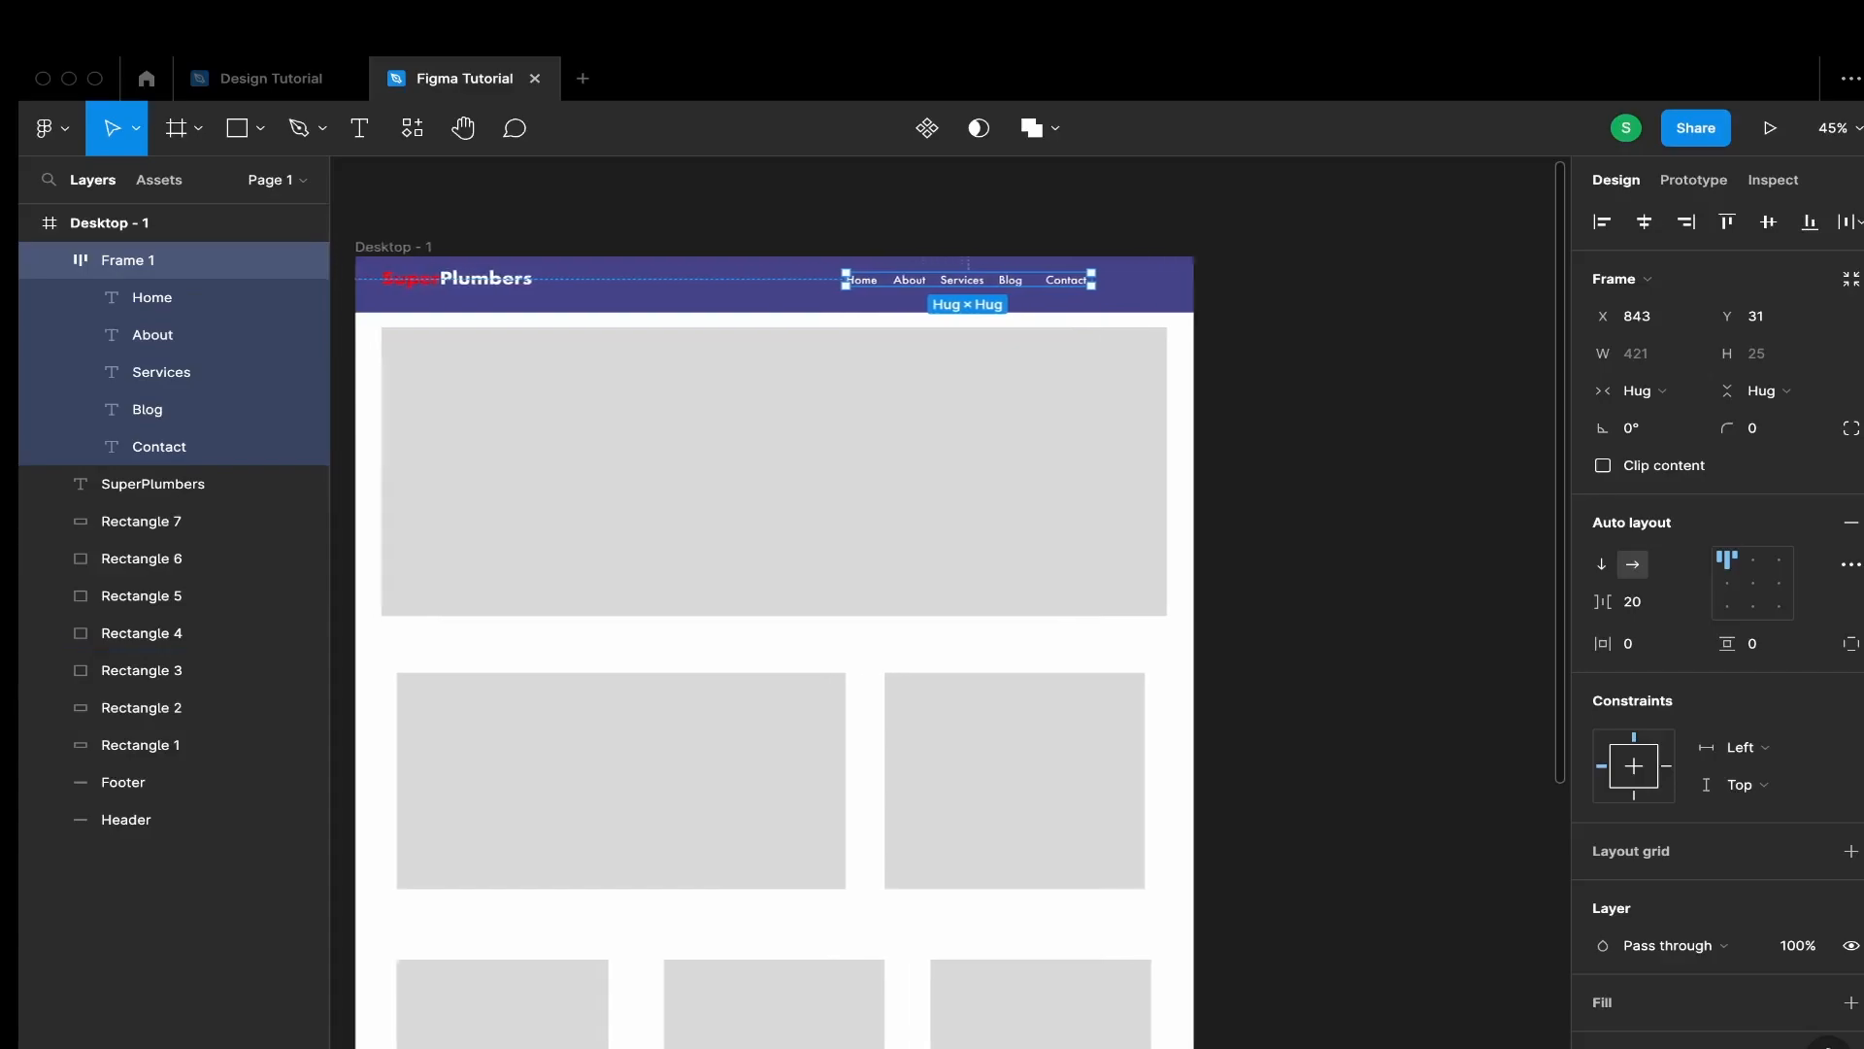
drag(1073, 280, 1080, 287)
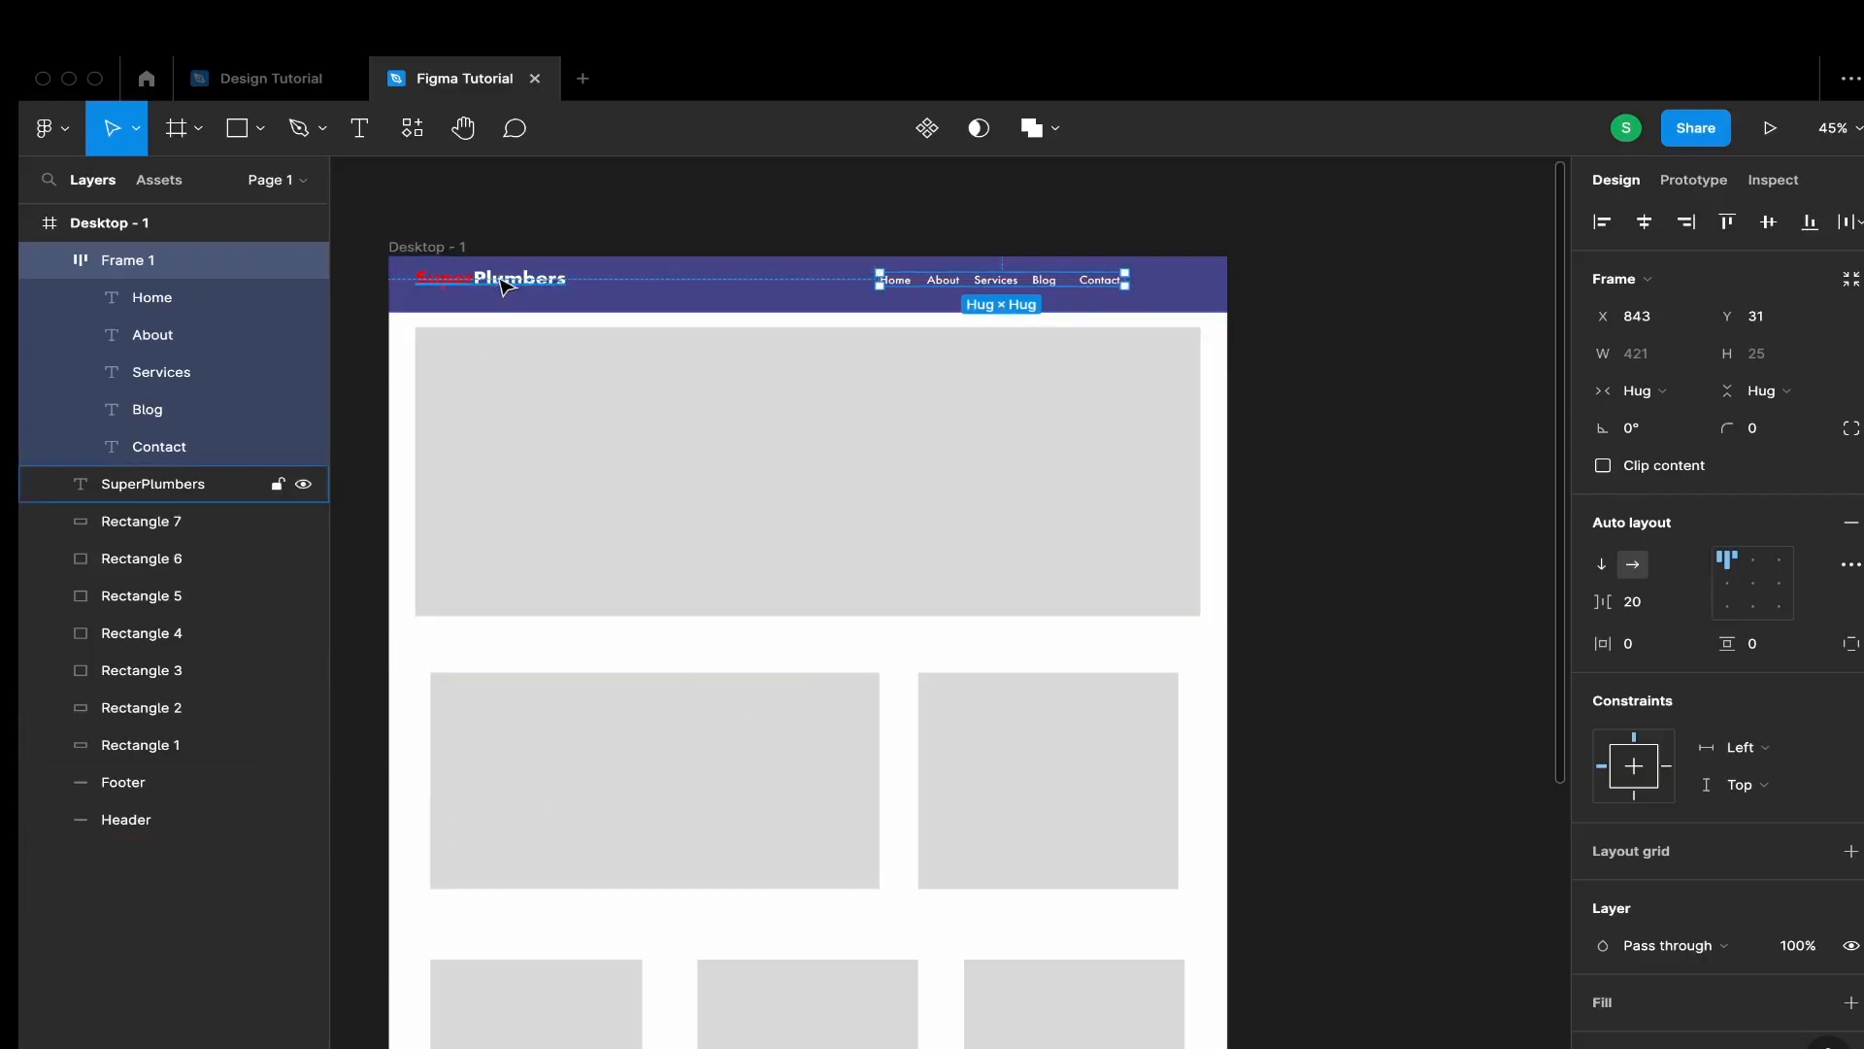
double_click(178, 260)
text(MAI)
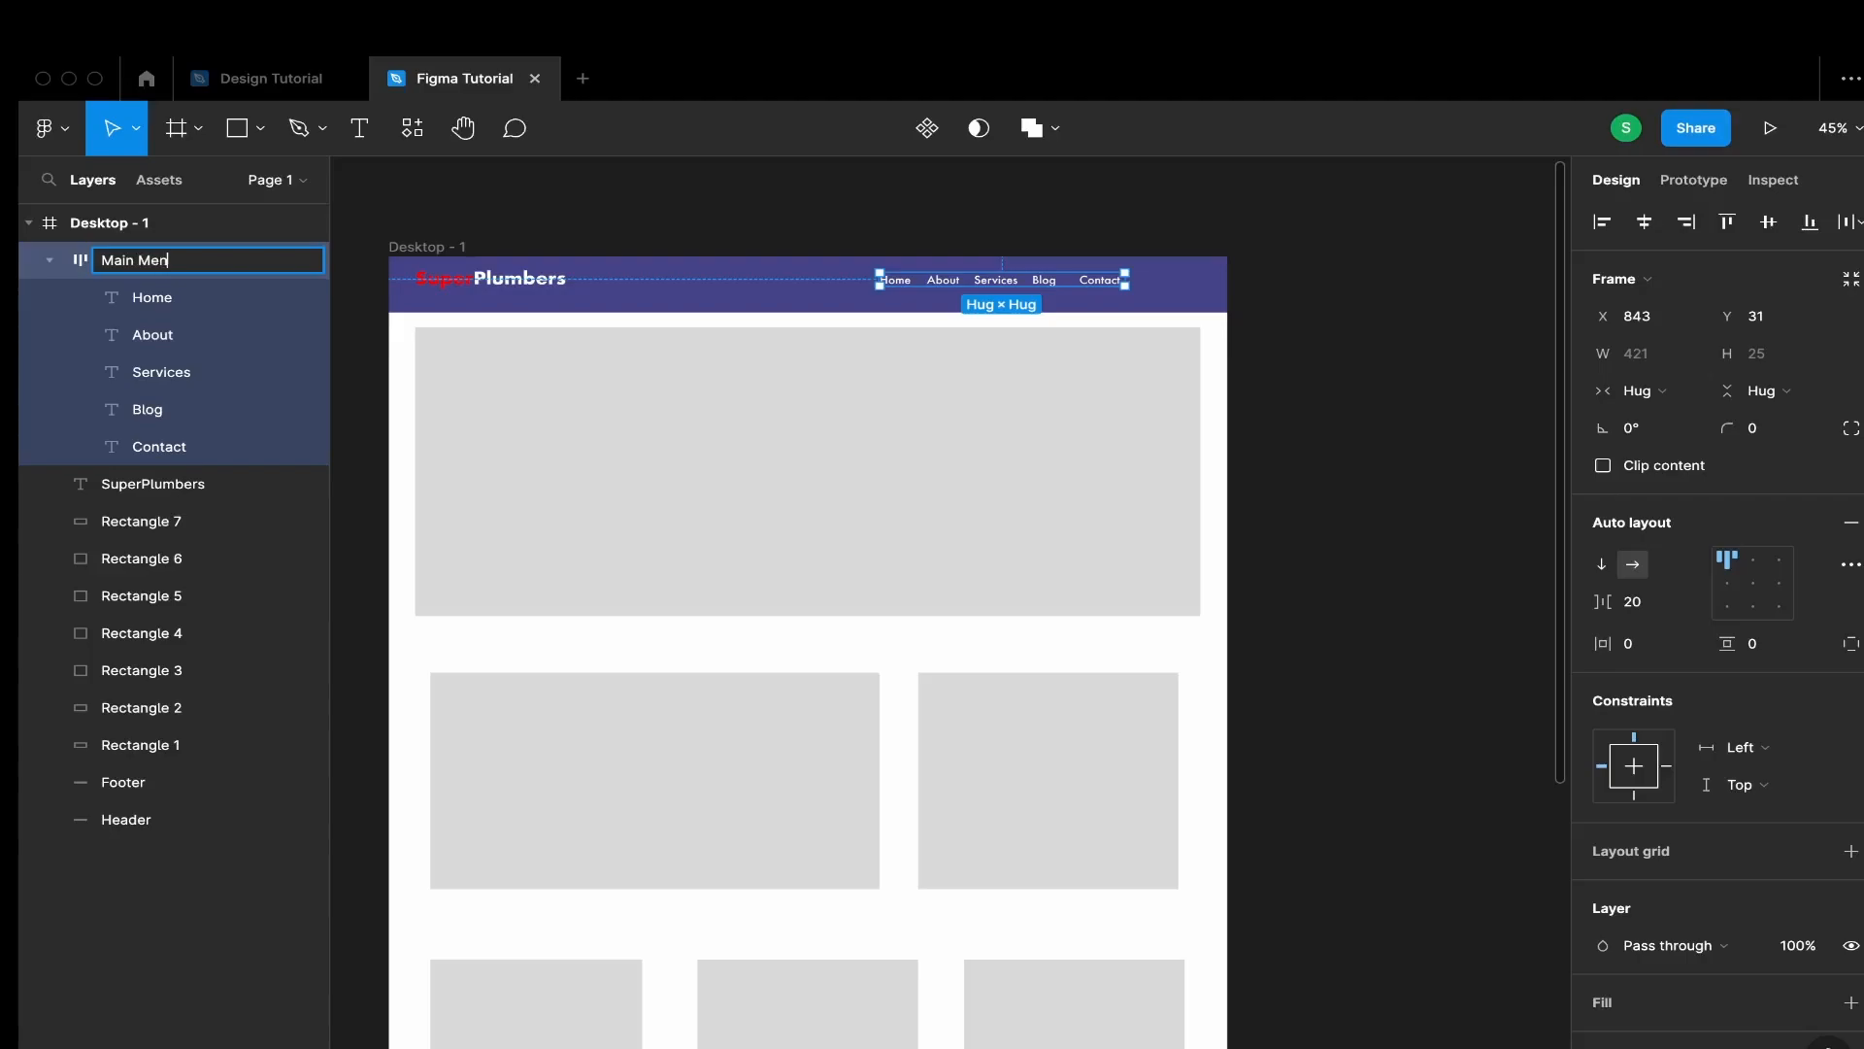
key(Return)
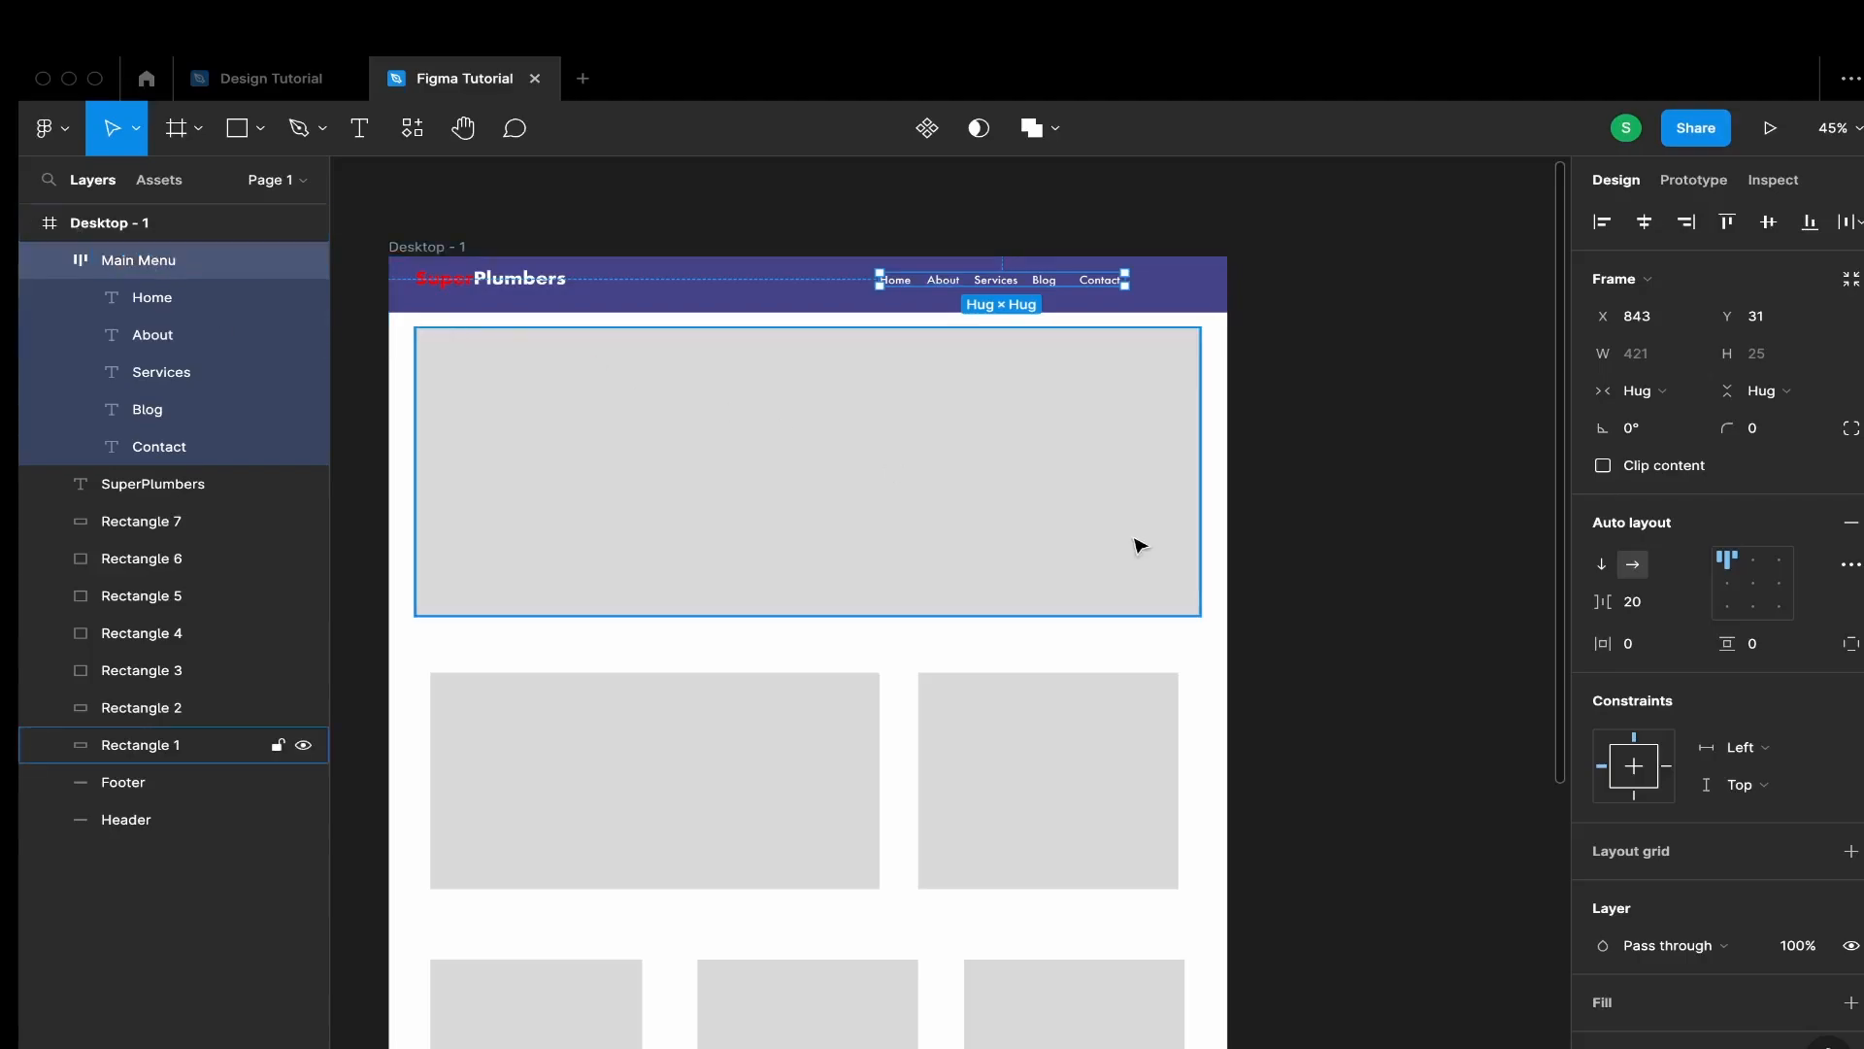
Group the SuperPlumbers logo, the five navigation links and the header background rectangle
click(1394, 491)
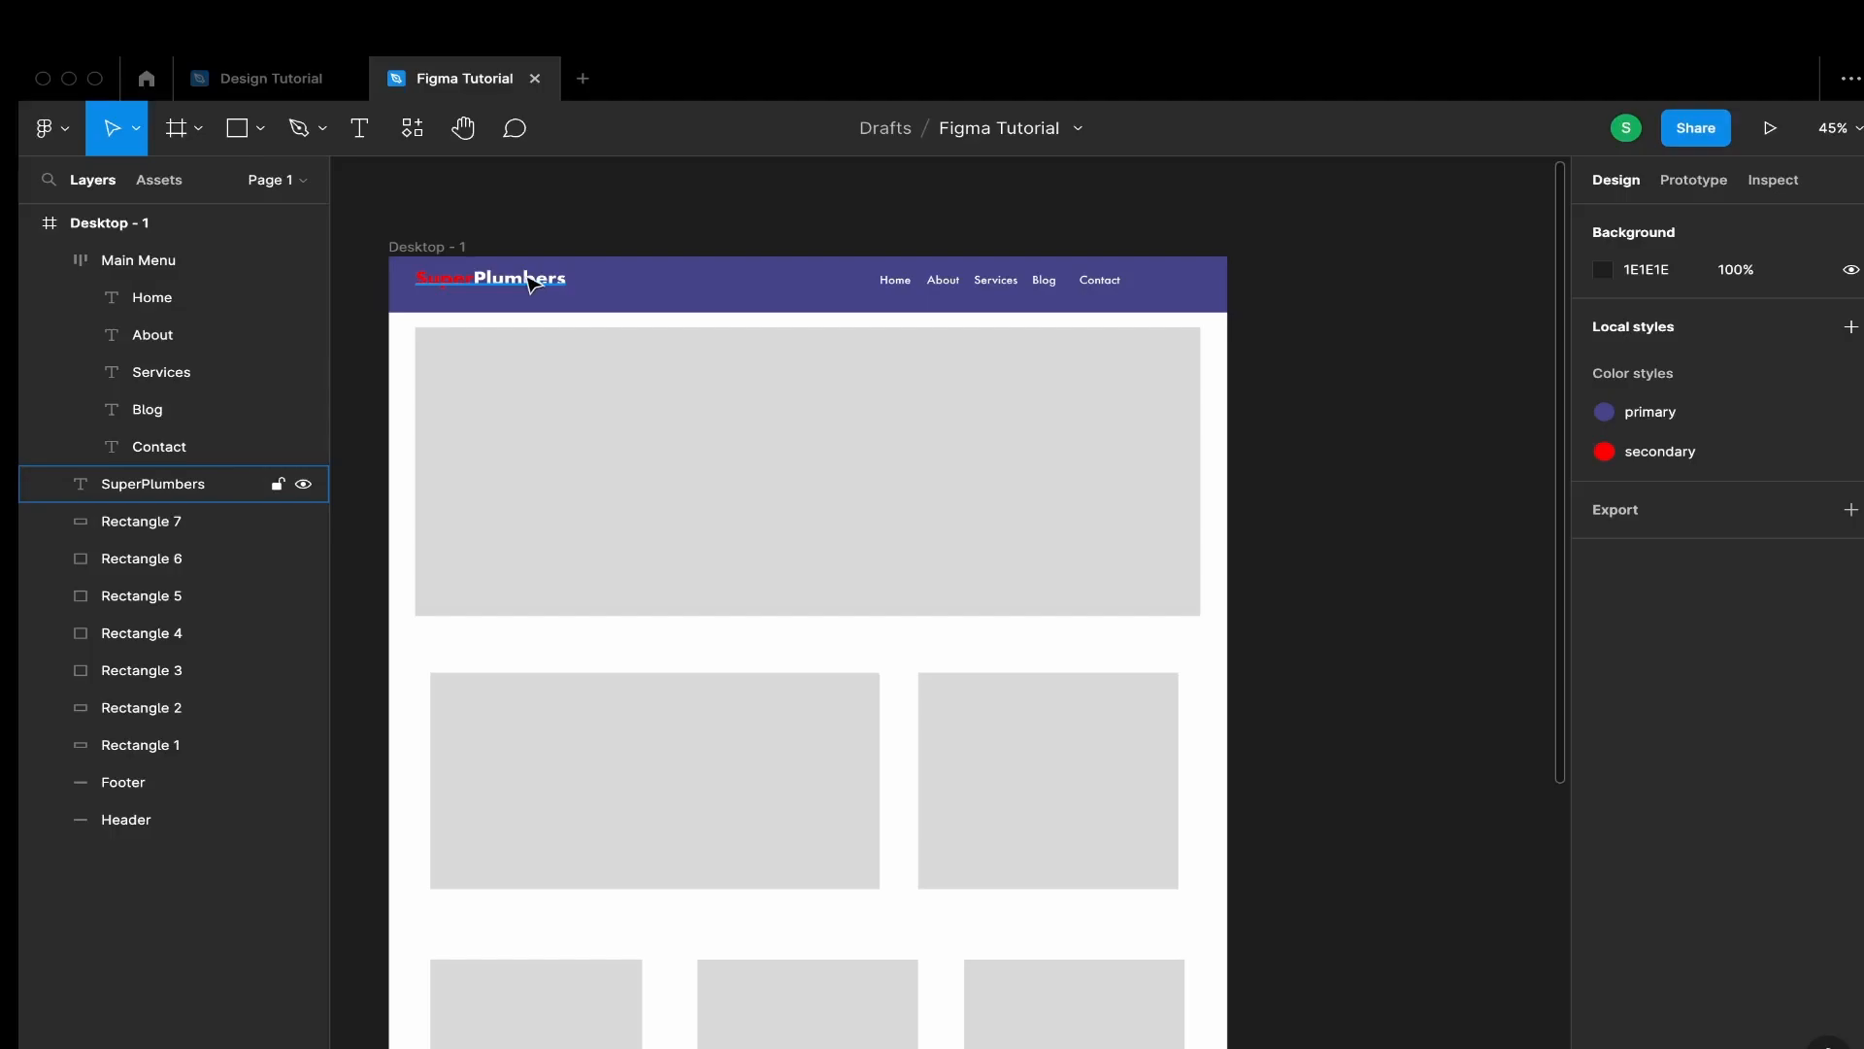
click(531, 284)
shift+click(911, 284)
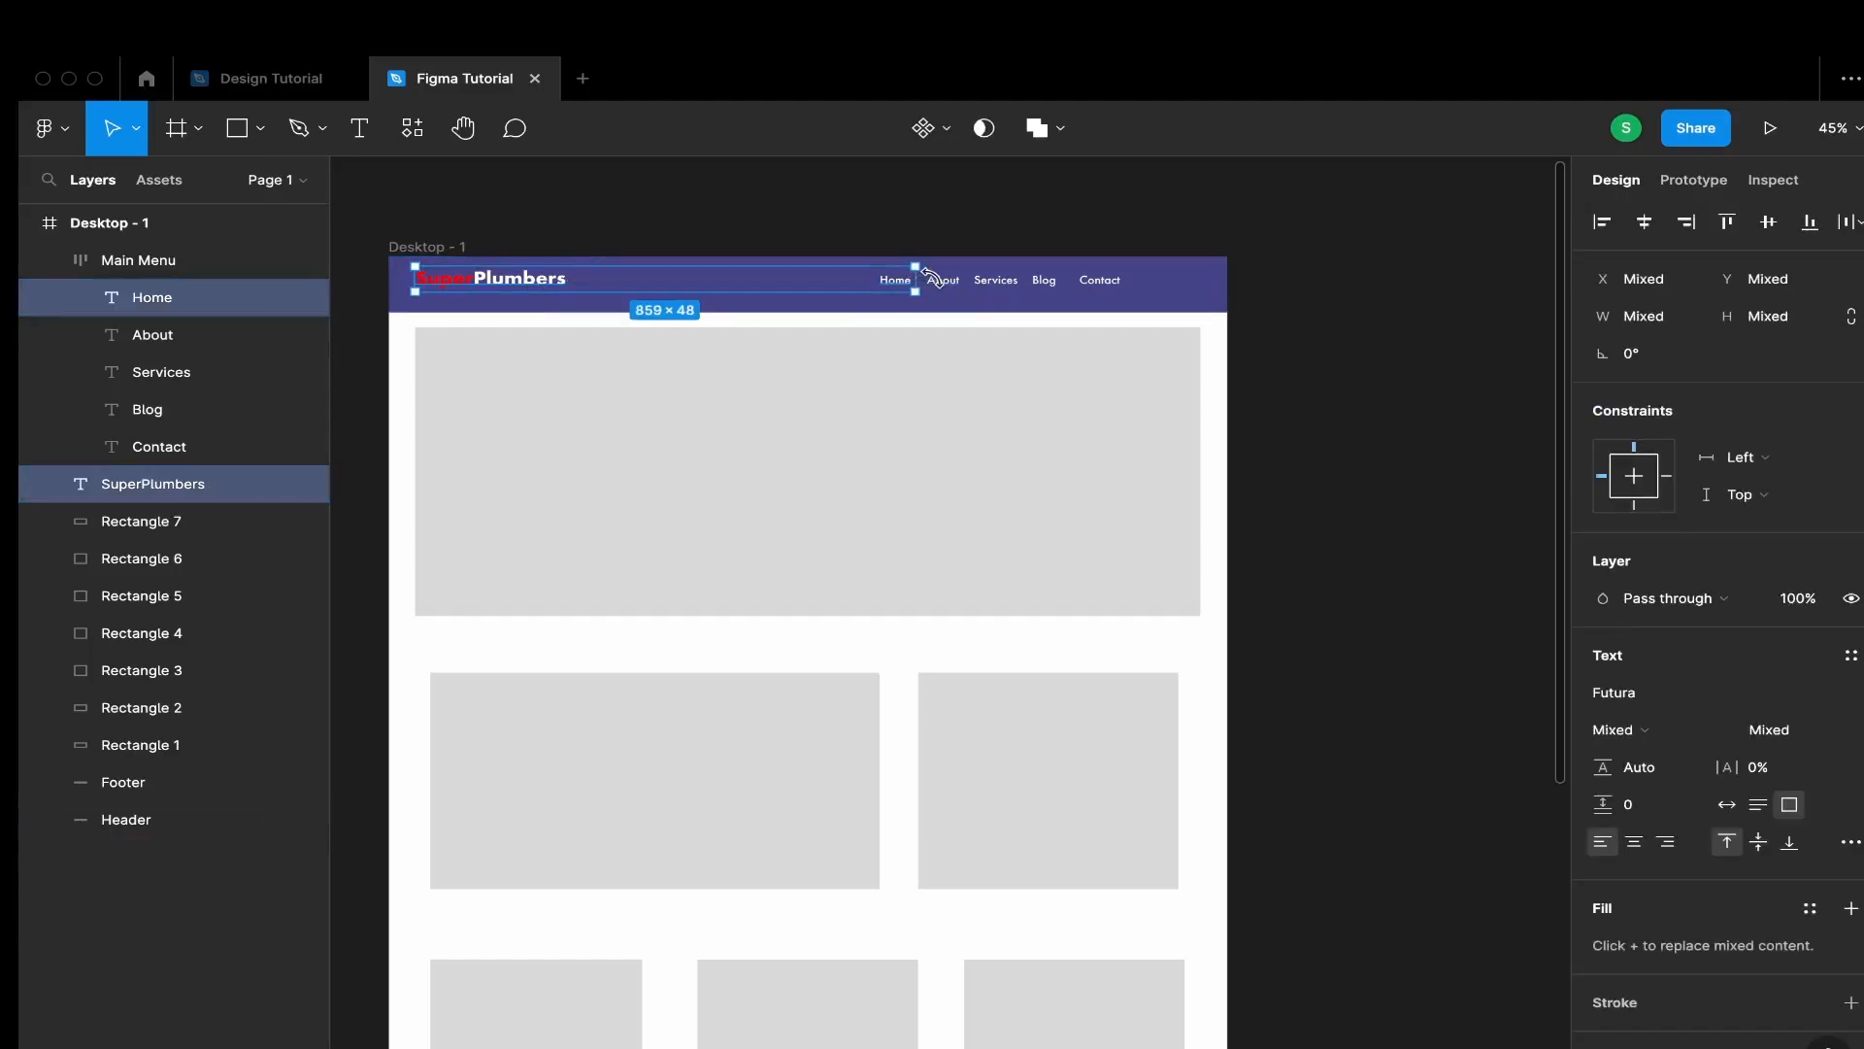
shift+click(943, 282)
shift+click(996, 283)
shift+click(1044, 282)
shift+click(1100, 282)
shift+click(1172, 298)
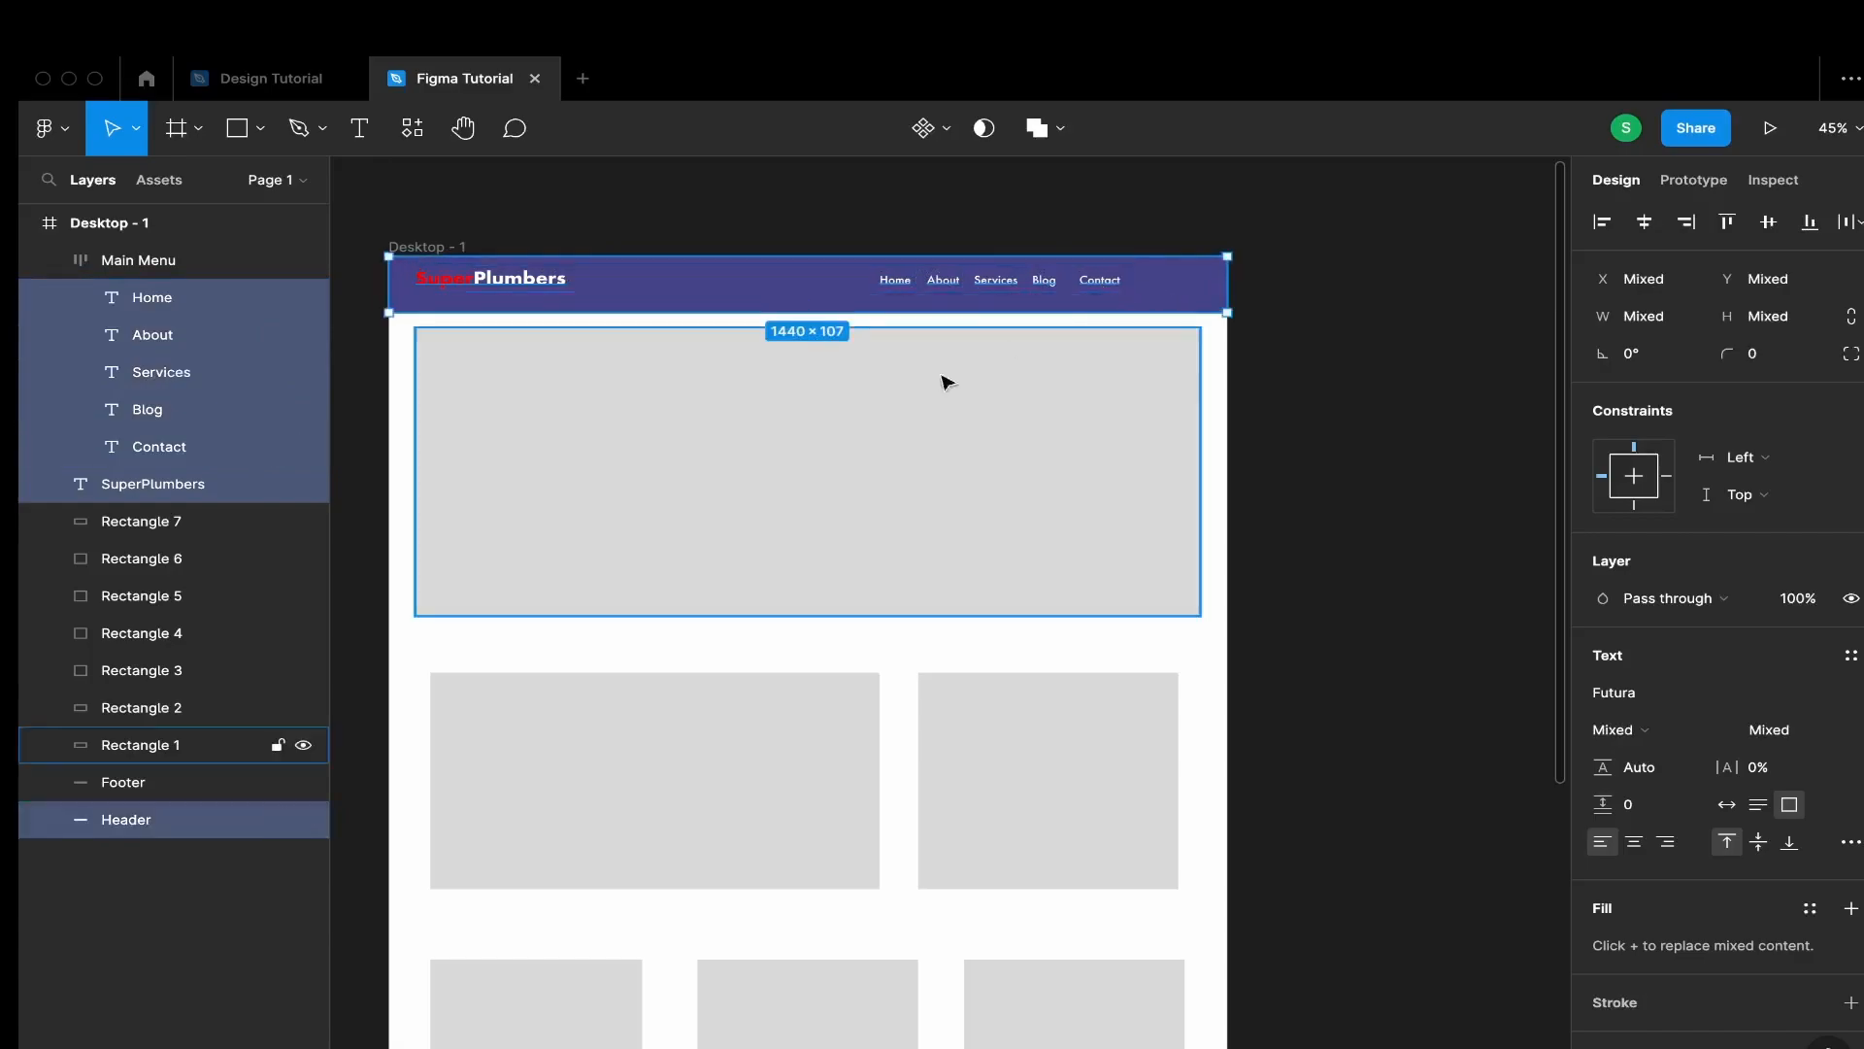
right_click(1178, 298)
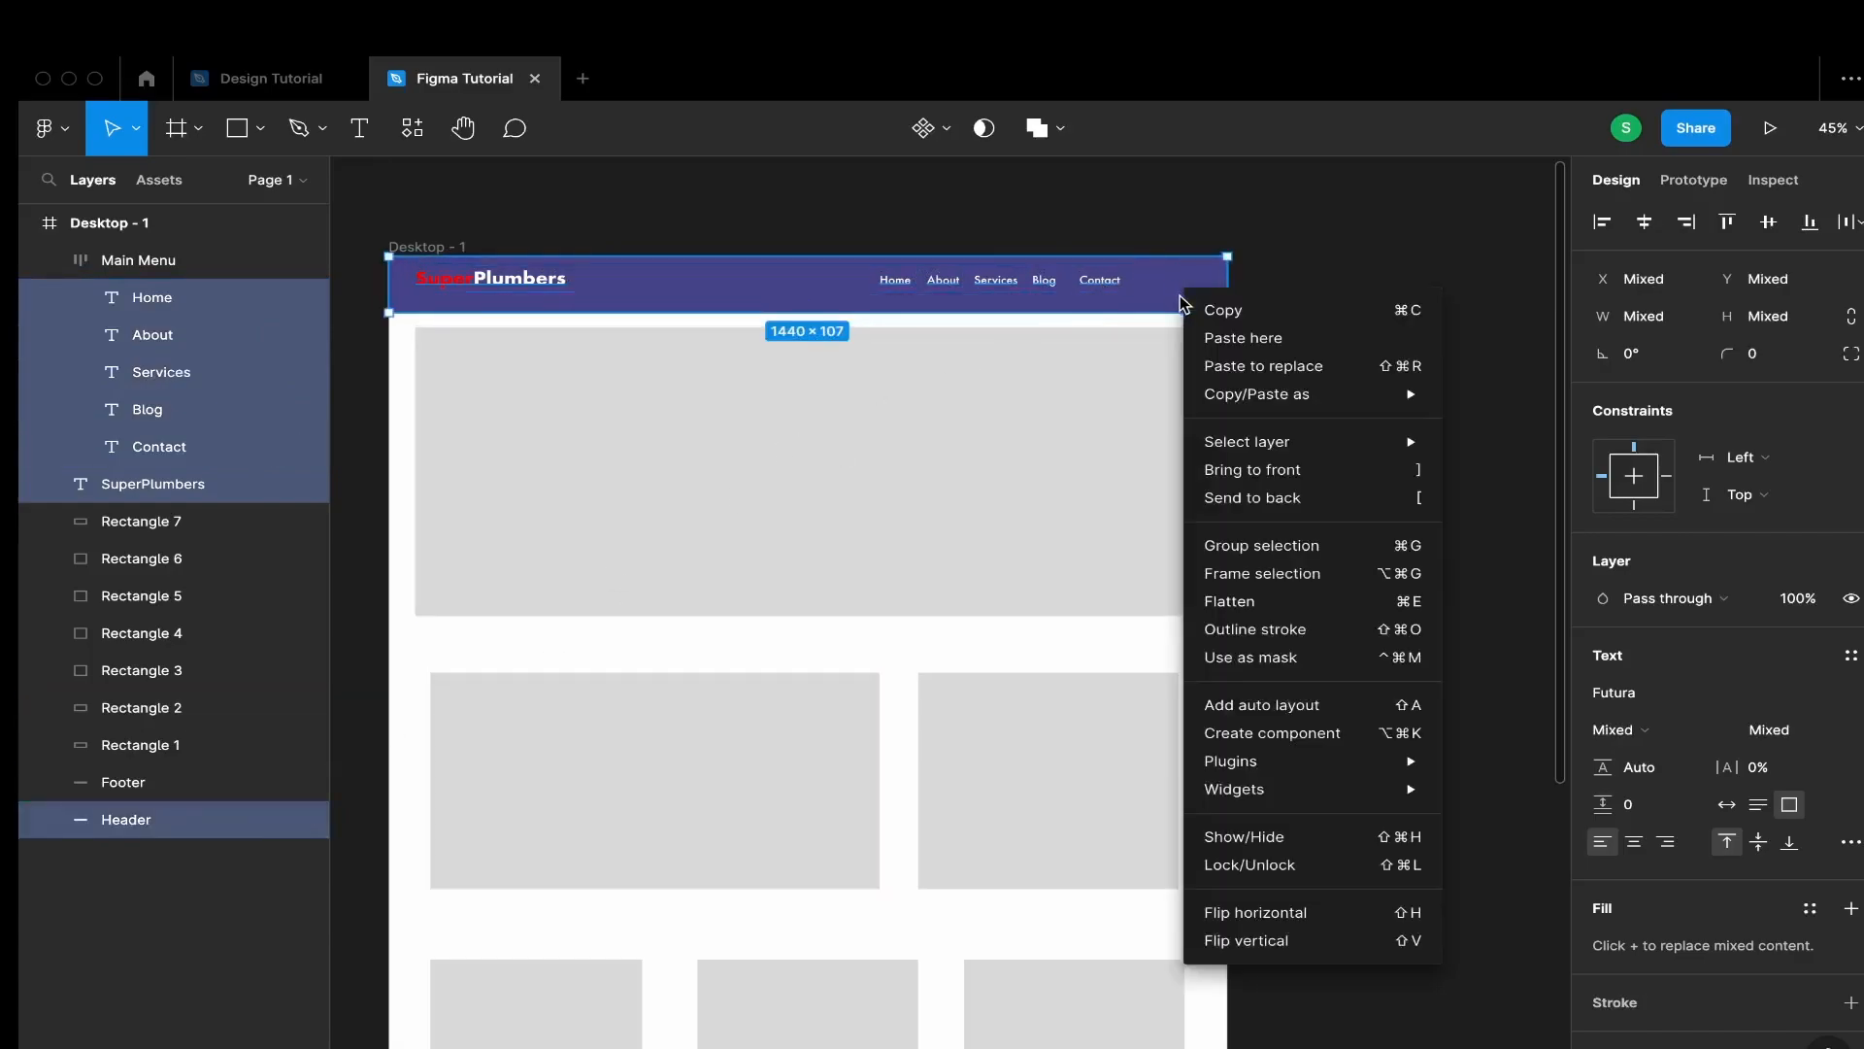
click(1296, 552)
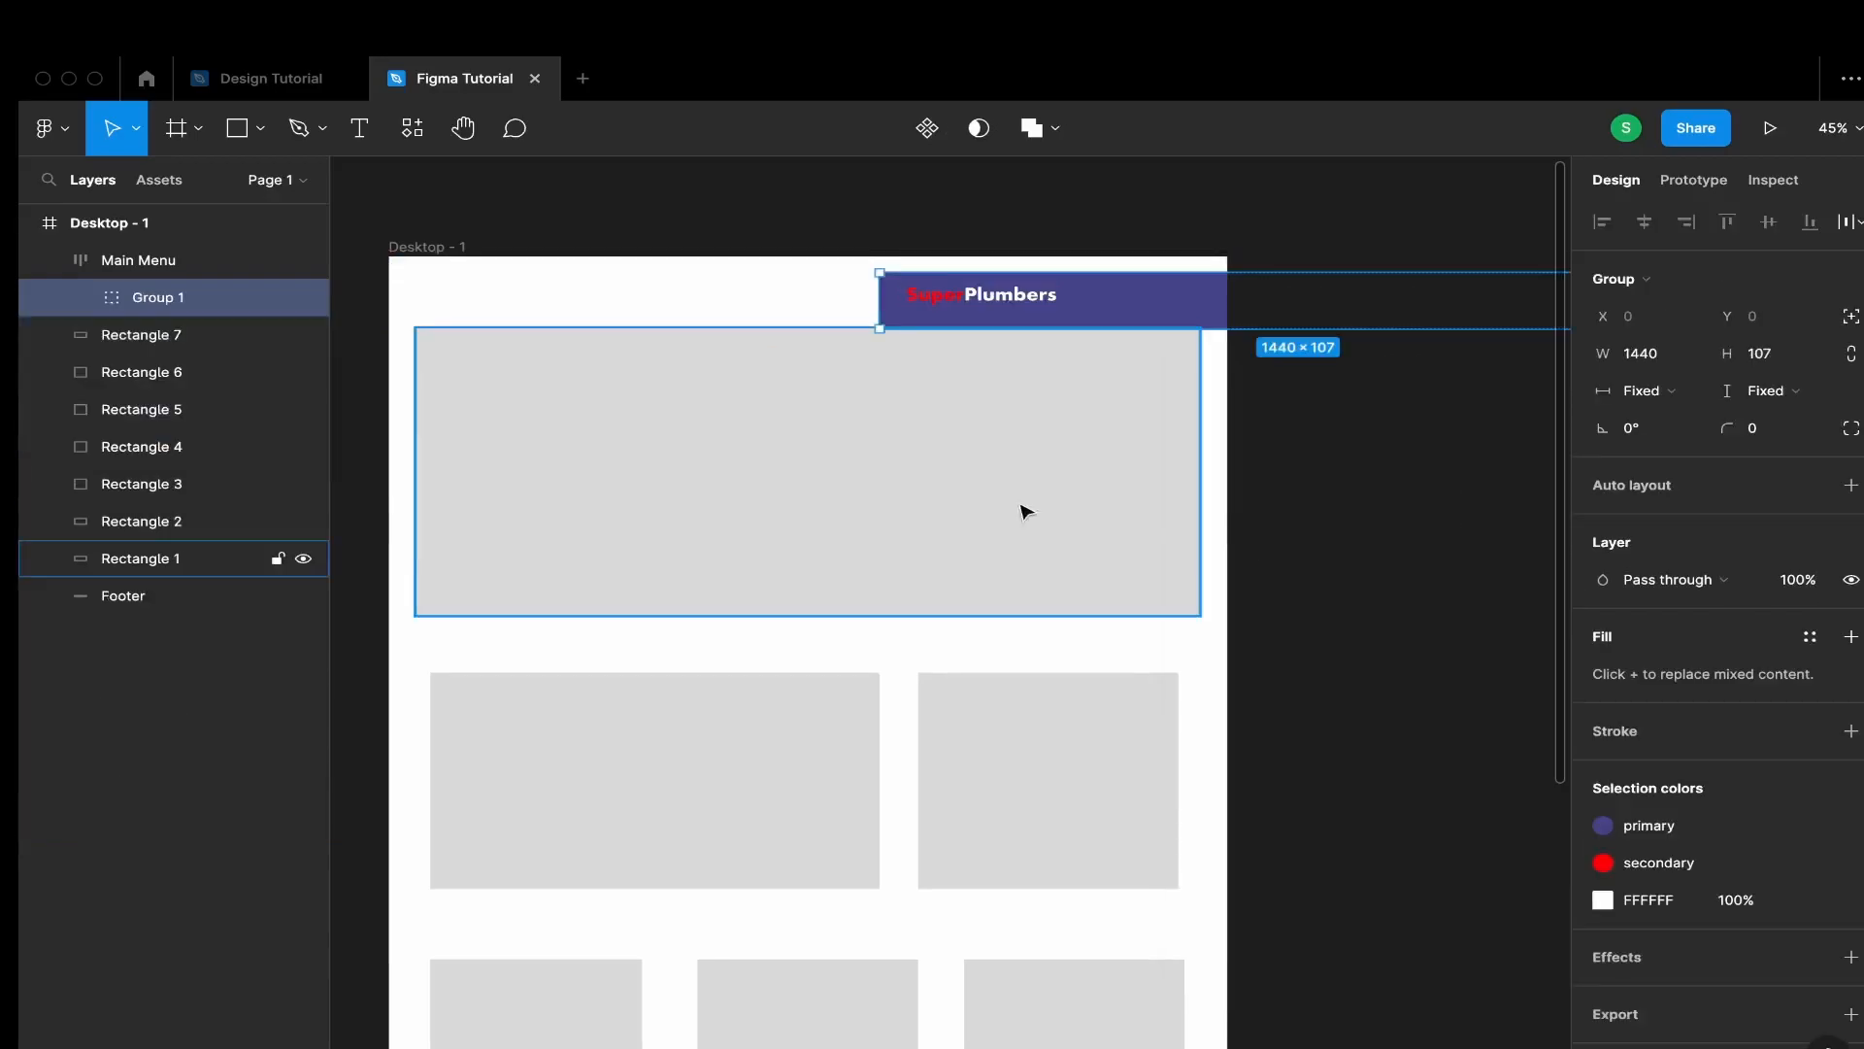
Move the new group out of Main Menu to X -1, Y 0 at the top of the page and rename it "Header"
drag(1174, 312, 783, 288)
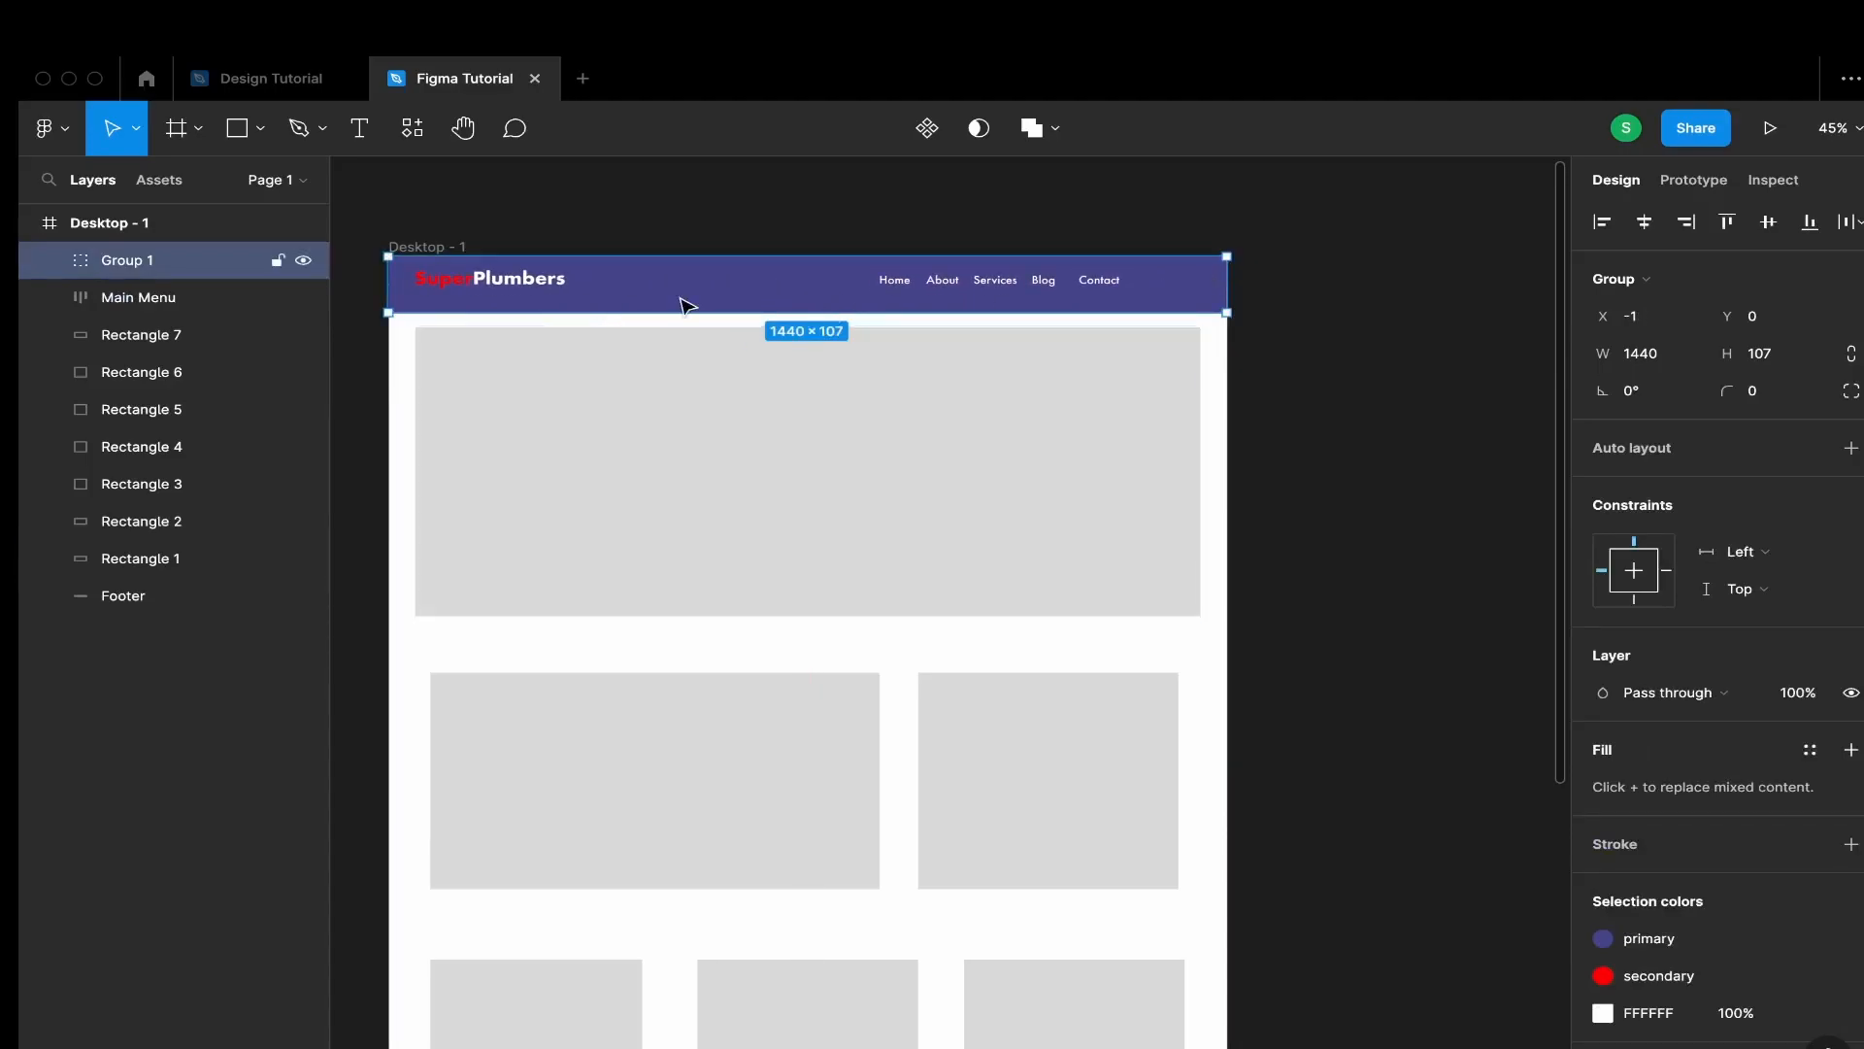
double_click(178, 259)
text(Header)
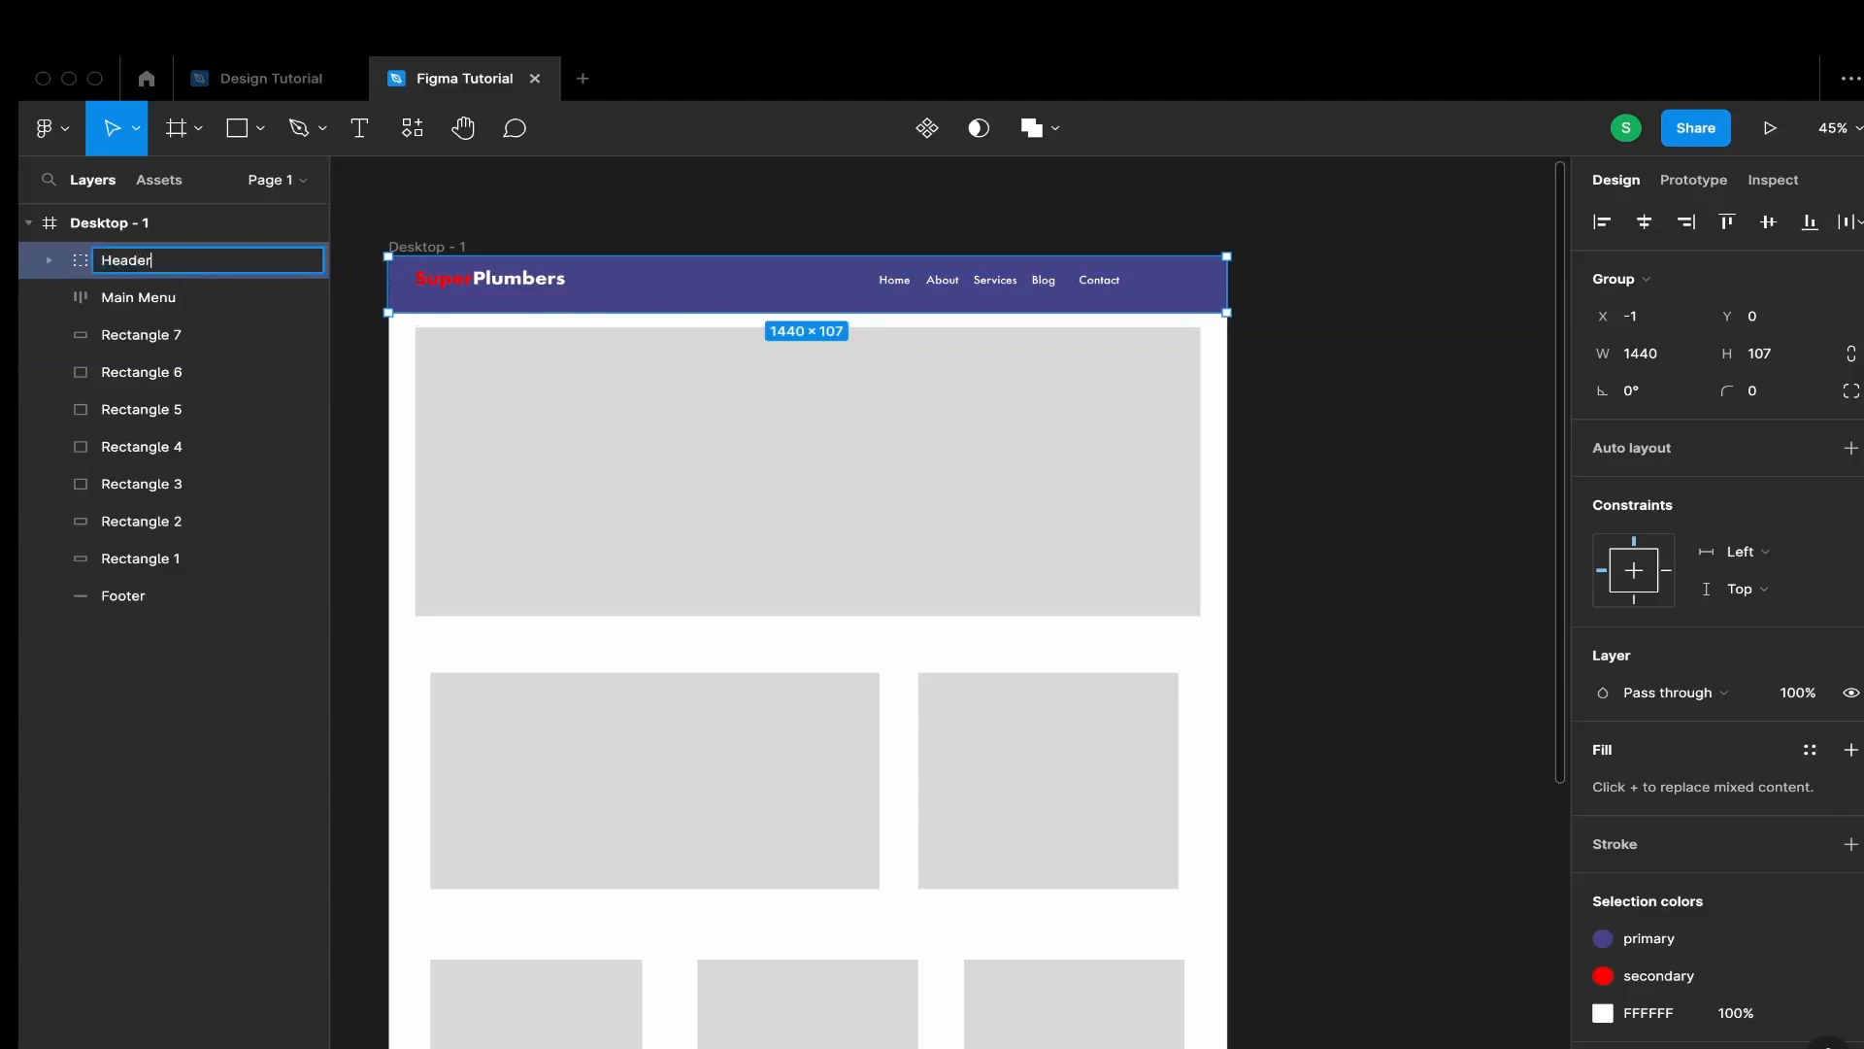
key(Return)
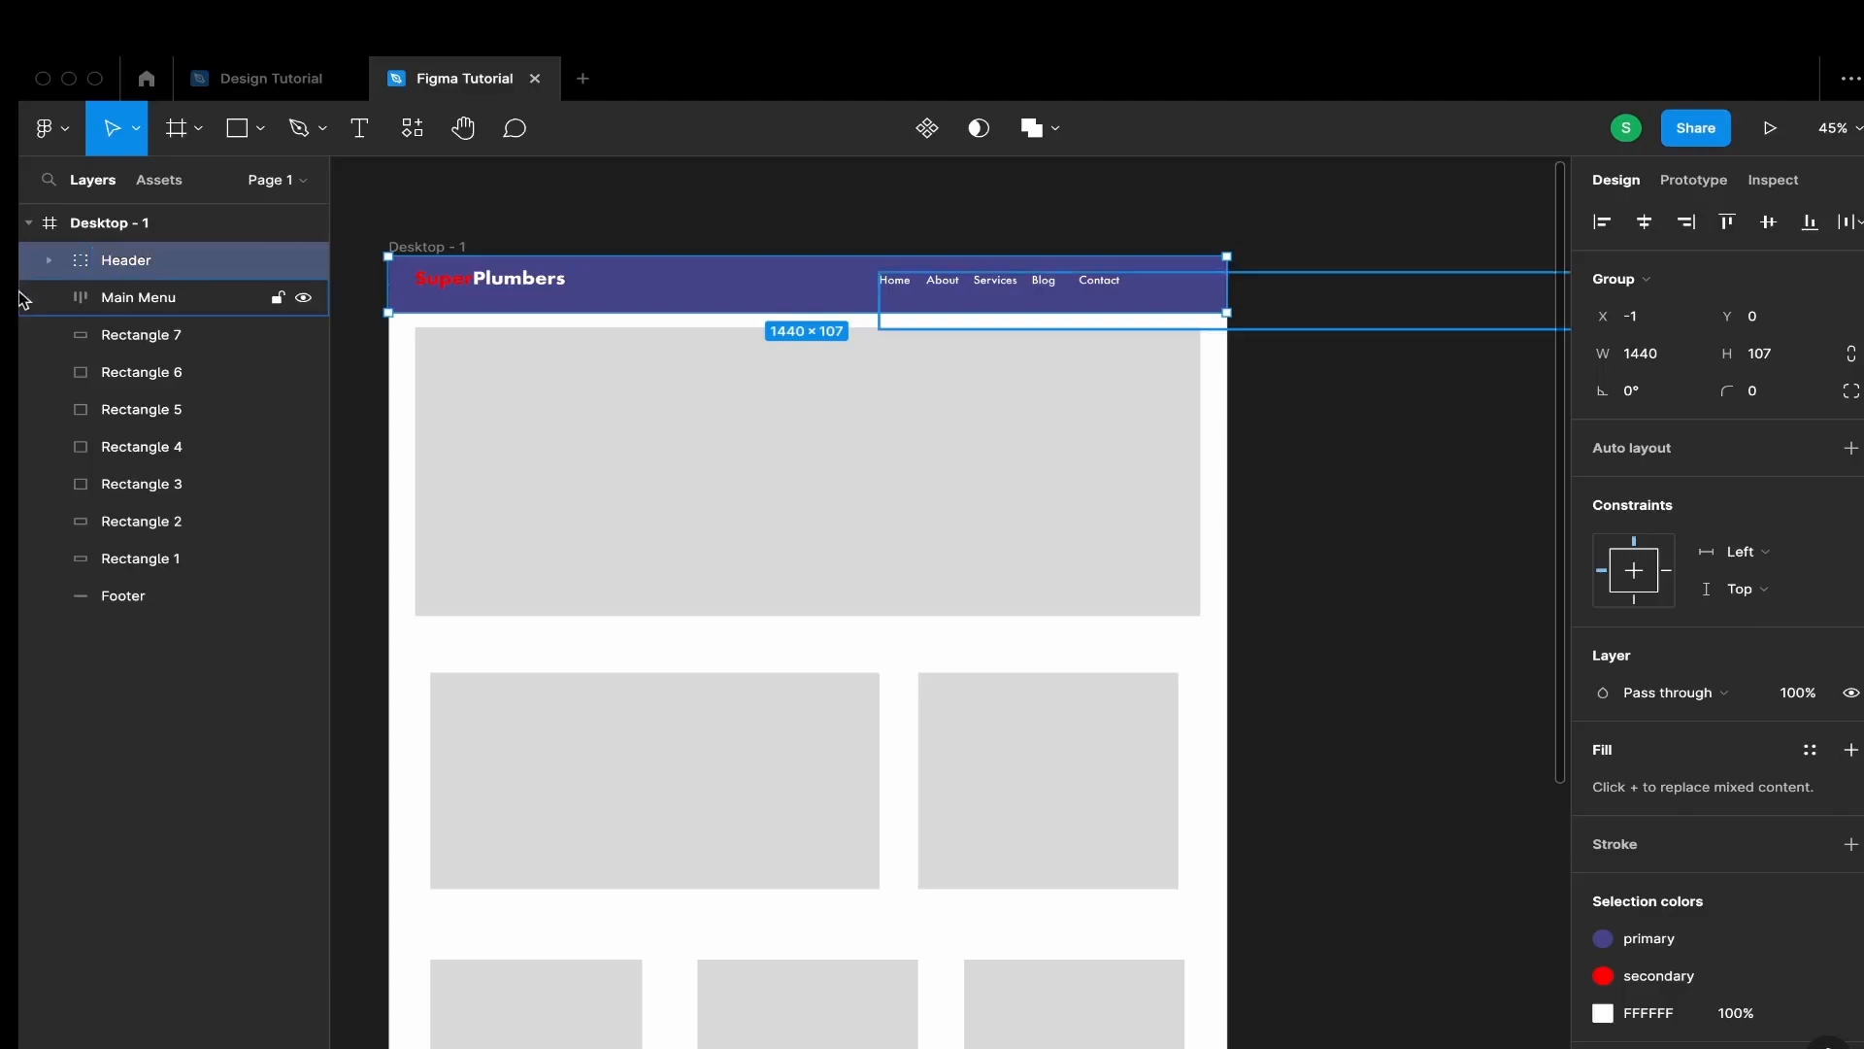
Rename the background rectangle inside the Header group "Header-background"
click(51, 260)
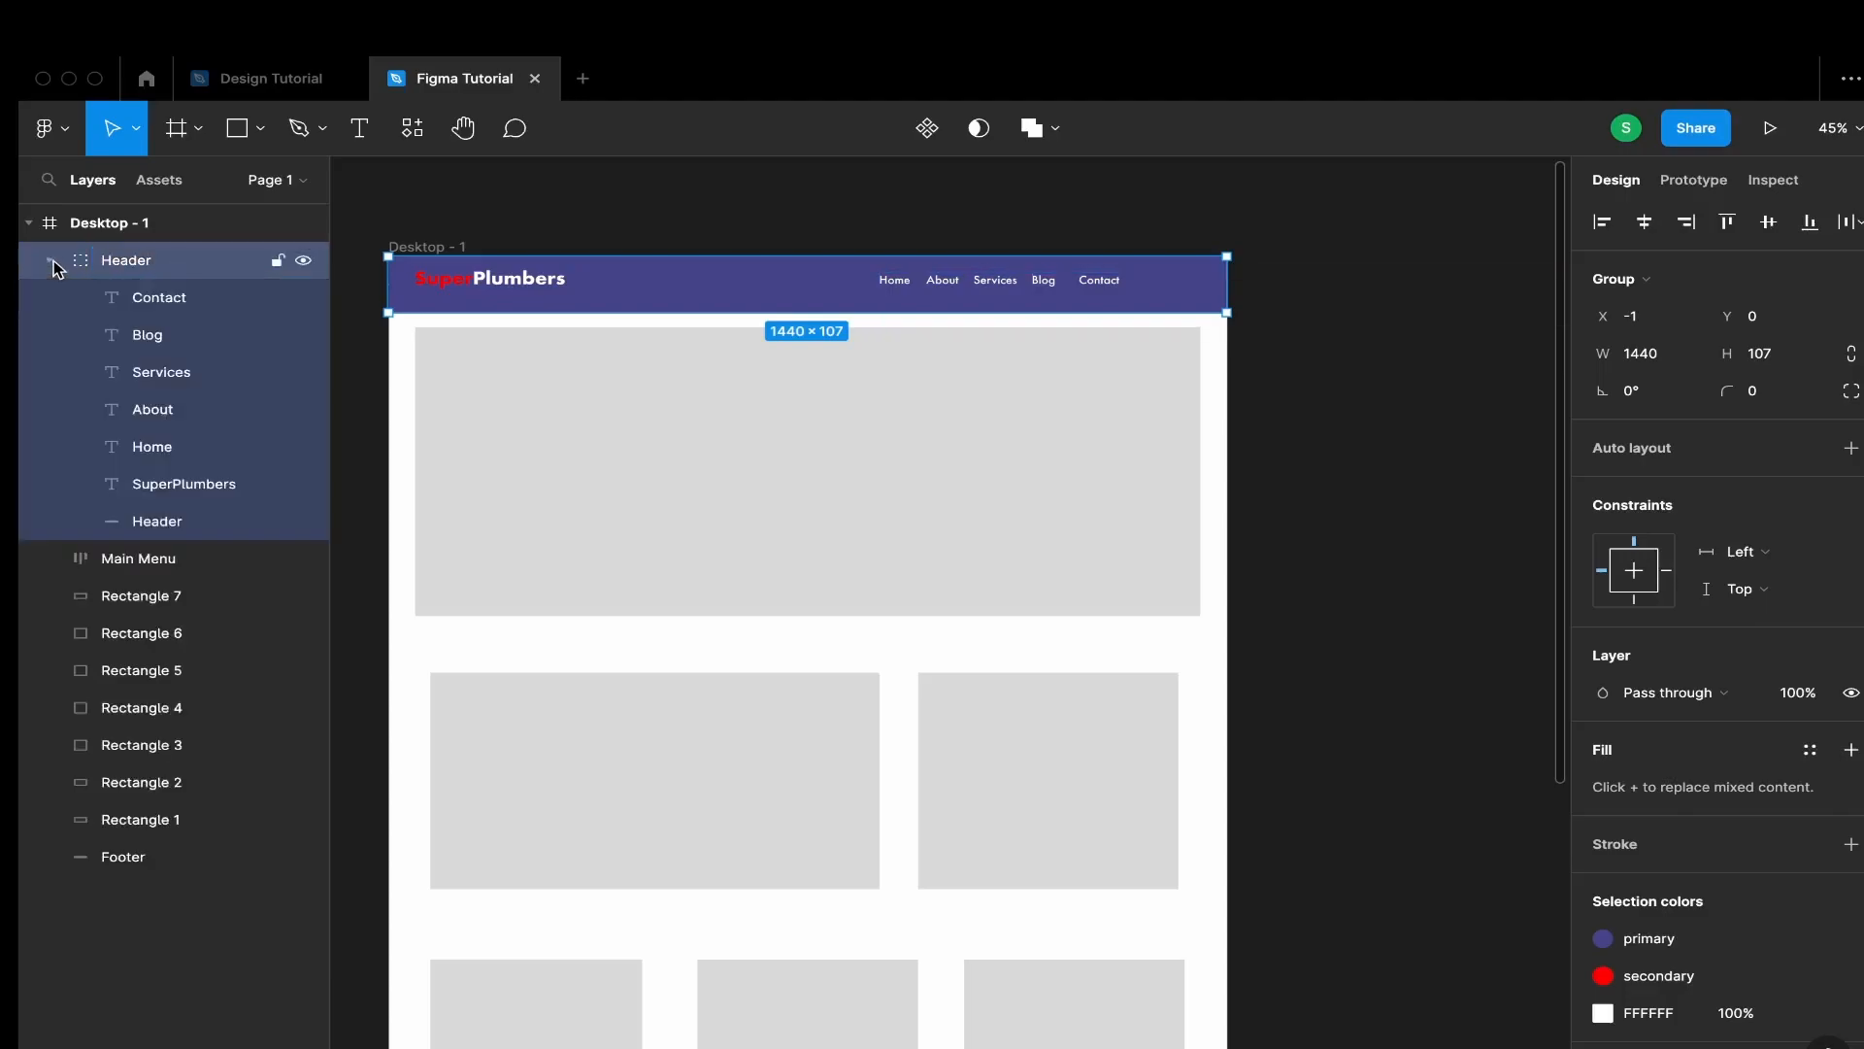
double_click(168, 518)
key(Right)
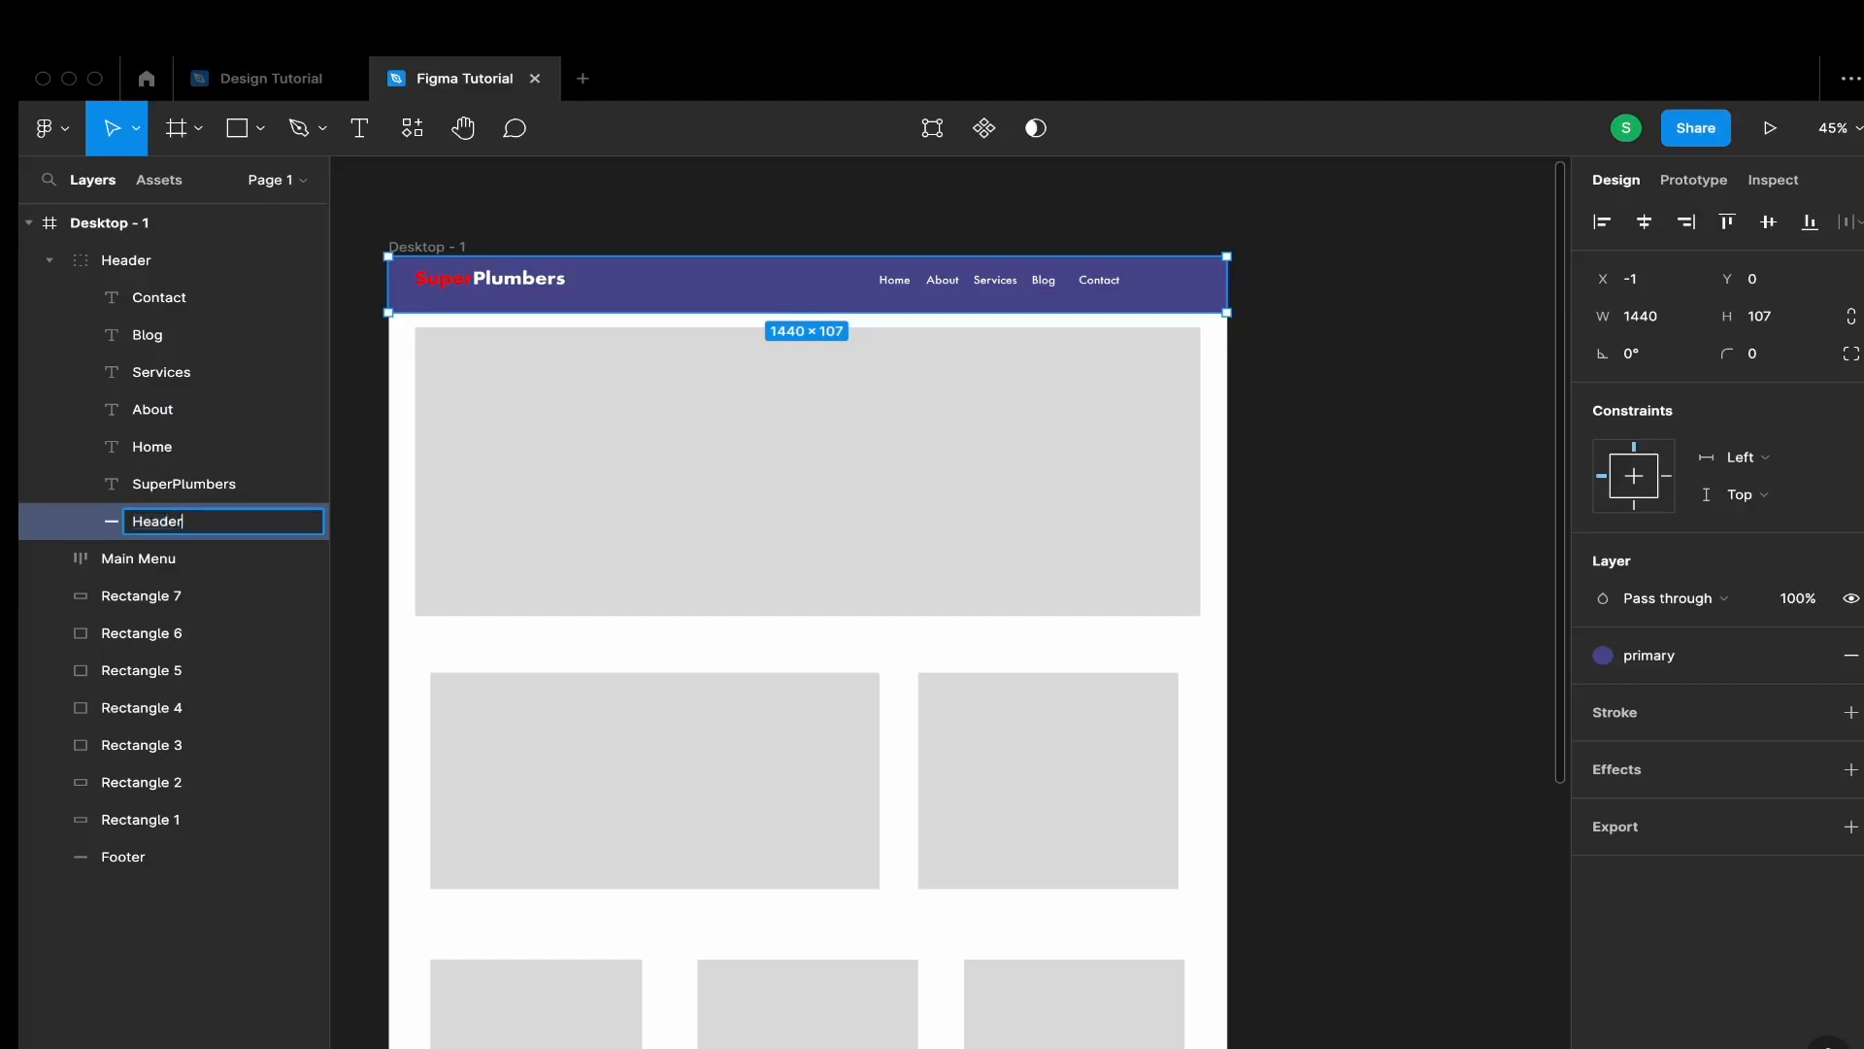
text(-background)
key(Return)
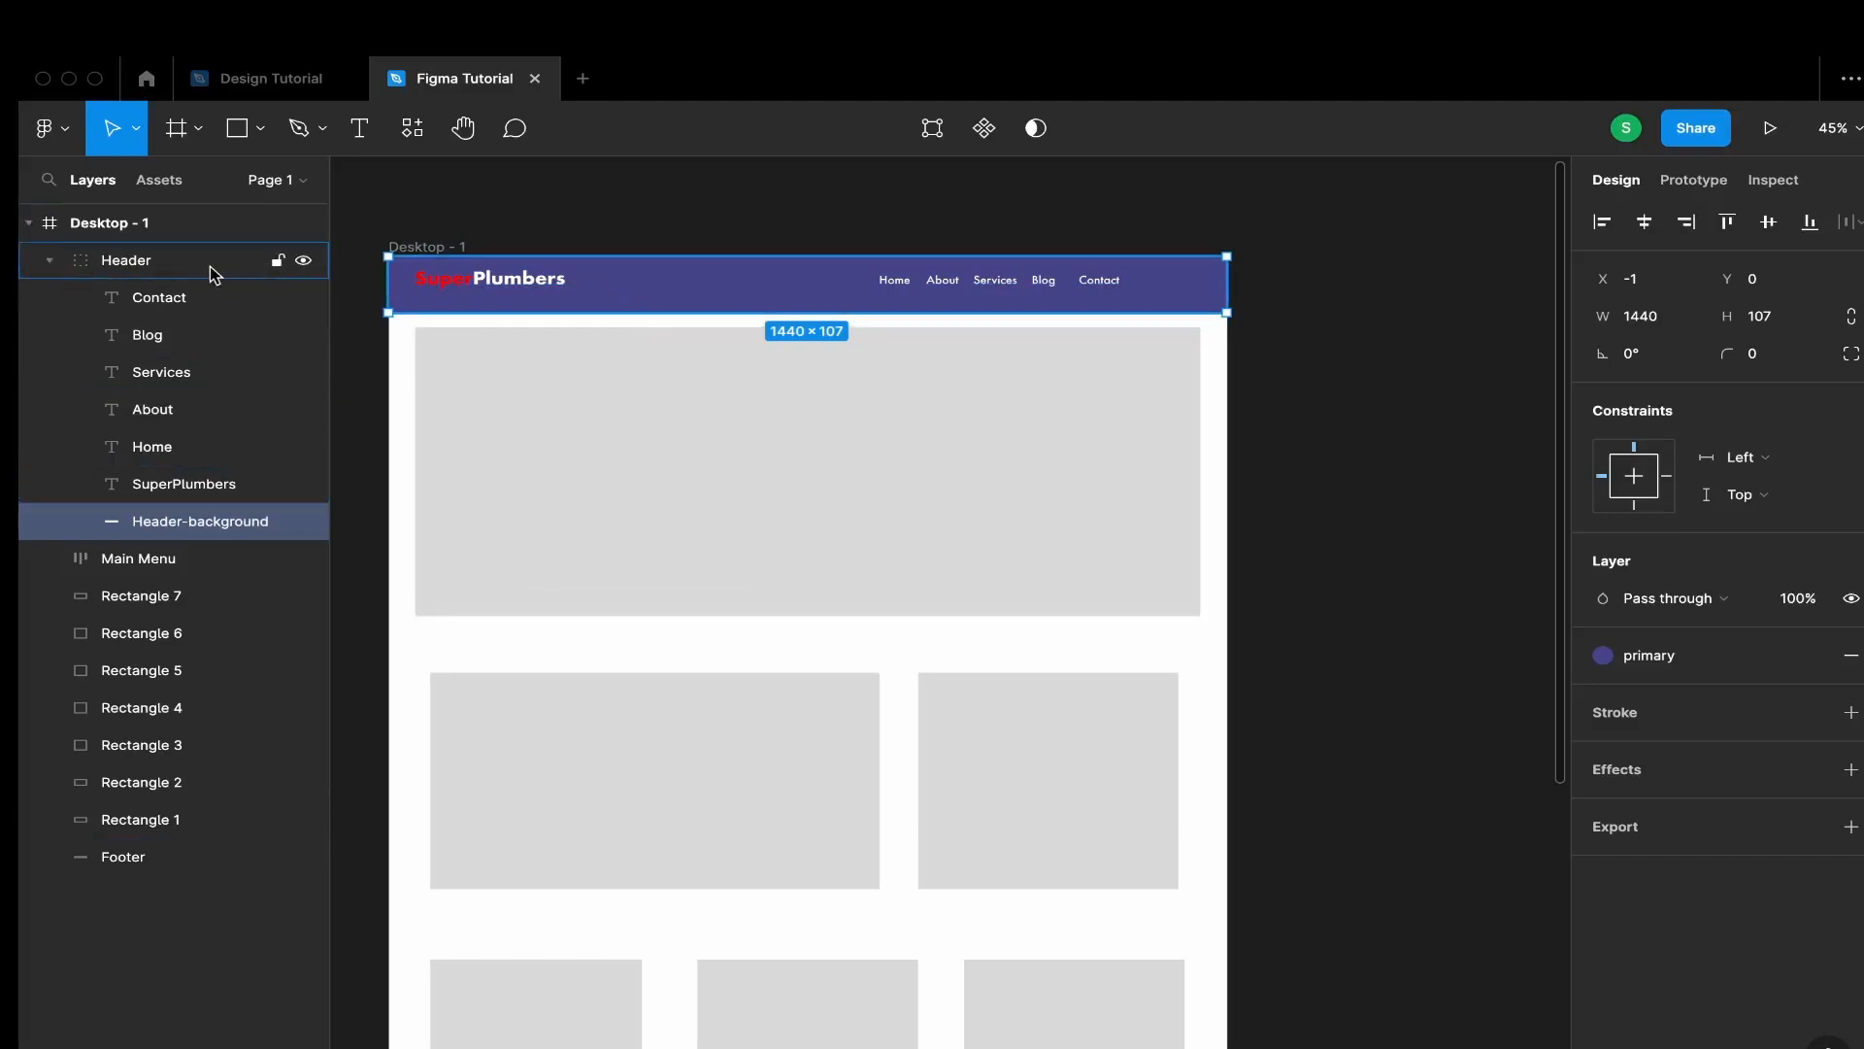
Lock the Header group and try selecting its Home link on the page
click(51, 261)
click(52, 261)
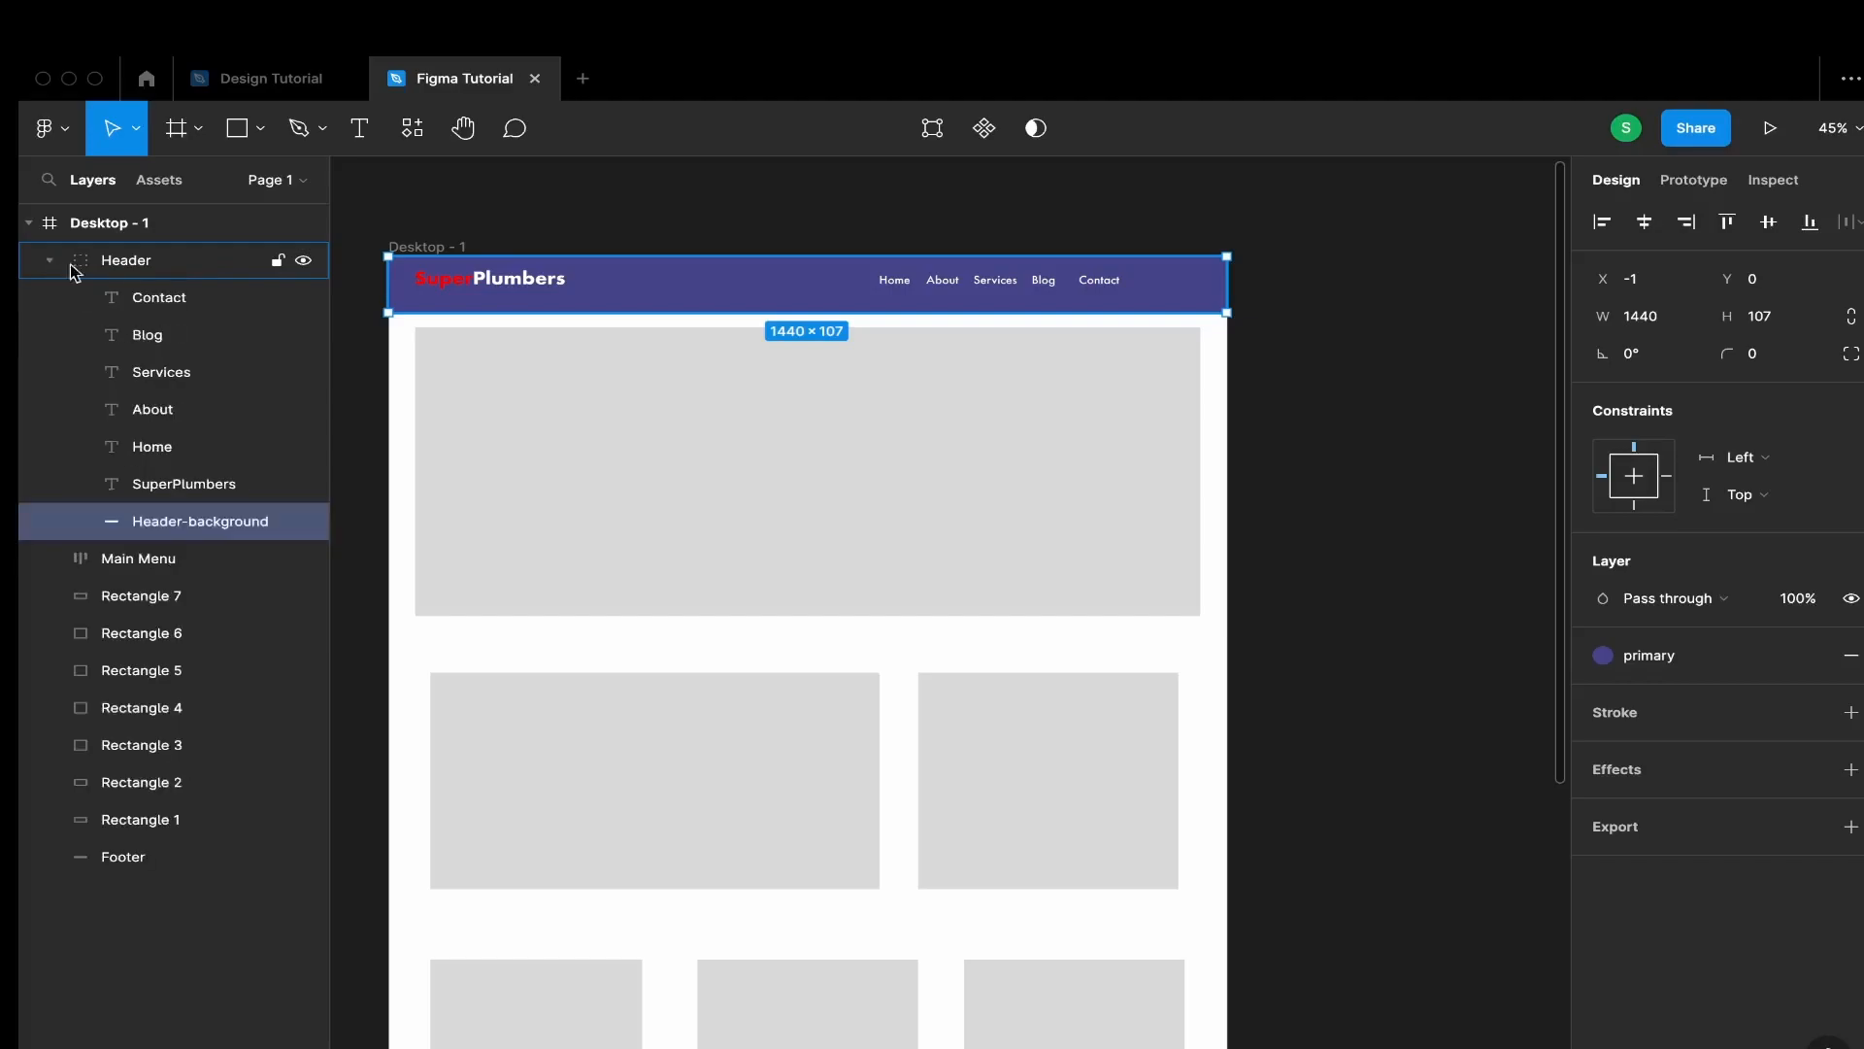
click(278, 263)
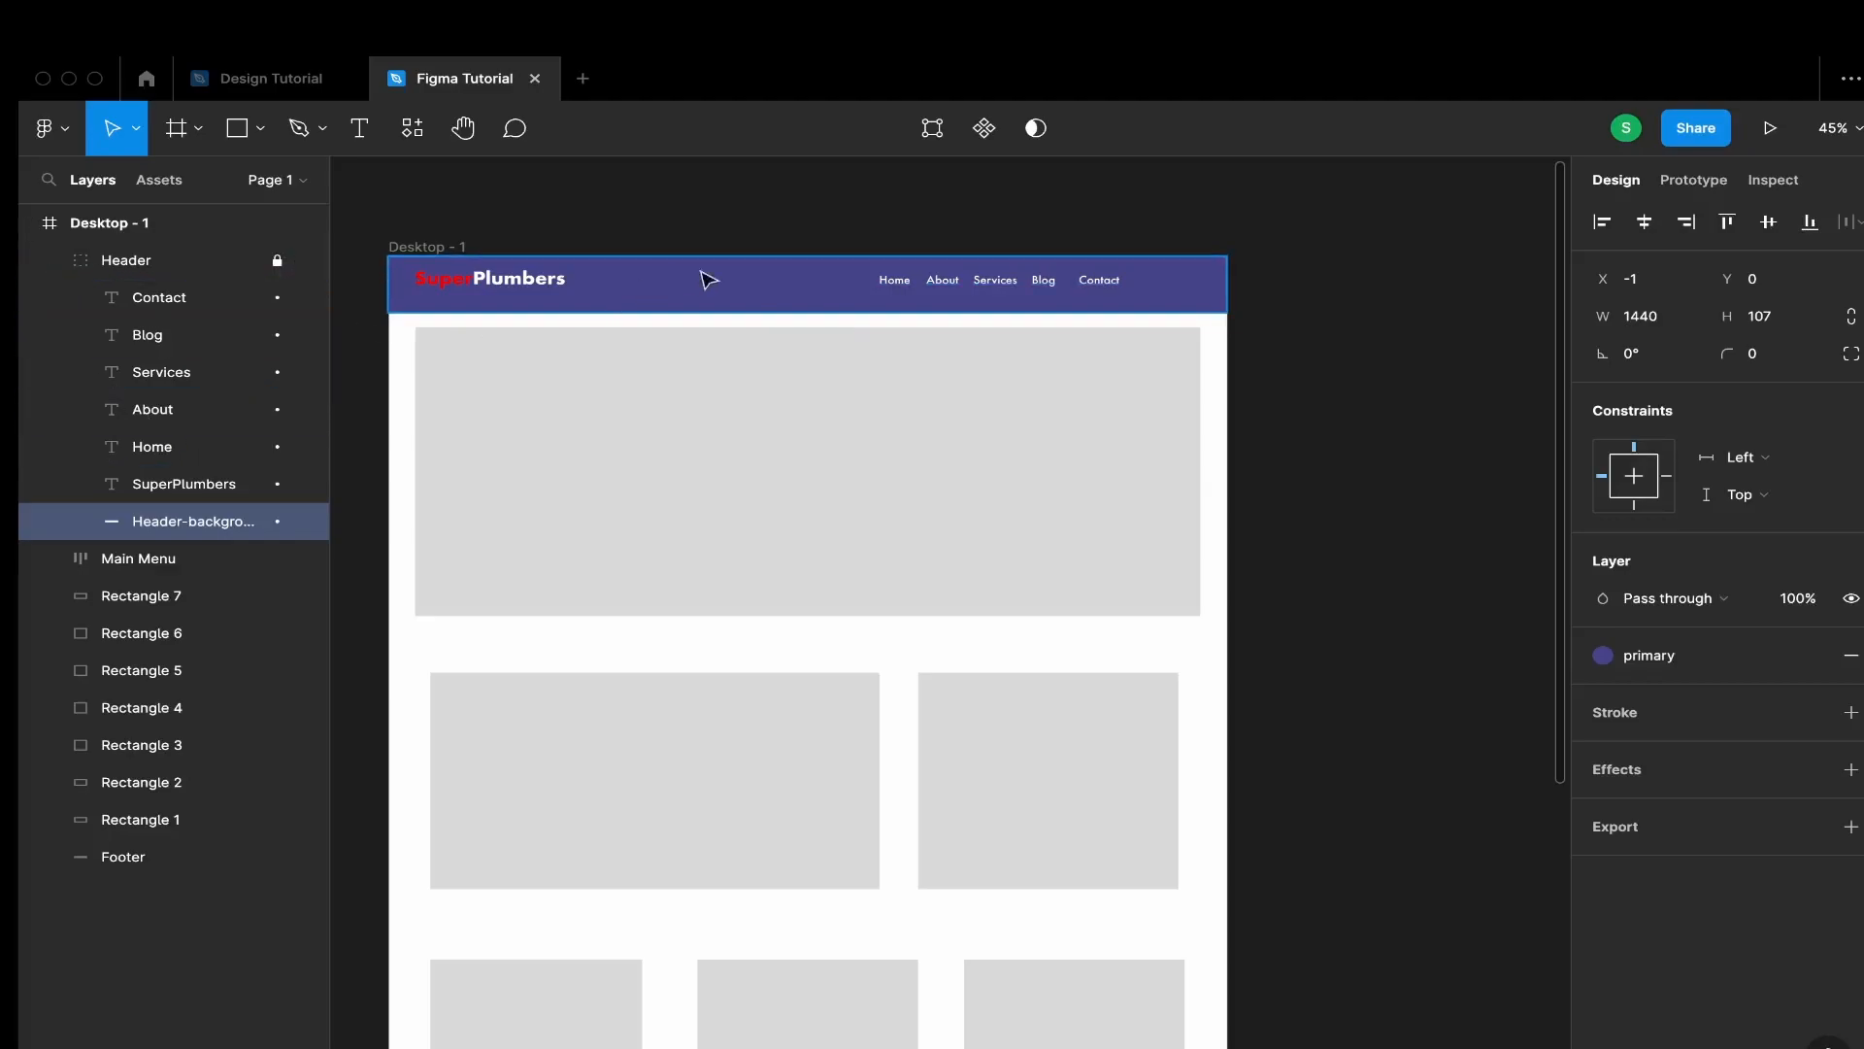
click(879, 284)
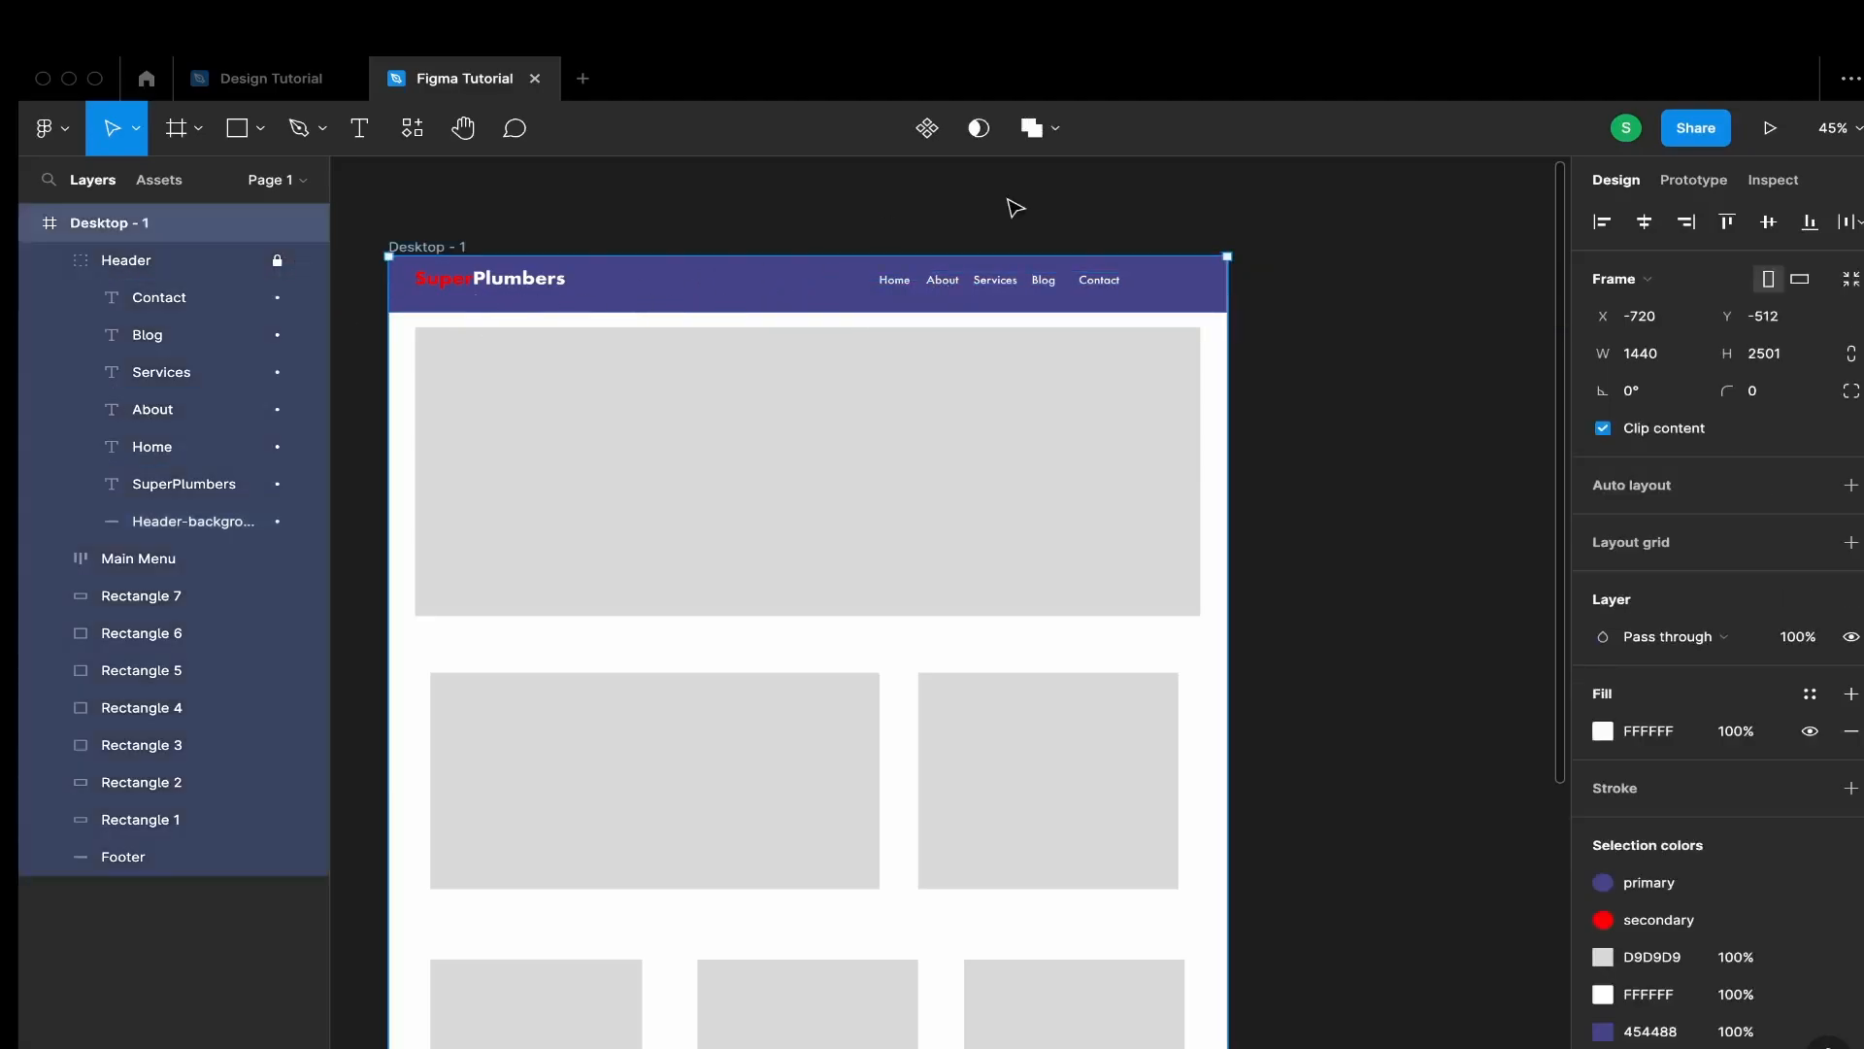
Change the fill of the large hero rectangle below the header from Solid to Image
click(915, 200)
scroll(624, 615, down, 5)
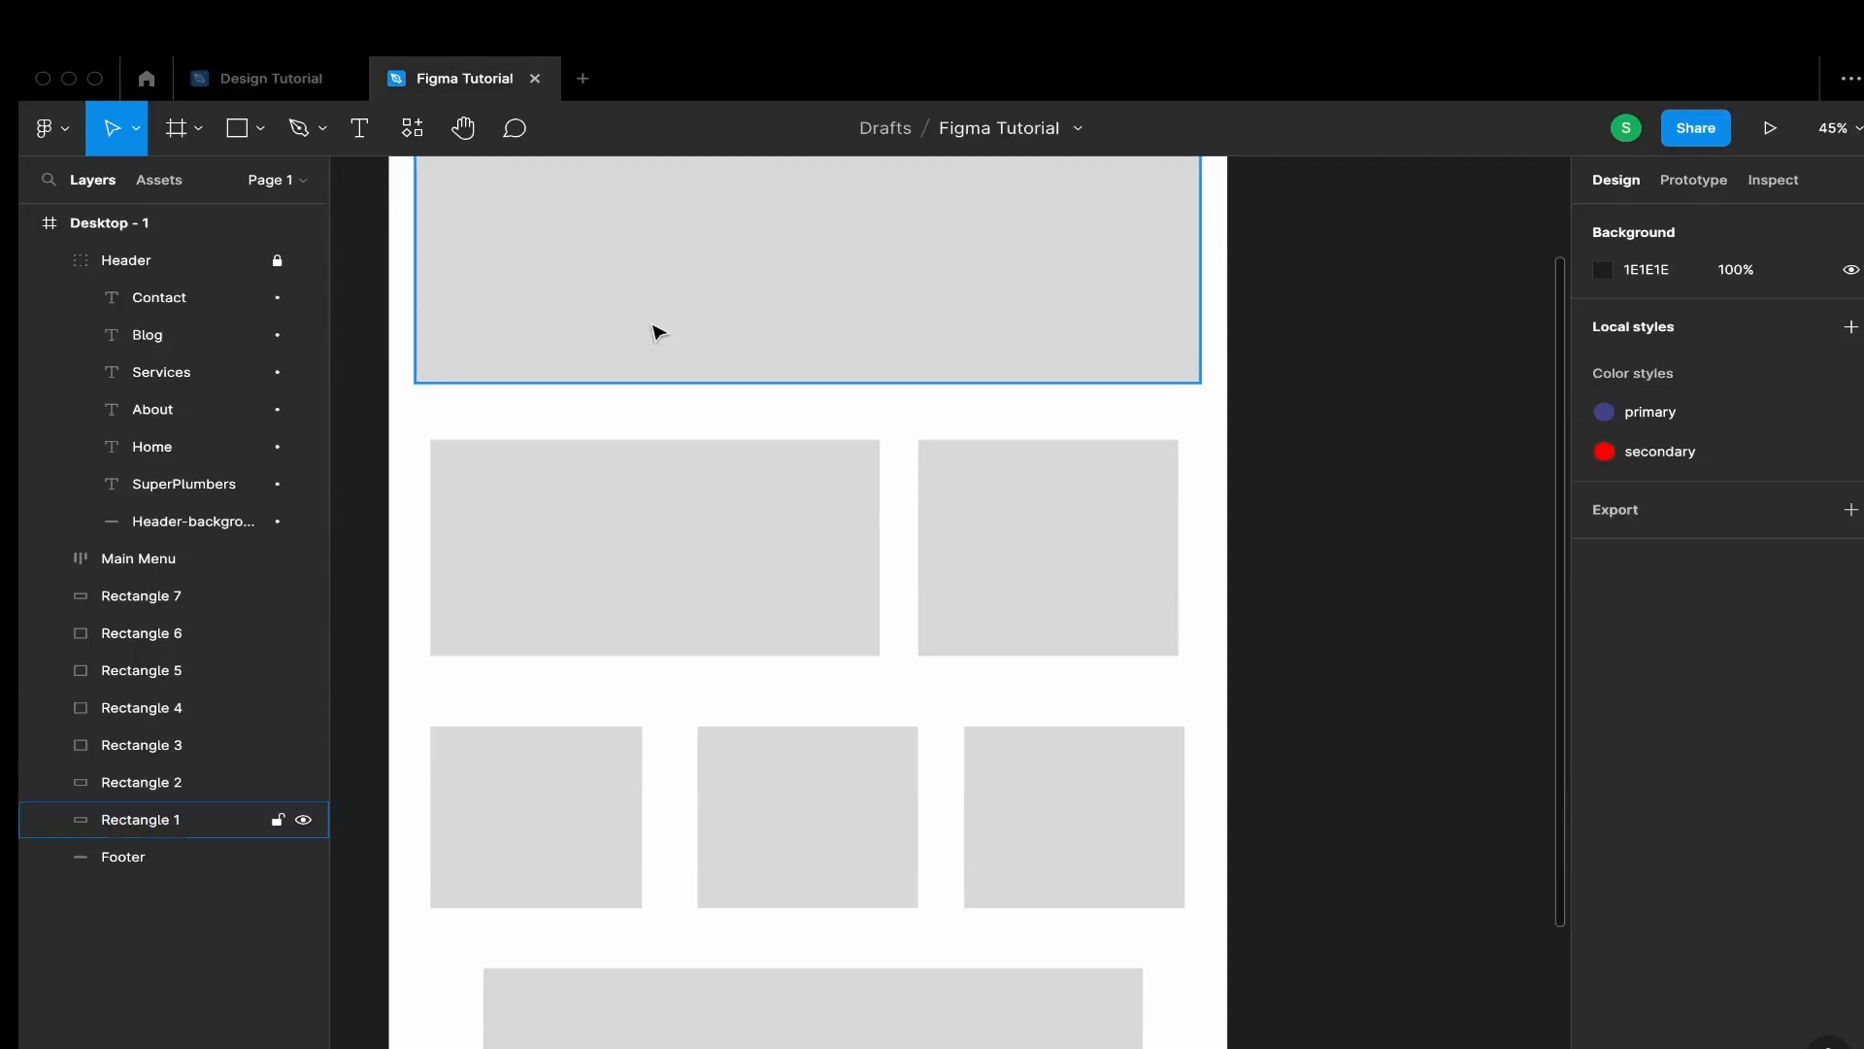
scroll(658, 333, up, 3)
click(628, 430)
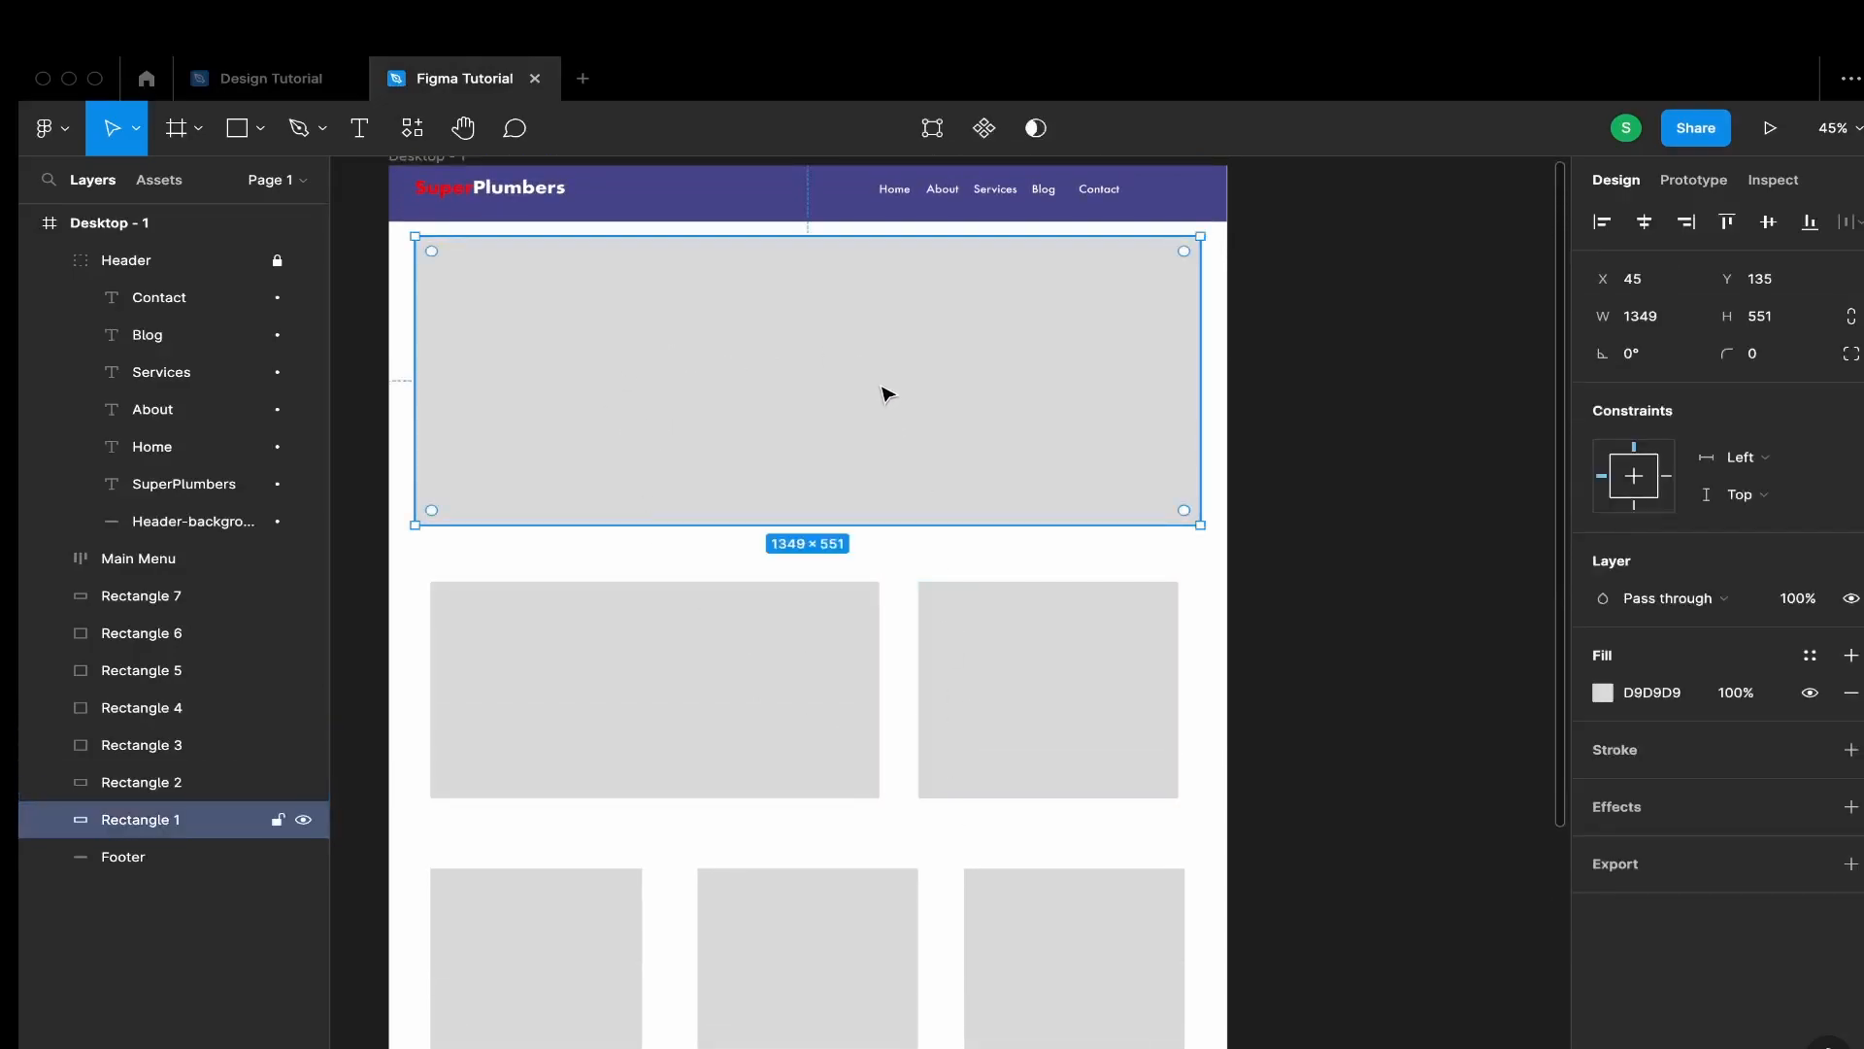
click(1603, 692)
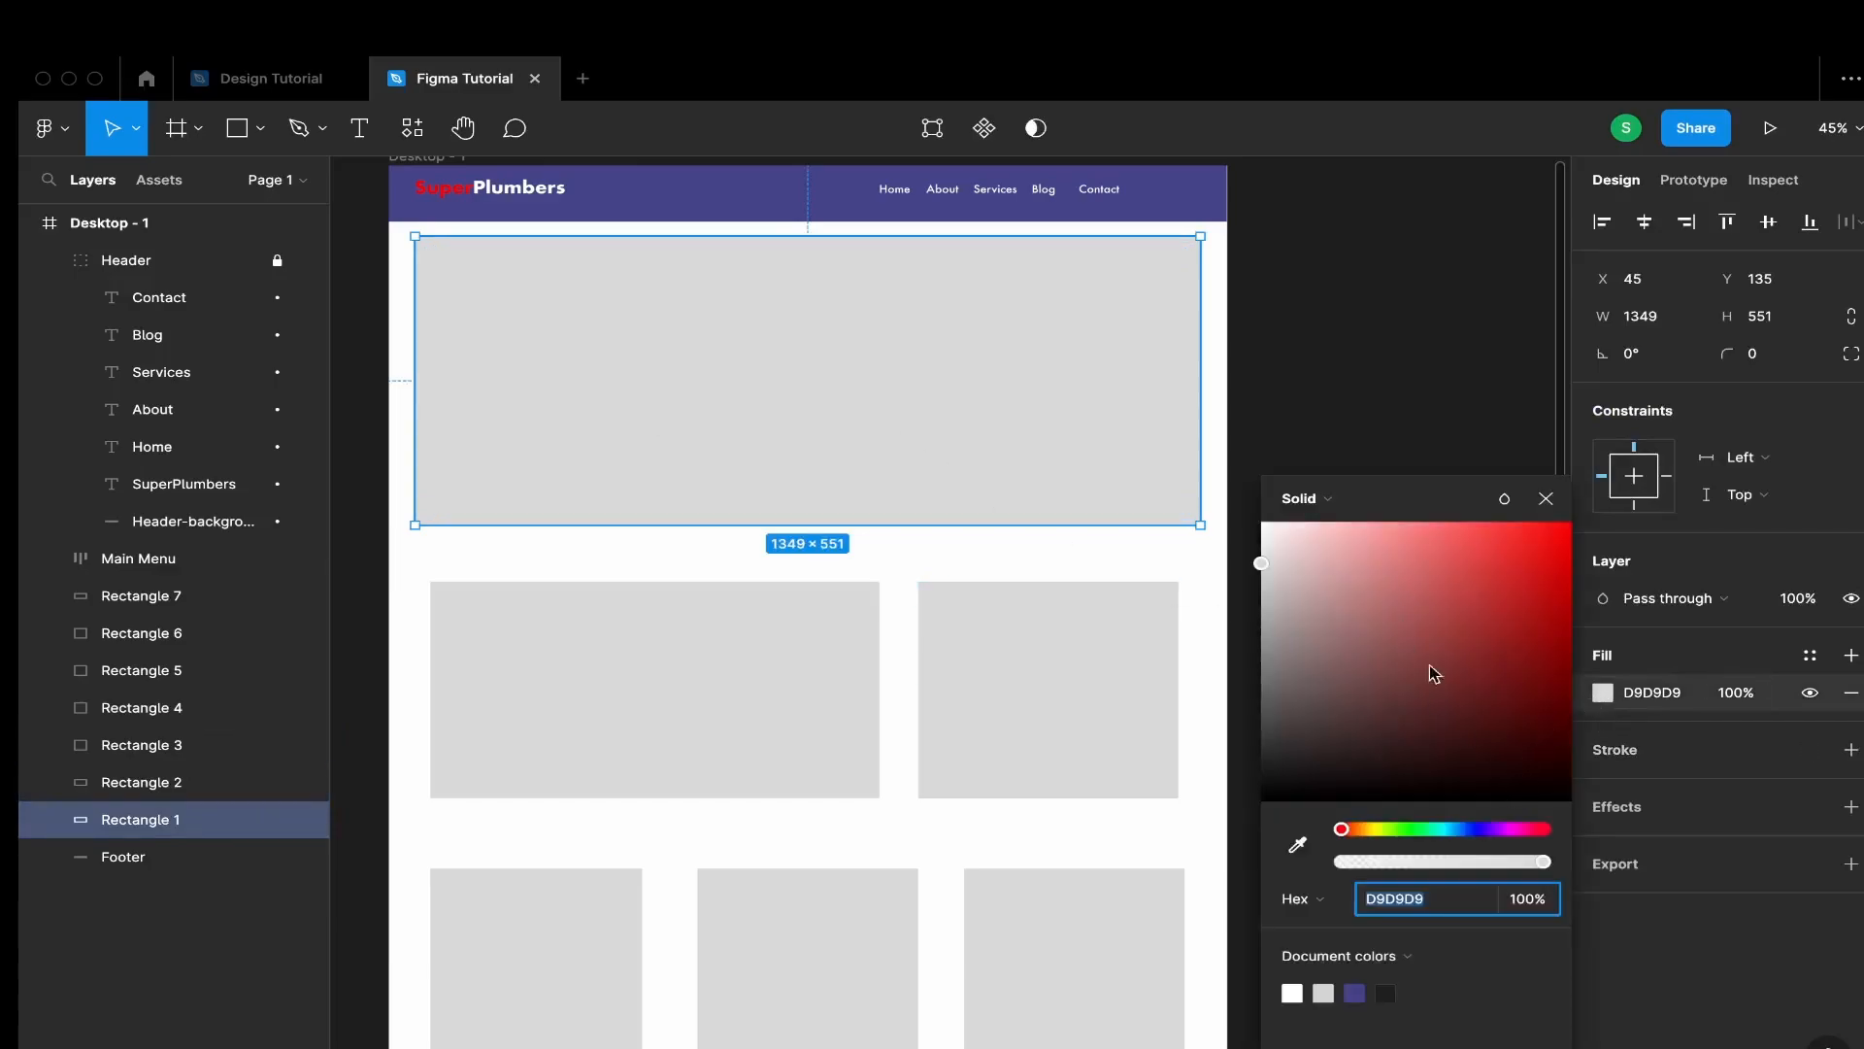
click(1284, 504)
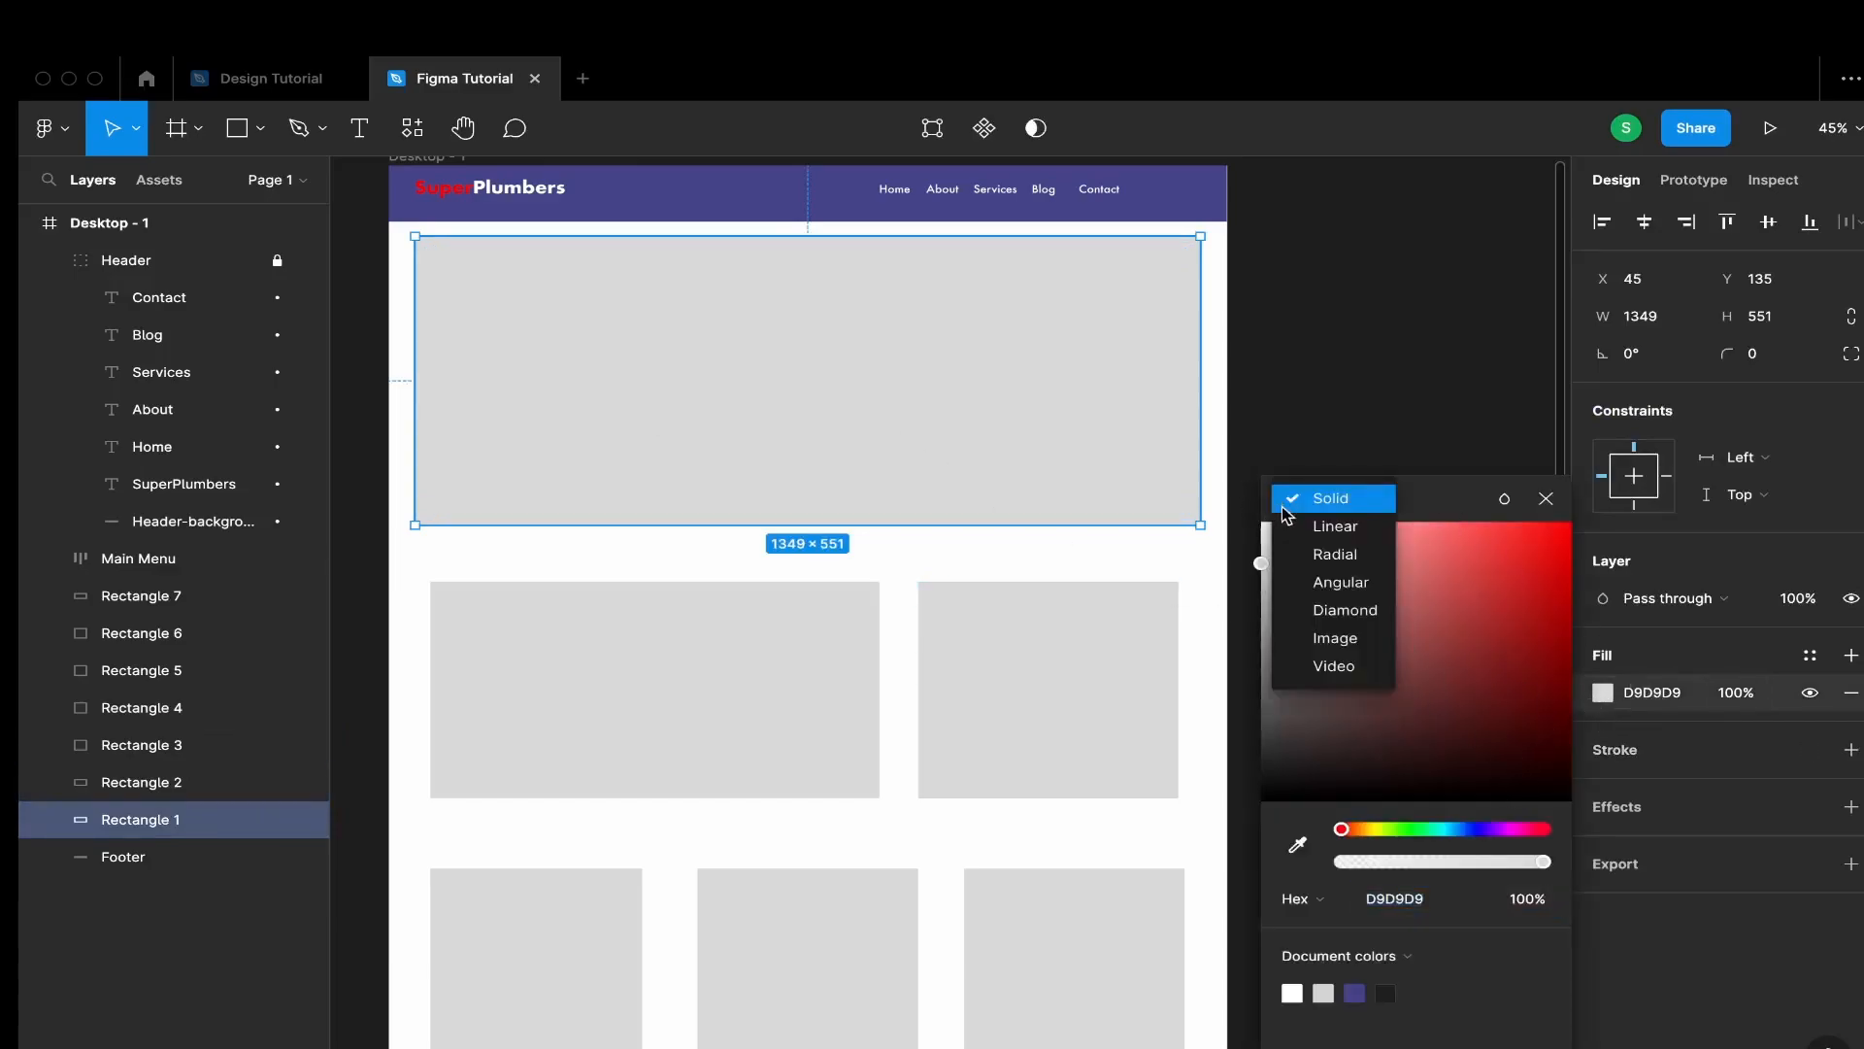
click(1323, 640)
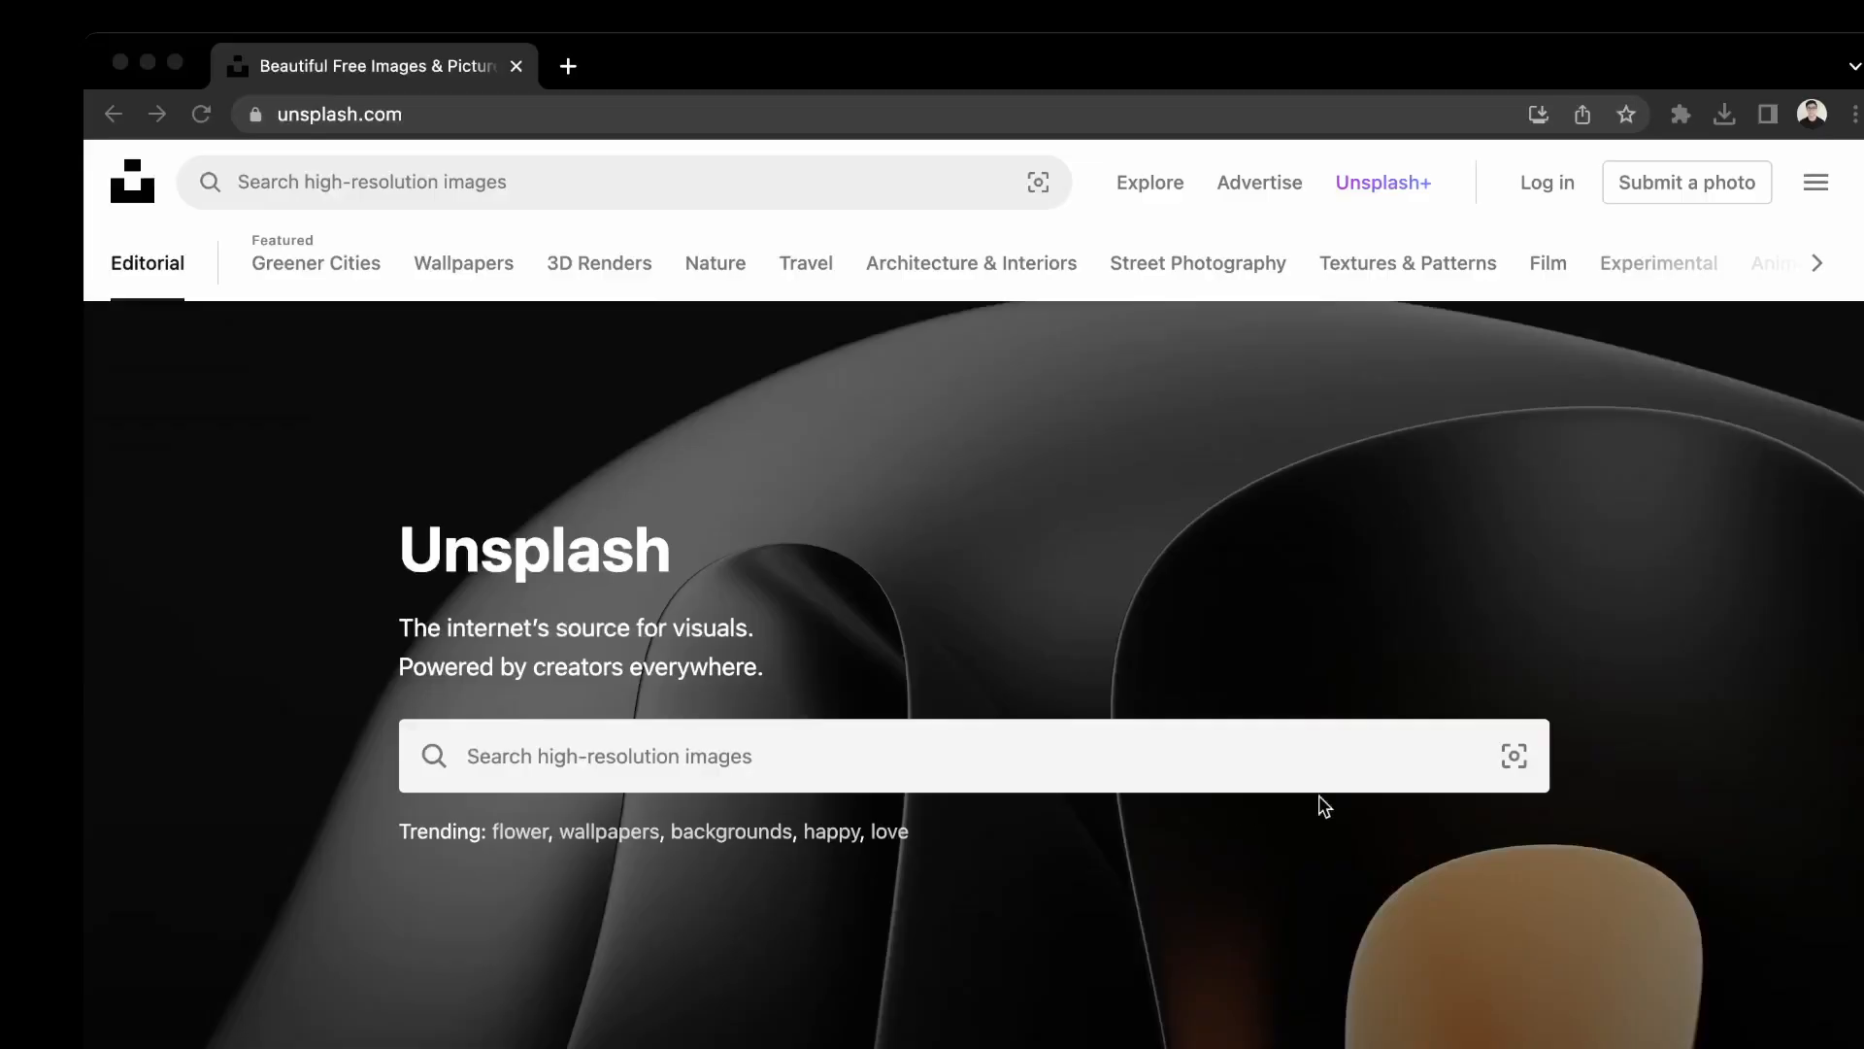
Switch to the Unsplash website in the browser, search for "plumbers" and look through the photo results
click(1812, 627)
click(983, 748)
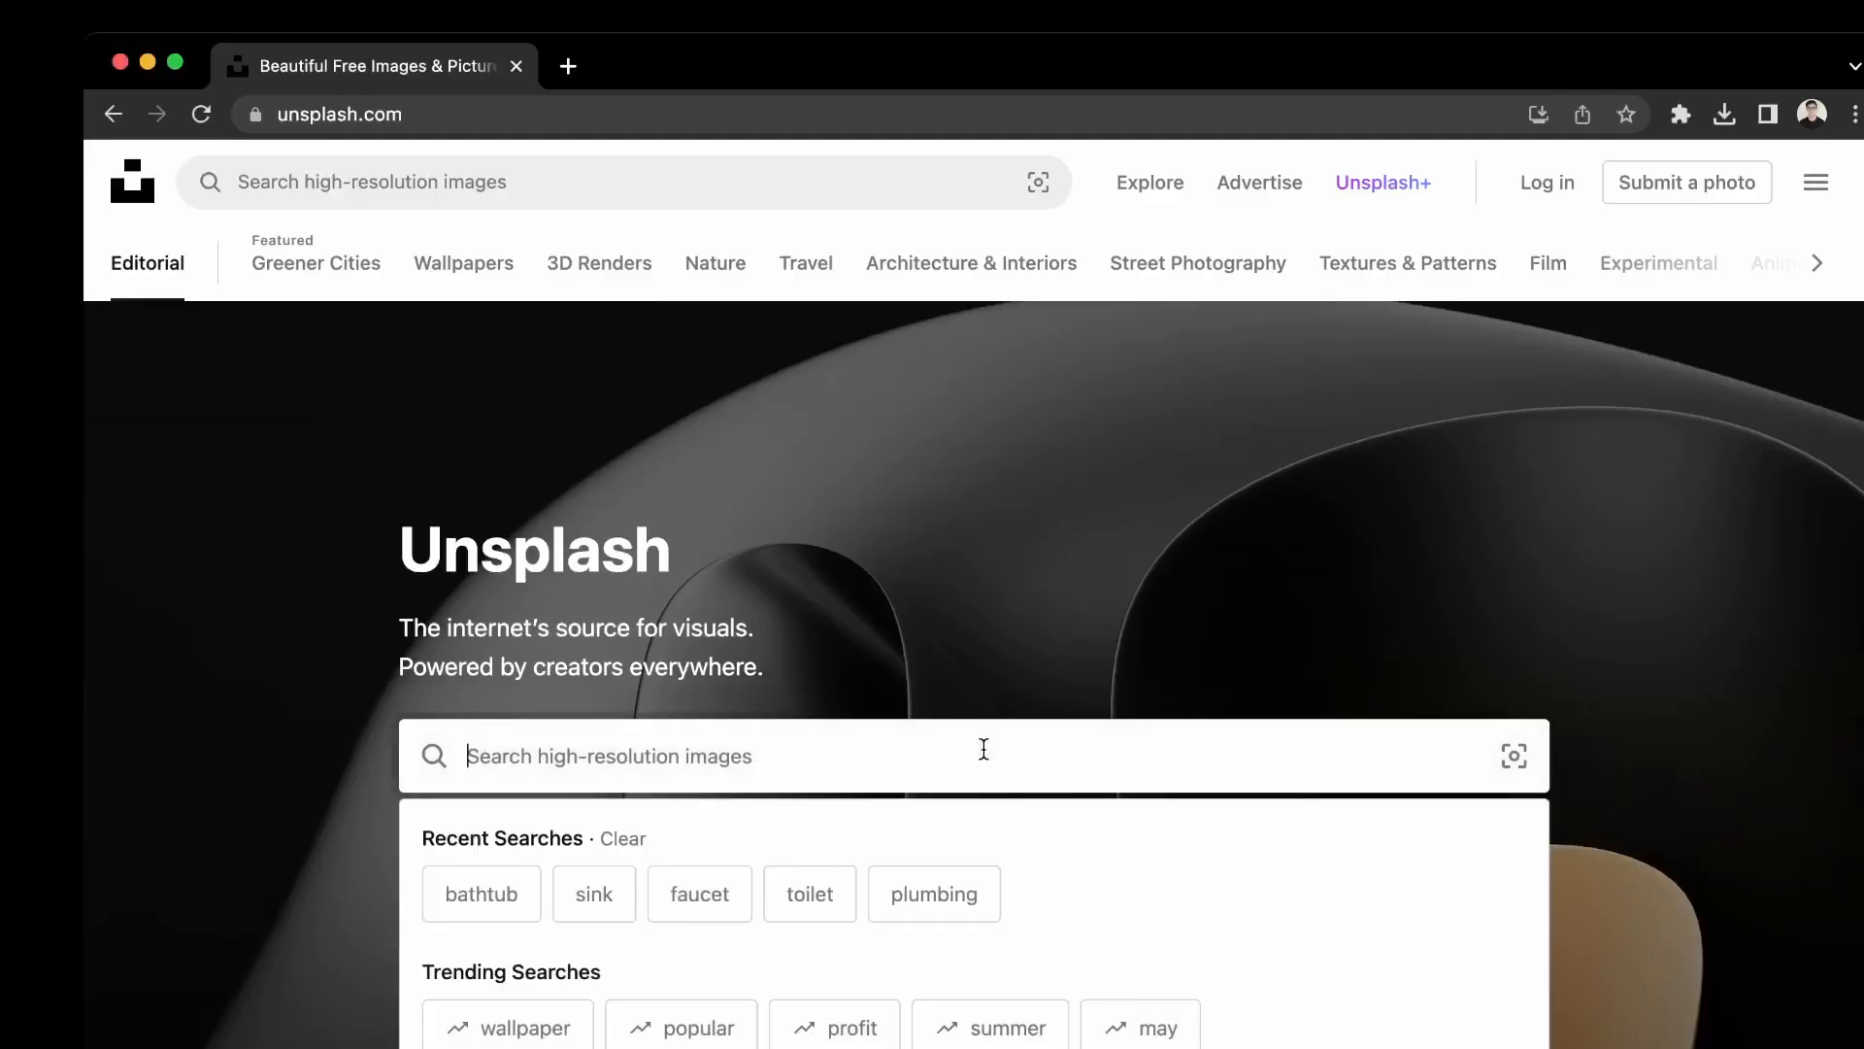
text(plumbers)
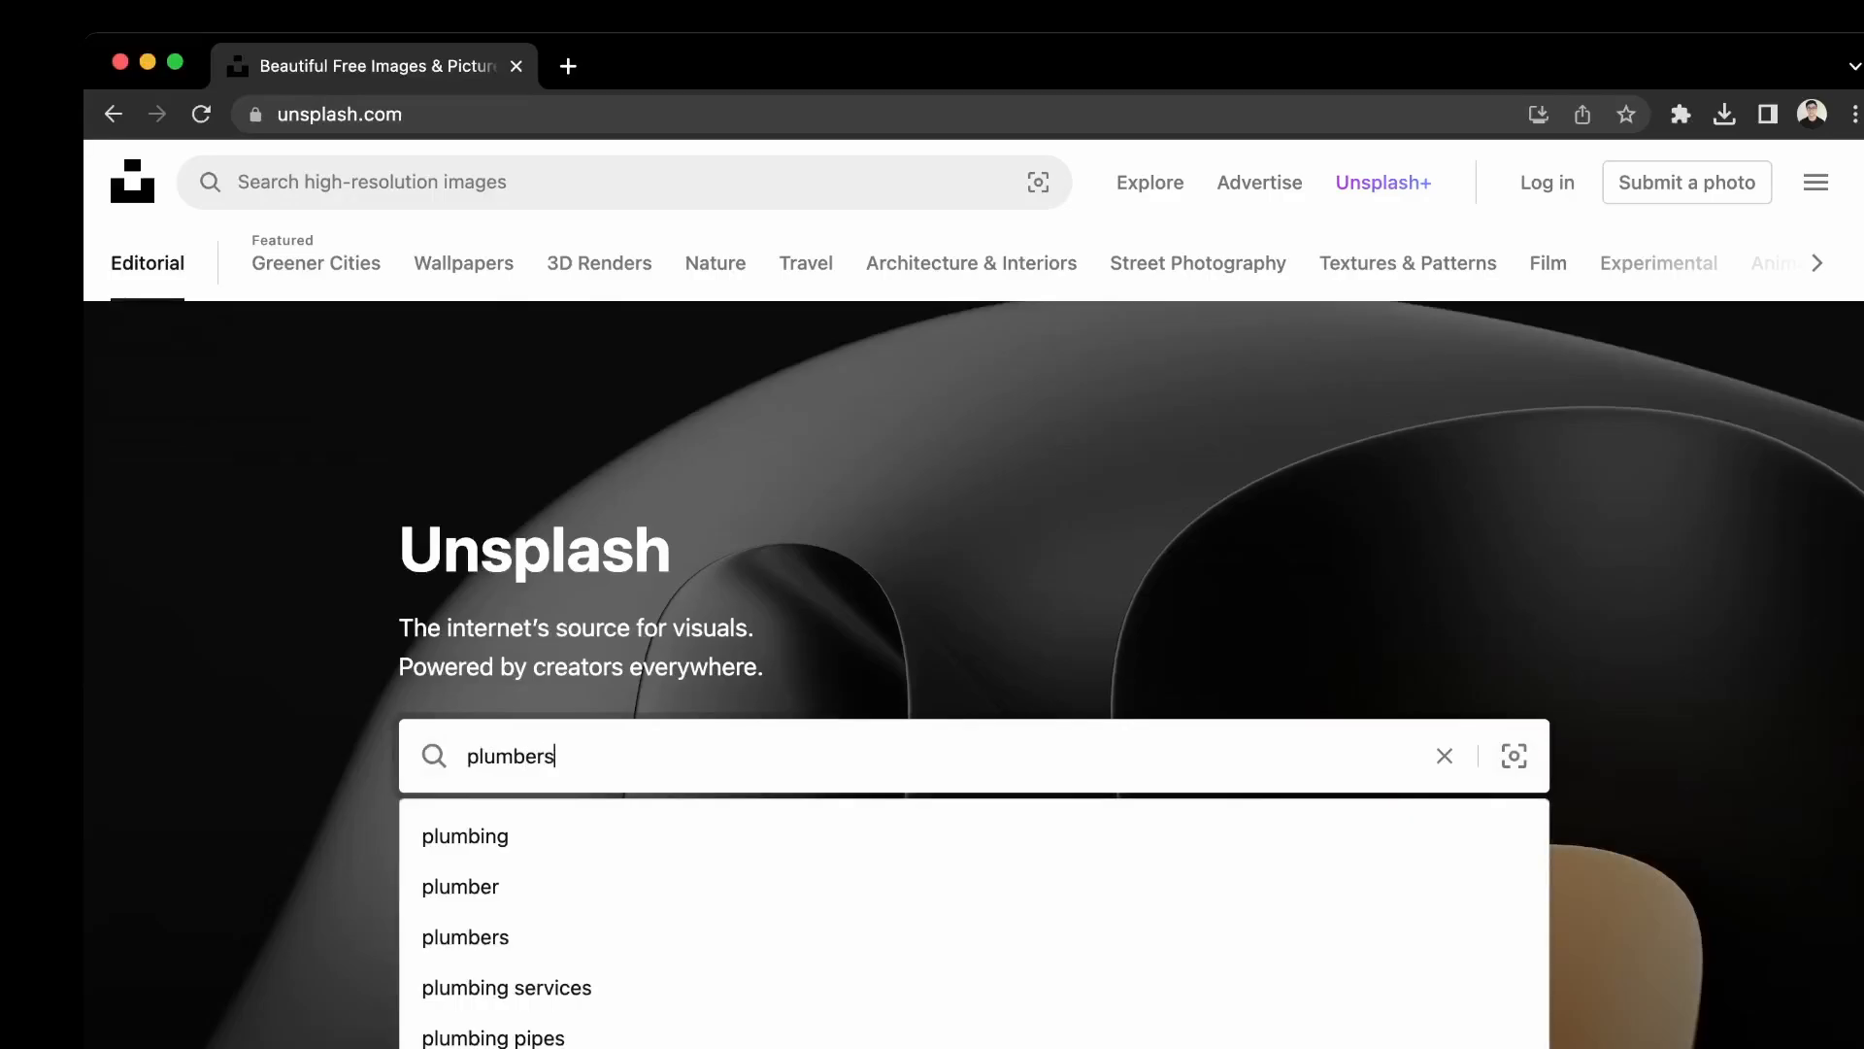
key(Return)
scroll(888, 747, down, 15)
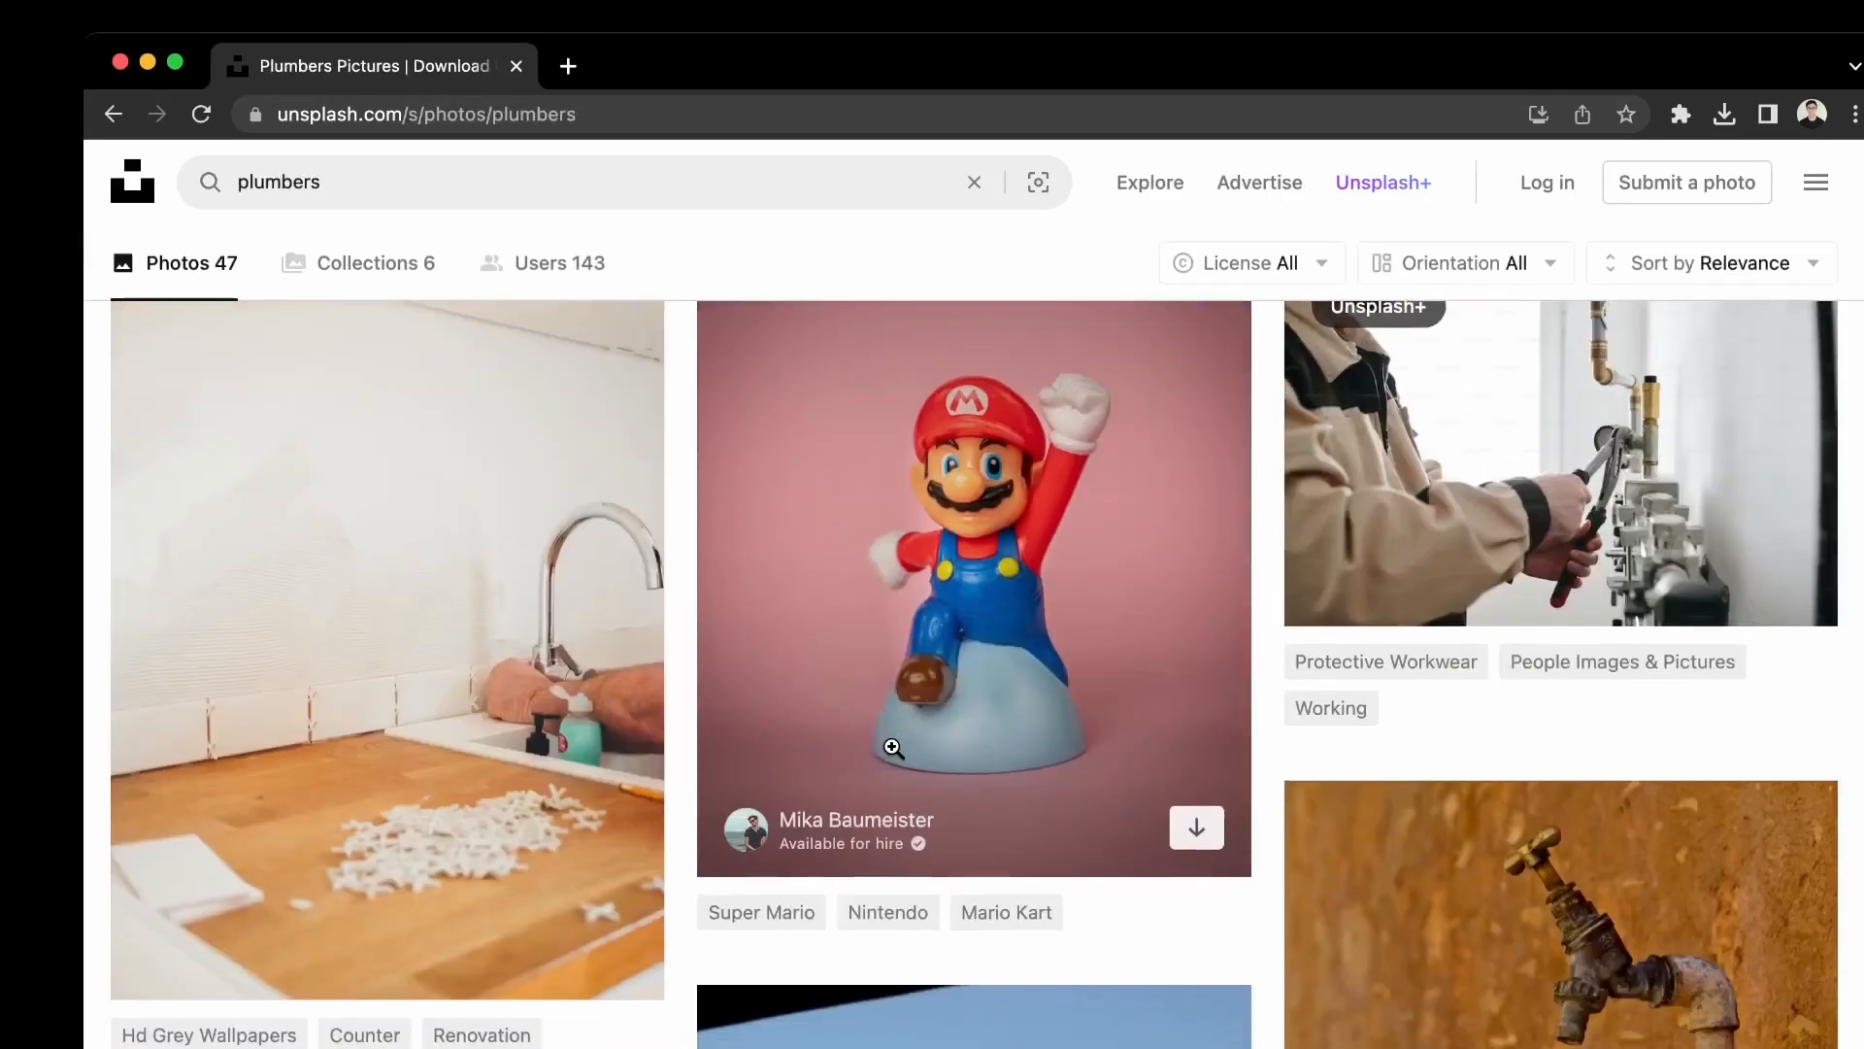
scroll(891, 746, down, 15)
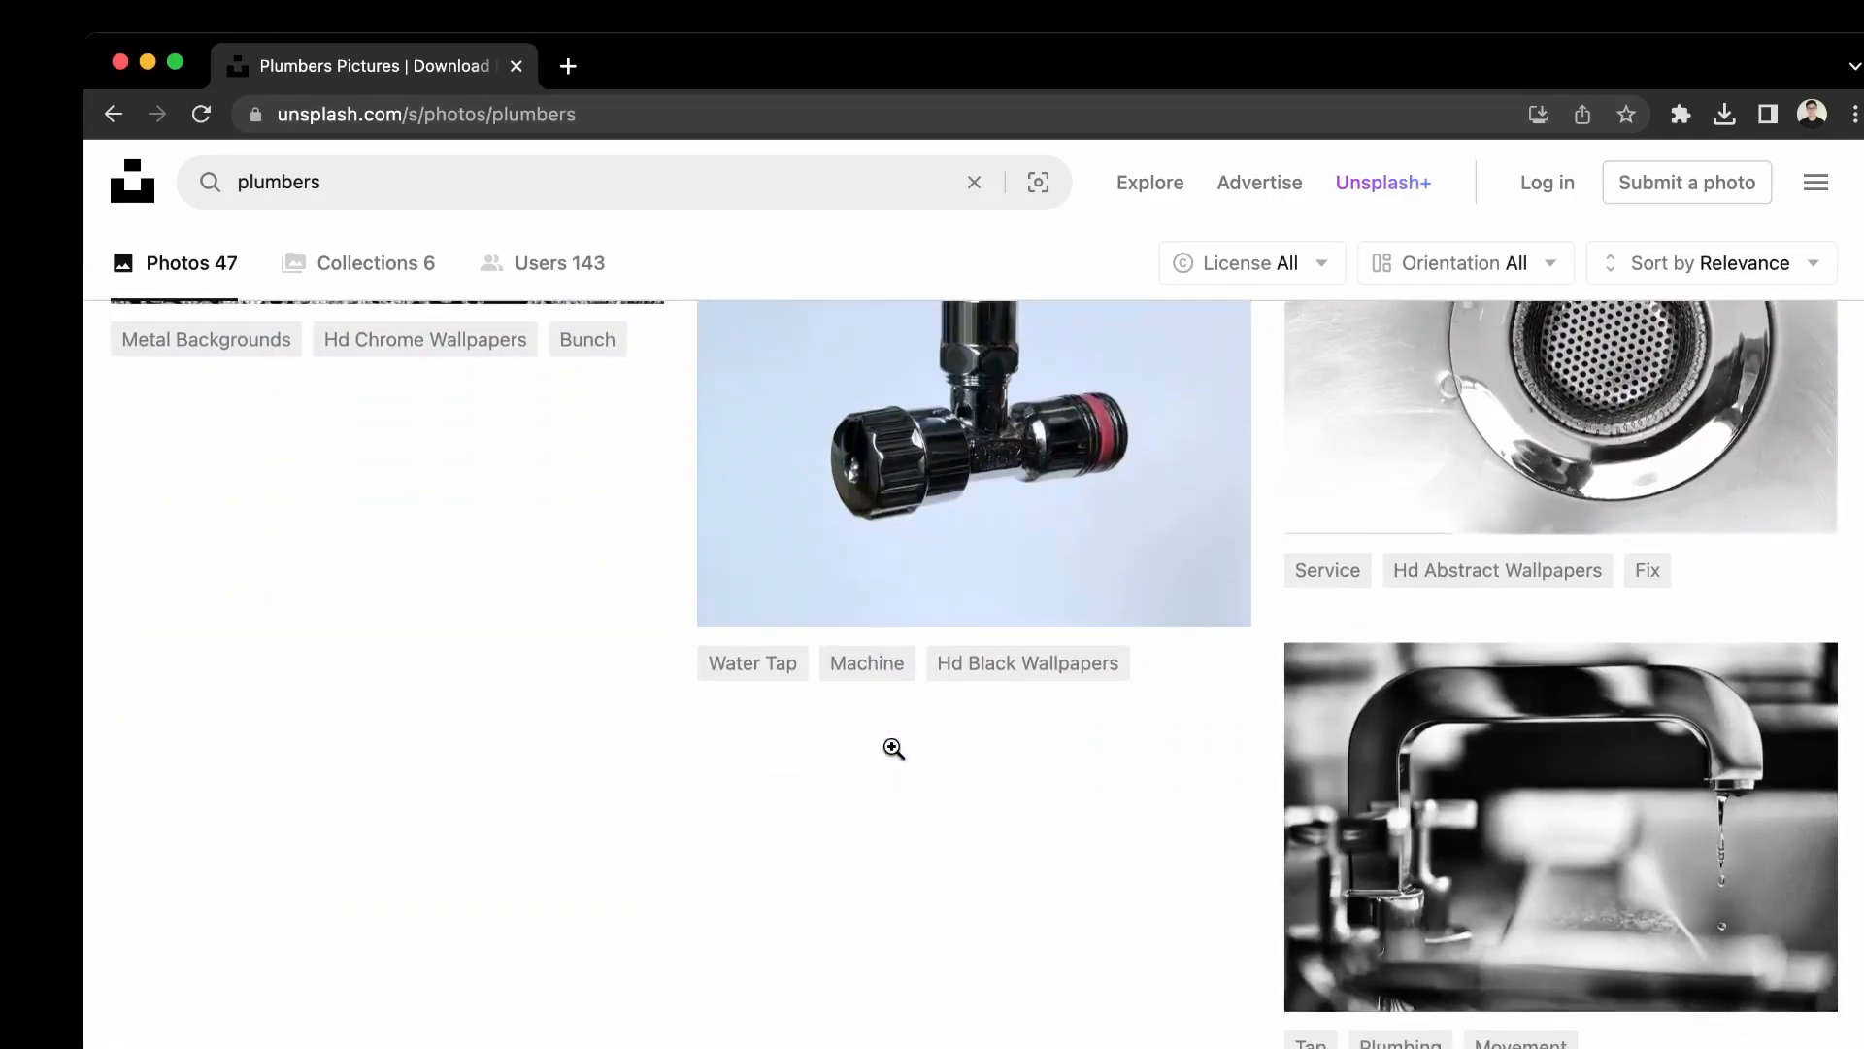
scroll(891, 746, up, 5)
scroll(891, 746, down, 15)
scroll(892, 746, up, 20)
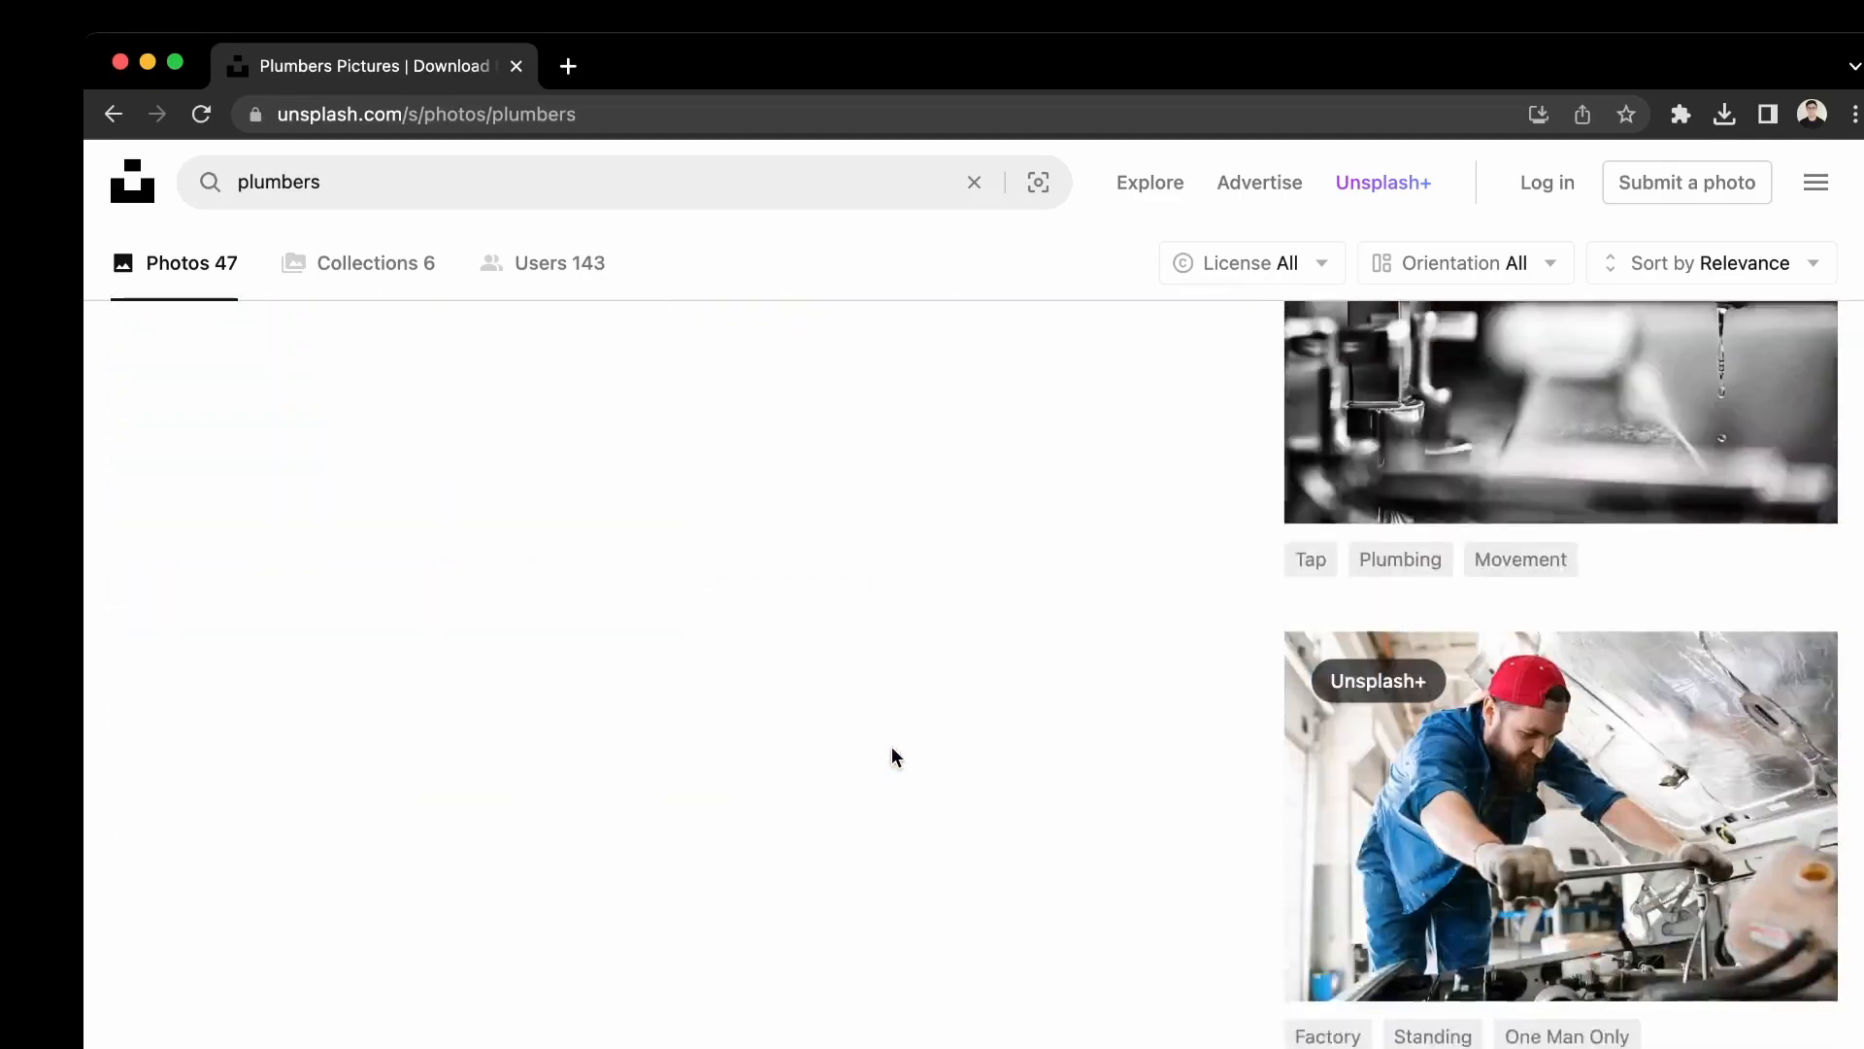
scroll(671, 513, up, 10)
Search Unsplash for "plumbing" and download the Battlecreek Coffee Roasters photo of a man in a cap holding a wooden-handled tool
click(372, 188)
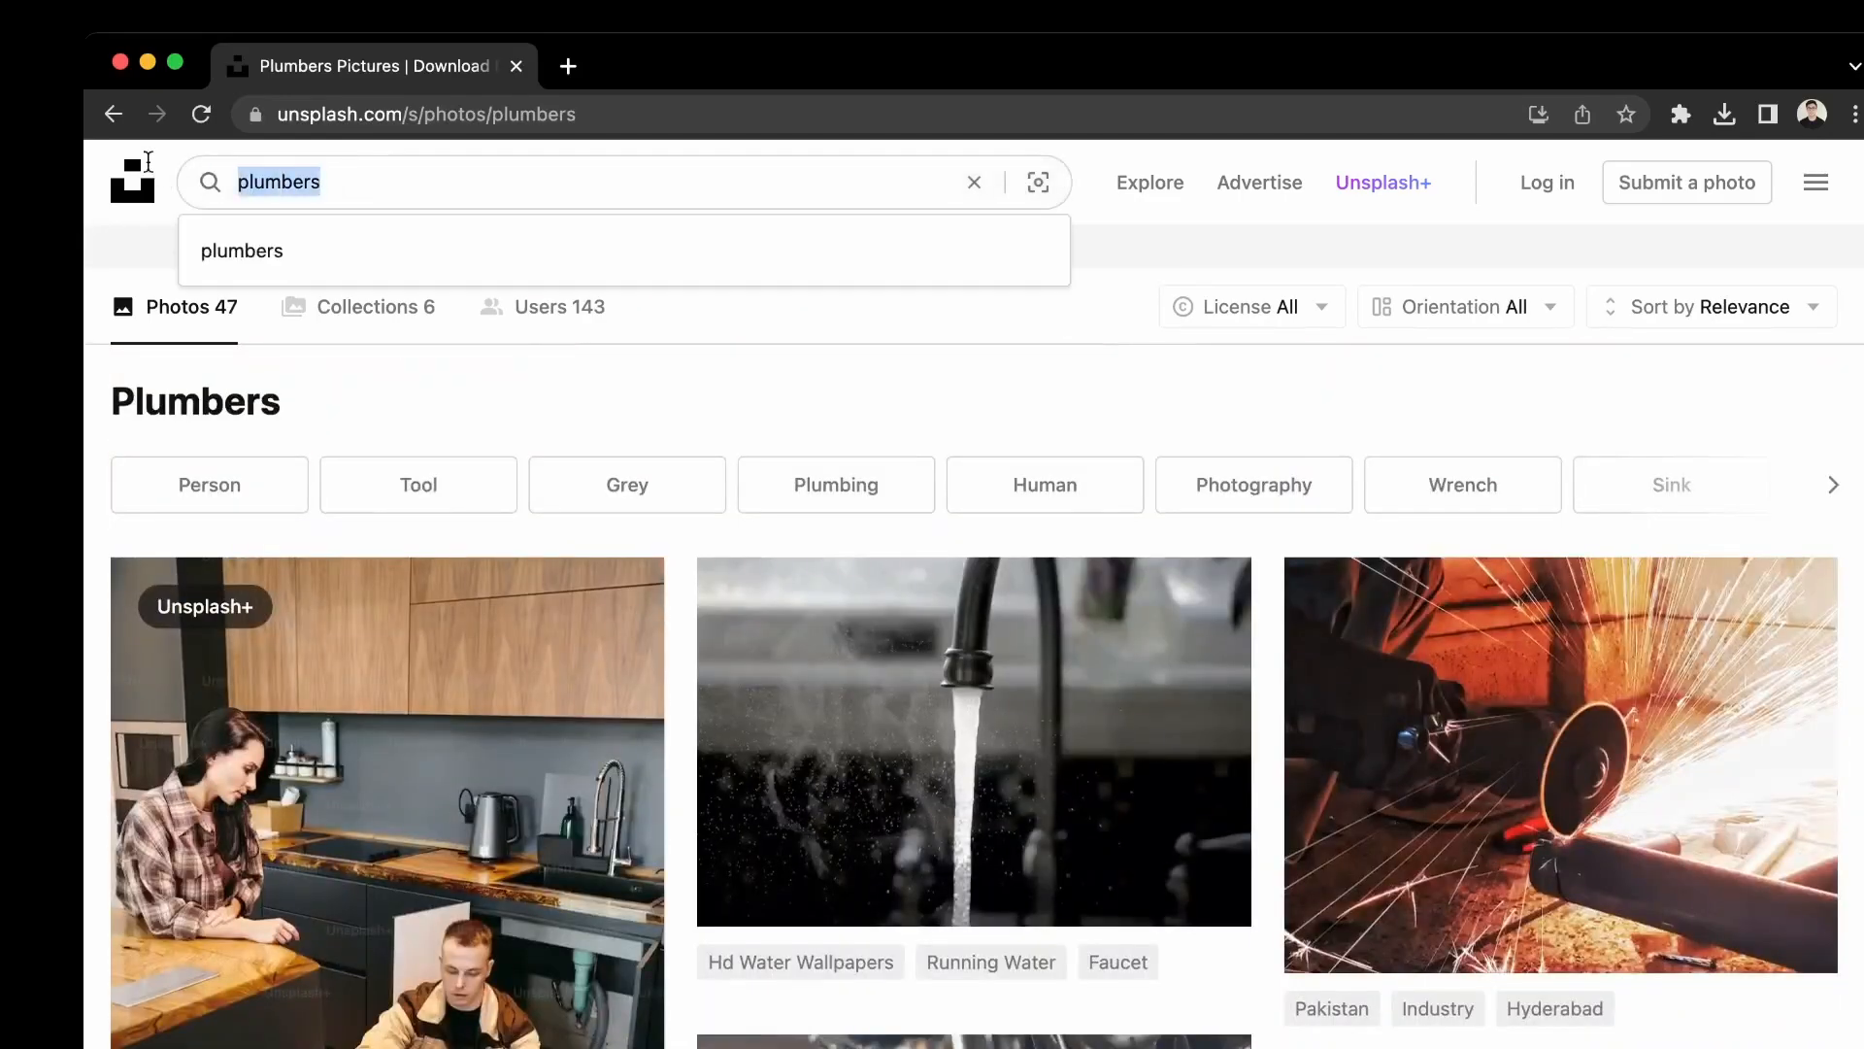
text(plumbing)
key(Return)
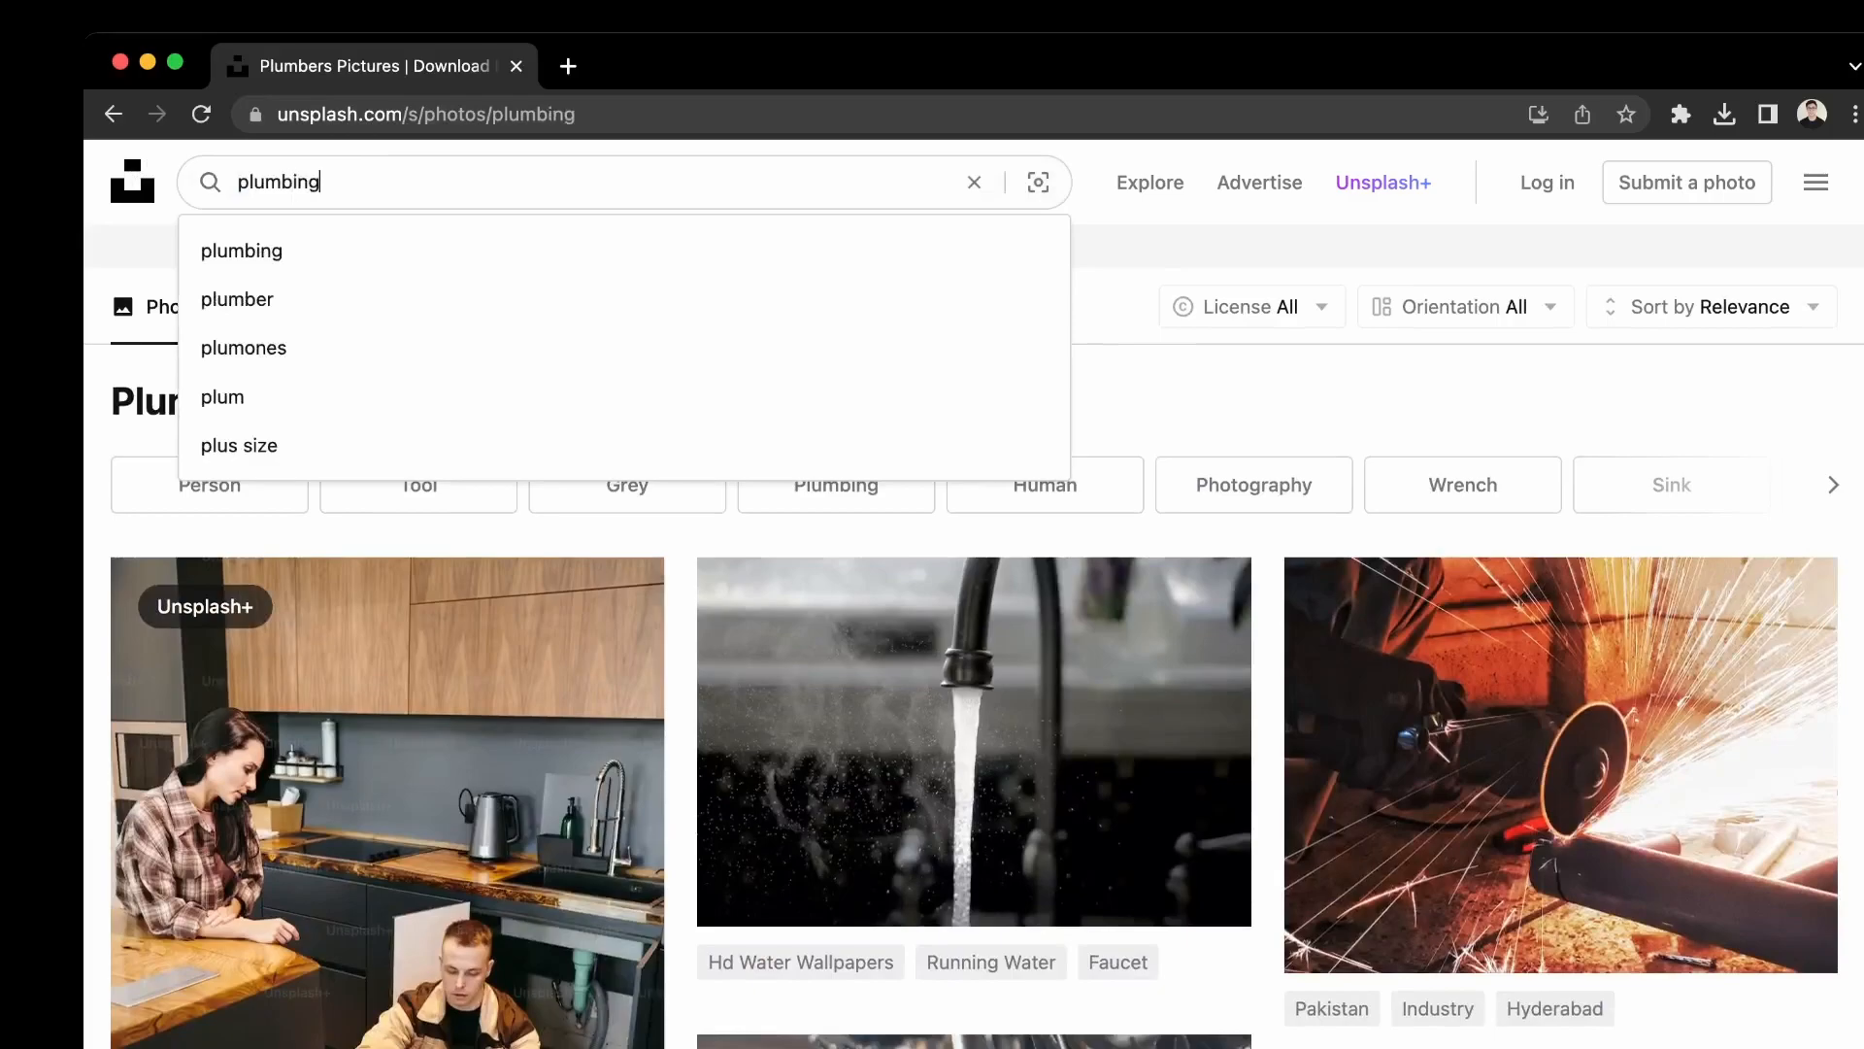
scroll(184, 208, down, 7)
scroll(184, 208, down, 4)
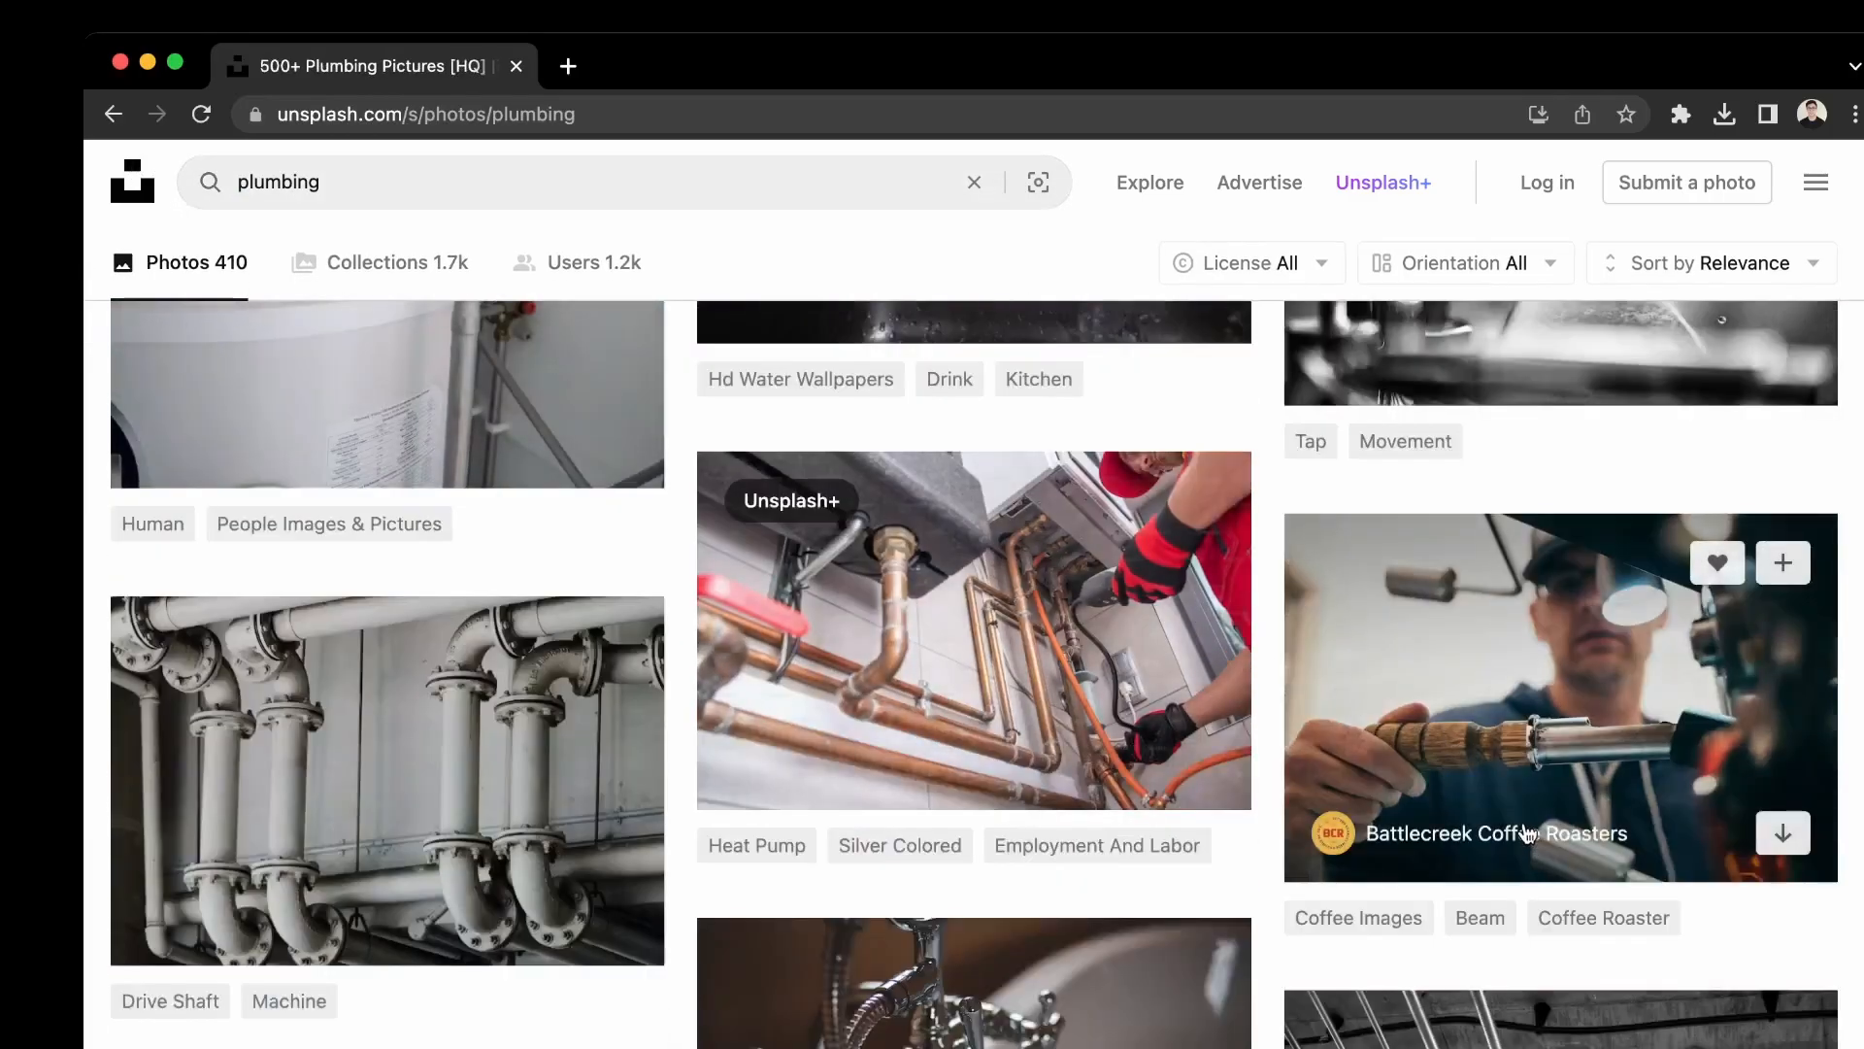
click(1782, 832)
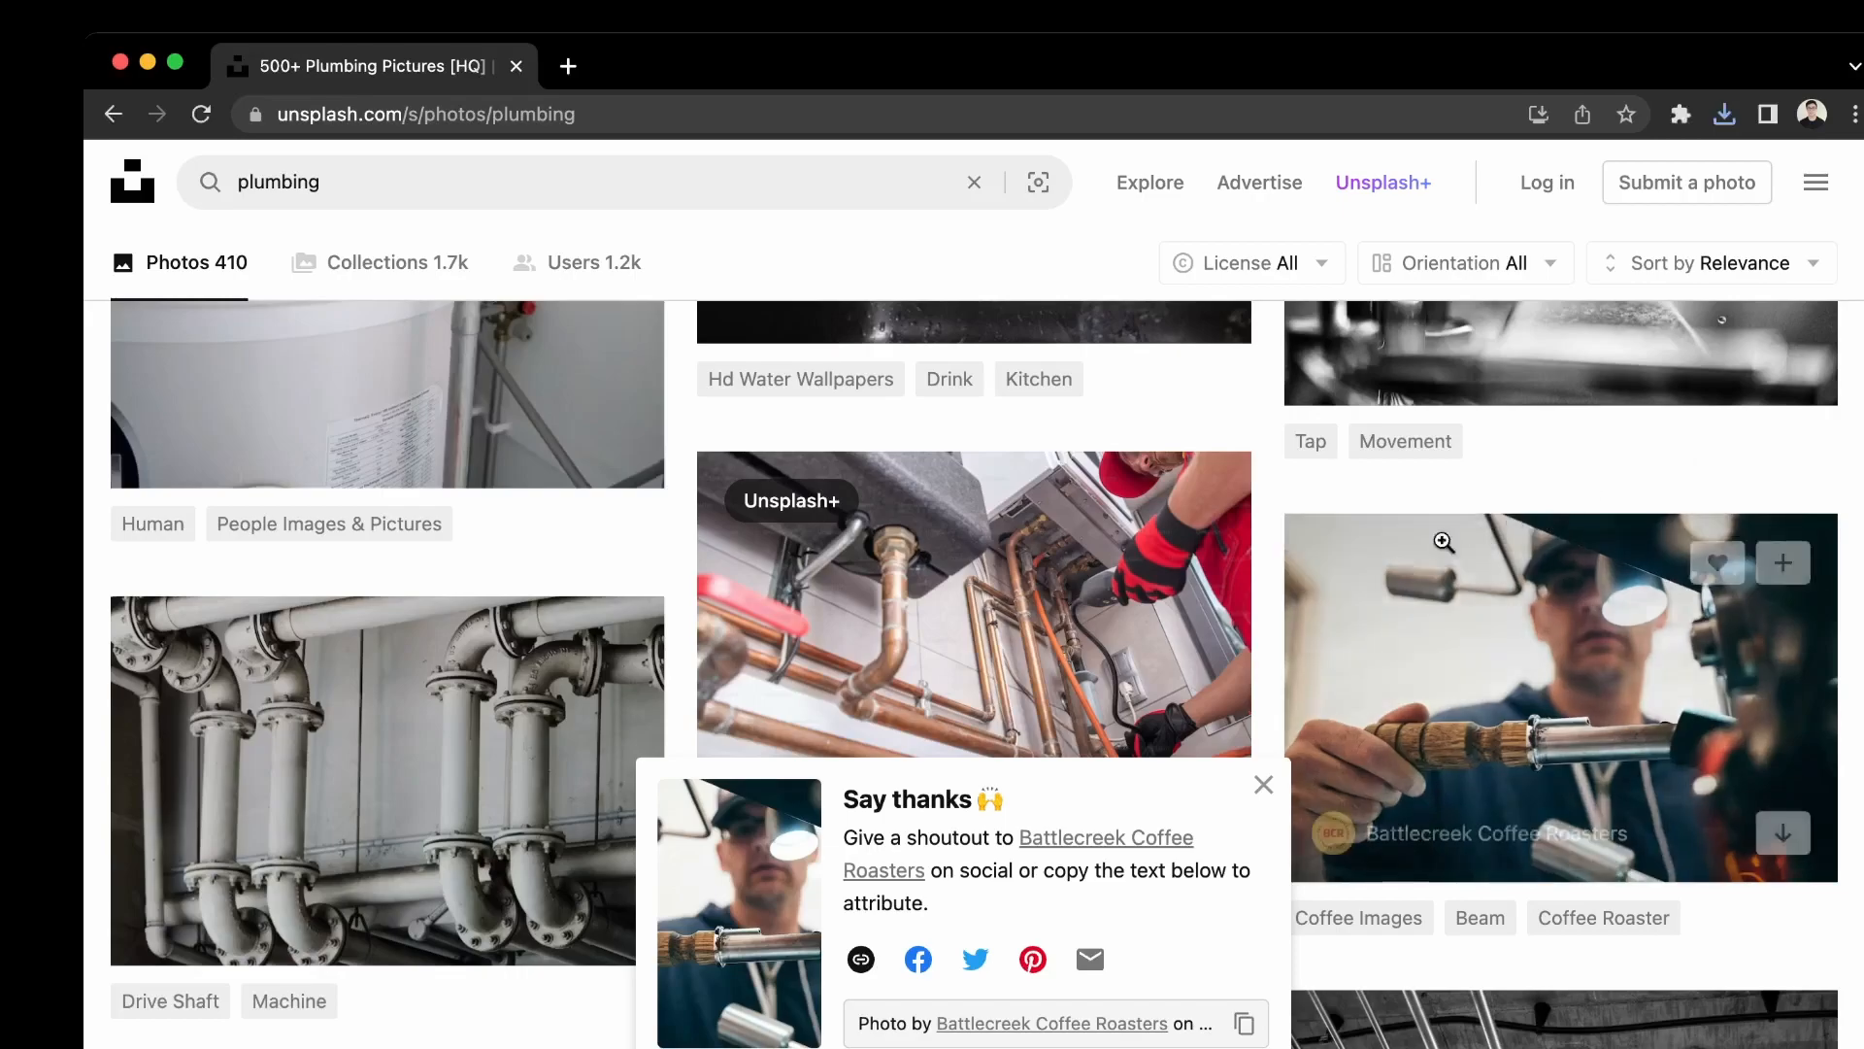
Return to Figma and fill the hero rectangle with the battlecreek-coffee image from the website assets folder
click(48, 594)
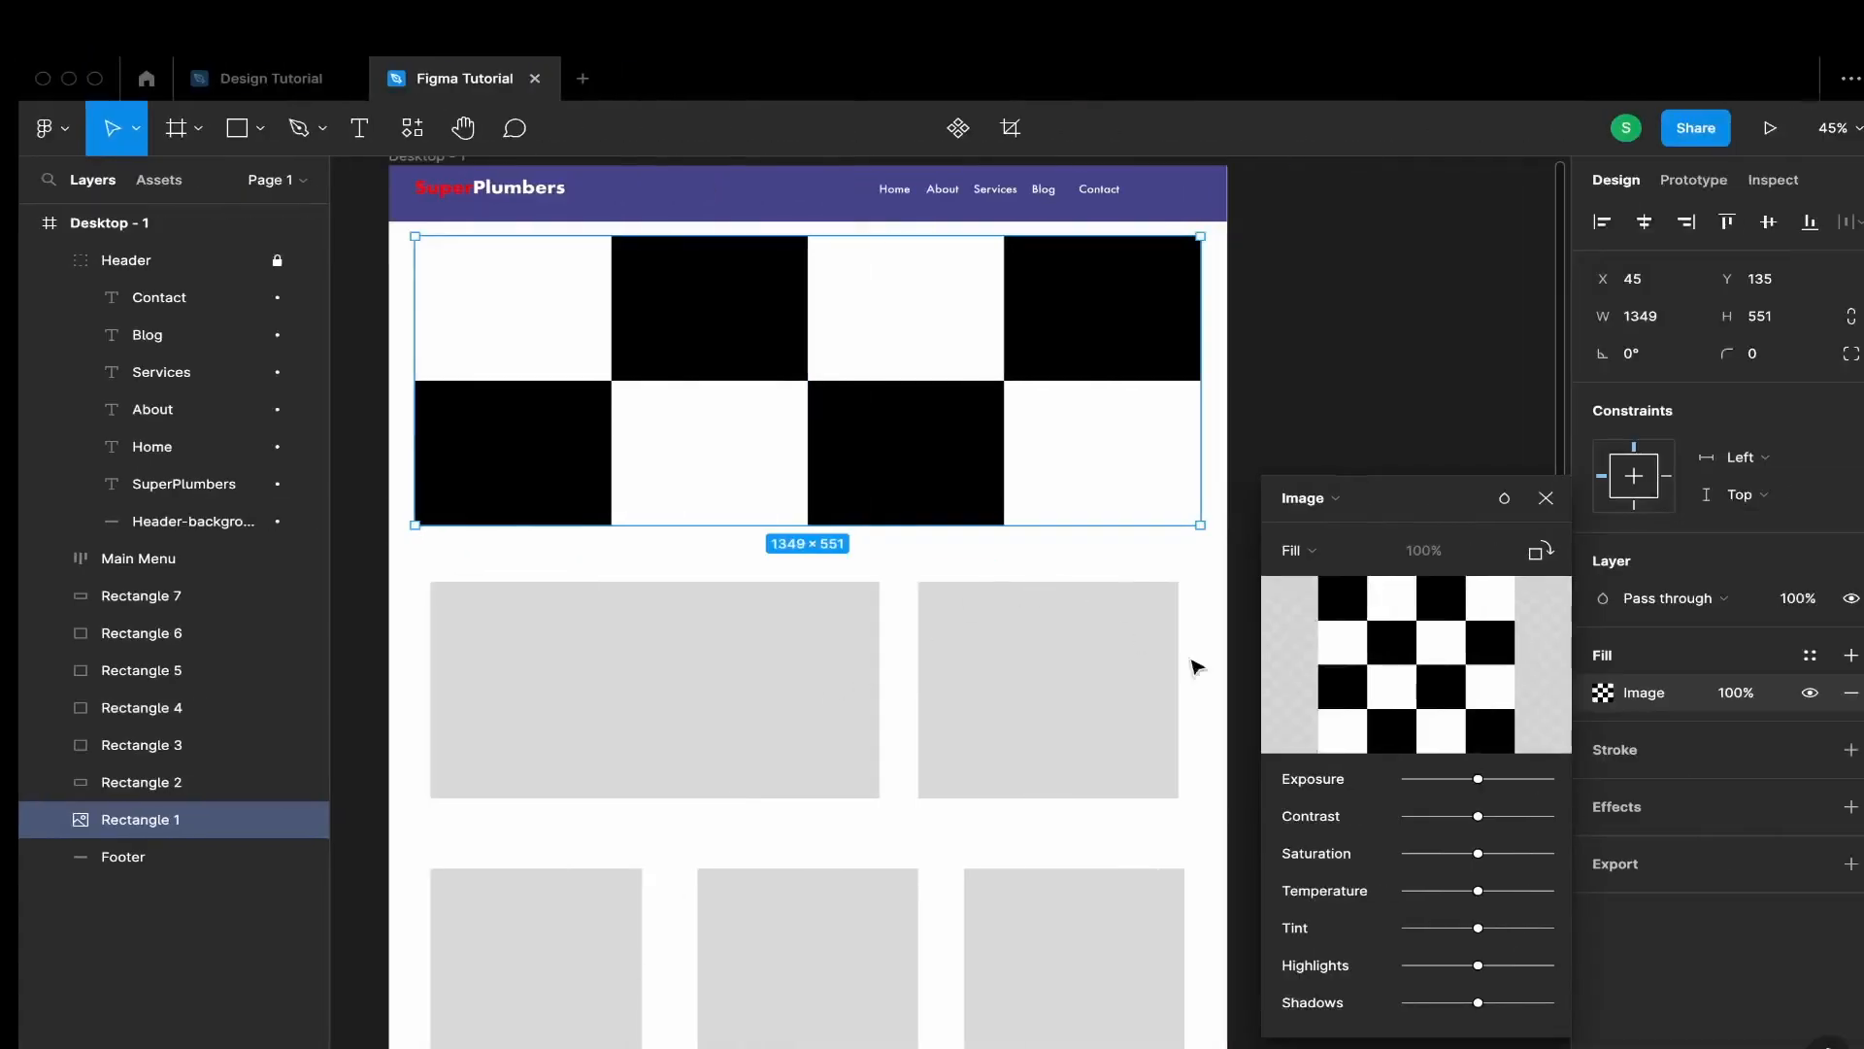
mouse_move(1330, 694)
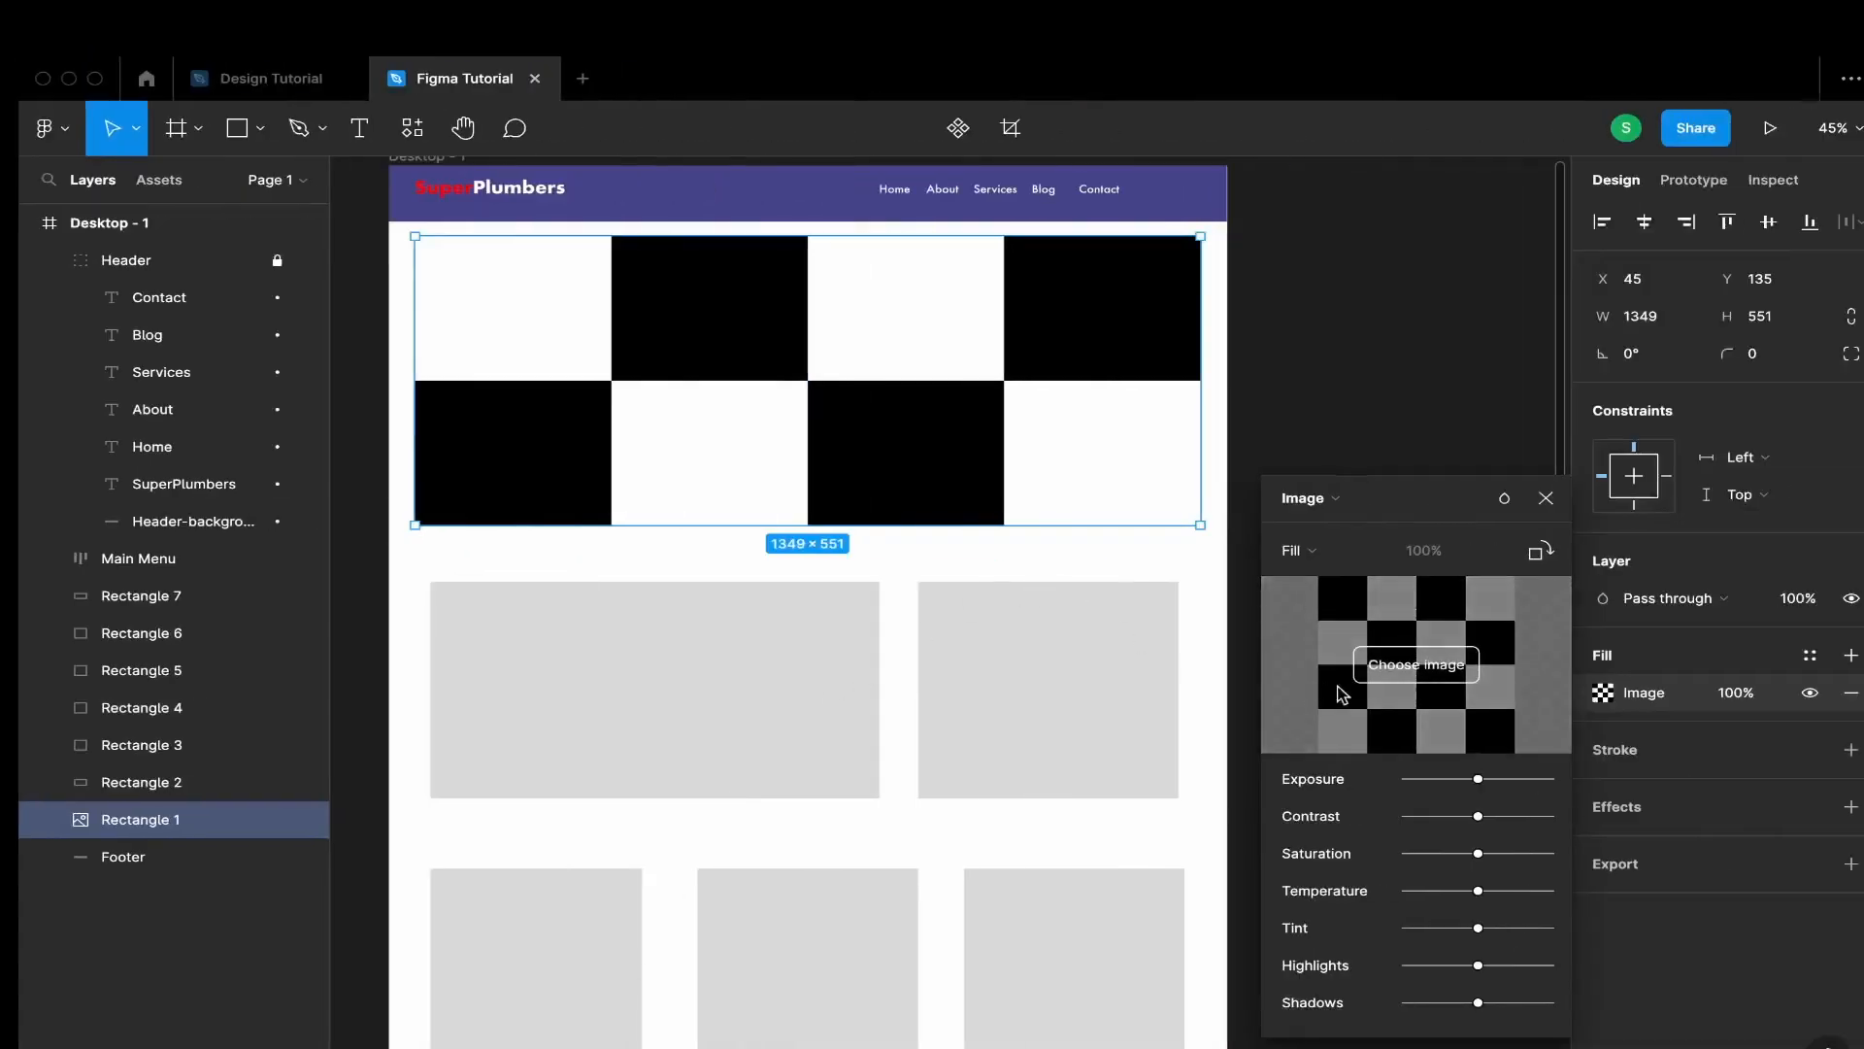
click(1414, 670)
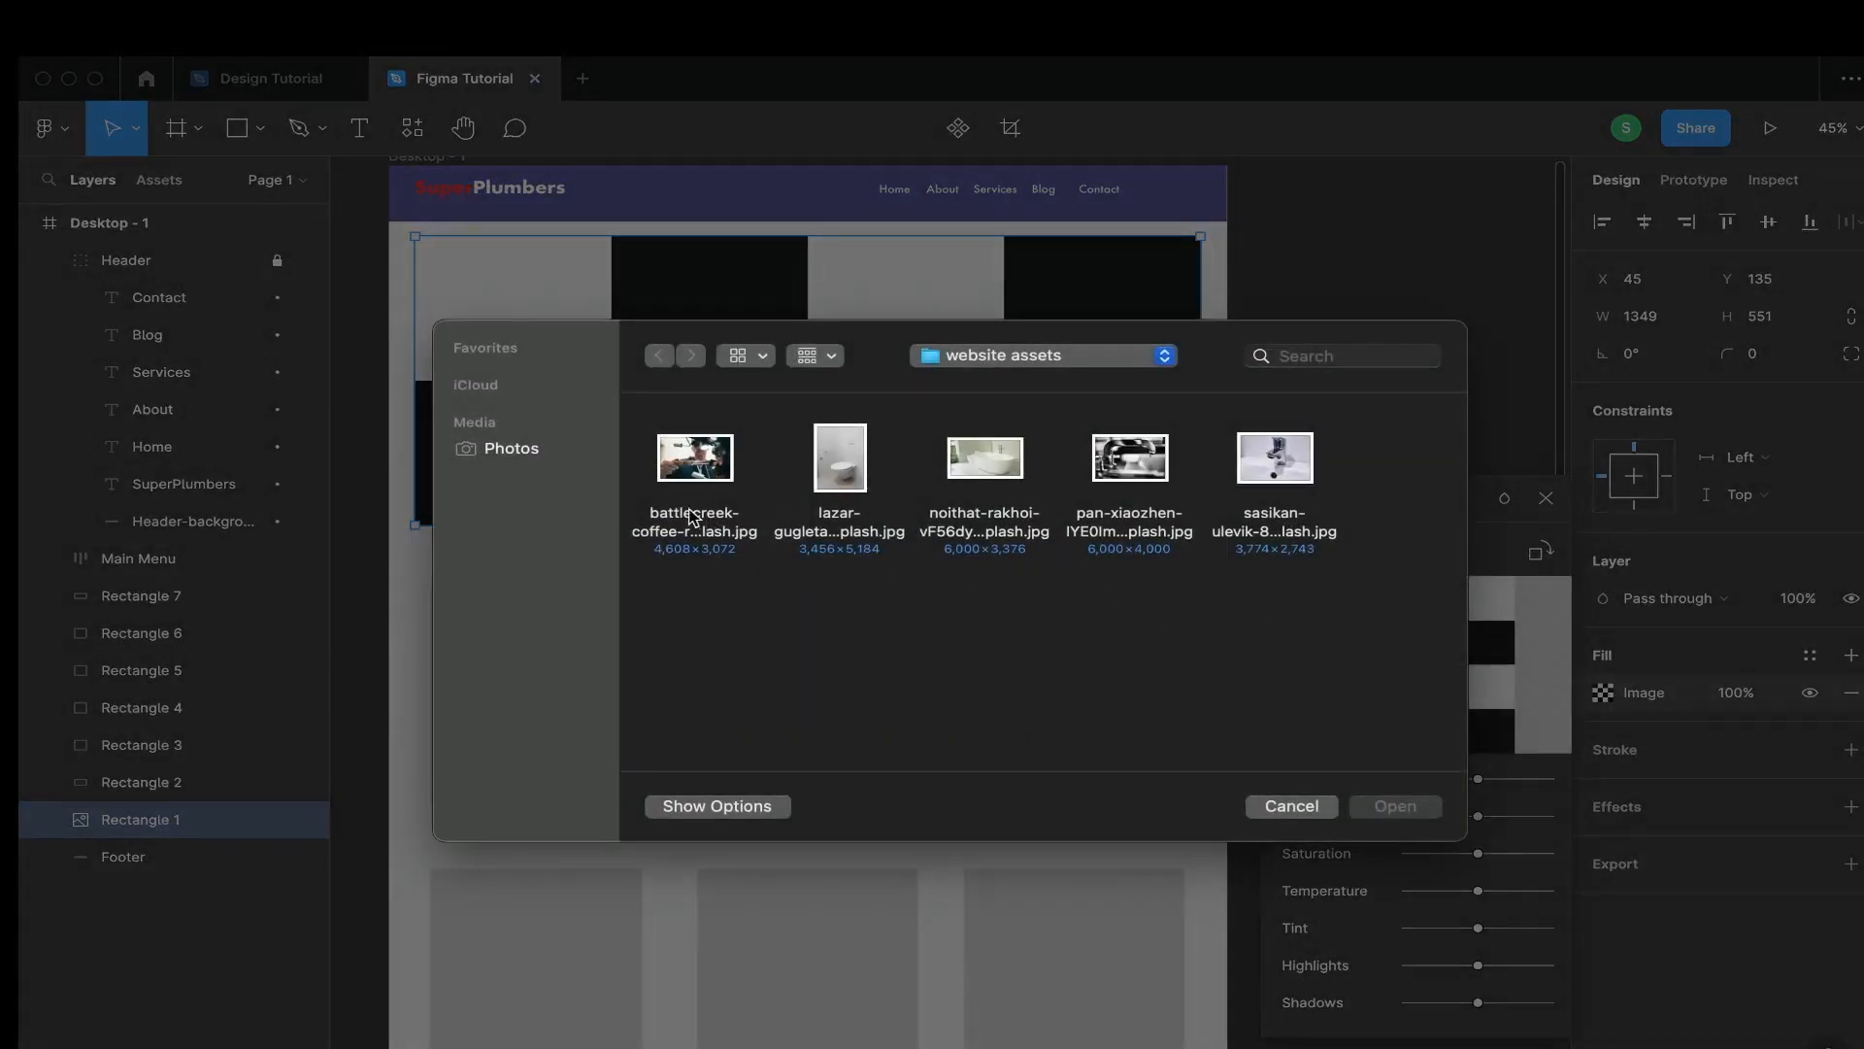
double_click(699, 513)
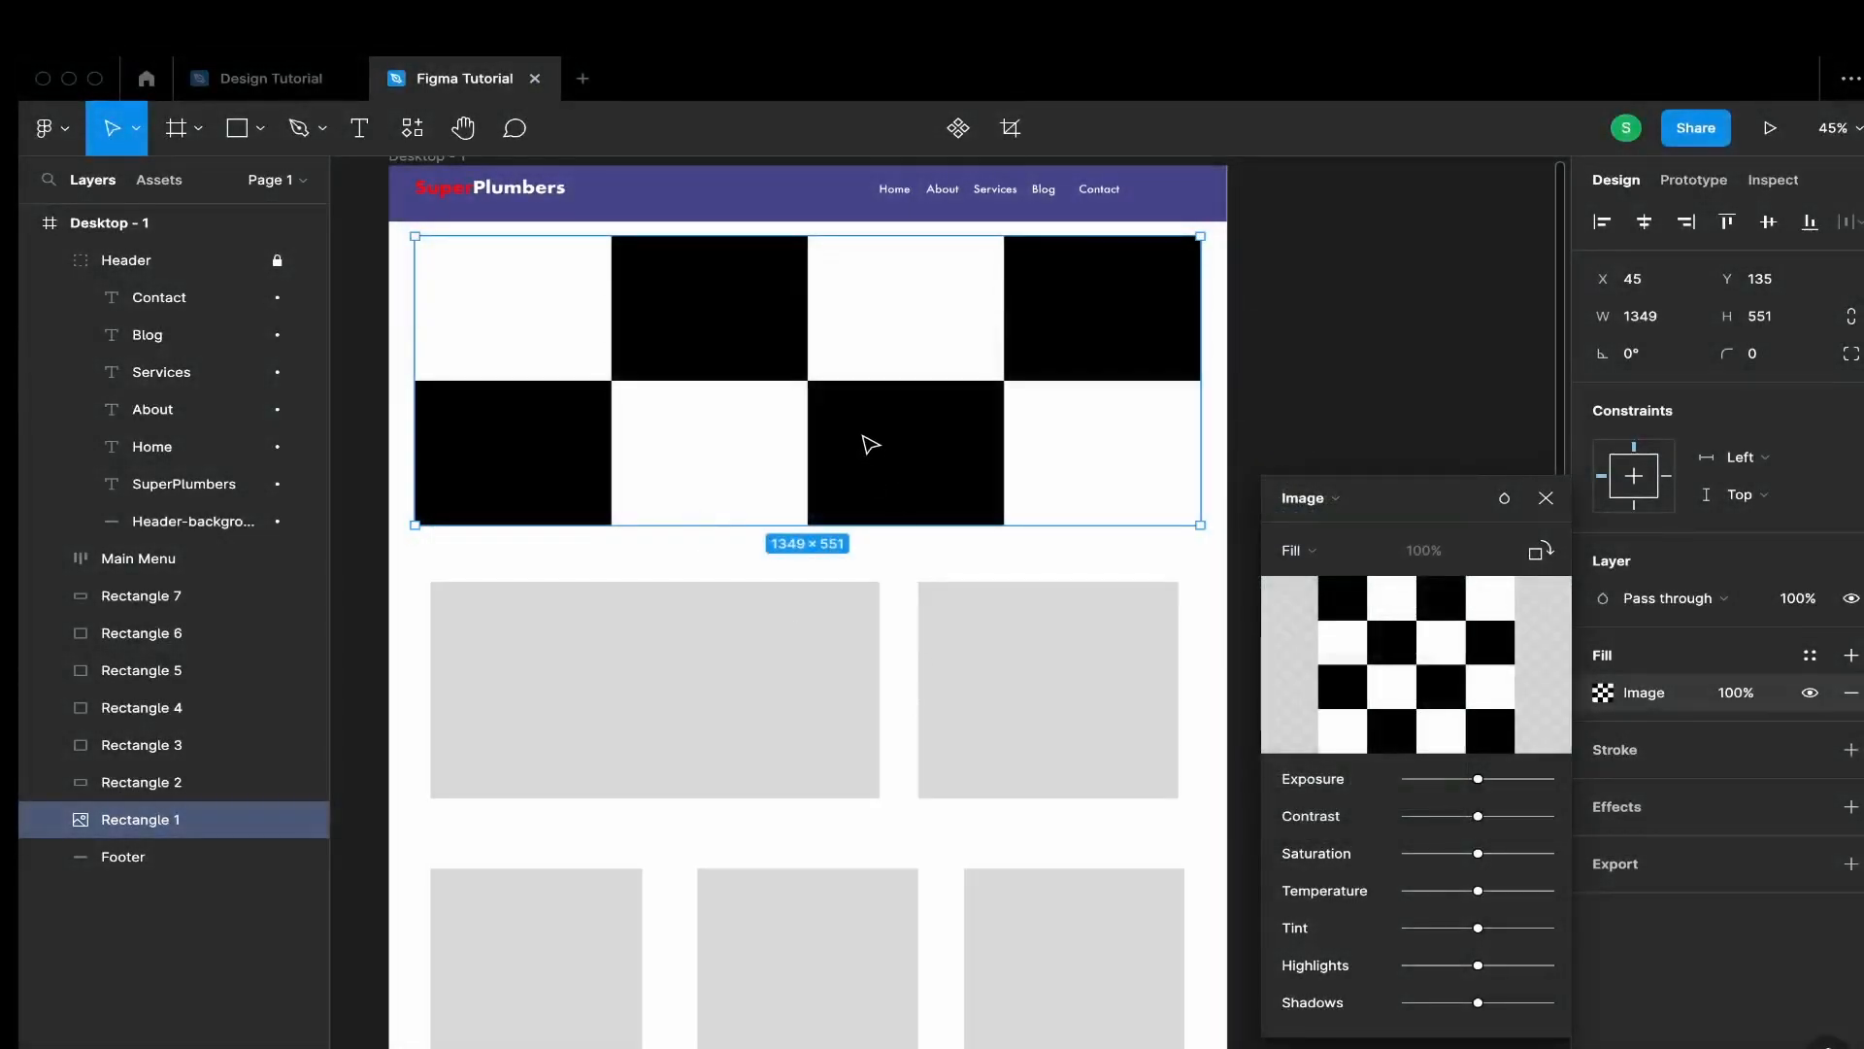
Extend the hero image's lower edge to a height of 633 and nudge the image up to Y 134
scroll(825, 417, up, 5)
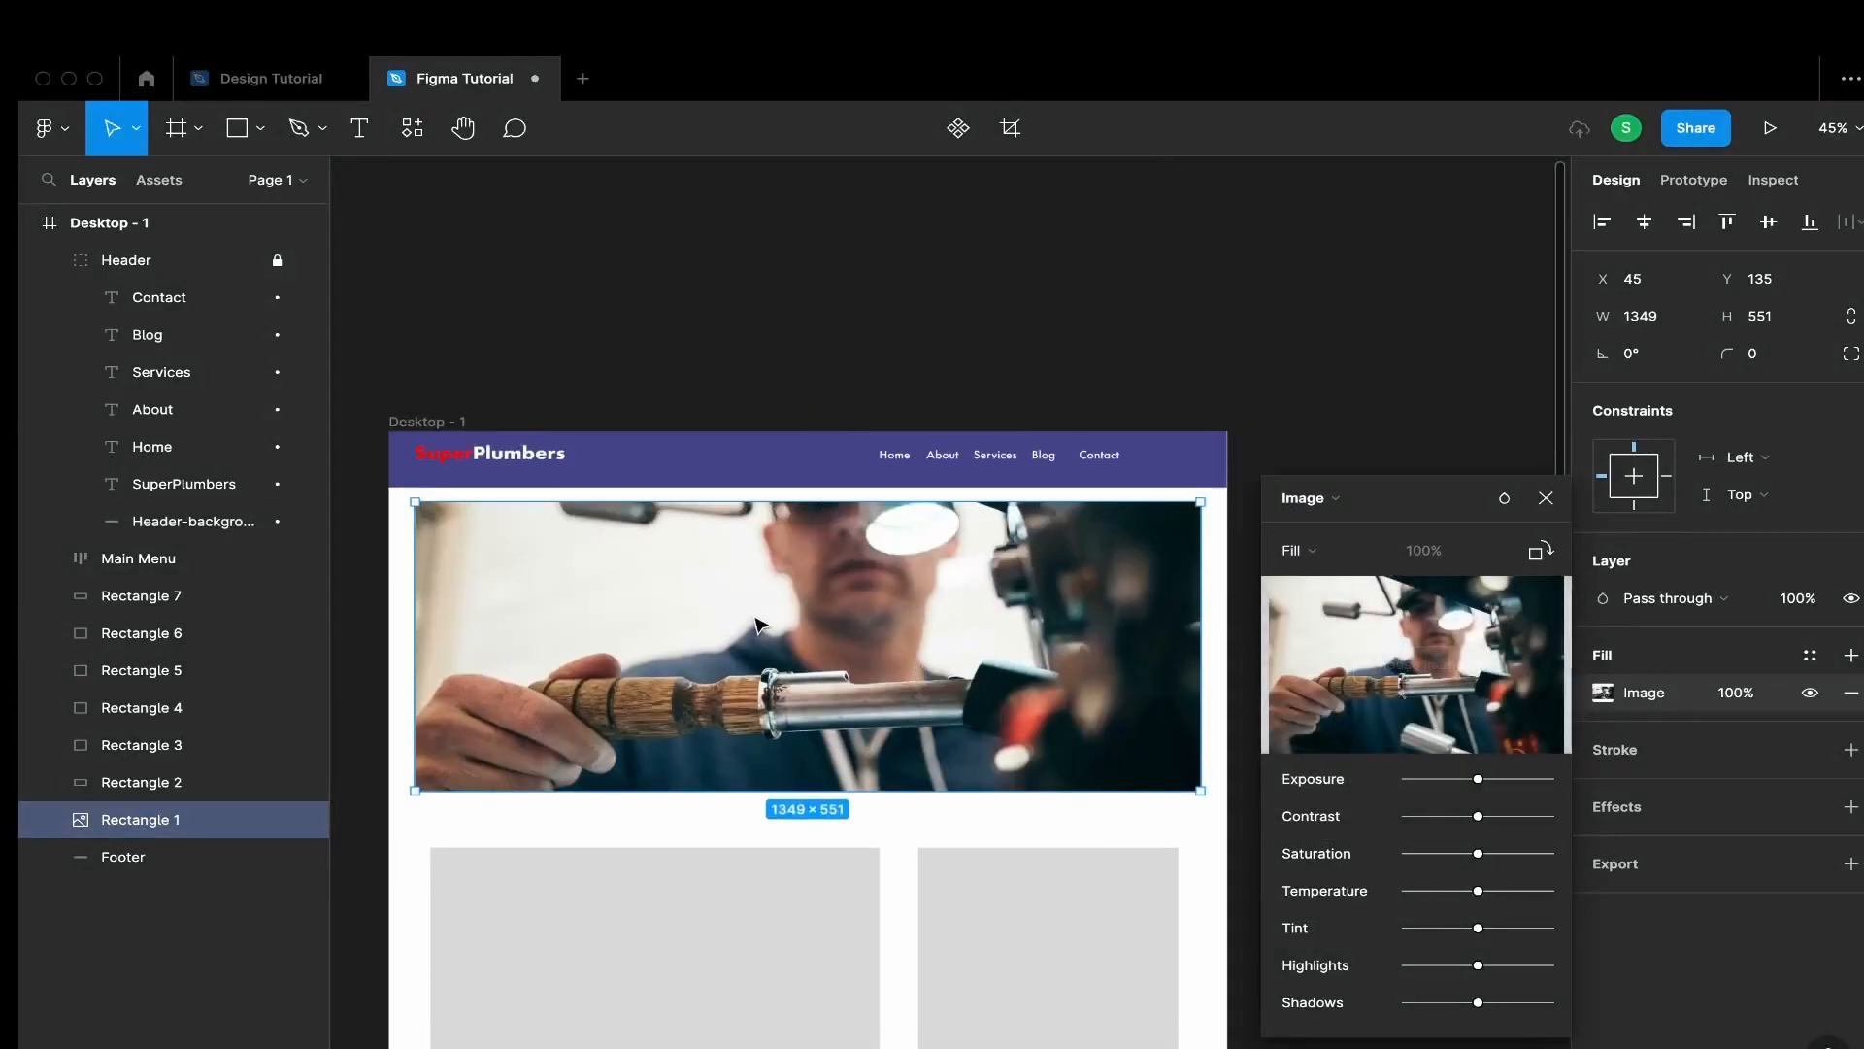
scroll(760, 624, down, 3)
drag(1020, 620, 1012, 664)
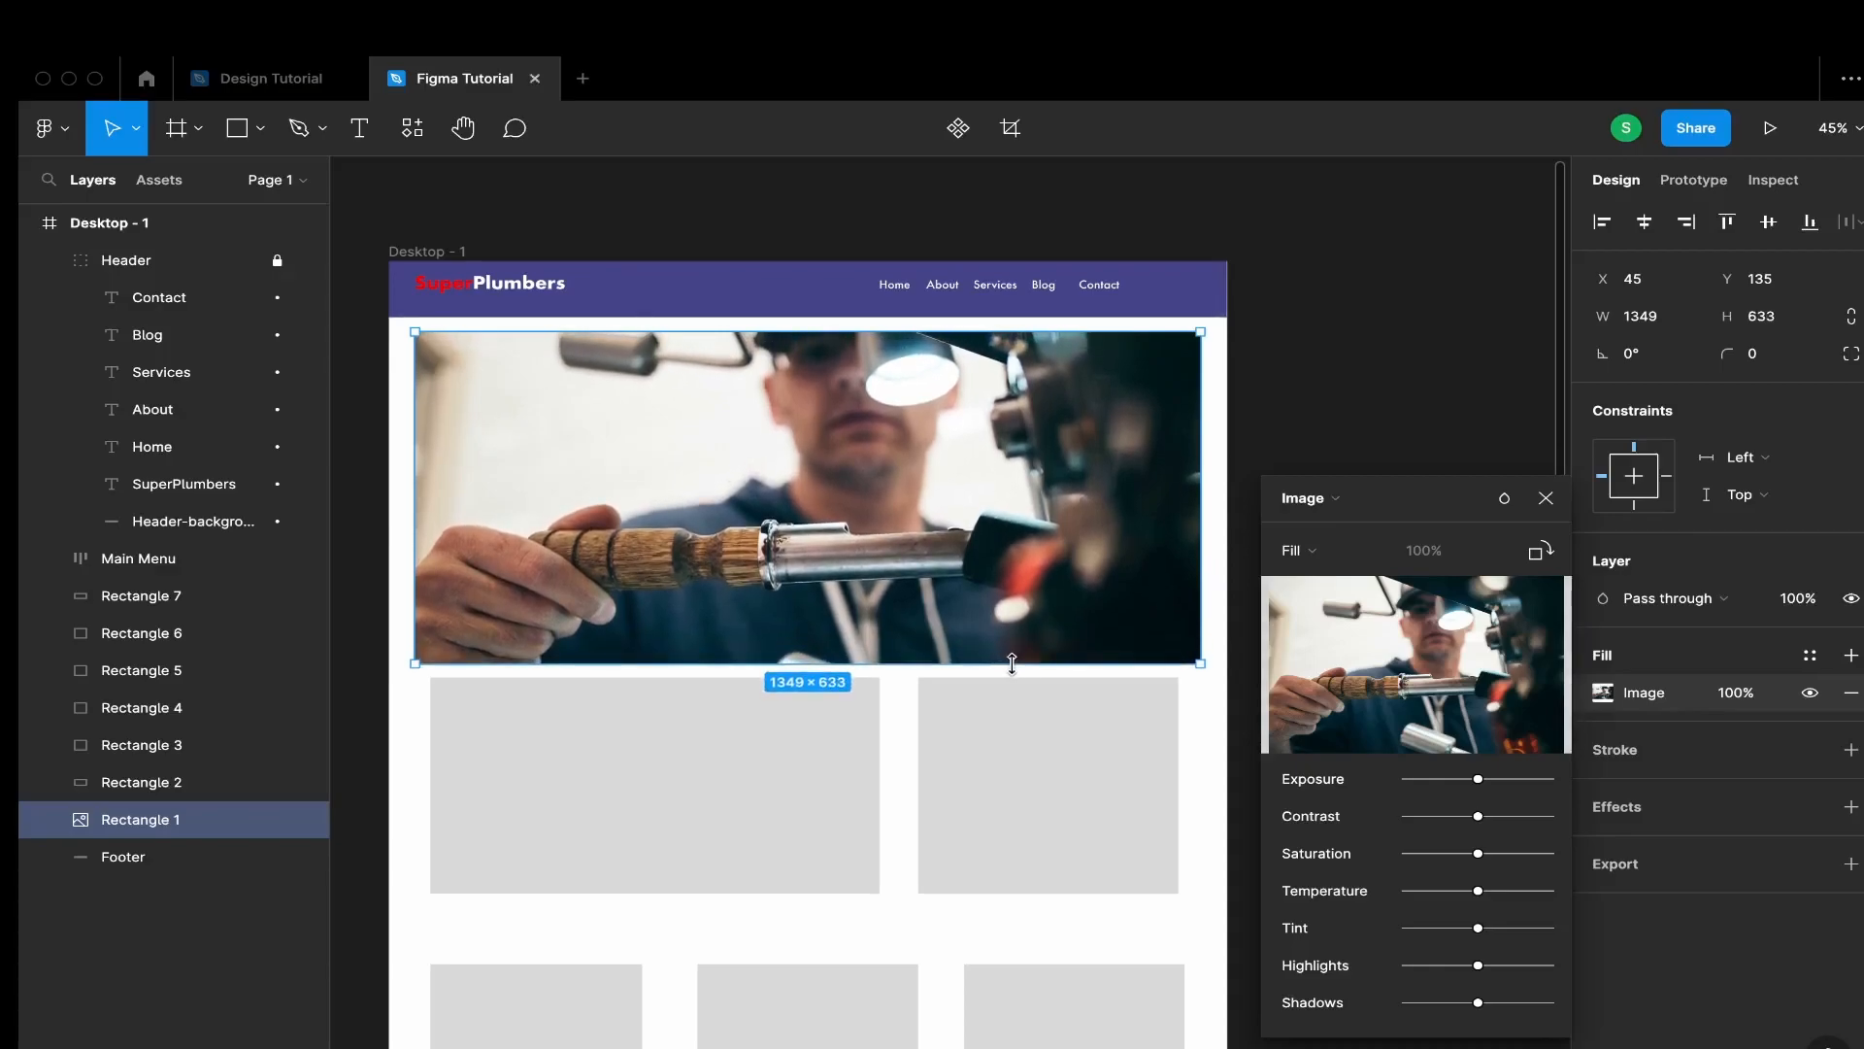
mouse_move(982, 541)
mouse_down()
mouse_move(967, 532)
mouse_move(985, 540)
mouse_up()
scroll(774, 791, down, 10)
scroll(766, 774, up, 6)
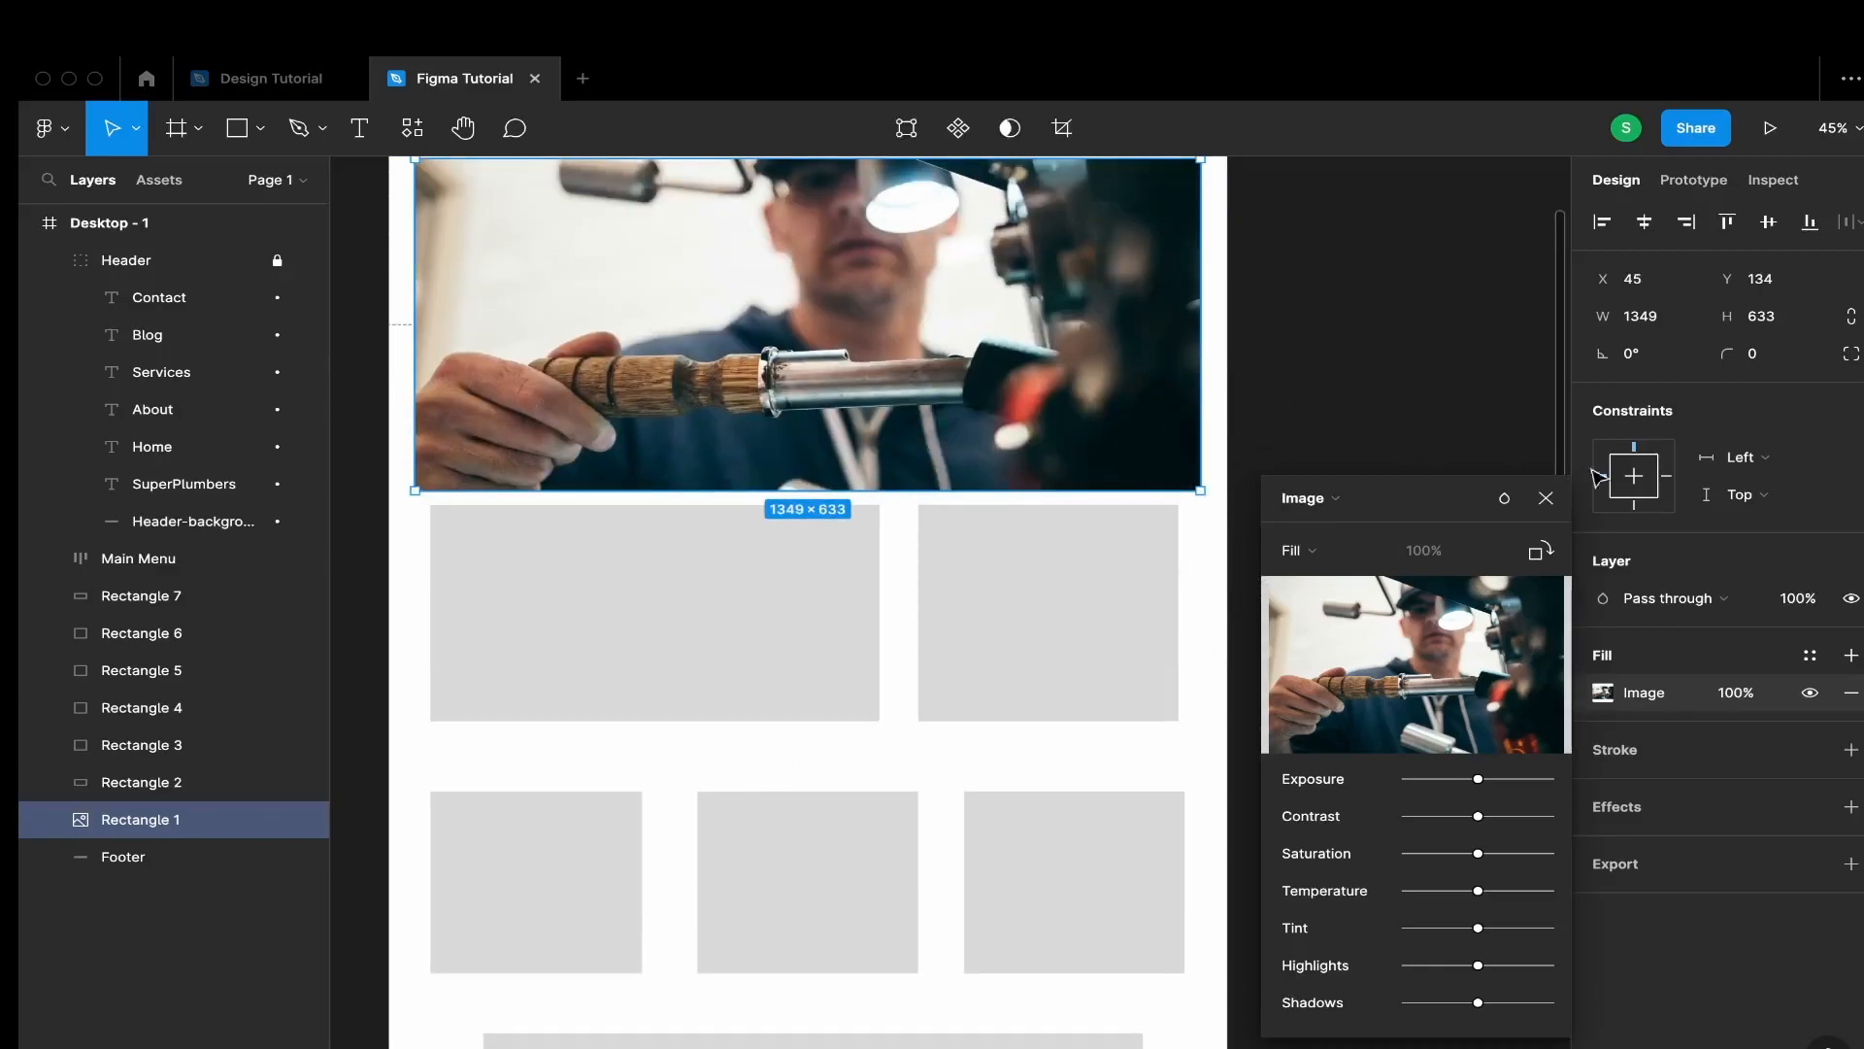
click(1408, 440)
Select the six grey placeholder rectangles below the hero image and move them slightly down to widen the gap
scroll(998, 619, up, 1)
scroll(994, 616, down, 4)
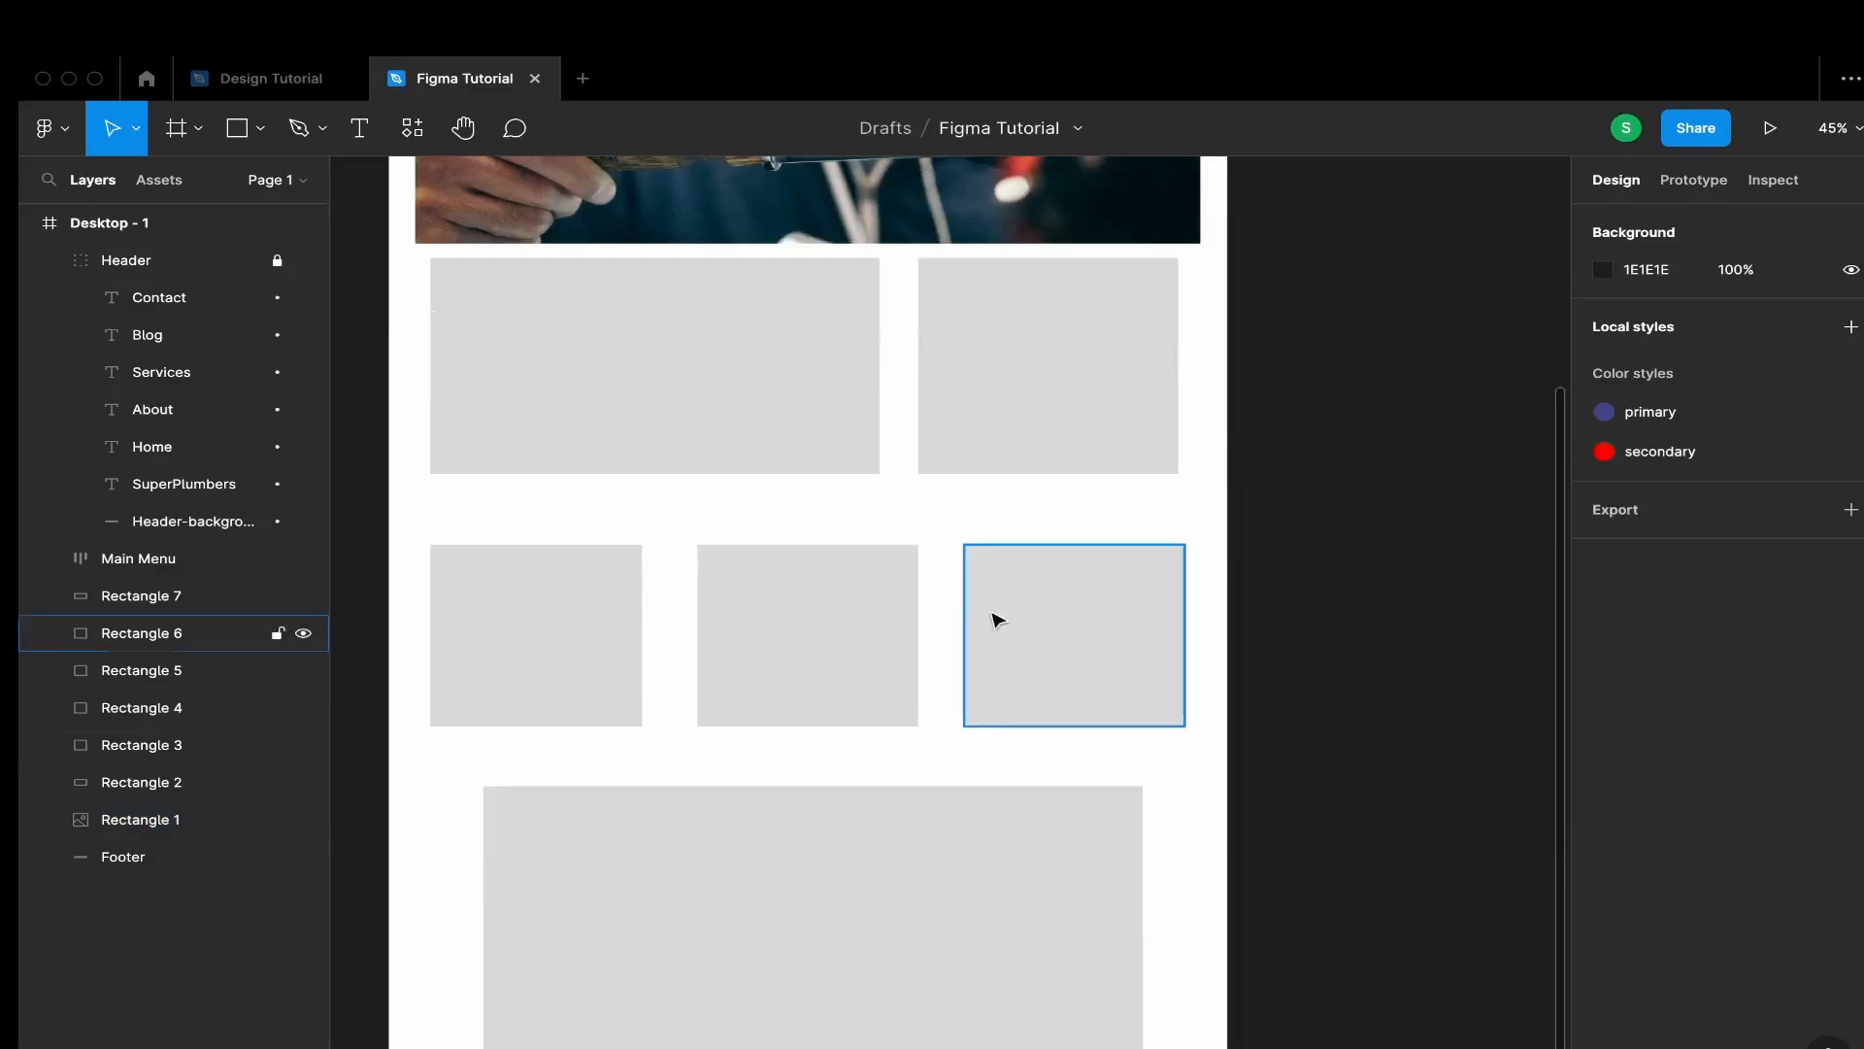
drag(372, 355, 1327, 924)
drag(1094, 674, 1097, 684)
scroll(870, 657, up, 5)
scroll(693, 637, up, 3)
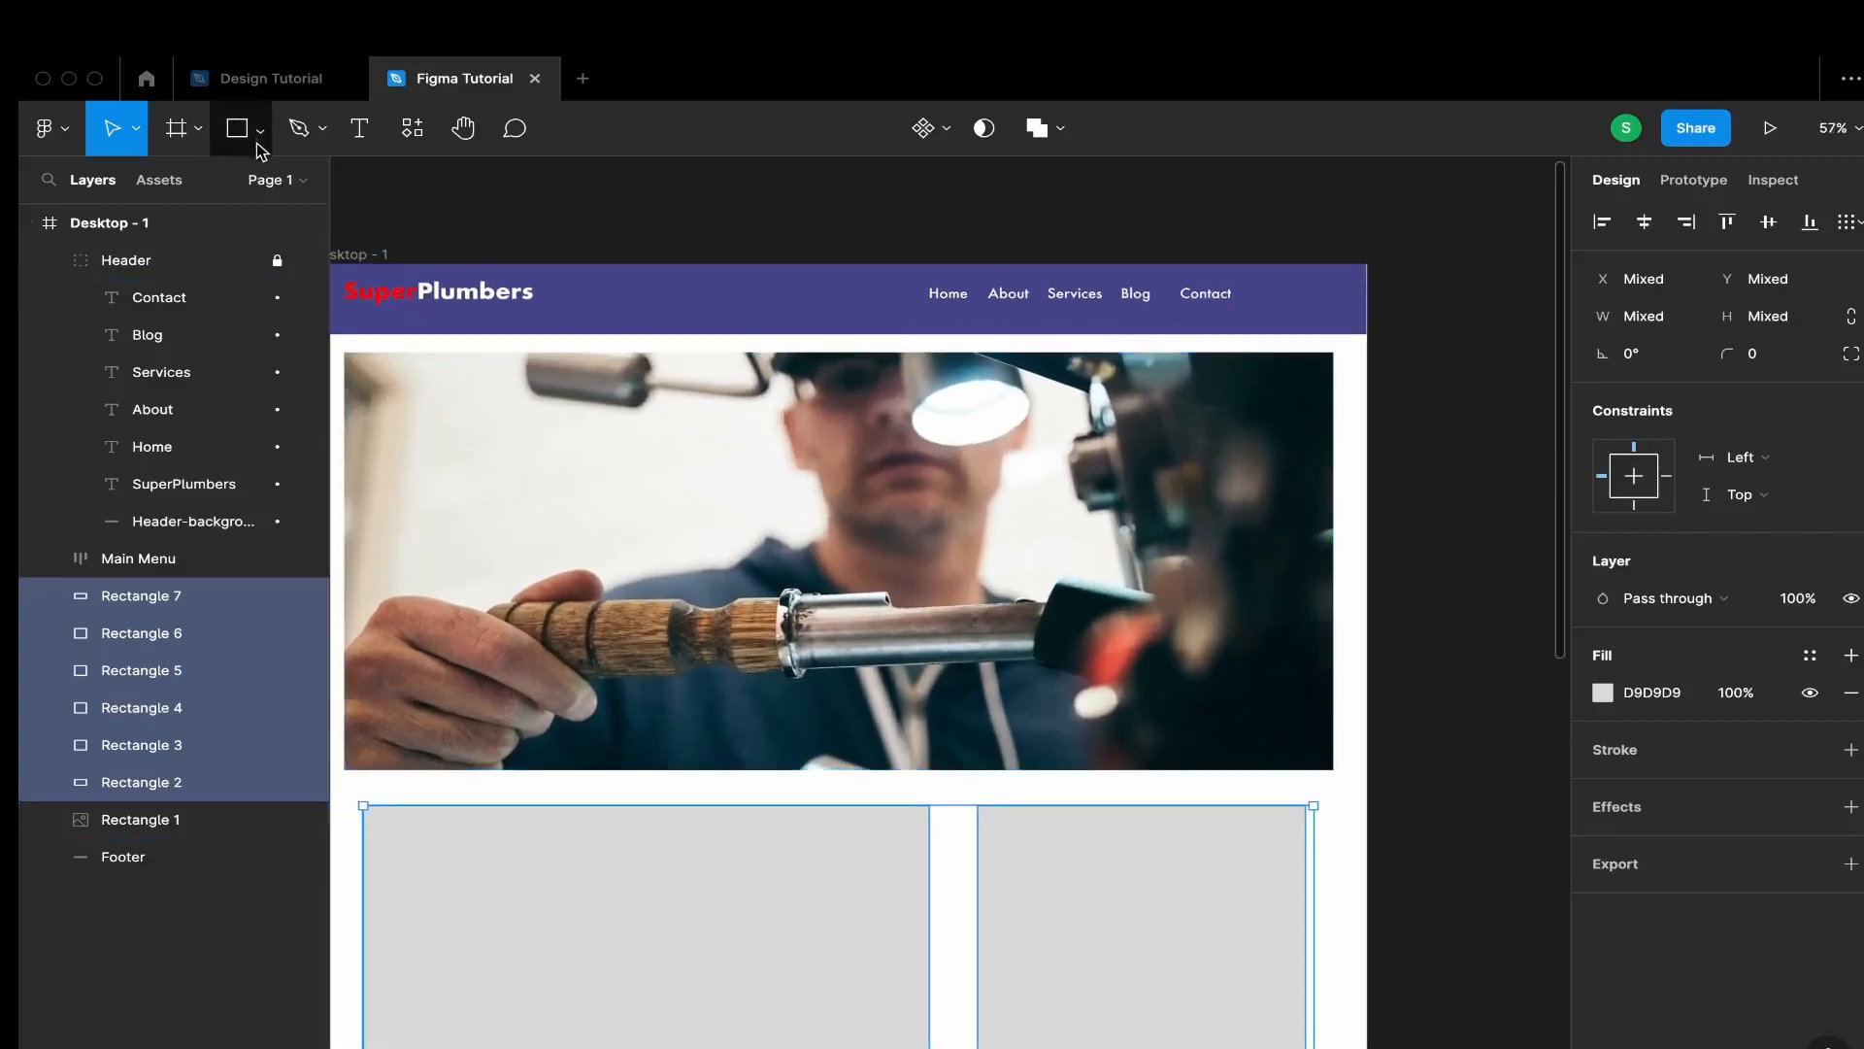
Draw a text box about 751 × 129 over the hero image and check the headline's text settings in the Design Tutorial file
click(359, 127)
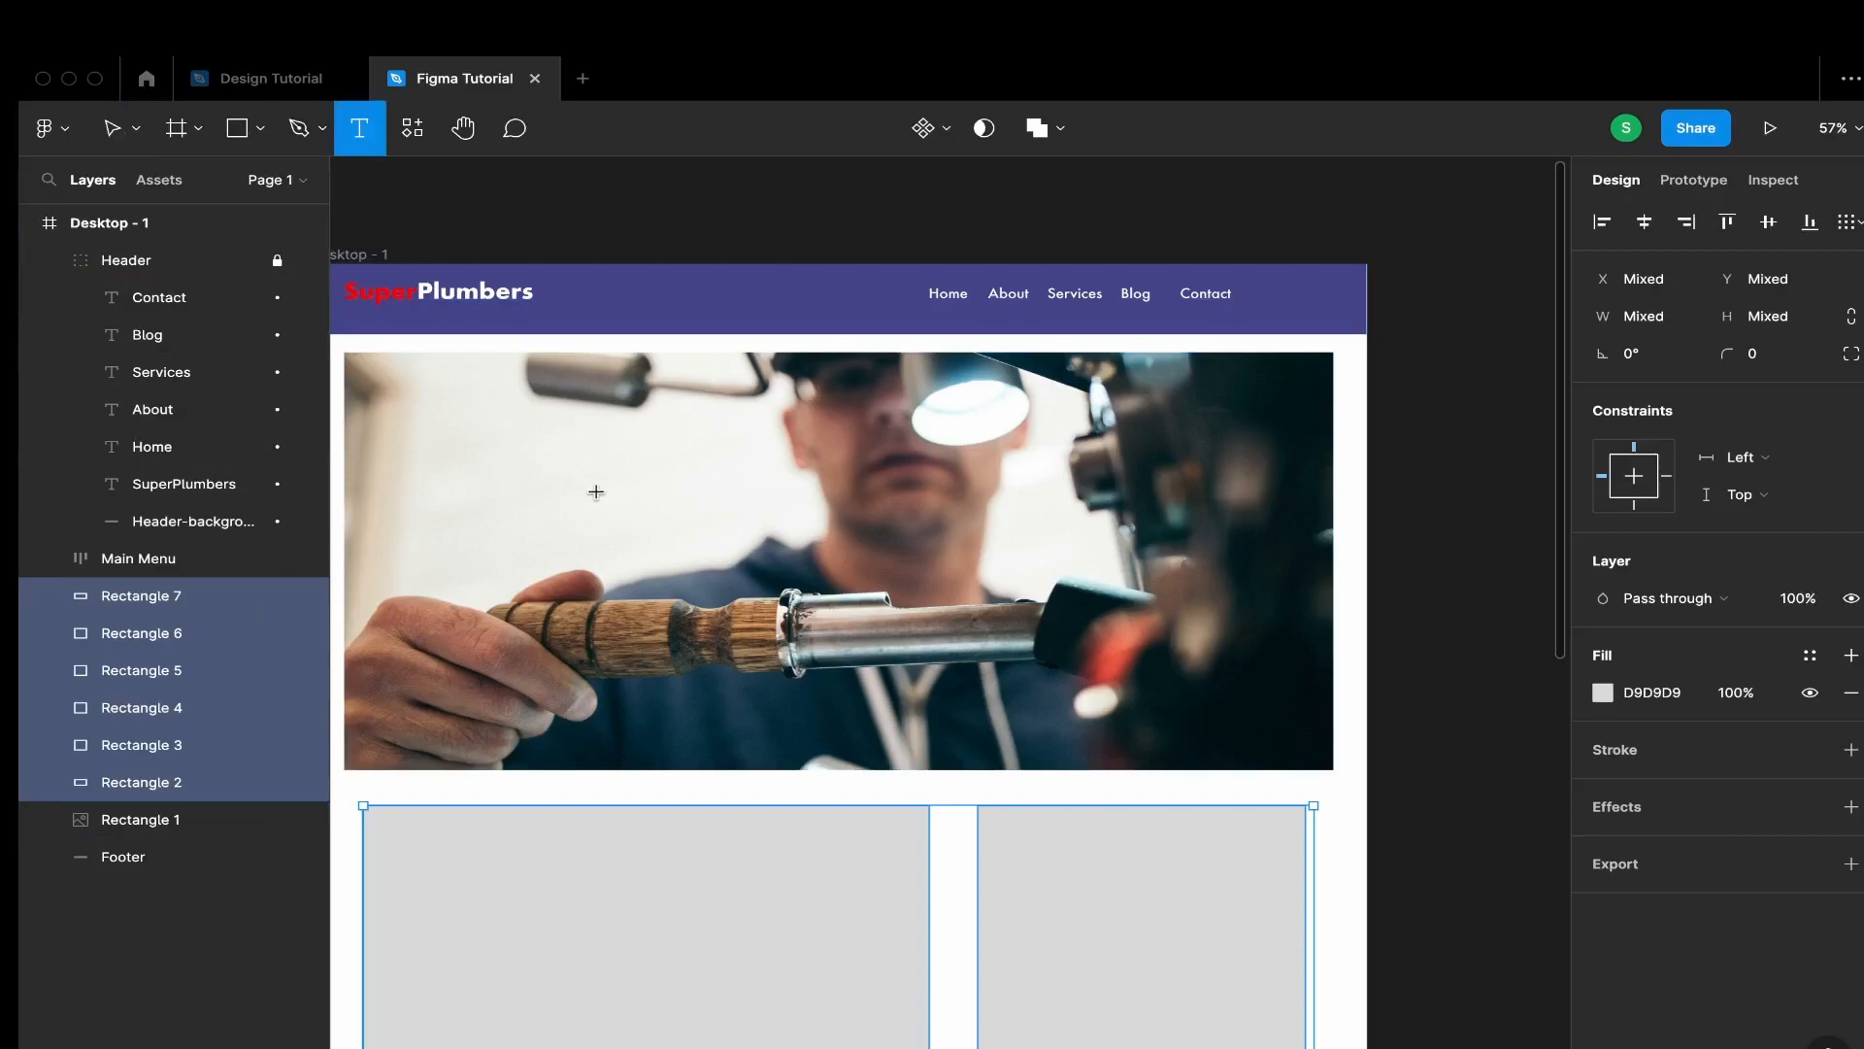
drag(554, 449, 1107, 534)
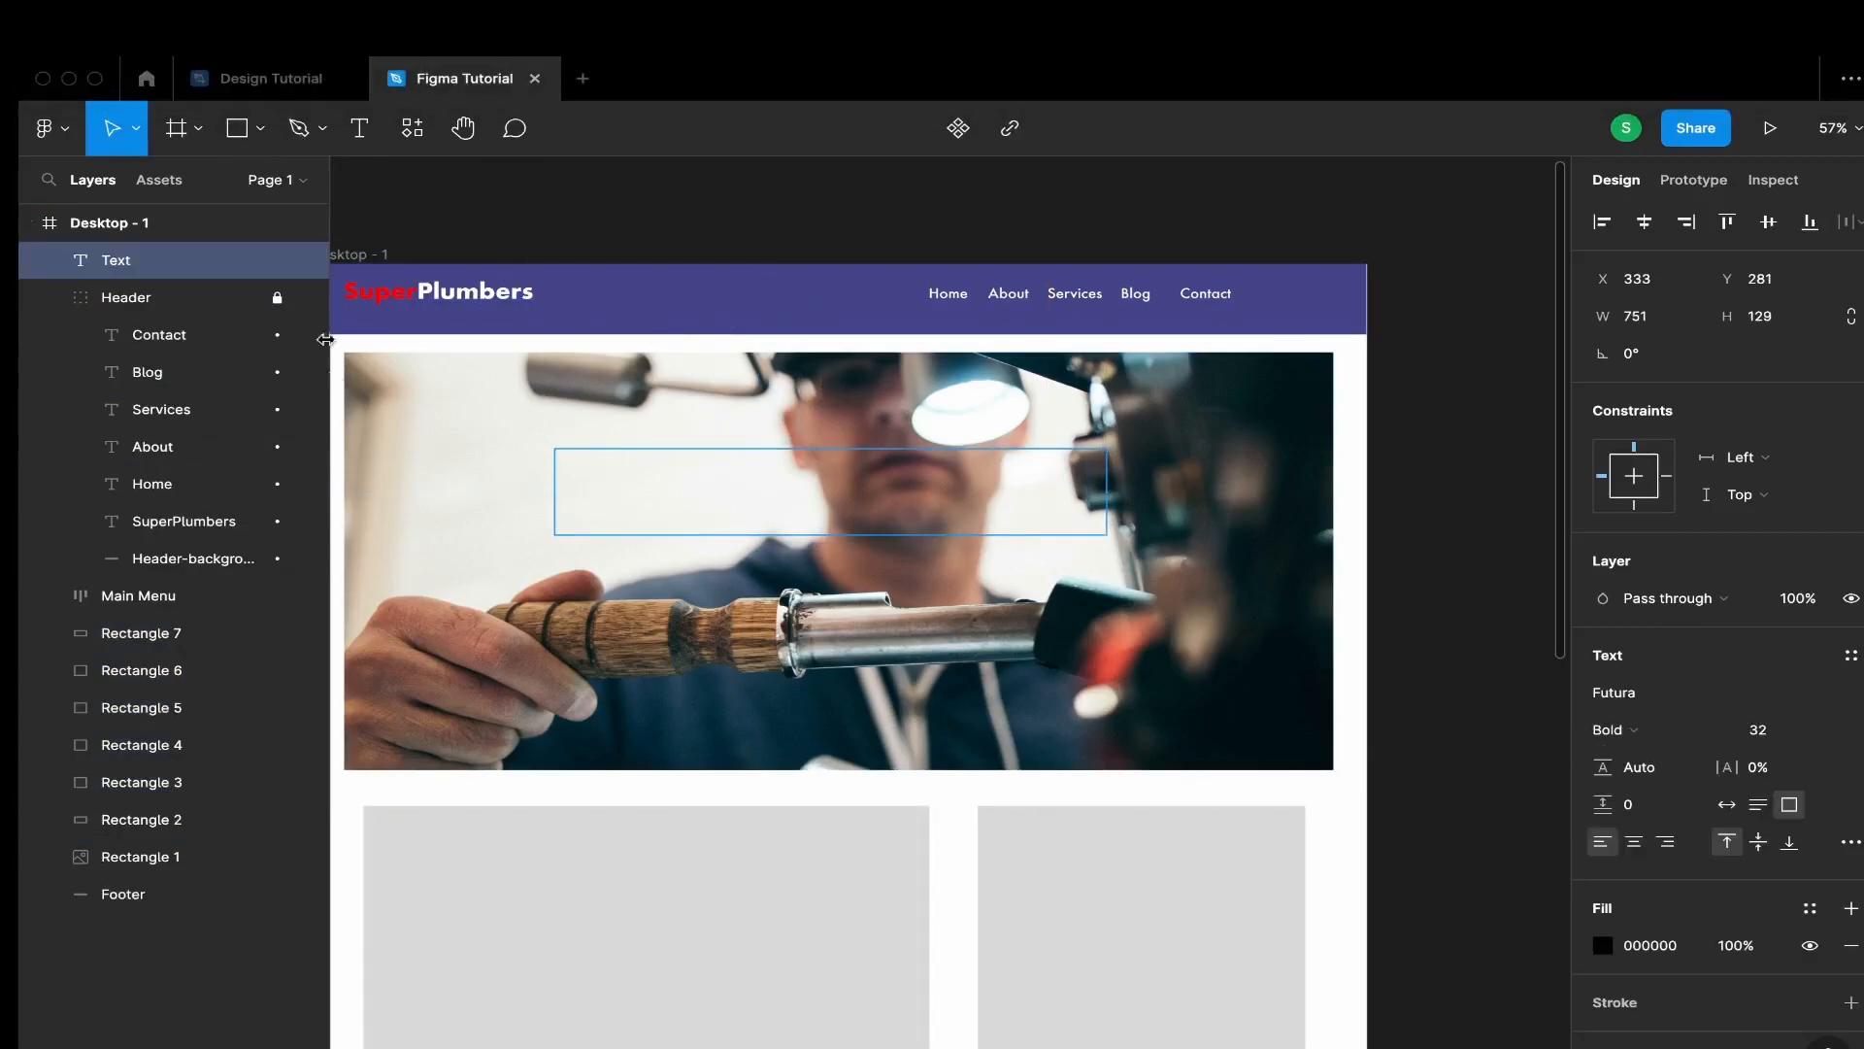
click(266, 82)
click(727, 517)
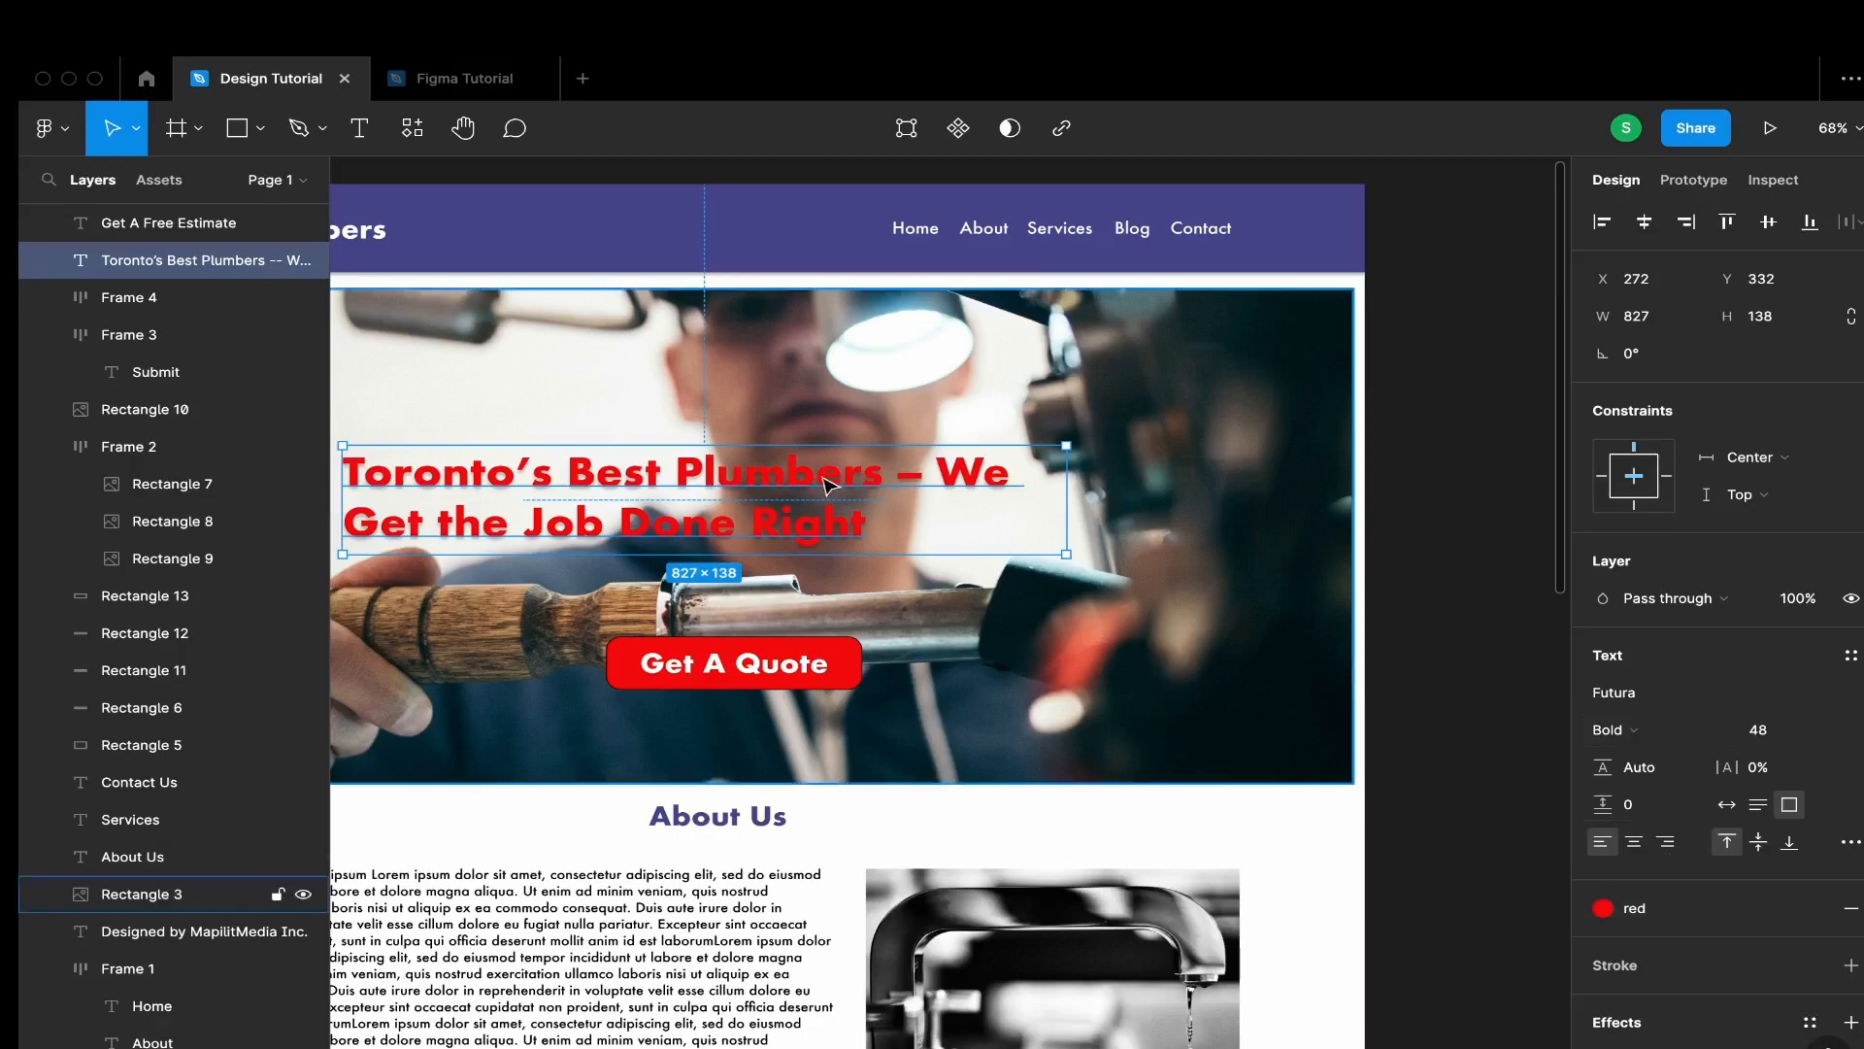
mouse_move(469, 84)
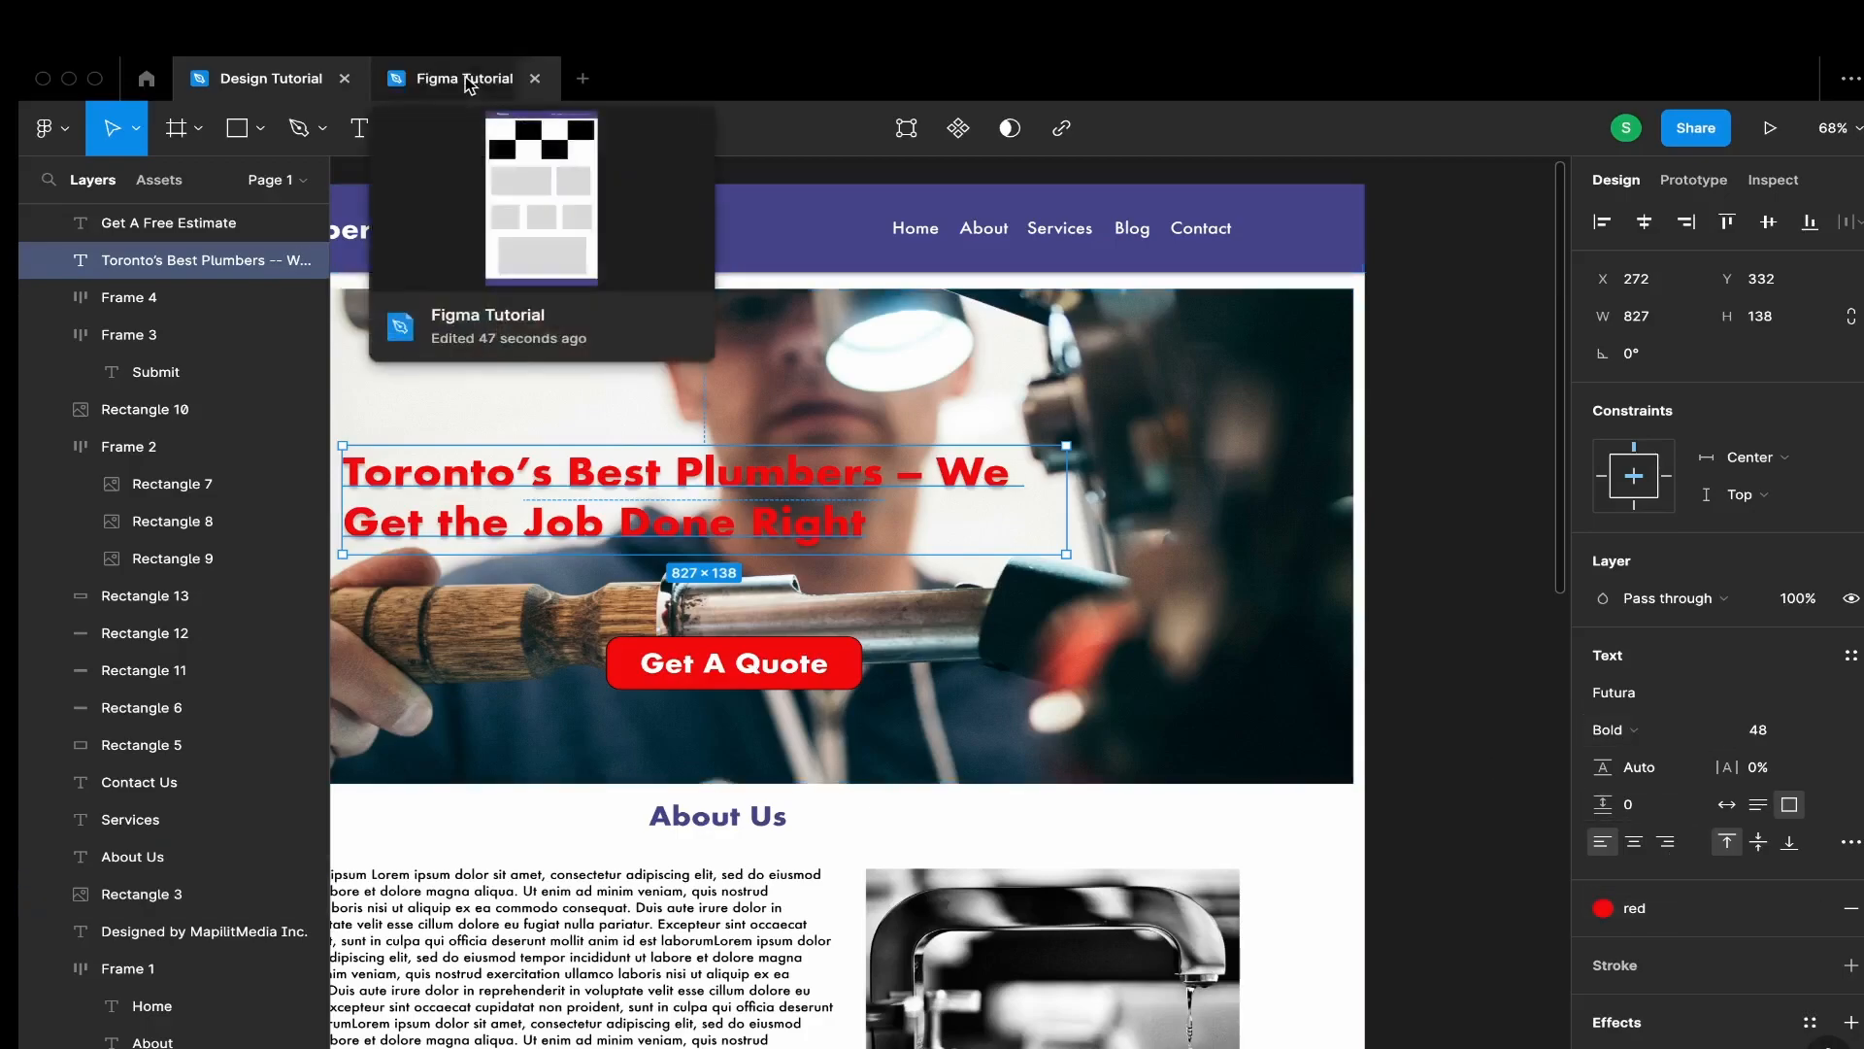
click(469, 82)
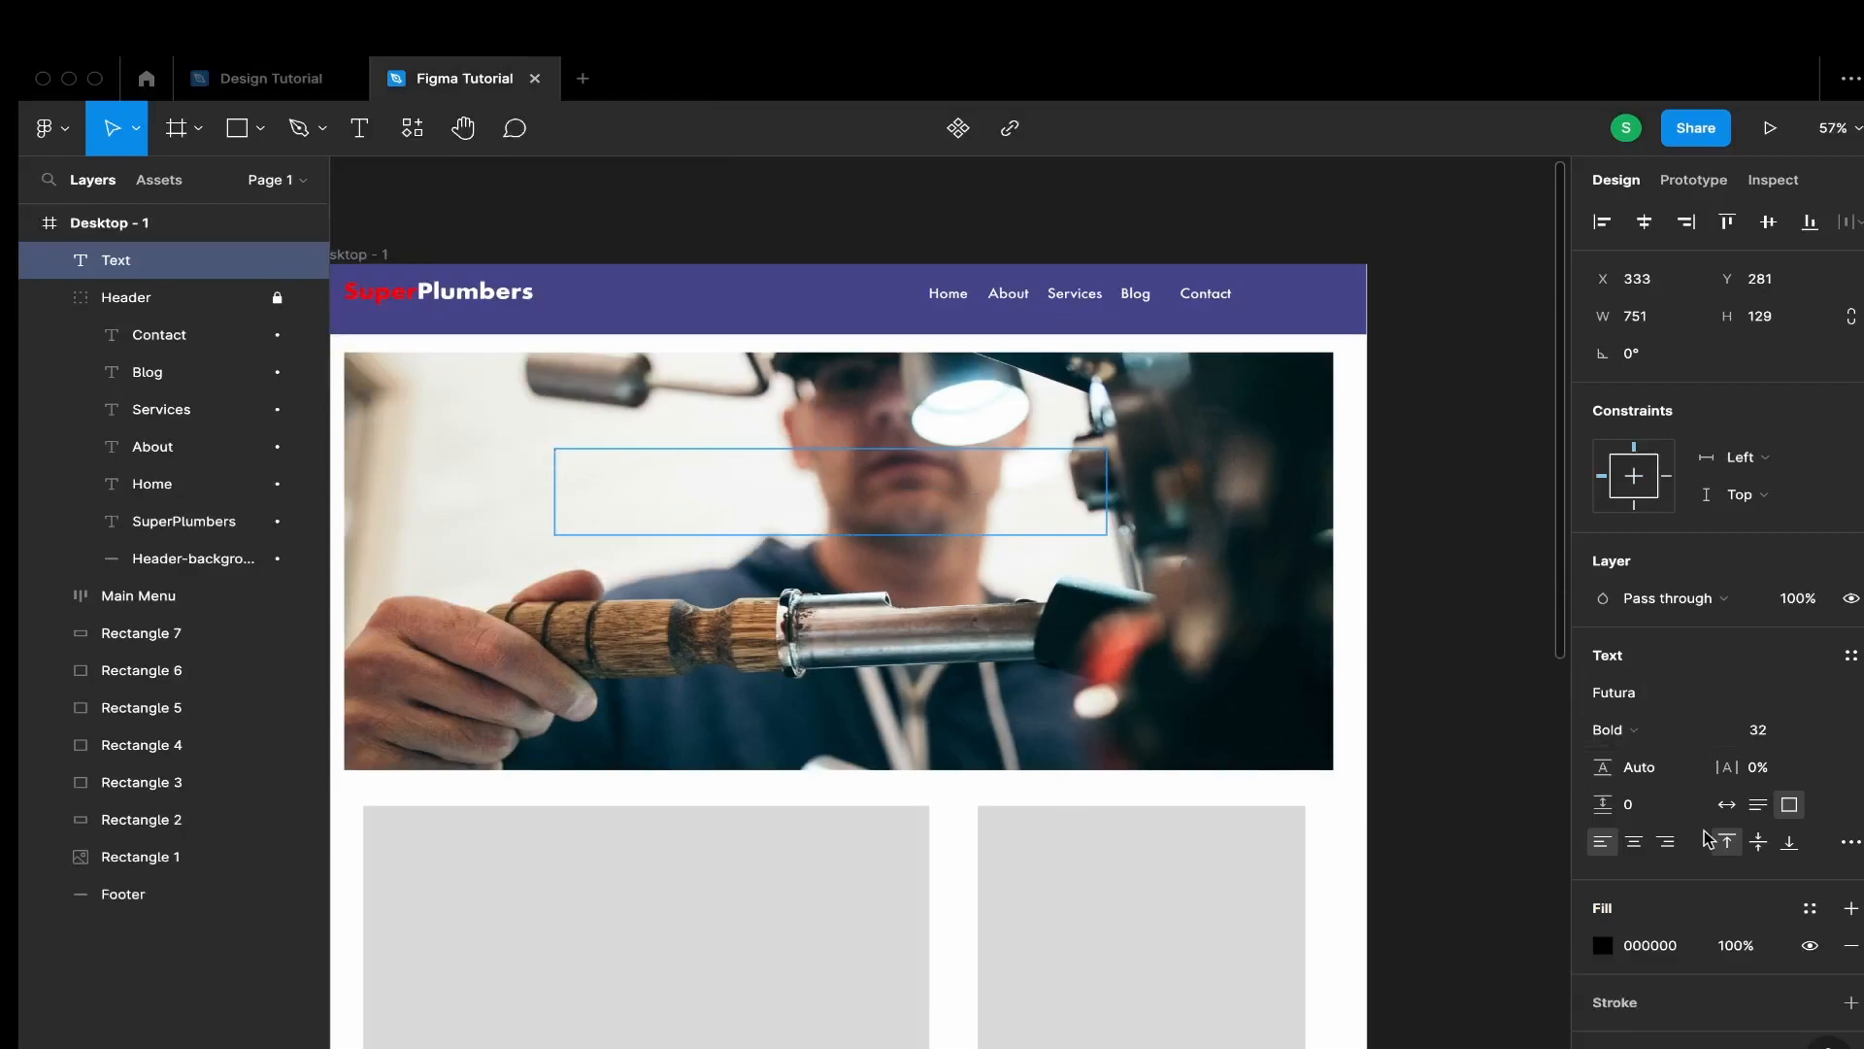
Apply the secondary colour style to the empty hero text box and resume editing its text
click(1602, 944)
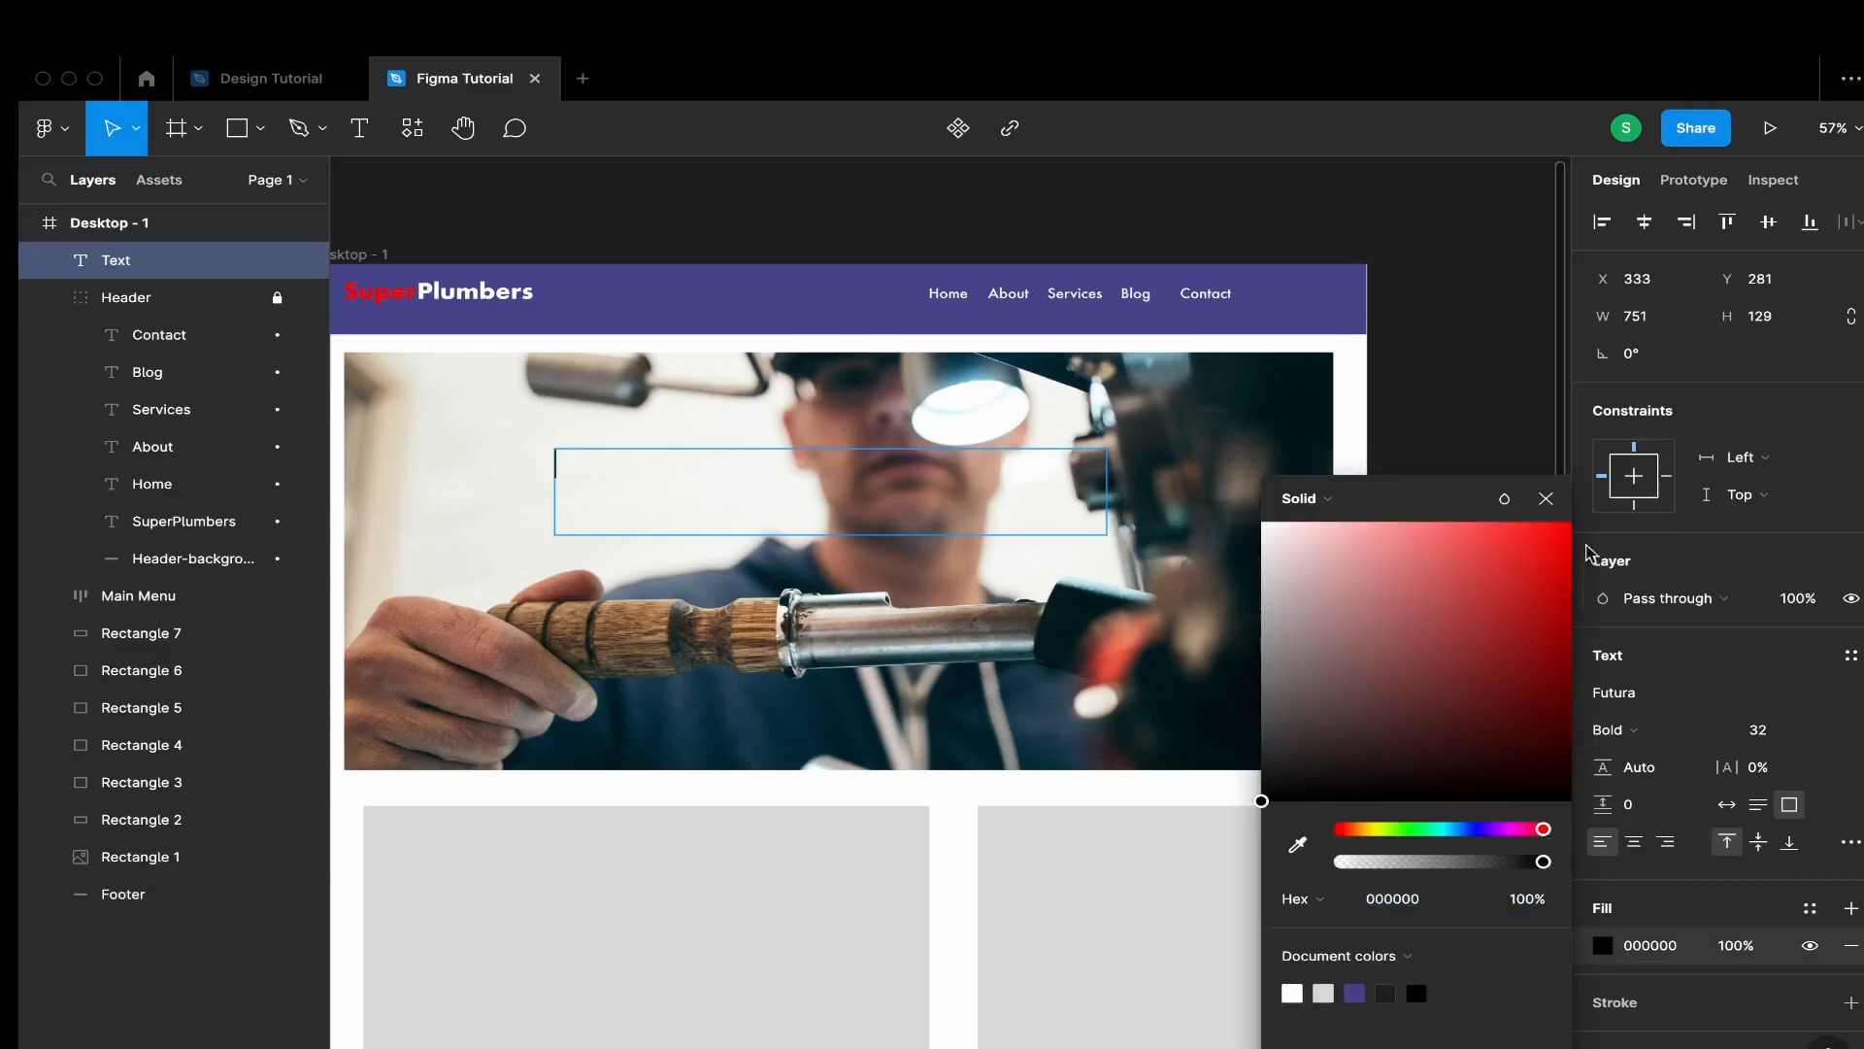
click(1567, 525)
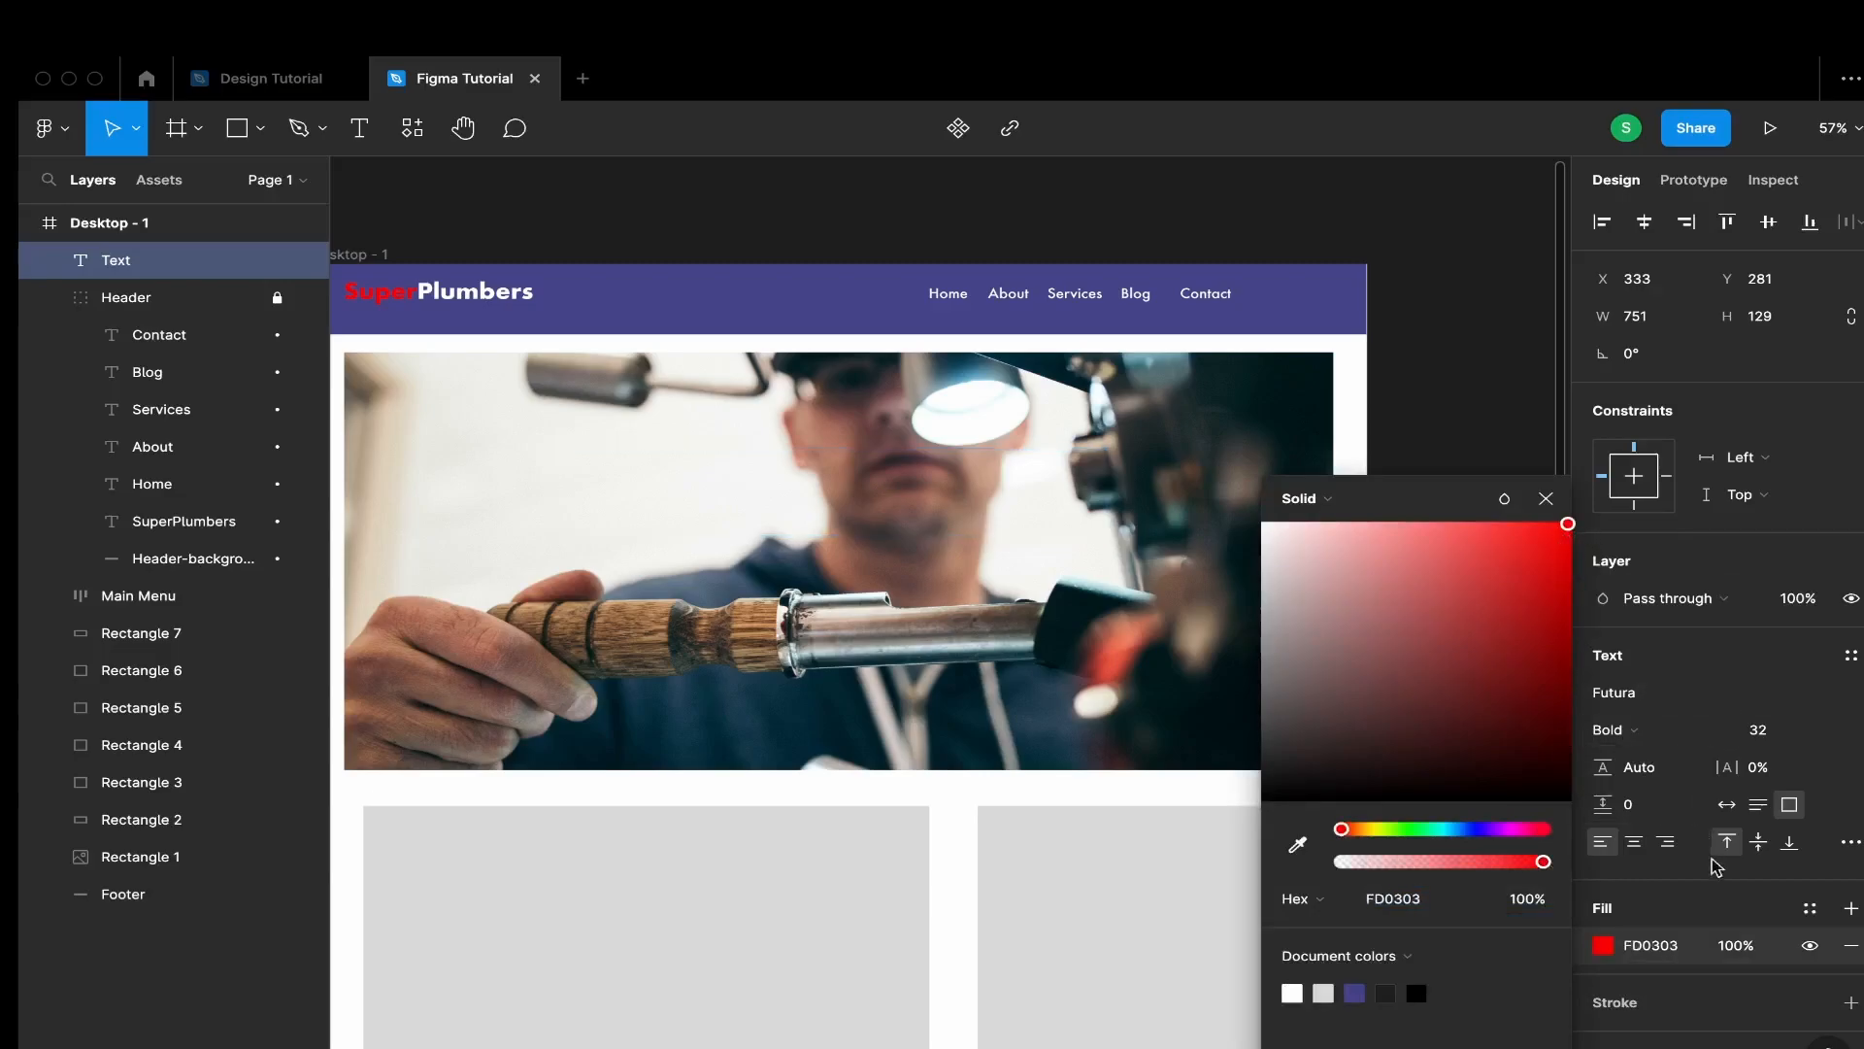
click(1808, 908)
click(1641, 817)
double_click(809, 483)
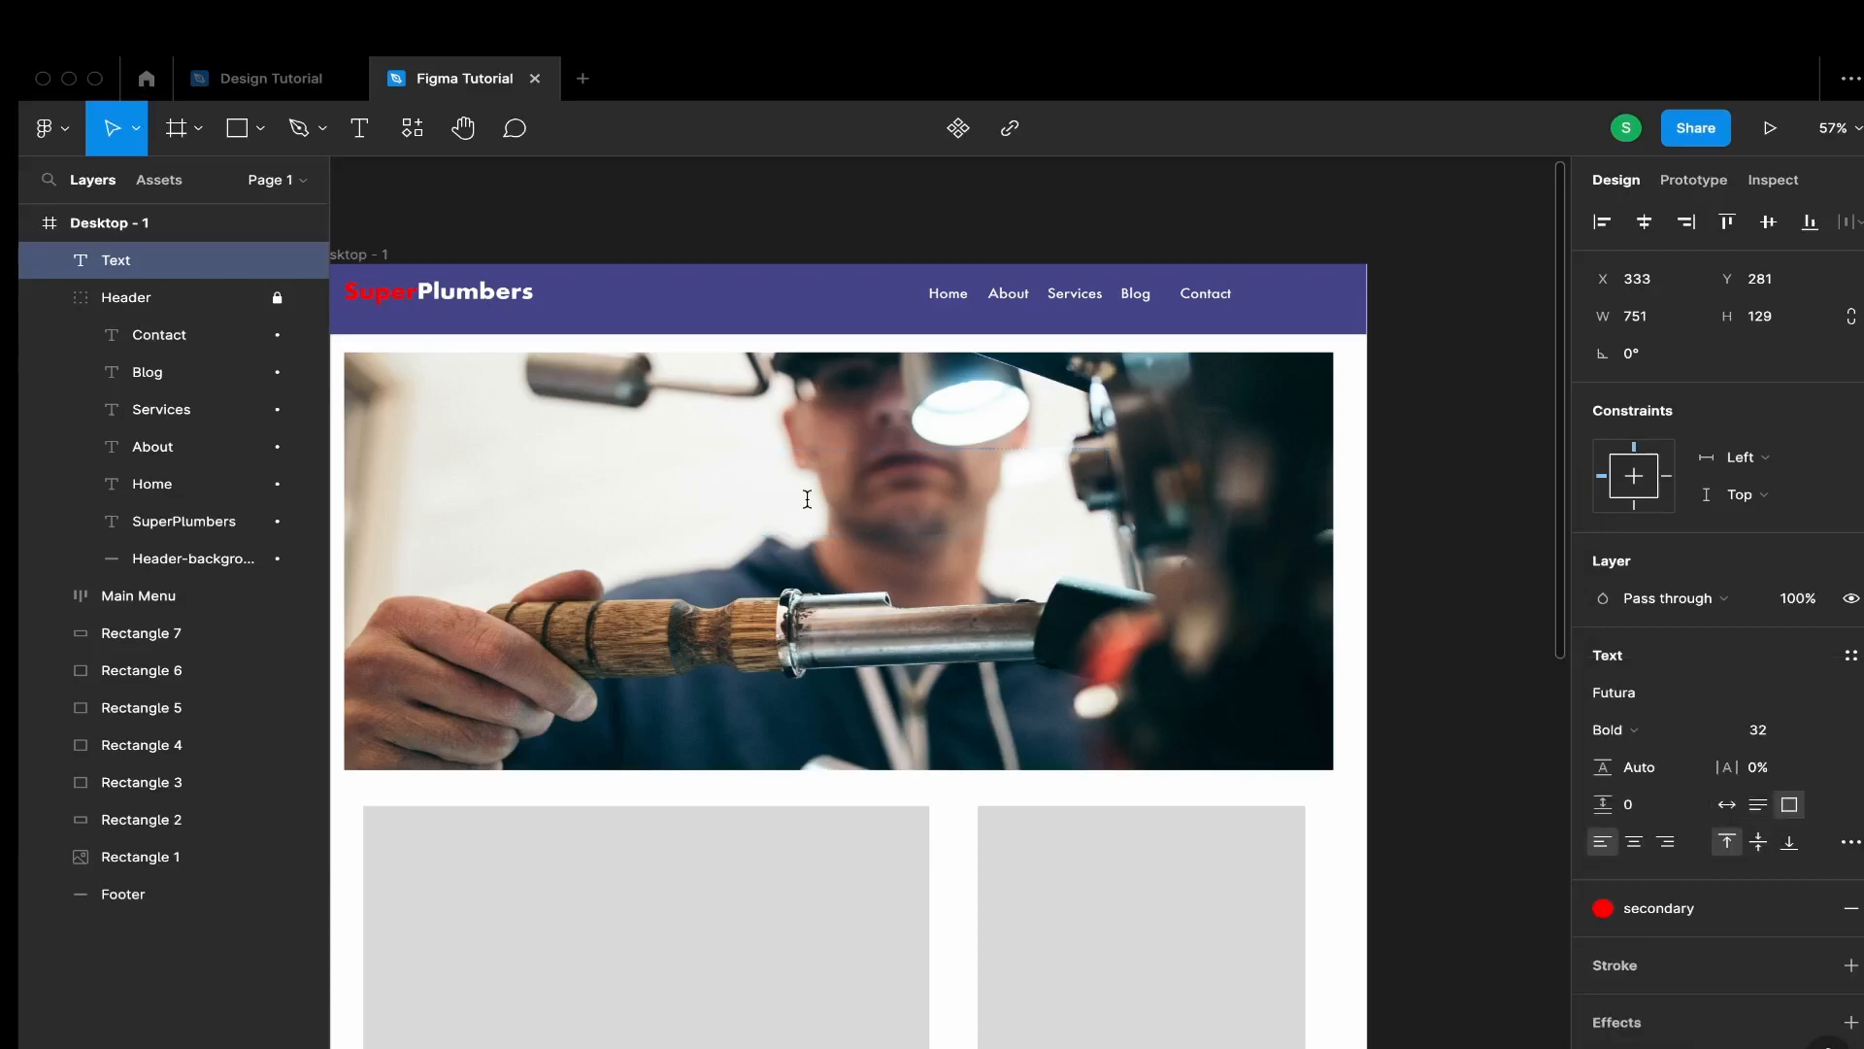
Check the headline's text settings in the Design Tutorial file and set the hero text box's font size to 48
text(T)
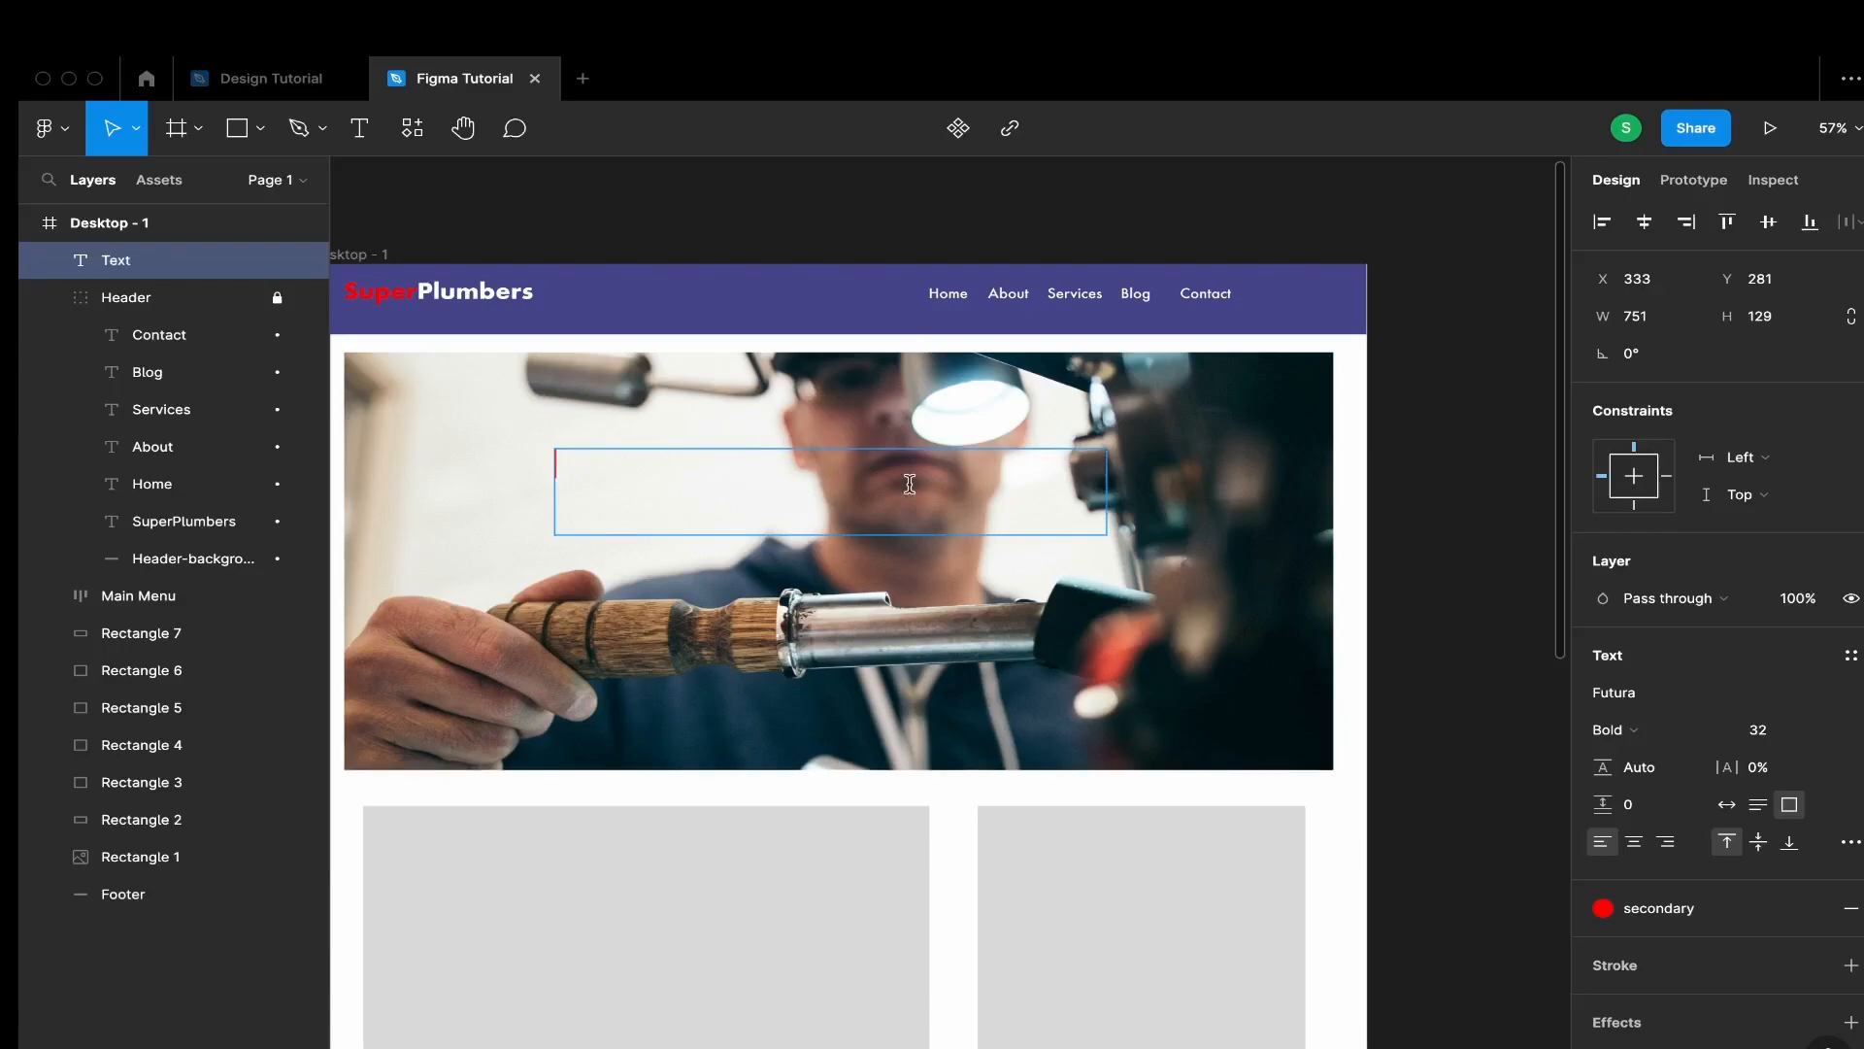
click(258, 80)
click(478, 81)
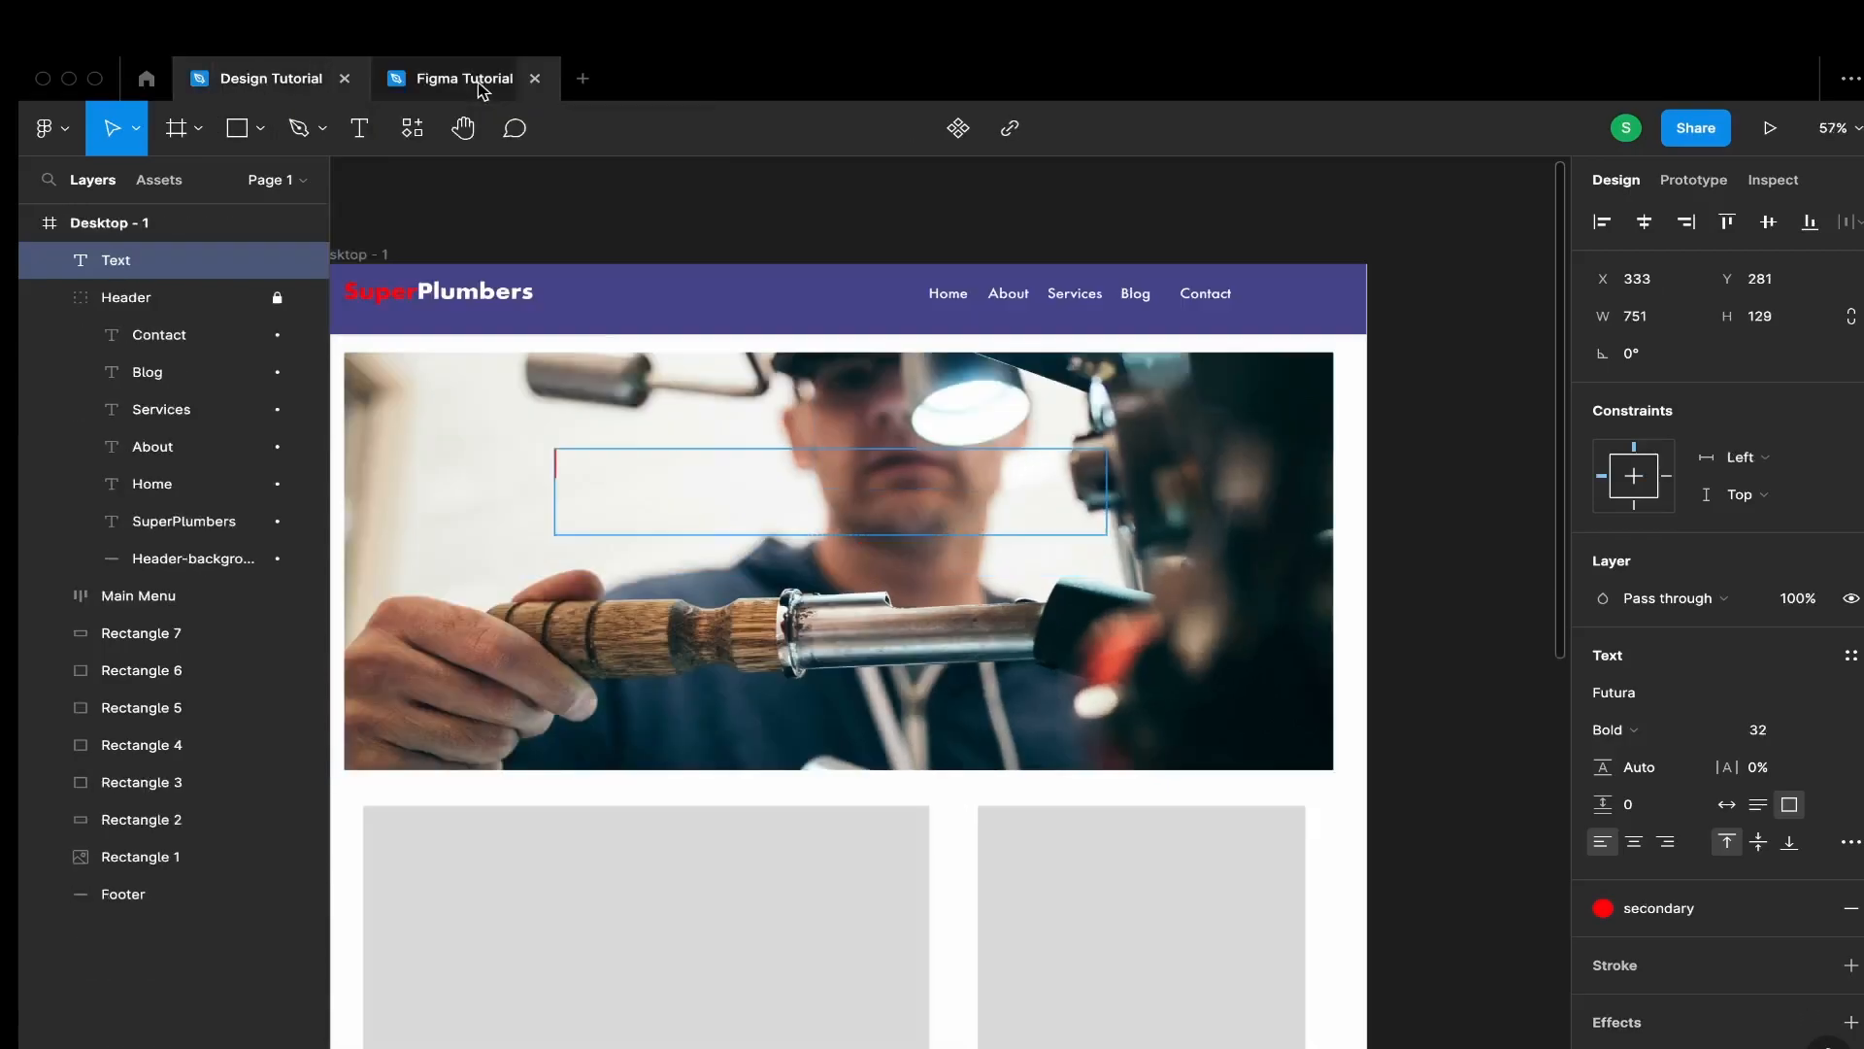
click(1816, 735)
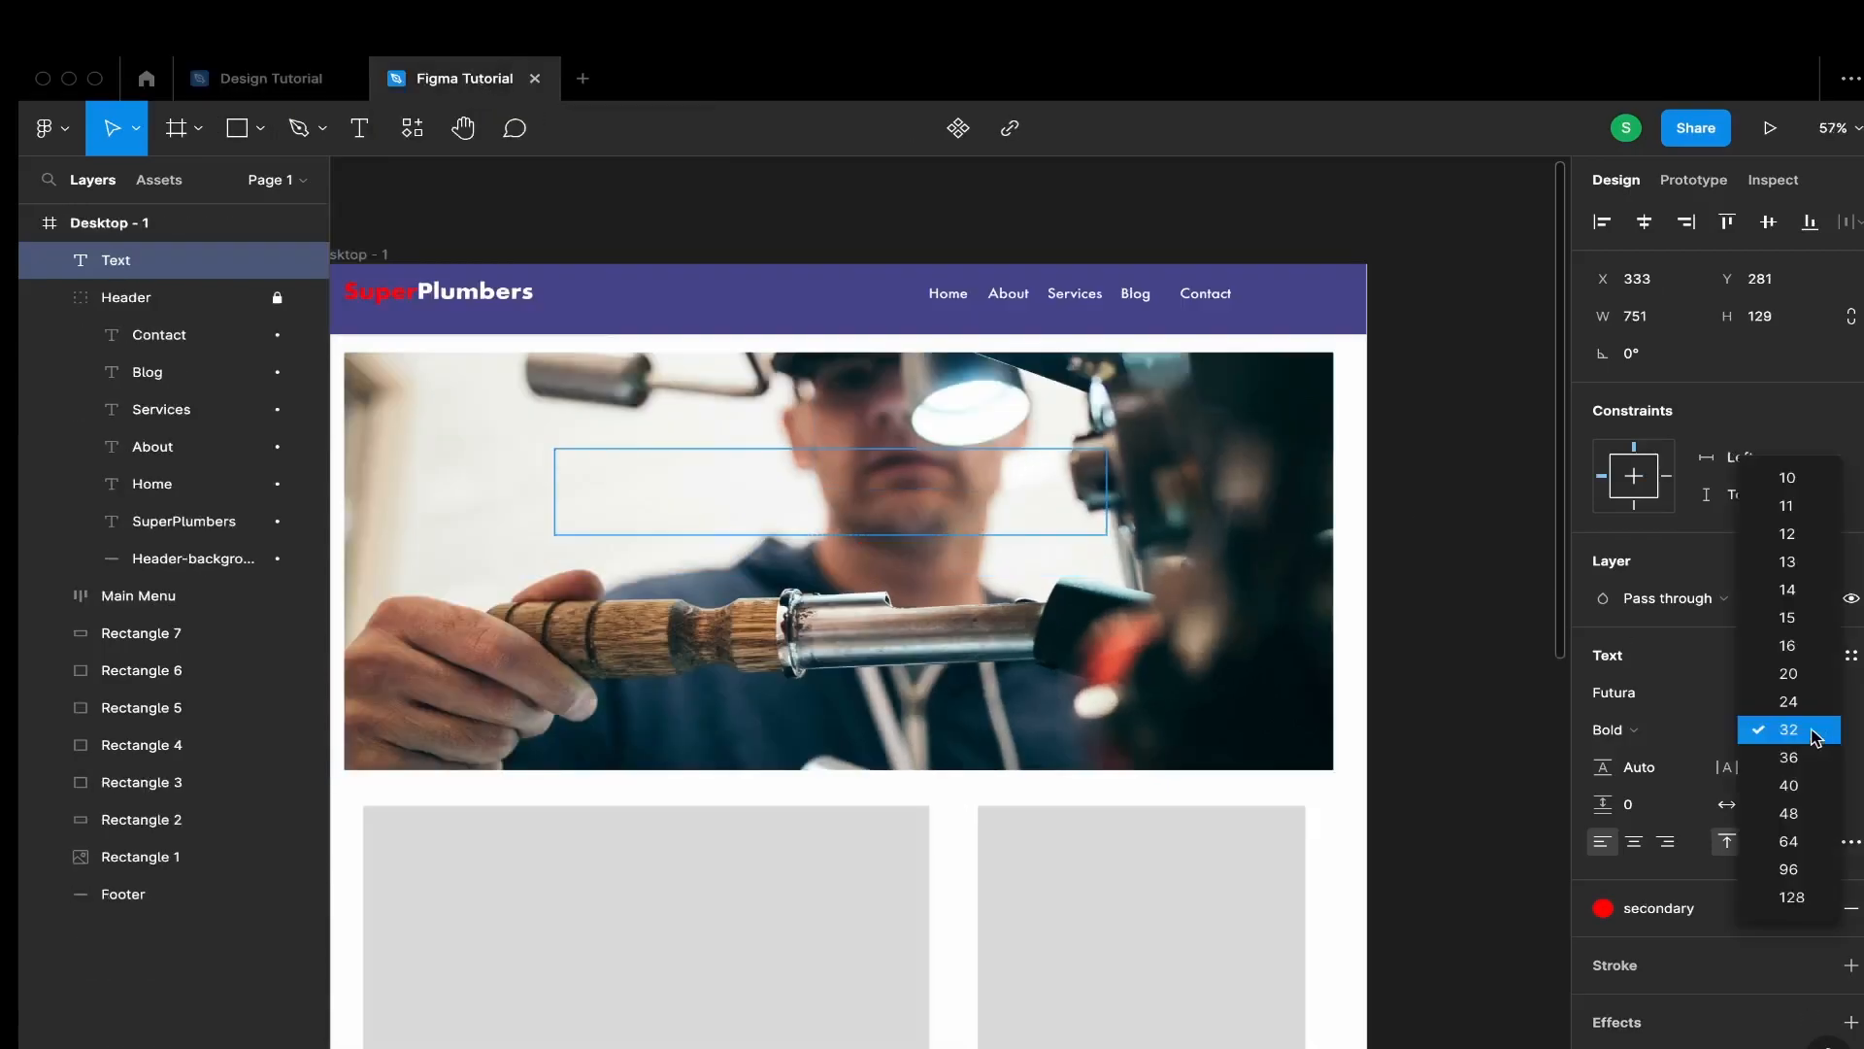
click(1808, 814)
Enter the hero headline text "Toronto's Best Plumbers - We Get the Job Done Right"
text(Toronto)
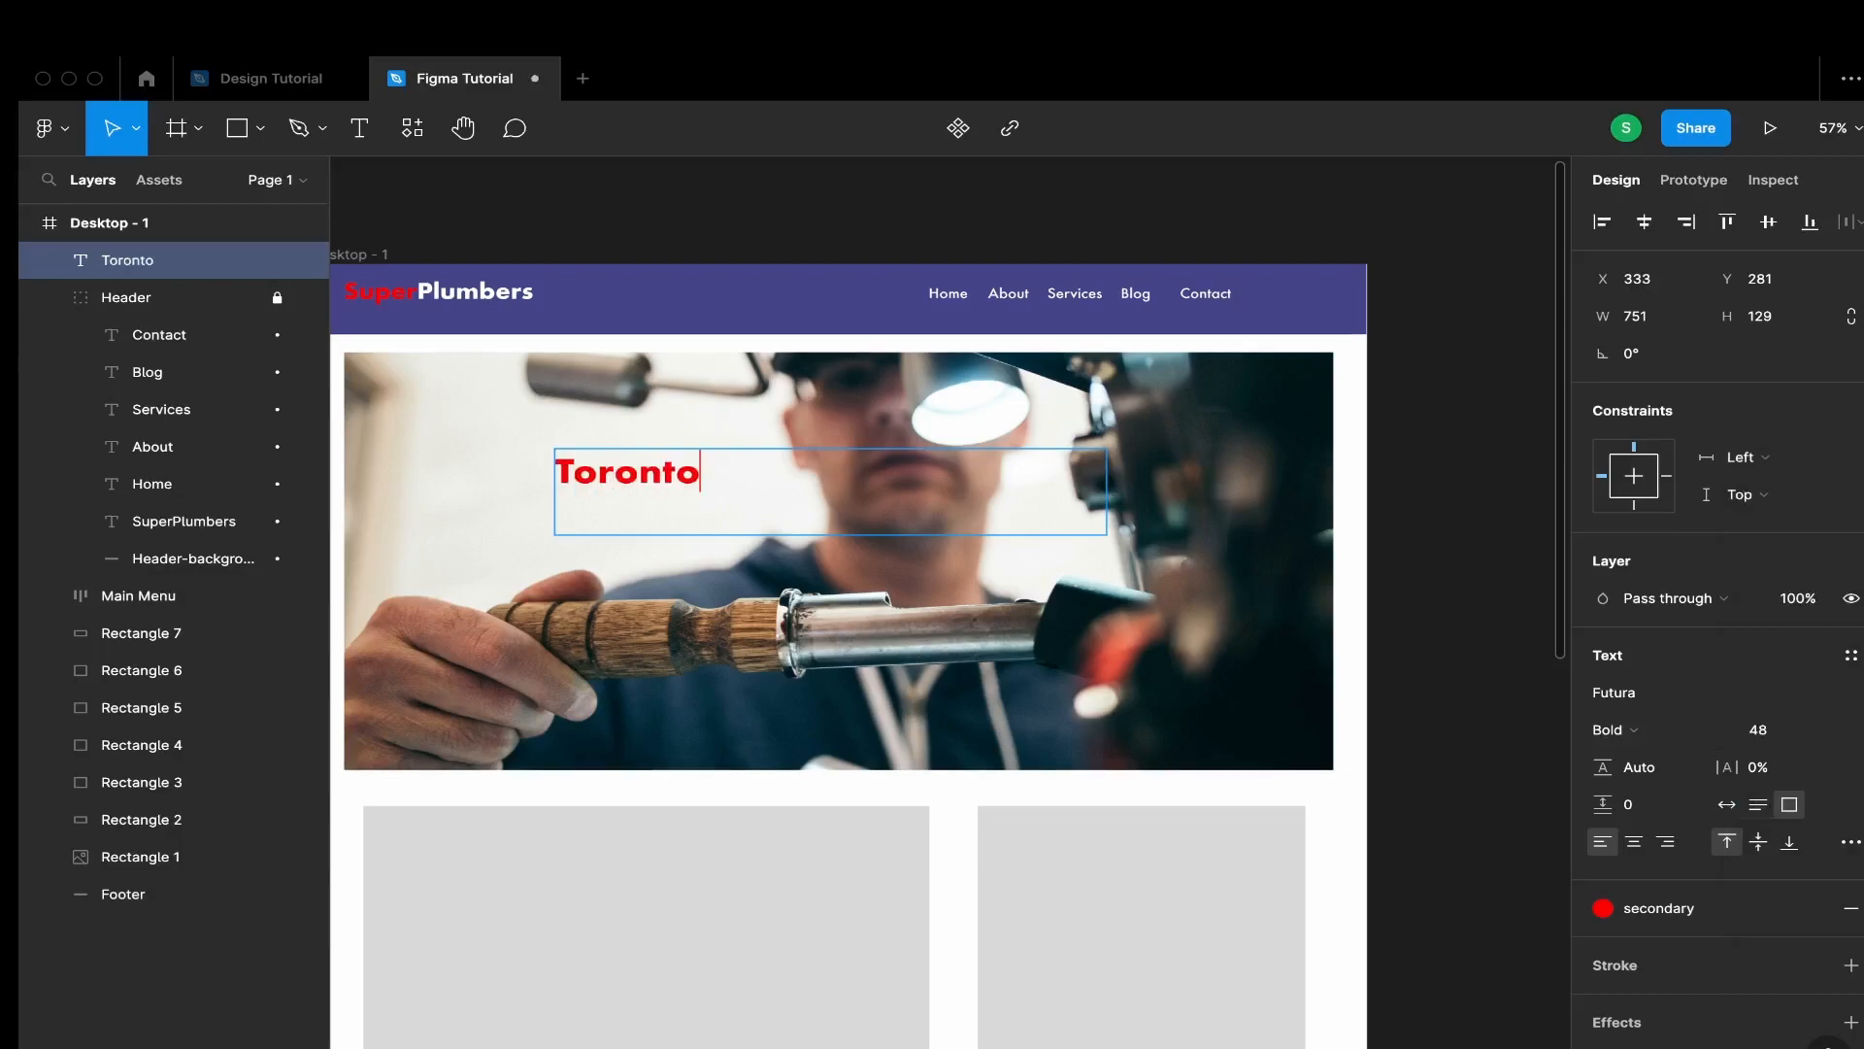
text('s Best P)
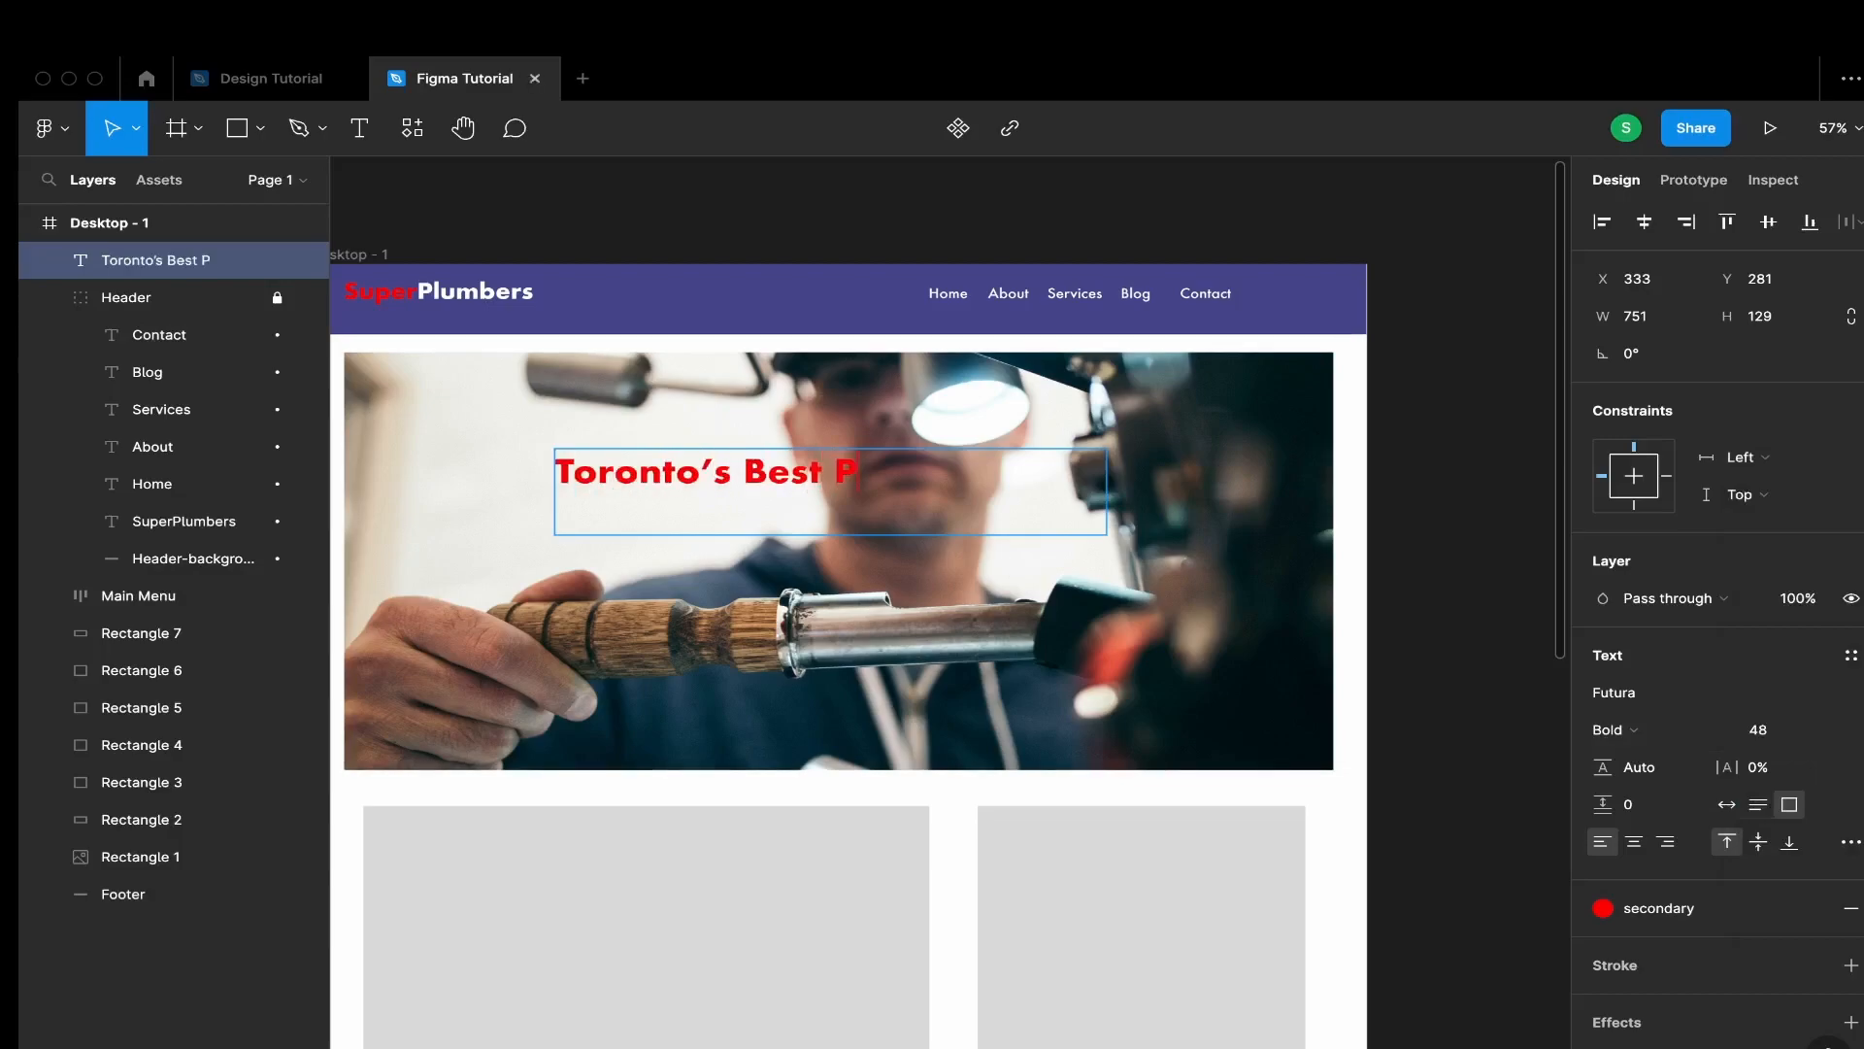
text(lumbers - We Get t)
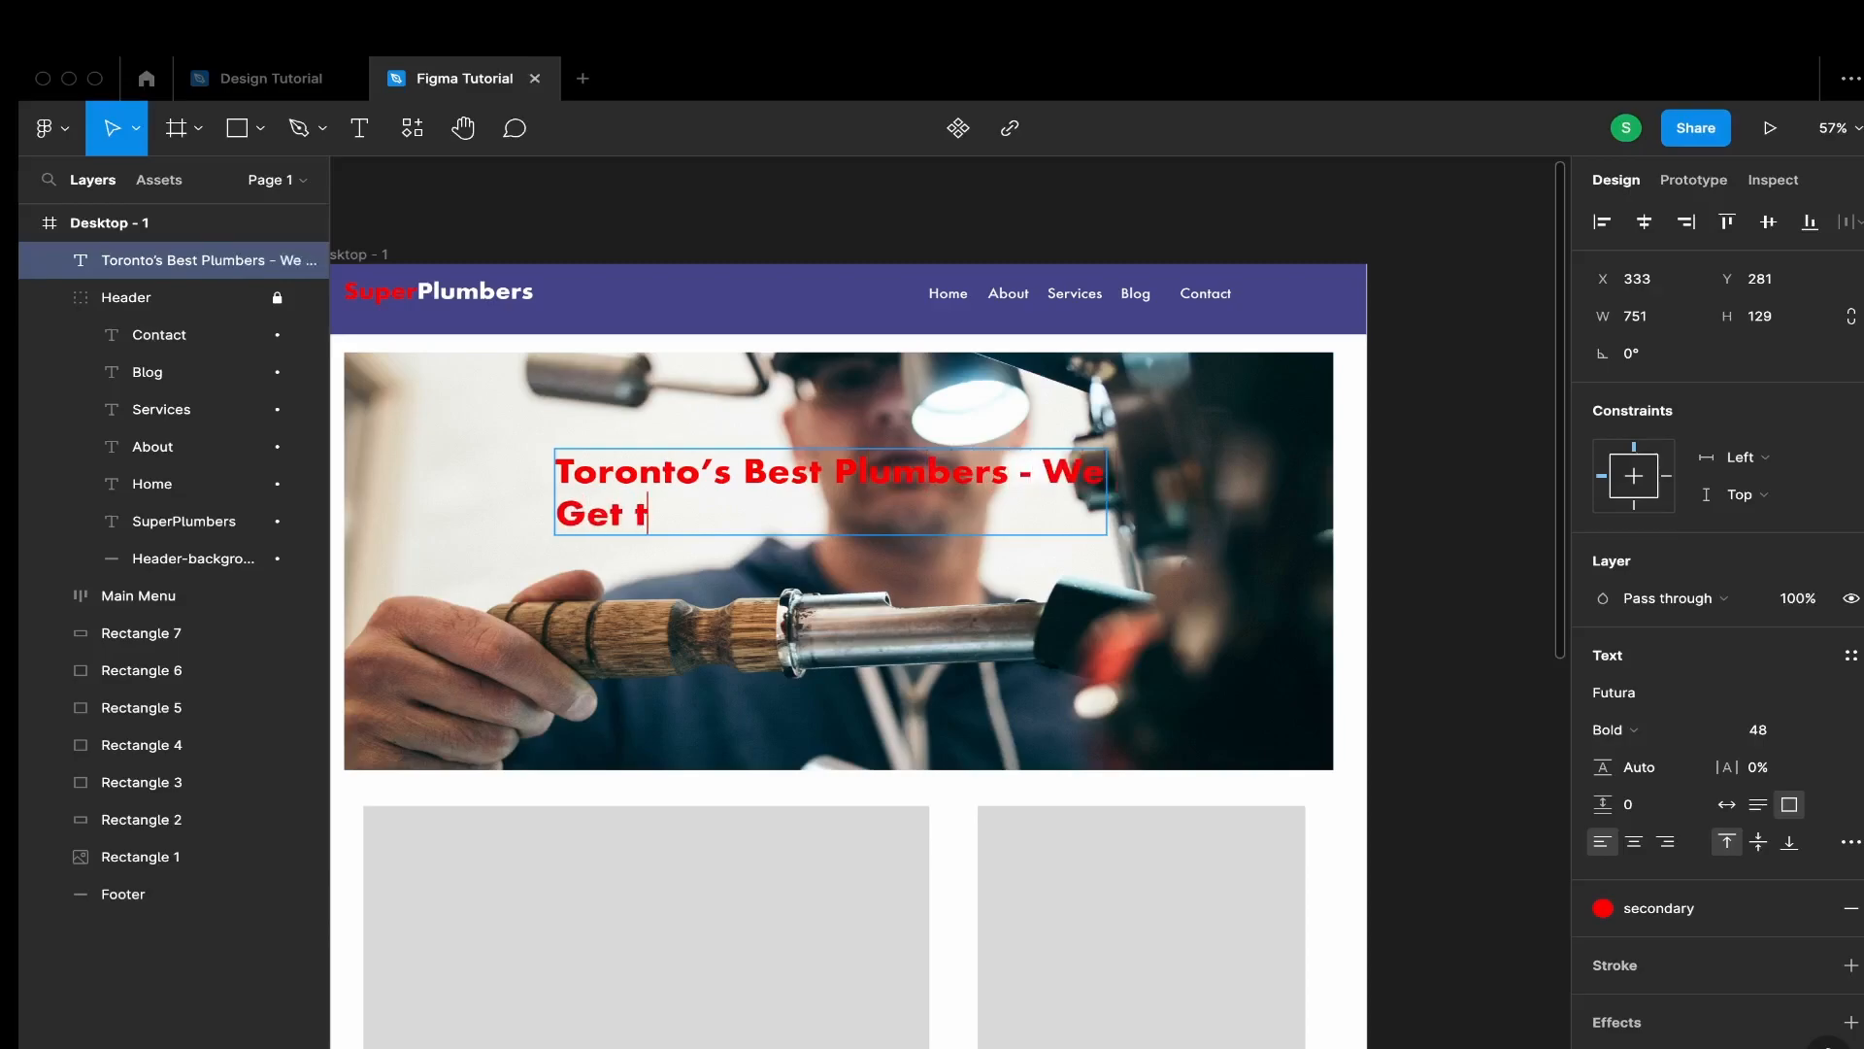
text(he Job Done Right)
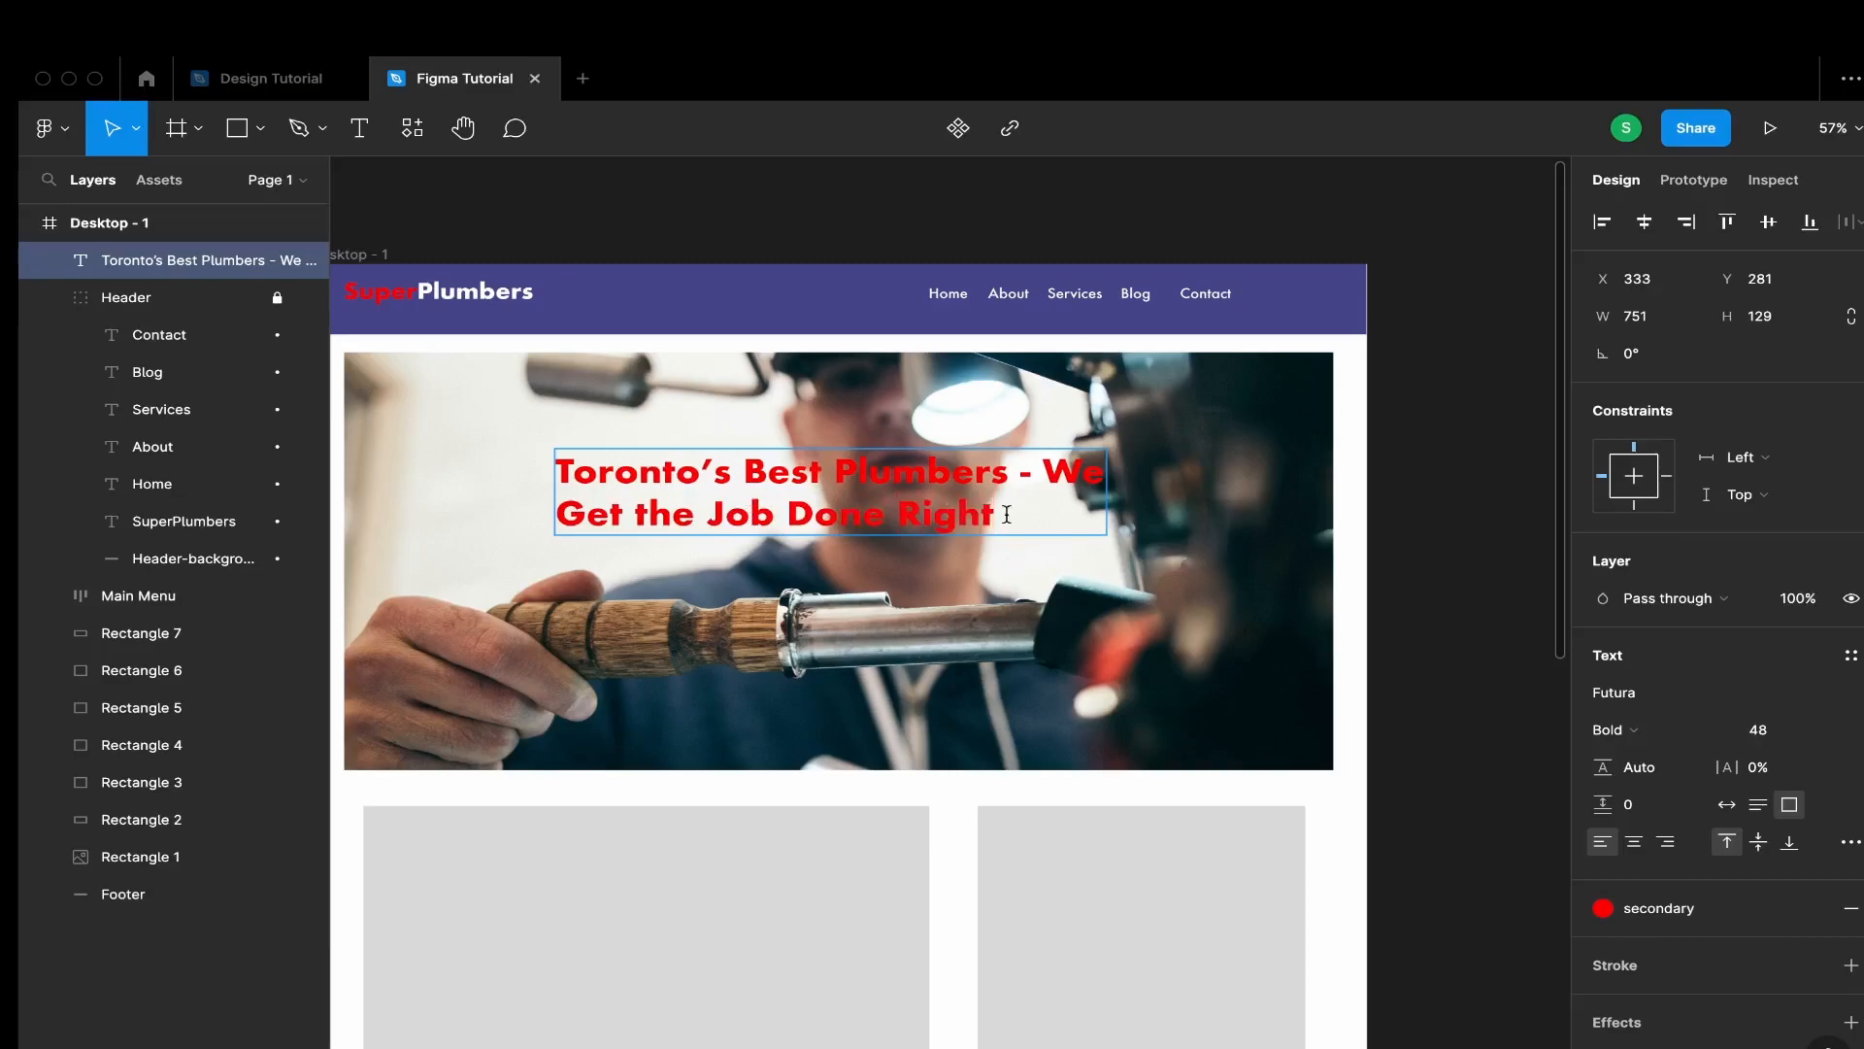
Compare the headline with the Design Tutorial file and add a drop shadow effect to it
click(257, 82)
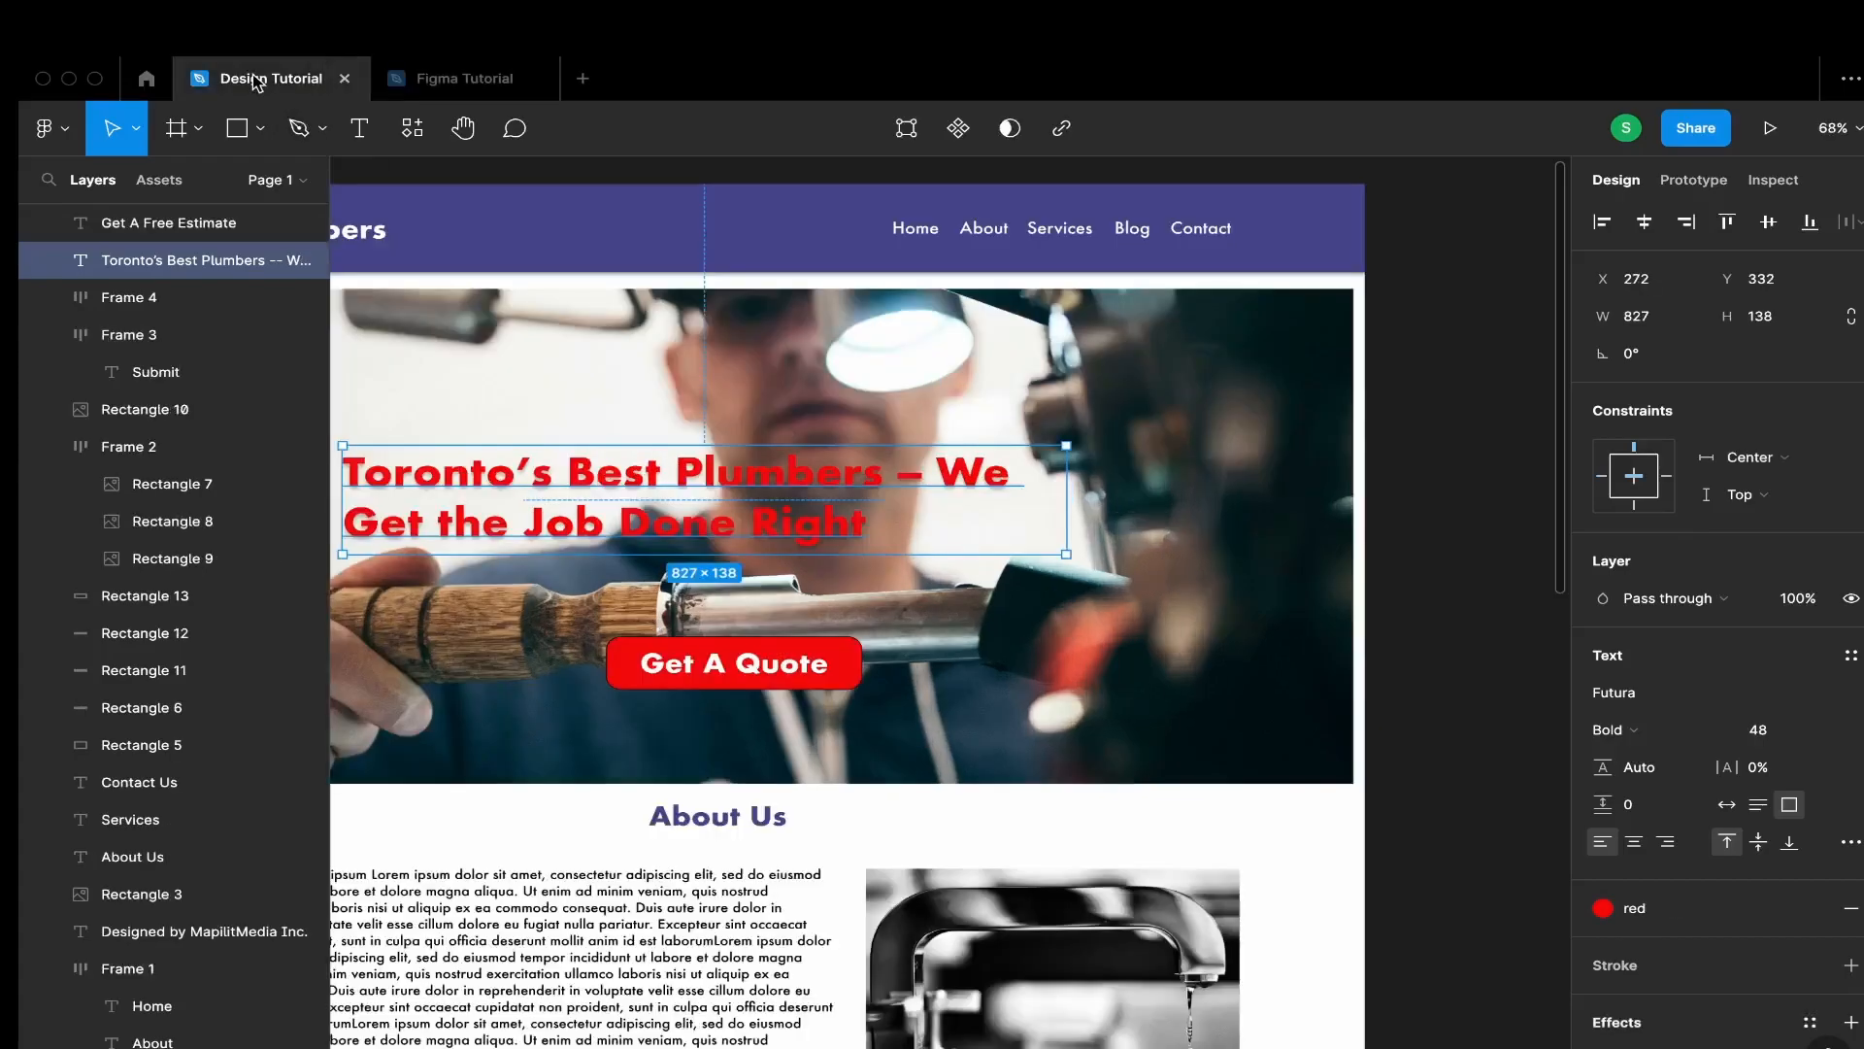
click(500, 90)
drag(994, 514, 573, 471)
scroll(1687, 985, down, 2)
click(1685, 966)
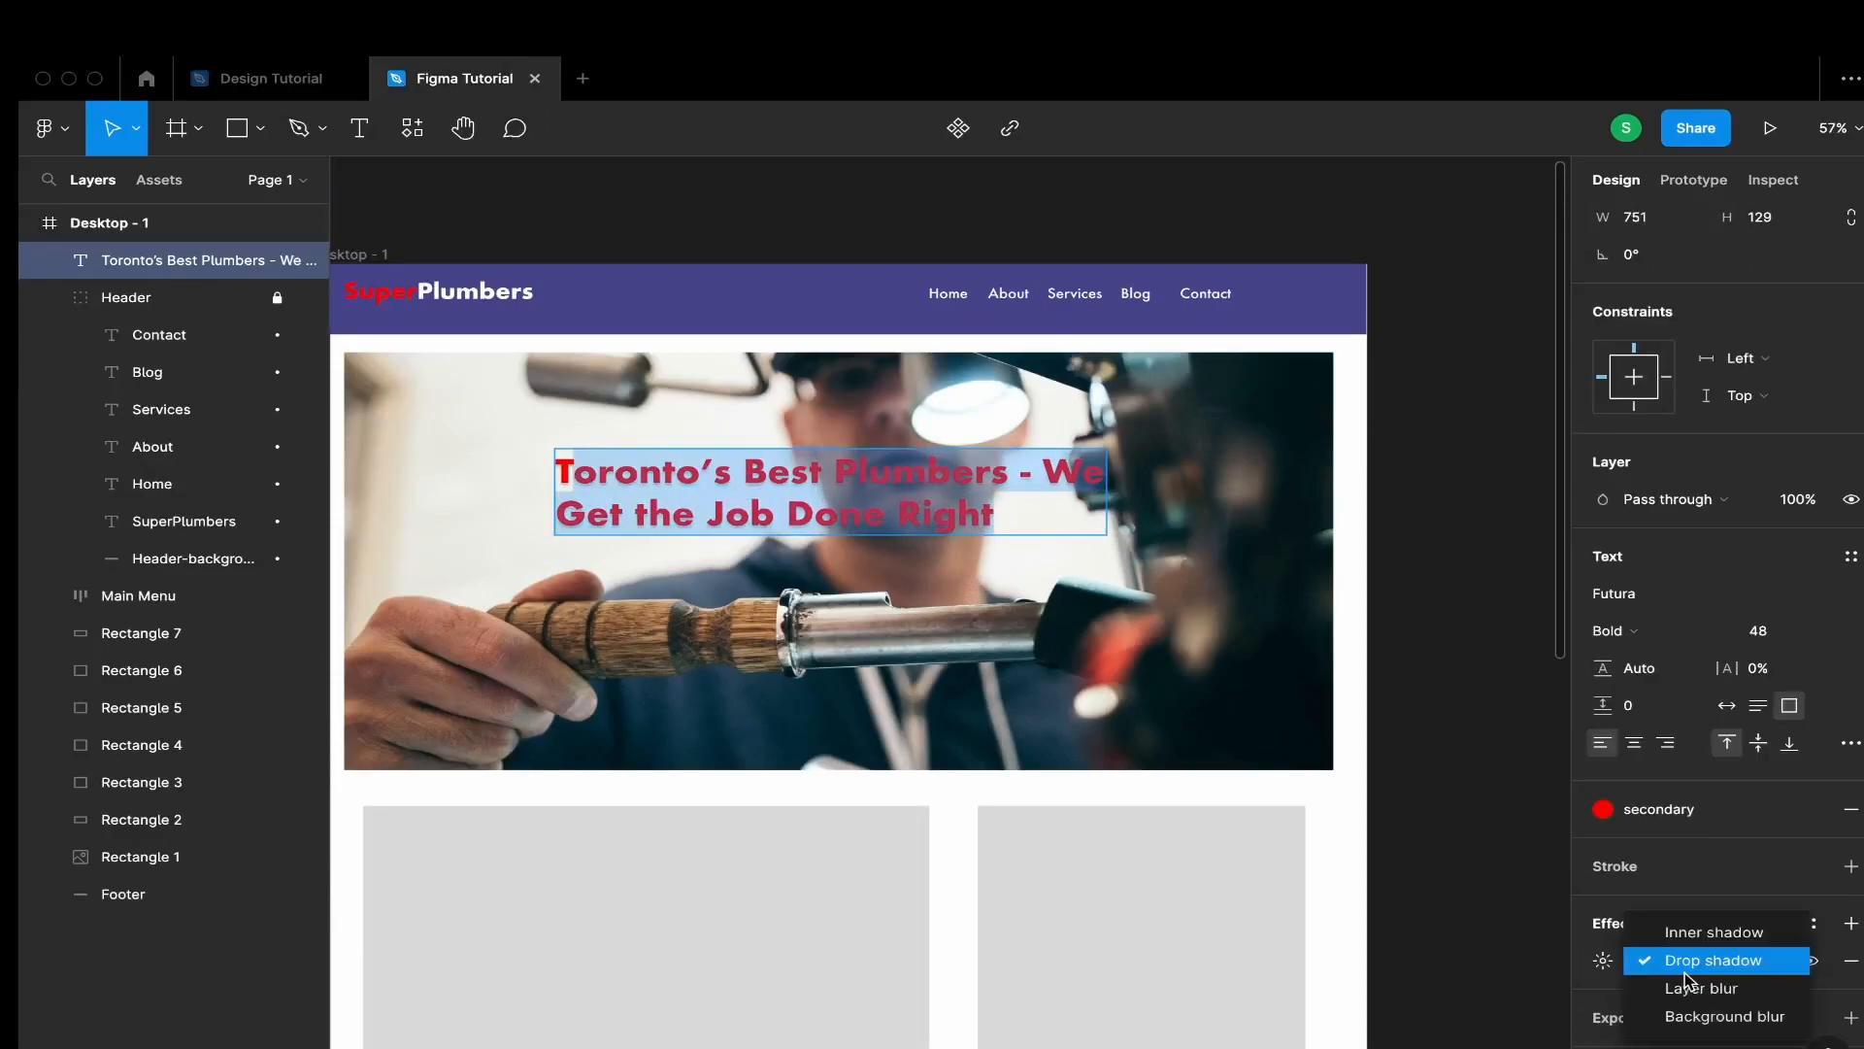
click(1002, 499)
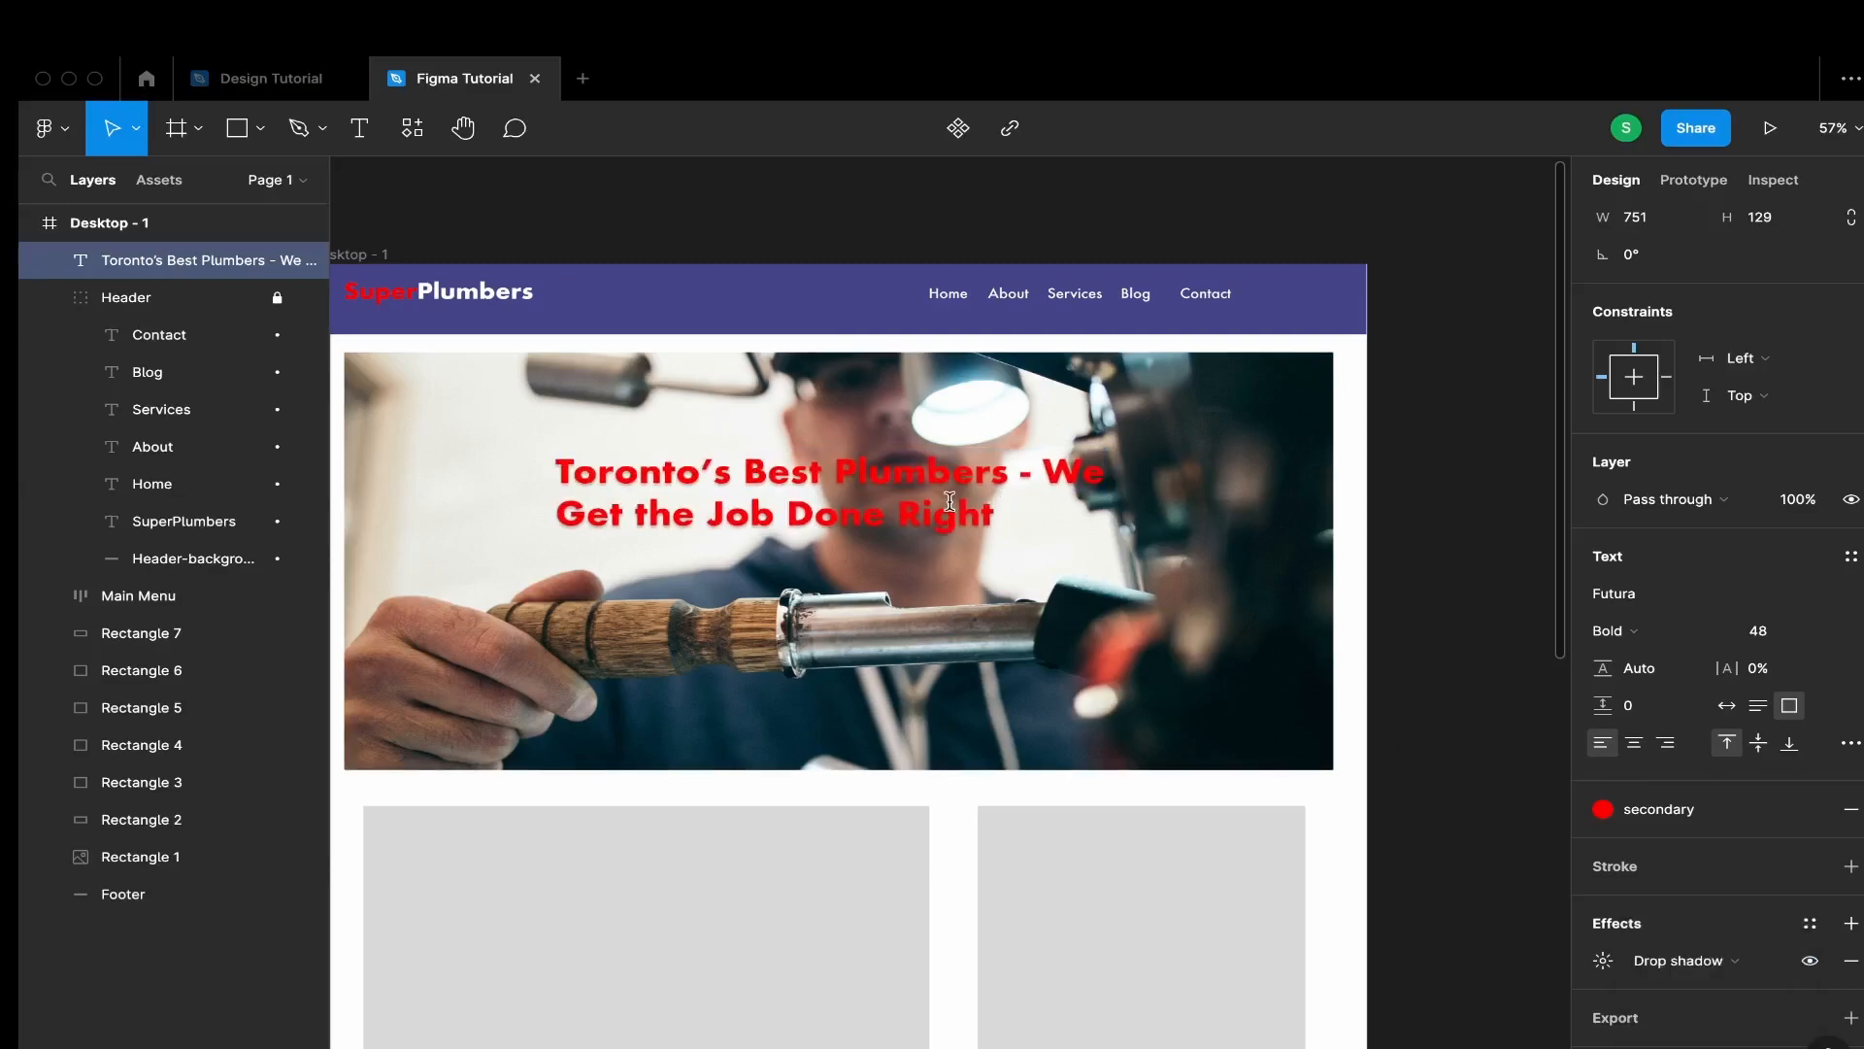
key(Escape)
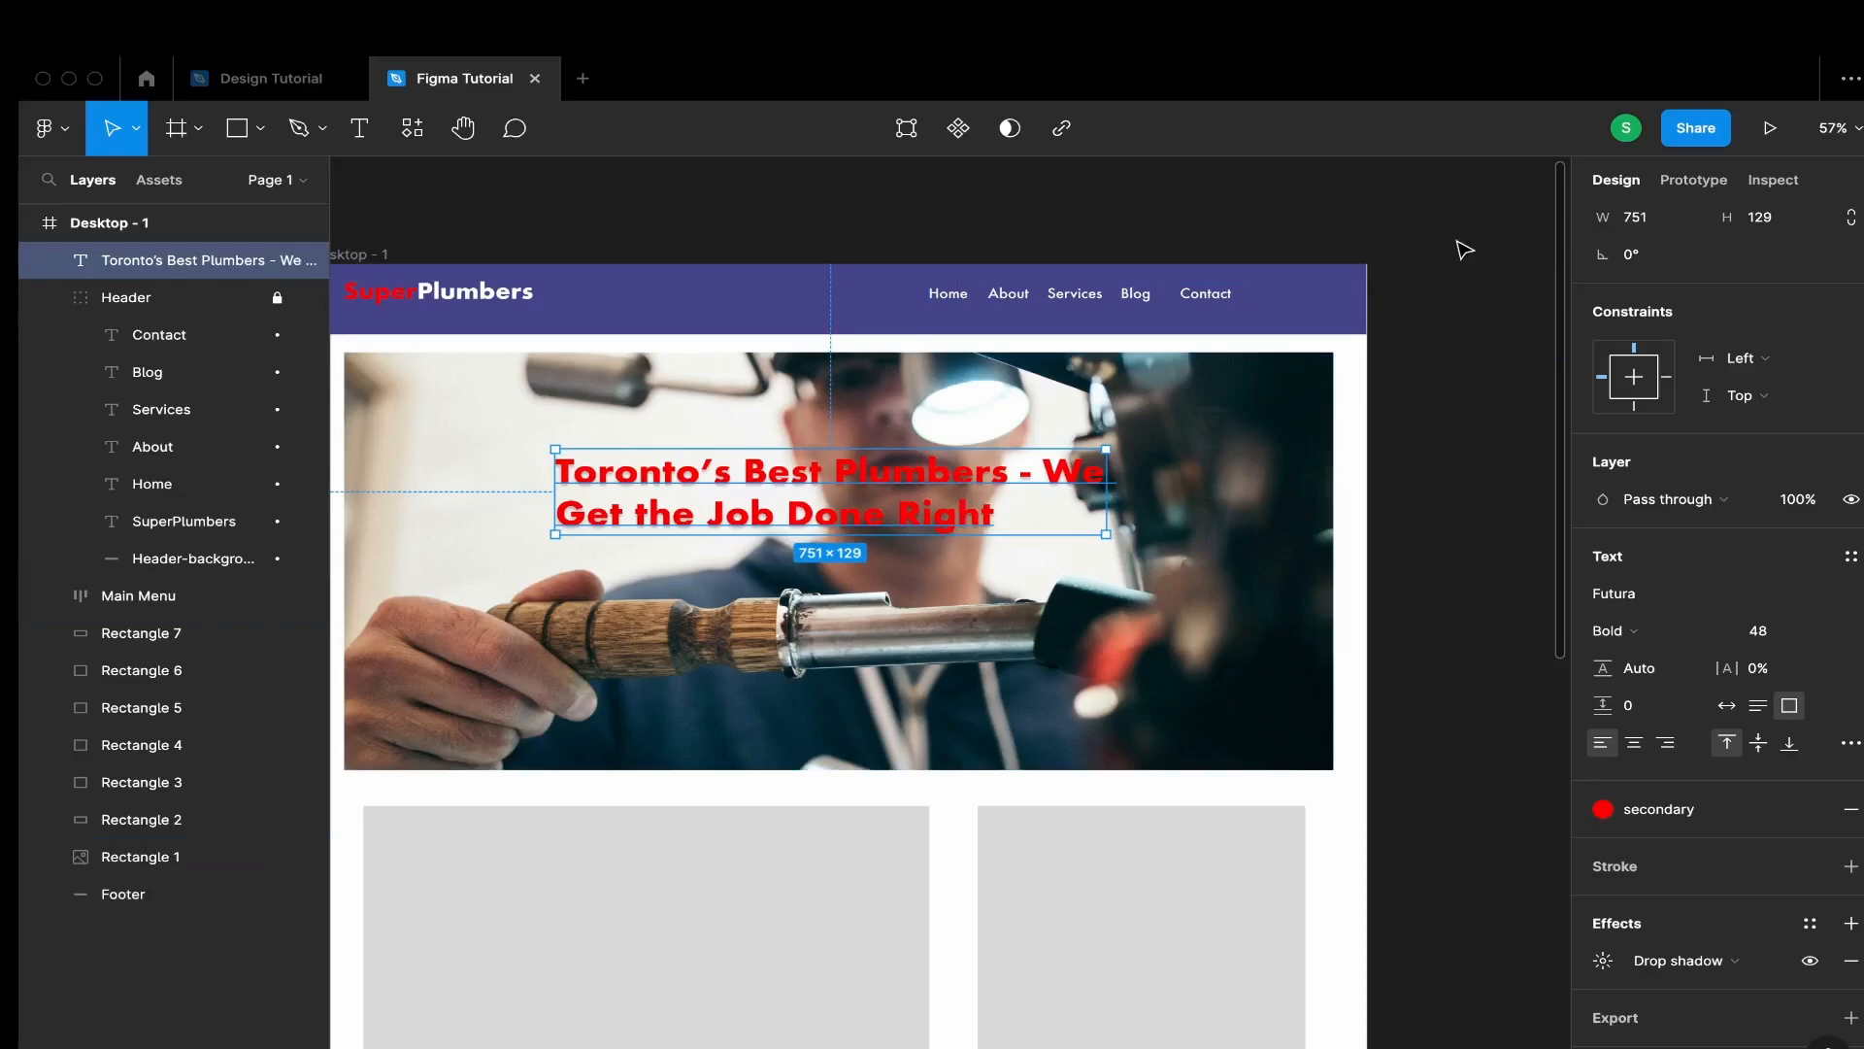
Centre-align the headline's text and centre its text box horizontally on the page
click(1640, 746)
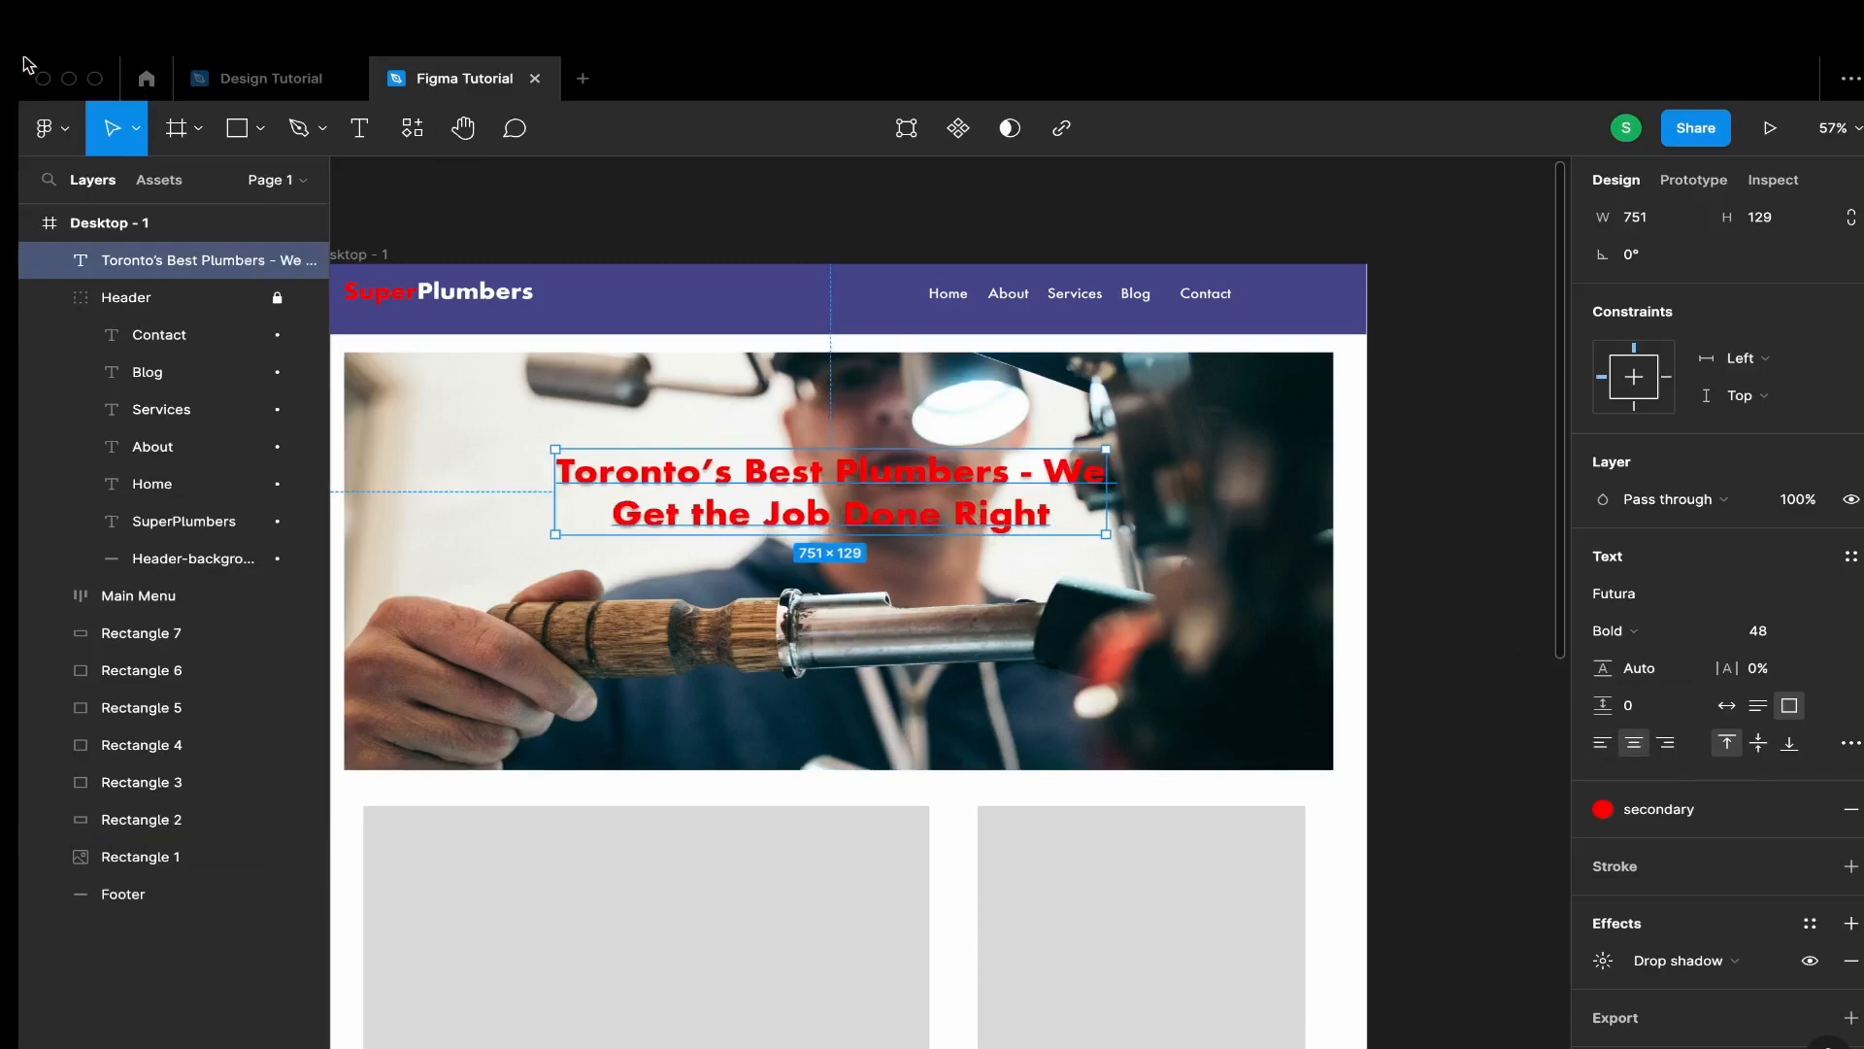
click(258, 83)
click(459, 80)
double_click(1061, 529)
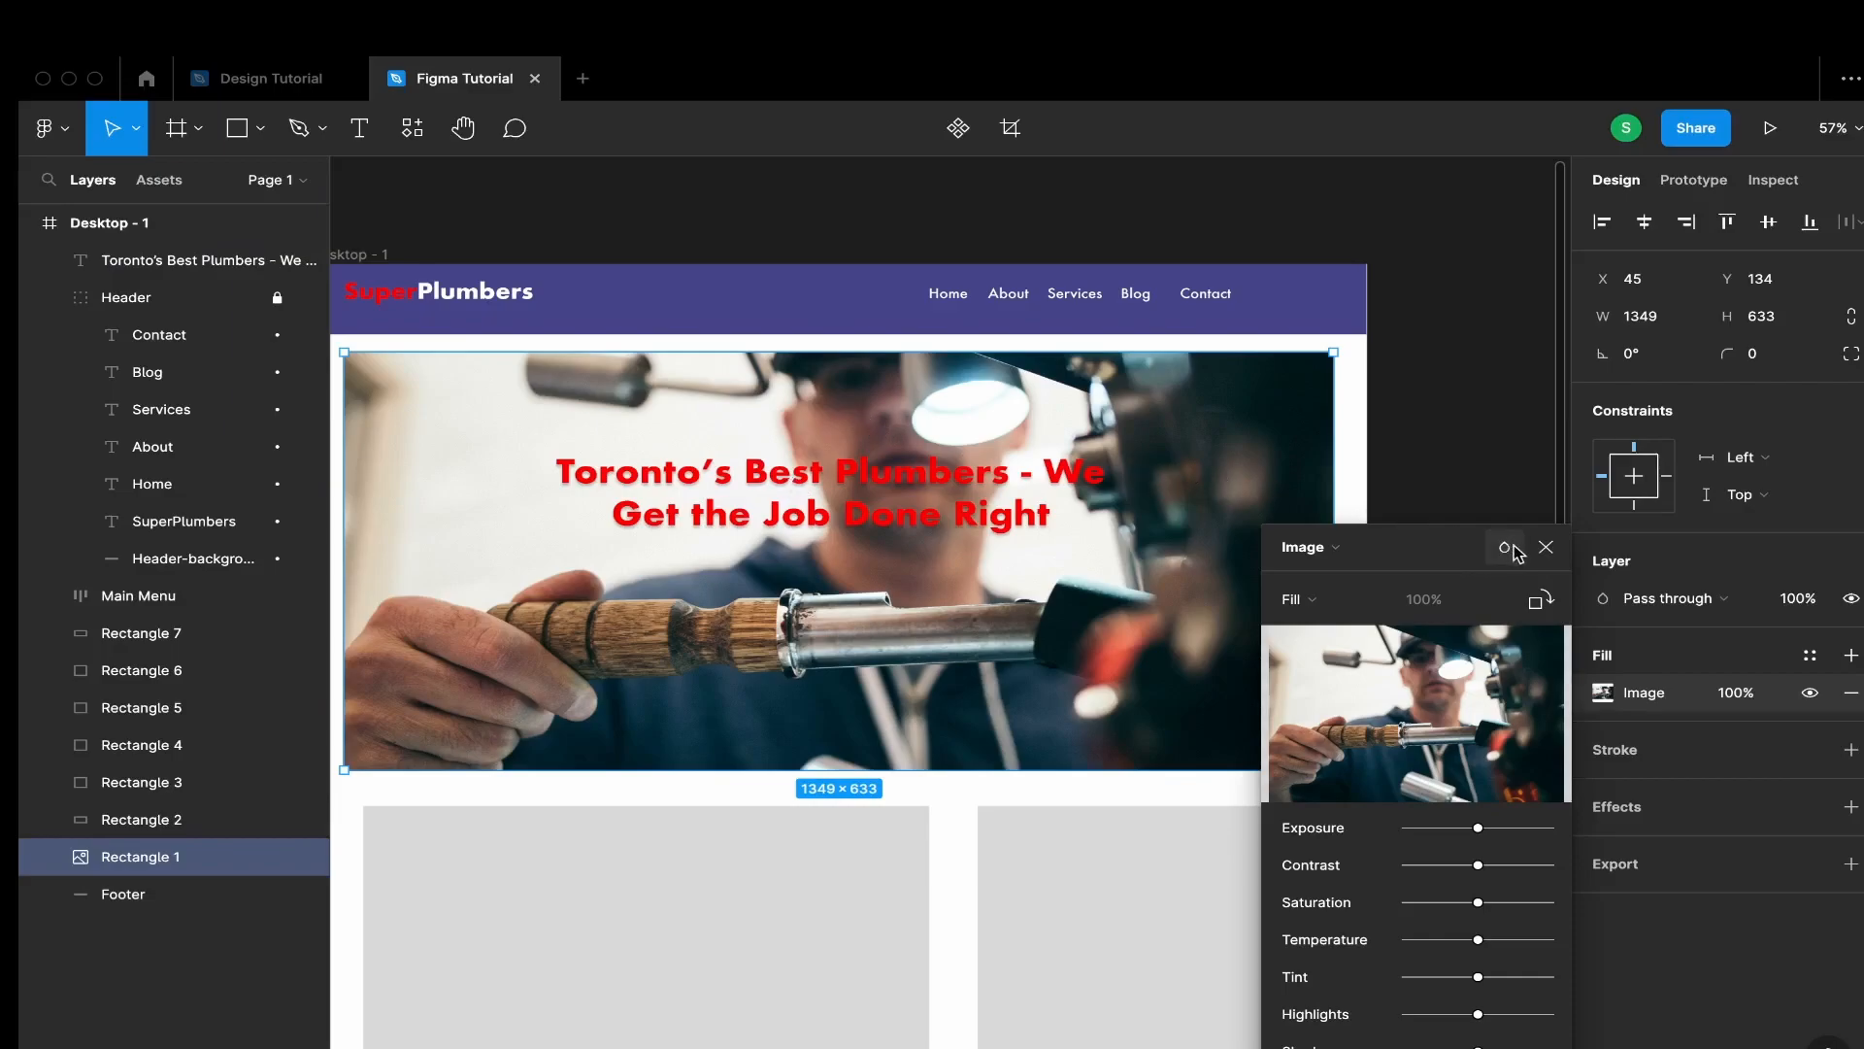
click(1544, 549)
click(980, 522)
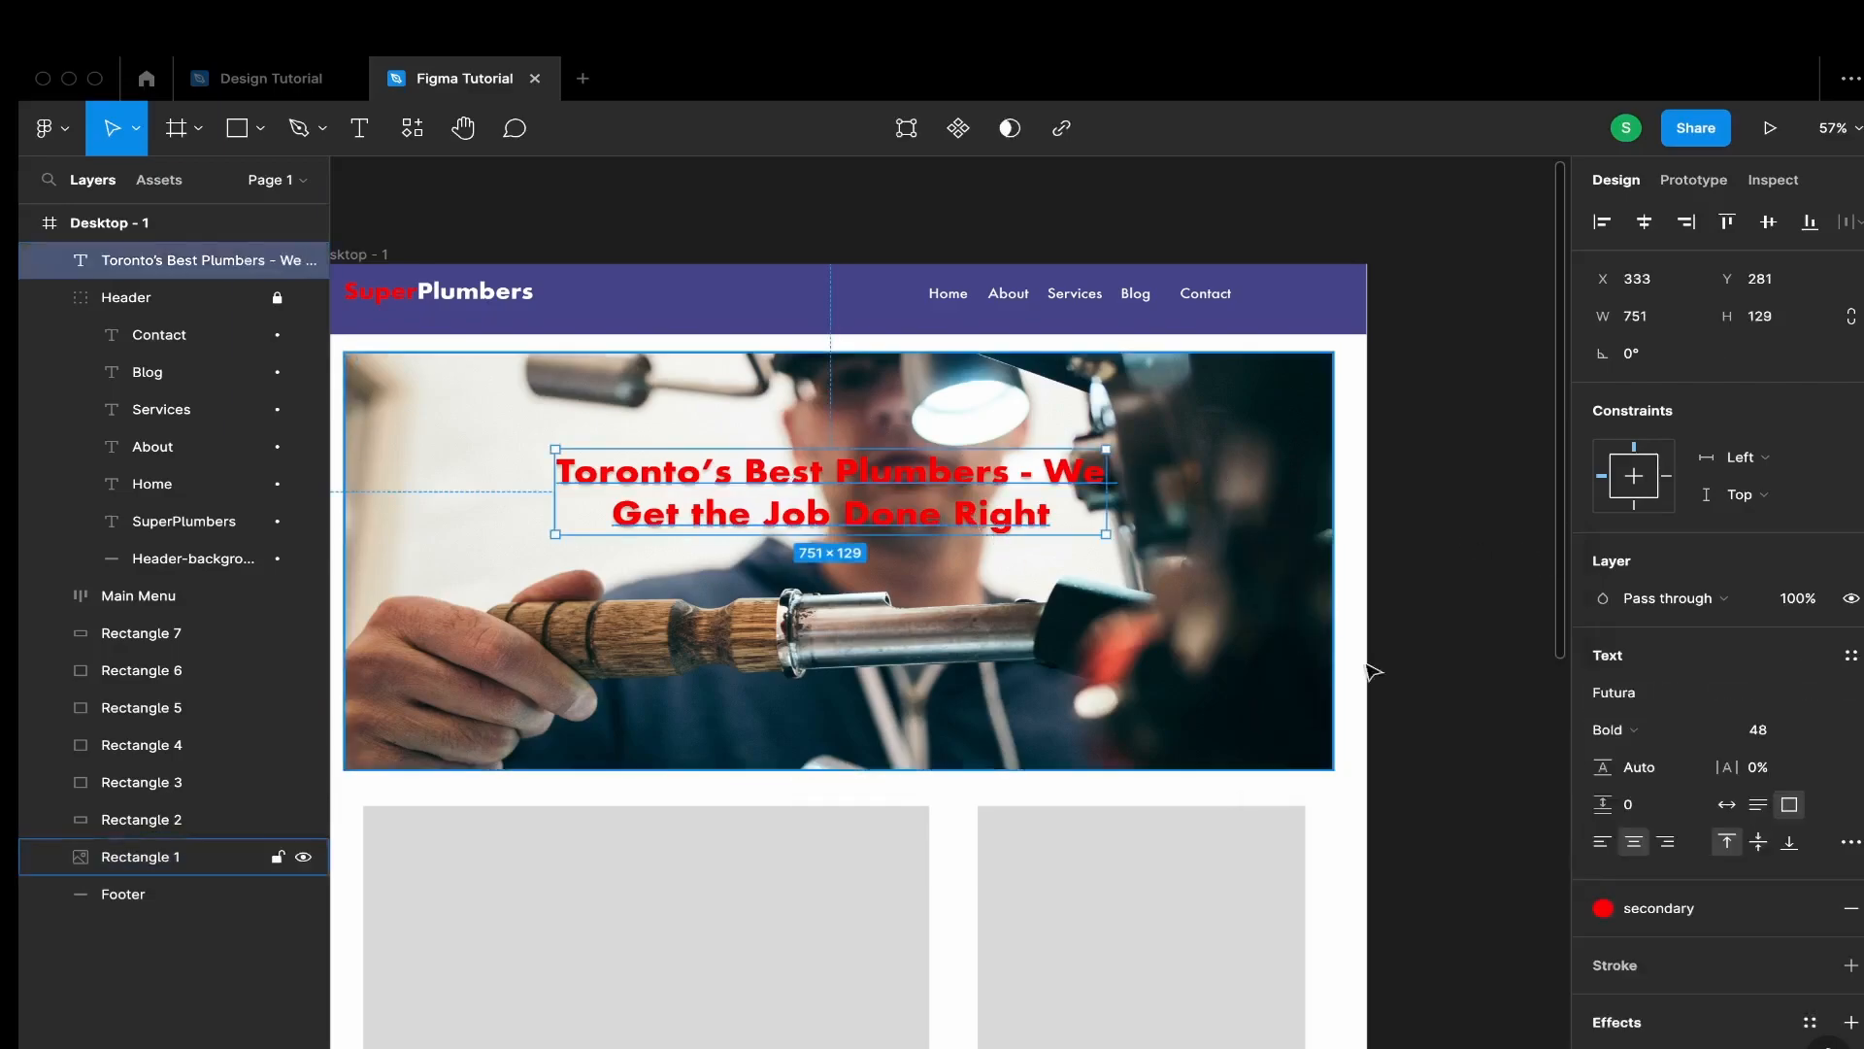
click(1637, 236)
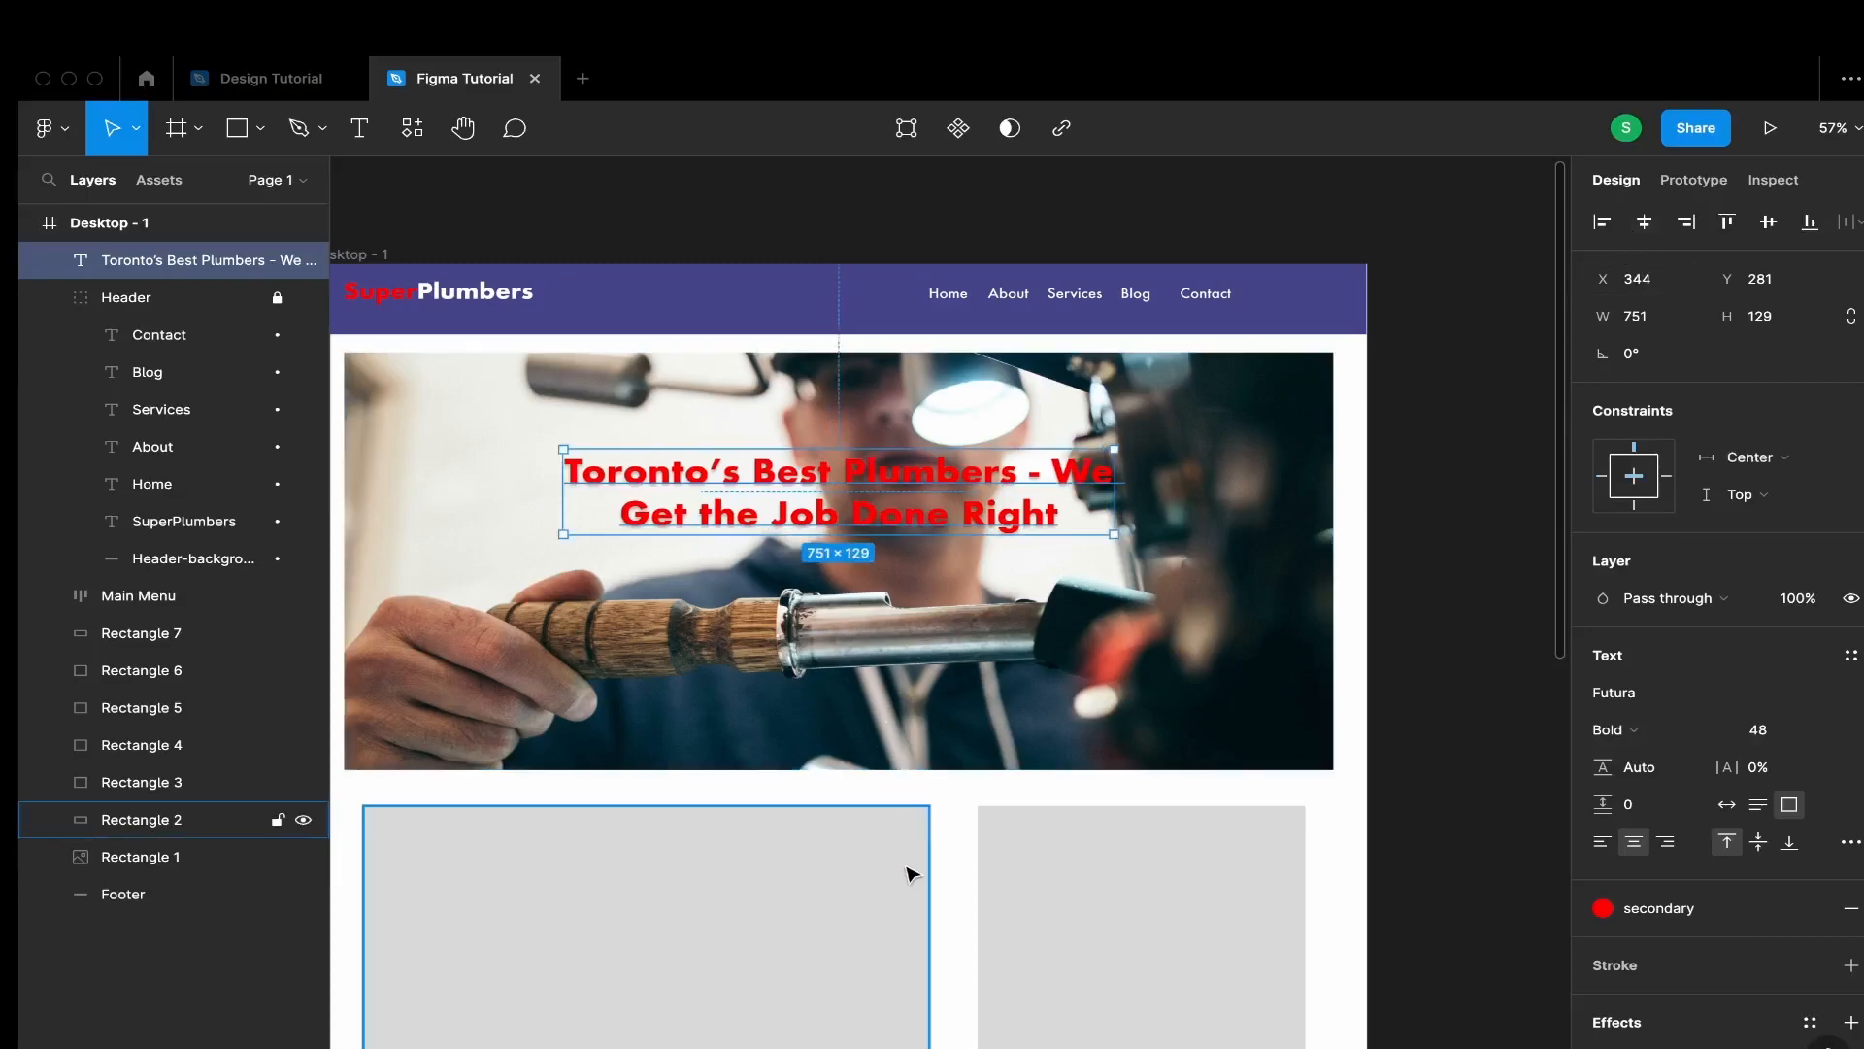
Draw a text box about 356 × 90 on the hero image below the headline and enter "GET A QUOTE"
click(952, 693)
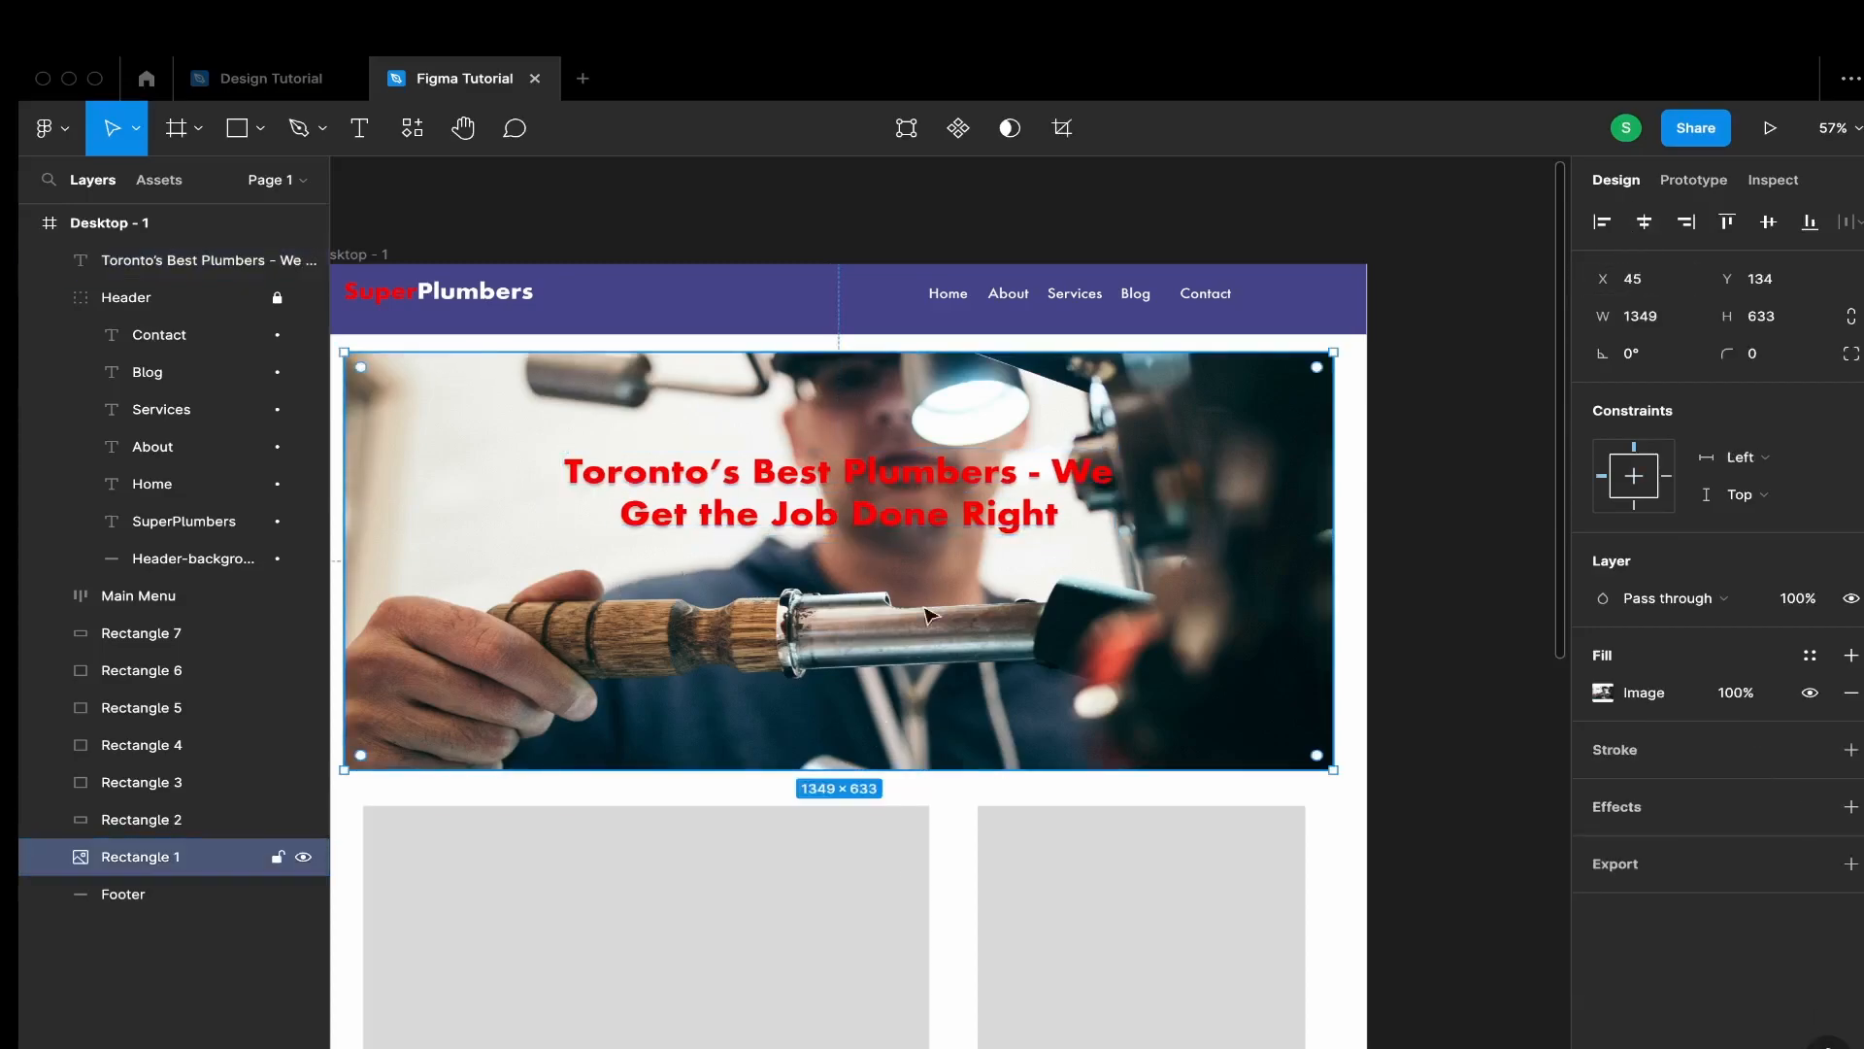
click(359, 128)
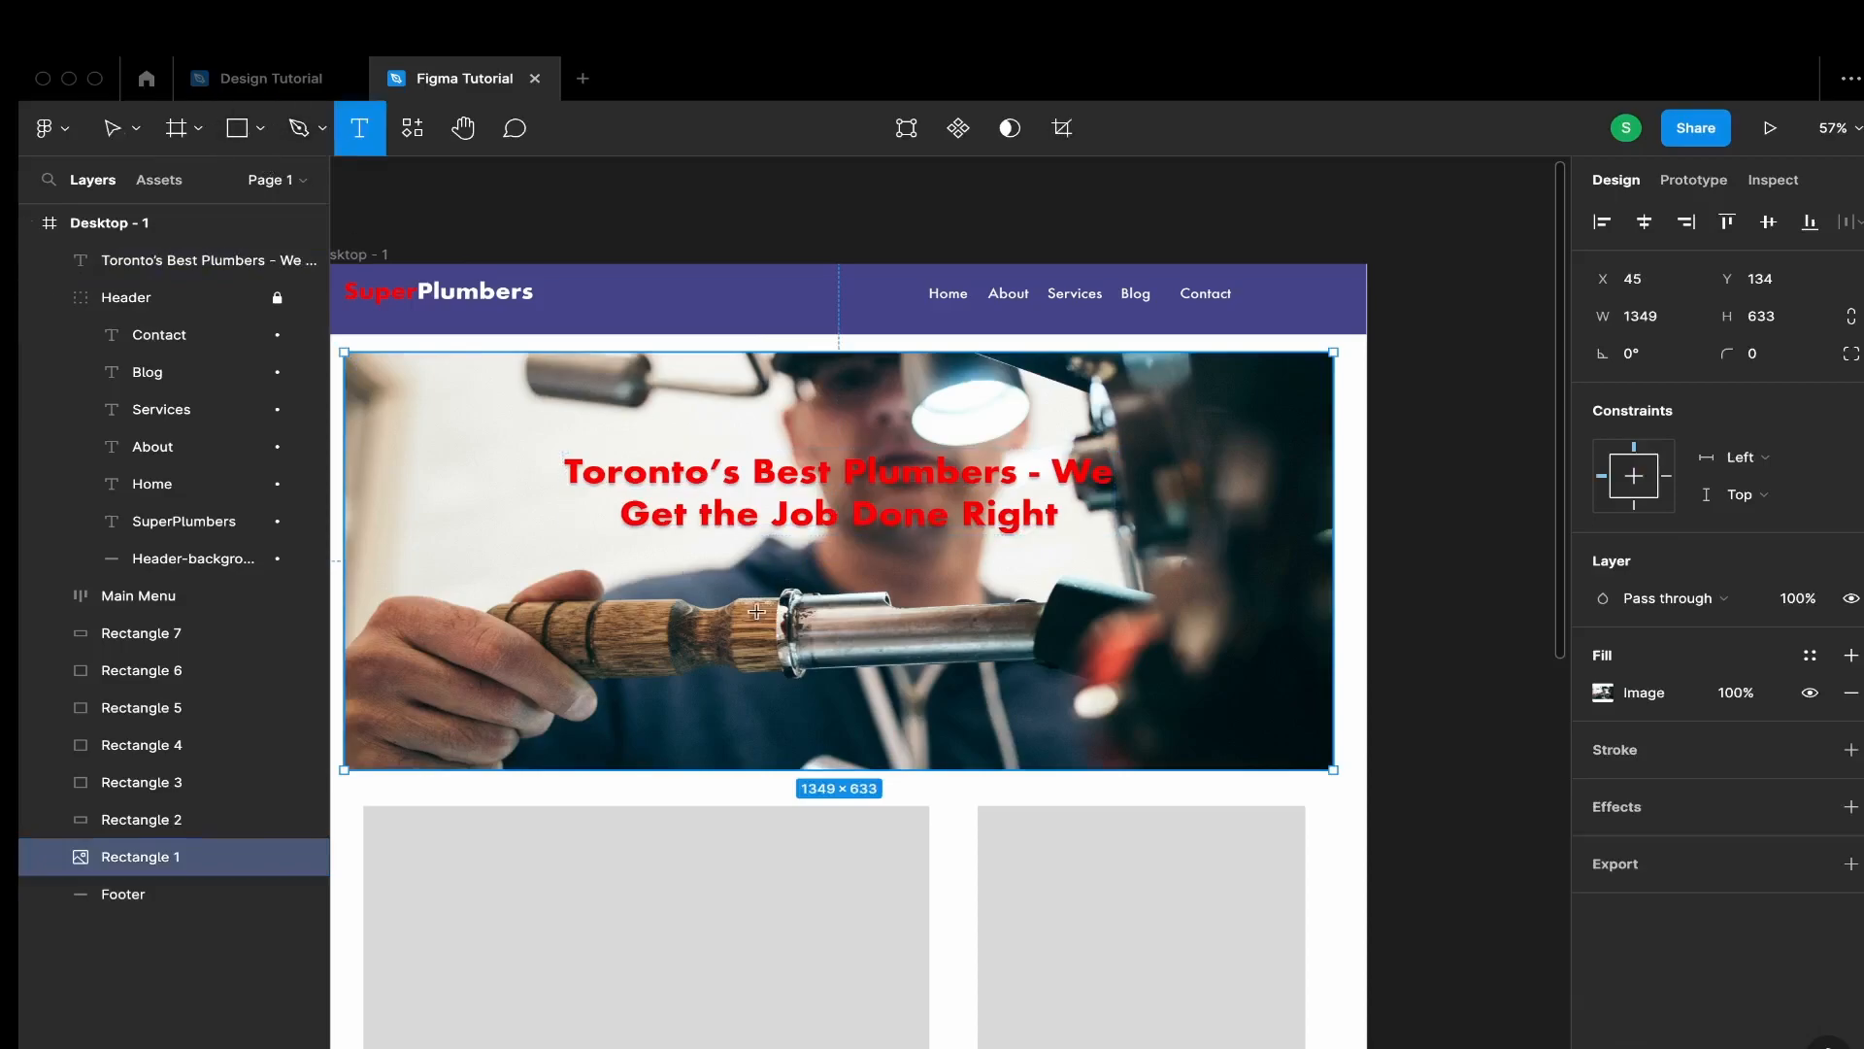
drag(737, 590, 999, 649)
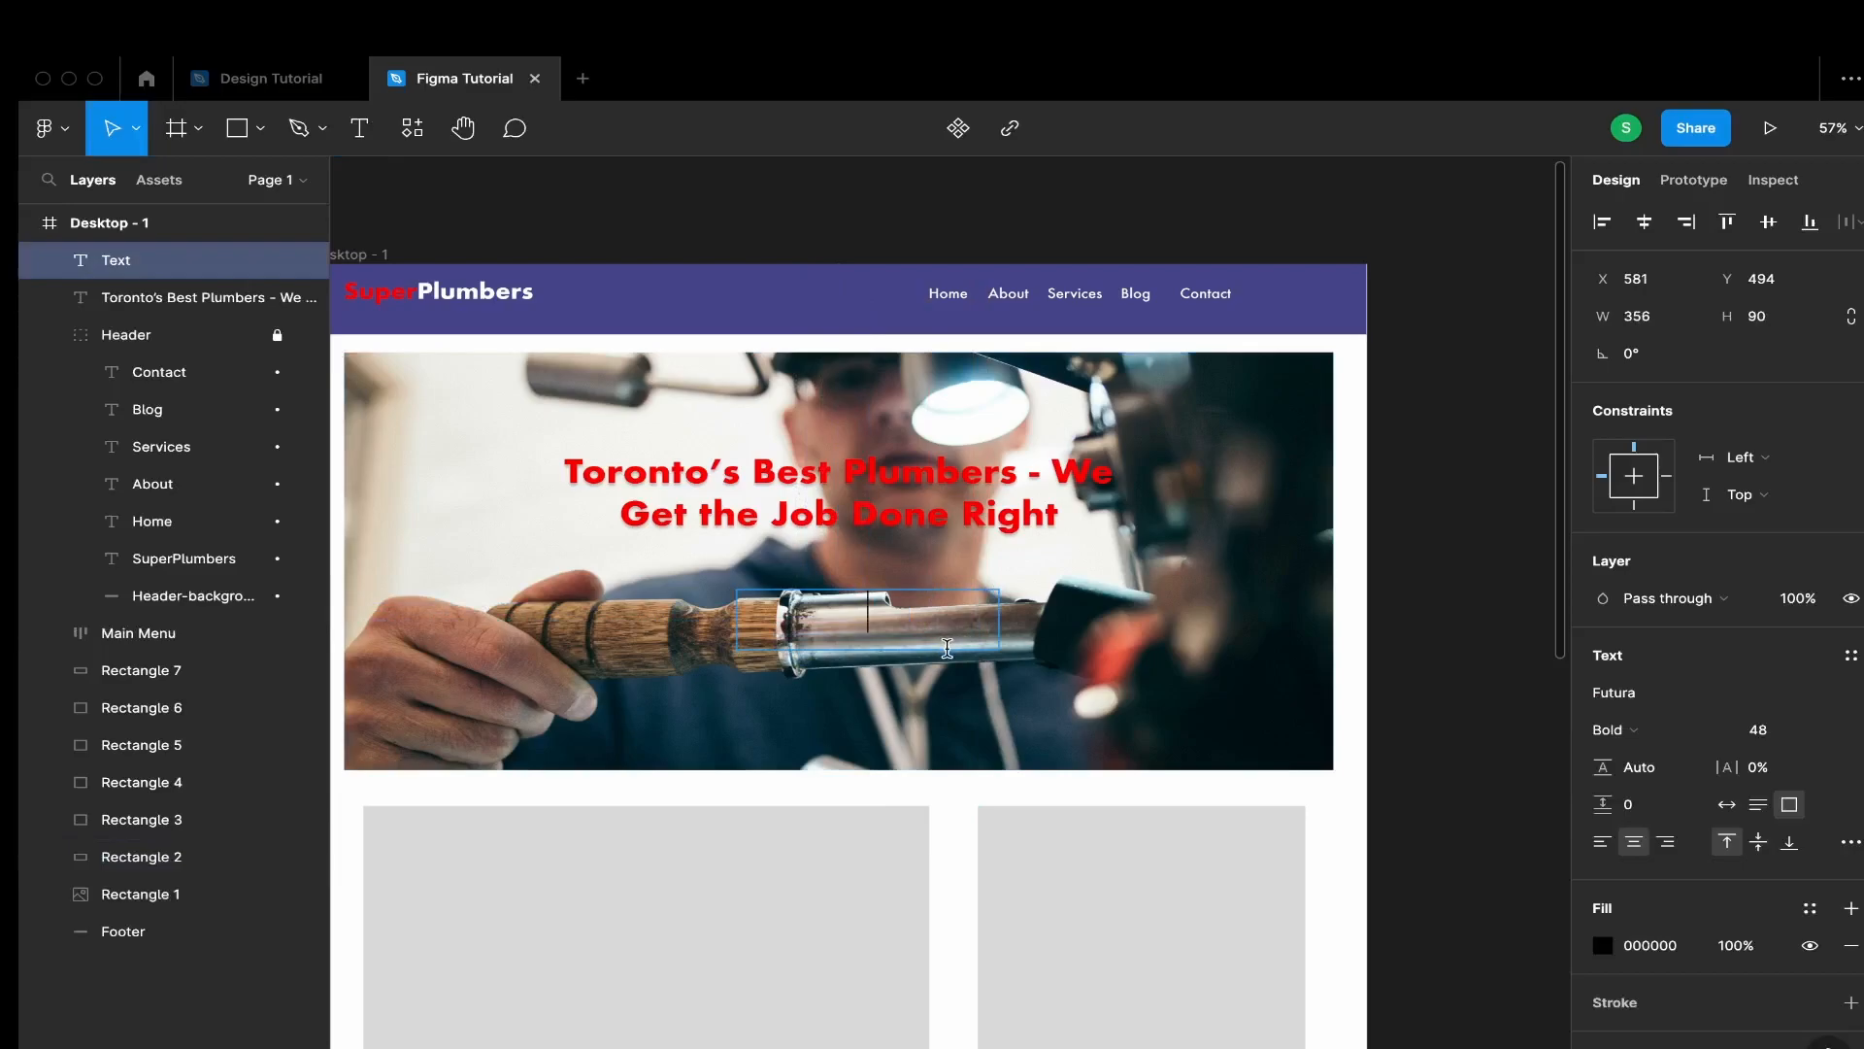
text(GET)
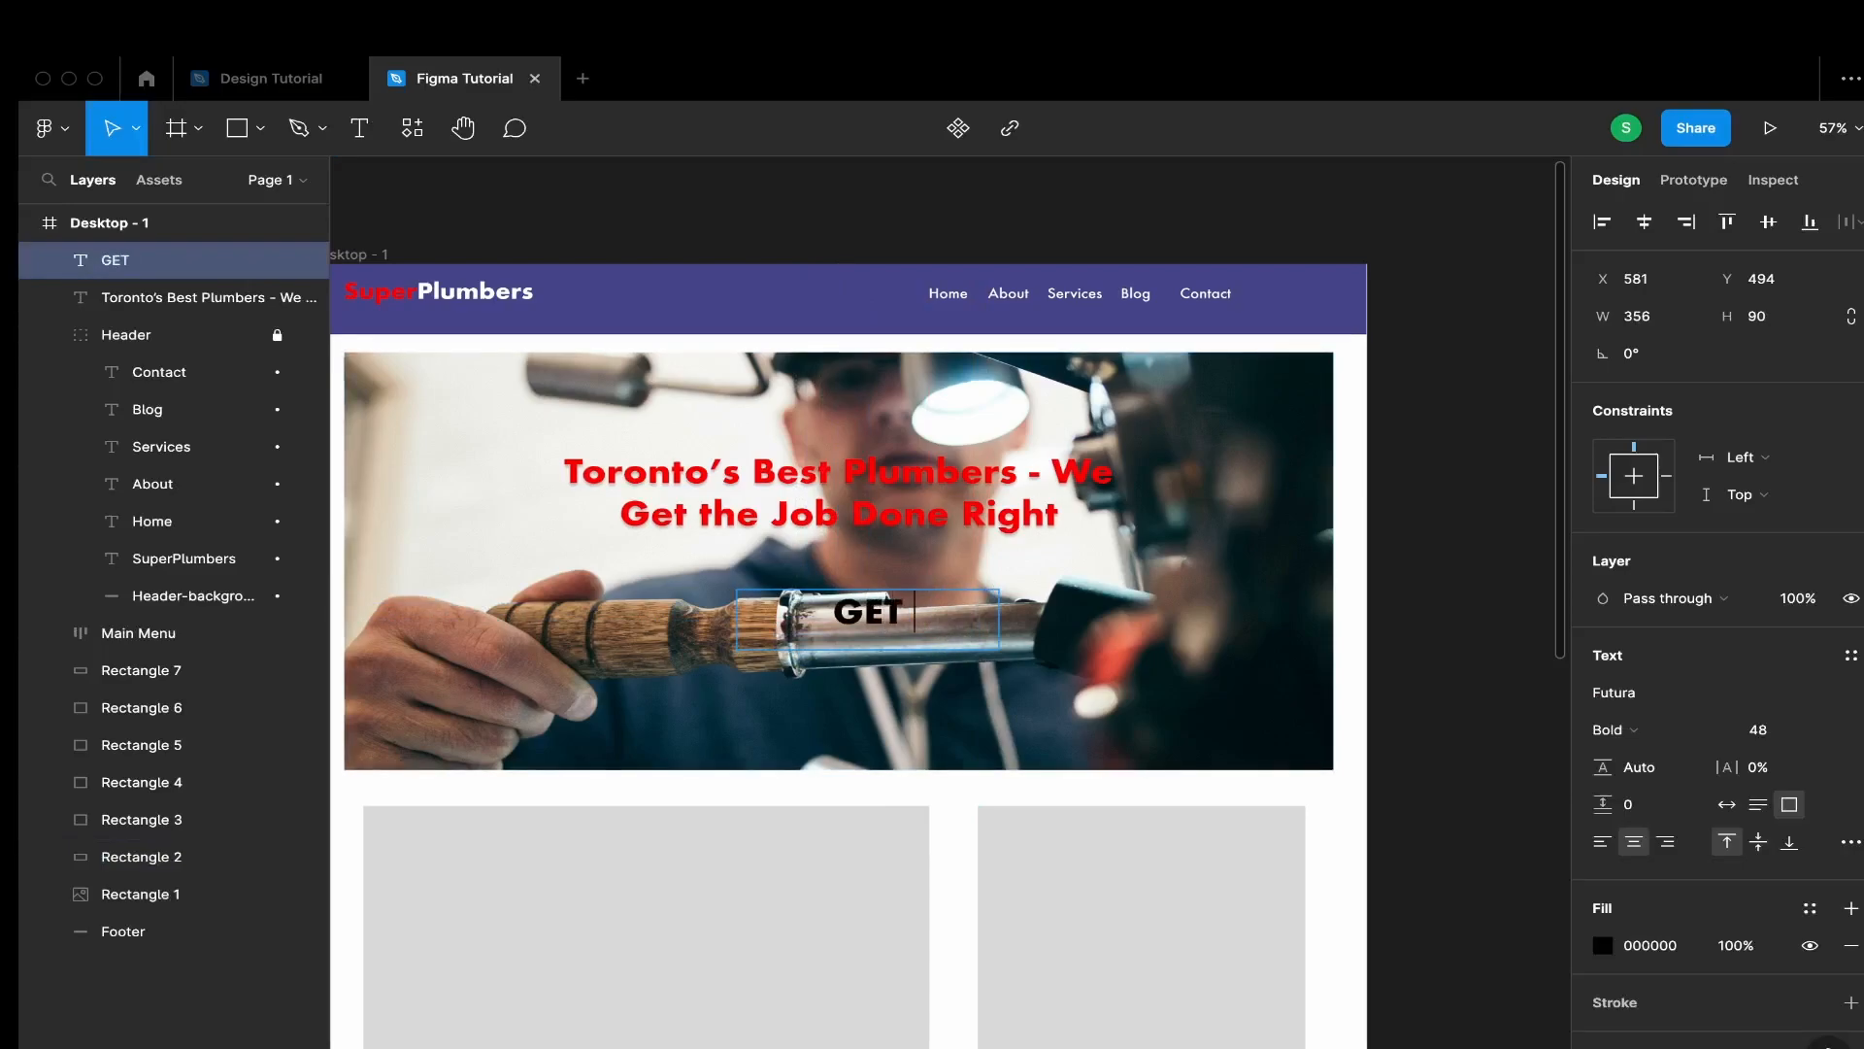
text( A QUOT)
key(BackSpace)
key(BackSpace)
key(BackSpace)
key(BackSpace)
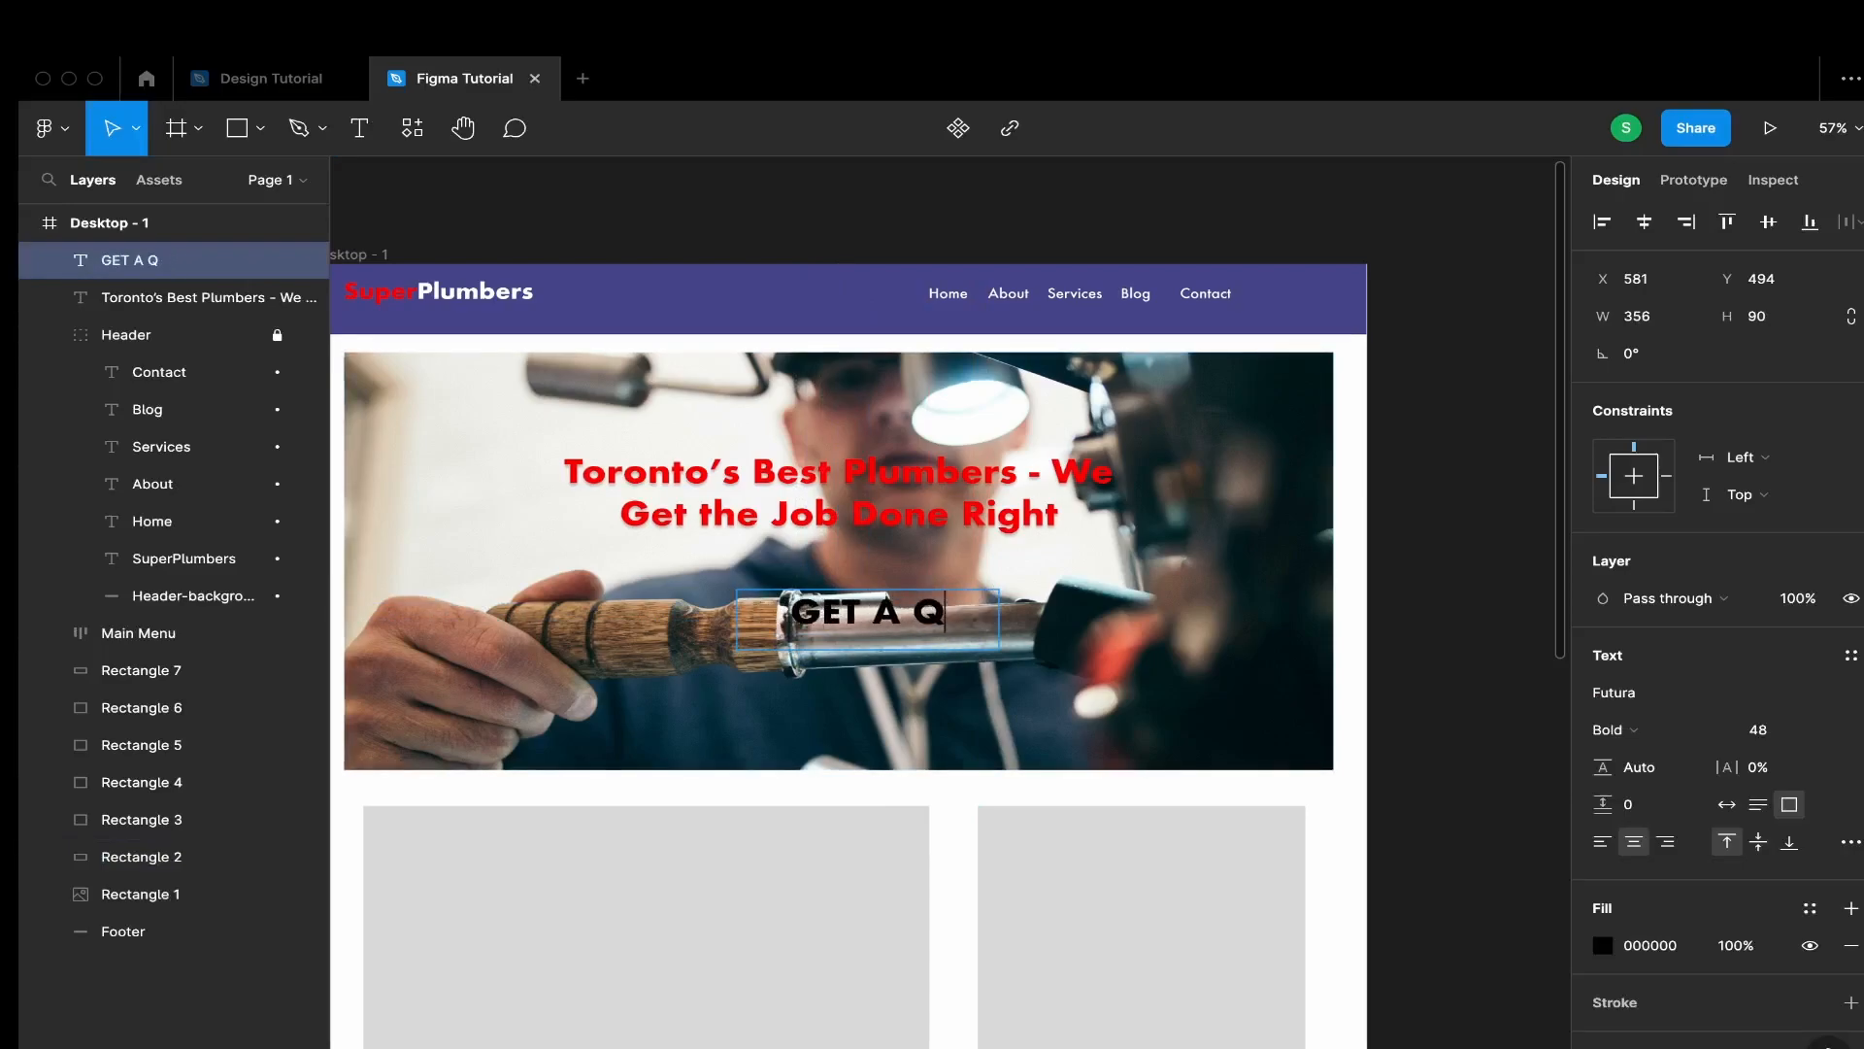
text(QUOTE)
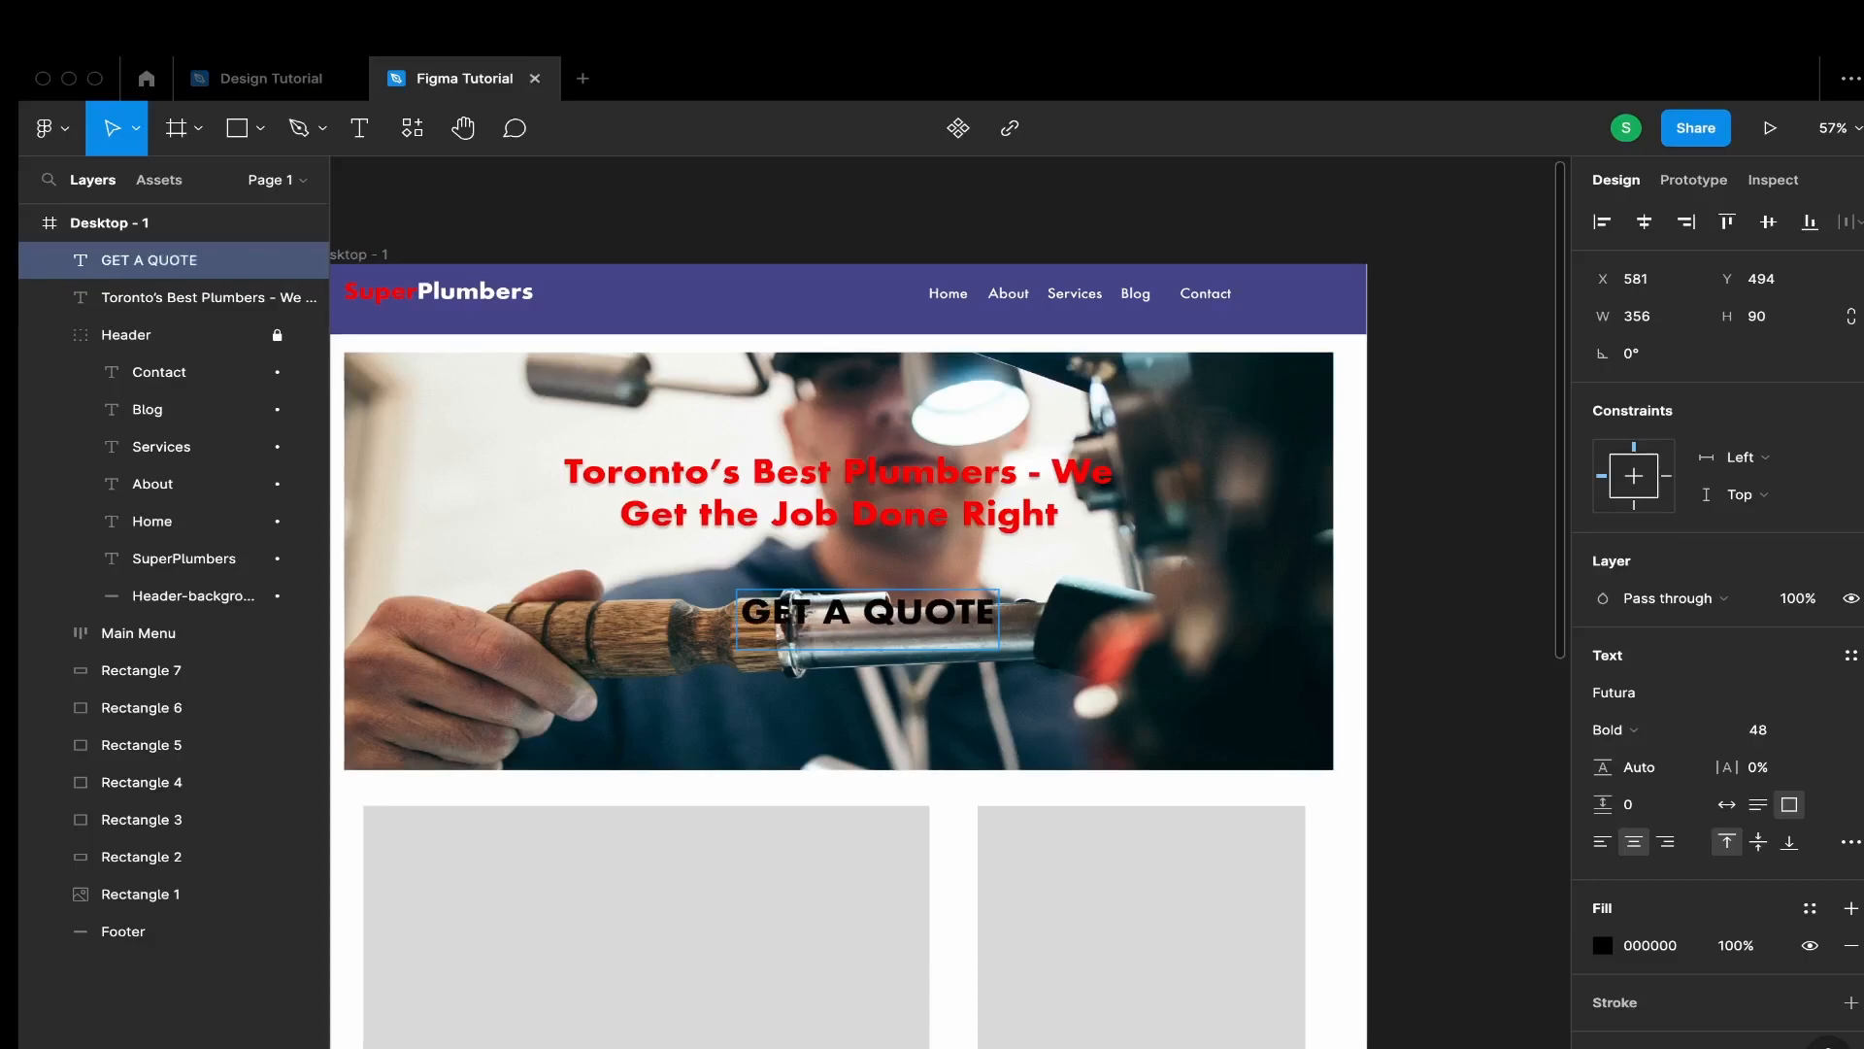
Check the button wording in the Design Tutorial file and change the new text to "Get A Quote" in title case
click(276, 78)
click(505, 82)
drag(989, 617, 779, 610)
text(ET A)
key(BackSpace)
key(BackSpace)
key(BackSpace)
key(BackSpace)
text(et A Quote)
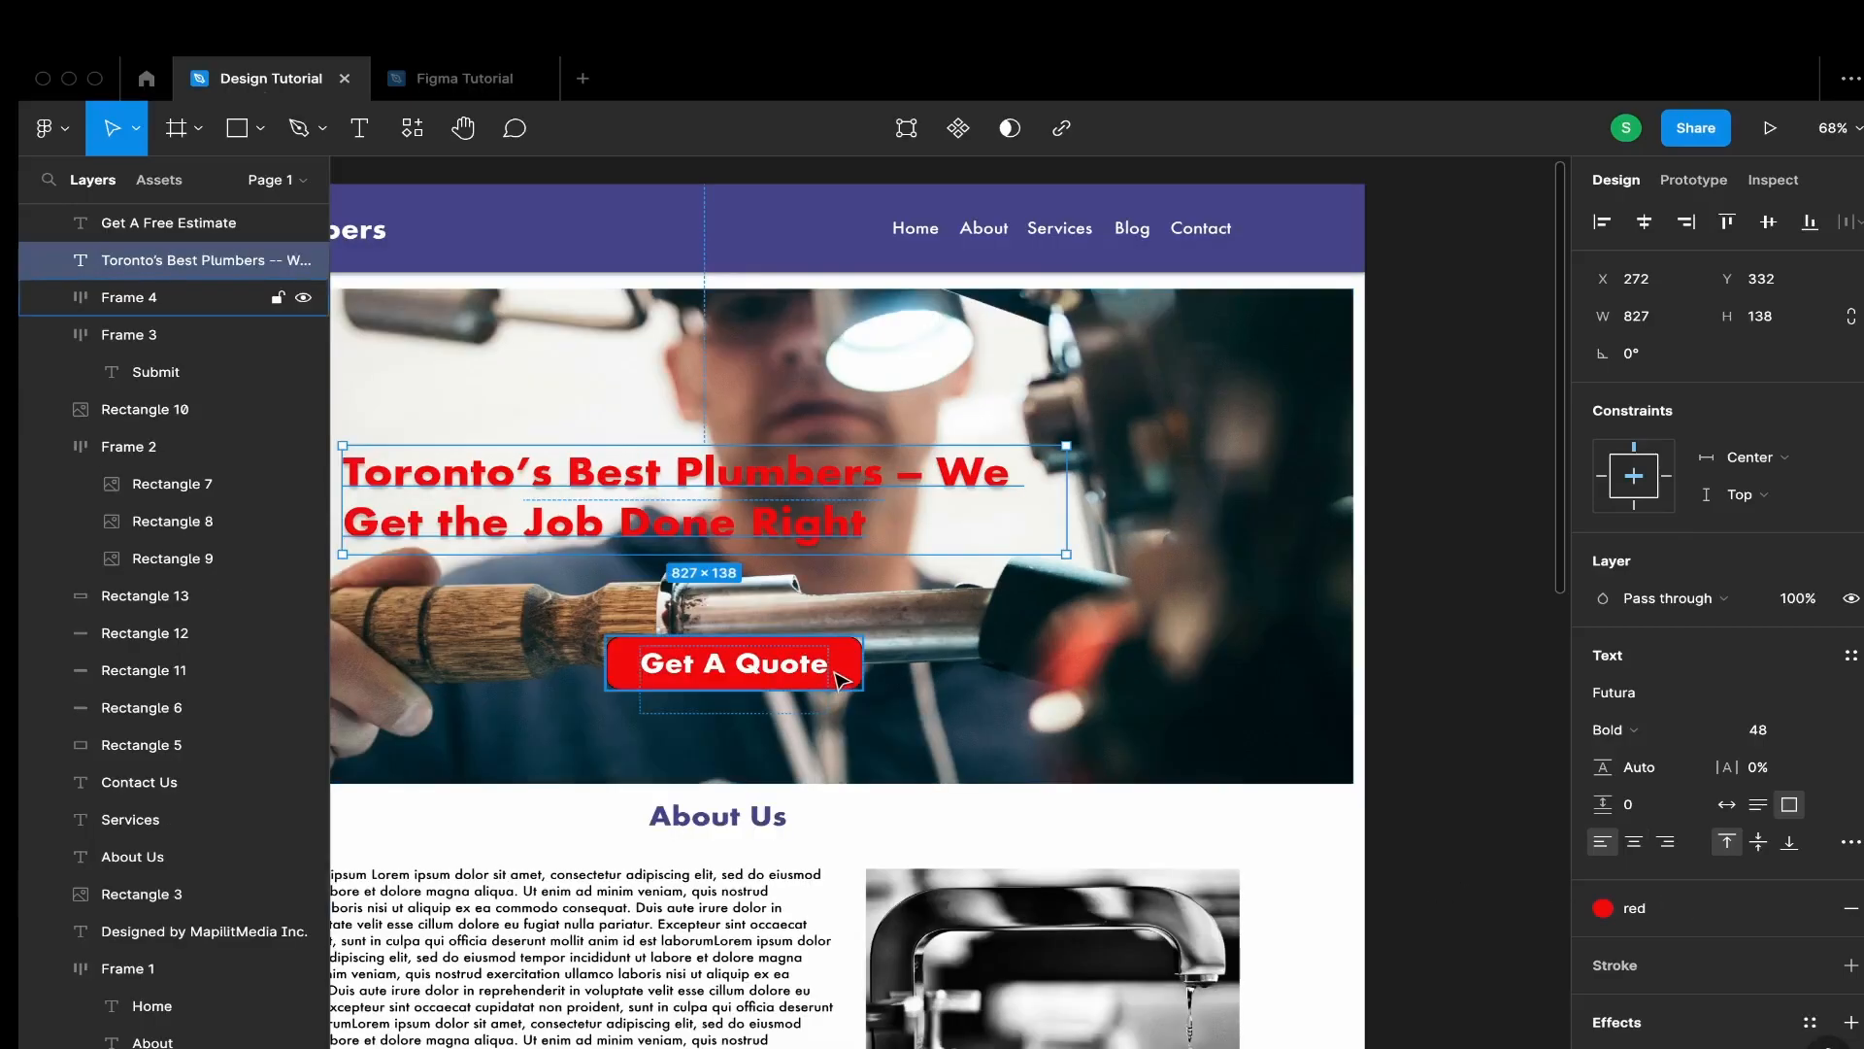
Set the "Get A Quote" text's fill to white (FFFFFF) and select its text box
click(840, 674)
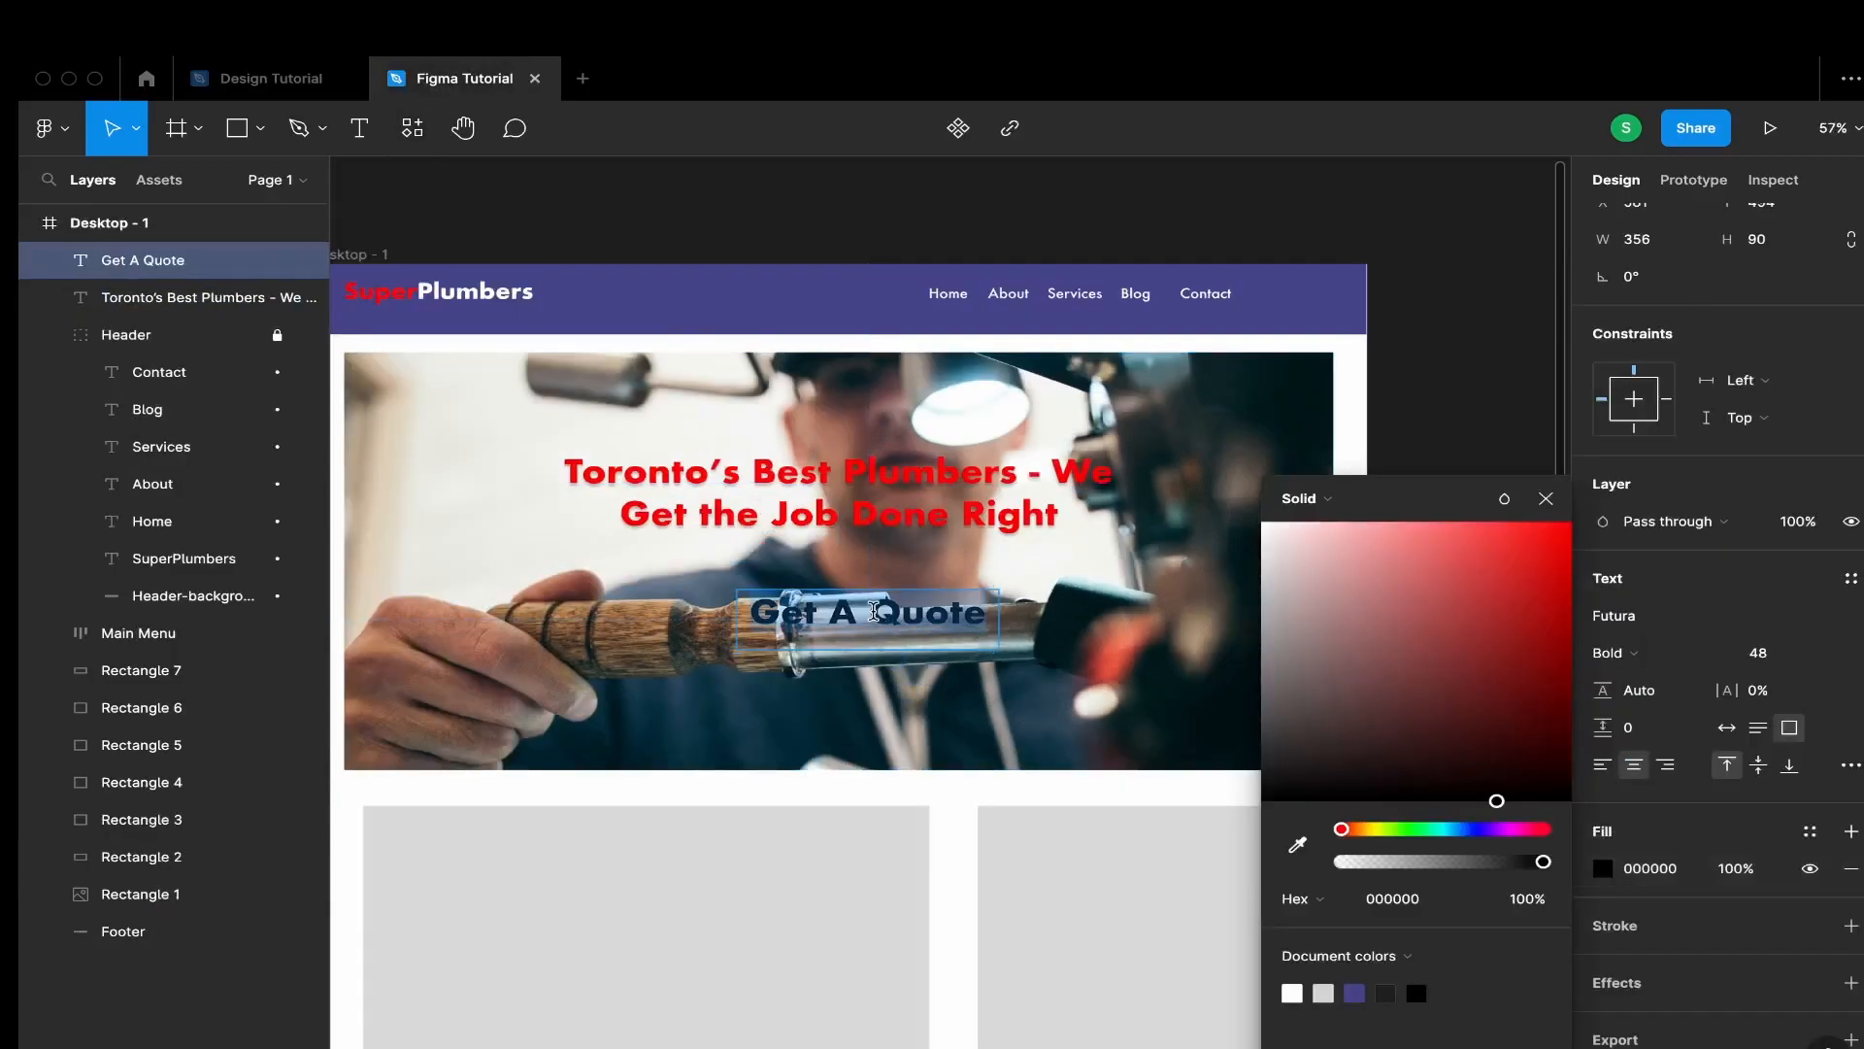
click(1292, 992)
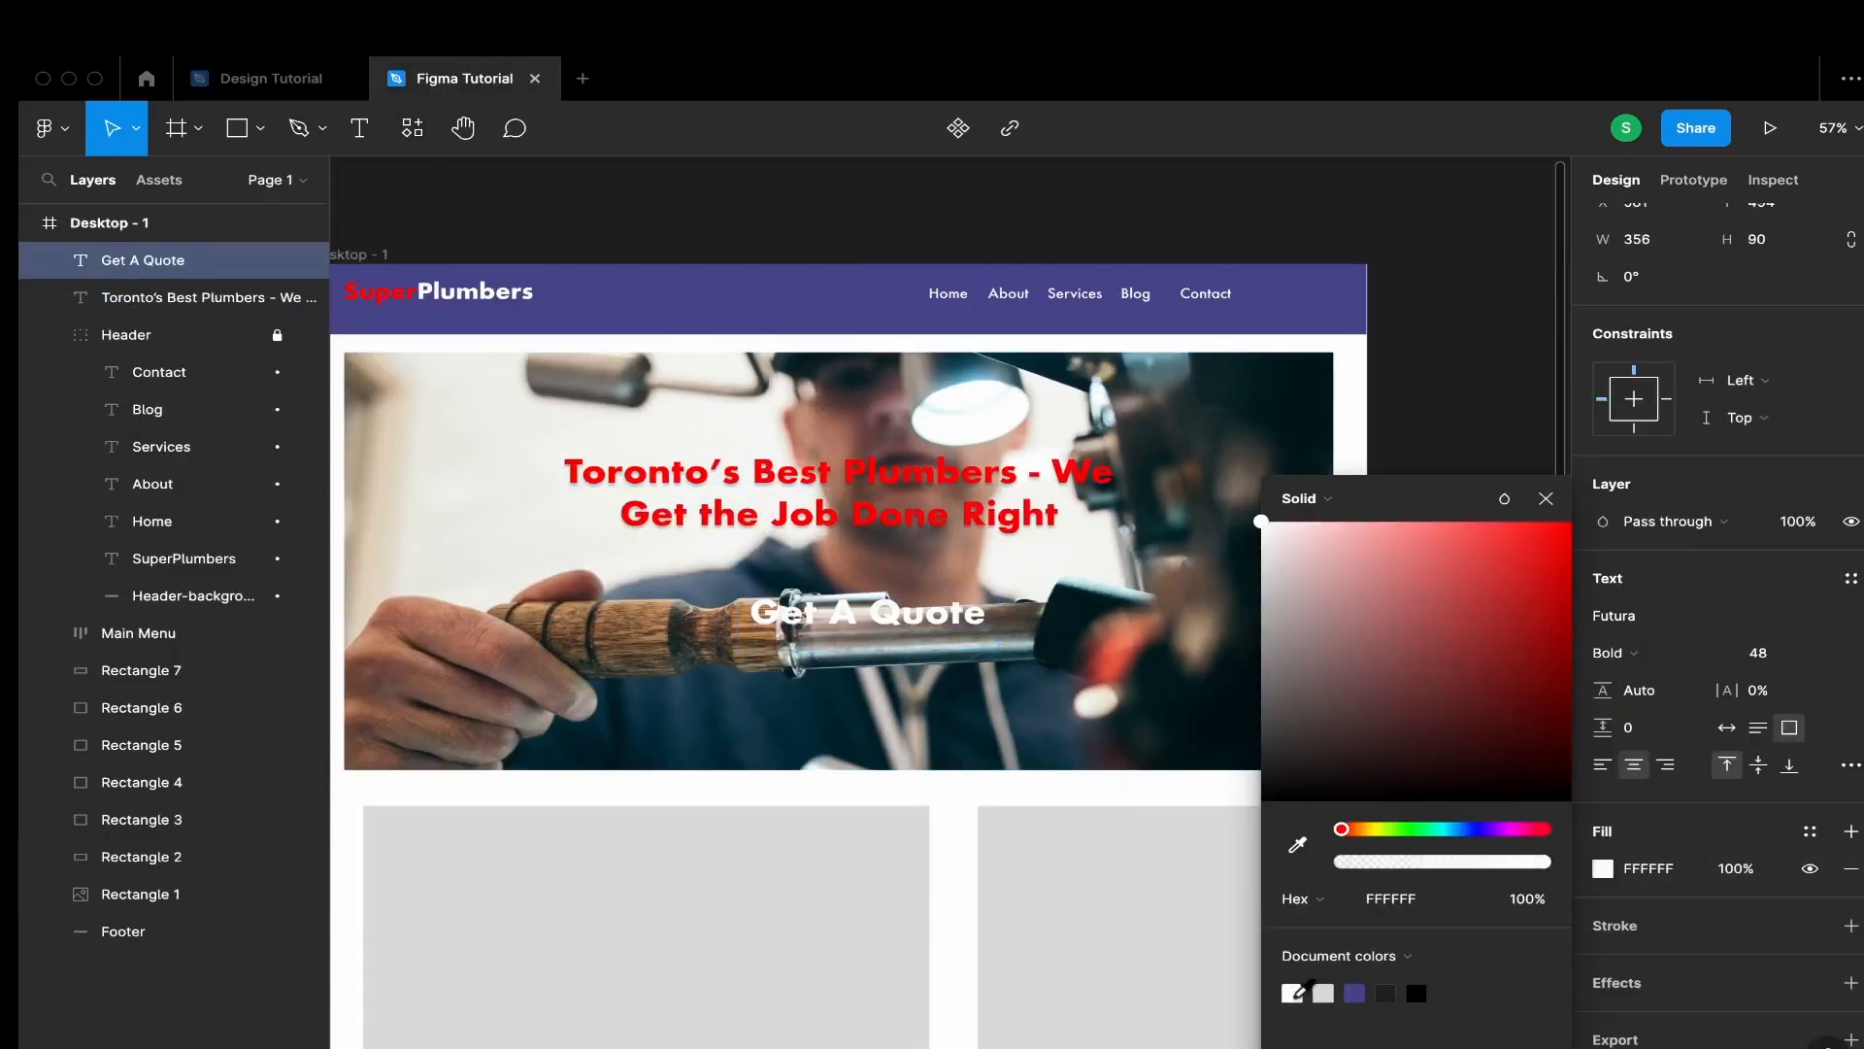
click(876, 636)
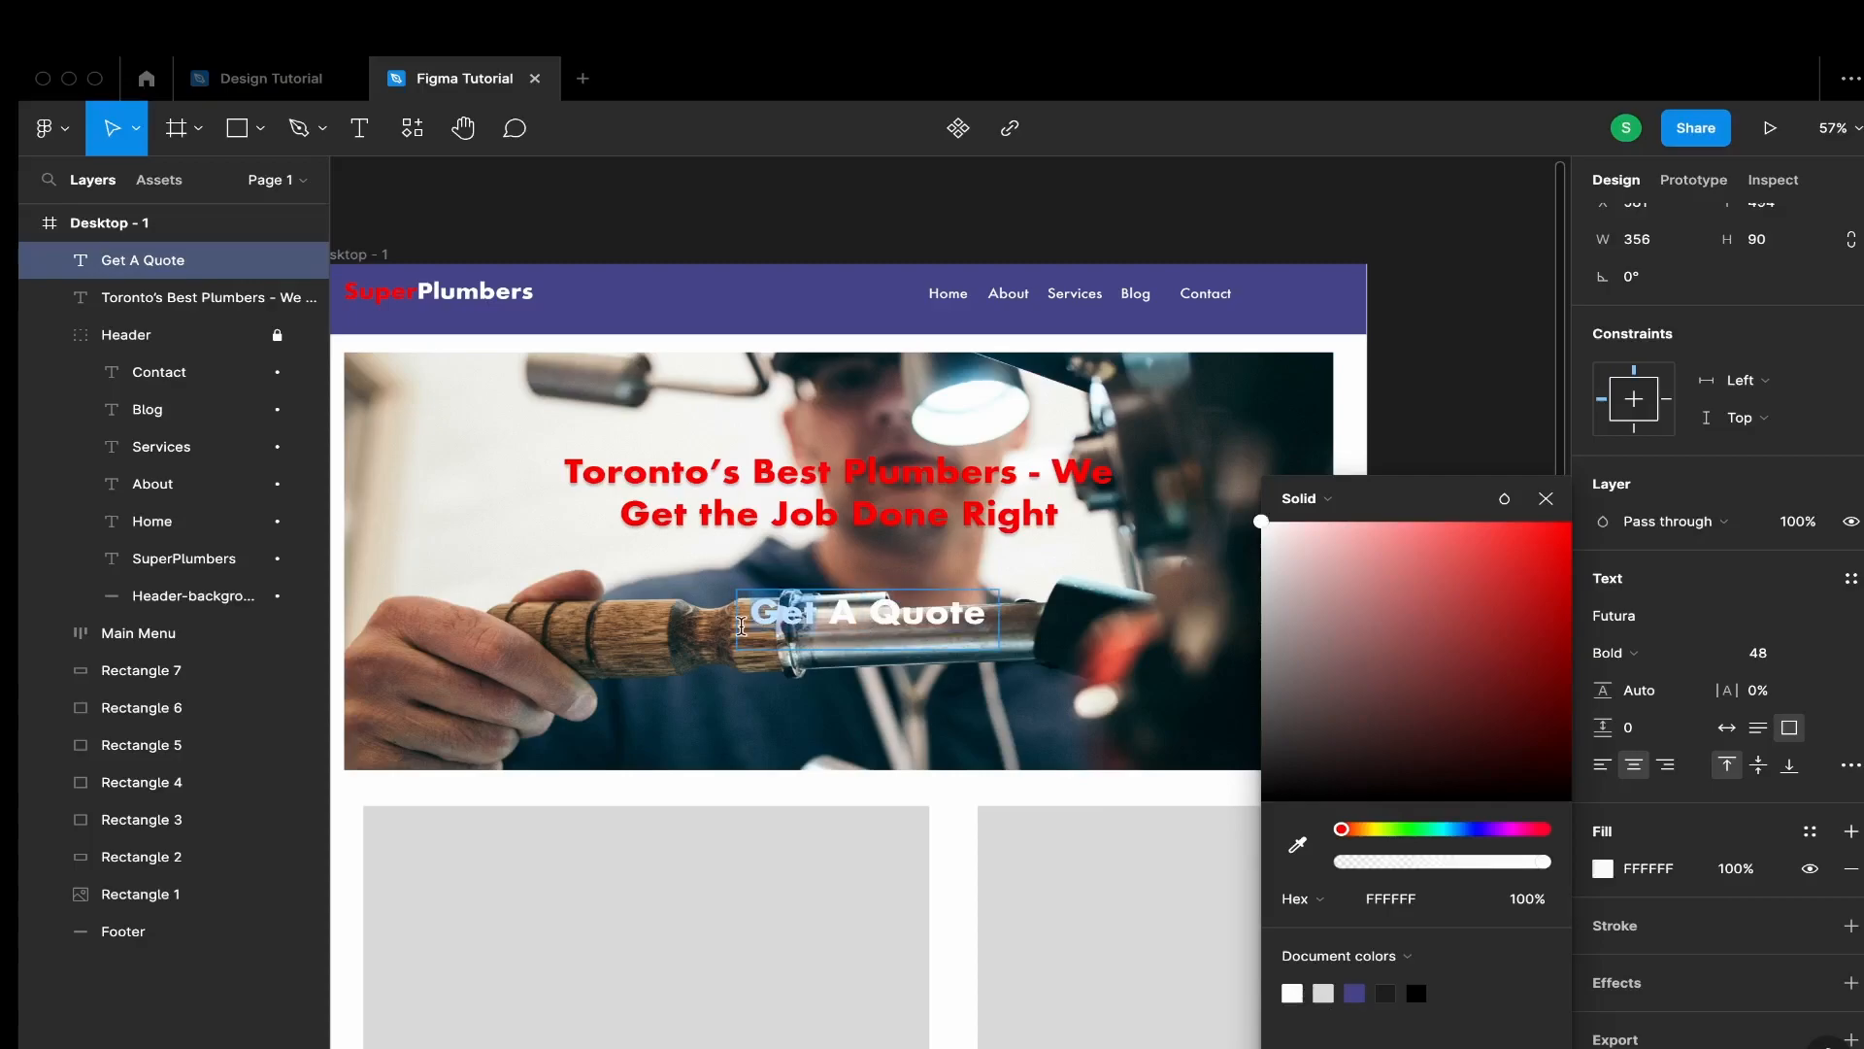
click(853, 524)
click(981, 622)
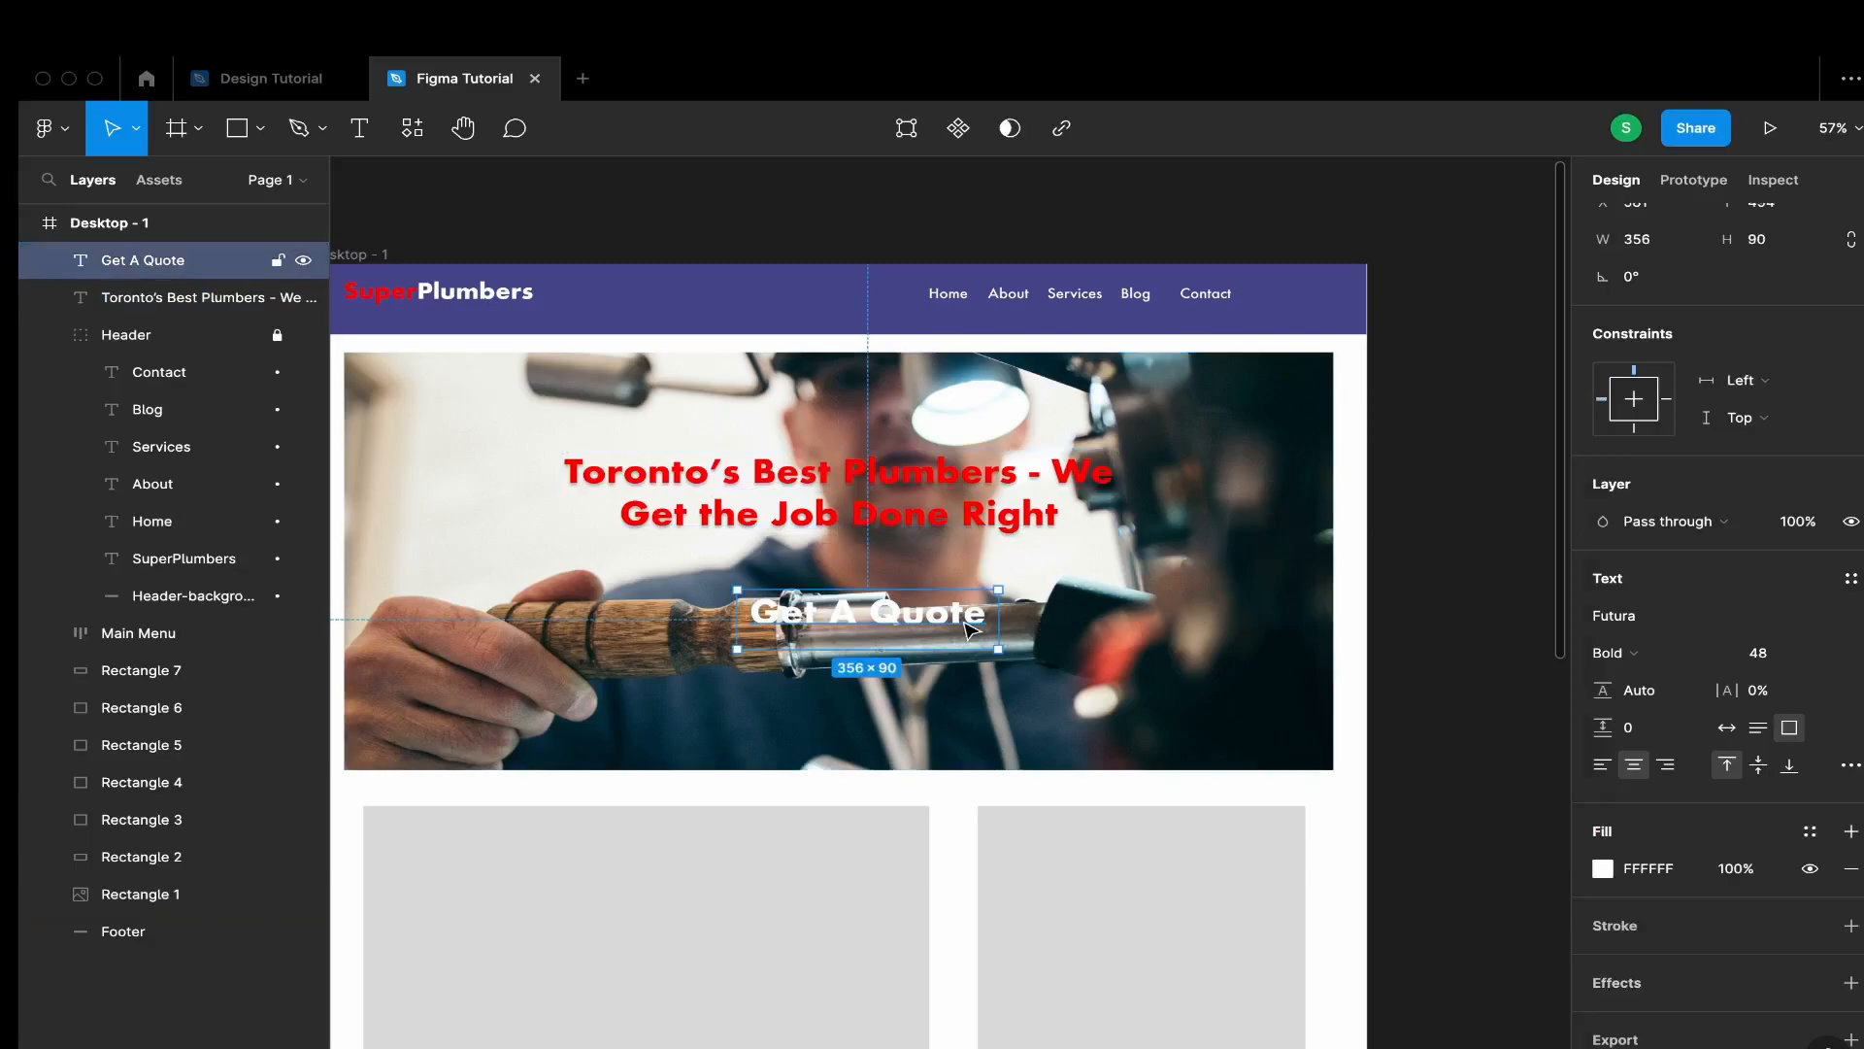
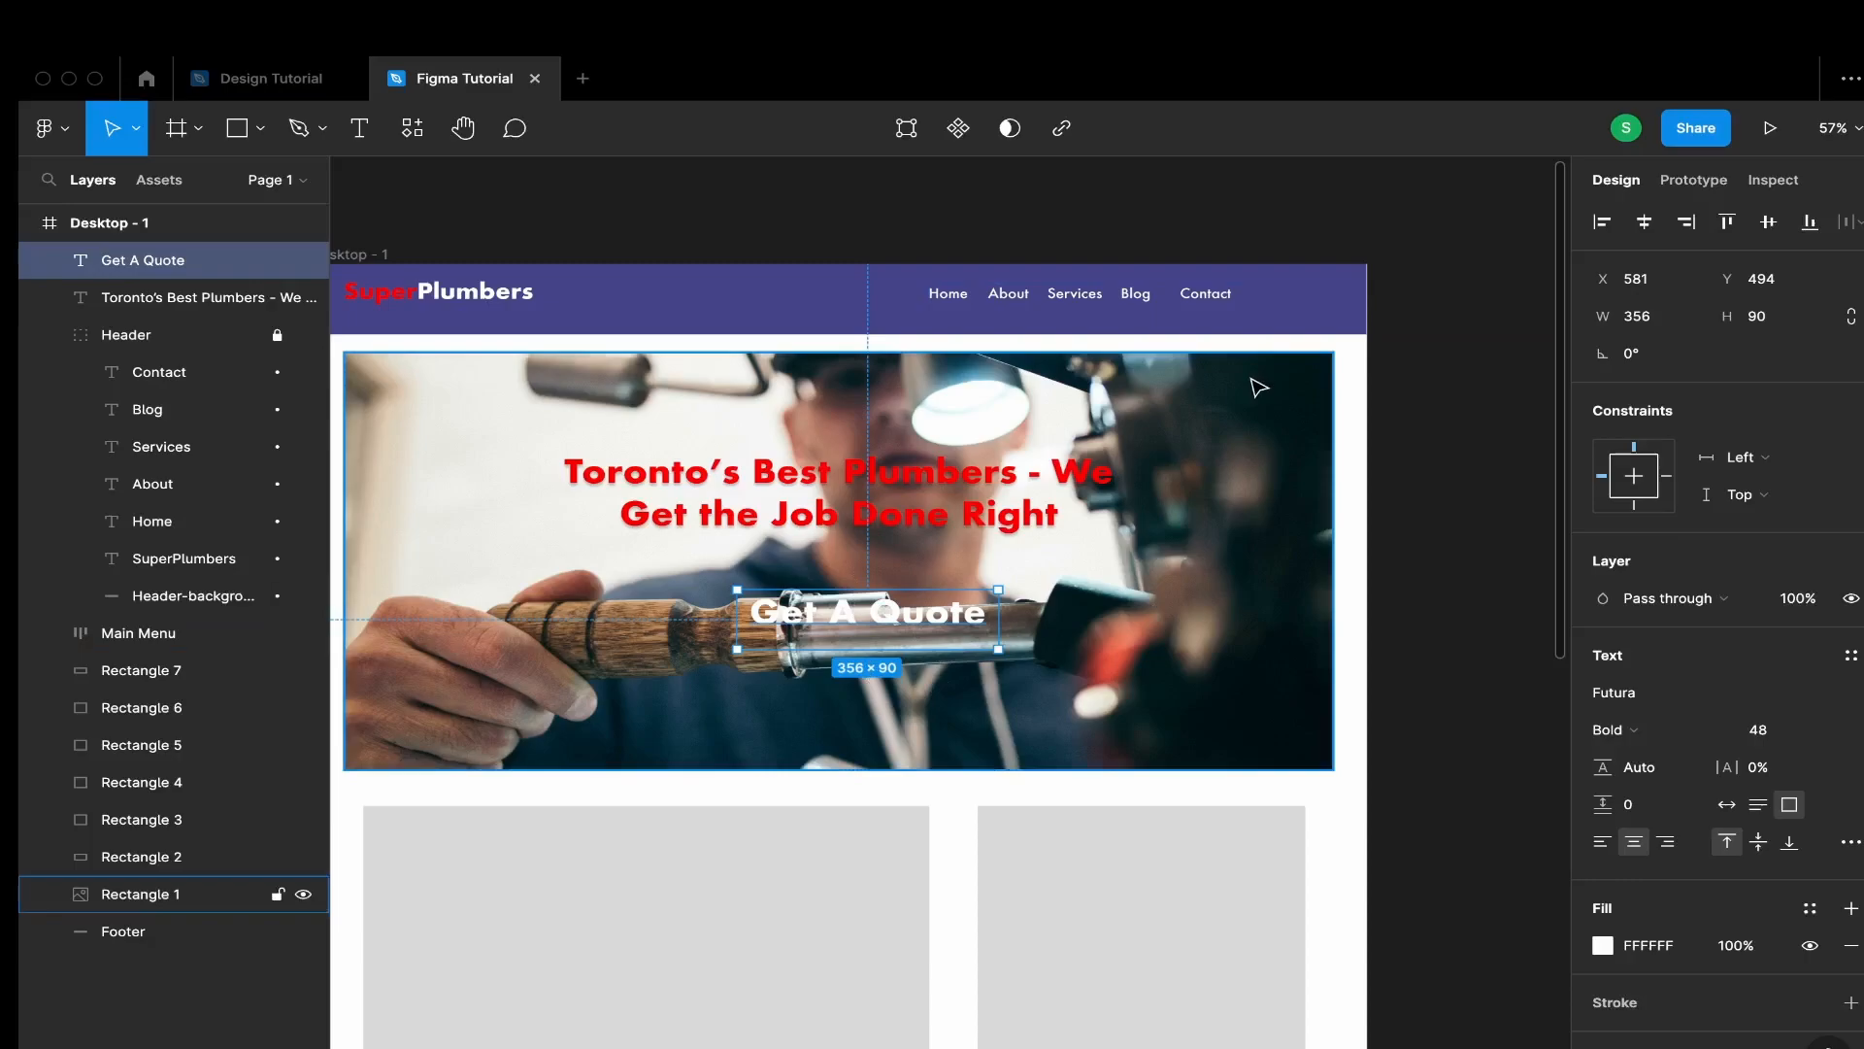
Wrap the "Get A Quote" text in an auto layout frame and fill the frame with the secondary colour style
key(shift+a)
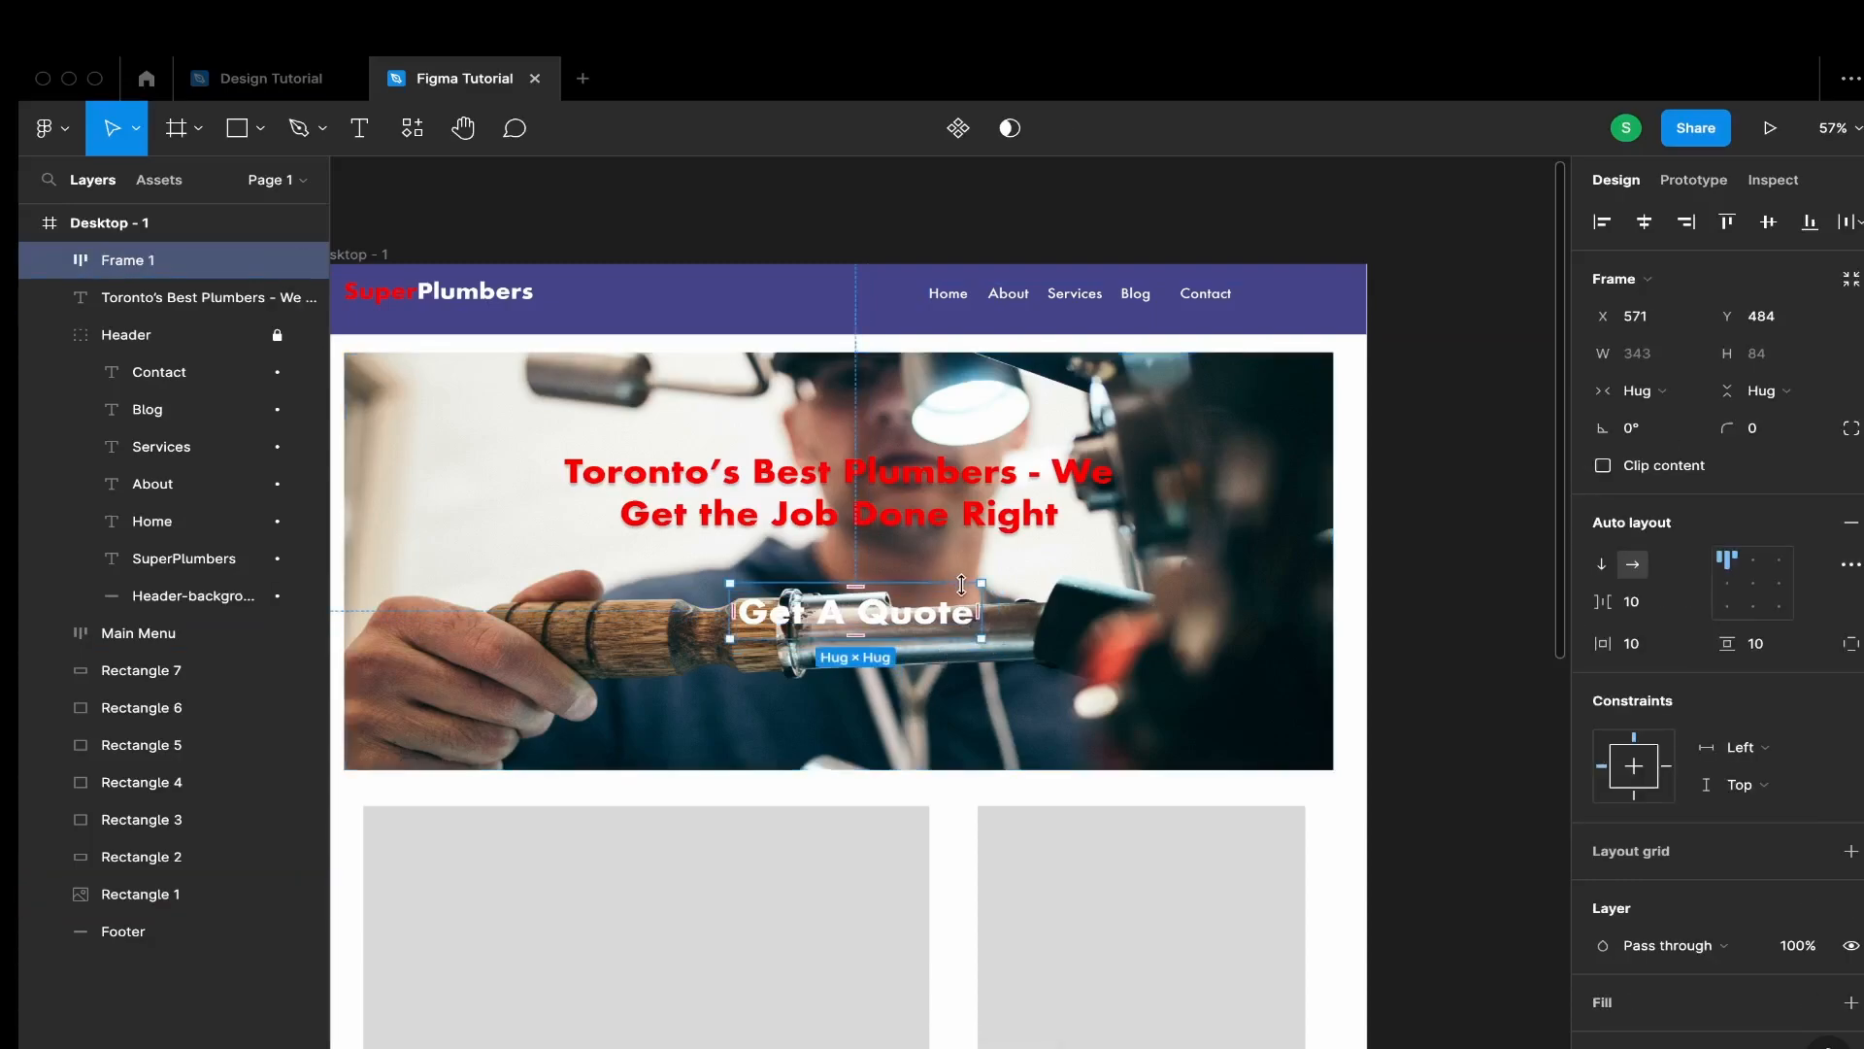
scroll(1835, 653, down, 5)
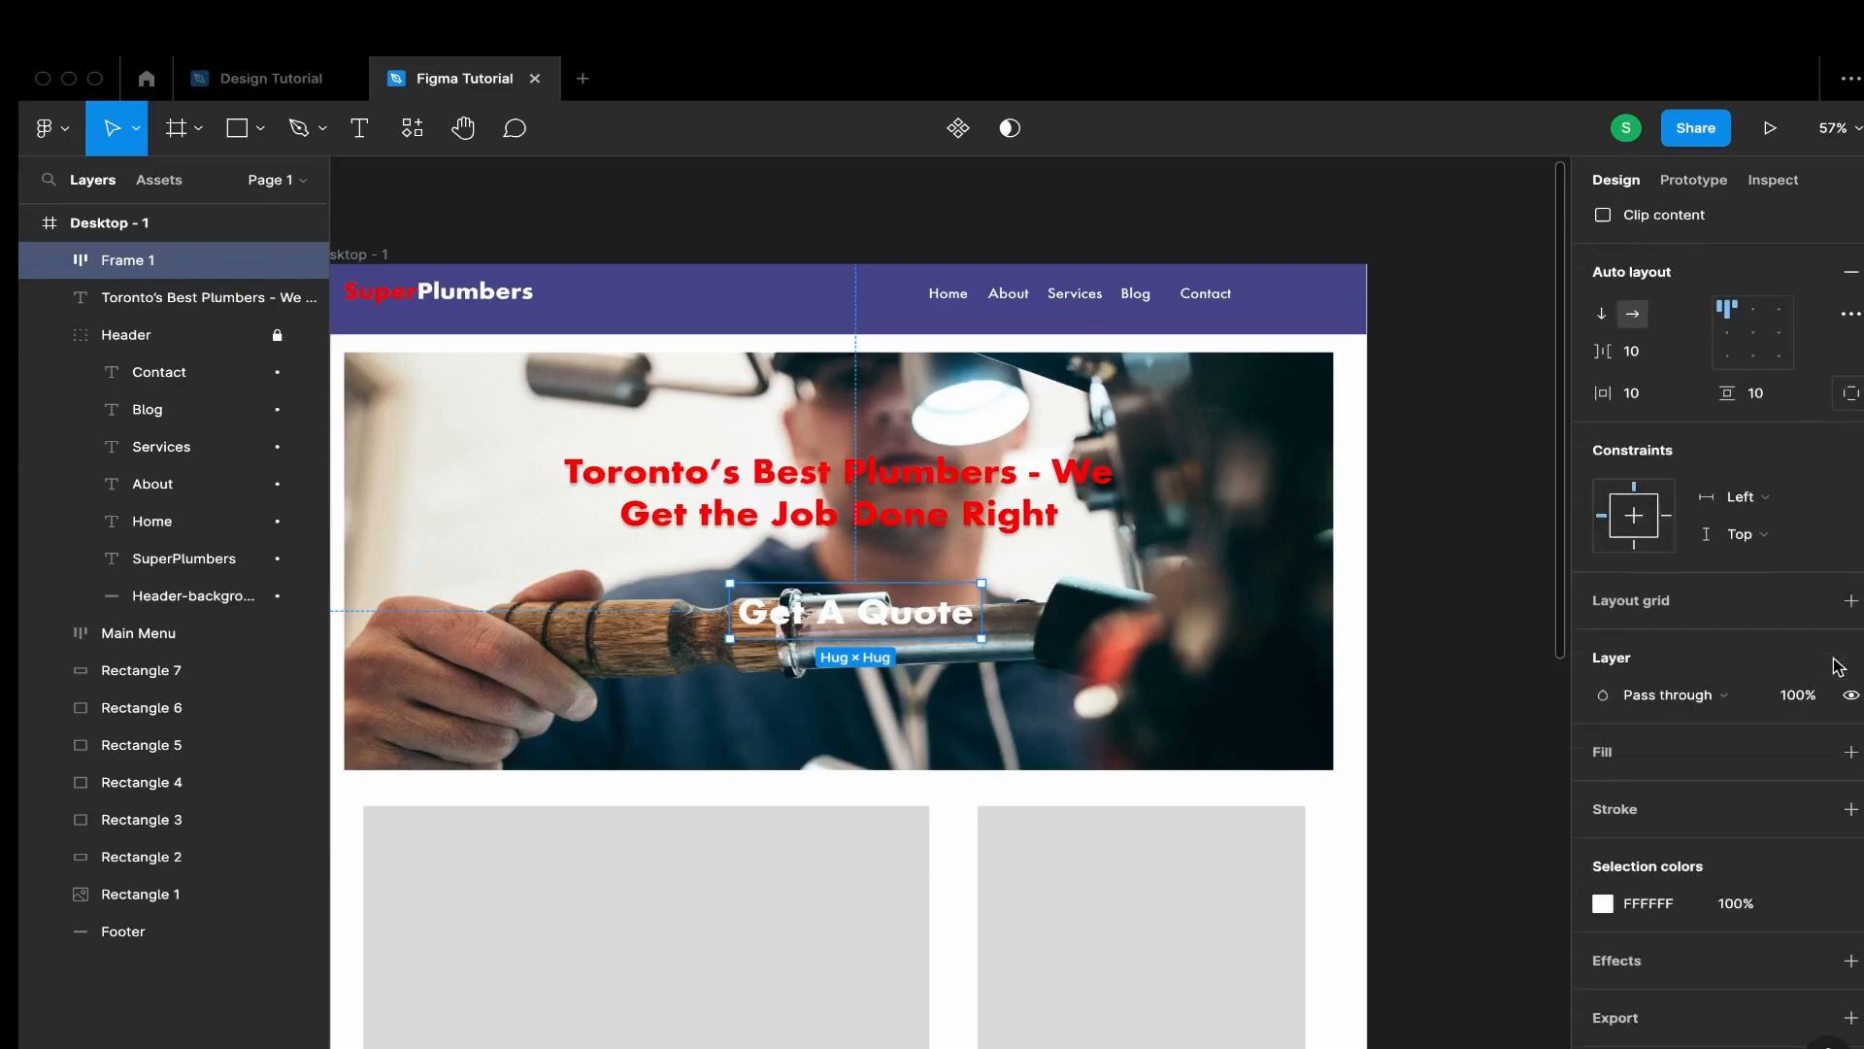
click(1851, 751)
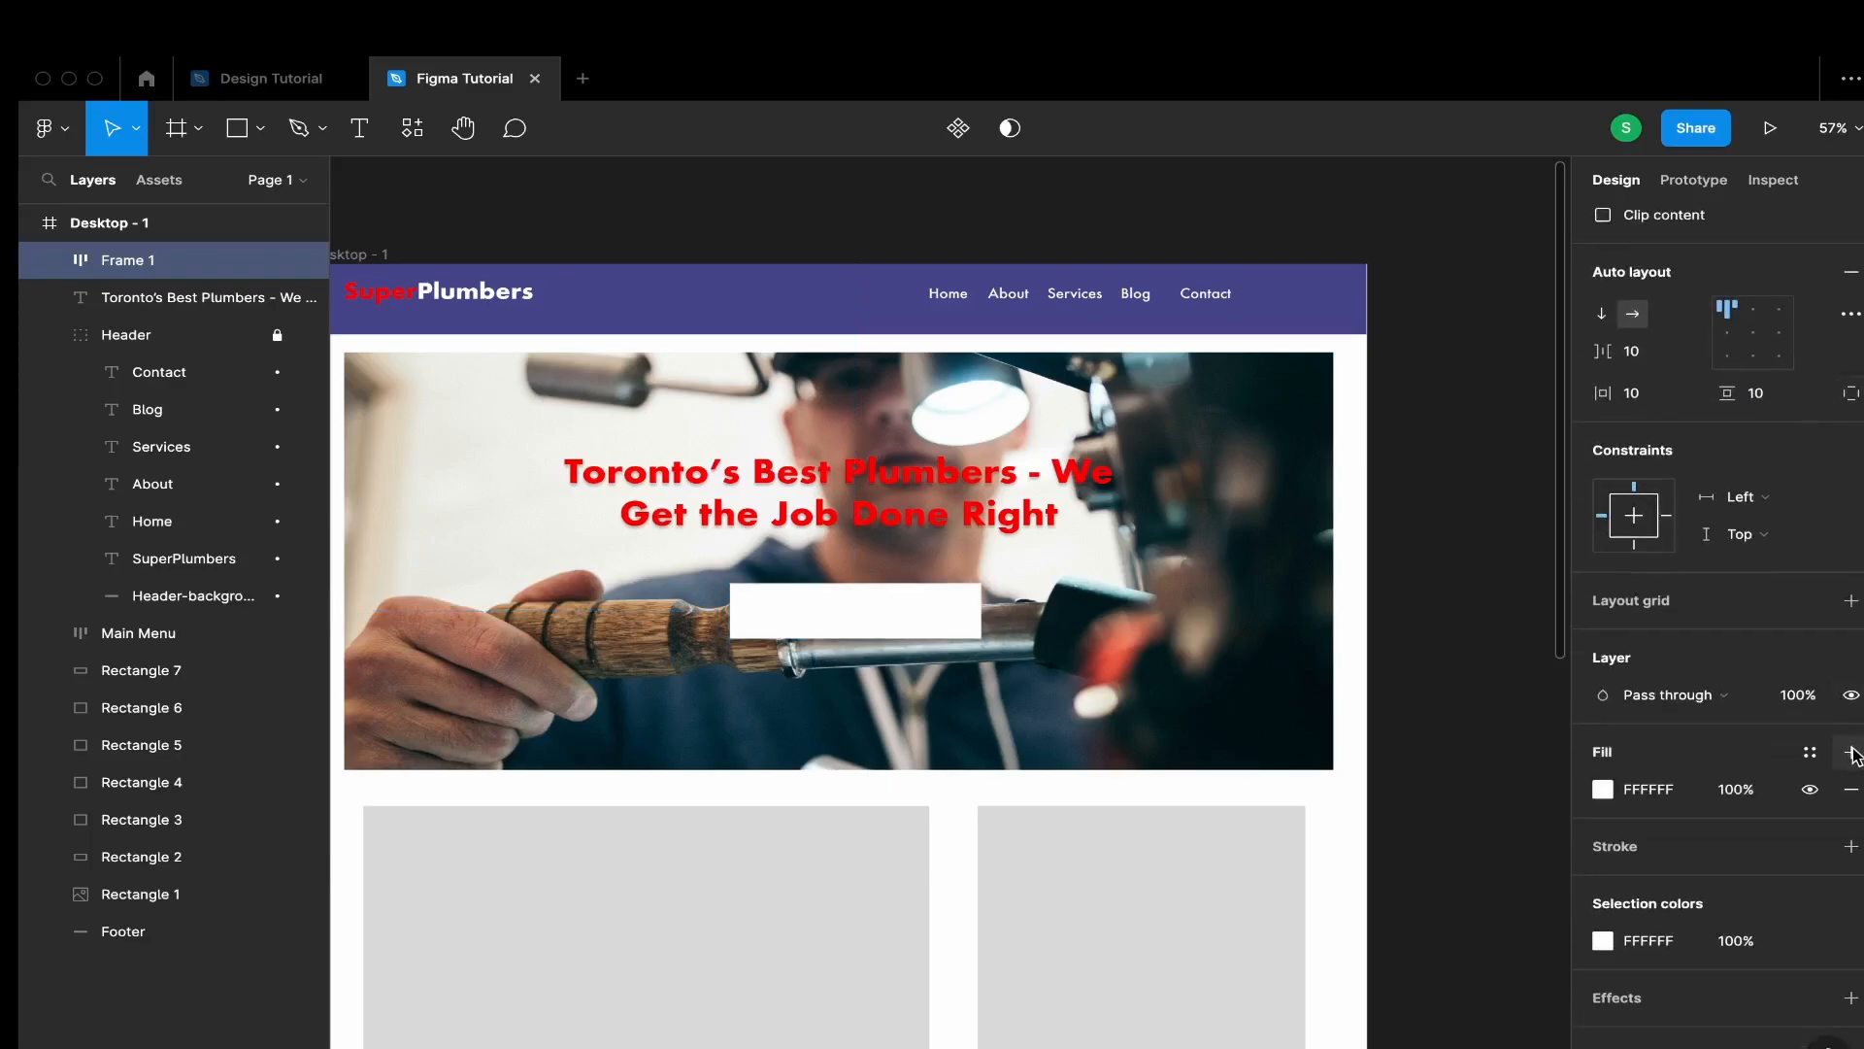
click(1622, 793)
click(1607, 790)
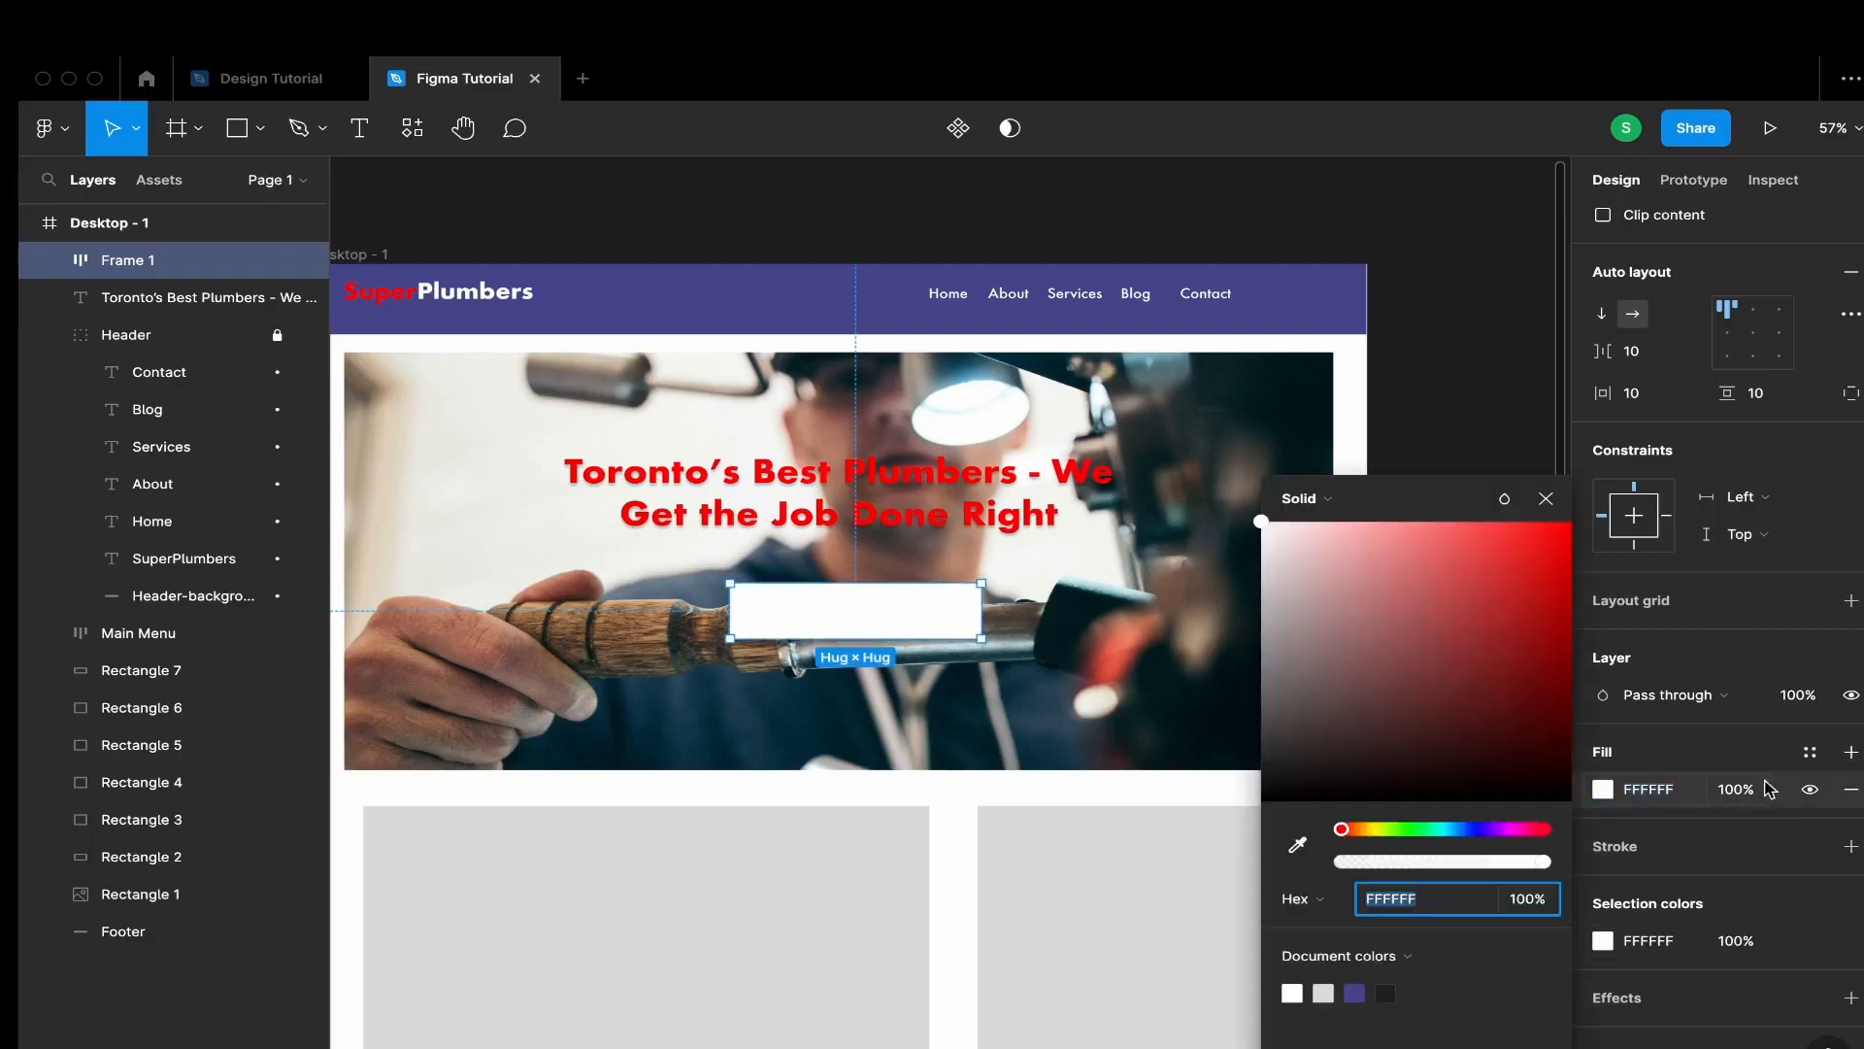
click(1810, 751)
click(1656, 815)
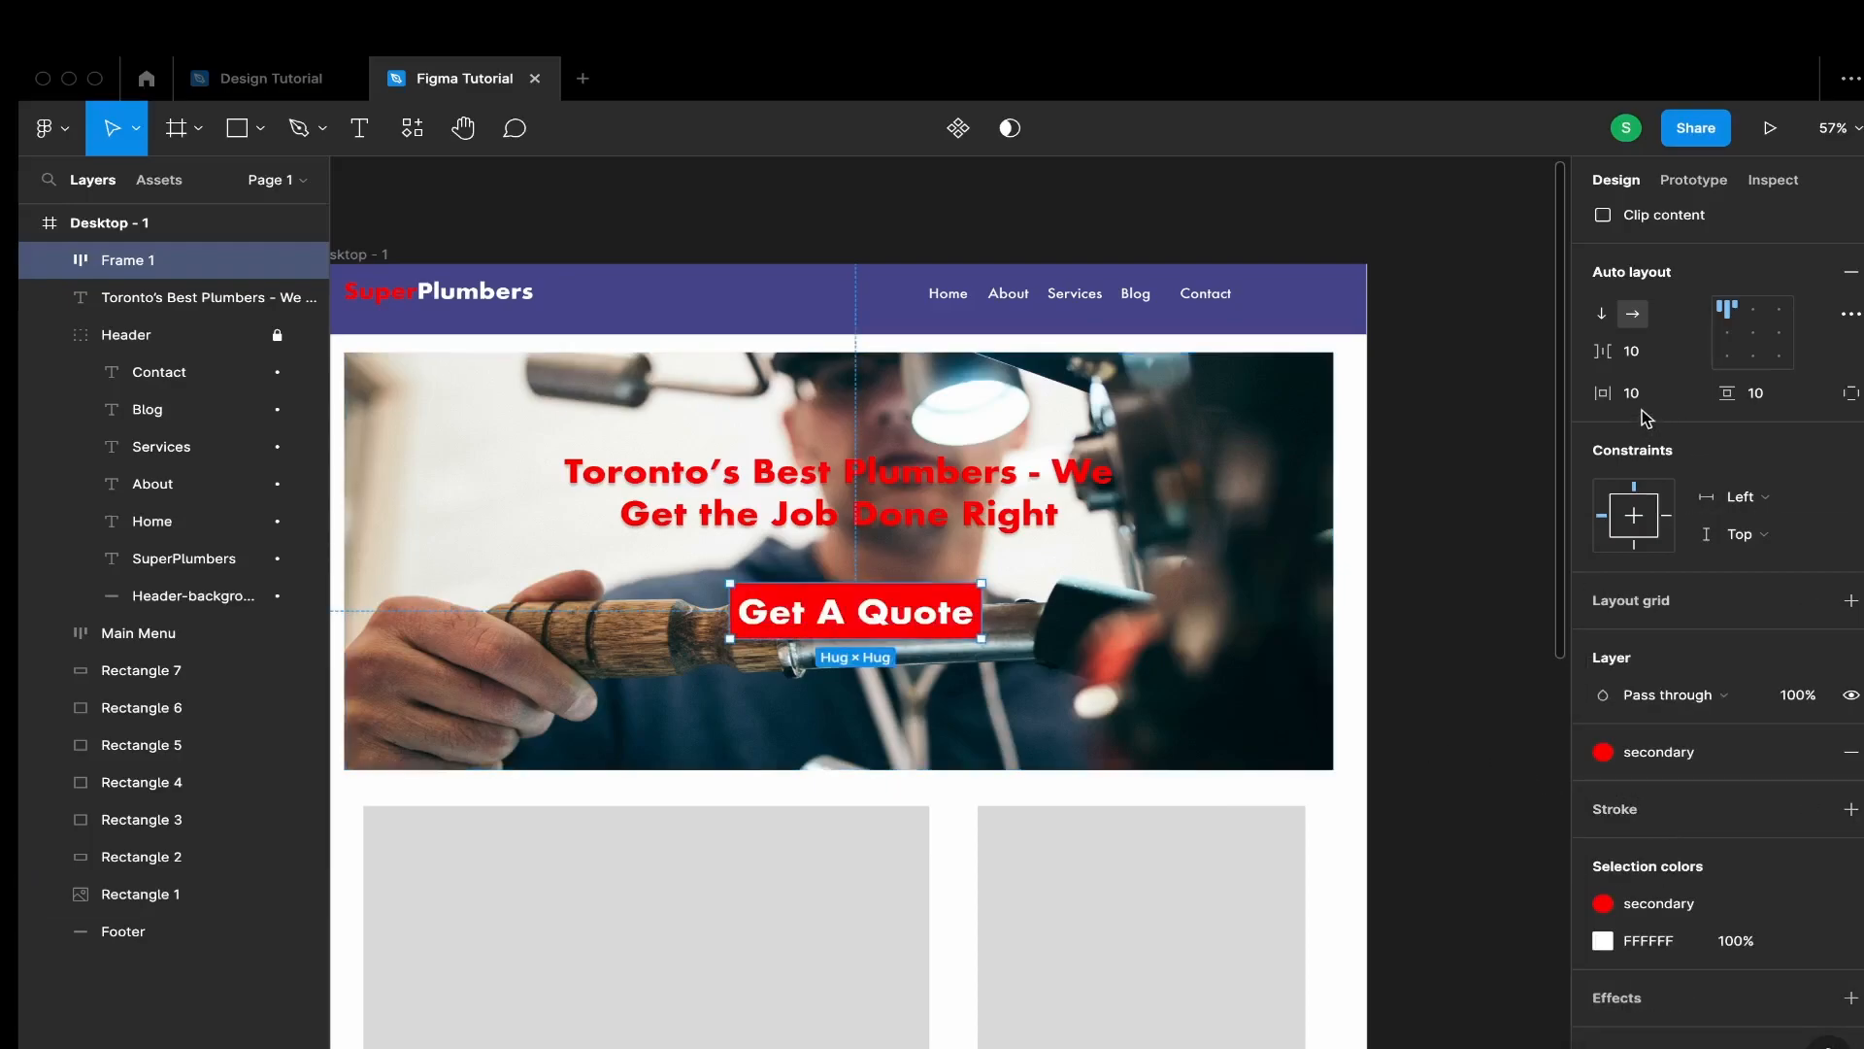
Set the "Get A Quote" button frame's corner radius to 8
scroll(1645, 418, up, 3)
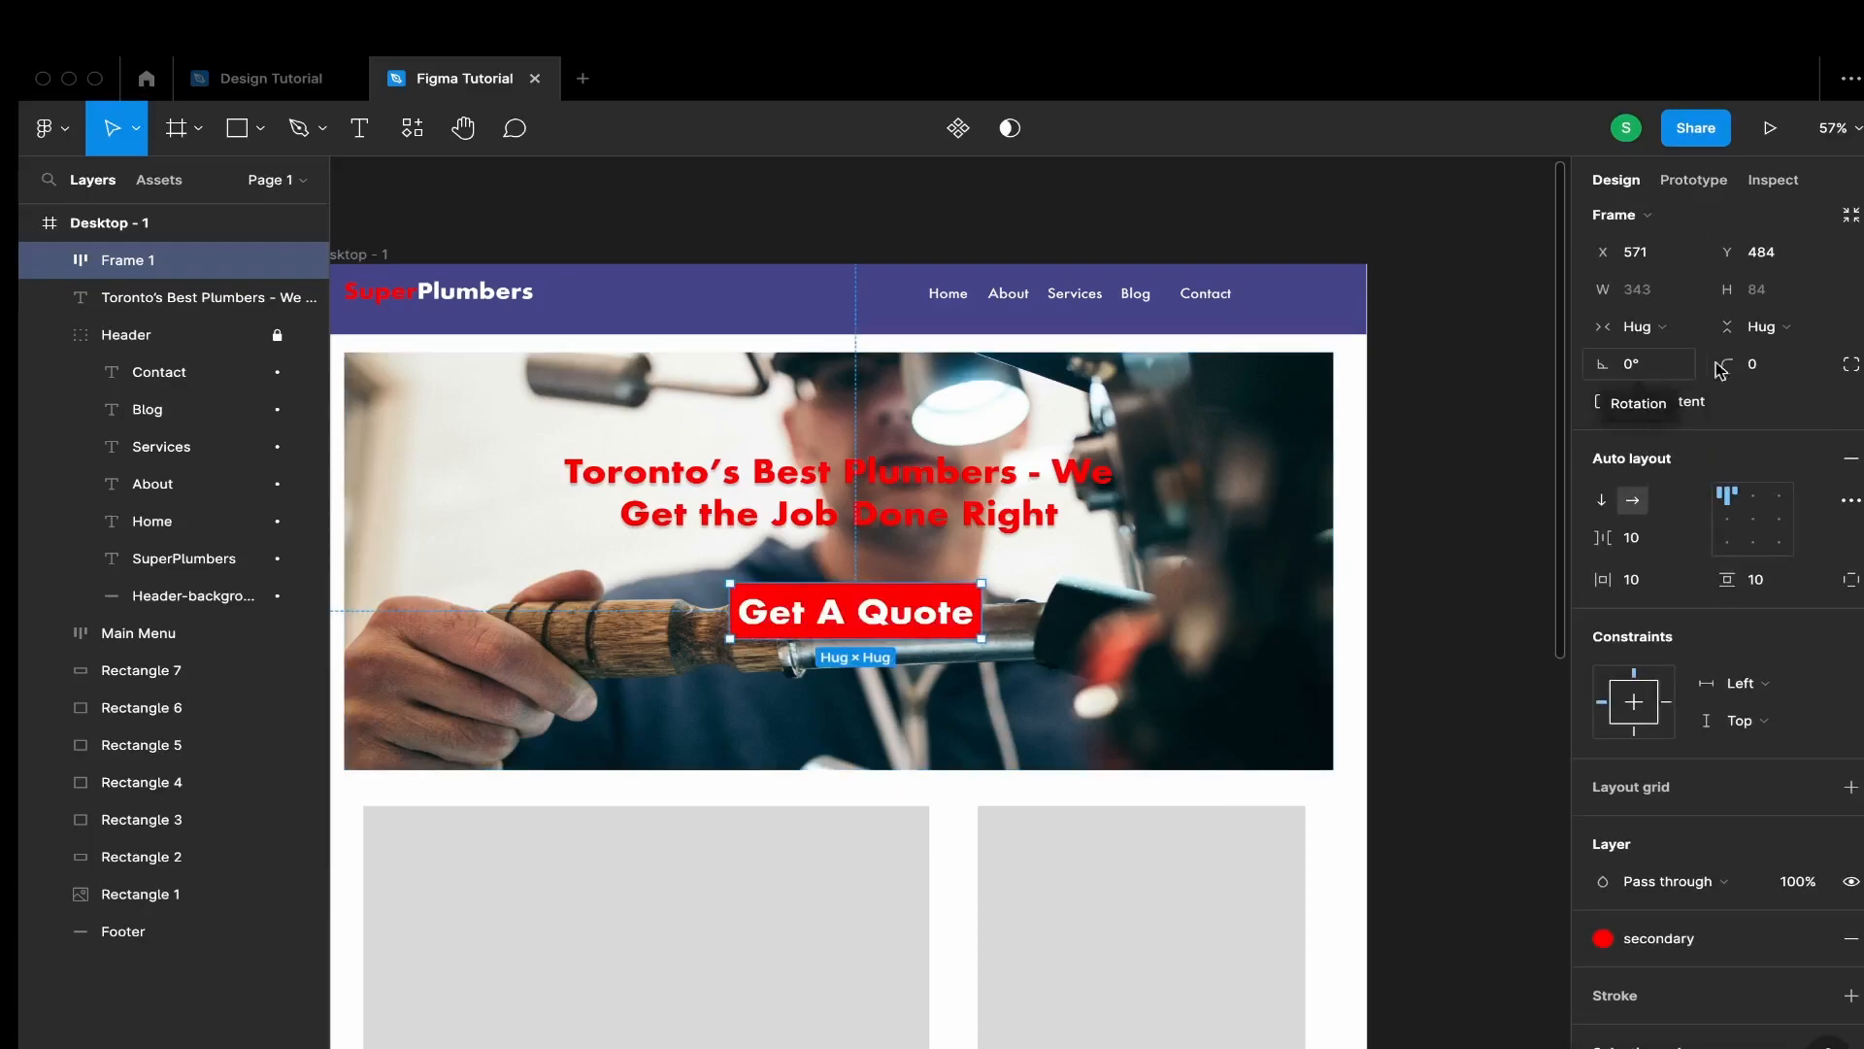
drag(1726, 364, 1823, 365)
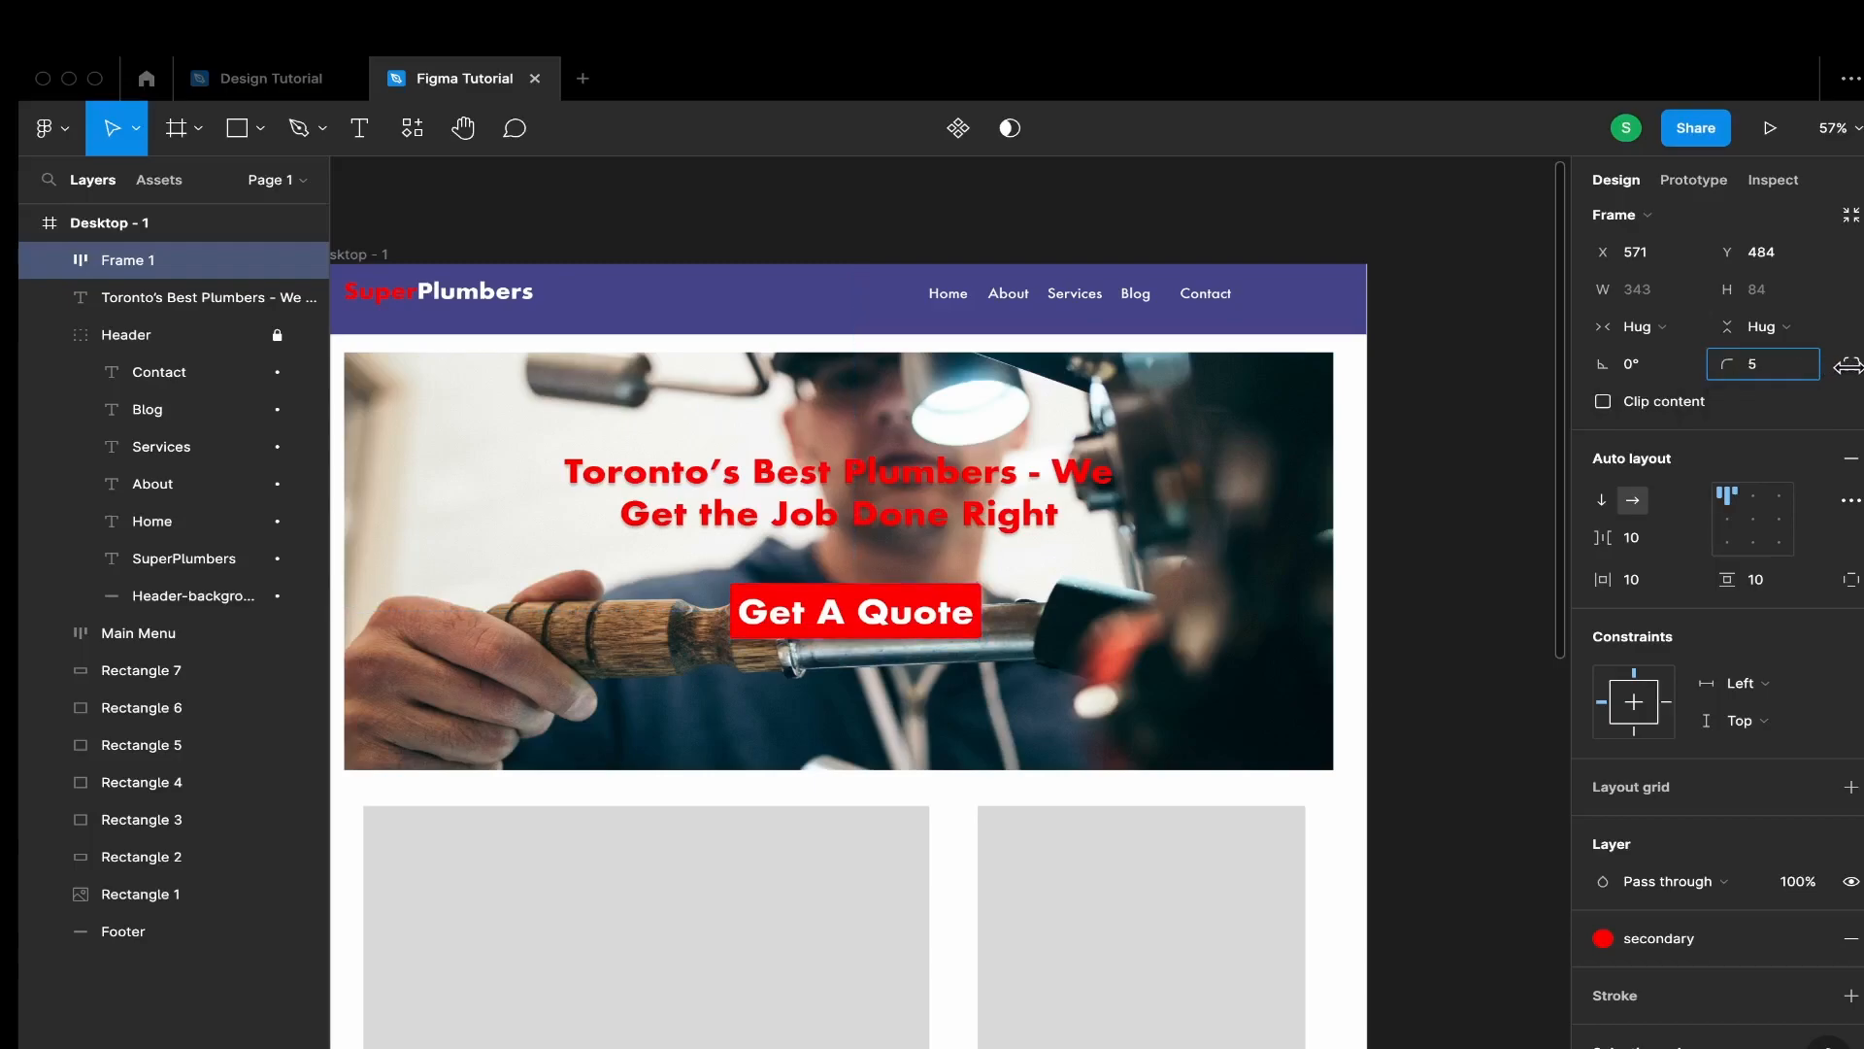
mouse_move(1726, 364)
mouse_down()
mouse_move(1835, 363)
mouse_move(1763, 365)
mouse_up()
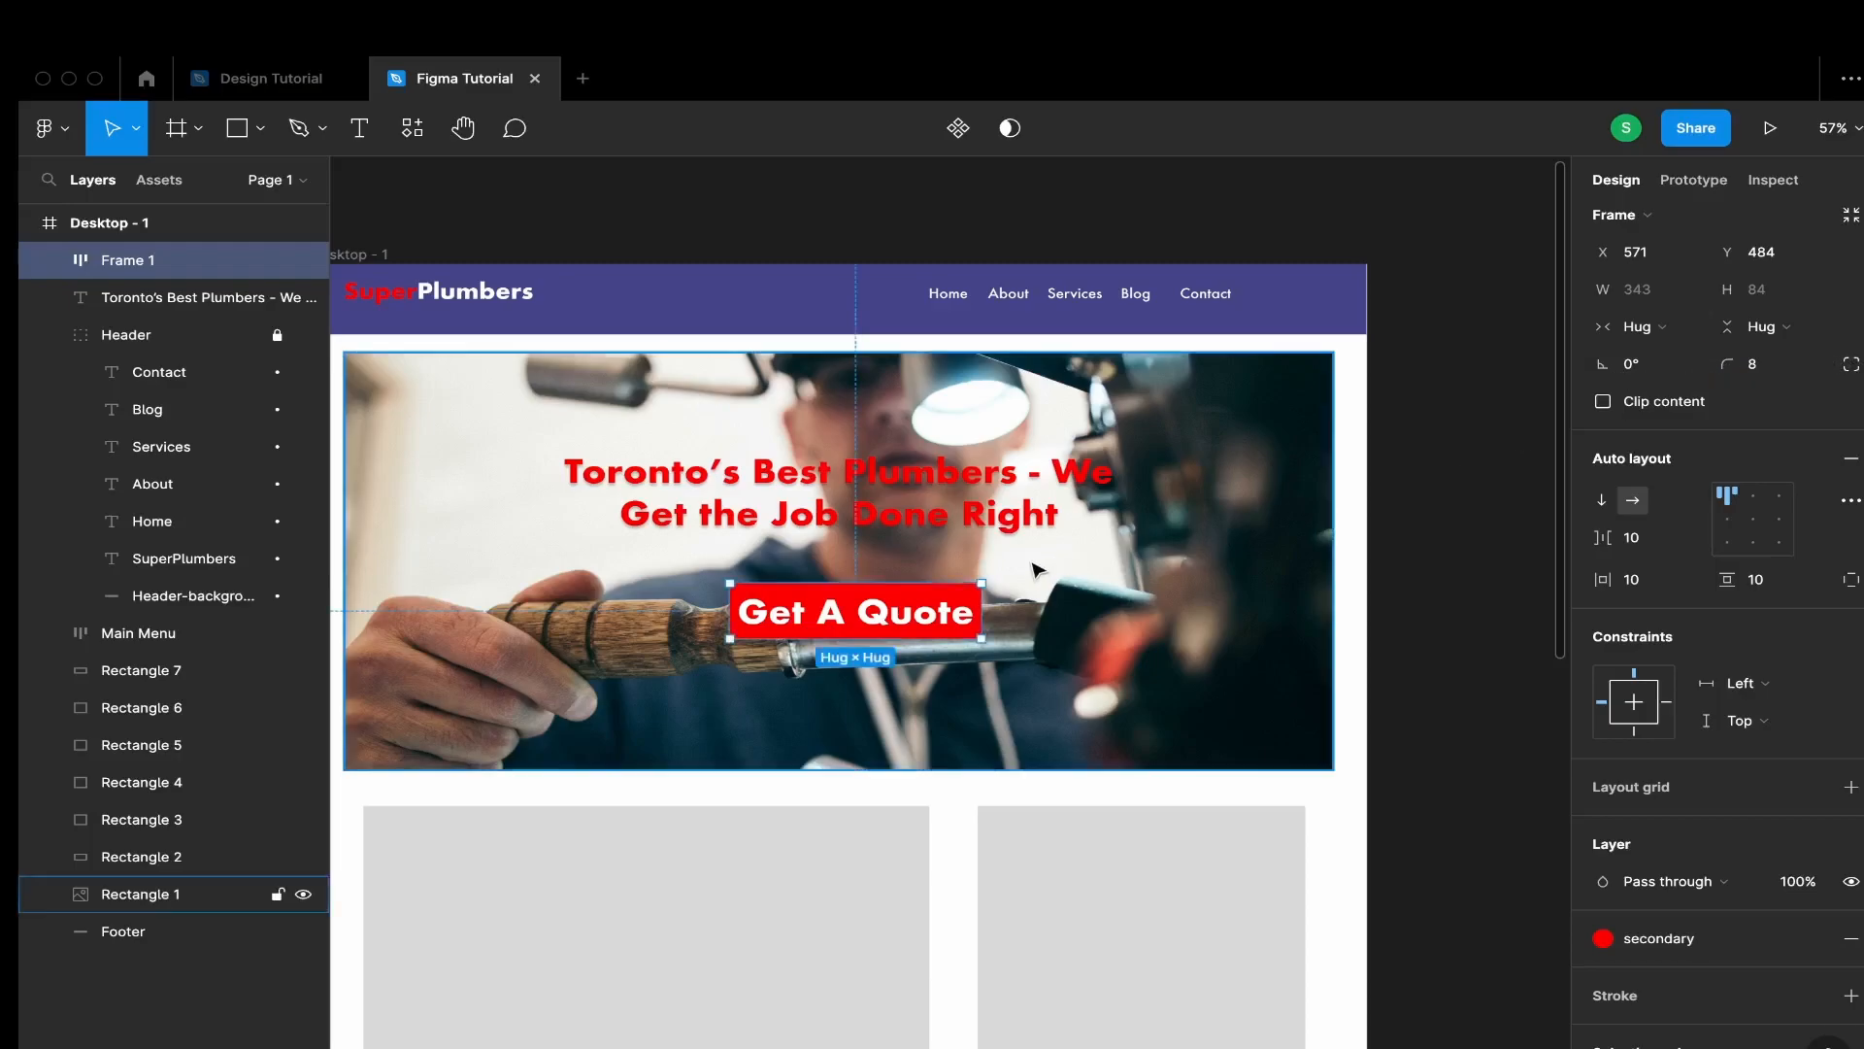
Align the "Get A Quote" text vertically to the middle and widen its text box to 353
double_click(857, 617)
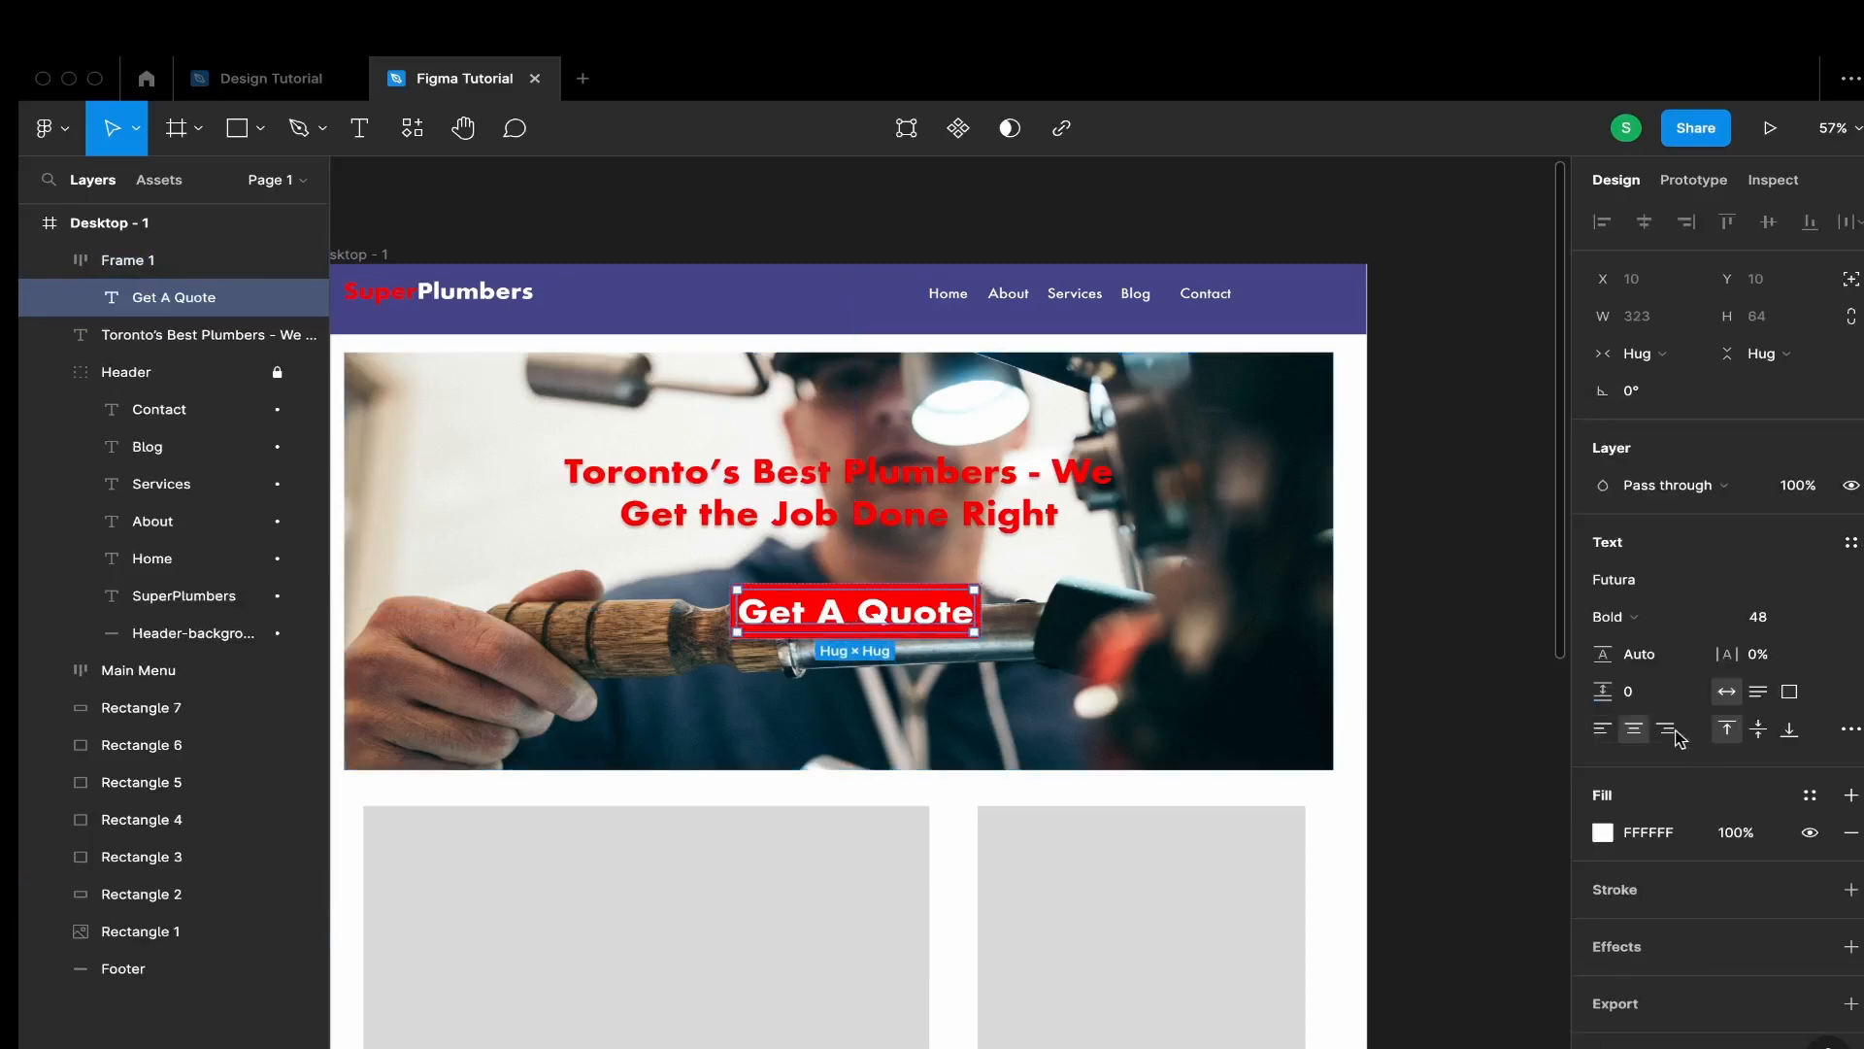
click(1758, 728)
mouse_move(735, 611)
mouse_down()
mouse_move(822, 611)
mouse_move(698, 612)
mouse_move(723, 617)
mouse_up()
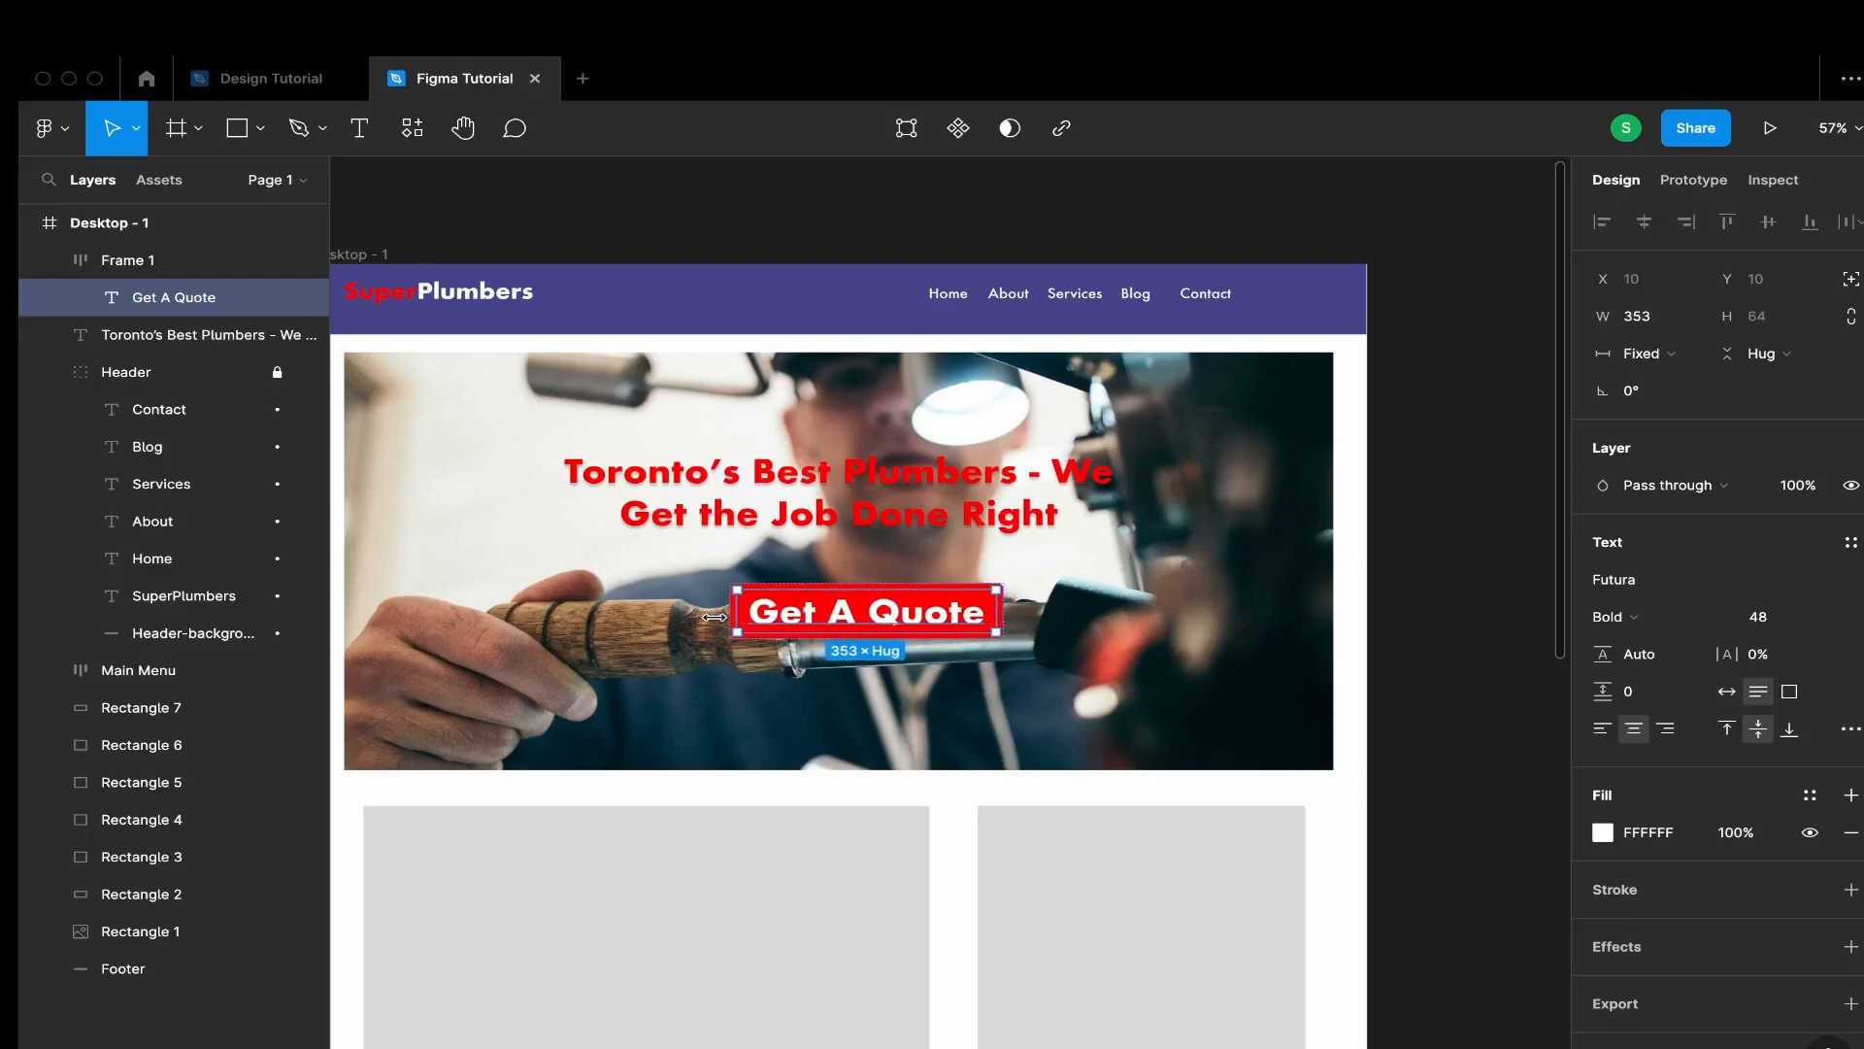
click(1061, 645)
drag(866, 616, 866, 629)
key(super+z)
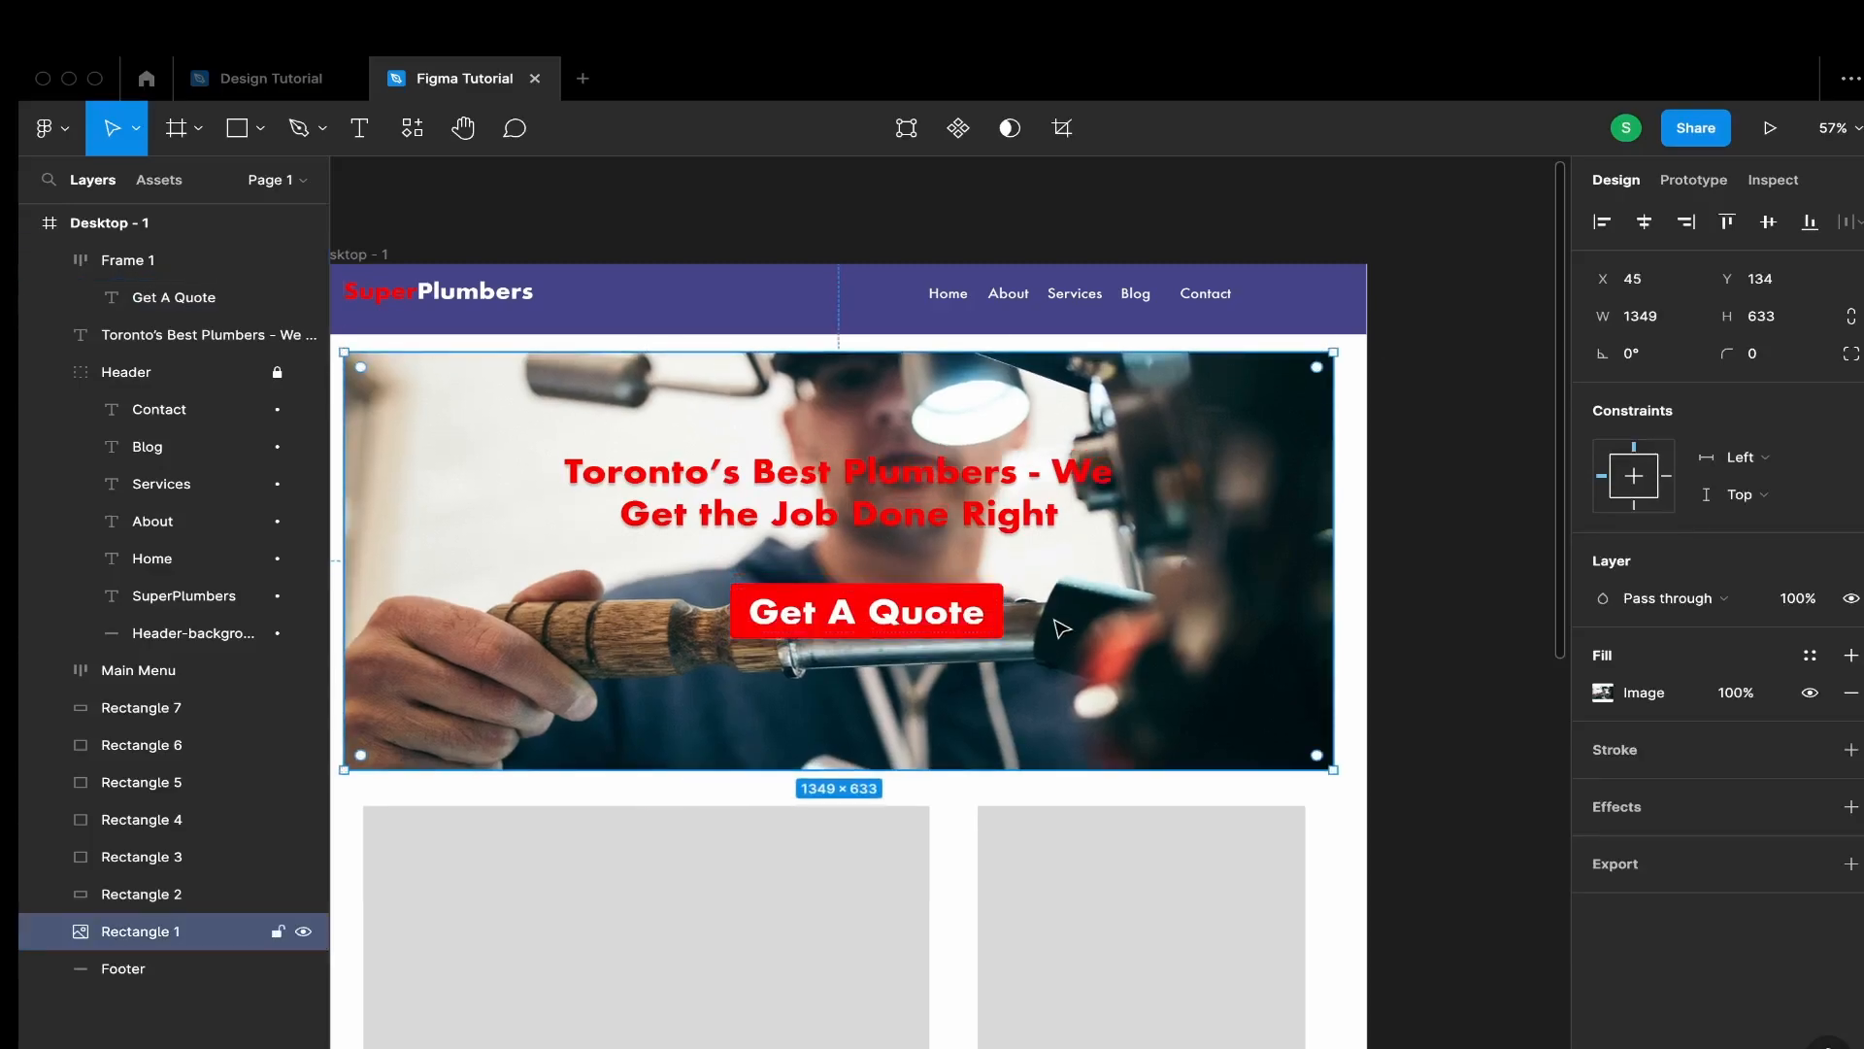
Move the "Get A Quote" button frame down to Y 530 and centre it horizontally on the page
click(949, 617)
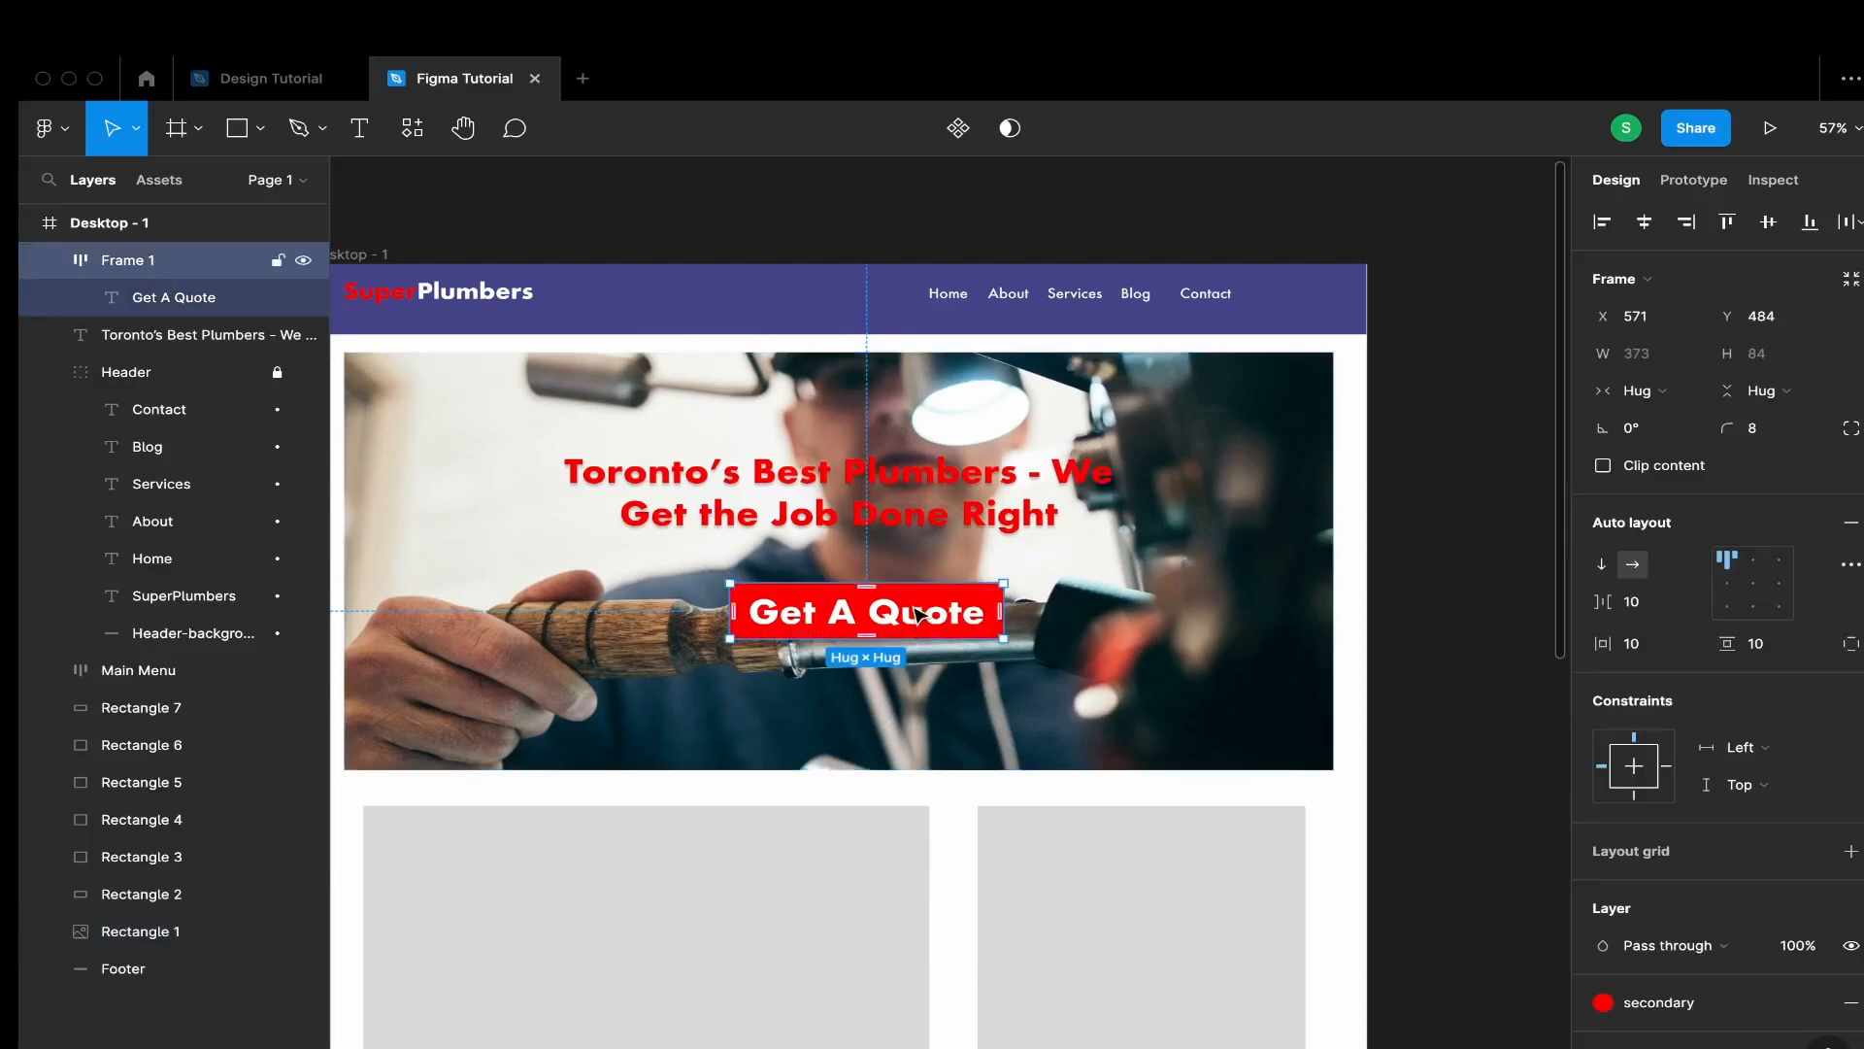
drag(917, 614, 922, 644)
click(1644, 221)
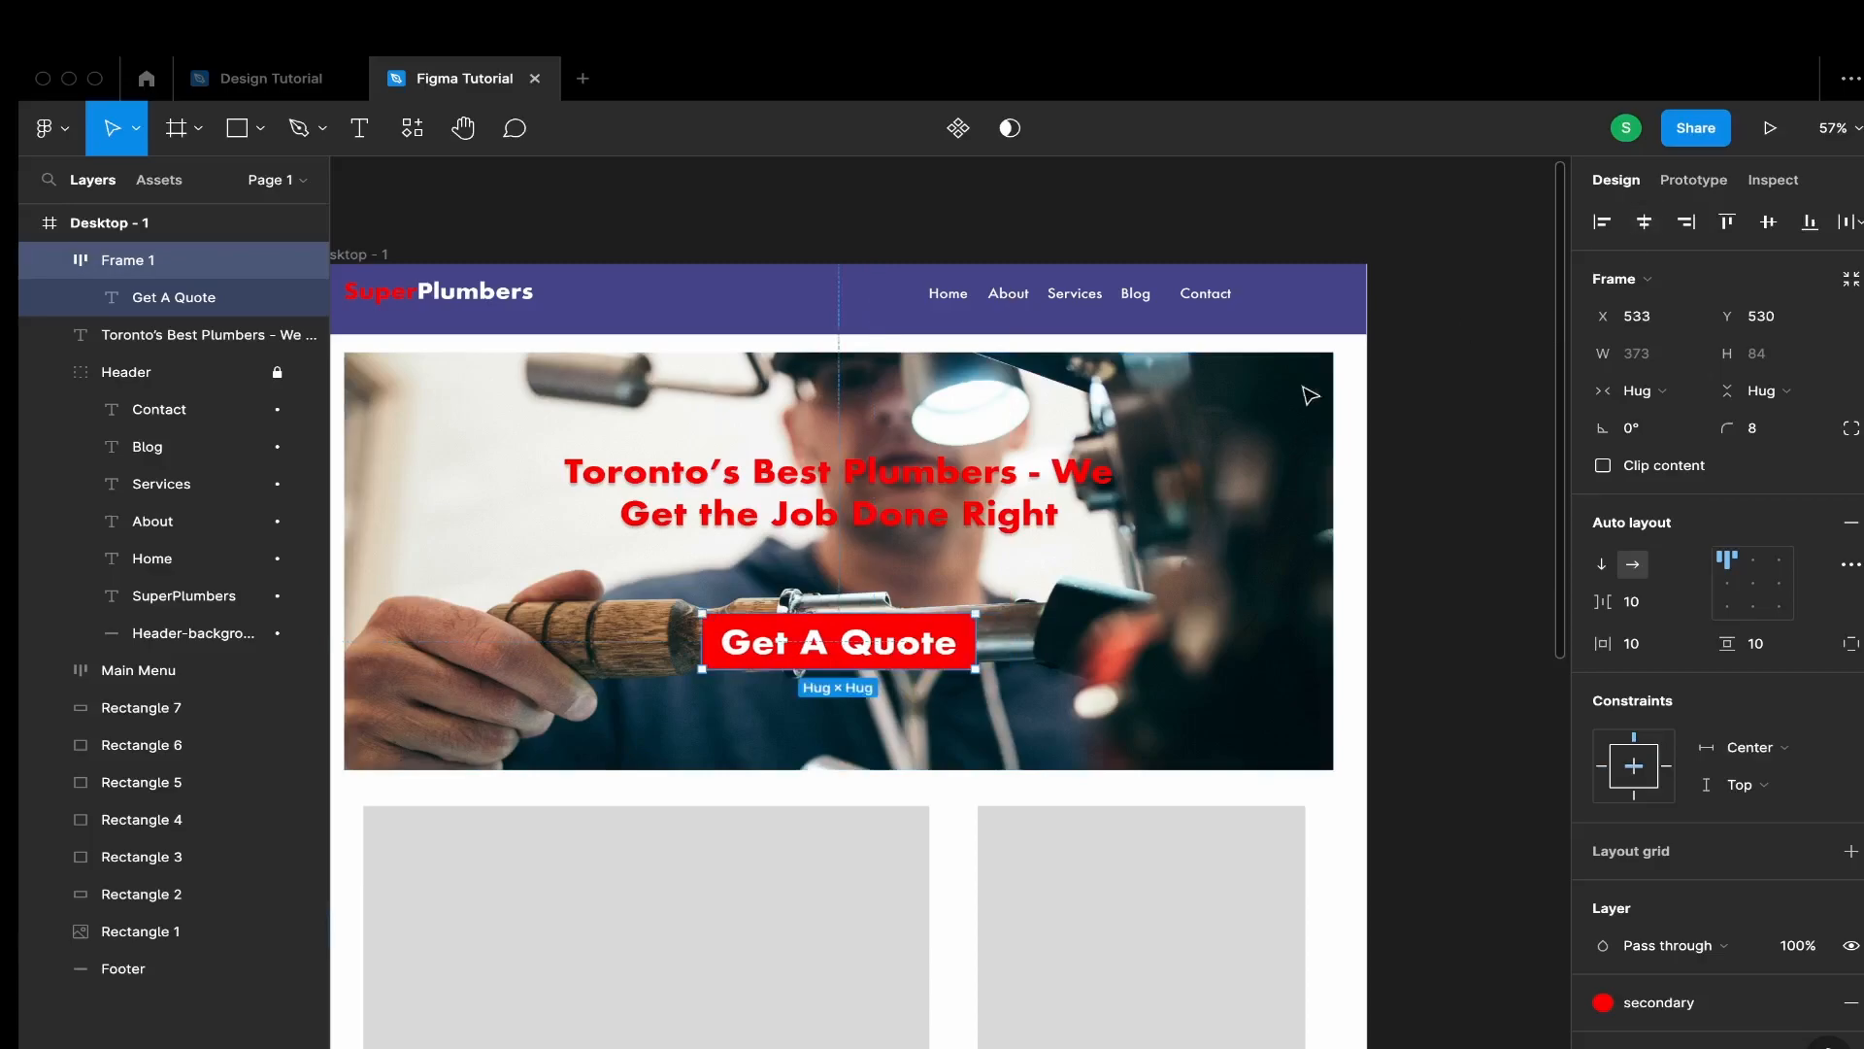
Review the hero headline and button together with the grey placeholder sections further down the page
click(909, 524)
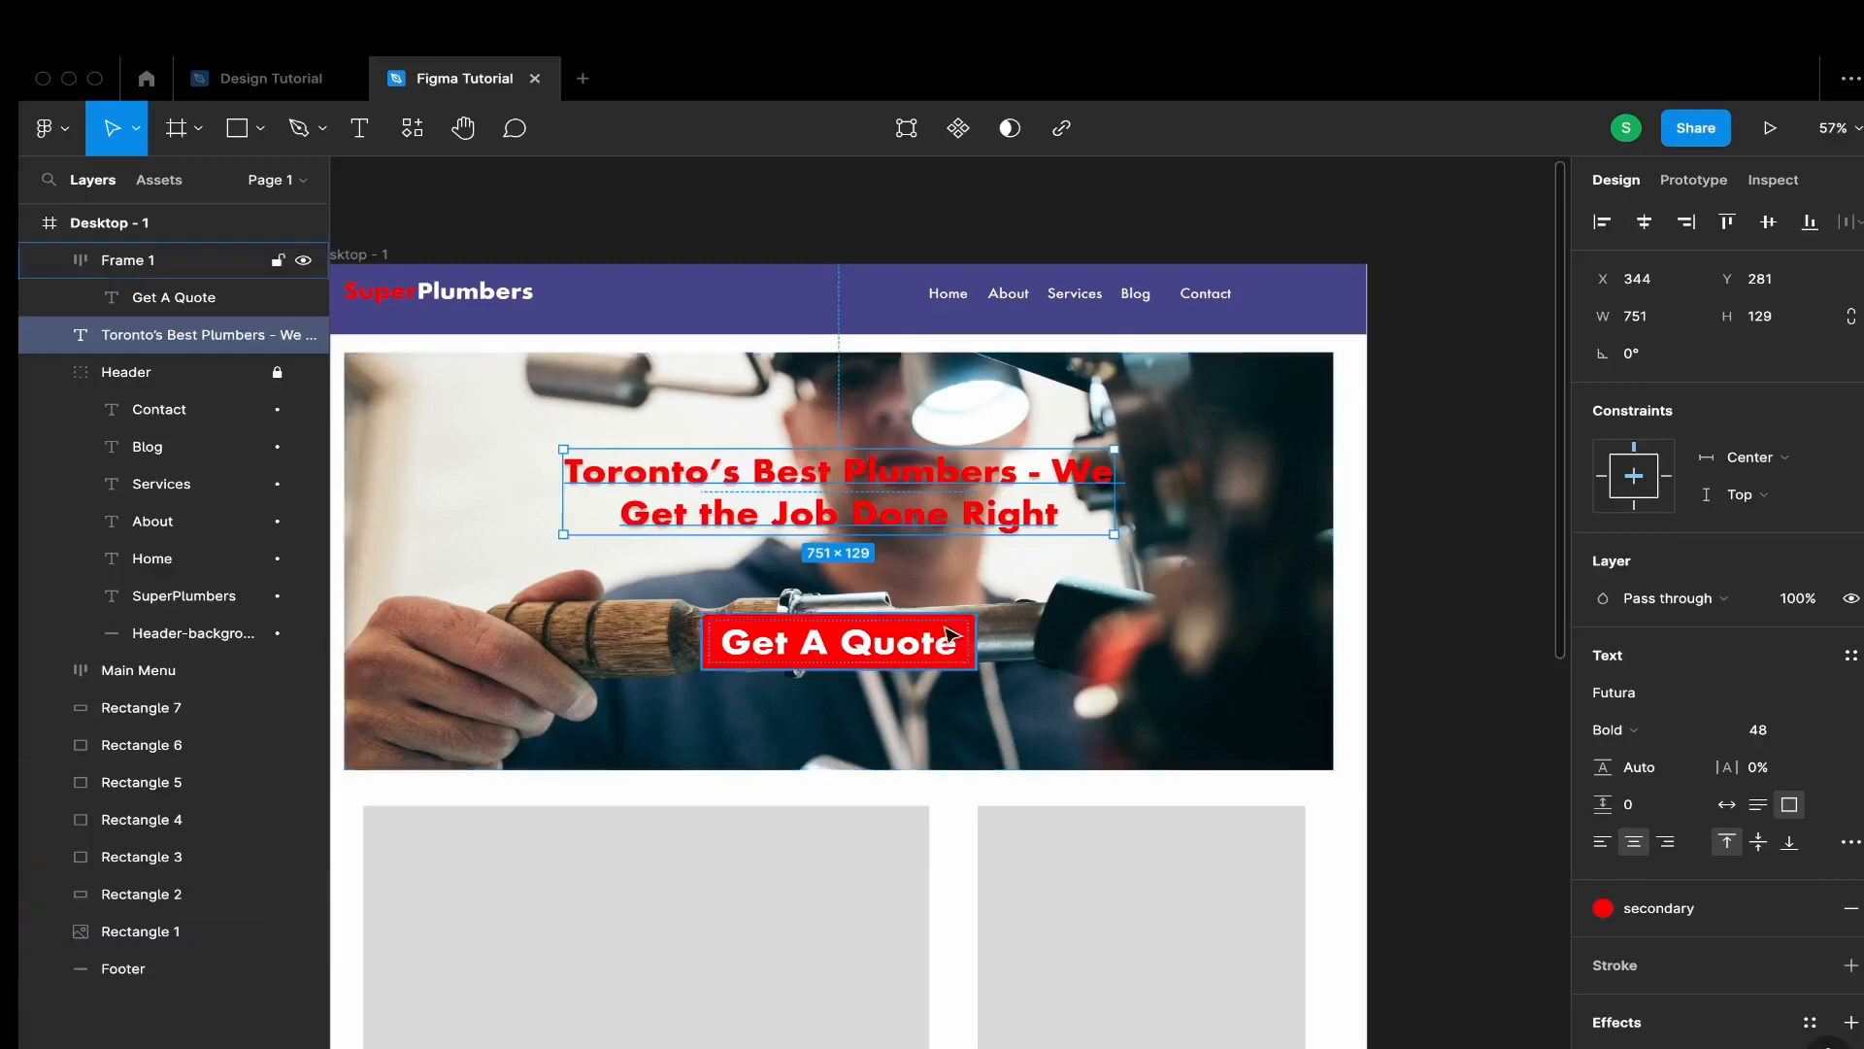
scroll(668, 663, down, 3)
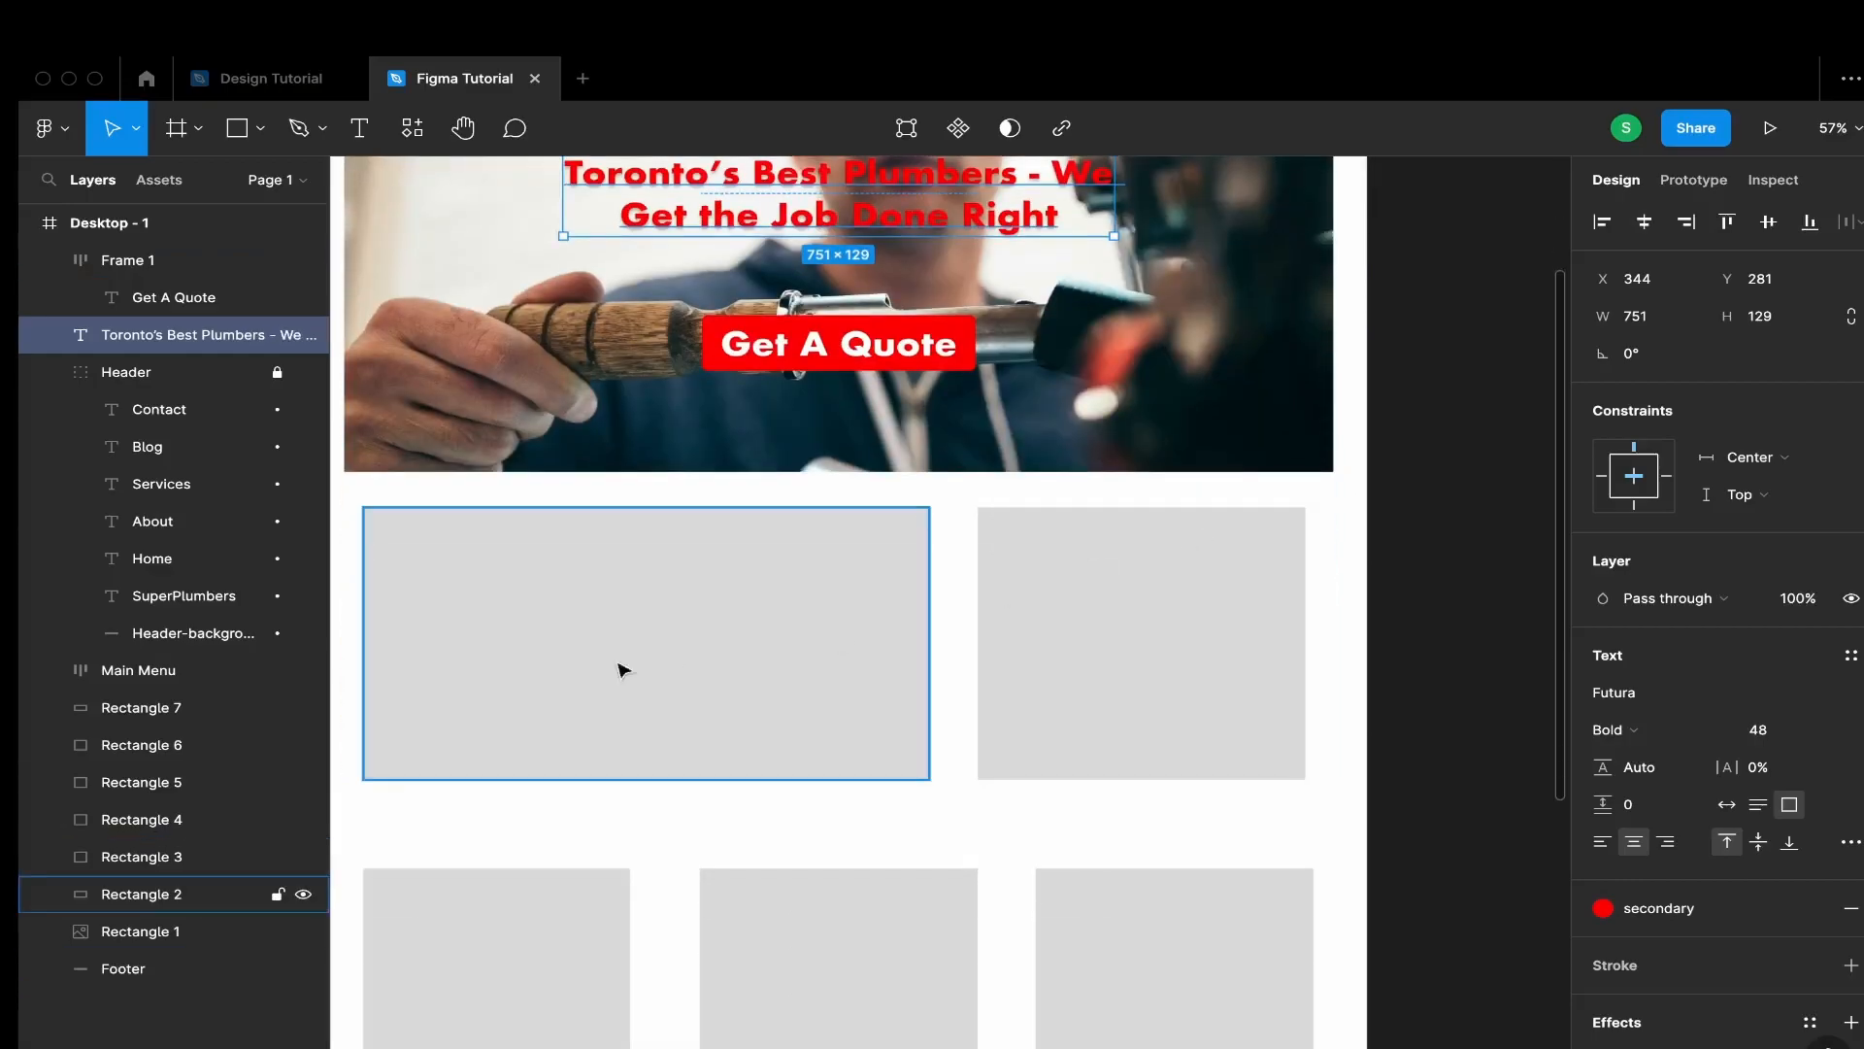
scroll(967, 637, down, 4)
scroll(898, 631, up, 6)
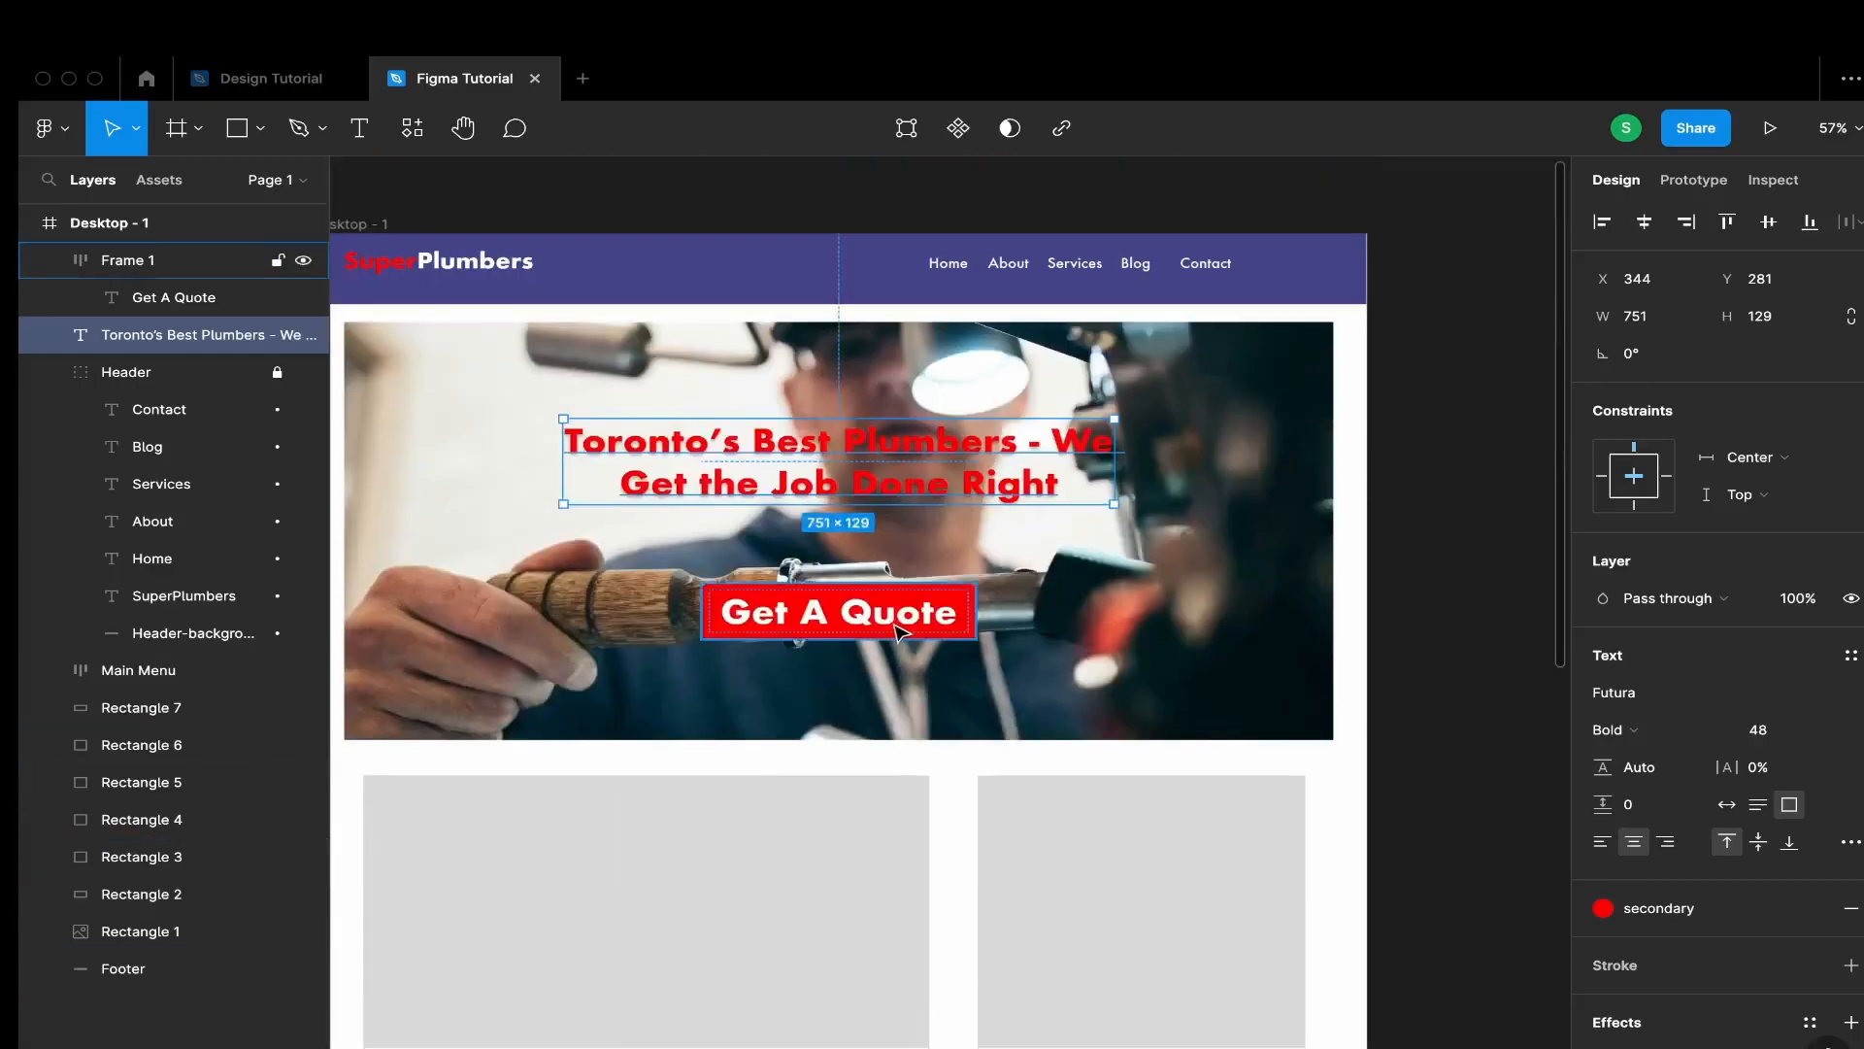
scroll(807, 628, down, 5)
scroll(595, 569, up, 2)
scroll(595, 570, up, 4)
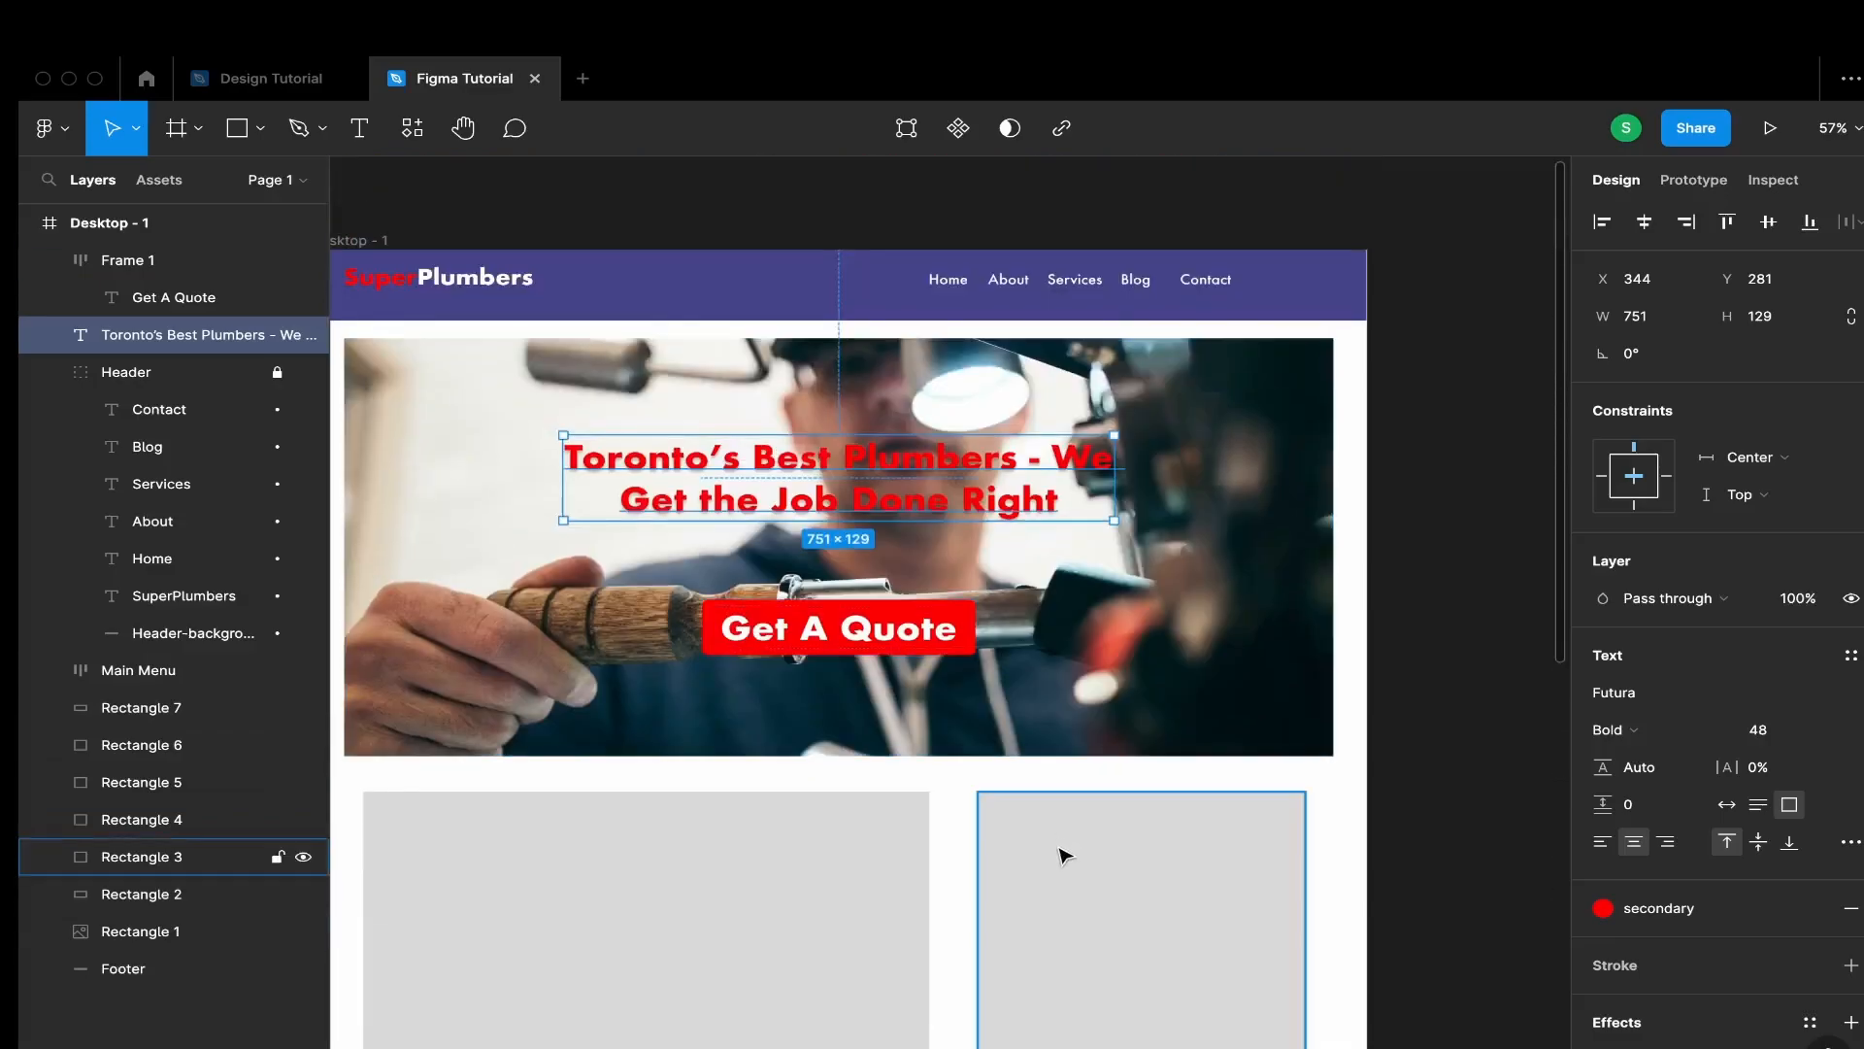
scroll(961, 811, down, 3)
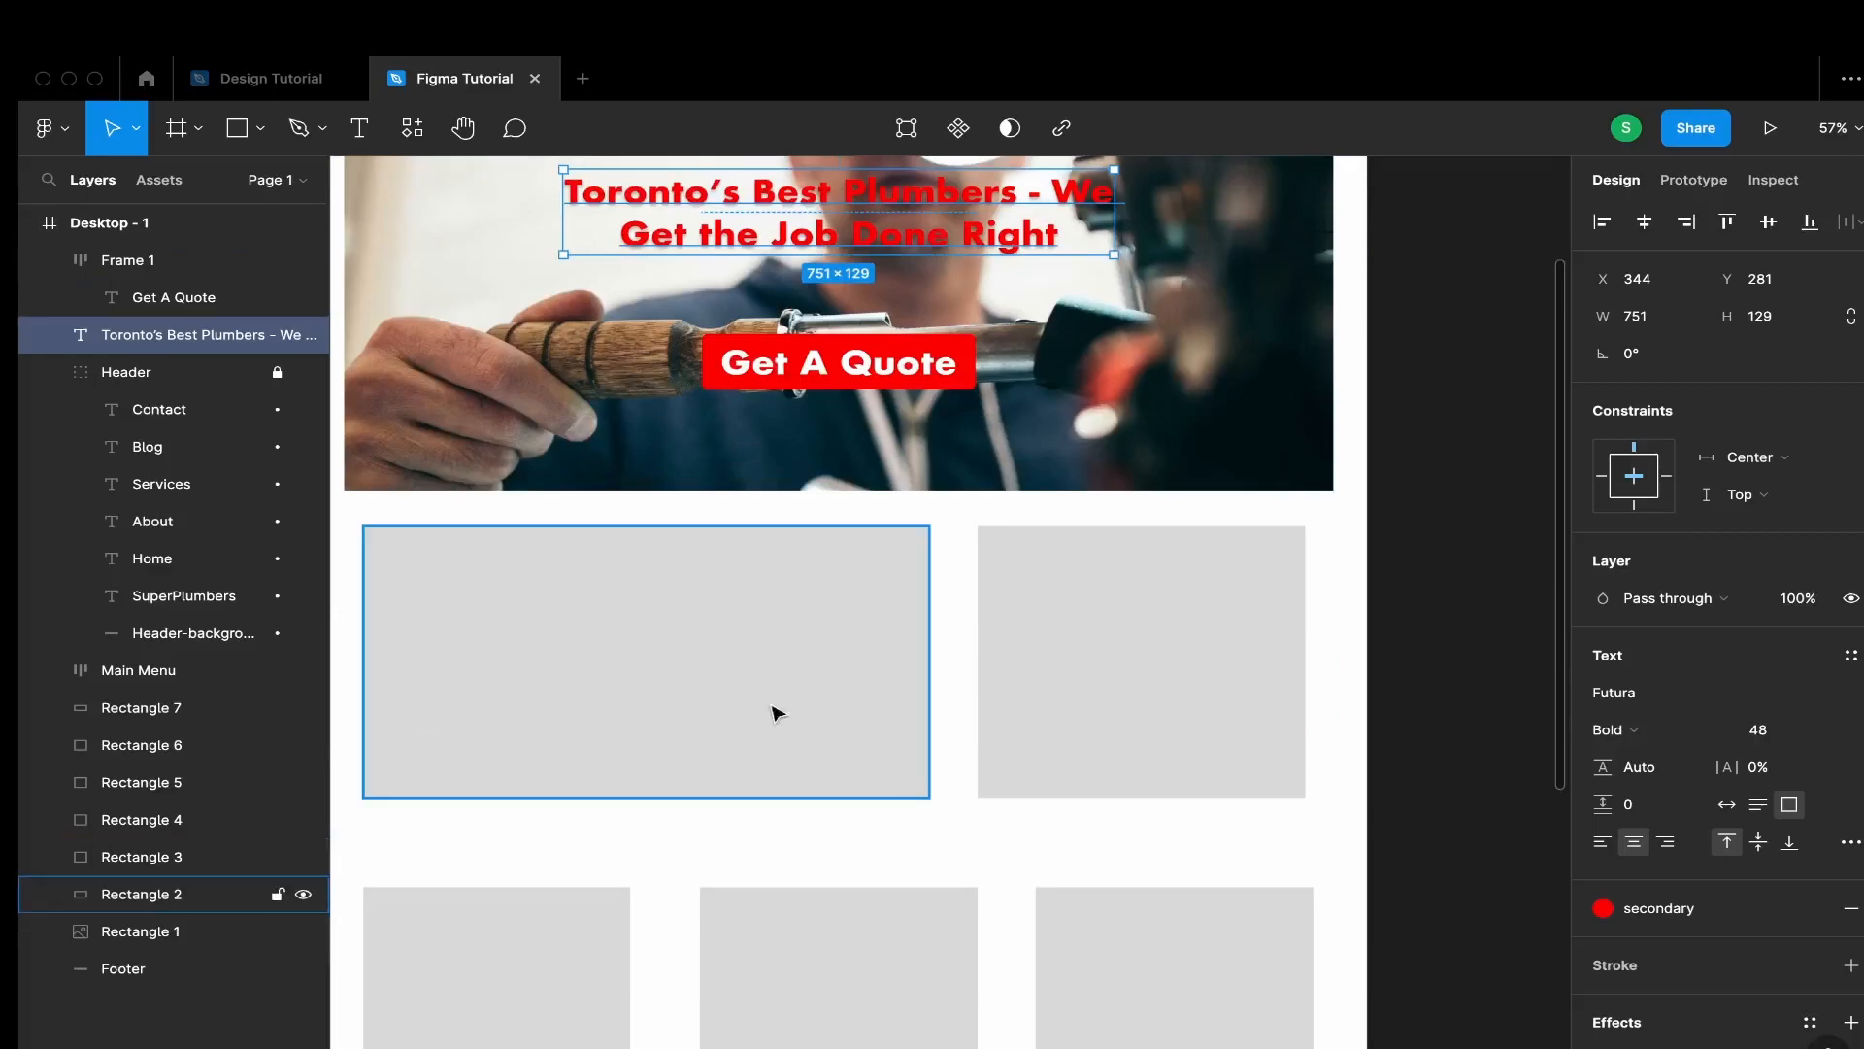
Group the hero image, headline and "Get A Quote" button, and name the group "Hero"
click(830, 881)
scroll(764, 677, up, 5)
drag(1356, 777, 562, 340)
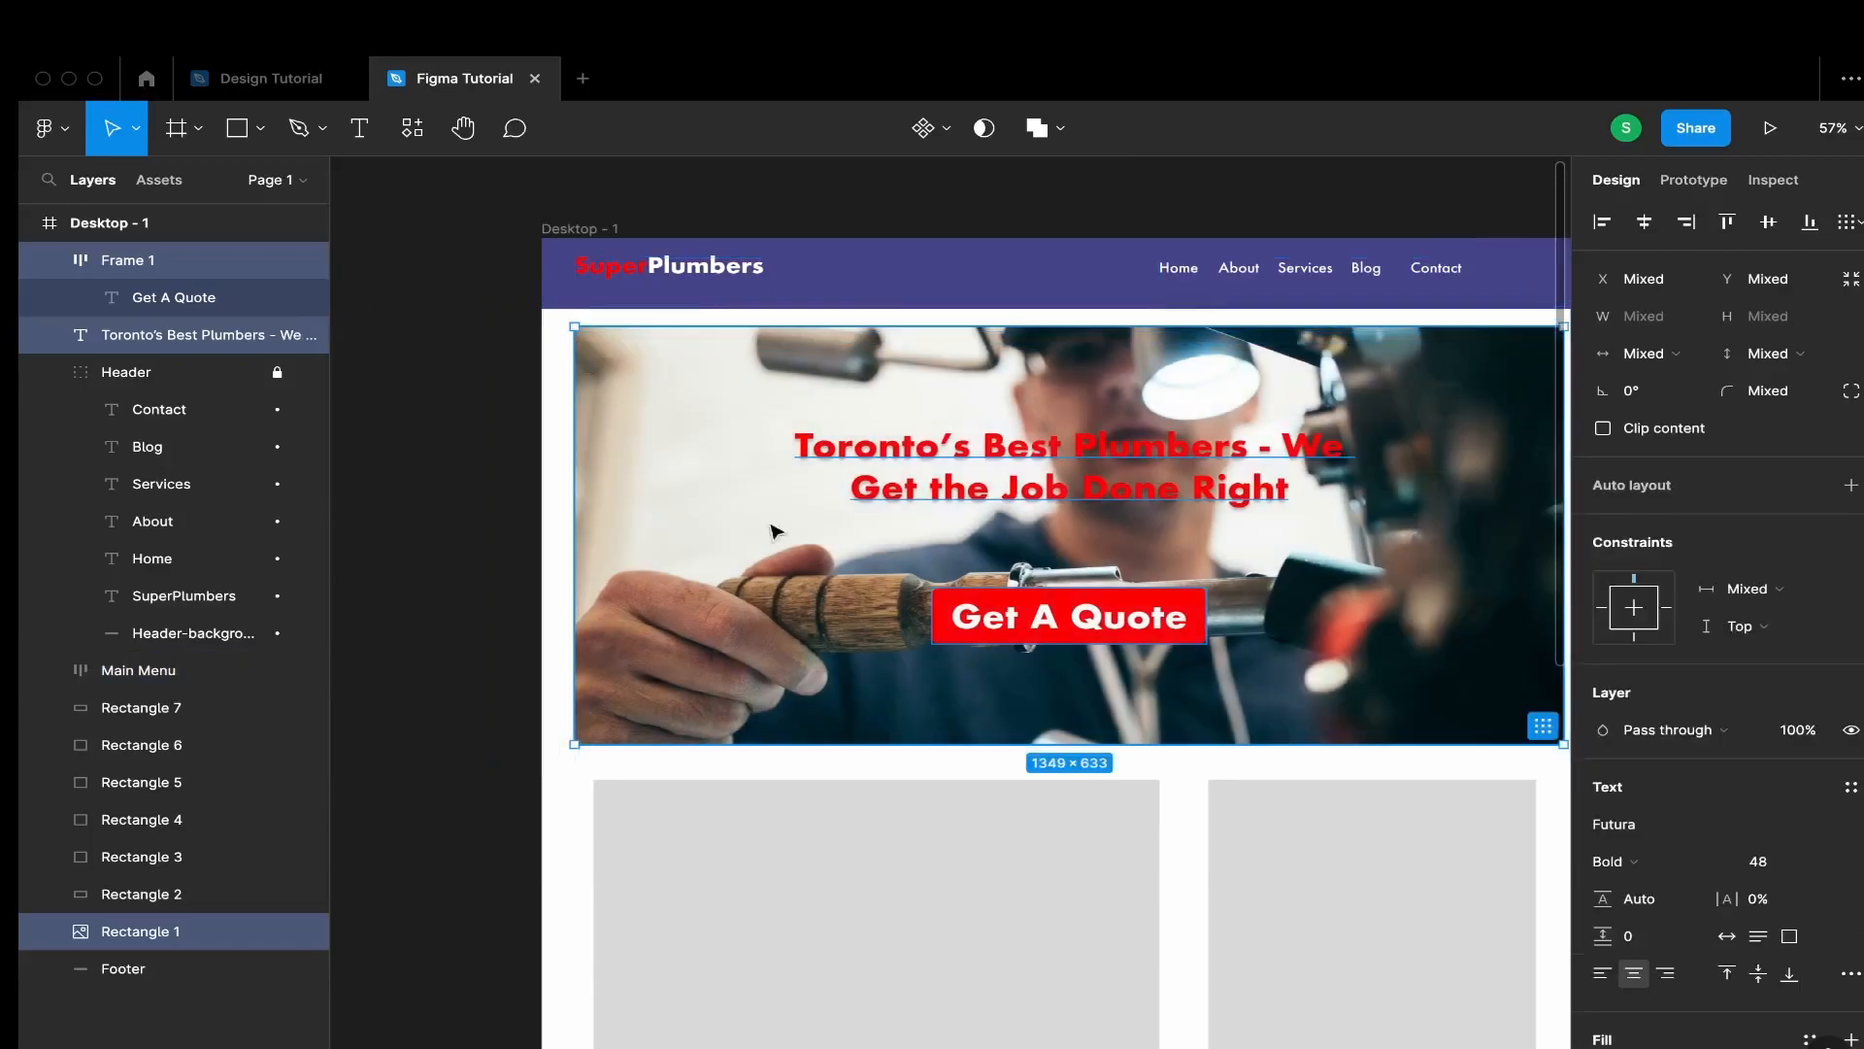
right_click(794, 602)
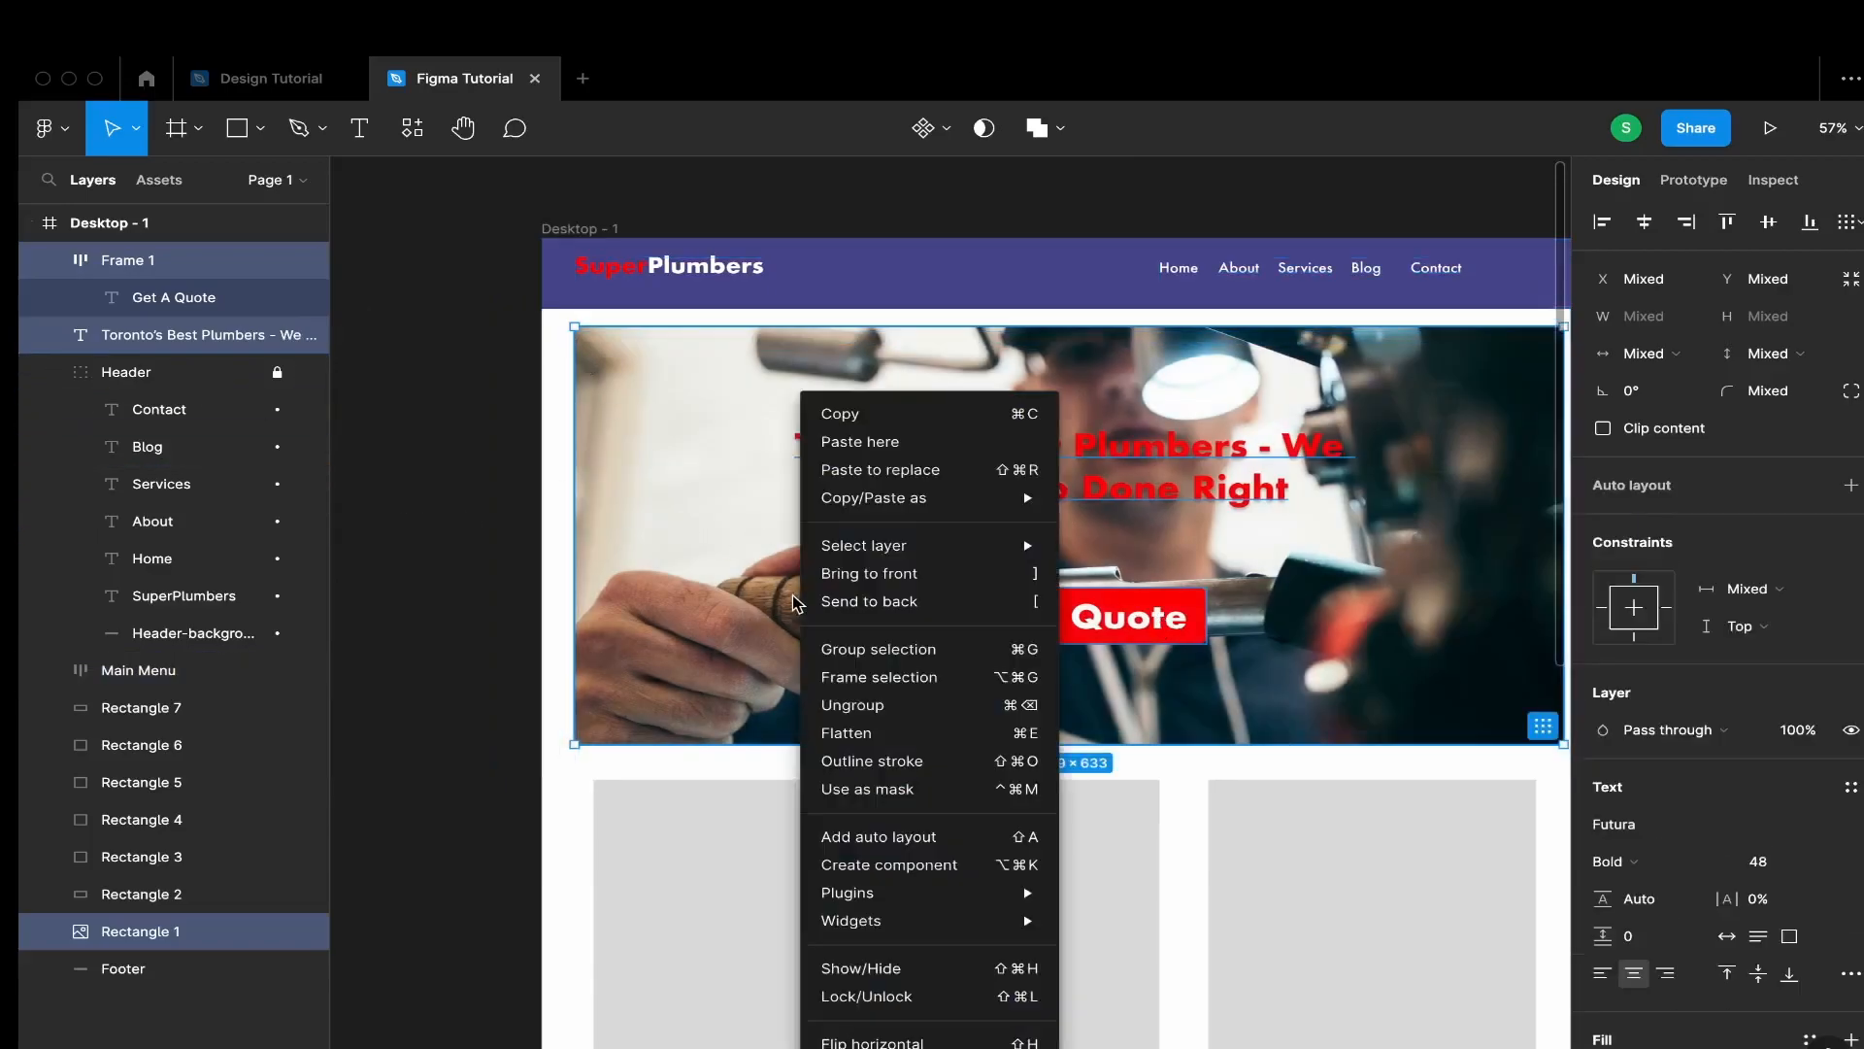
click(917, 649)
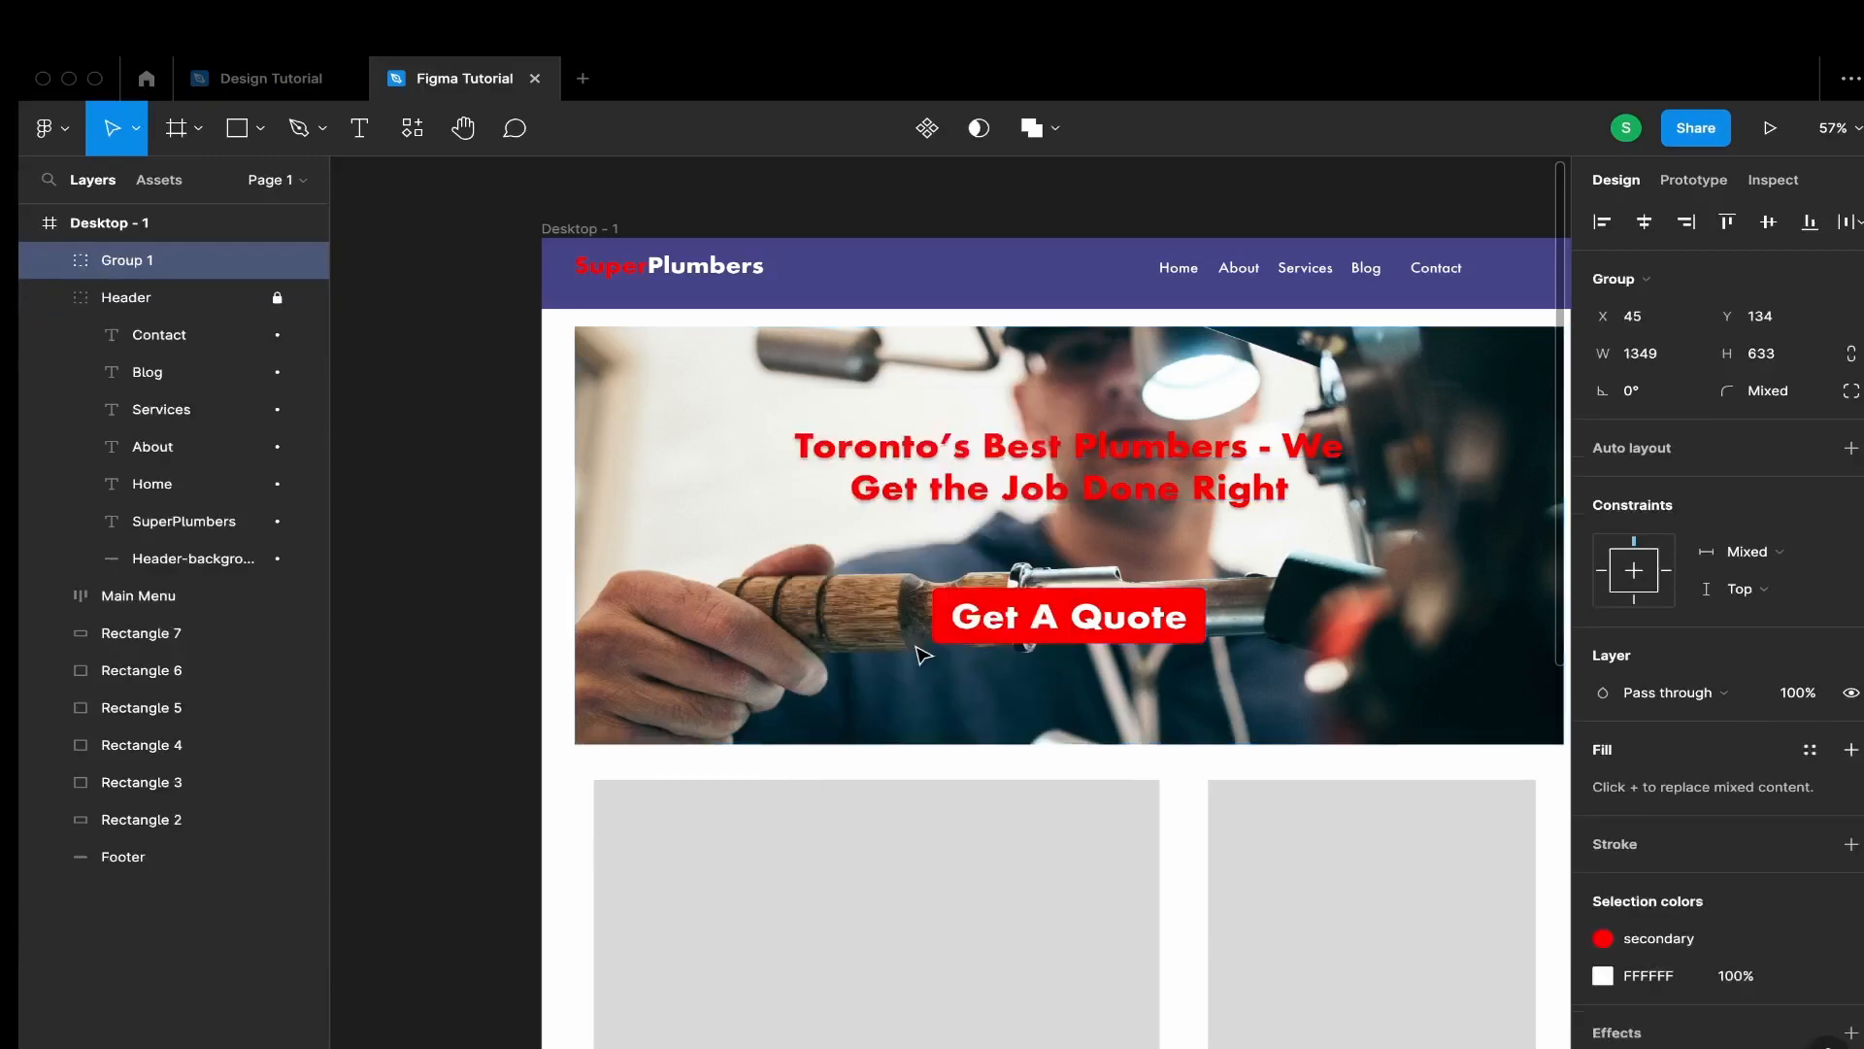
double_click(149, 266)
text(He)
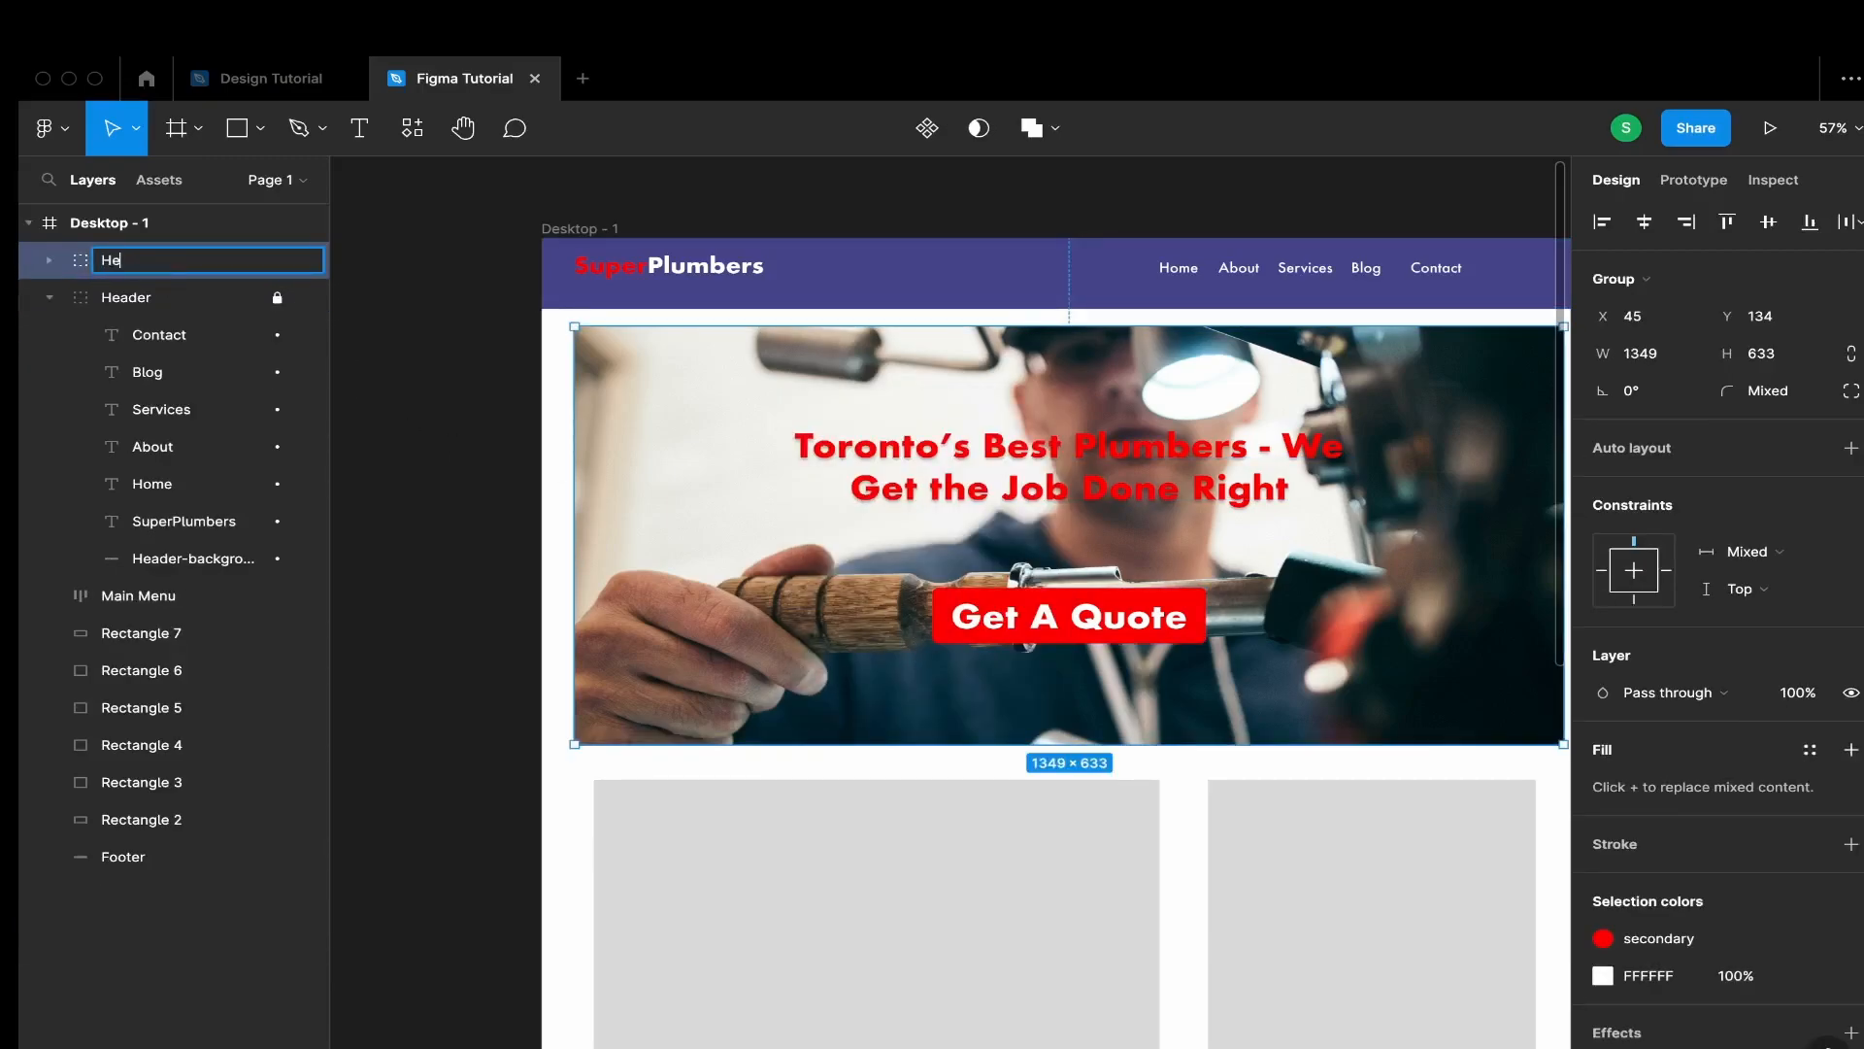
key(Return)
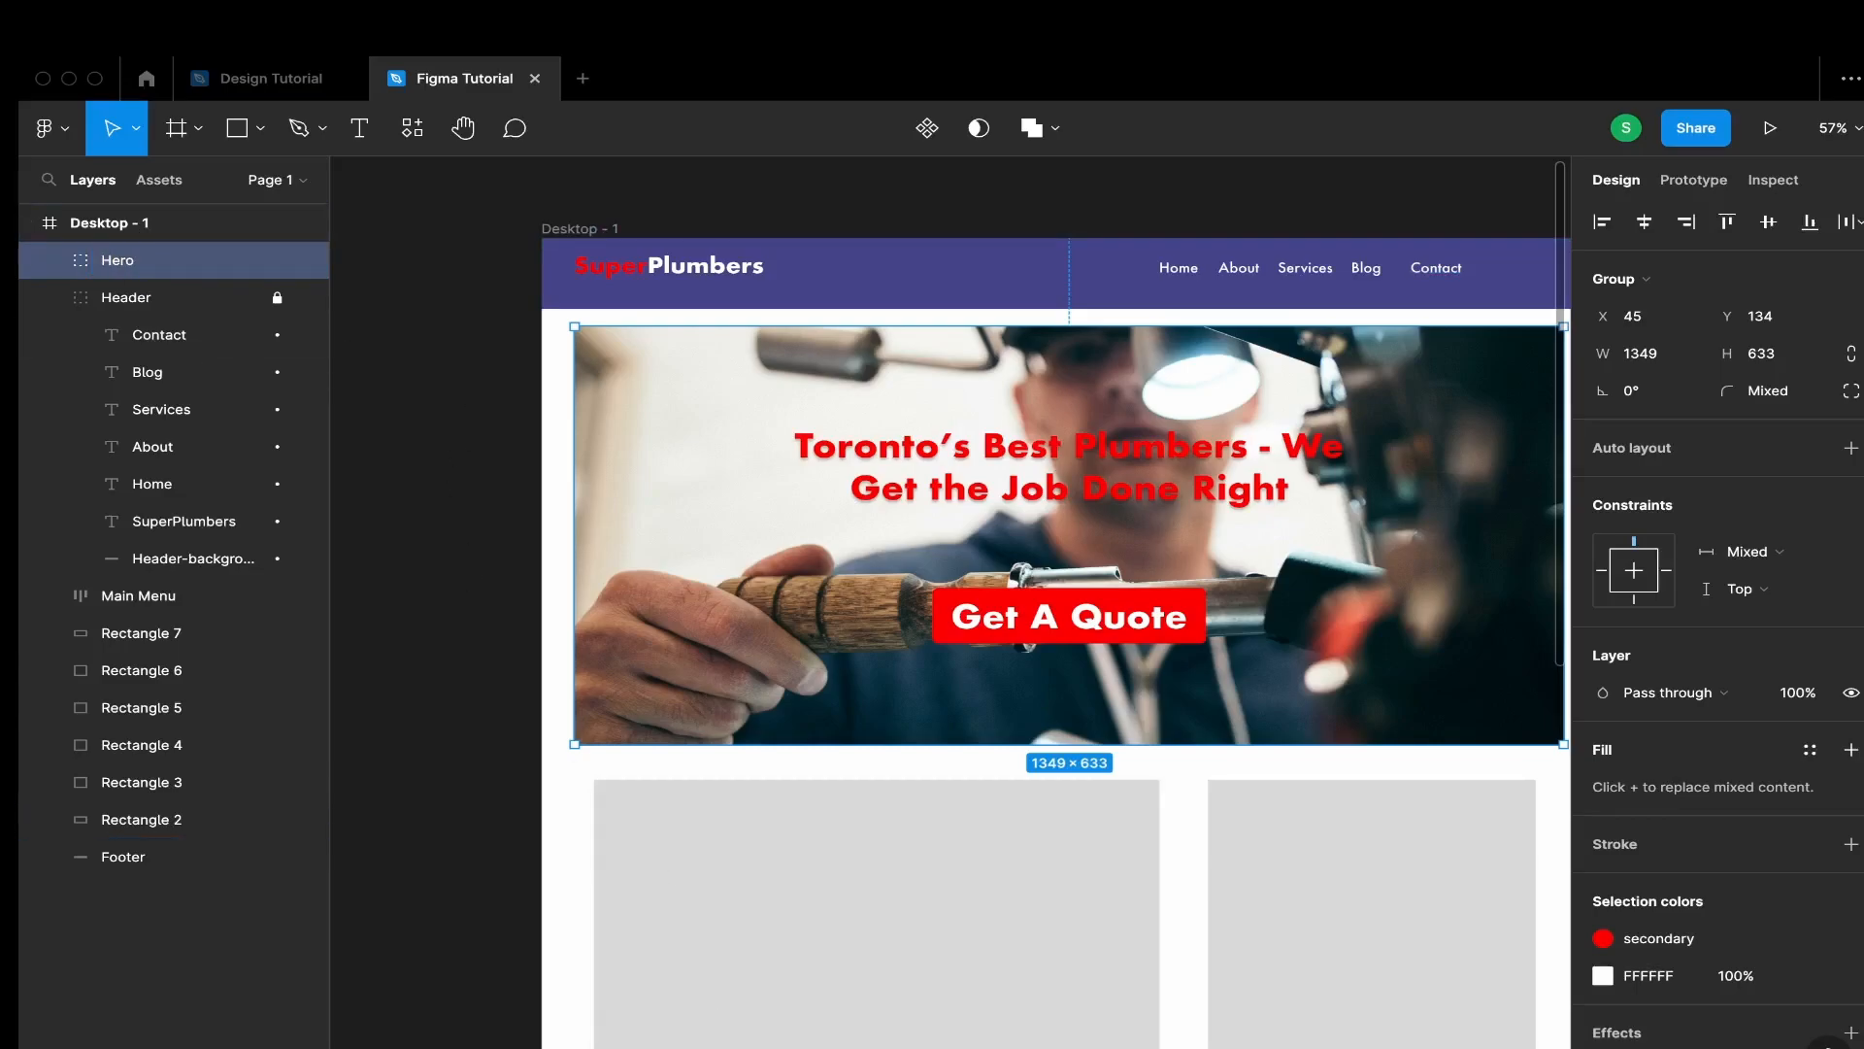
Collapse the Header group, move it above Hero in the layer order, and lock the Hero group
scroll(835, 703, right, 3)
scroll(835, 703, down, 5)
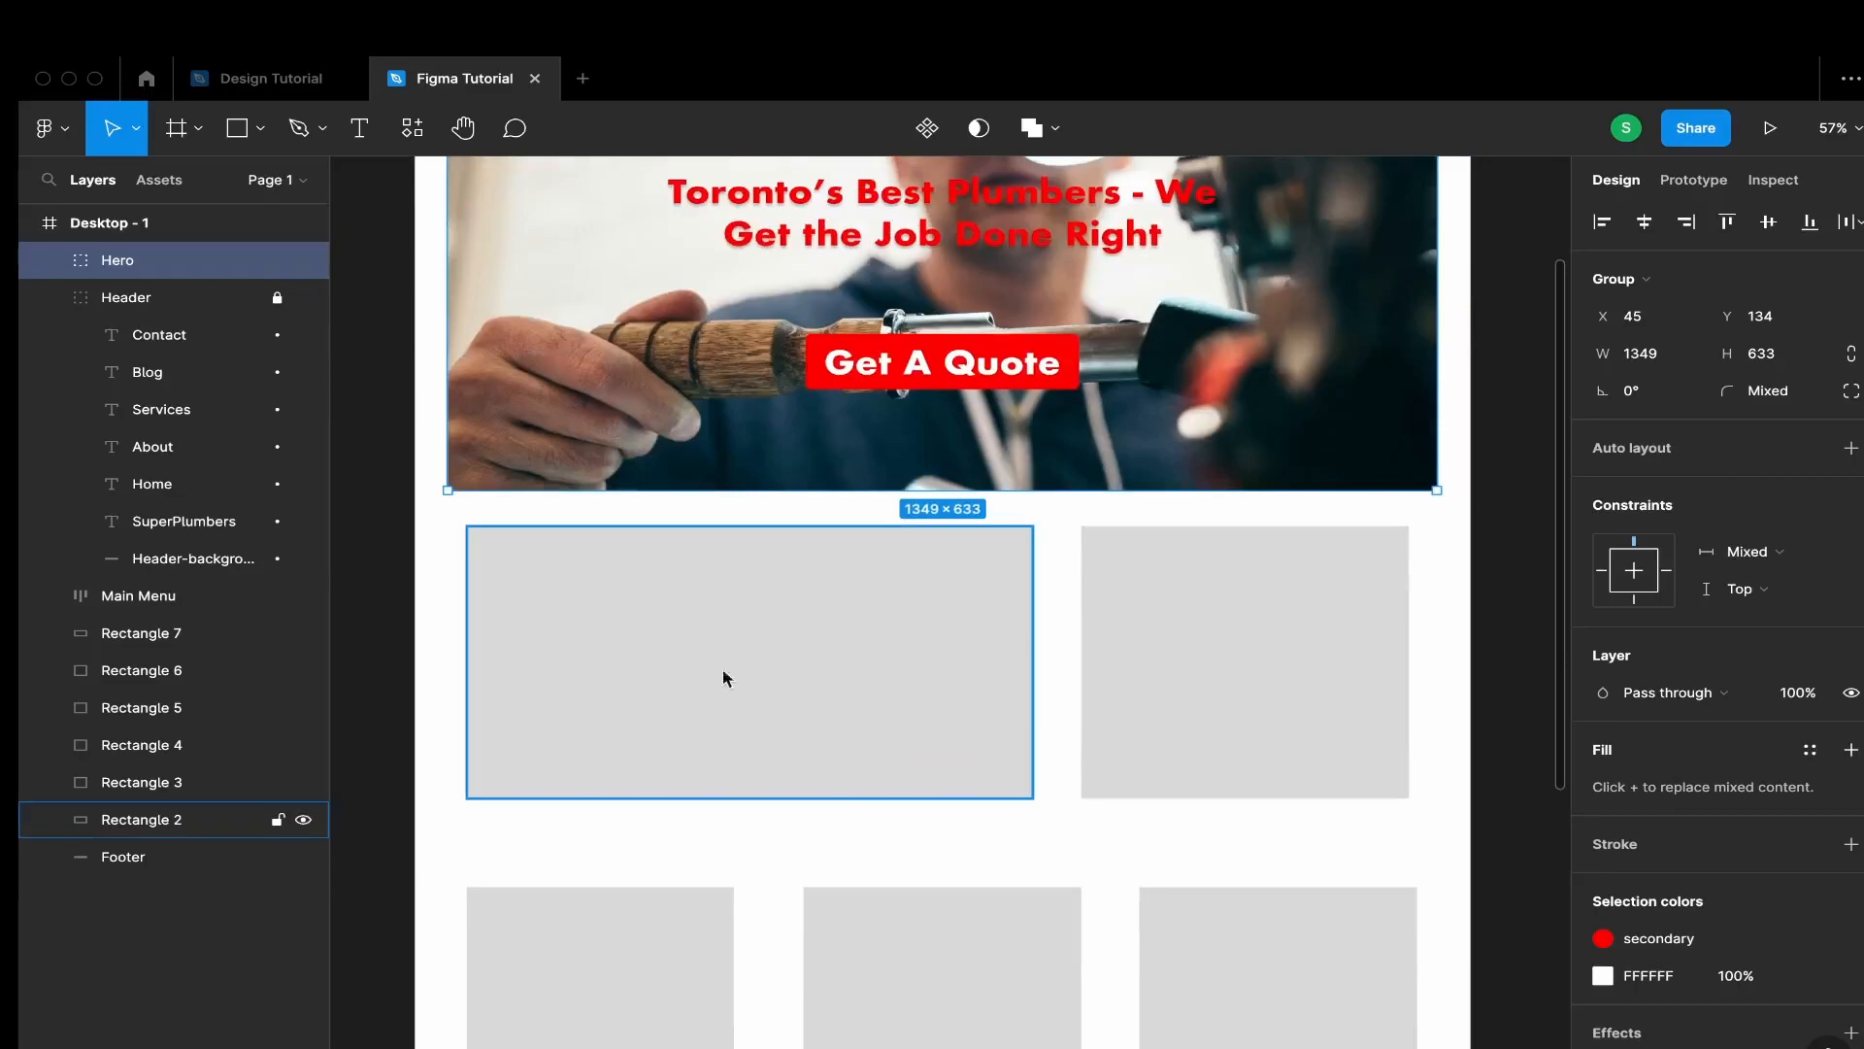
click(43, 297)
scroll(629, 587, up, 5)
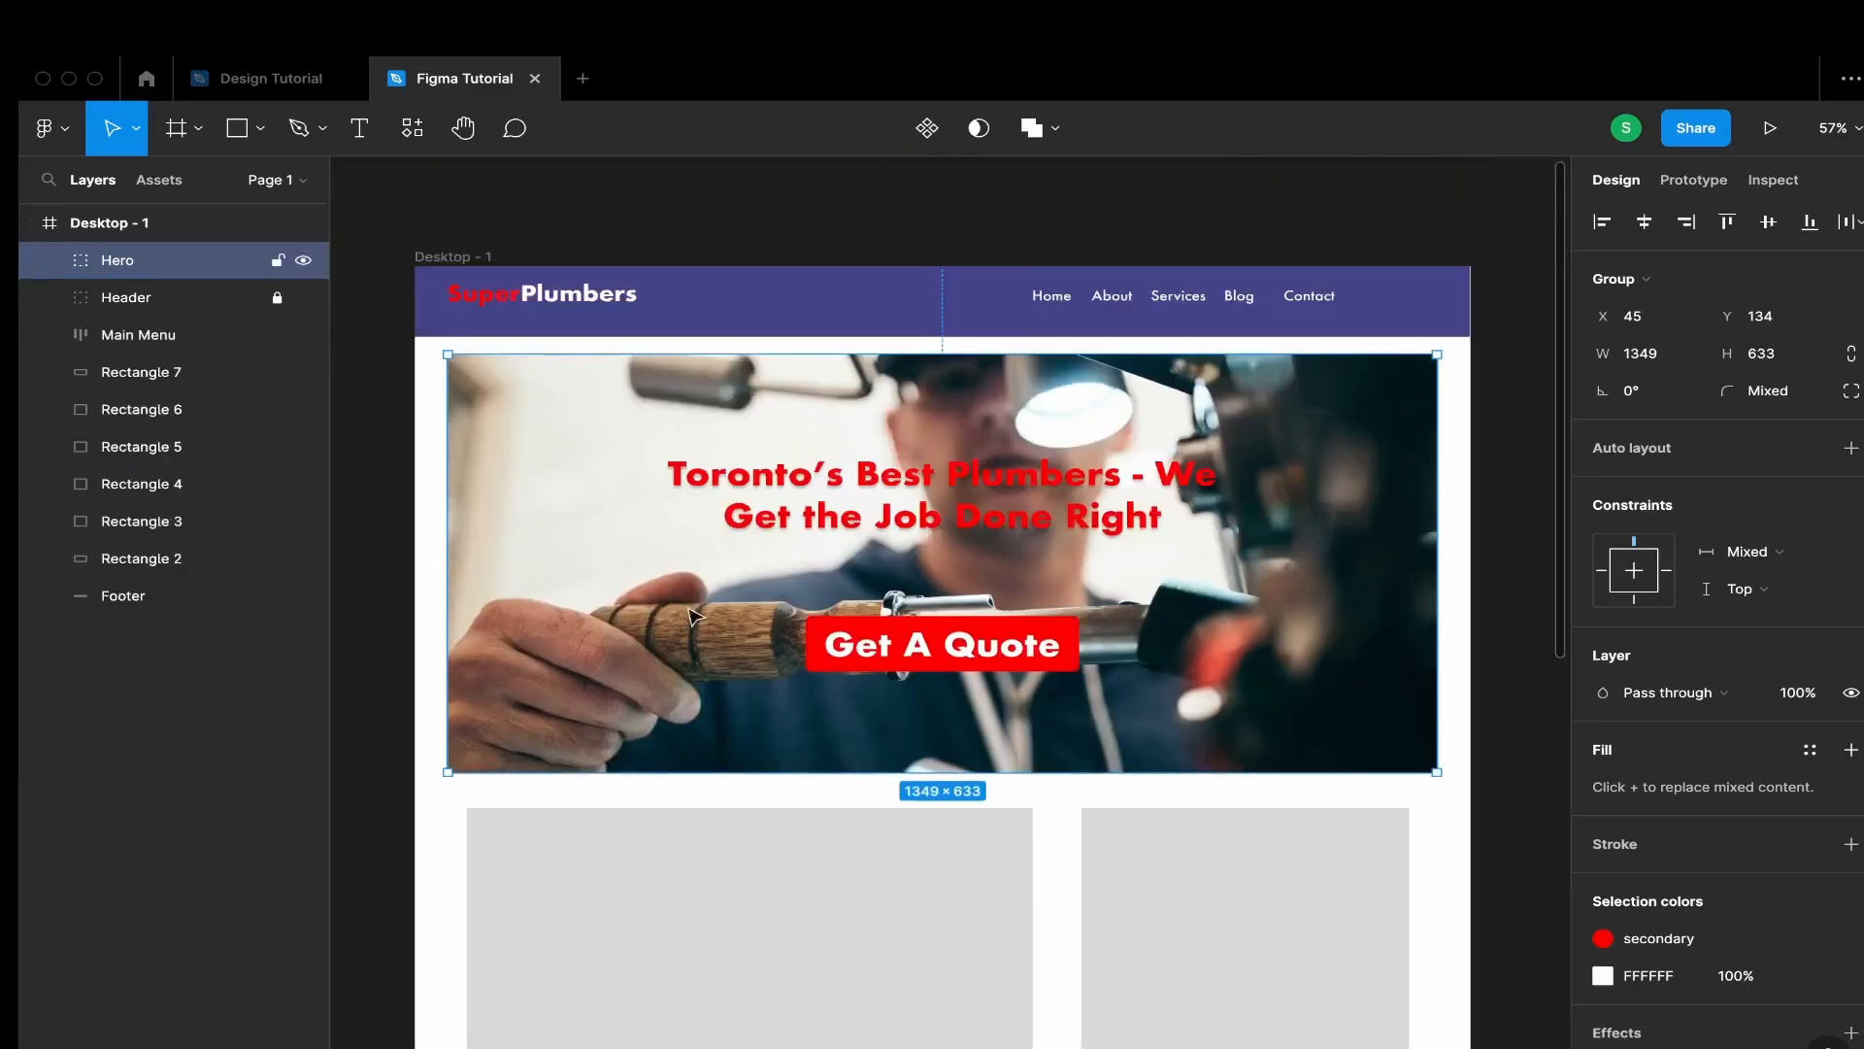
scroll(581, 615, down, 1)
drag(141, 309, 145, 253)
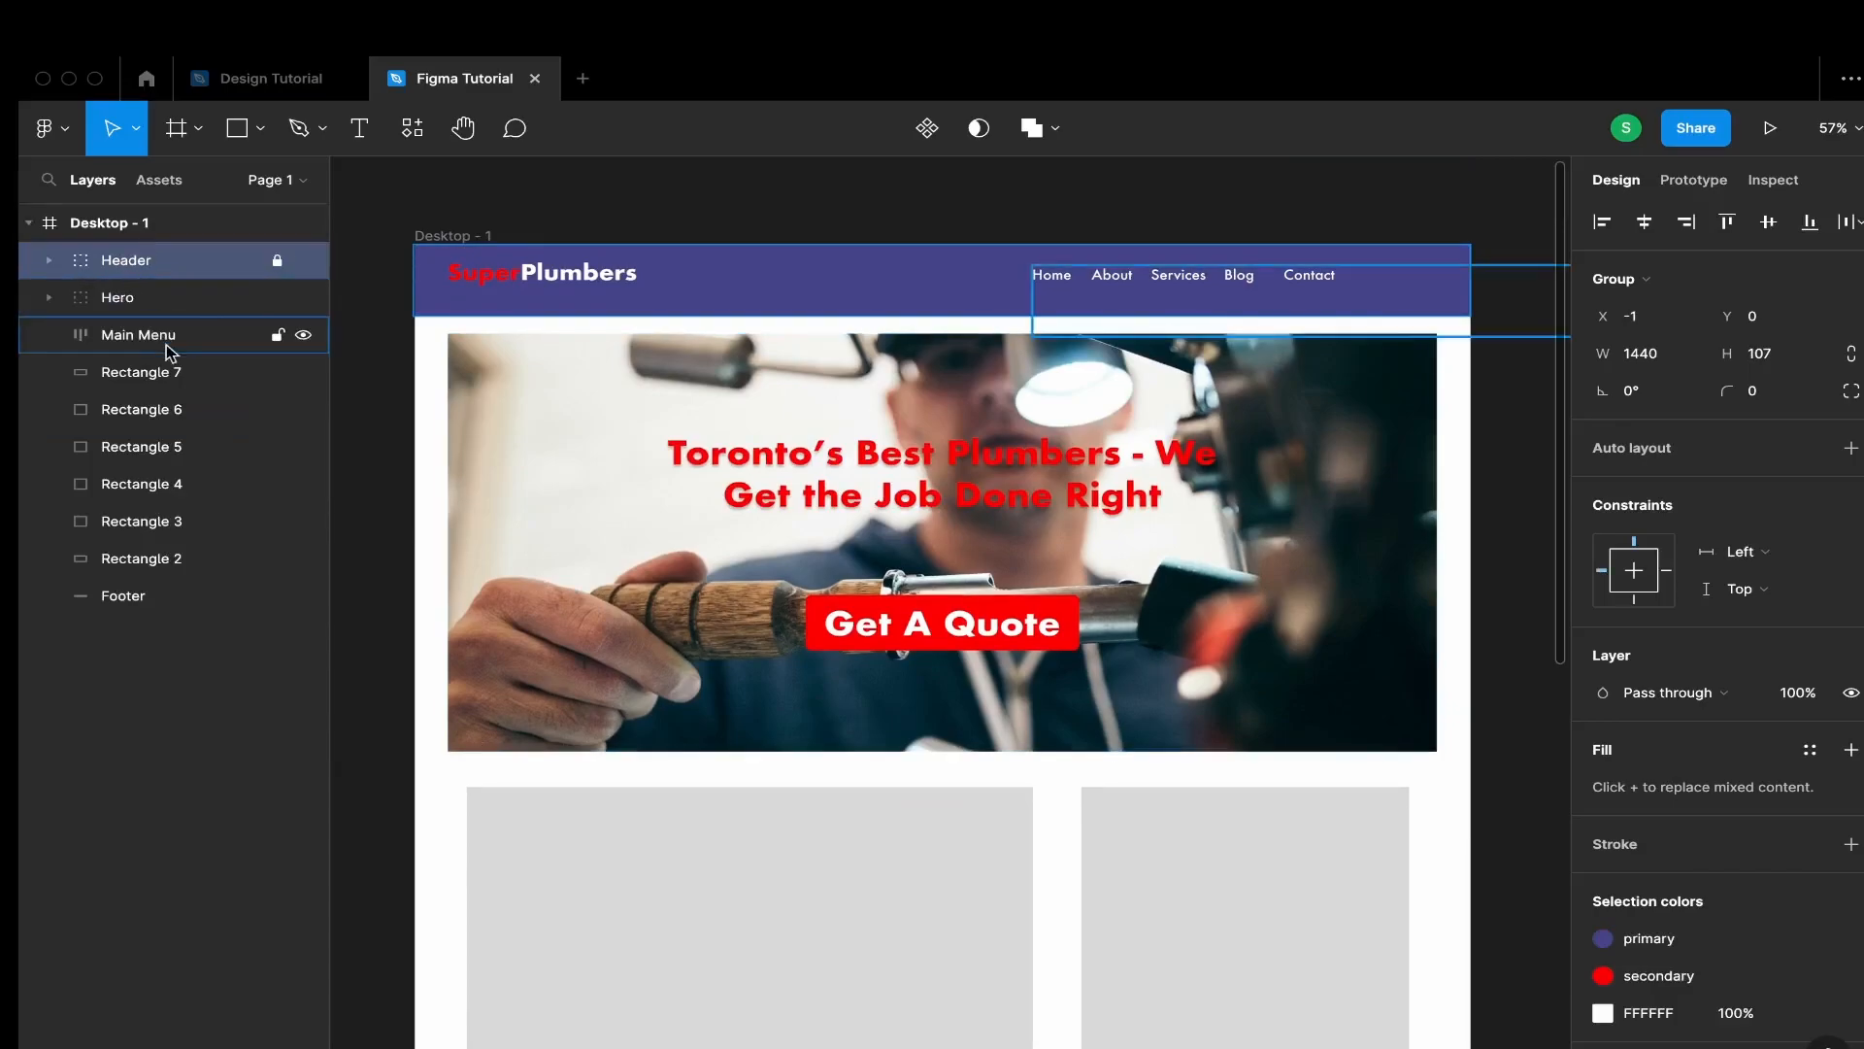
click(278, 298)
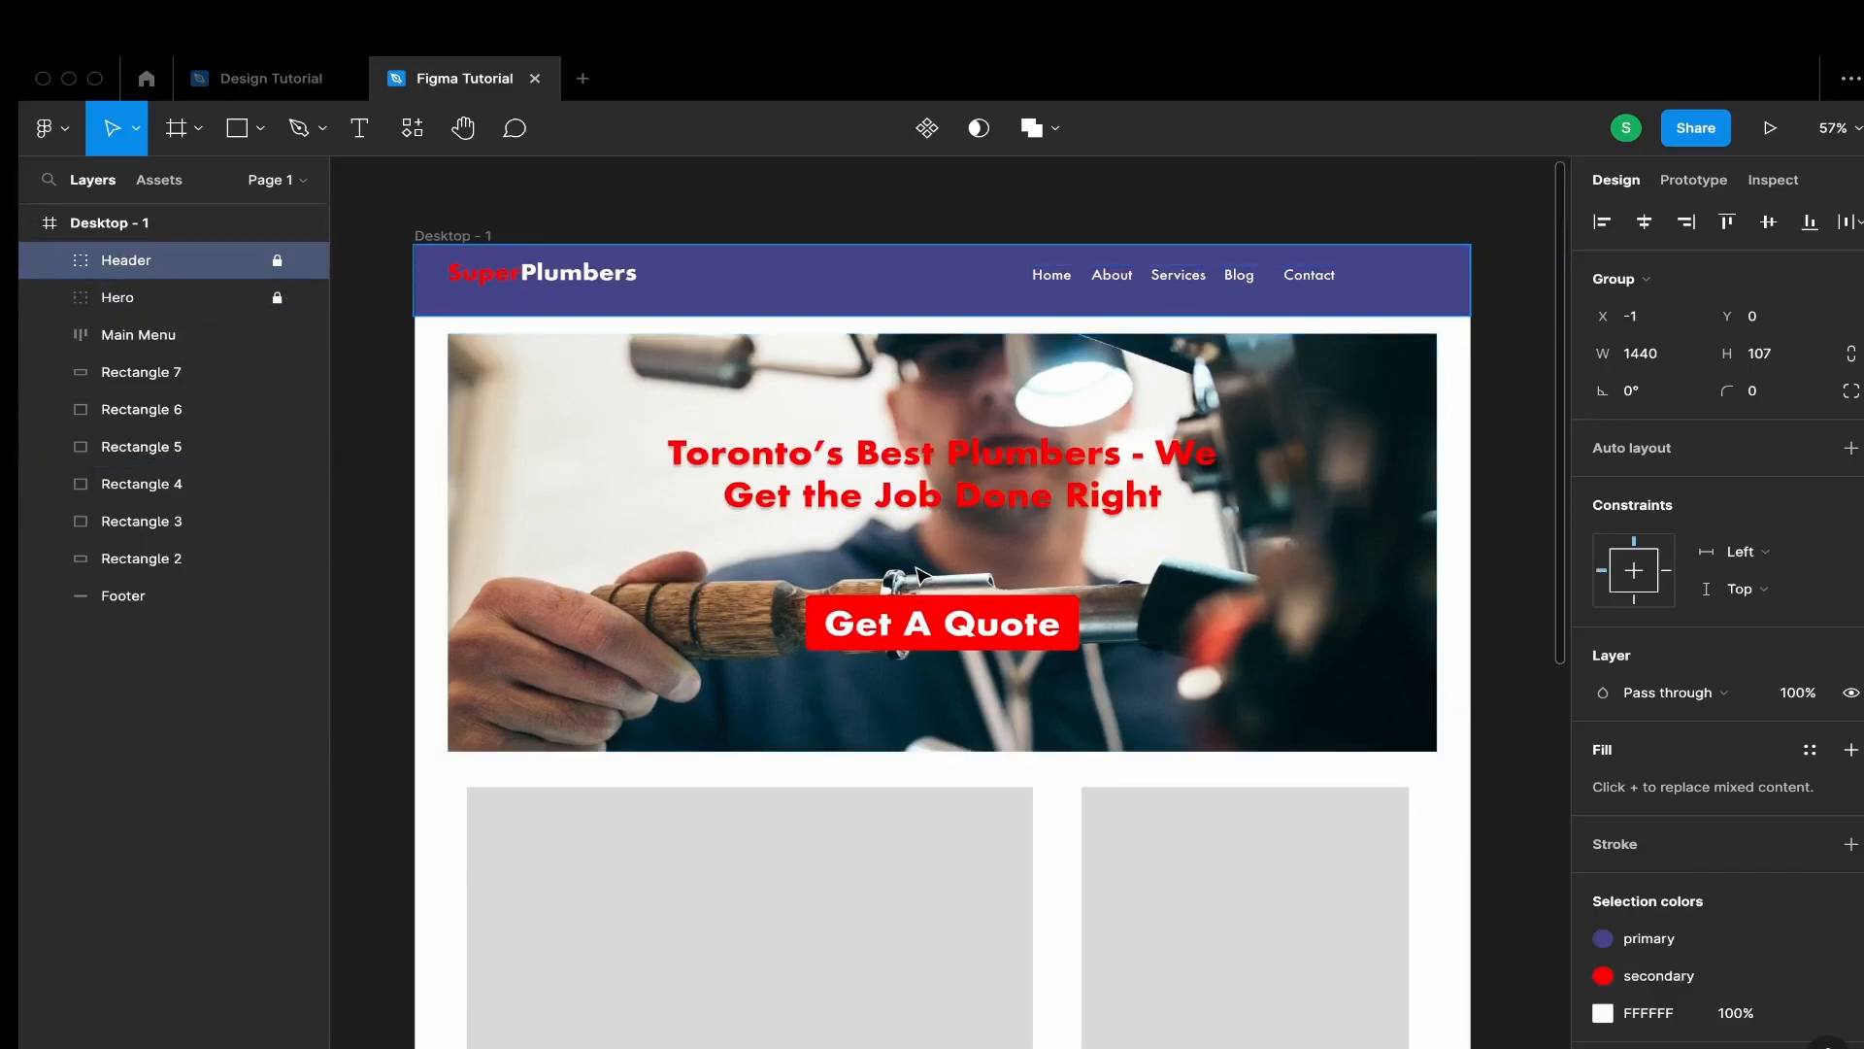
Move the two grey rectangles below the hero image down to Y 861, with the wide one at X 71 and the narrower one at X 920
scroll(886, 574, down, 3)
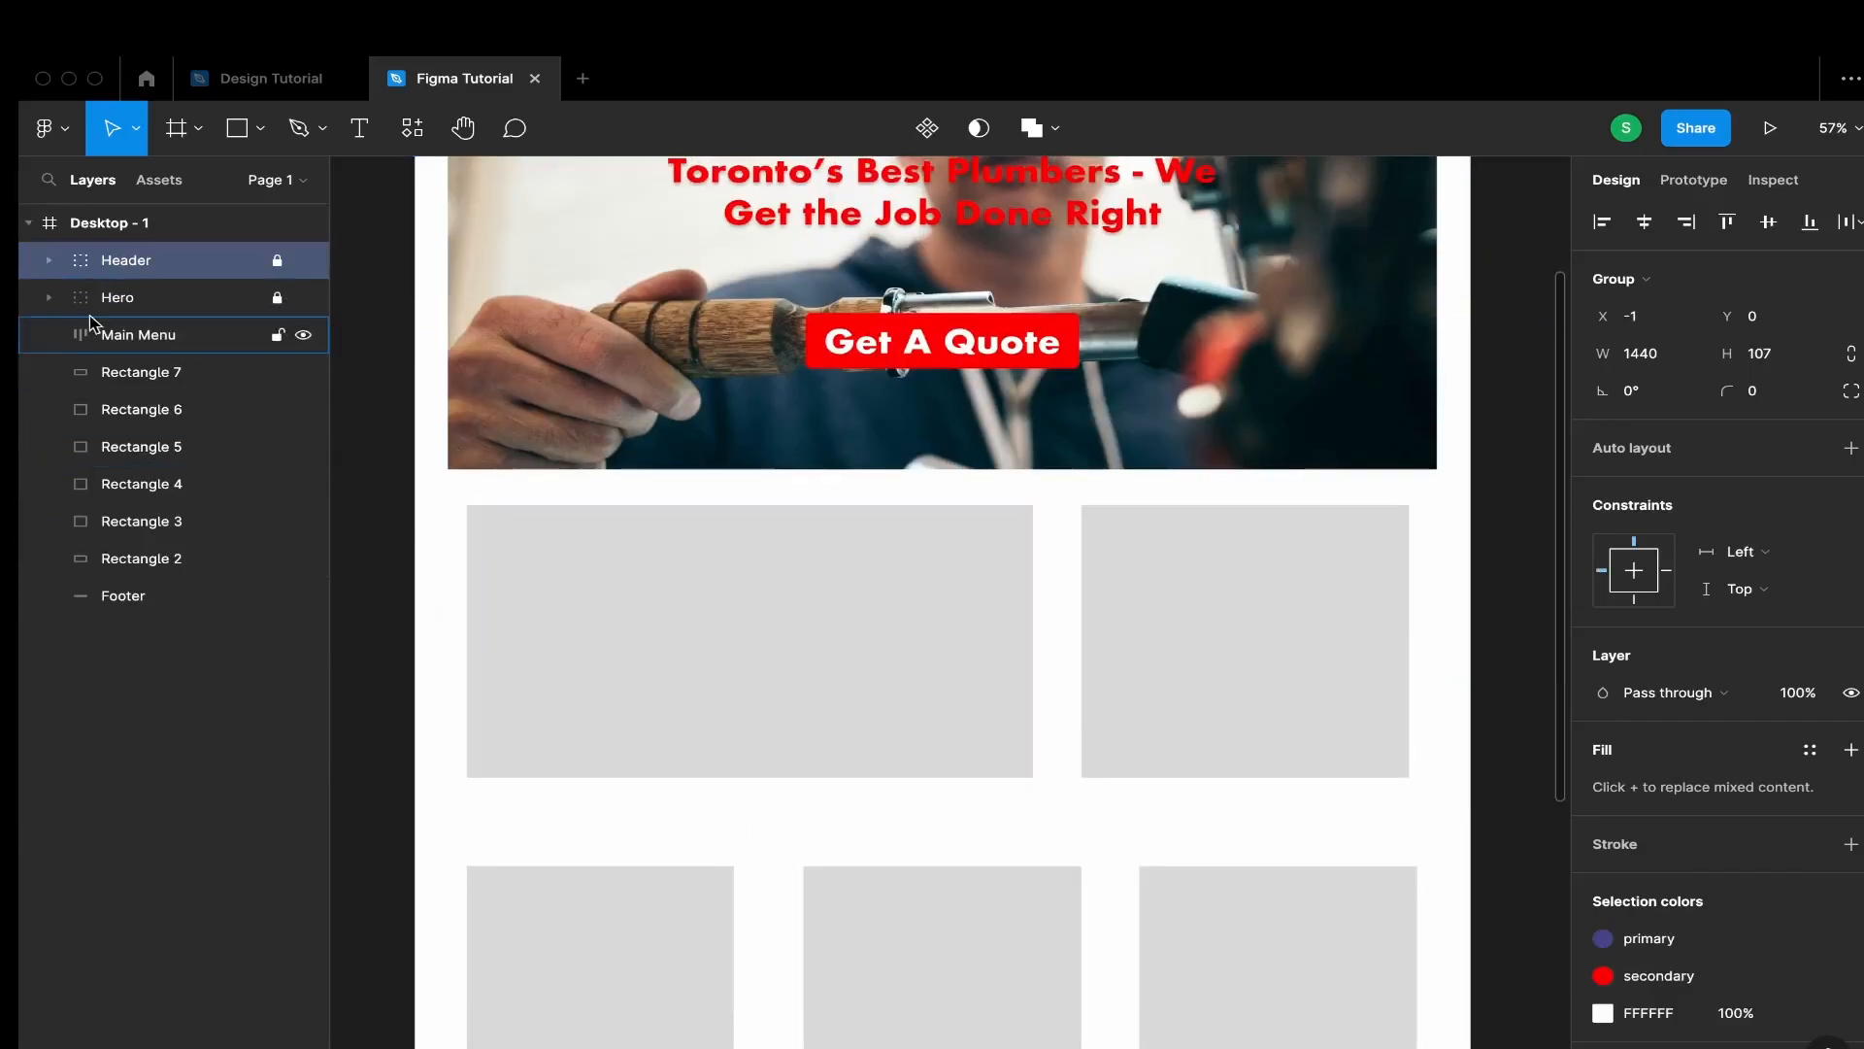
click(836, 677)
drag(830, 683, 824, 699)
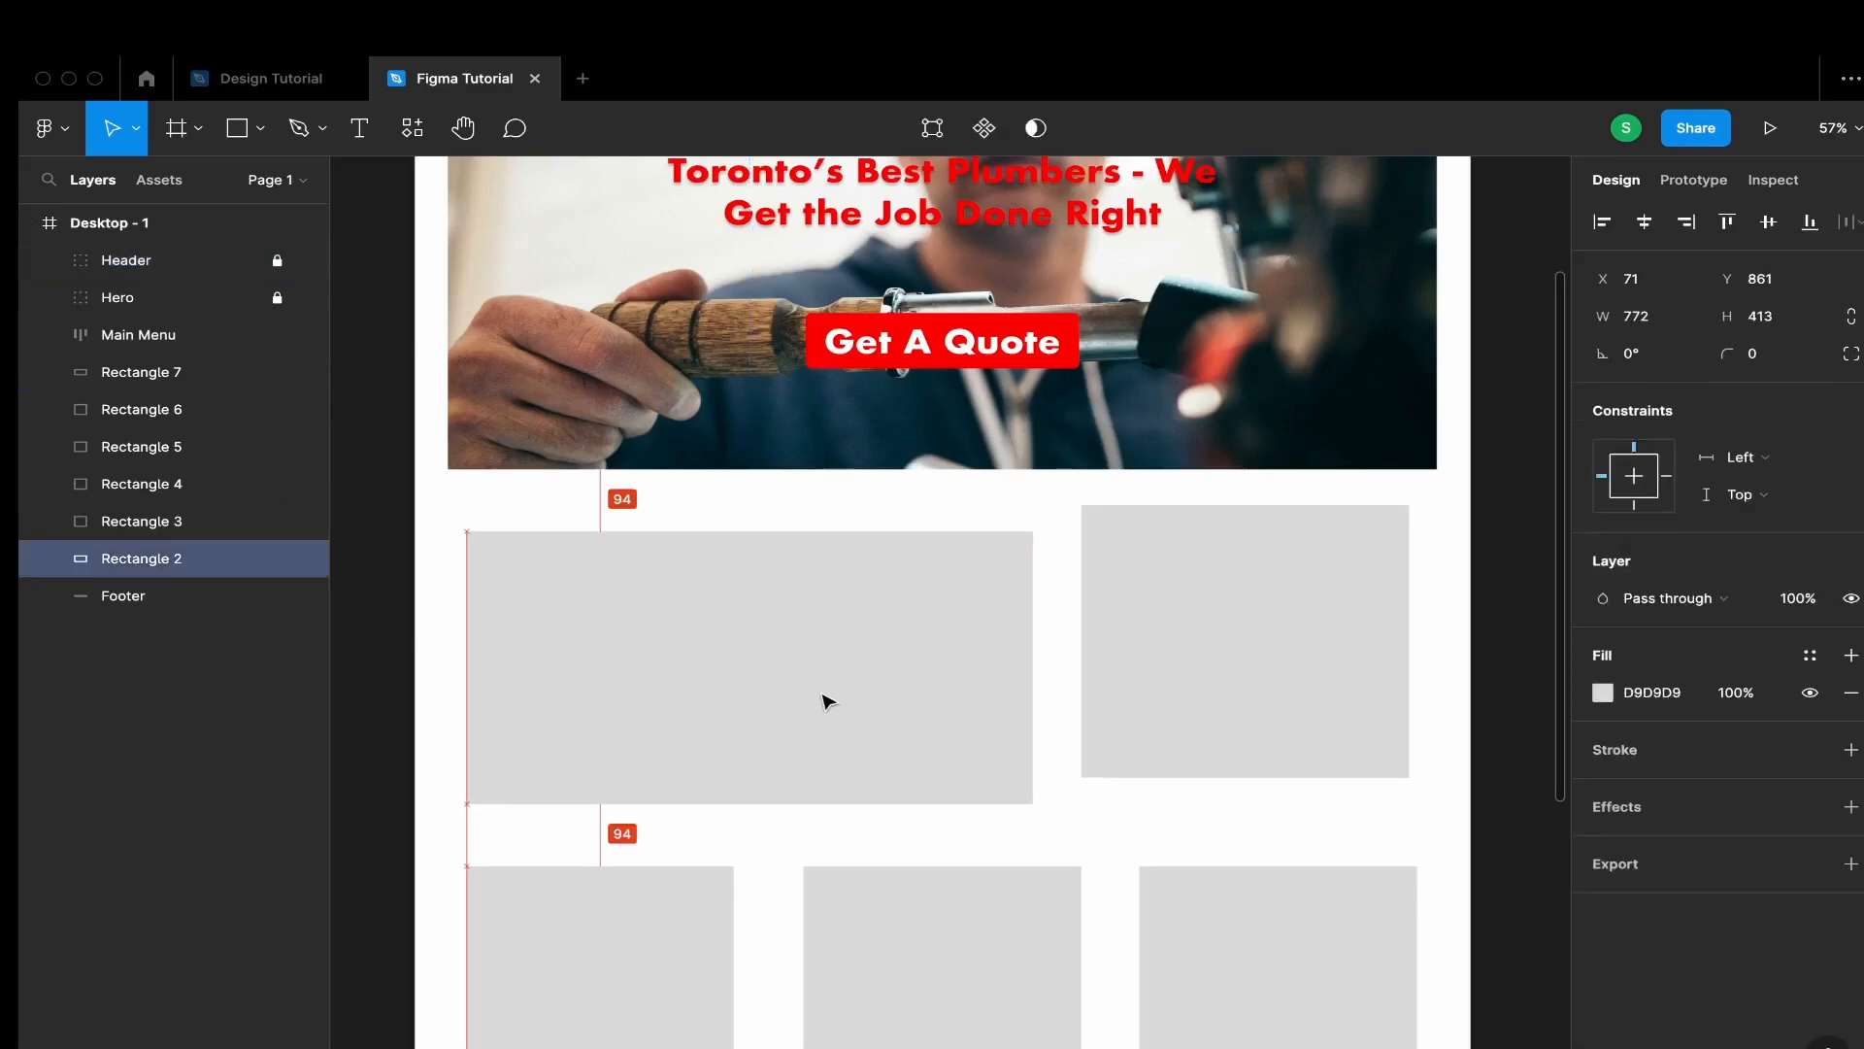
drag(1252, 666, 1264, 696)
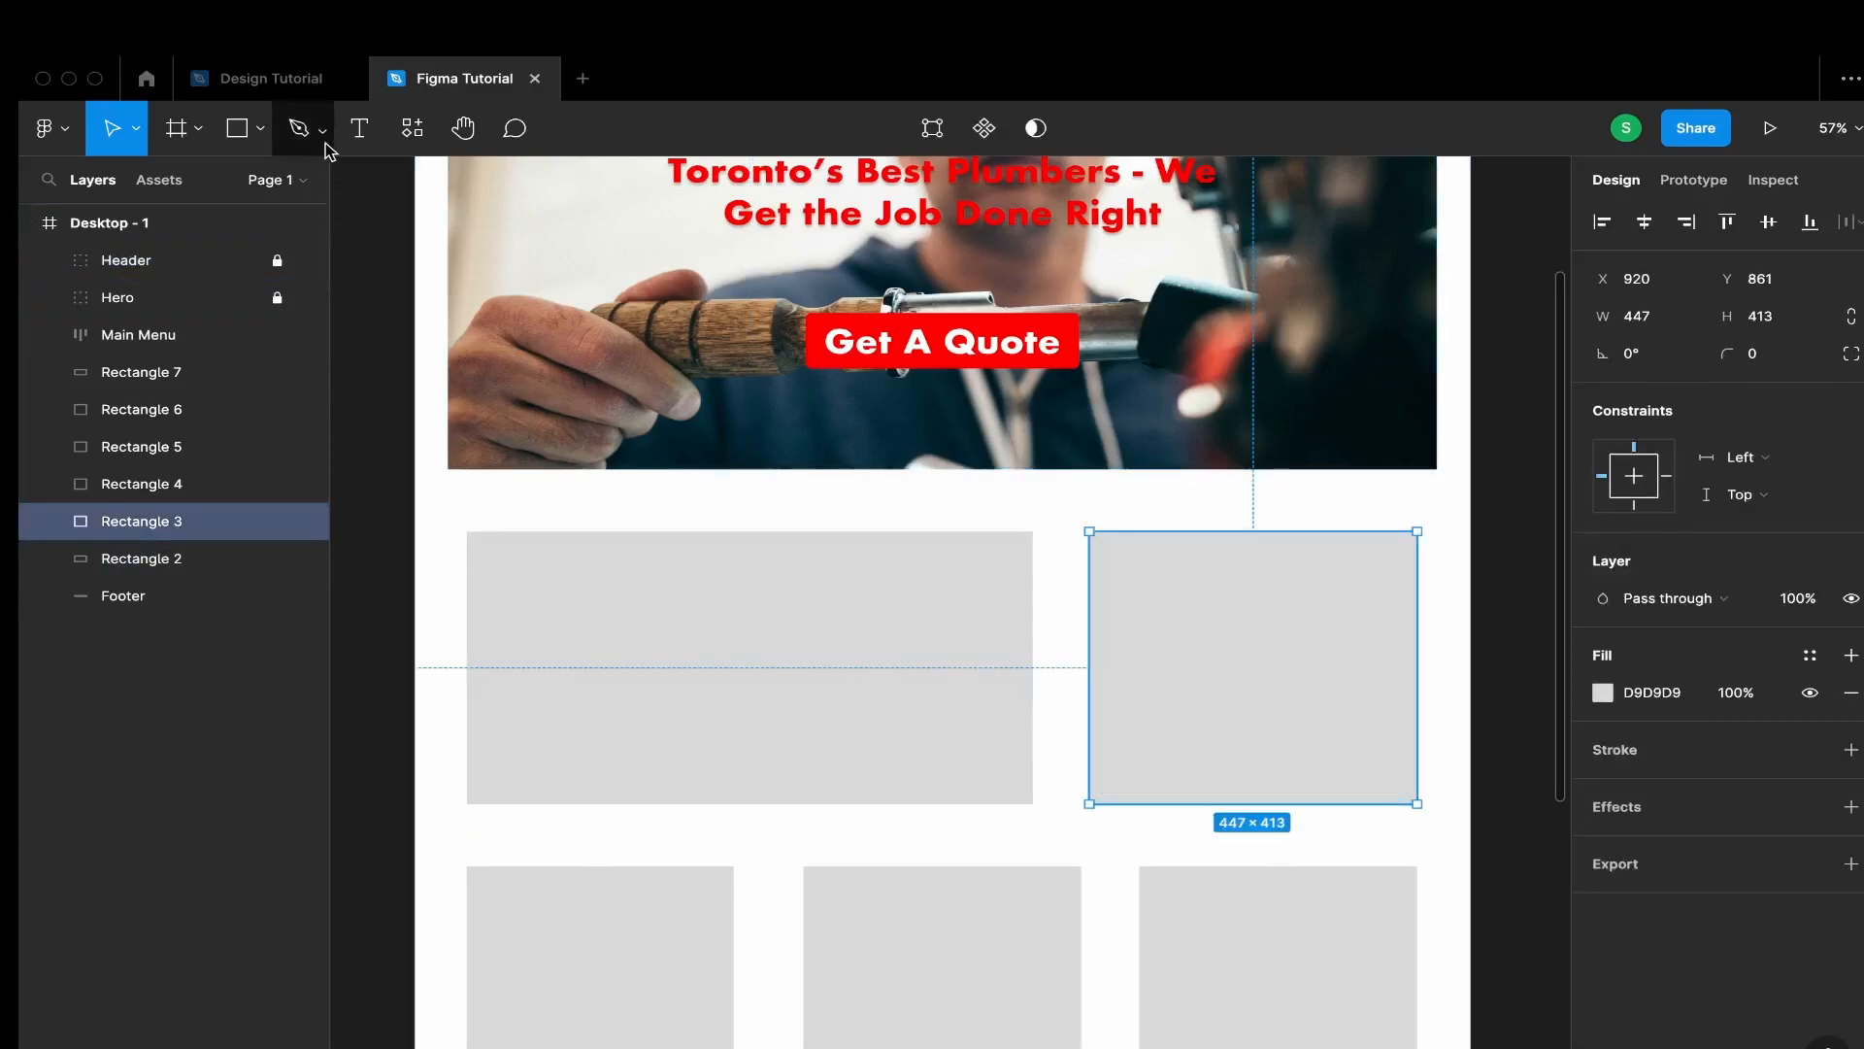
Add a text box about 413 × 77 below the hero image, matching the reference design's heading size of 32, and enter "About Us"
click(360, 127)
drag(763, 482, 1066, 531)
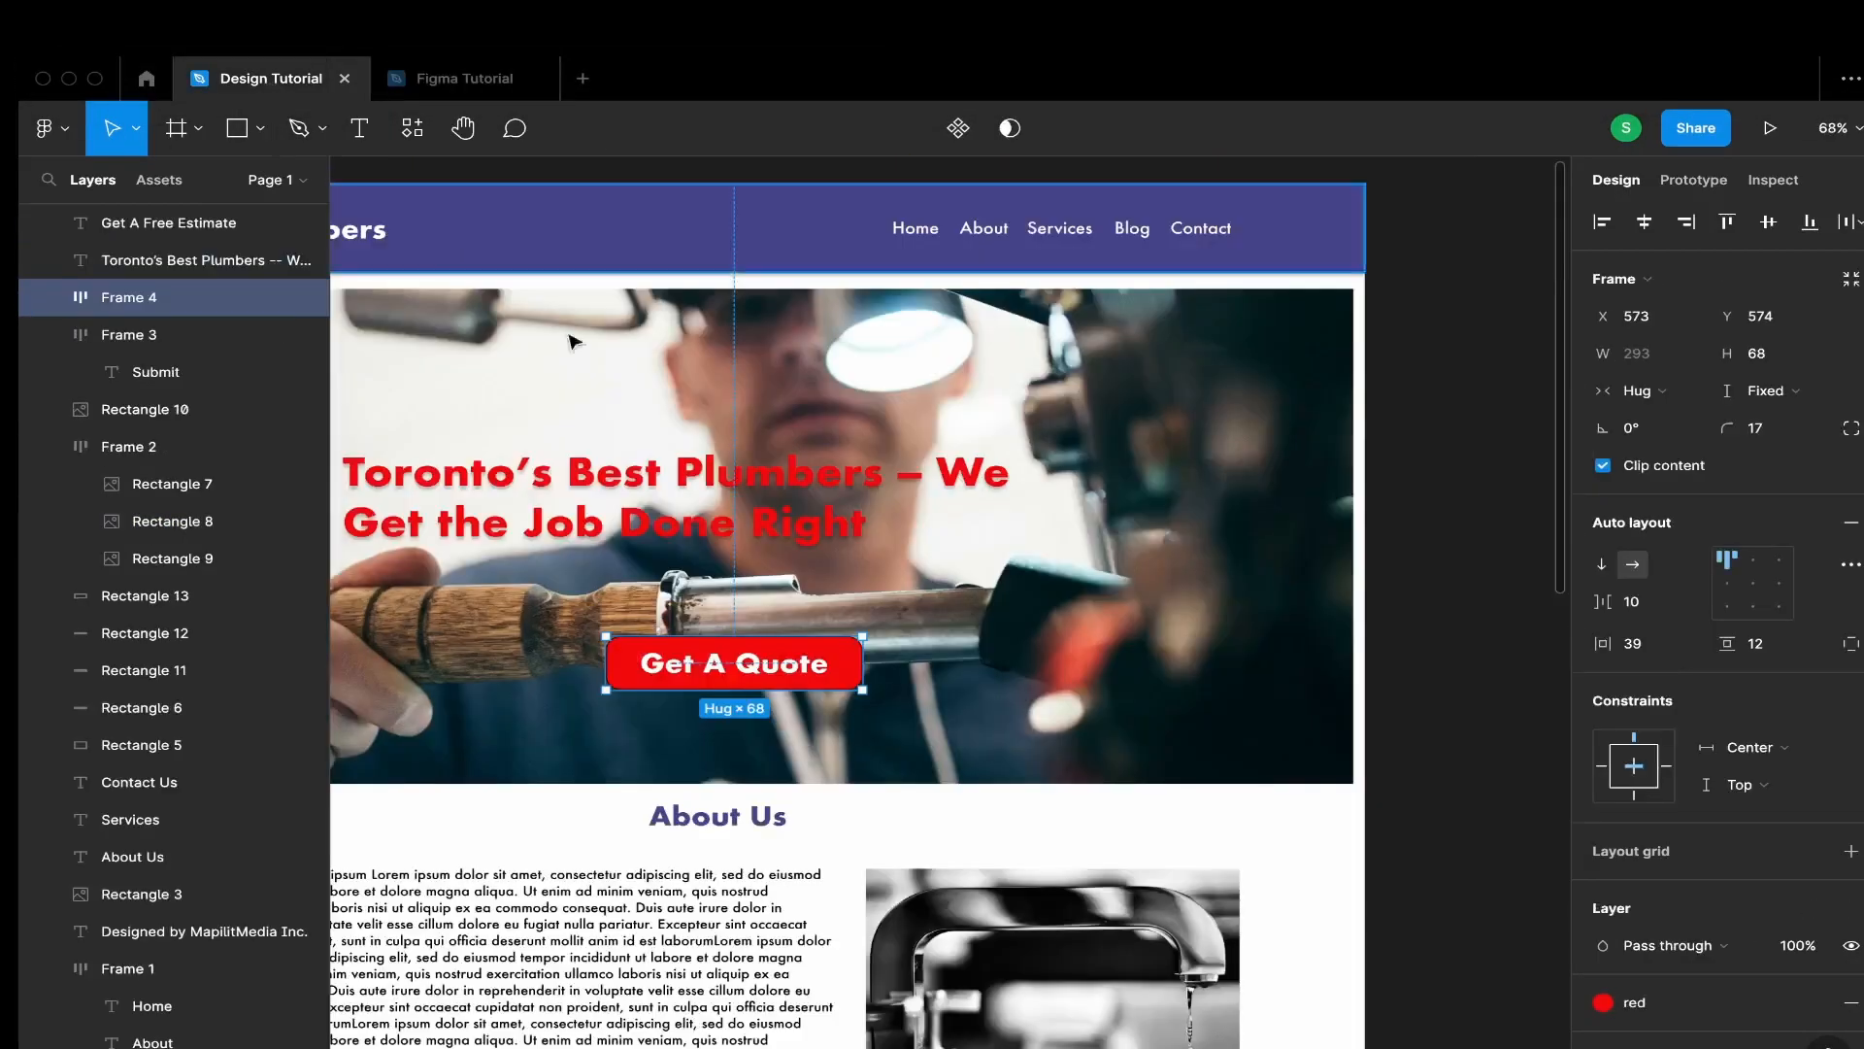
click(678, 828)
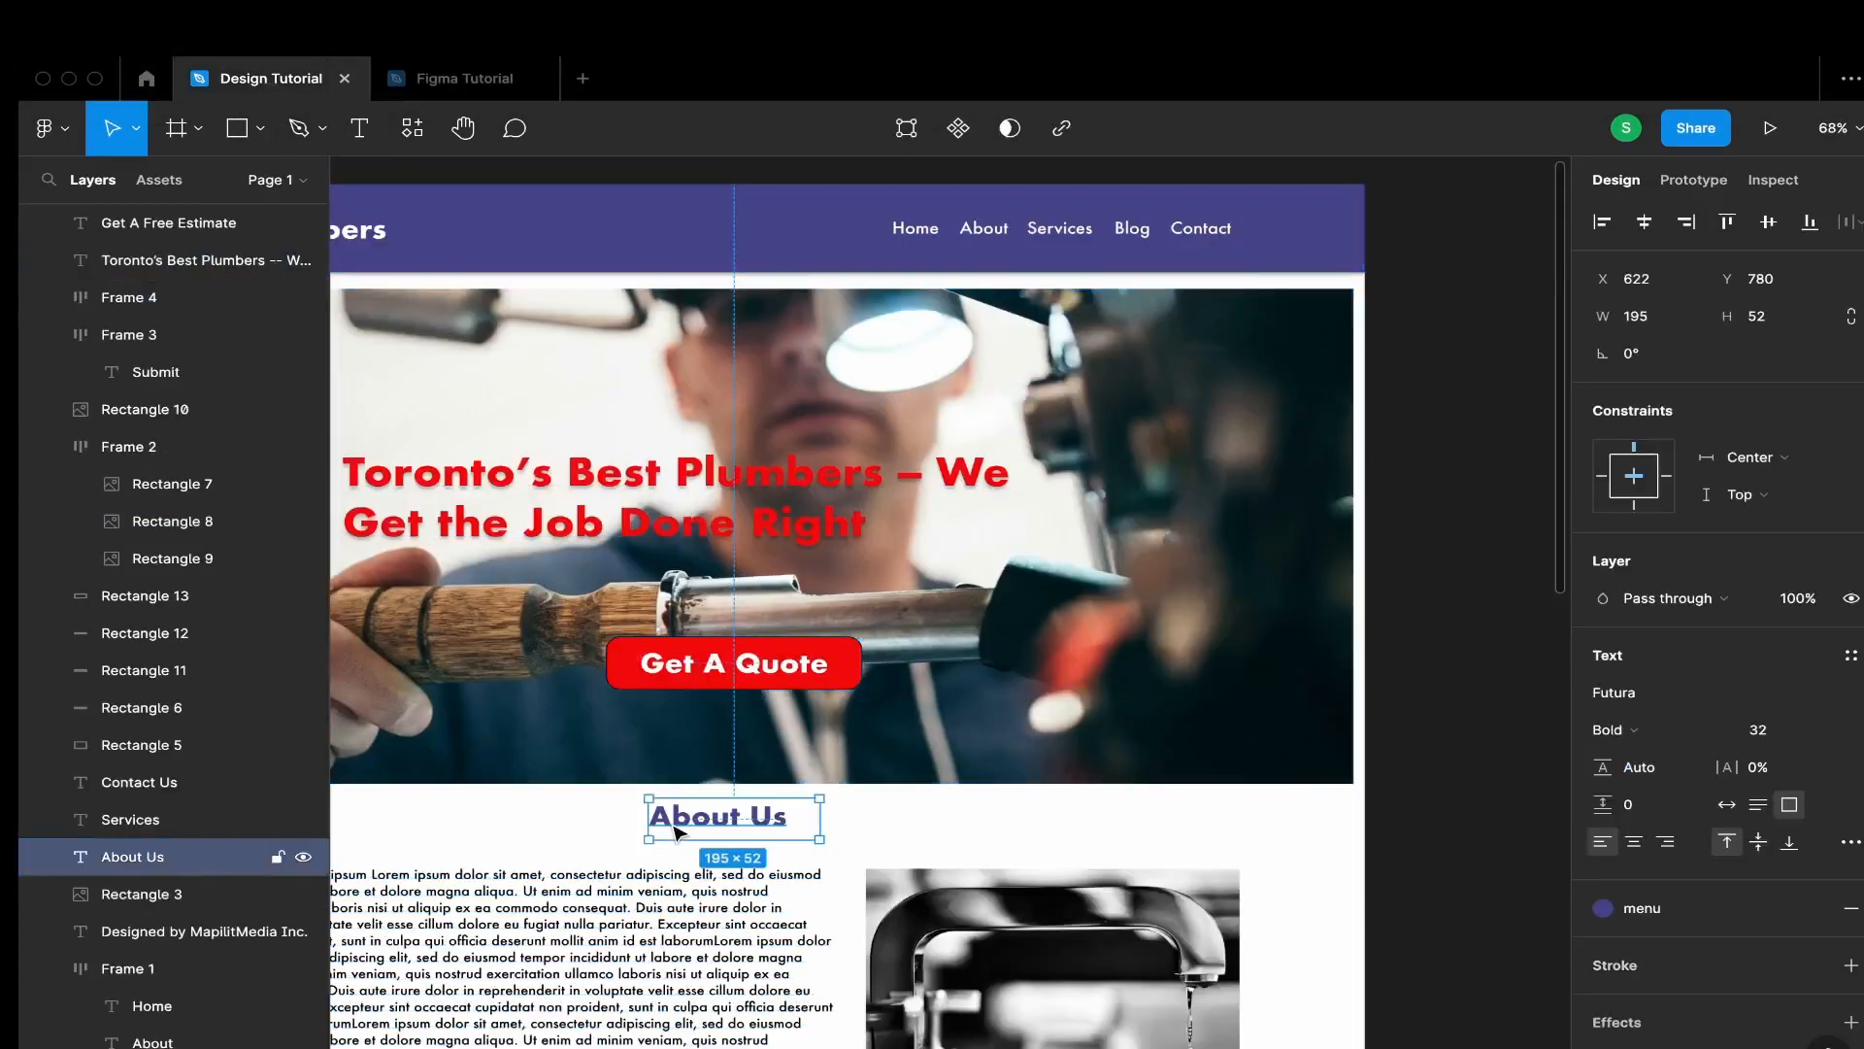
click(464, 78)
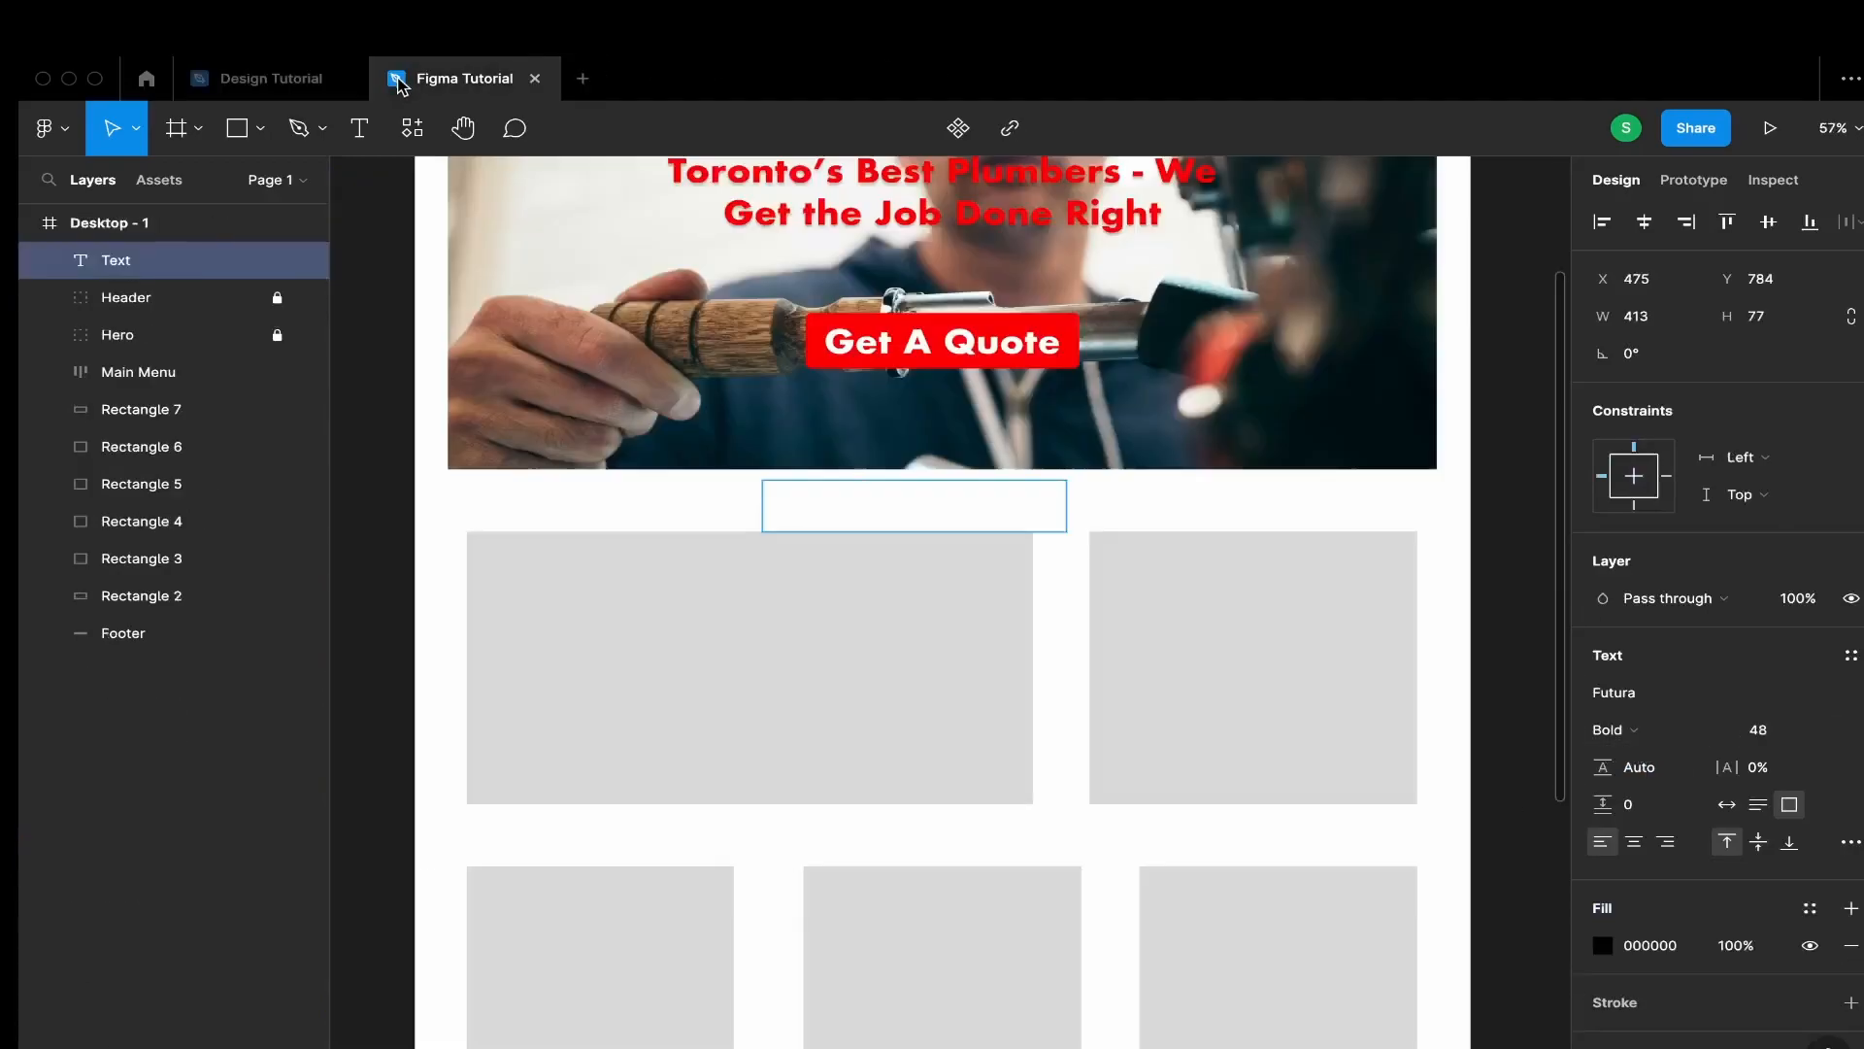
click(1769, 733)
double_click(944, 513)
text(About Us)
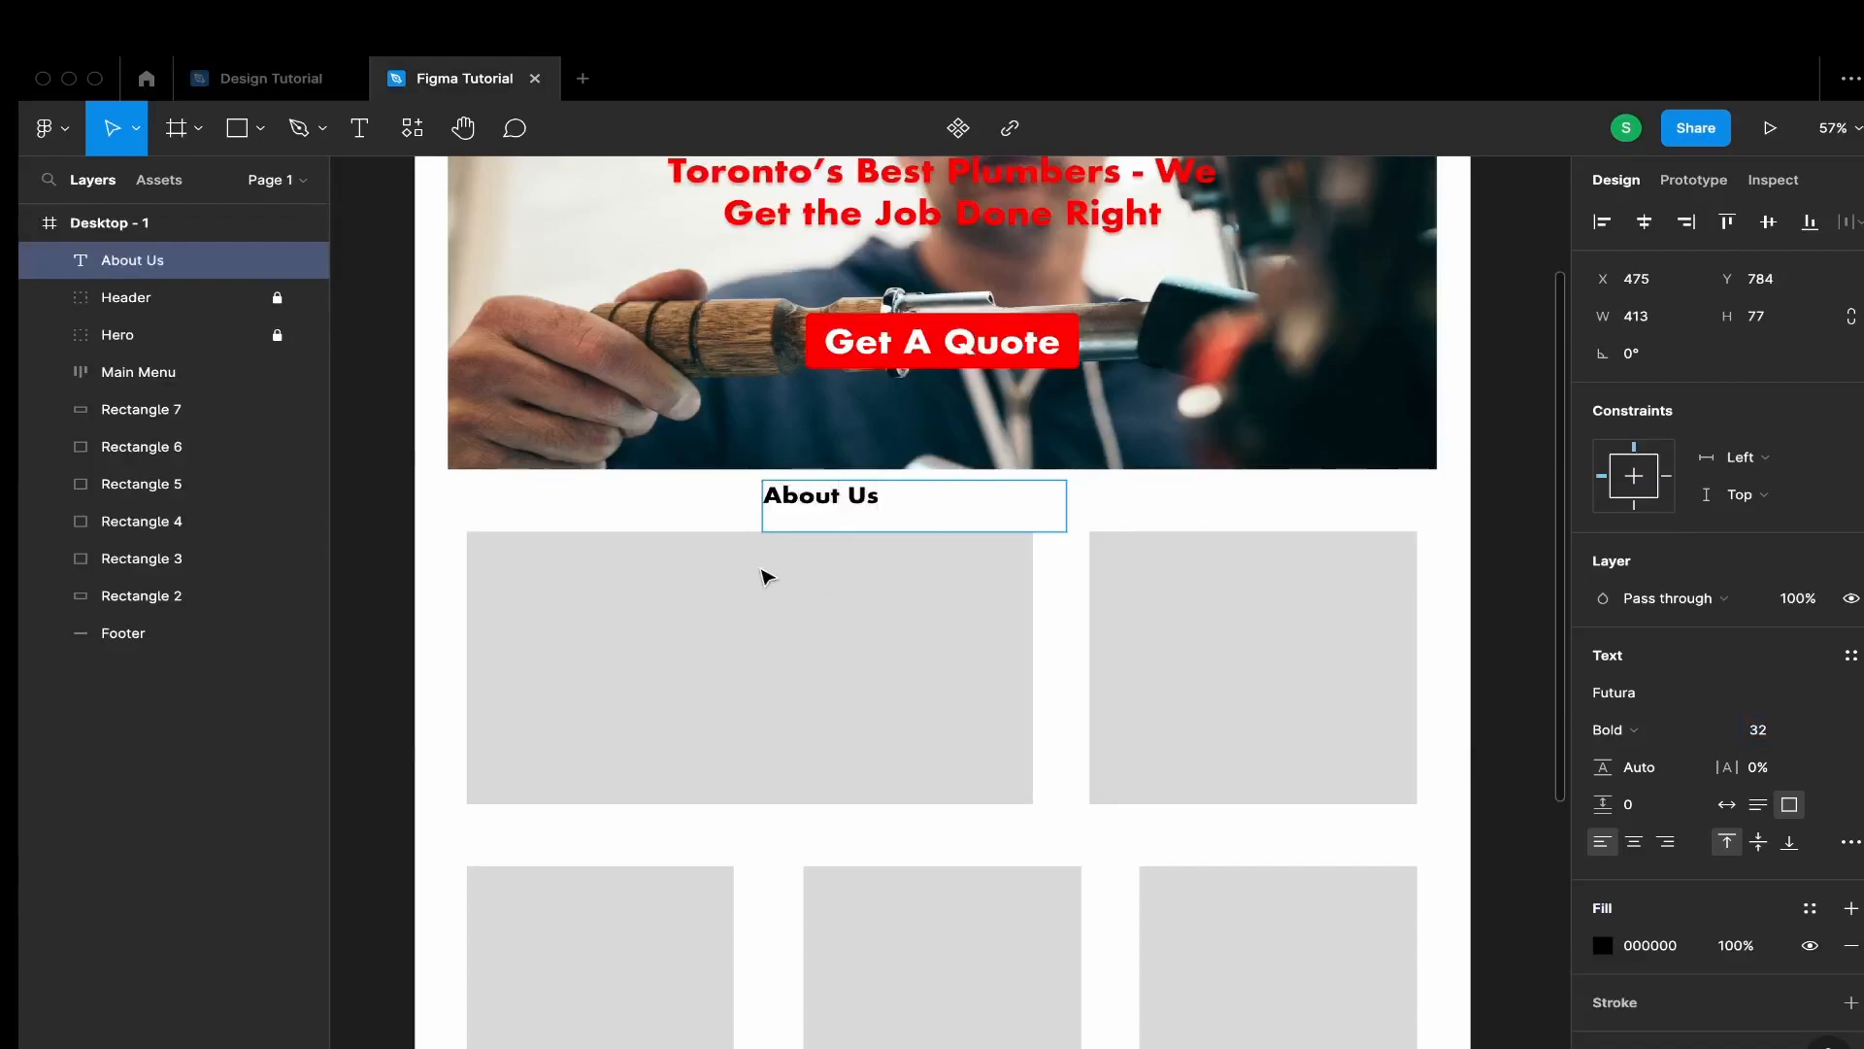
Apply the primary colour style to the "About Us" heading text
drag(903, 489, 764, 492)
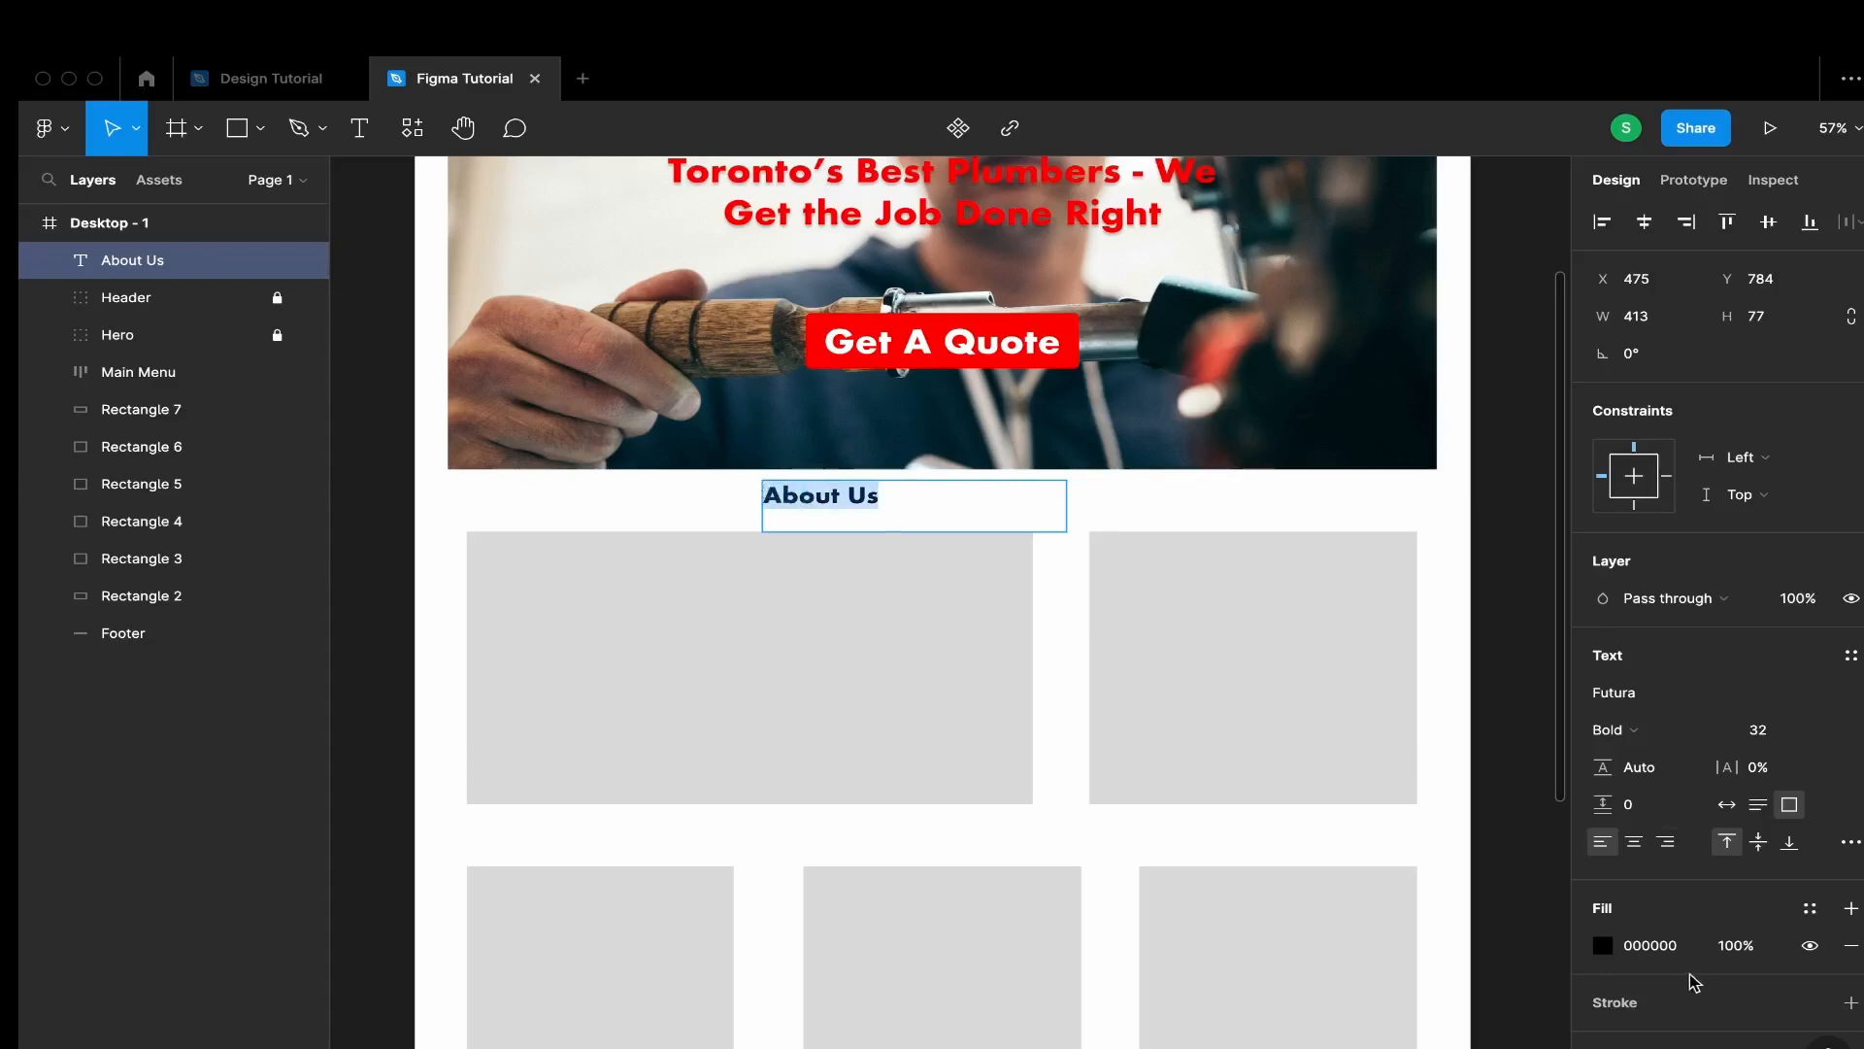
click(1809, 906)
click(1626, 773)
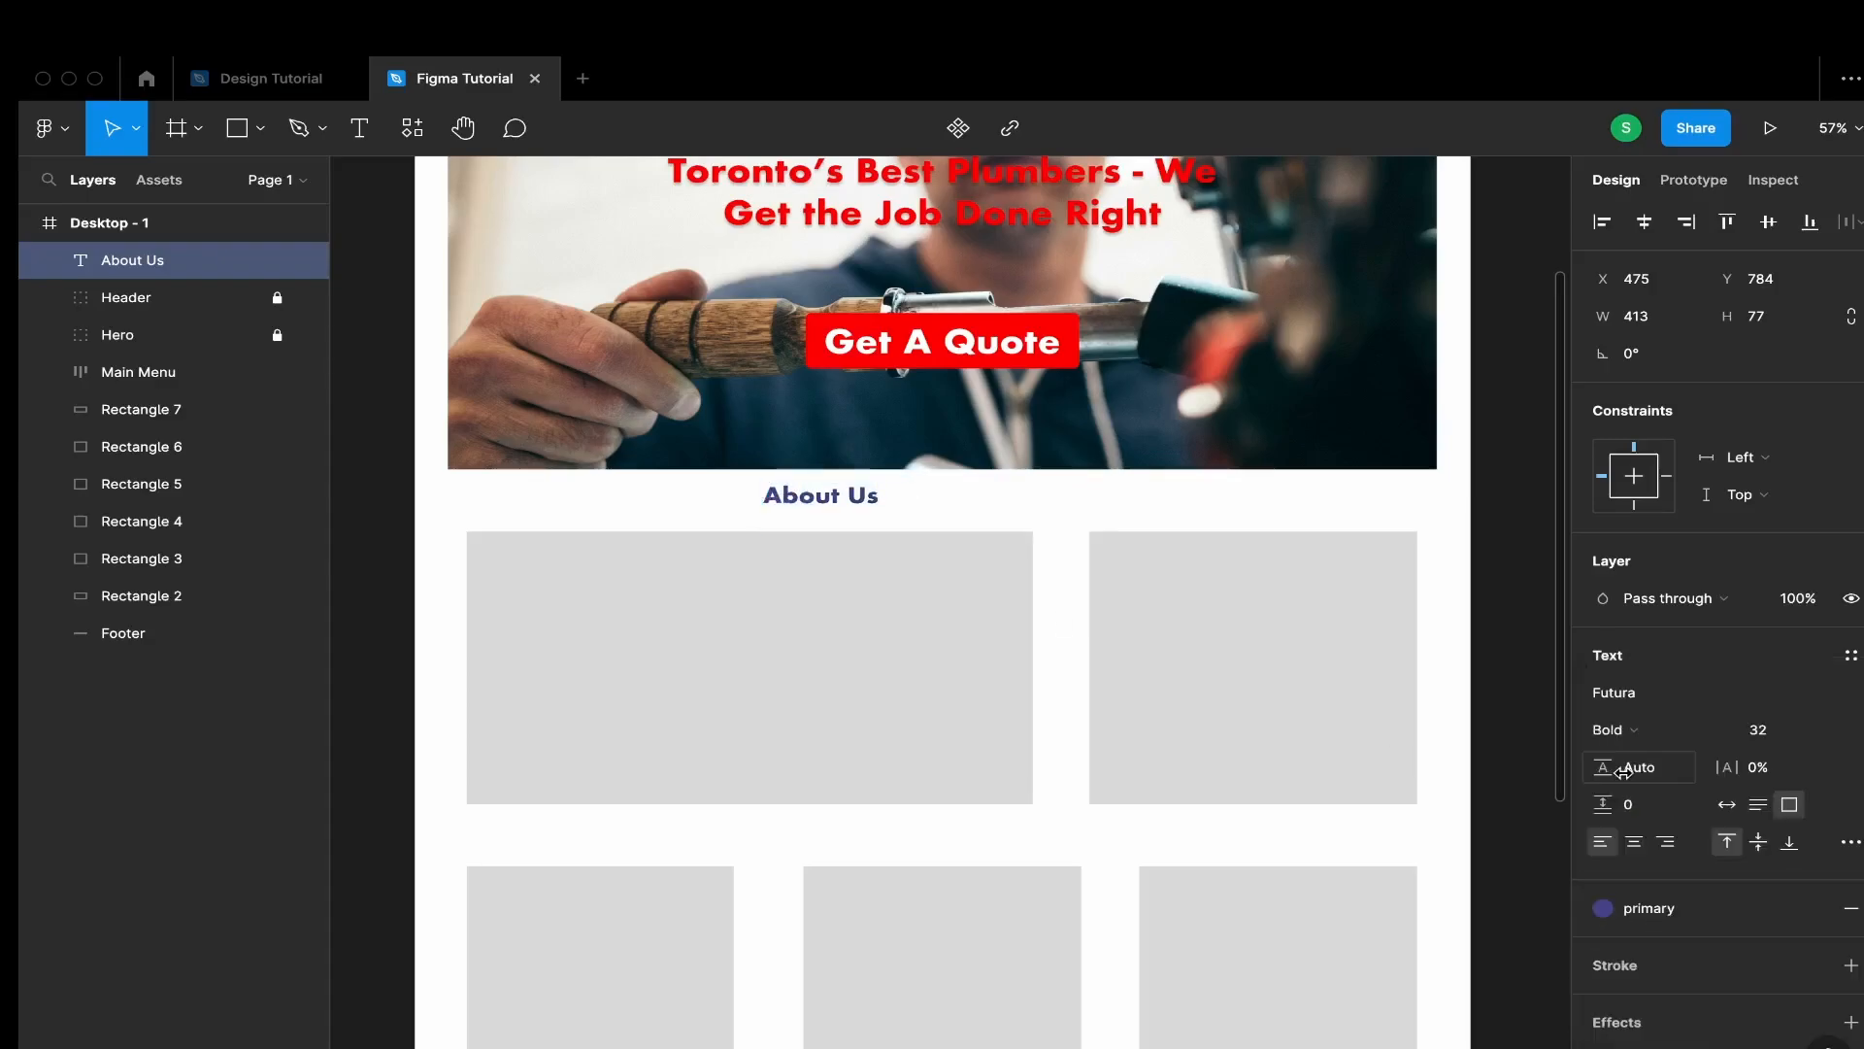
Shrink the "About Us" text box to about 164 × 46 to fit its text and centre it horizontally on the page
scroll(769, 500, up, 5)
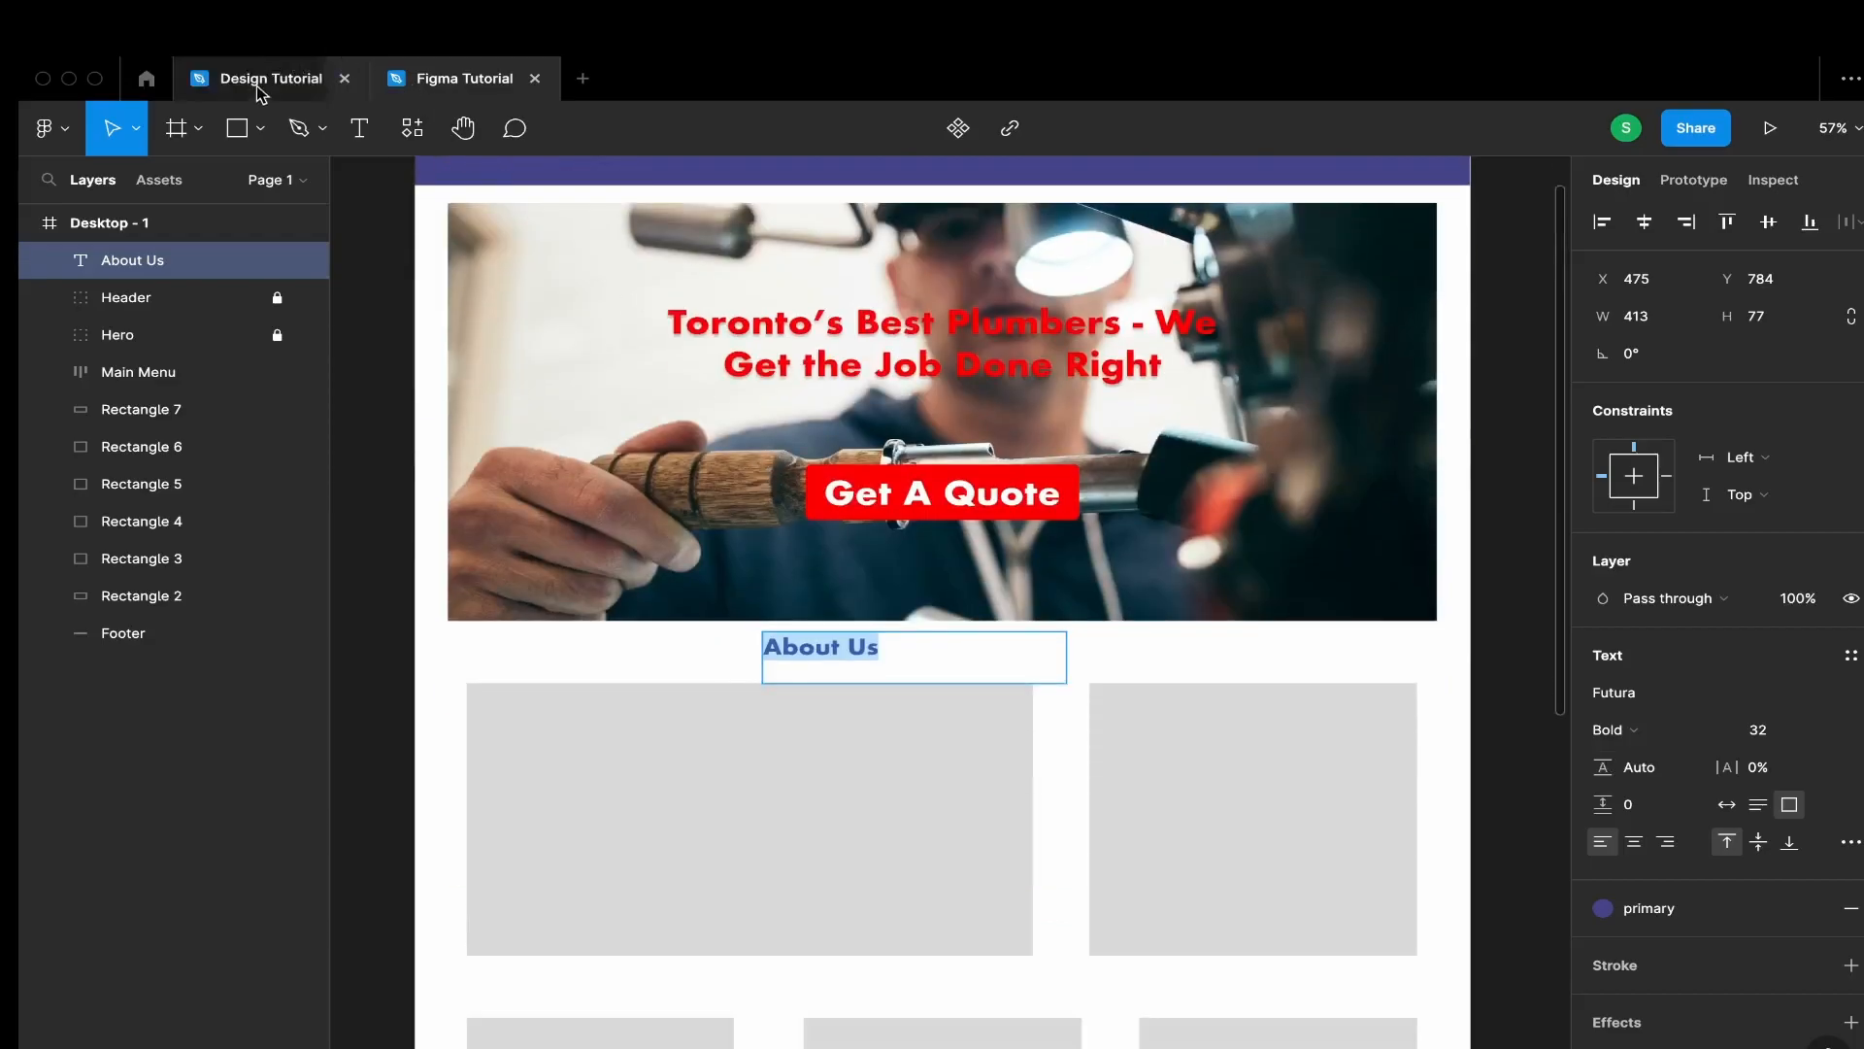
click(262, 77)
click(486, 78)
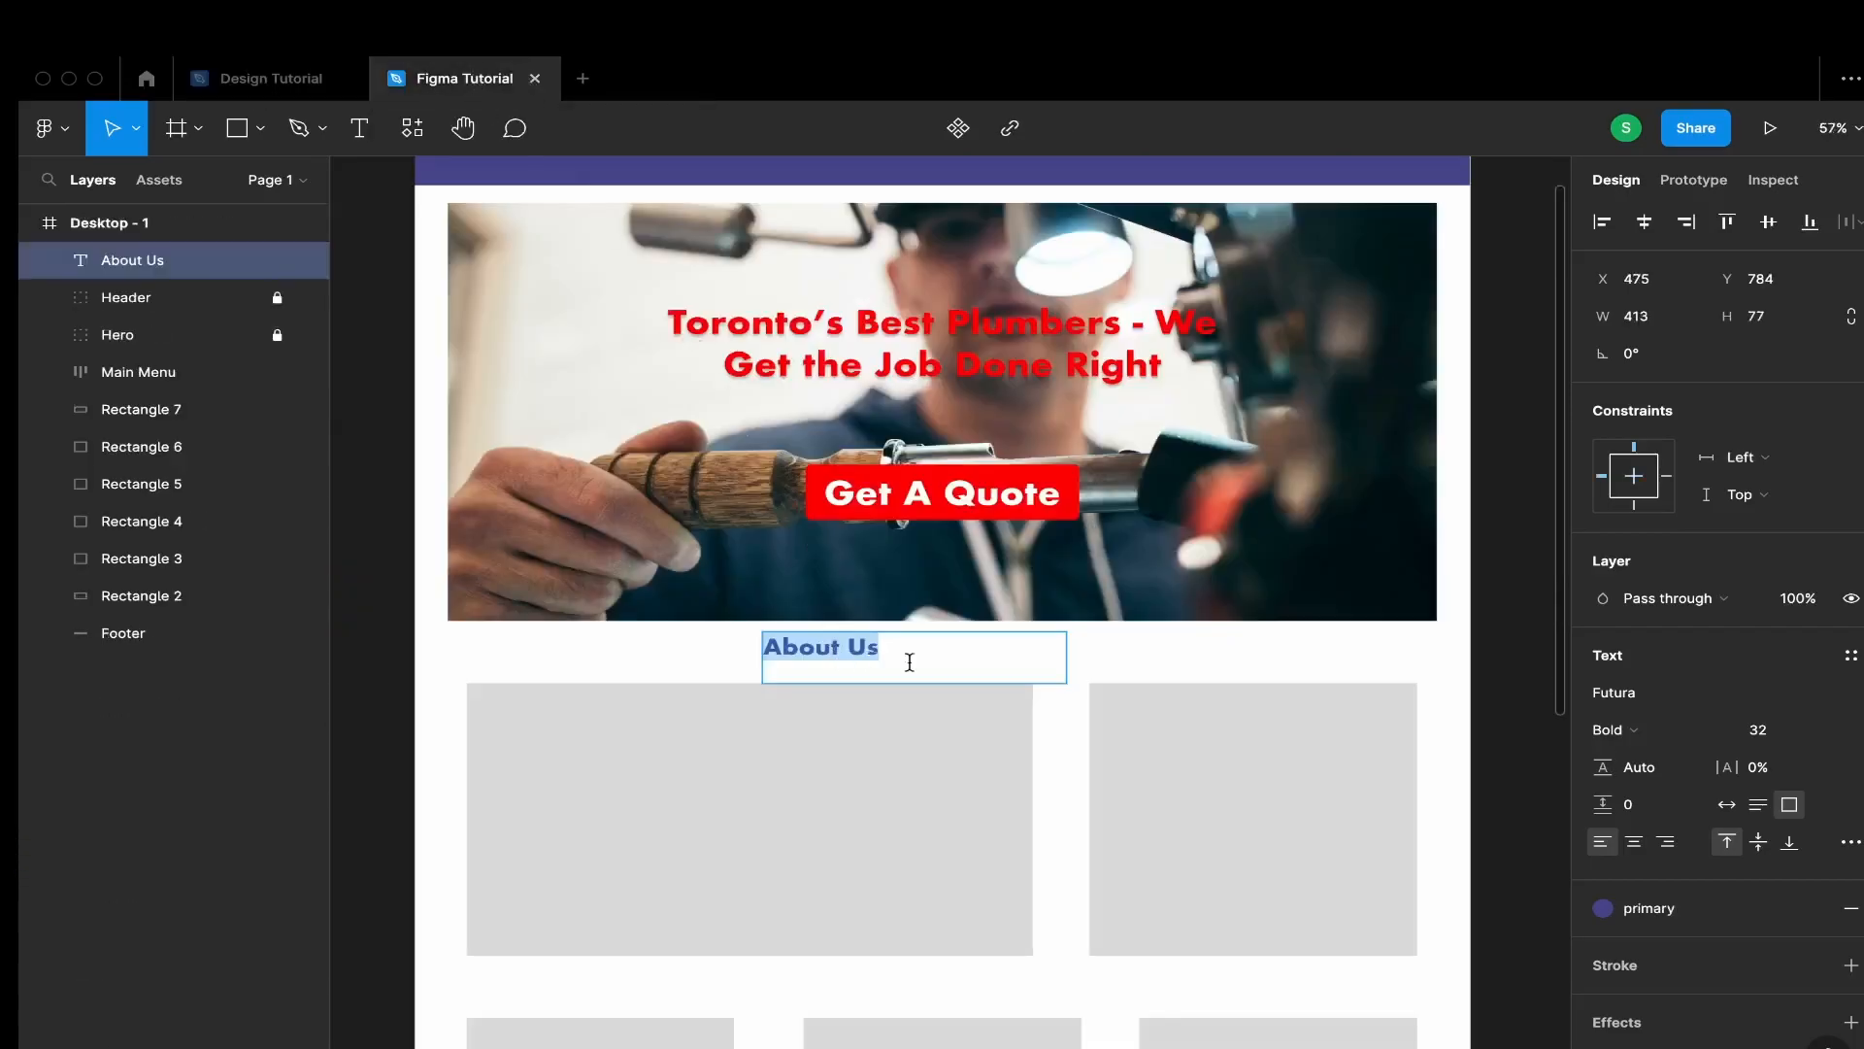
key(Escape)
drag(1059, 654, 884, 646)
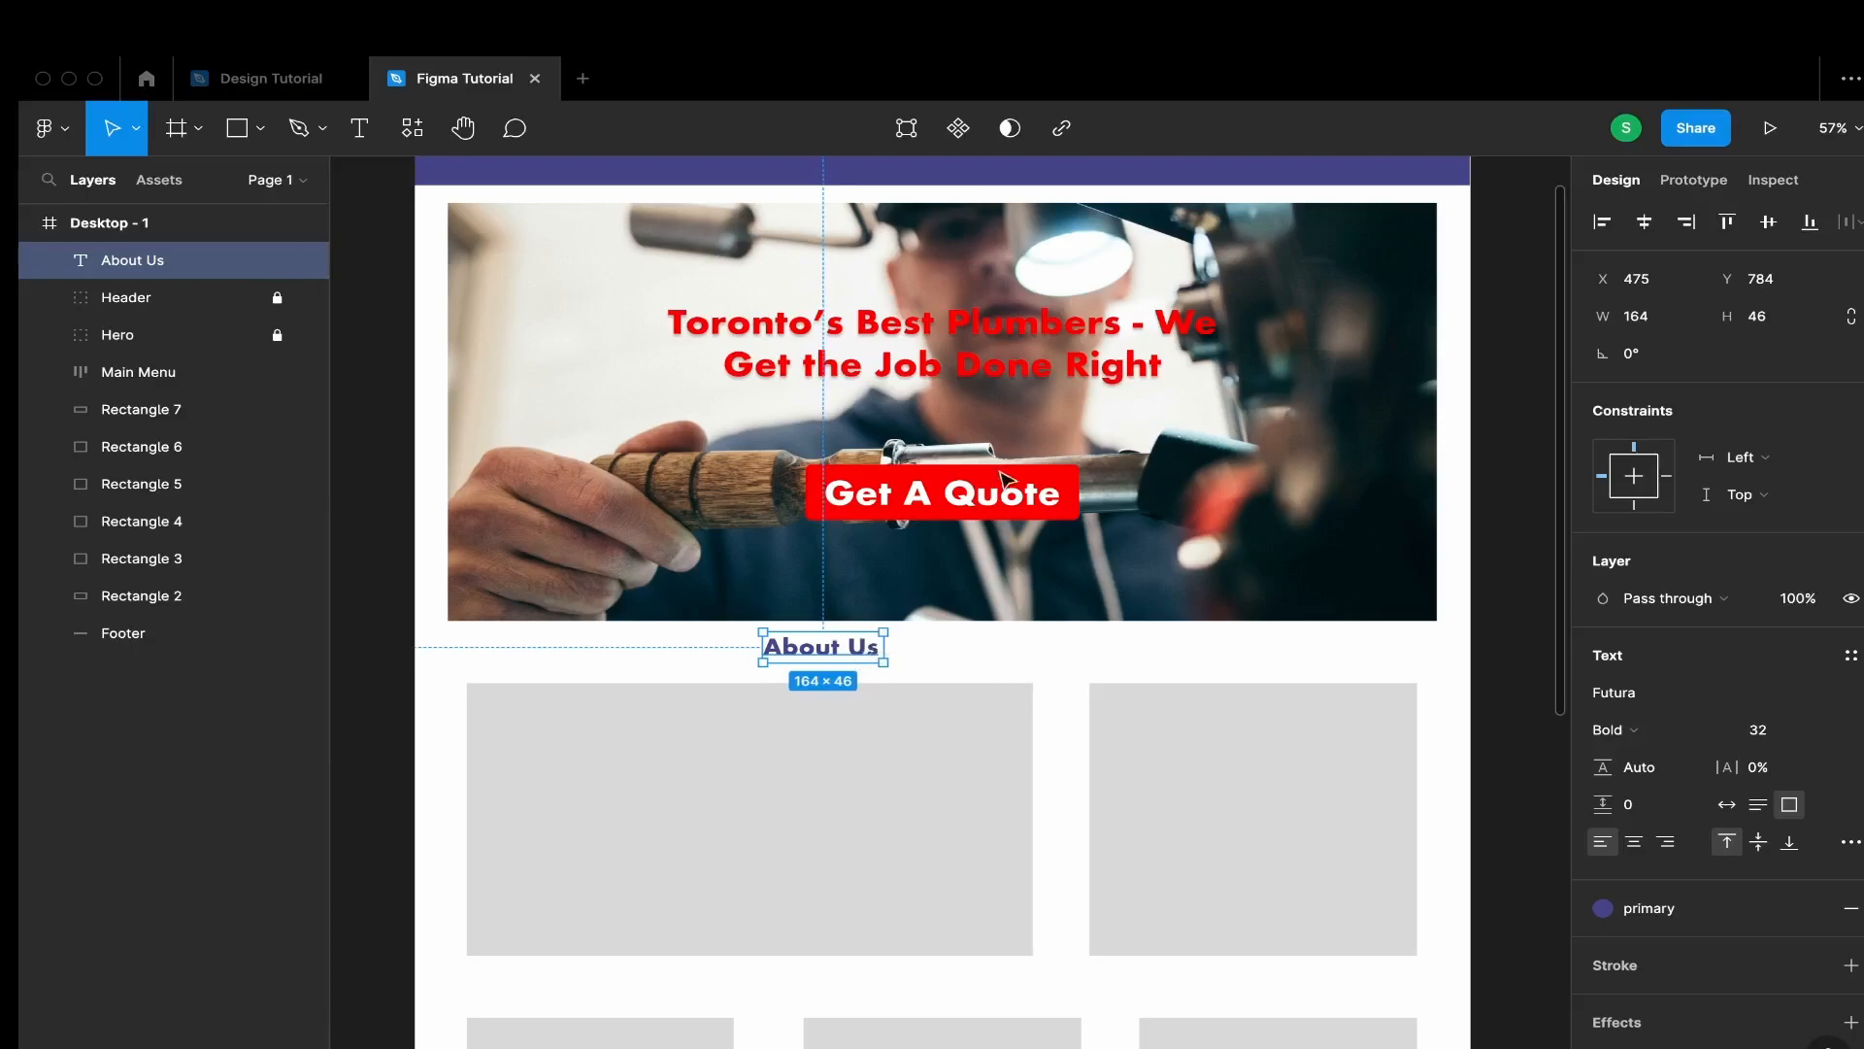
click(1658, 228)
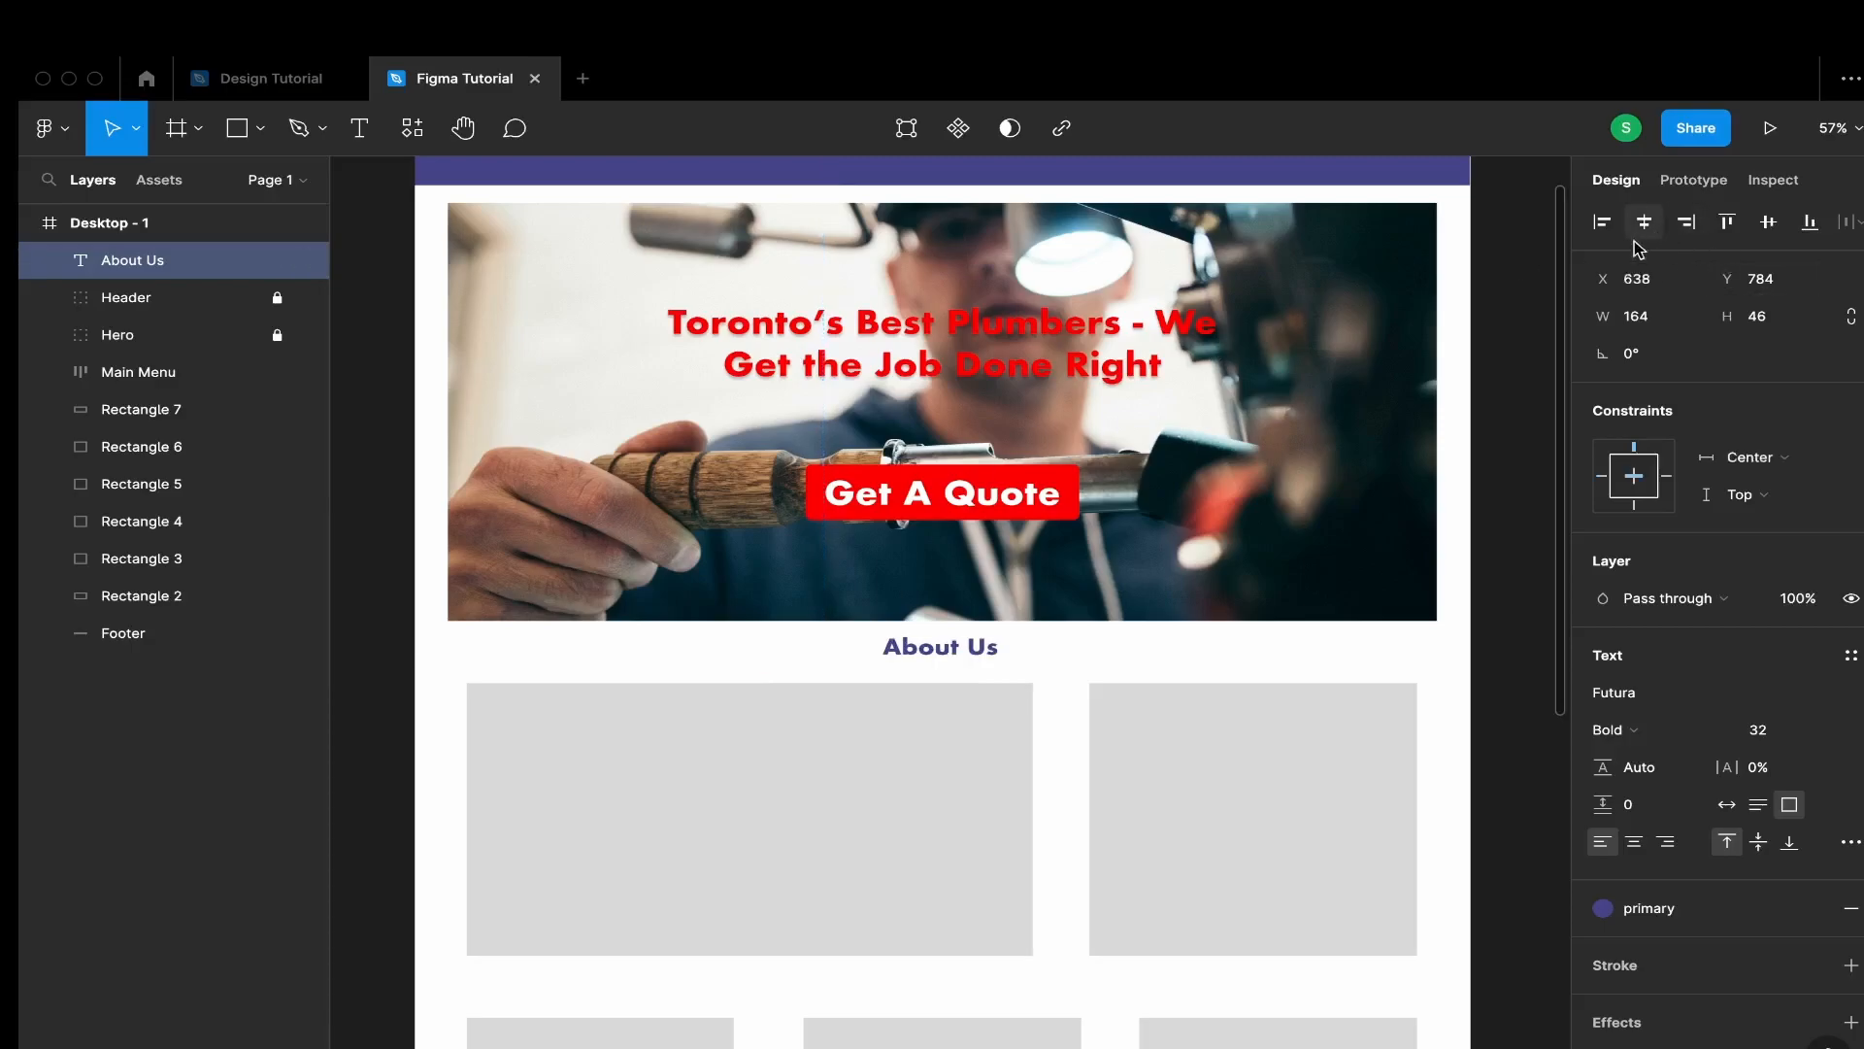
Duplicate the "About Us" heading above the row of three rectangles and again above the large rectangle below them
scroll(806, 825, up, 1)
scroll(811, 830, down, 5)
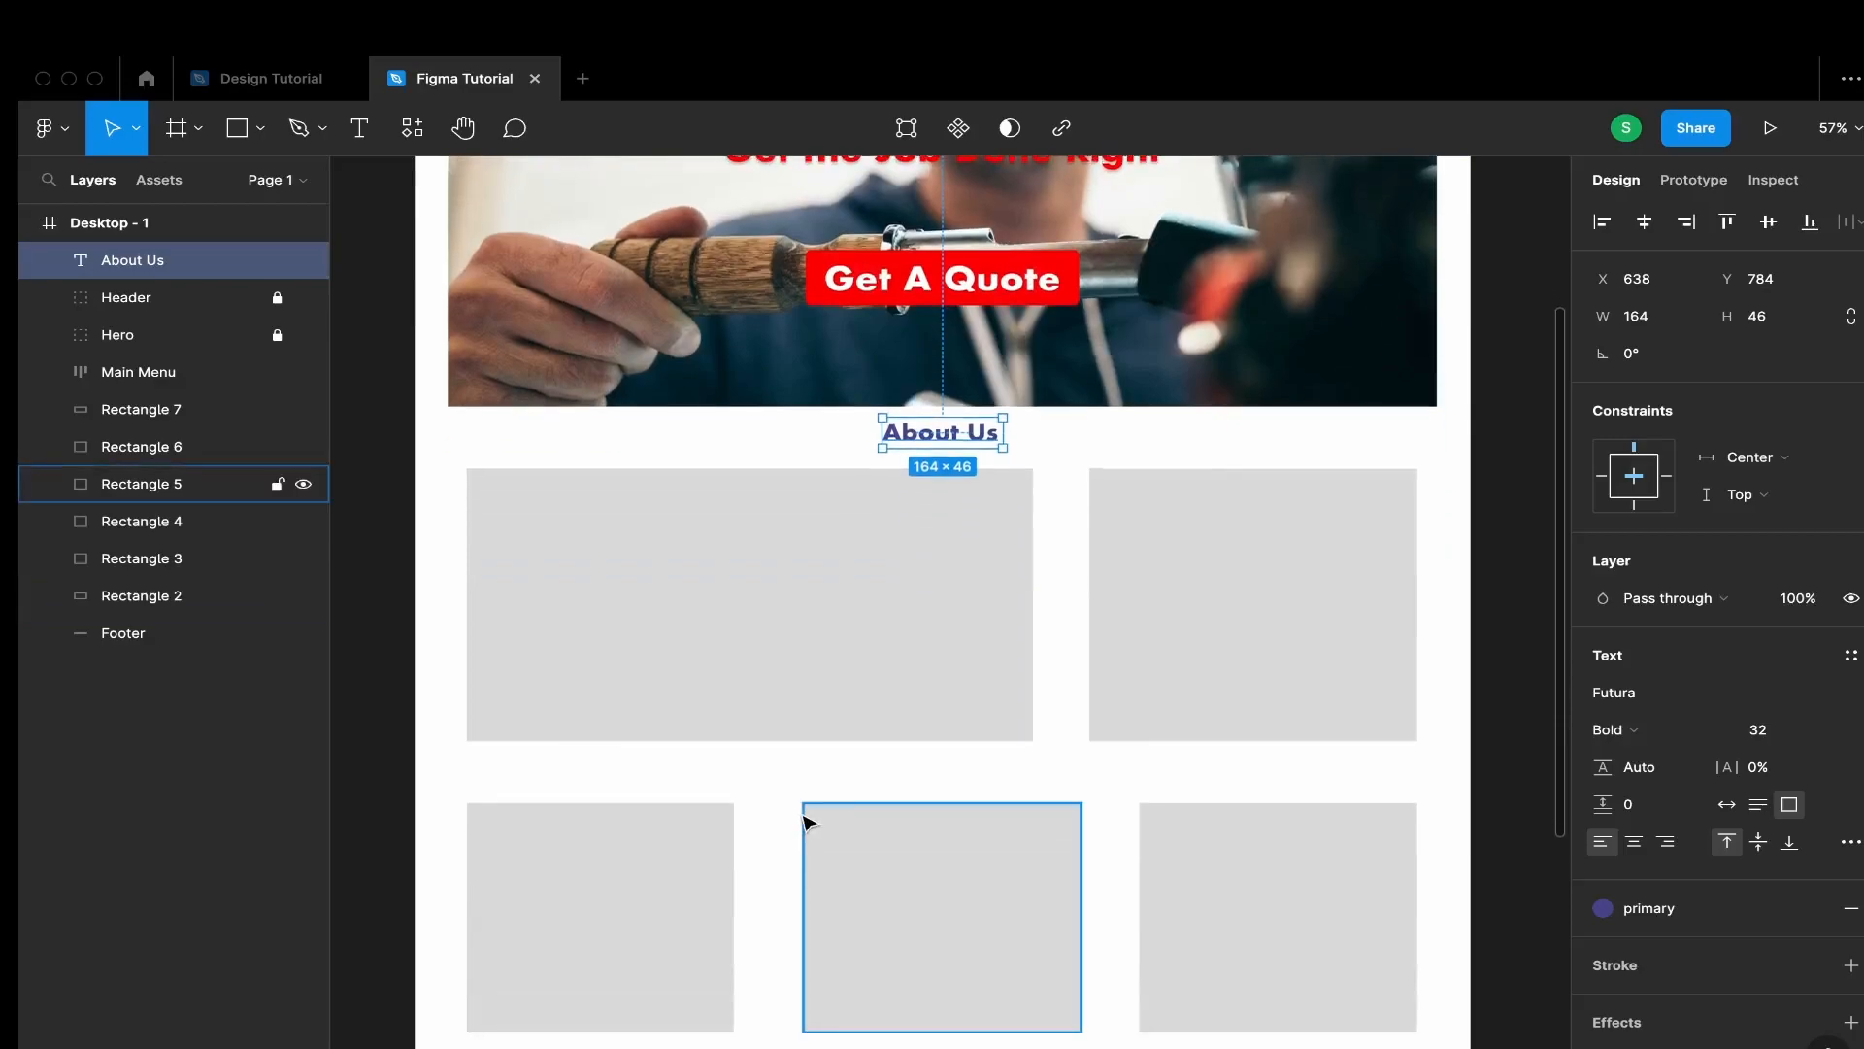
drag(964, 433, 974, 685)
scroll(981, 873, down, 9)
scroll(971, 777, up, 2)
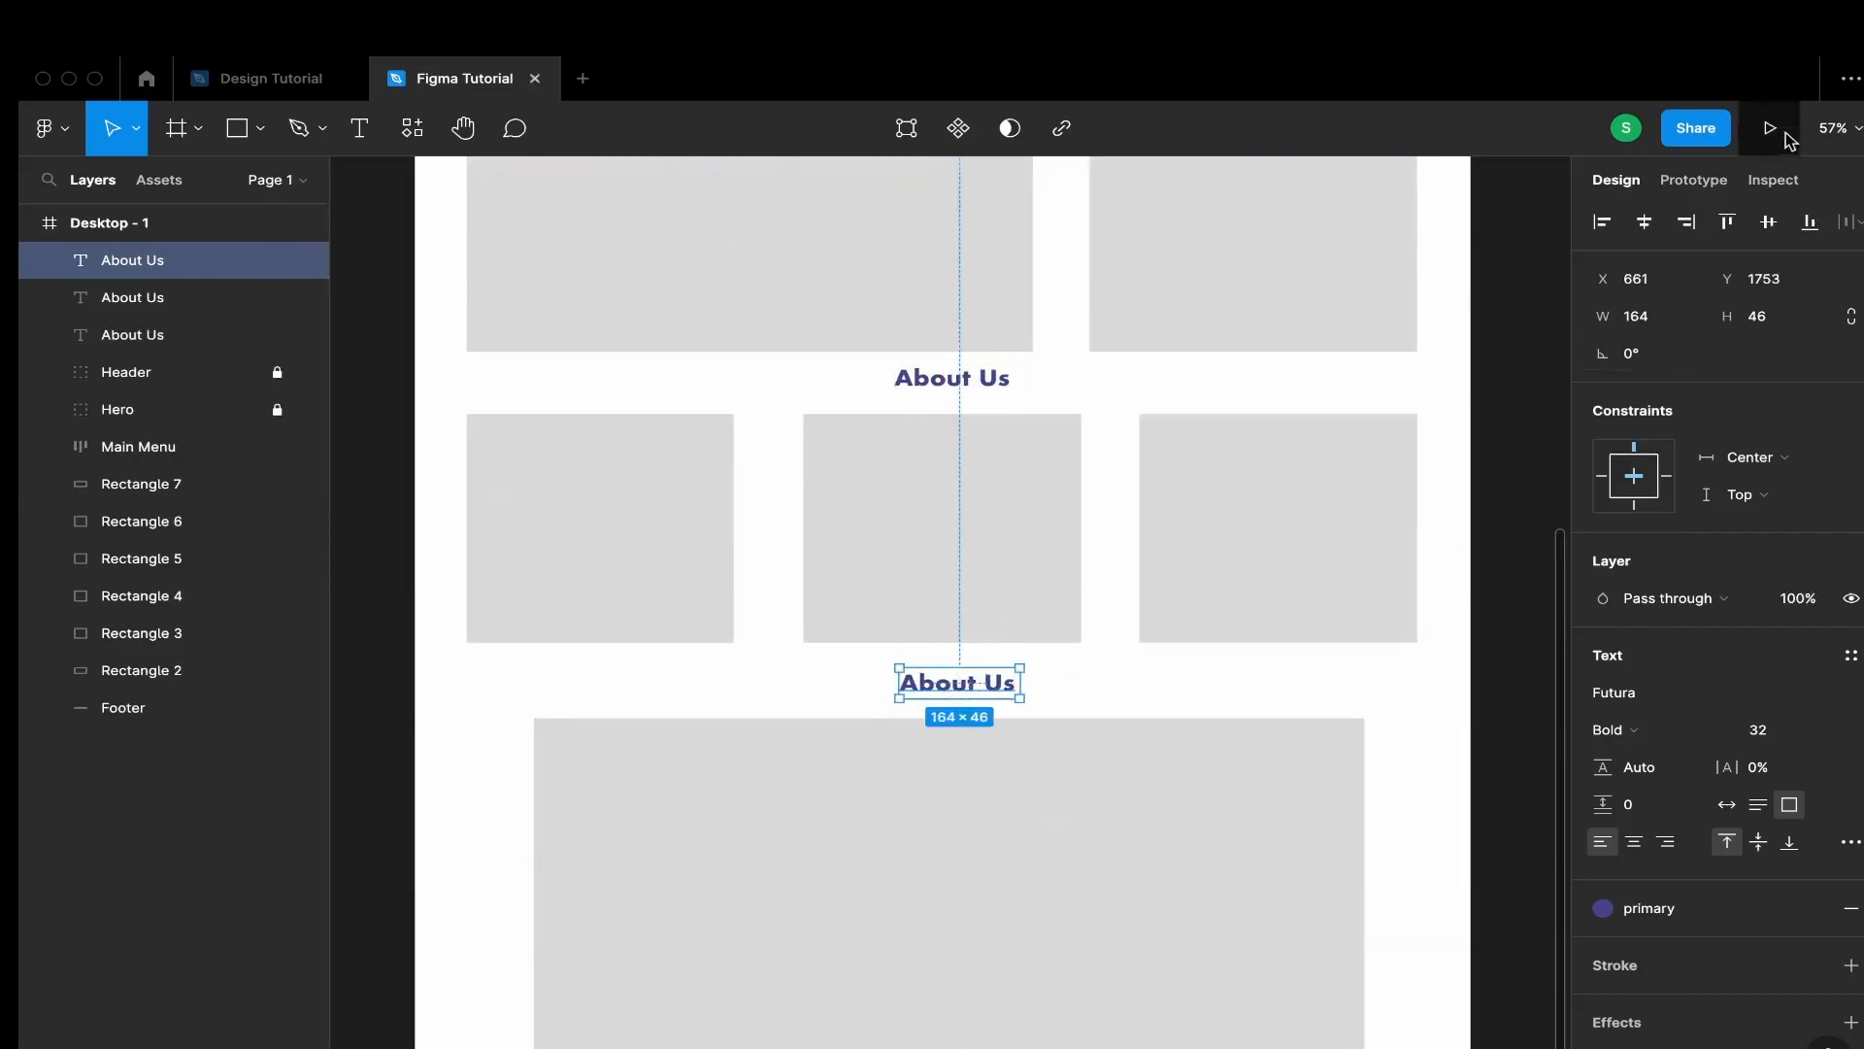
Centre both duplicated "About Us" headings horizontally on the page
click(1644, 221)
click(922, 375)
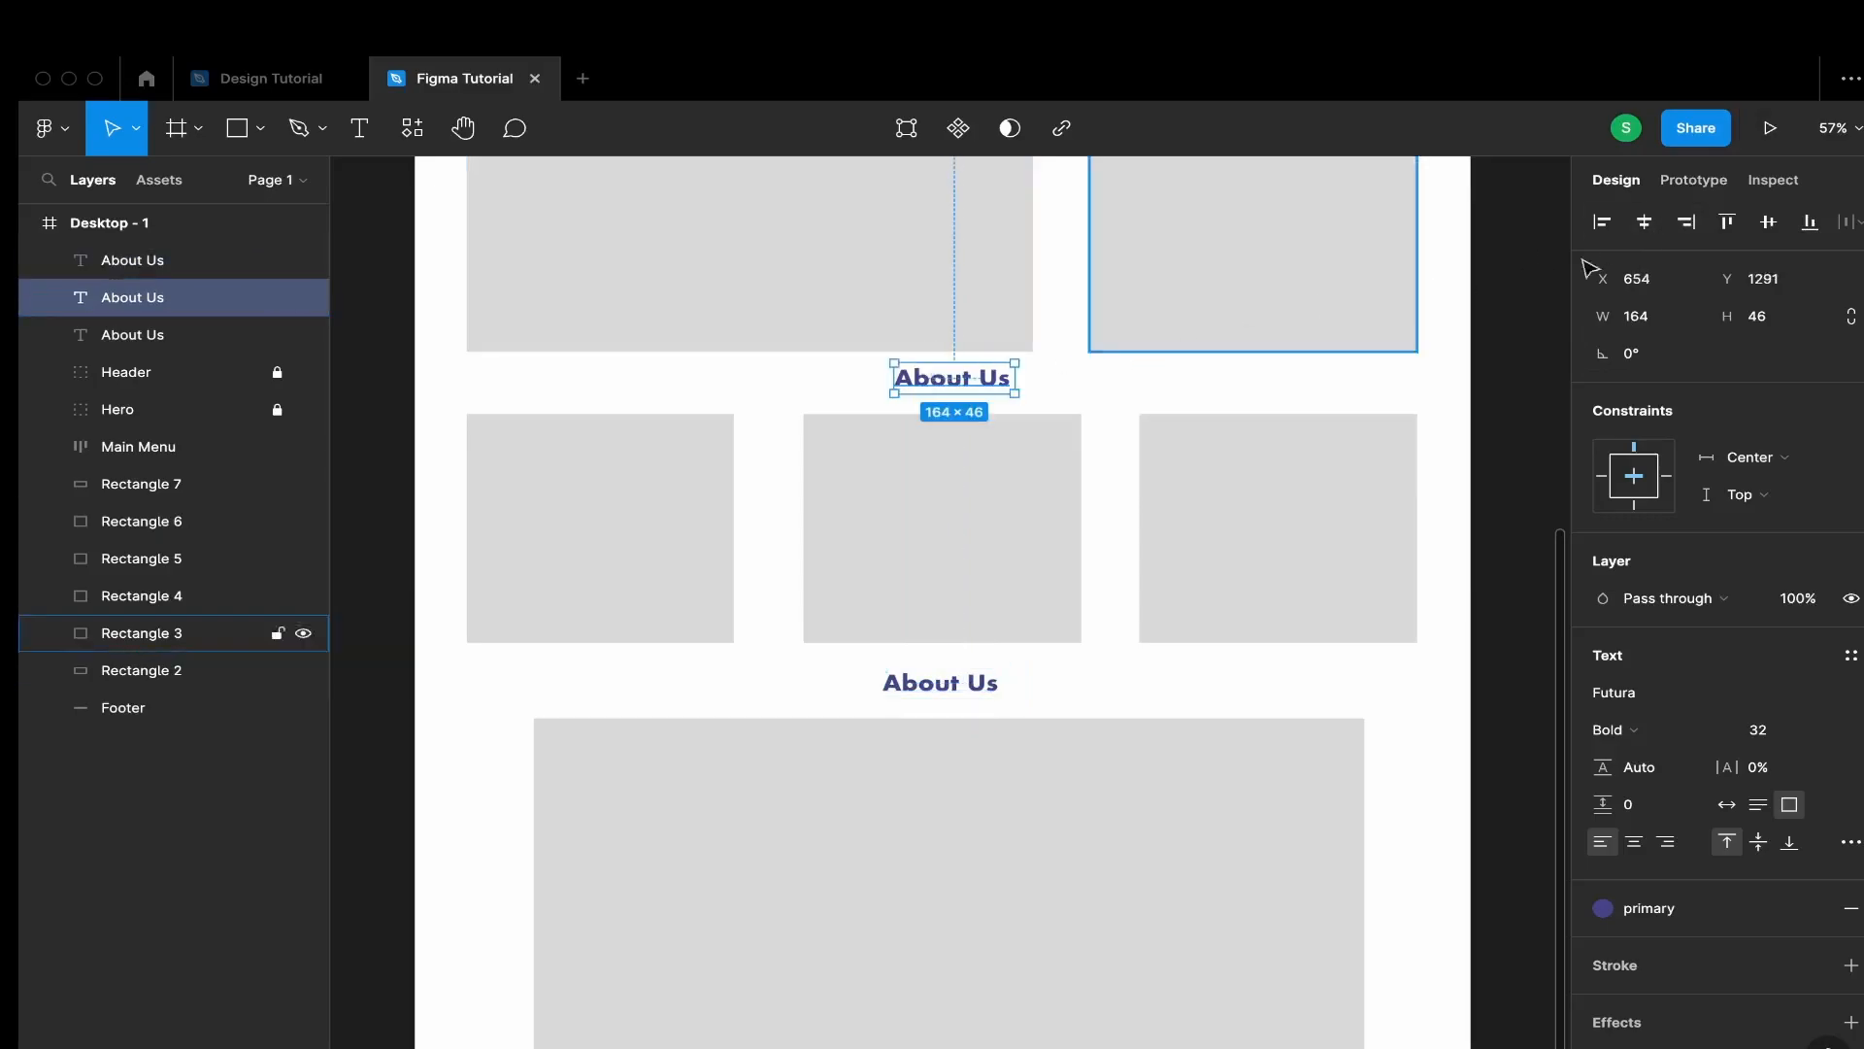
scroll(1165, 412, up, 5)
click(950, 455)
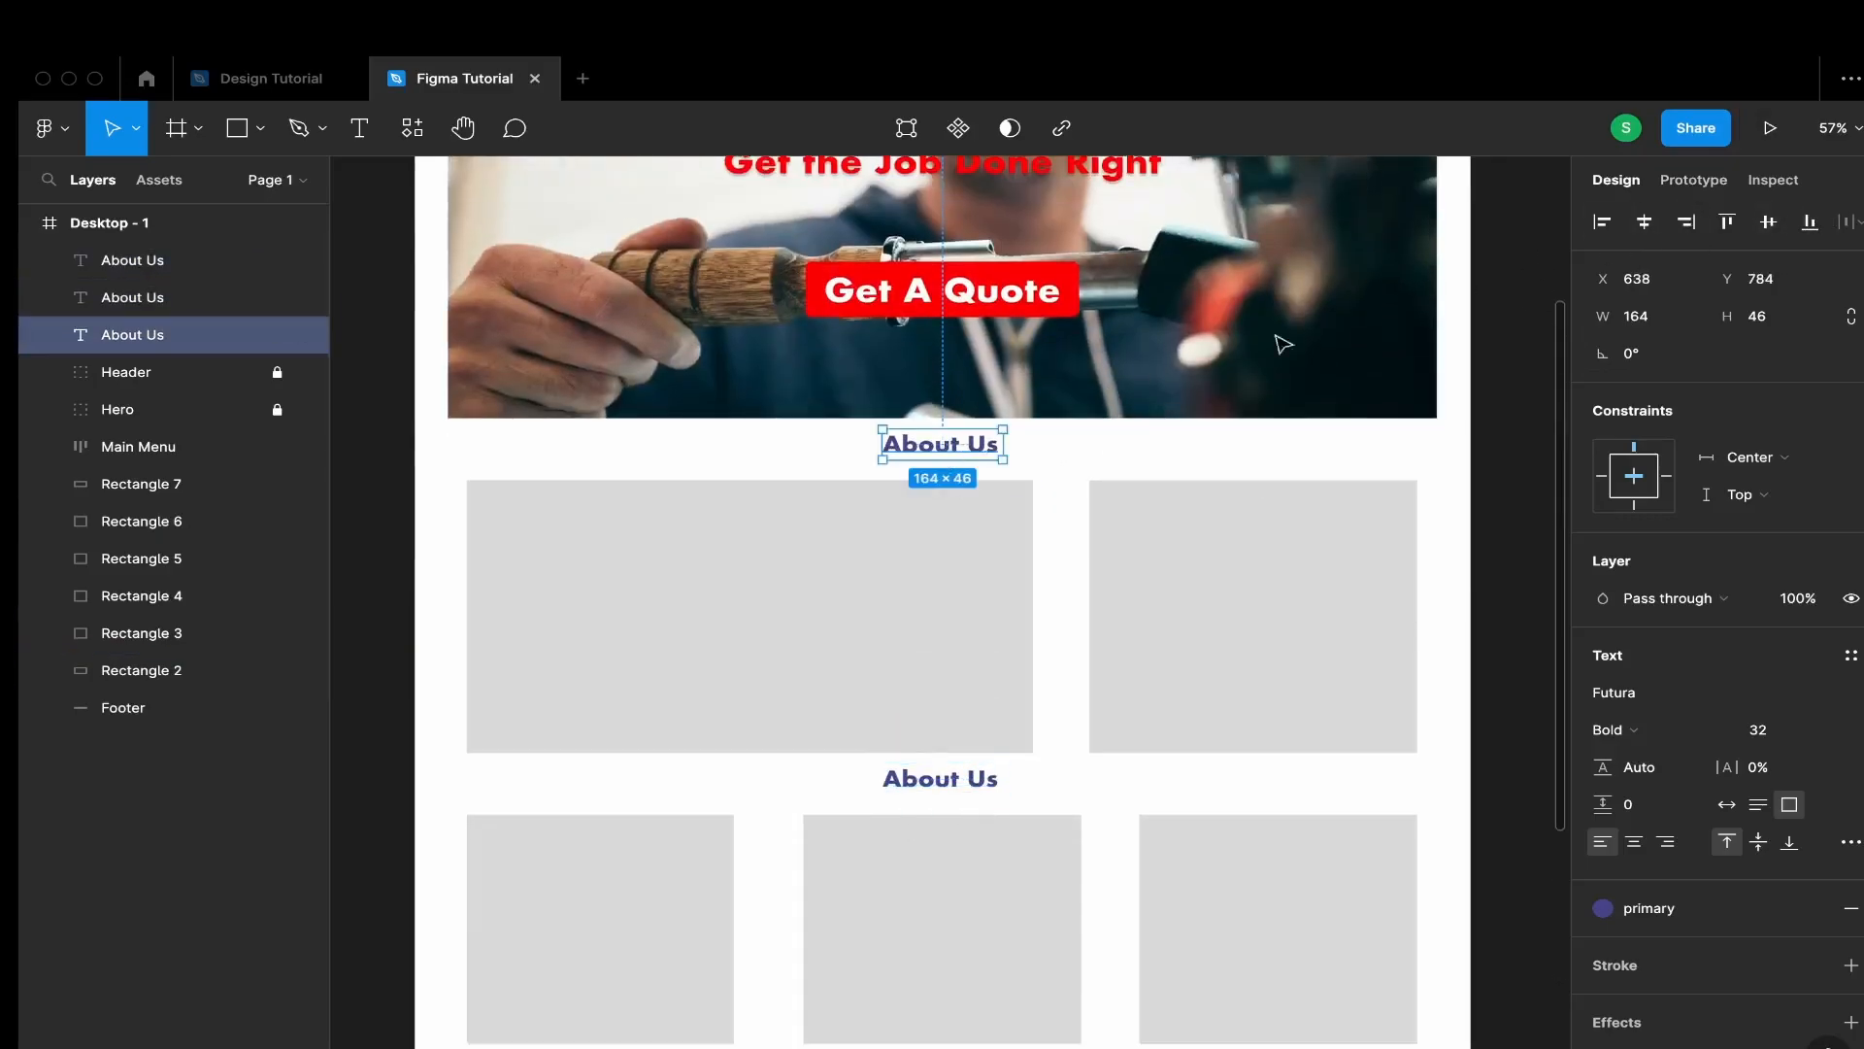
Change the heading above the row of three rectangles to "Services"
scroll(919, 712, down, 2)
double_click(942, 699)
text(Services)
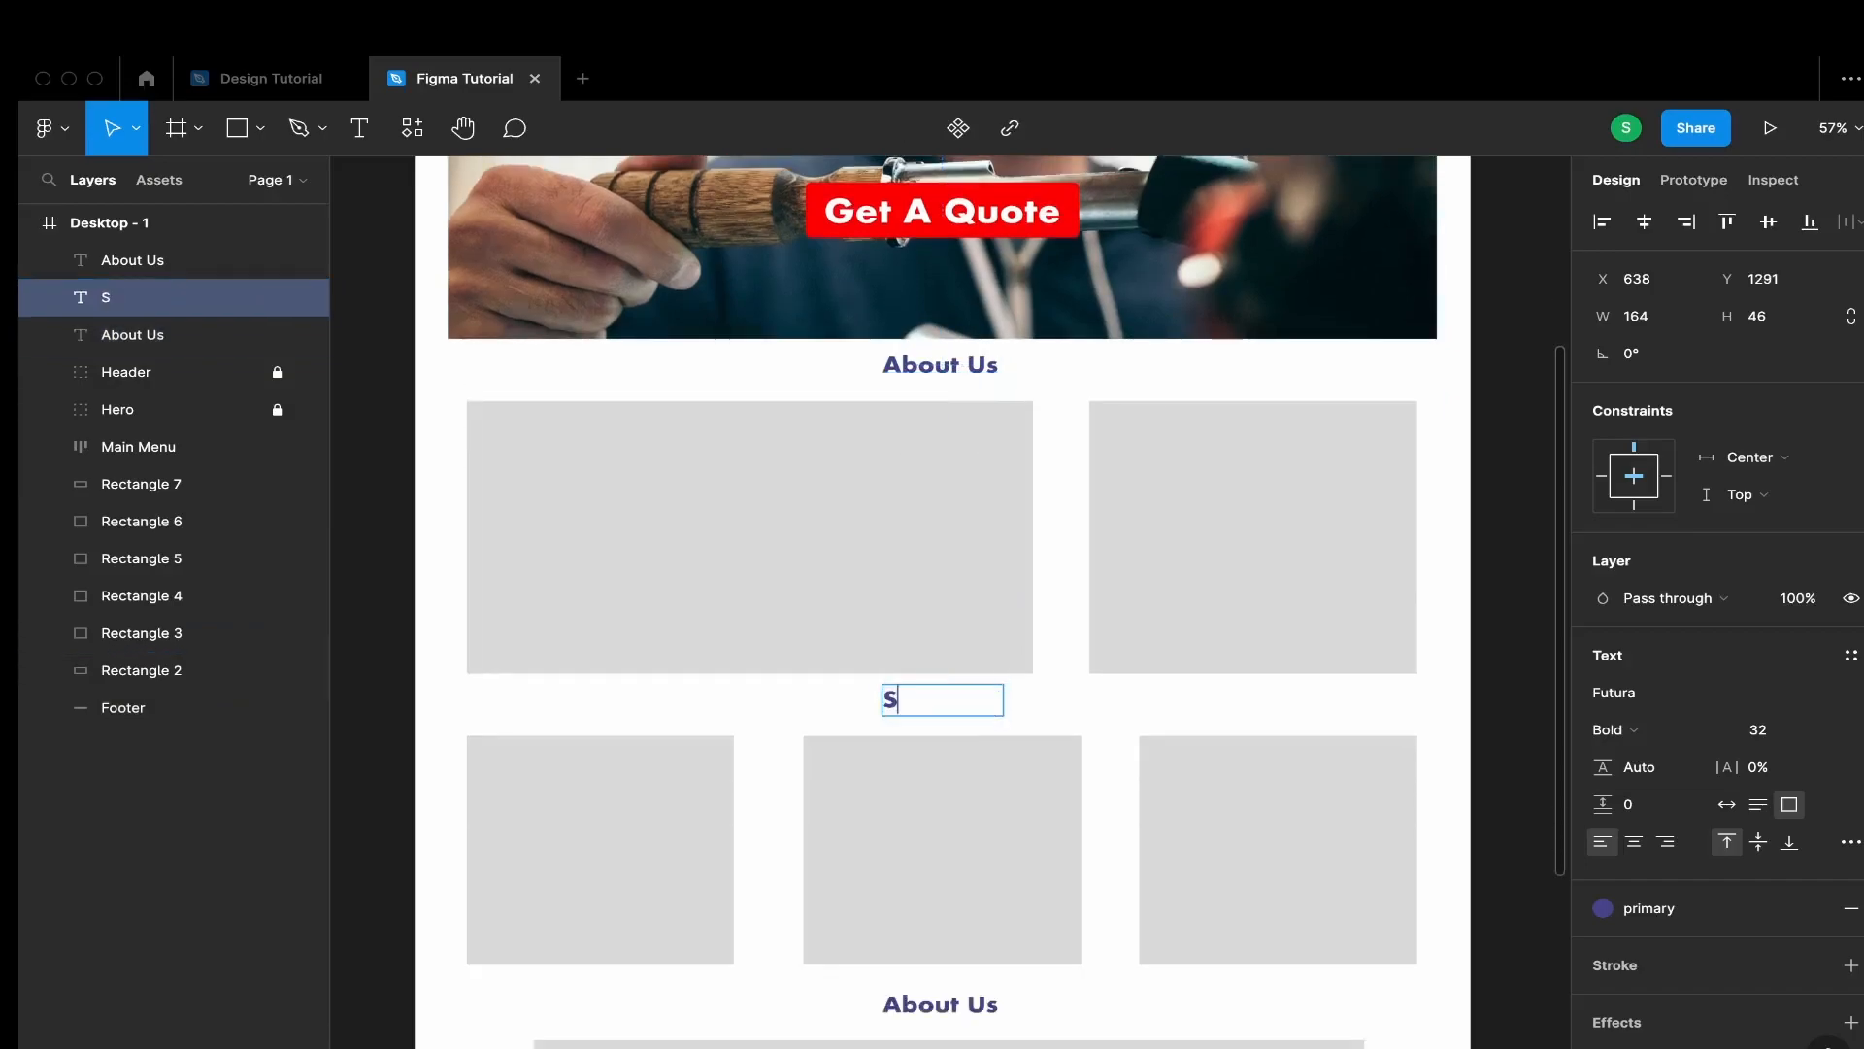
Change the heading above the large lower rectangle to "Contact"
double_click(969, 997)
key(BackSpace)
key(BackSpace)
key(BackSpace)
key(BackSpace)
text(Contact)
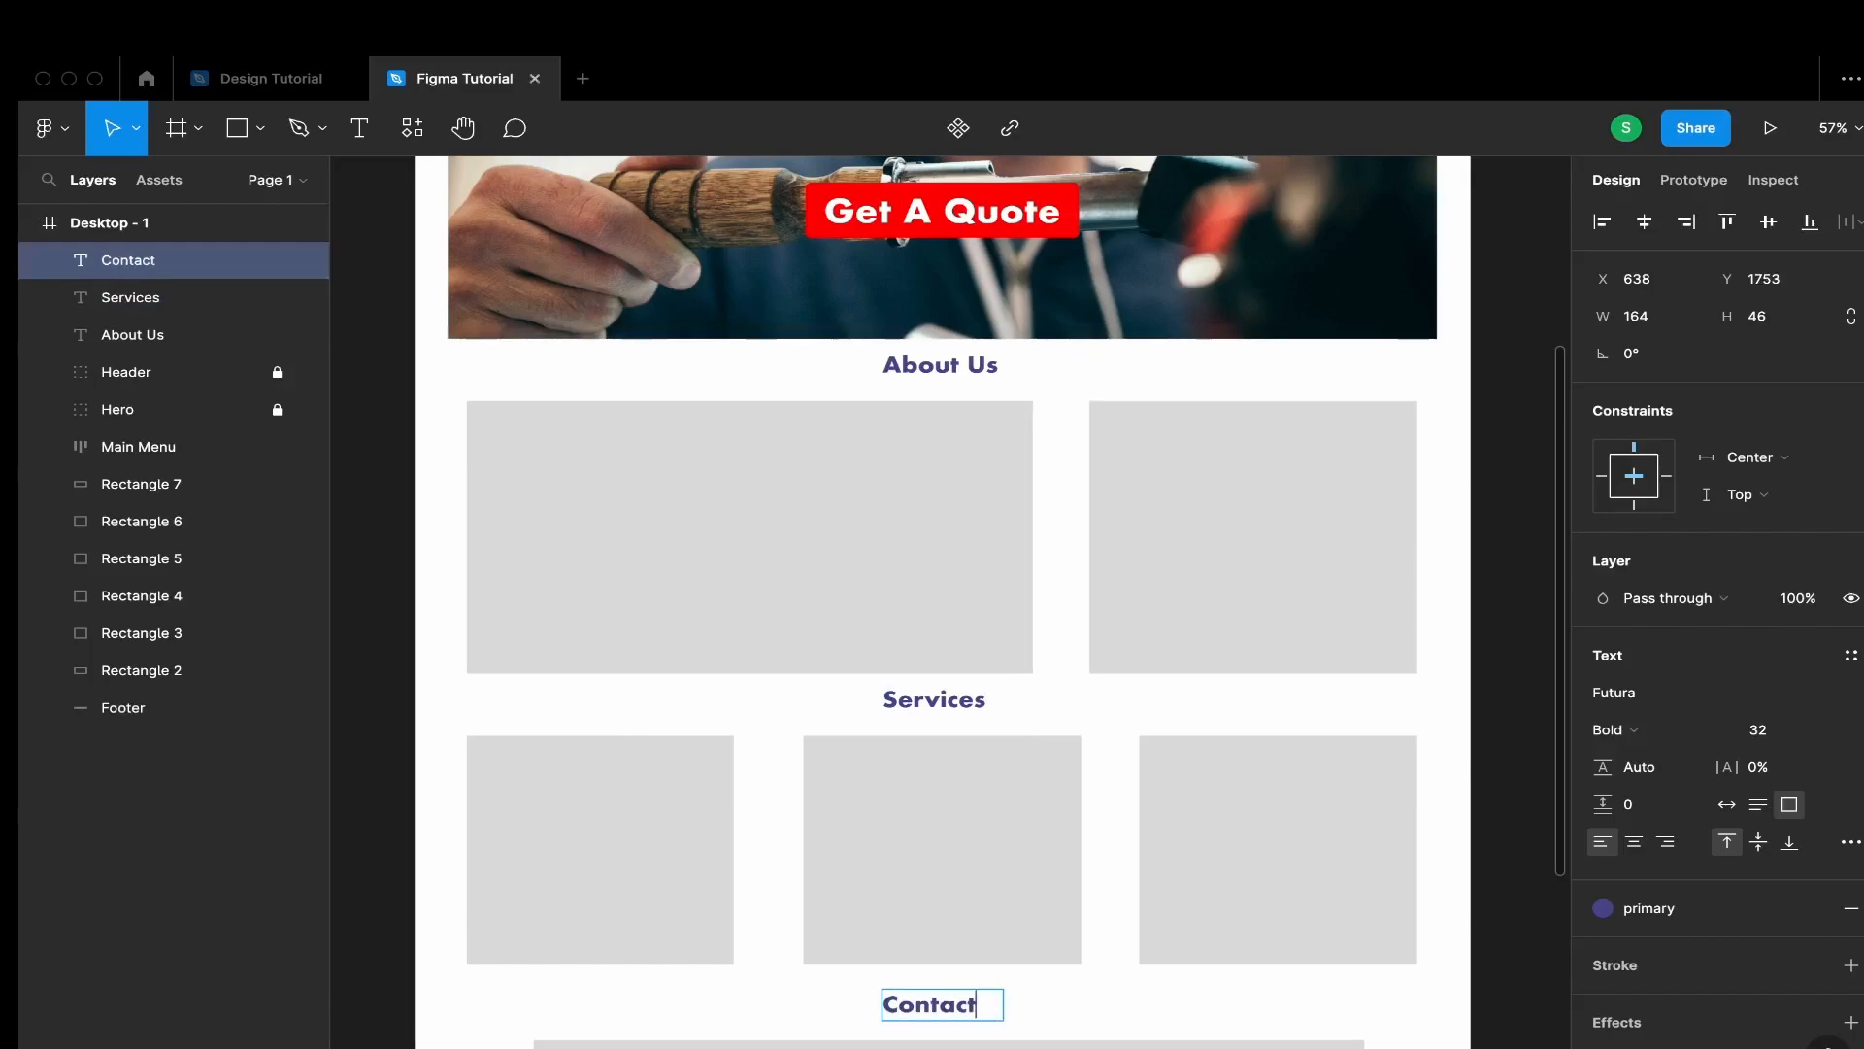
Narrow the "Contact" text box to 131 and the "Services" box to fit its text, and centre both headings horizontally
key(Escape)
drag(1005, 1000, 977, 1003)
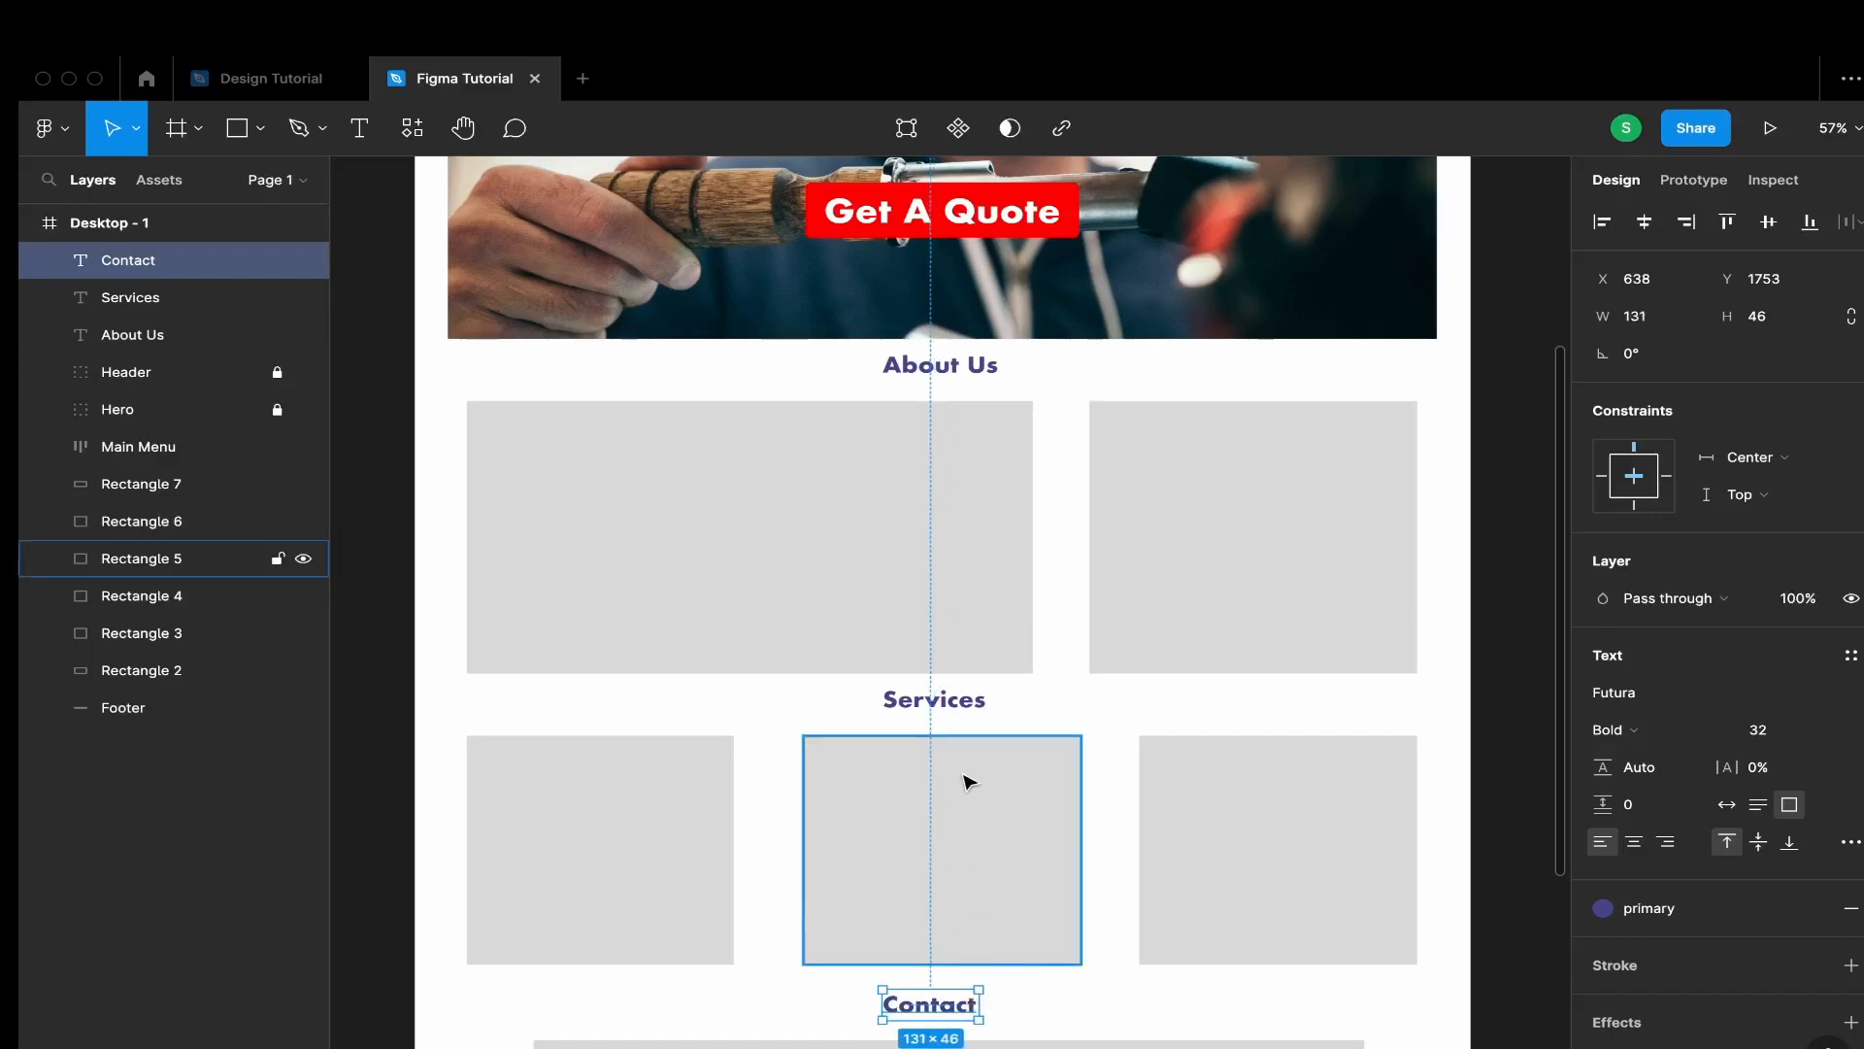
click(968, 714)
drag(1007, 698, 989, 698)
click(1644, 223)
click(950, 1007)
click(1644, 222)
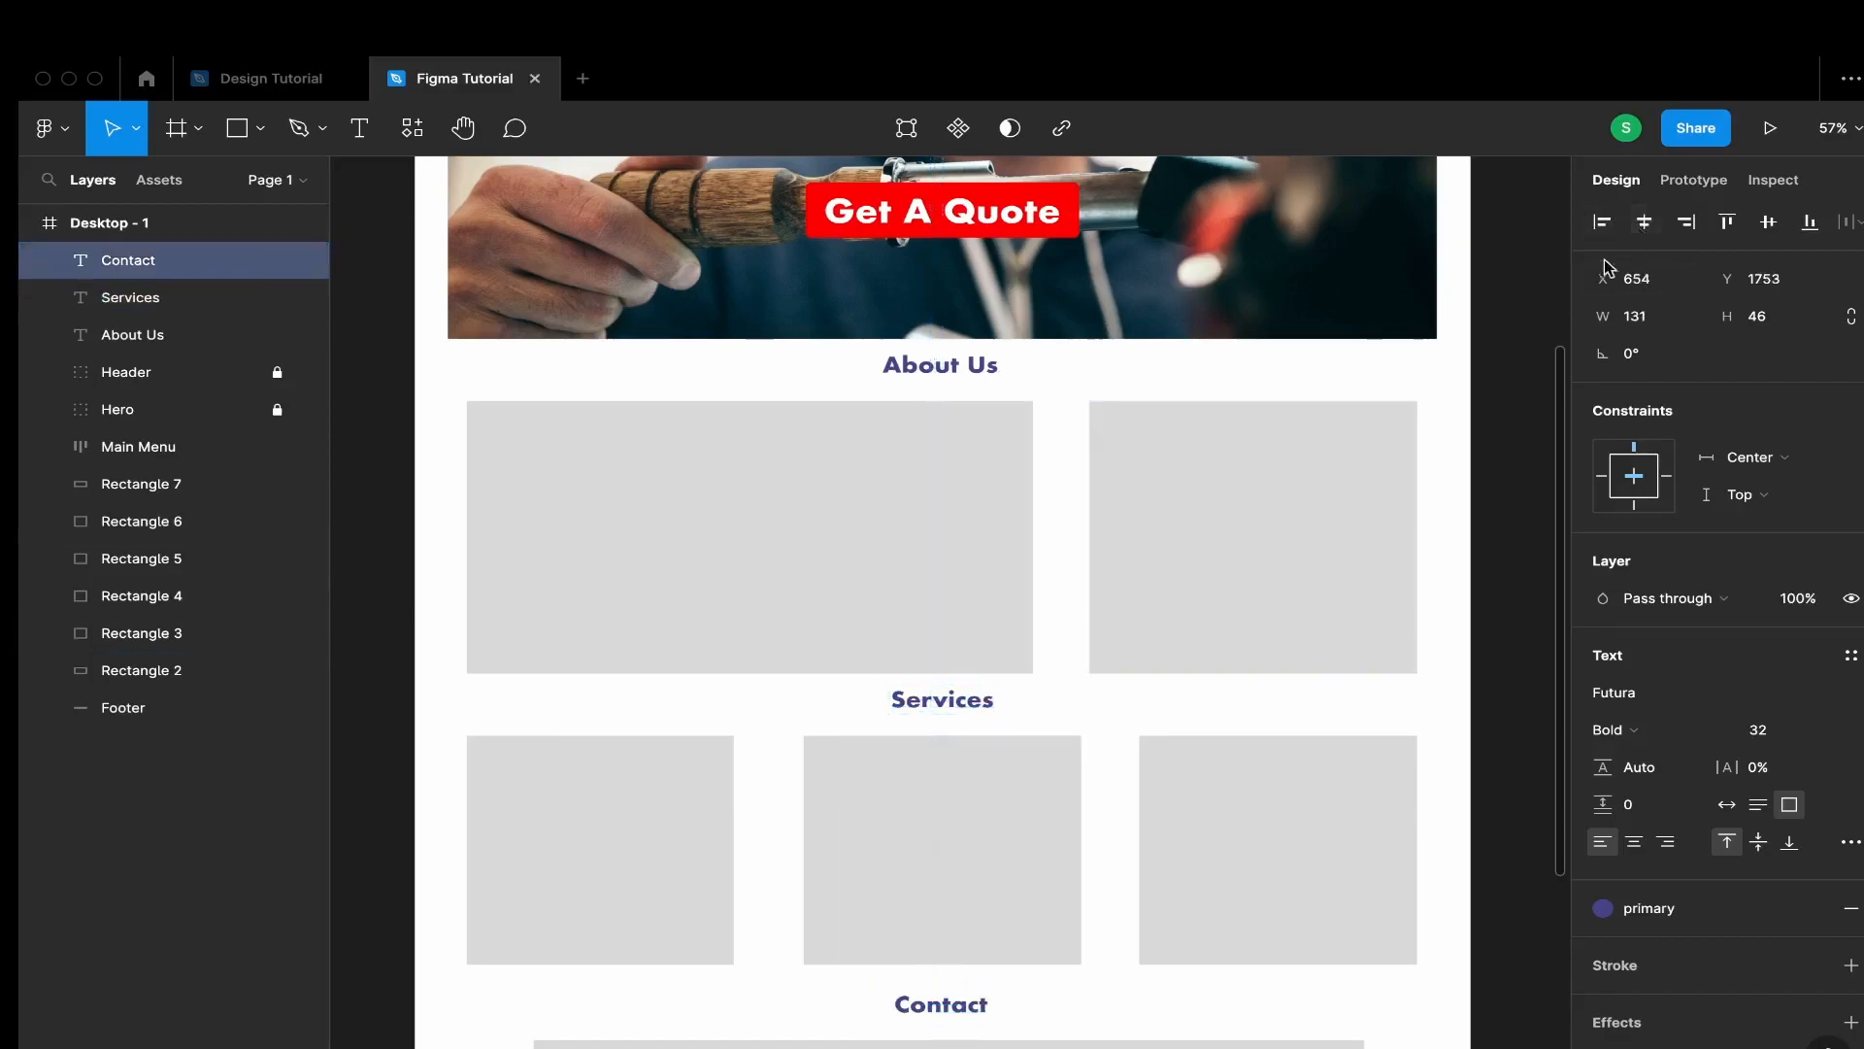
scroll(953, 582, up, 2)
scroll(924, 741, down, 9)
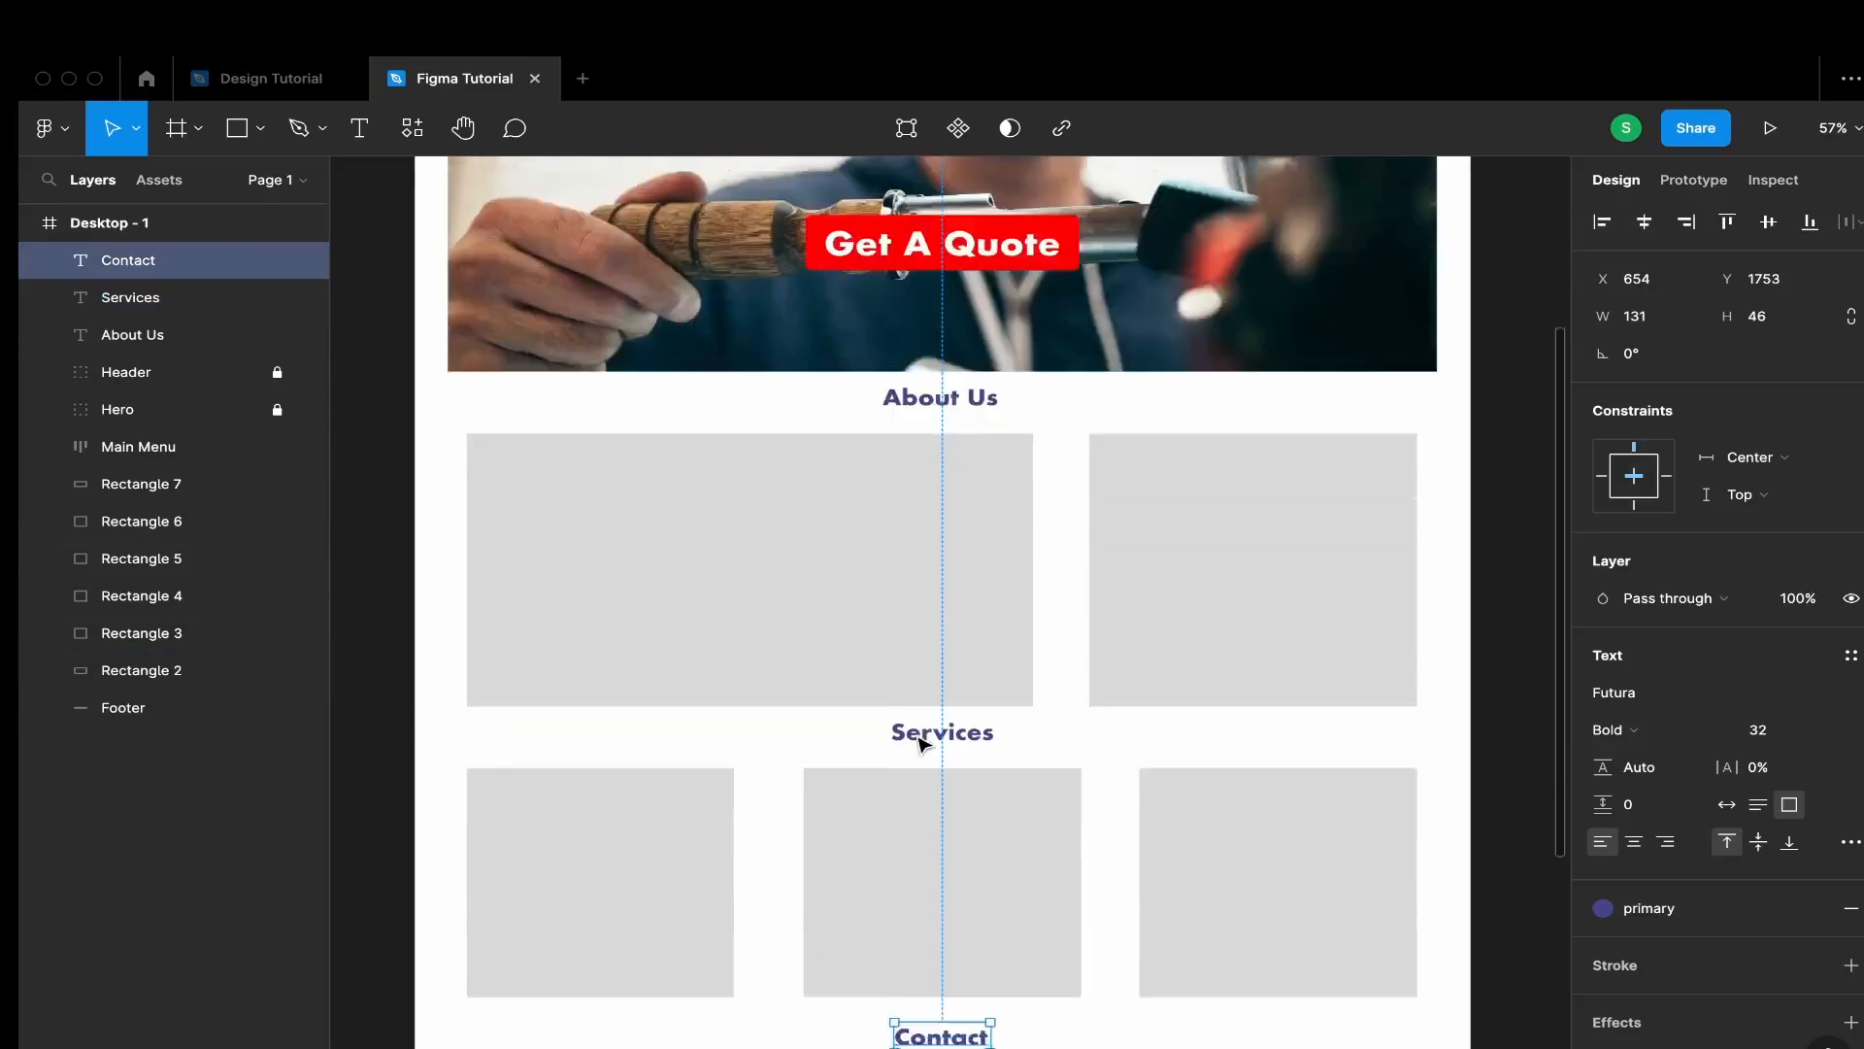
scroll(922, 745, up, 5)
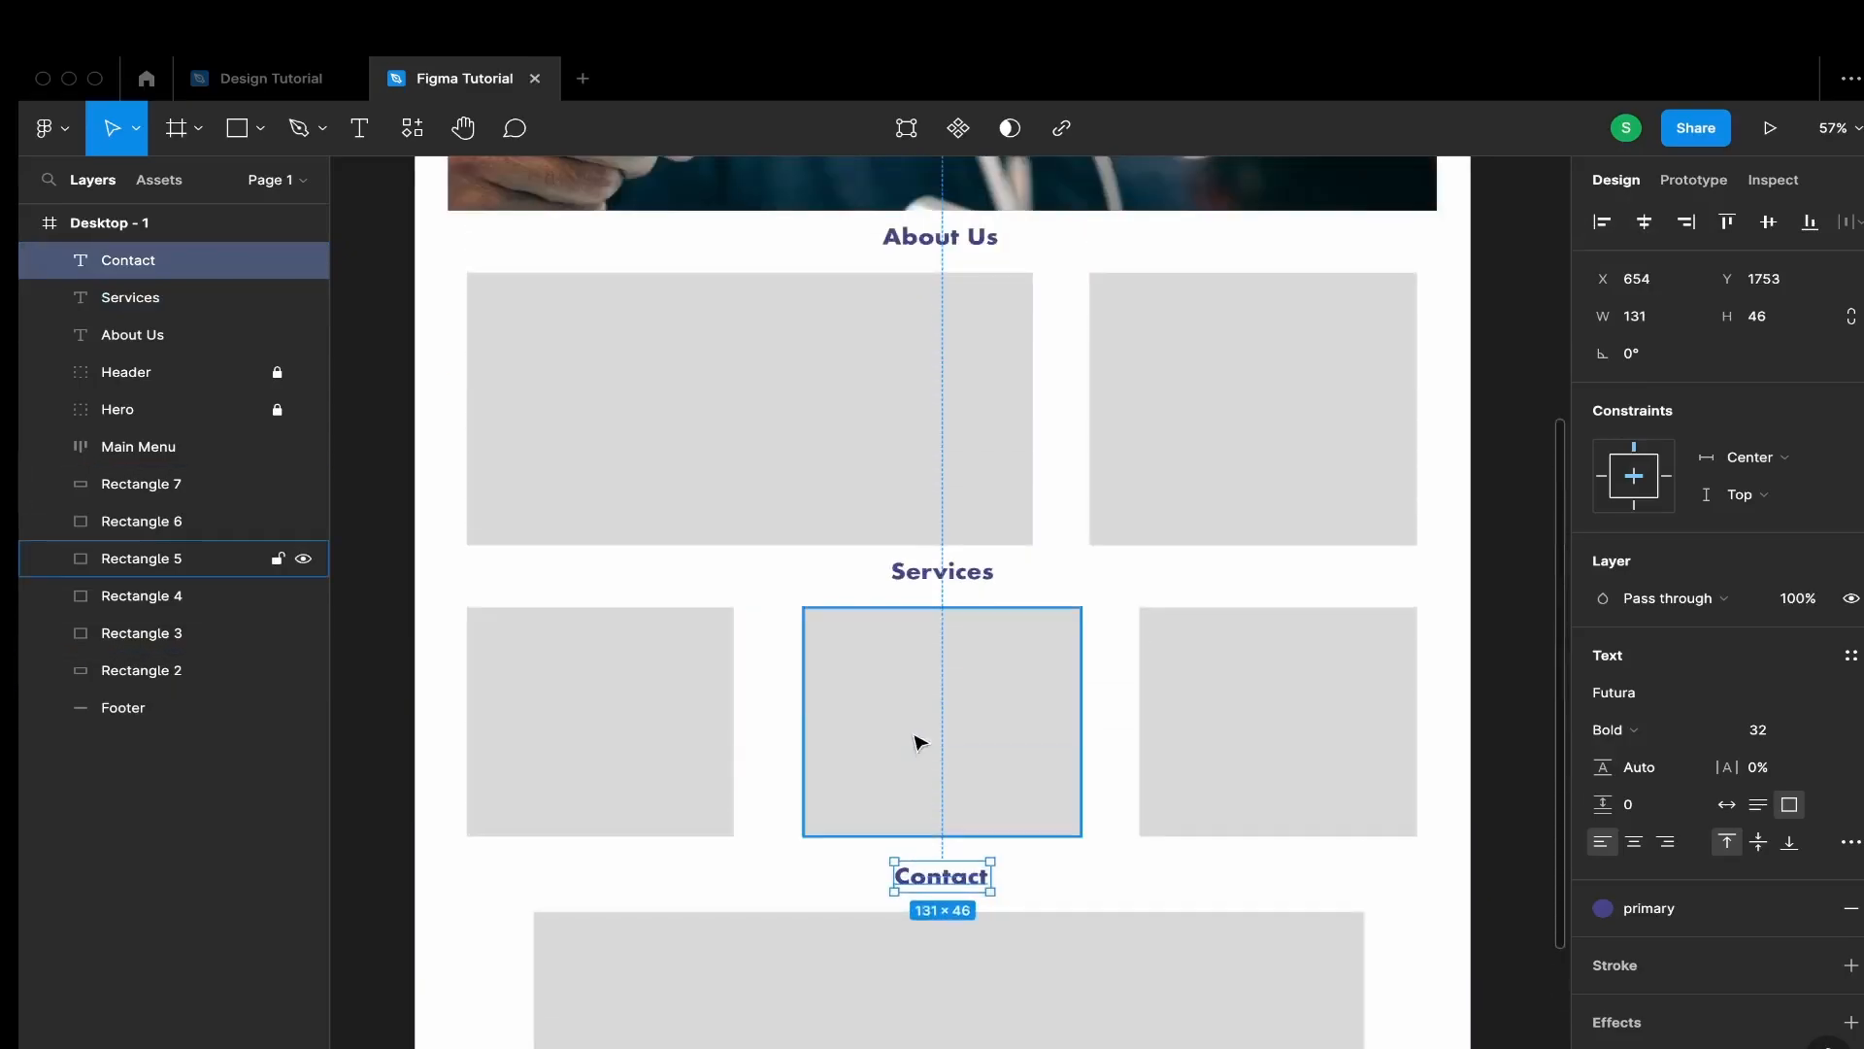
scroll(752, 434, up, 5)
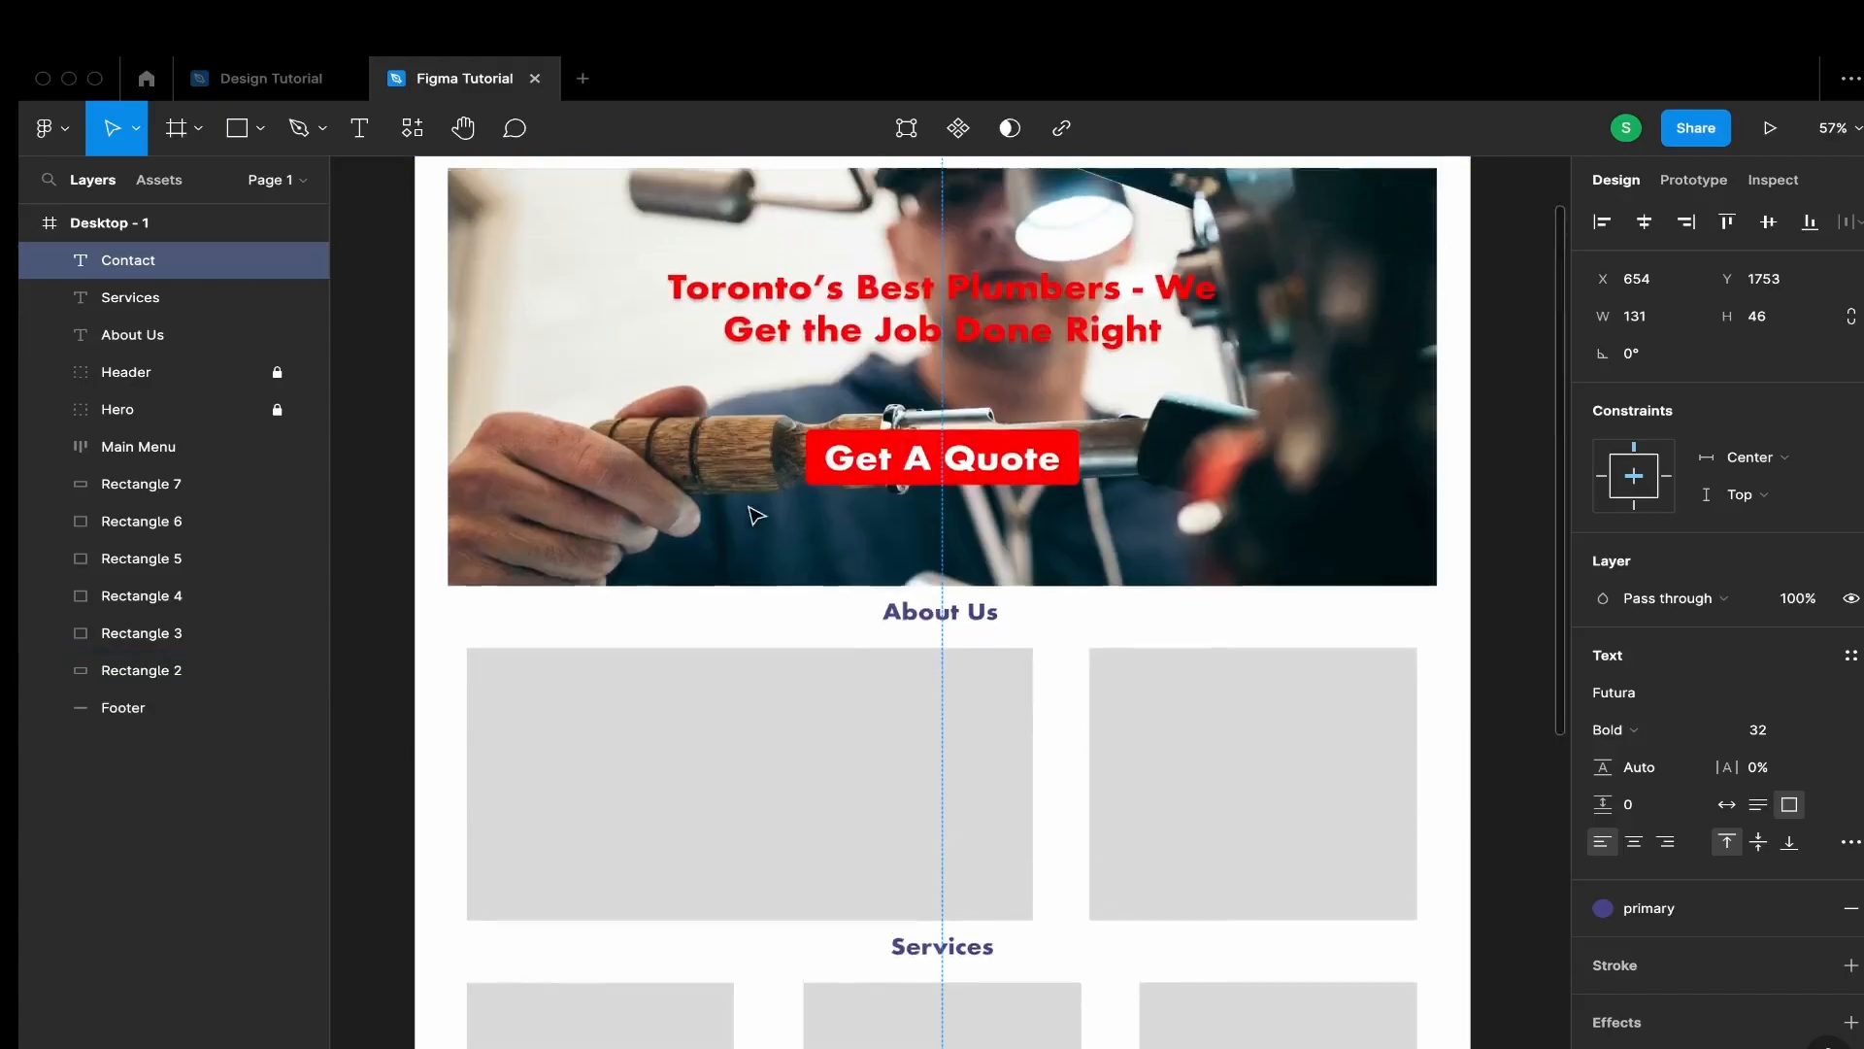
scroll(966, 886, down, 3)
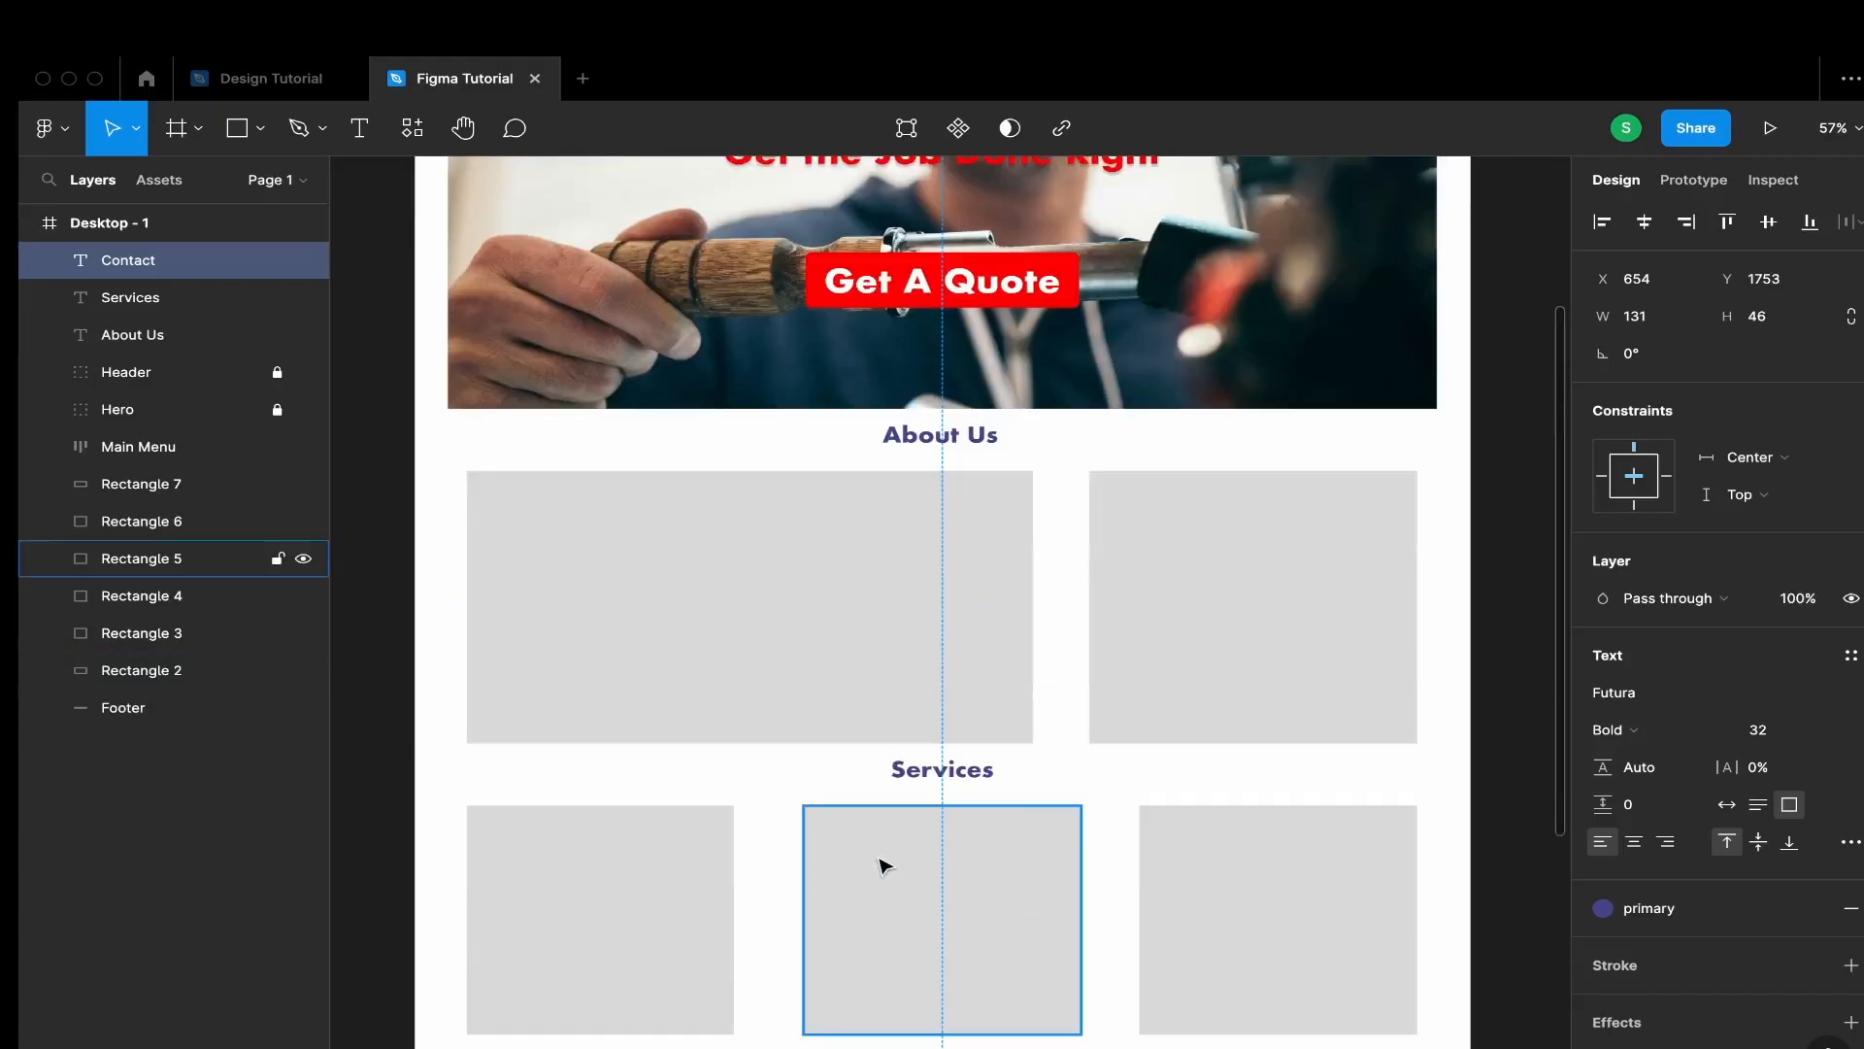
Select the narrower rectangle under "About Us" and download the black-and-white dripping faucet photo from the Unsplash plumbing results in the browser
click(1231, 621)
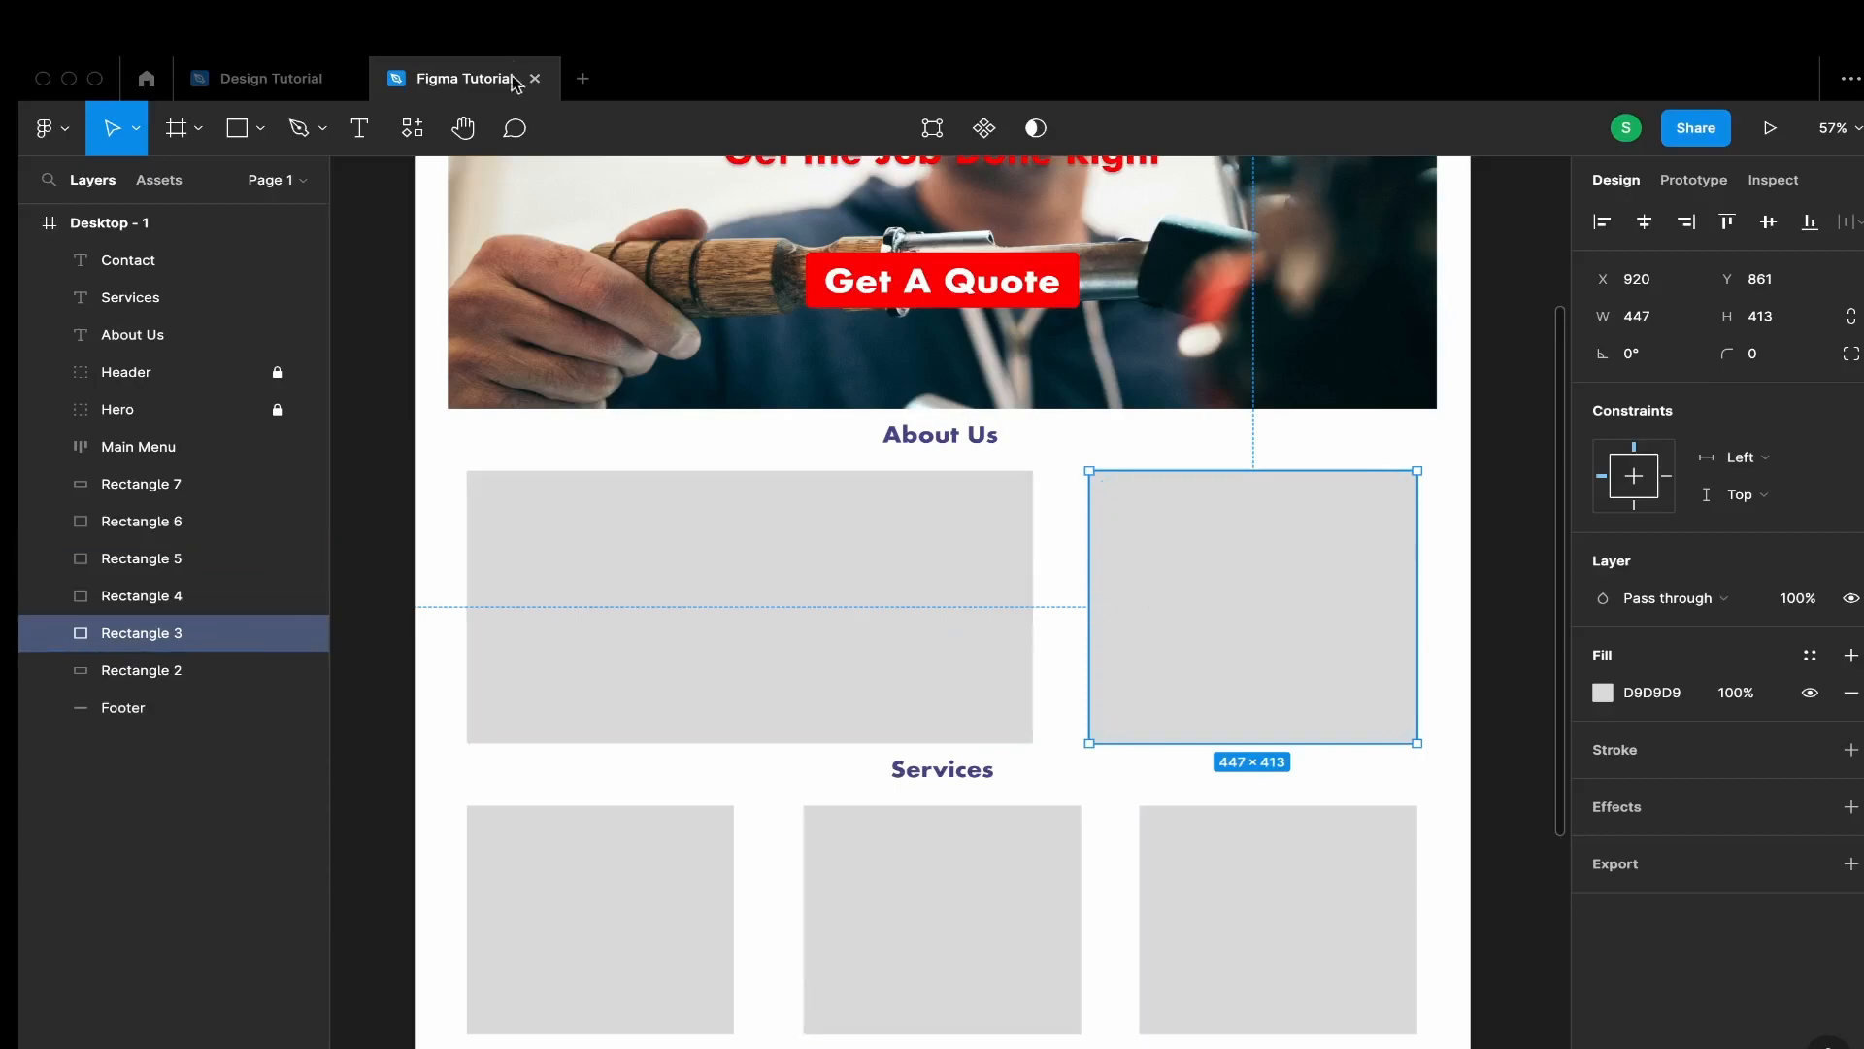
mouse_move(529, 65)
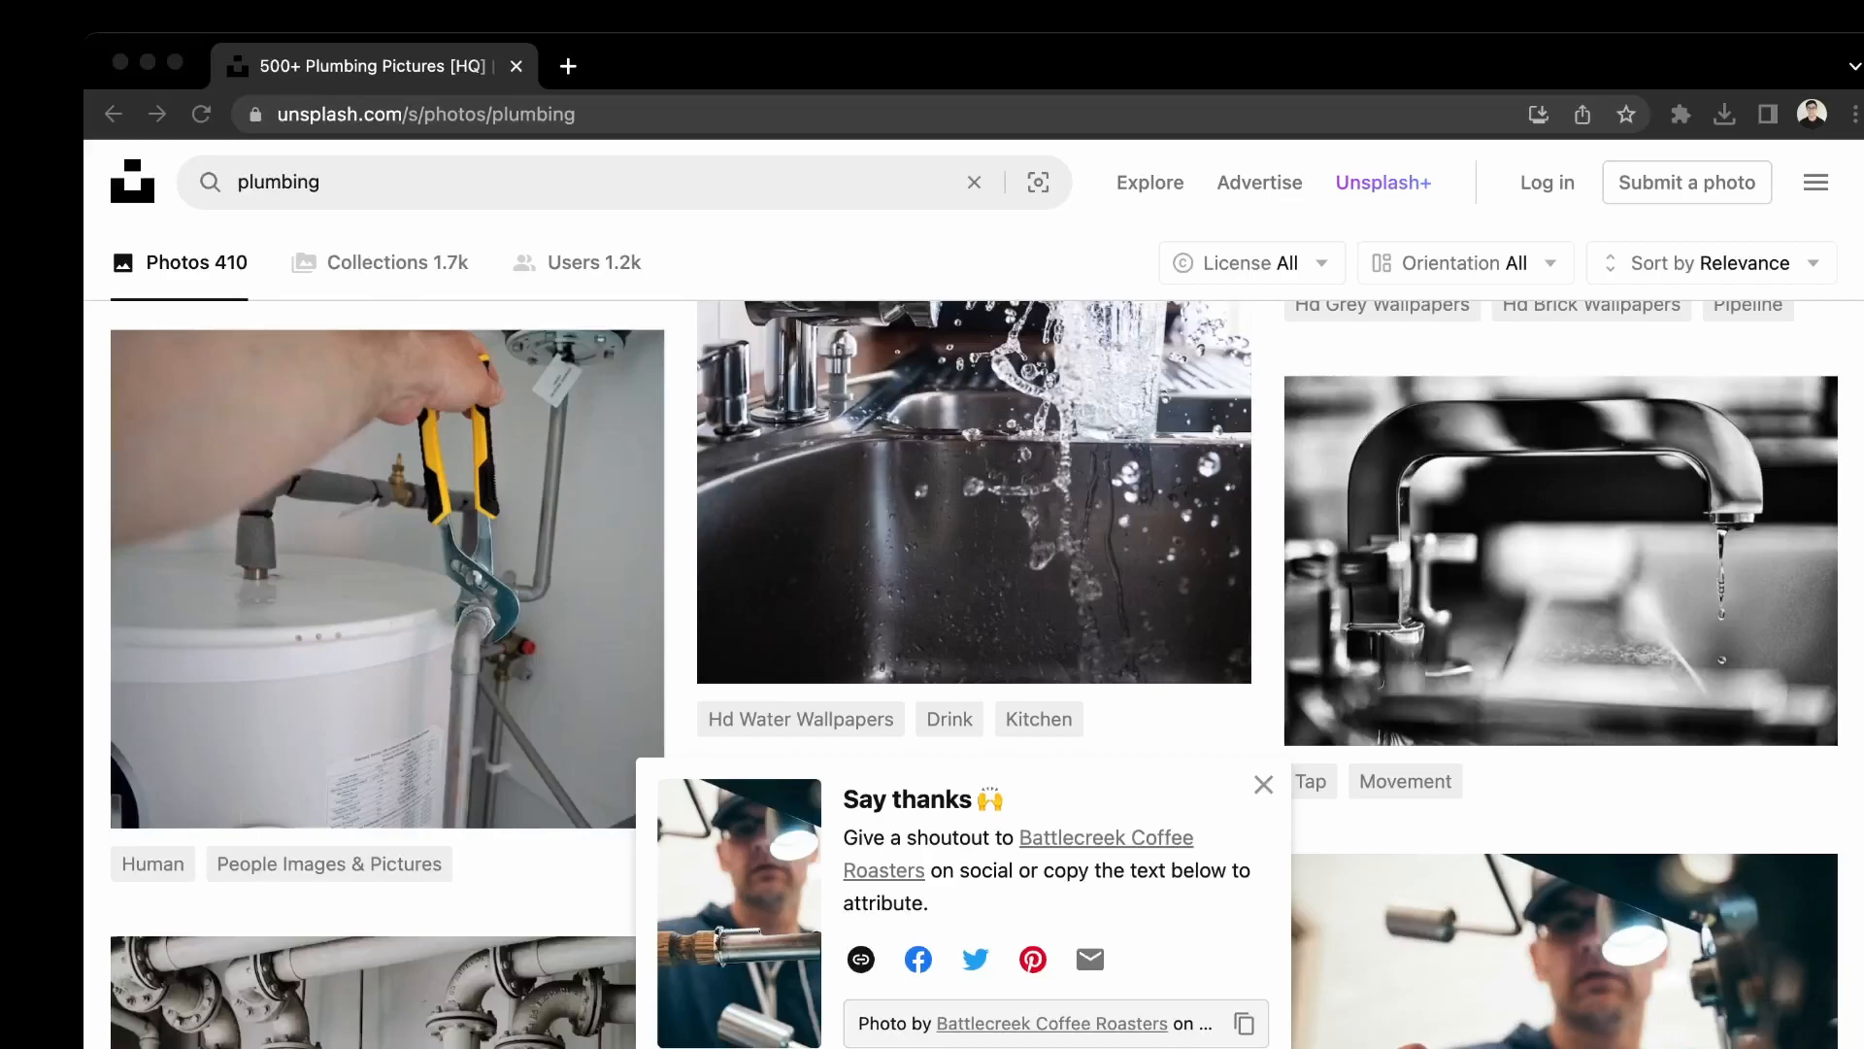
mouse_move(1515, 645)
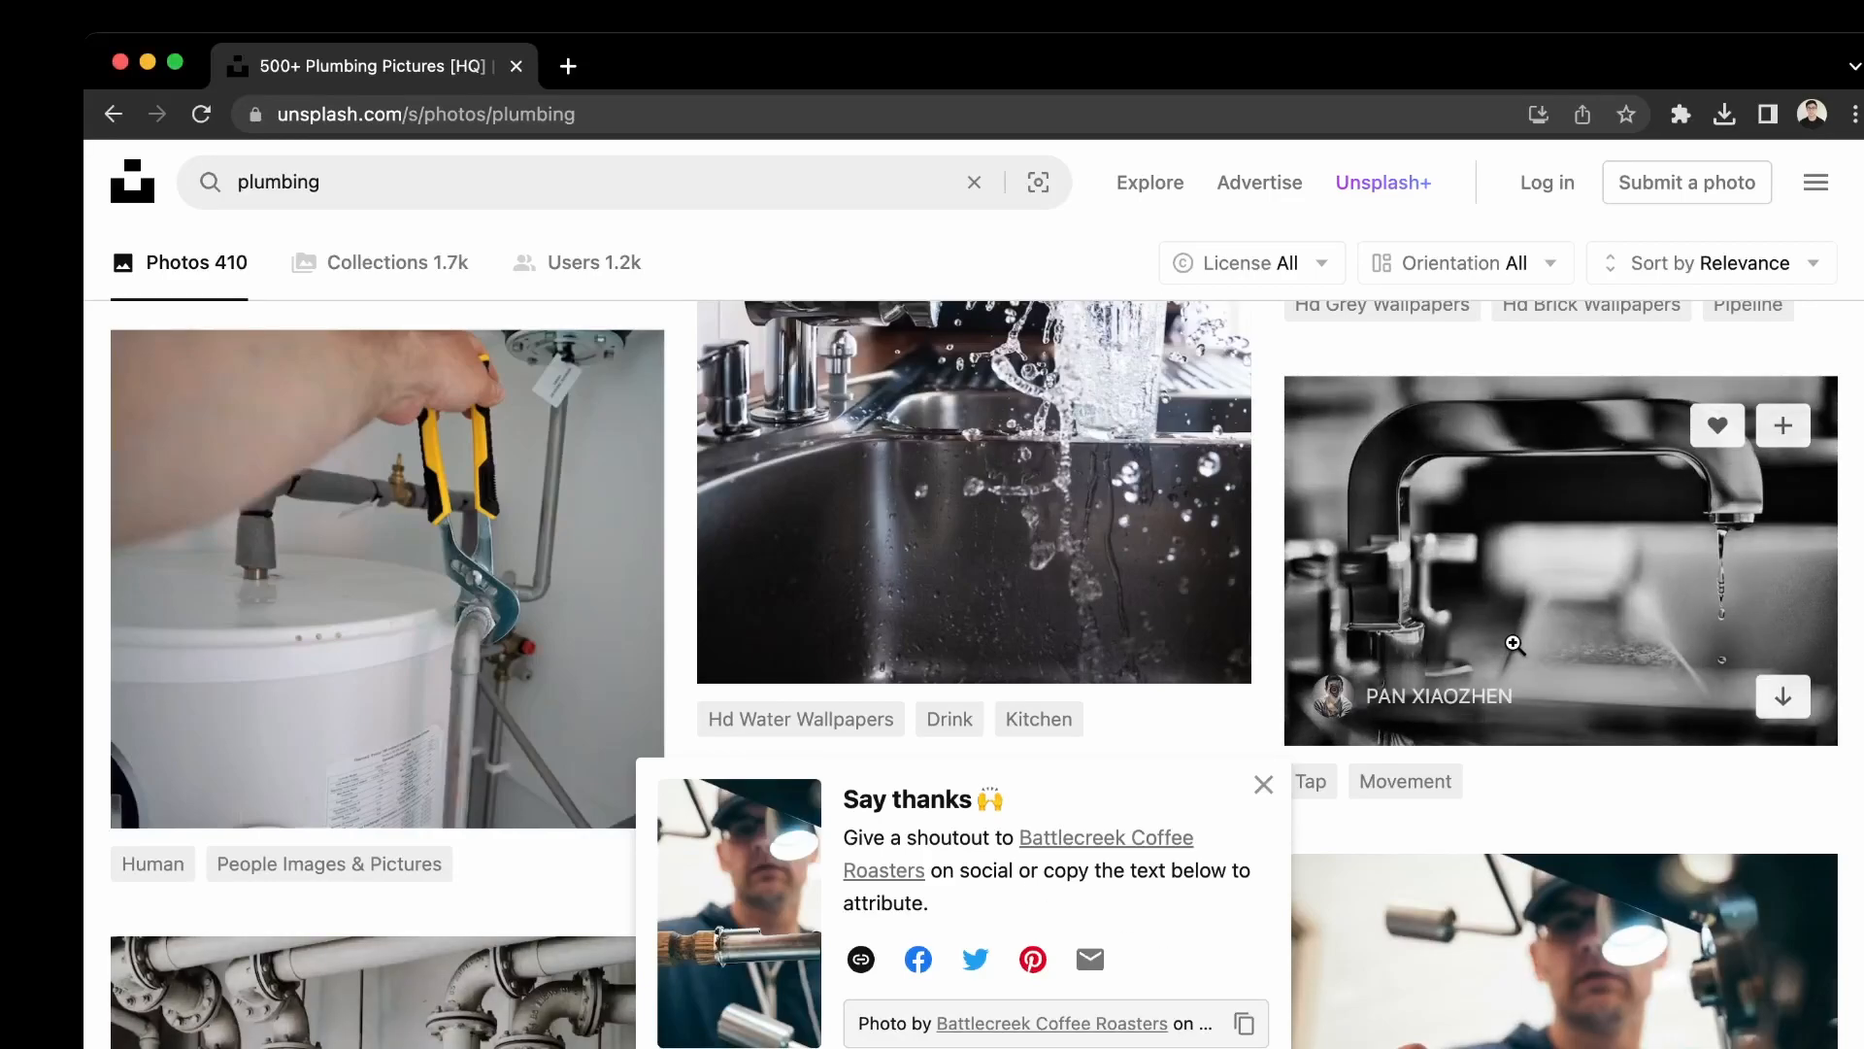
click(1786, 696)
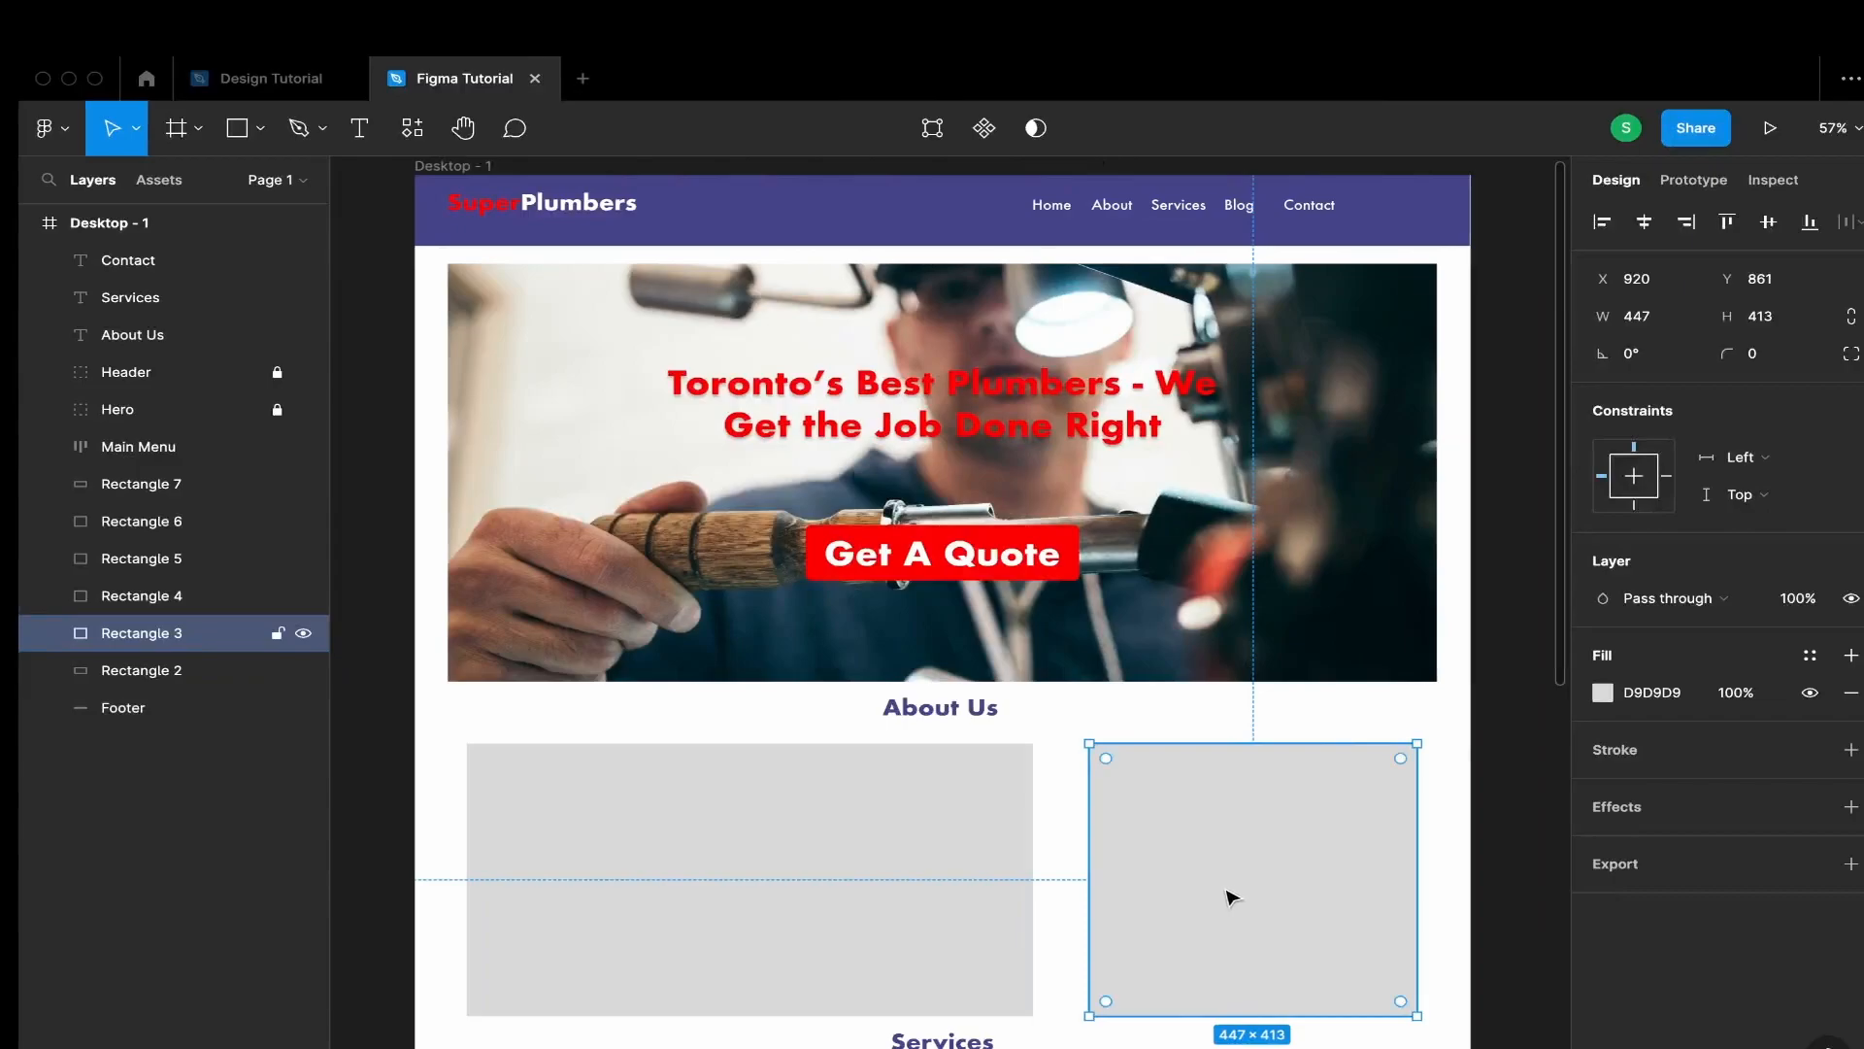
Change the narrower "About Us" rectangle's fill to an image, using the black-and-white faucet photo from the website assets folder
click(1603, 692)
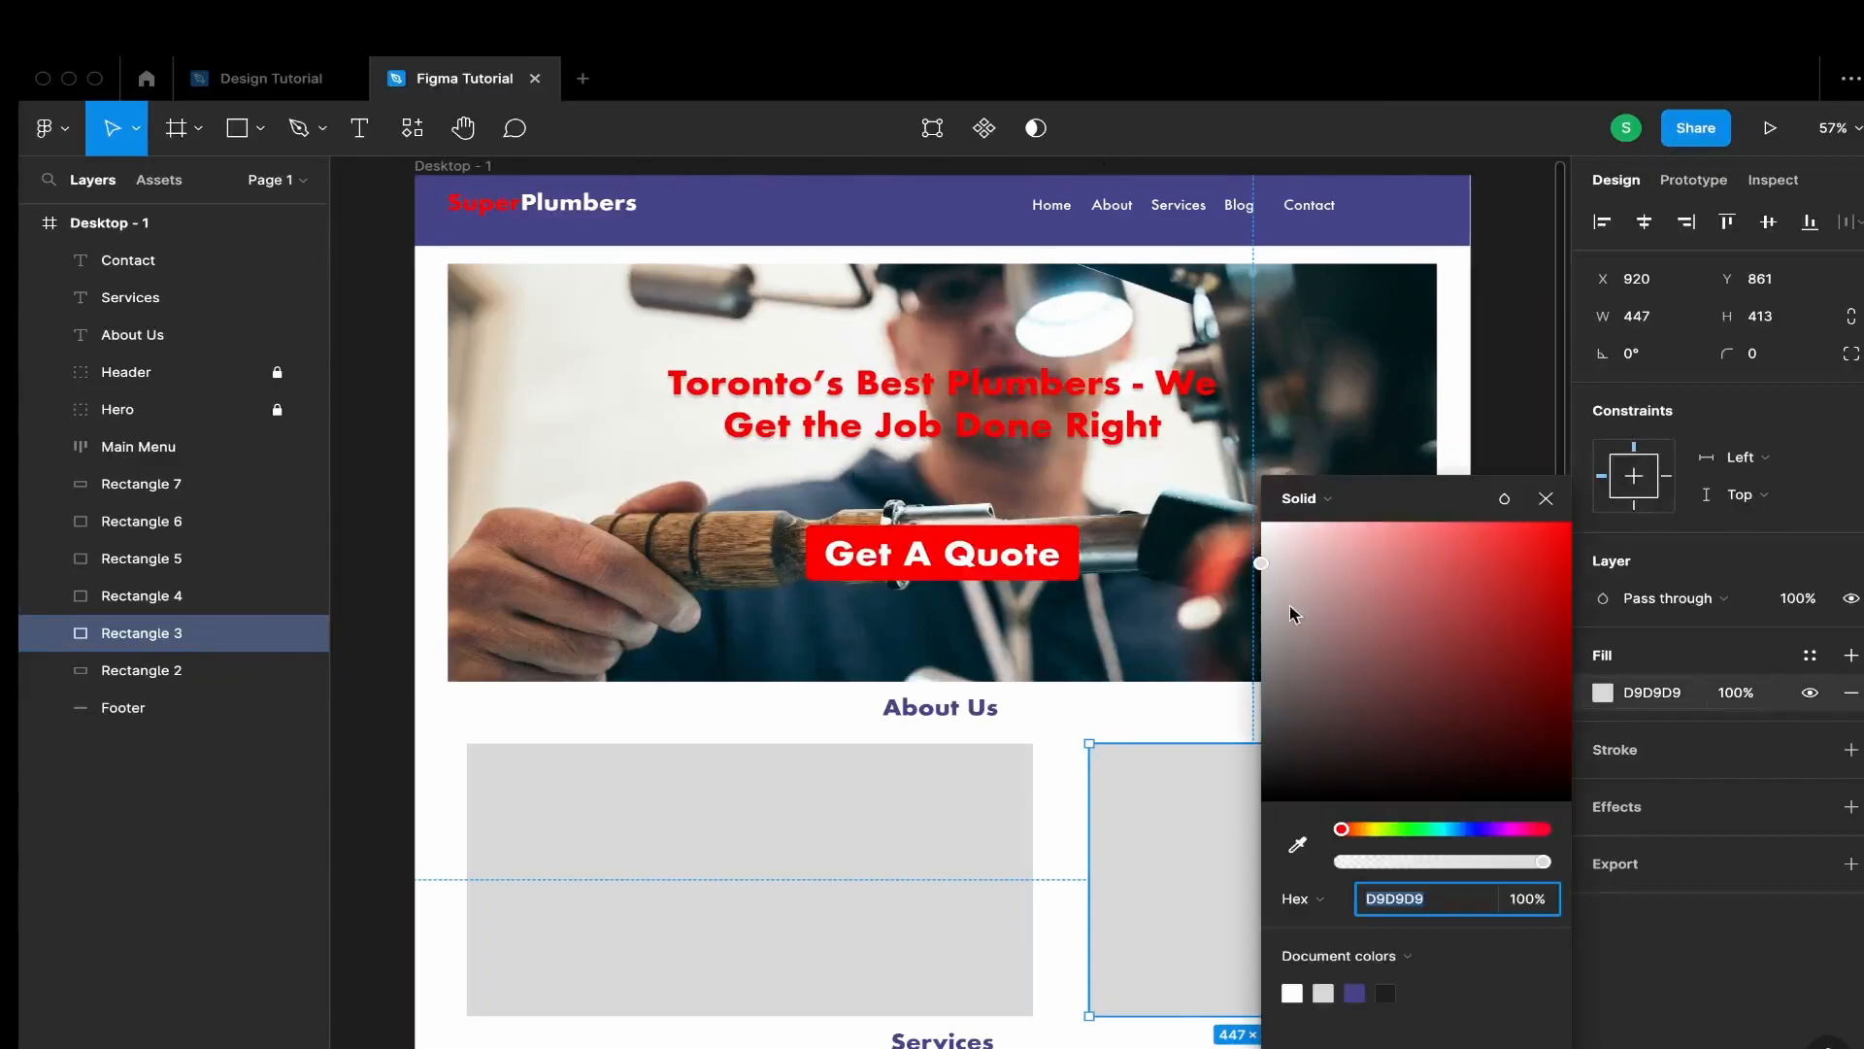
click(1310, 495)
click(1327, 635)
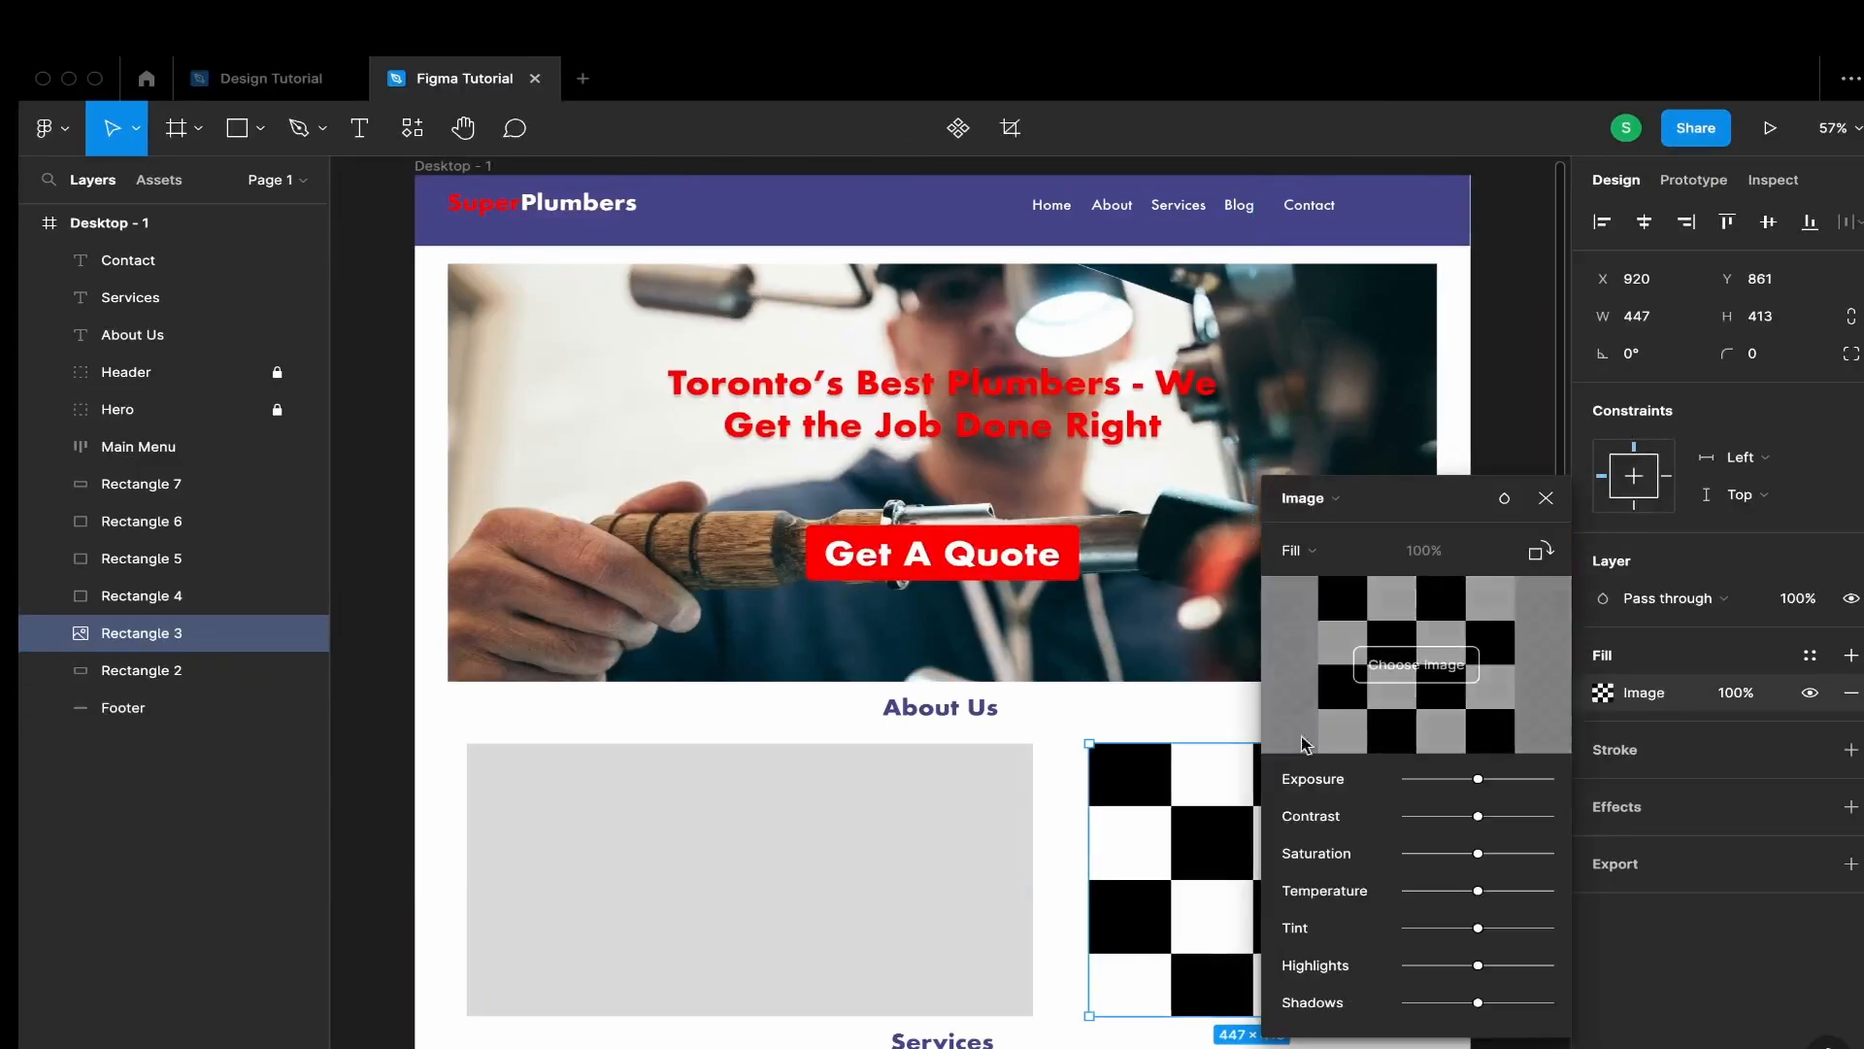
scroll(1226, 764, down, 1)
scroll(1225, 764, down, 5)
click(1451, 675)
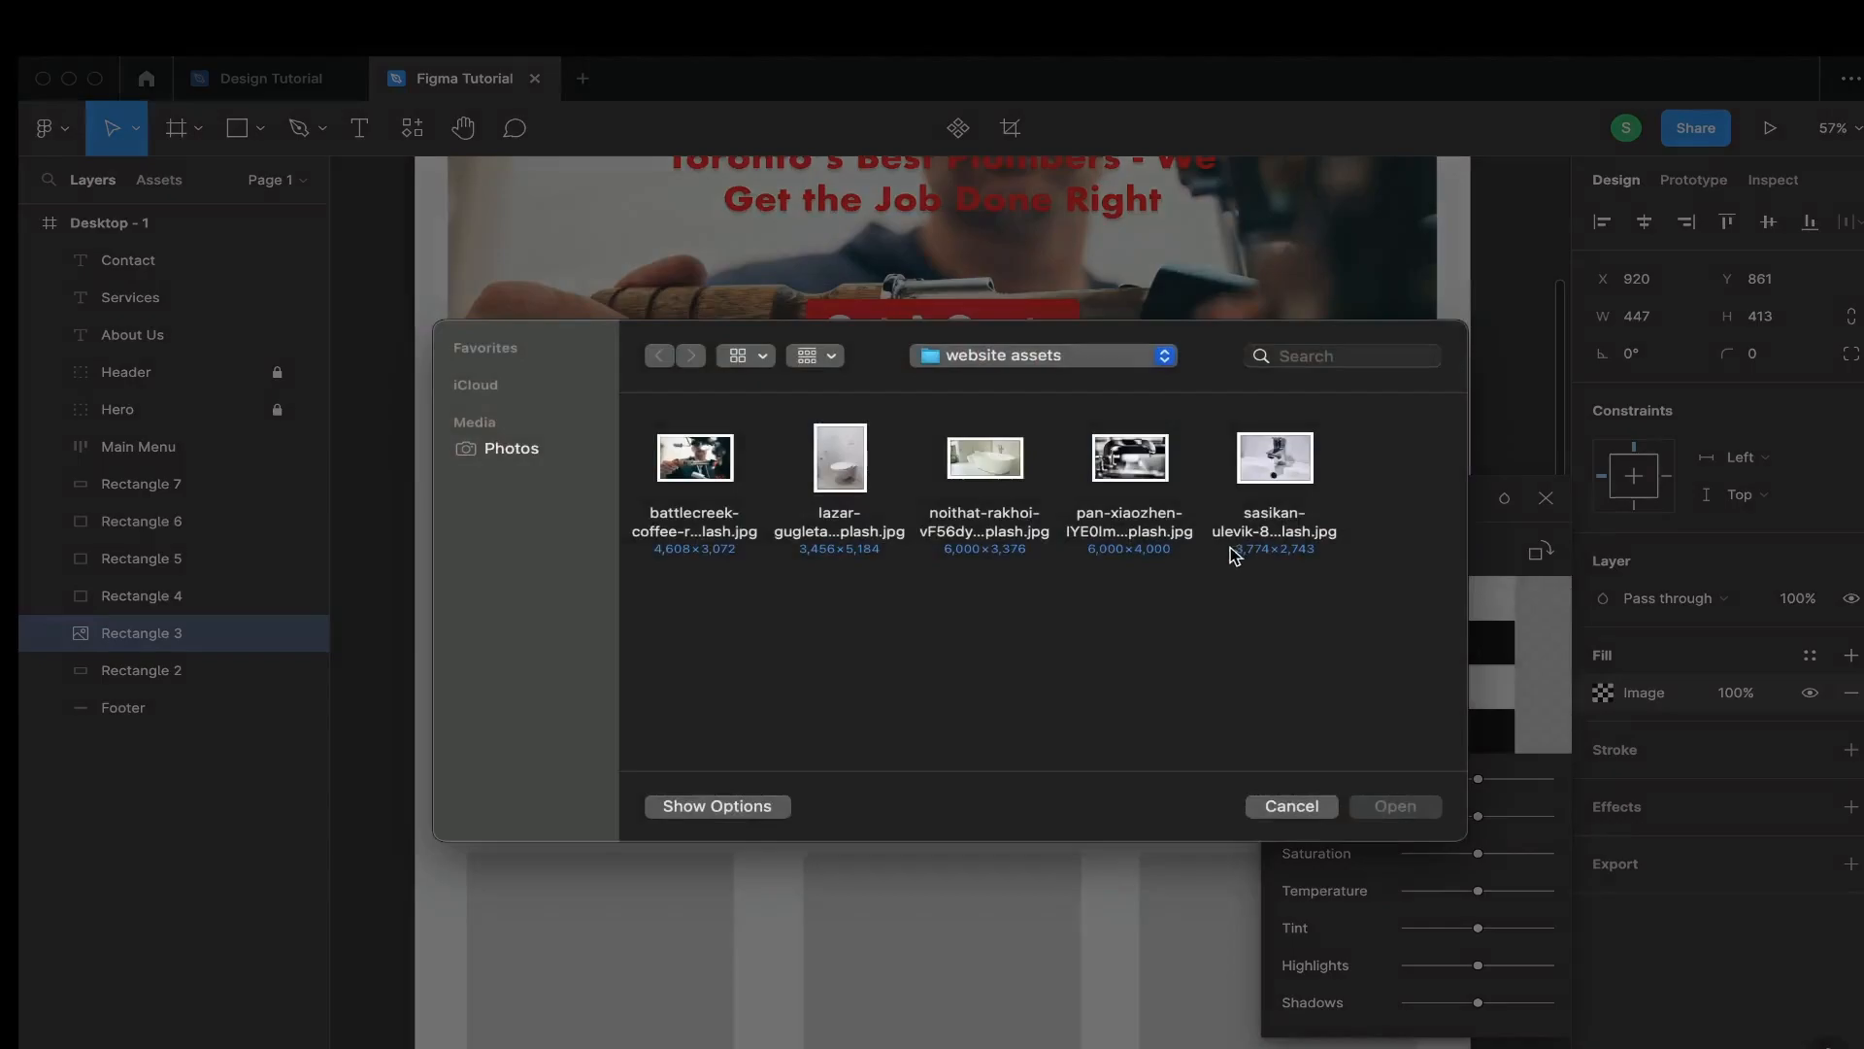
click(1126, 537)
click(1395, 807)
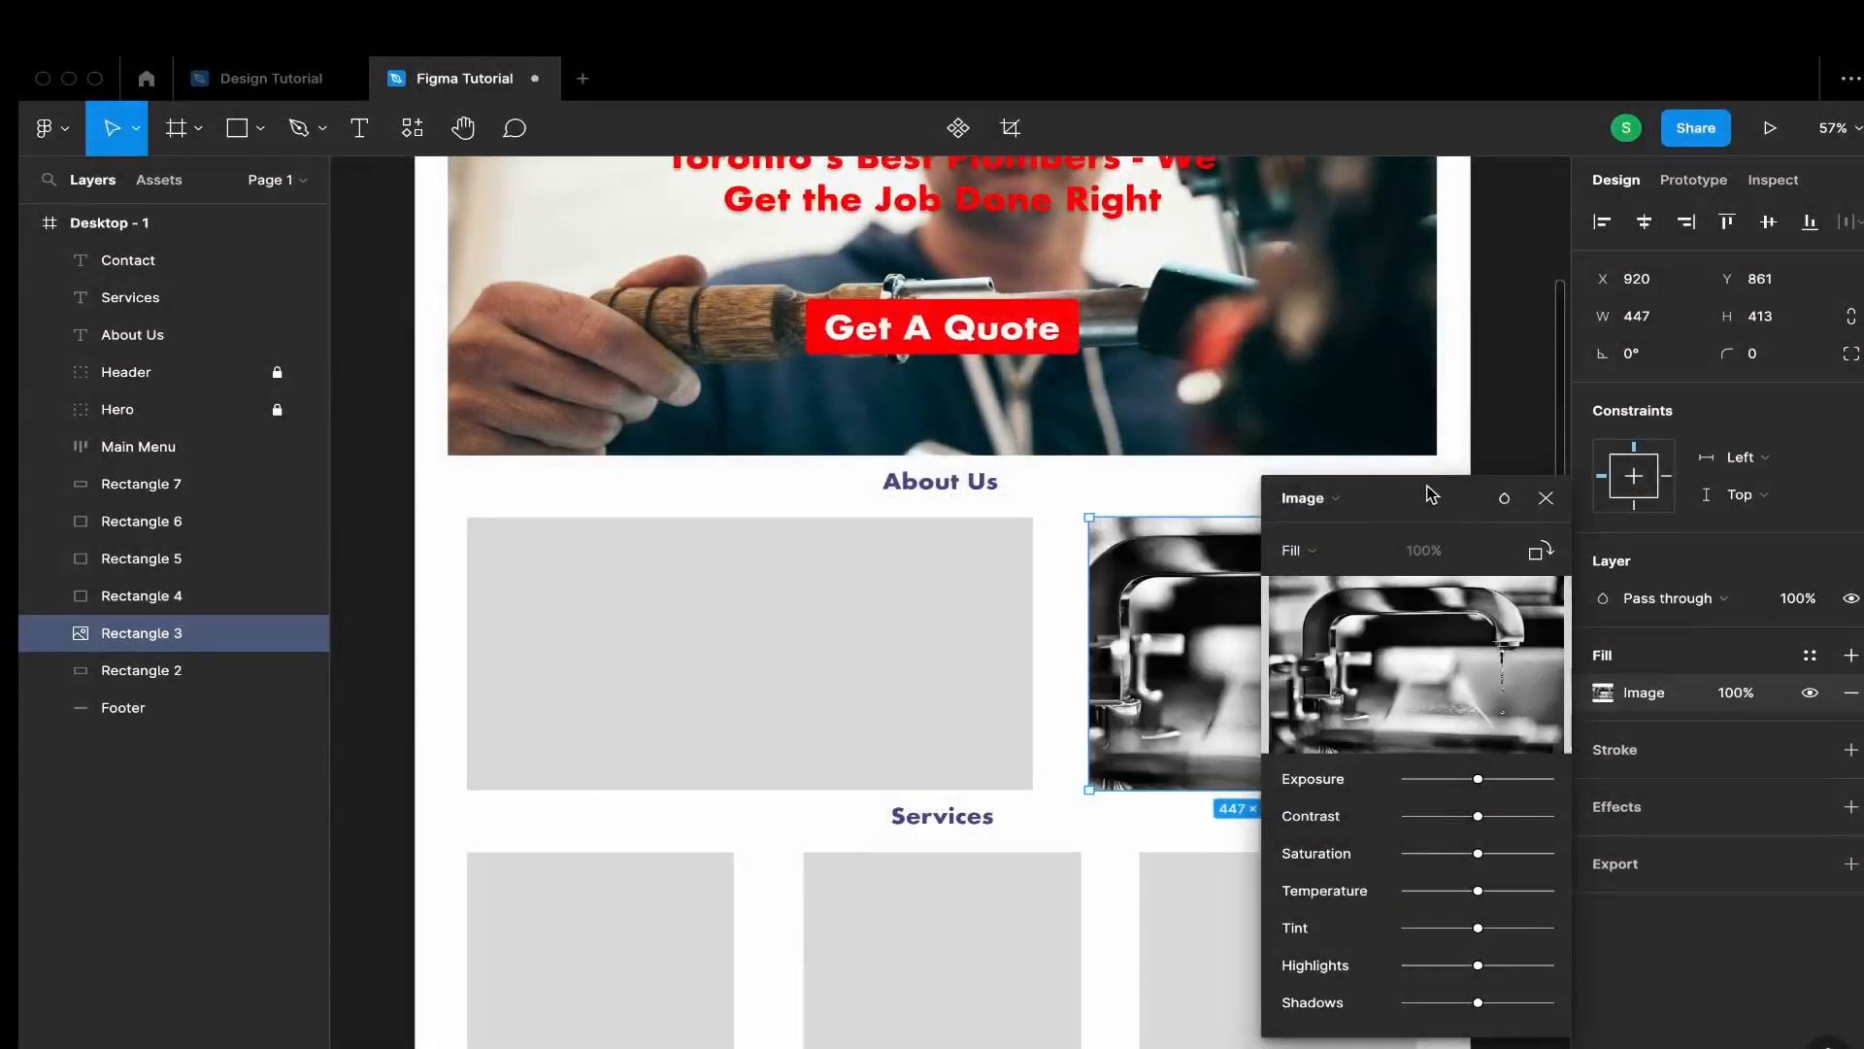
click(1546, 497)
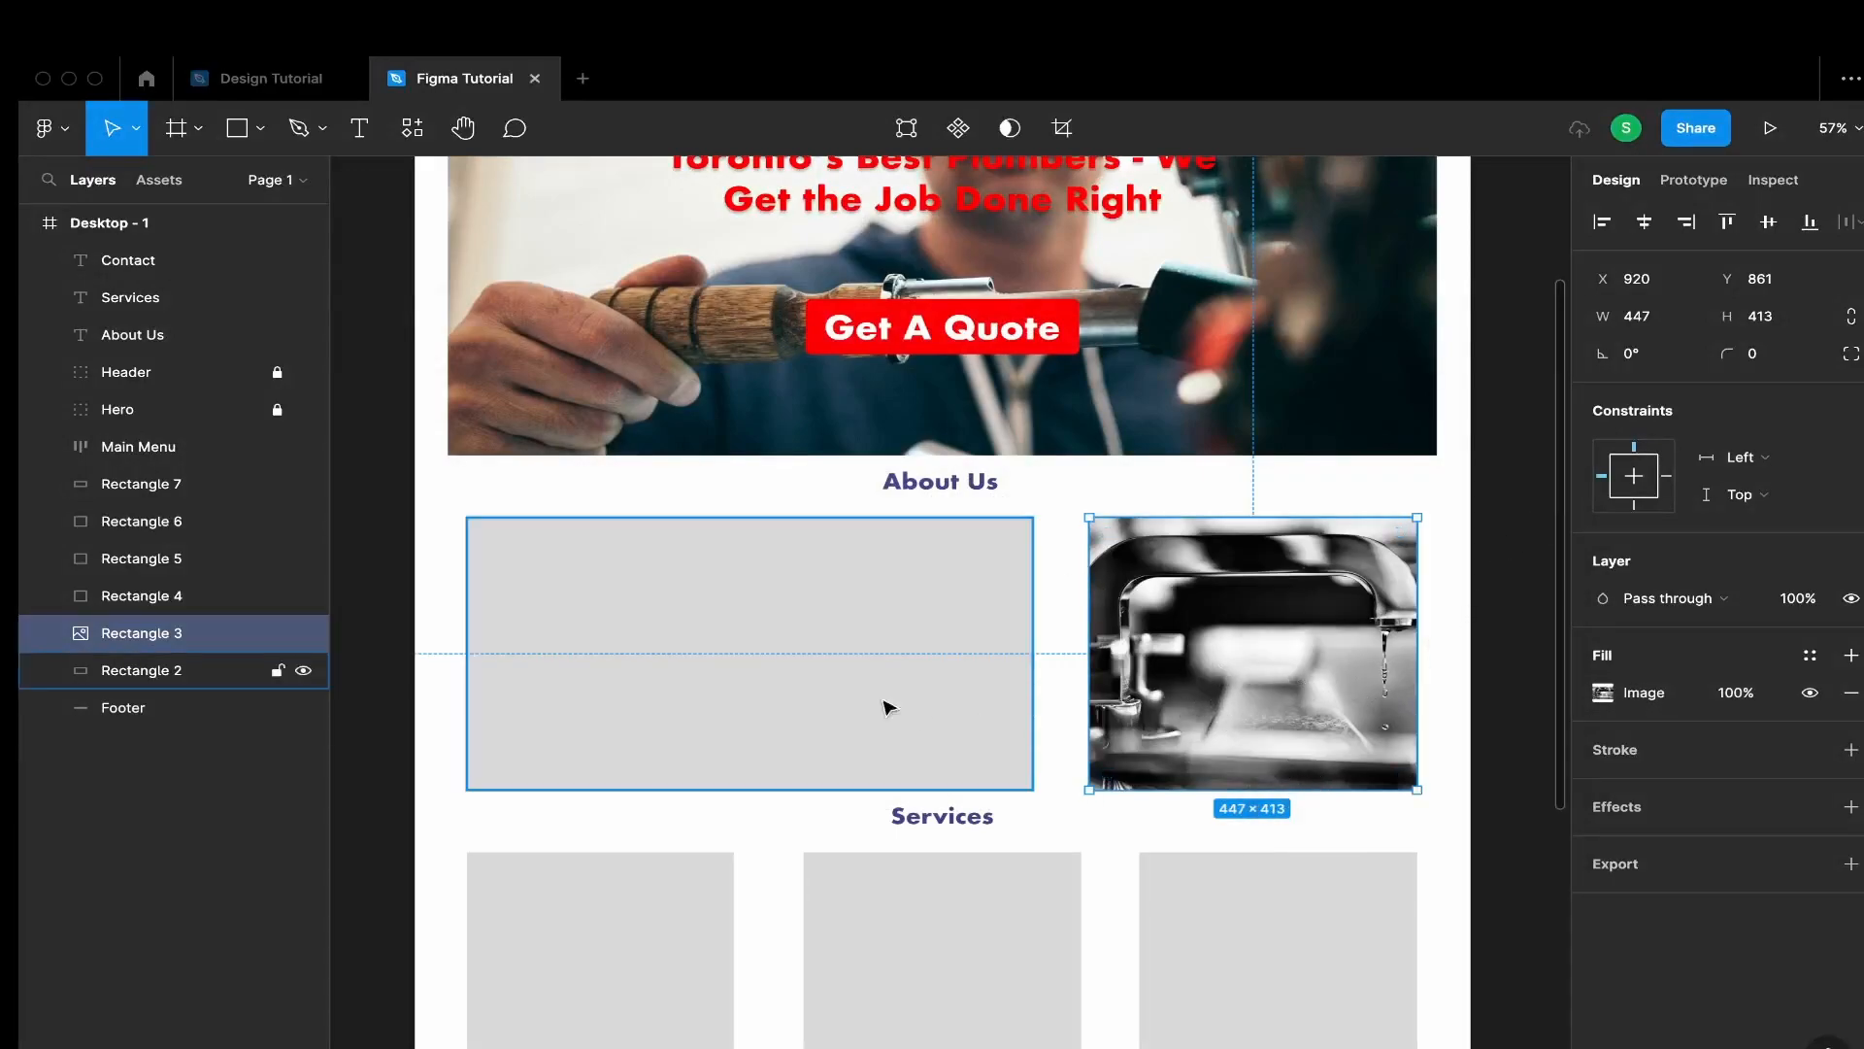
Remove the grey fill from the wider rectangle under "About Us"
click(841, 703)
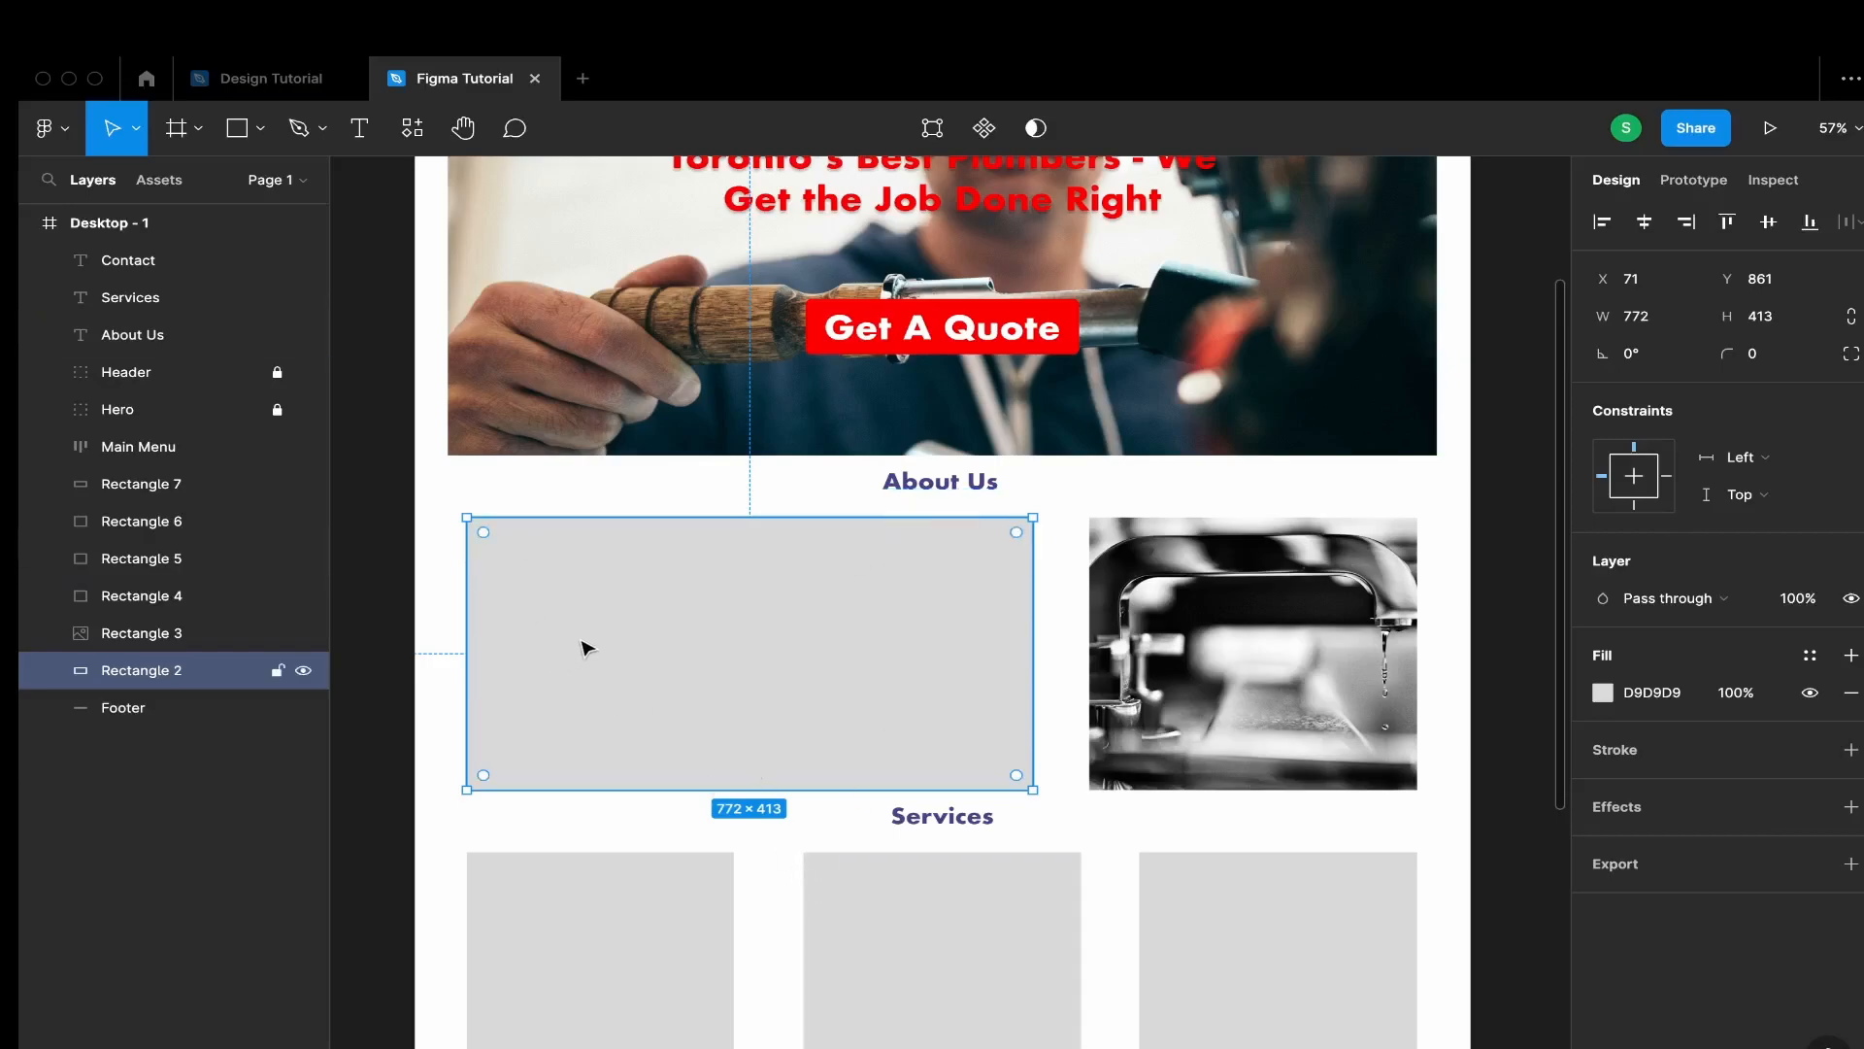
click(1604, 694)
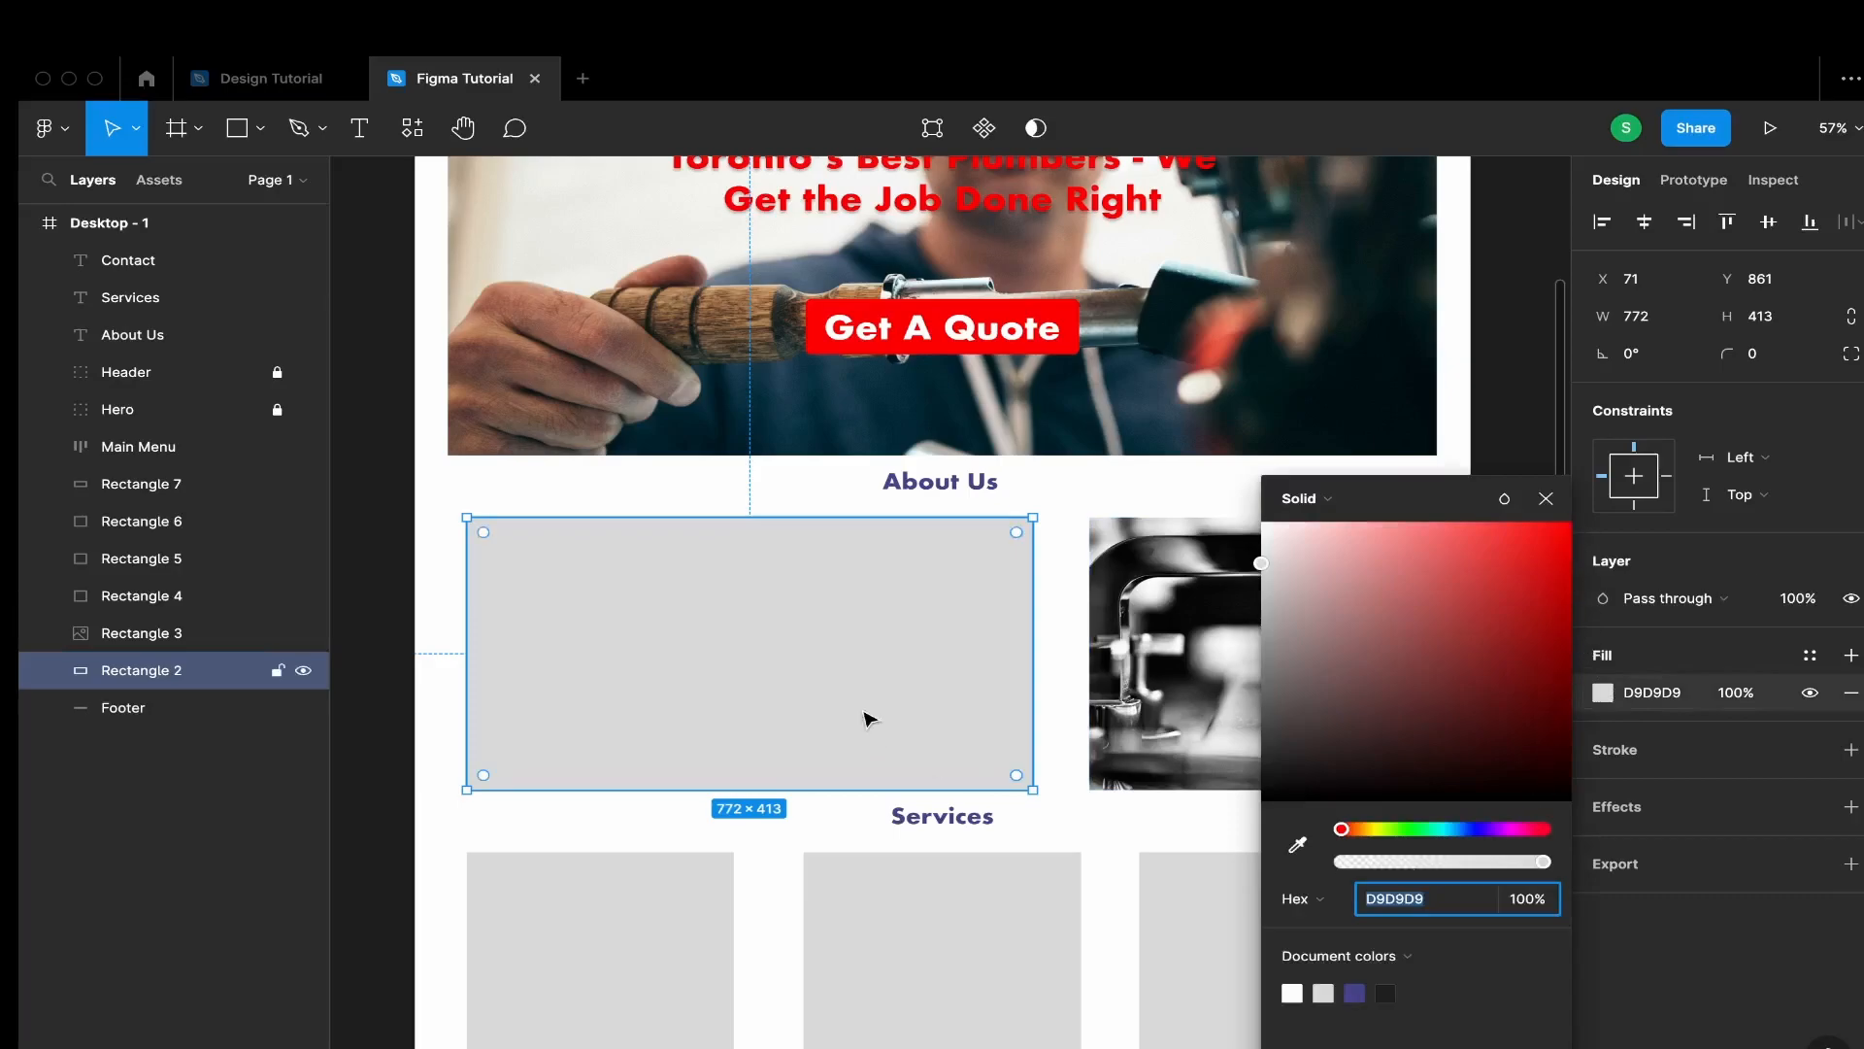
key(Delete)
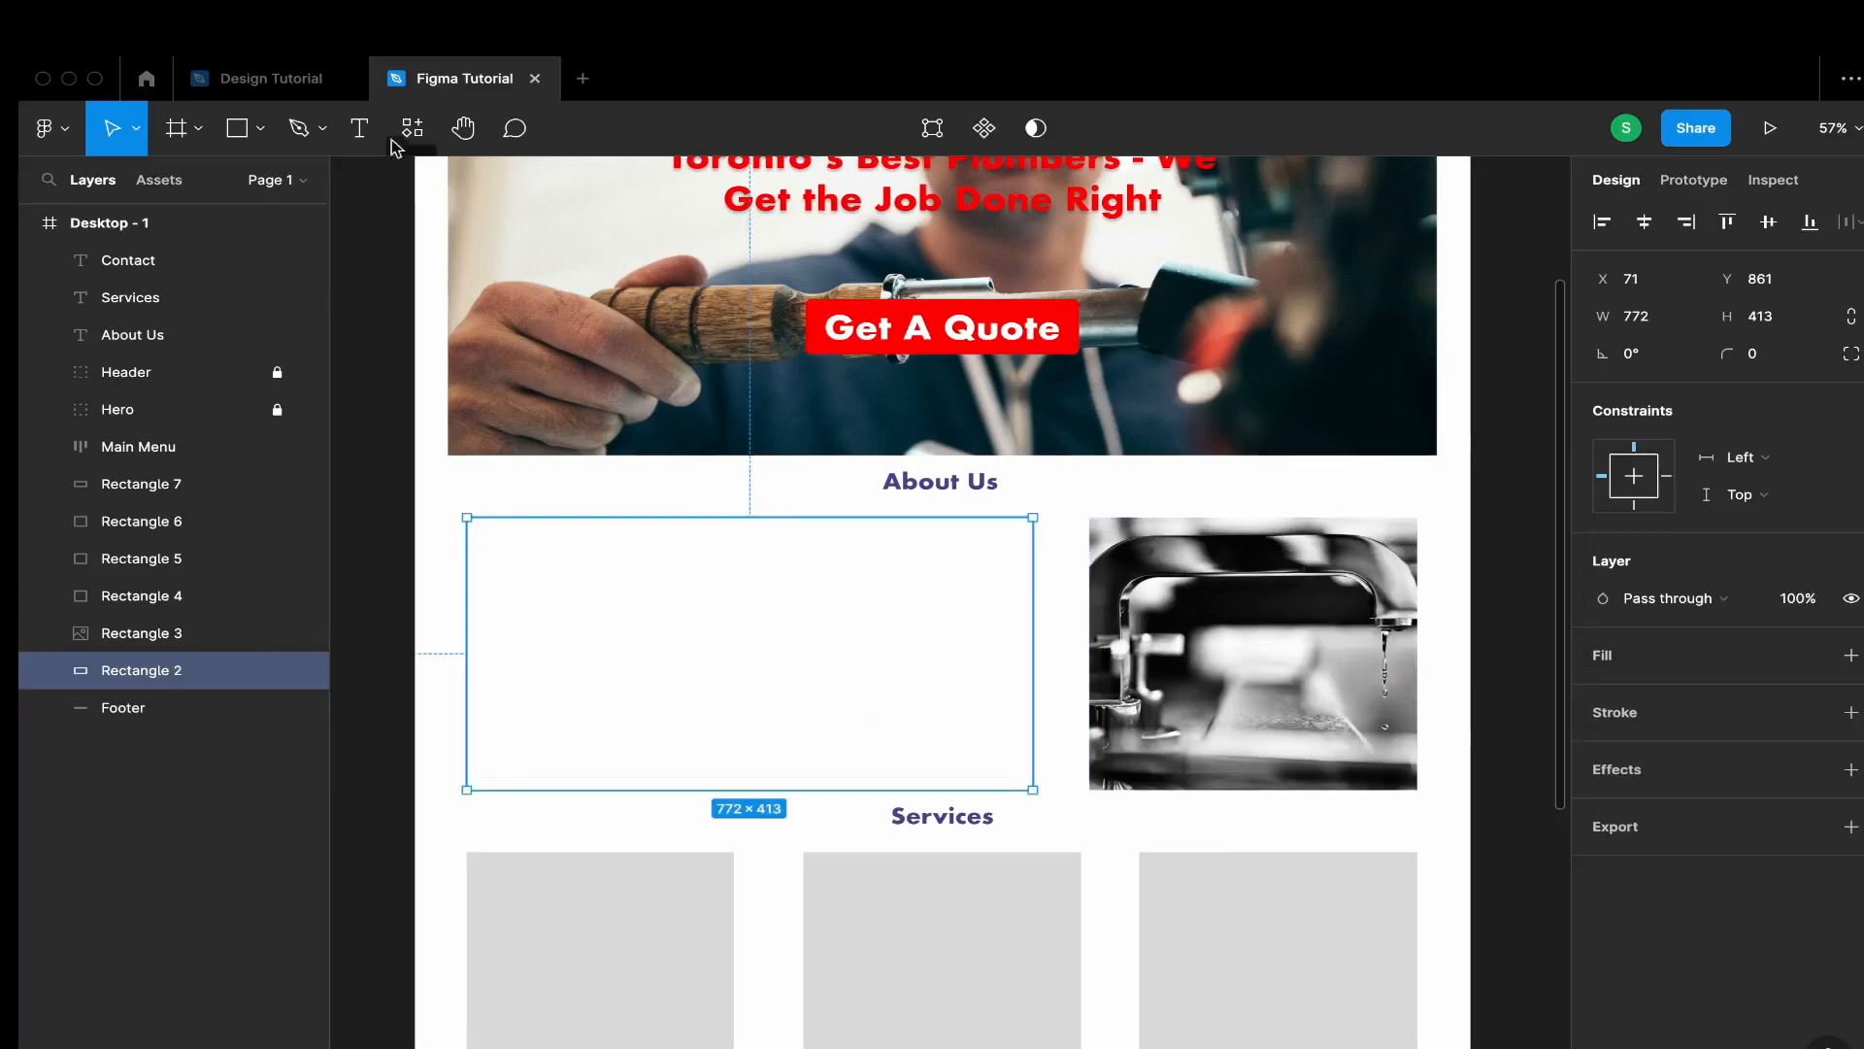
Draw a text box about 814 × 416 over the emptied "About Us" rectangle and enter "lorem ipsum" in it
click(360, 131)
drag(466, 516, 1063, 789)
text(lorem)
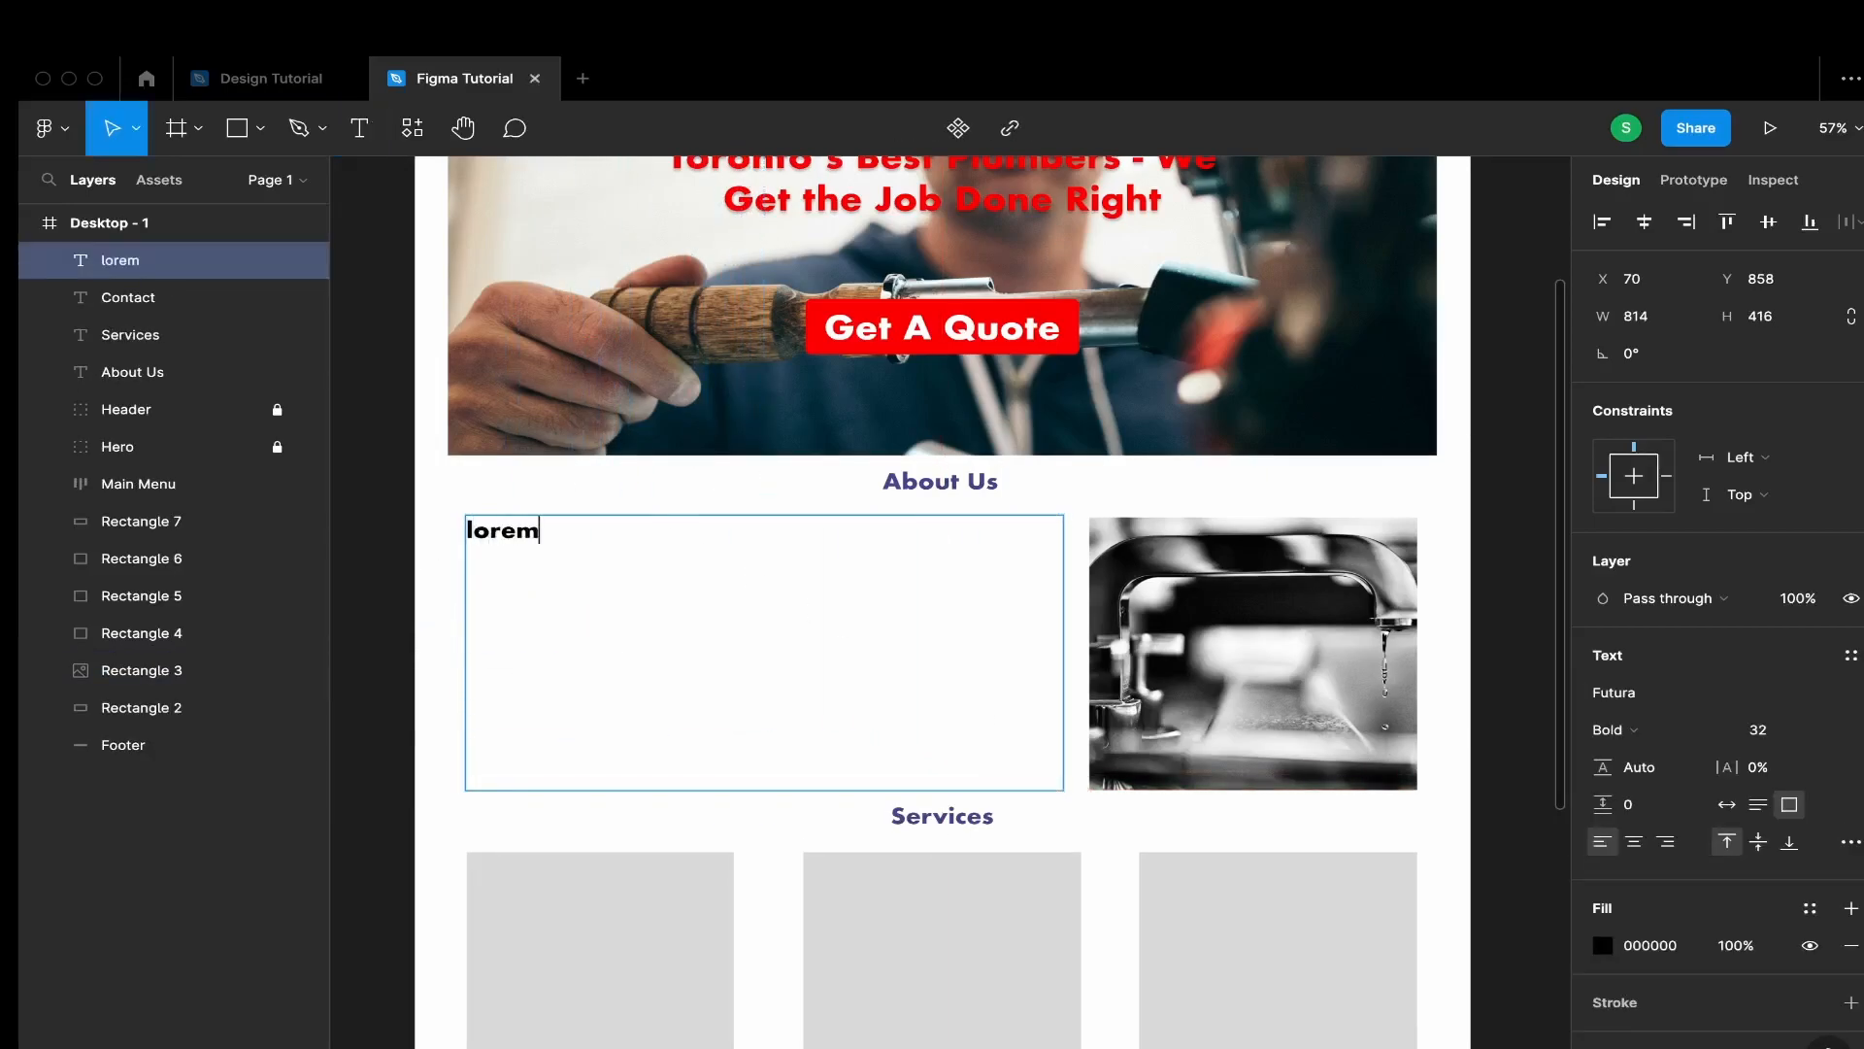
text( ipsum)
Copy the "lorem ipsum" text and paste it repeatedly until nine lines of placeholder text fill the "About Us" box
drag(636, 531, 450, 522)
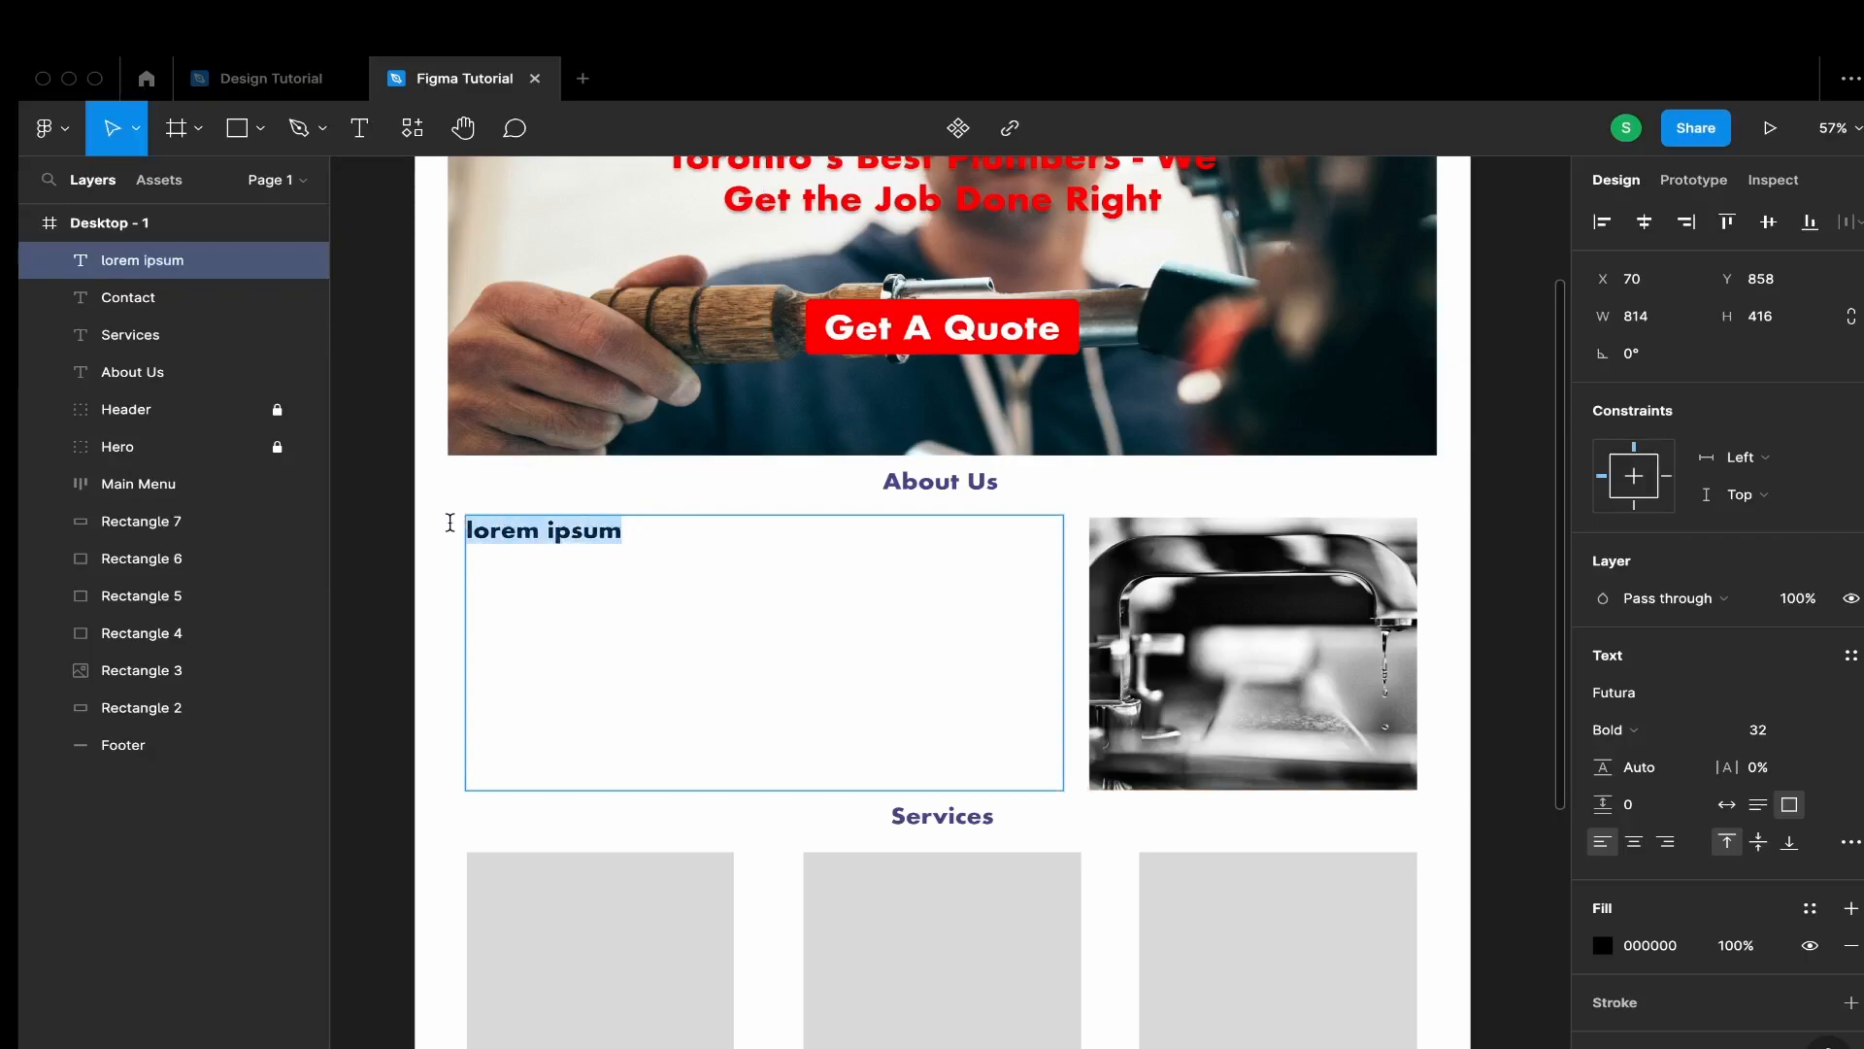
key(super+c)
key(super+v)
key(super+v)
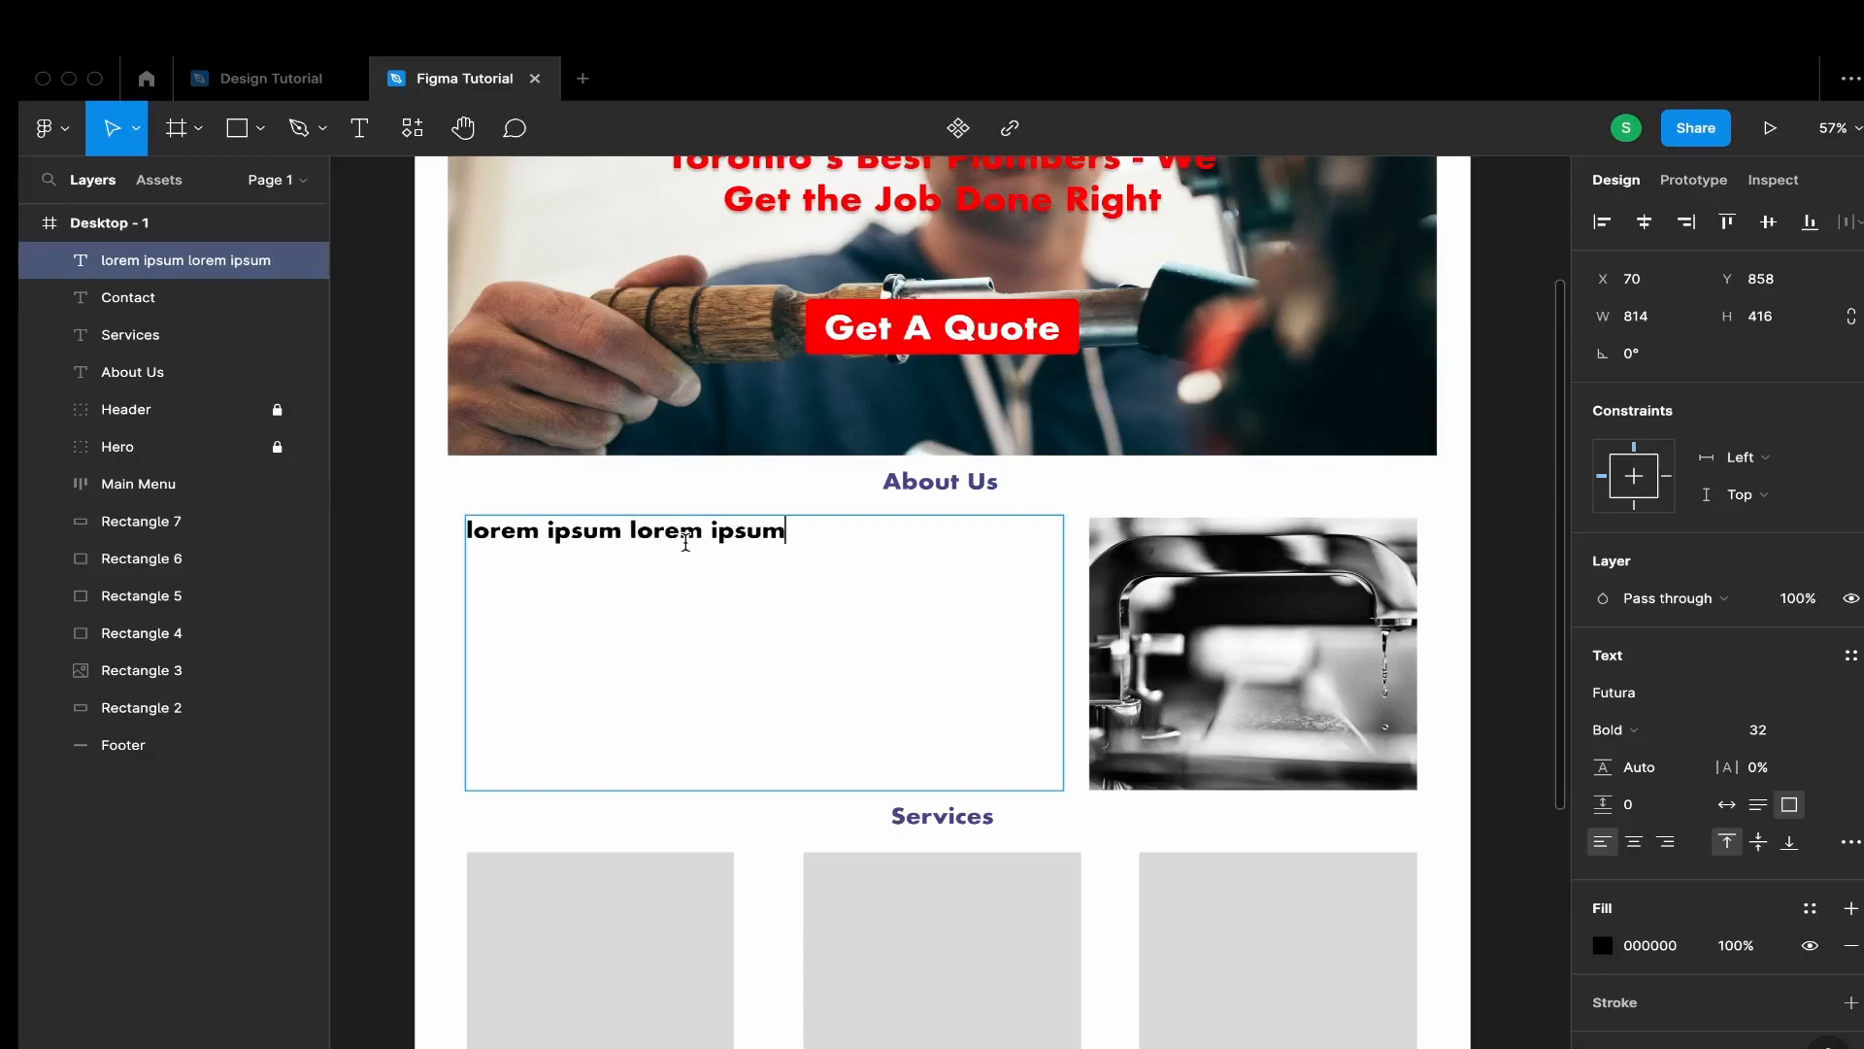
key(super+v)
key(super+v)
key(super+v)
key(super+v)
key(super+v)
key(super+v)
key(super+v)
key(super+v)
key(super+v)
key(super+v)
key(super+v)
key(super+v)
key(super+v)
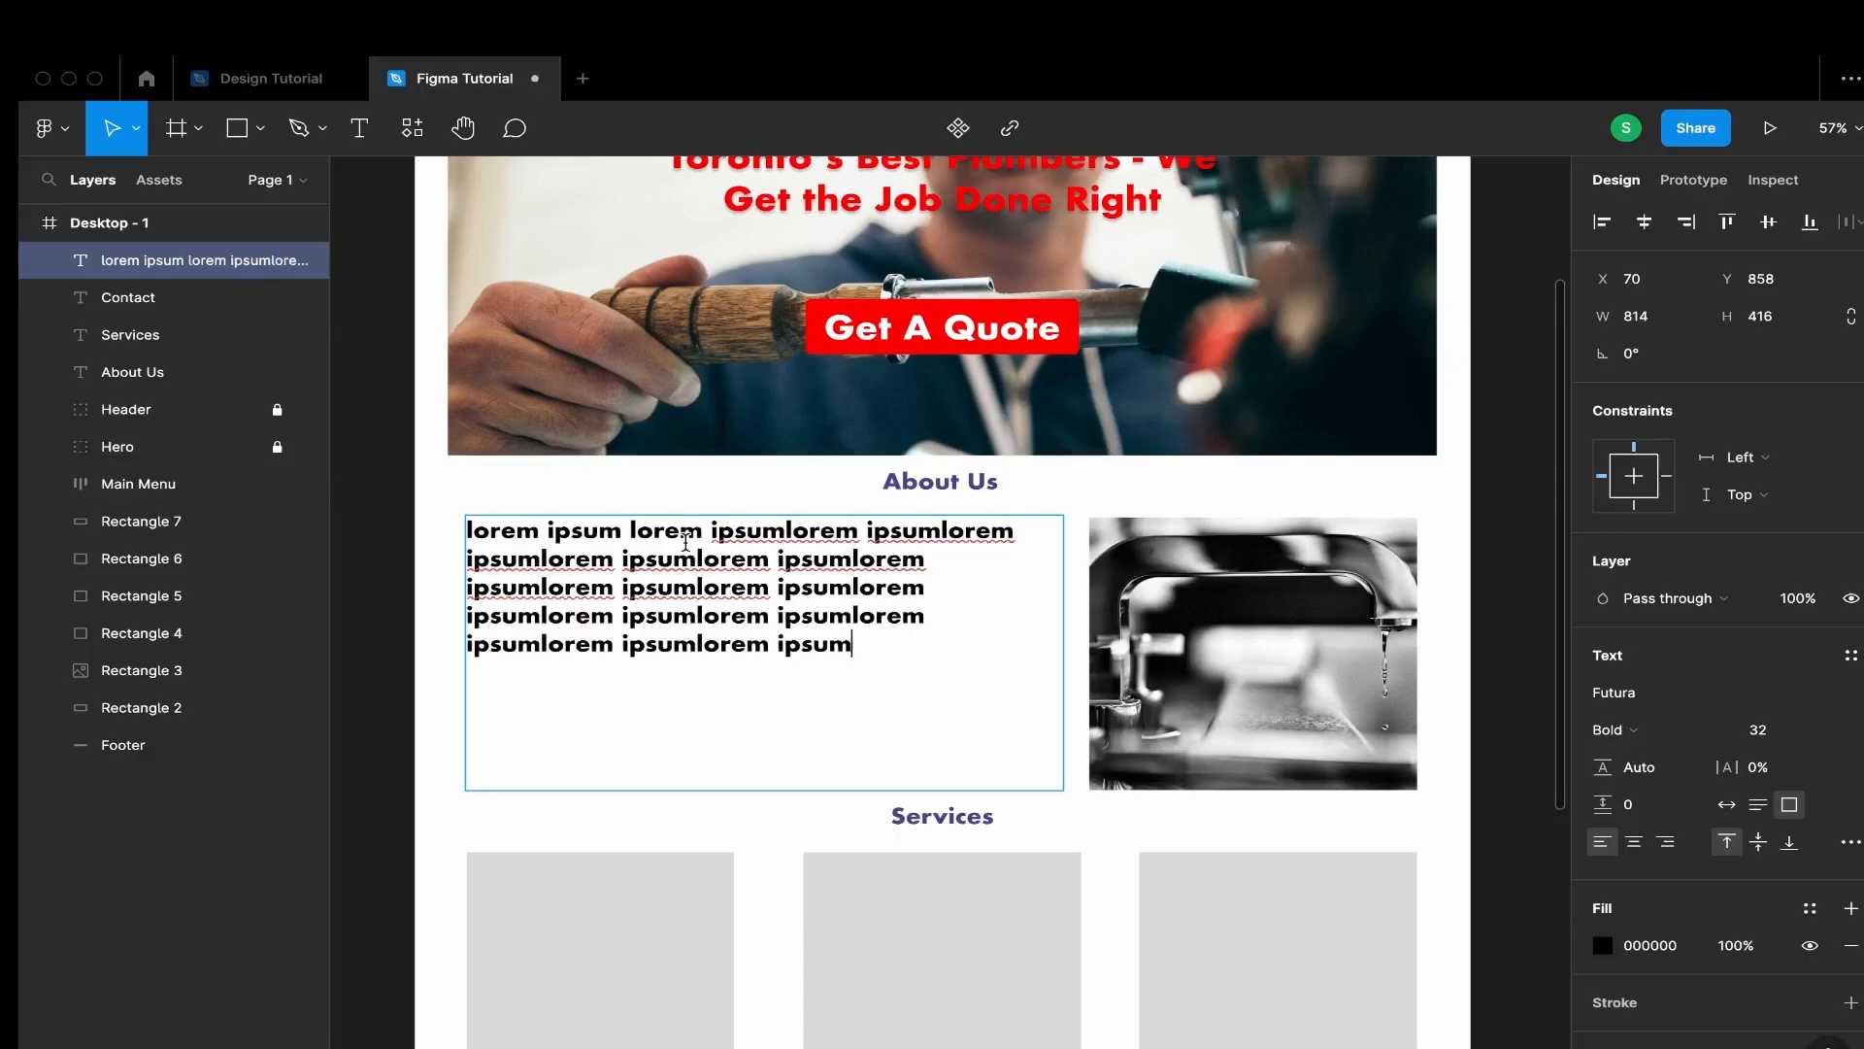
key(super+v)
key(super+v)
key(super+v)
key(super+v)
key(super+v)
key(super+v)
key(super+v)
key(super+v)
key(super+v)
key(super+v)
key(super+v)
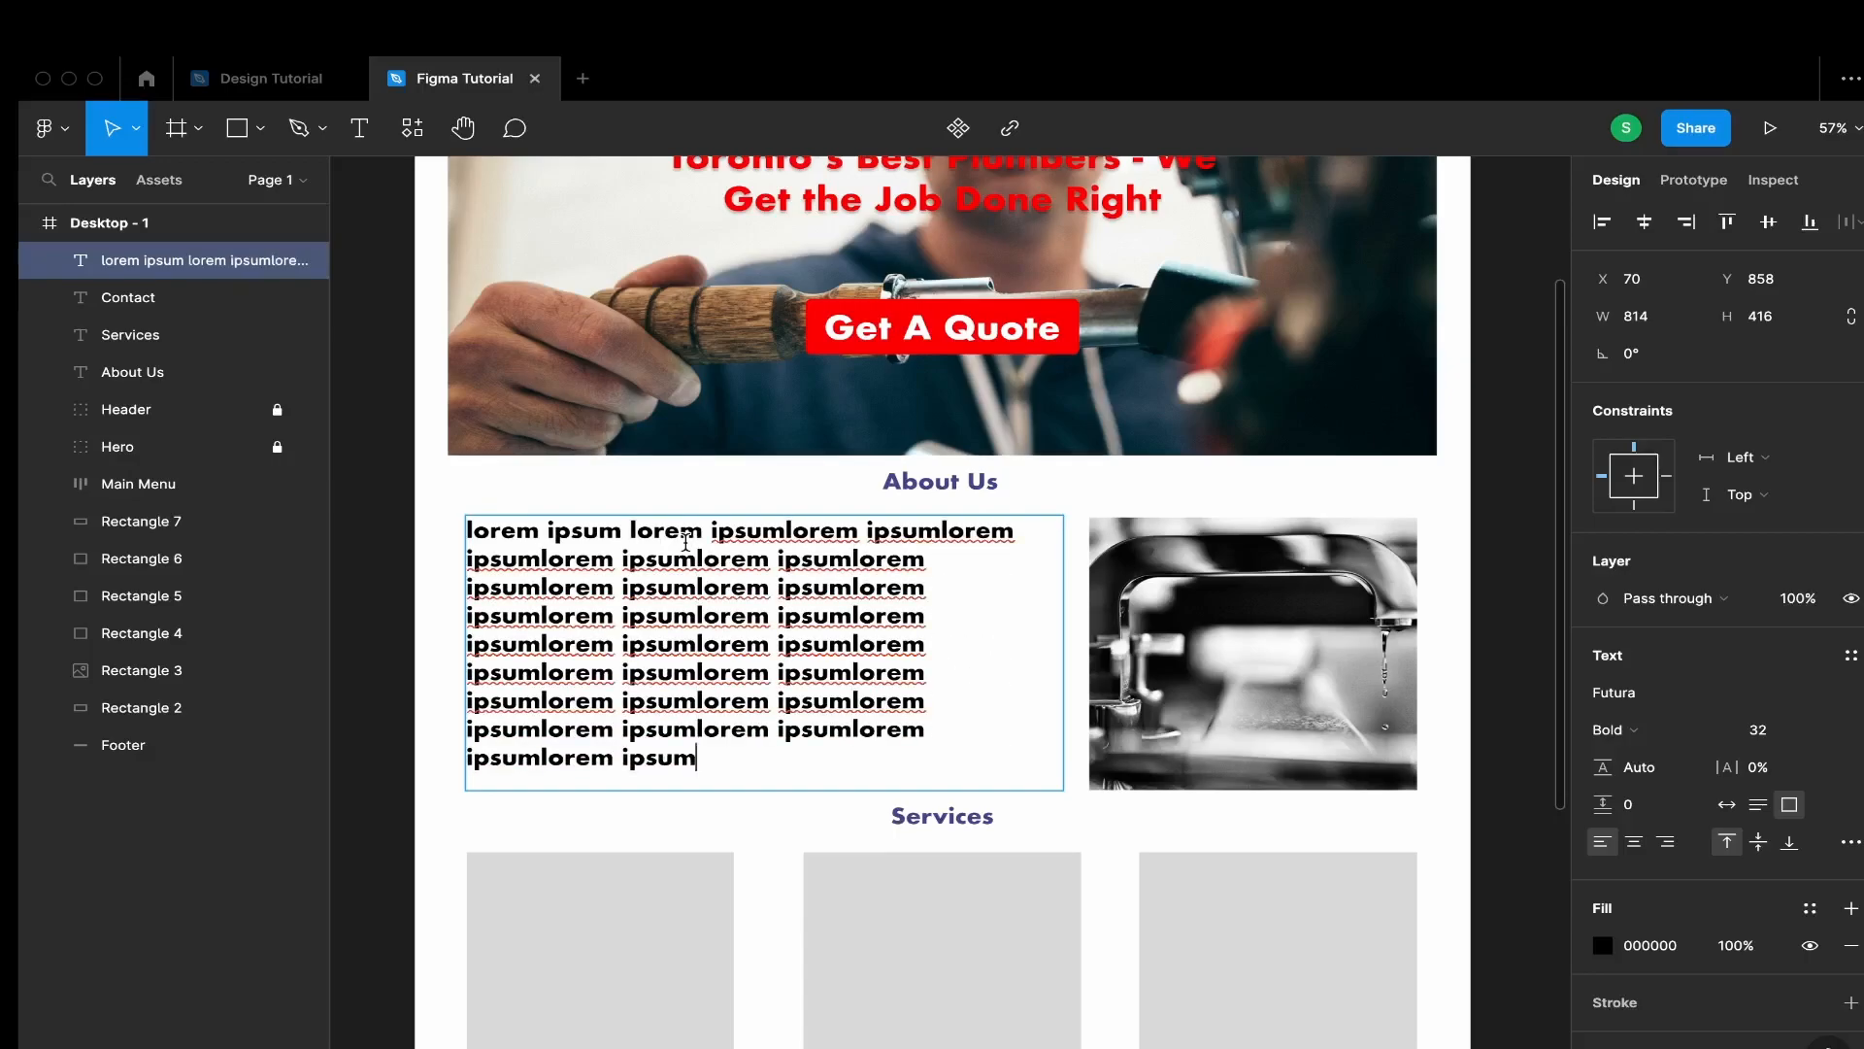
key(super+v)
key(super+v)
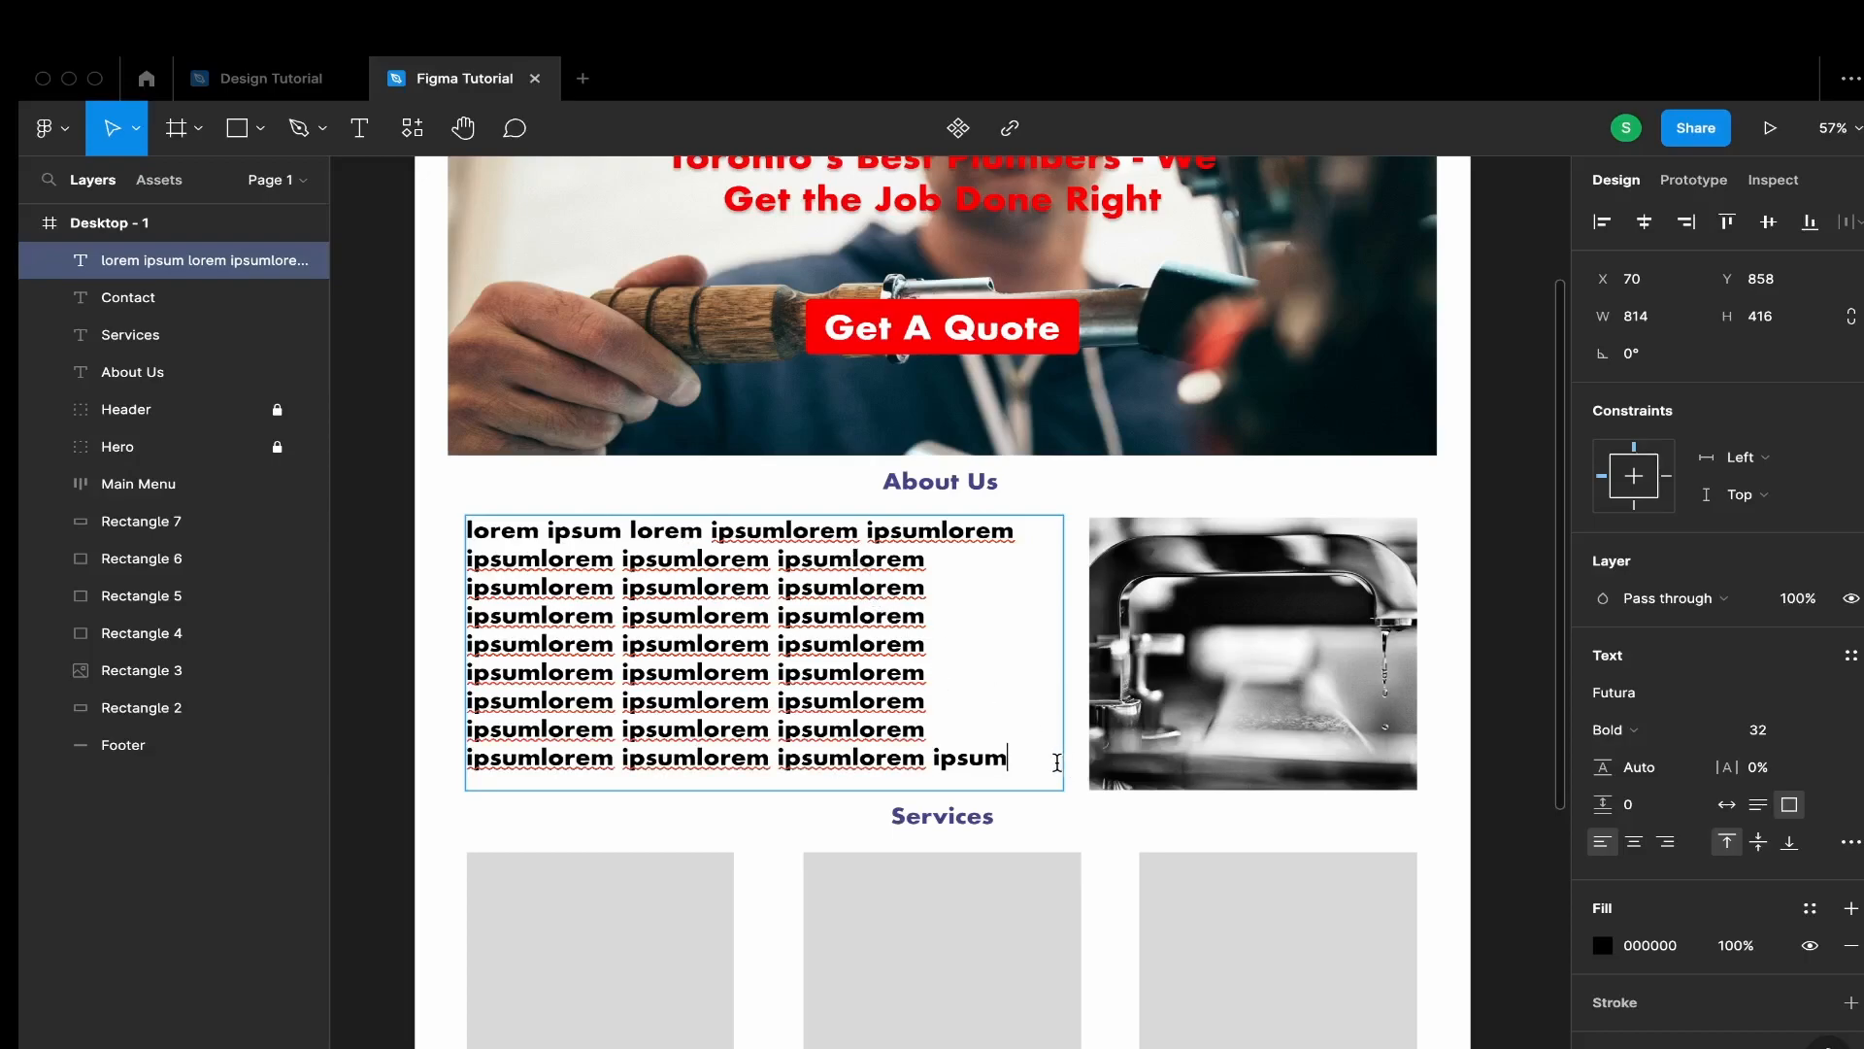
Set all the "About Us" placeholder text to size 16 and Medium weight
drag(1030, 762, 447, 522)
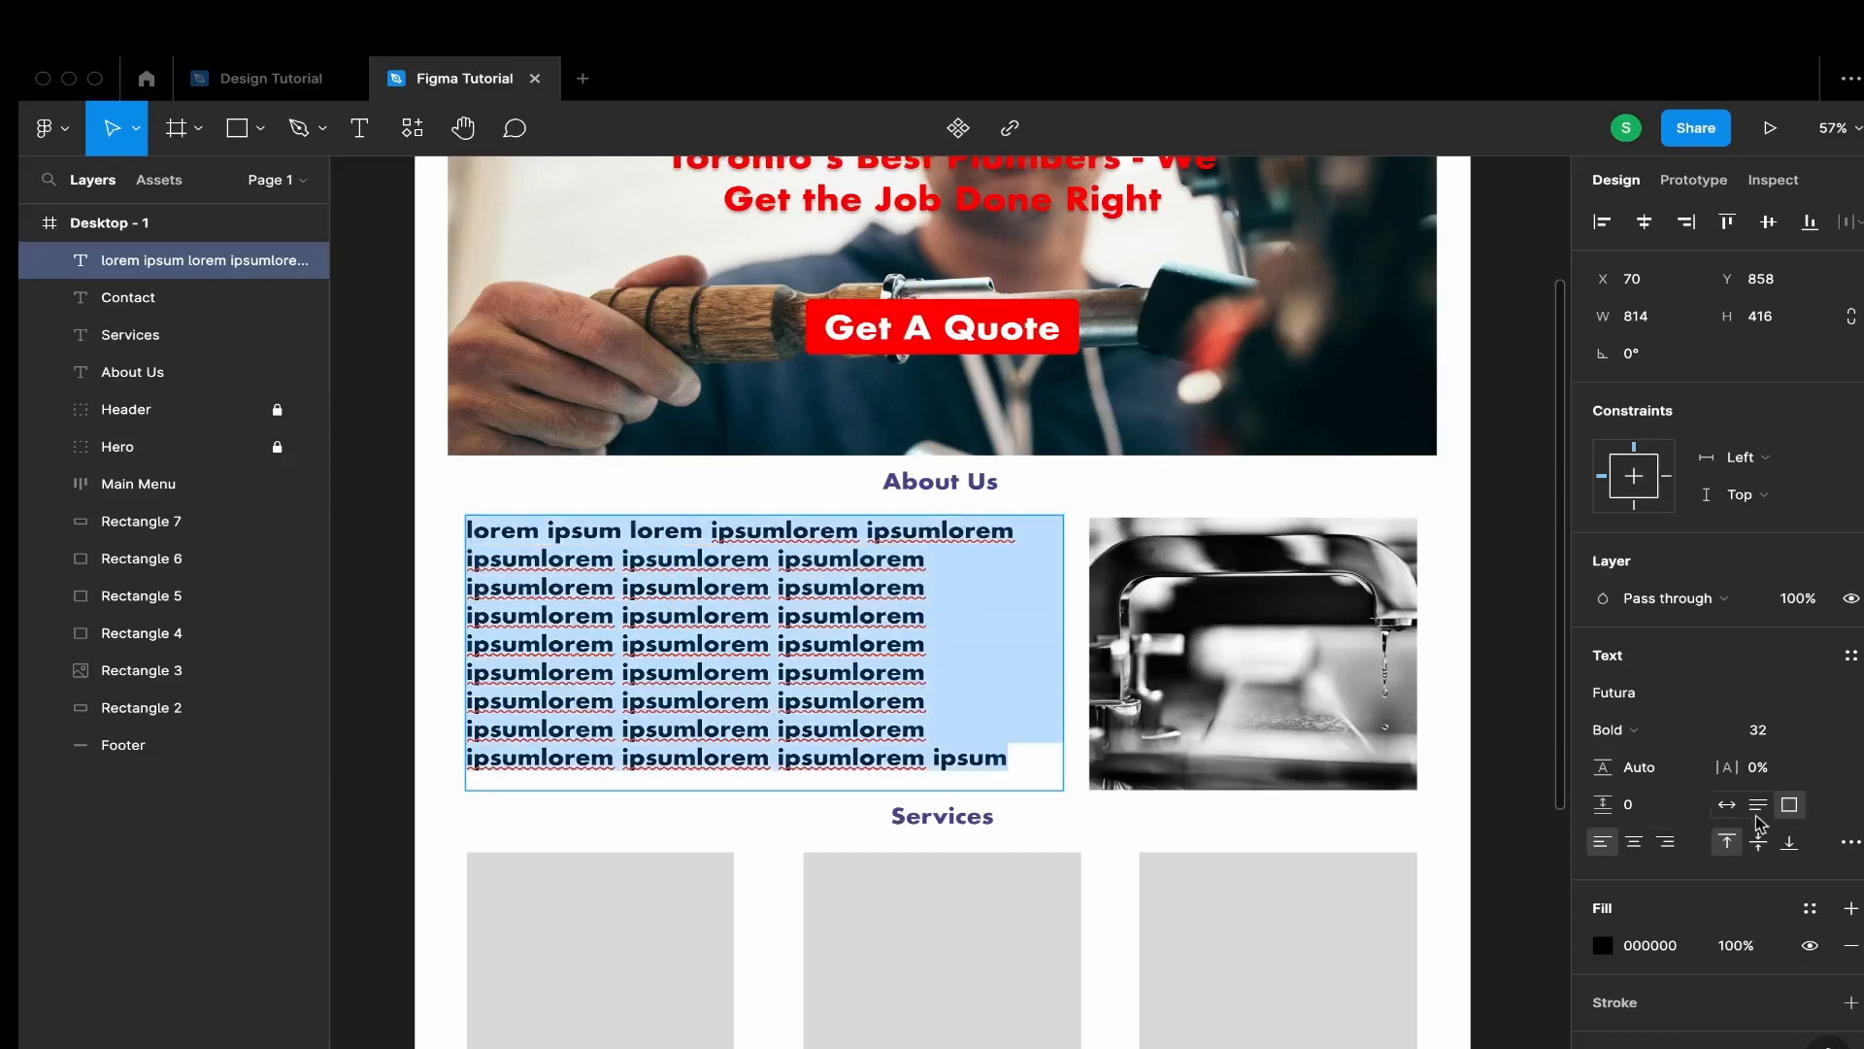
click(1812, 734)
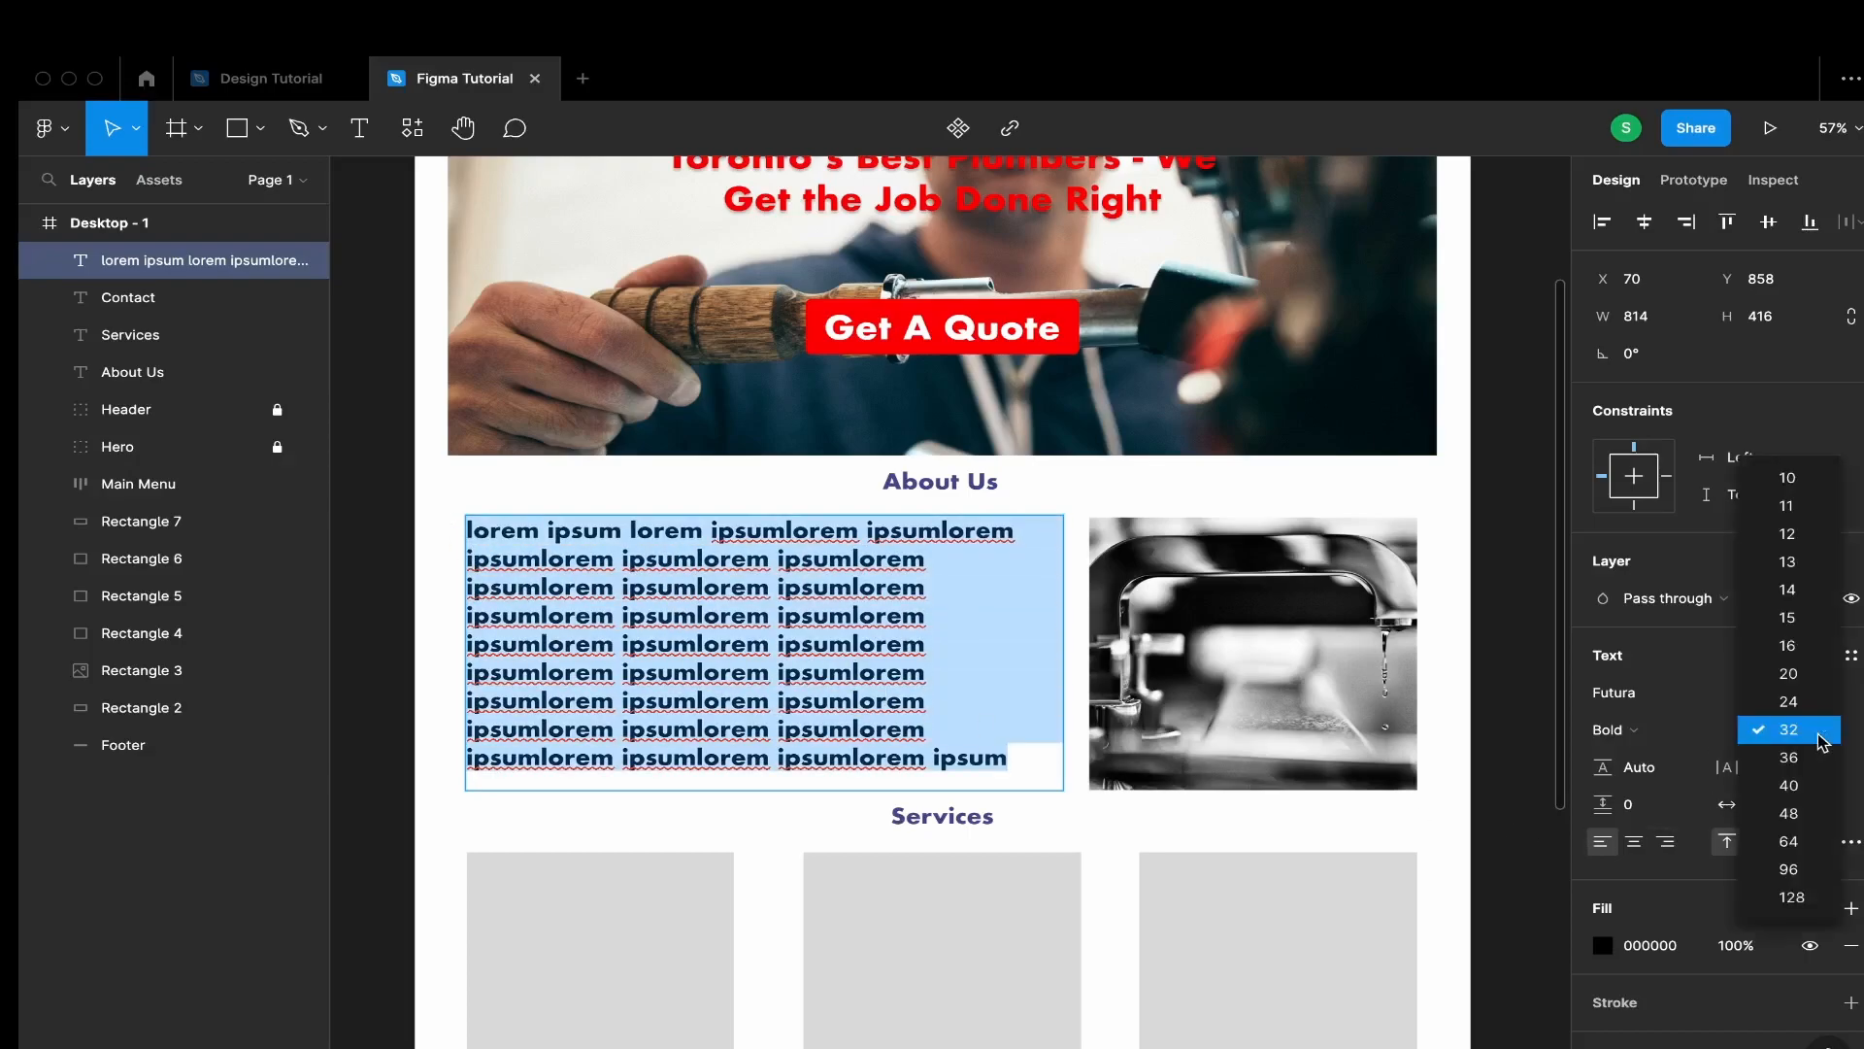
click(1795, 645)
click(1694, 733)
click(1688, 701)
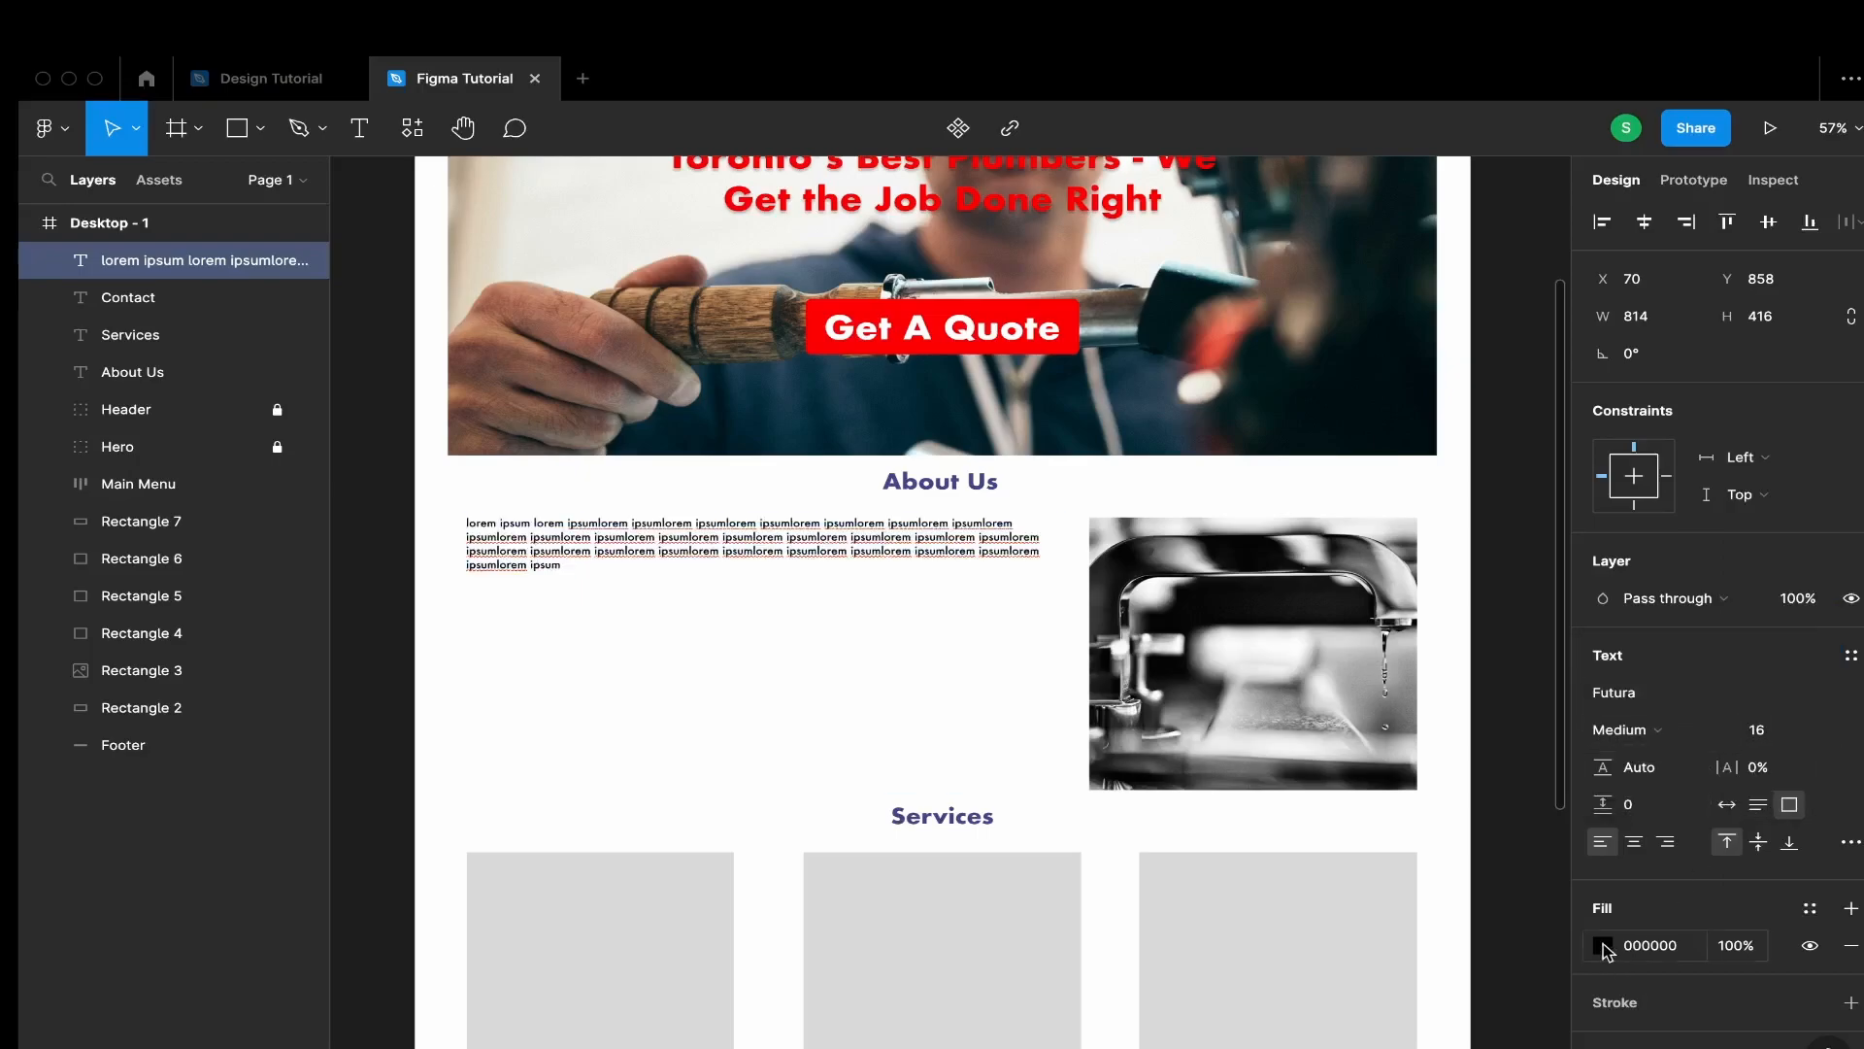
Change the "About Us" placeholder text colour to the dark grey 6D6868
click(1603, 945)
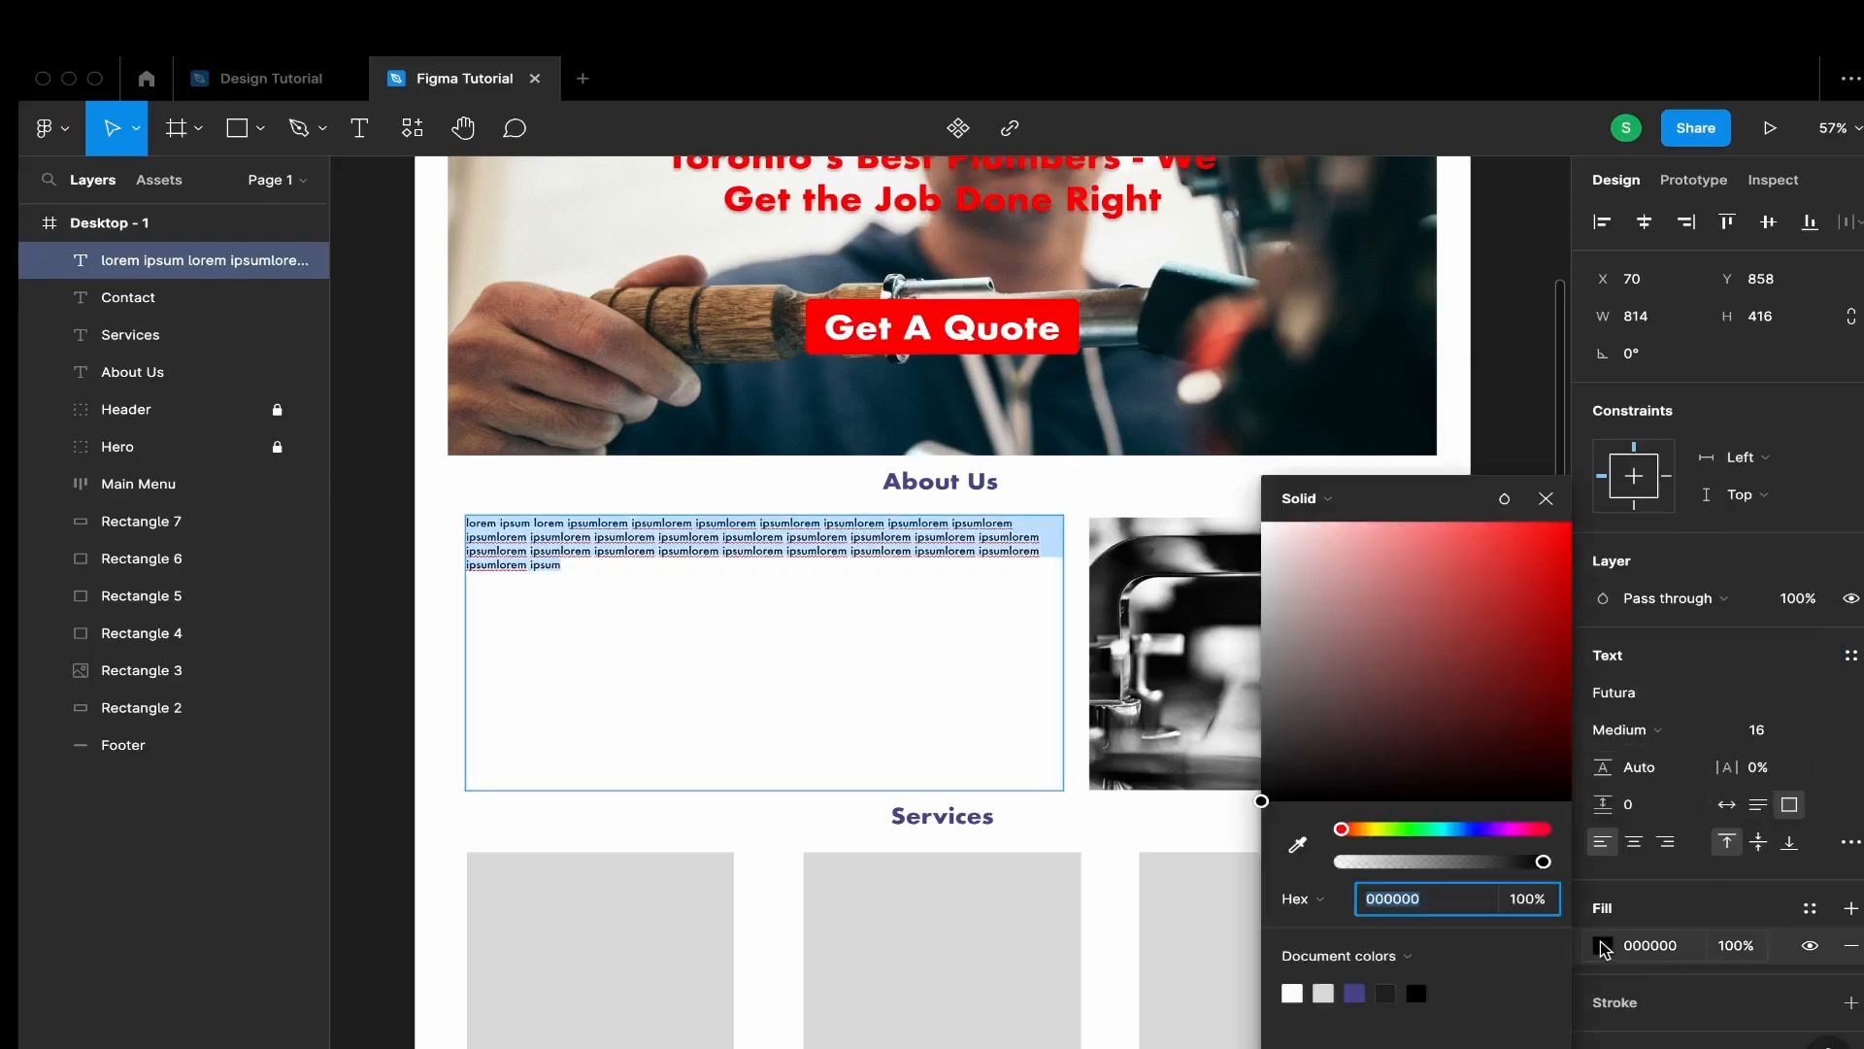
click(1324, 992)
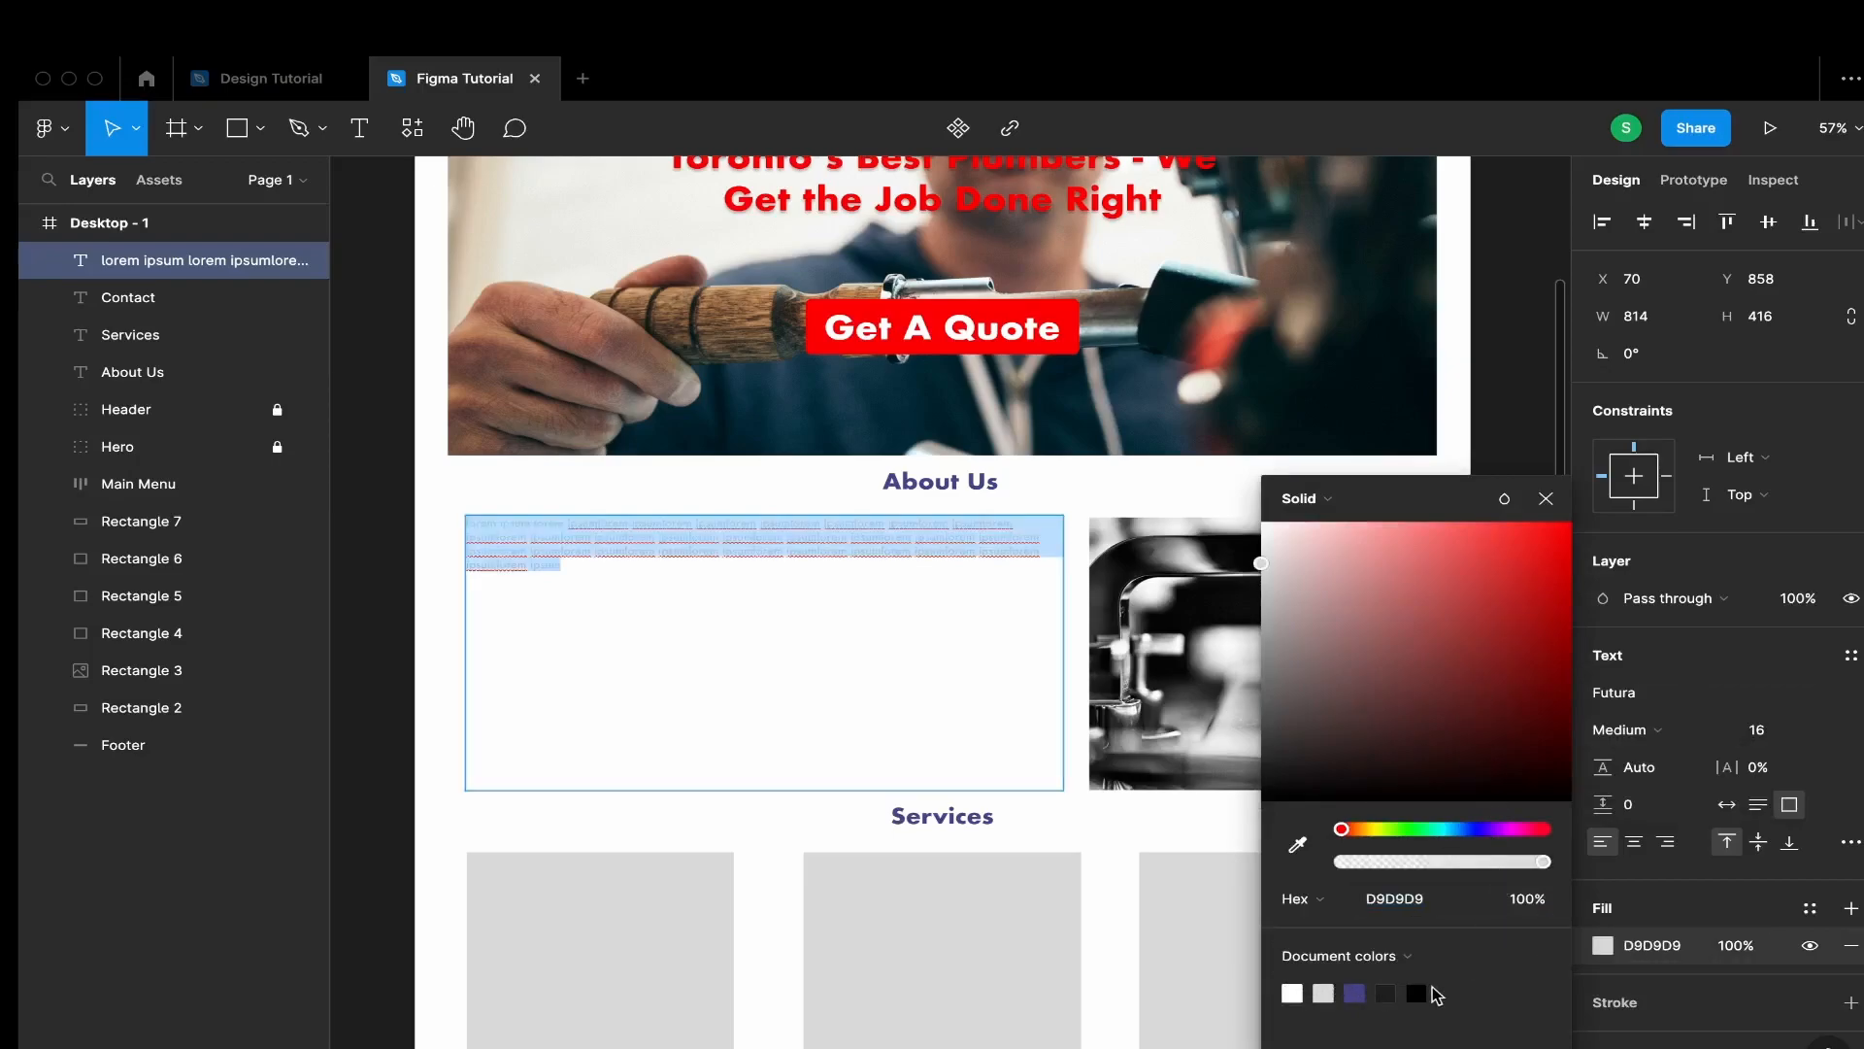
click(1419, 992)
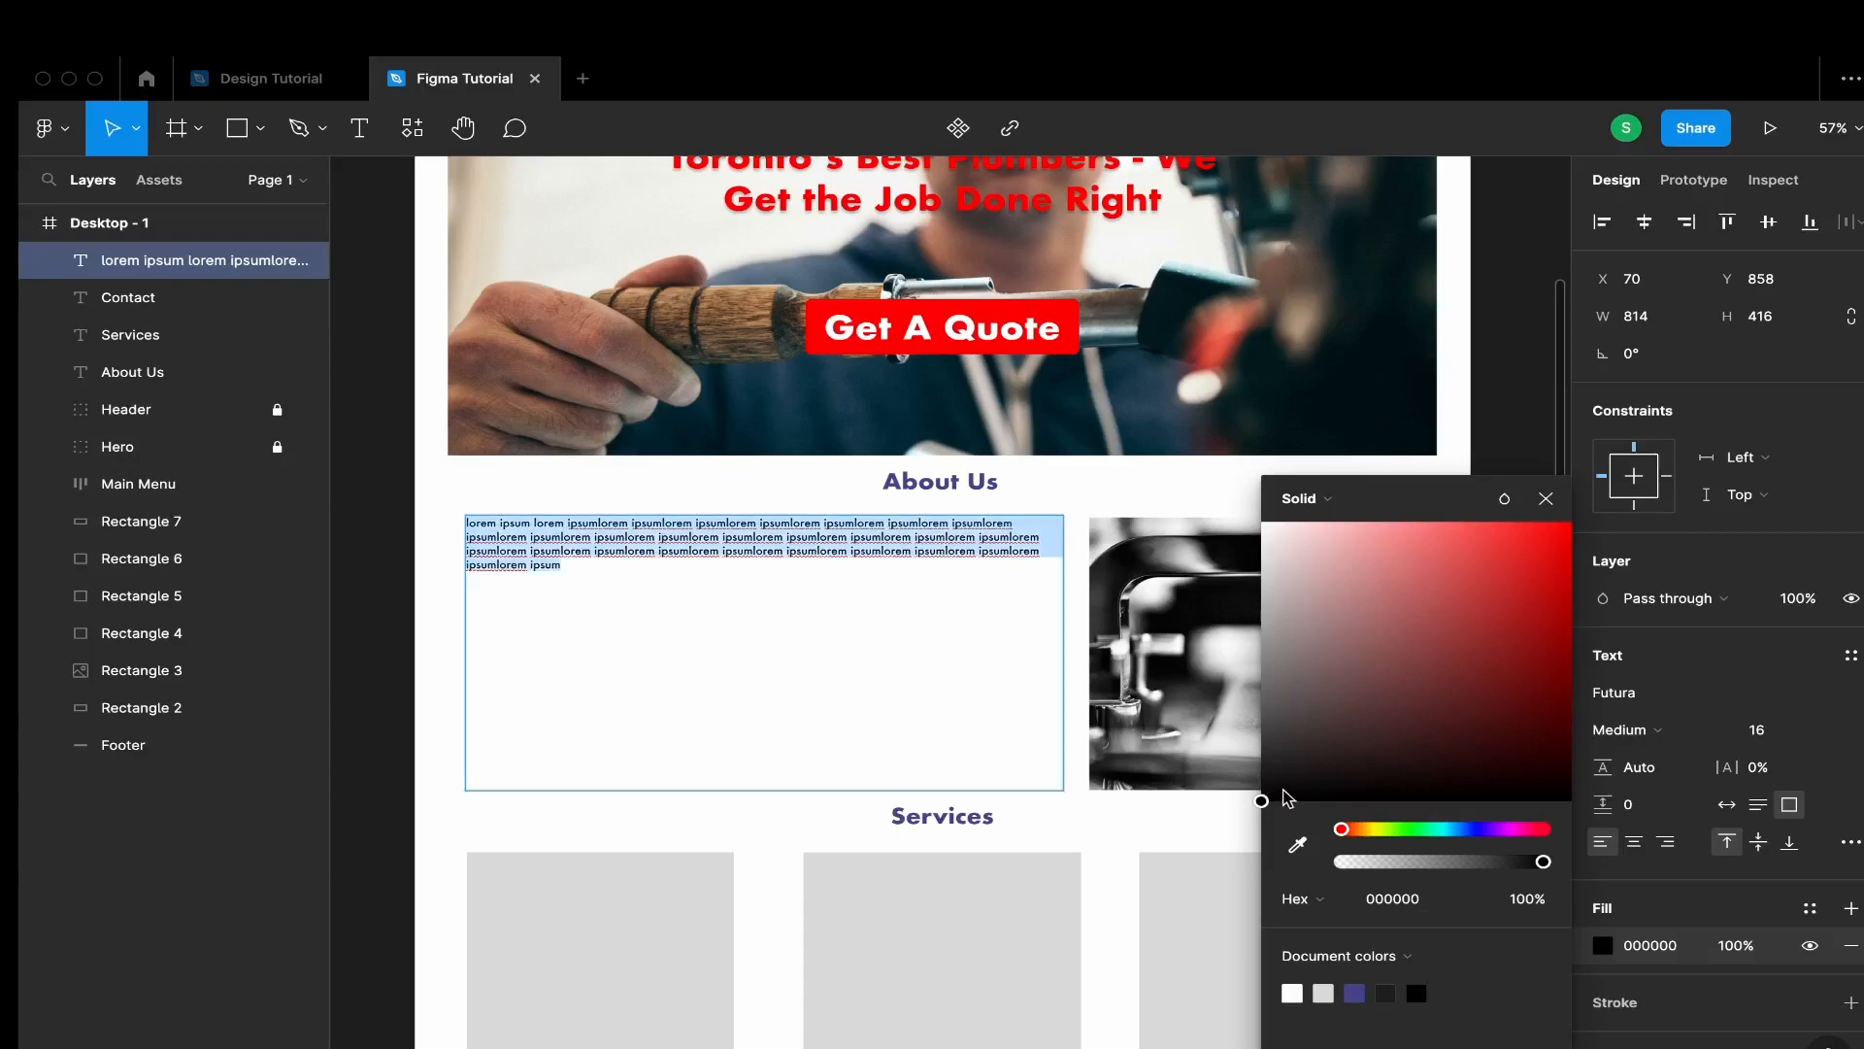
drag(1285, 792, 1285, 730)
drag(1279, 670, 1279, 690)
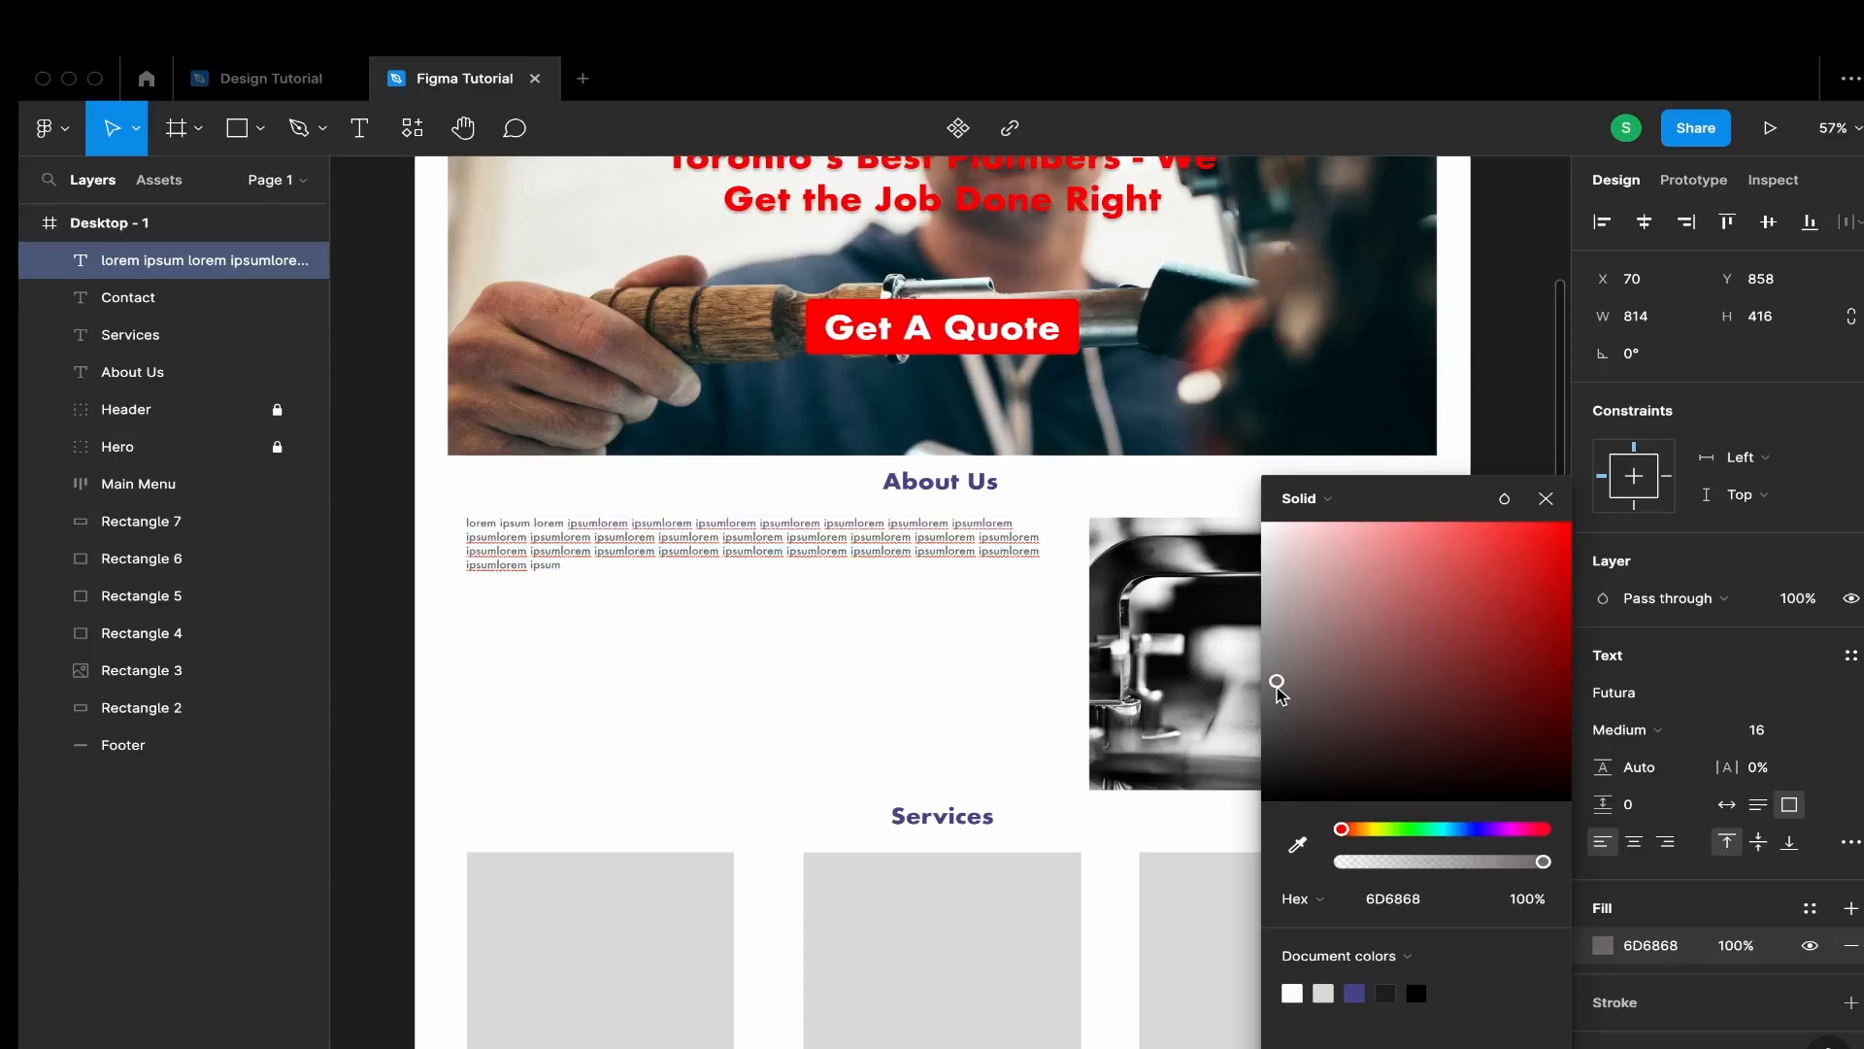
Split the "About Us" text into two paragraphs partway through its second line and paste four more copies of the second paragraph
double_click(714, 600)
click(714, 600)
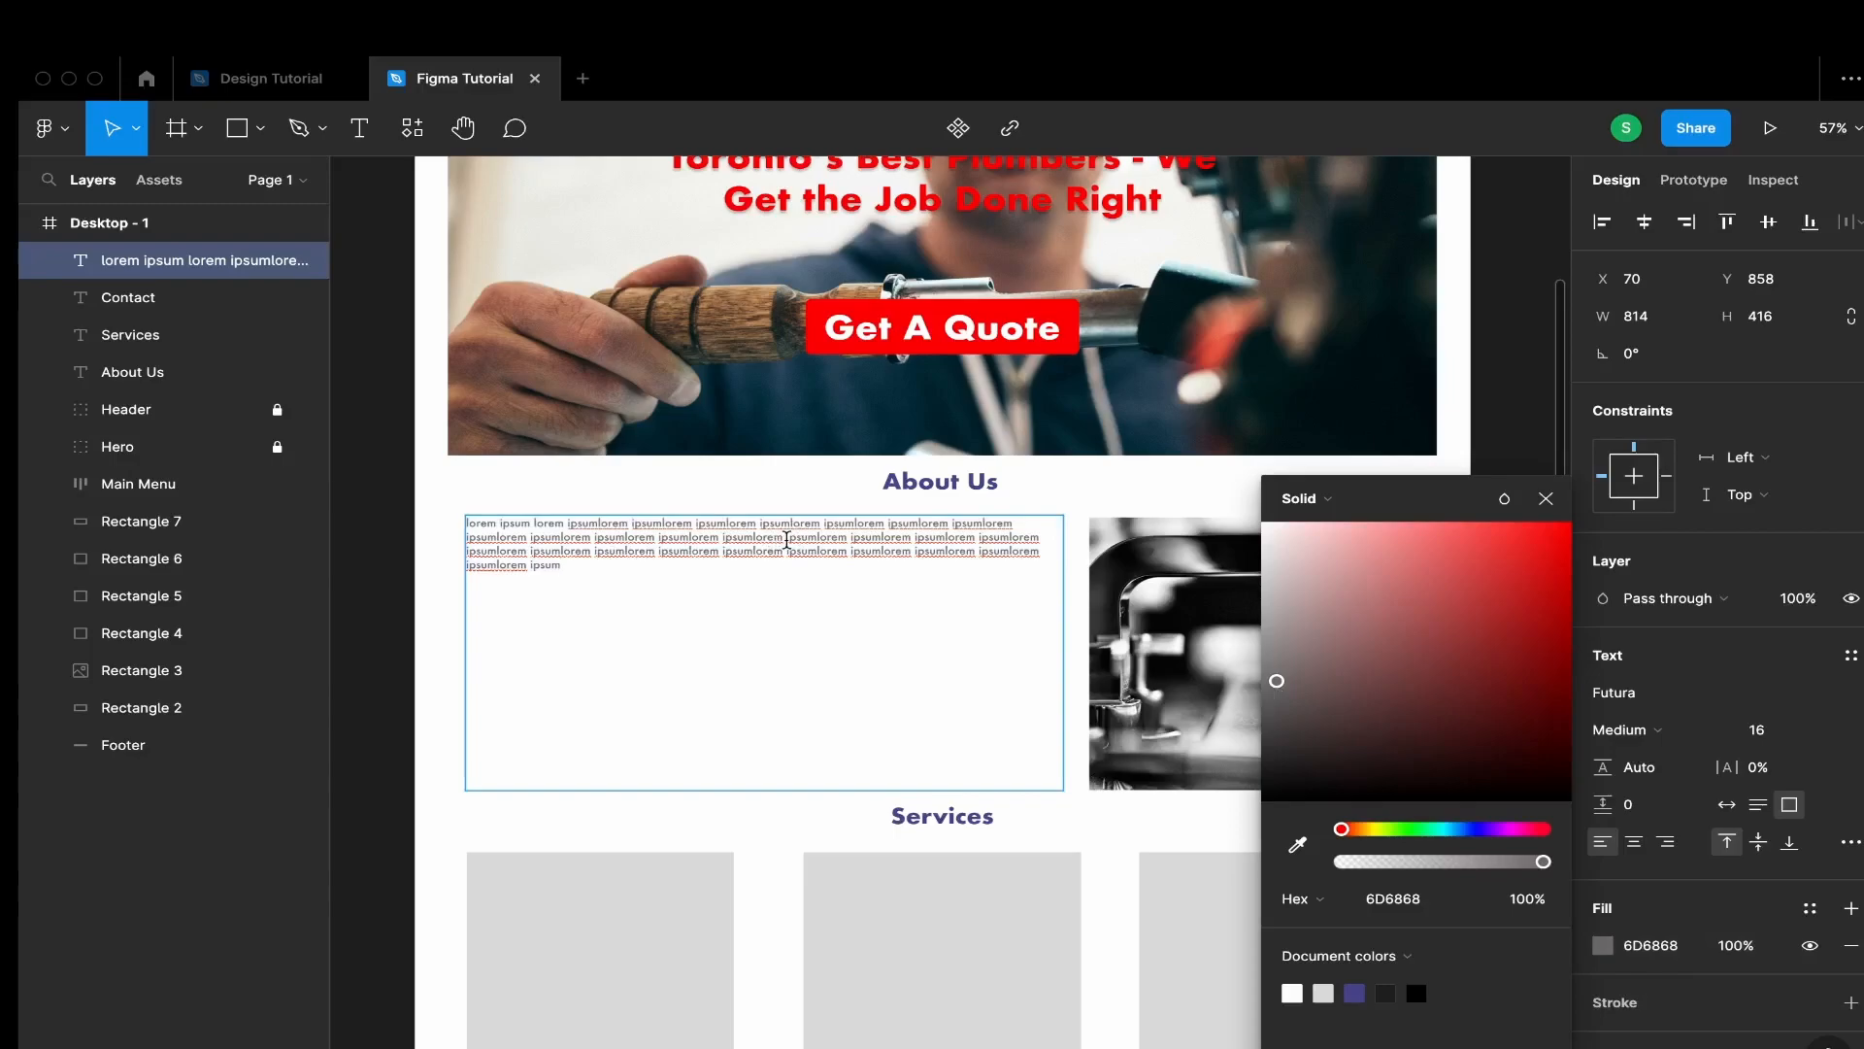
key(Return)
key(Return)
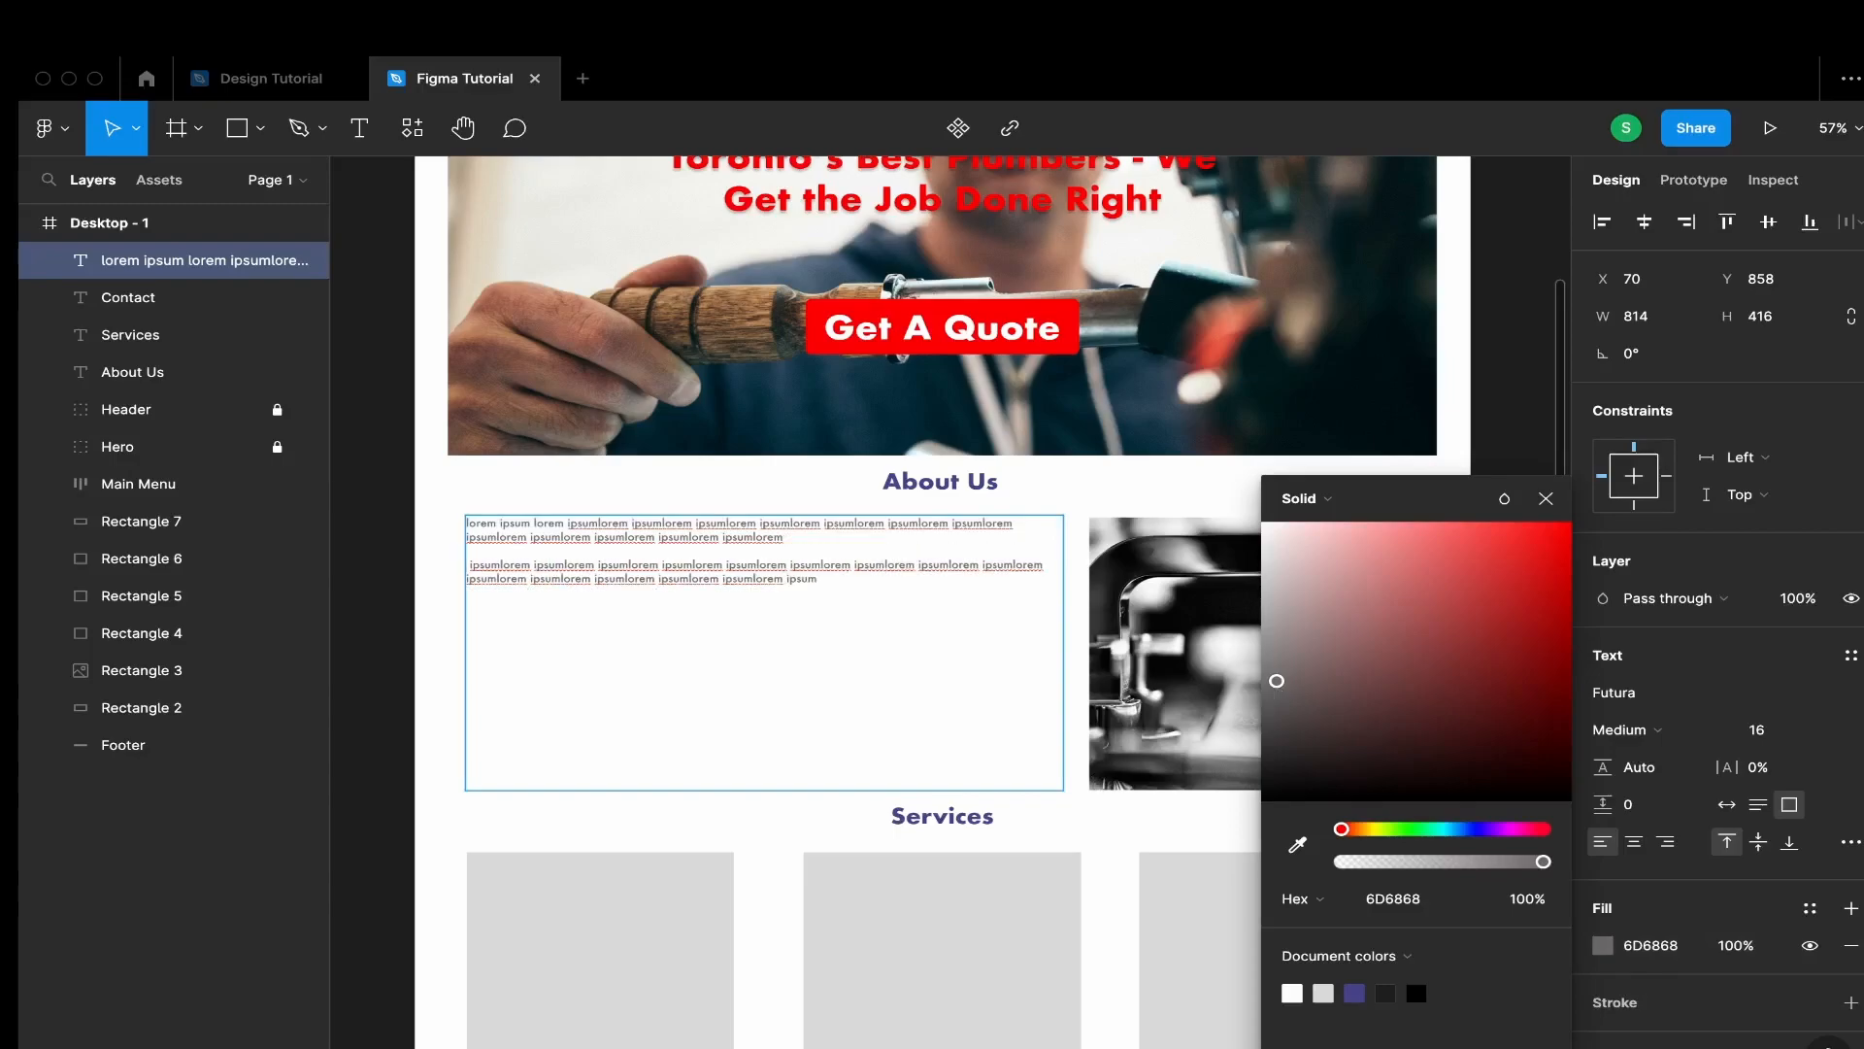
key(ctrl+v)
key(ctrl+v)
key(ctrl+v)
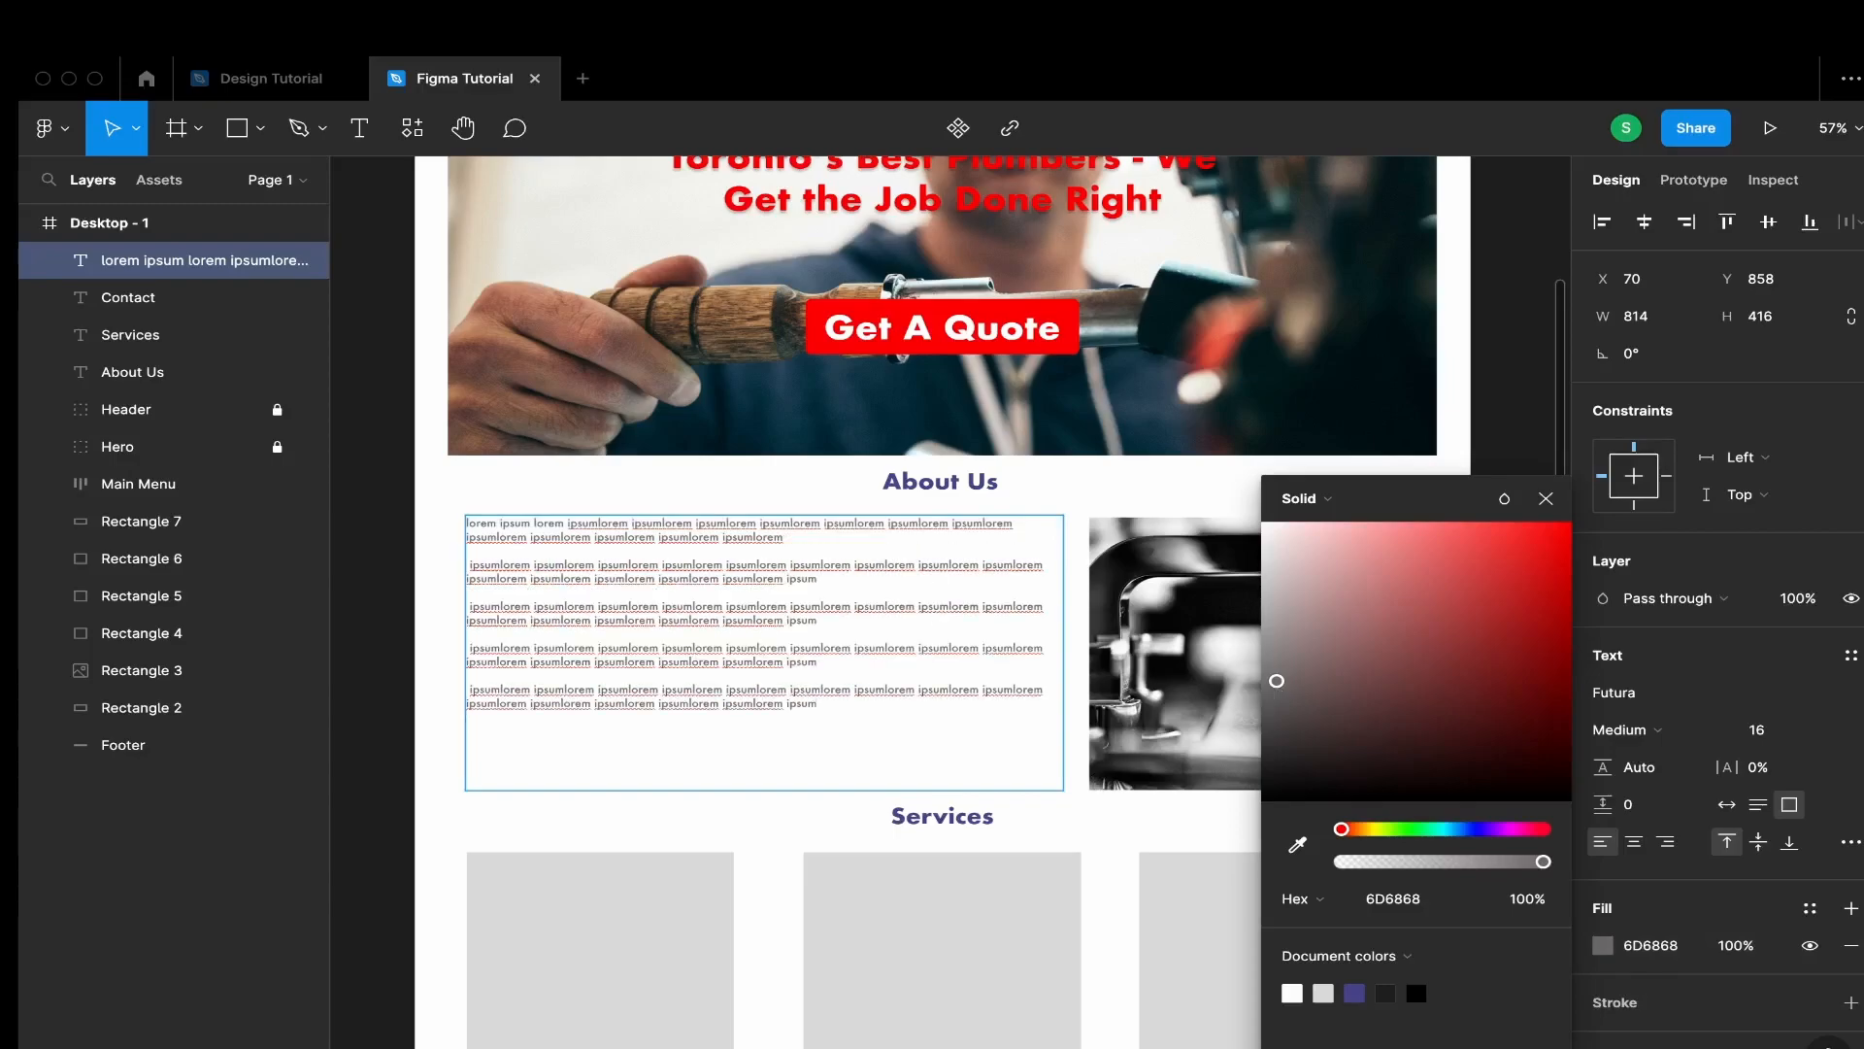
key(ctrl+v)
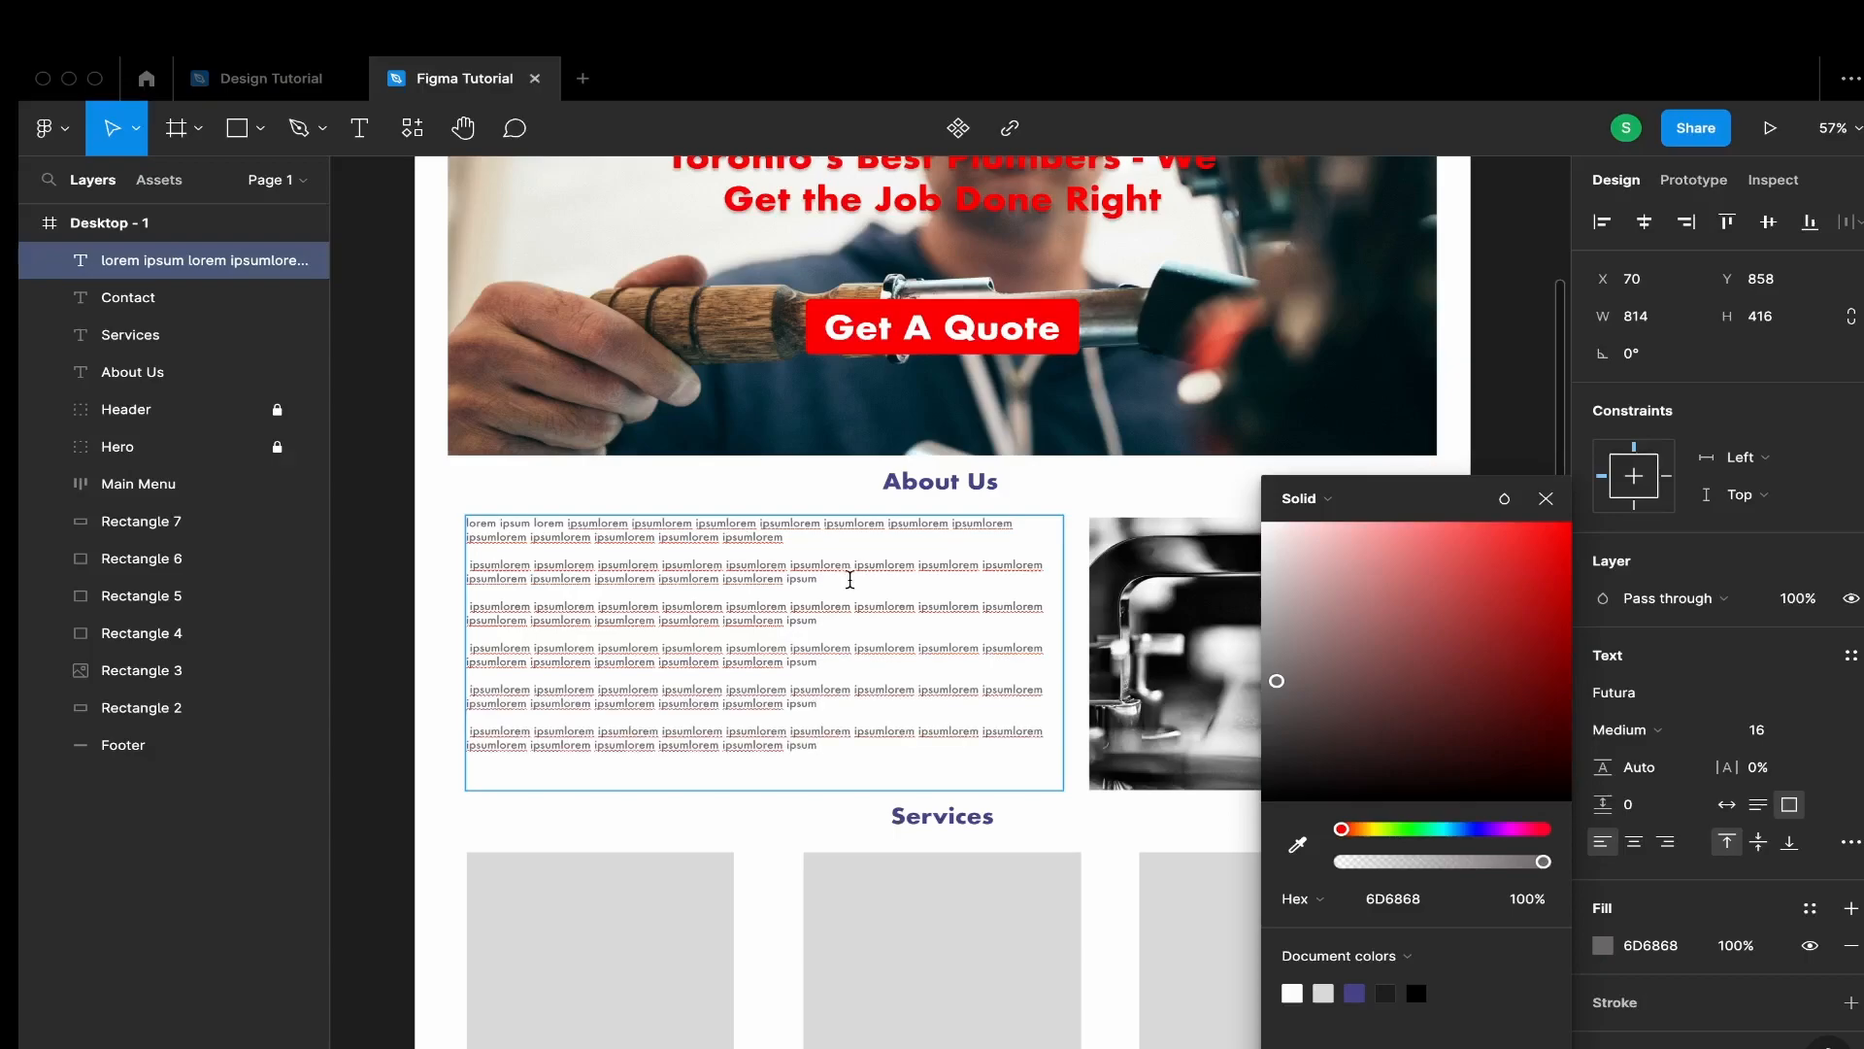
Set the font size of all the "About Us" paragraphs to 20
drag(852, 747, 422, 523)
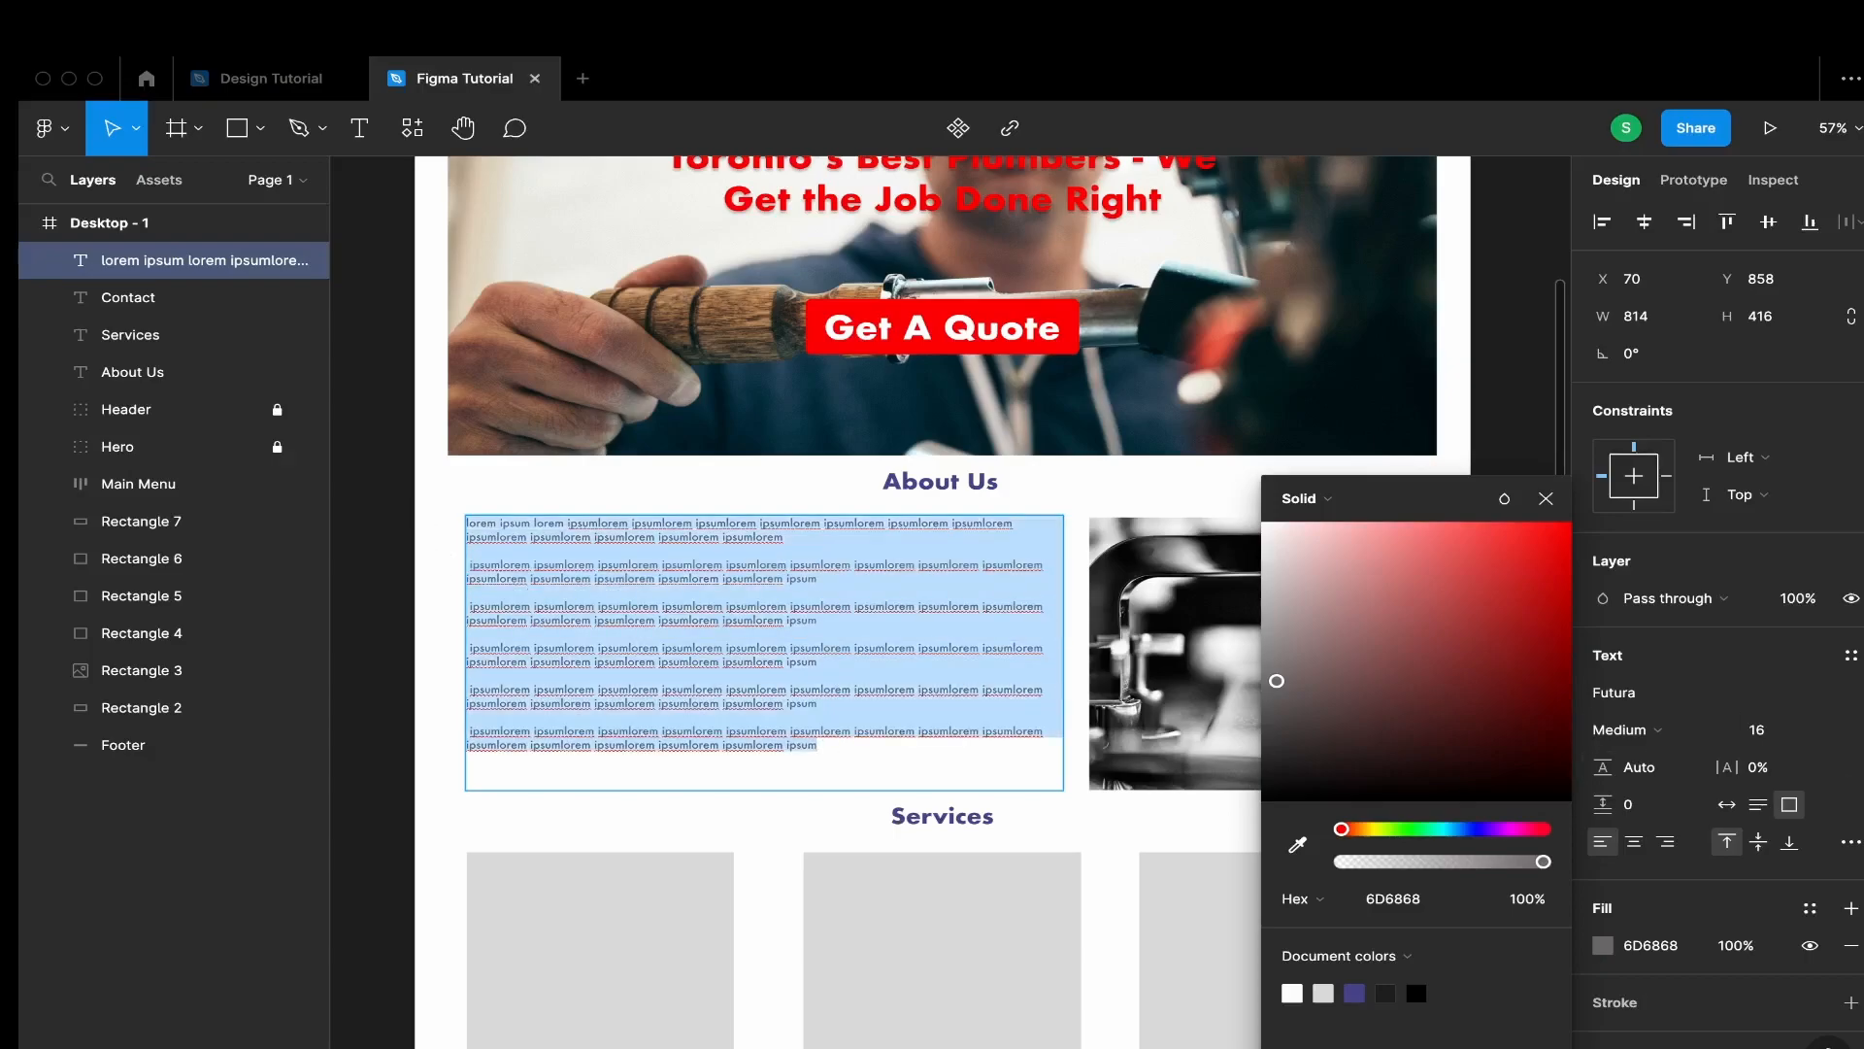
click(1819, 728)
click(1747, 763)
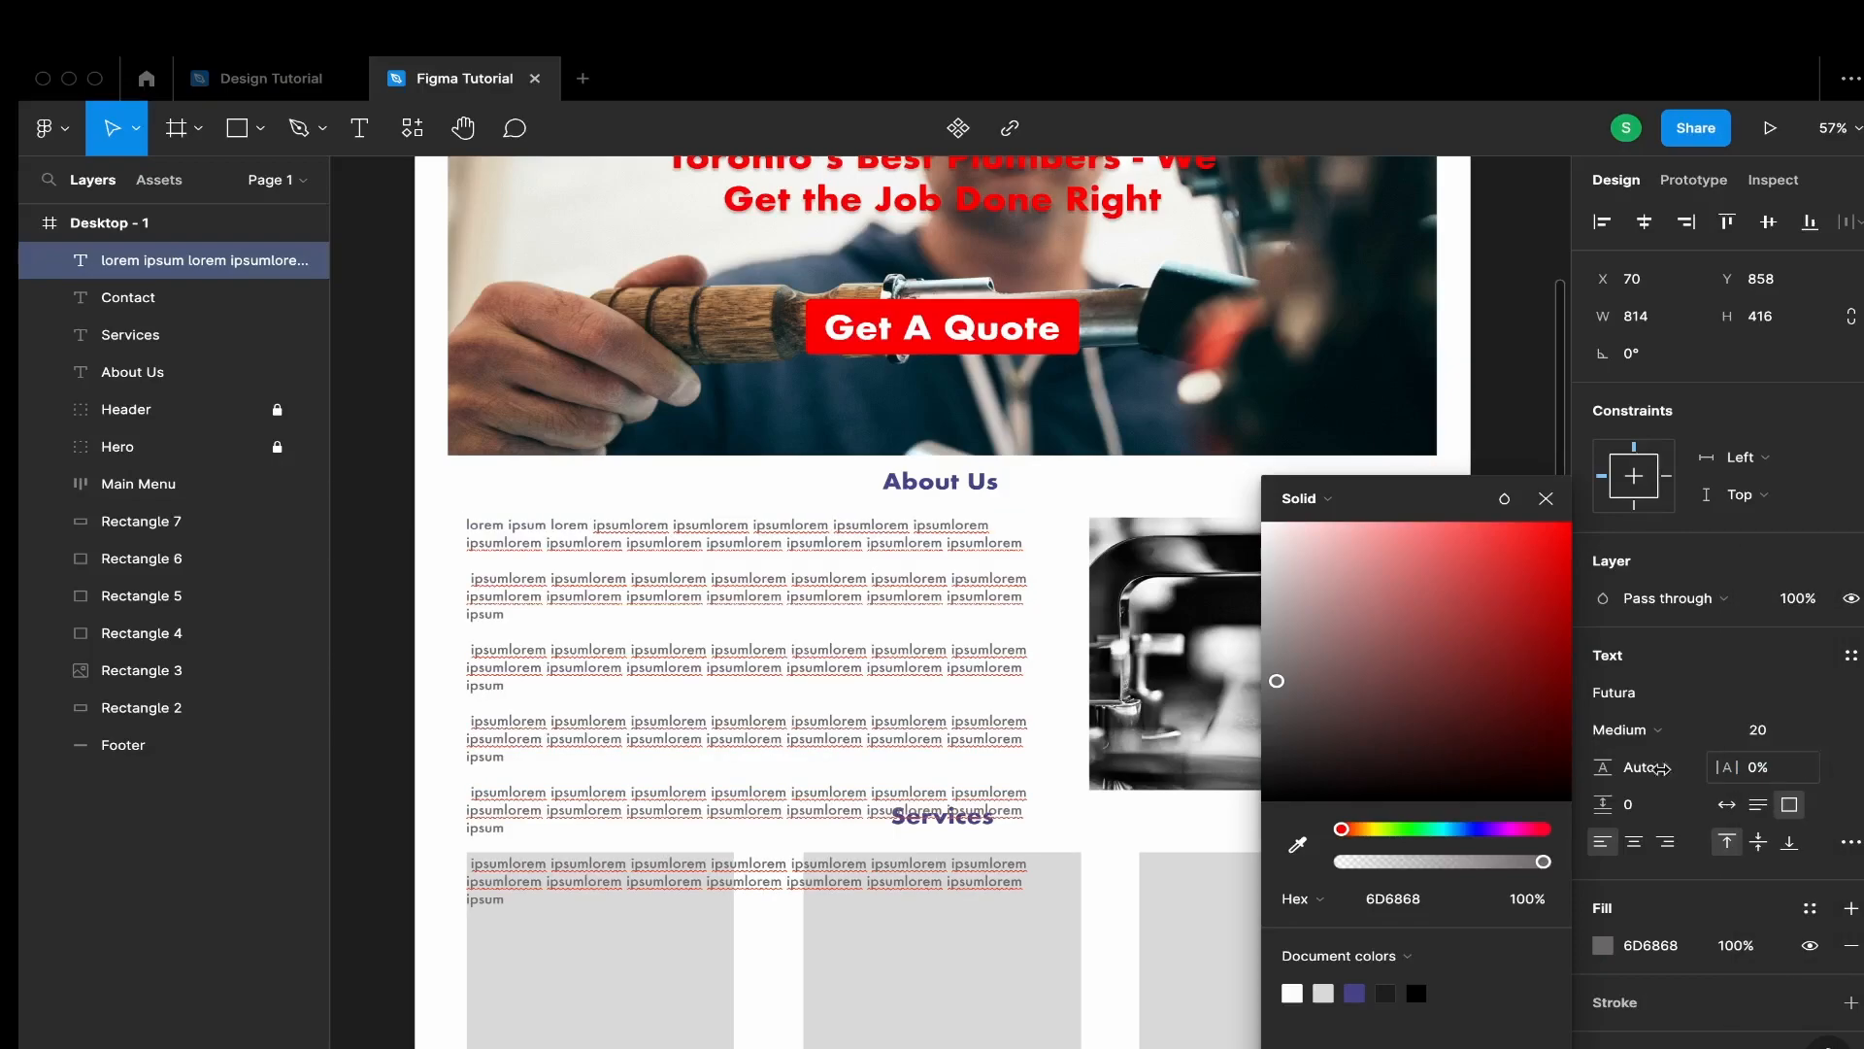
click(635, 764)
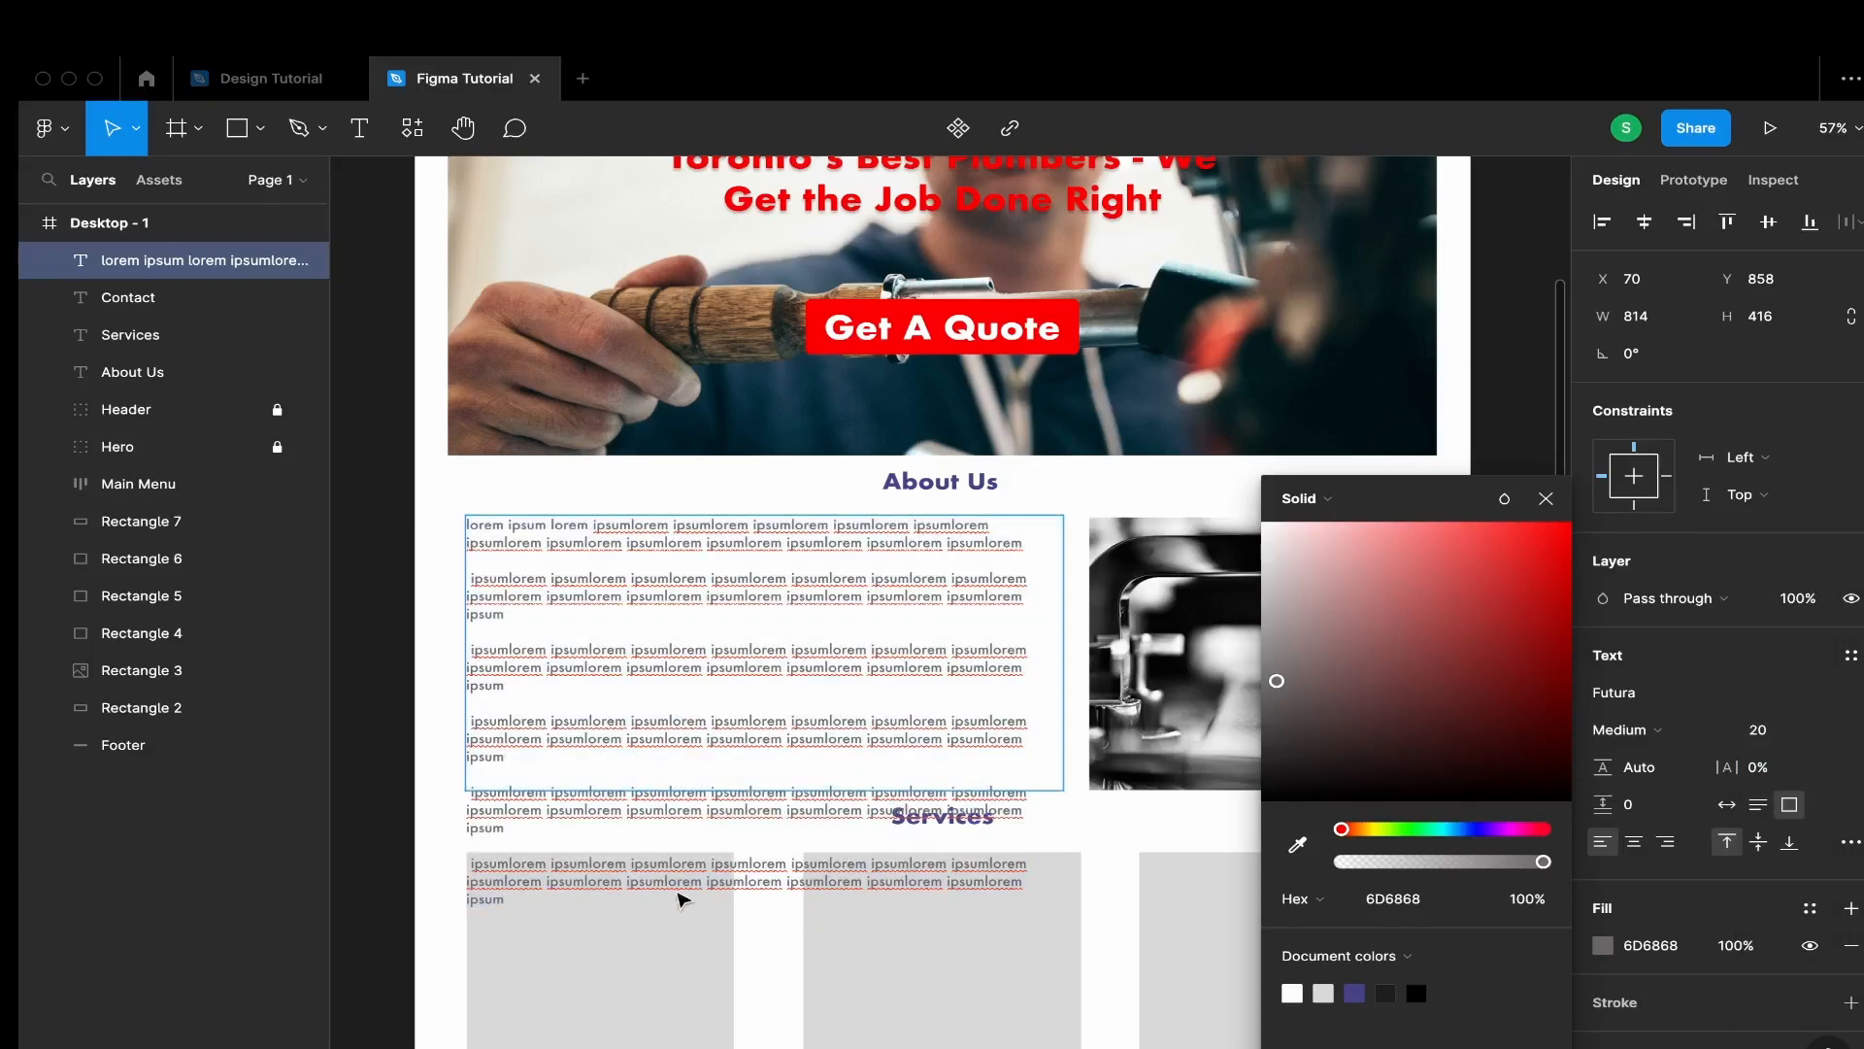
key(super+a)
key(Escape)
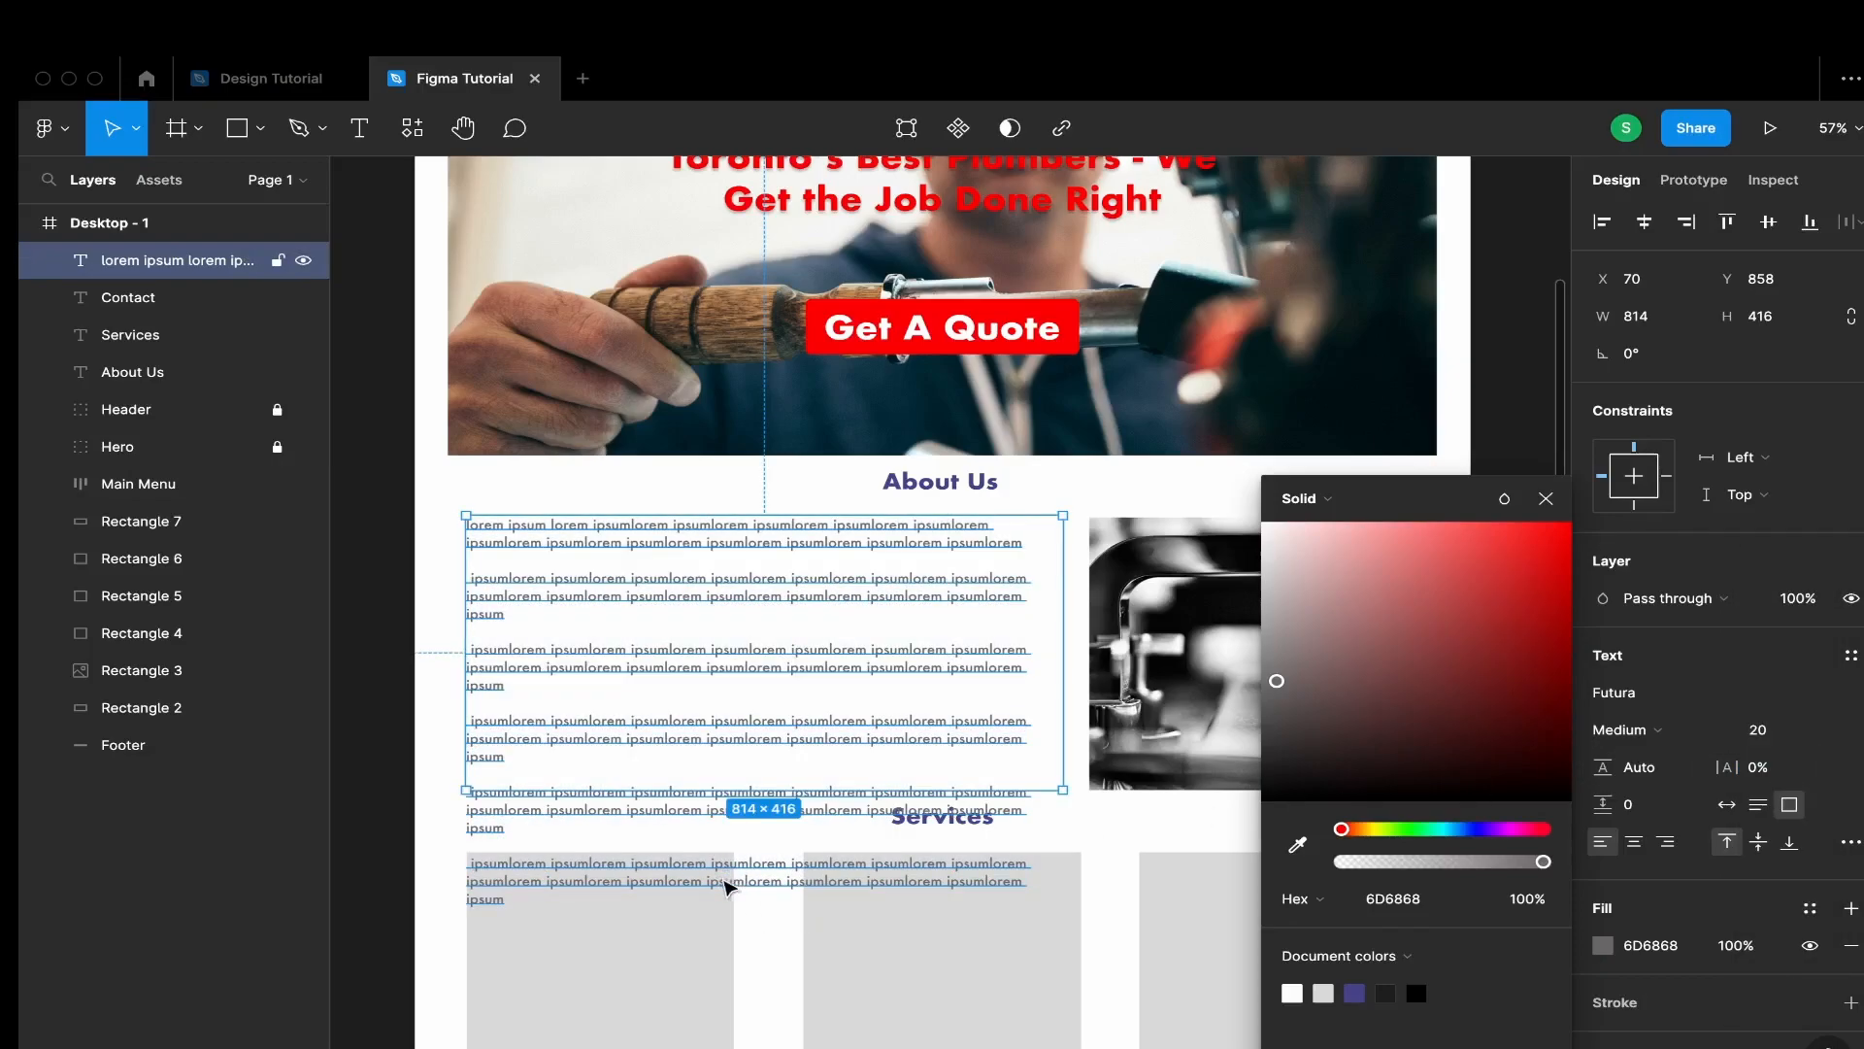
Delete two of the "About Us" paragraphs and their extra blank lines so the text fits above "Services", and close the colour picker
double_click(547, 755)
triple_click(545, 739)
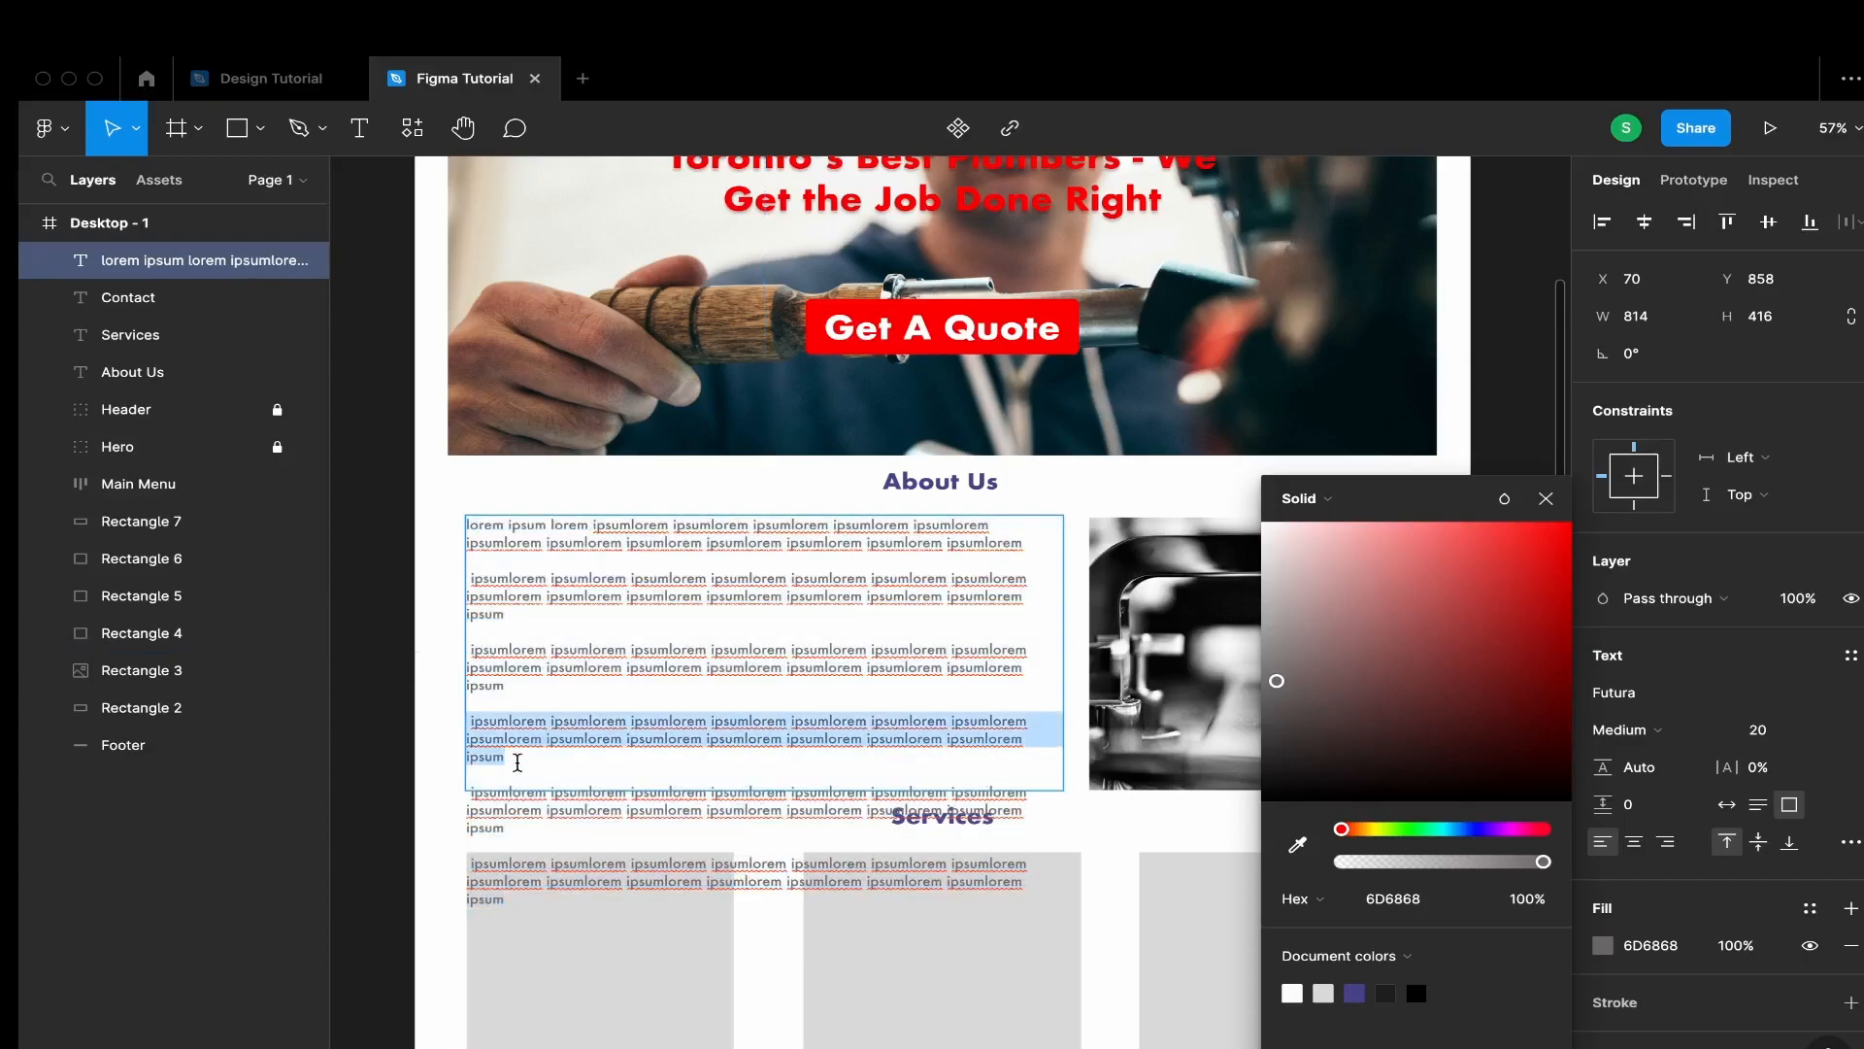
key(BackSpace)
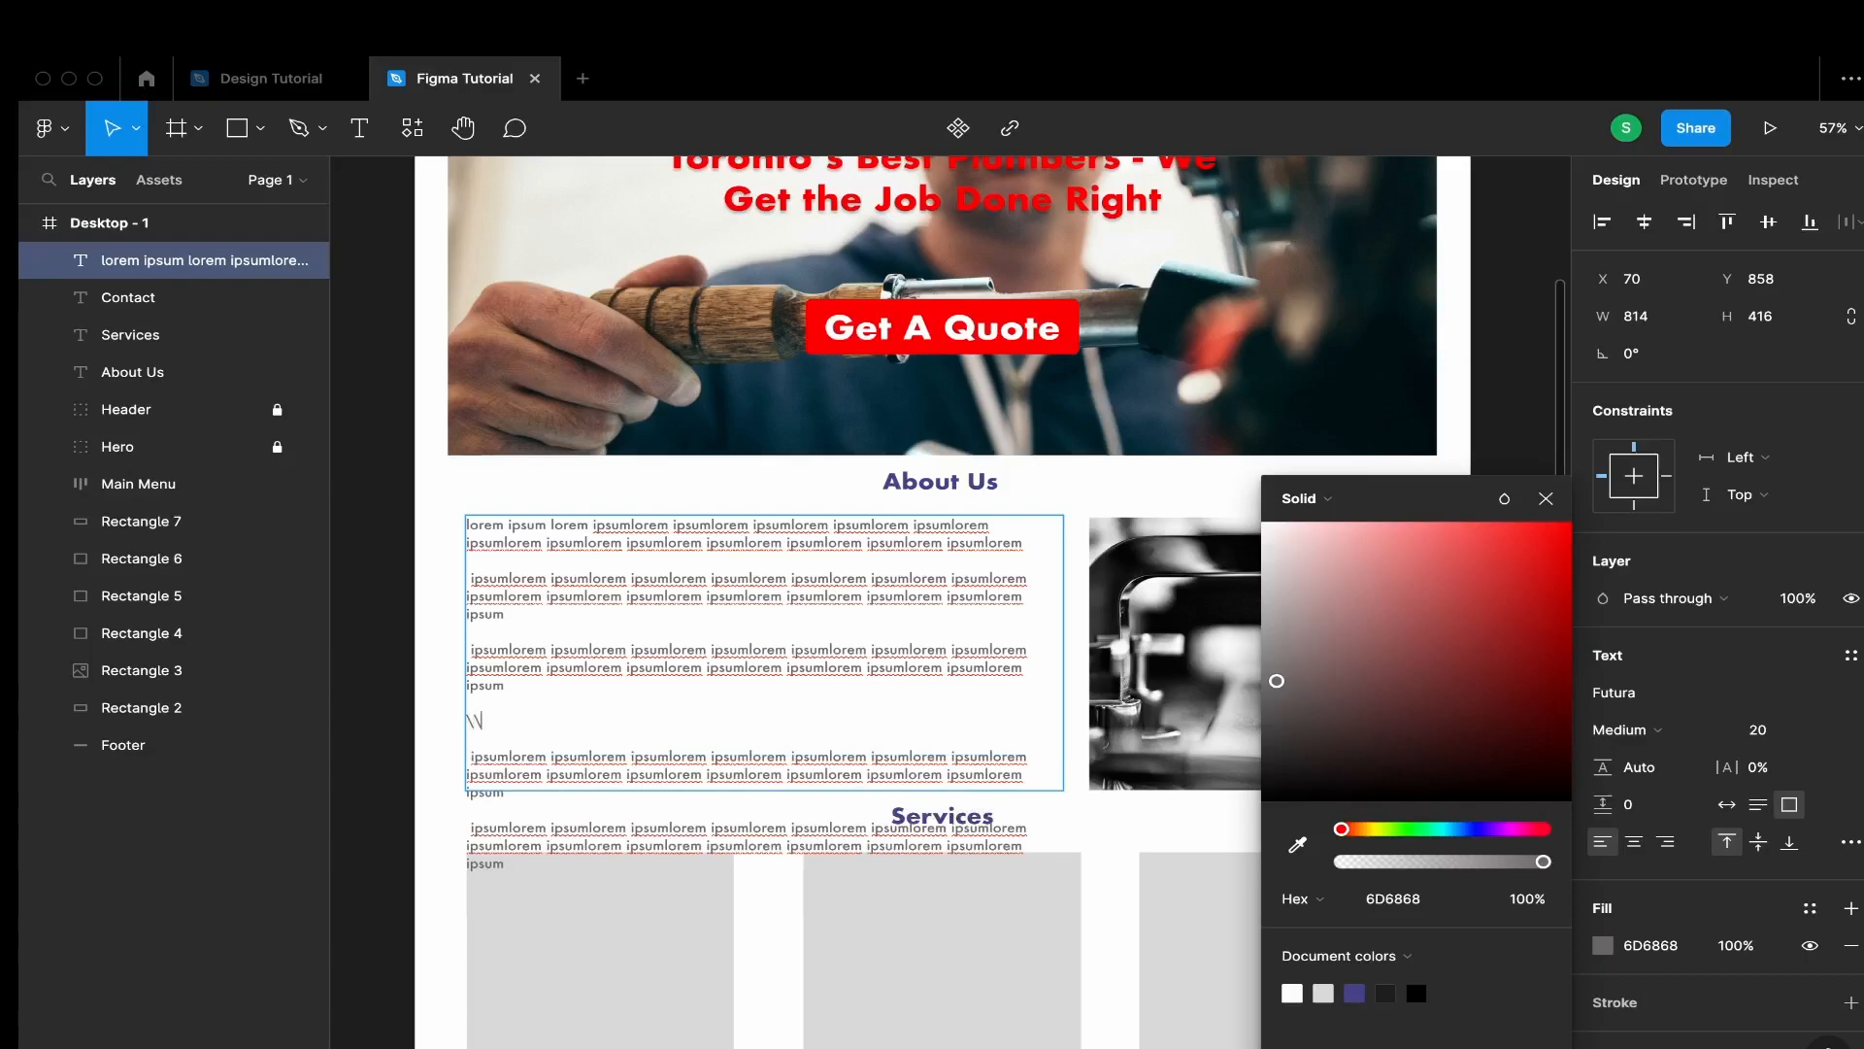
key(BackSpace)
key(BackSpace)
key(BackSpace)
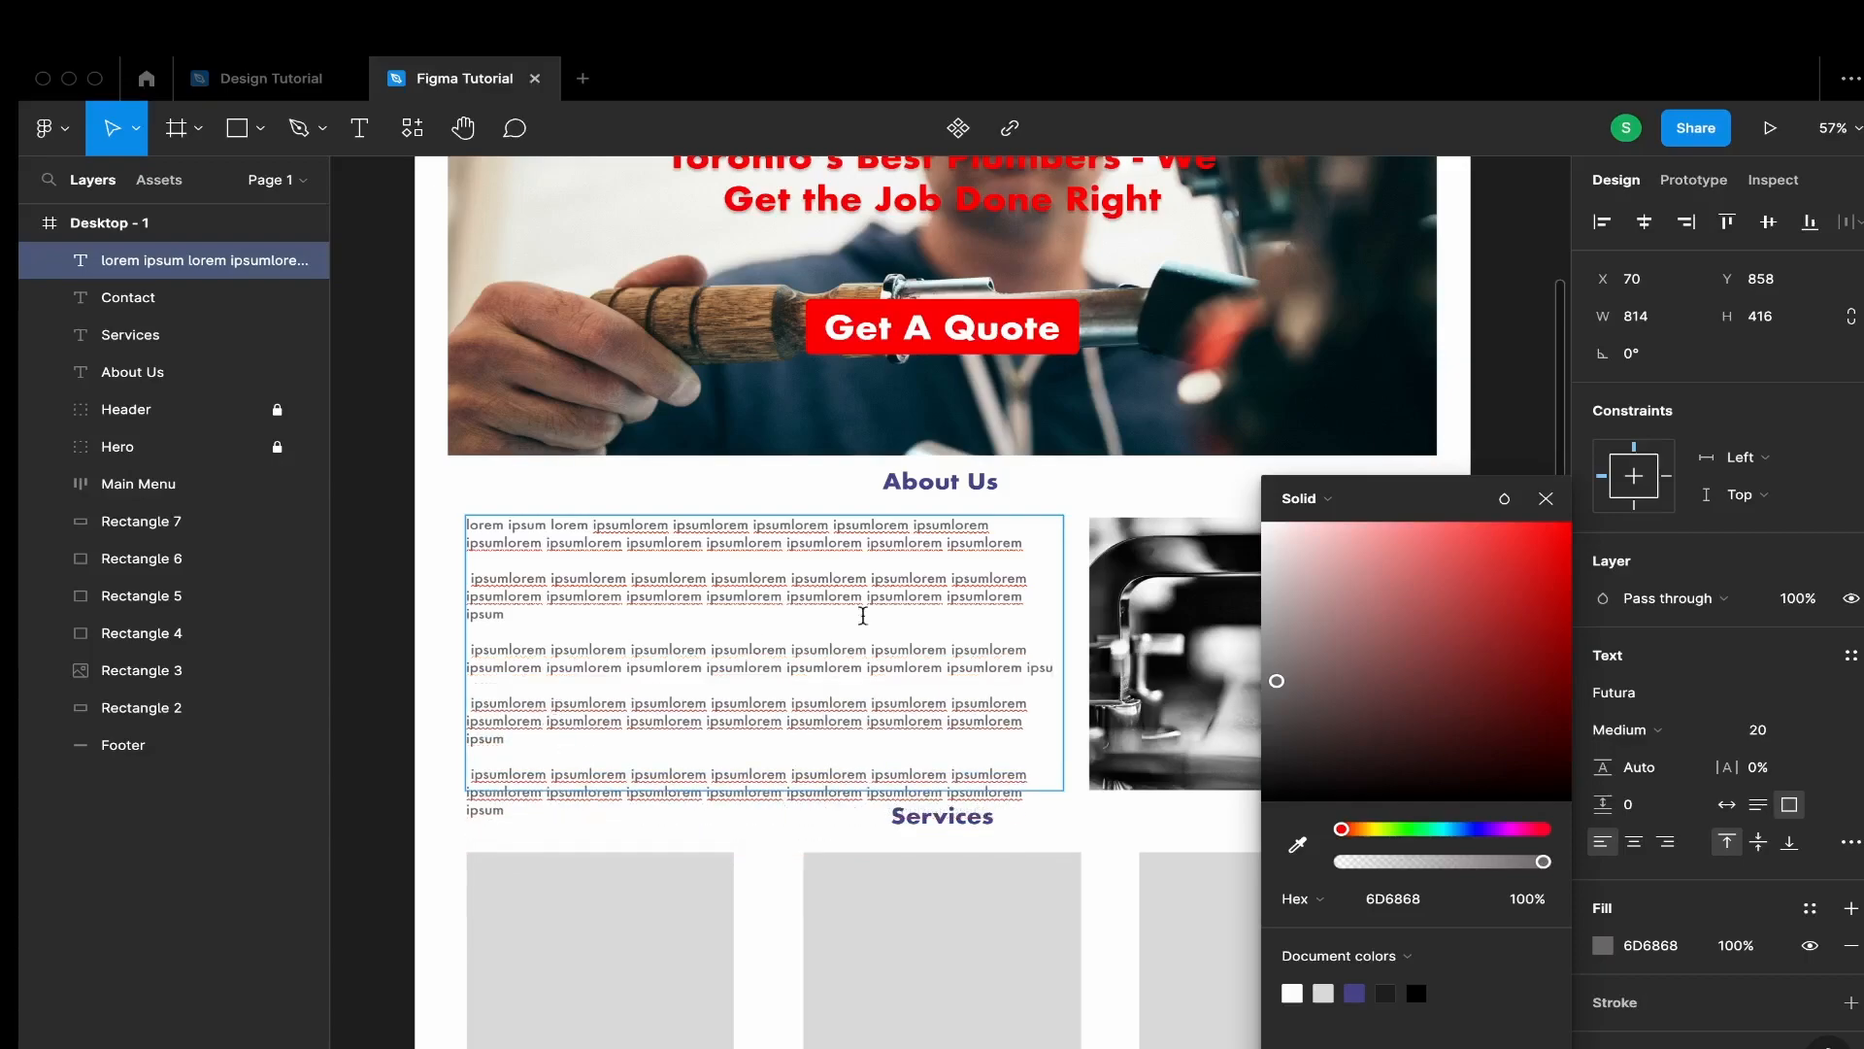
drag(1058, 668, 460, 631)
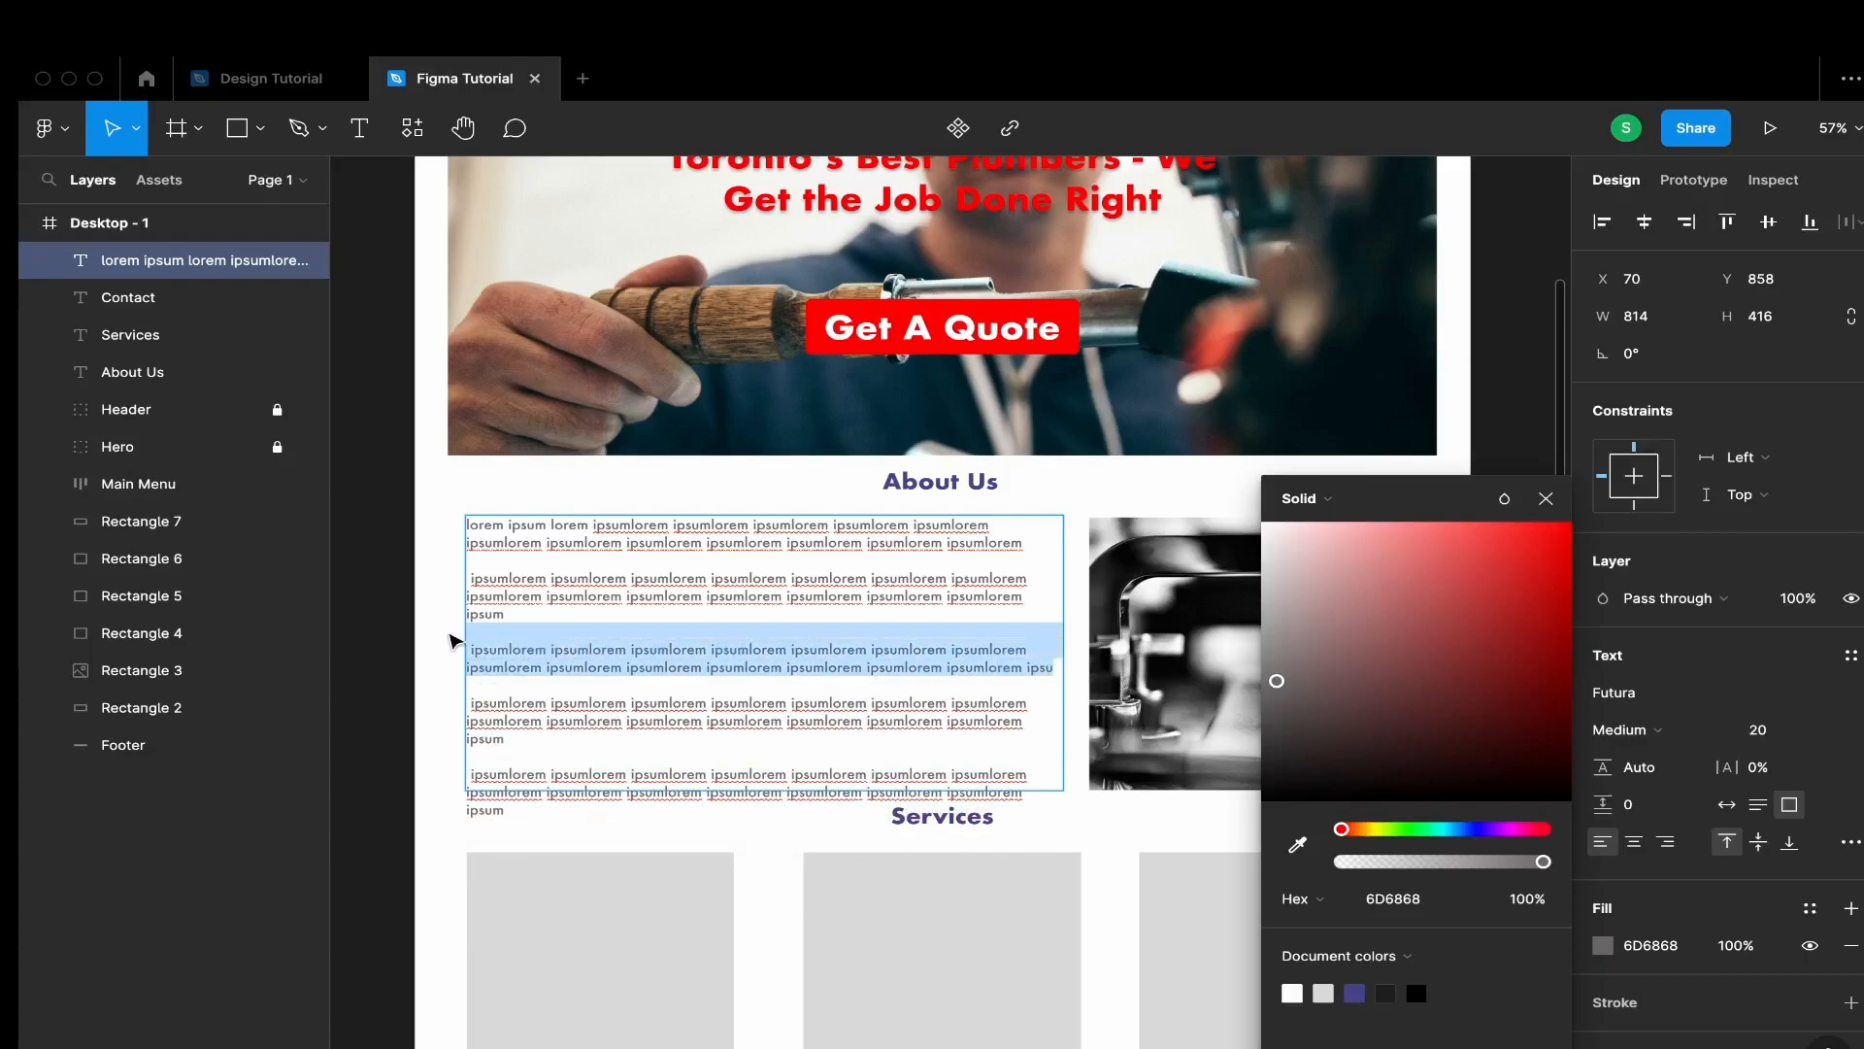
key(BackSpace)
key(BackSpace)
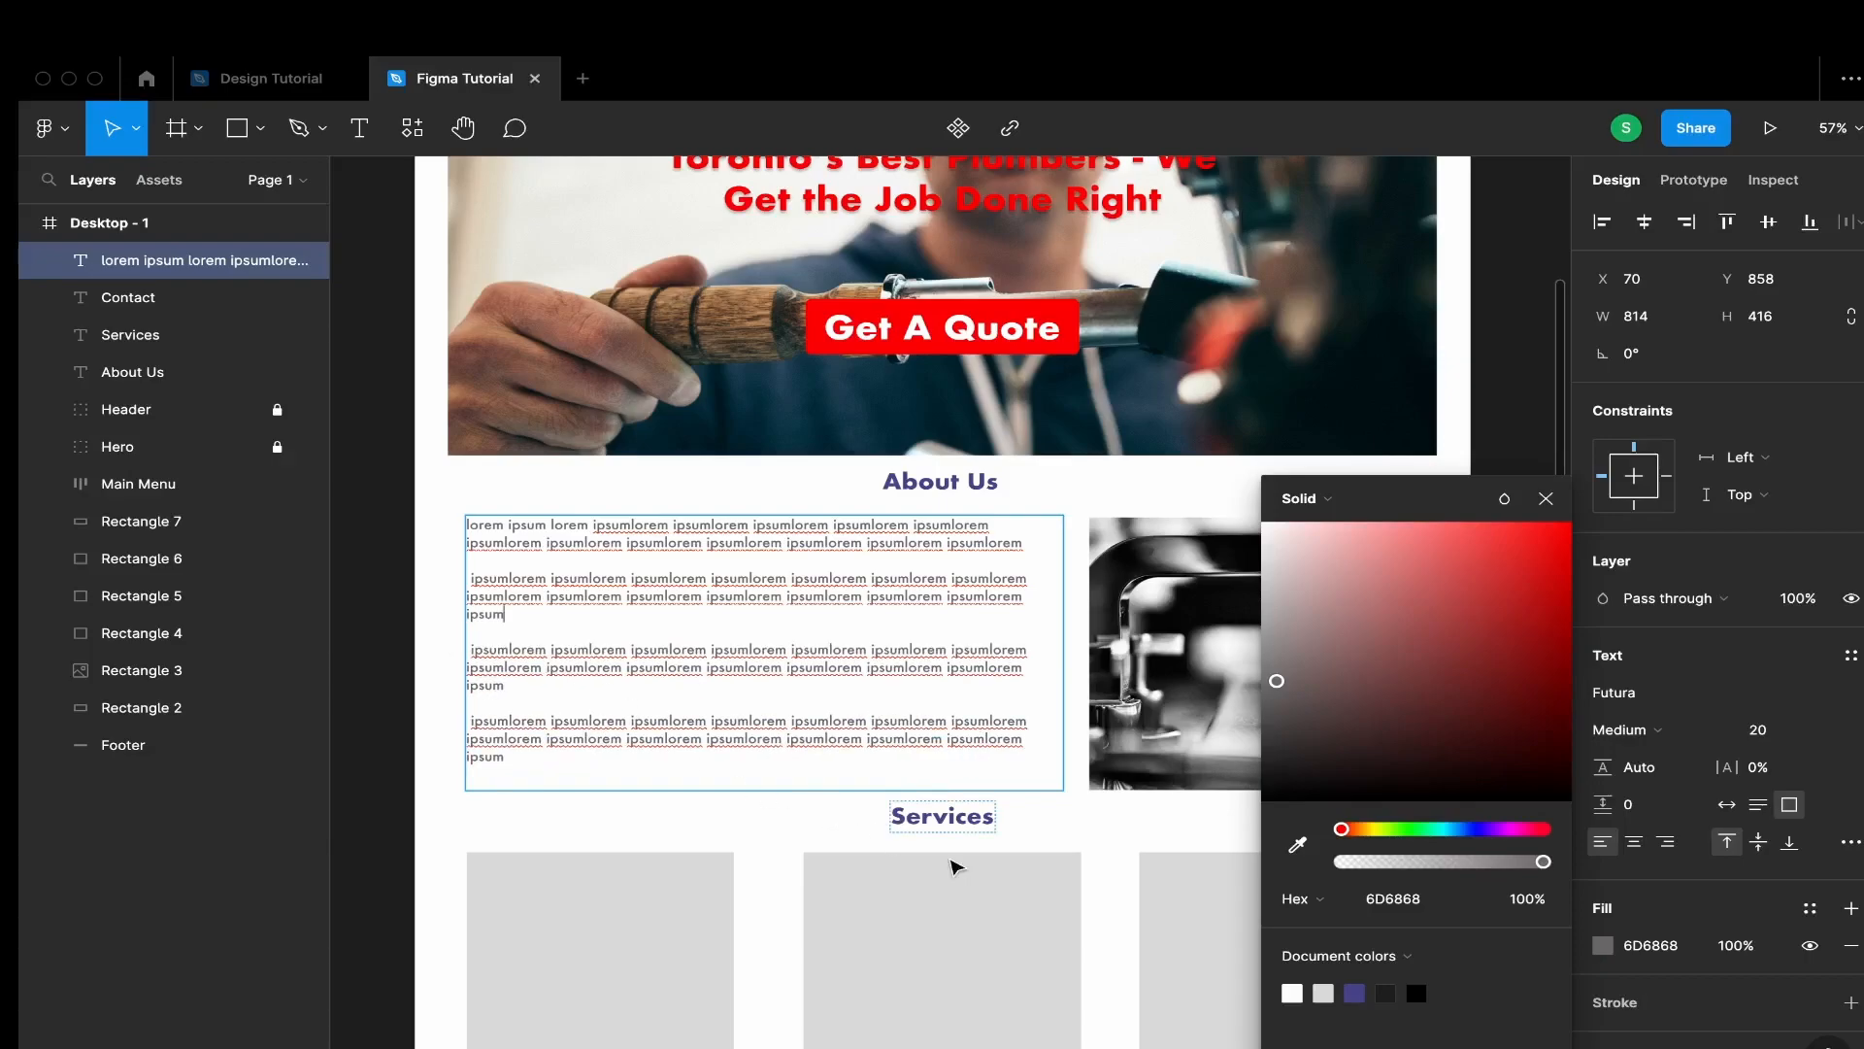
key(Escape)
scroll(995, 600, down, 2)
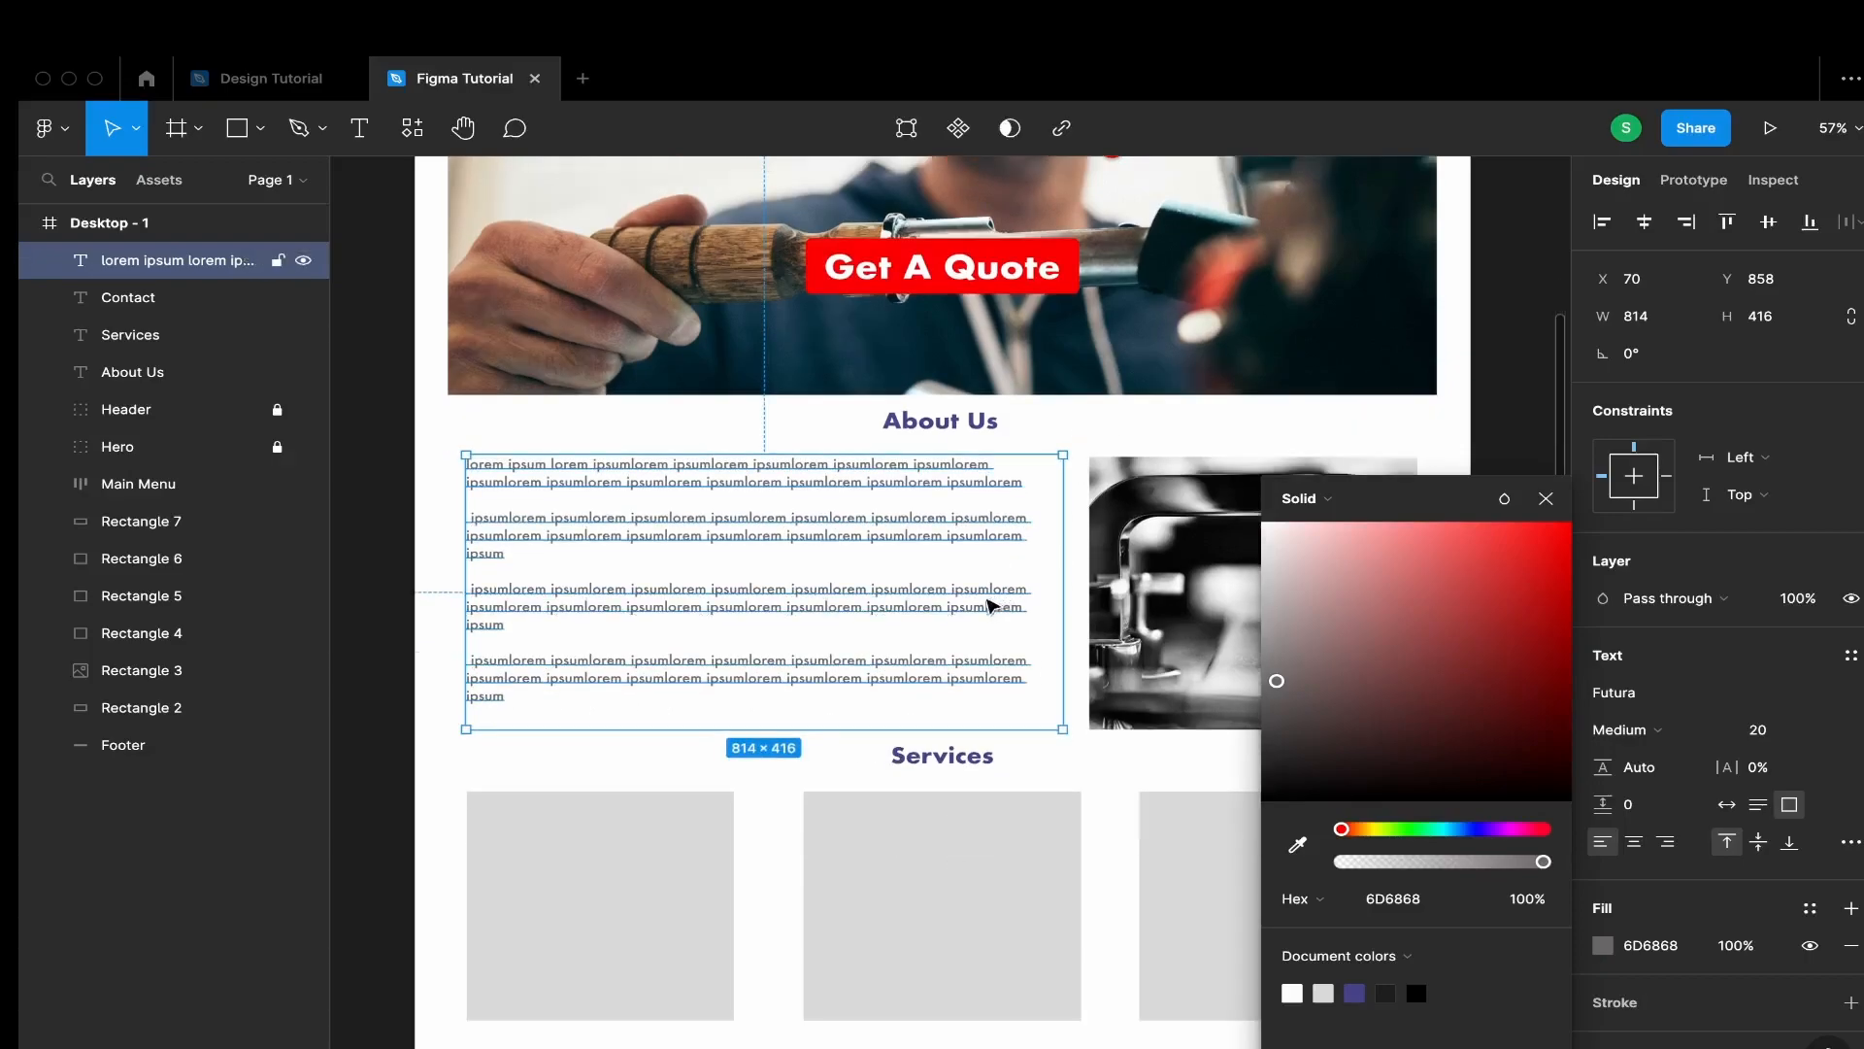
click(1546, 499)
Switch to the Design Tutorial file and detach the "futura" text style from its "About Us" paragraph to show the font settings
scroll(963, 614, down, 1)
click(279, 86)
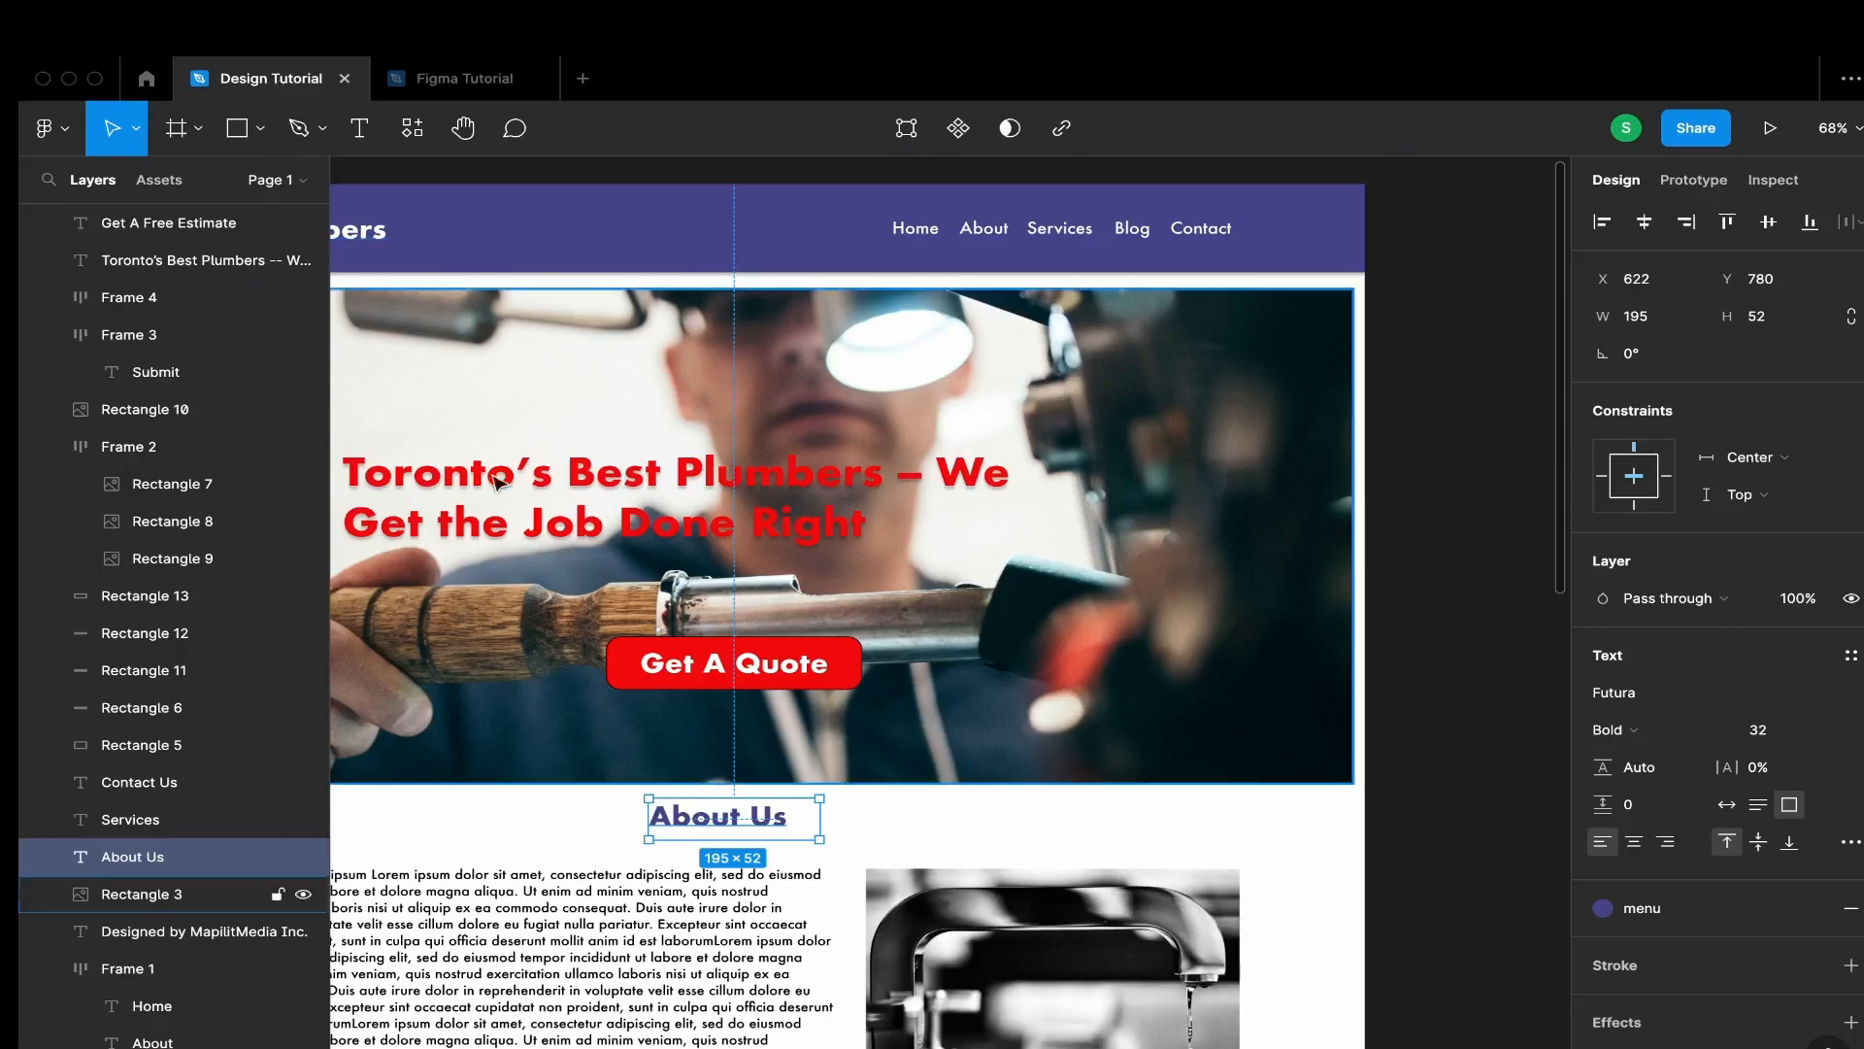
scroll(624, 699, down, 5)
scroll(754, 874, left, 5)
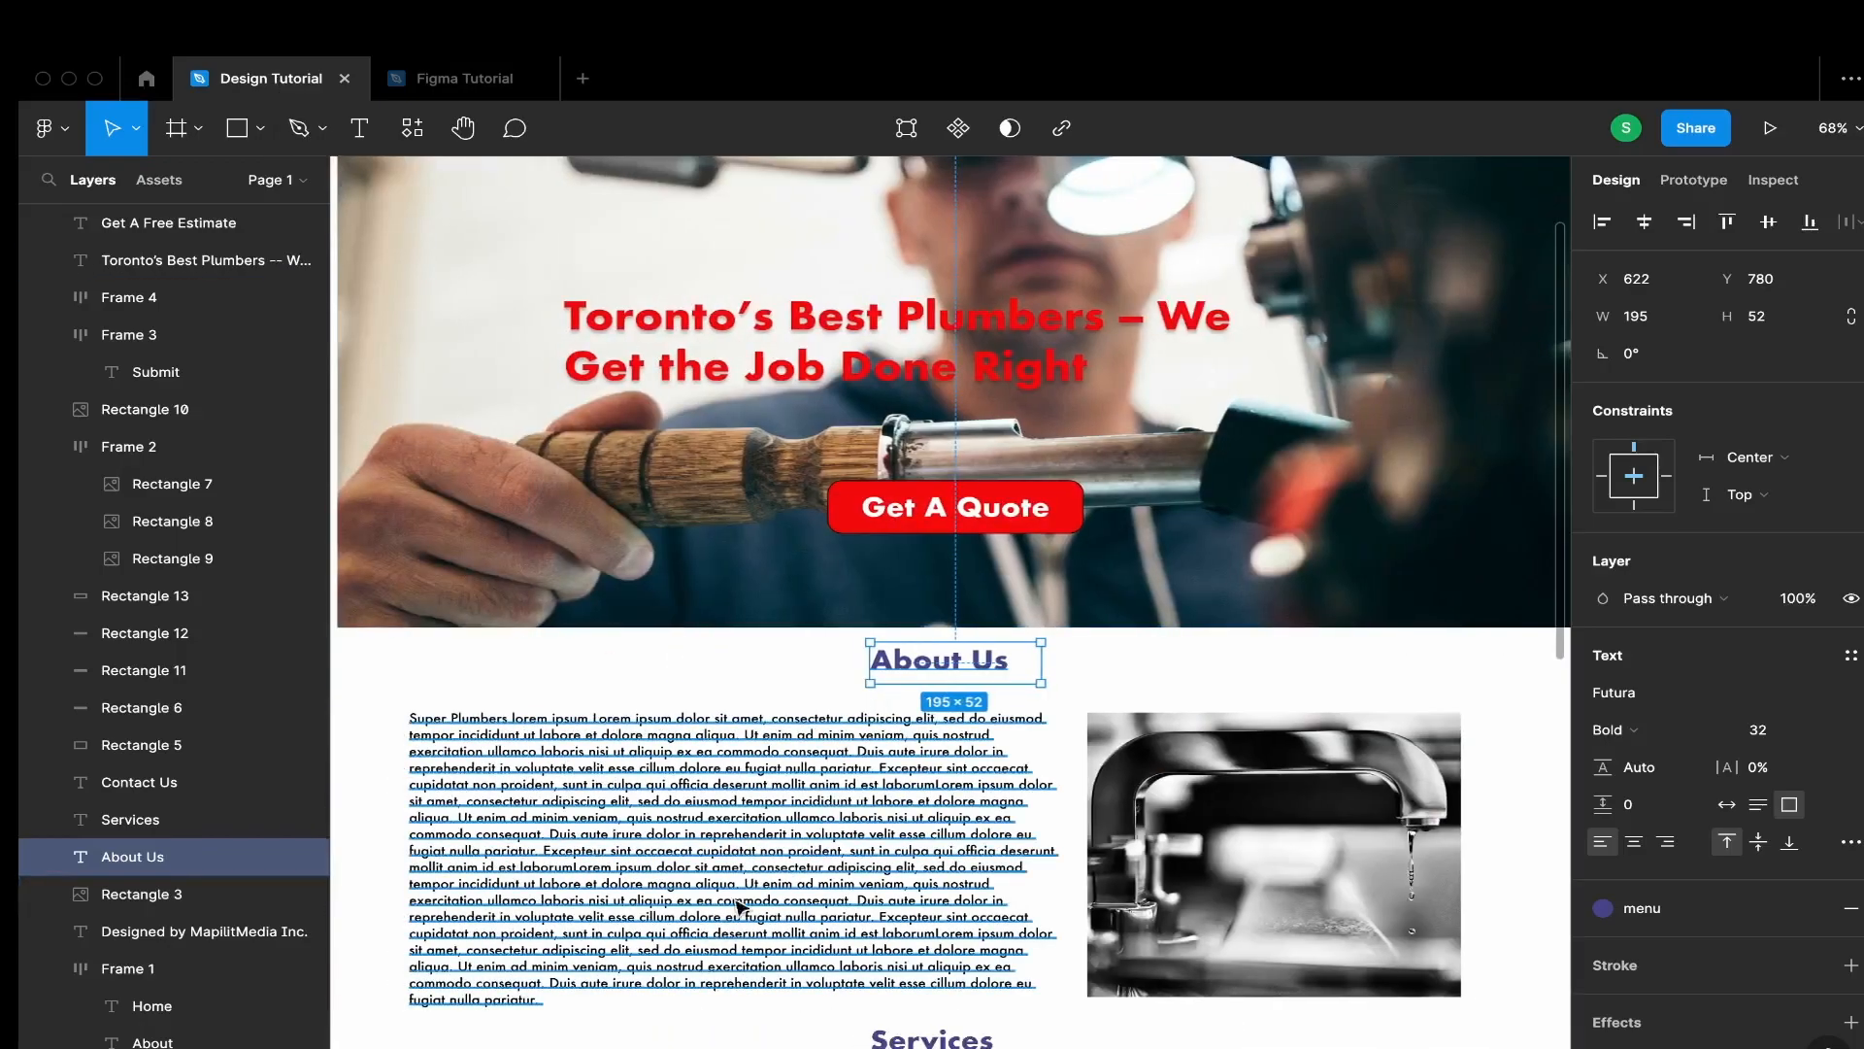
click(754, 874)
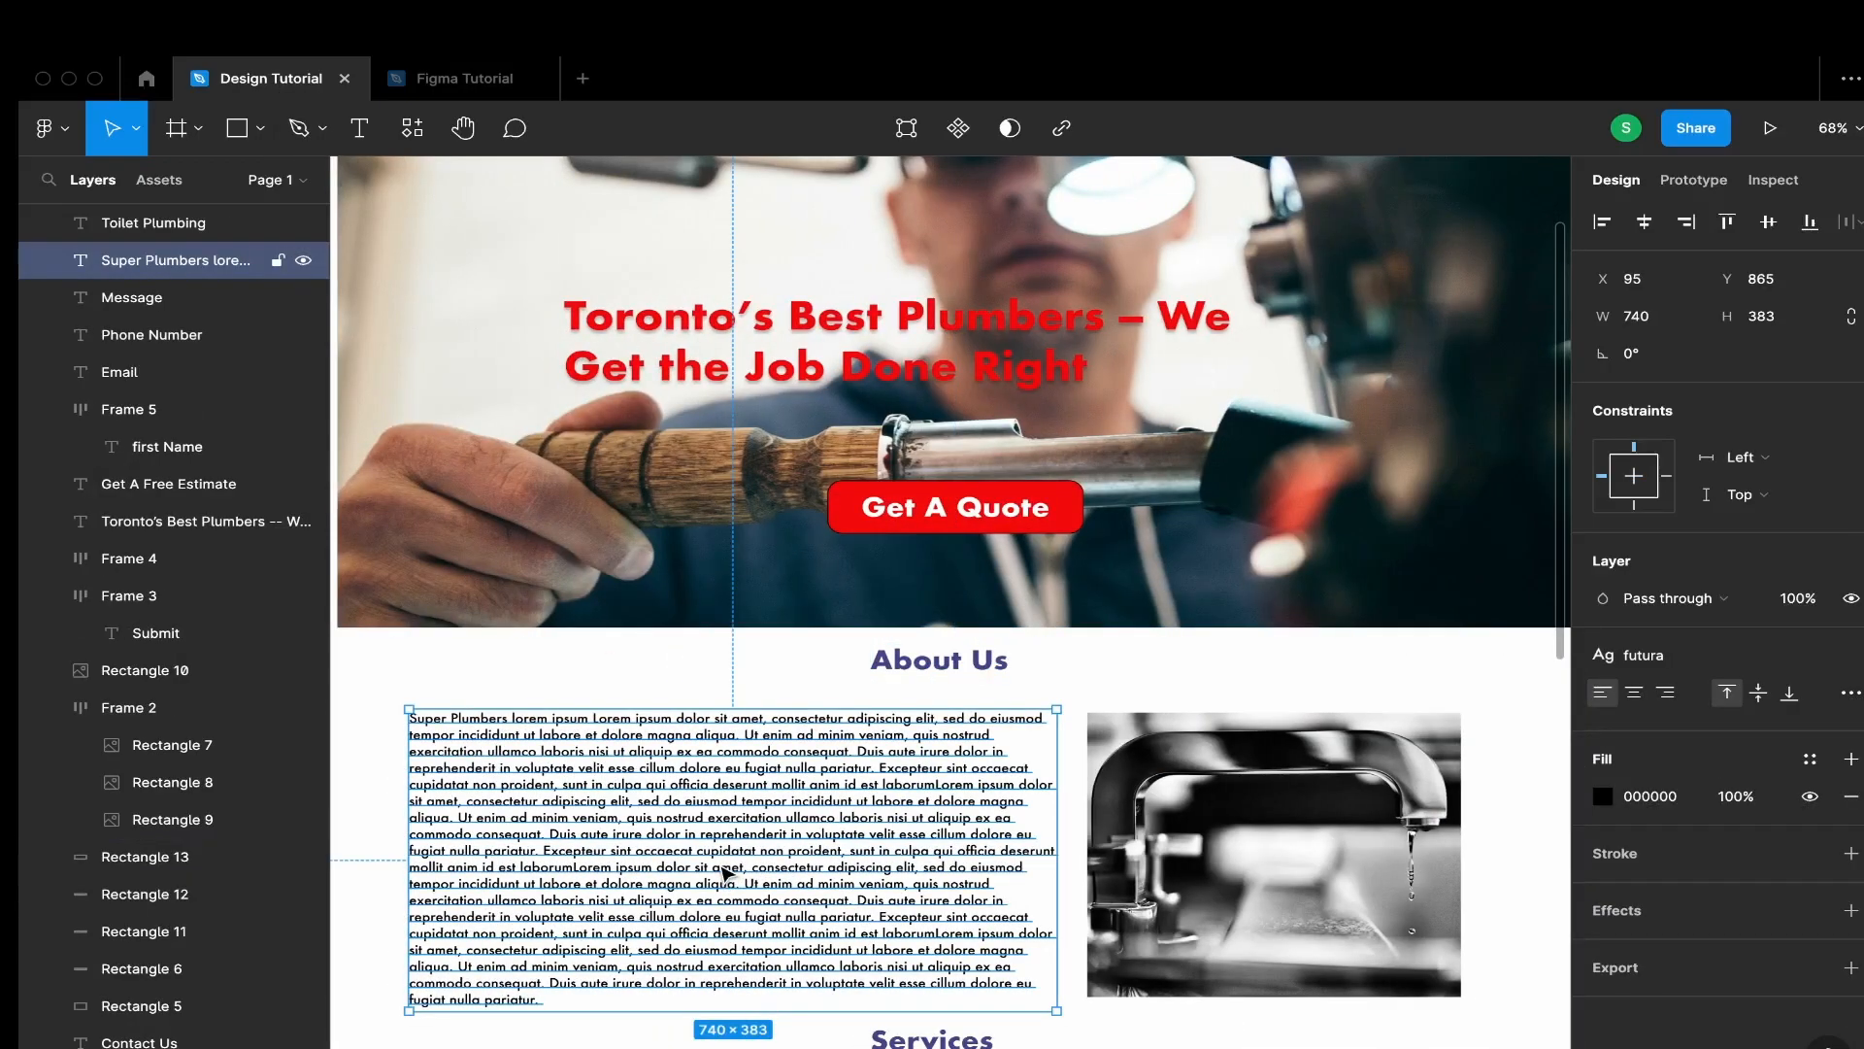
double_click(723, 871)
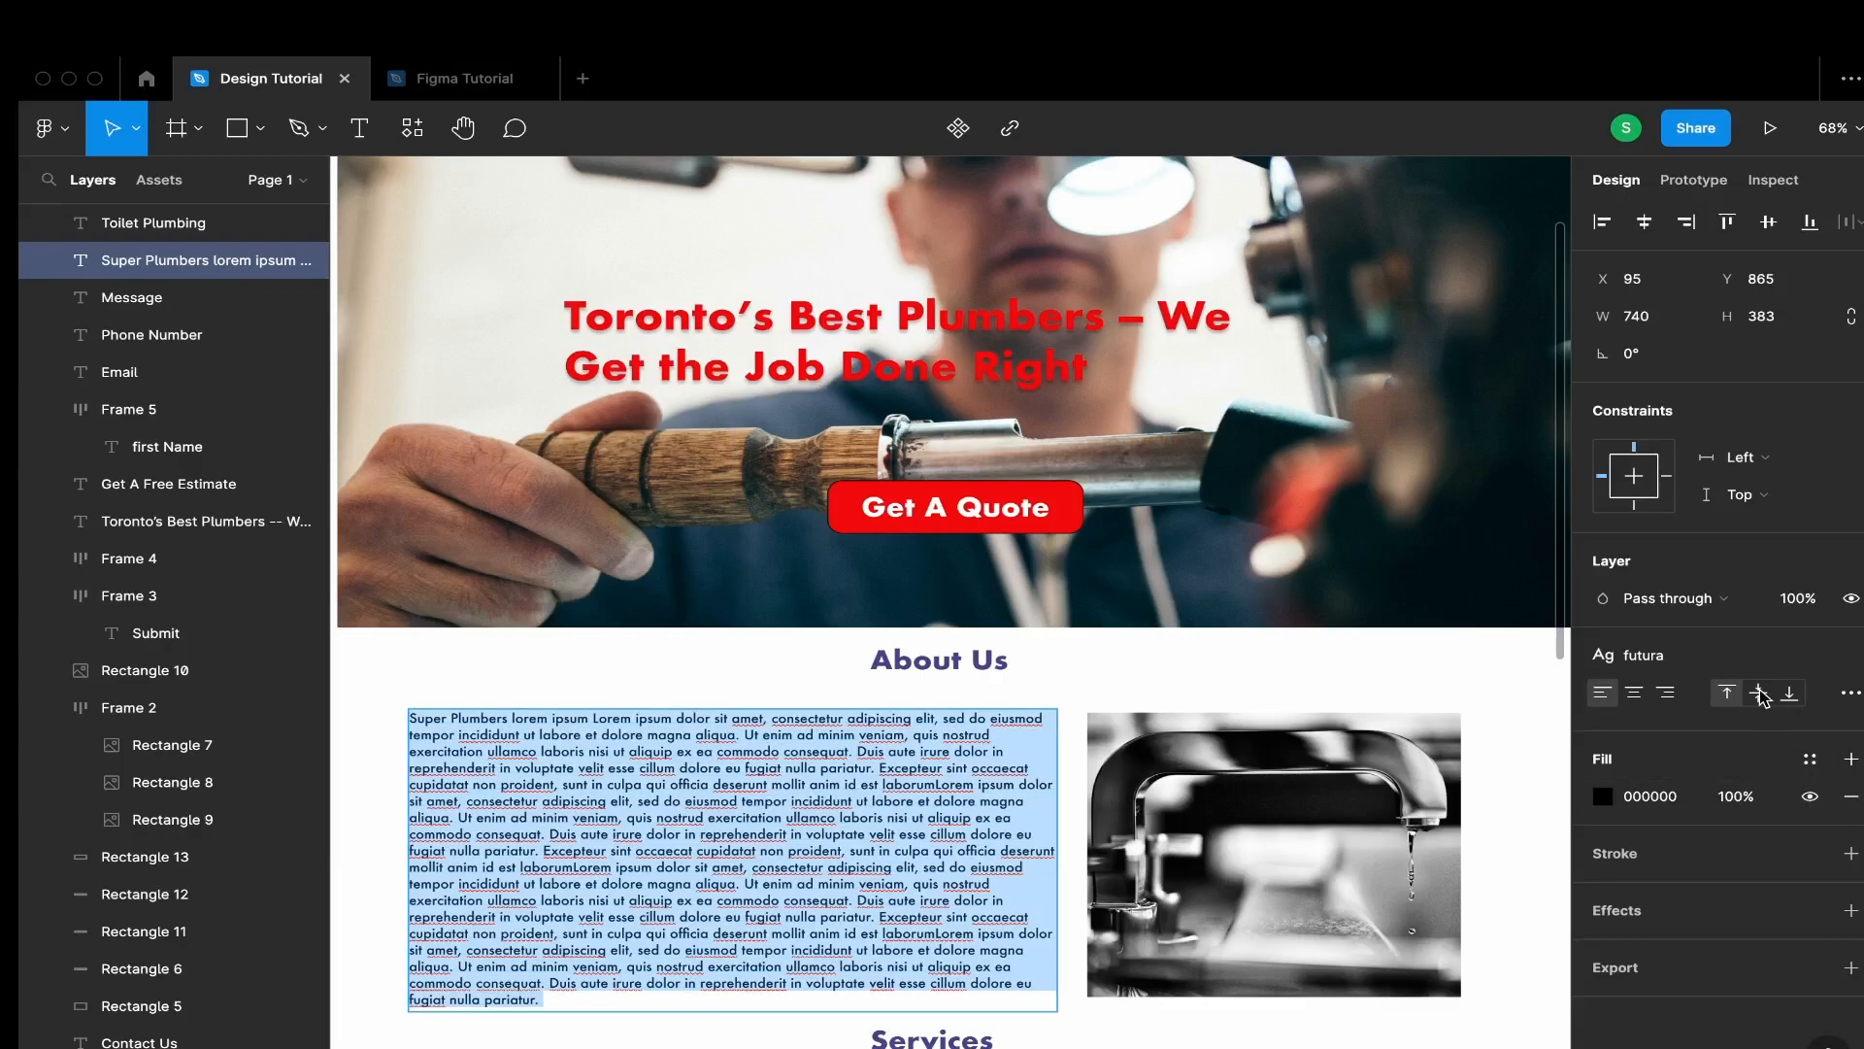
click(1857, 695)
click(1856, 696)
click(1852, 655)
click(719, 827)
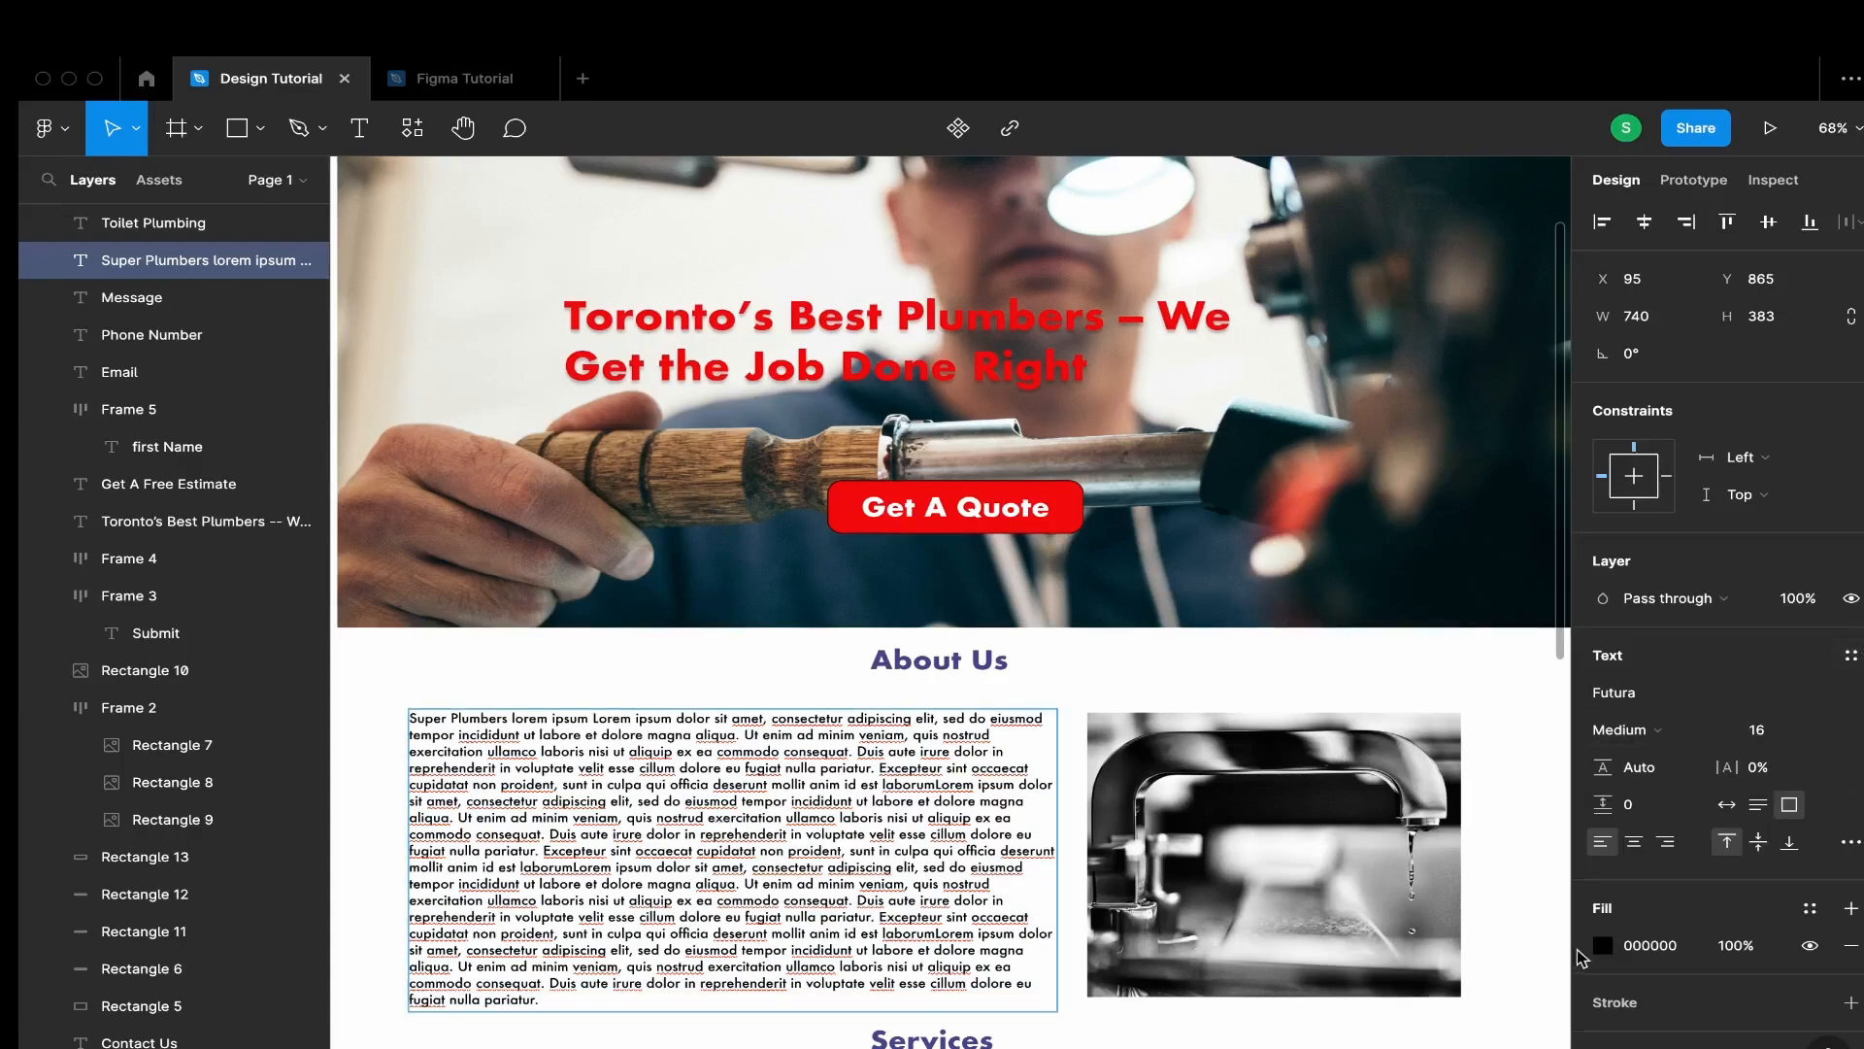
Compare the empty Services placeholders in the Figma Tutorial file with the captioned Services images in the Design Tutorial file
mouse_move(419, 80)
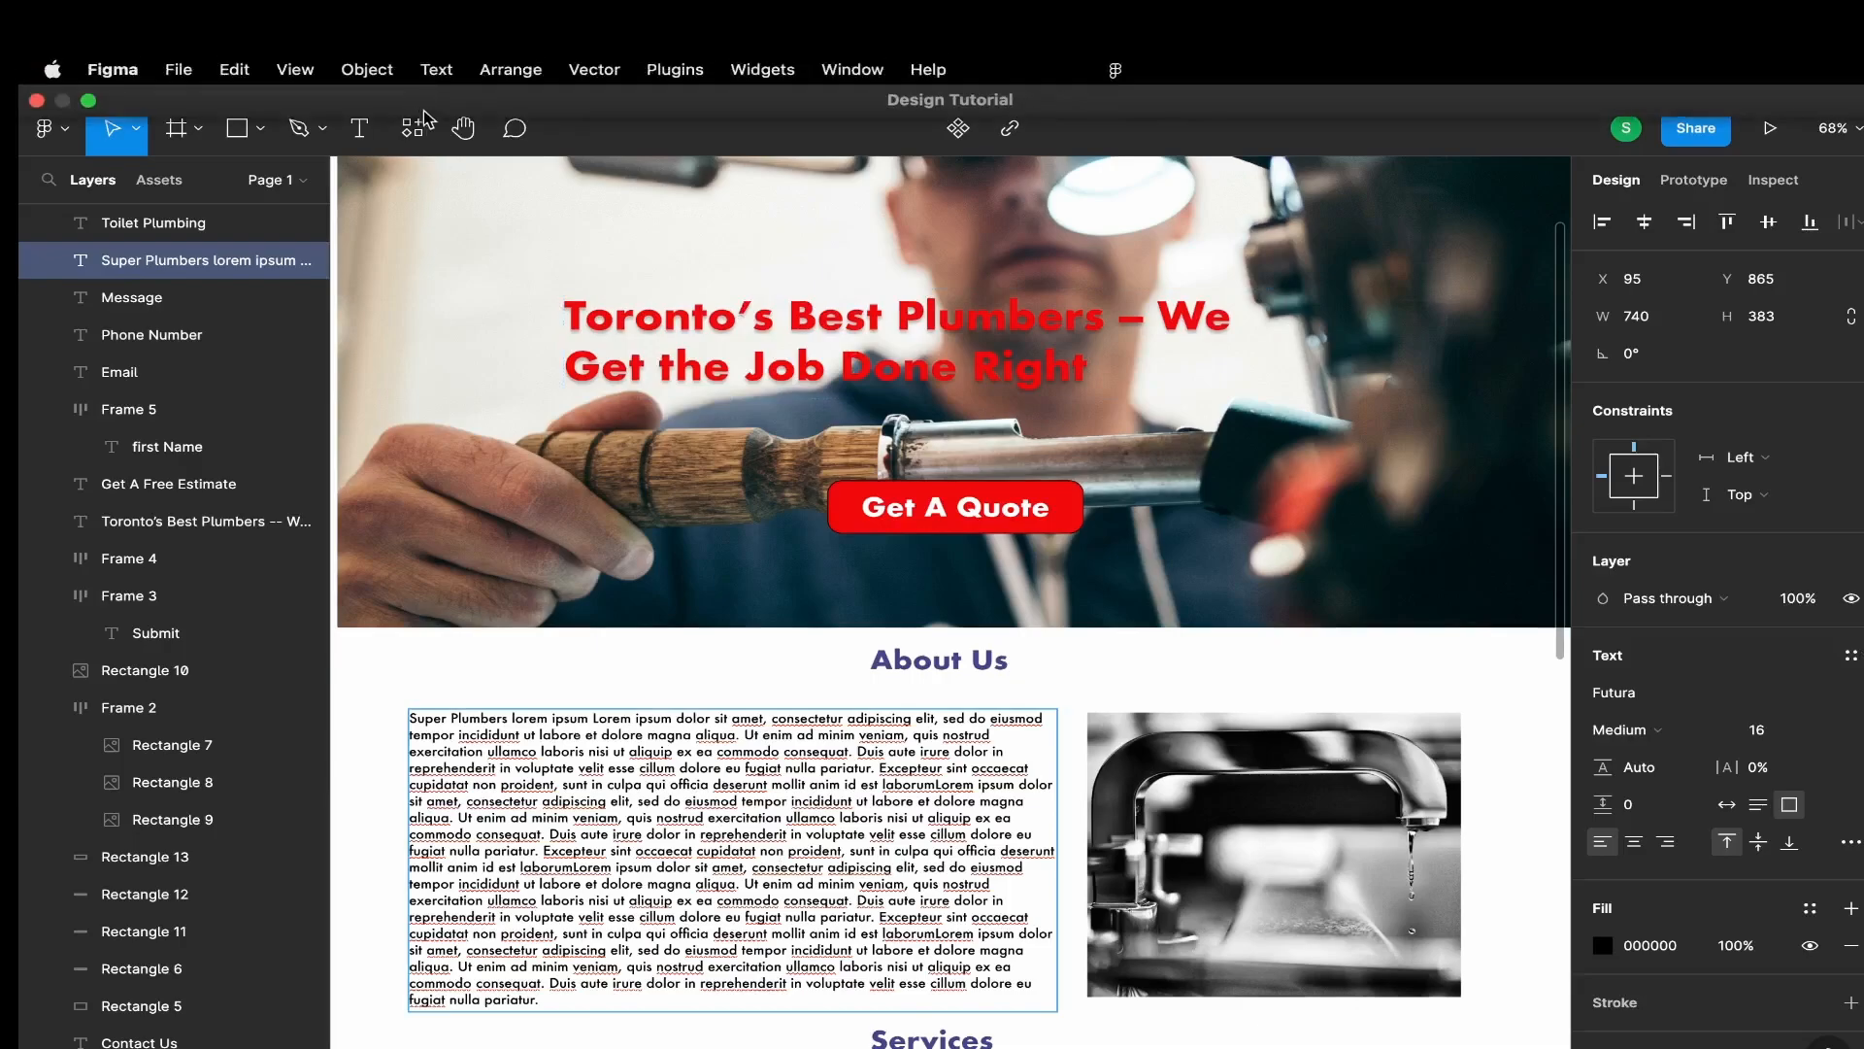
click(456, 80)
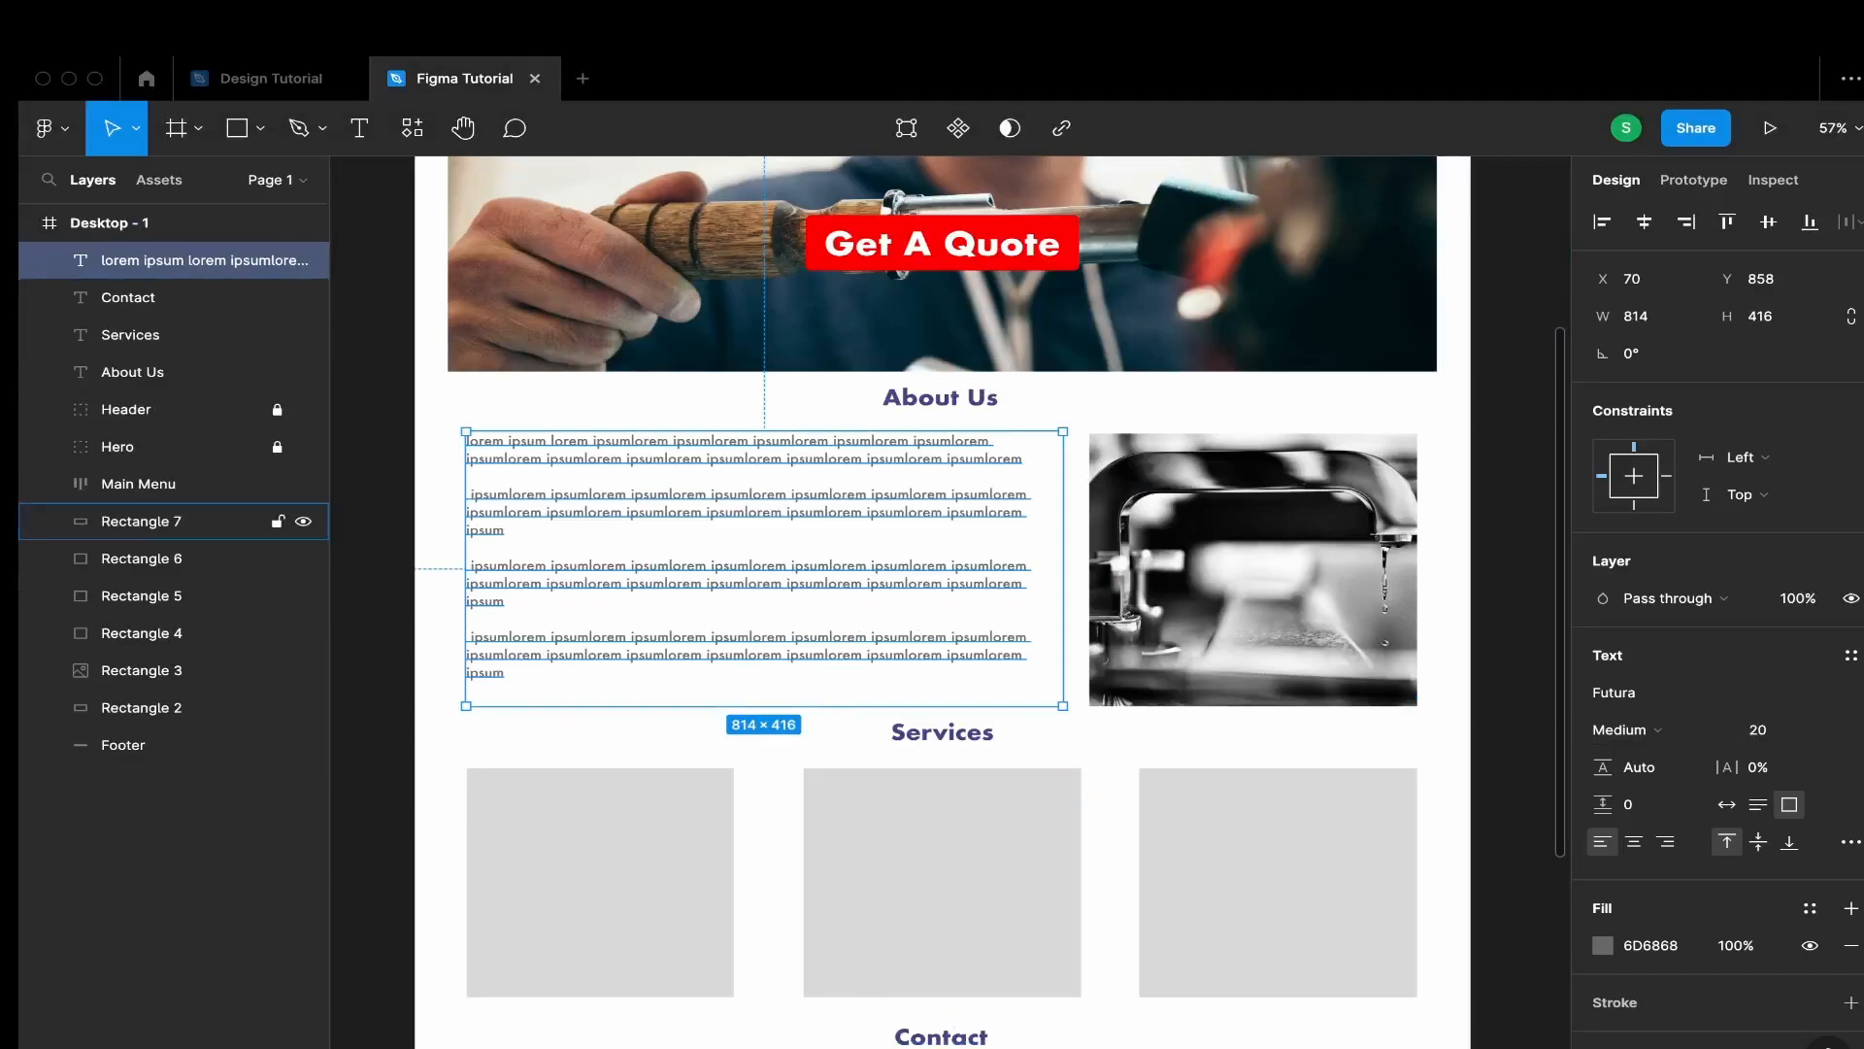
scroll(1011, 816, down, 3)
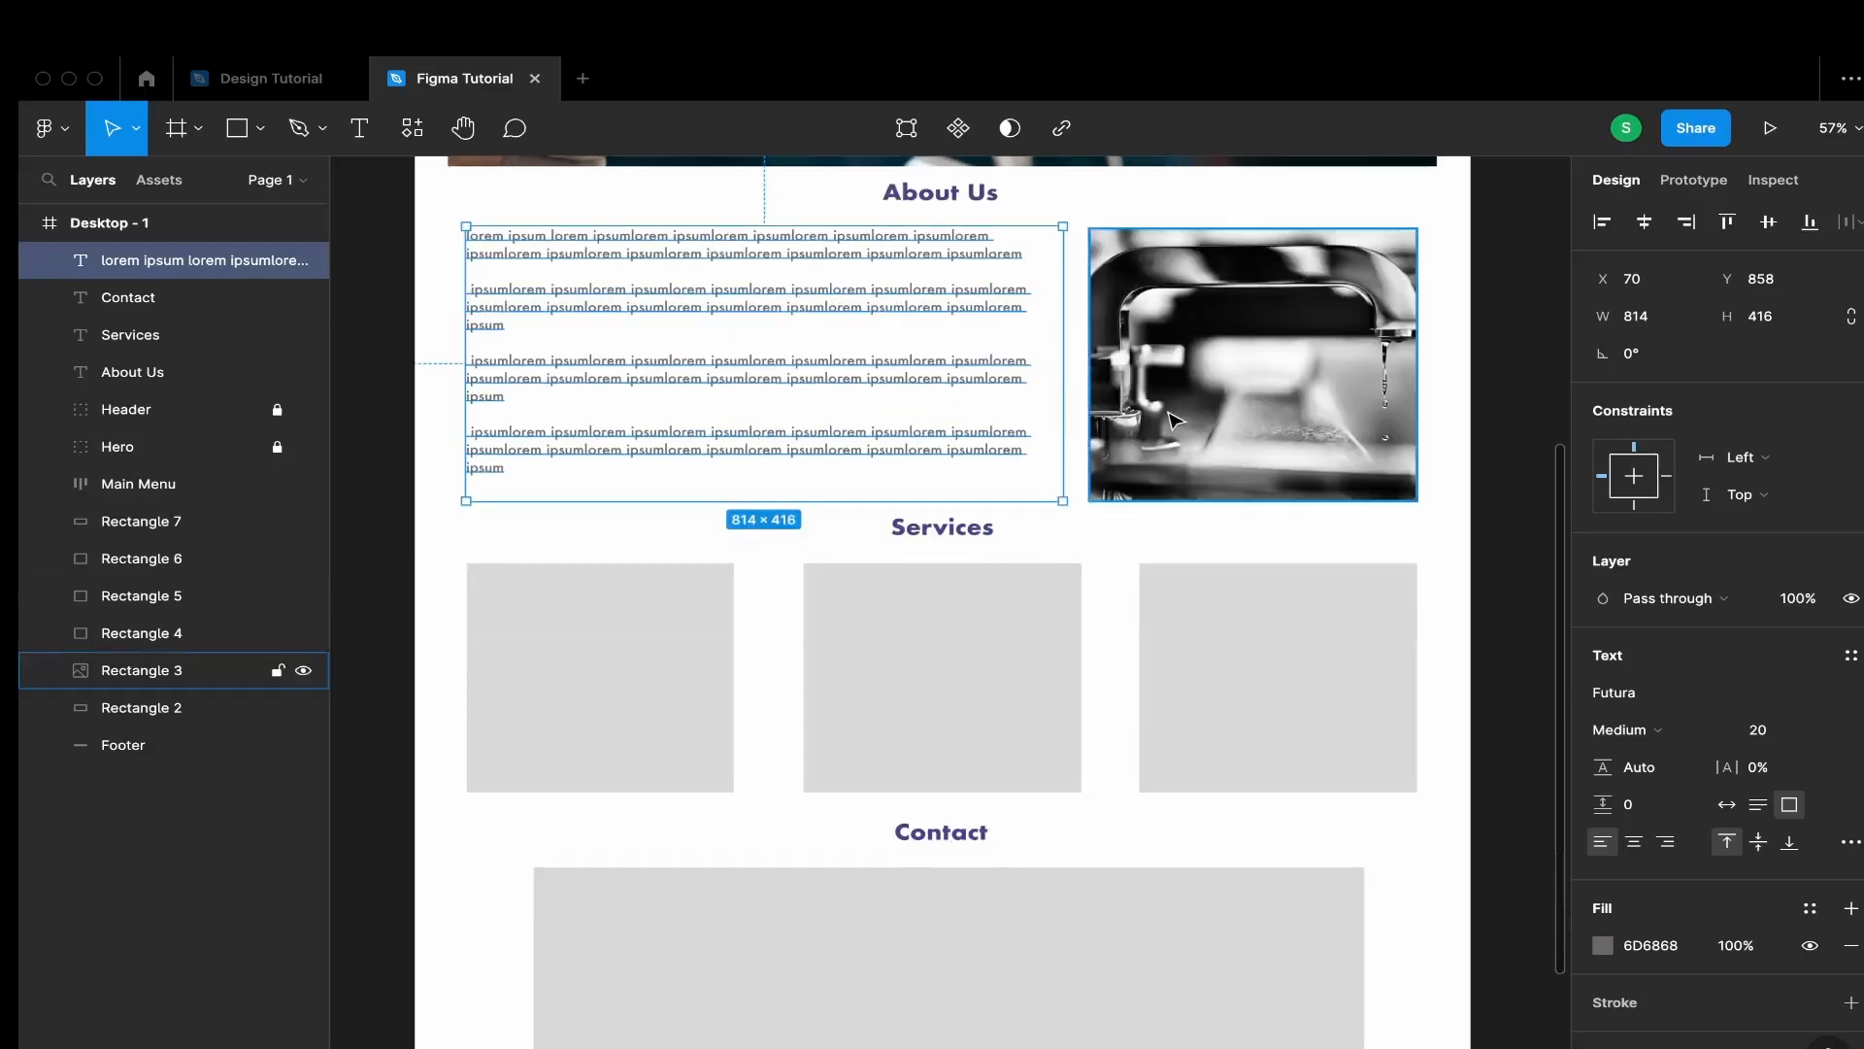
scroll(650, 420, up, 2)
scroll(990, 629, down, 4)
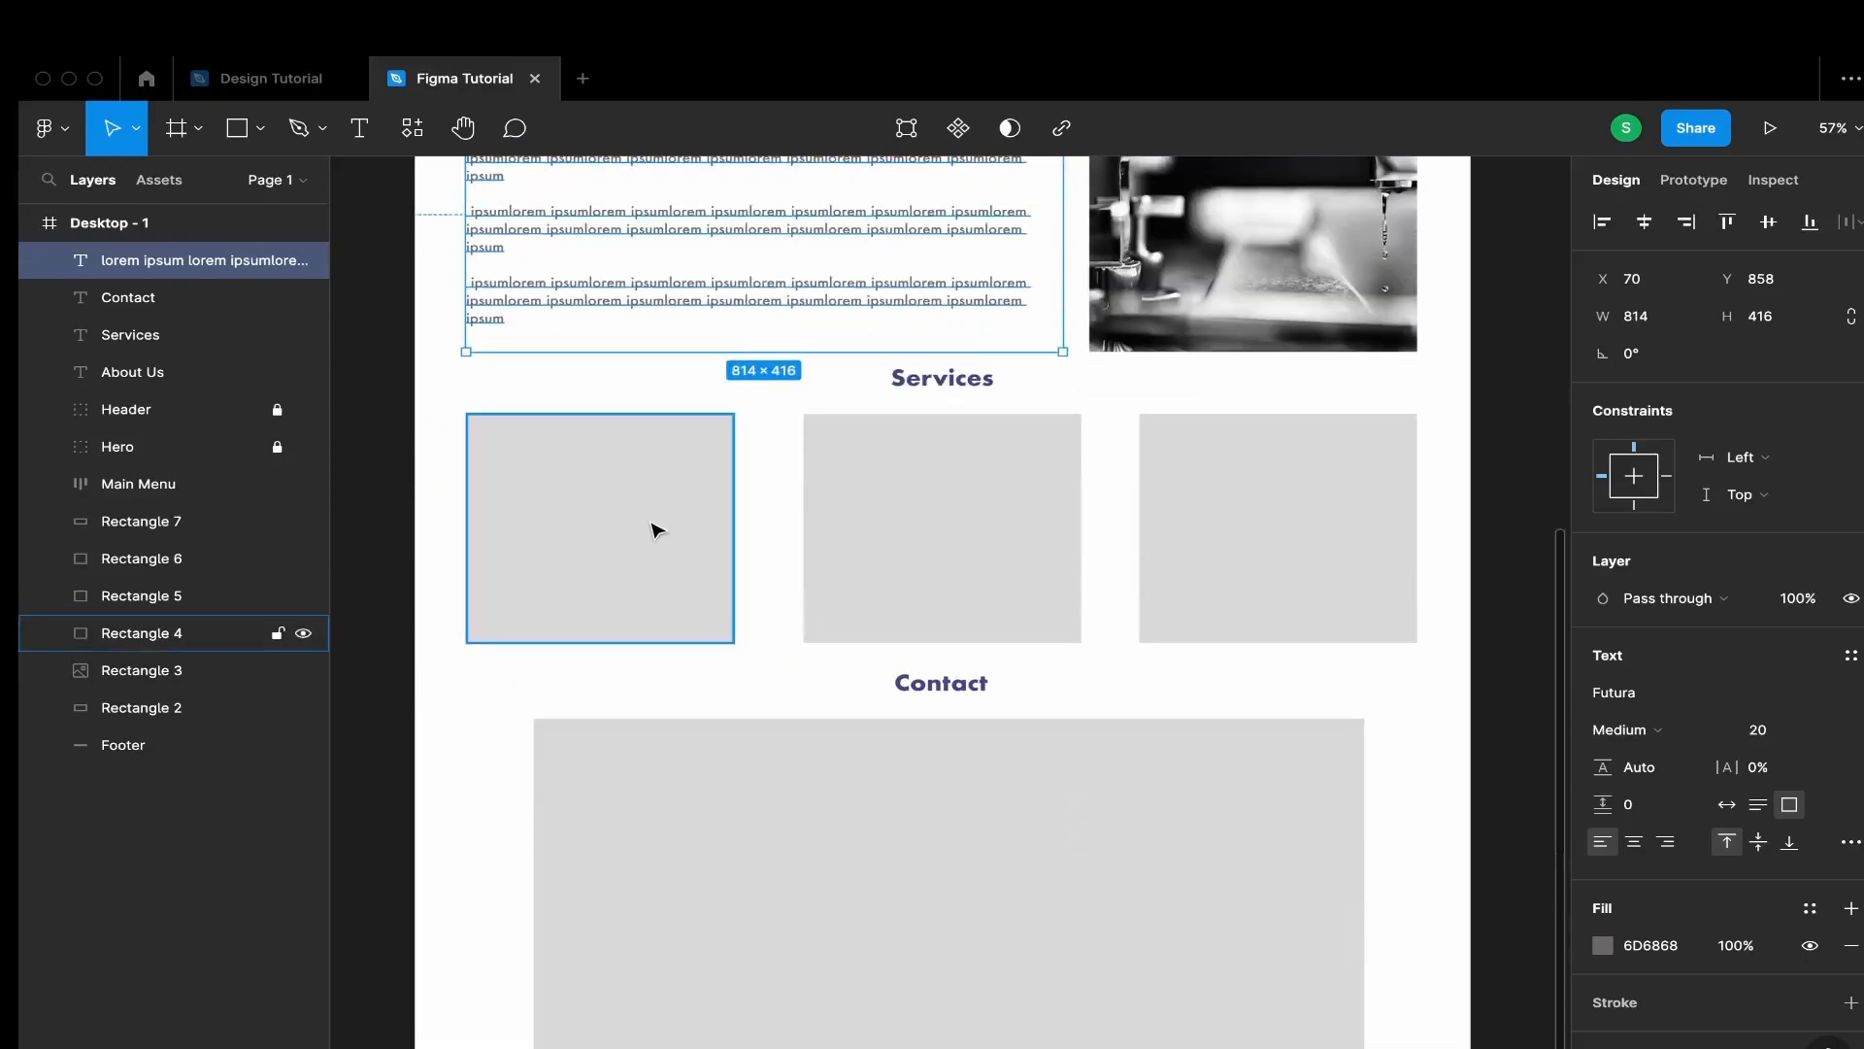
scroll(1222, 570, up, 2)
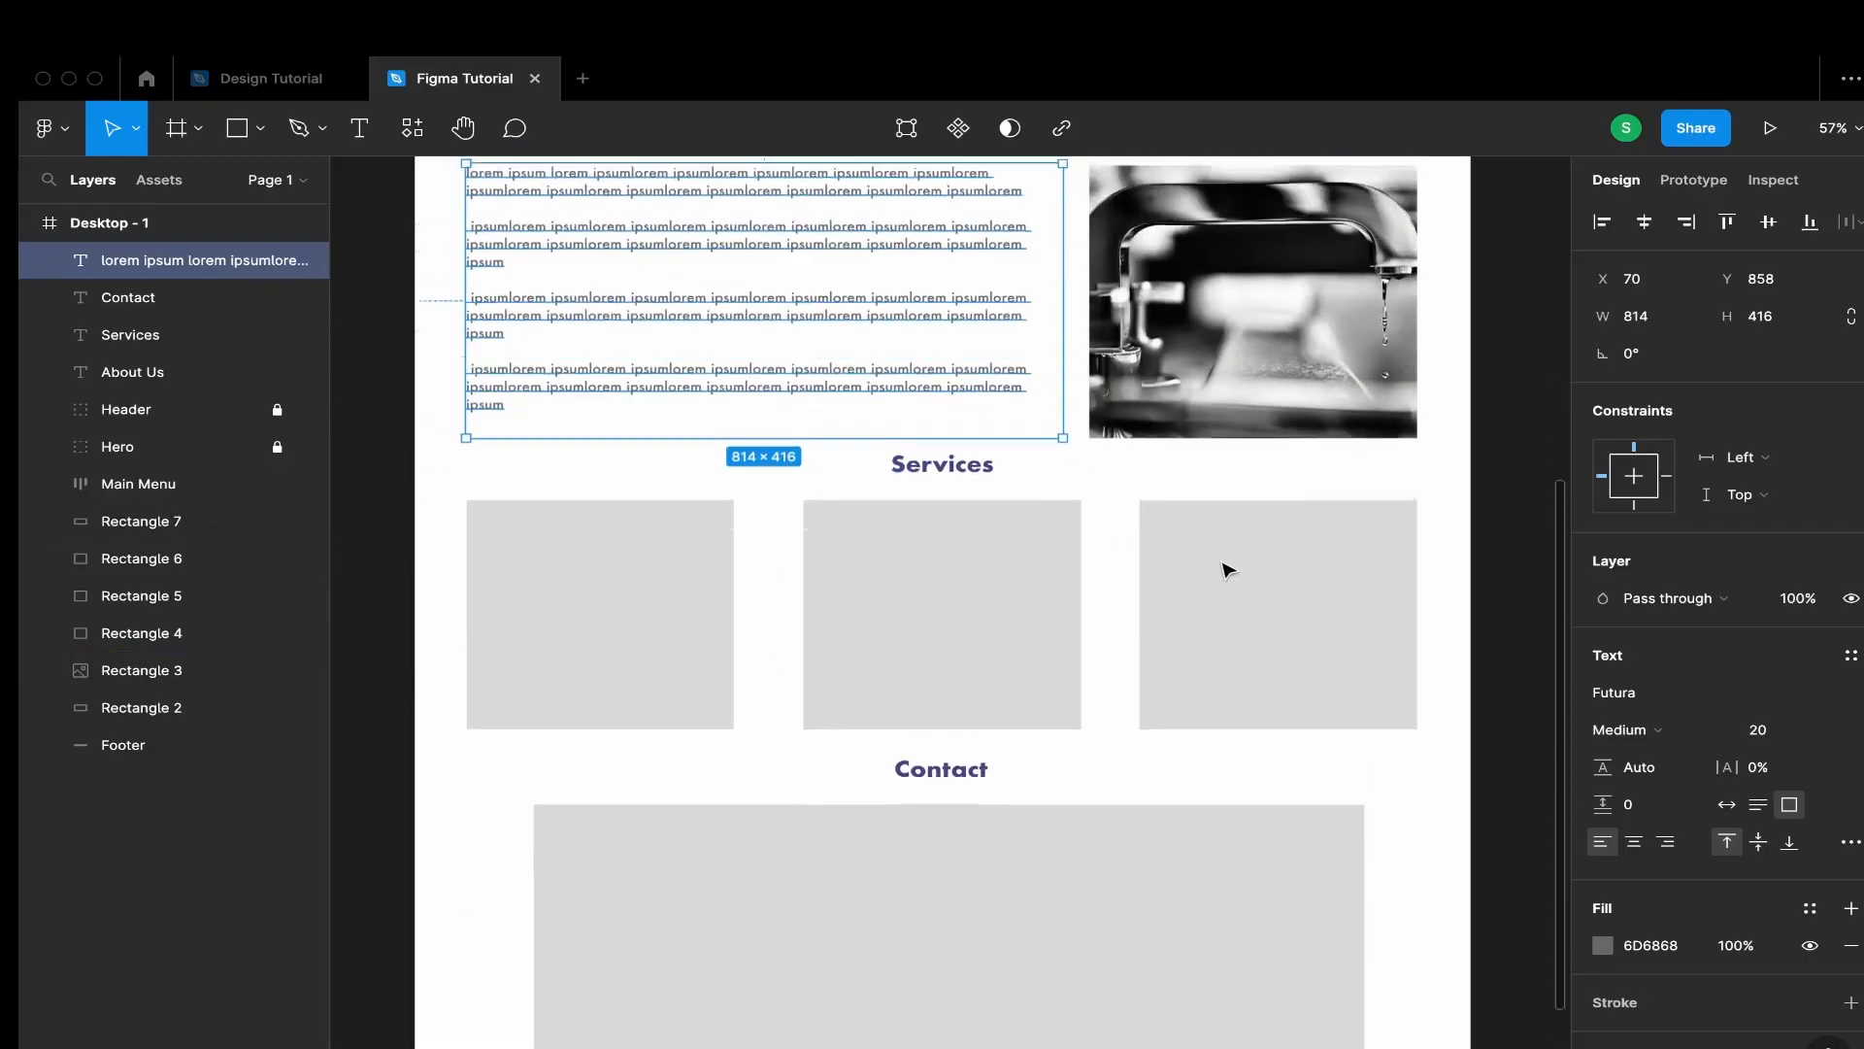
click(257, 78)
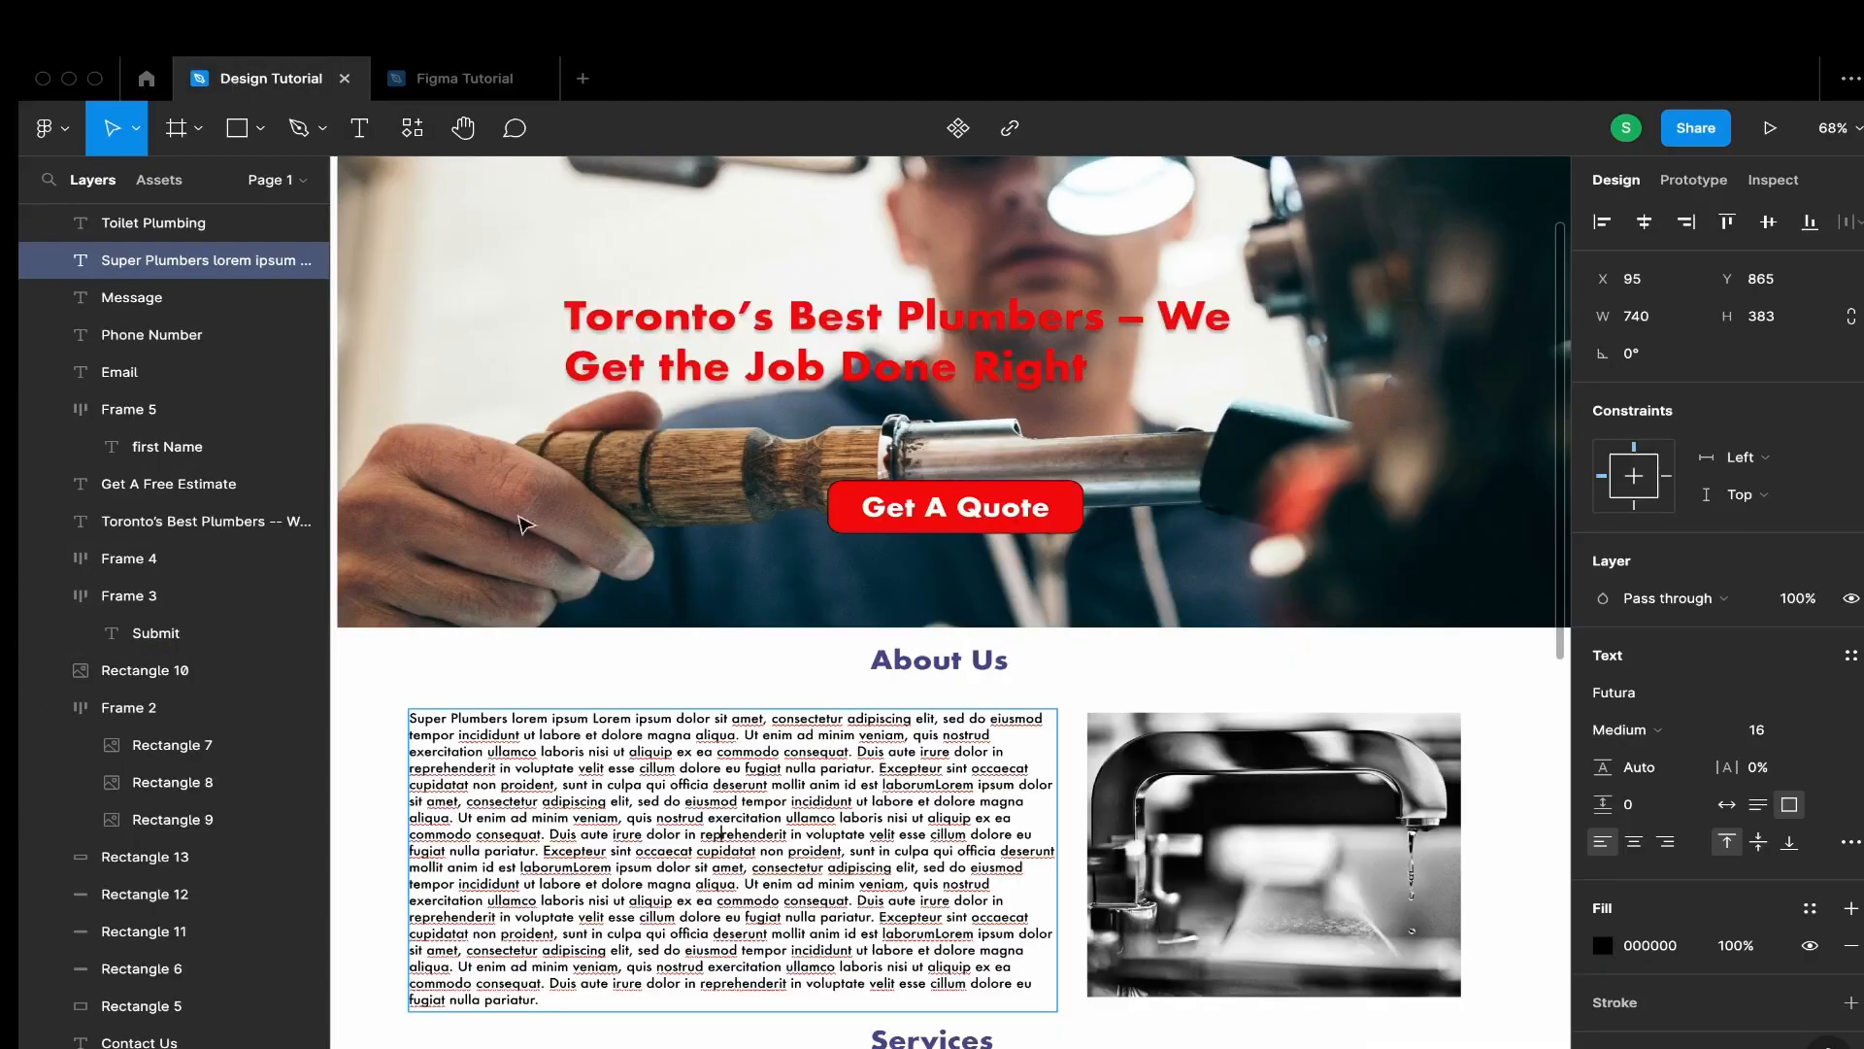
scroll(550, 686, down, 4)
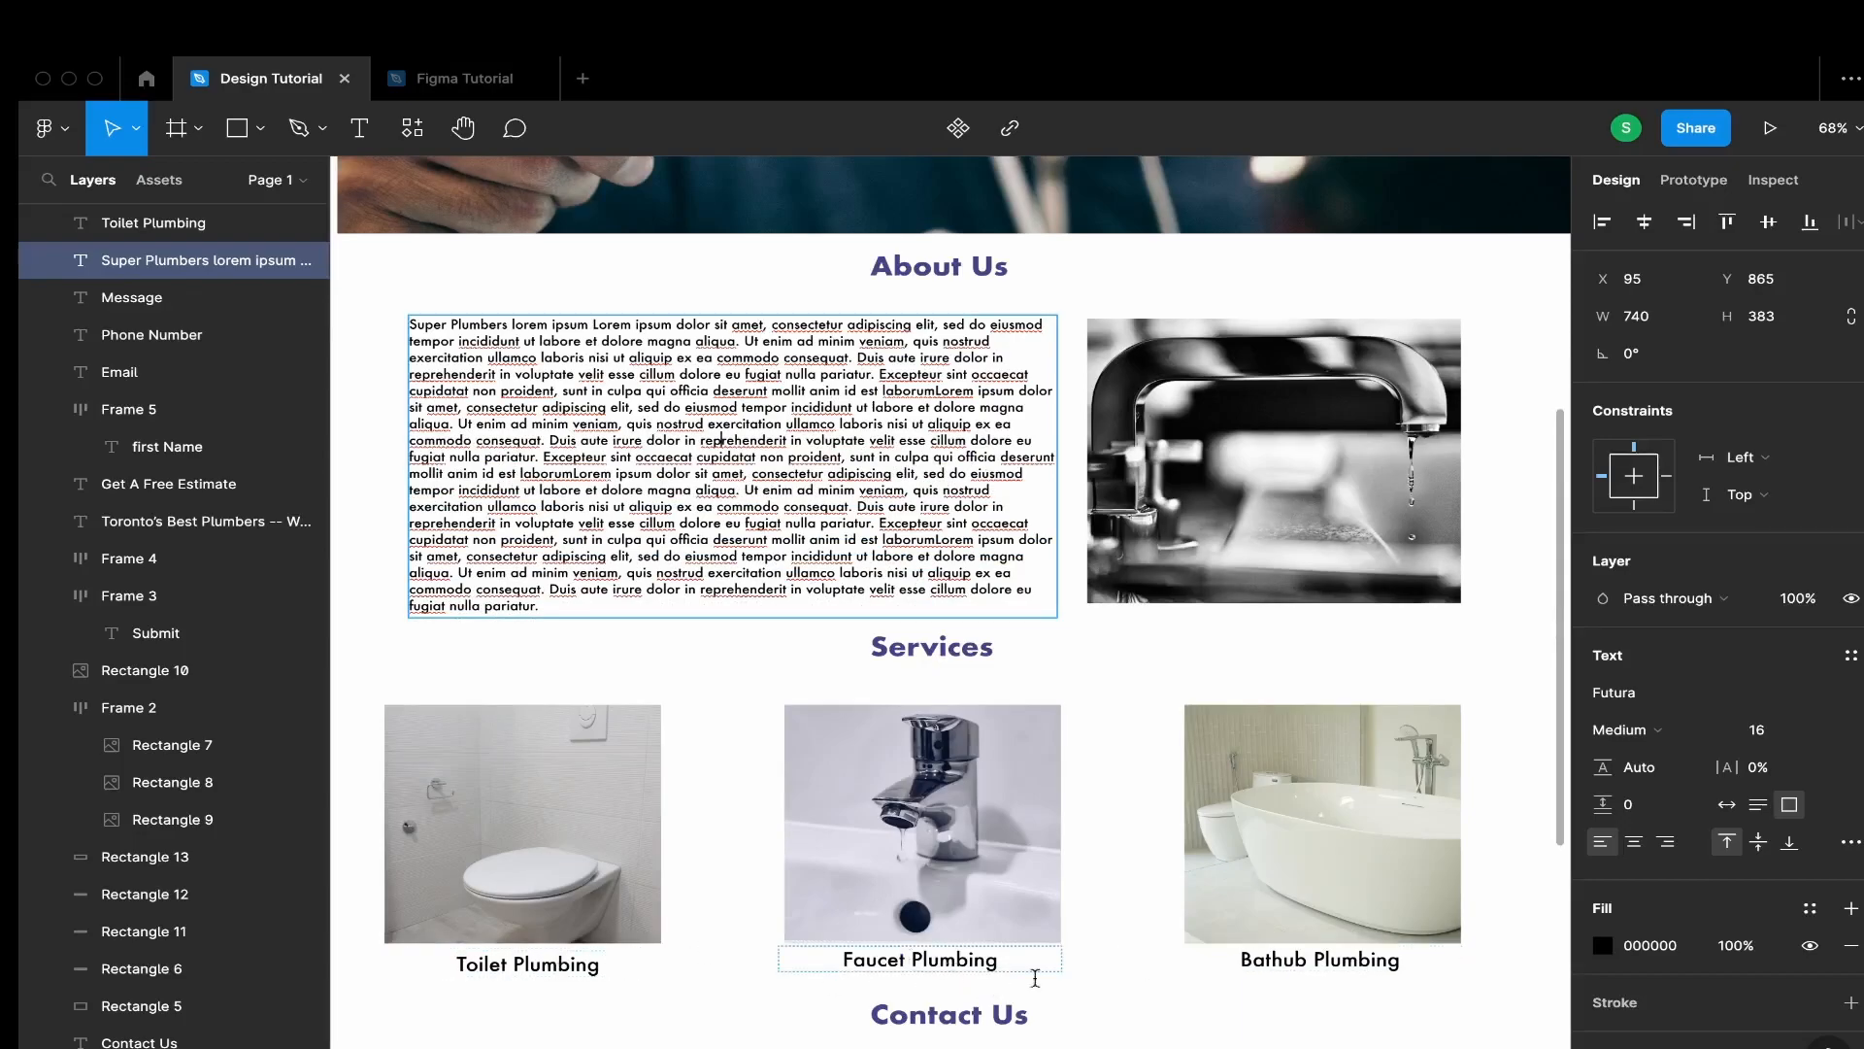
scroll(737, 573, down, 3)
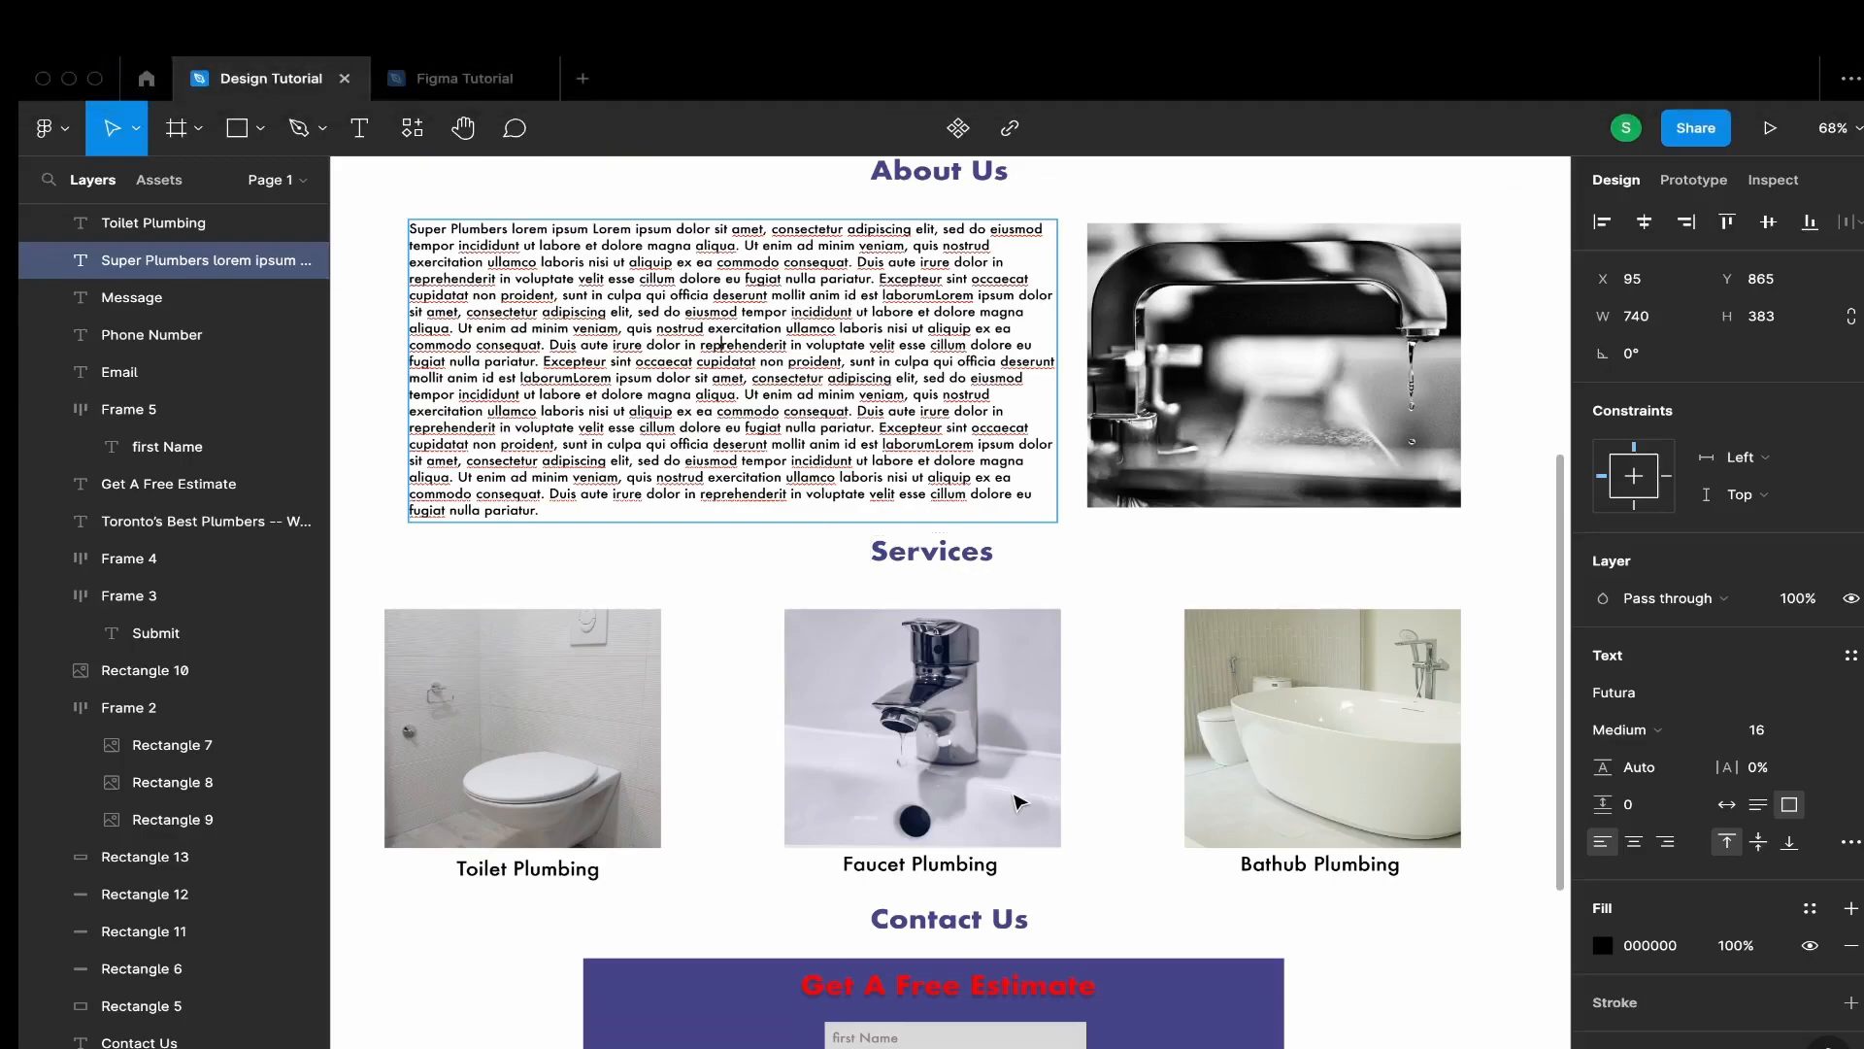
Switch to Unsplash in the browser, search for "toilet" and download the photo of the wall-hung toilet in a white-tiled room
key(super+Tab)
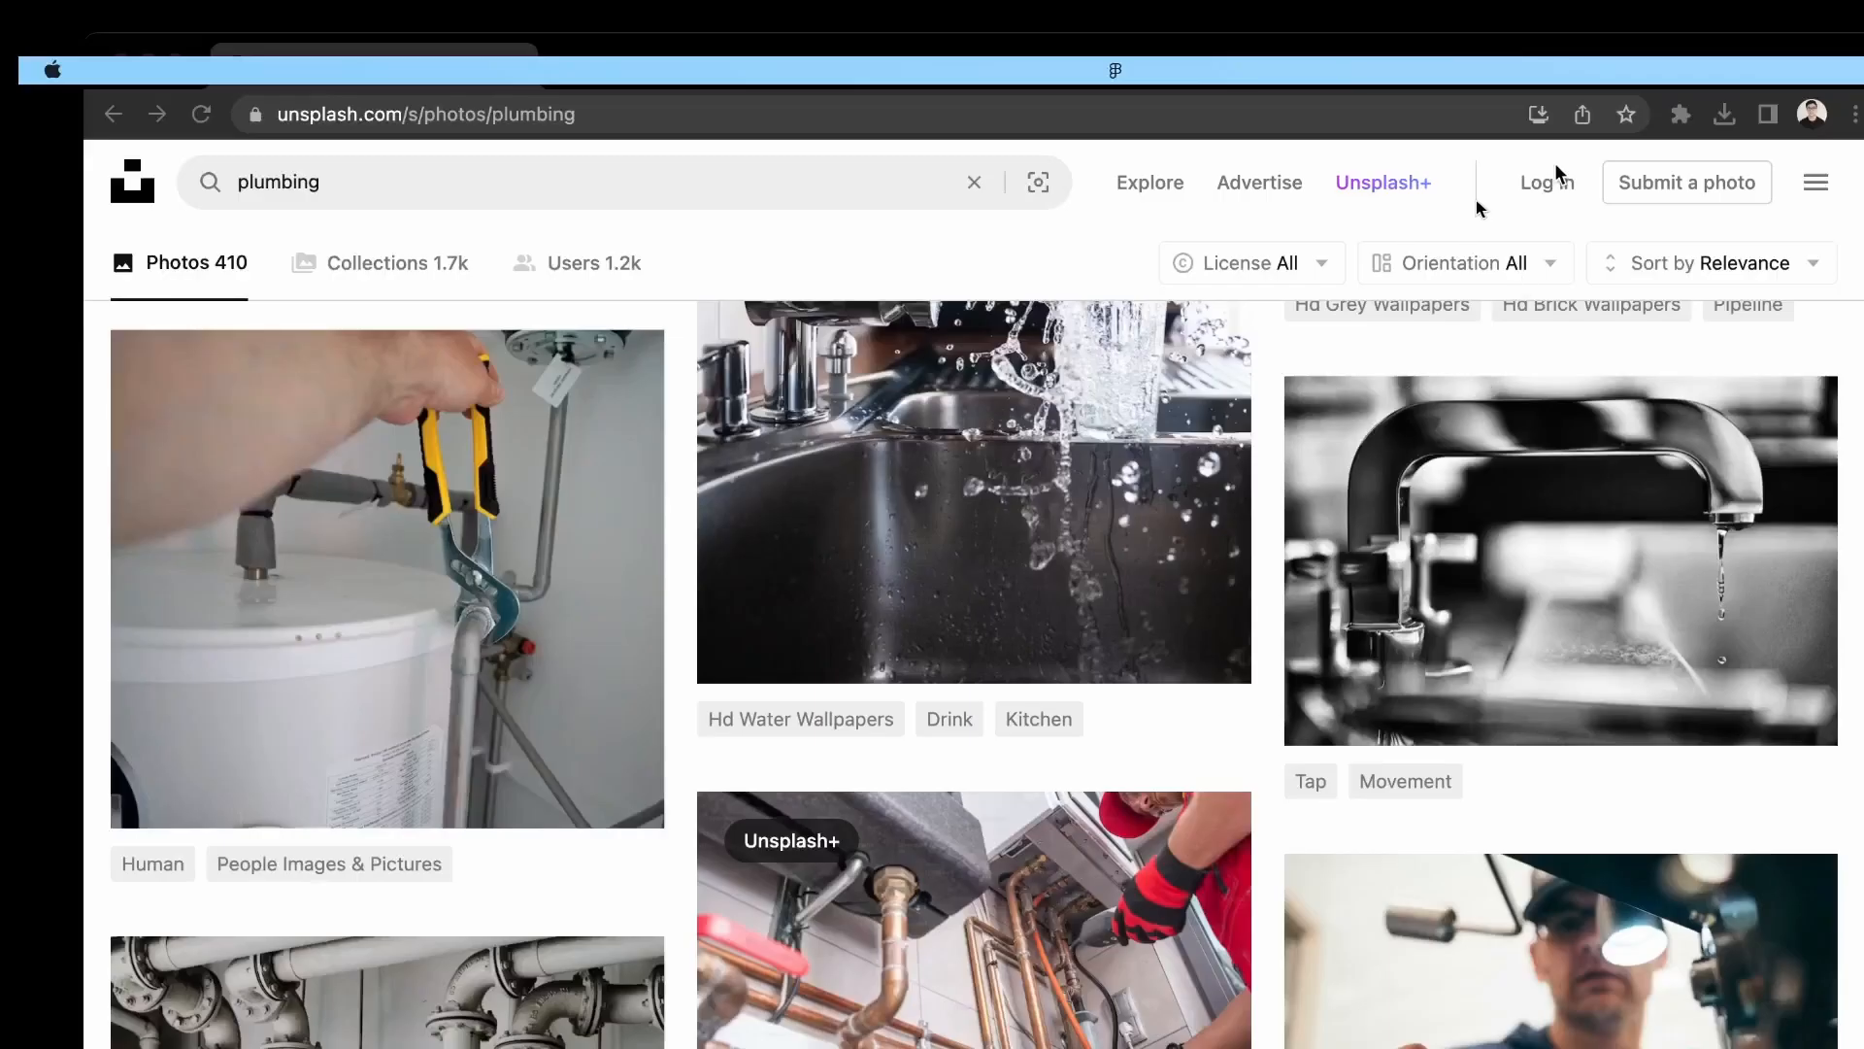
click(544, 184)
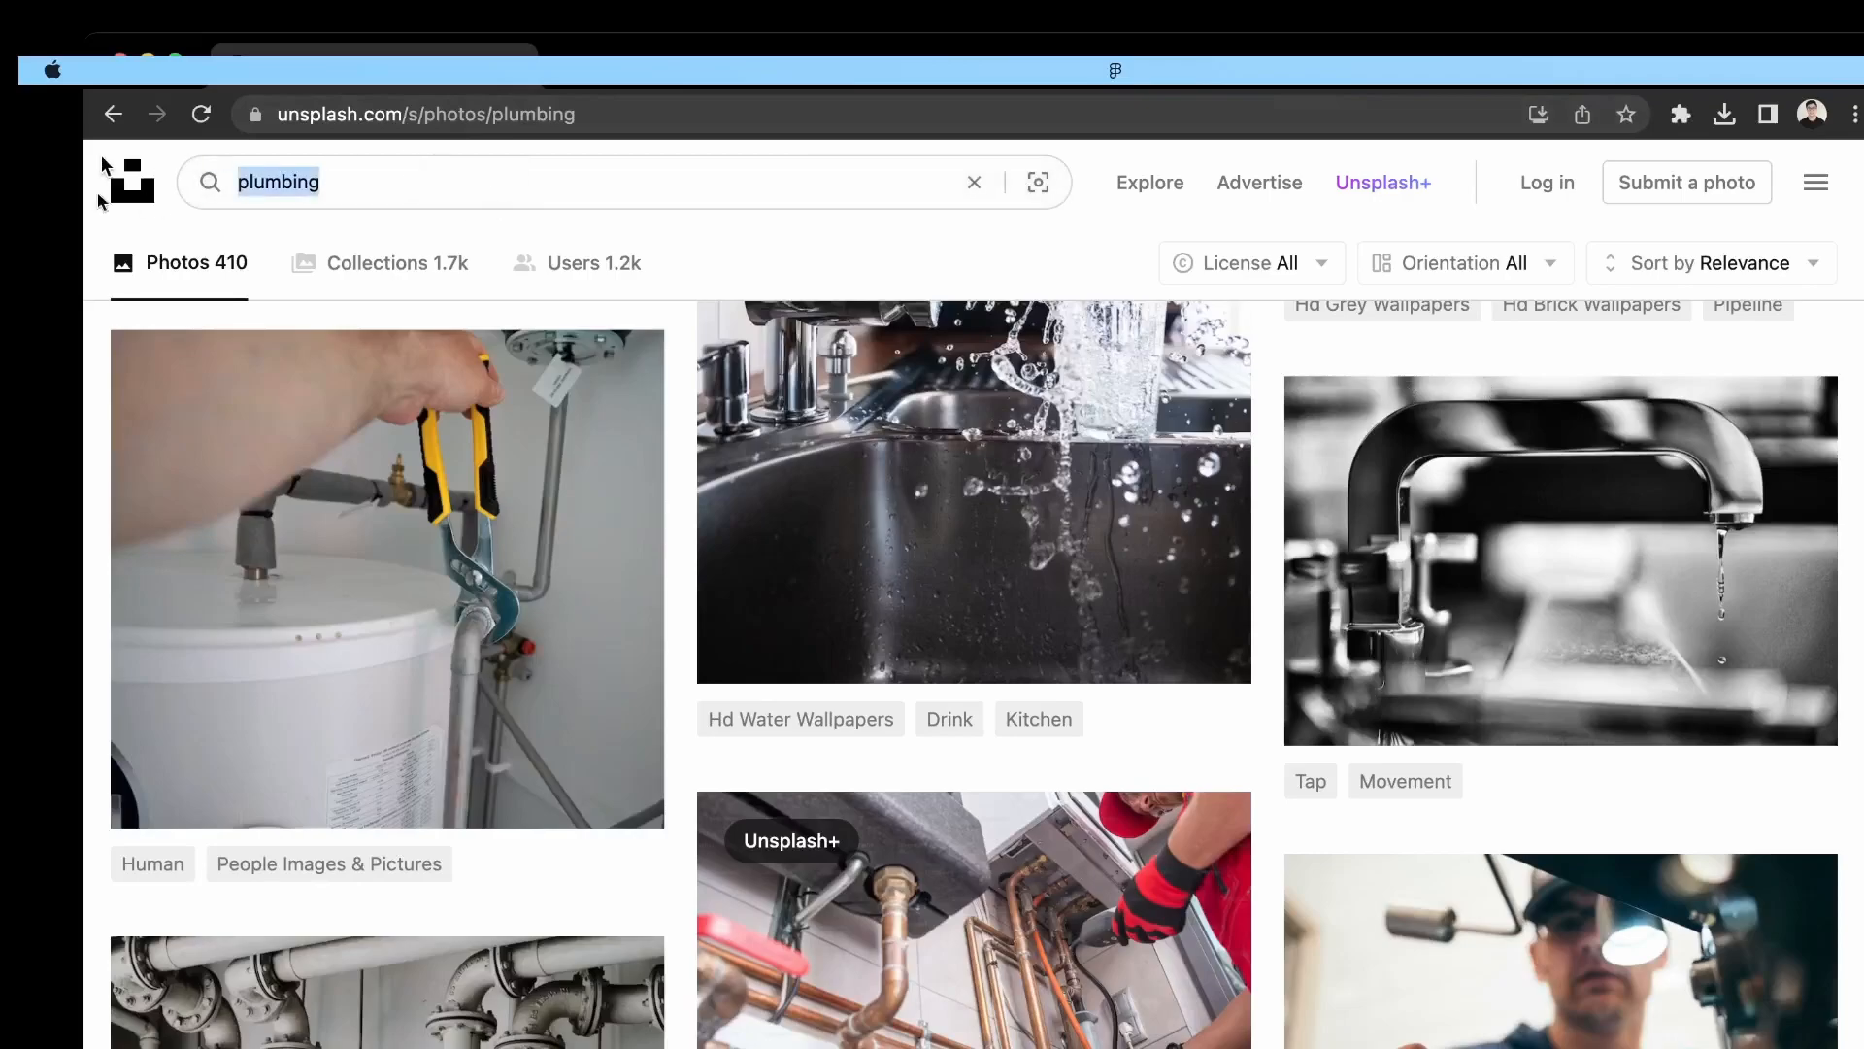
text(toilet)
key(Return)
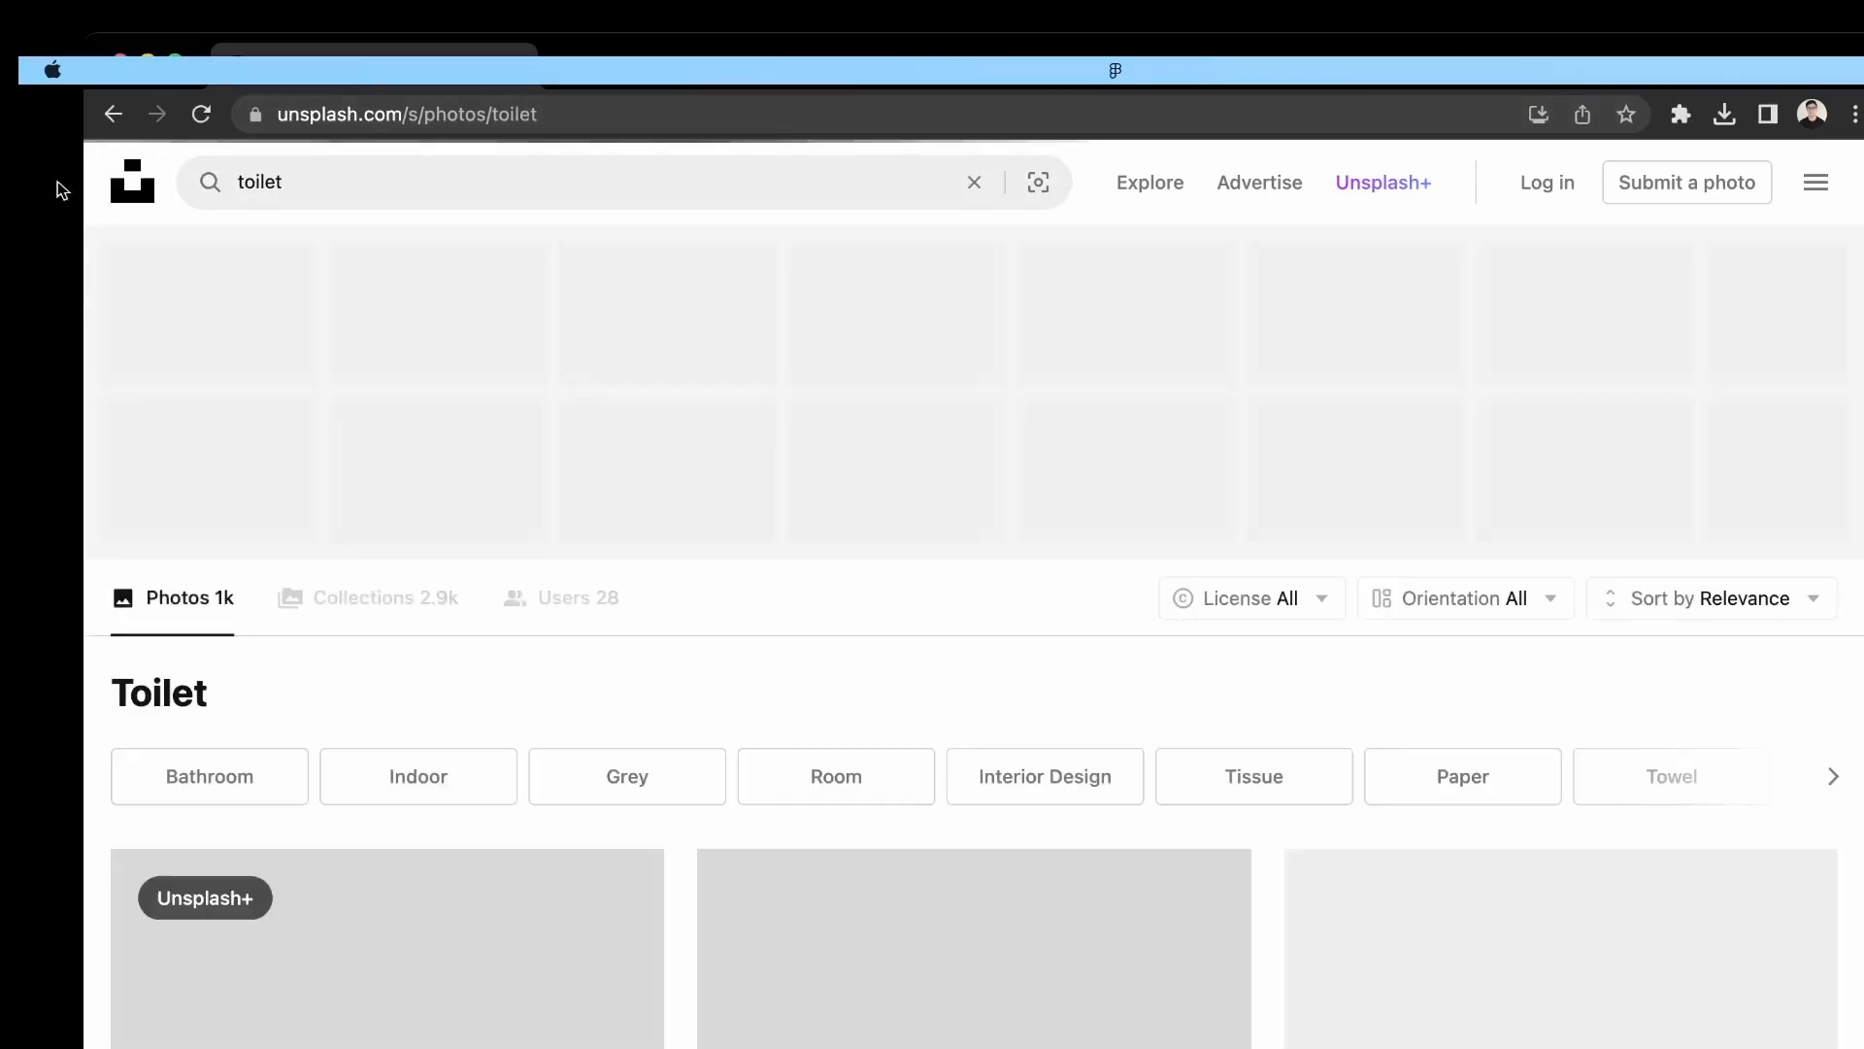
scroll(340, 520, down, 2)
scroll(367, 520, down, 10)
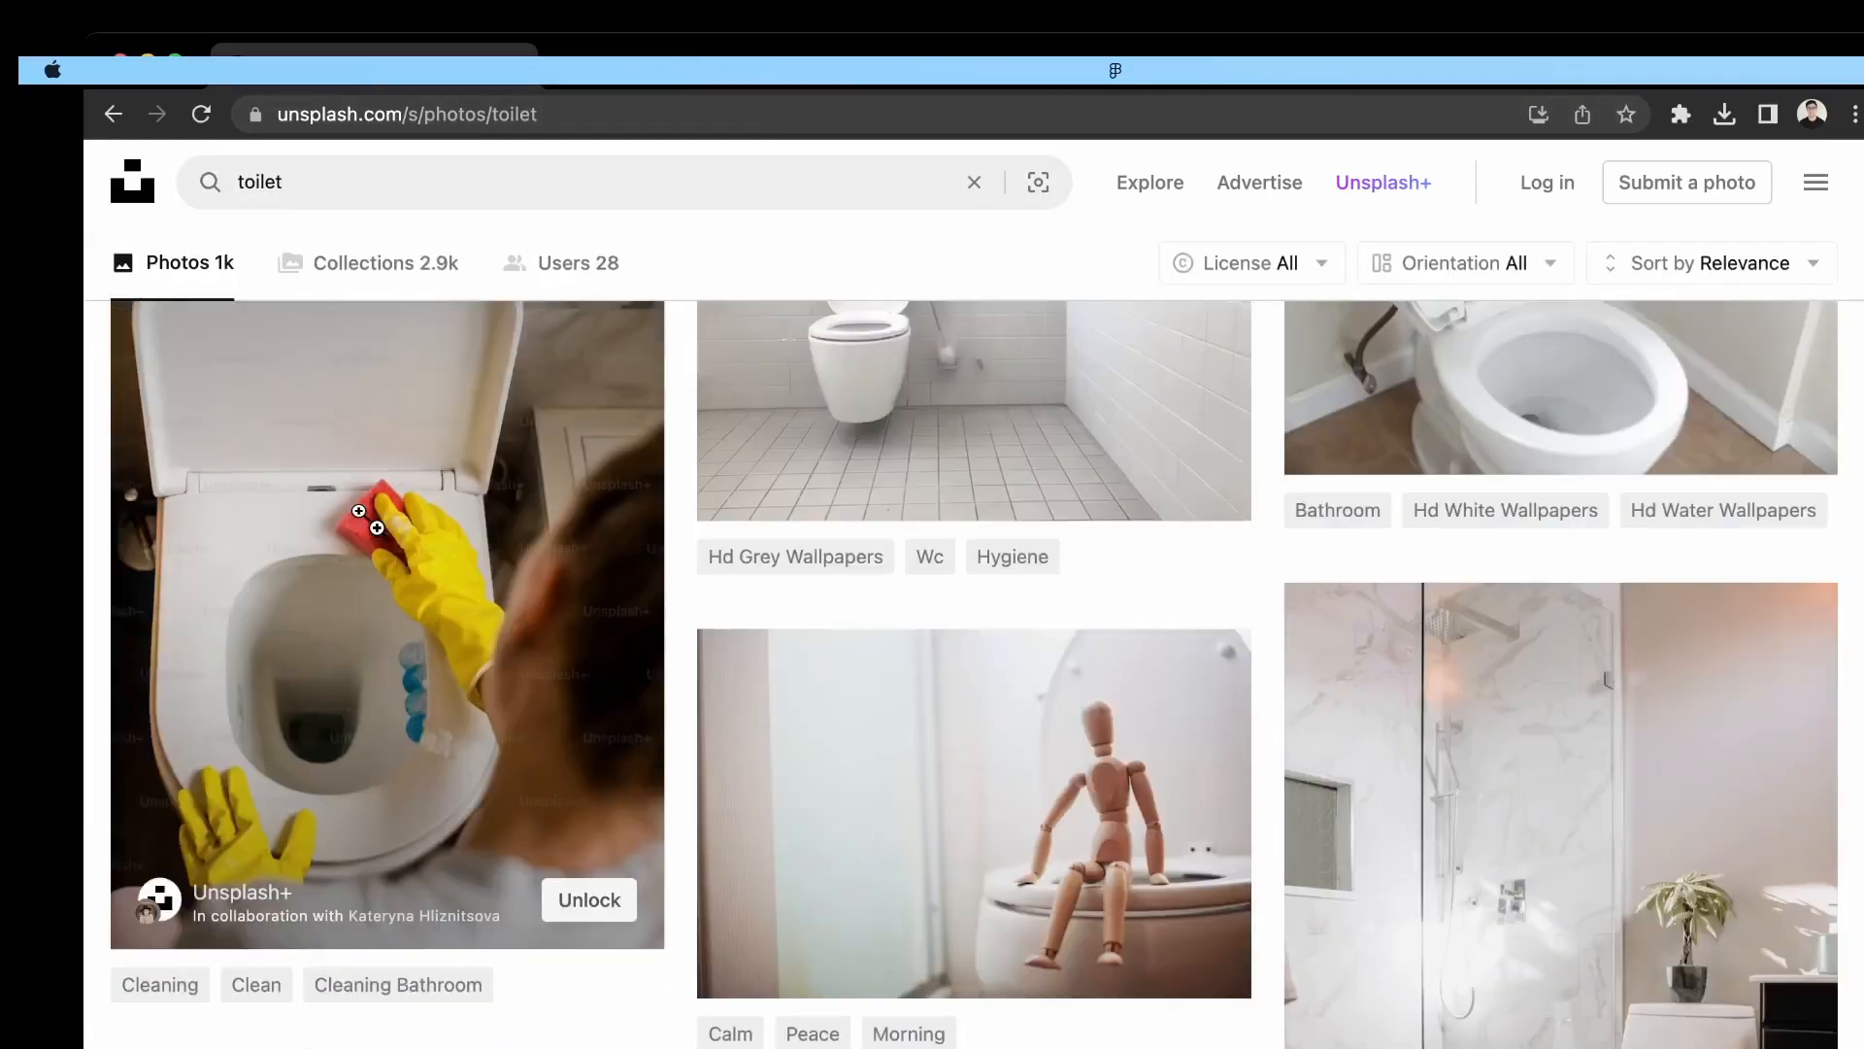
scroll(466, 714, down, 4)
scroll(466, 714, down, 15)
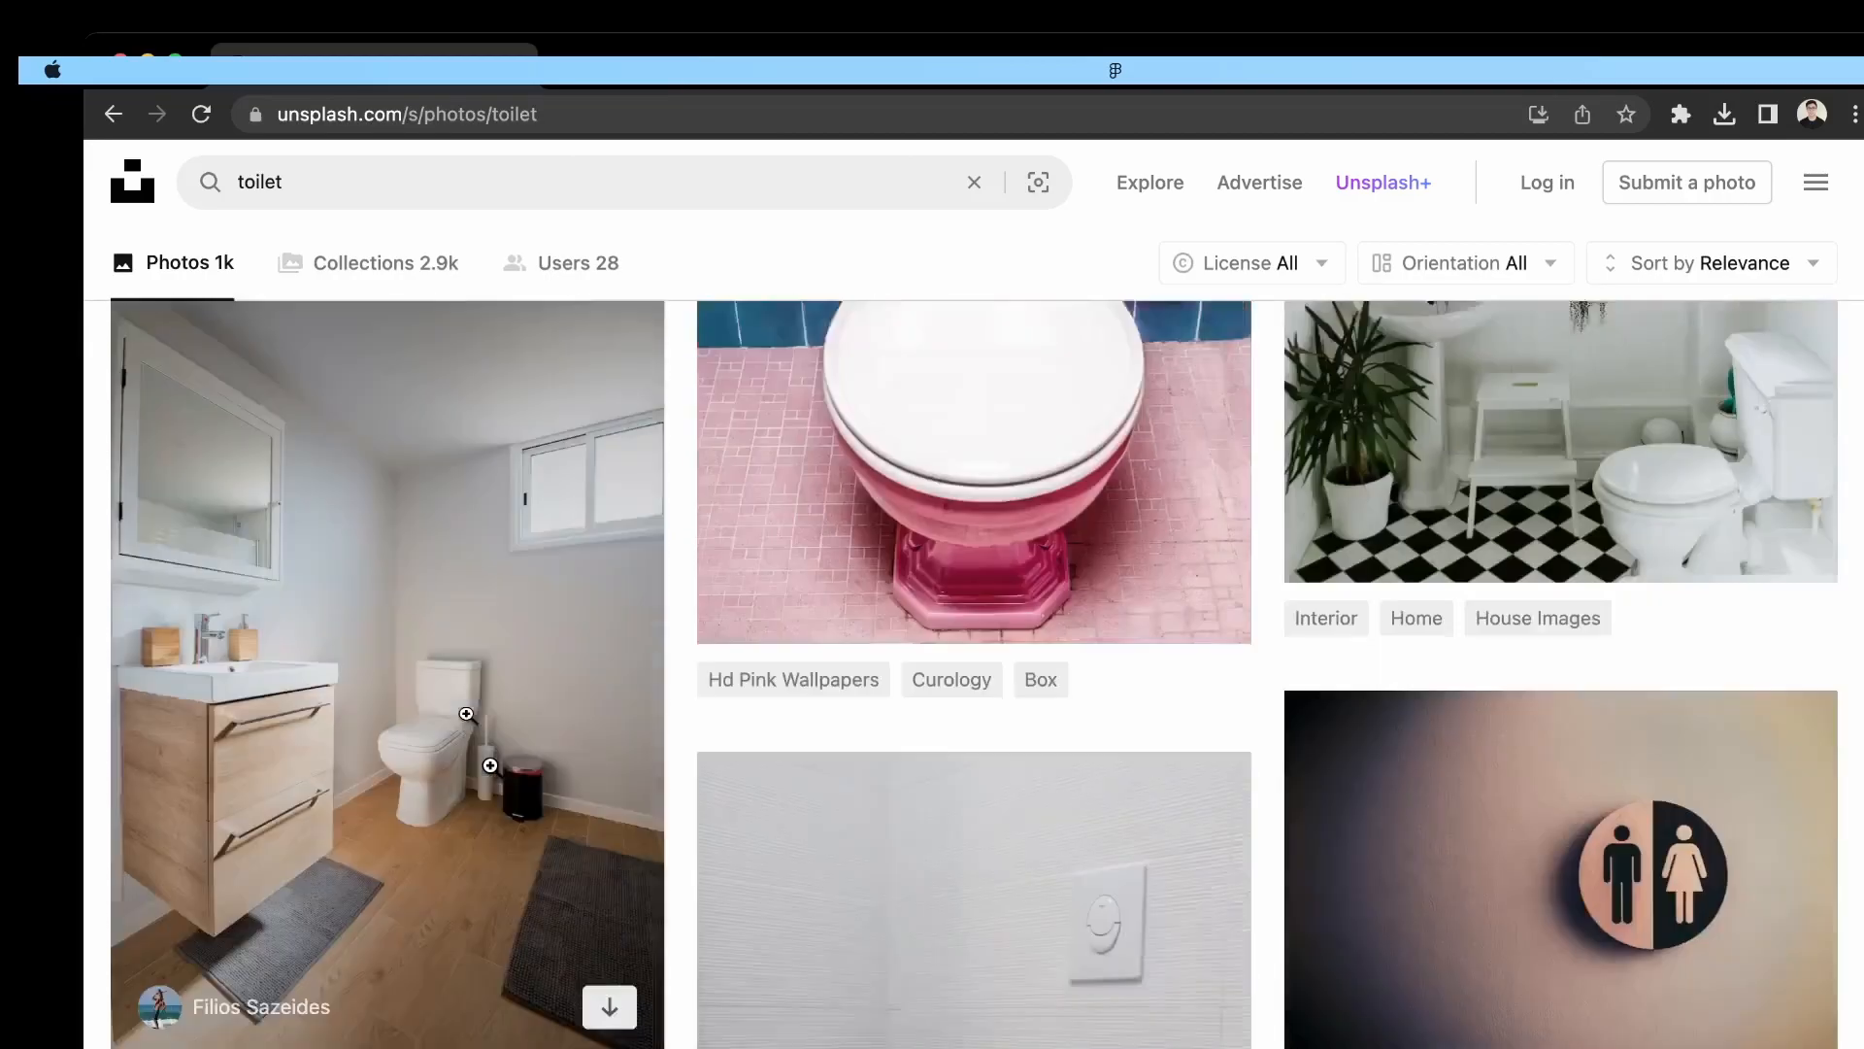
scroll(746, 879, up, 3)
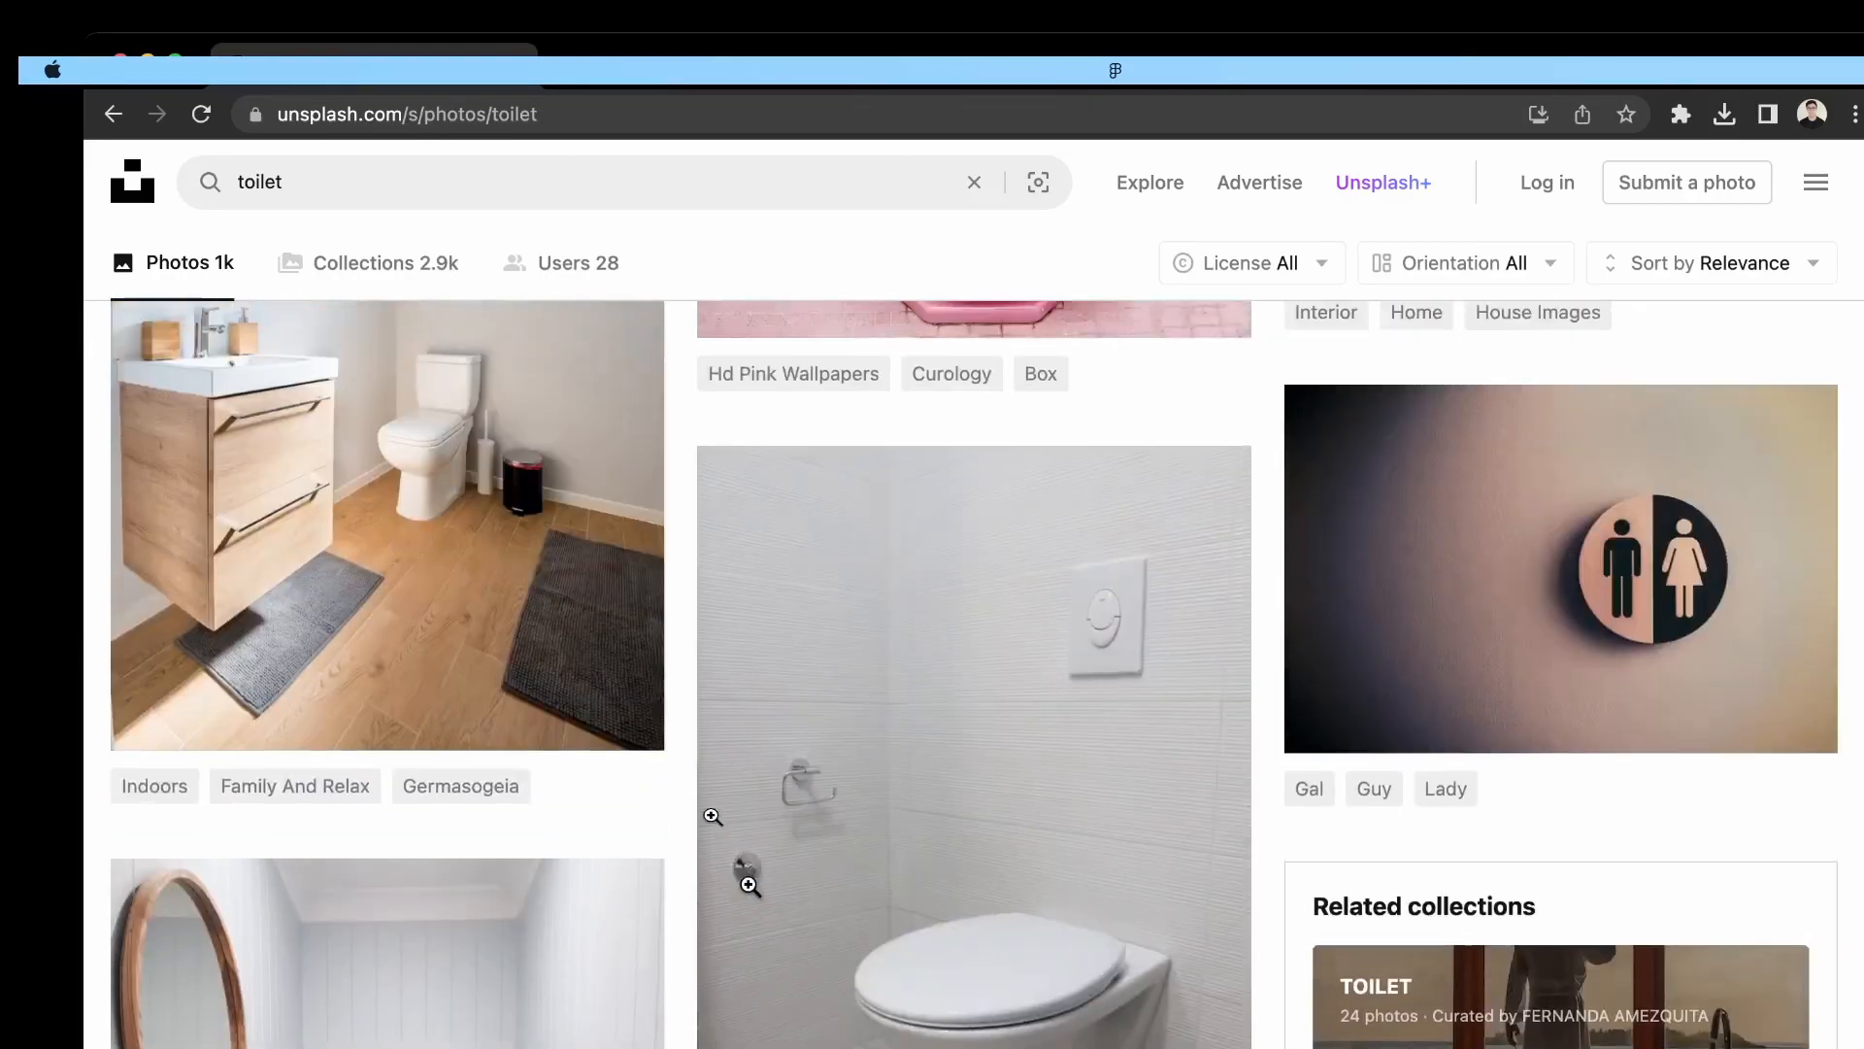
scroll(874, 825, down, 2)
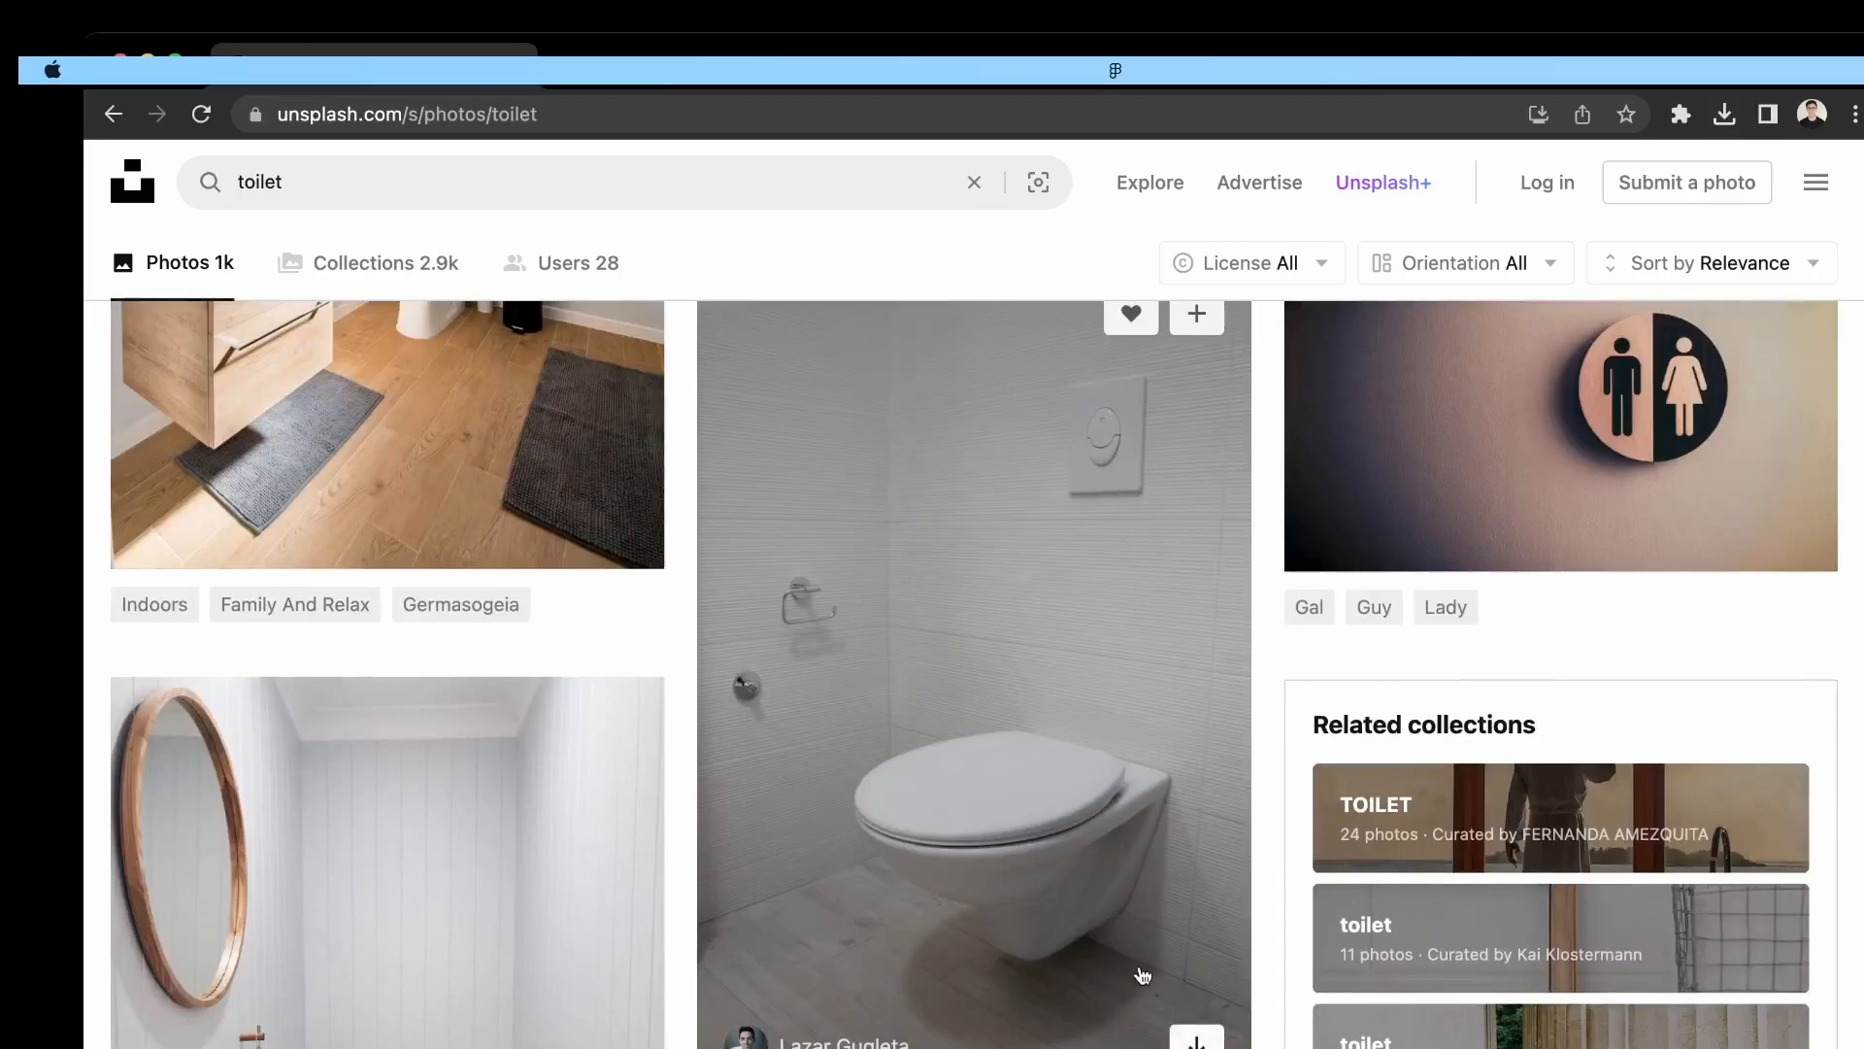
click(1196, 1037)
Search Unsplash for "faucet" and download the photo of the chrome faucet dripping into a white sink
drag(366, 181, 112, 204)
text(fau)
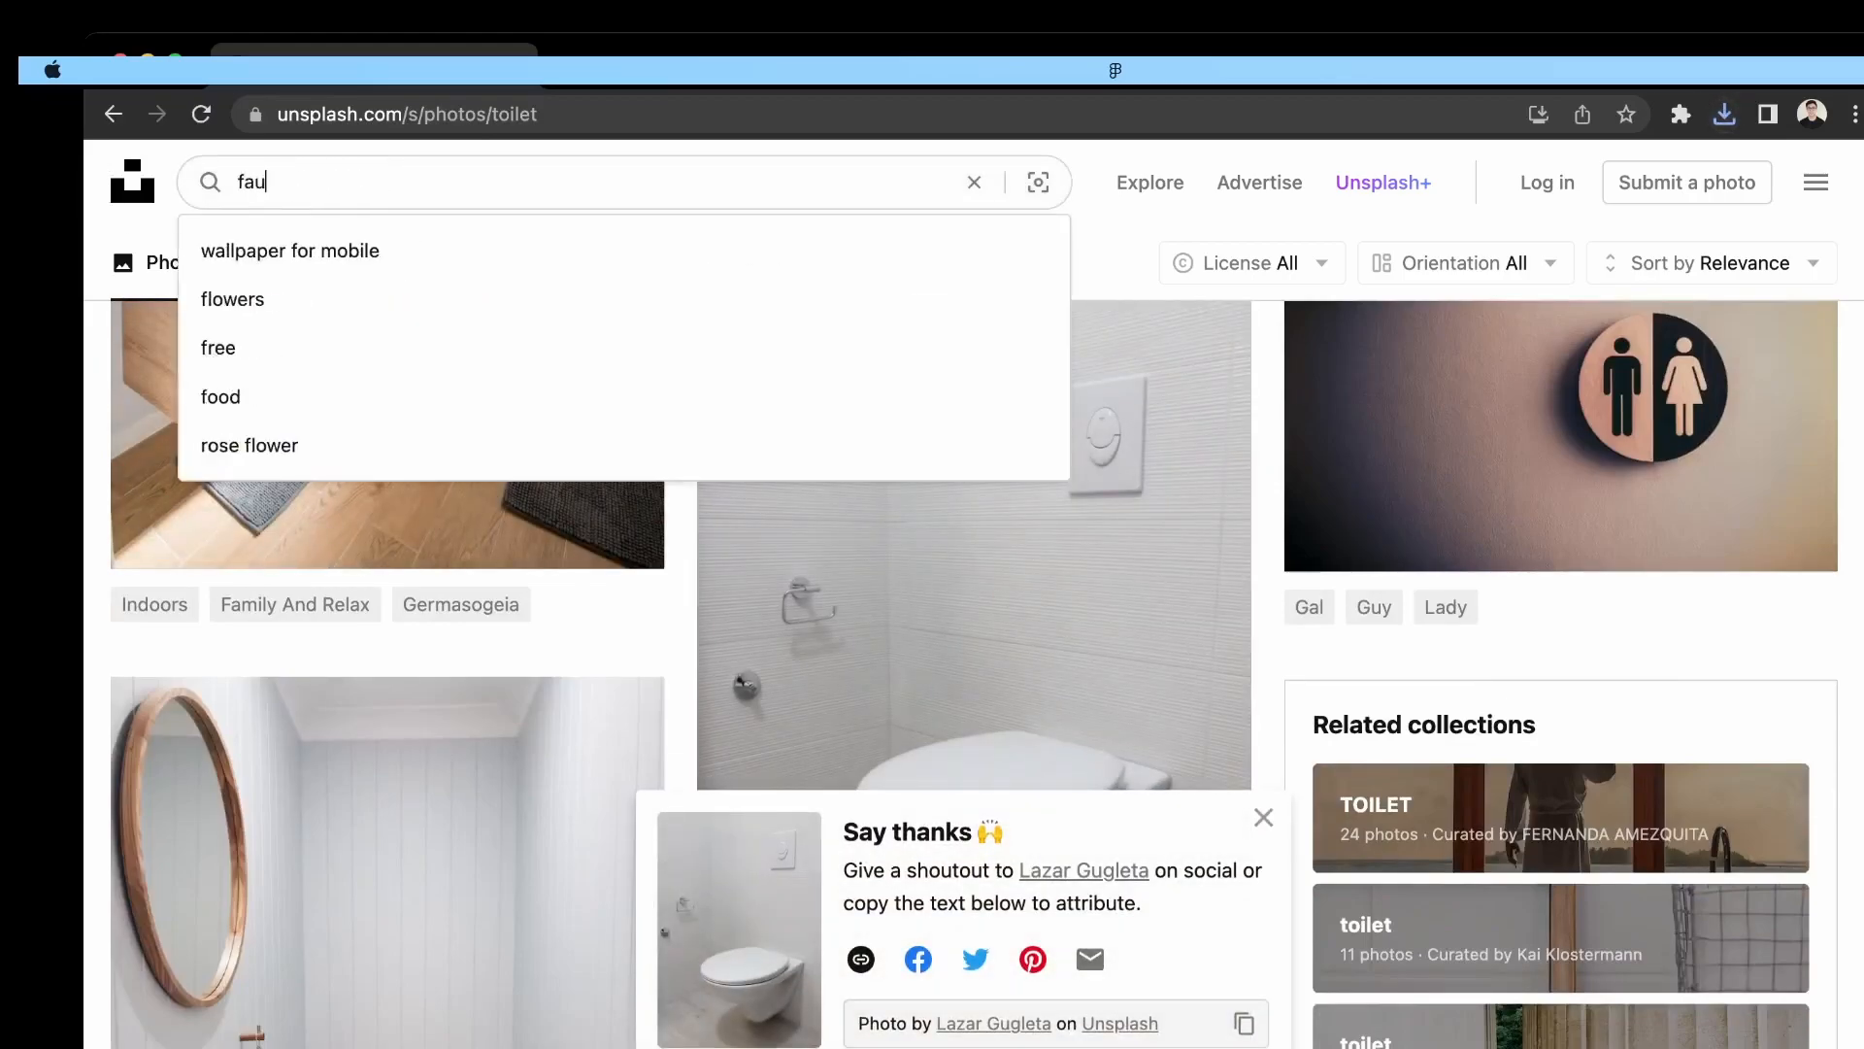
key(Return)
scroll(707, 491, down, 5)
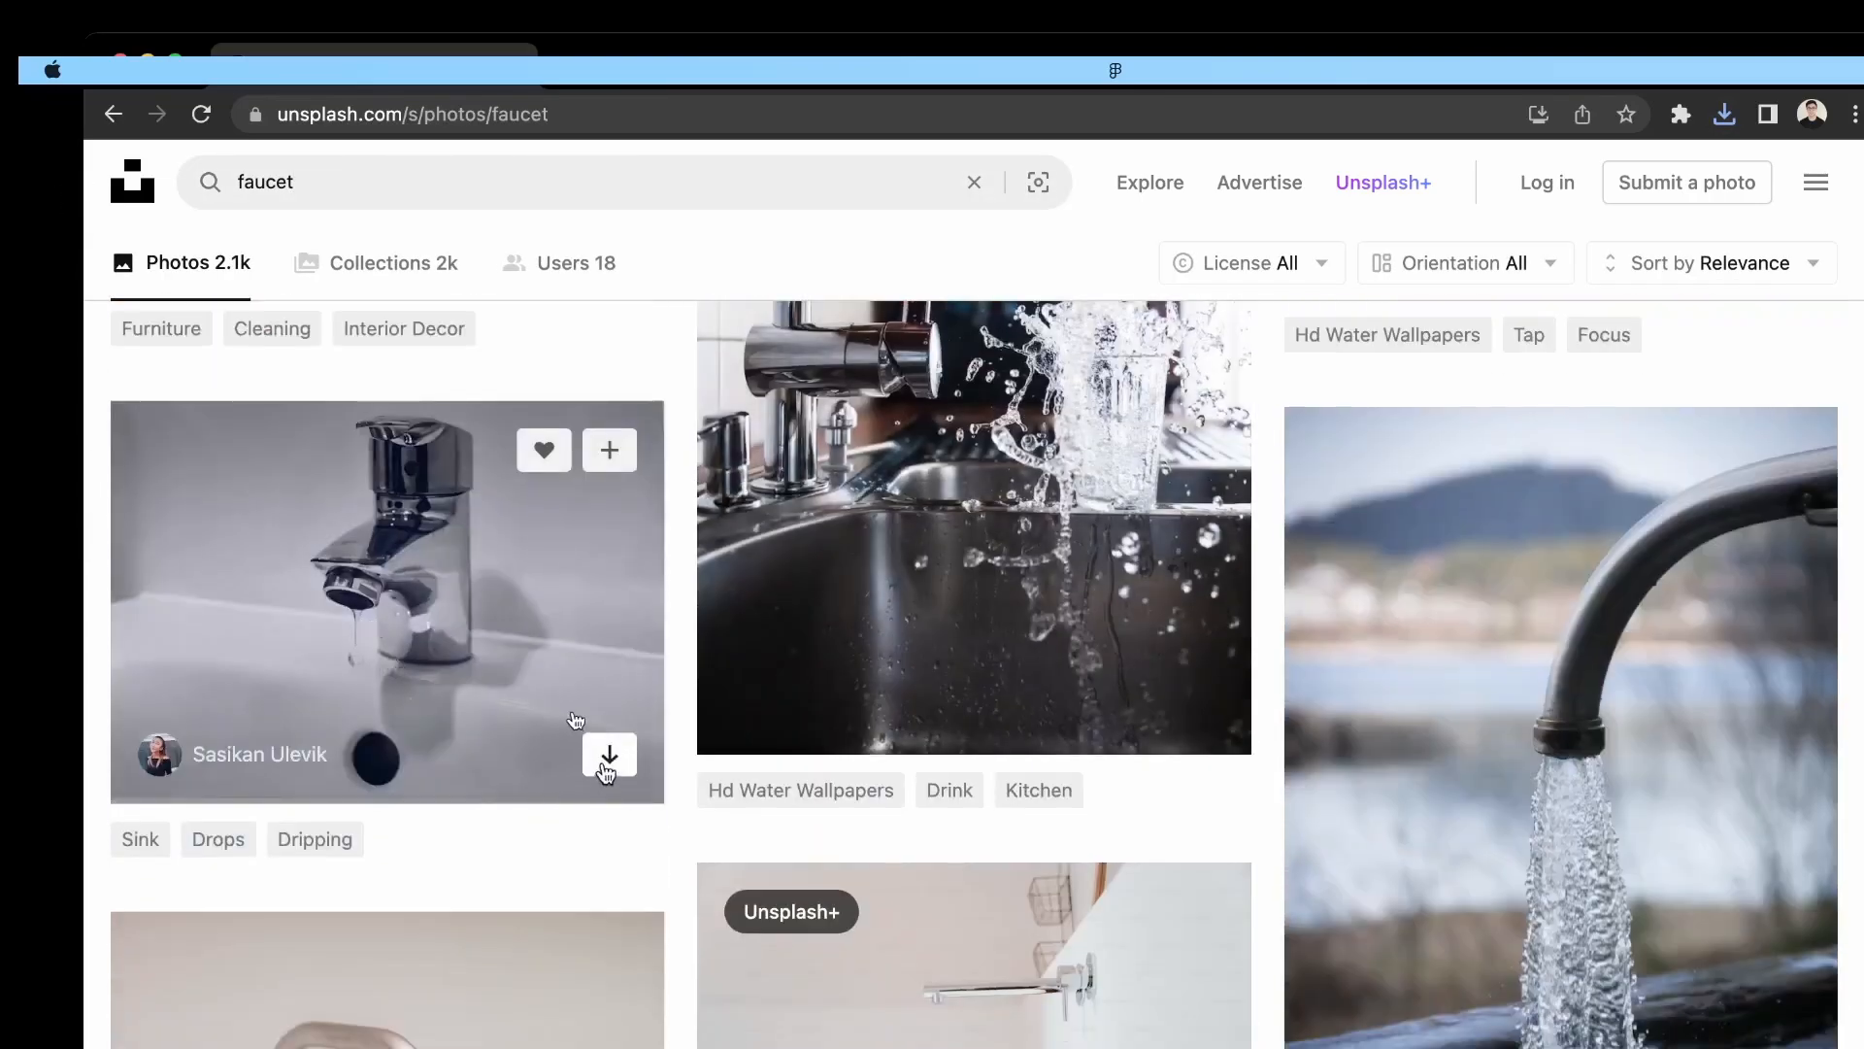
click(609, 755)
Search Unsplash for "bathtub", download the photo of the white oval freestanding tub beside a toilet, and dismiss the thank-you pop-up
drag(377, 188, 19, 186)
text(b ath)
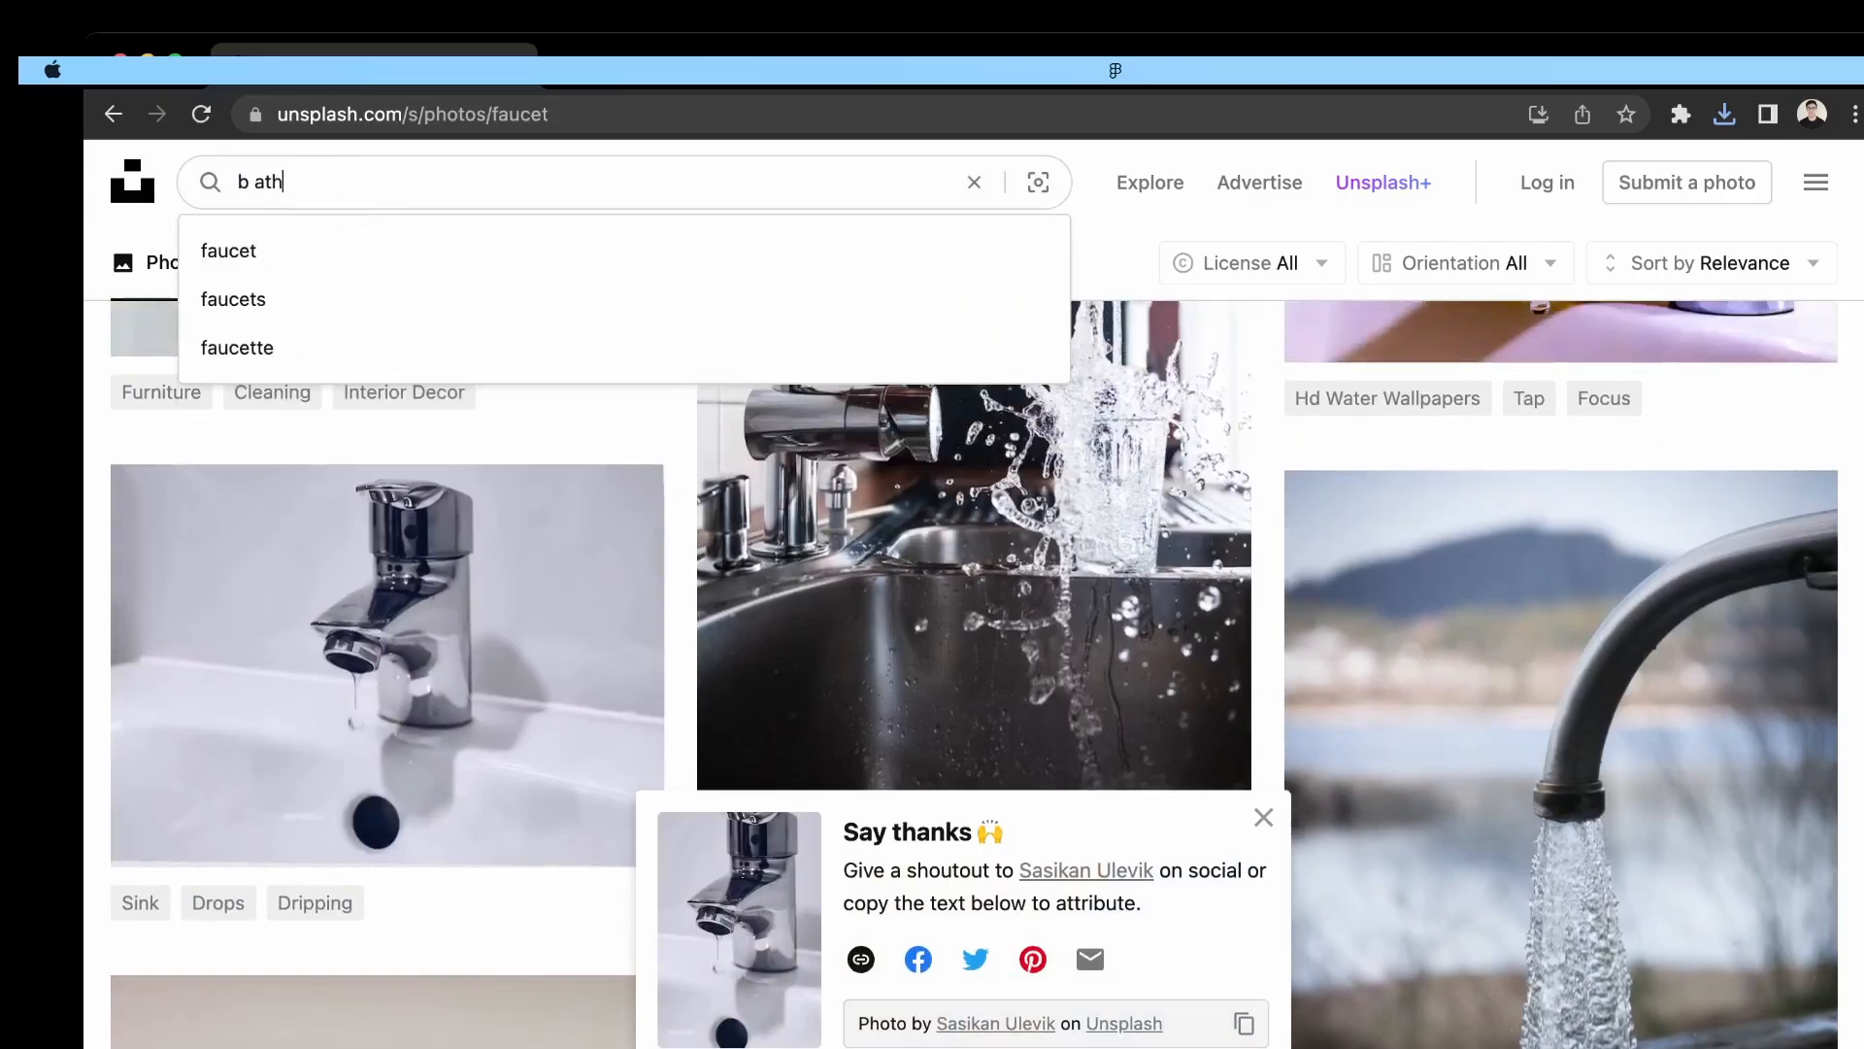
text(thtub)
key(Return)
scroll(636, 413, down, 6)
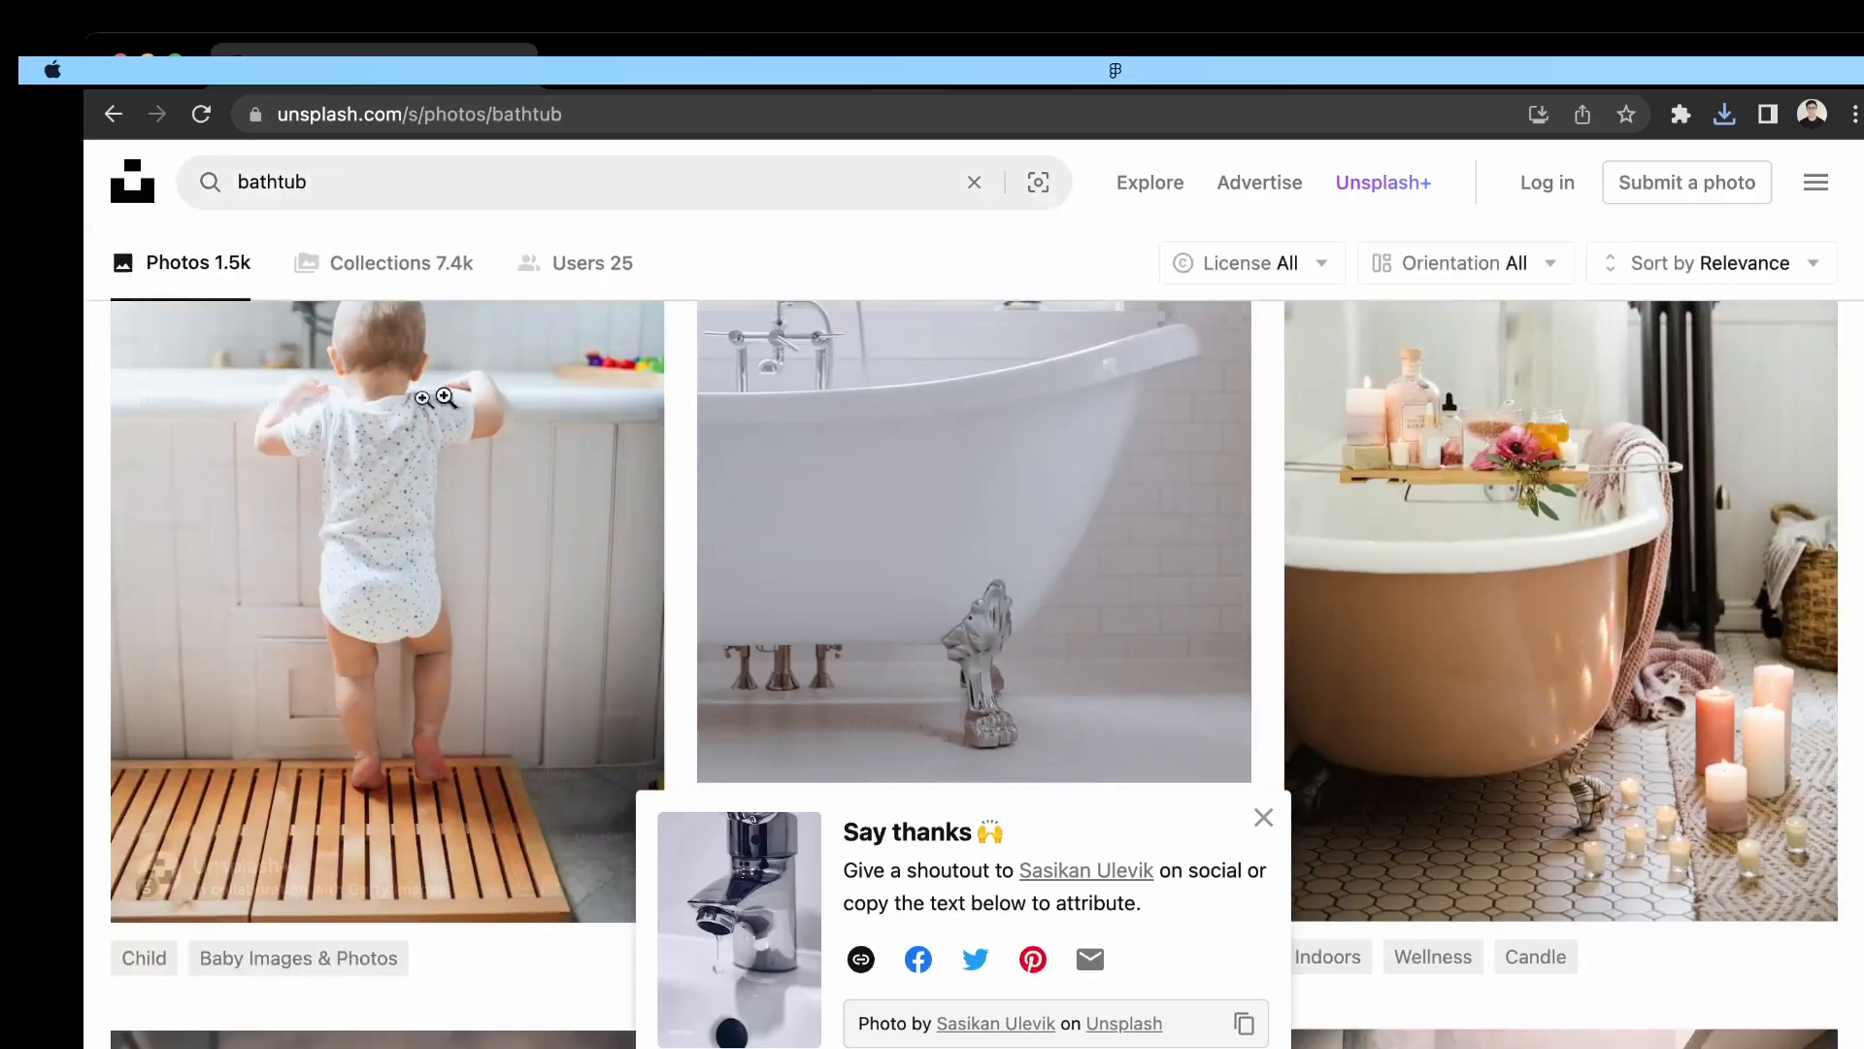
scroll(636, 413, down, 5)
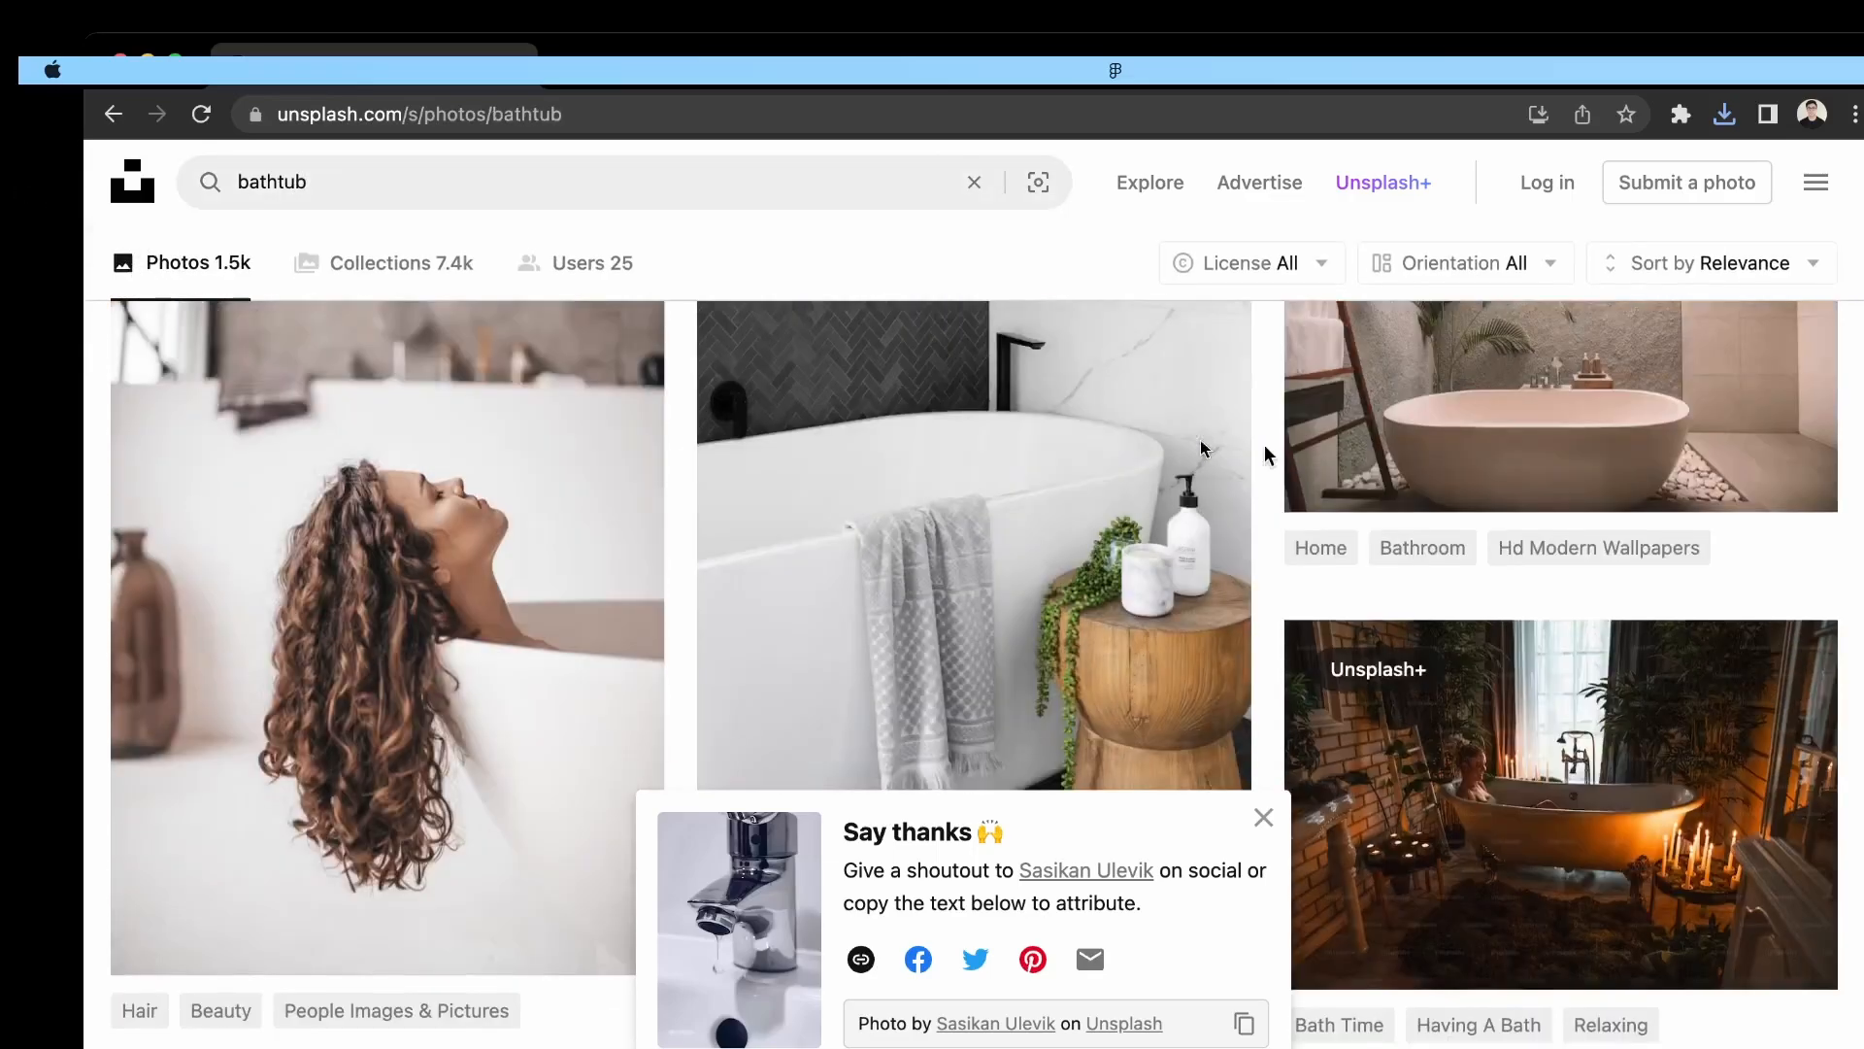
scroll(1205, 447, up, 3)
click(1264, 818)
scroll(1258, 684, down, 10)
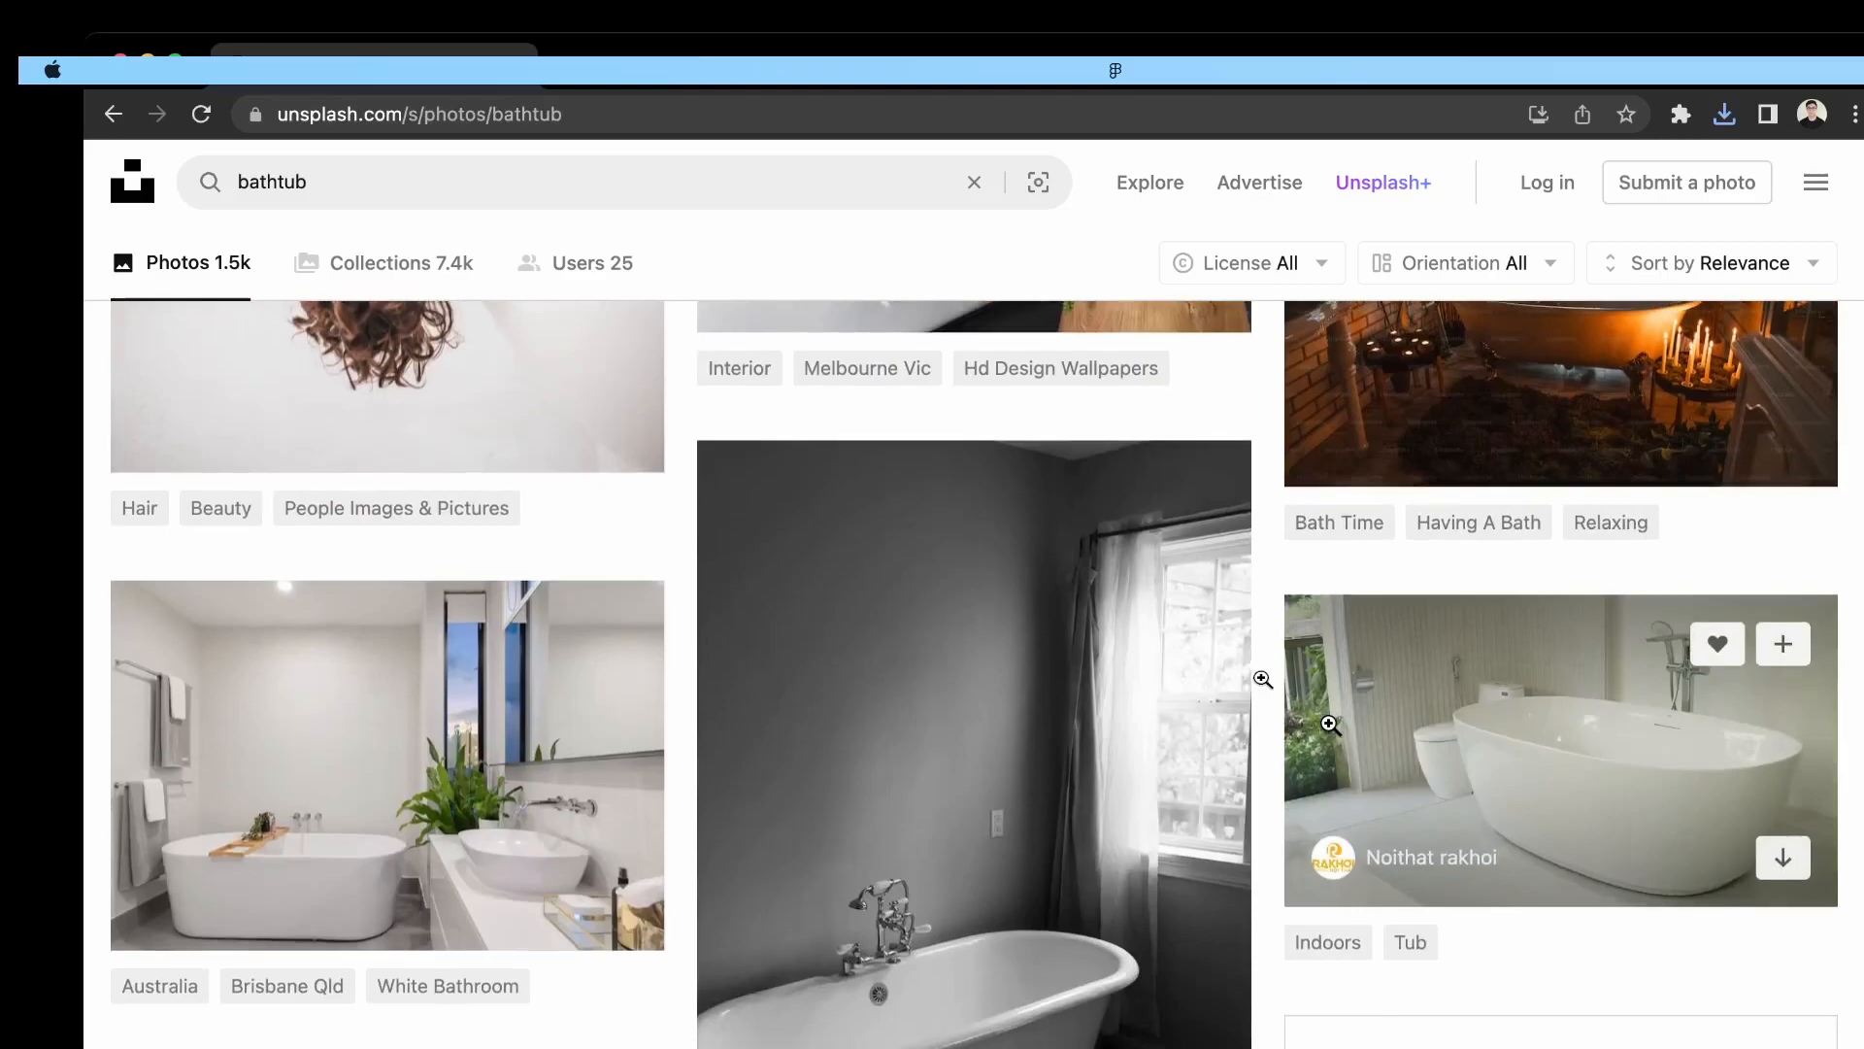
scroll(1291, 699, down, 1)
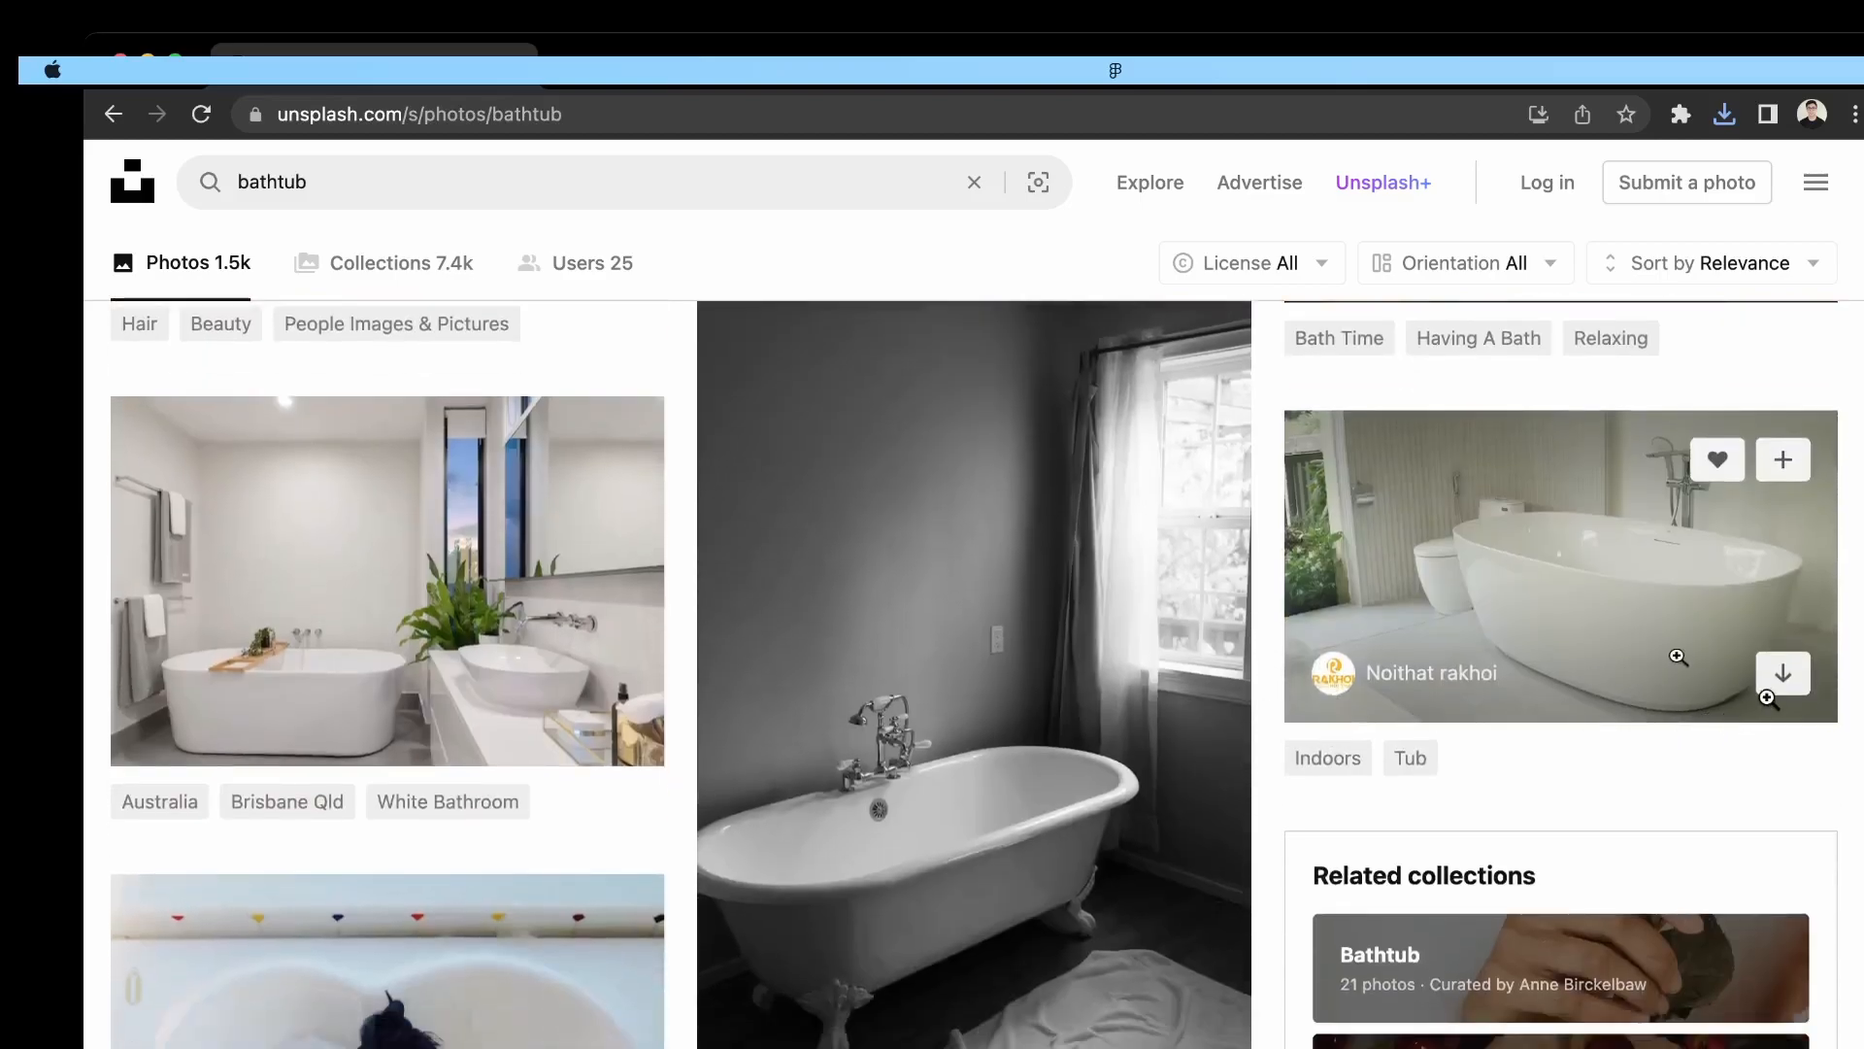
click(1802, 680)
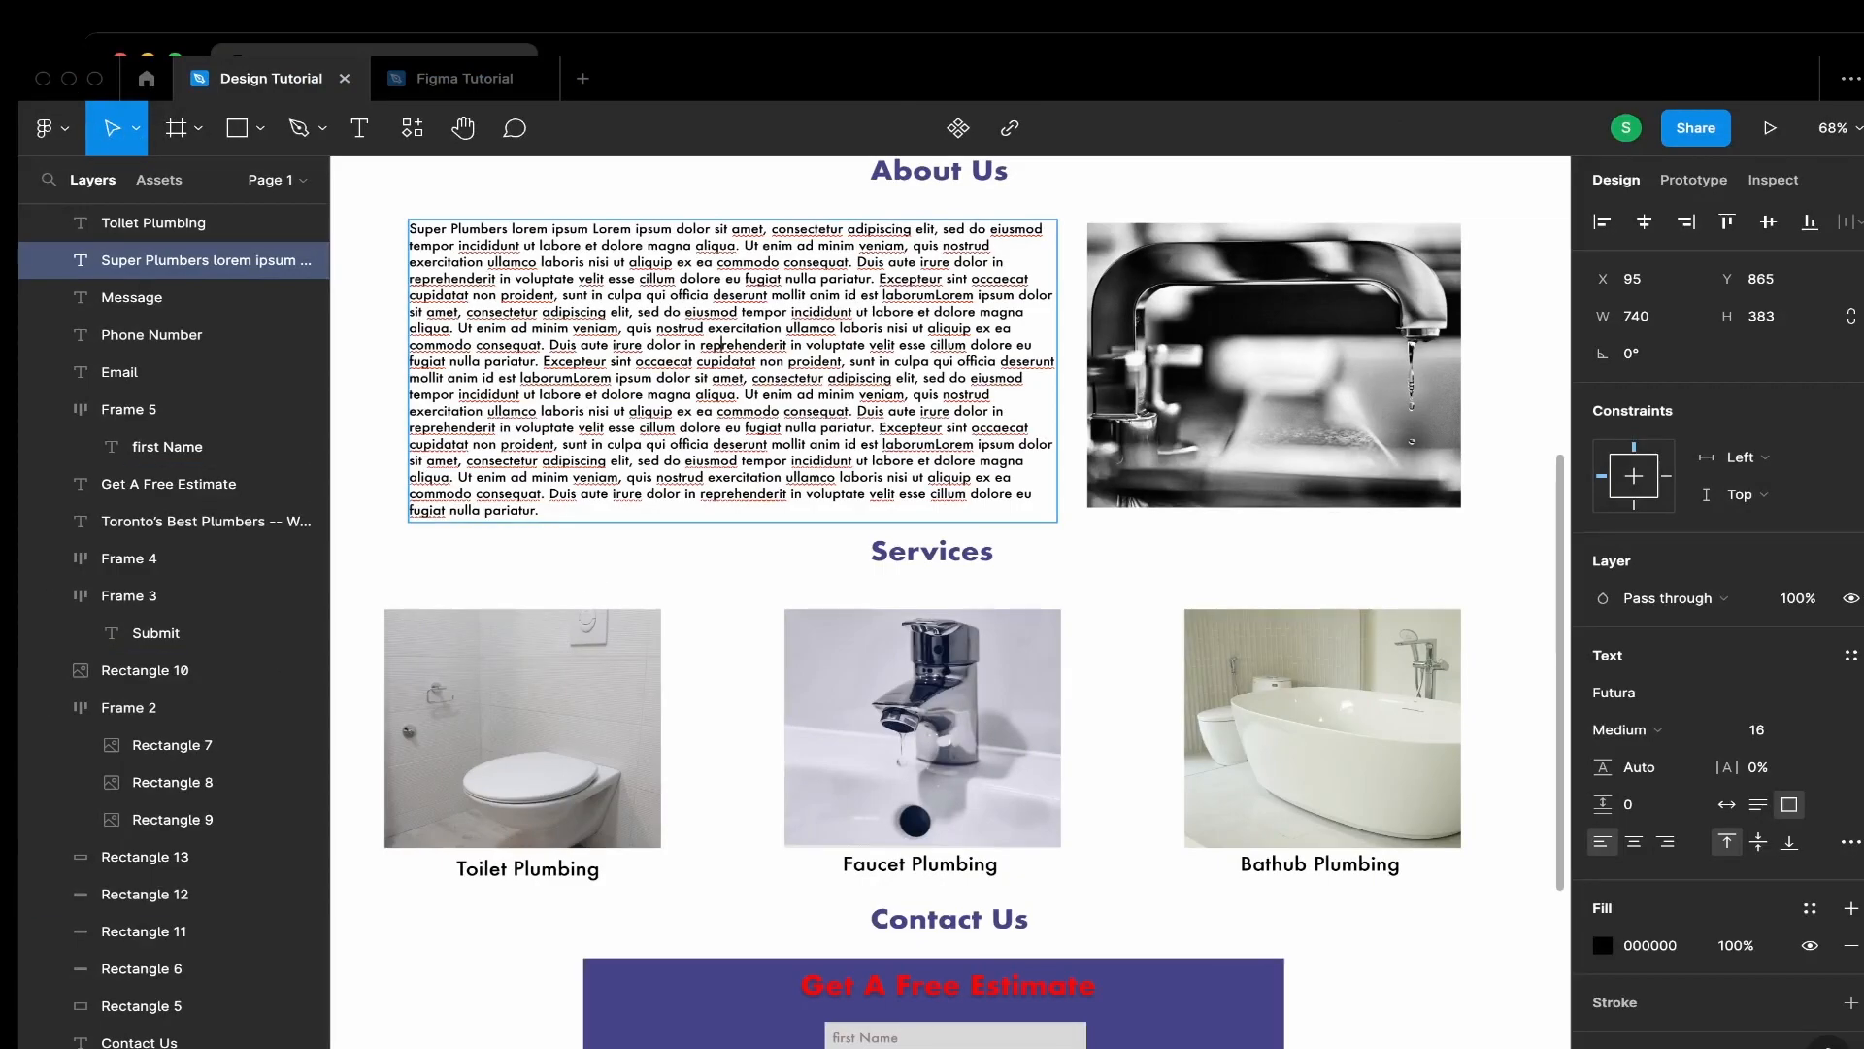
key(ctrl+Left)
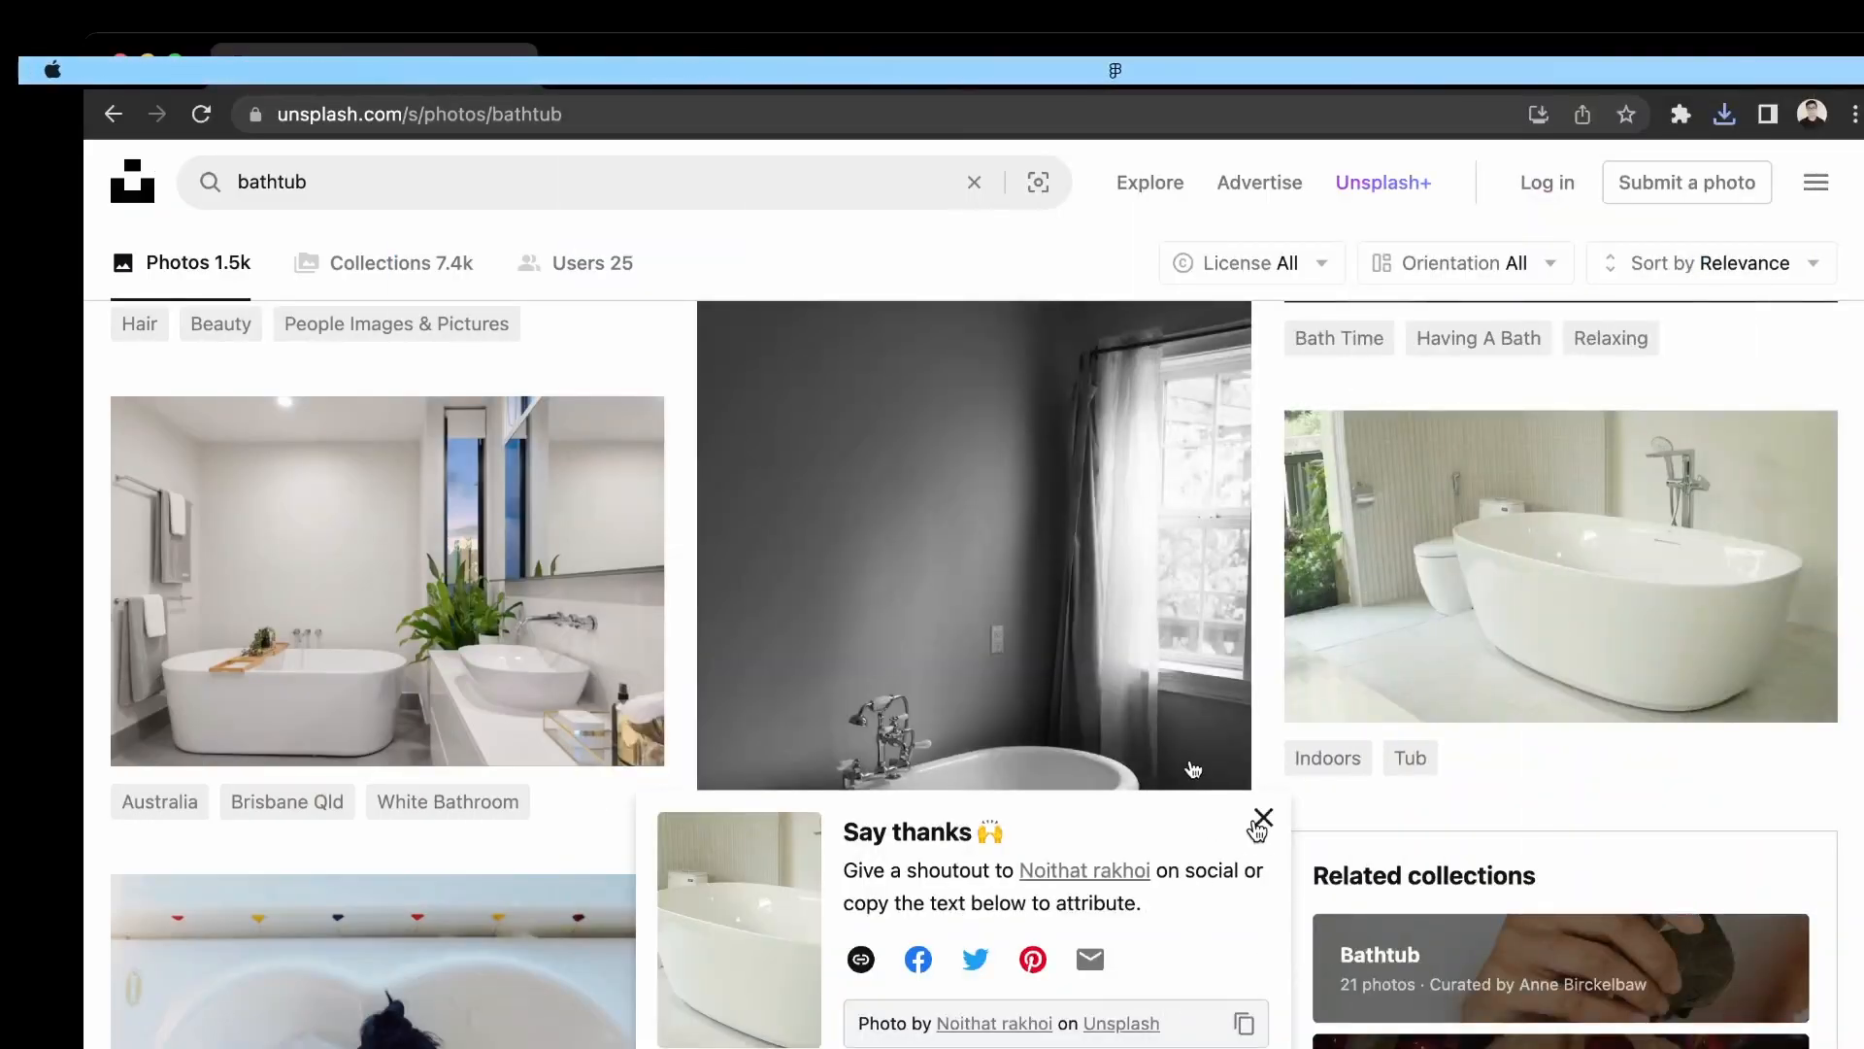
click(1264, 816)
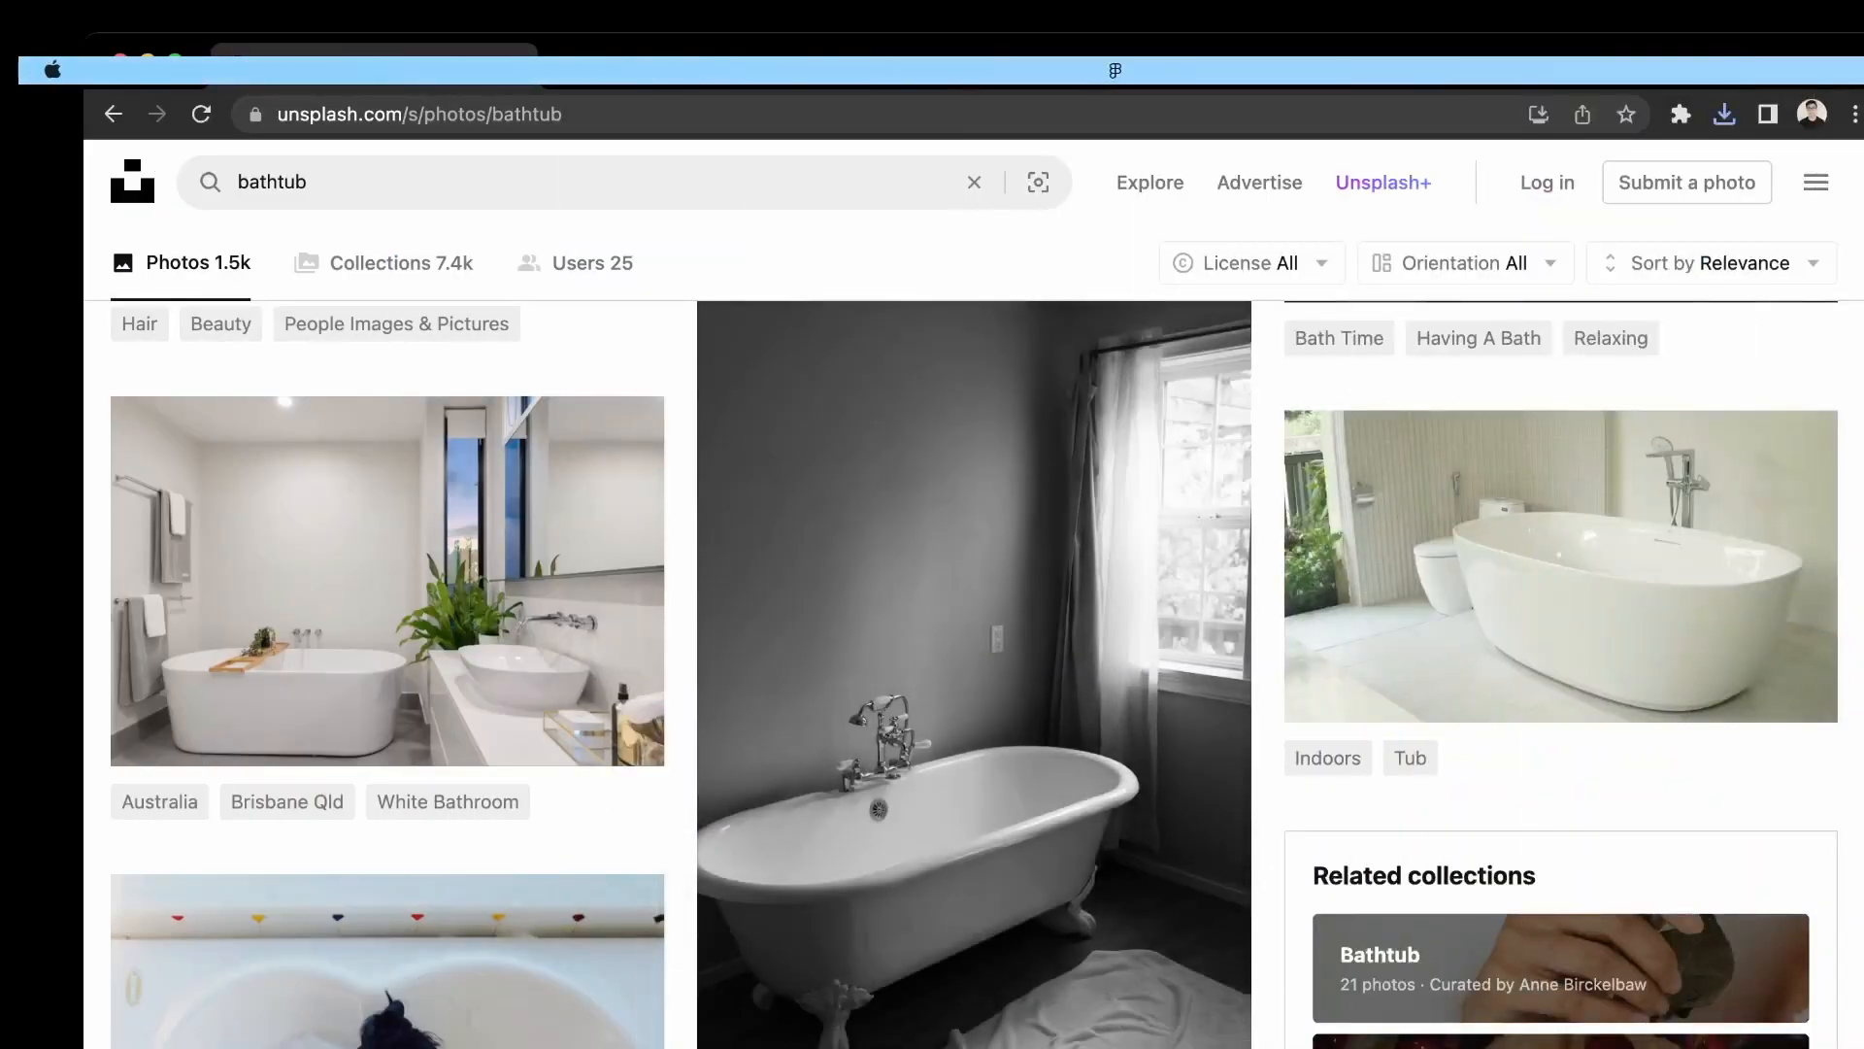
Switch to the Figma Tutorial file and fill the first Services placeholder with the toilet image from the website assets folder
key(ctrl+Right)
click(418, 78)
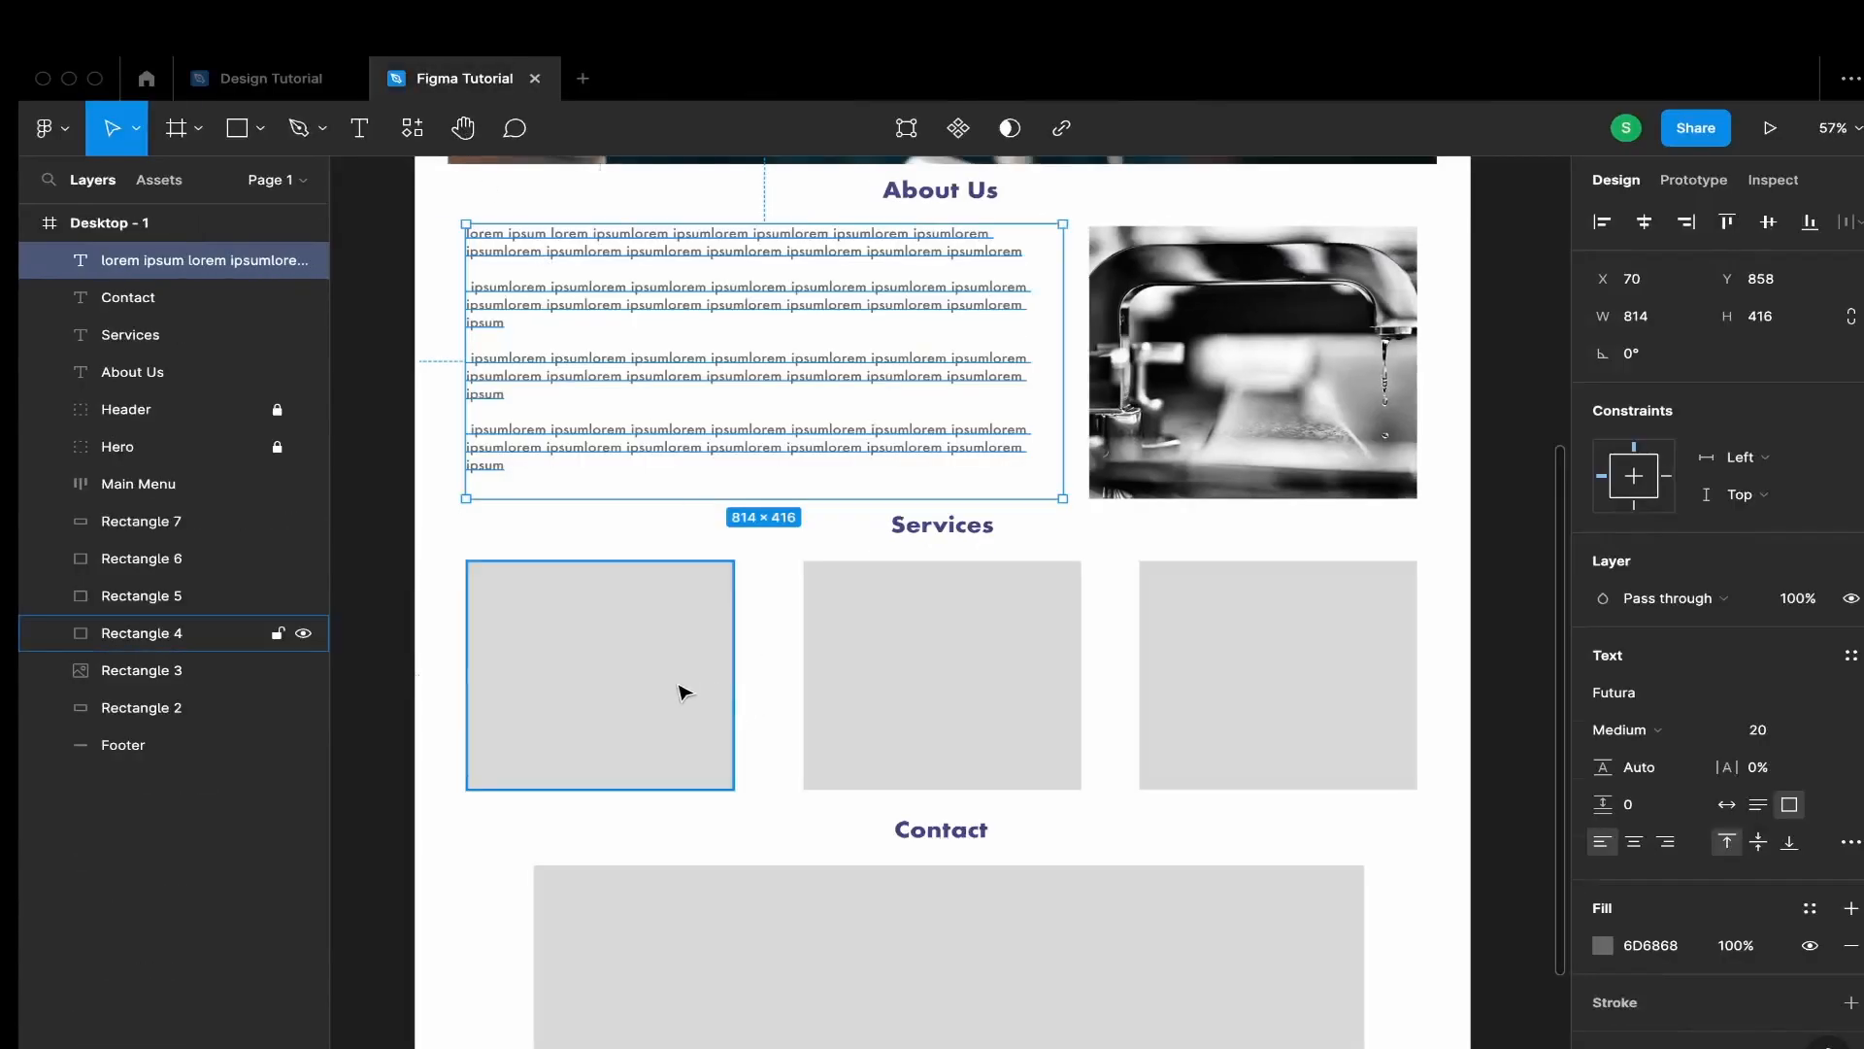
click(683, 691)
click(1602, 693)
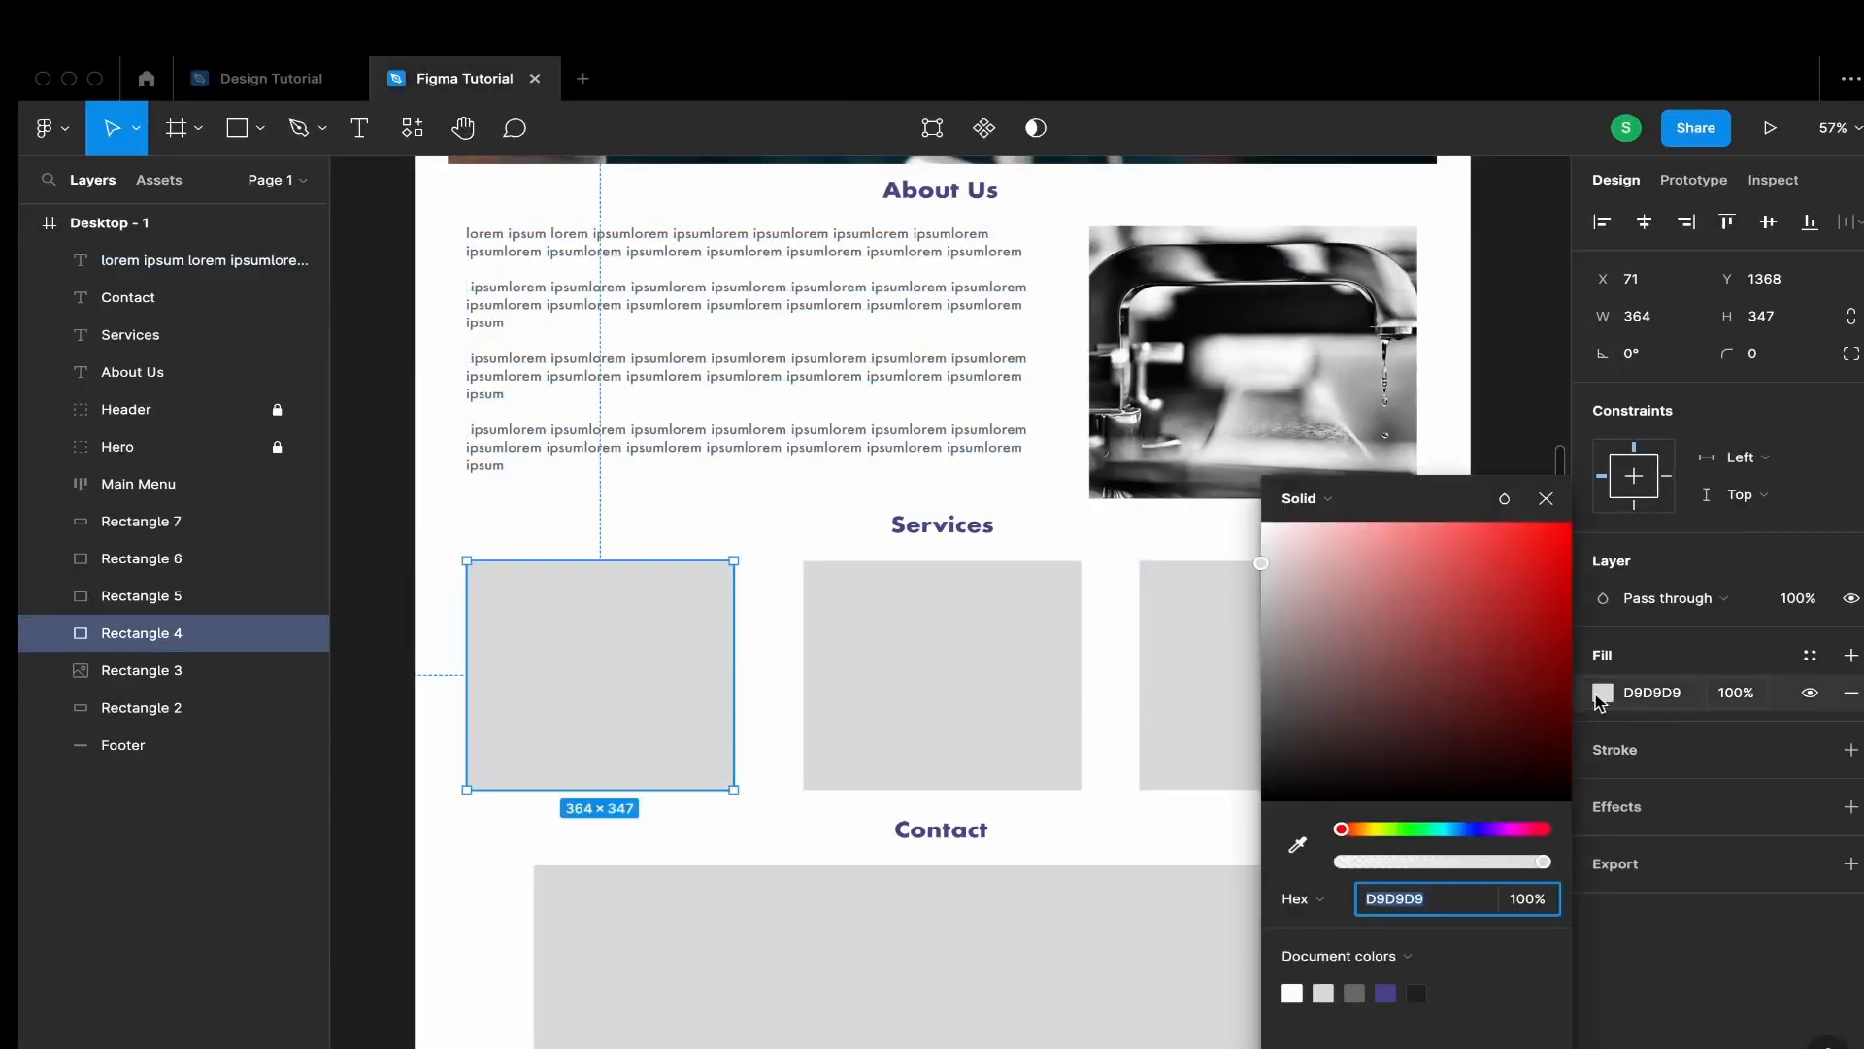
click(1318, 507)
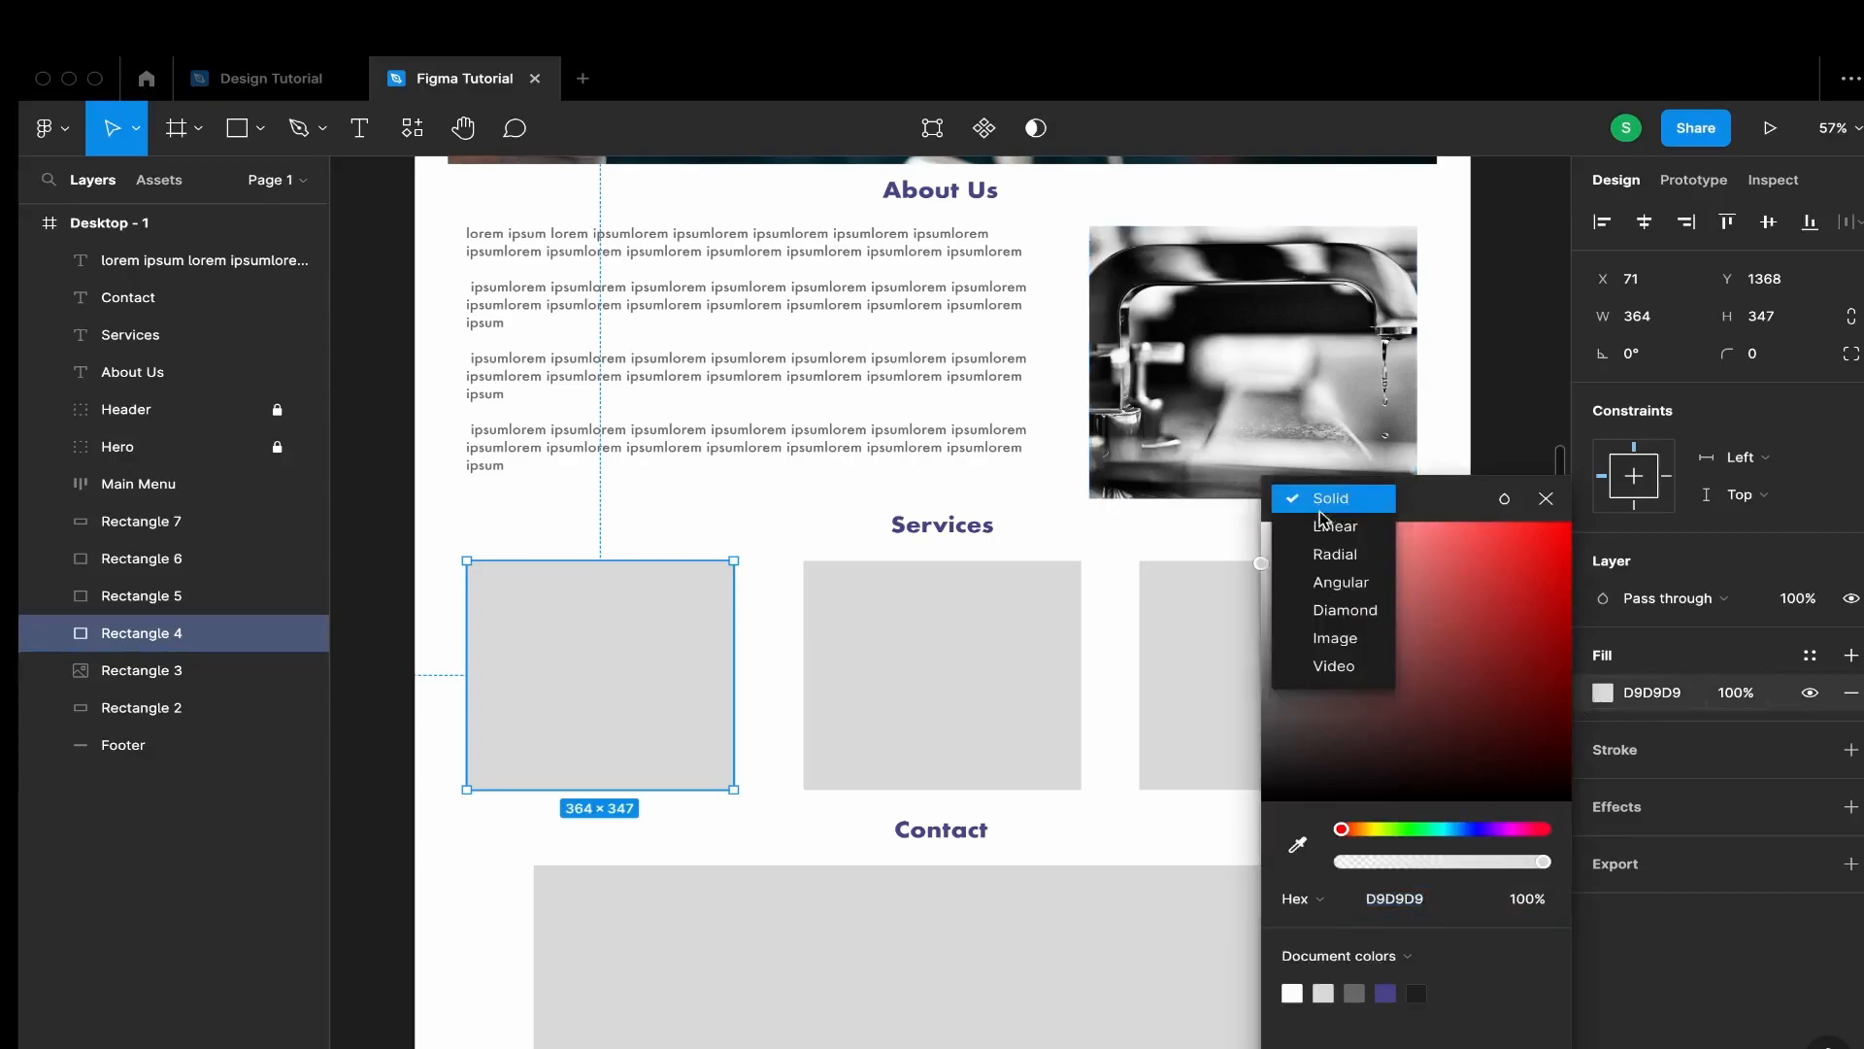
click(1335, 637)
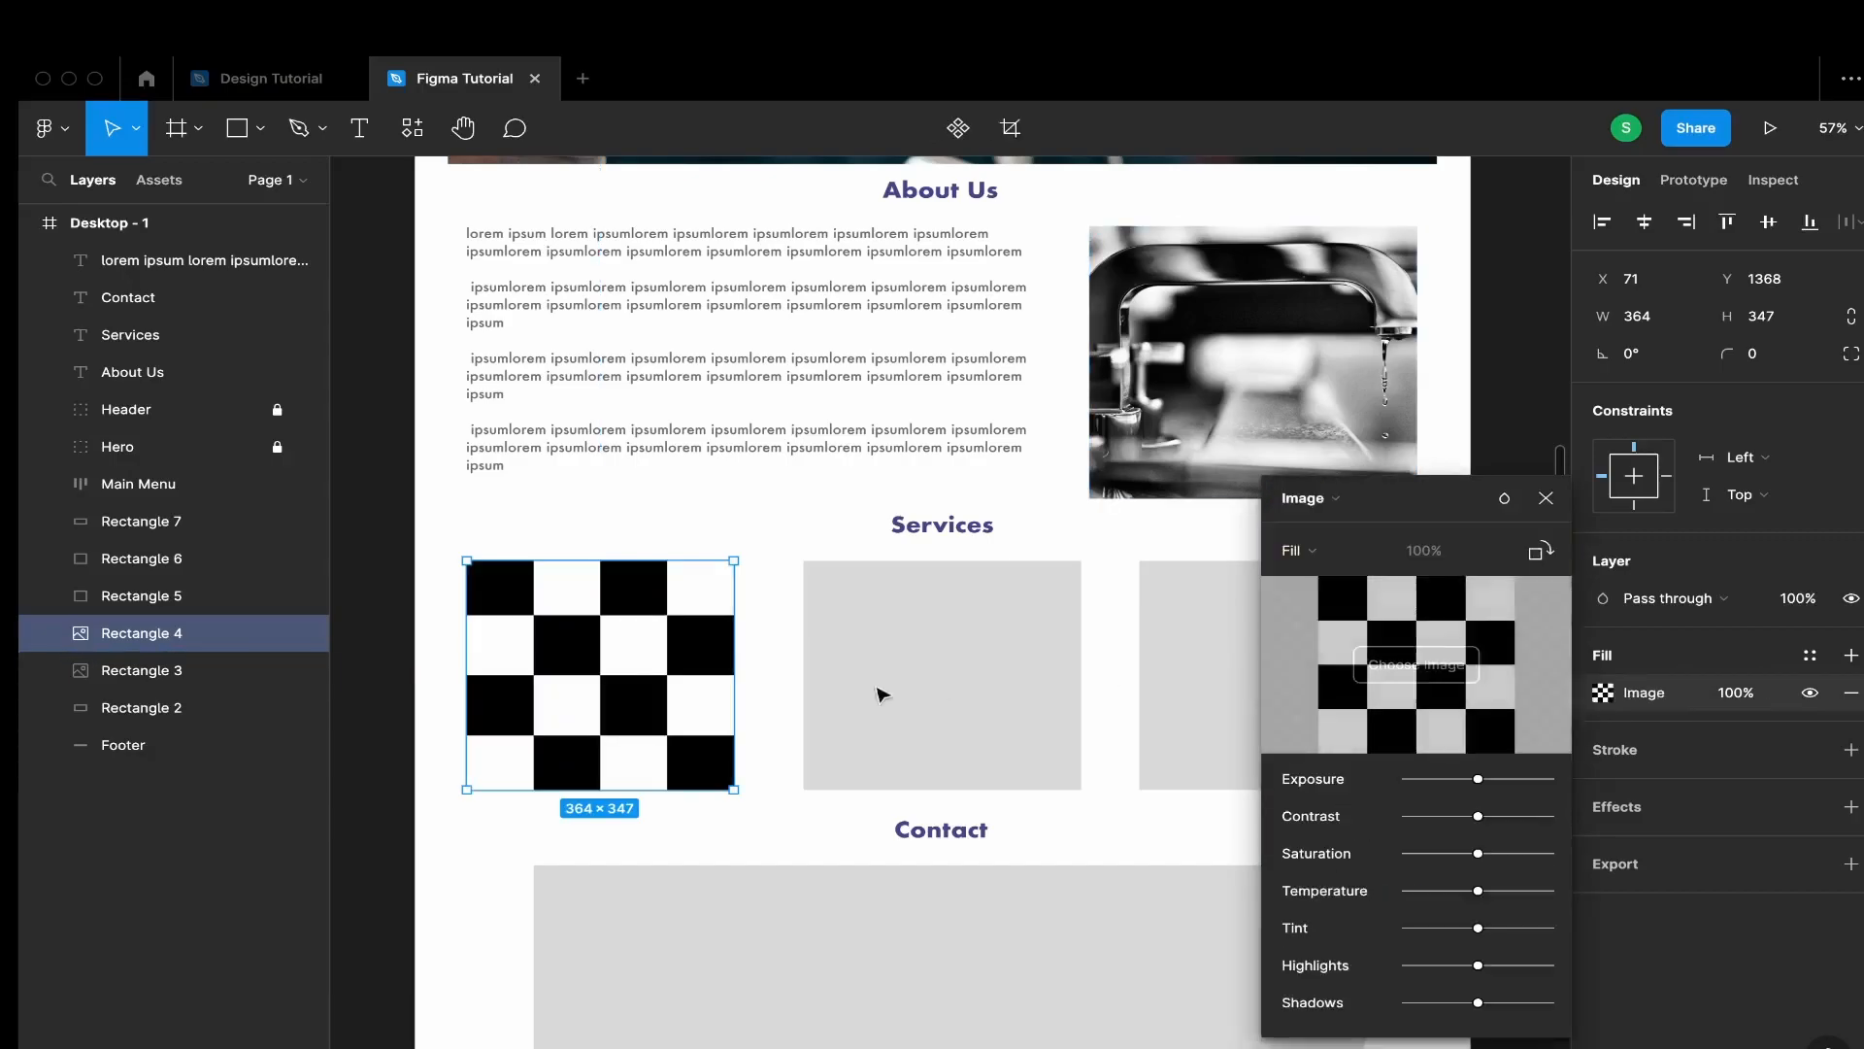
click(1429, 643)
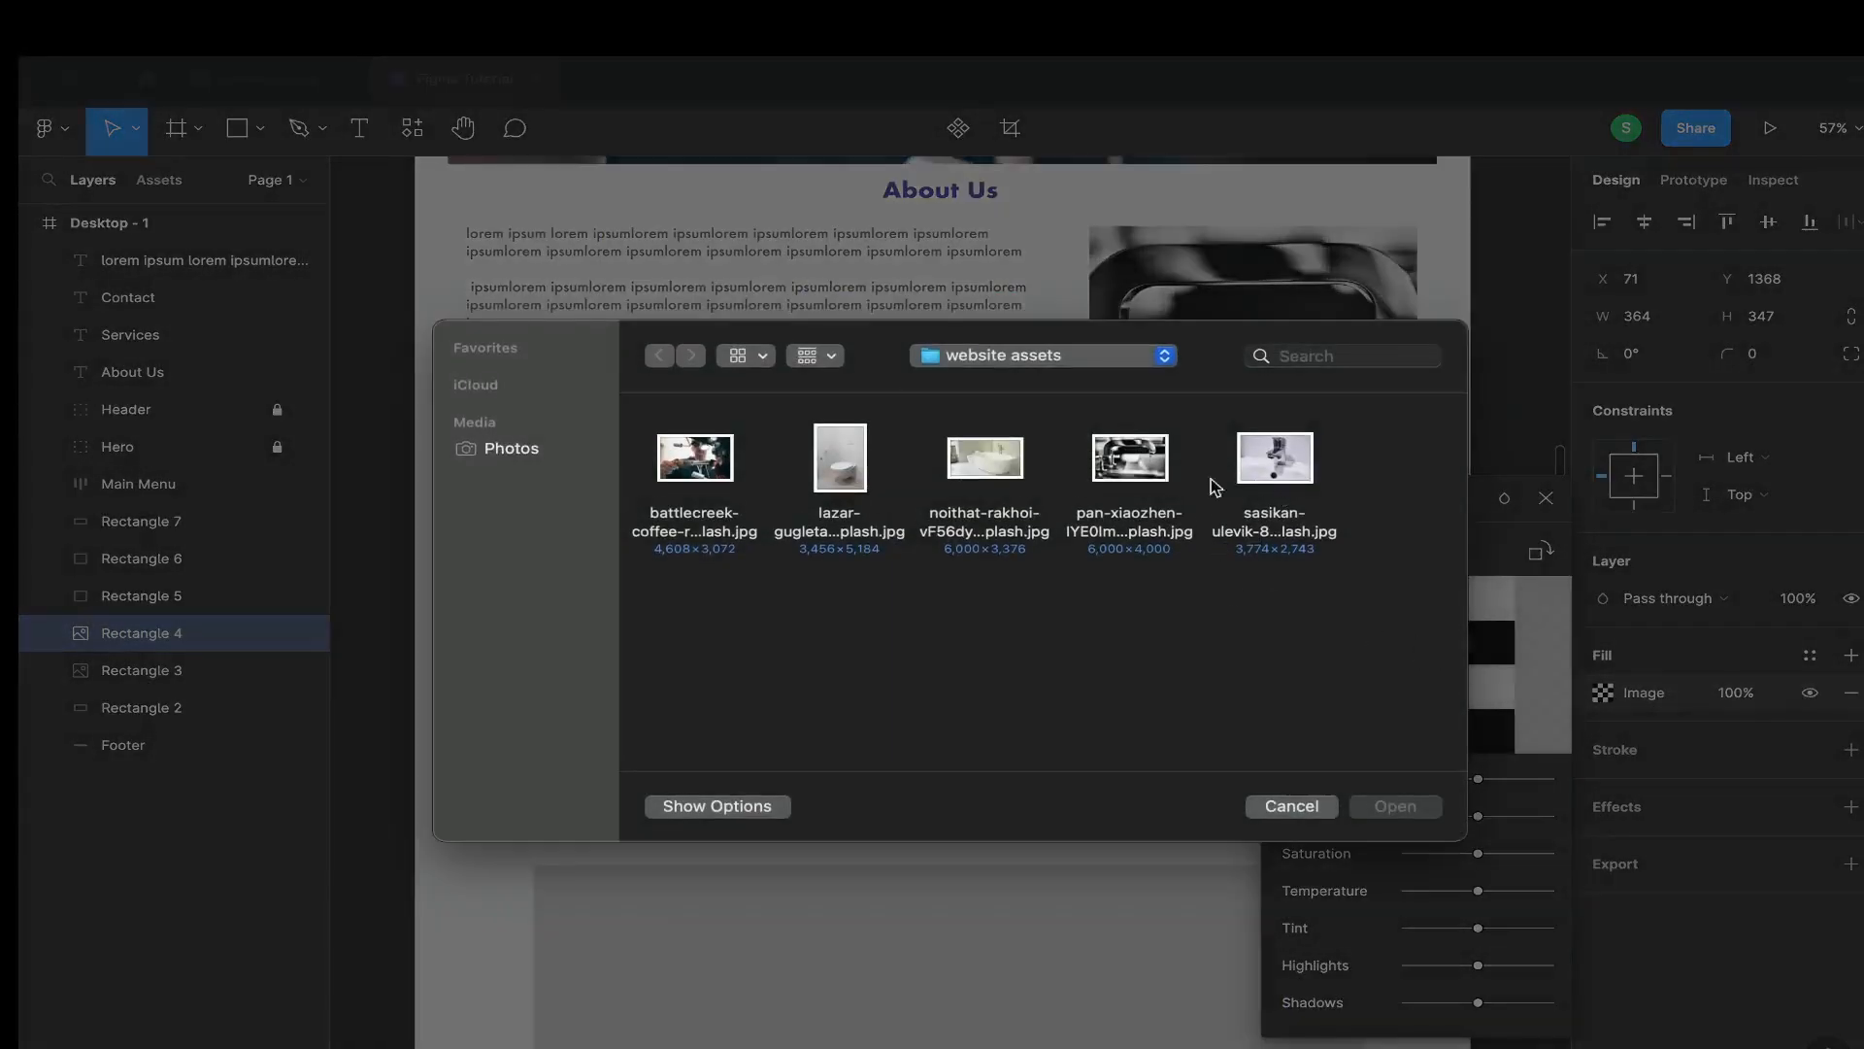
click(840, 496)
click(1394, 806)
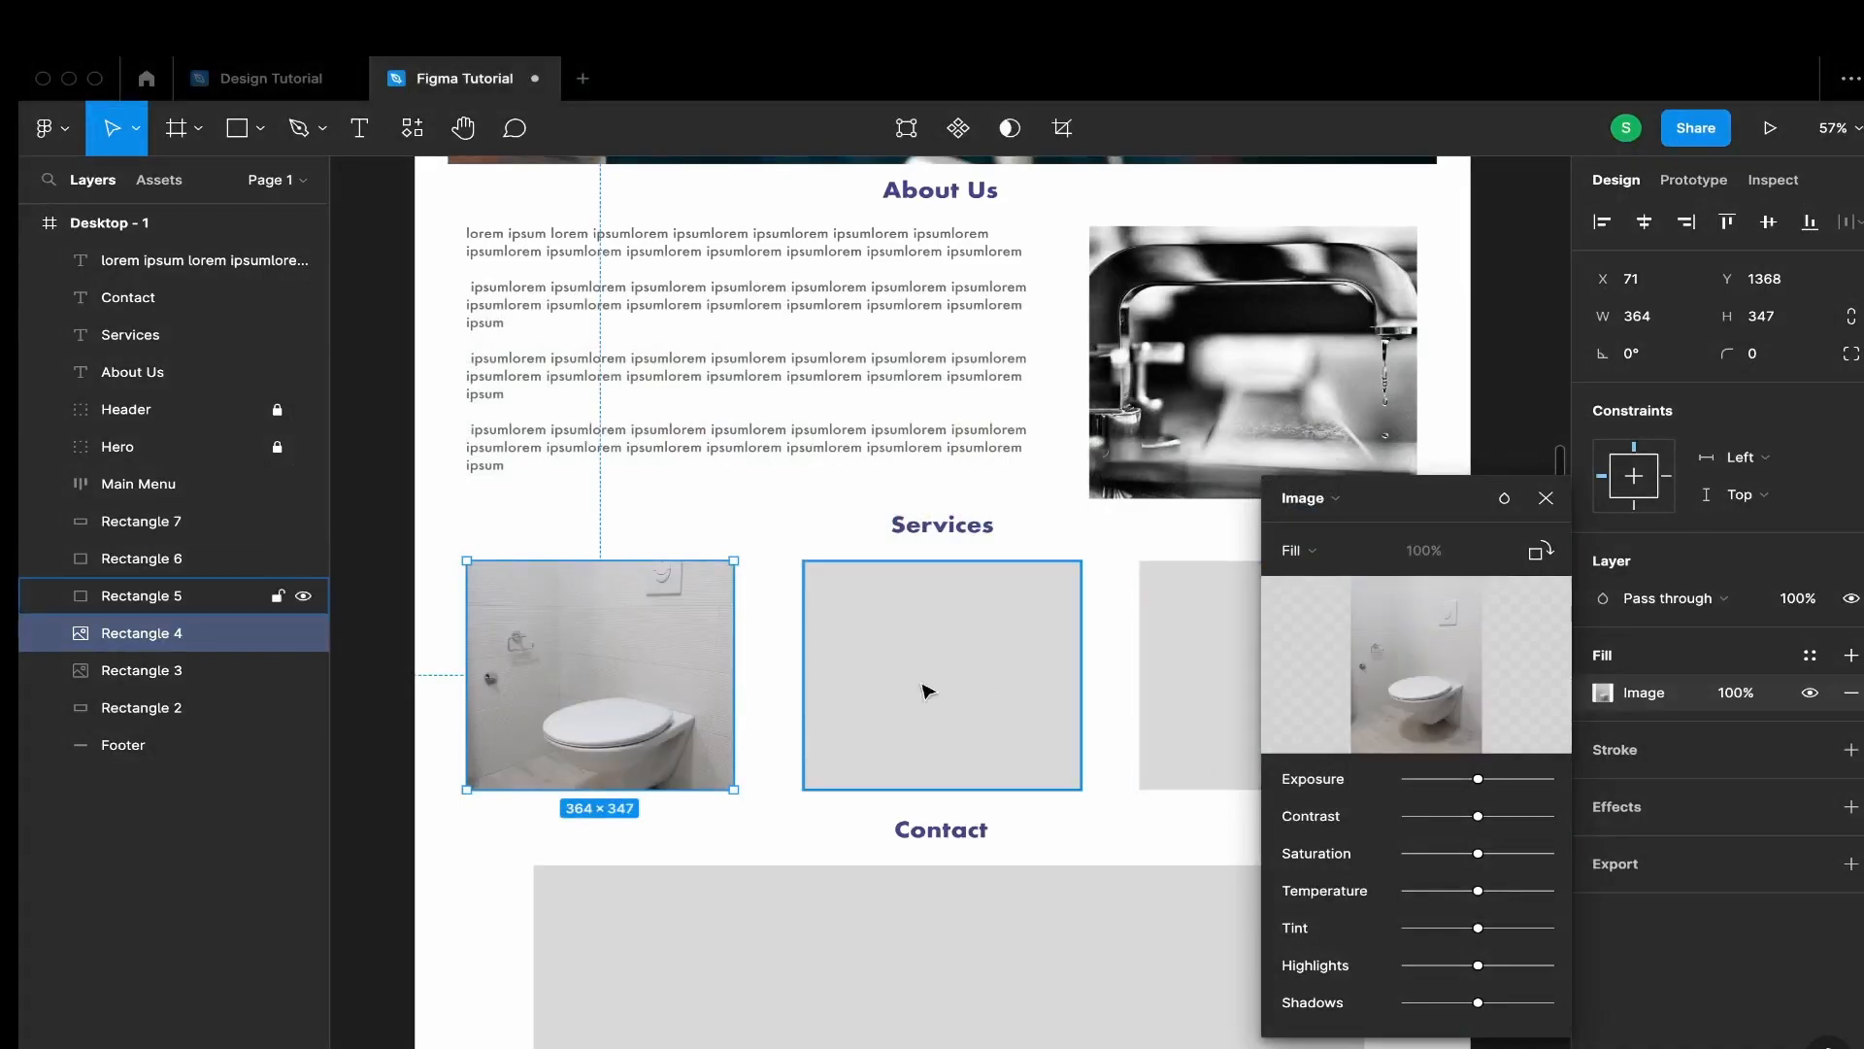
Fill the middle Services placeholder with the chrome faucet image from the website assets folder
double_click(982, 696)
click(1602, 579)
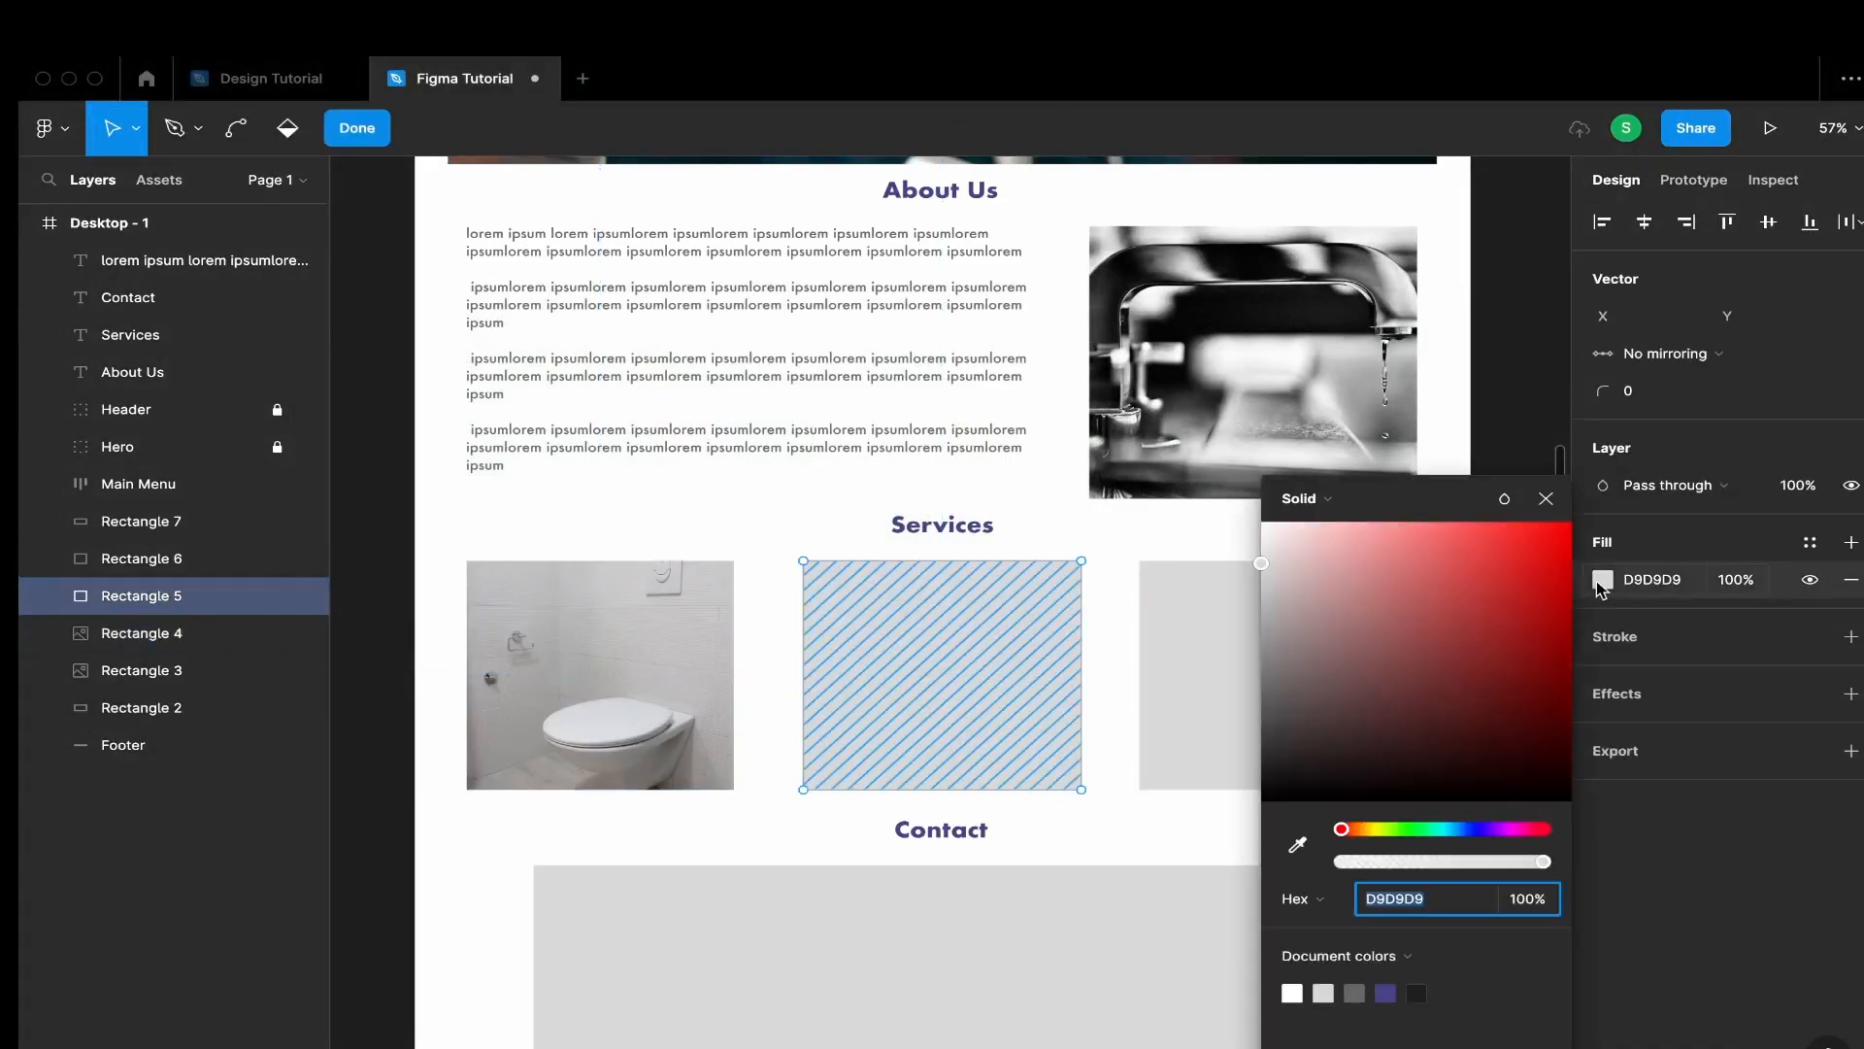
click(1298, 499)
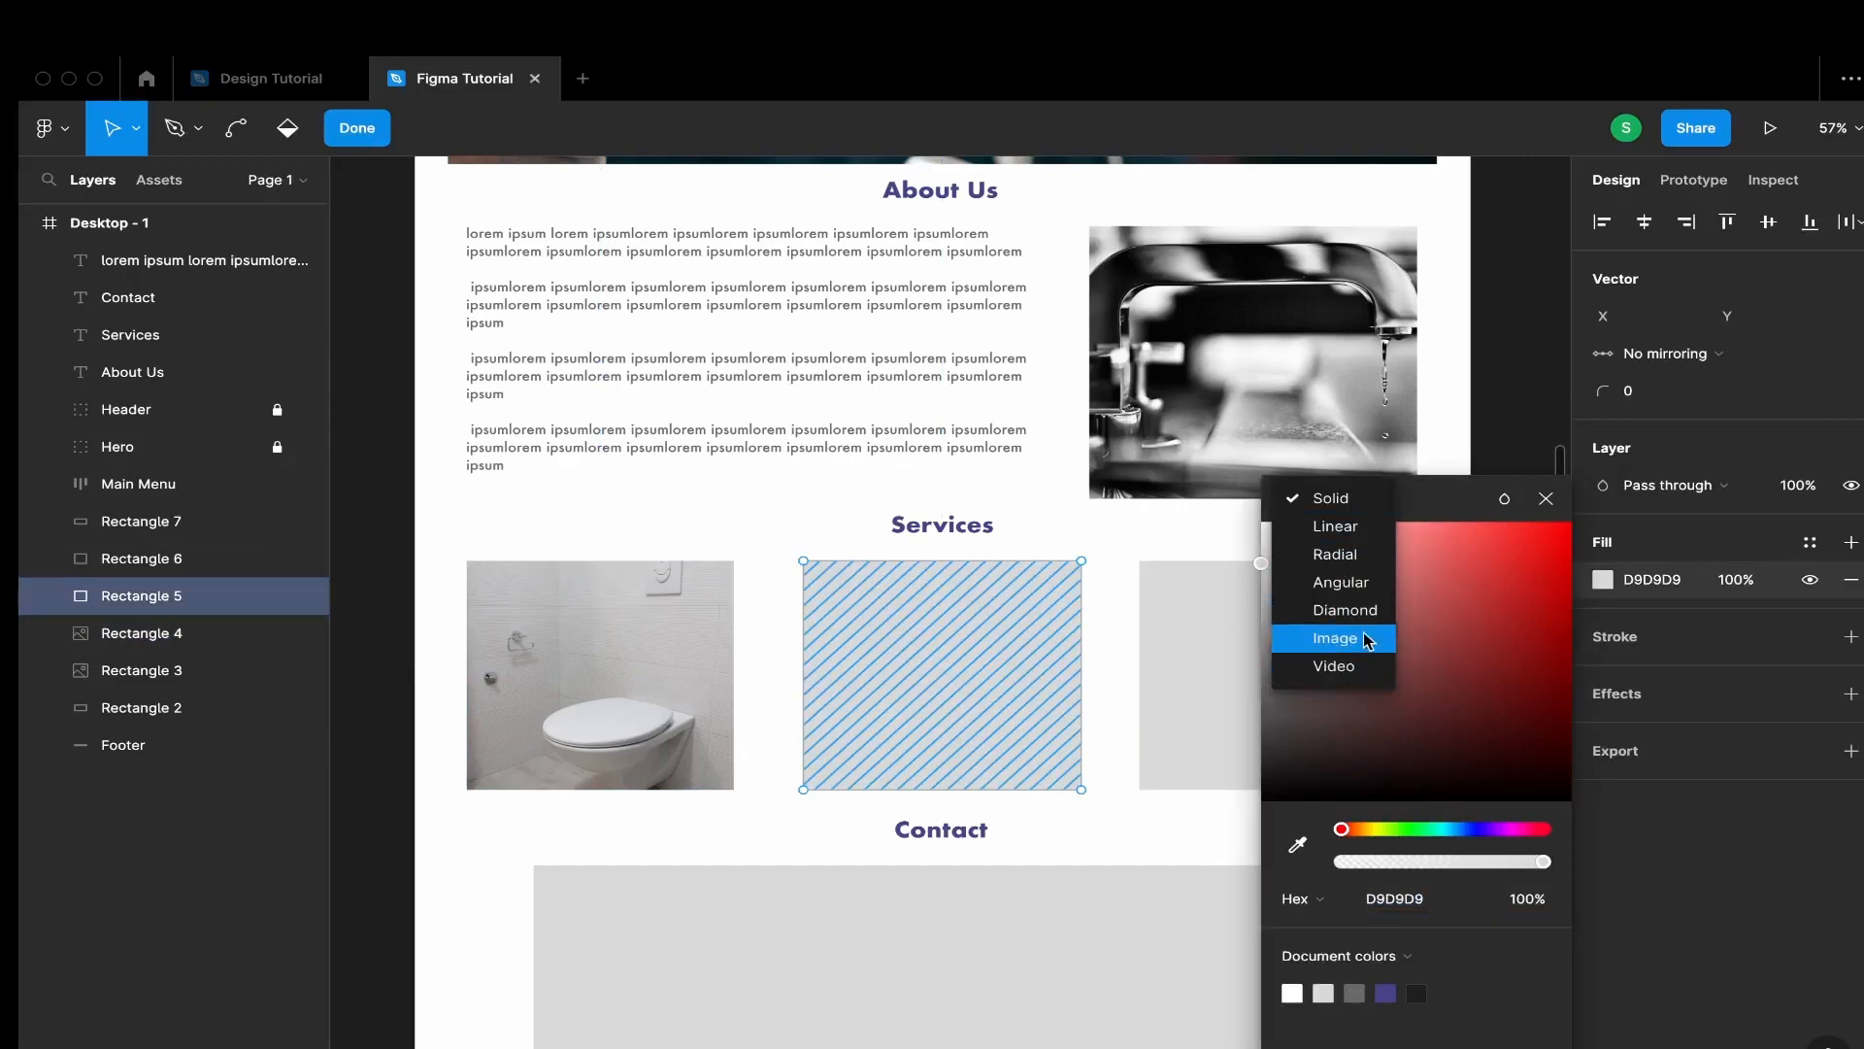
click(1347, 633)
click(1453, 668)
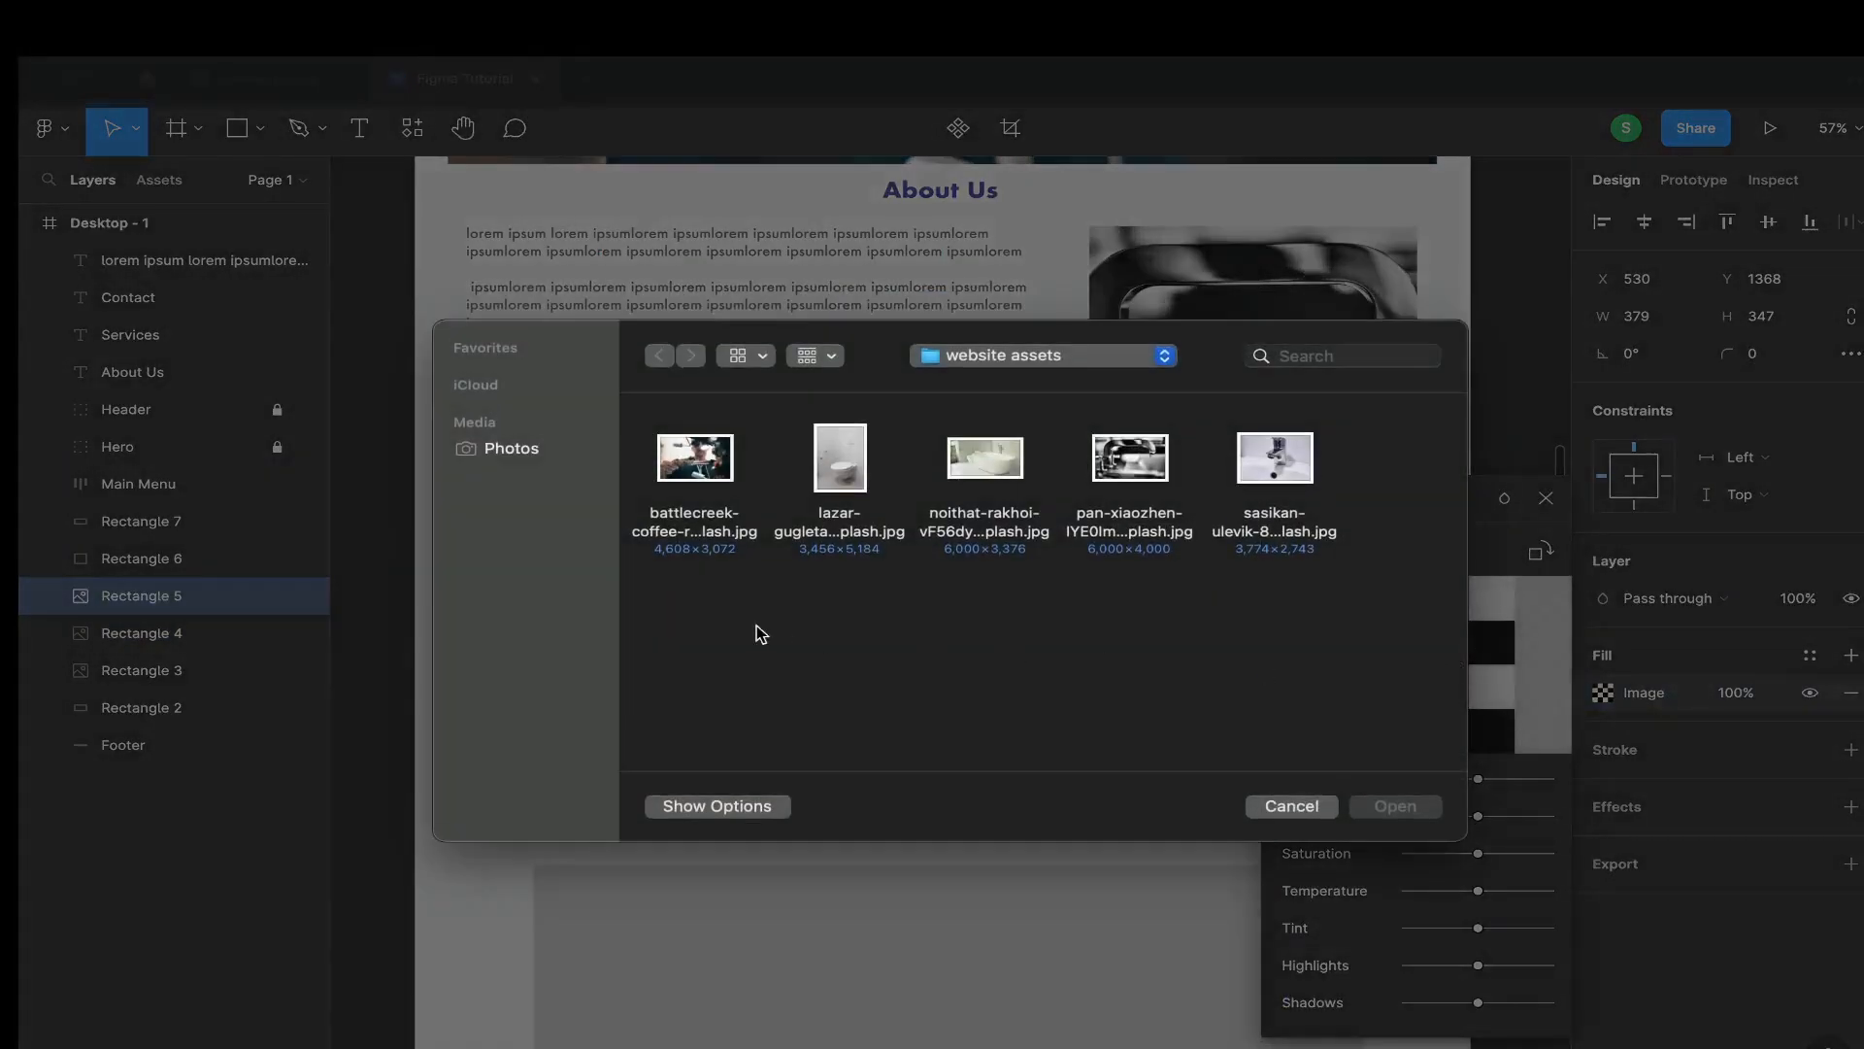
click(1274, 456)
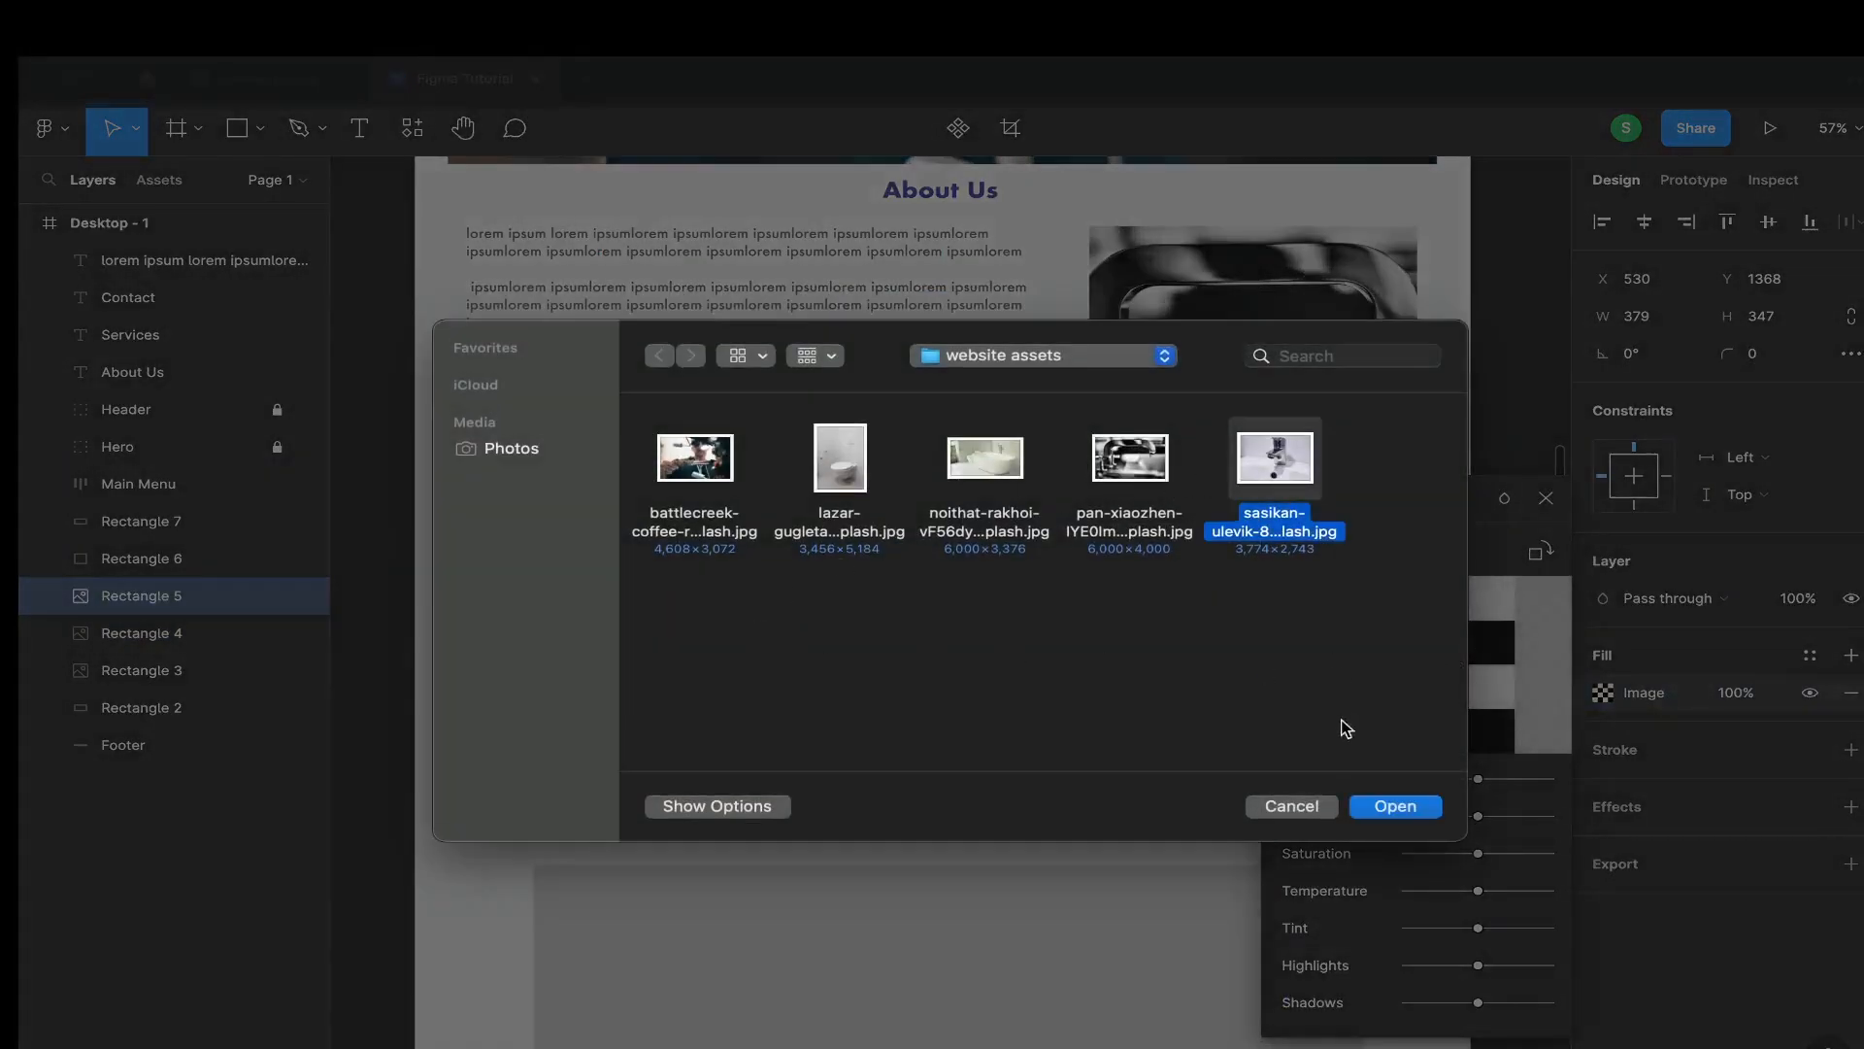
click(1394, 806)
Fill the third Services placeholder with the white bathtub image from the website assets folder, and deselect it
click(1250, 696)
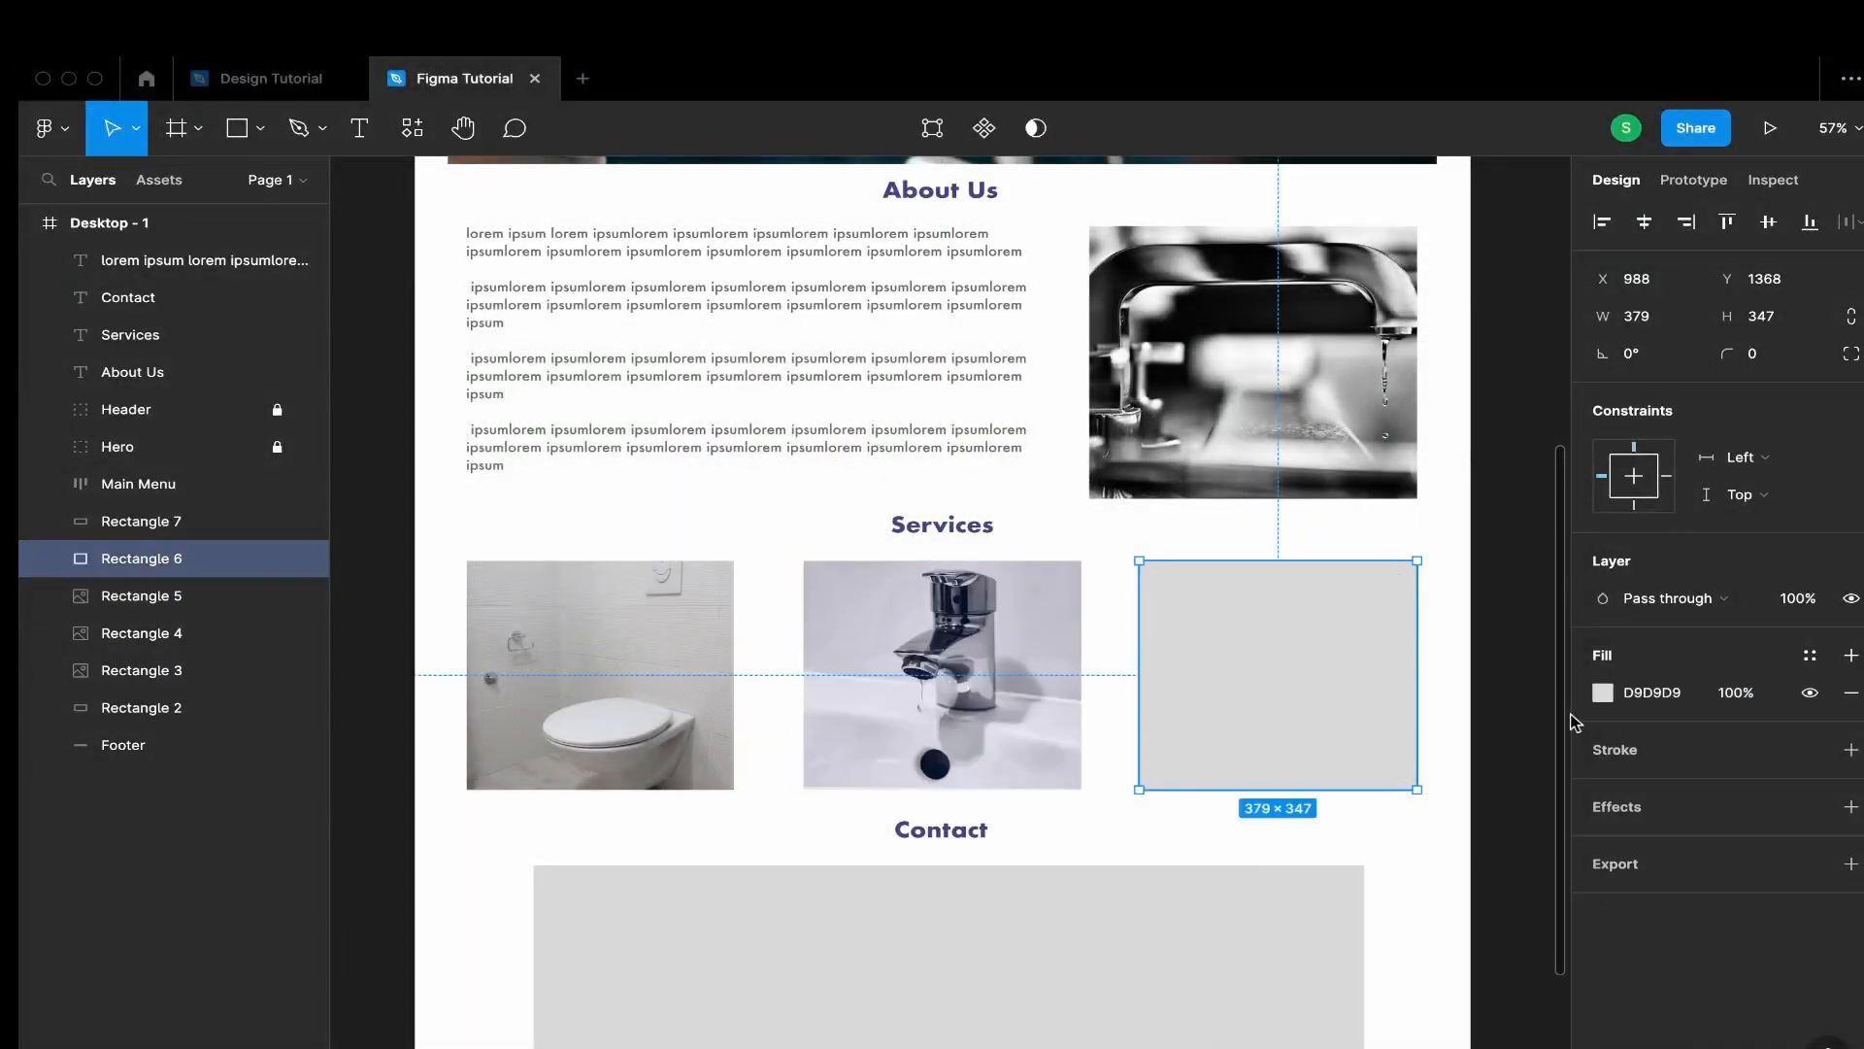
click(1602, 695)
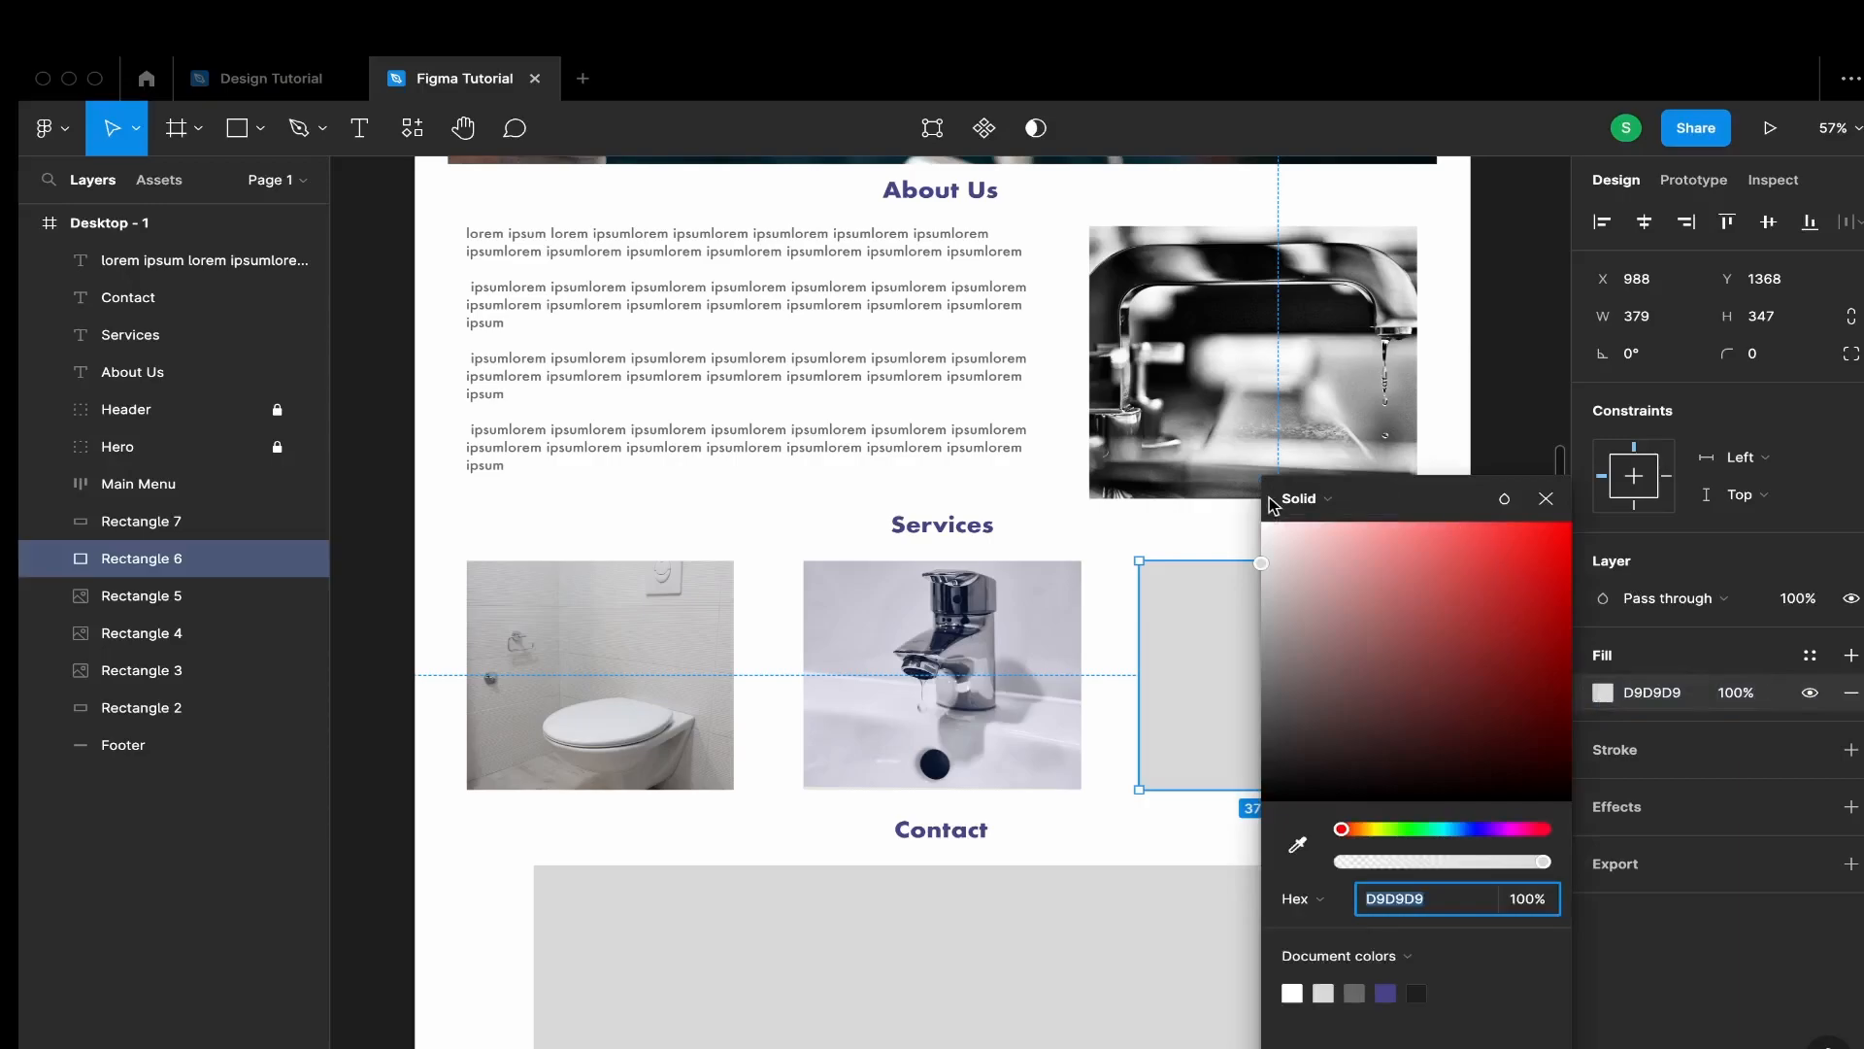
click(1297, 498)
click(1291, 637)
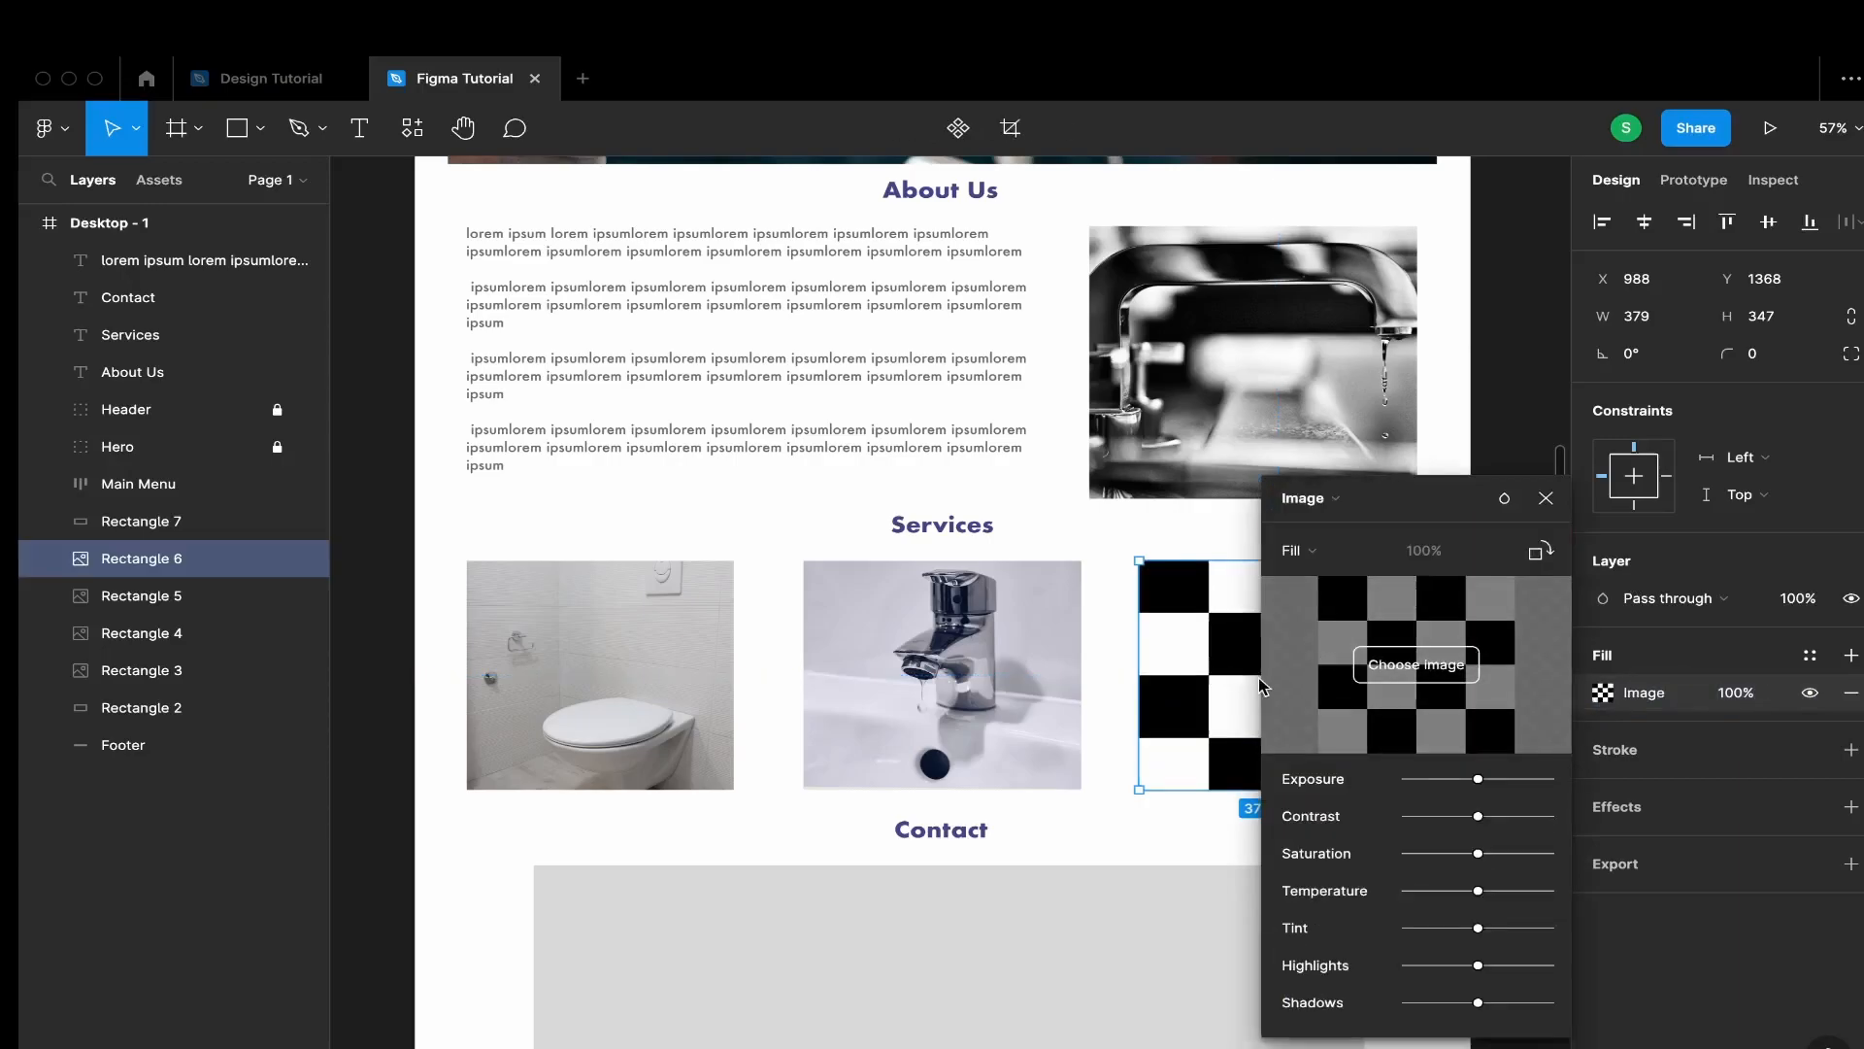
click(1416, 664)
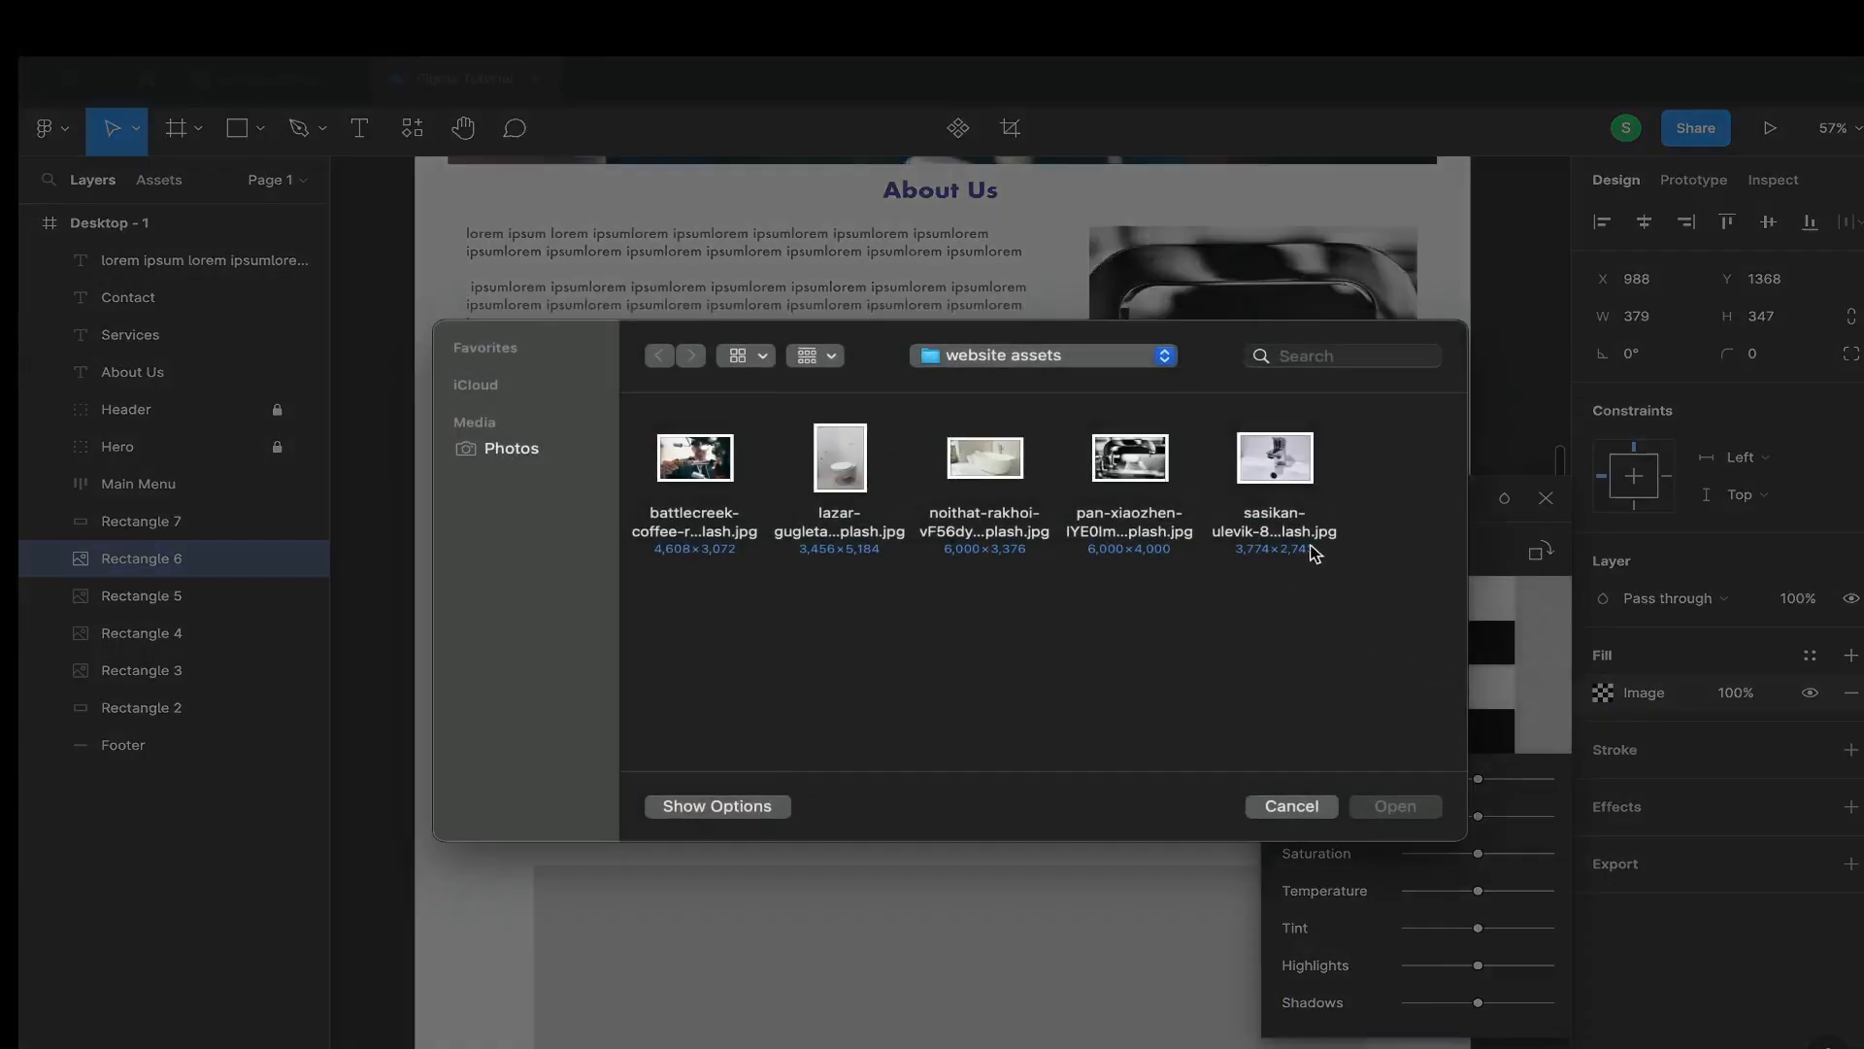
click(997, 525)
click(1395, 806)
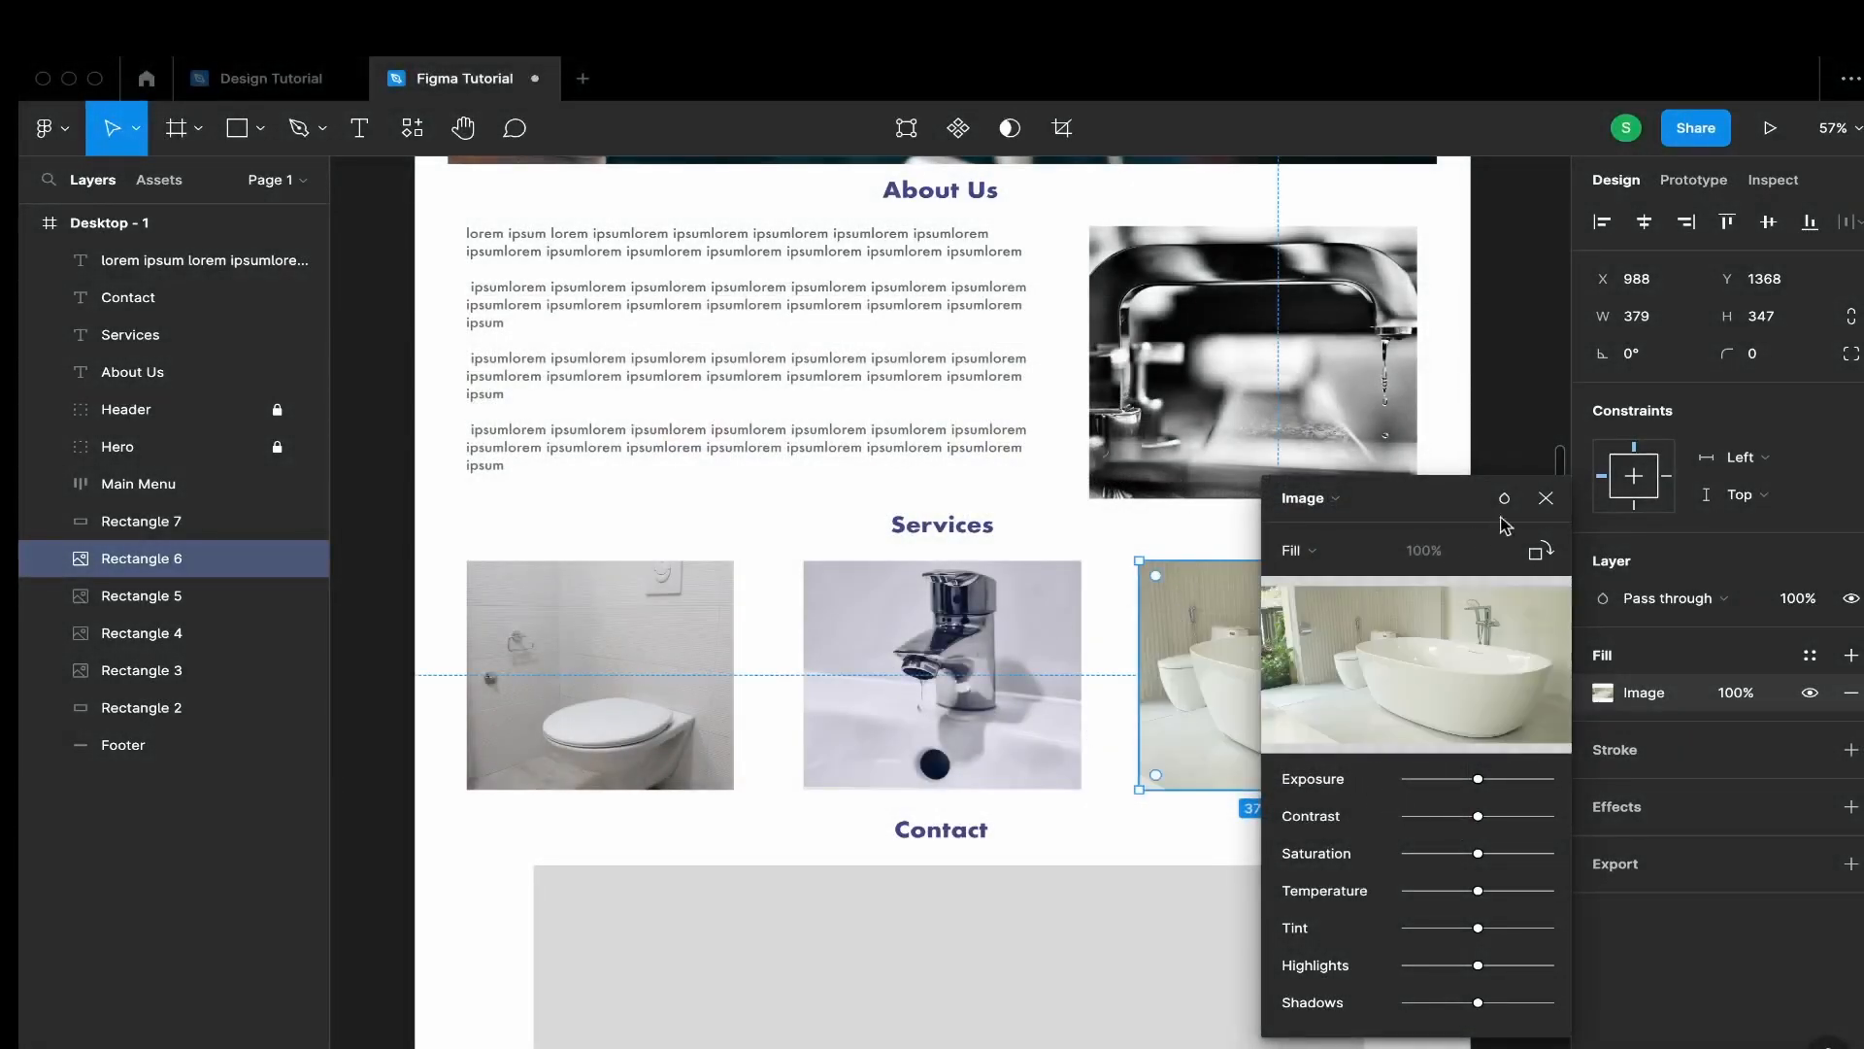
click(1546, 497)
scroll(845, 645, down, 2)
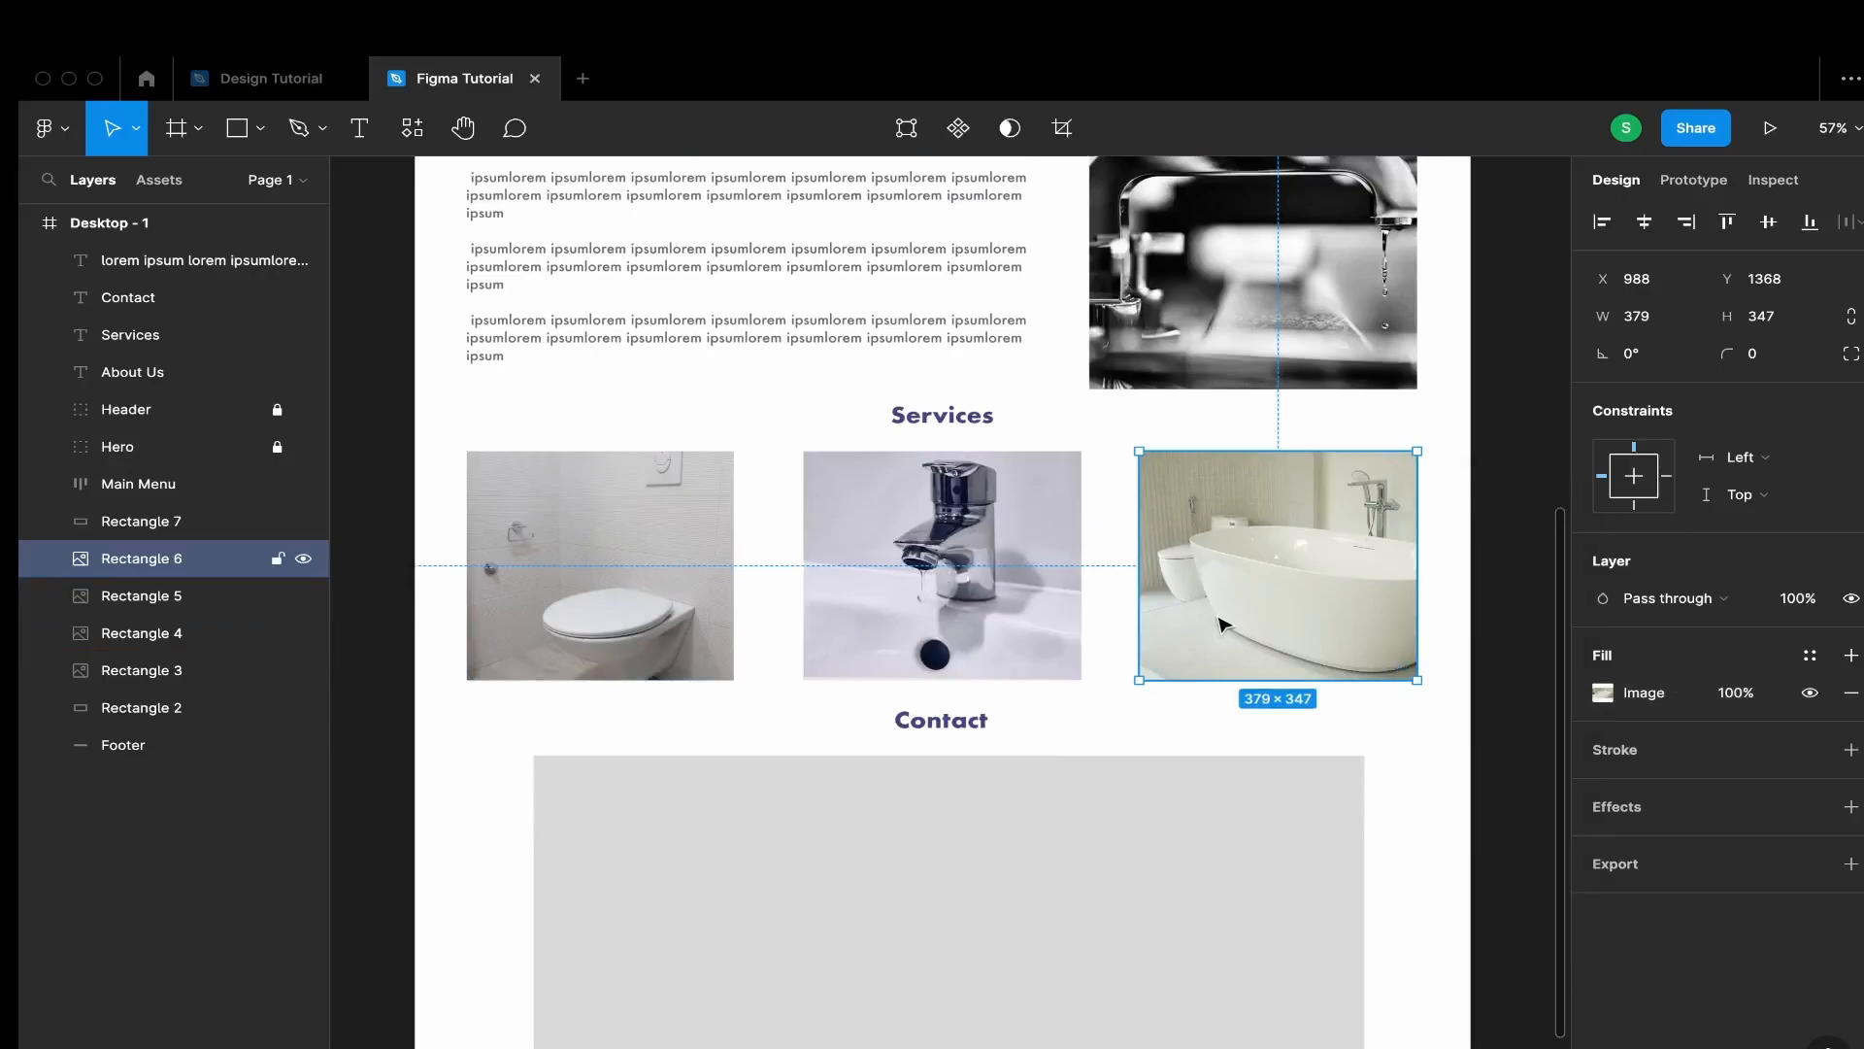
click(1480, 641)
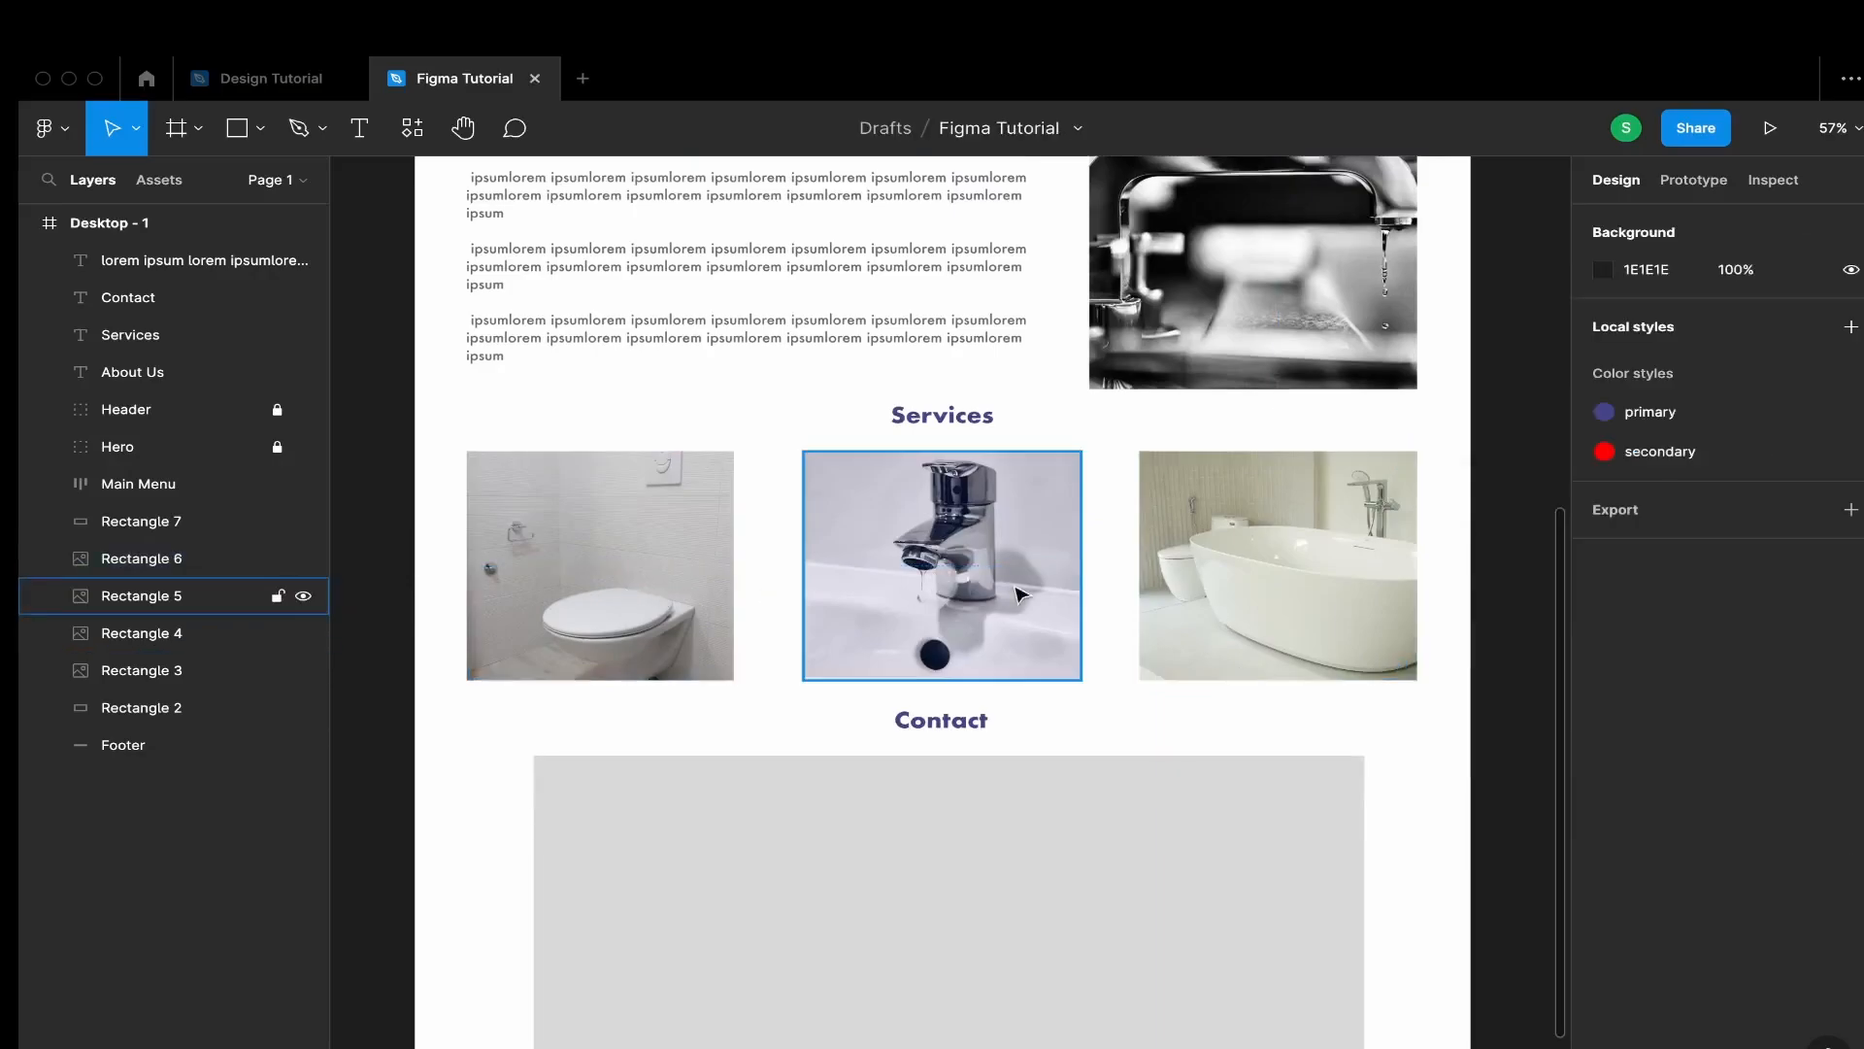
Add a text box about 361 × 56 directly beneath the toilet image reading "Toilet Plumbing", following the Design Tutorial file's caption
click(359, 128)
drag(469, 684, 735, 717)
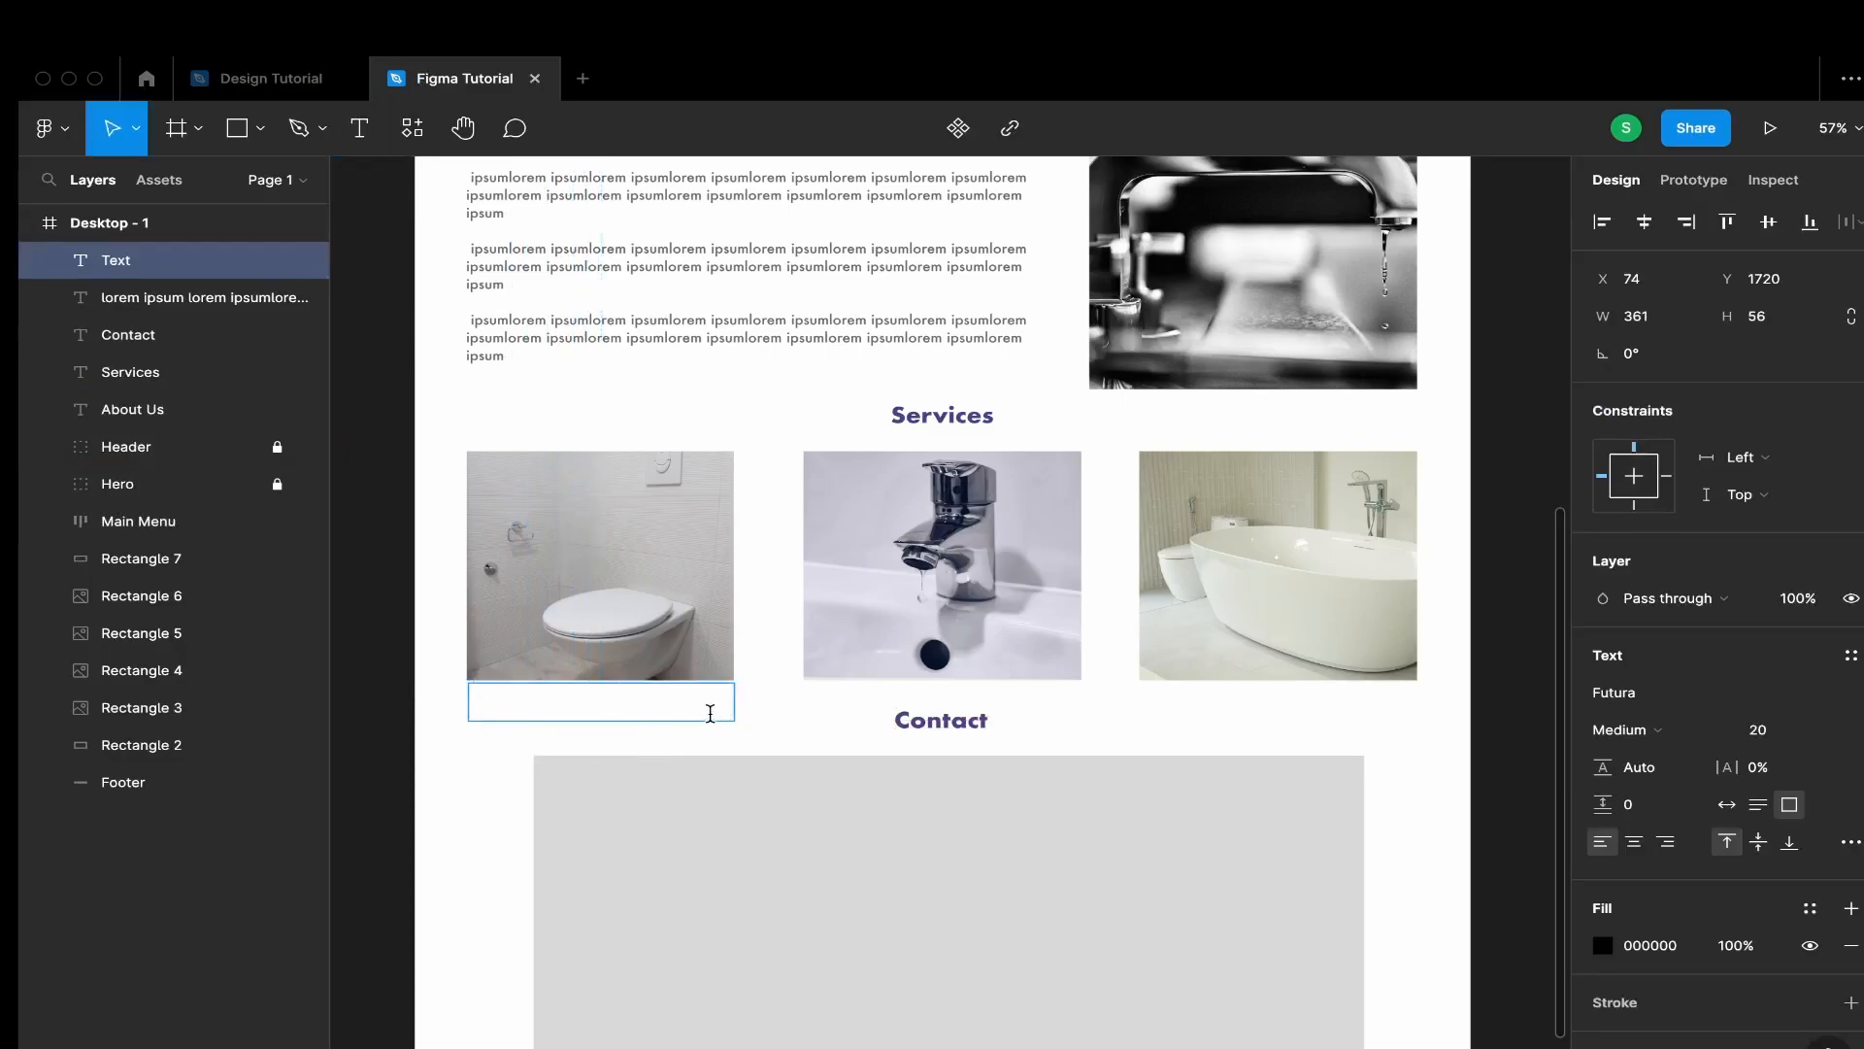
click(326, 80)
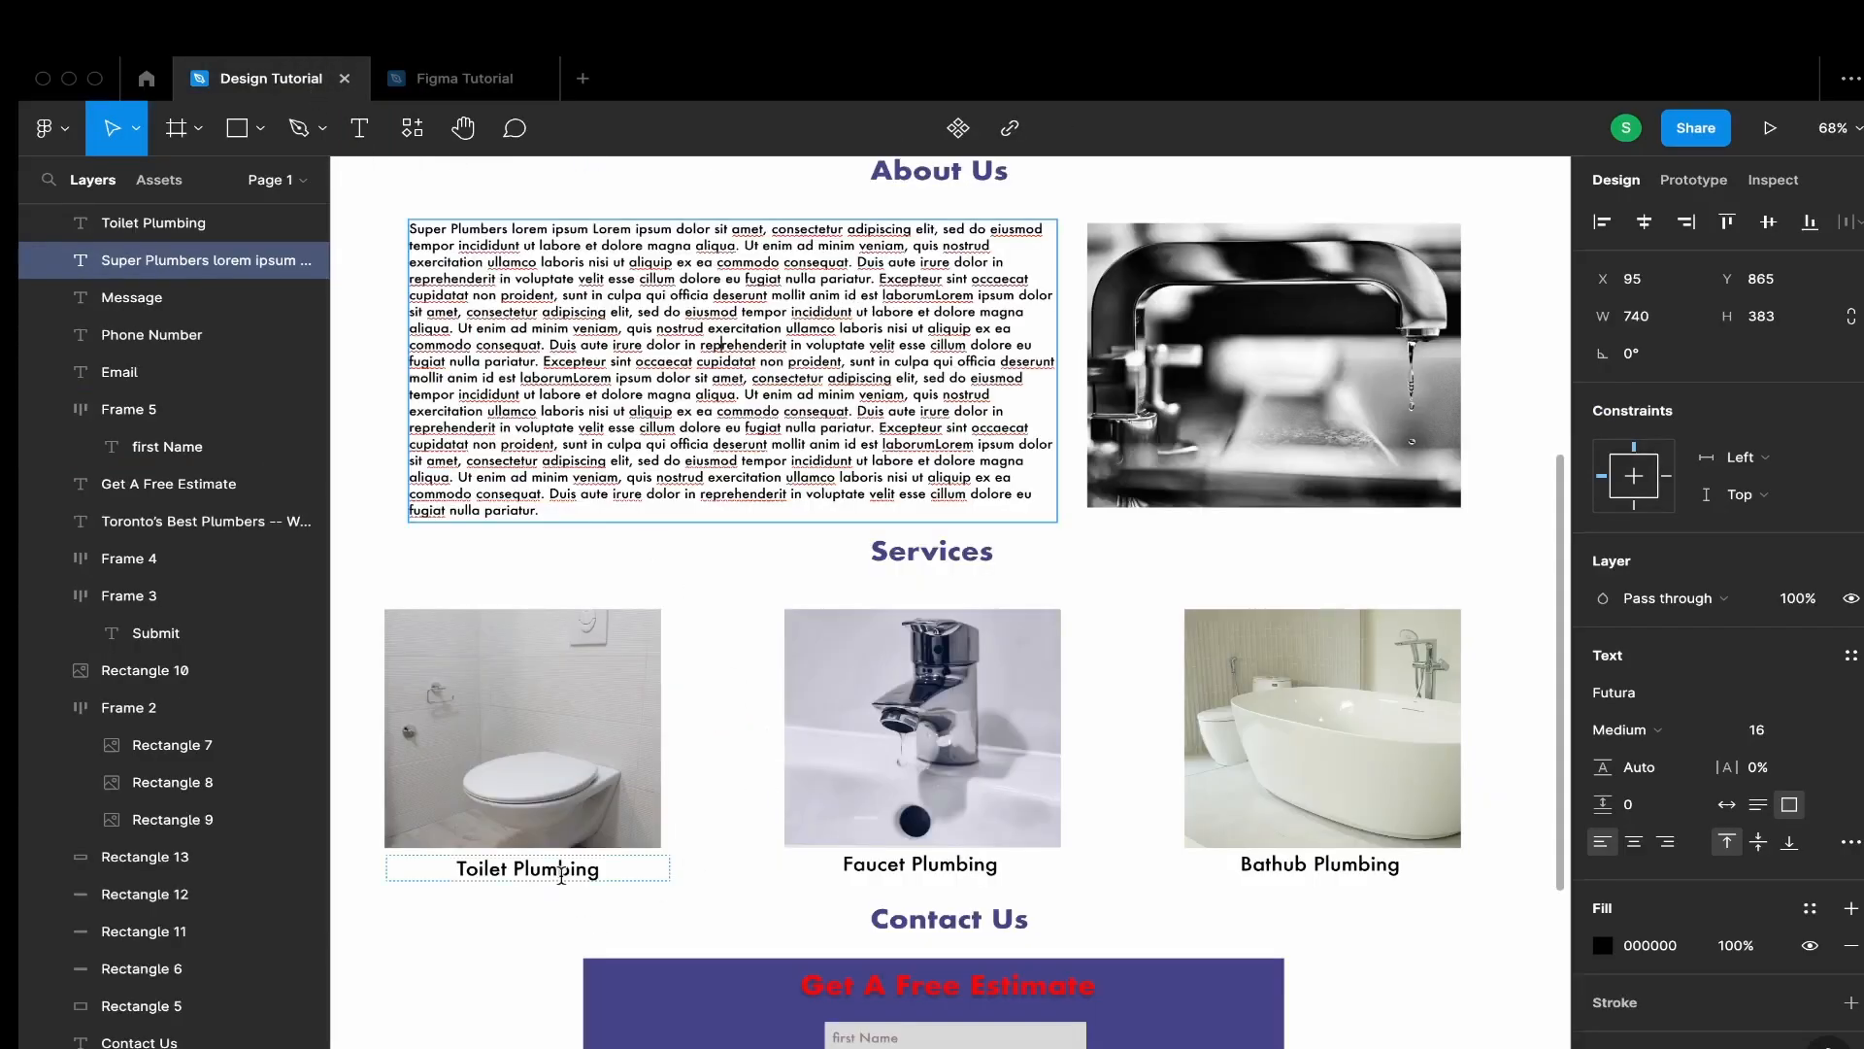
click(561, 876)
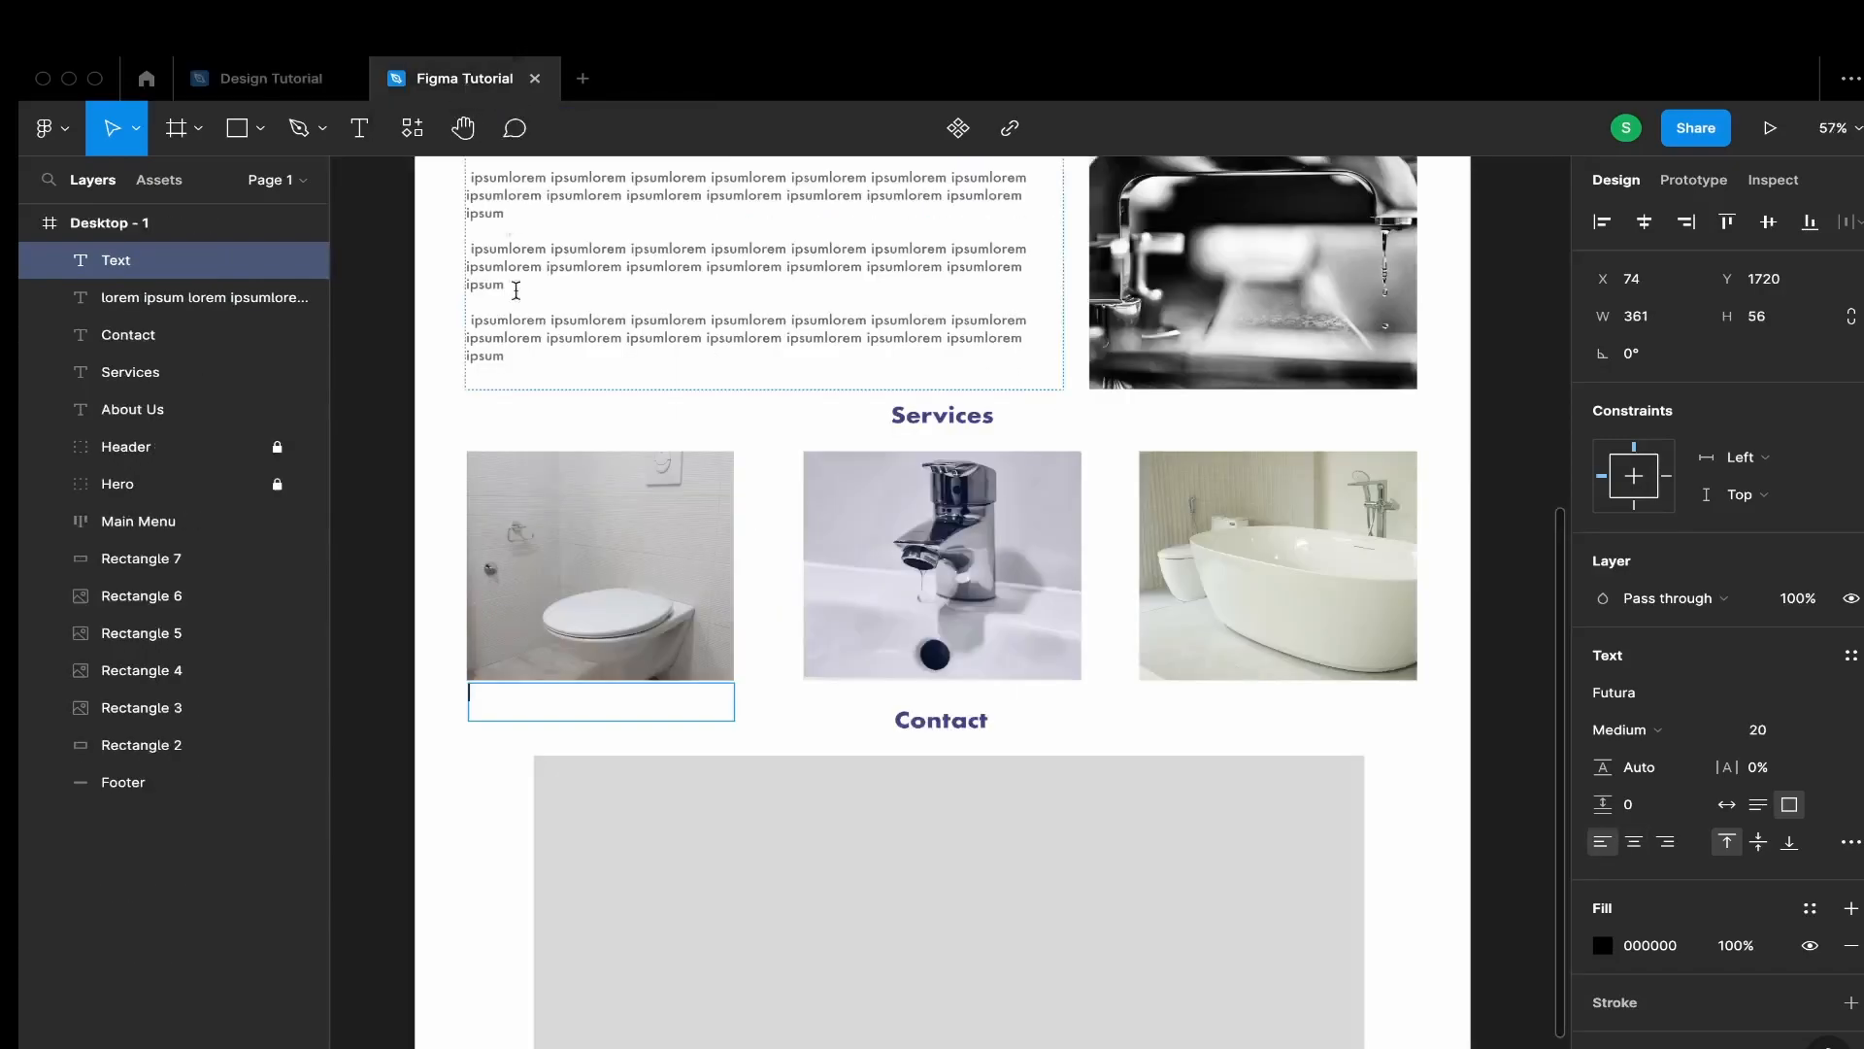
click(470, 92)
text(Toilet Plumbing)
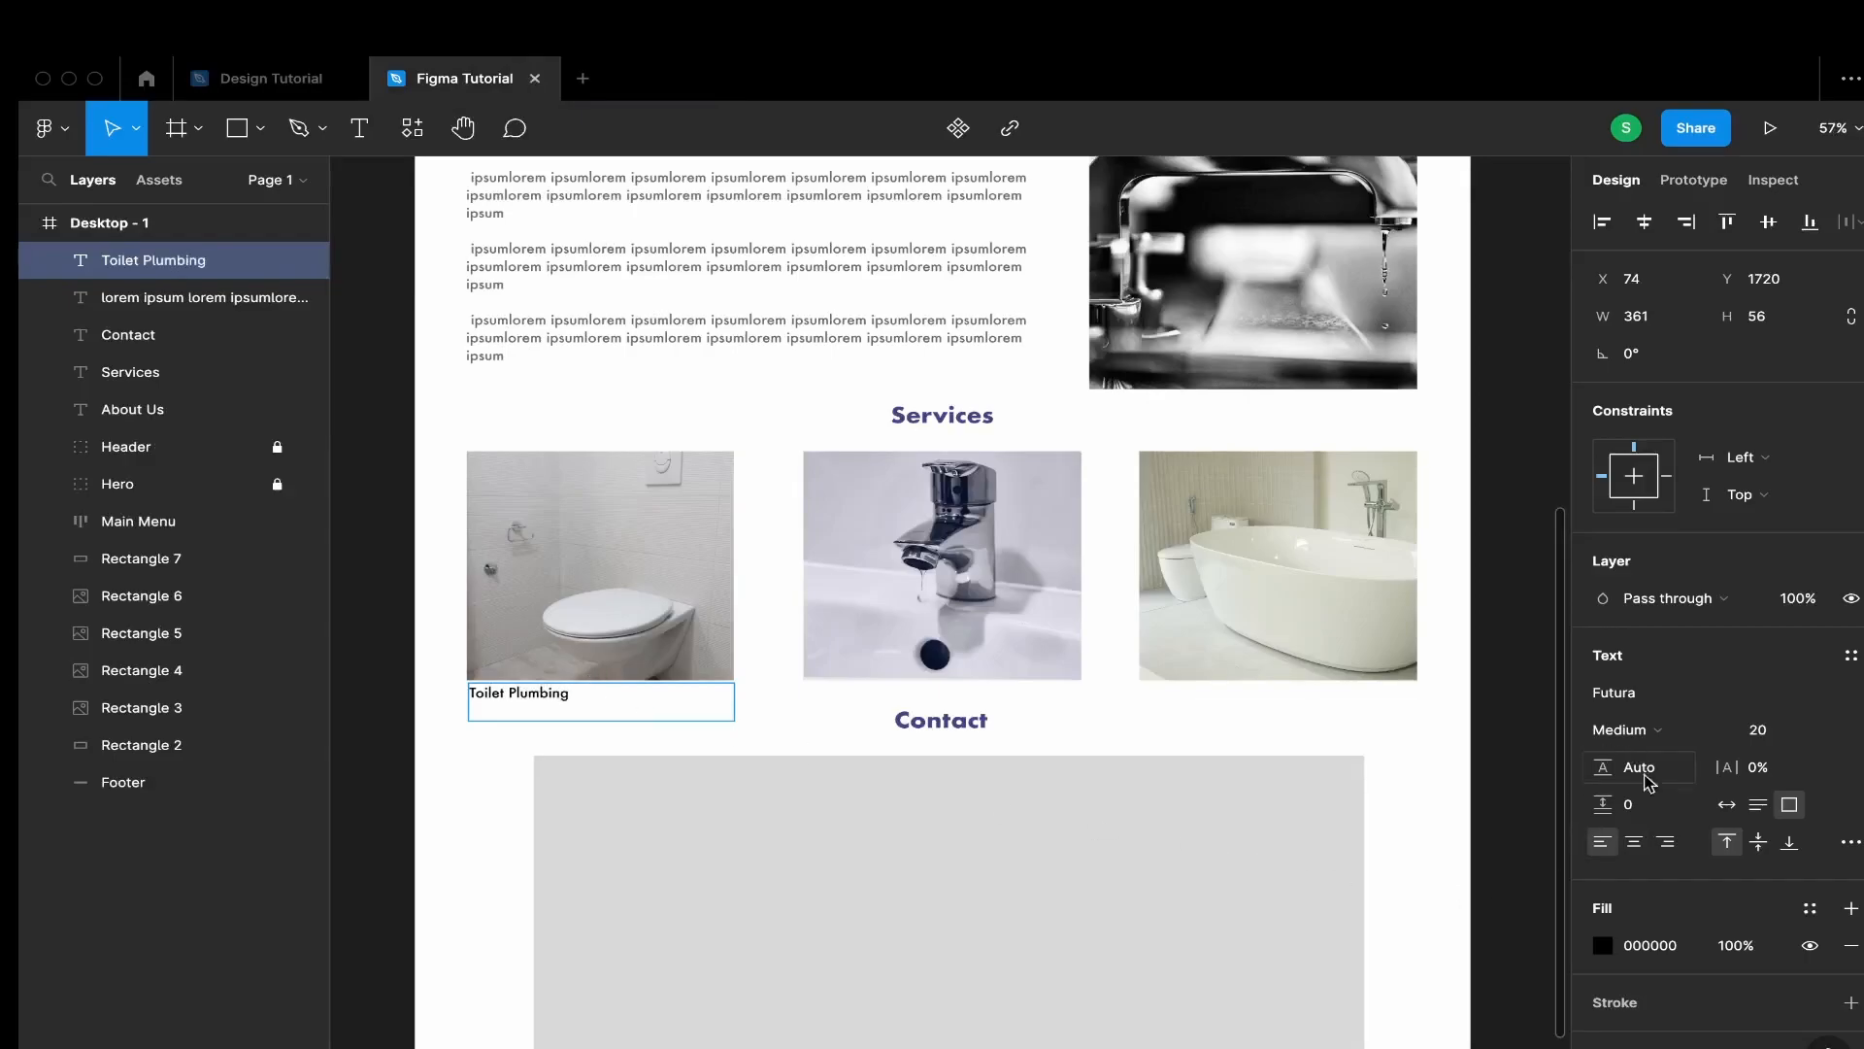
Set the "Toilet Plumbing" caption to font size 24 and centre its text
click(1801, 739)
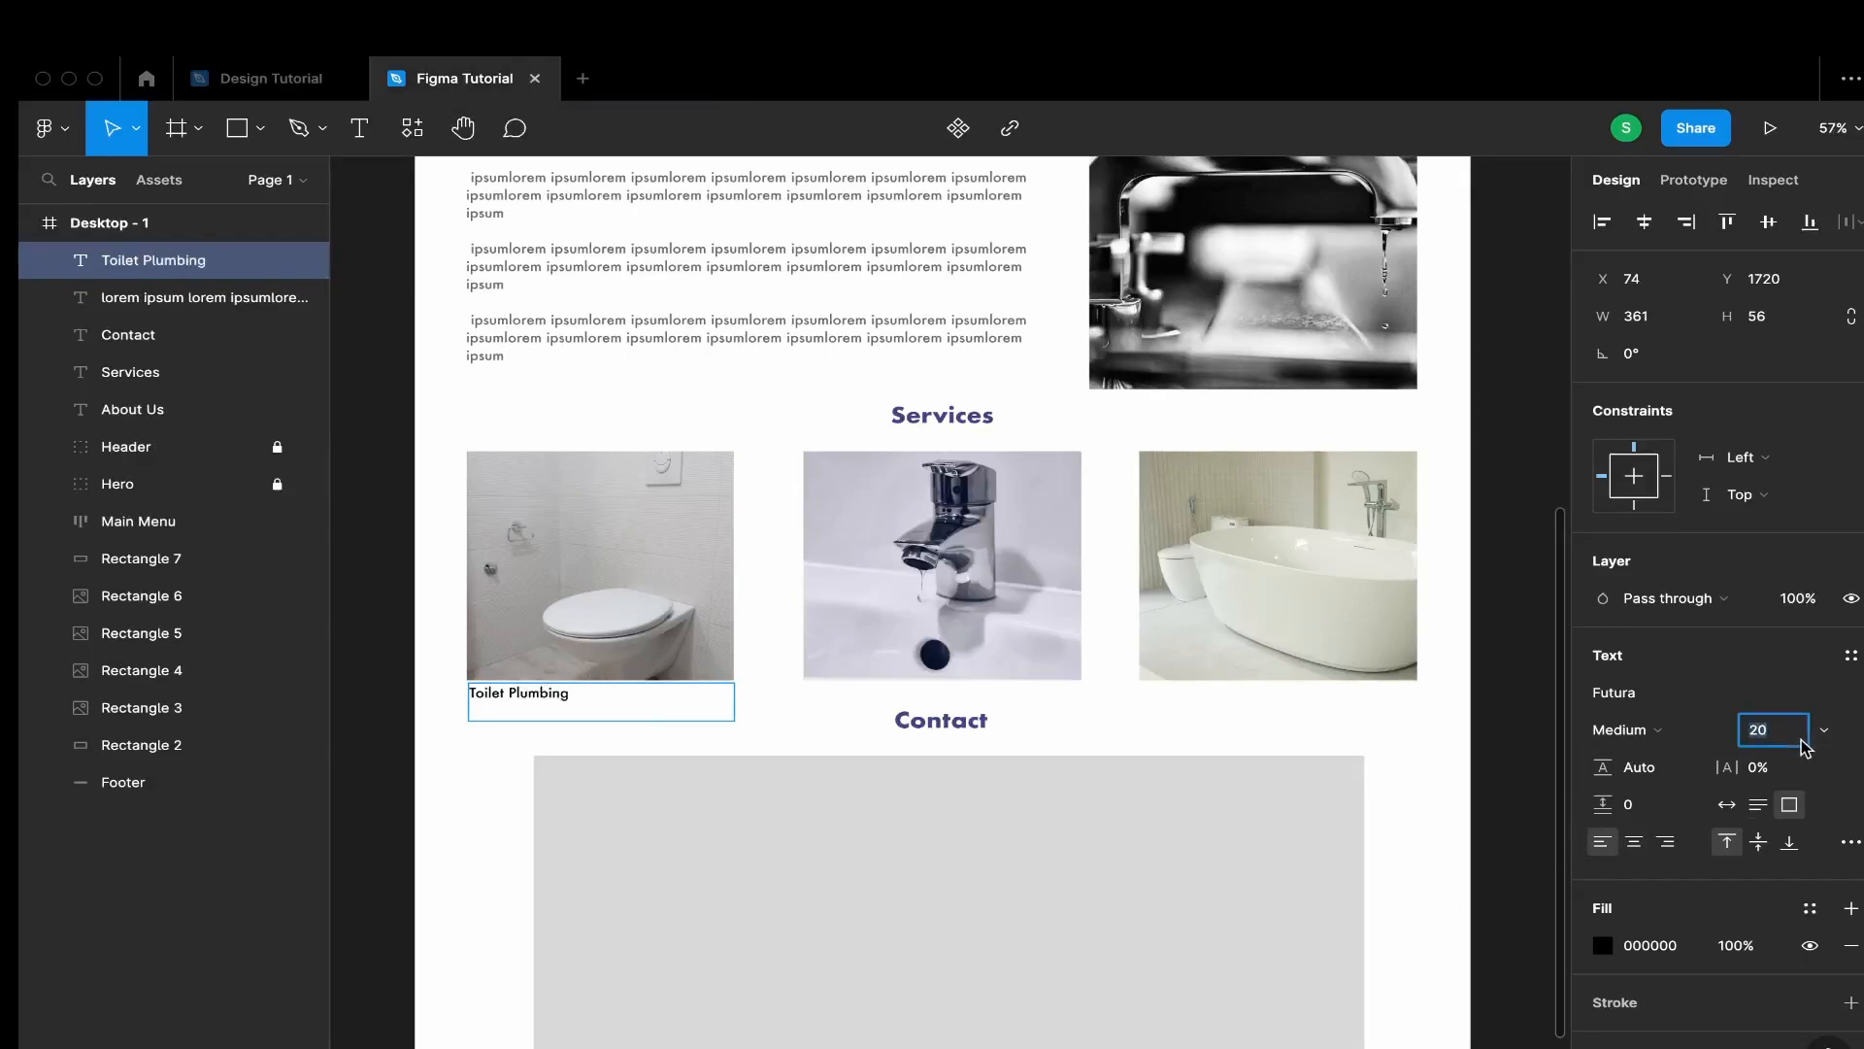
text(24)
key(Return)
drag(619, 701, 360, 683)
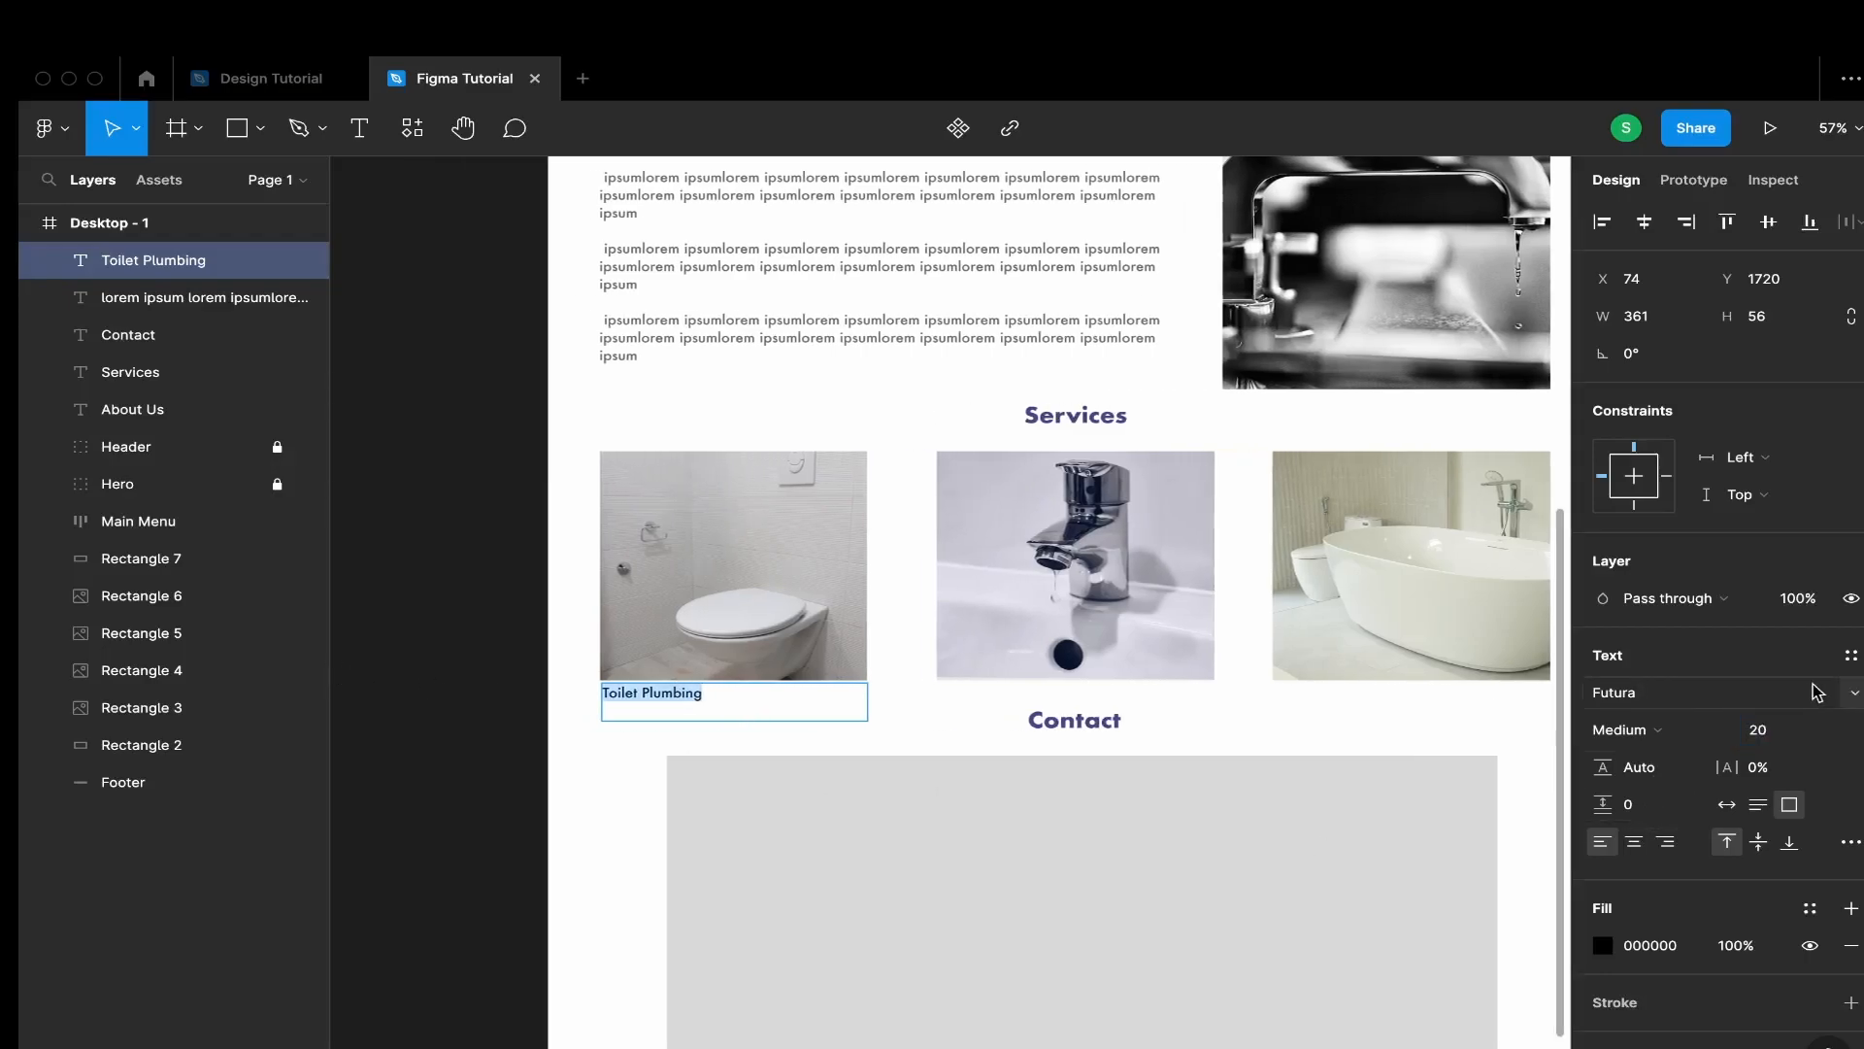
click(1787, 739)
click(1825, 730)
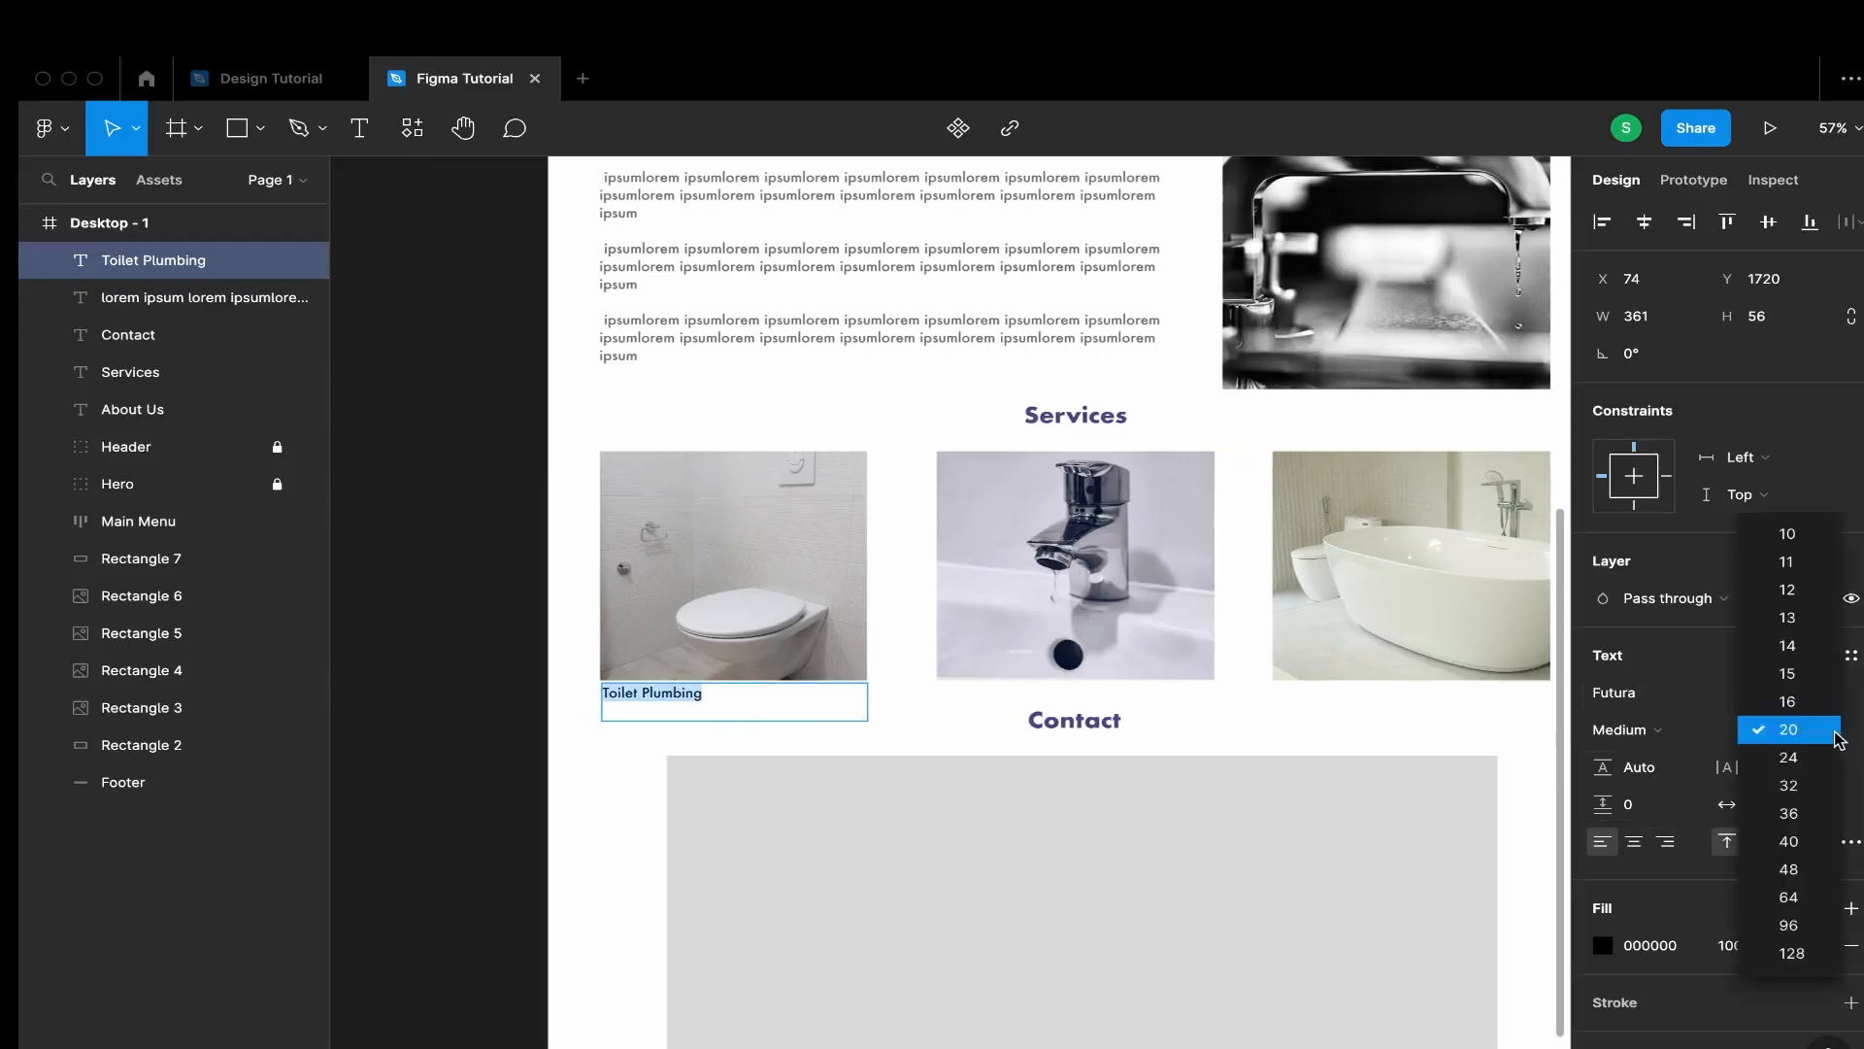
click(1785, 757)
click(1636, 842)
drag(657, 690, 812, 704)
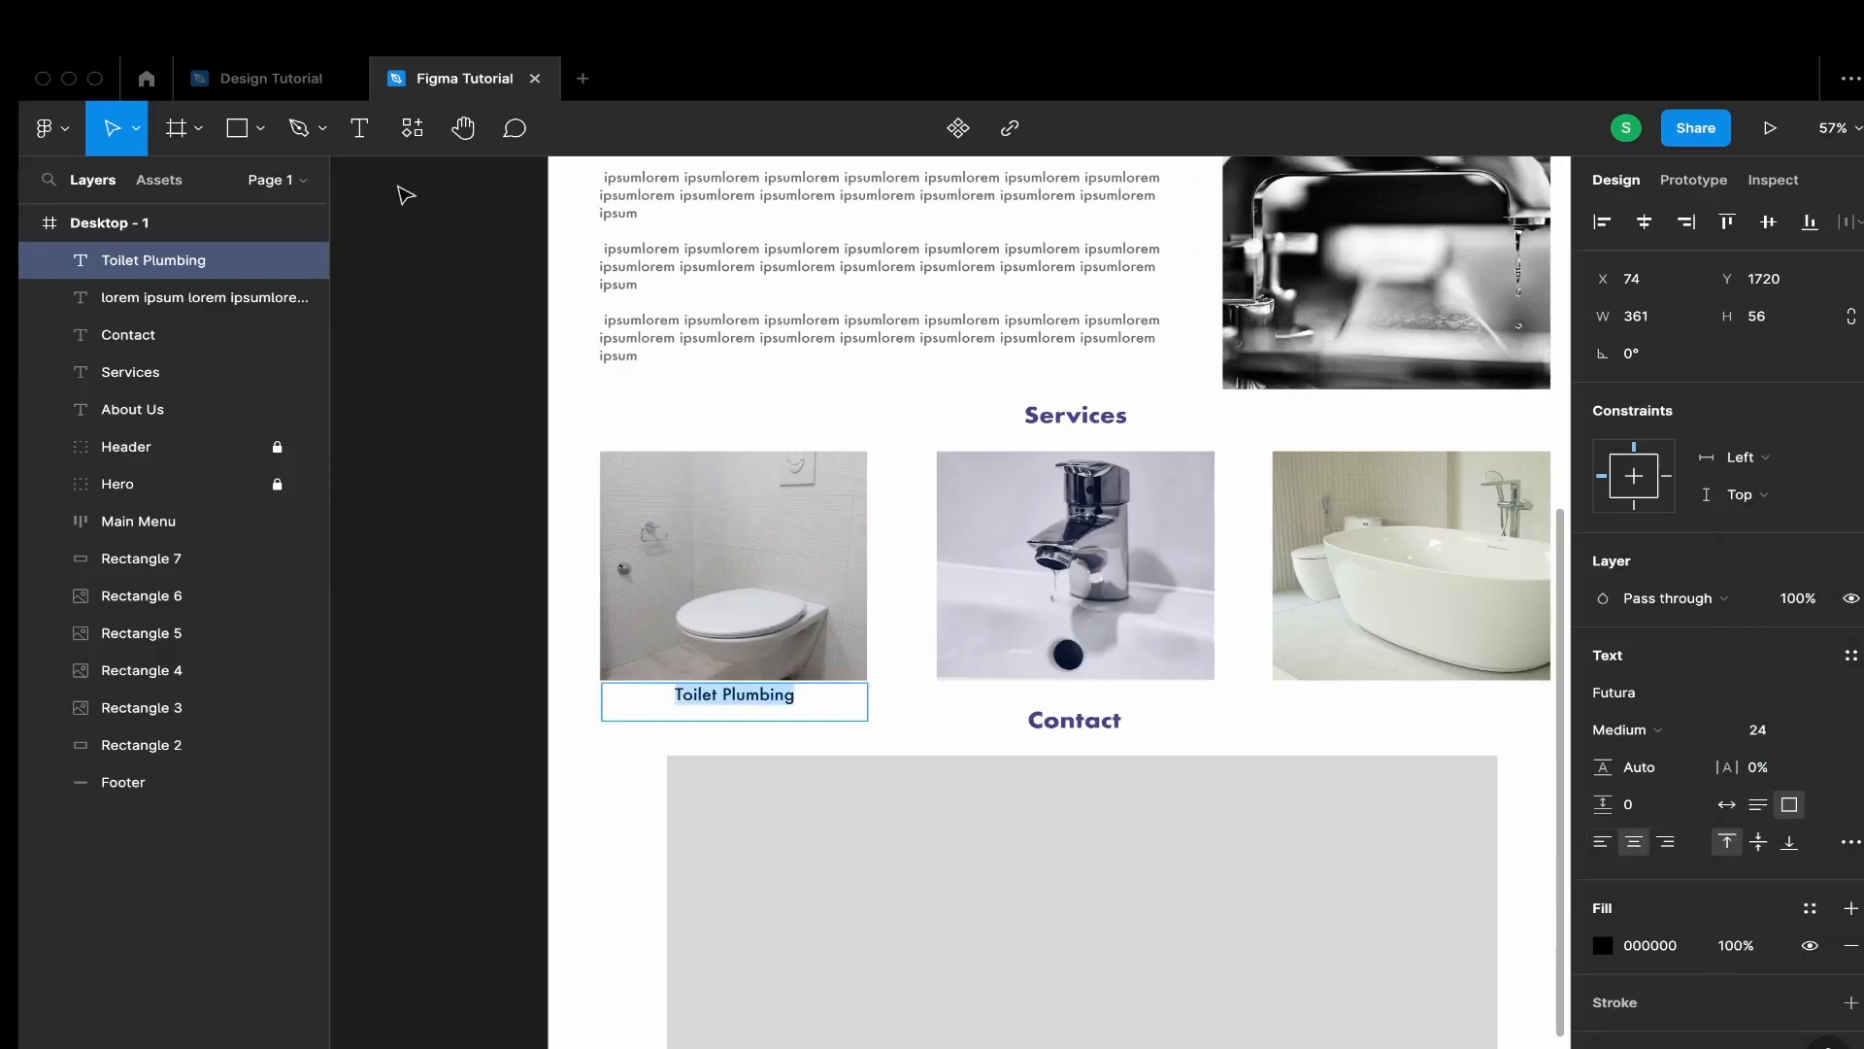
Shorten the "Toilet Plumbing" text box to a height of about 33 and place copies beneath the faucet and bathtub images
click(251, 80)
mouse_move(448, 81)
key(Escape)
drag(847, 705, 850, 701)
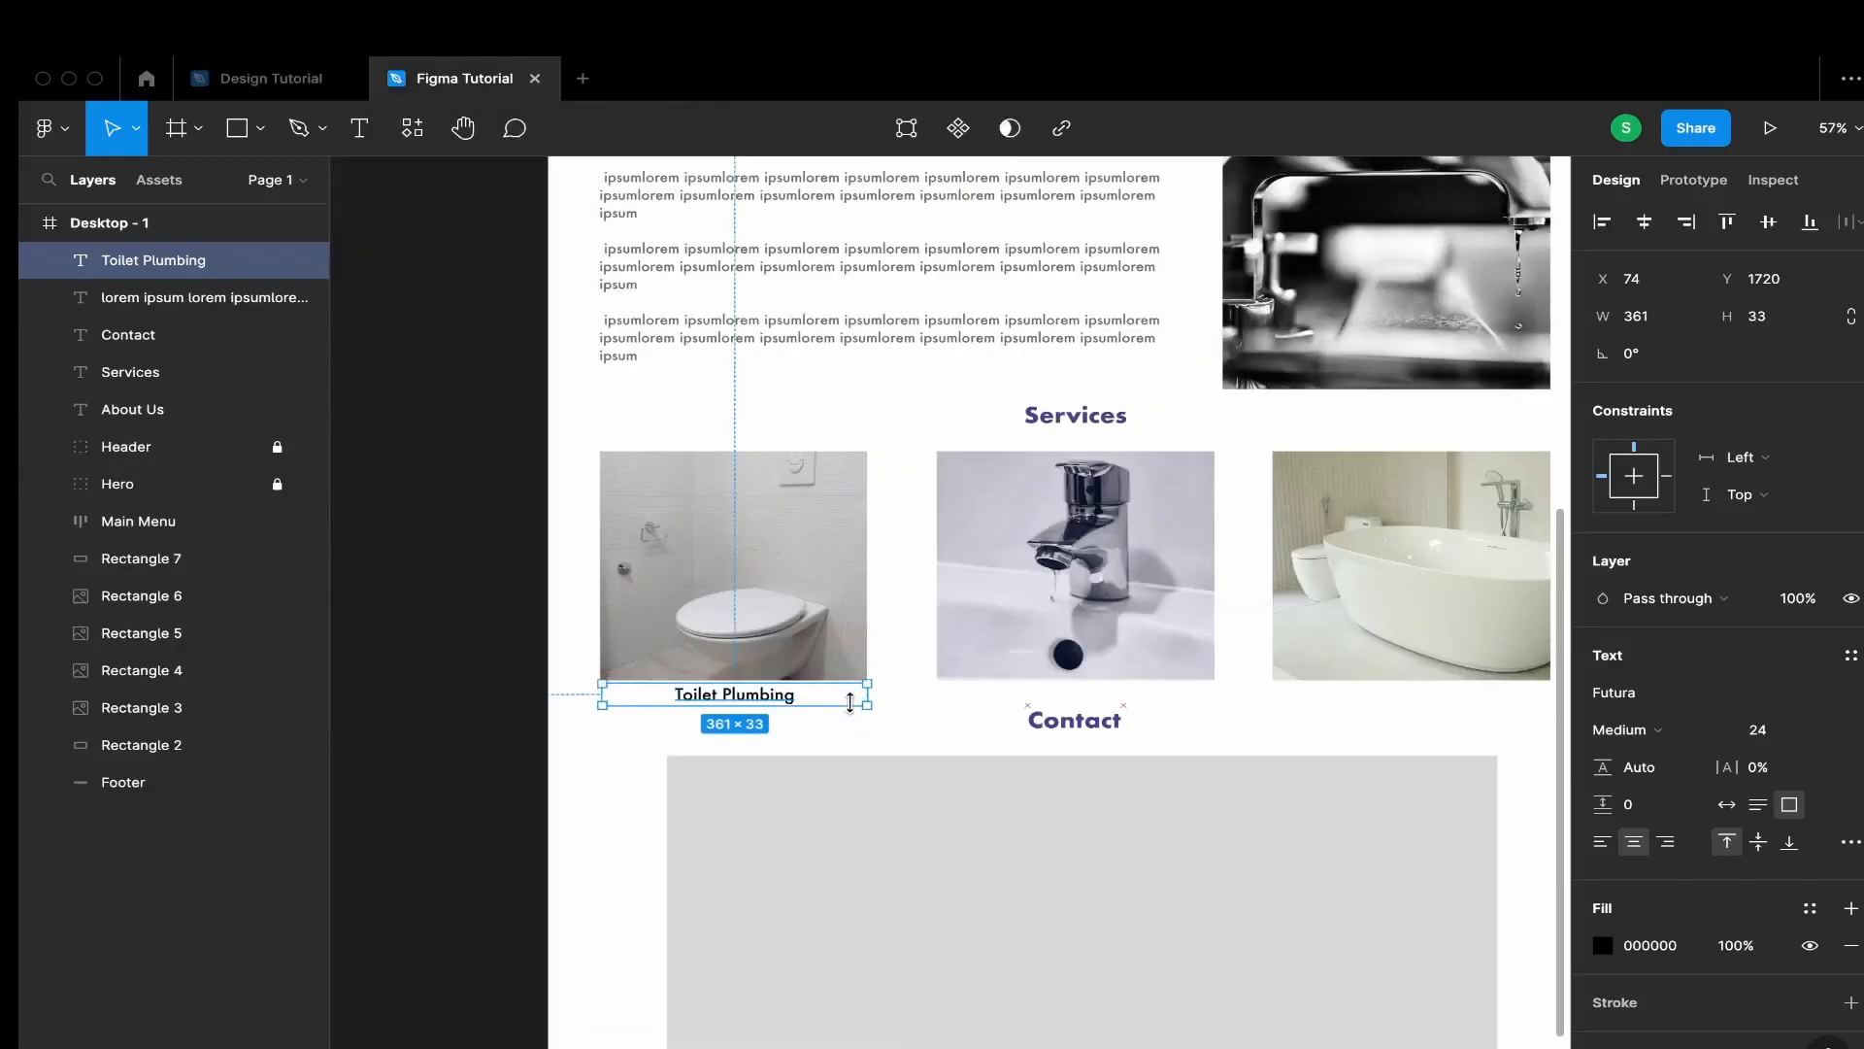
key(alt)
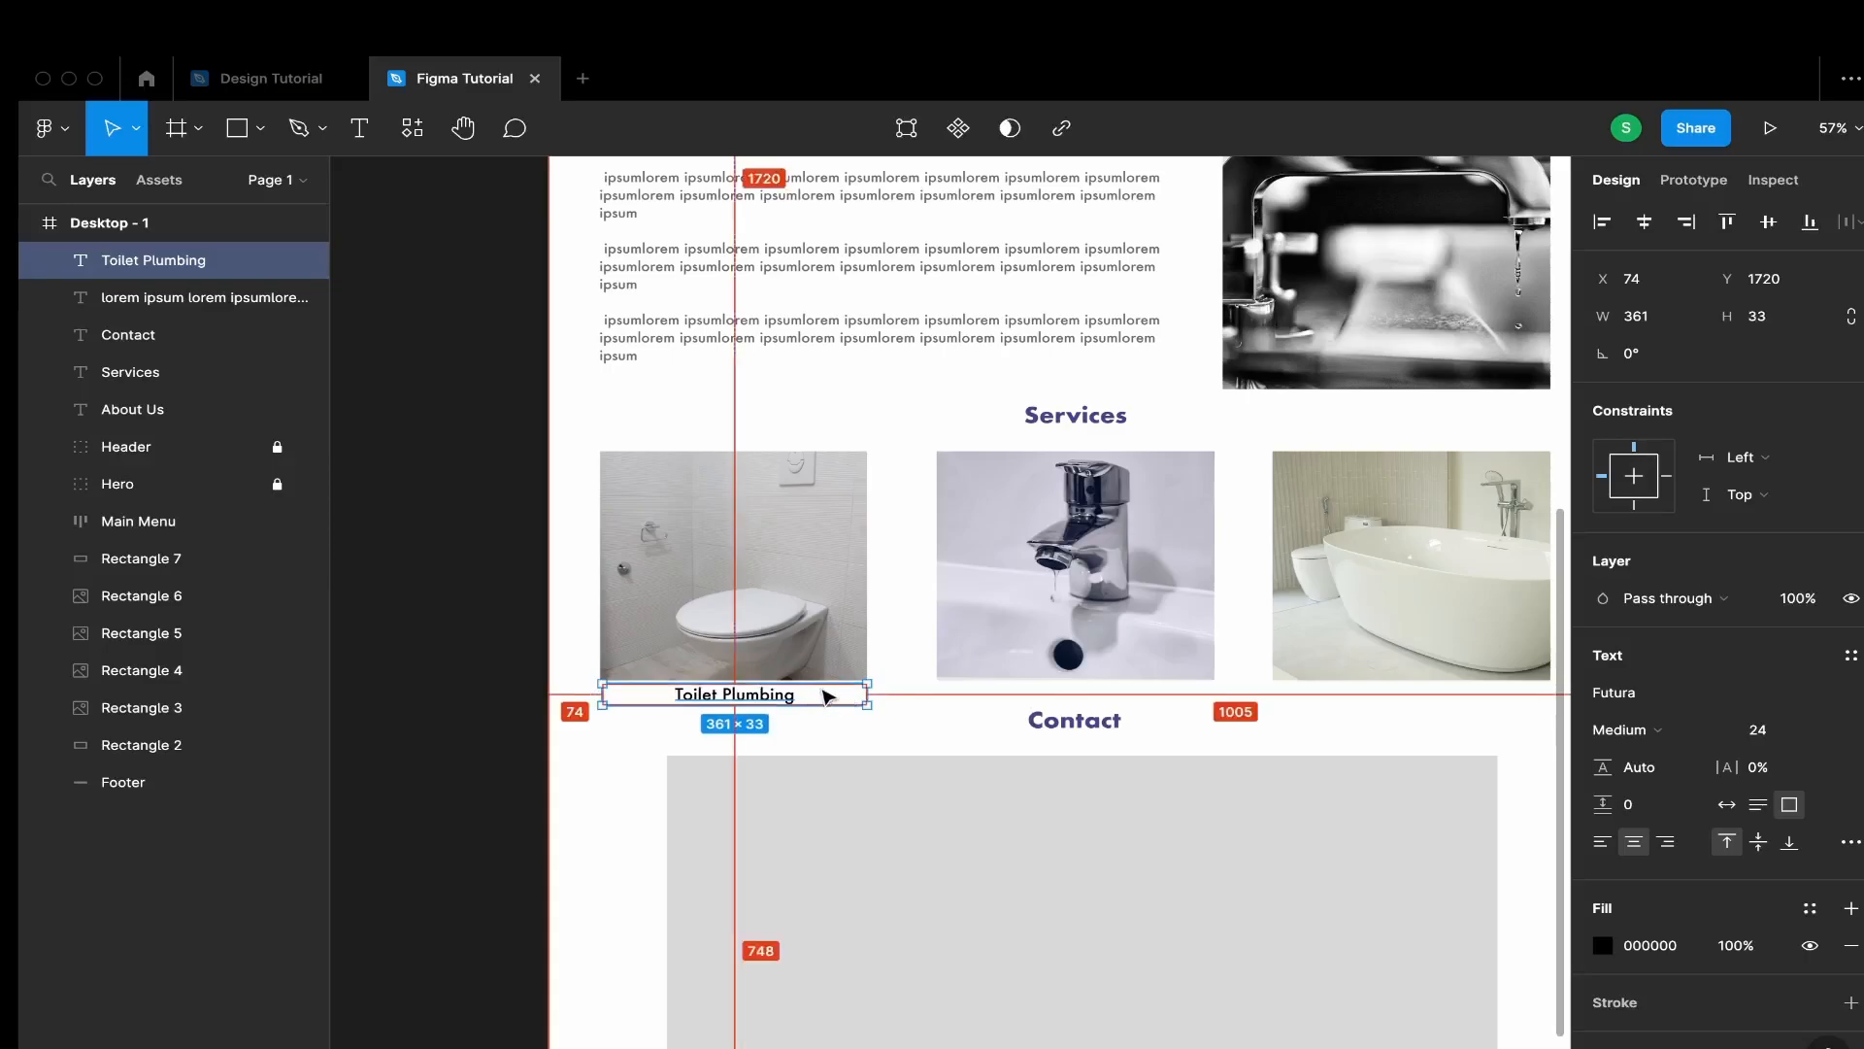
drag(824, 701, 1496, 703)
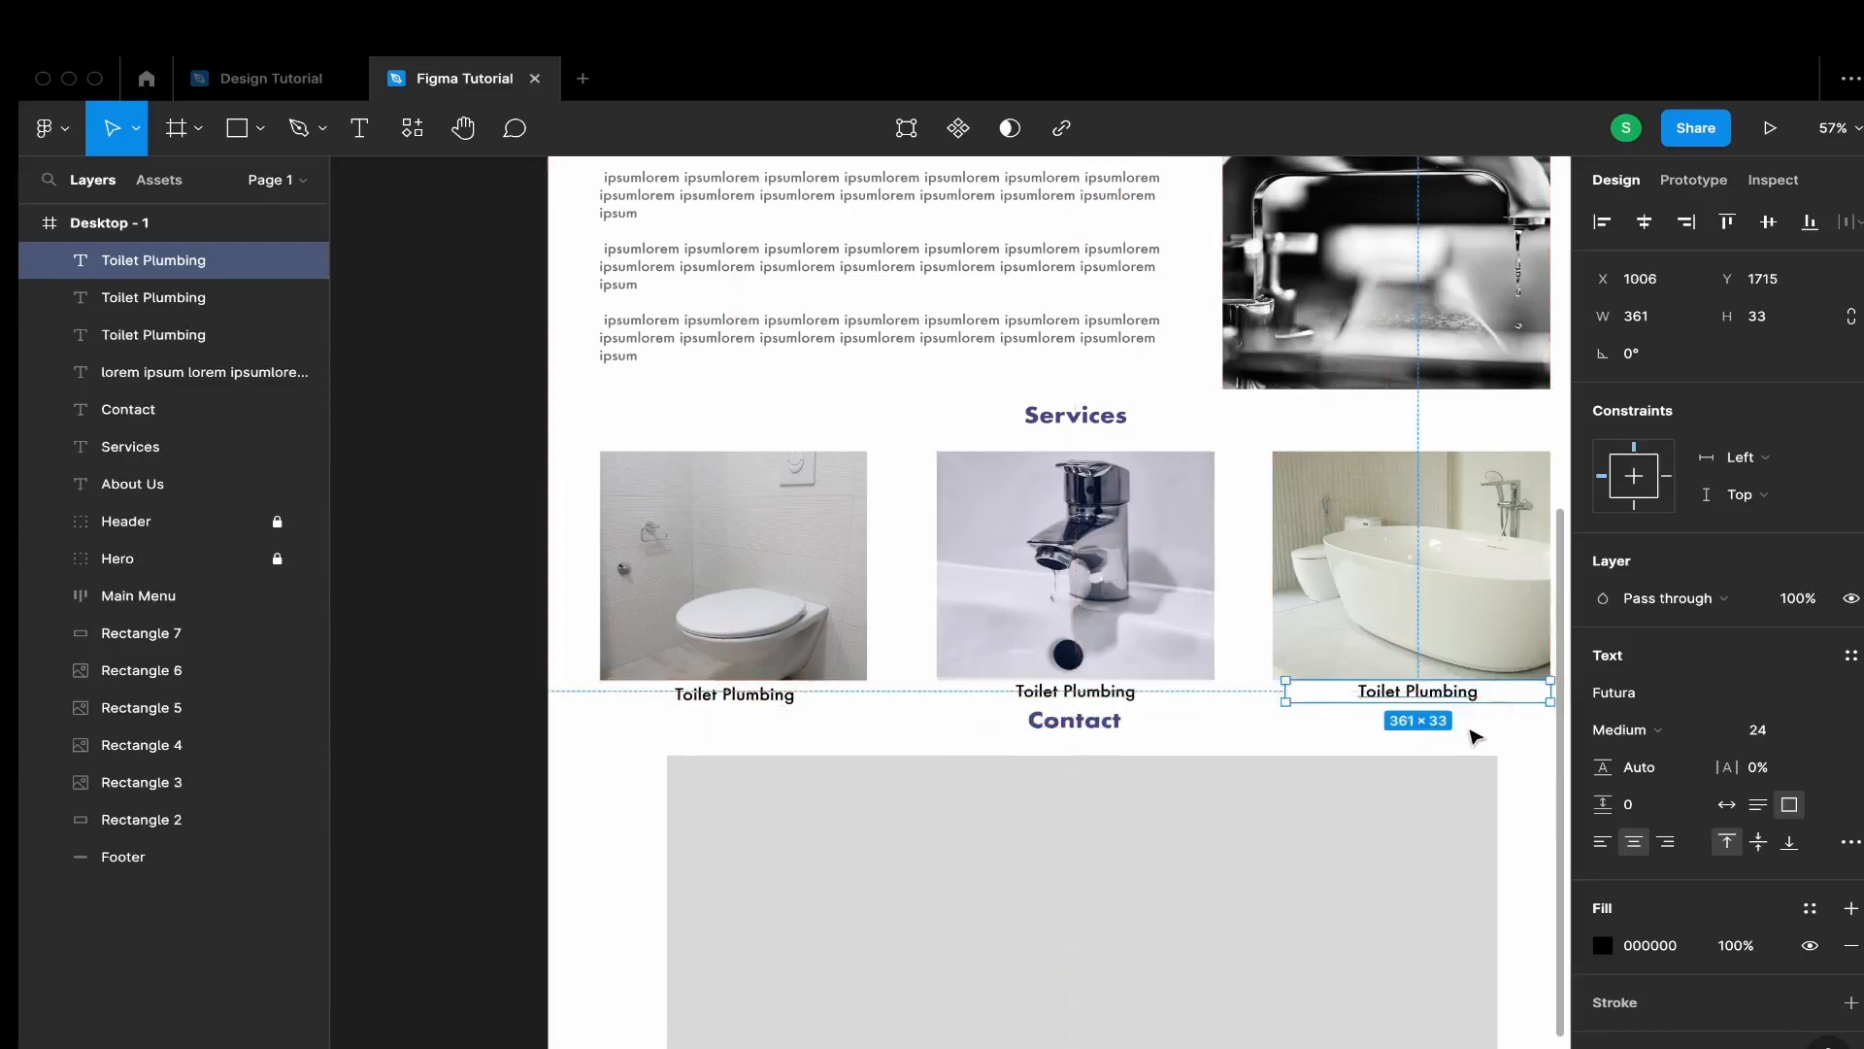
Change the copied captions to "Faucet Plumbing" under the faucet image and "Baththub Plumbing" under the bathtub image
double_click(1054, 695)
text(Faucet Plumbing)
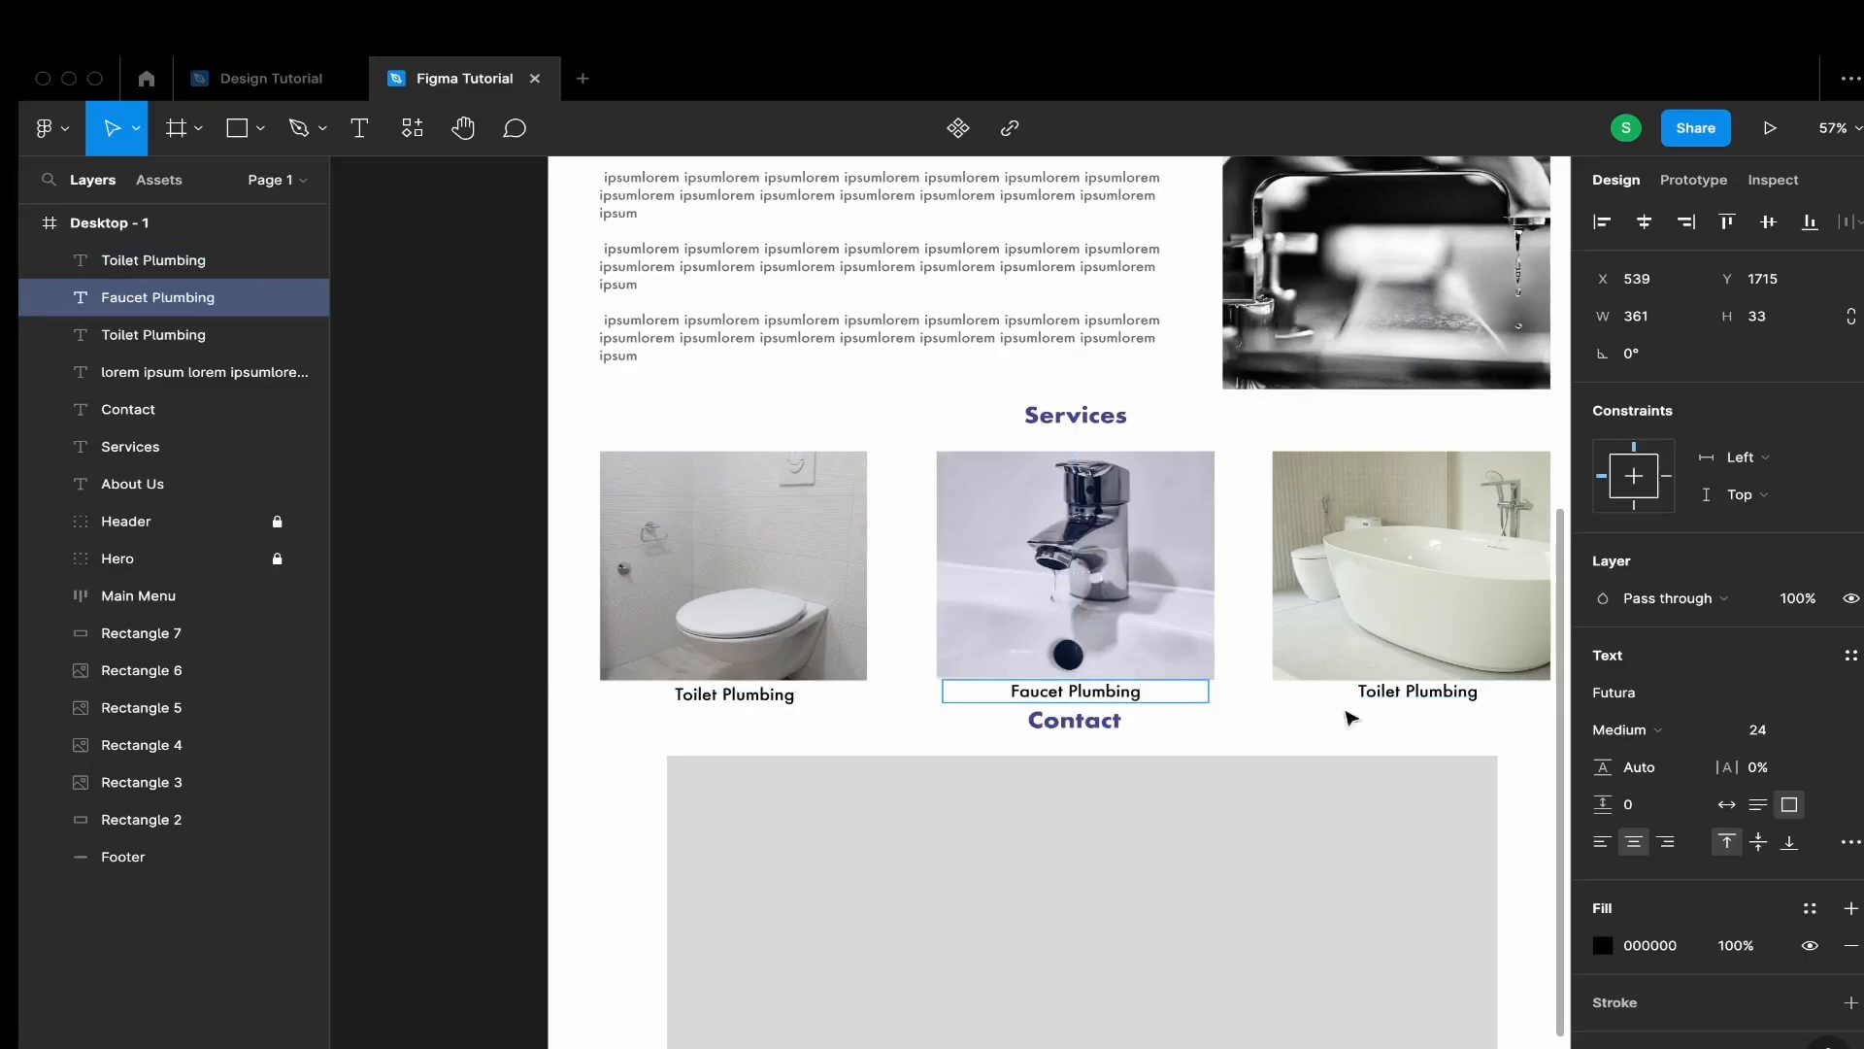
double_click(1468, 690)
text(renov)
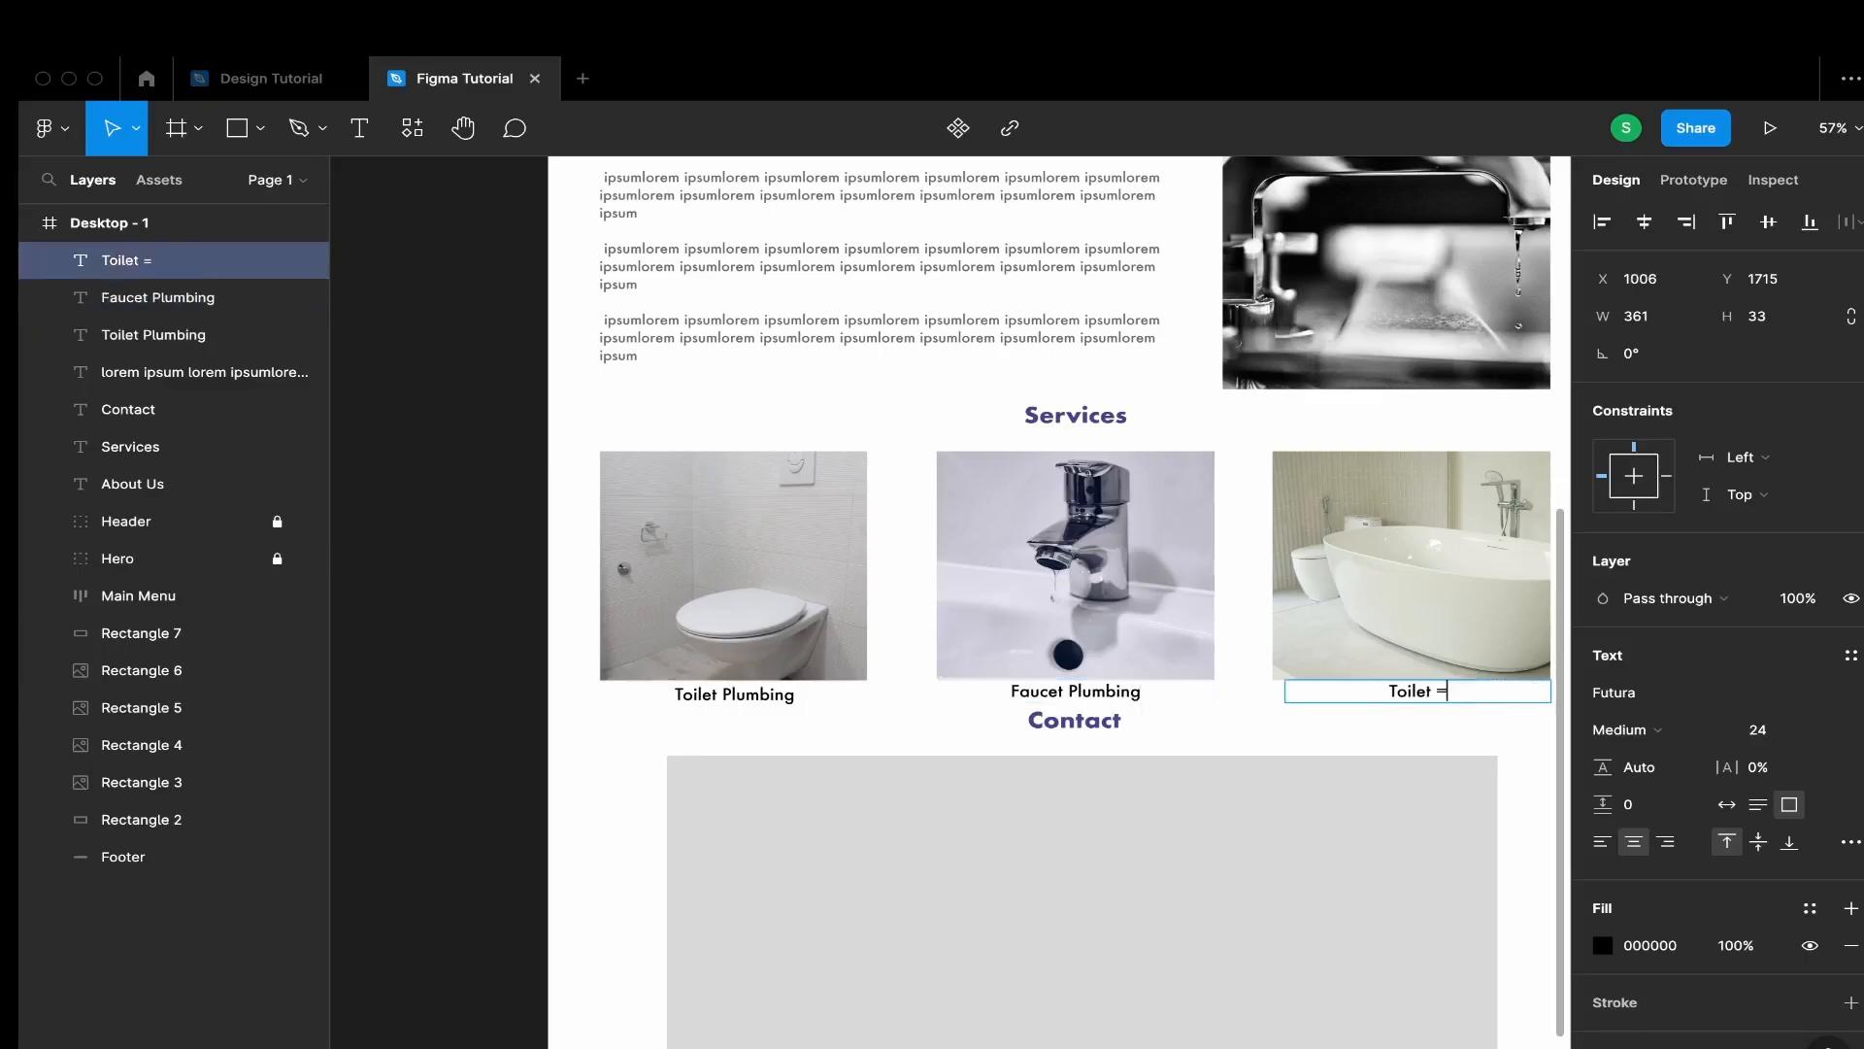
key(BackSpace)
key(BackSpace)
key(BackSpace)
key(BackSpace)
key(BackSpace)
key(BackSpace)
key(BackSpace)
key(BackSpace)
key(BackSpace)
key(BackSpace)
key(BackSpace)
text(Baththub Plumbing)
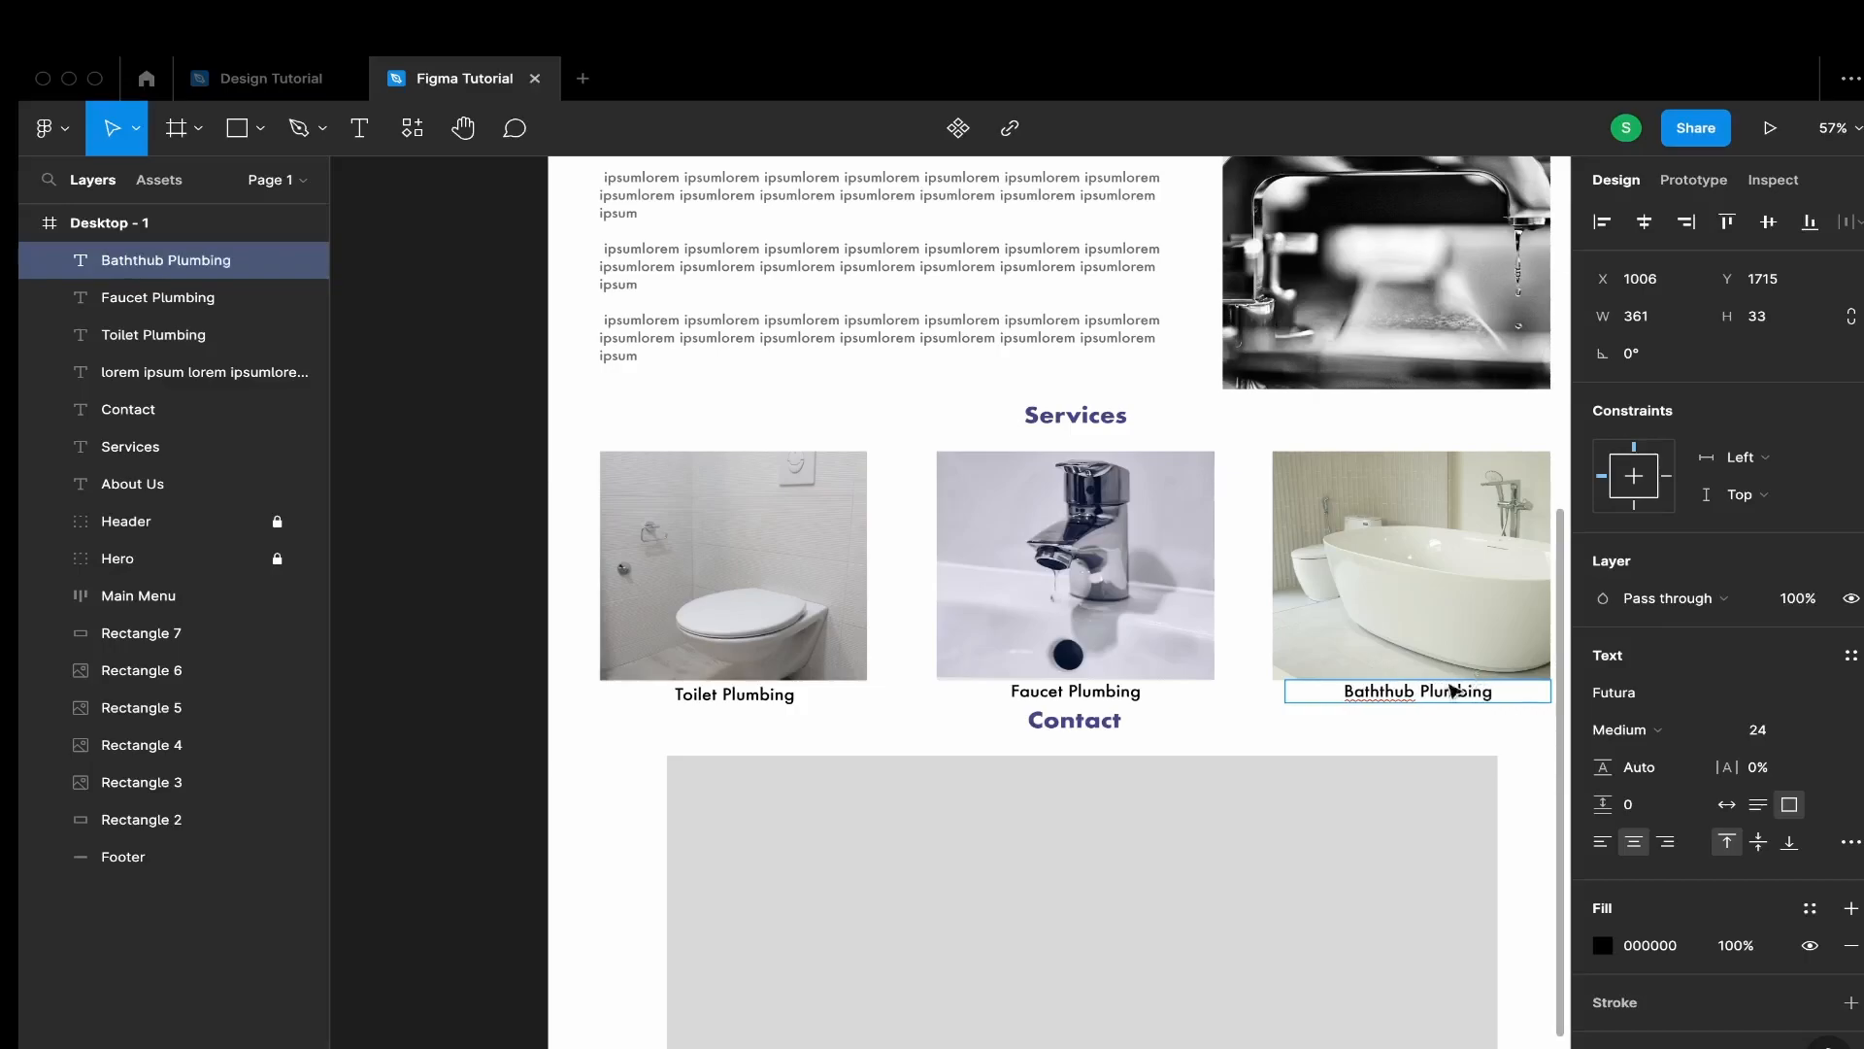
Group the About Us heading, lorem ipsum paragraphs and black-and-white faucet image, and name the group "About"
scroll(1461, 685, up, 3)
scroll(895, 424, up, 1)
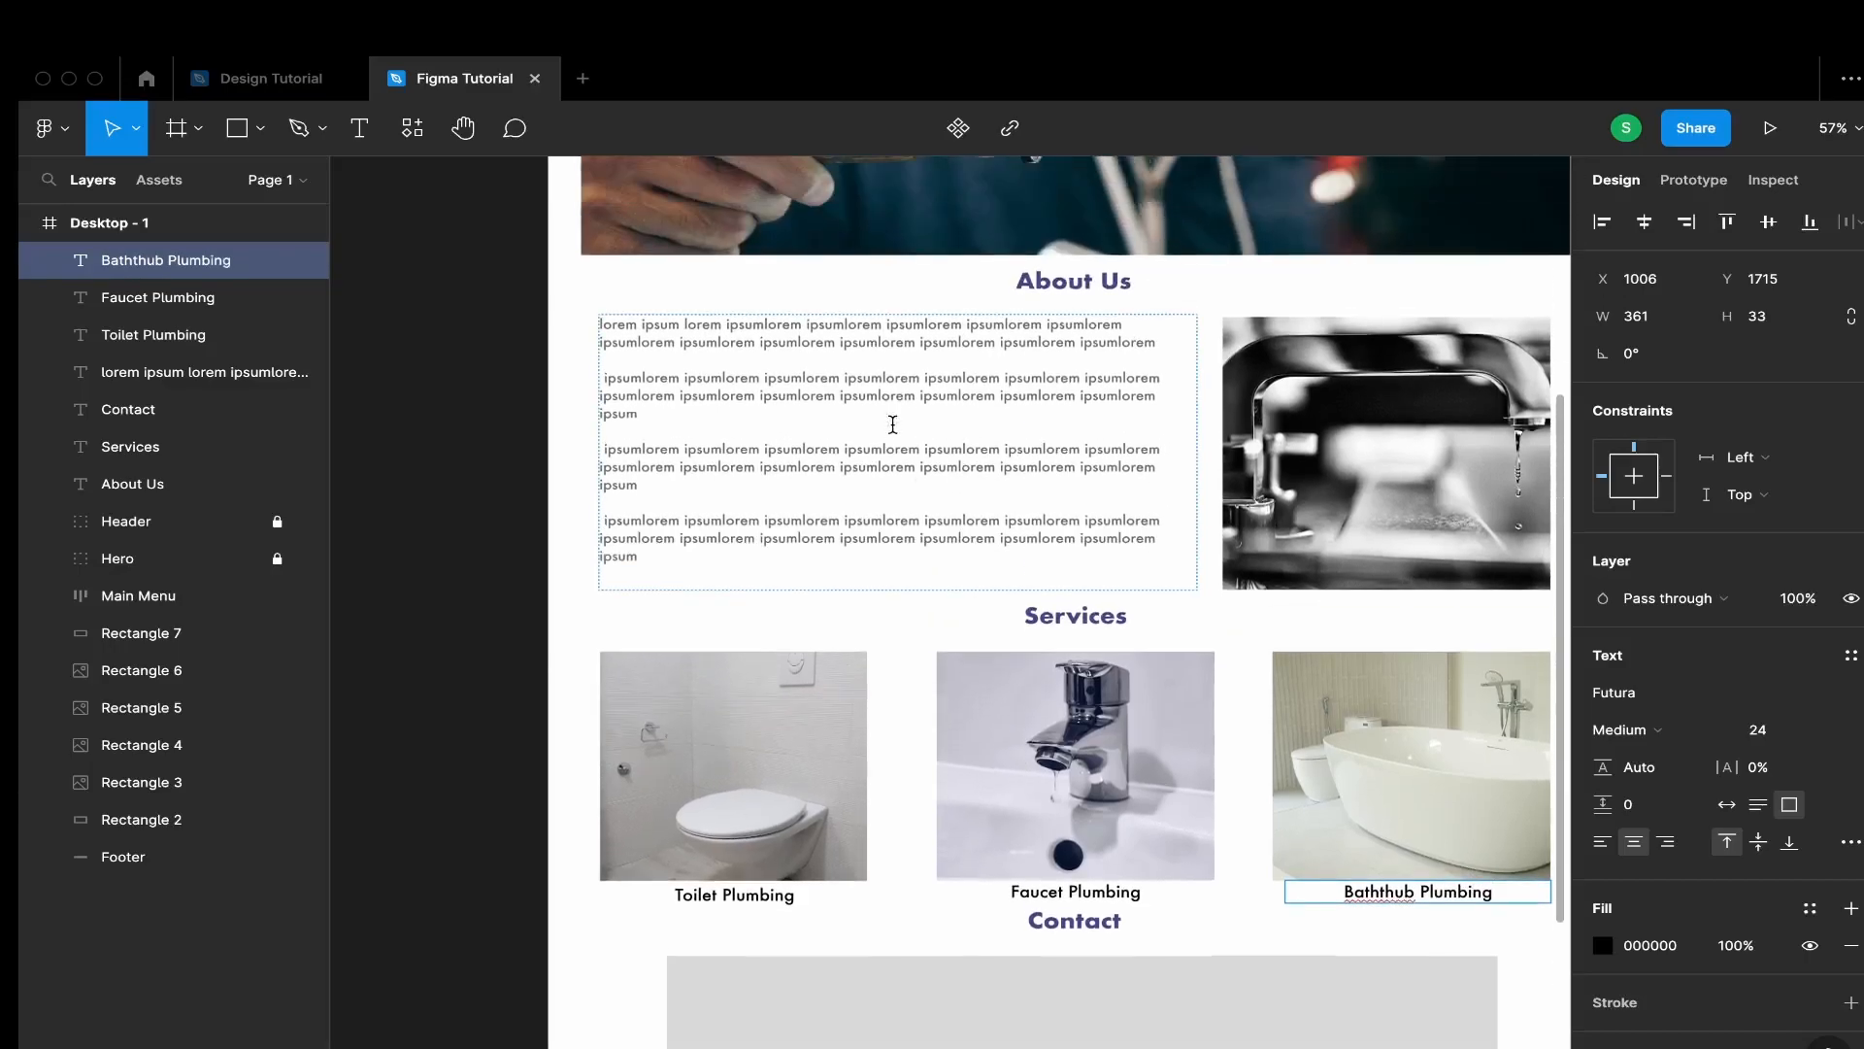
click(895, 427)
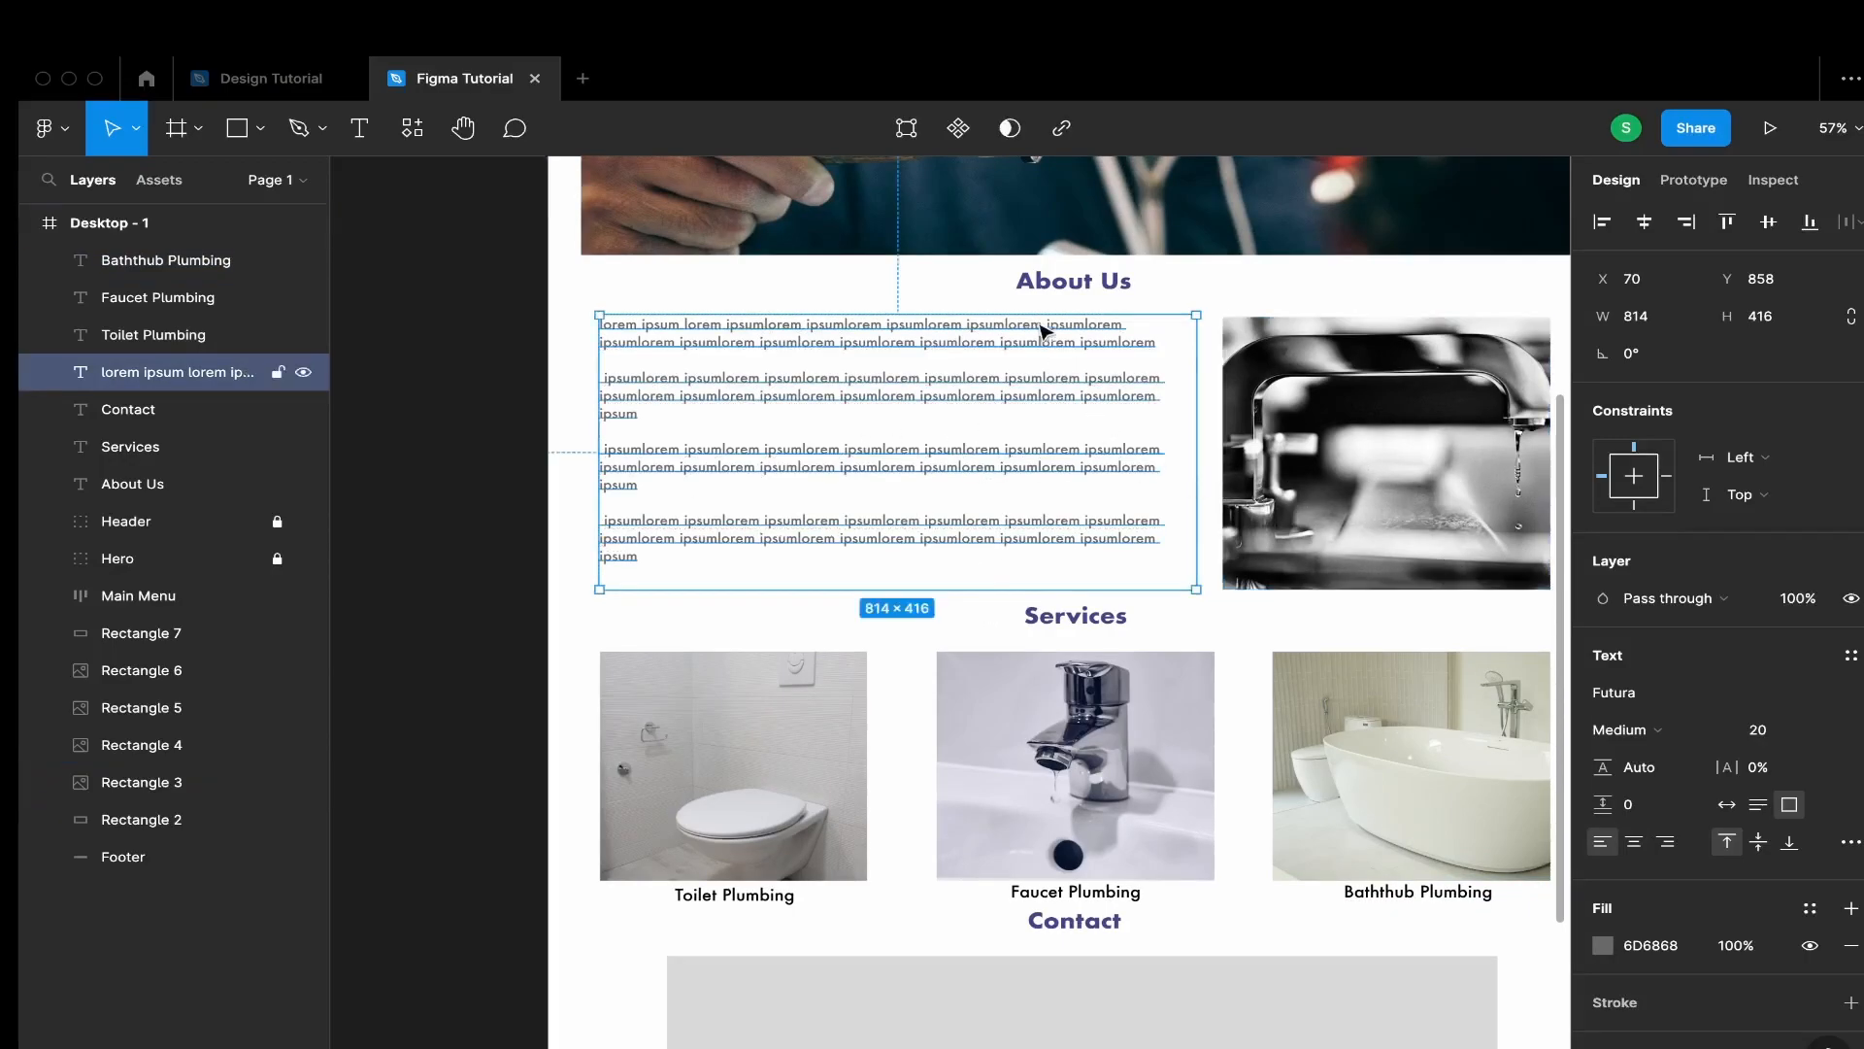
shift+click(1058, 281)
shift+click(1417, 462)
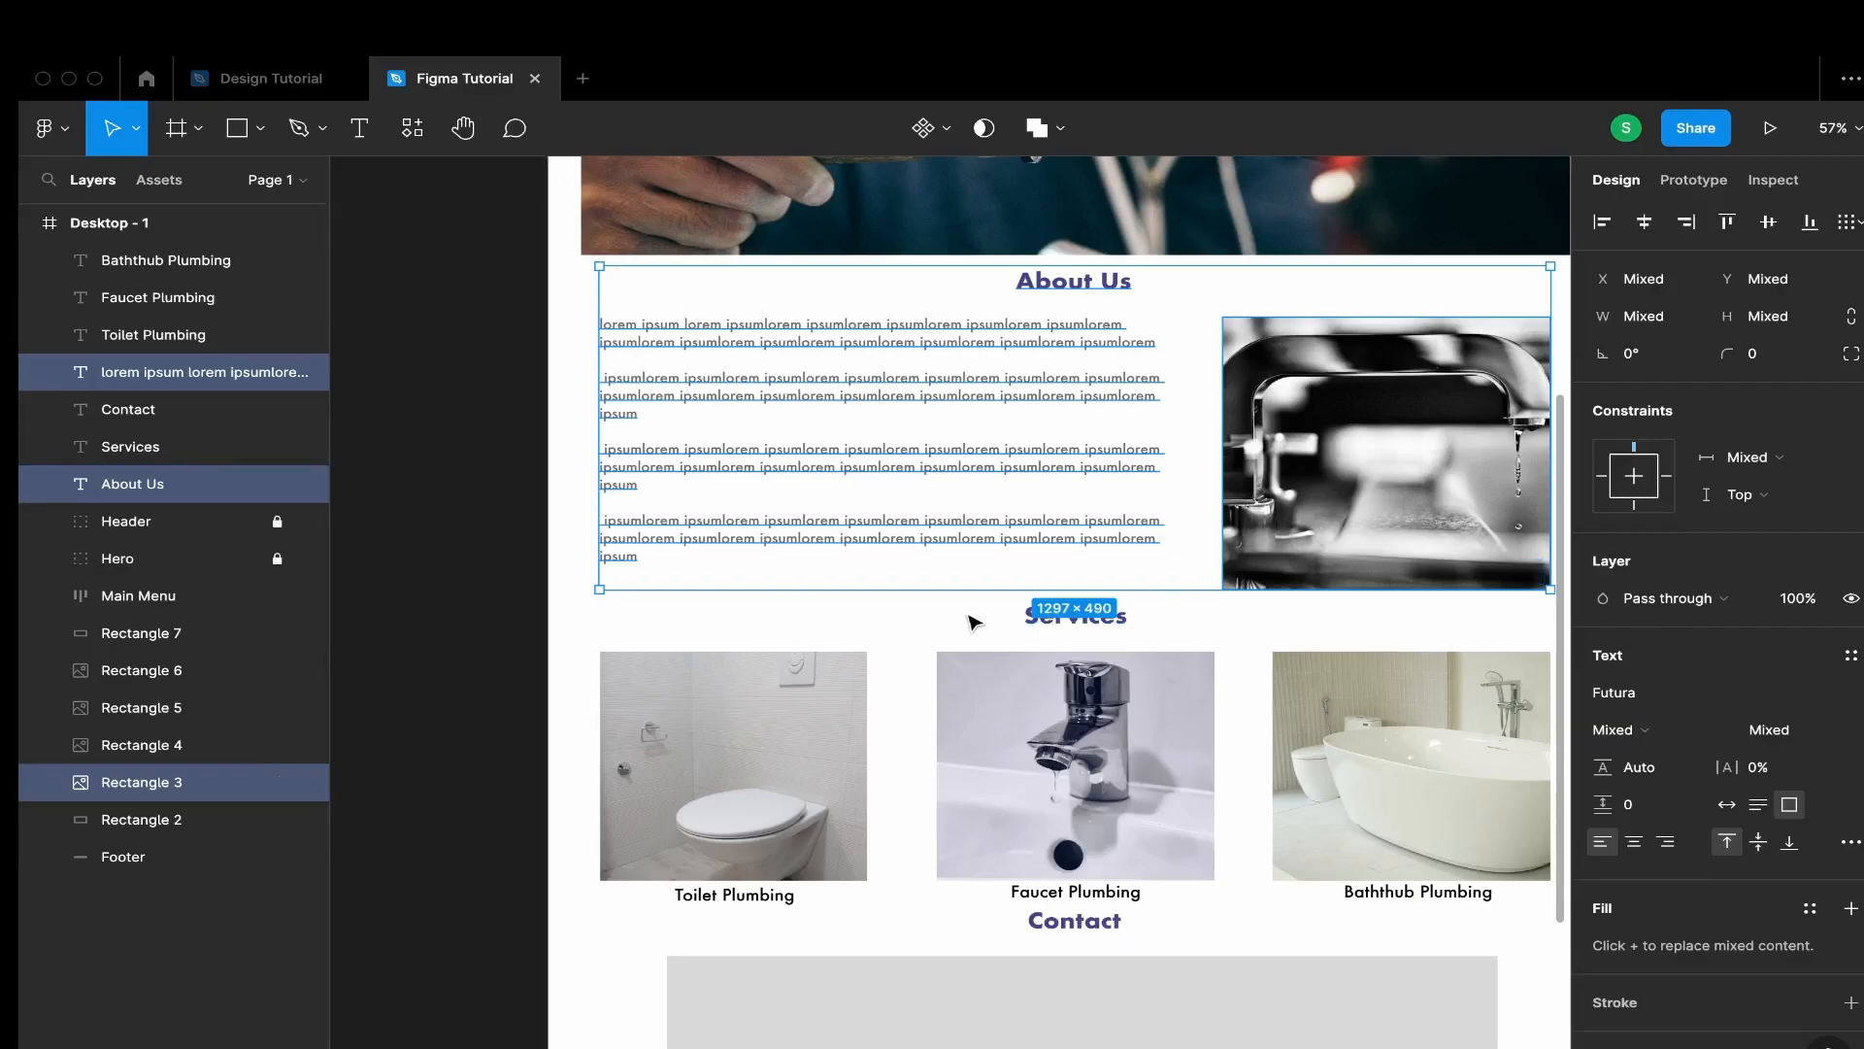
right_click(1201, 537)
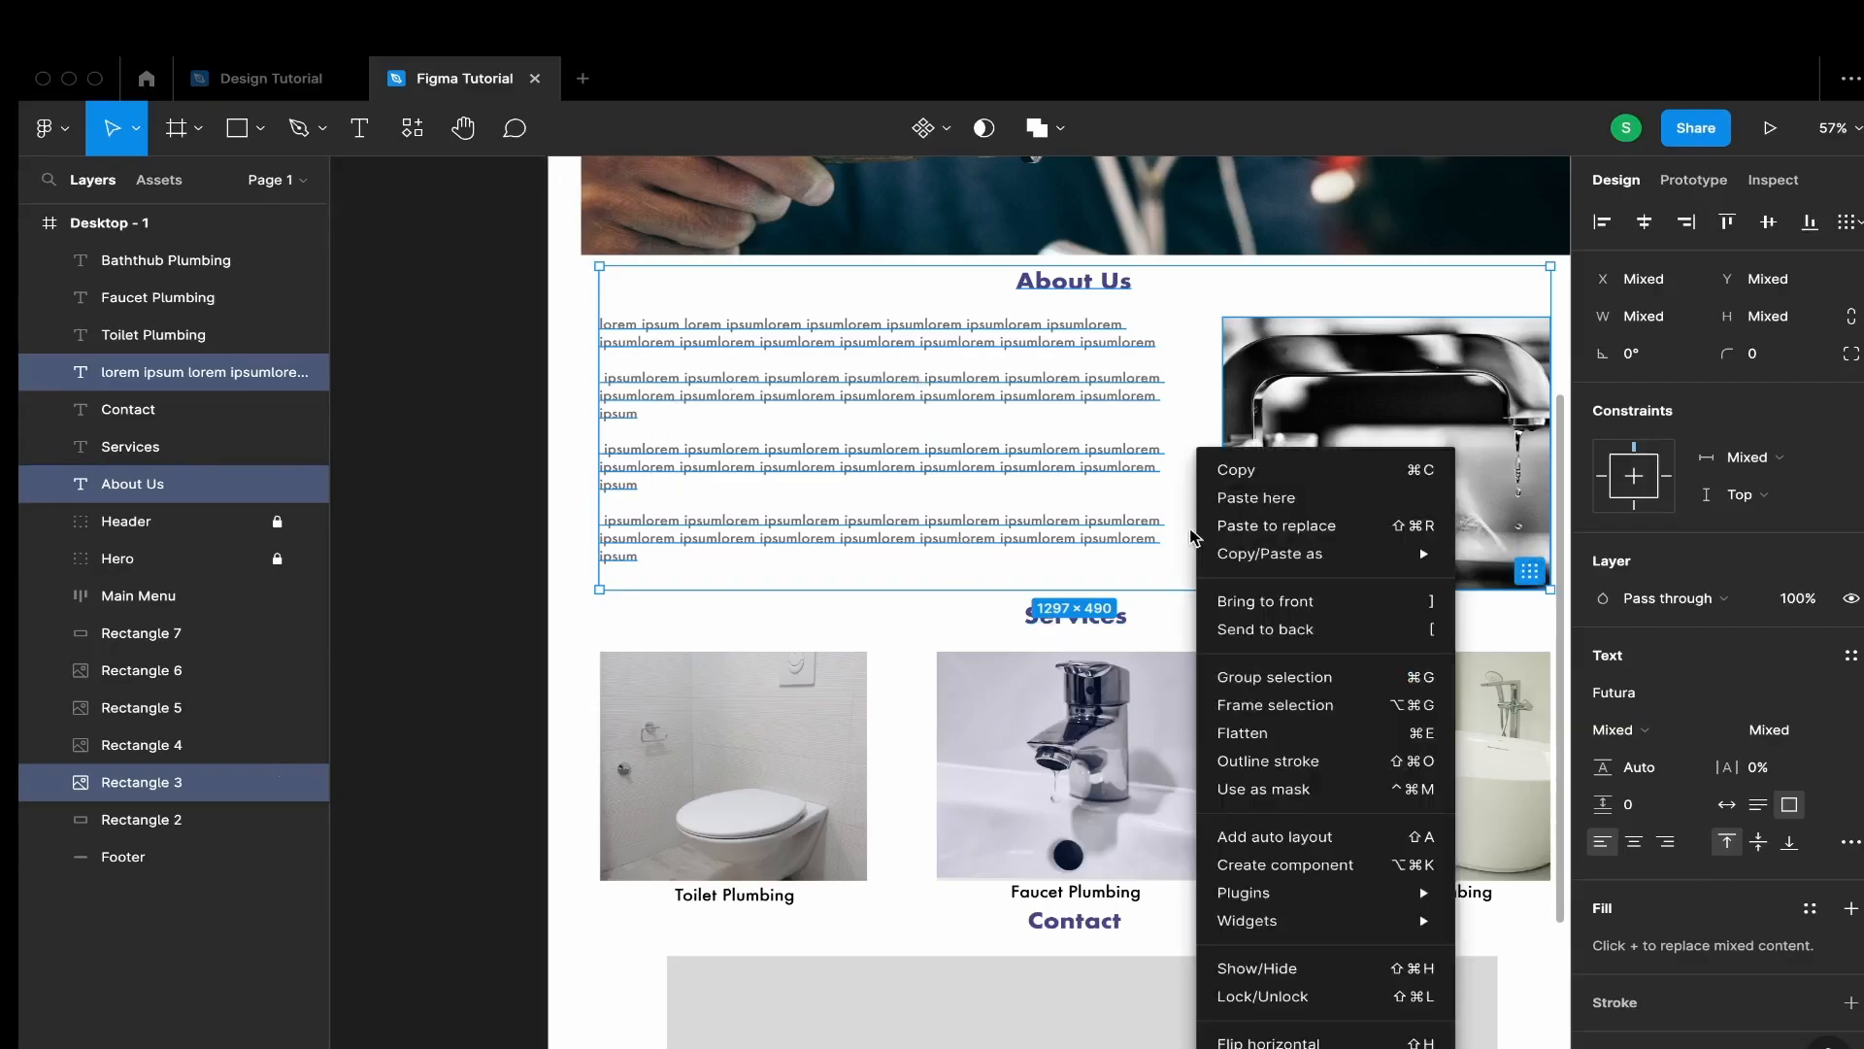
click(1248, 674)
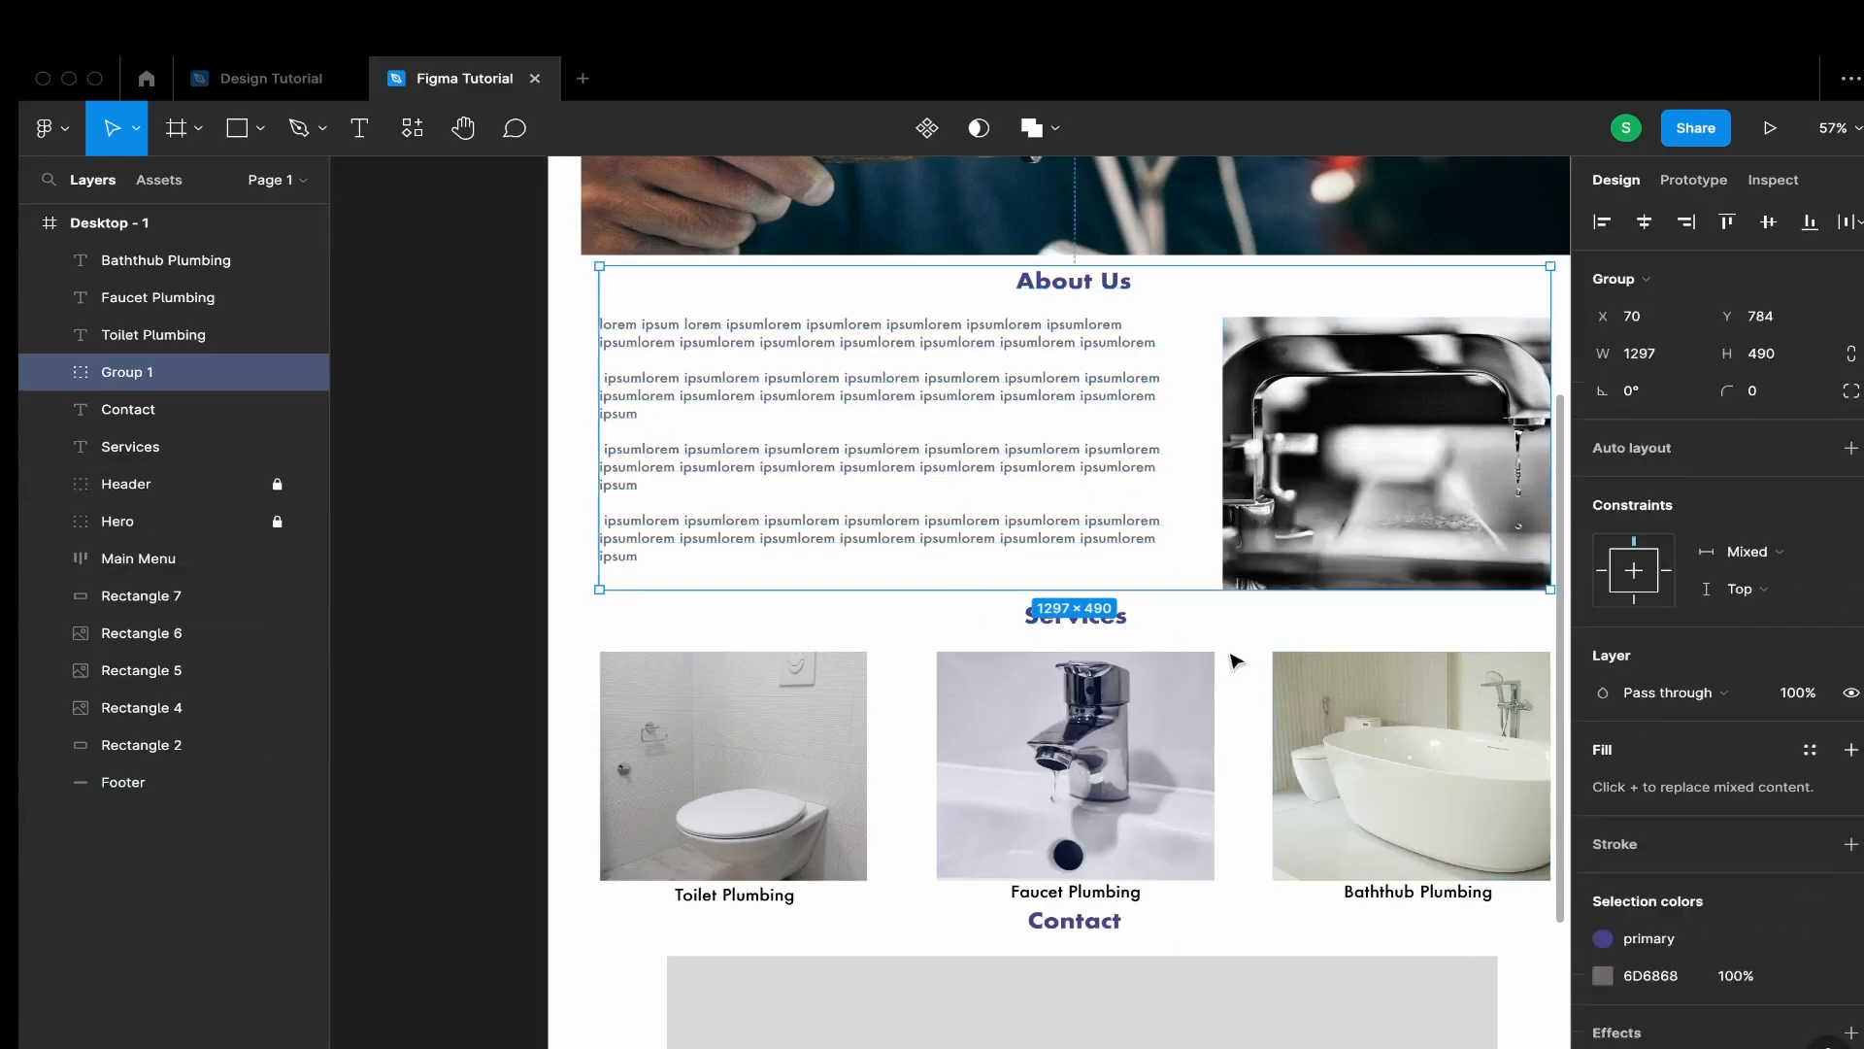
double_click(149, 376)
text(About)
key(Return)
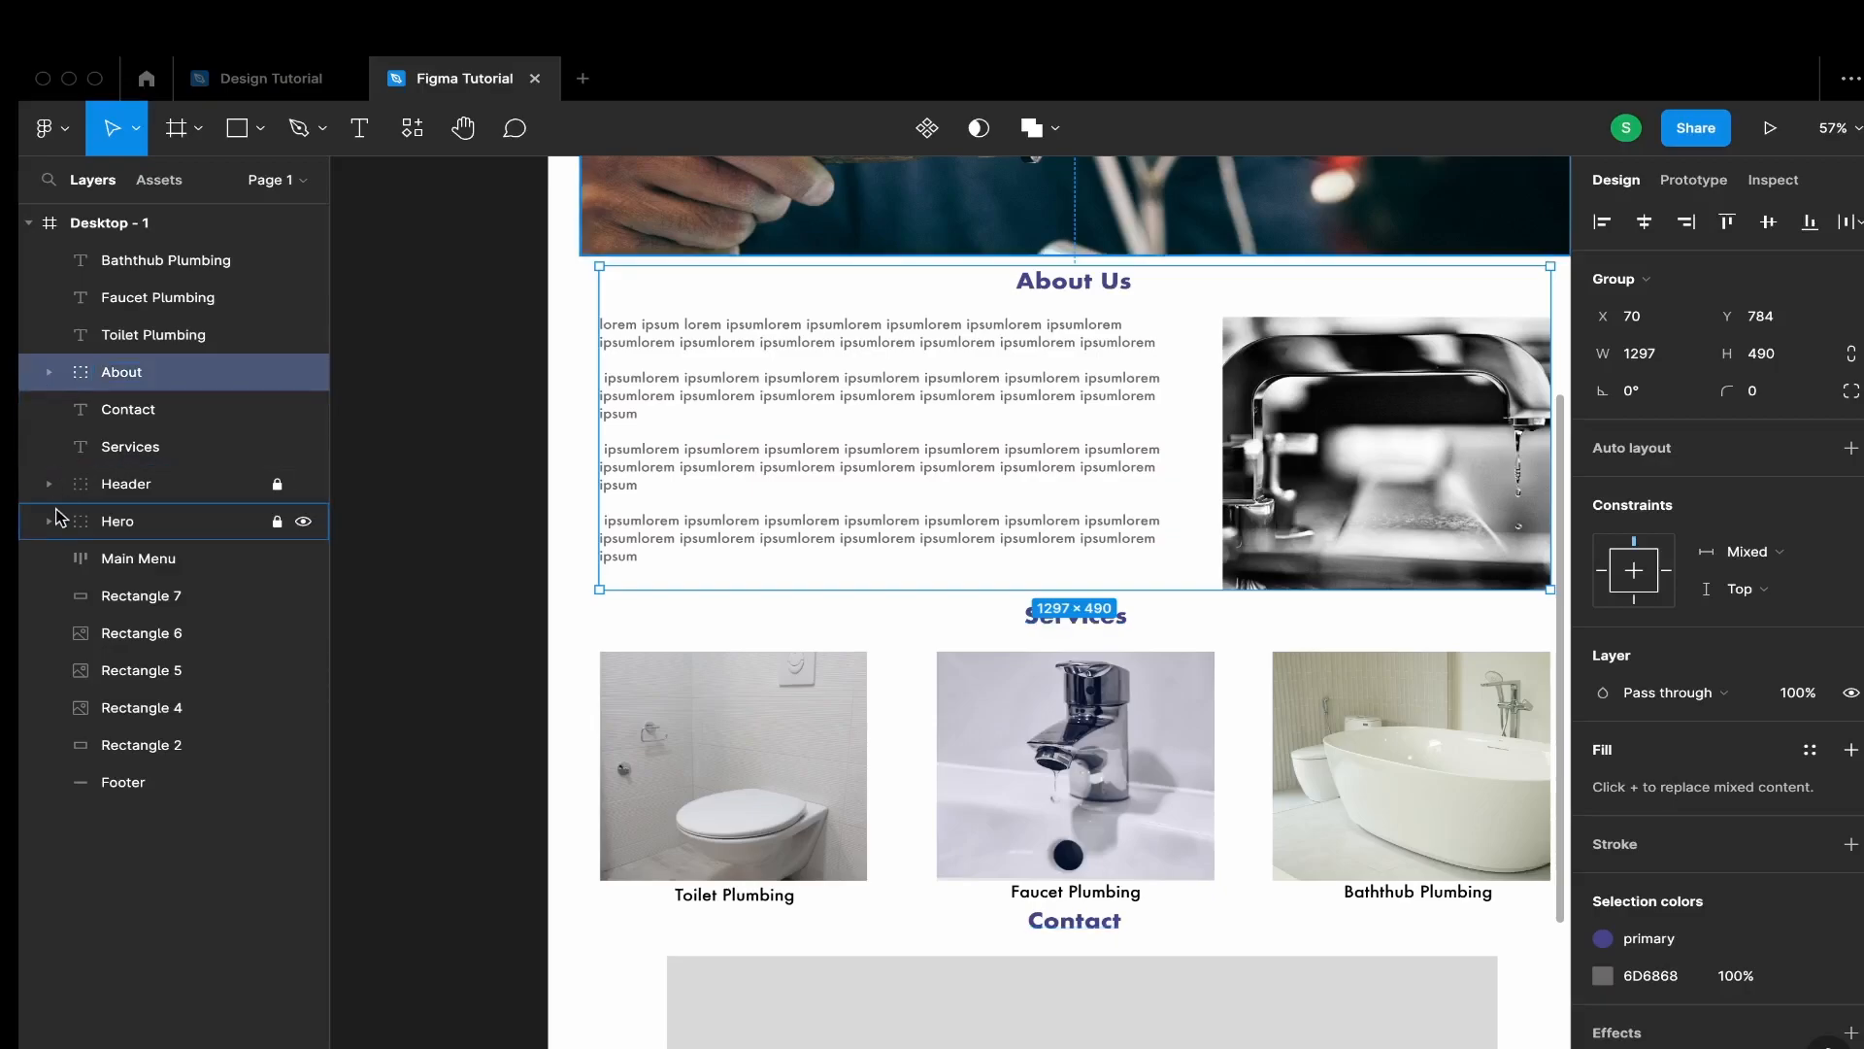
Check the About group's contents and move the group directly below Hero in the layer order
click(50, 372)
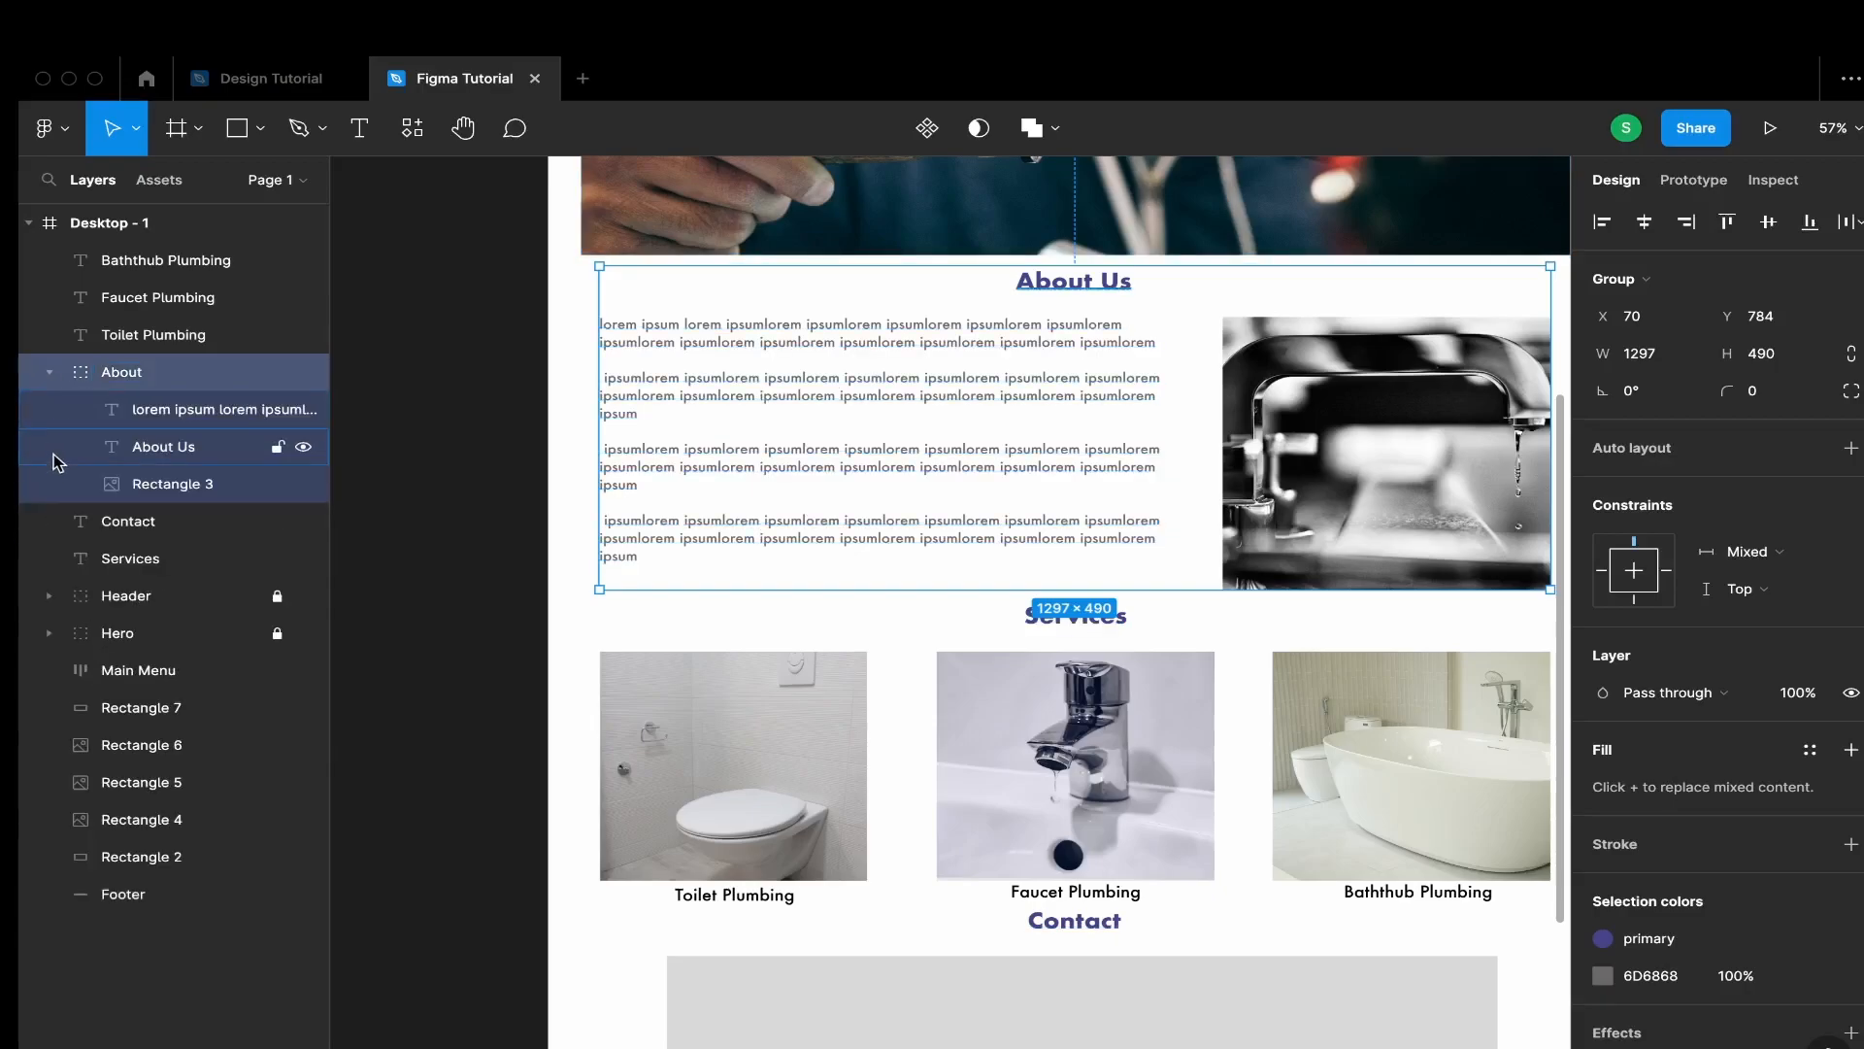
click(50, 372)
drag(162, 367, 167, 524)
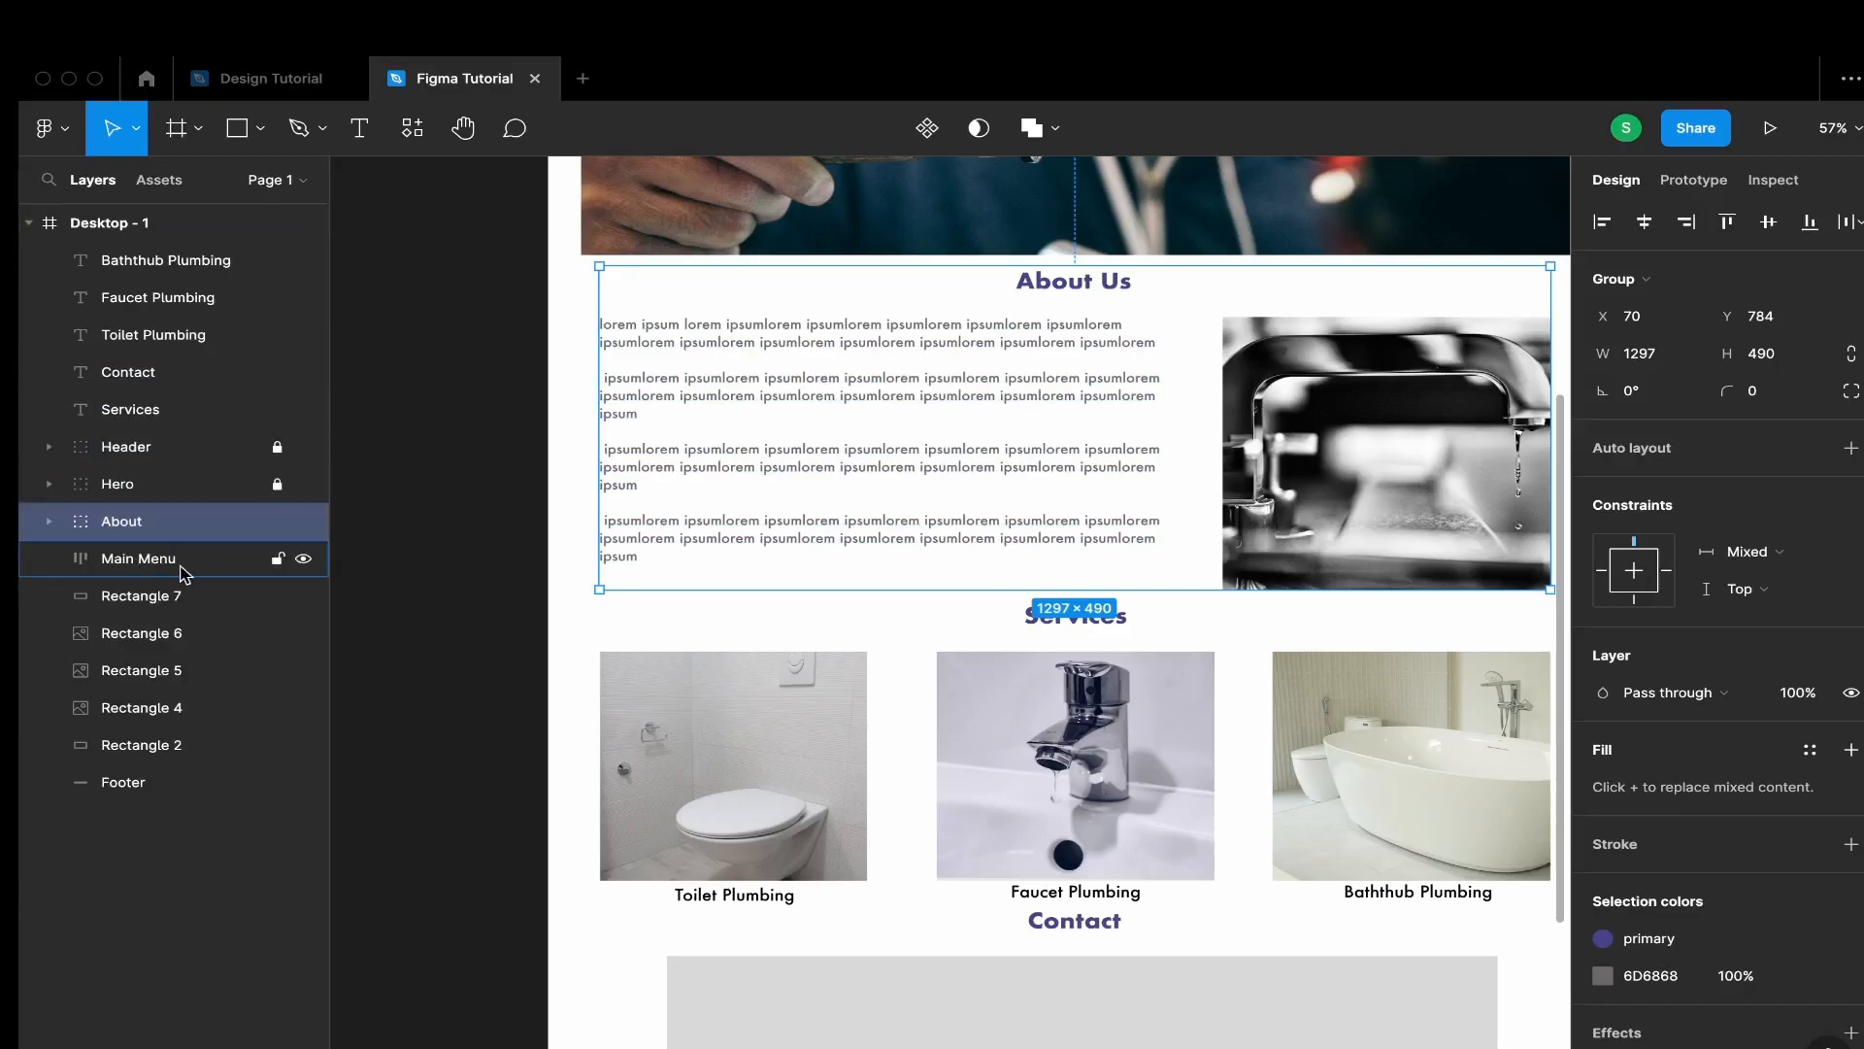
scroll(792, 429, up, 5)
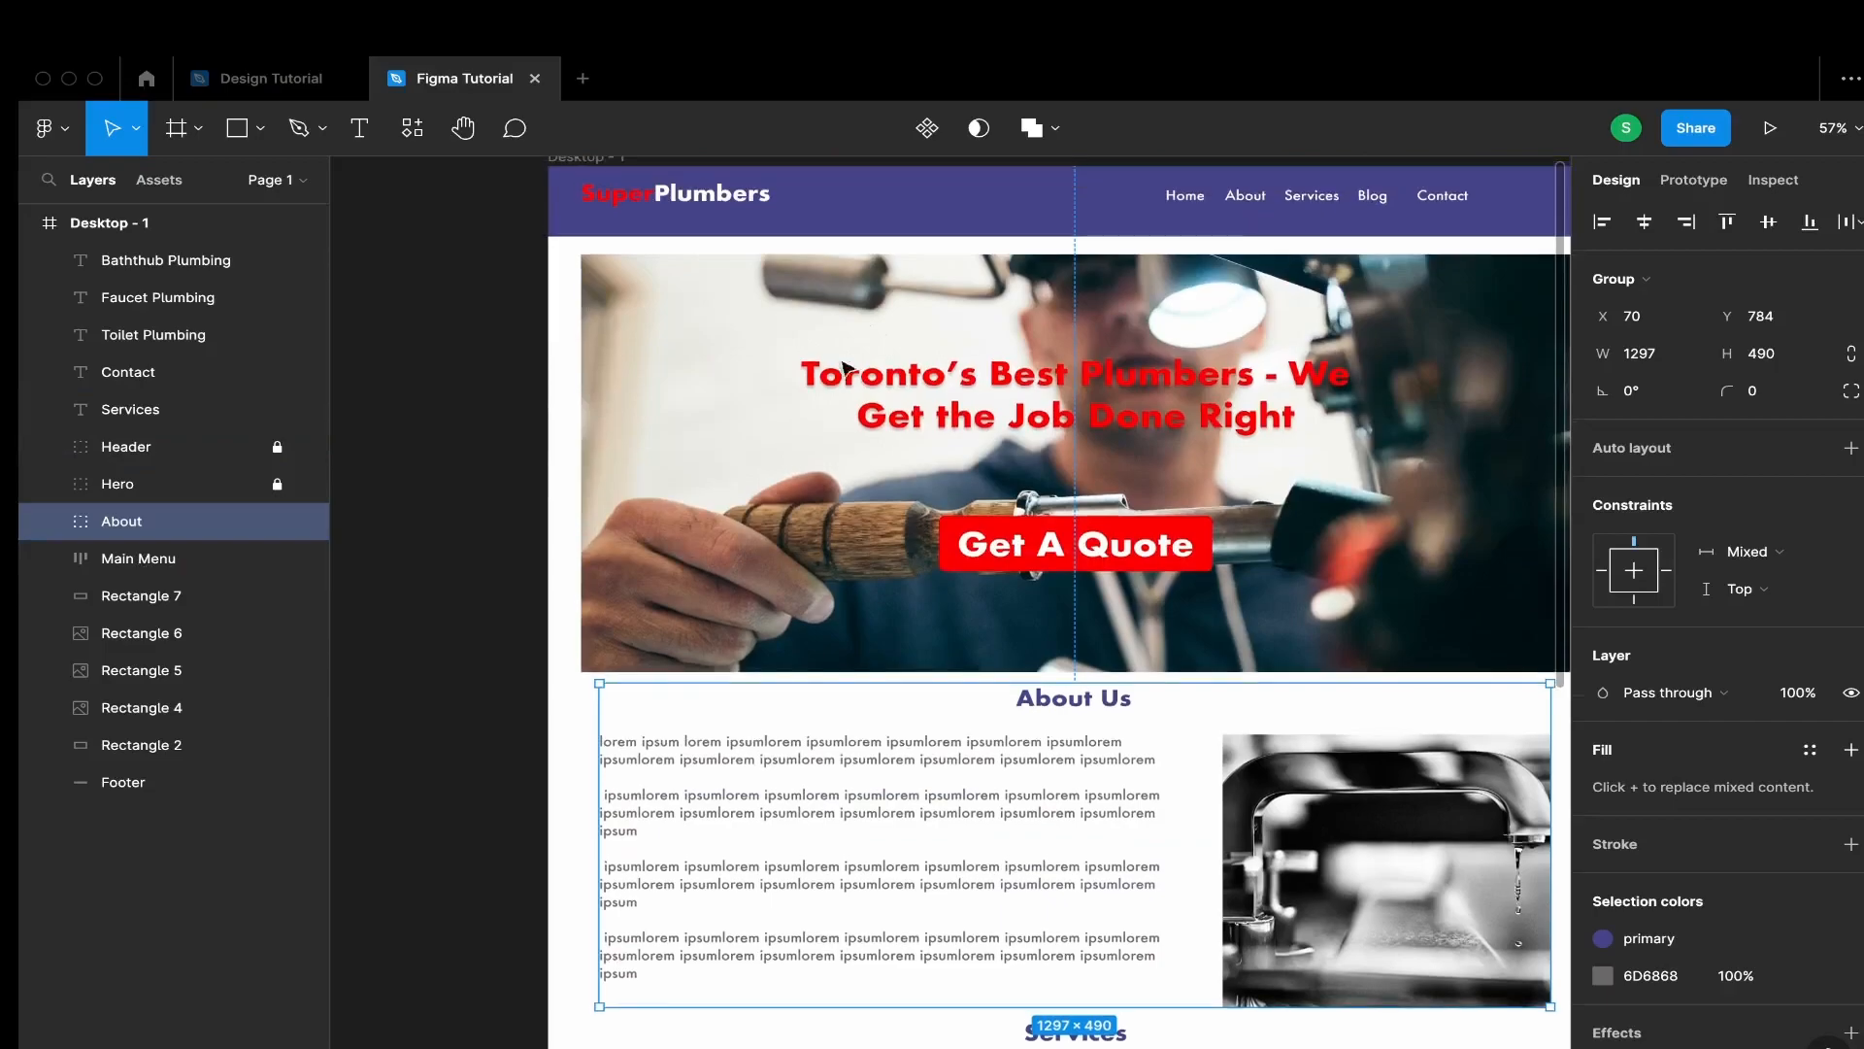
scroll(1082, 559, down, 8)
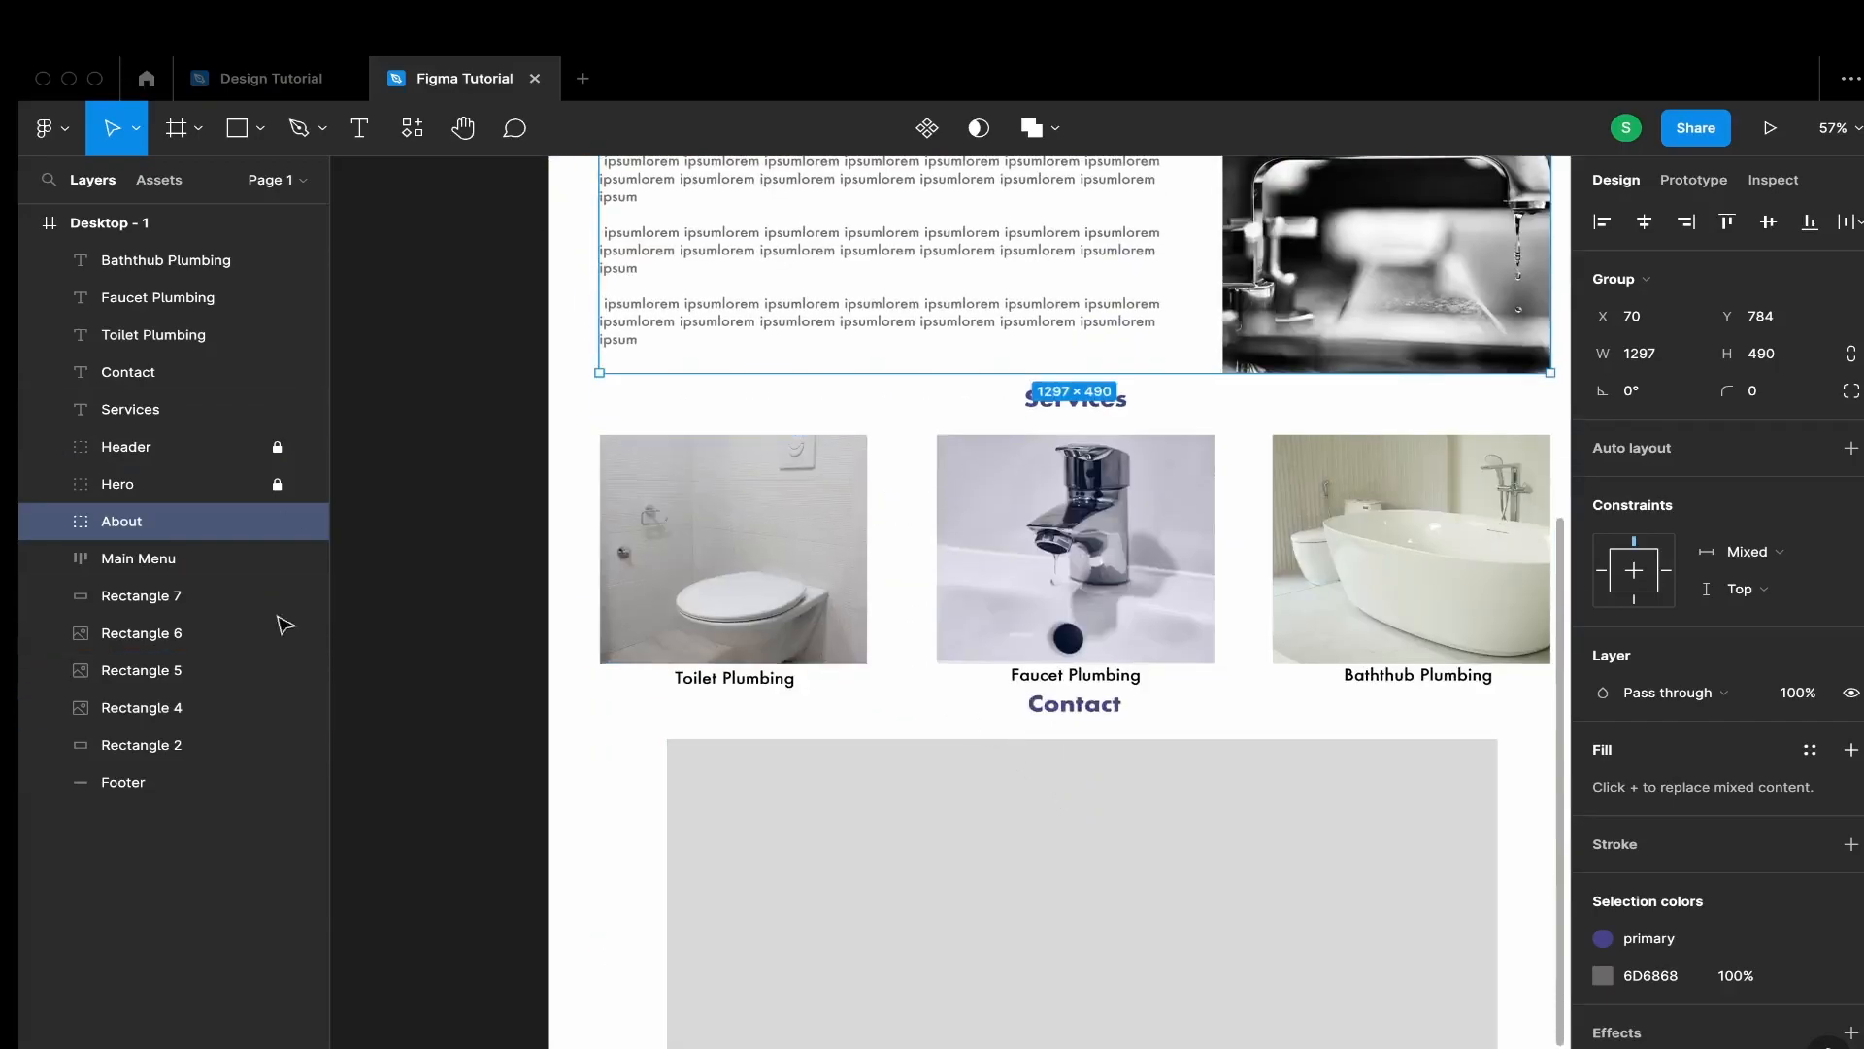
Group the Services heading with the toilet, faucet and bathtub images and their three captions
click(932, 416)
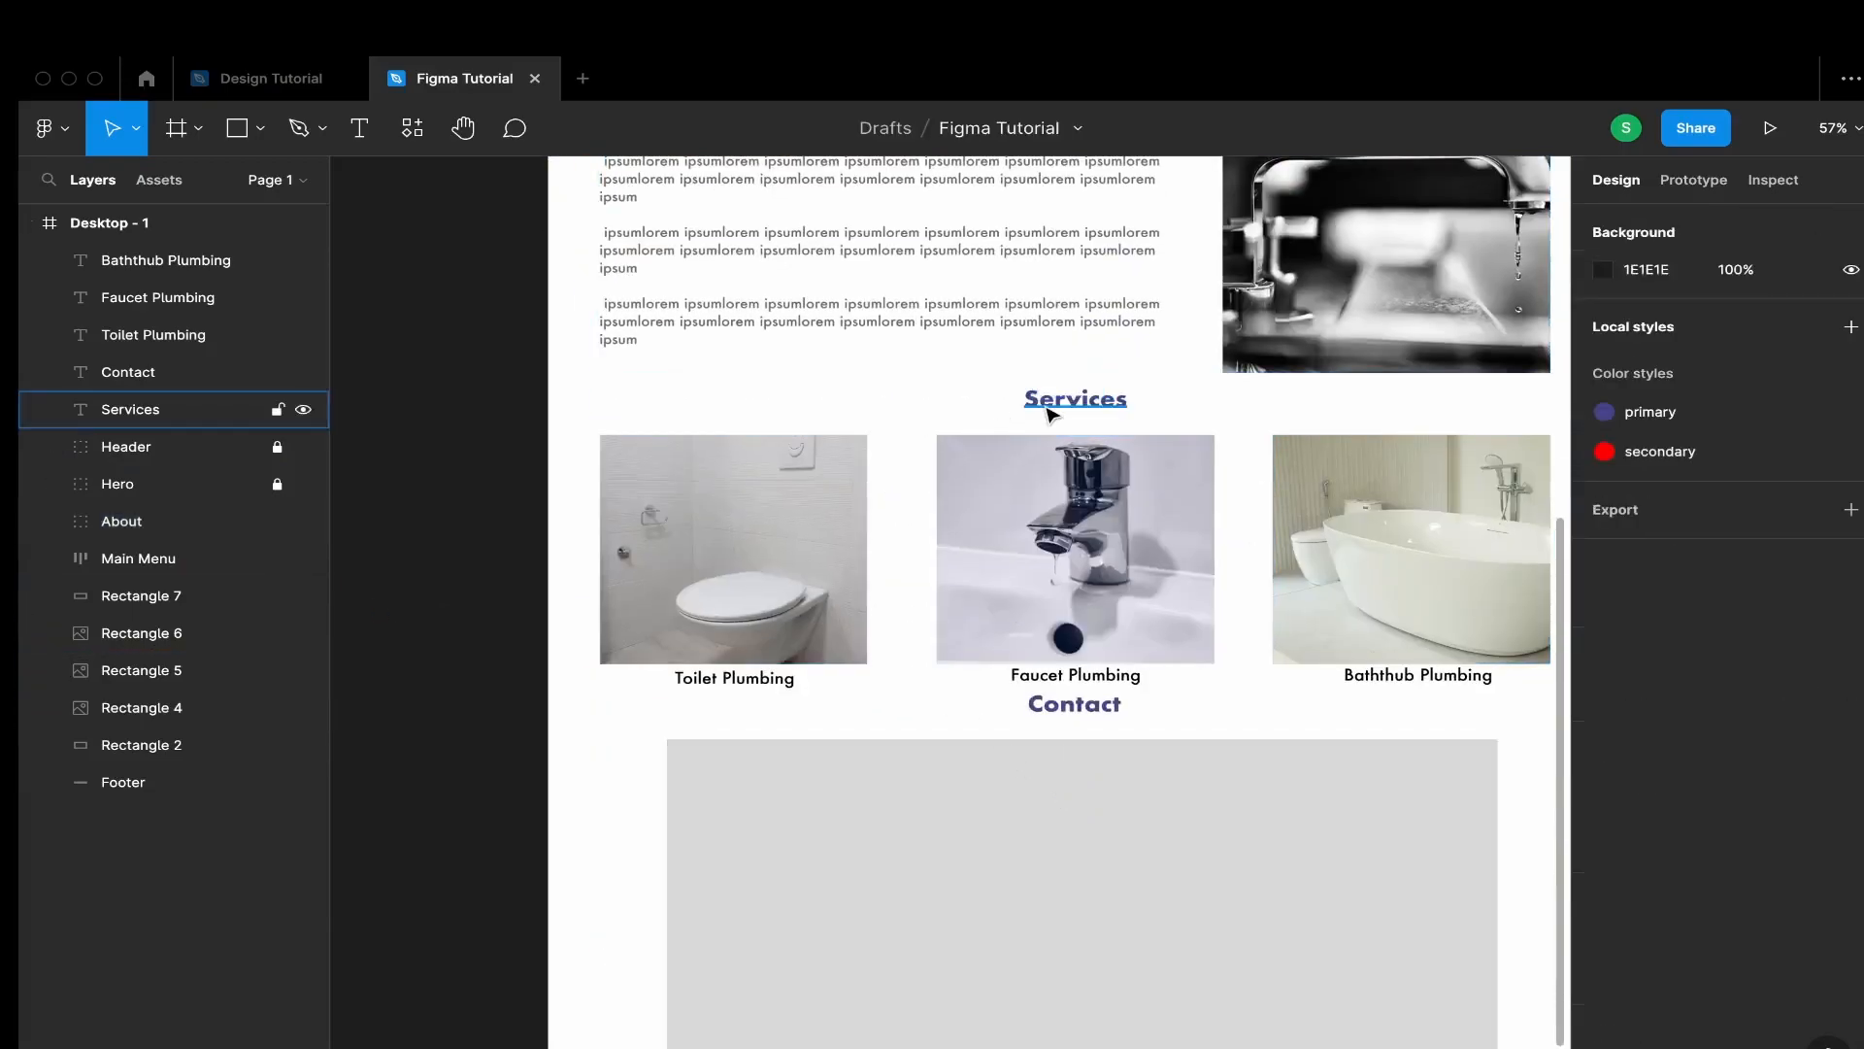
click(1052, 415)
shift+click(1074, 536)
shift+click(732, 573)
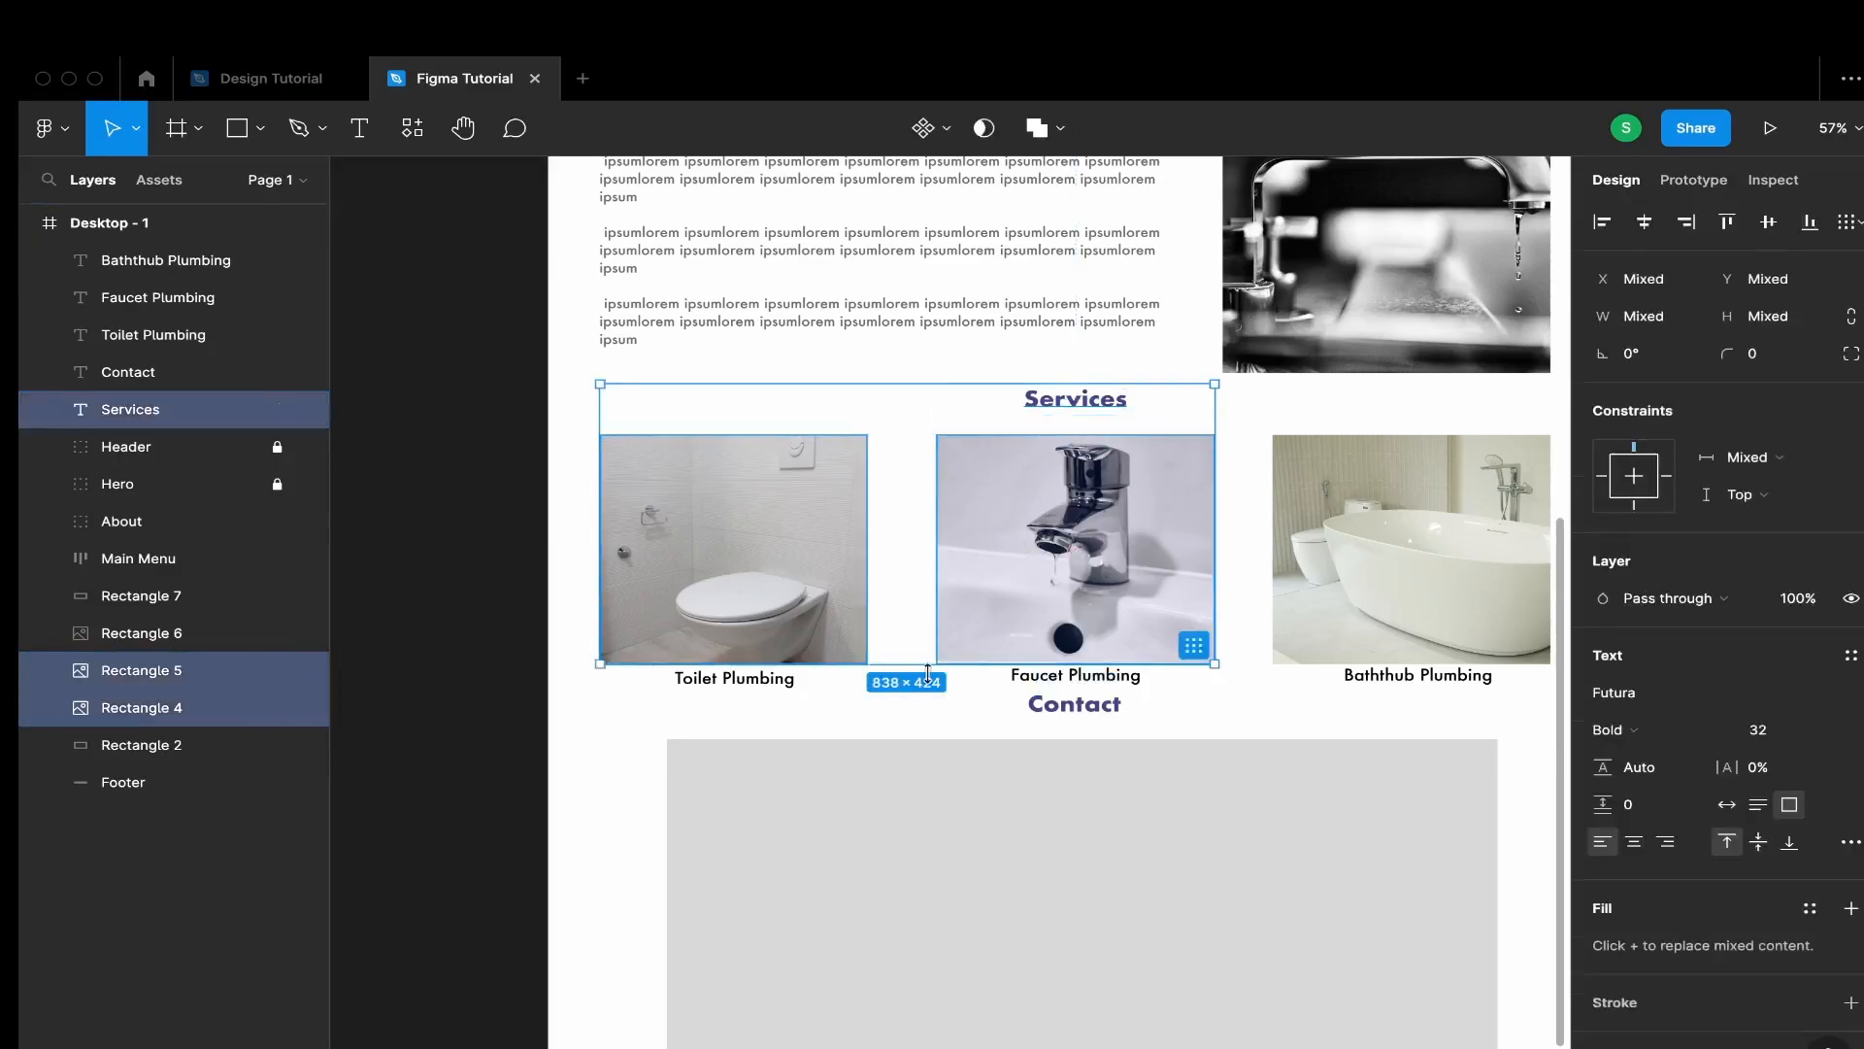
shift+click(729, 689)
shift+click(1122, 679)
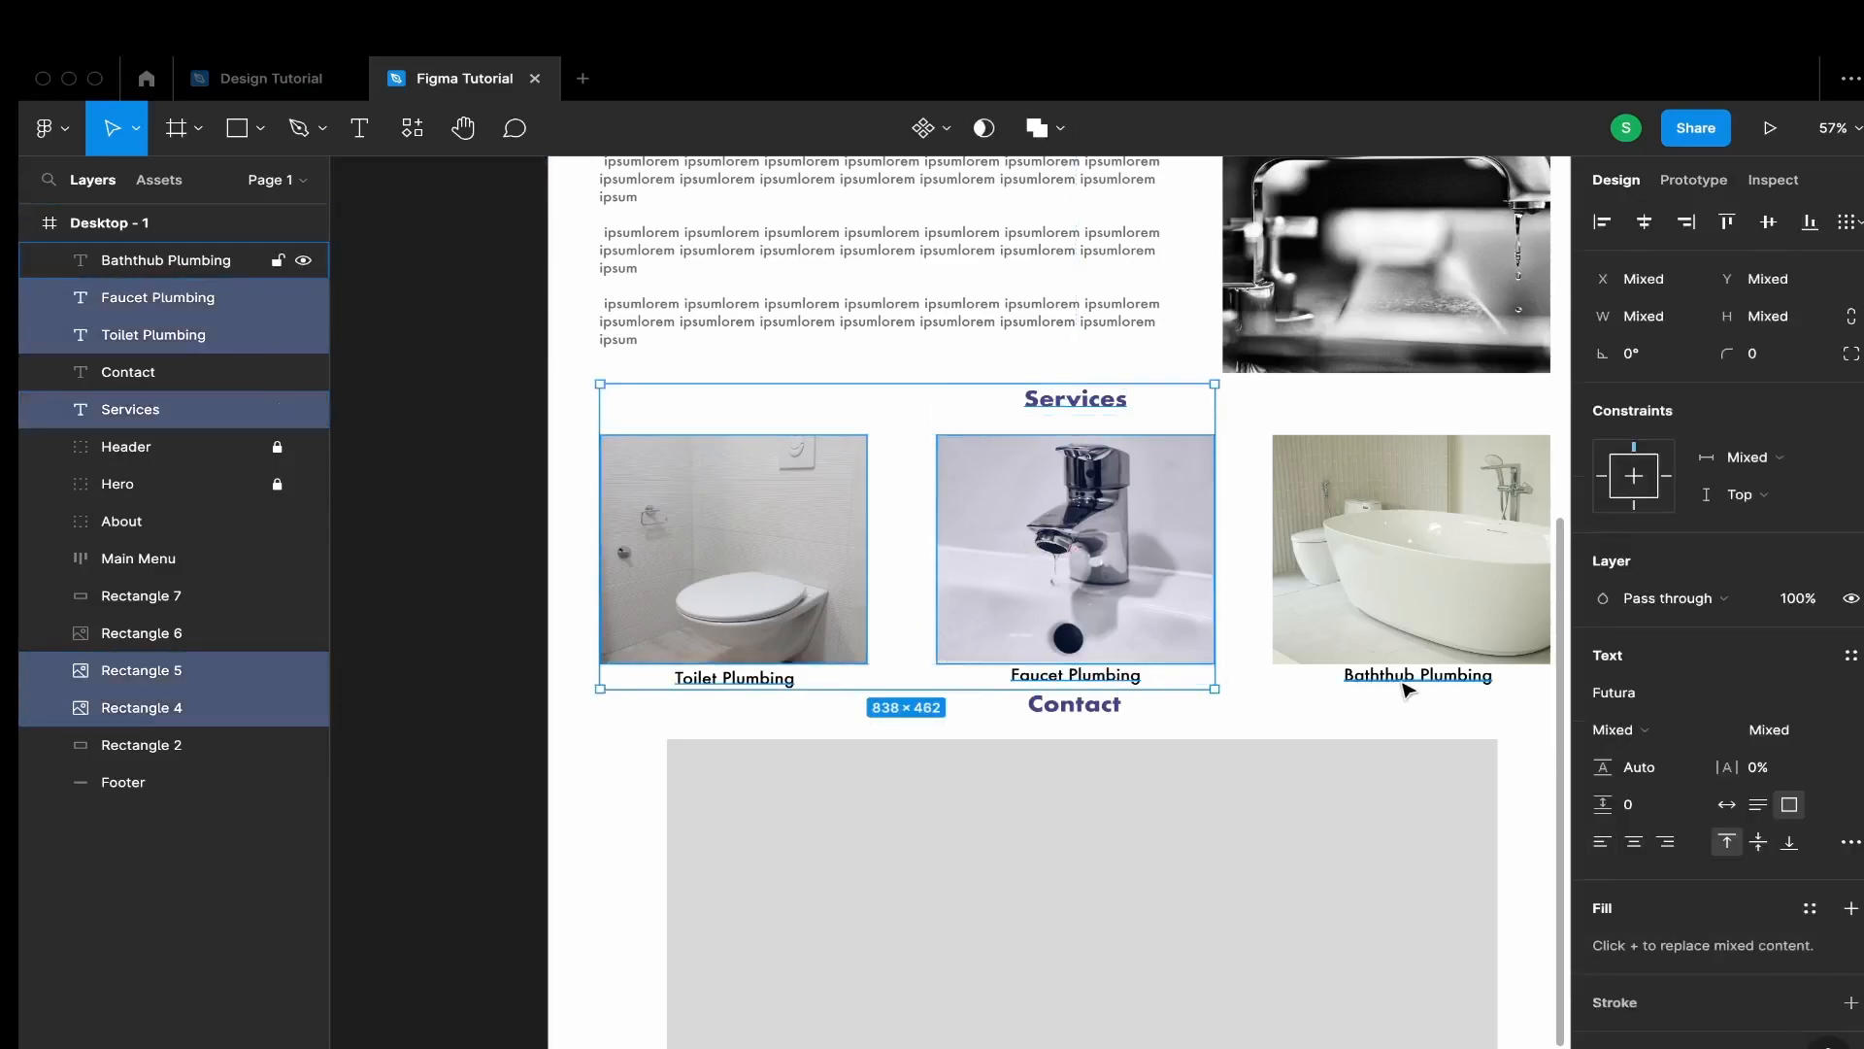
shift+click(1406, 679)
shift+click(1402, 595)
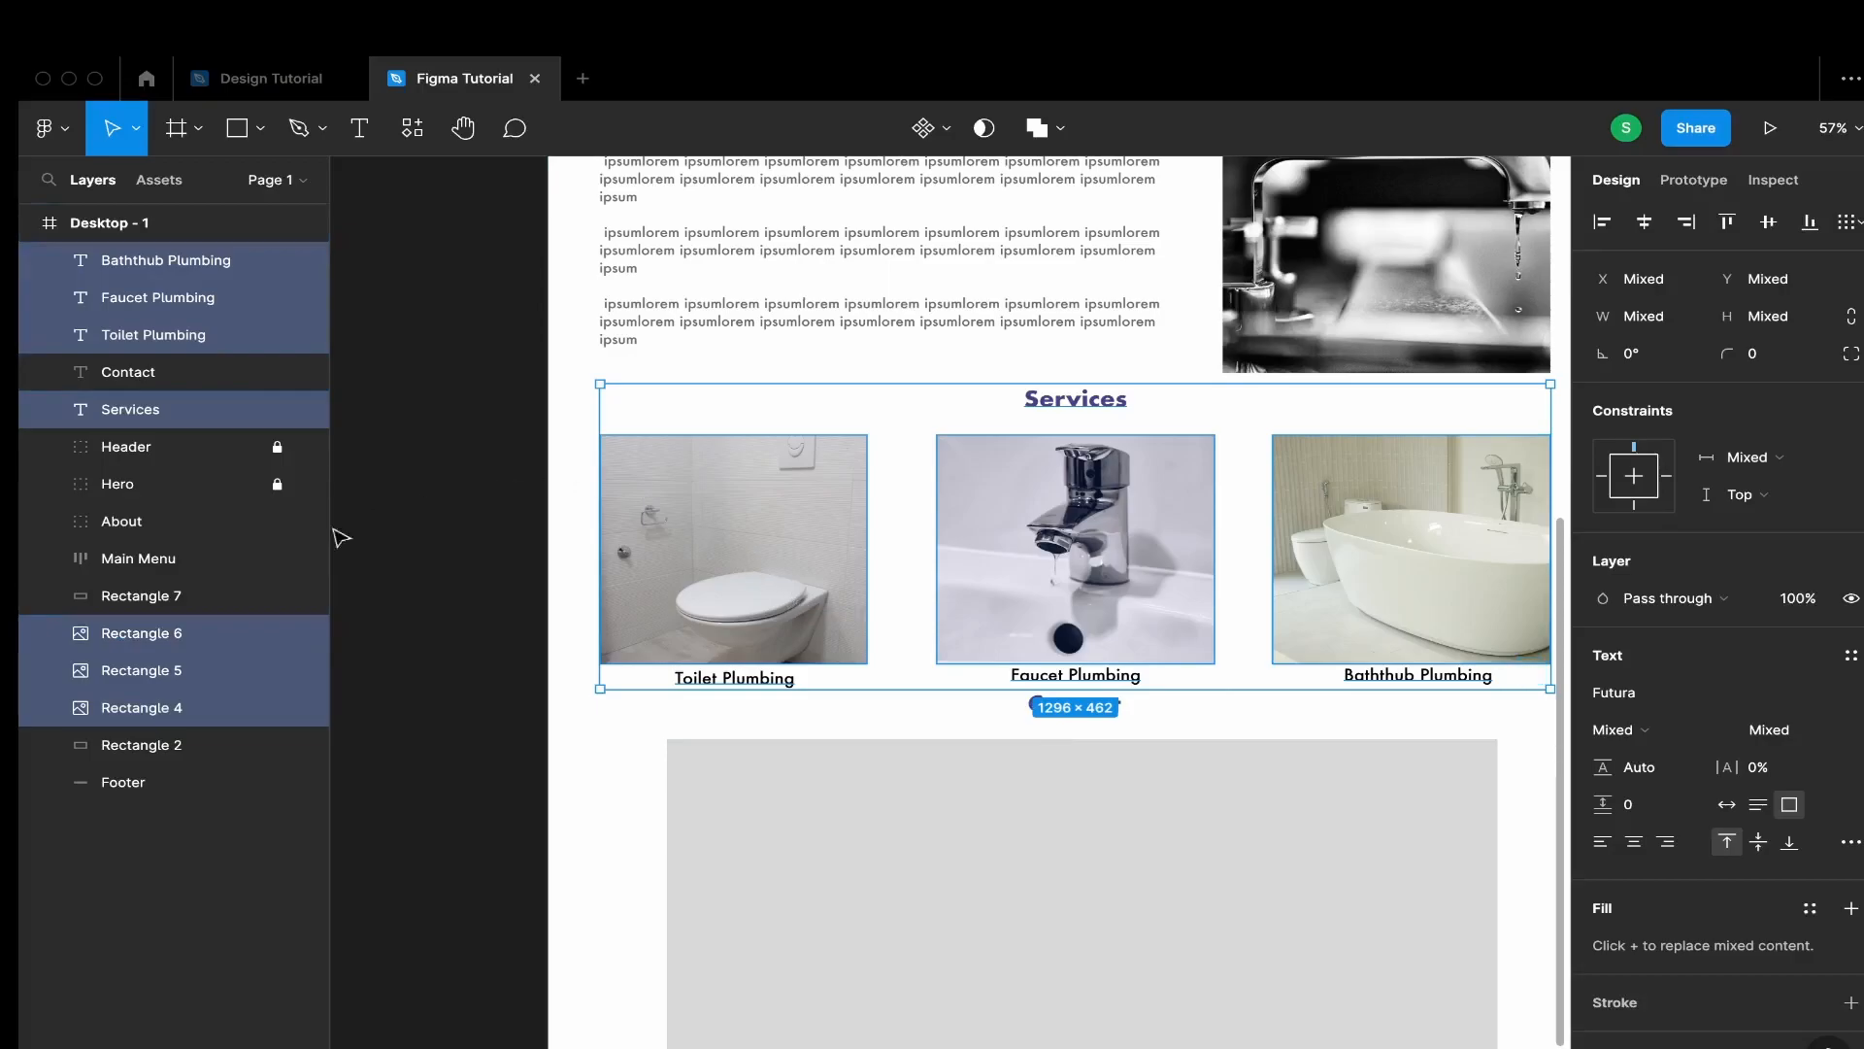
right_click(1131, 532)
mouse_move(1255, 579)
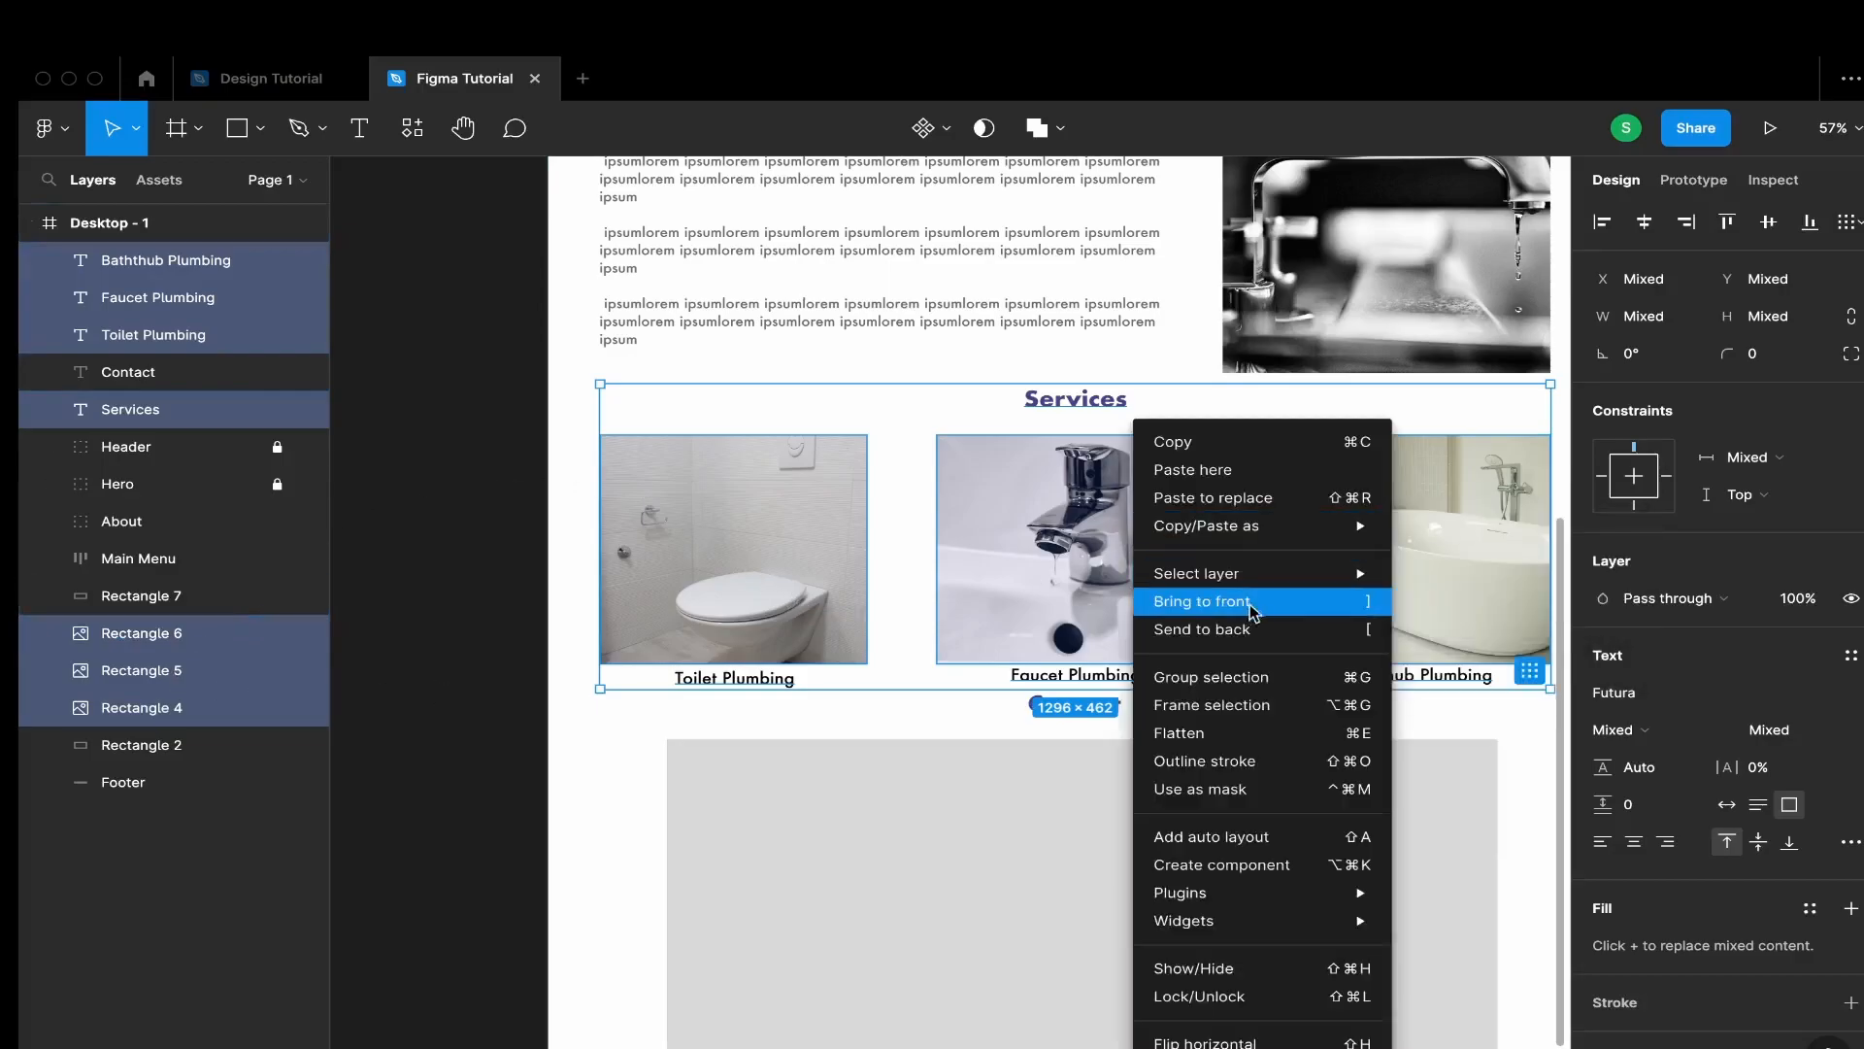
click(1249, 679)
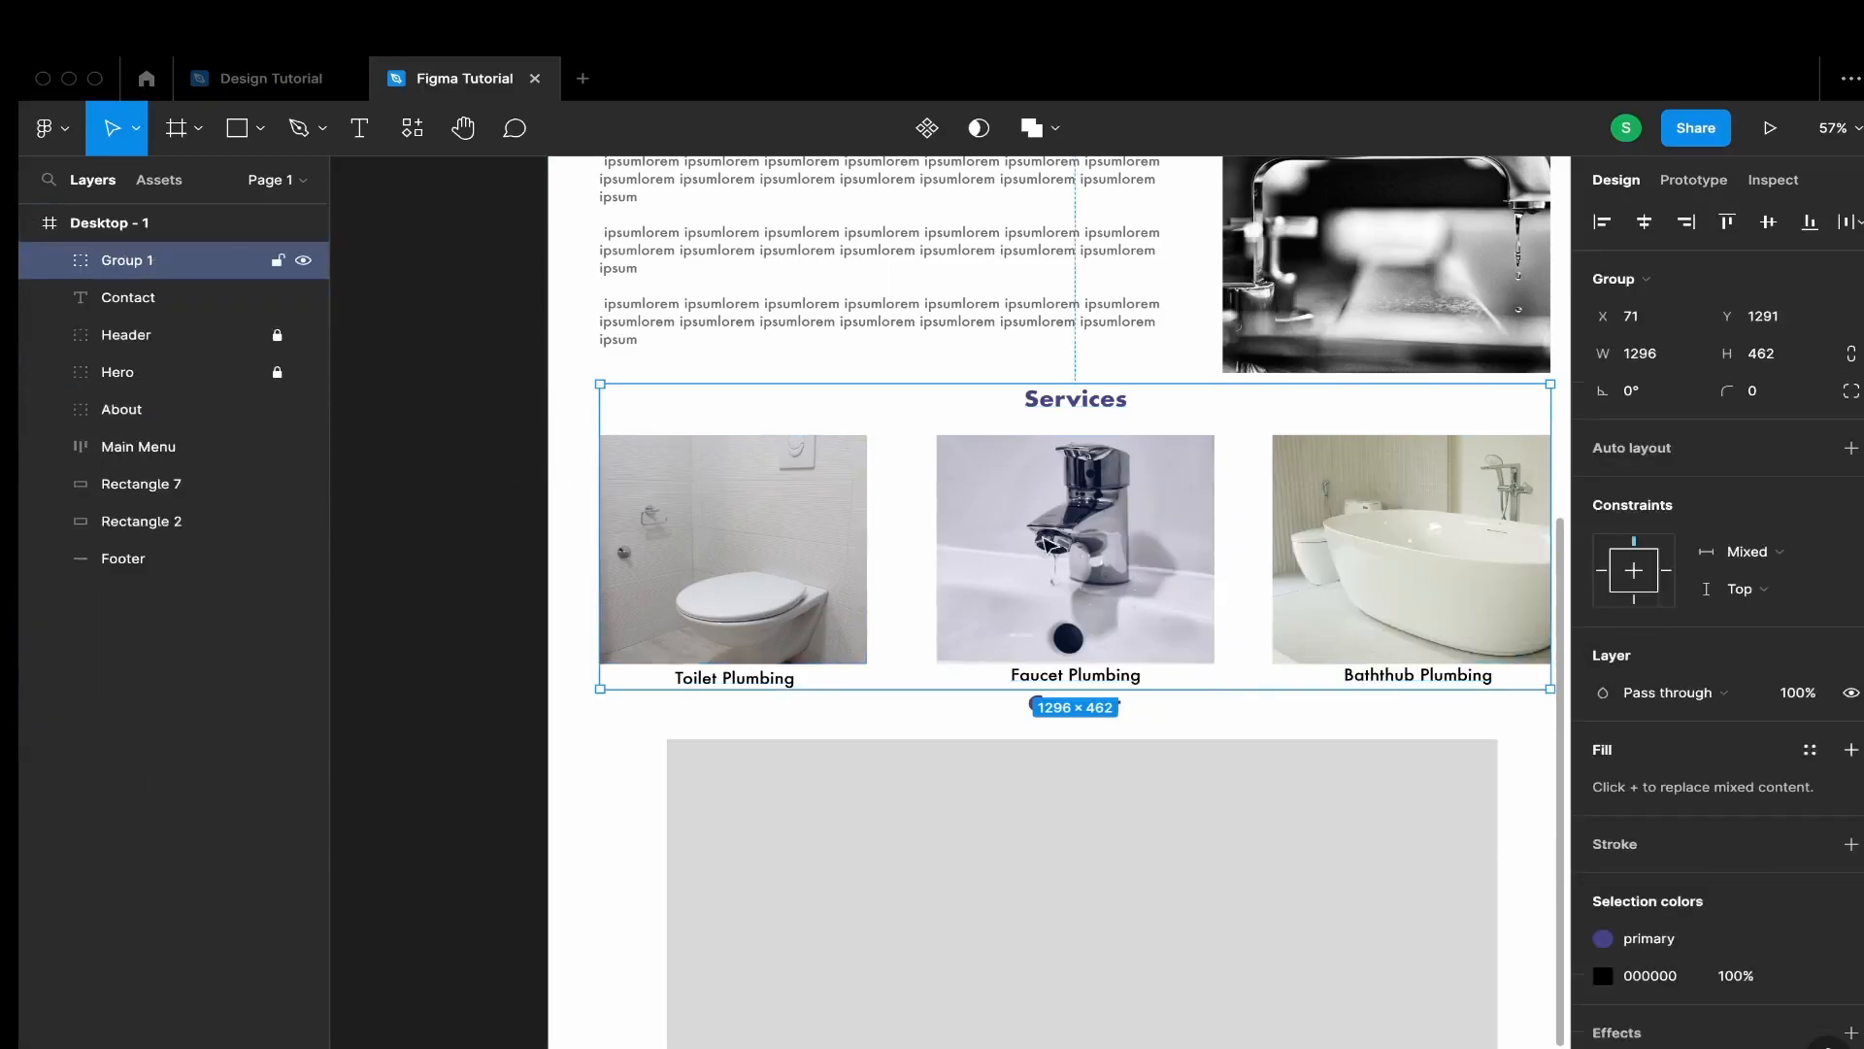
Name the new group "Services" and place it directly below About in the layer order
double_click(180, 262)
text(Service)
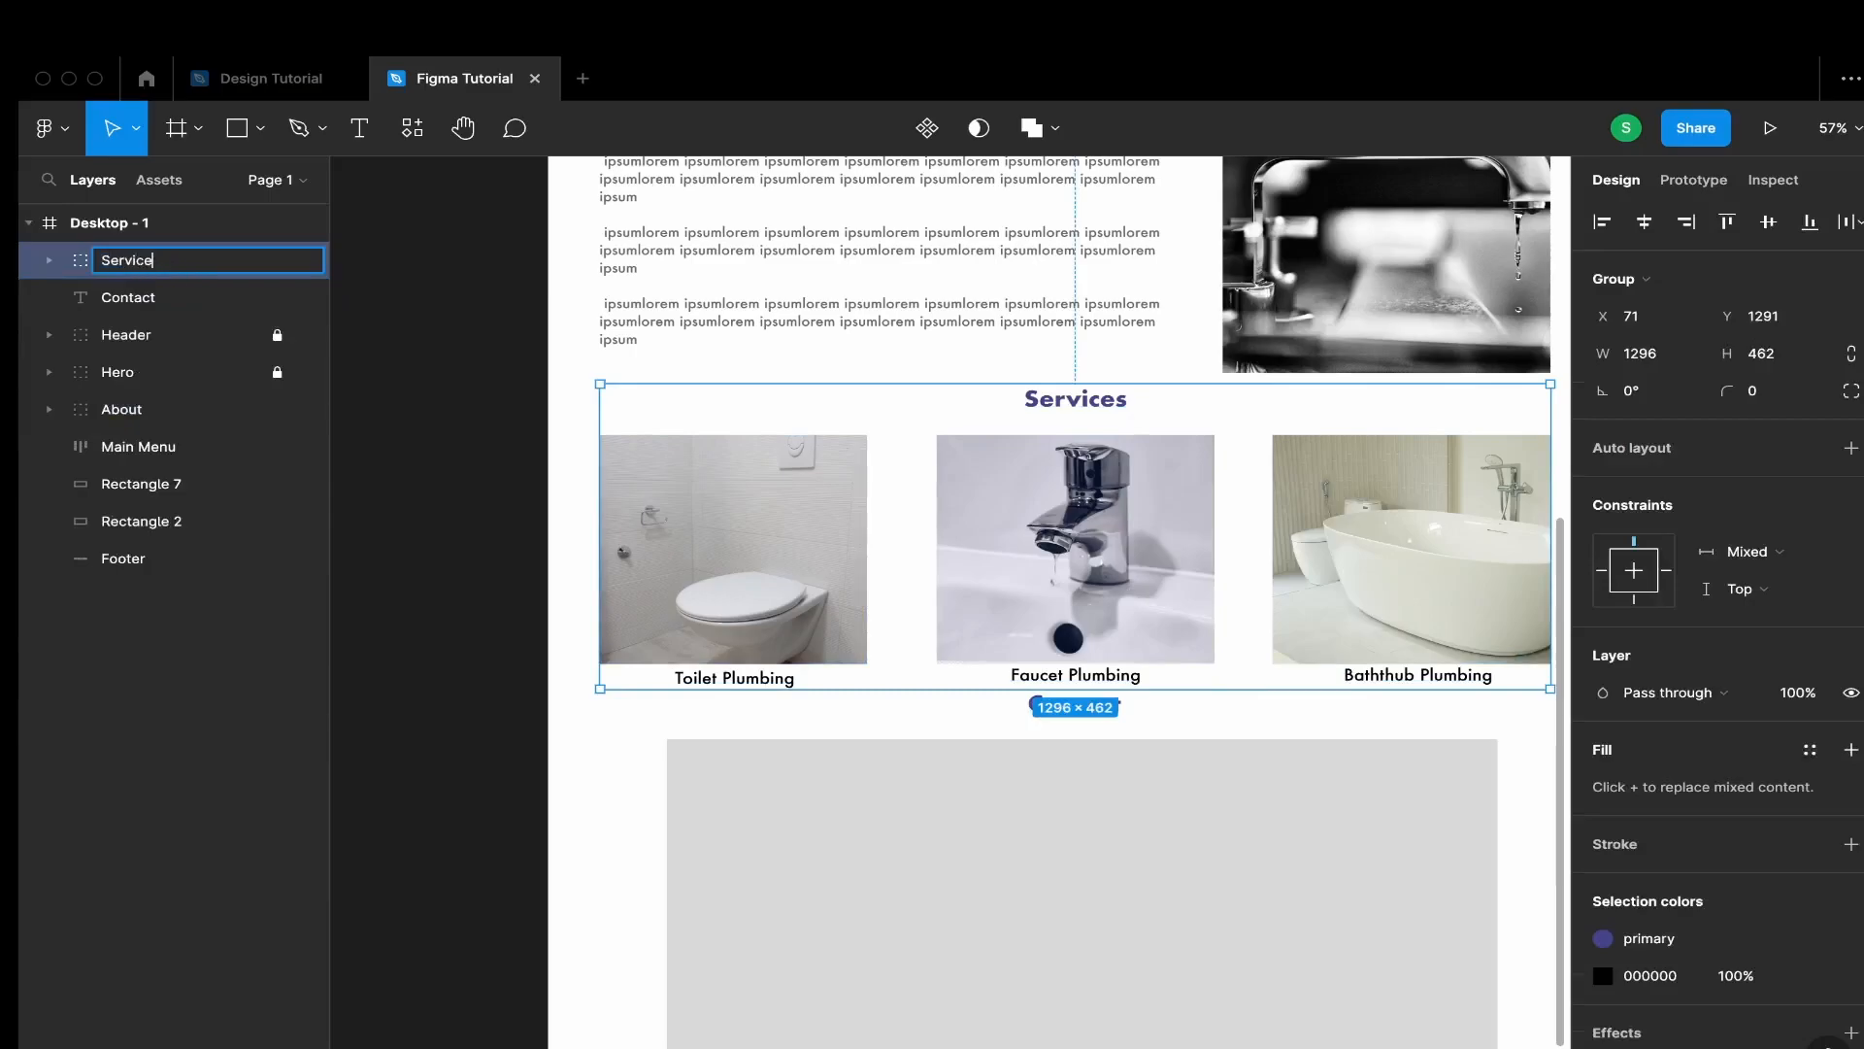
text(s)
key(Return)
drag(142, 266, 136, 433)
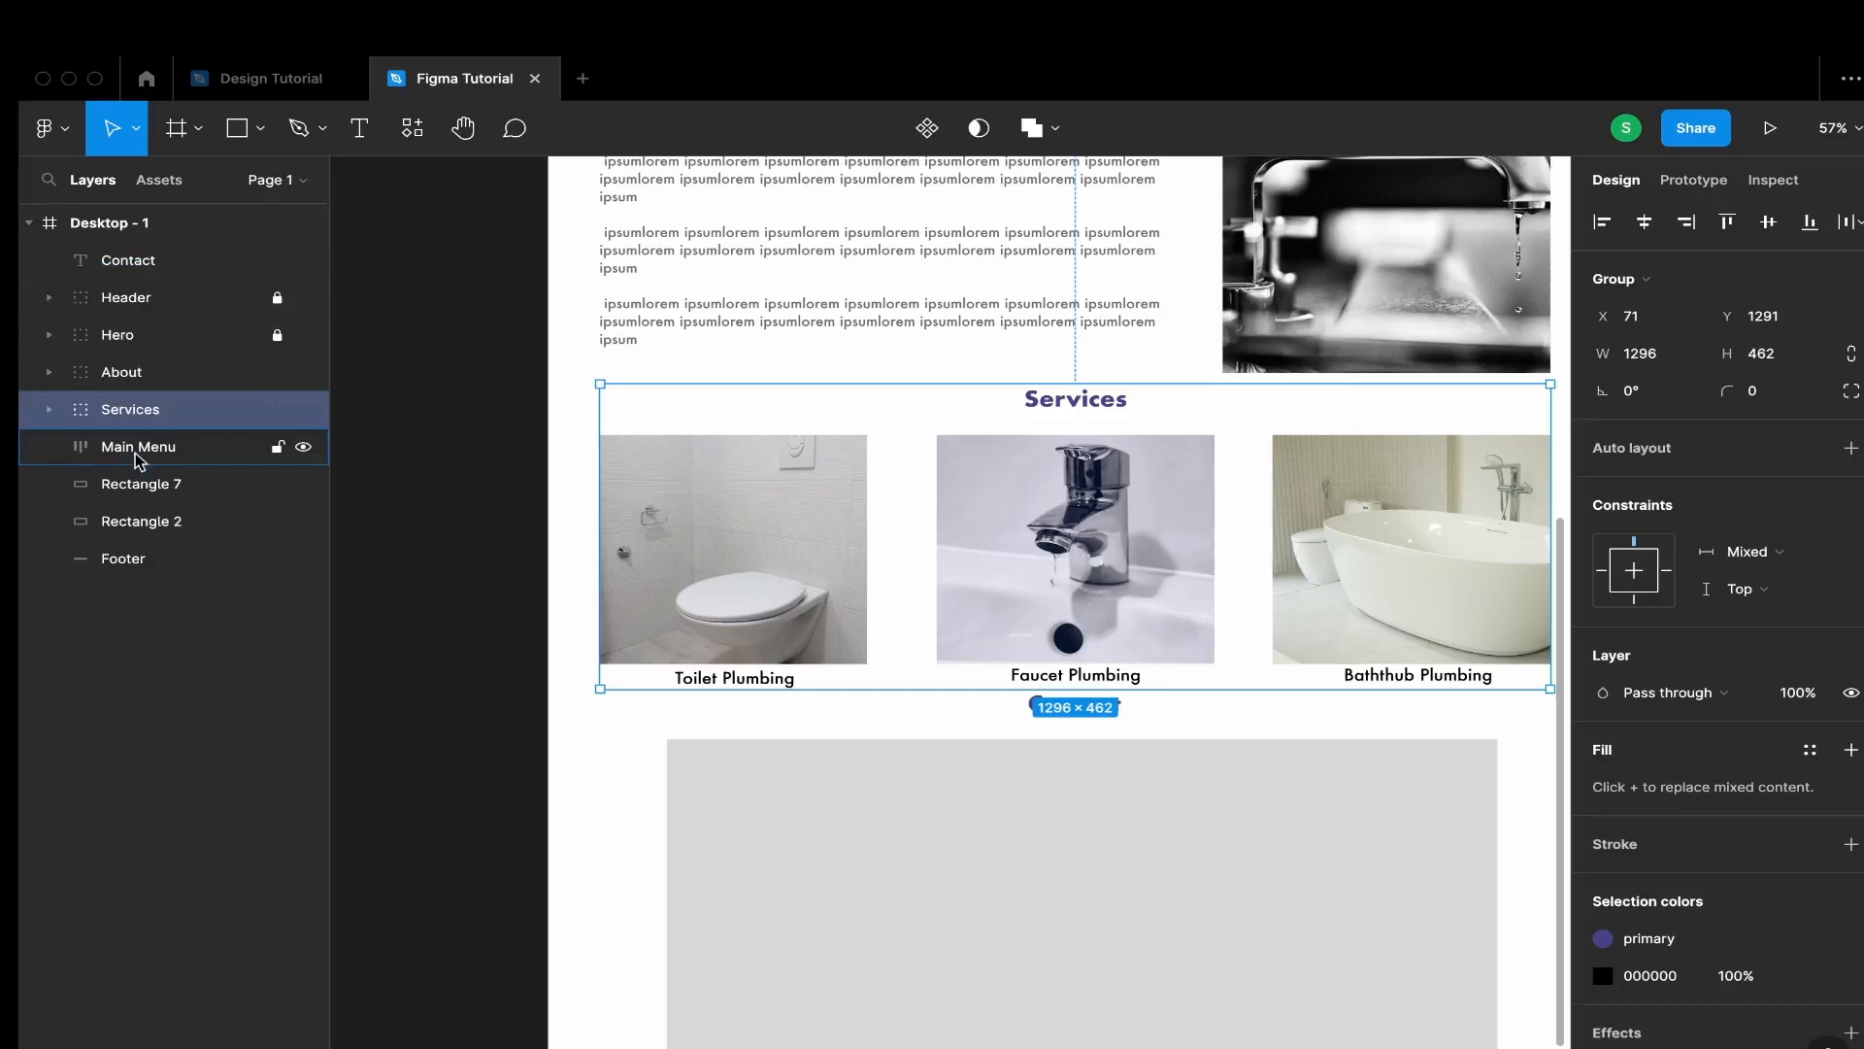
Move the Main Menu frame into the Header group and expand the group to show its layers
click(136, 449)
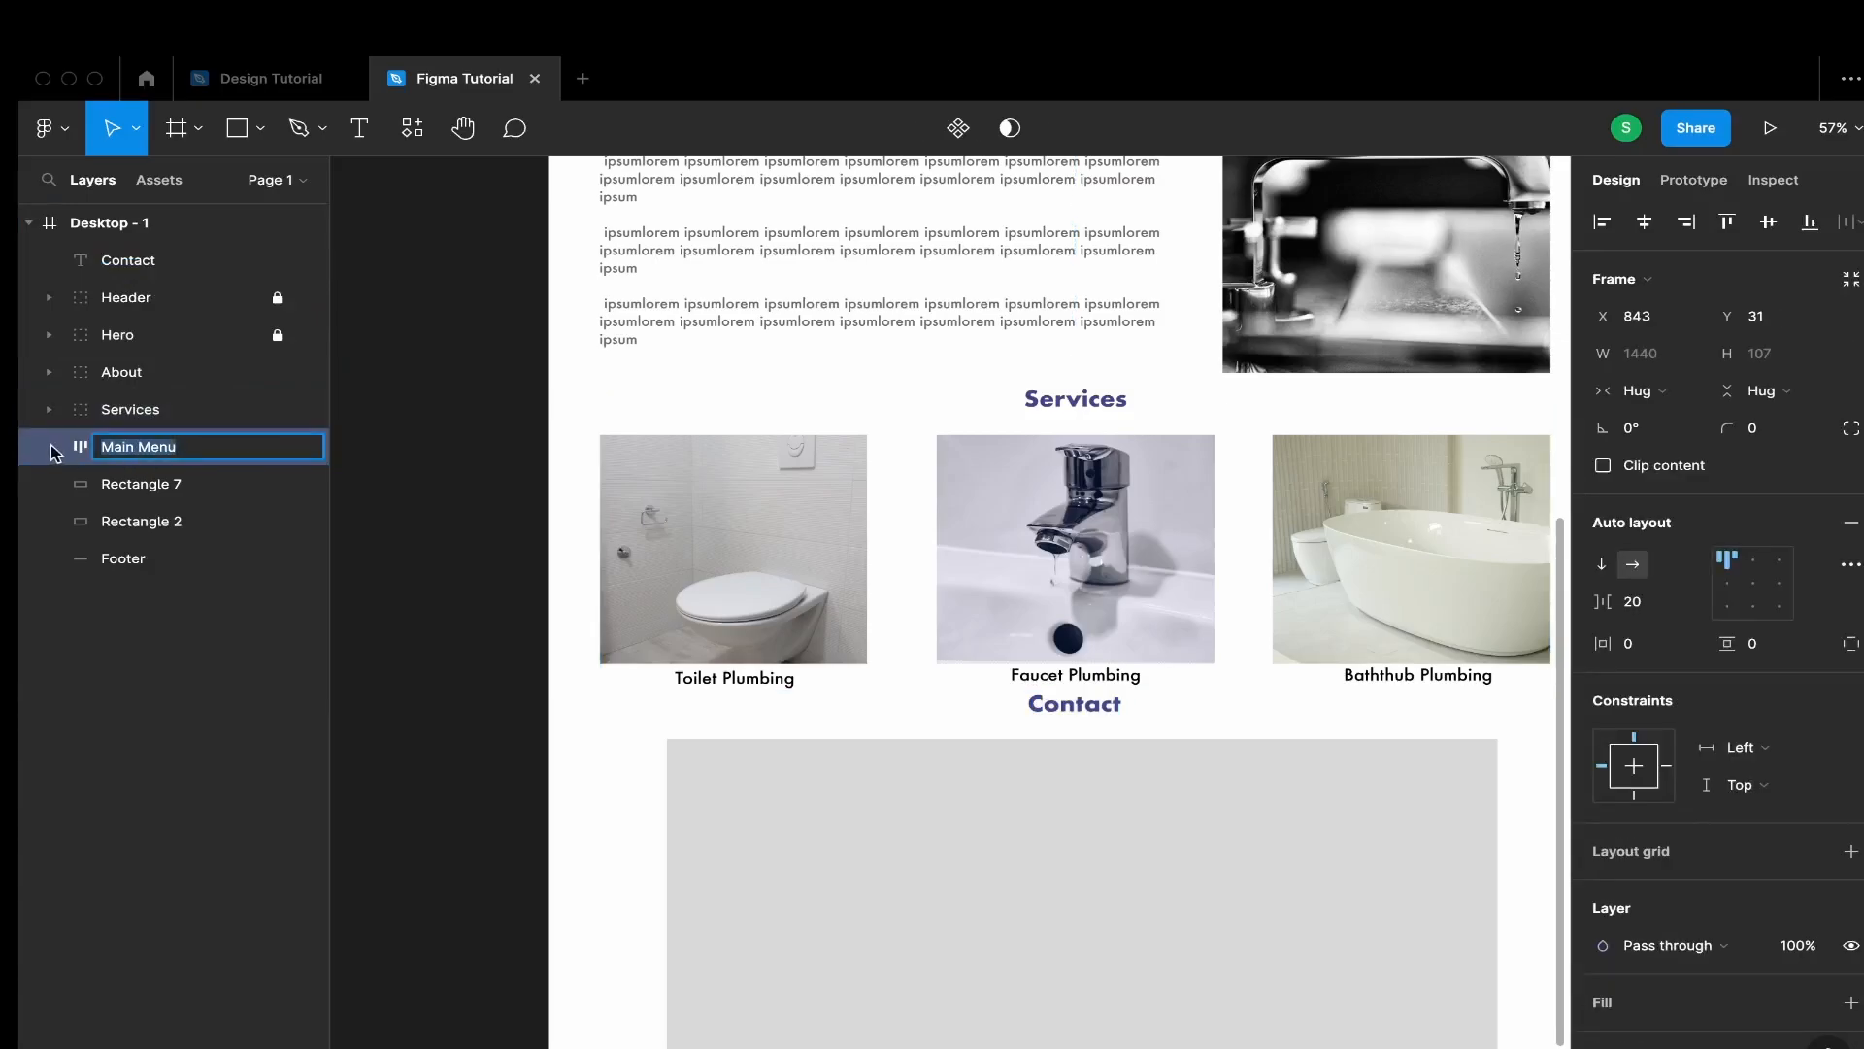
double_click(80, 449)
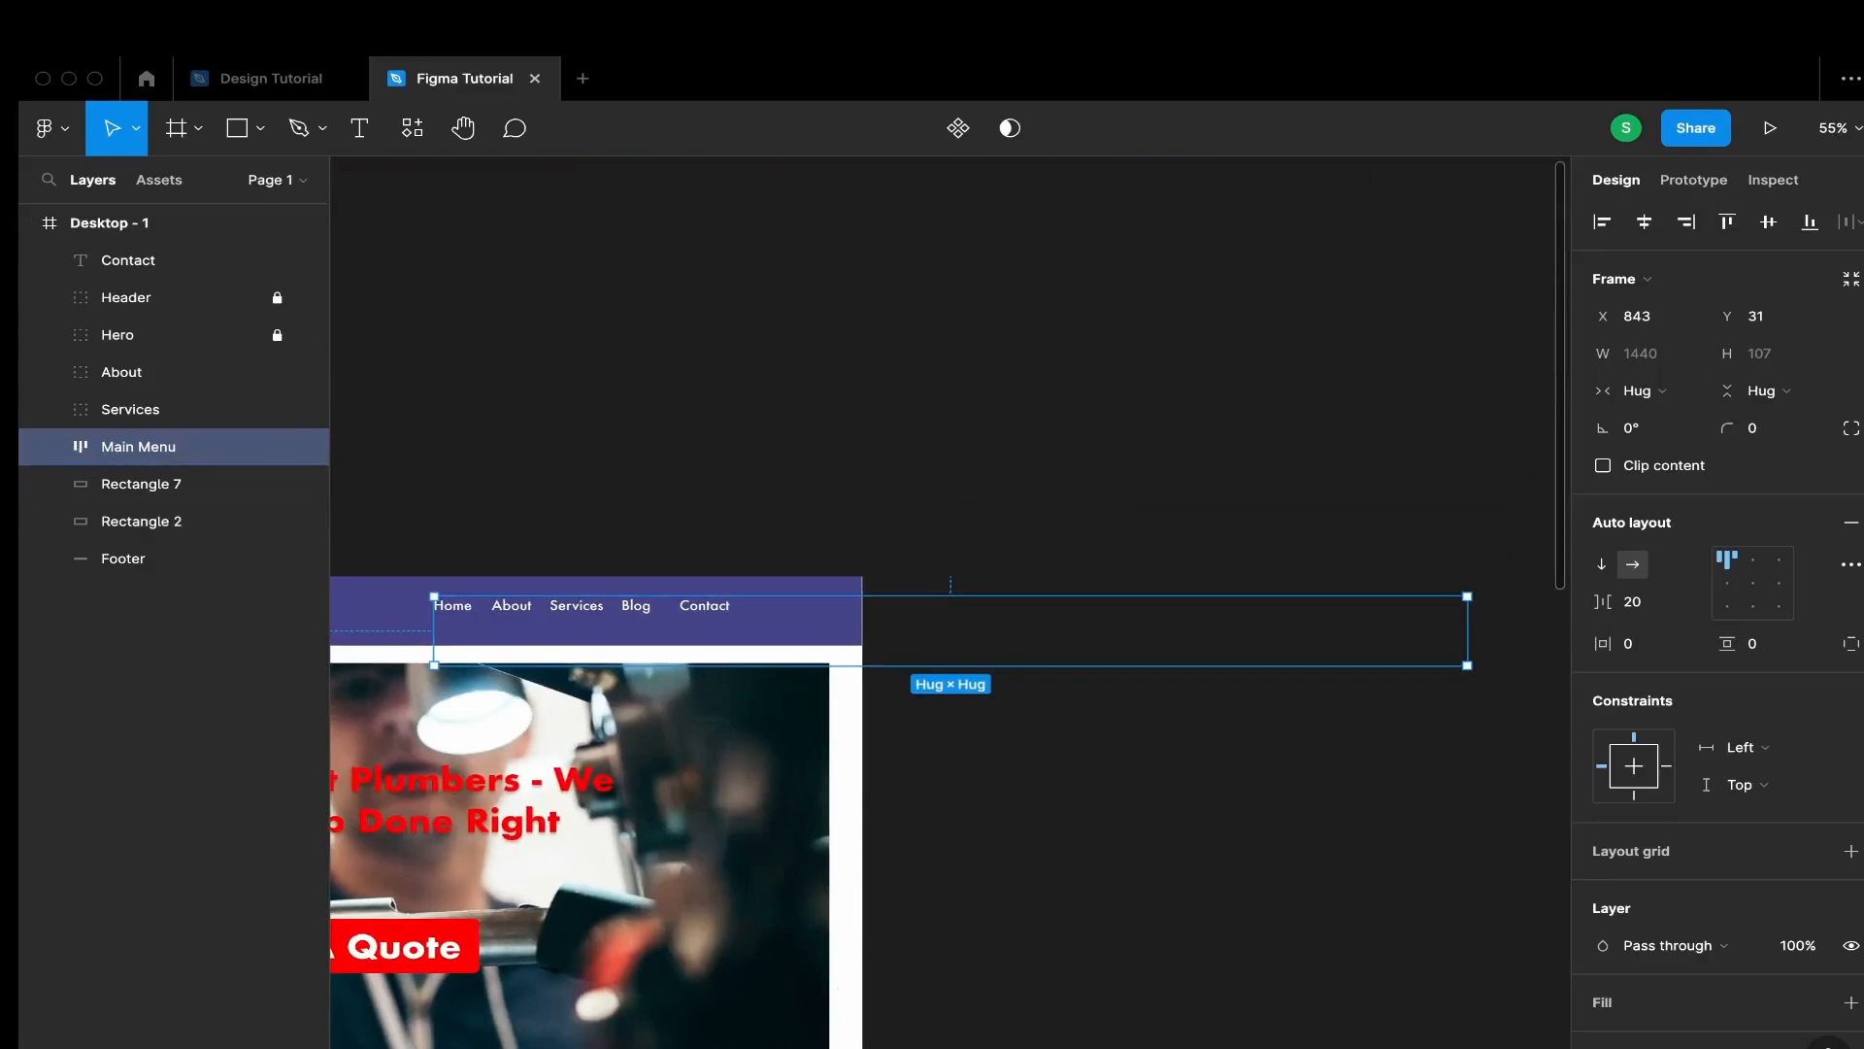
drag(138, 451, 175, 303)
click(51, 298)
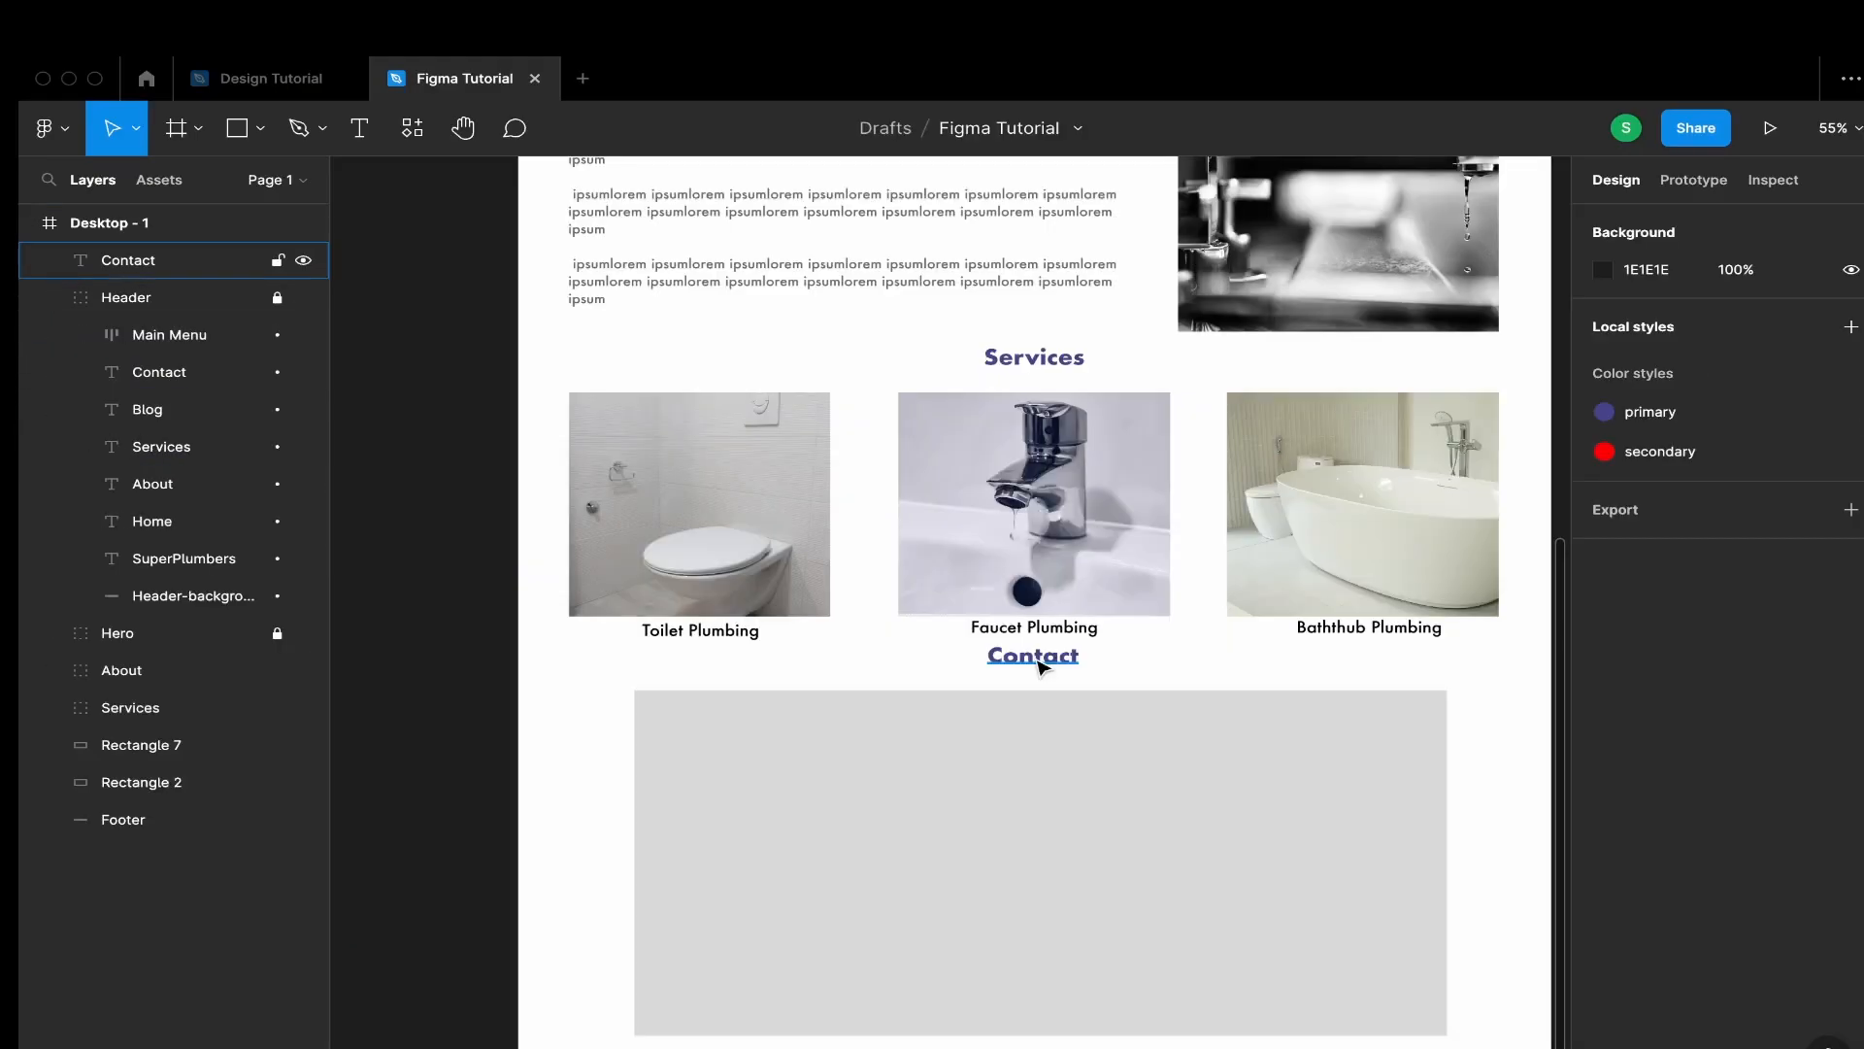
Examine the Contact Us form layout in the Design Tutorial file and return to the Figma Tutorial file
scroll(1023, 736, down, 3)
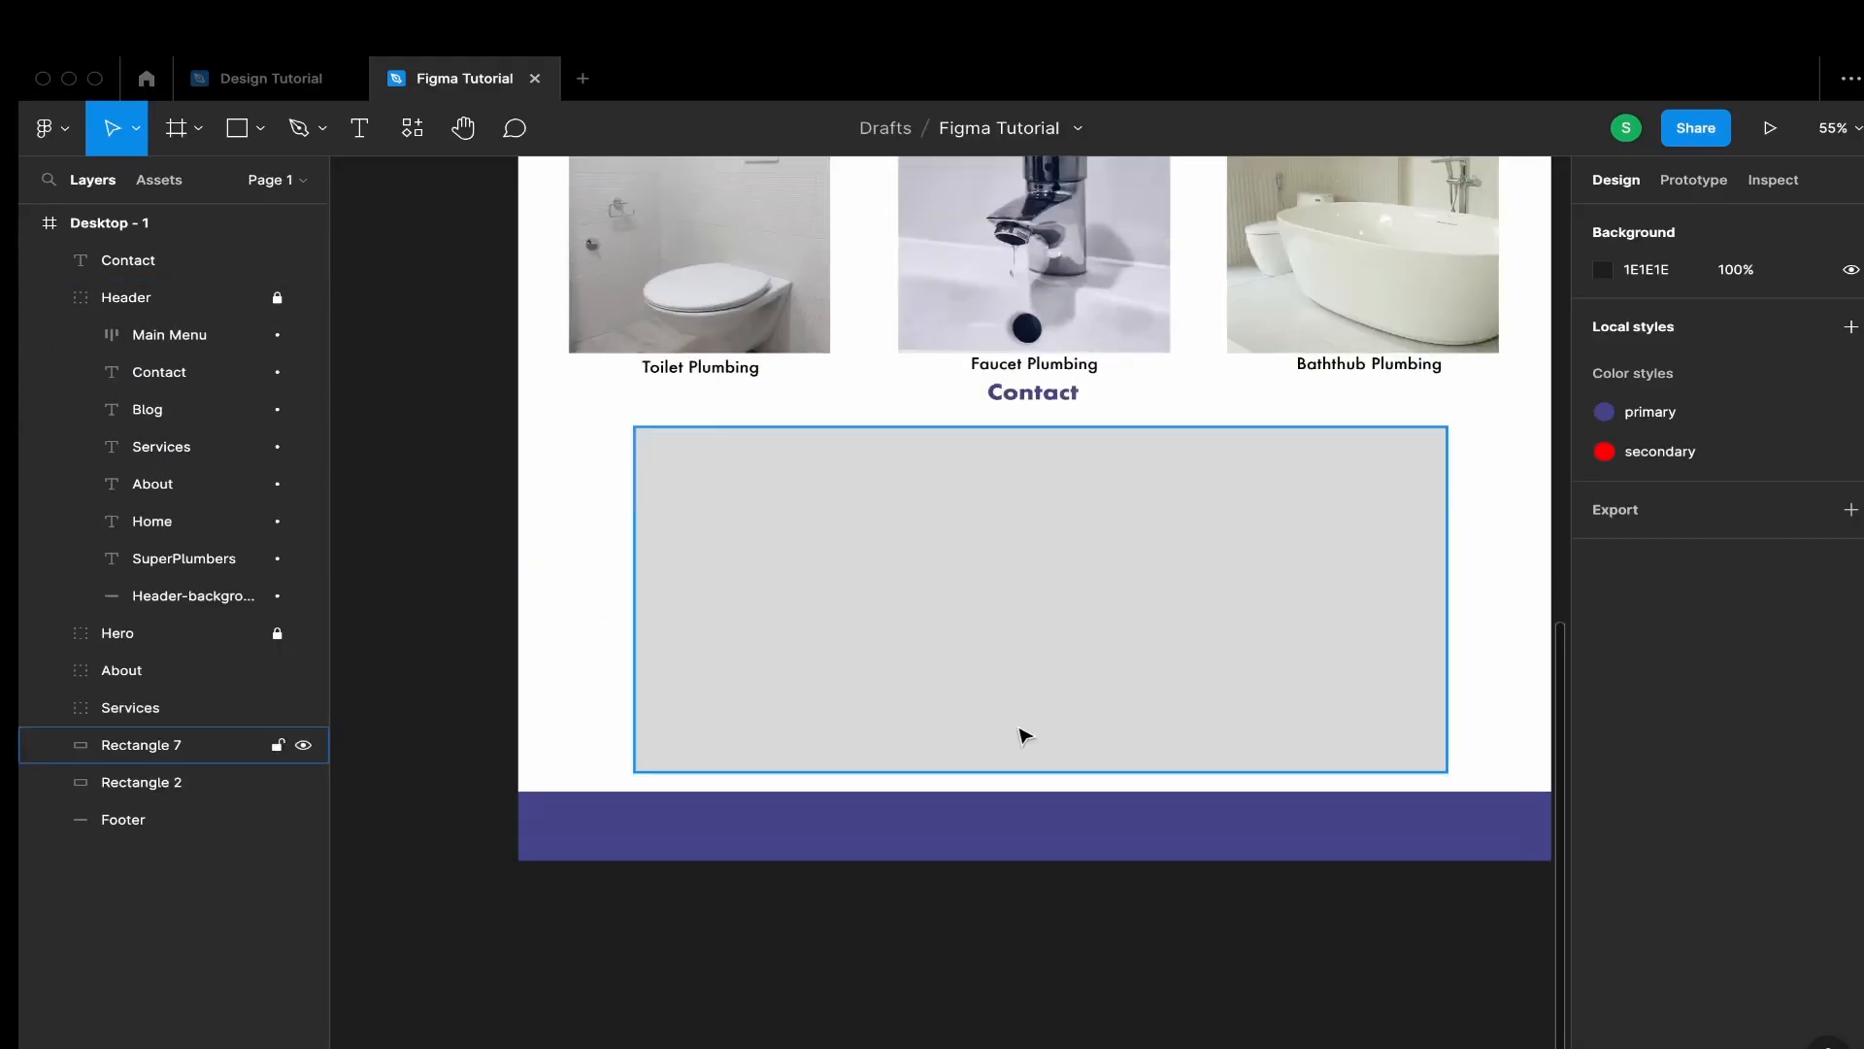
click(1014, 760)
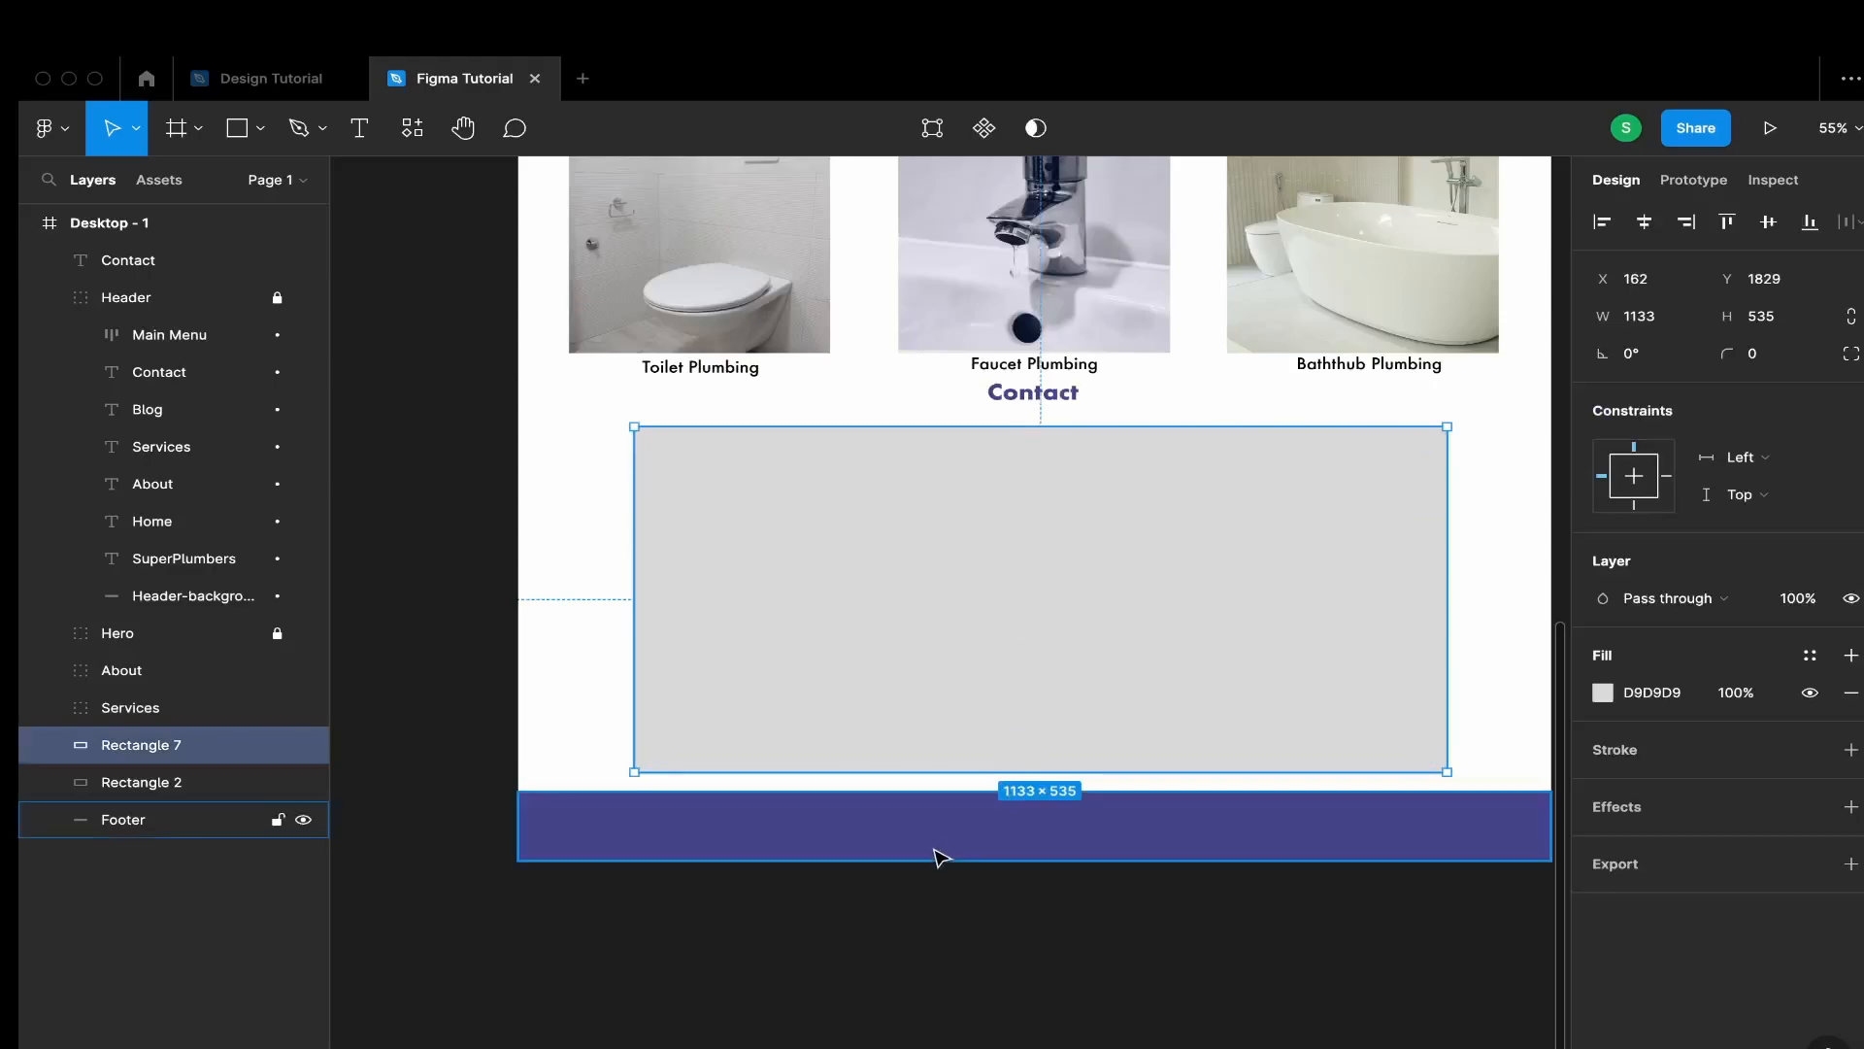
scroll(874, 737, up, 1)
click(279, 98)
scroll(687, 345, down, 3)
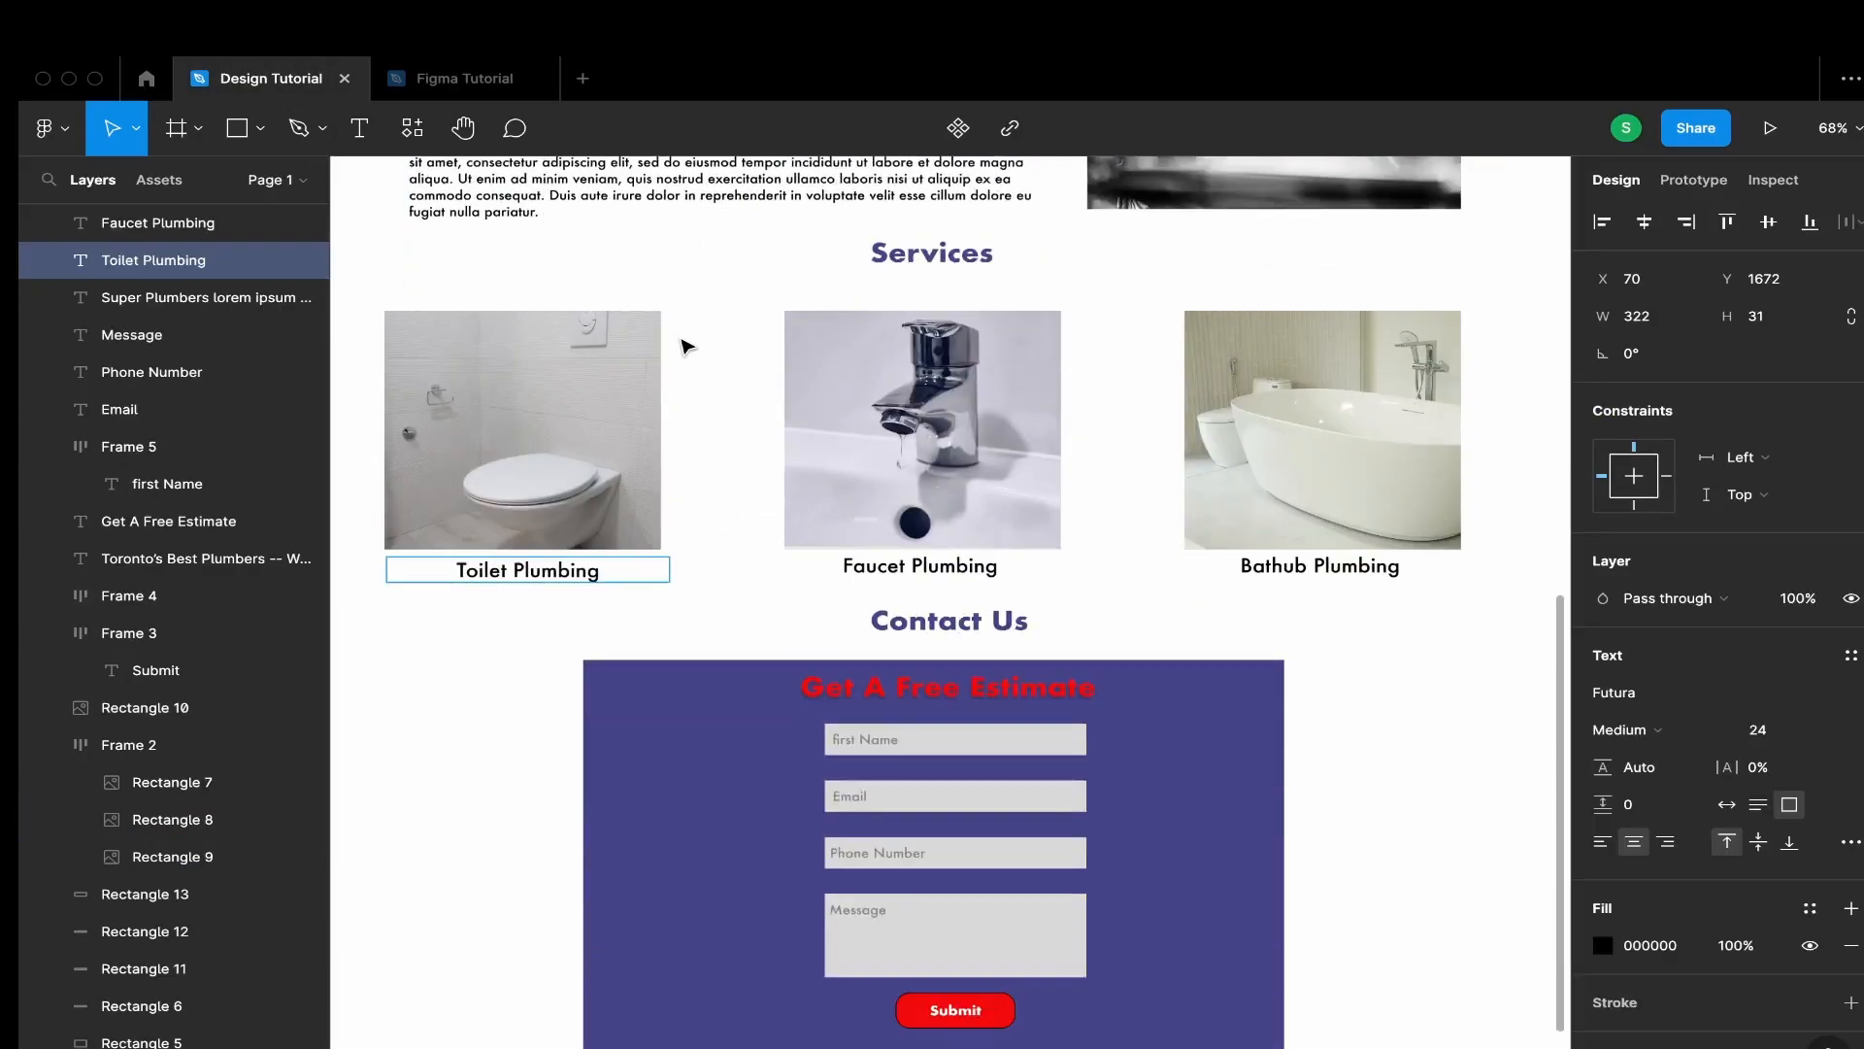
scroll(1242, 815, down, 3)
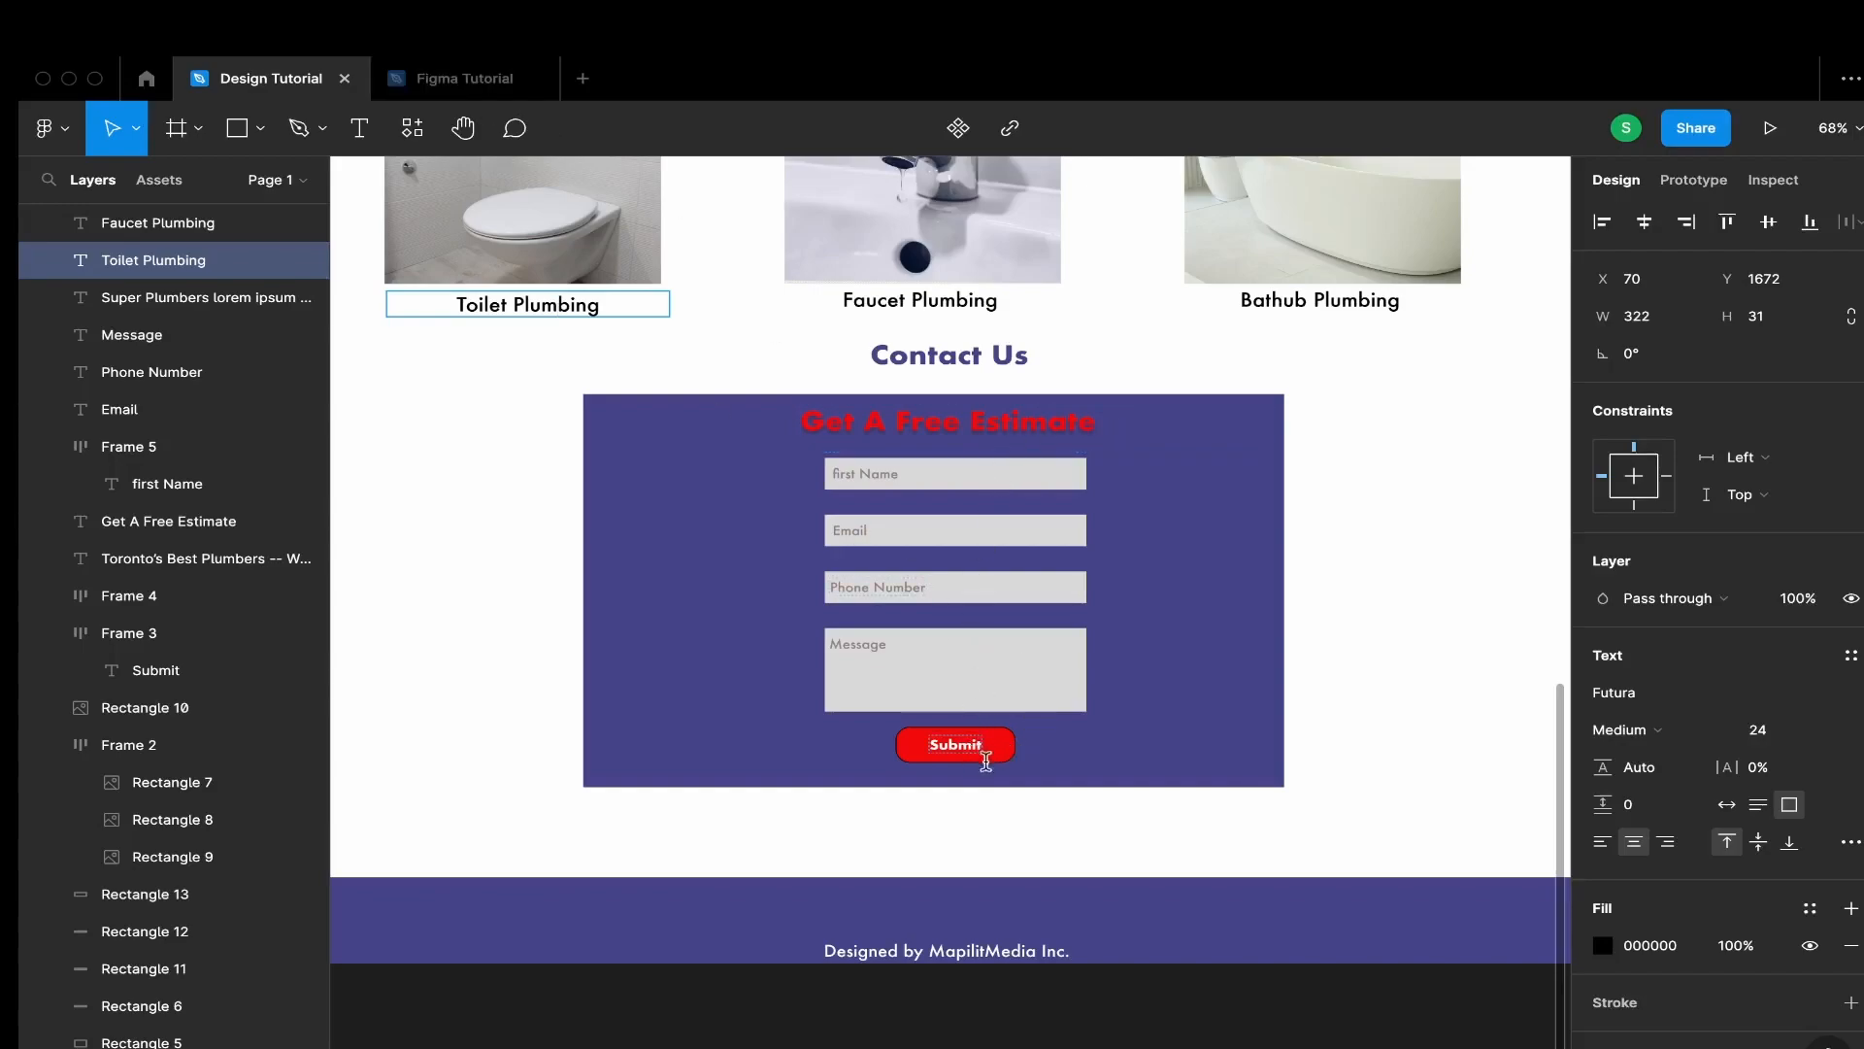
click(469, 87)
Narrow the gray rectangle beneath the Contact heading from both sides to about 882 wide and fill it with the primary color style
drag(1450, 676, 1366, 671)
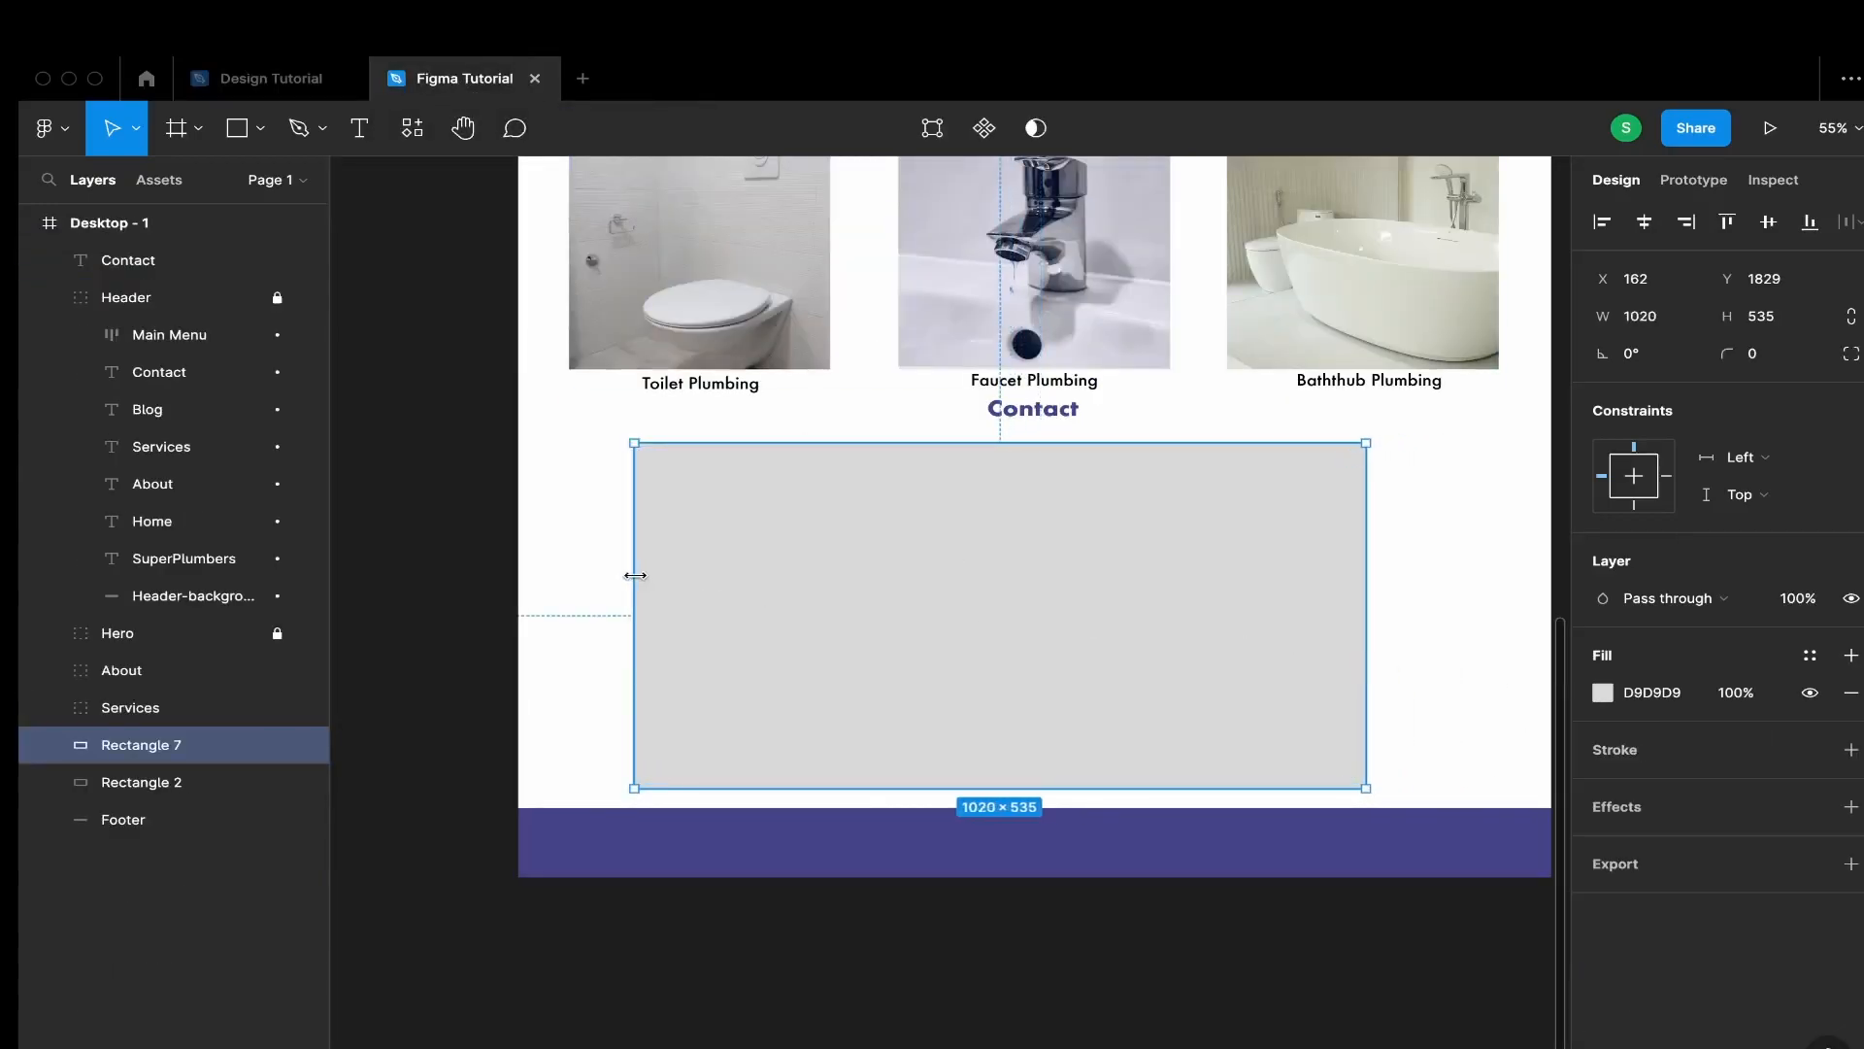
drag(634, 579, 734, 590)
double_click(980, 610)
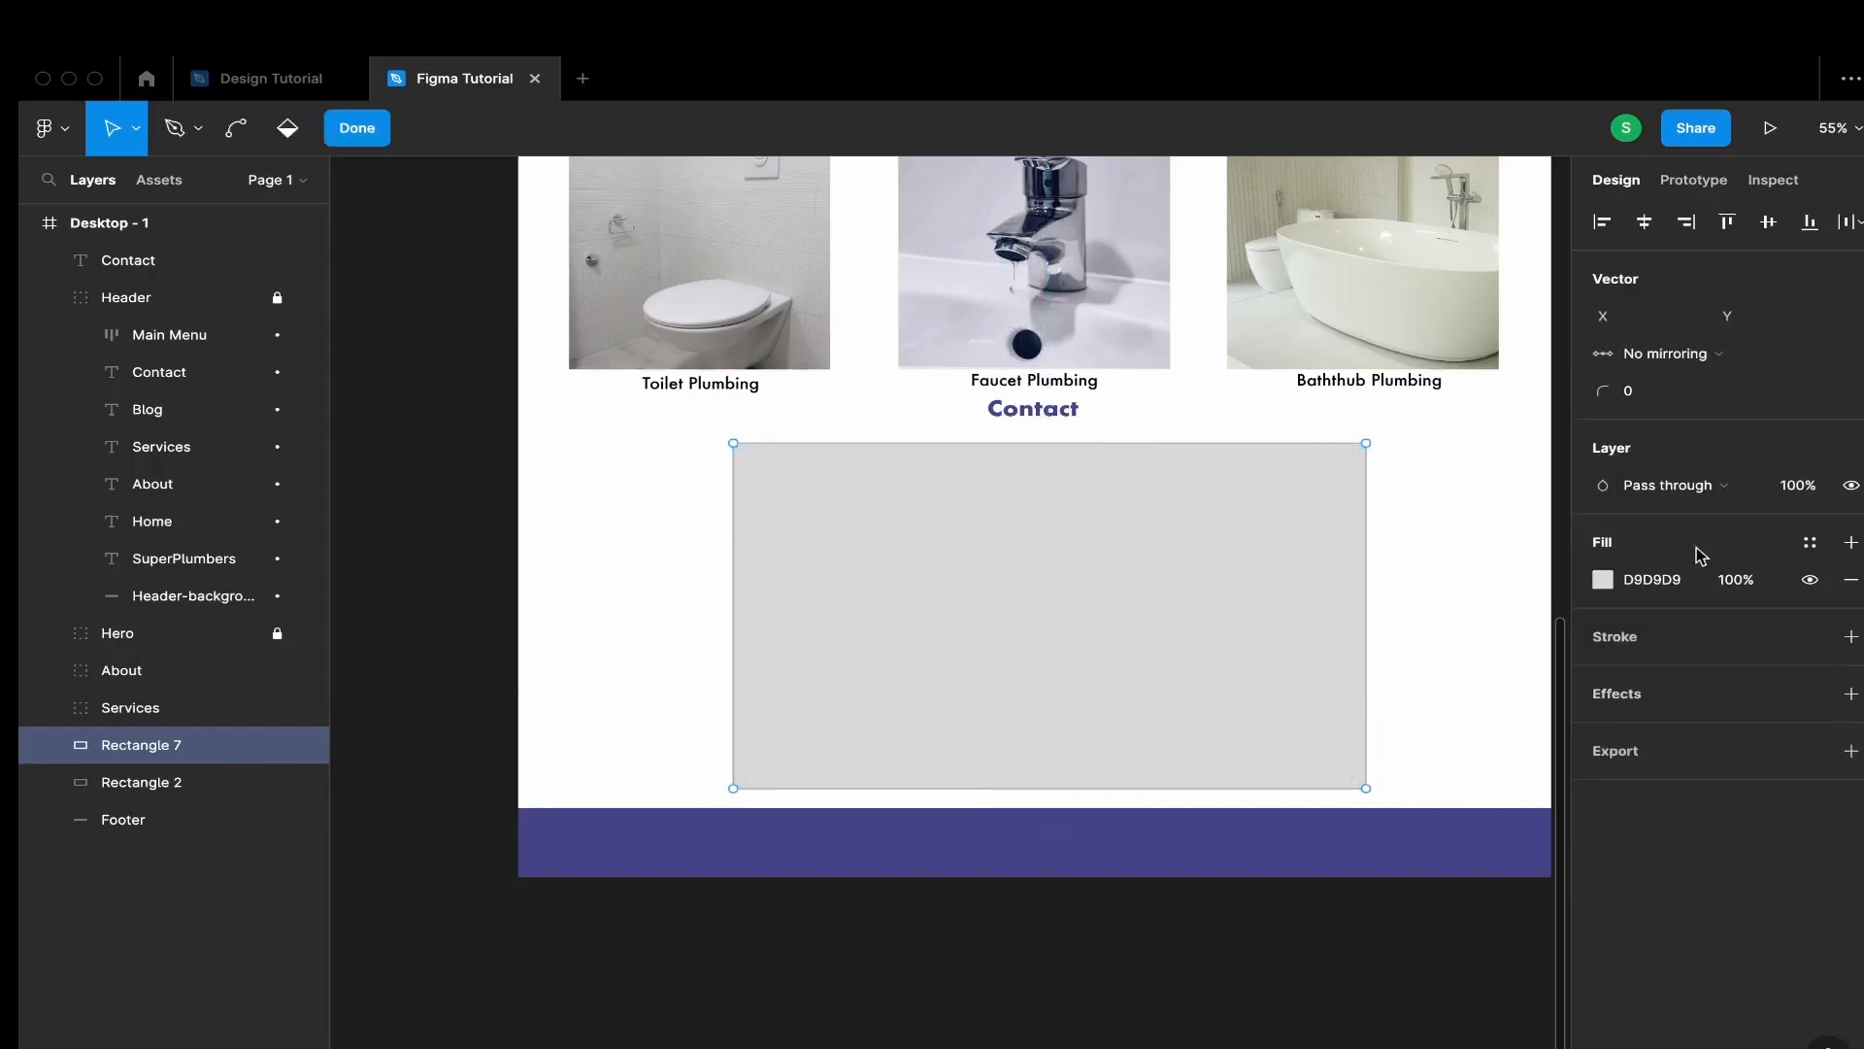
click(1602, 593)
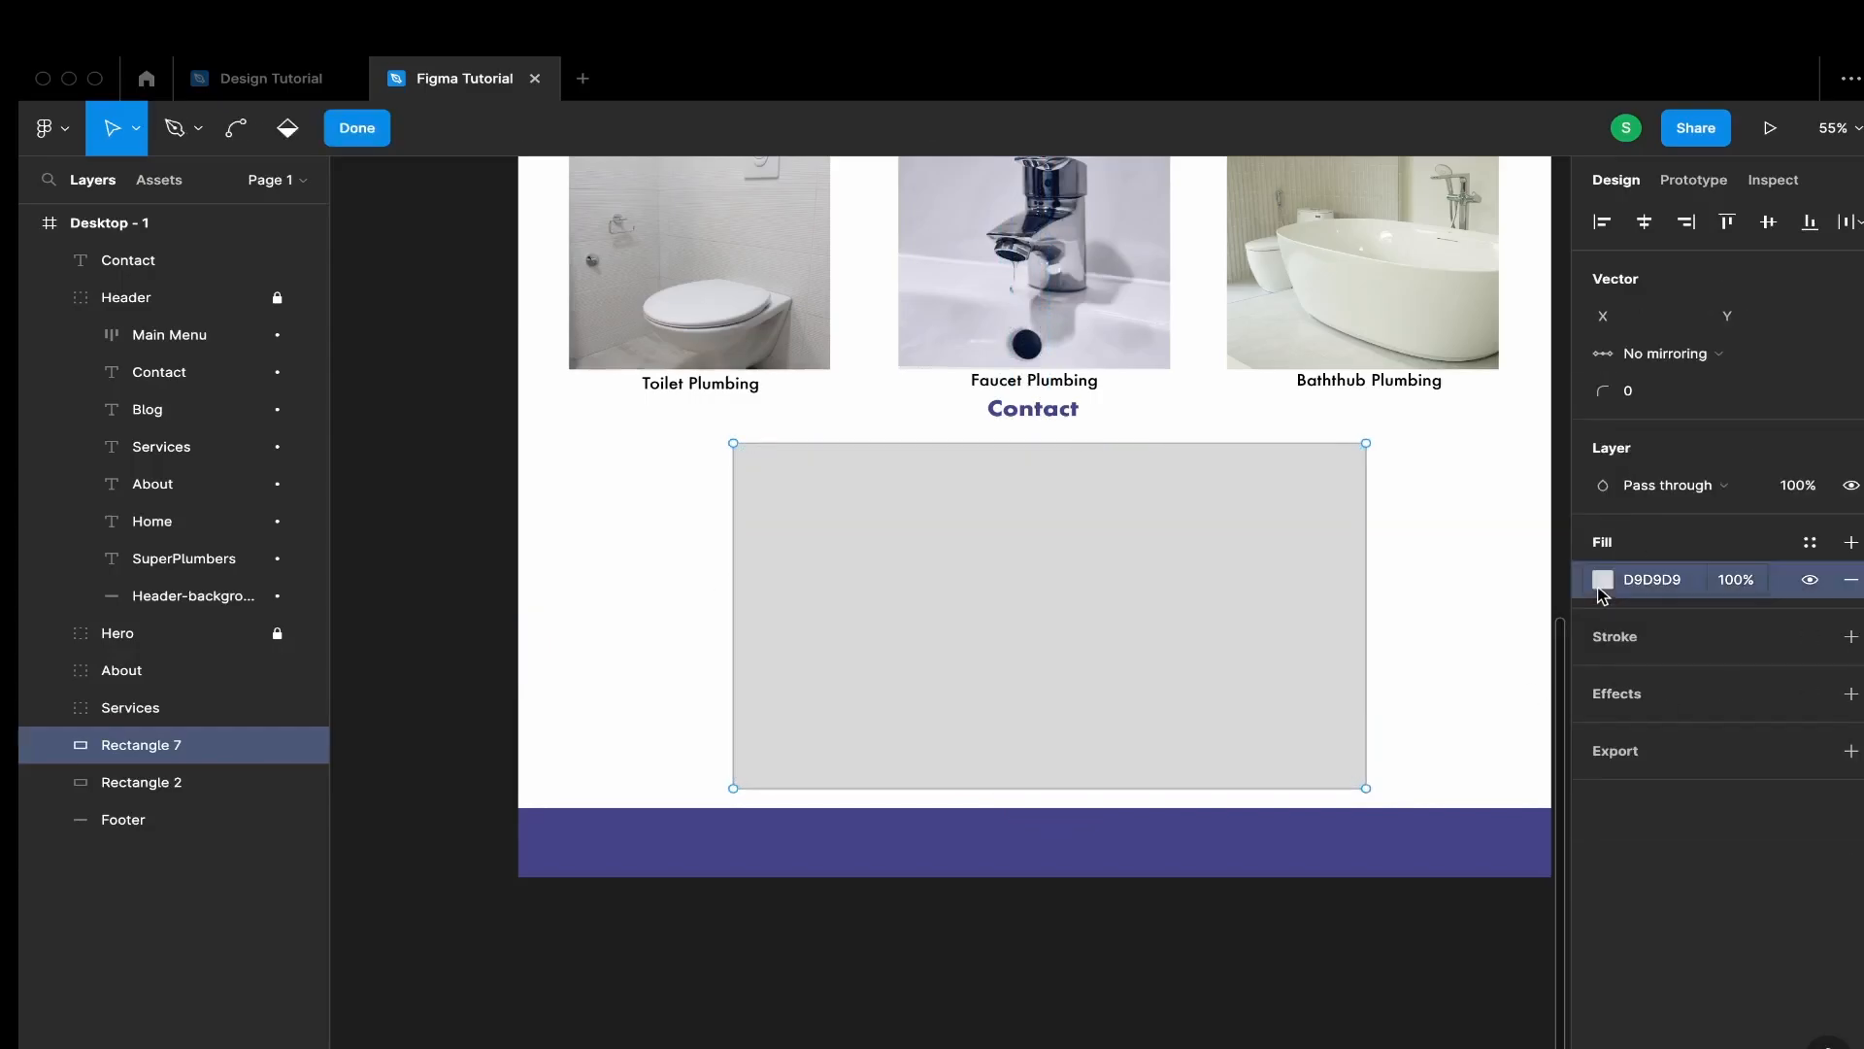
click(1809, 542)
click(1633, 682)
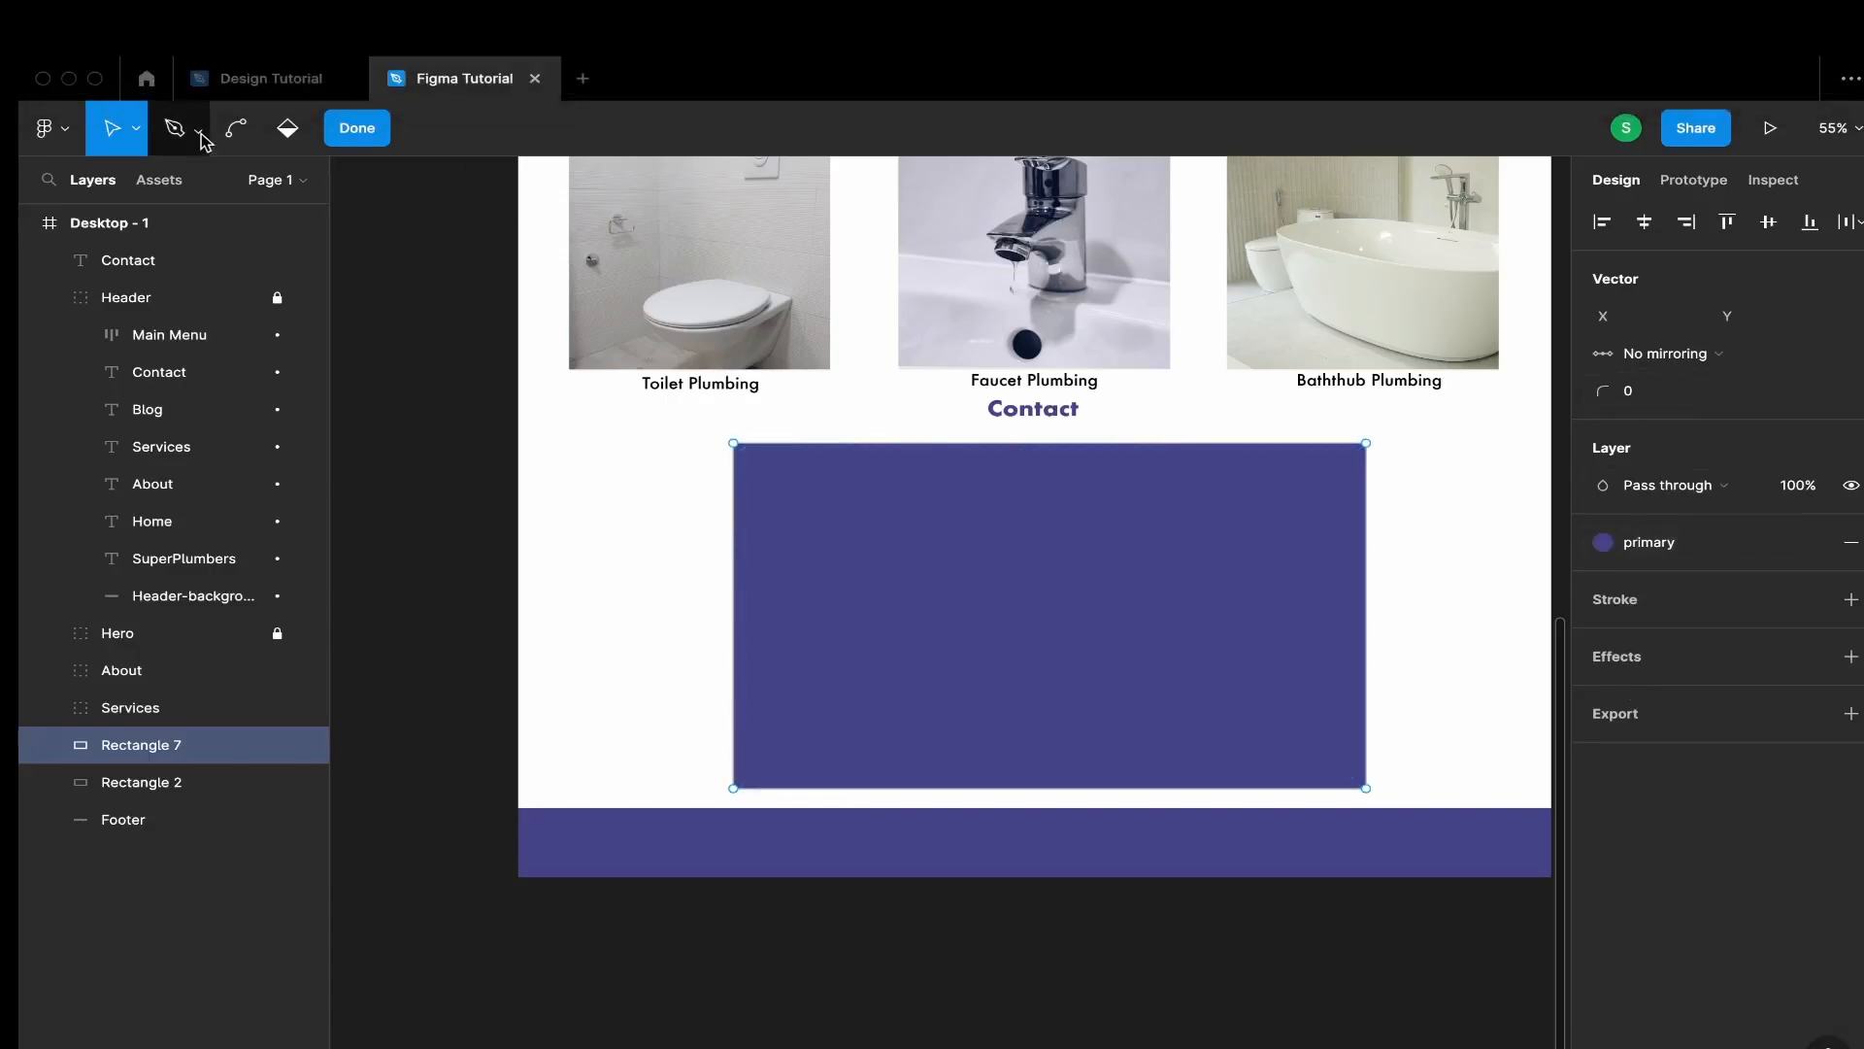
scroll(645, 542, up, 1)
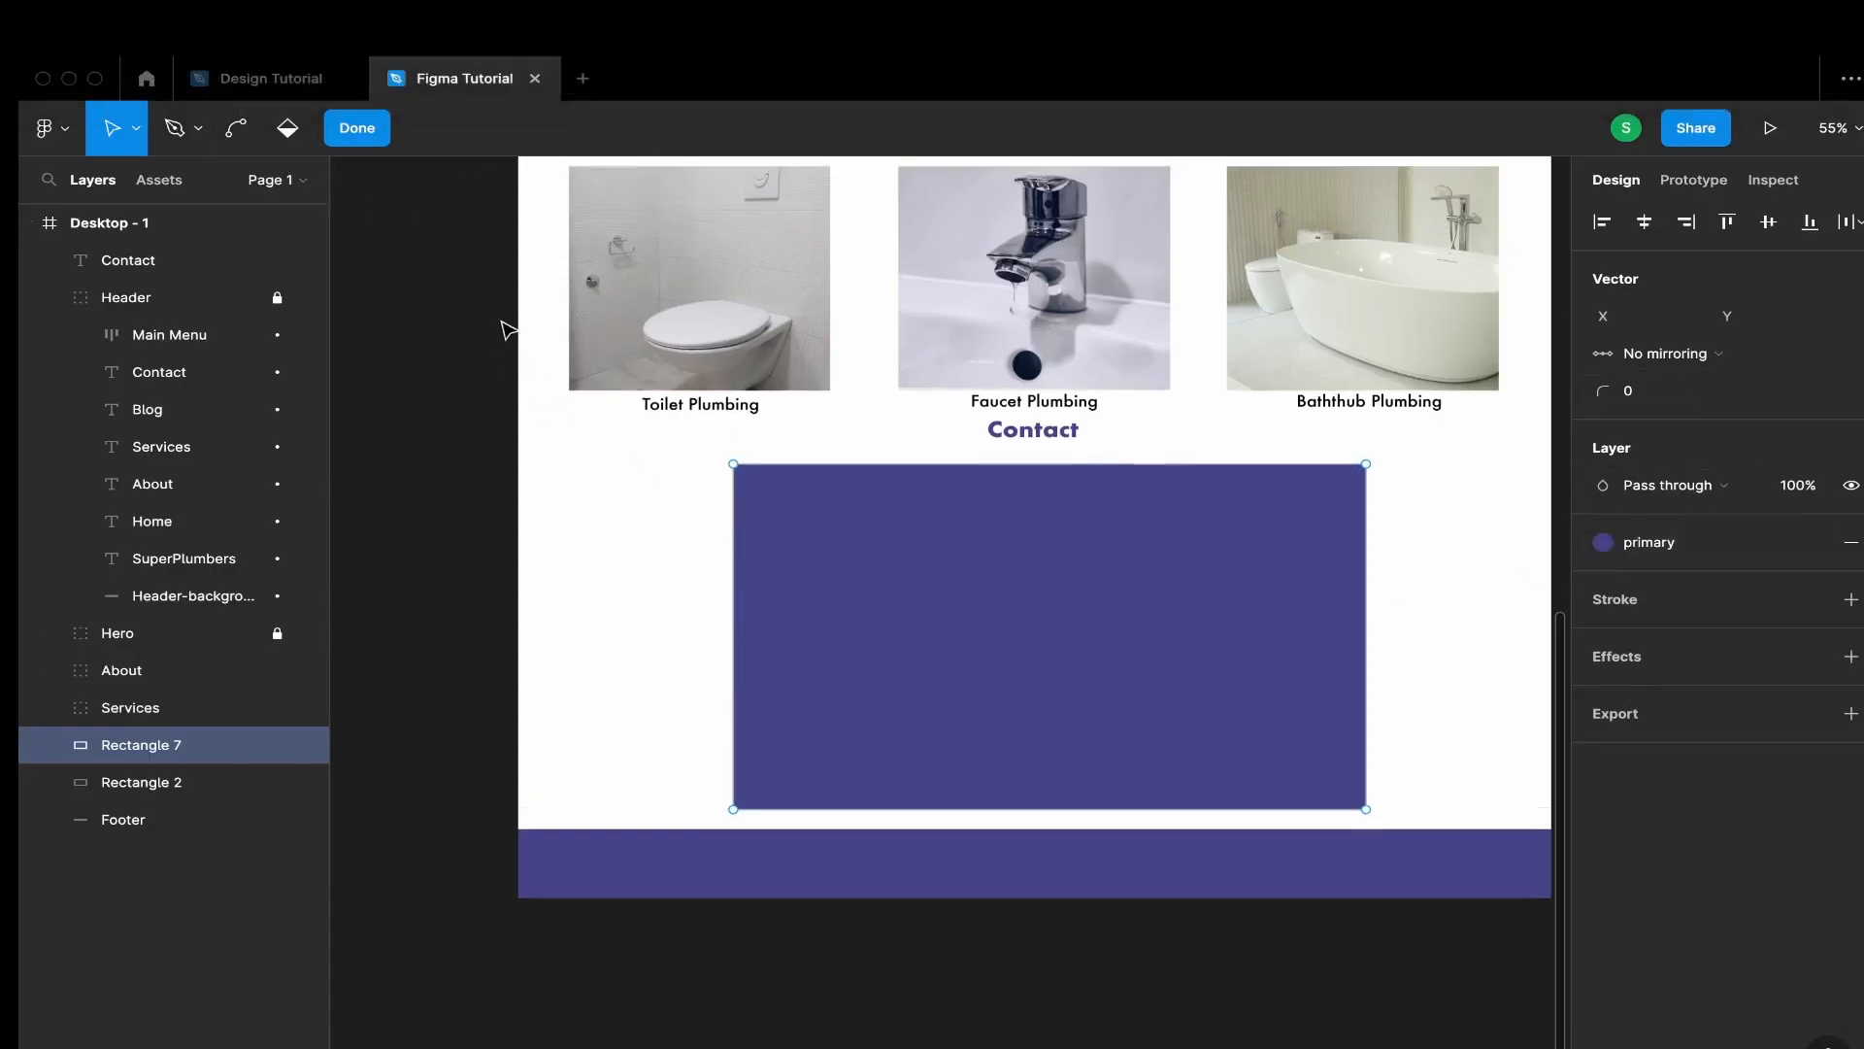
click(360, 127)
Add a text box about 495 × 77 near the upper edge of the contact rectangle reading "GET A FREE ESTIMATE"
click(359, 127)
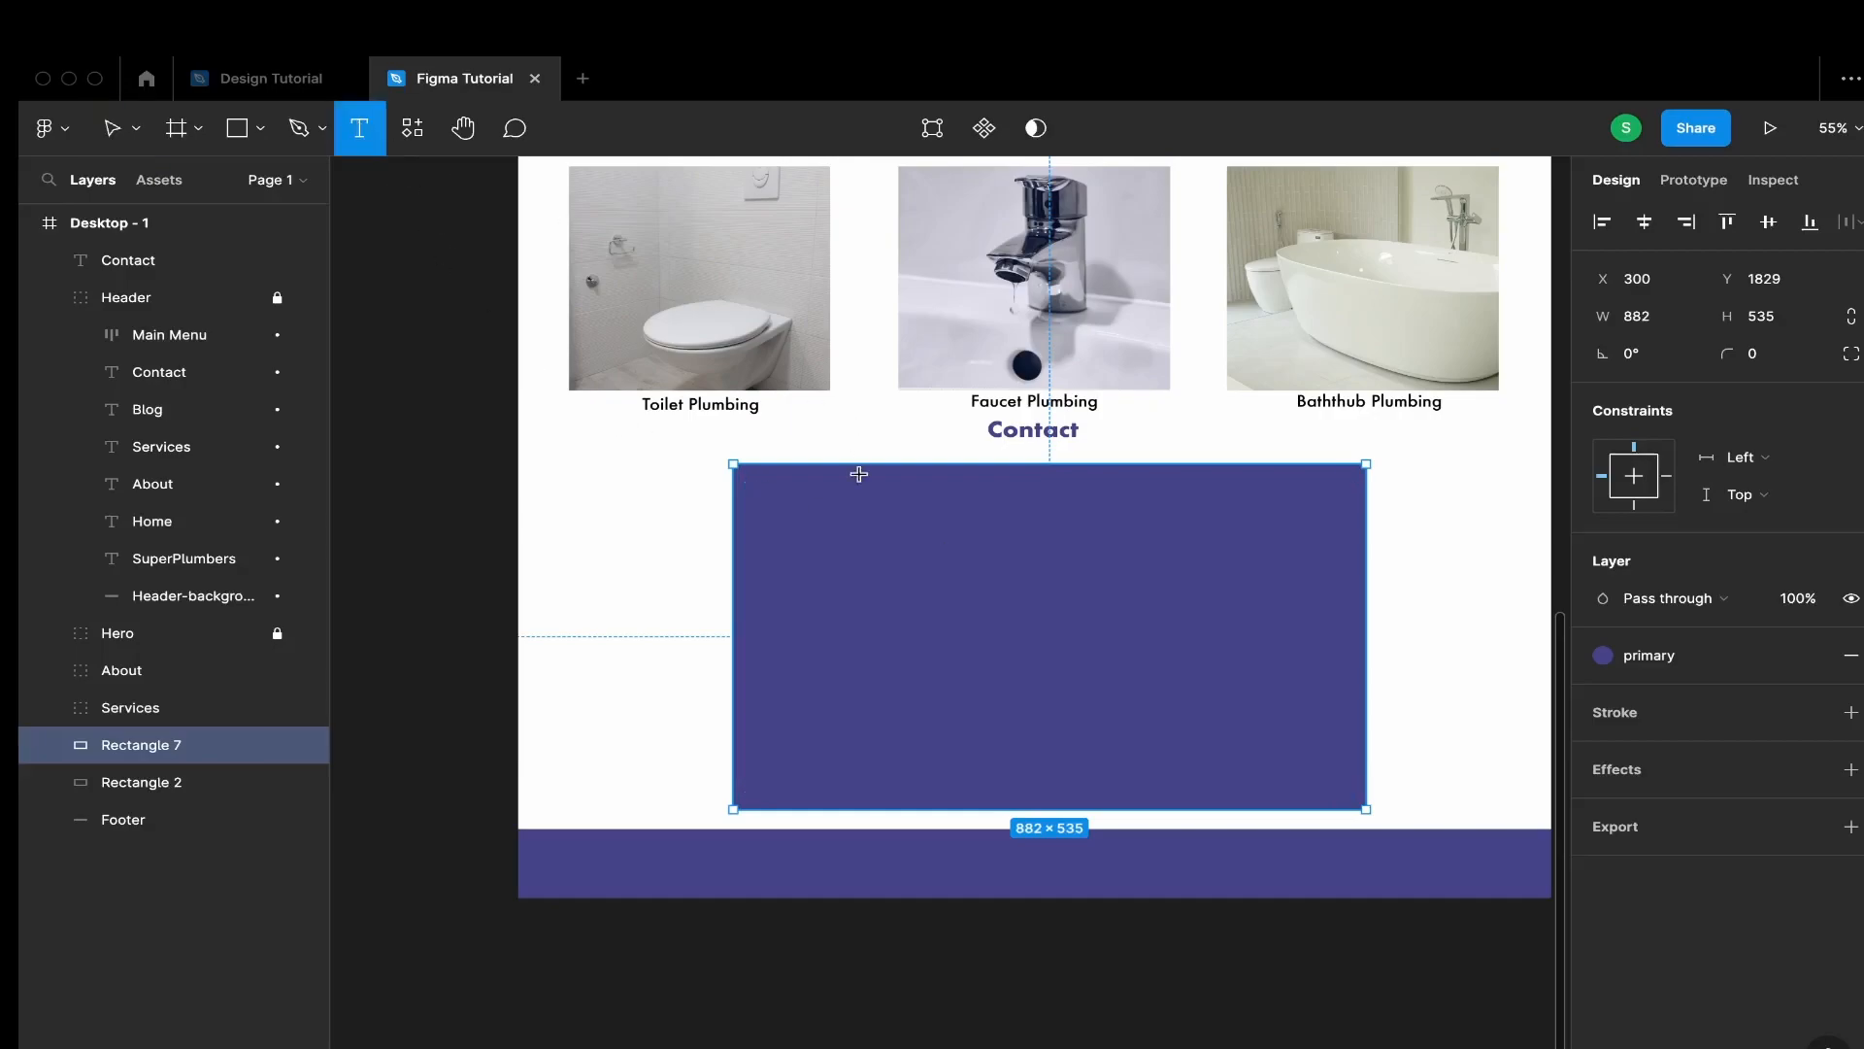
drag(861, 481, 1216, 531)
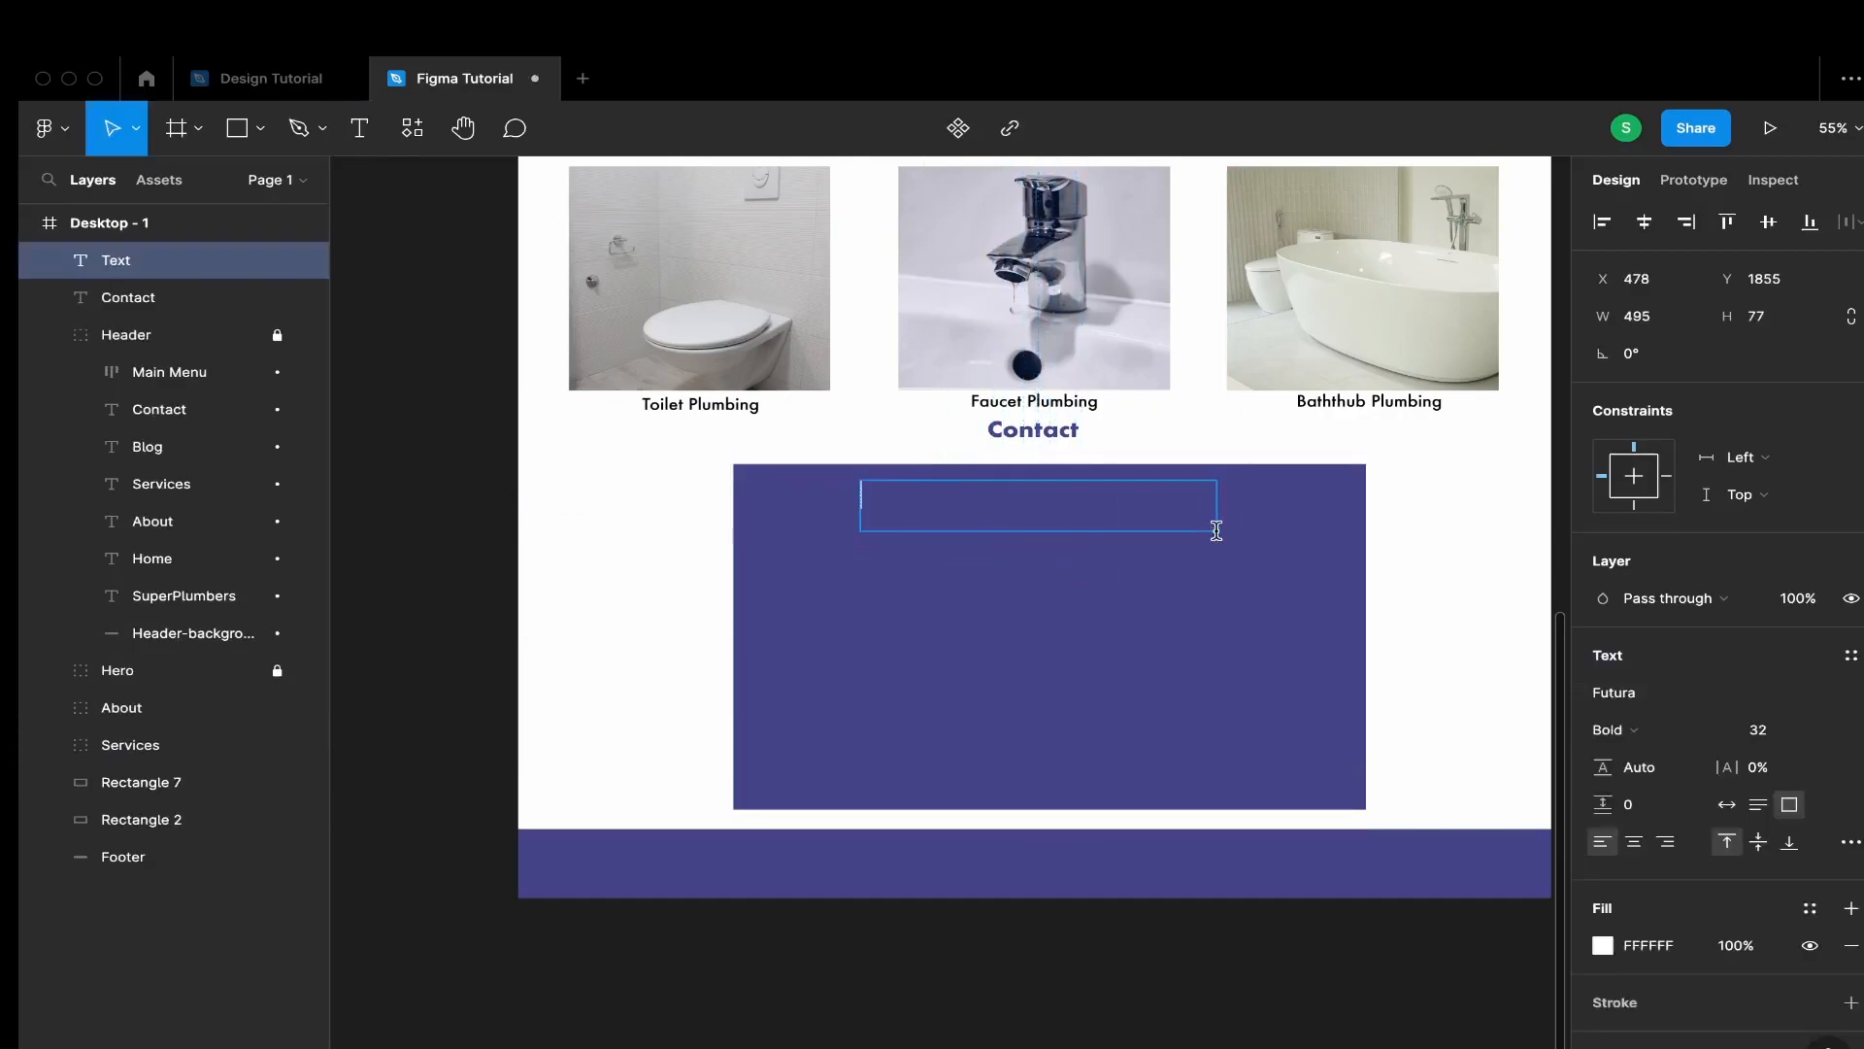
text(GET A FREE ESTIMATE)
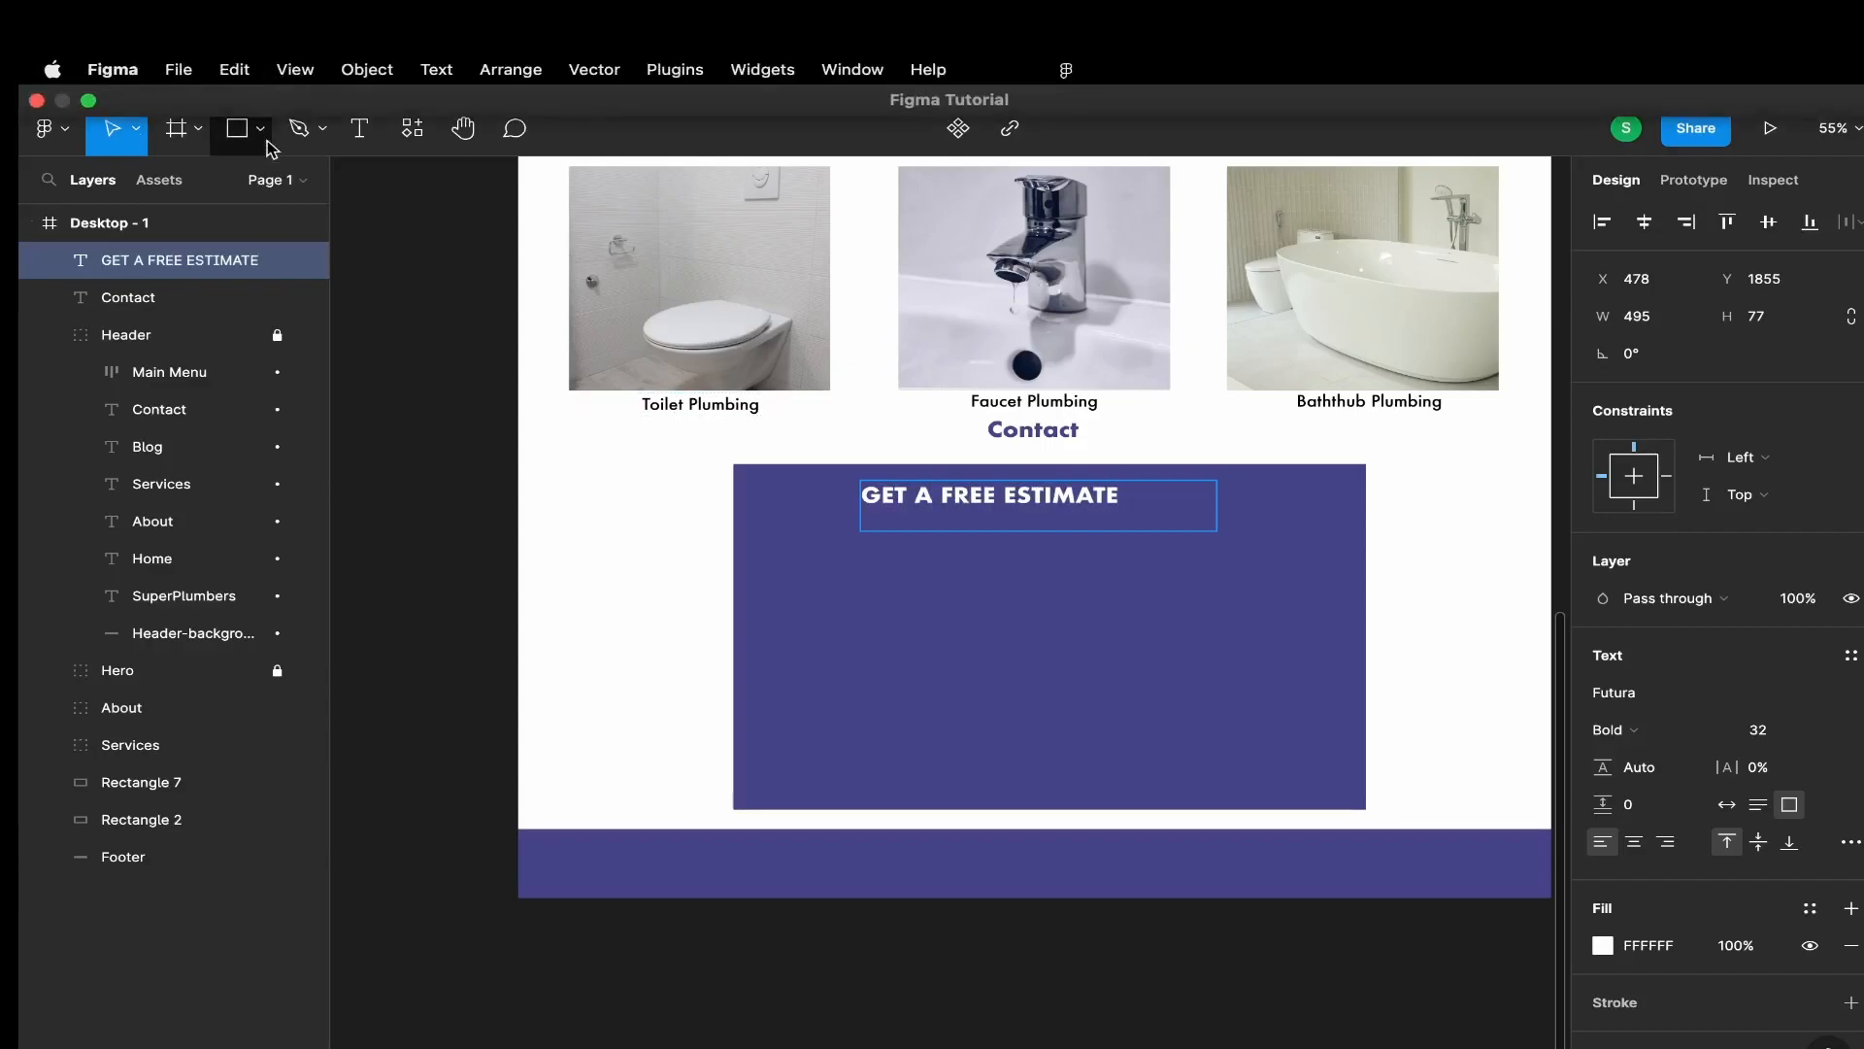
Check the form heading in the Design Tutorial file, and center the "GET A FREE ESTIMATE" text and apply the secondary color style
click(222, 77)
mouse_move(378, 91)
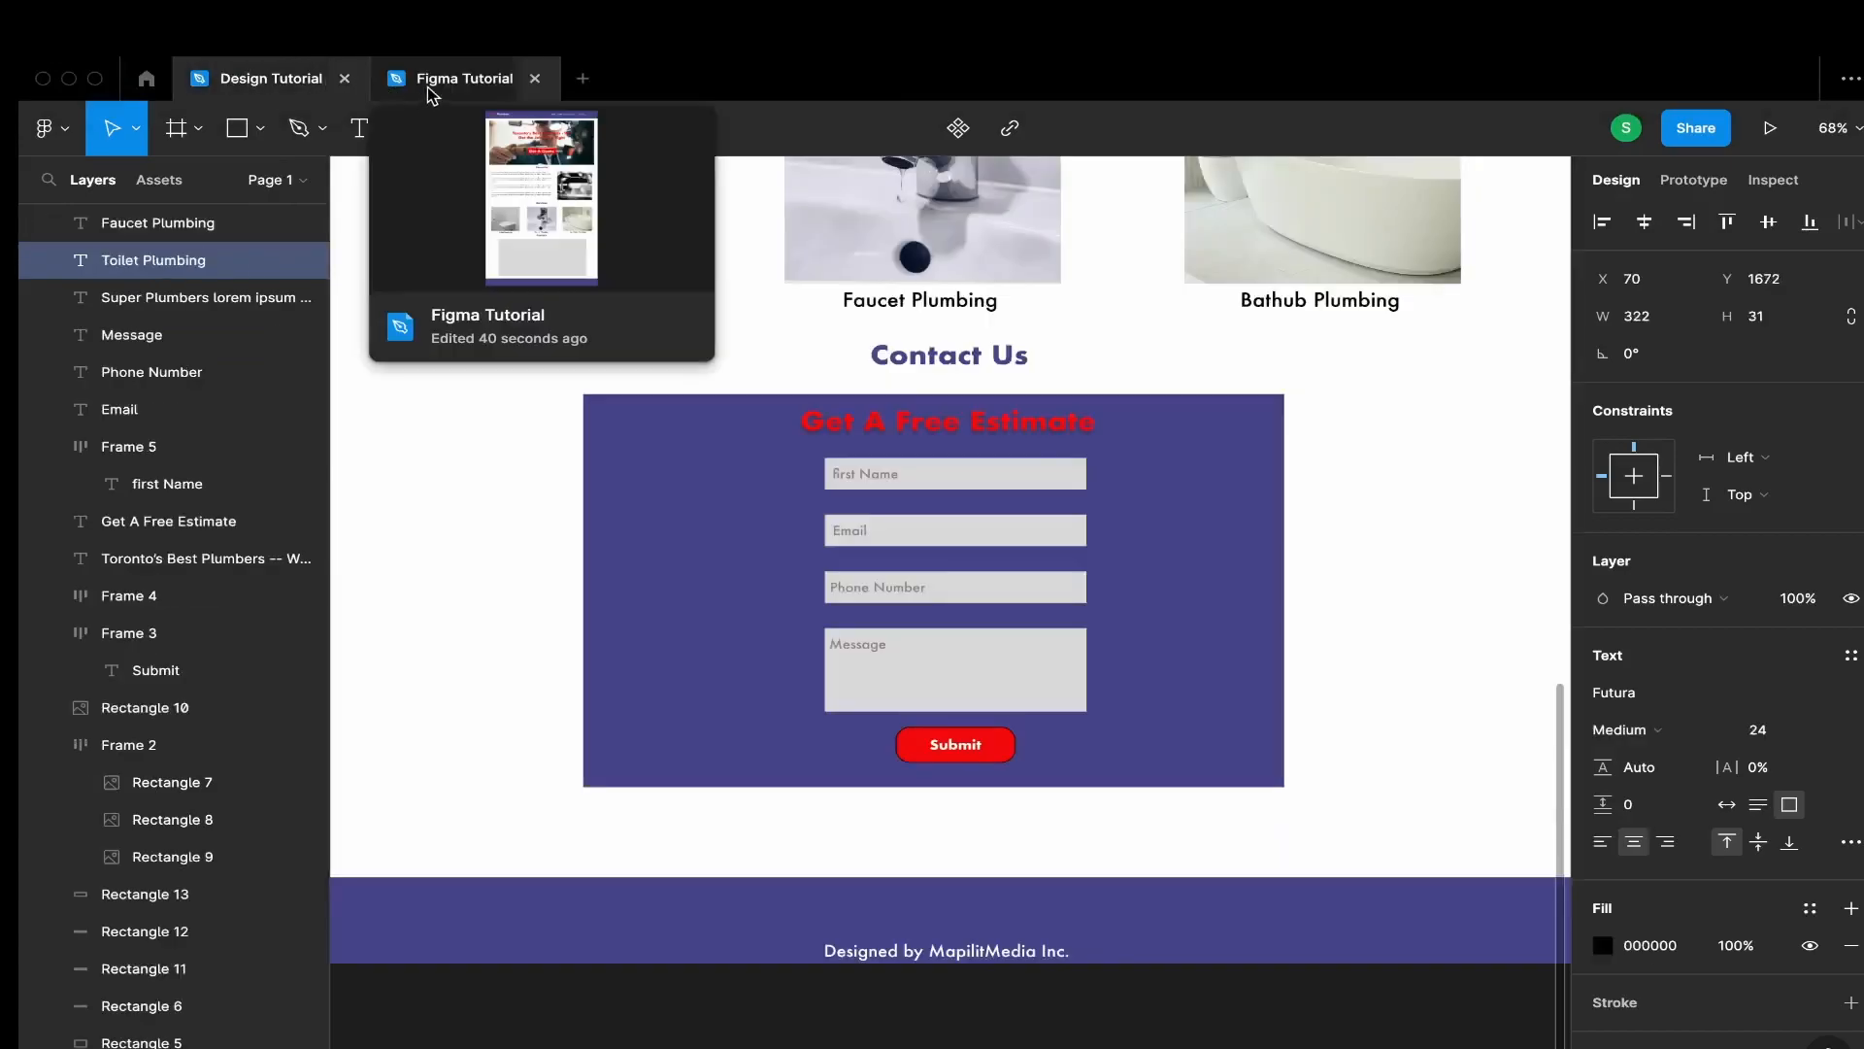
click(927, 416)
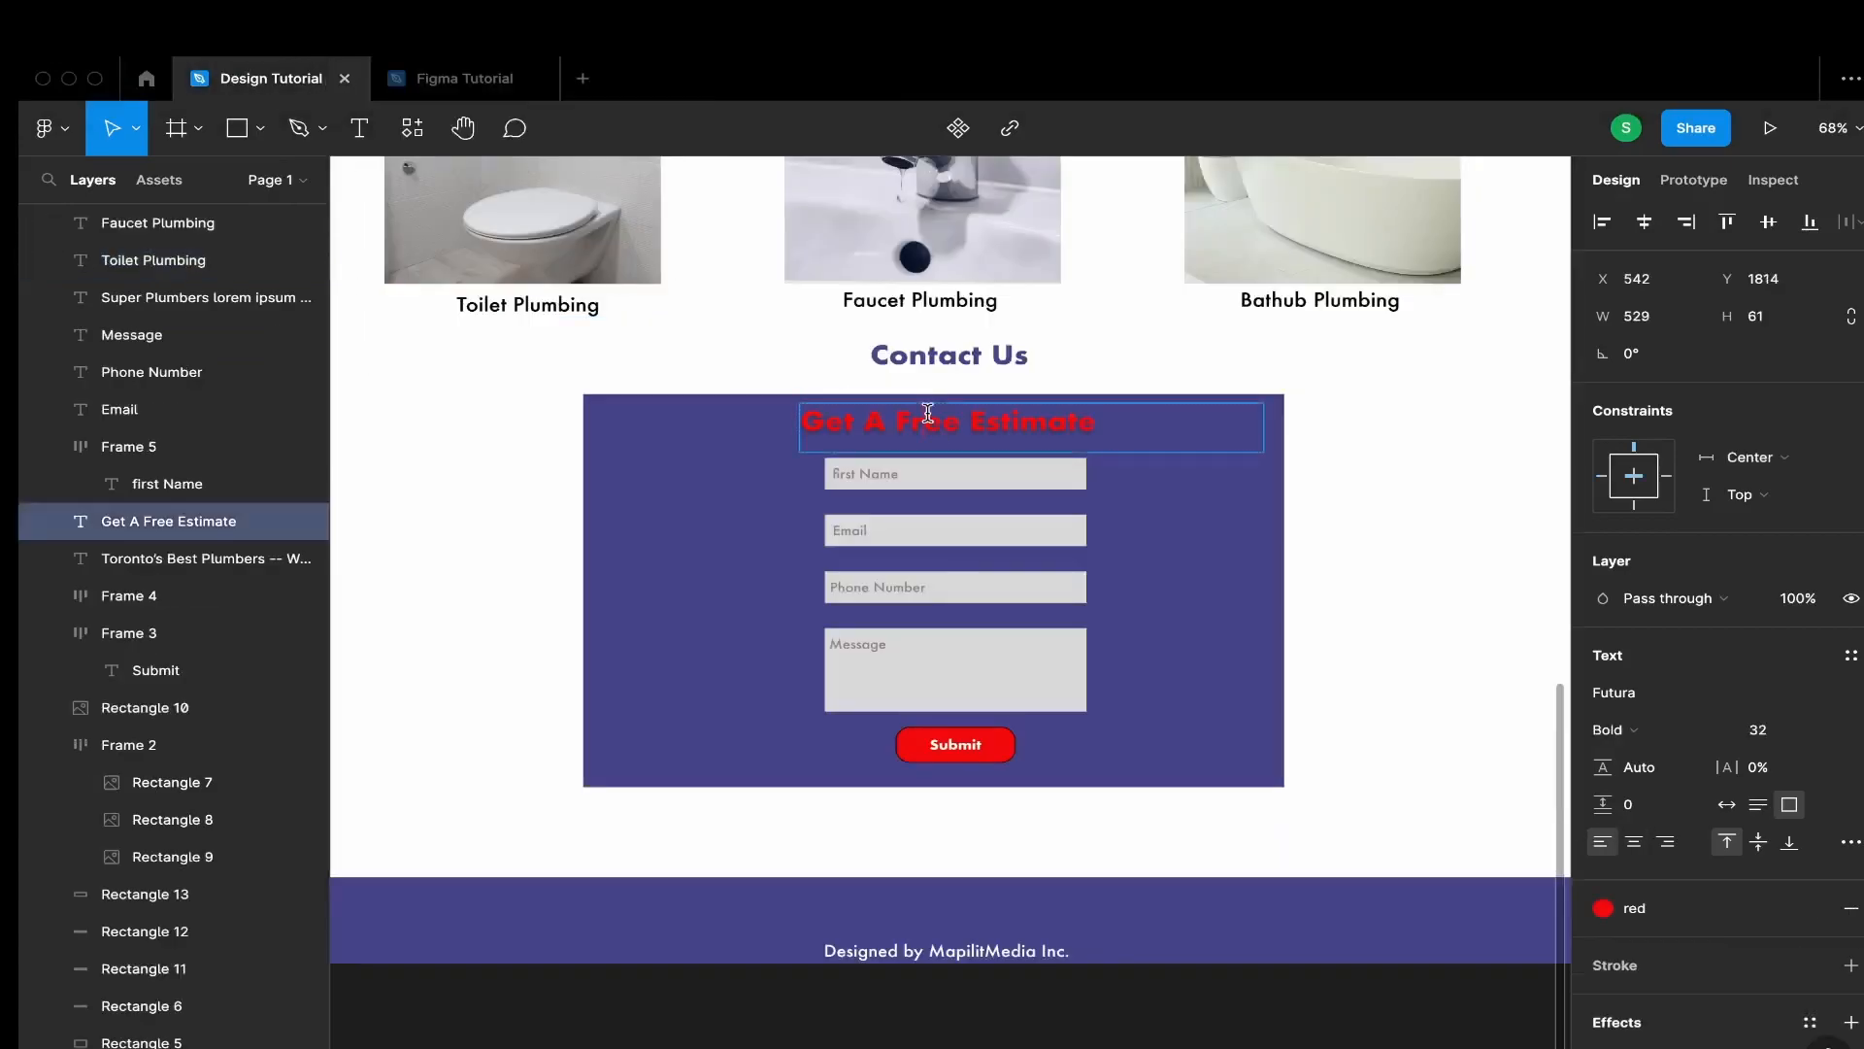
click(439, 84)
drag(1116, 497, 862, 478)
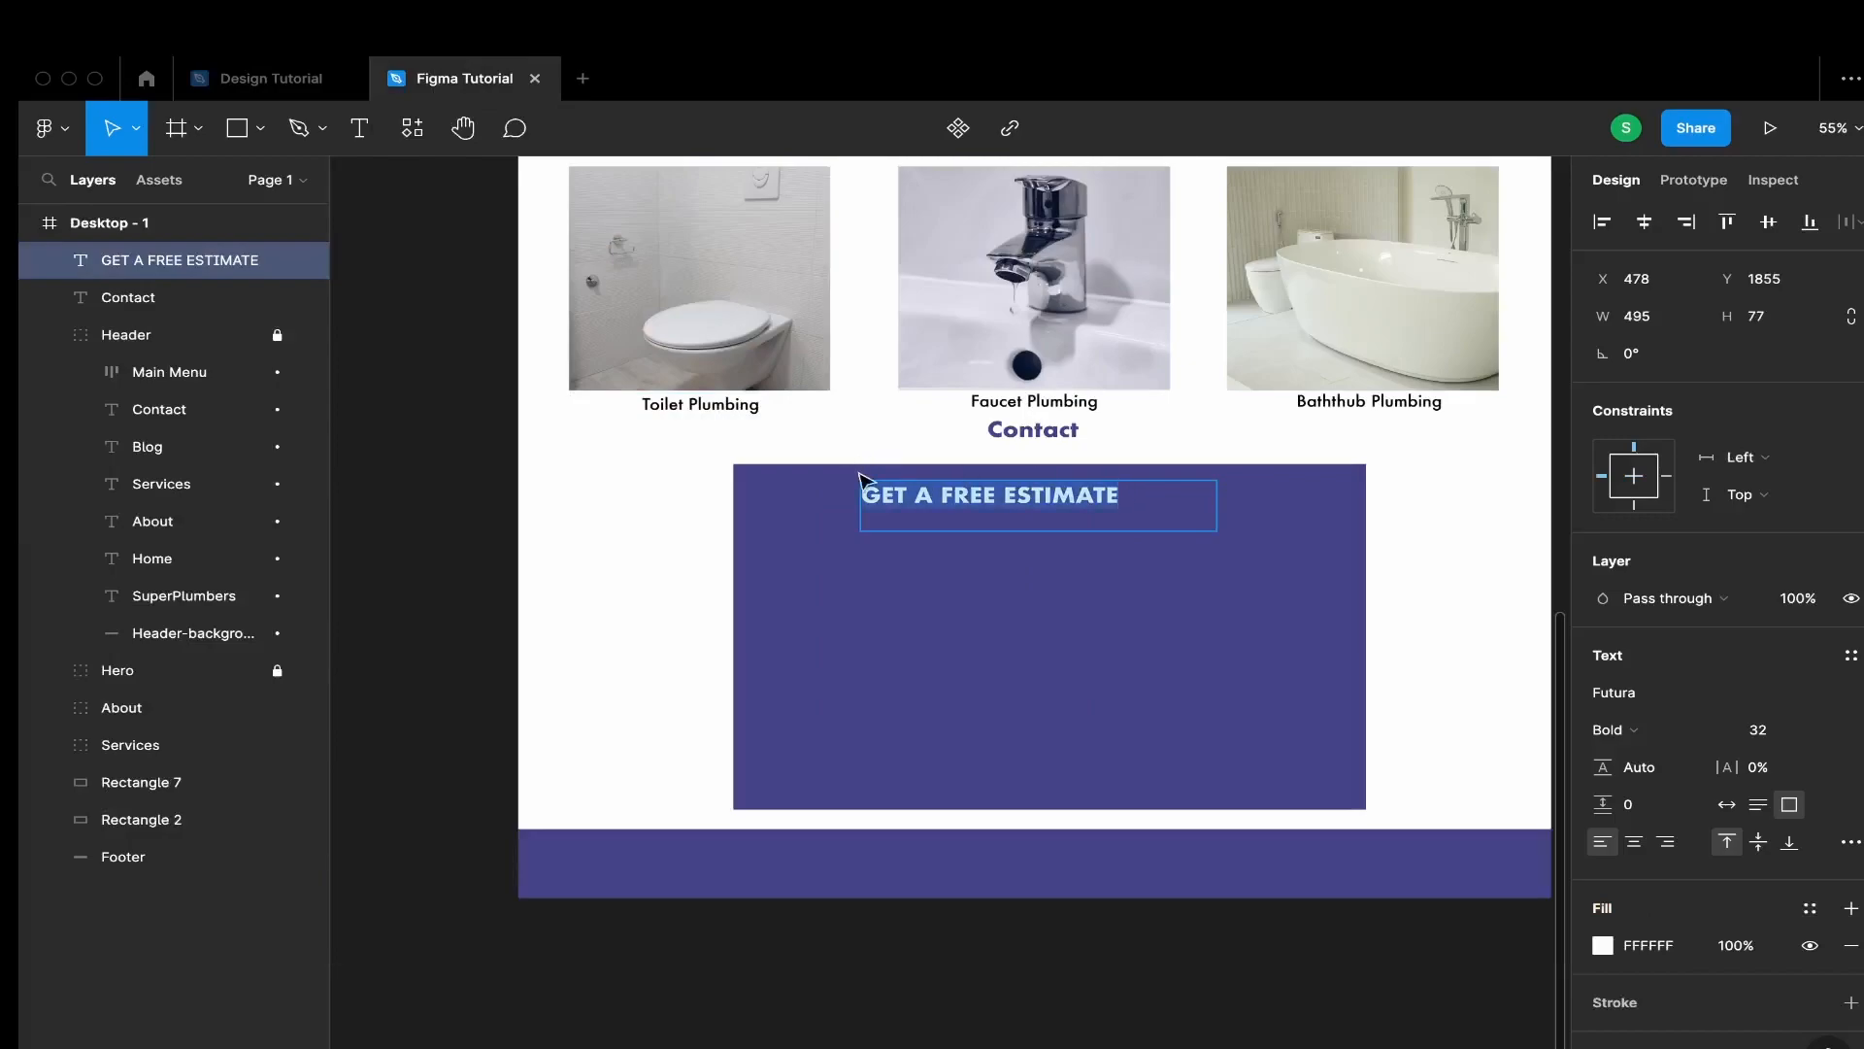
click(1636, 845)
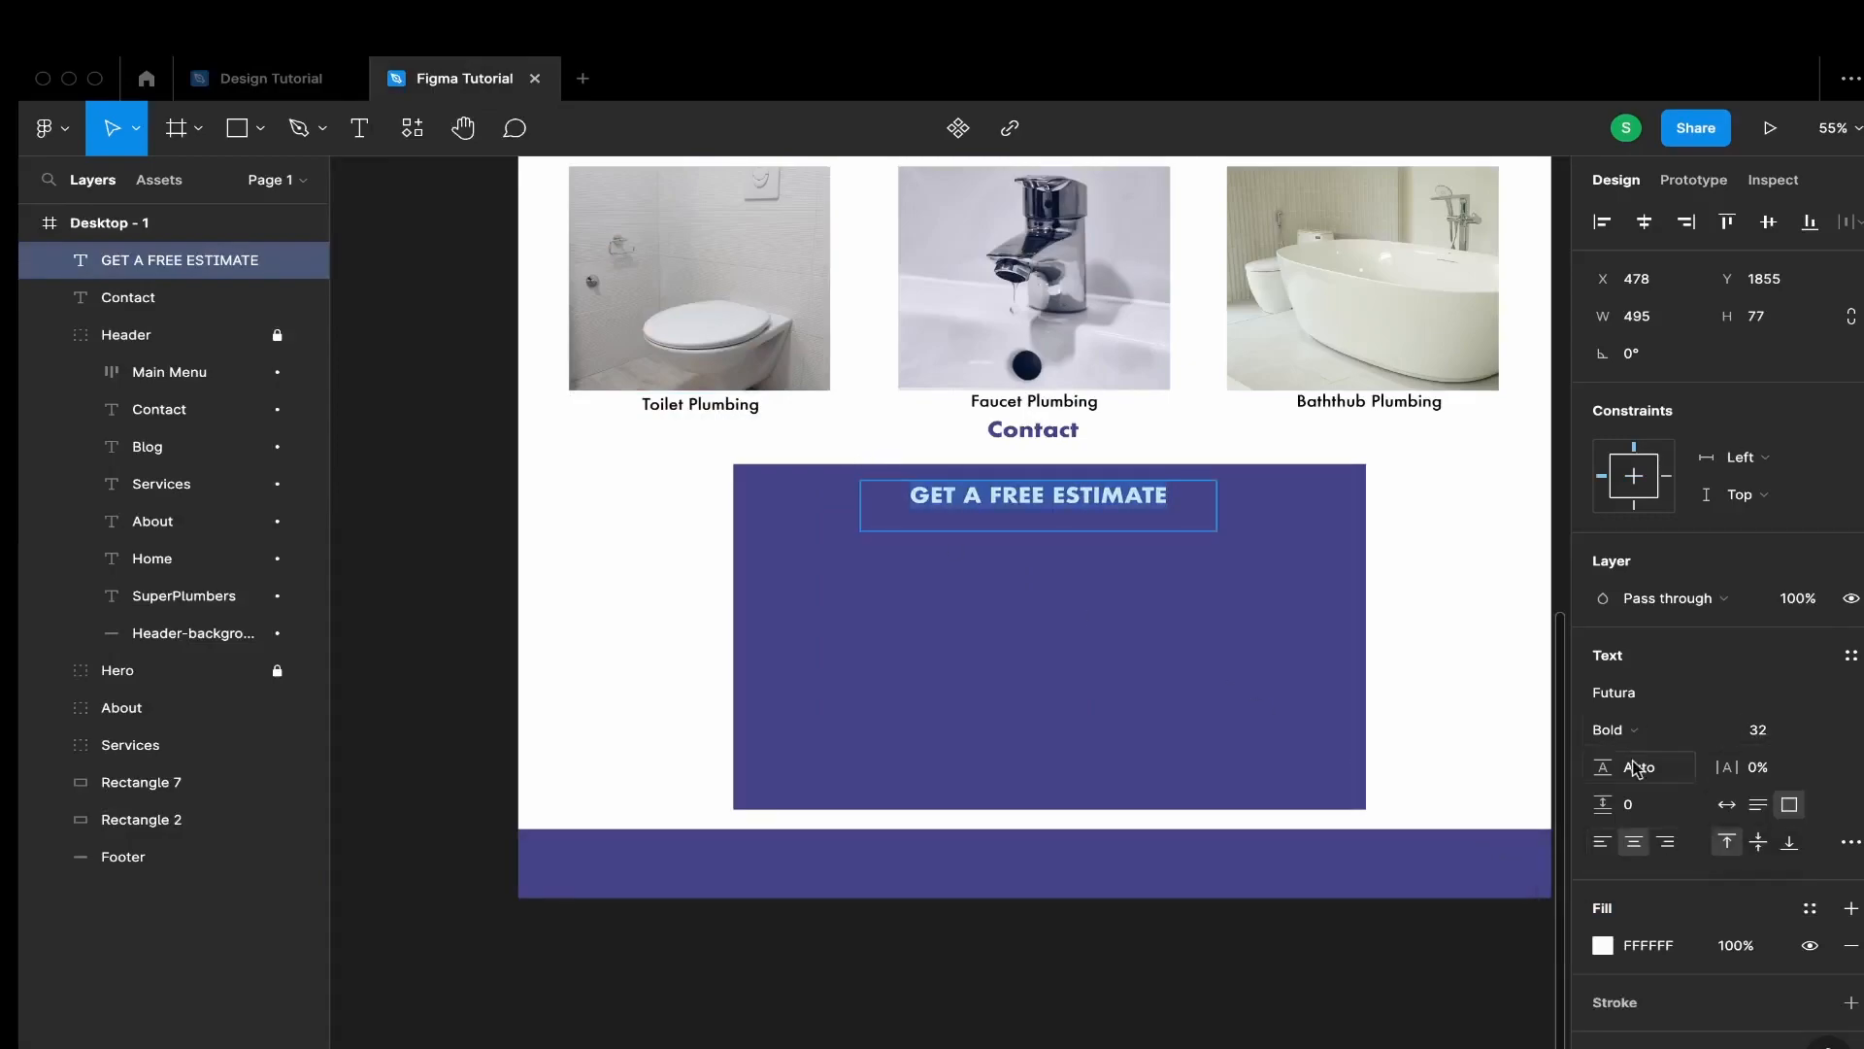
click(1810, 907)
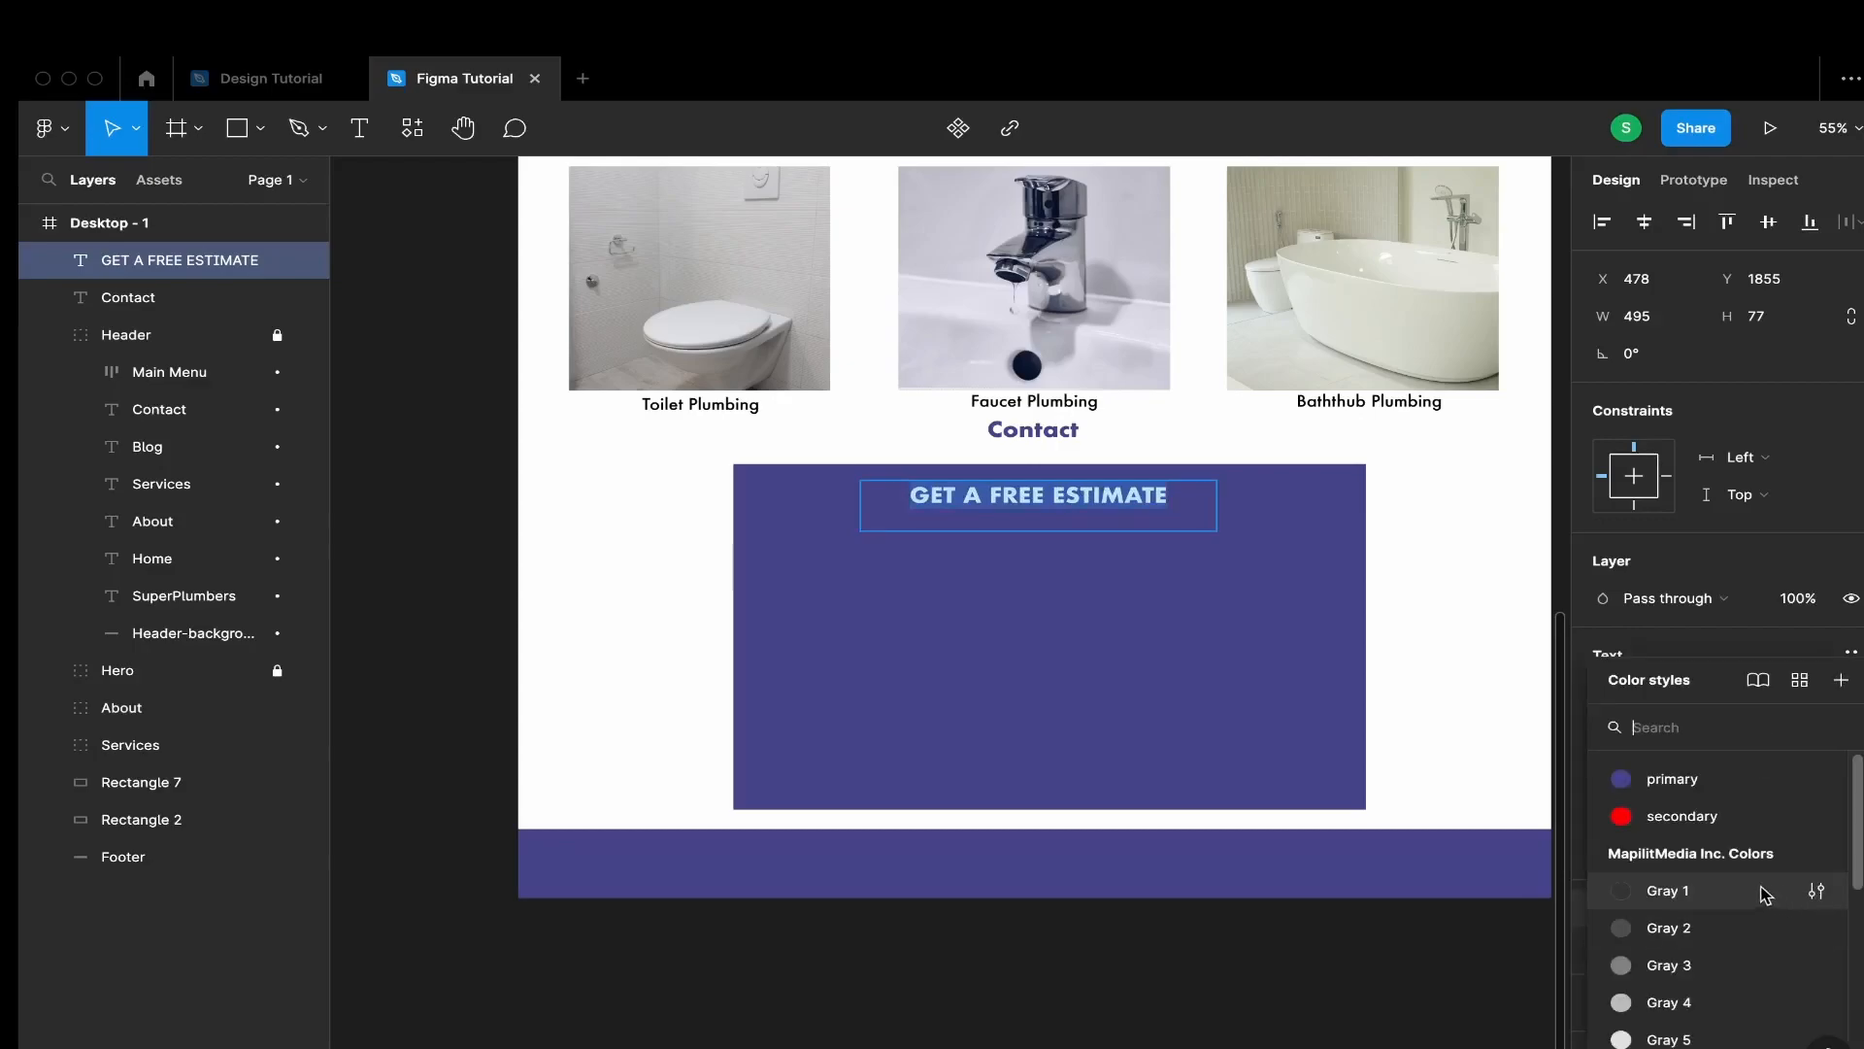
click(1680, 821)
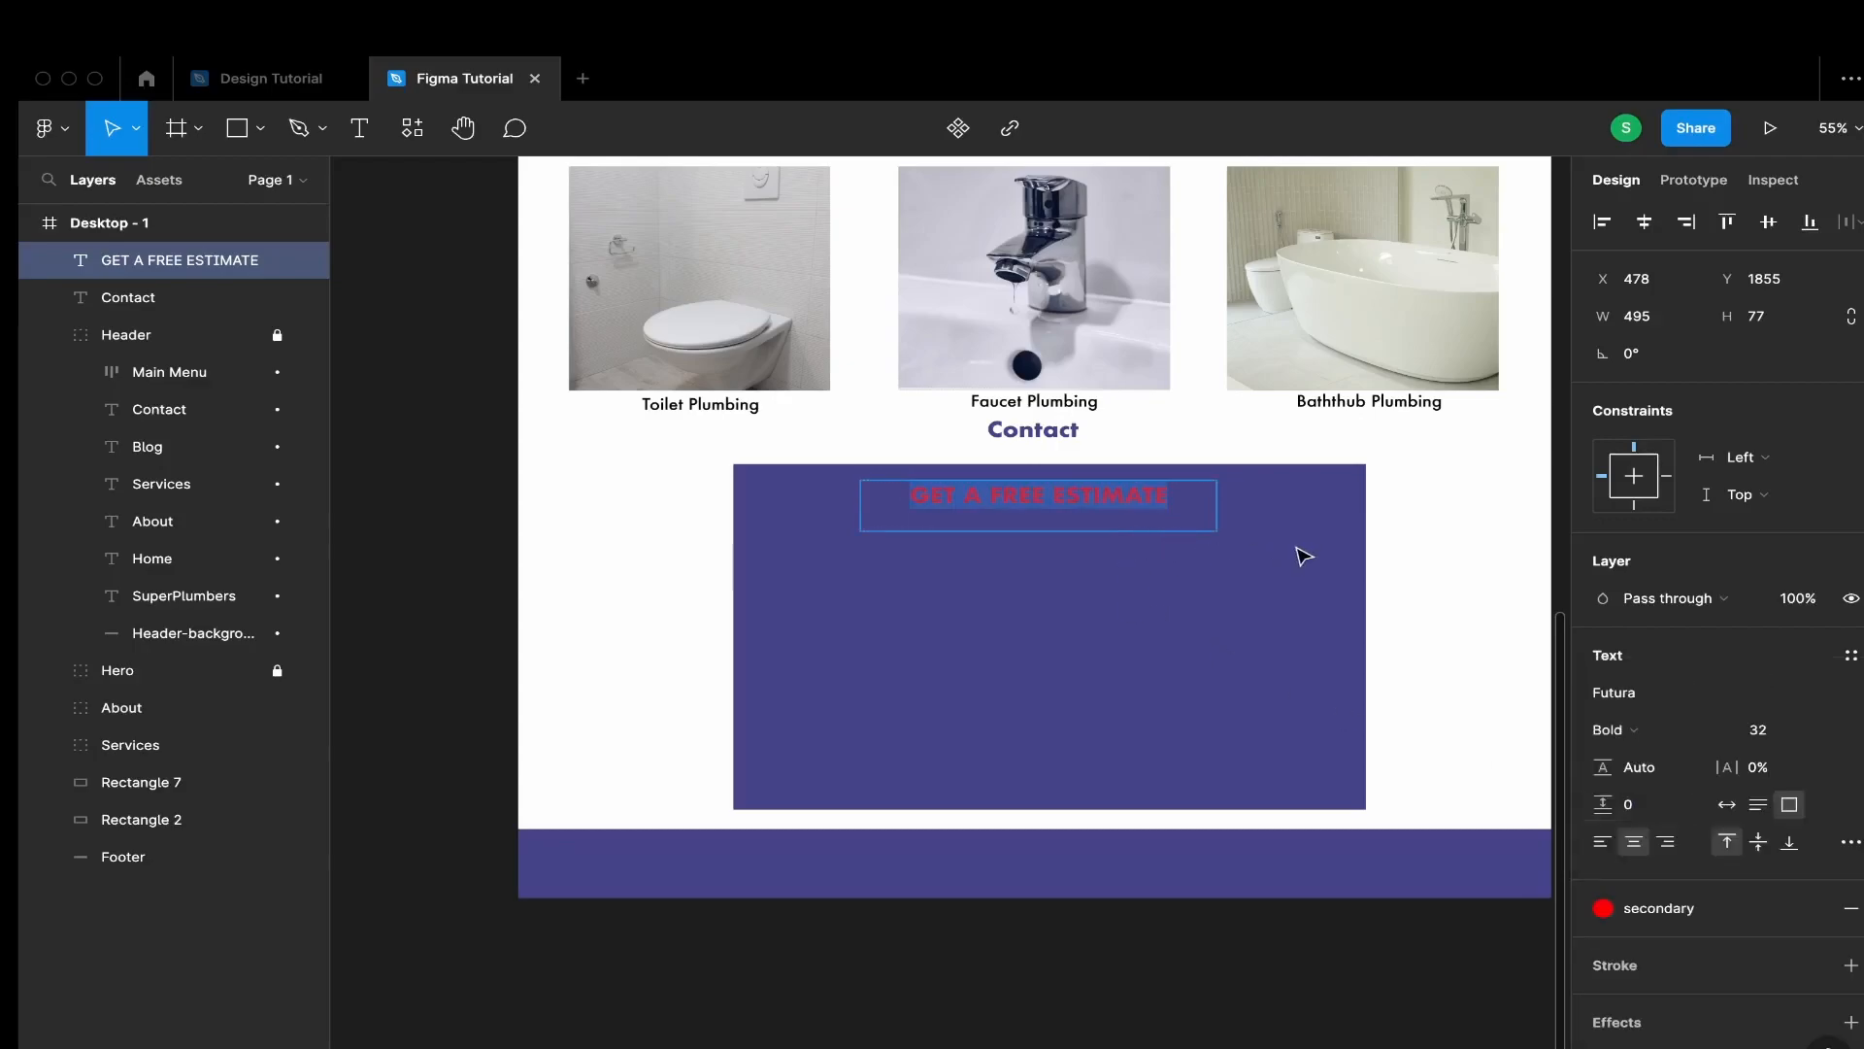
key(Escape)
Shorten the "GET A FREE ESTIMATE" text box to a height of about 43 and center it horizontally on the contact rectangle
drag(1174, 534, 1114, 497)
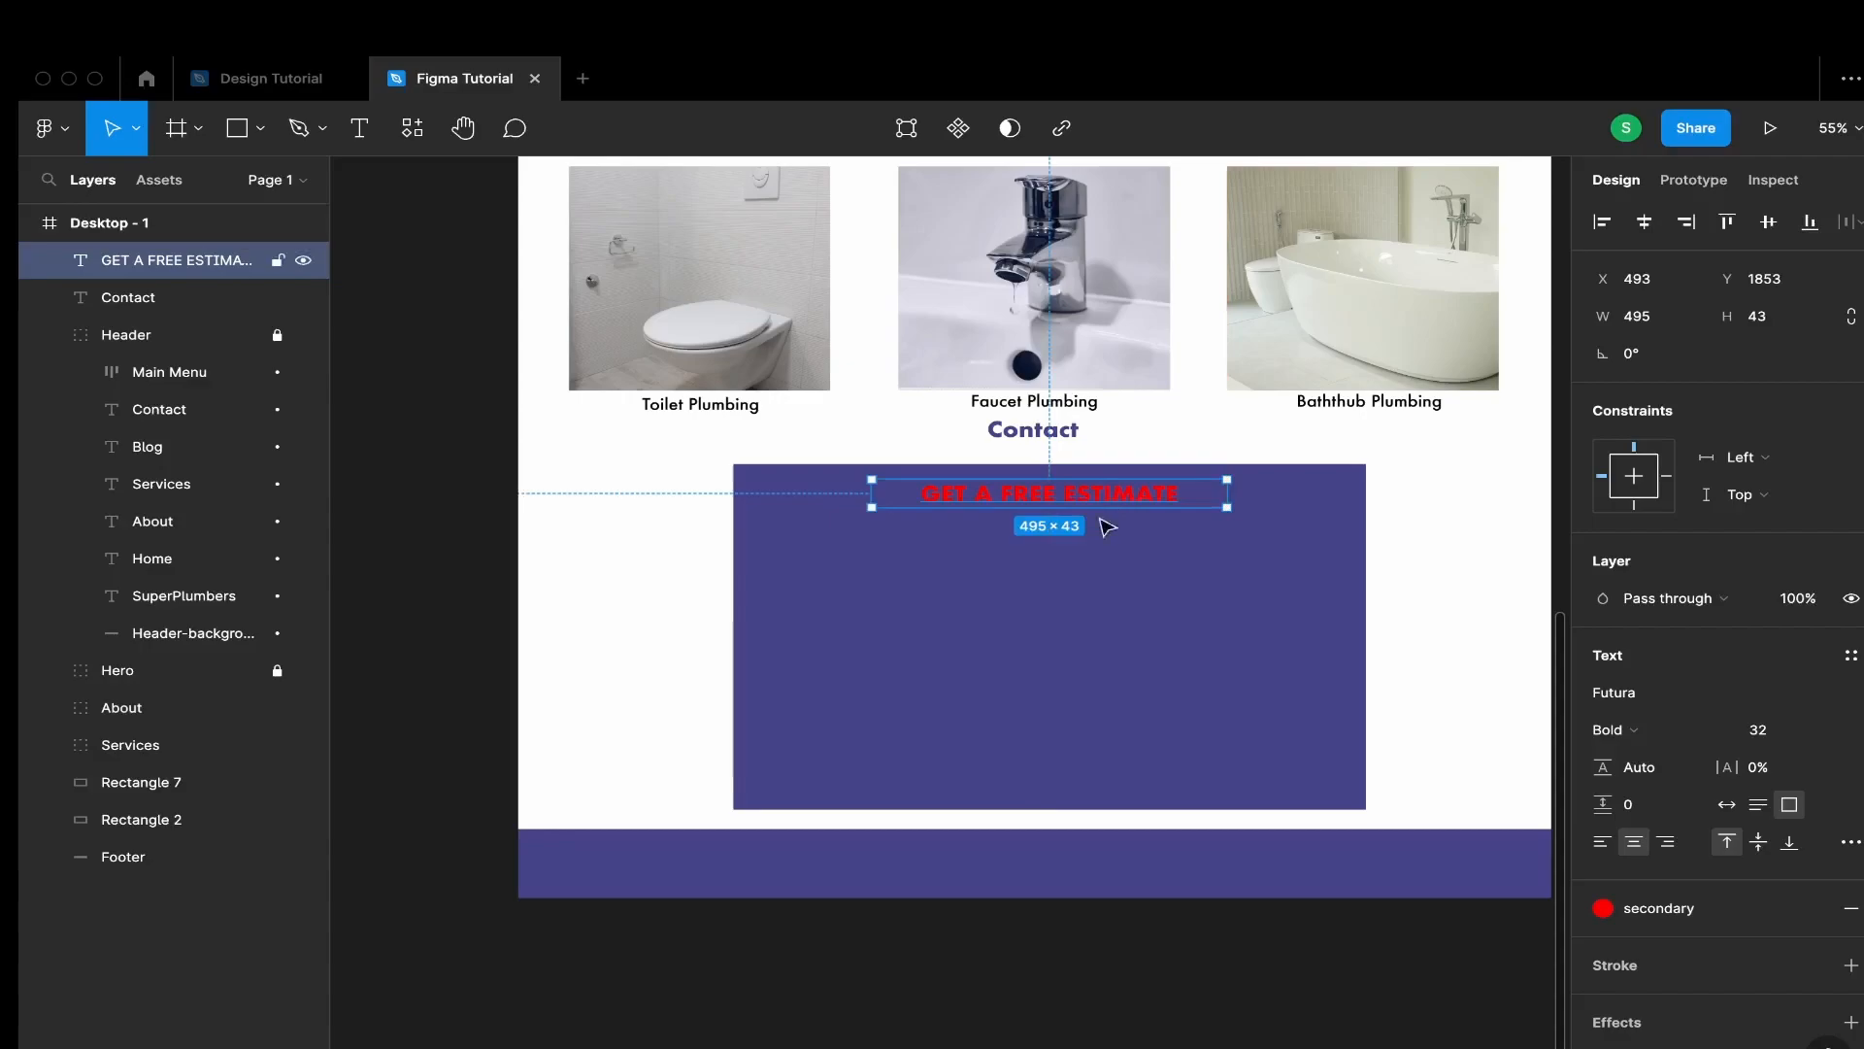
click(1045, 734)
shift+click(1053, 495)
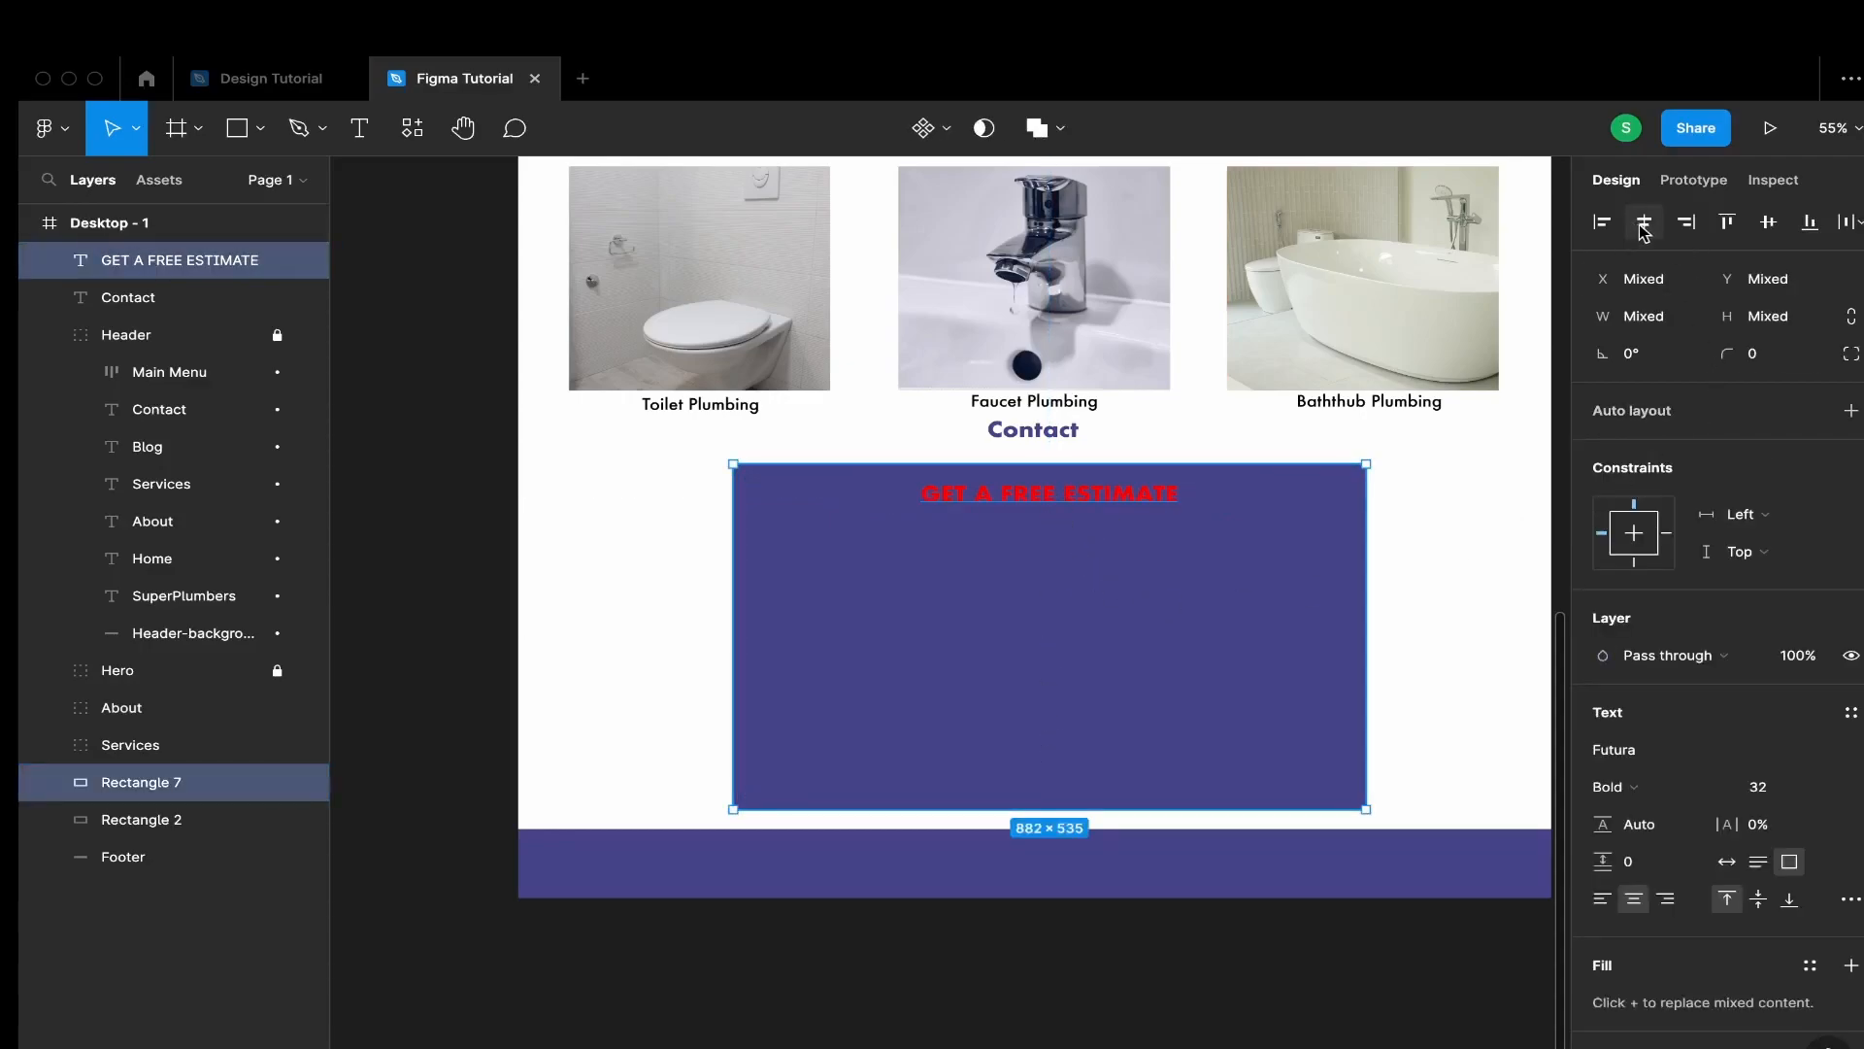
click(1402, 683)
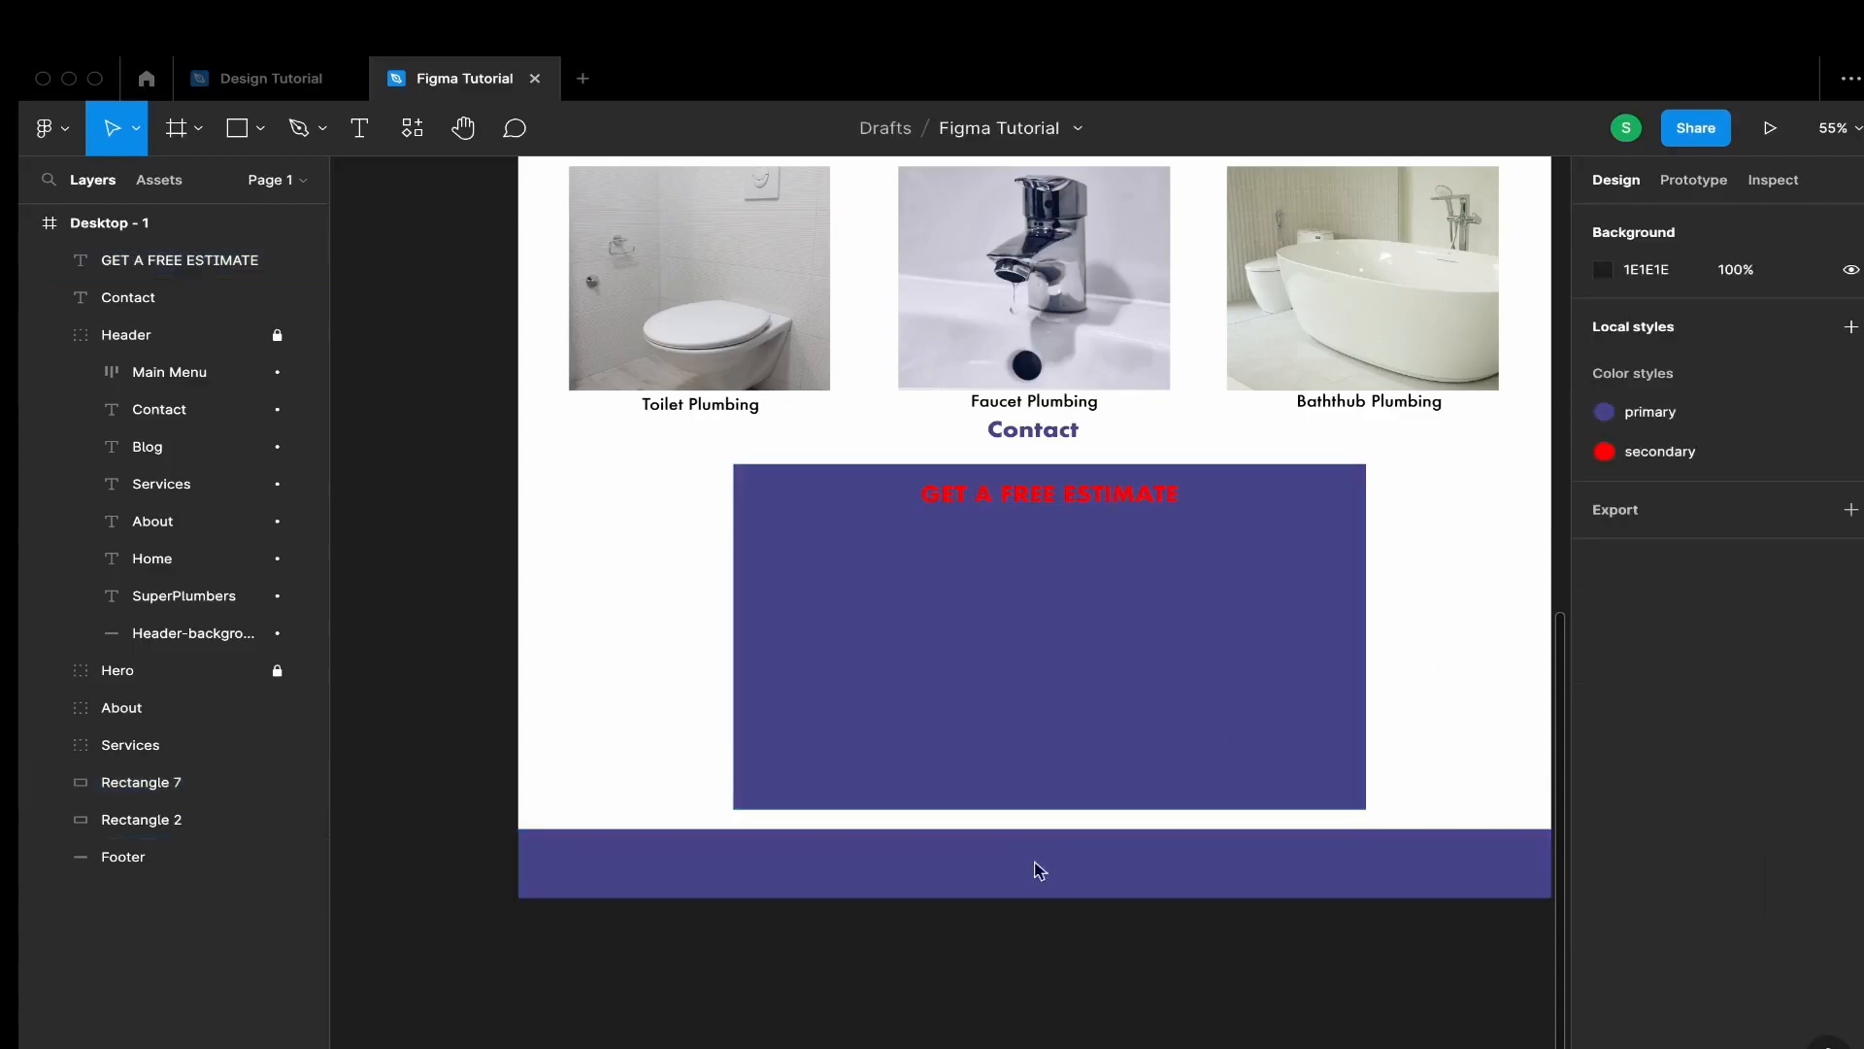
Draw a form field rectangle about 442 × 67 beneath the "GET A FREE ESTIMATE" heading and return to the Design Tutorial file
scroll(990, 728, up, 1)
scroll(990, 728, down, 2)
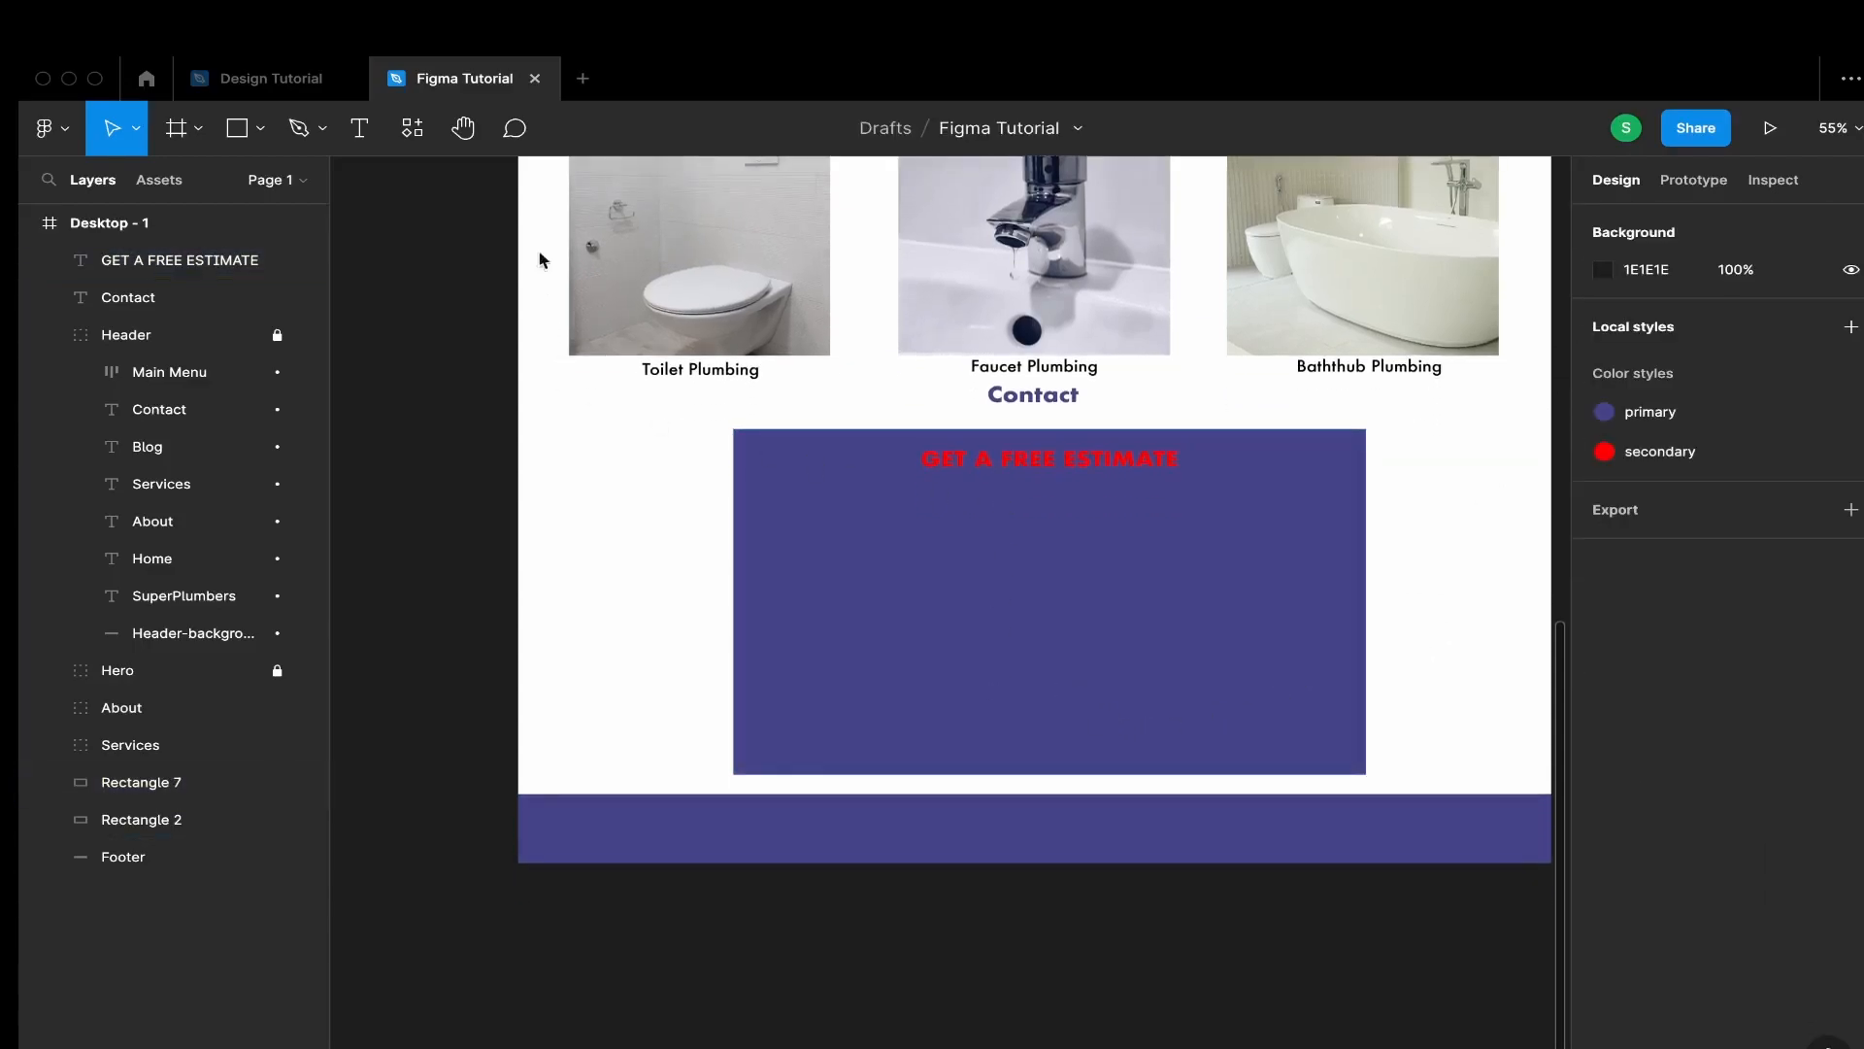
click(238, 128)
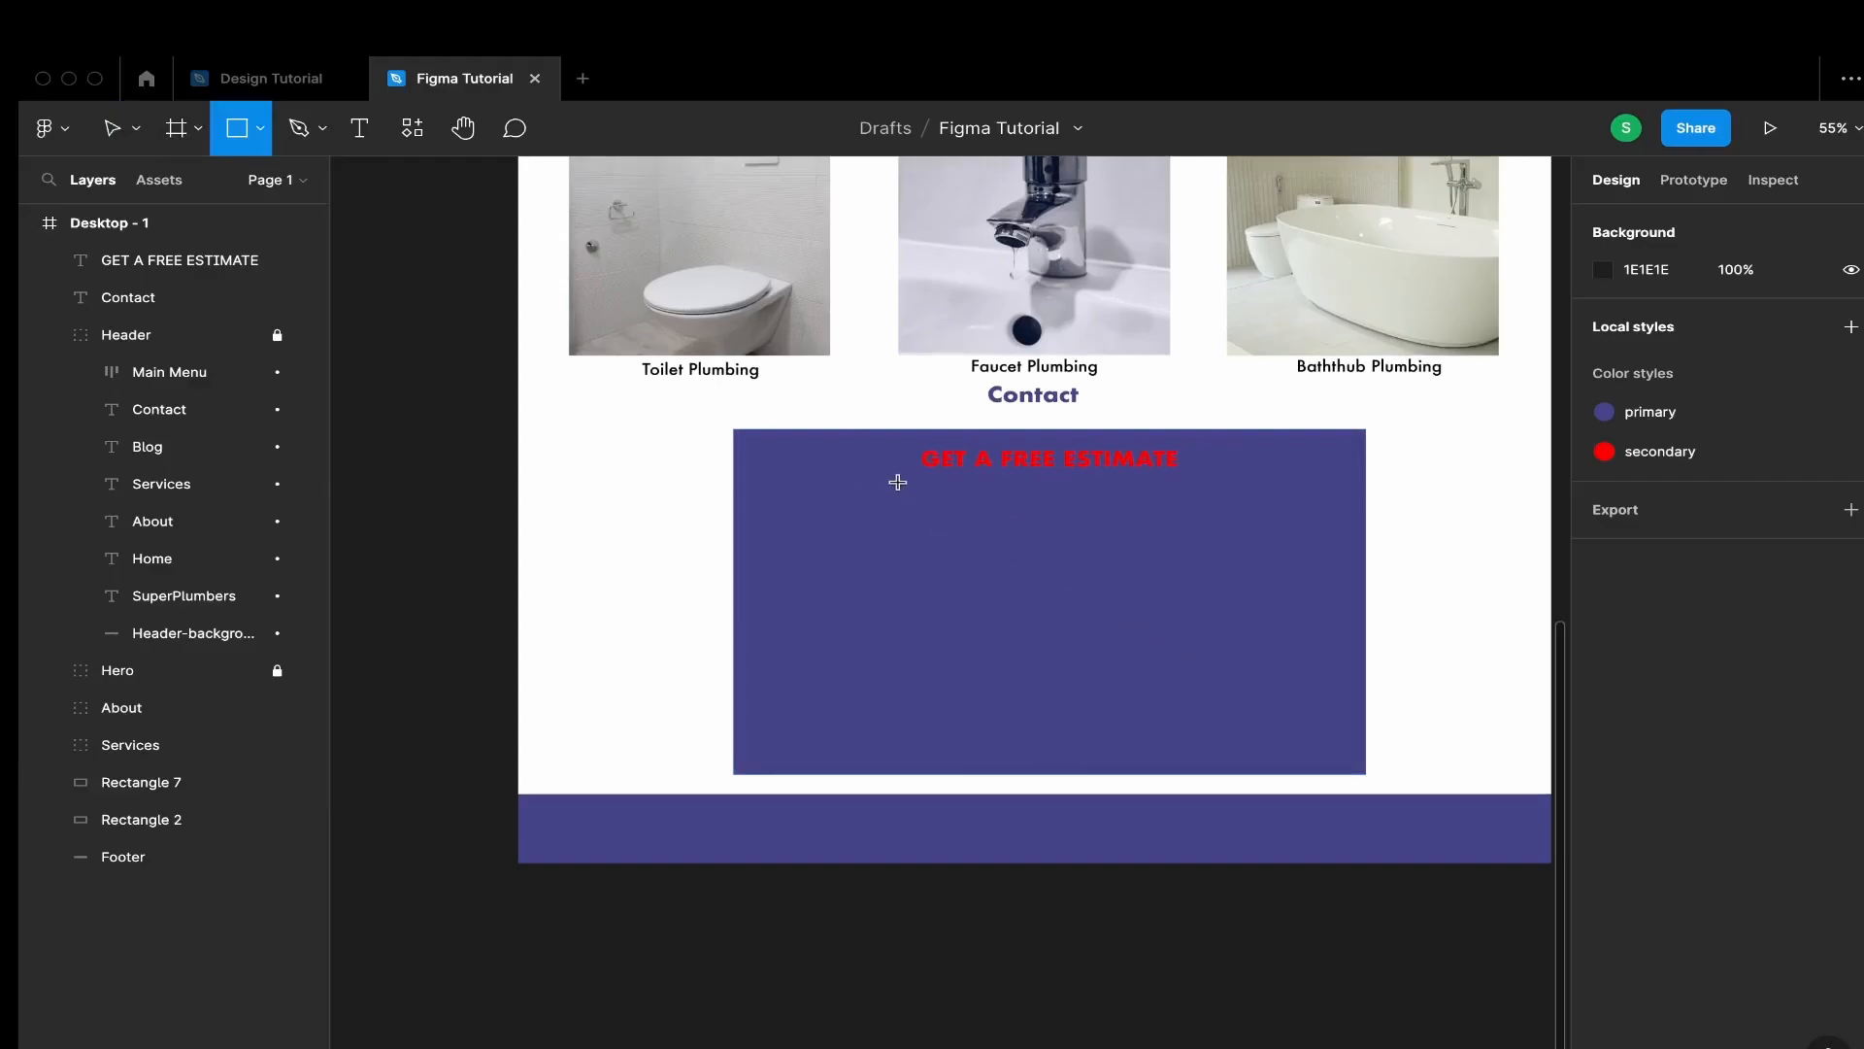
drag(897, 483, 1216, 529)
click(280, 82)
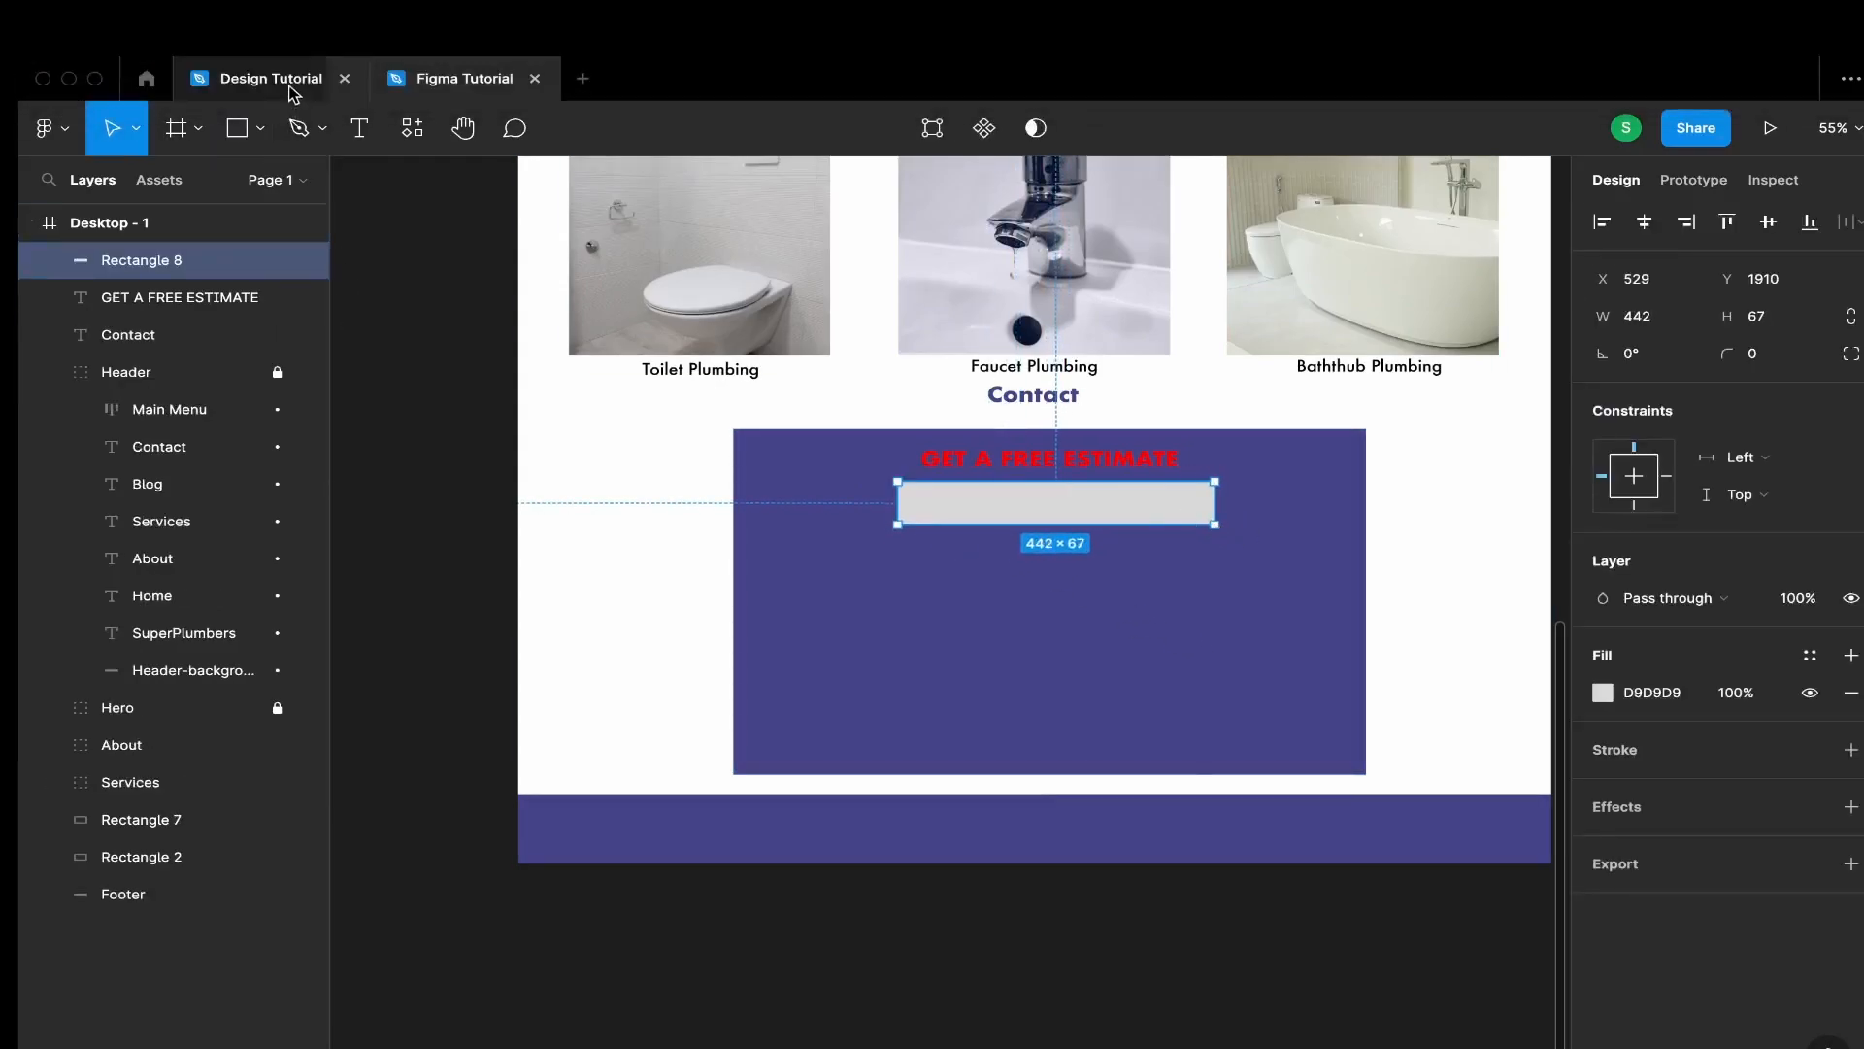
Back in the Figma Tutorial file, resize the form field to about 371 × 51, add two matching fields below and a message field about 371 × 140
click(433, 81)
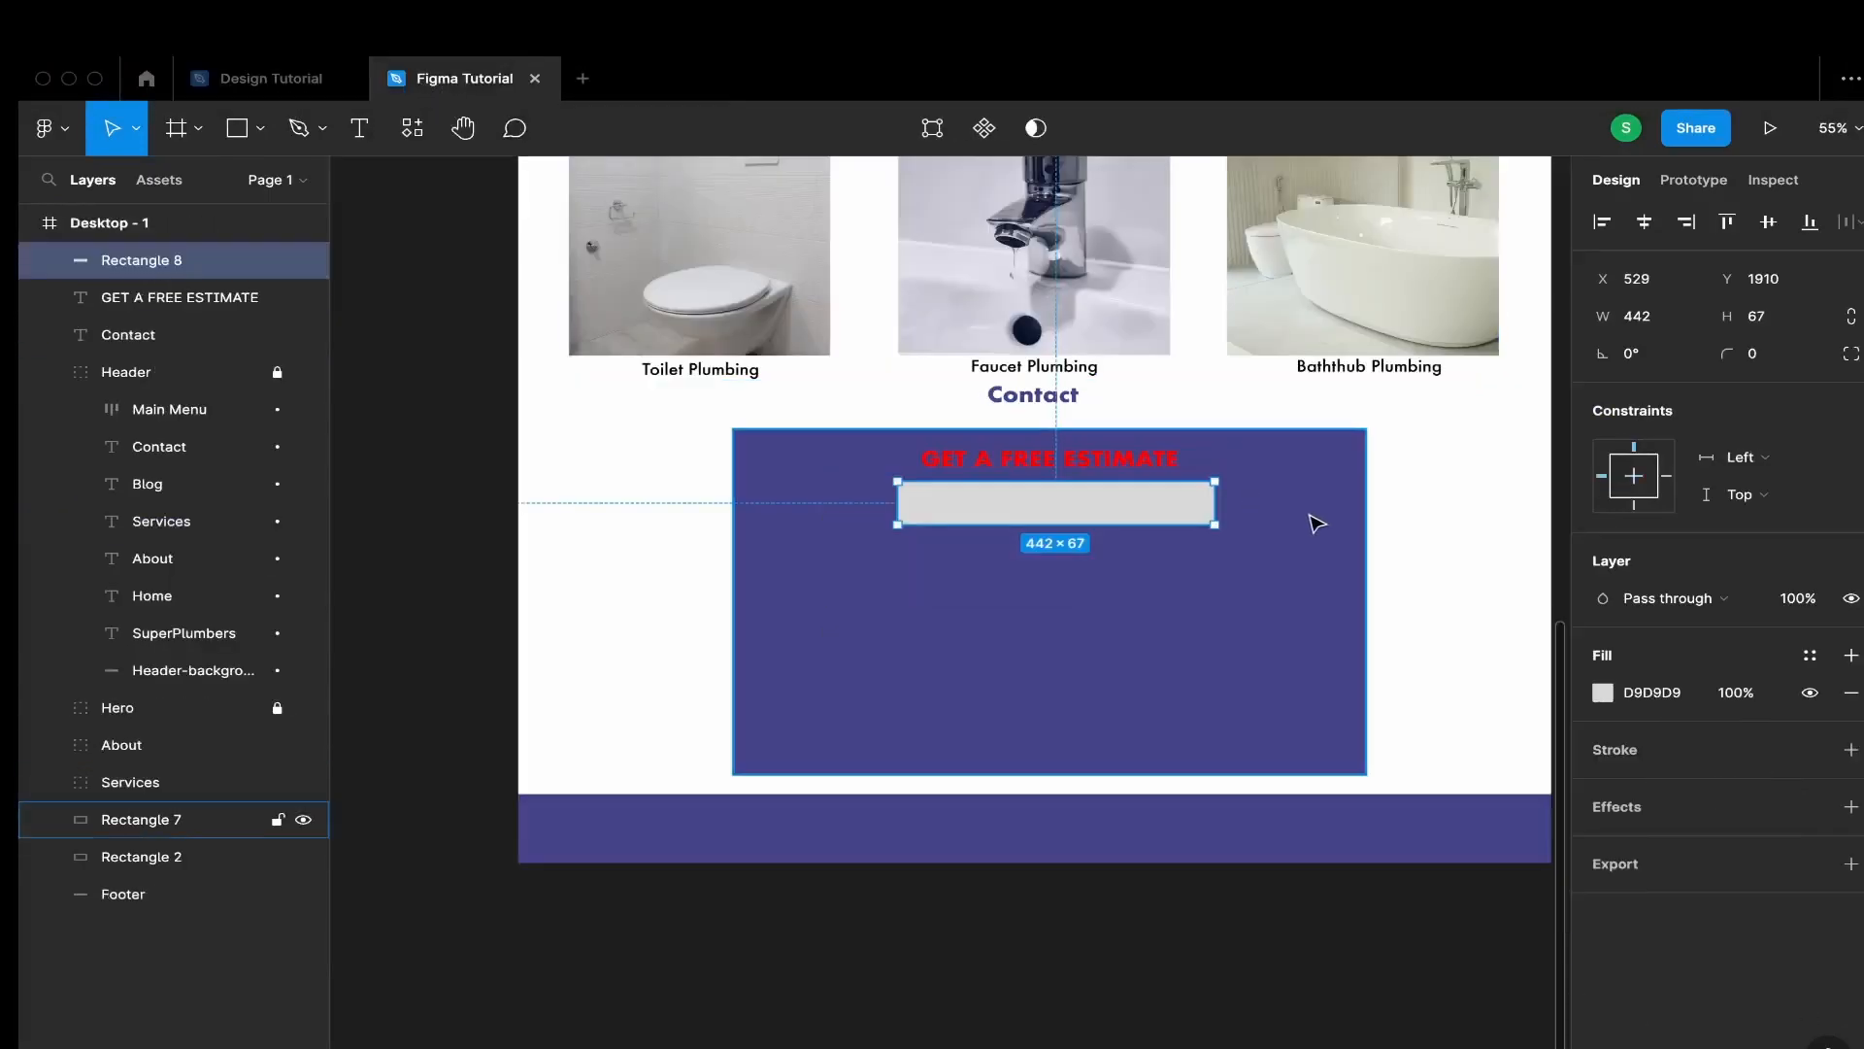
drag(1216, 522, 1126, 605)
drag(1126, 605, 1116, 726)
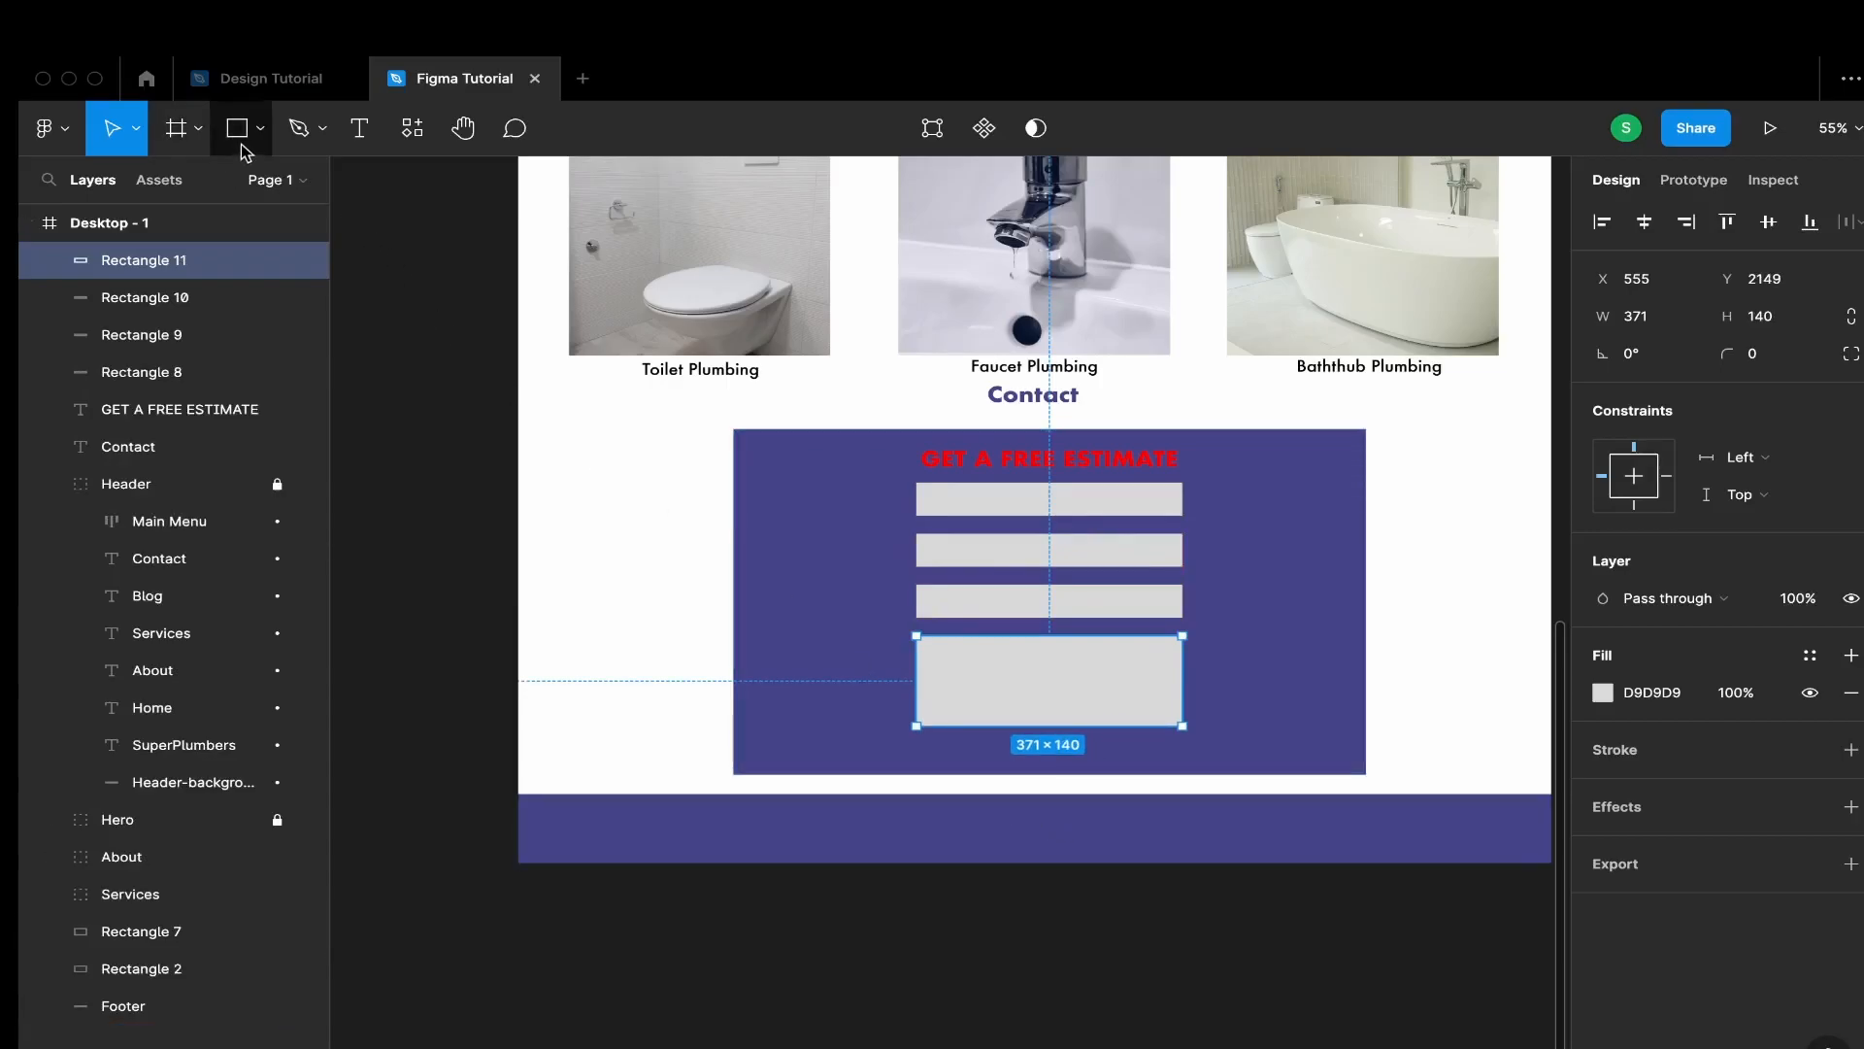
Add a text box about 184 × 42 beneath the message field reading "Submit"
click(374, 134)
drag(990, 740, 1121, 767)
text(SUB)
key(BackSpace)
key(BackSpace)
key(BackSpace)
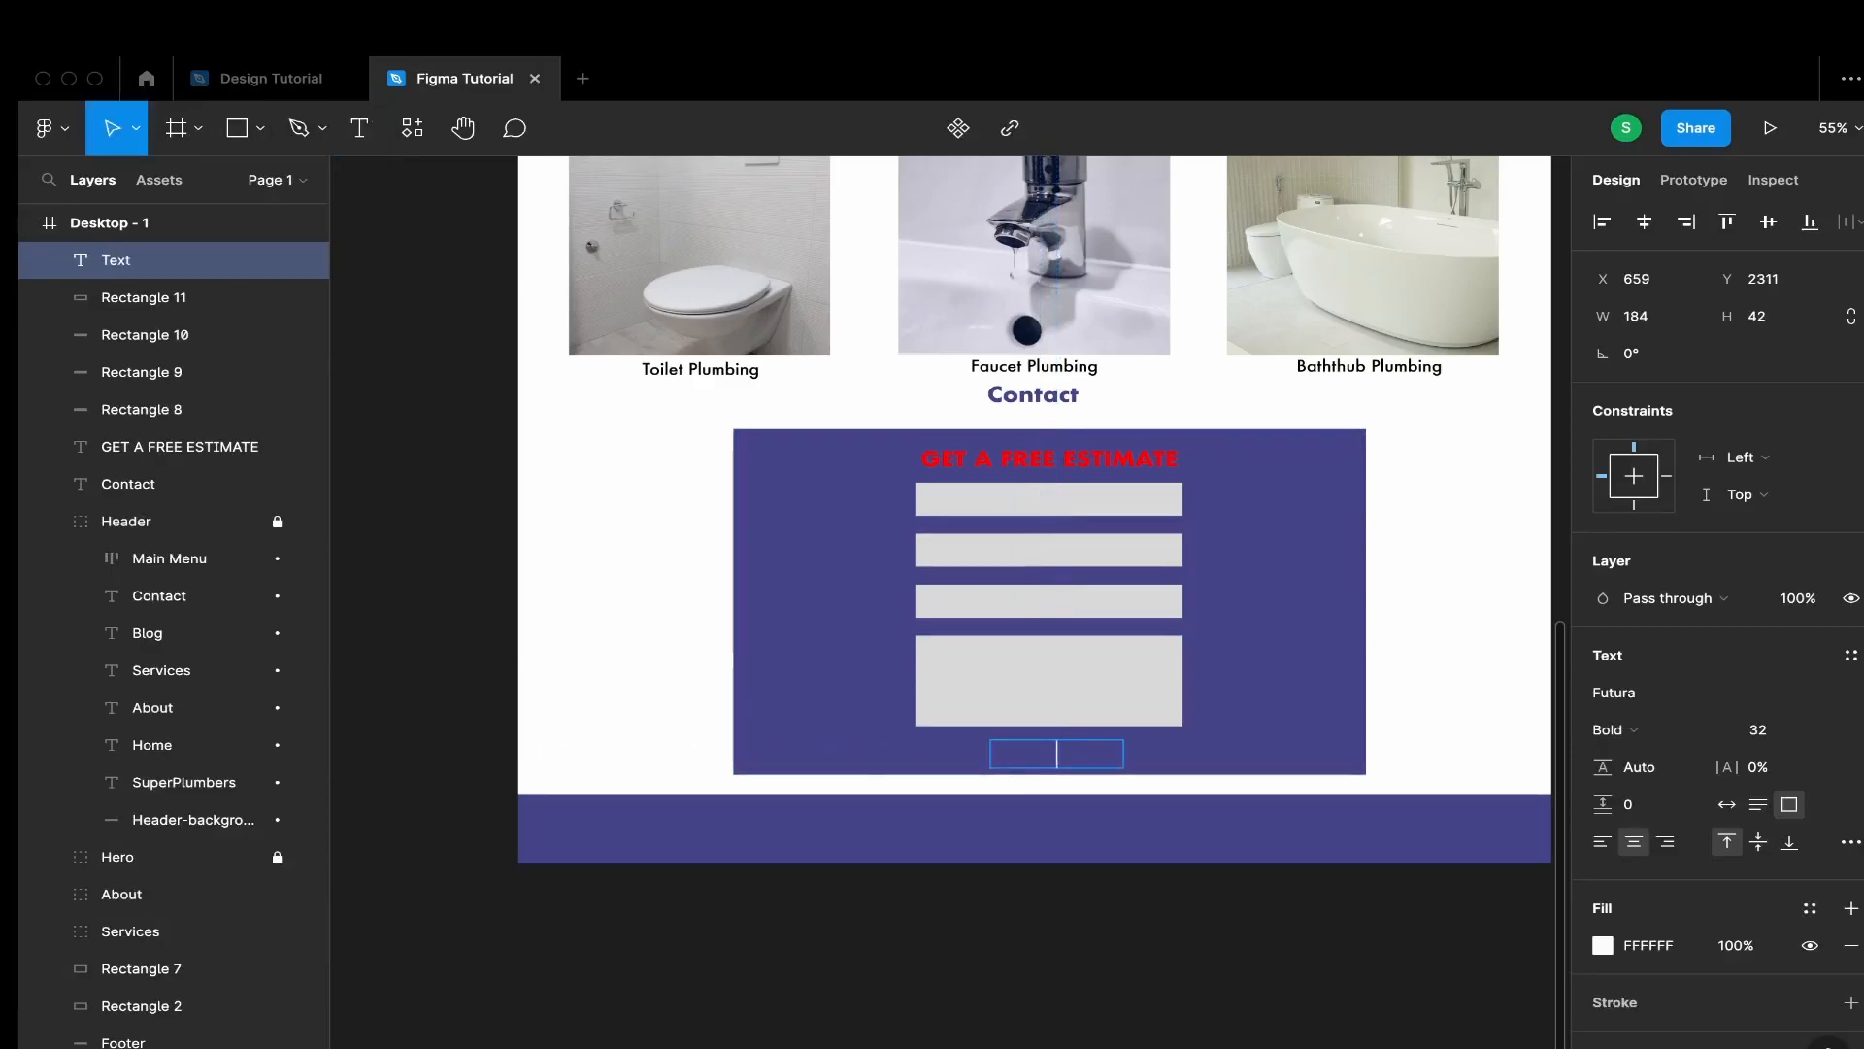
text(Submit)
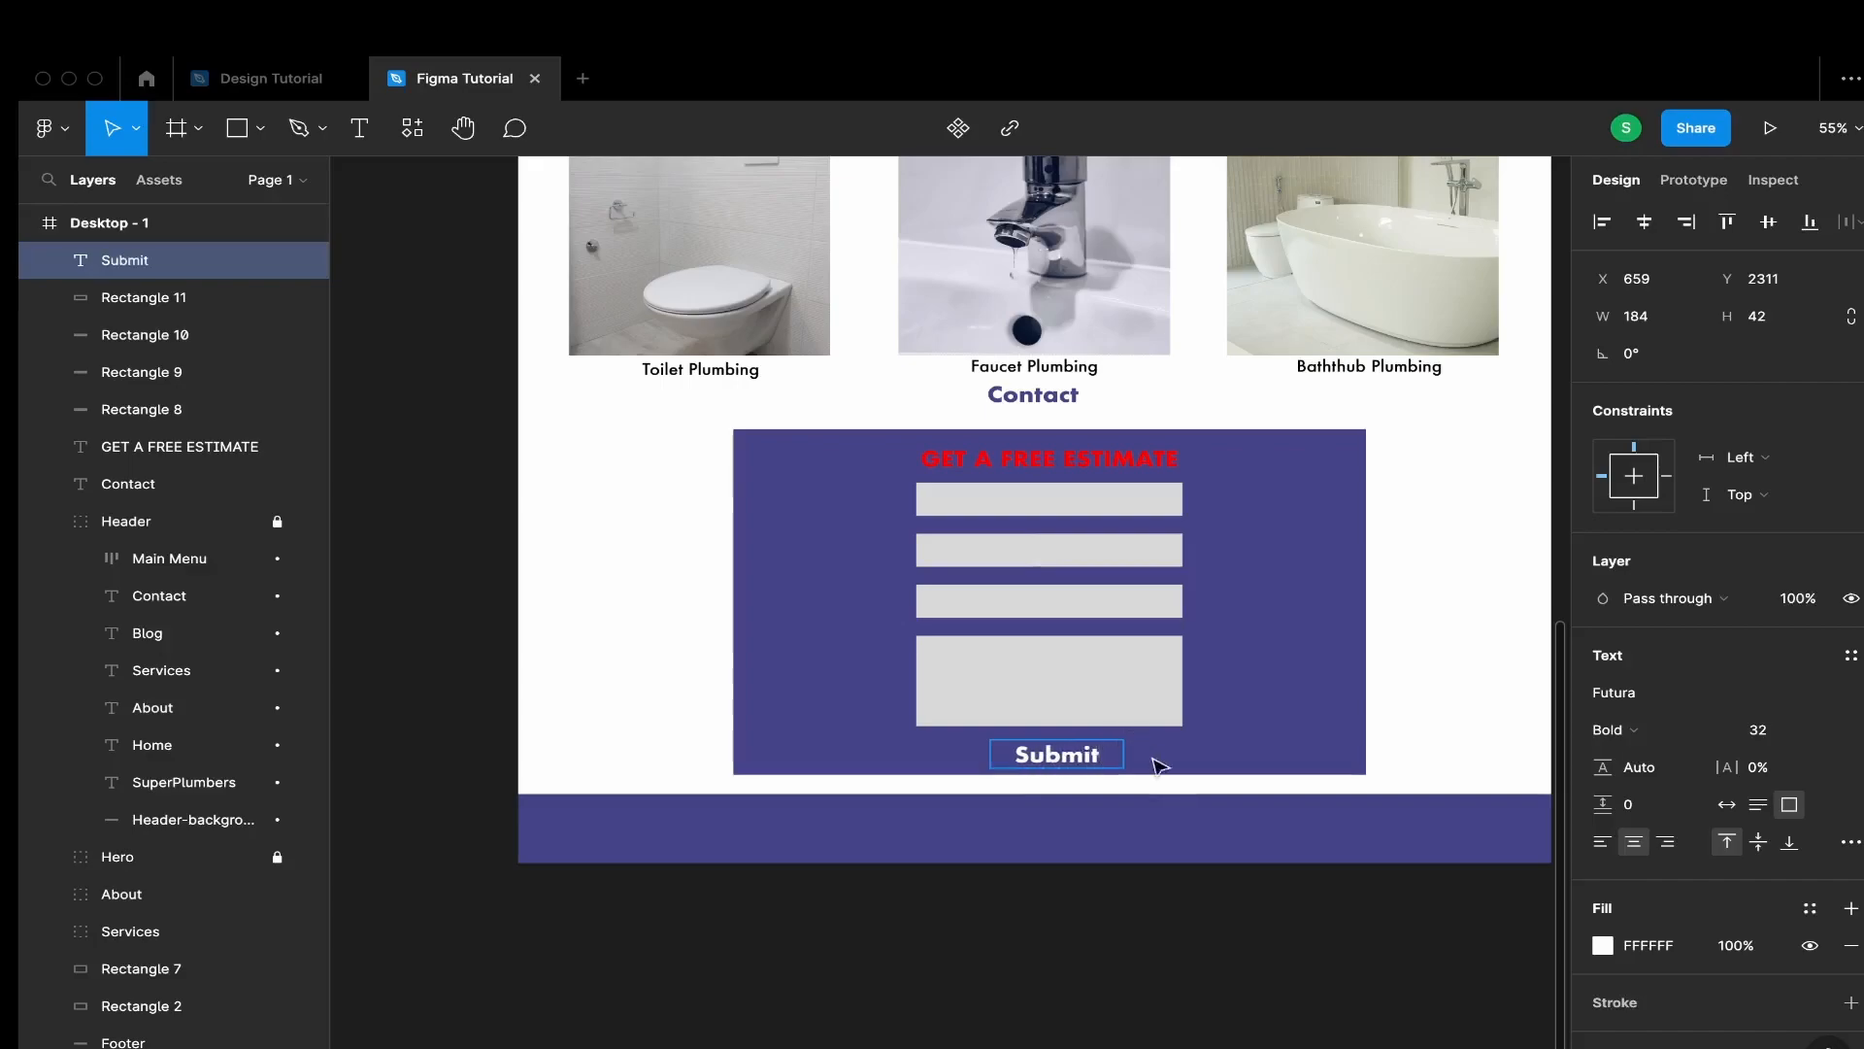
Wrap the "Submit" text in an auto layout frame and position it directly under the message field at about X 689, Y 2289
text(A)
key(BackSpace)
key(Escape)
key(shift+a)
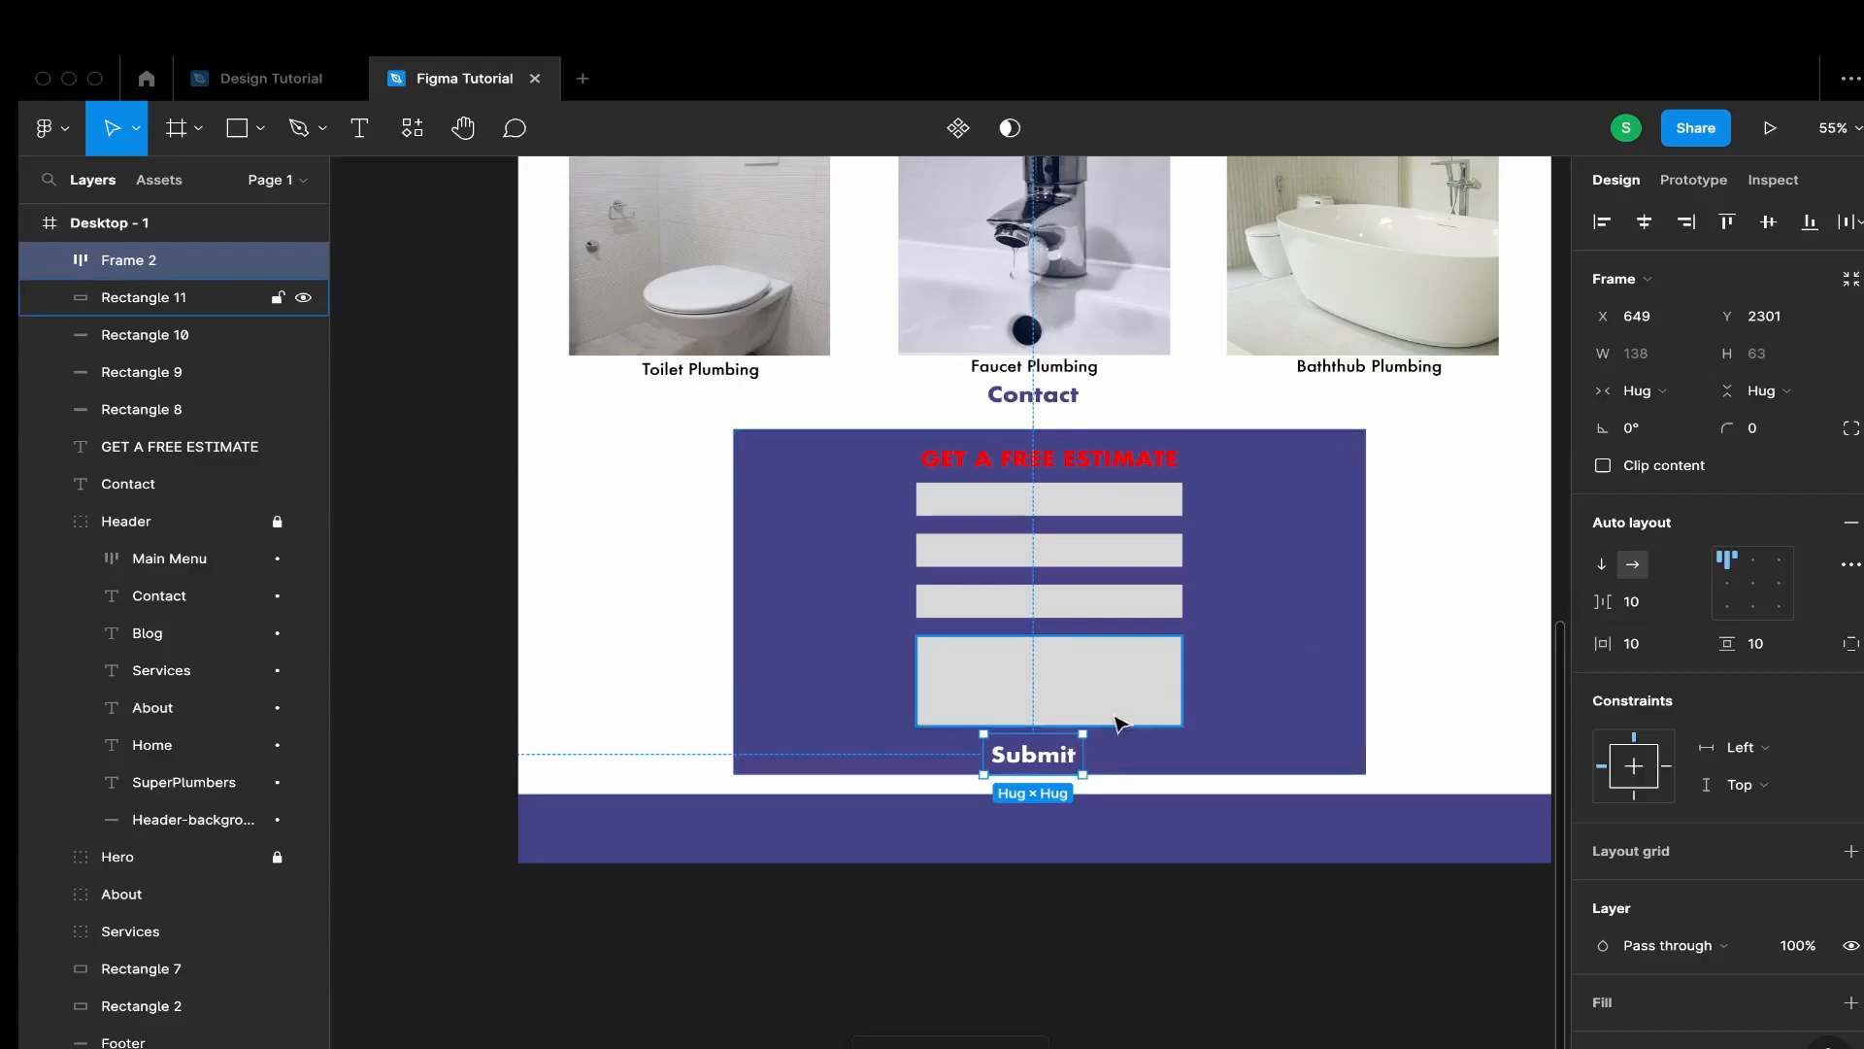
drag(1057, 764, 1086, 756)
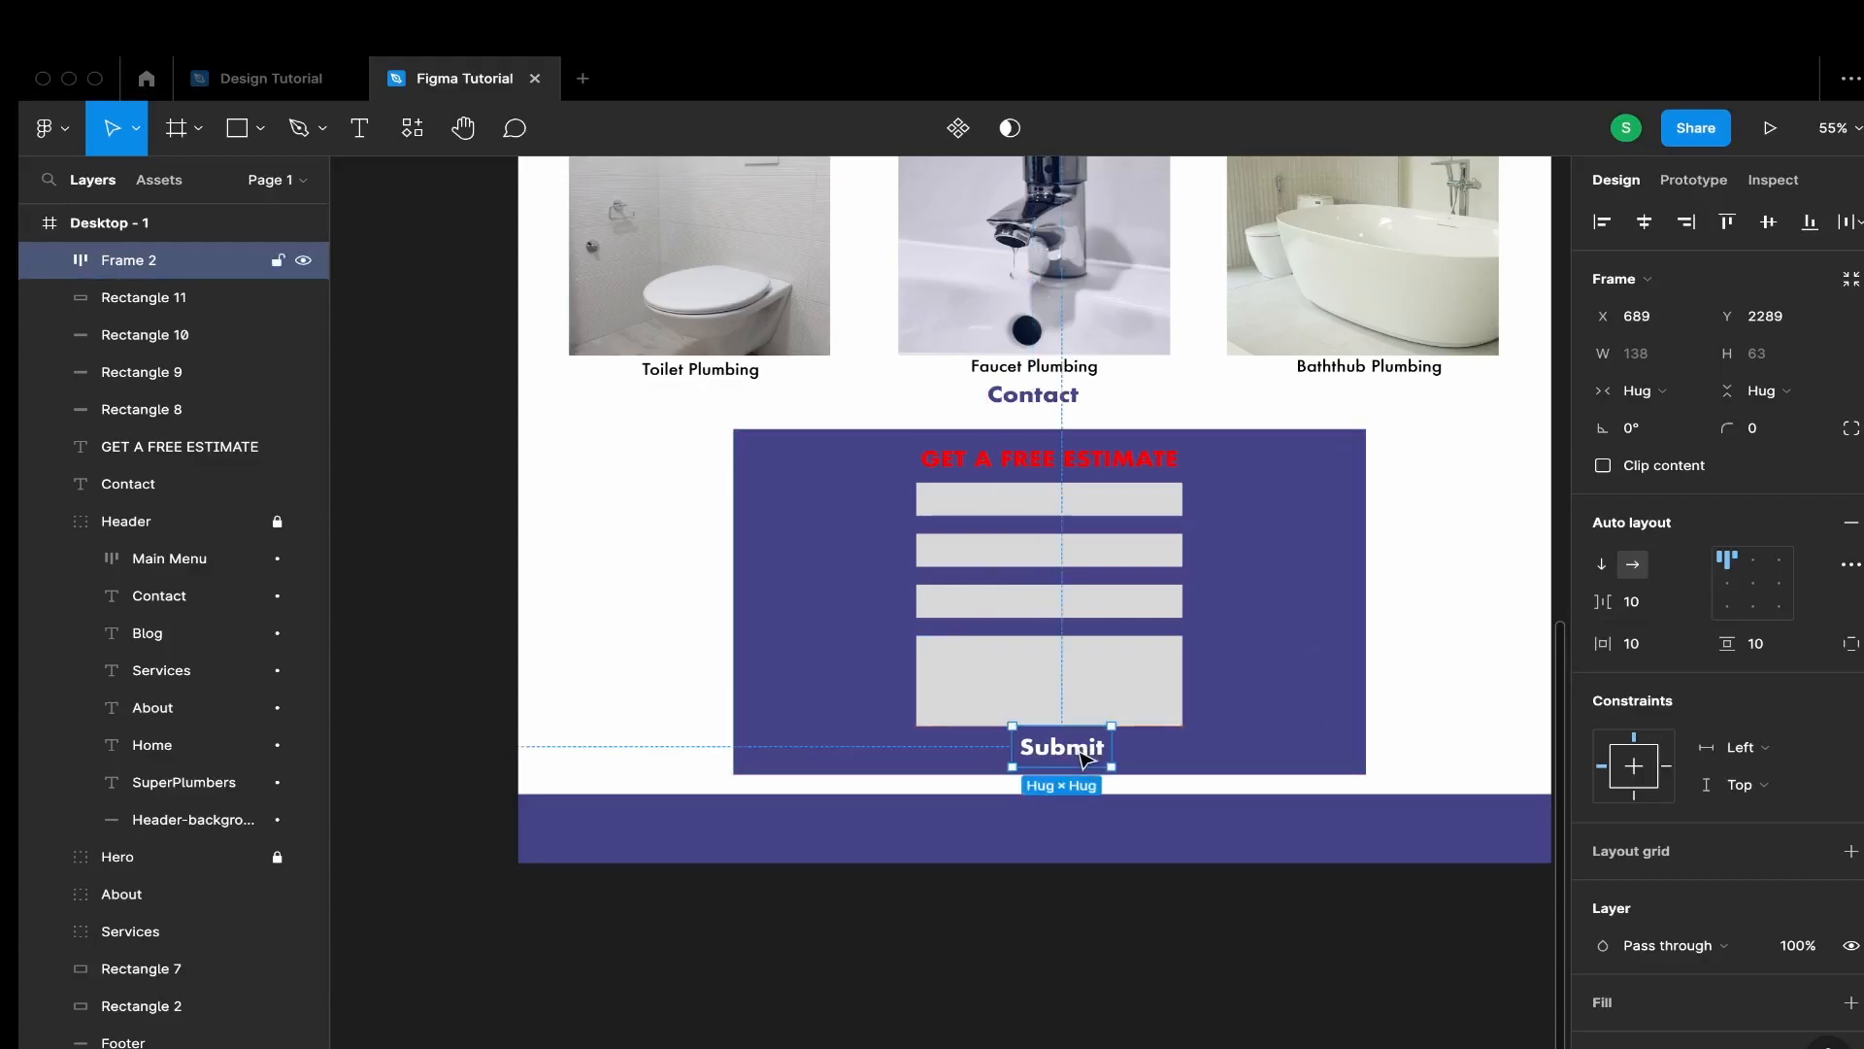
Set the "Submit" text's font size to 20 and check the Submit button's text settings in the Design Tutorial file
double_click(1086, 756)
double_click(1098, 749)
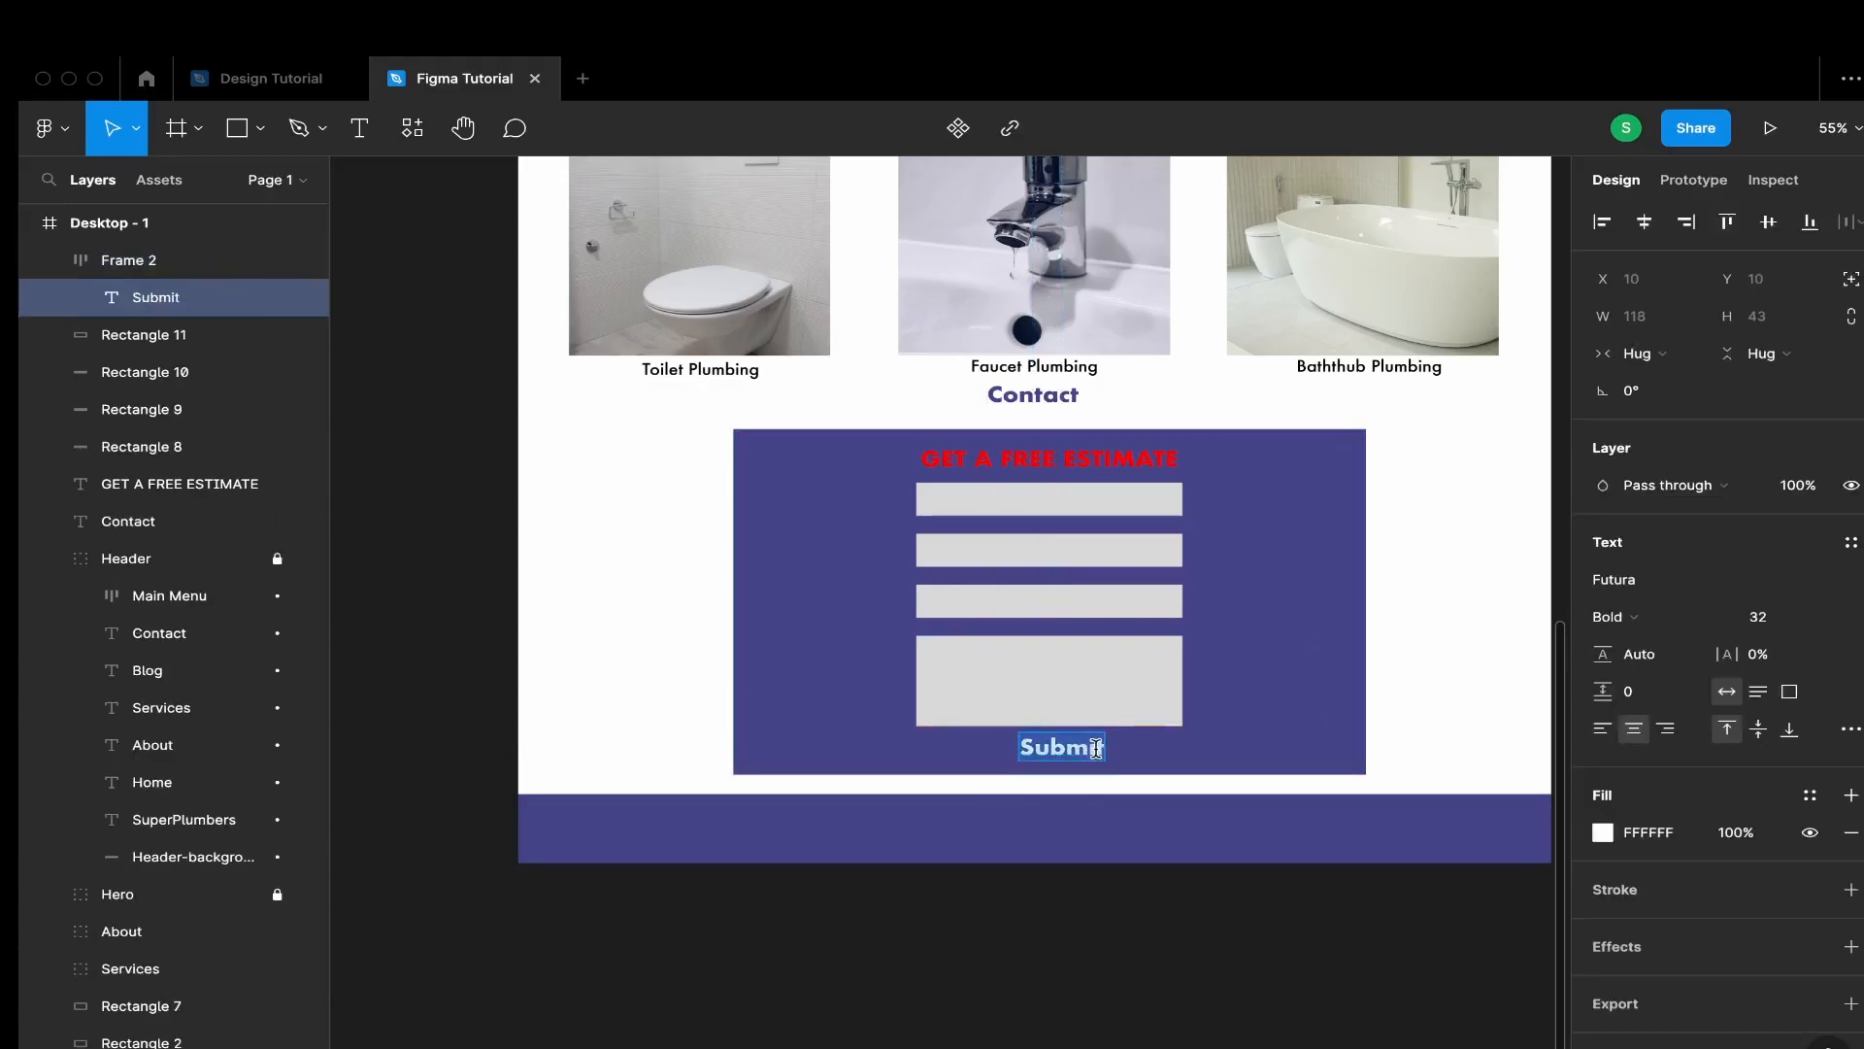
click(1815, 617)
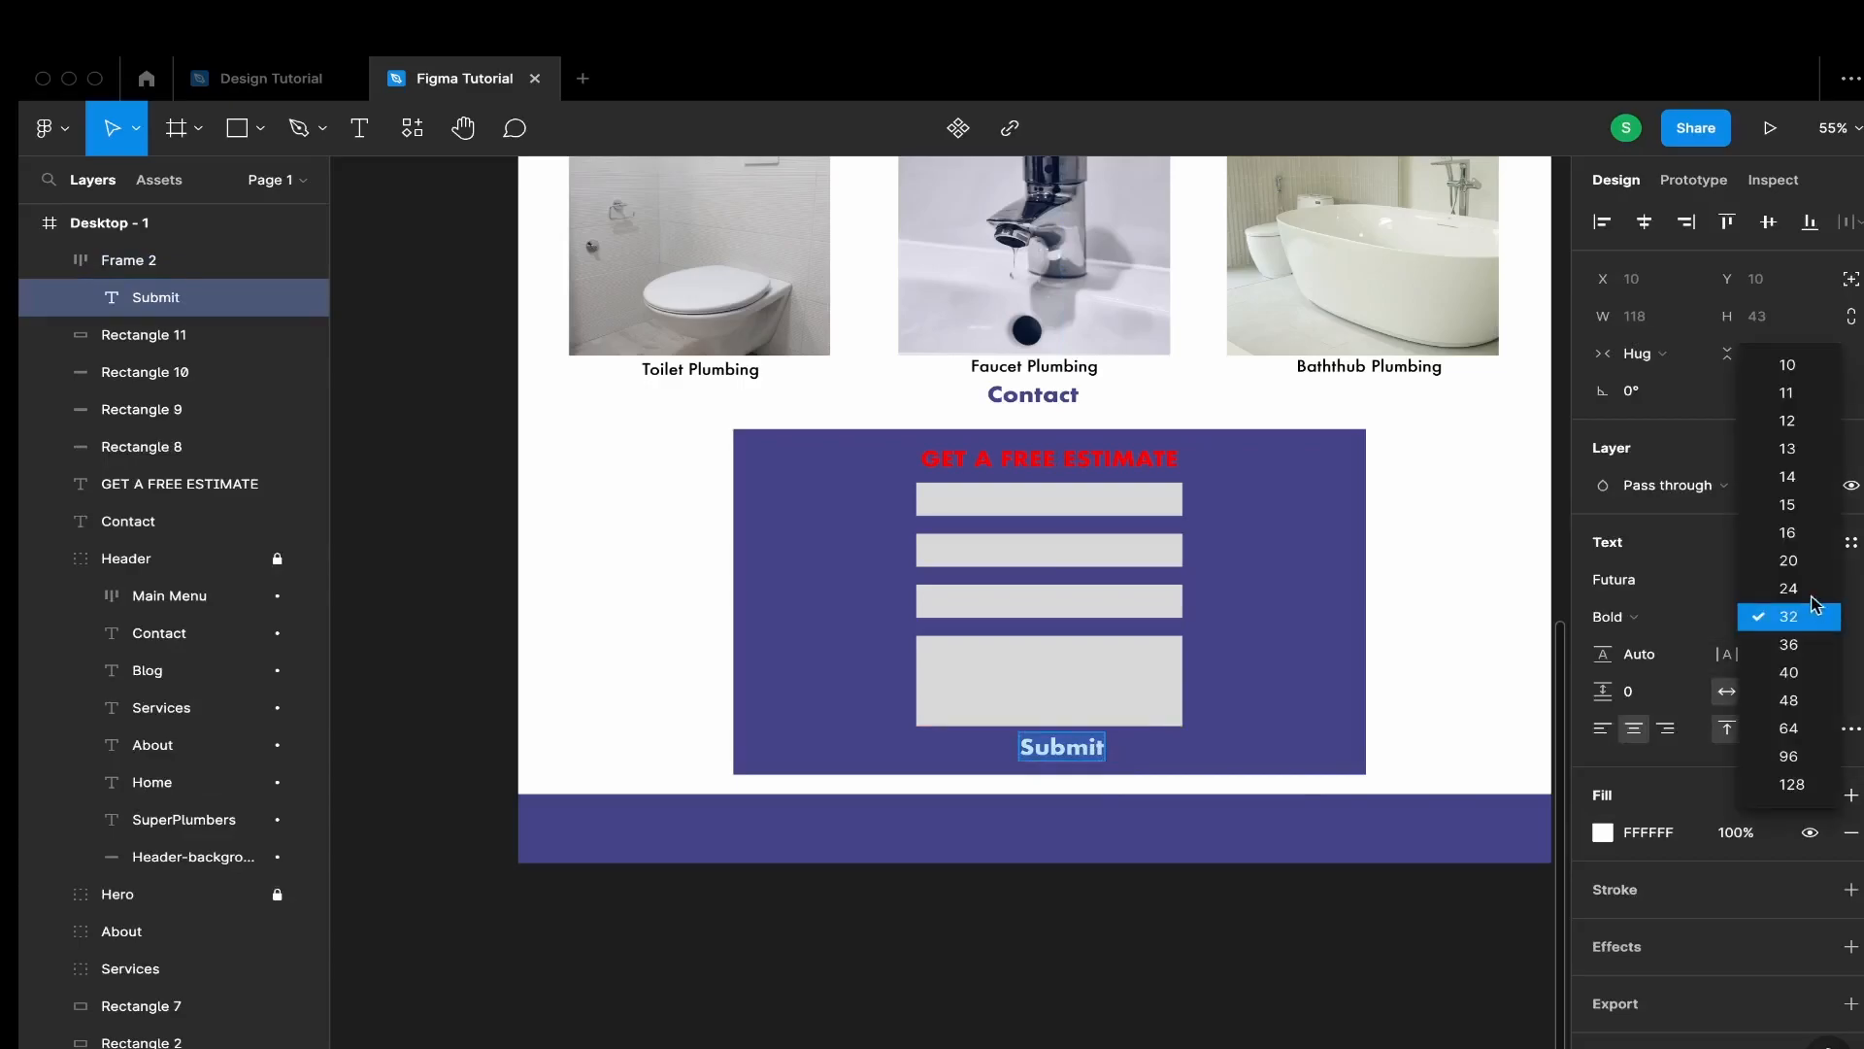
click(1808, 565)
click(362, 83)
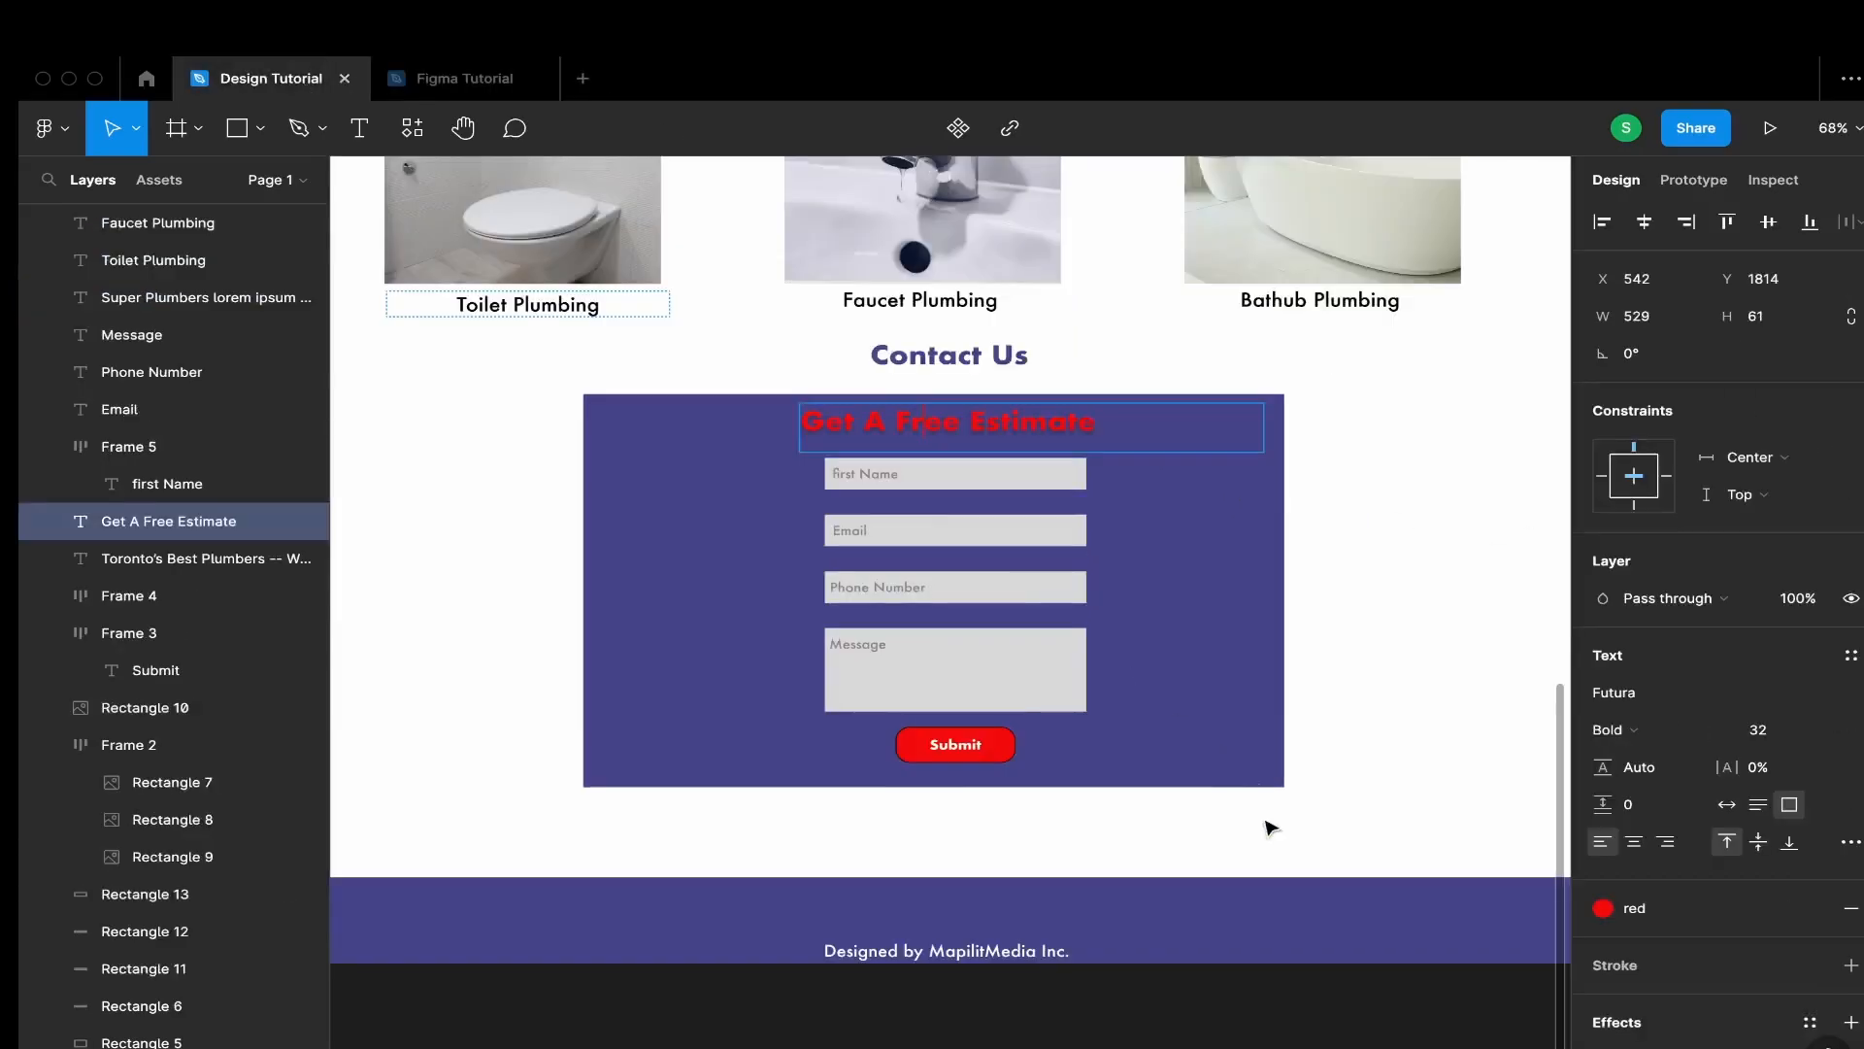
click(979, 744)
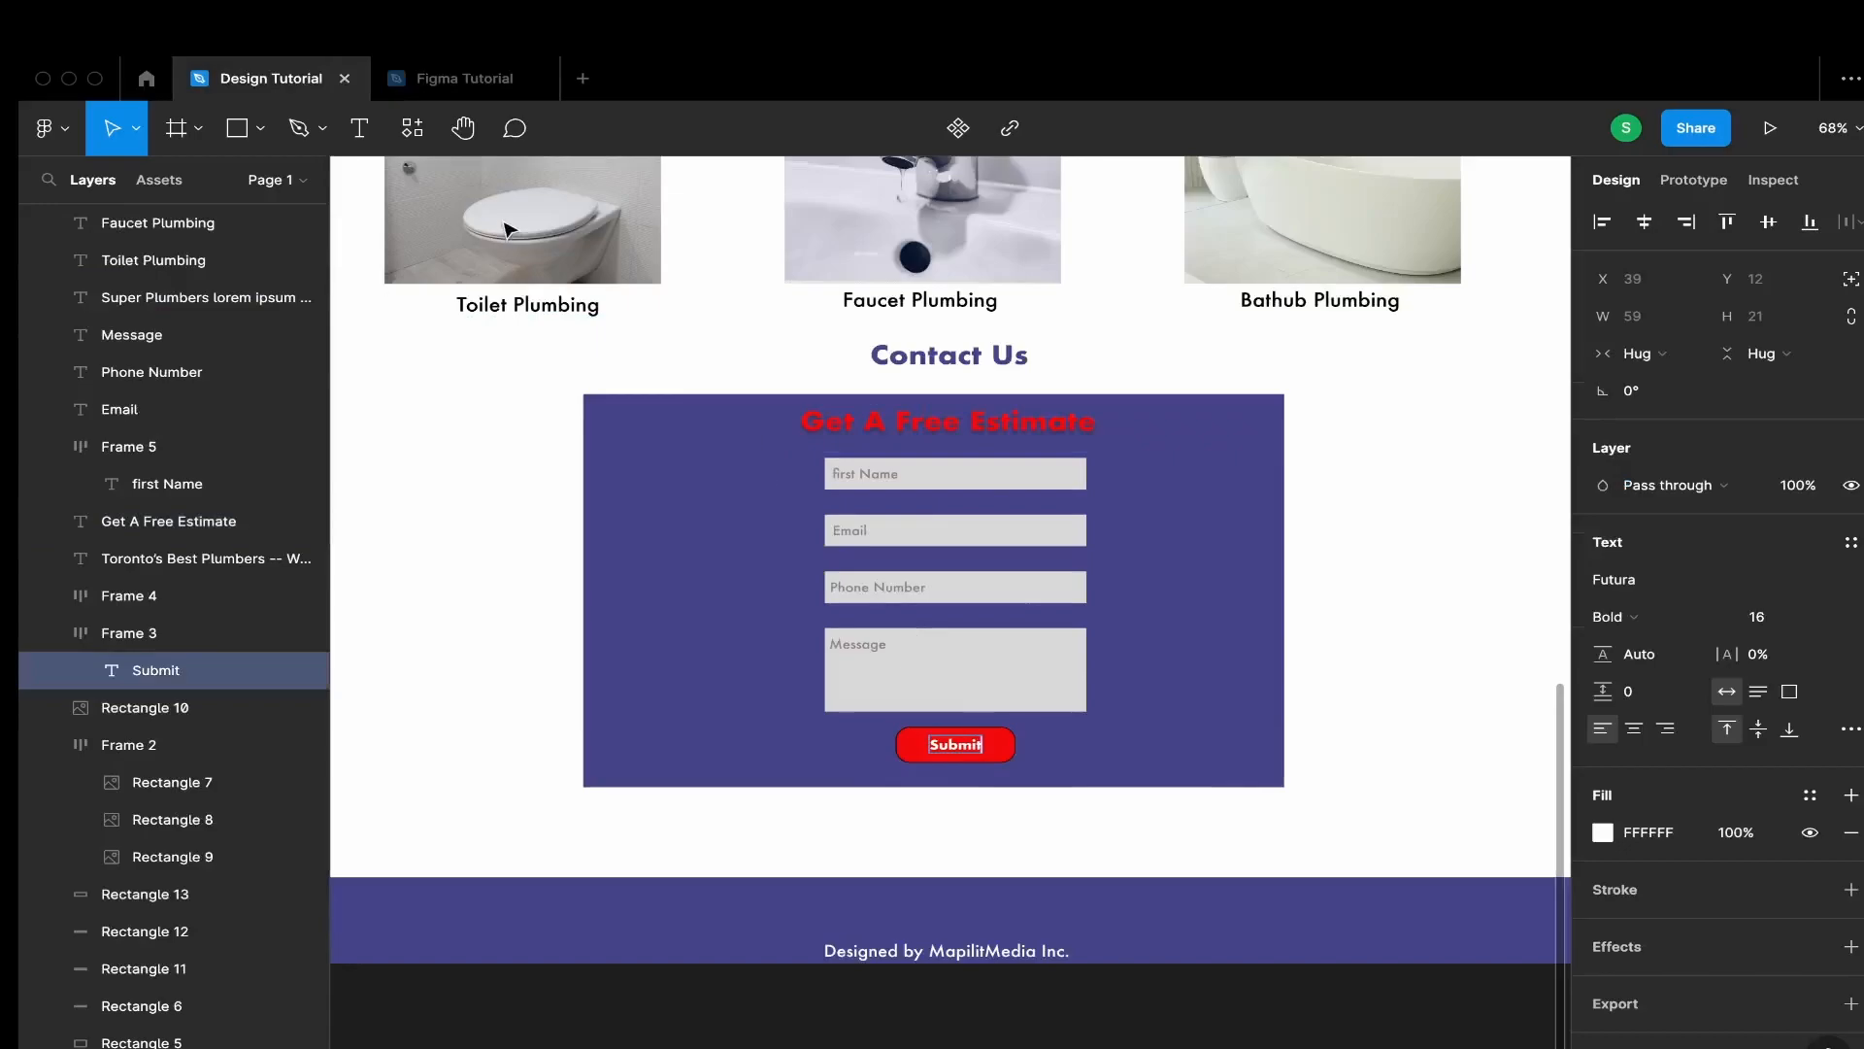
key(ctrl+Tab)
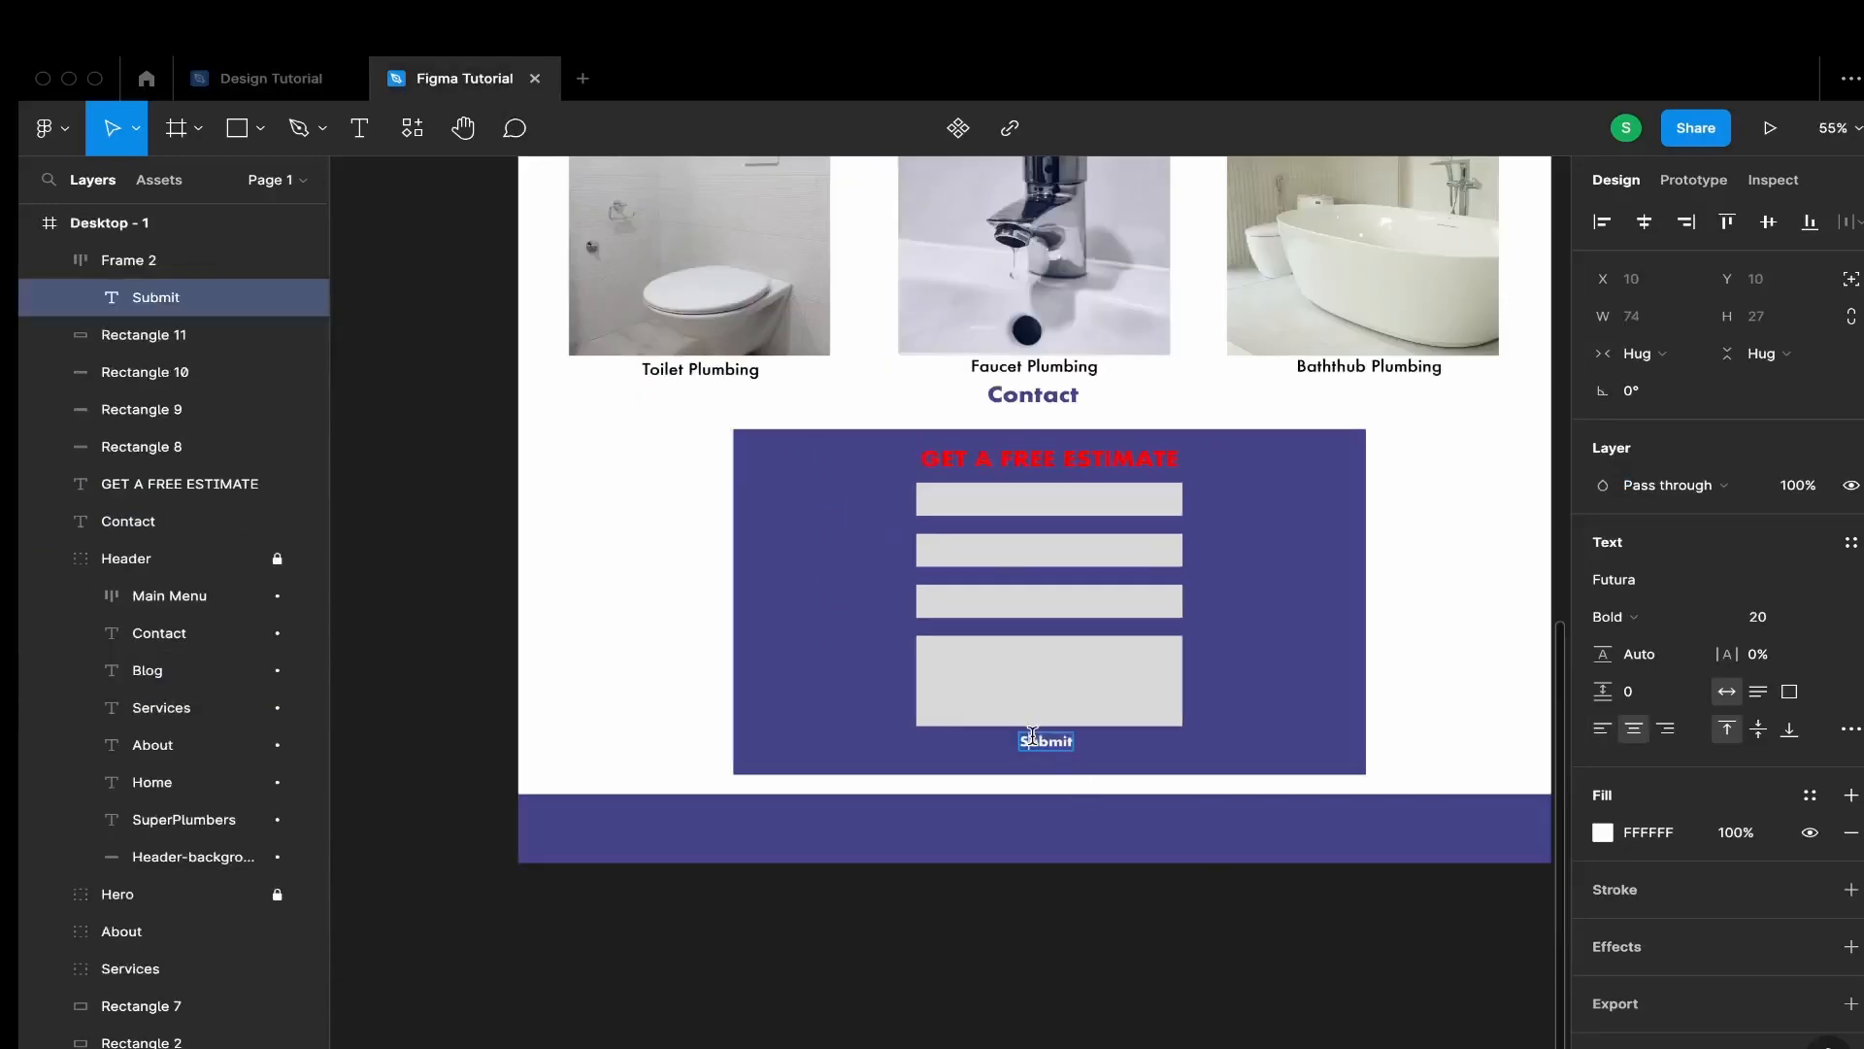
Enlarge the "Submit" text box to about 107 × 47 and set its frame's horizontal constraint to Center
key(Escape)
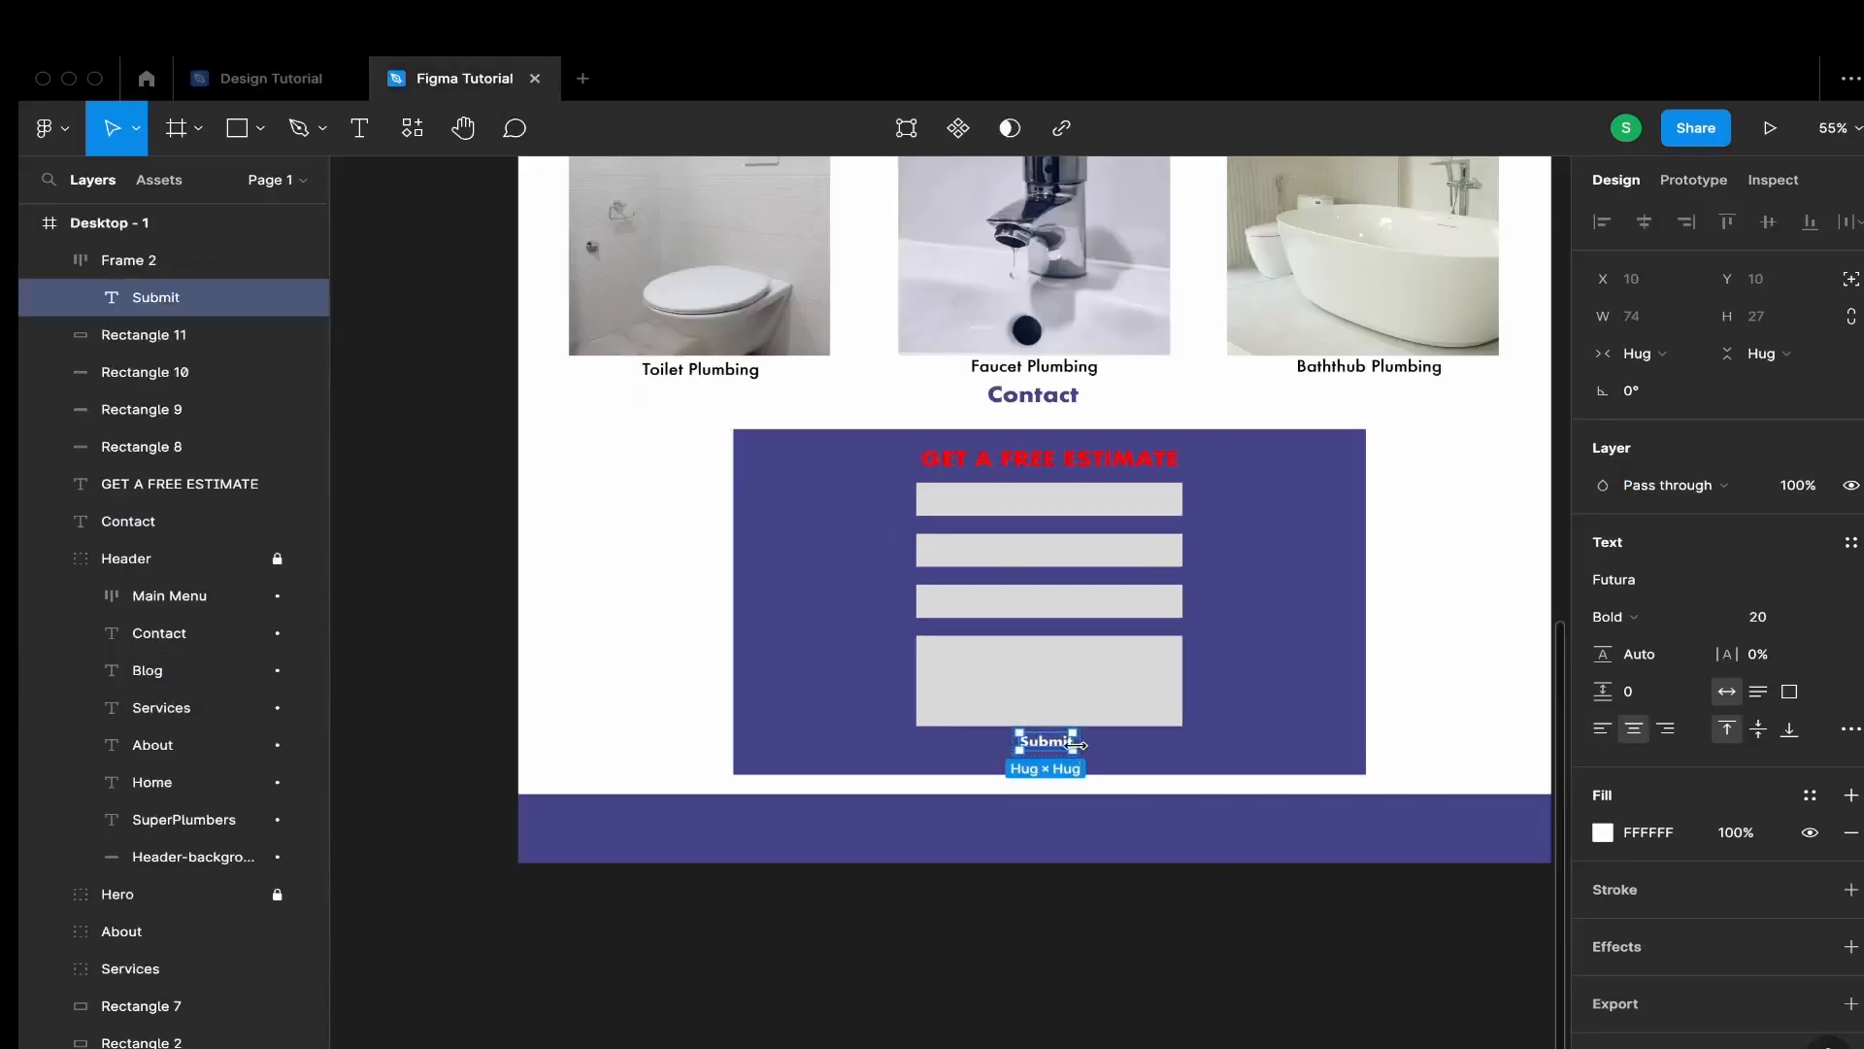
drag(1075, 752, 1089, 758)
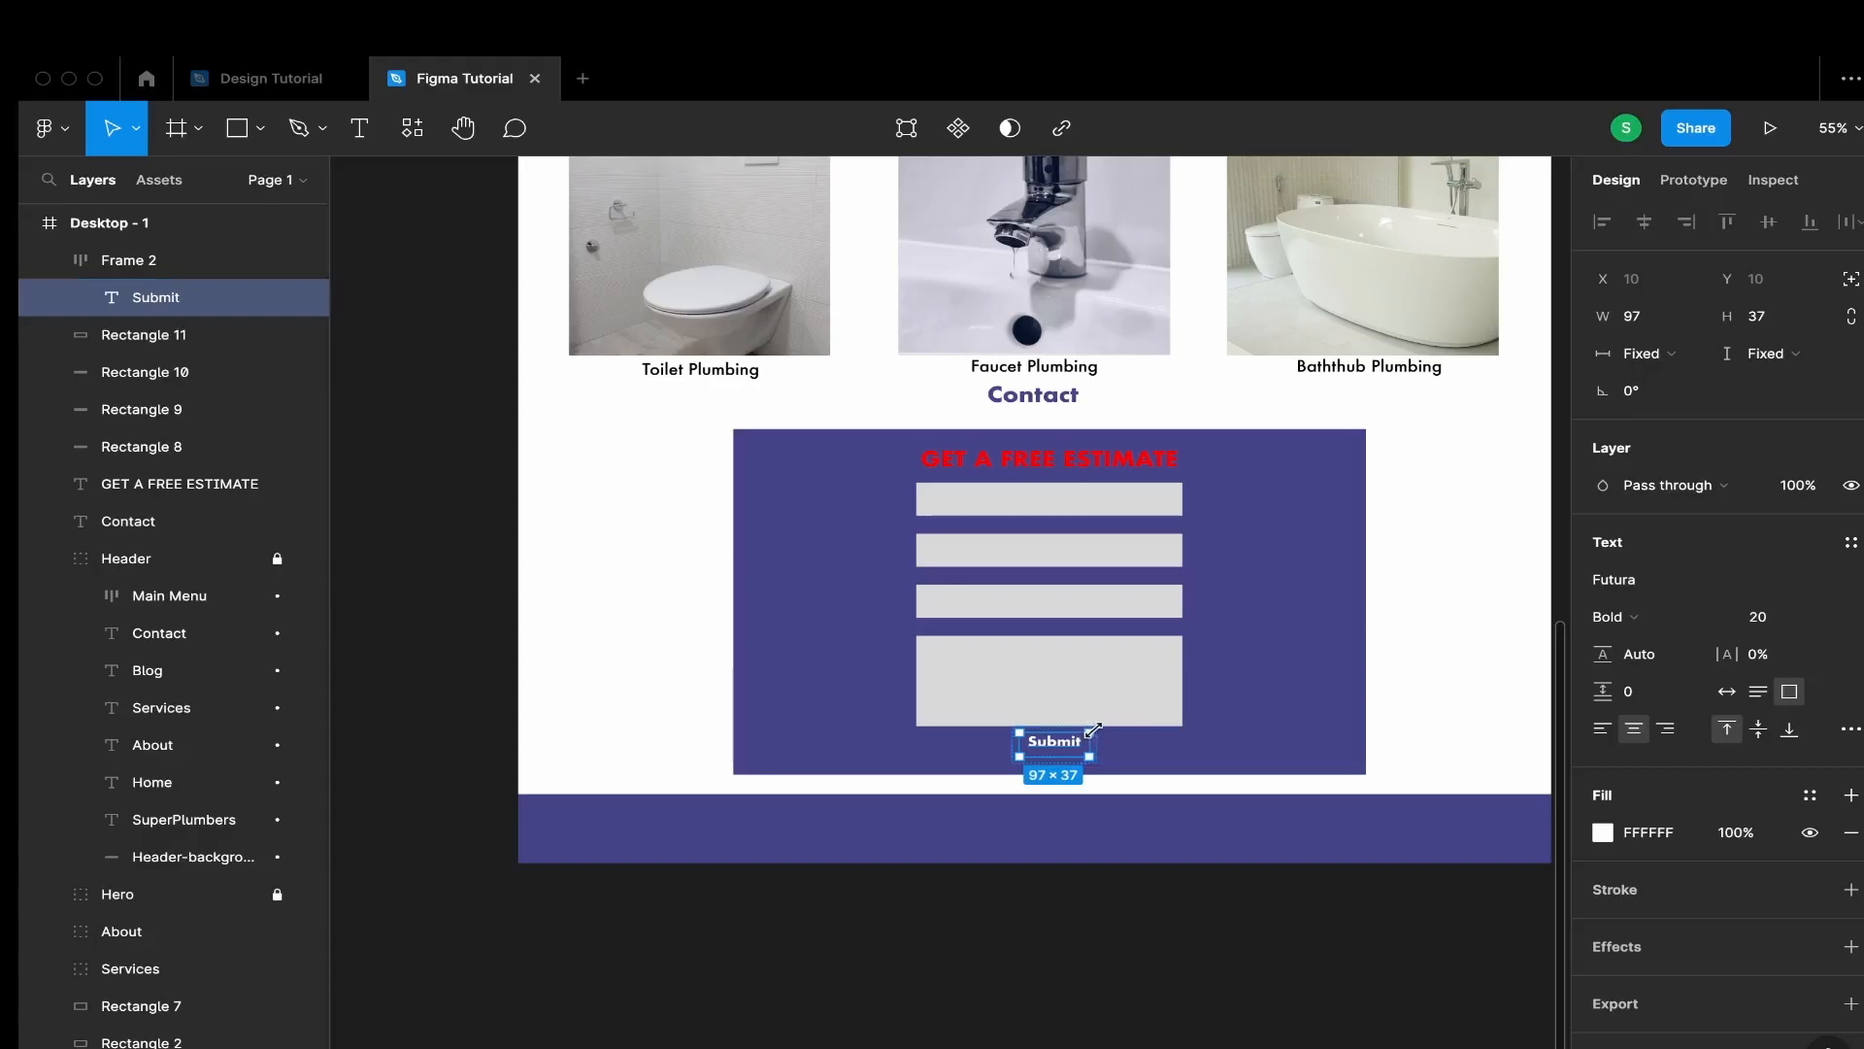
click(1096, 728)
click(1738, 747)
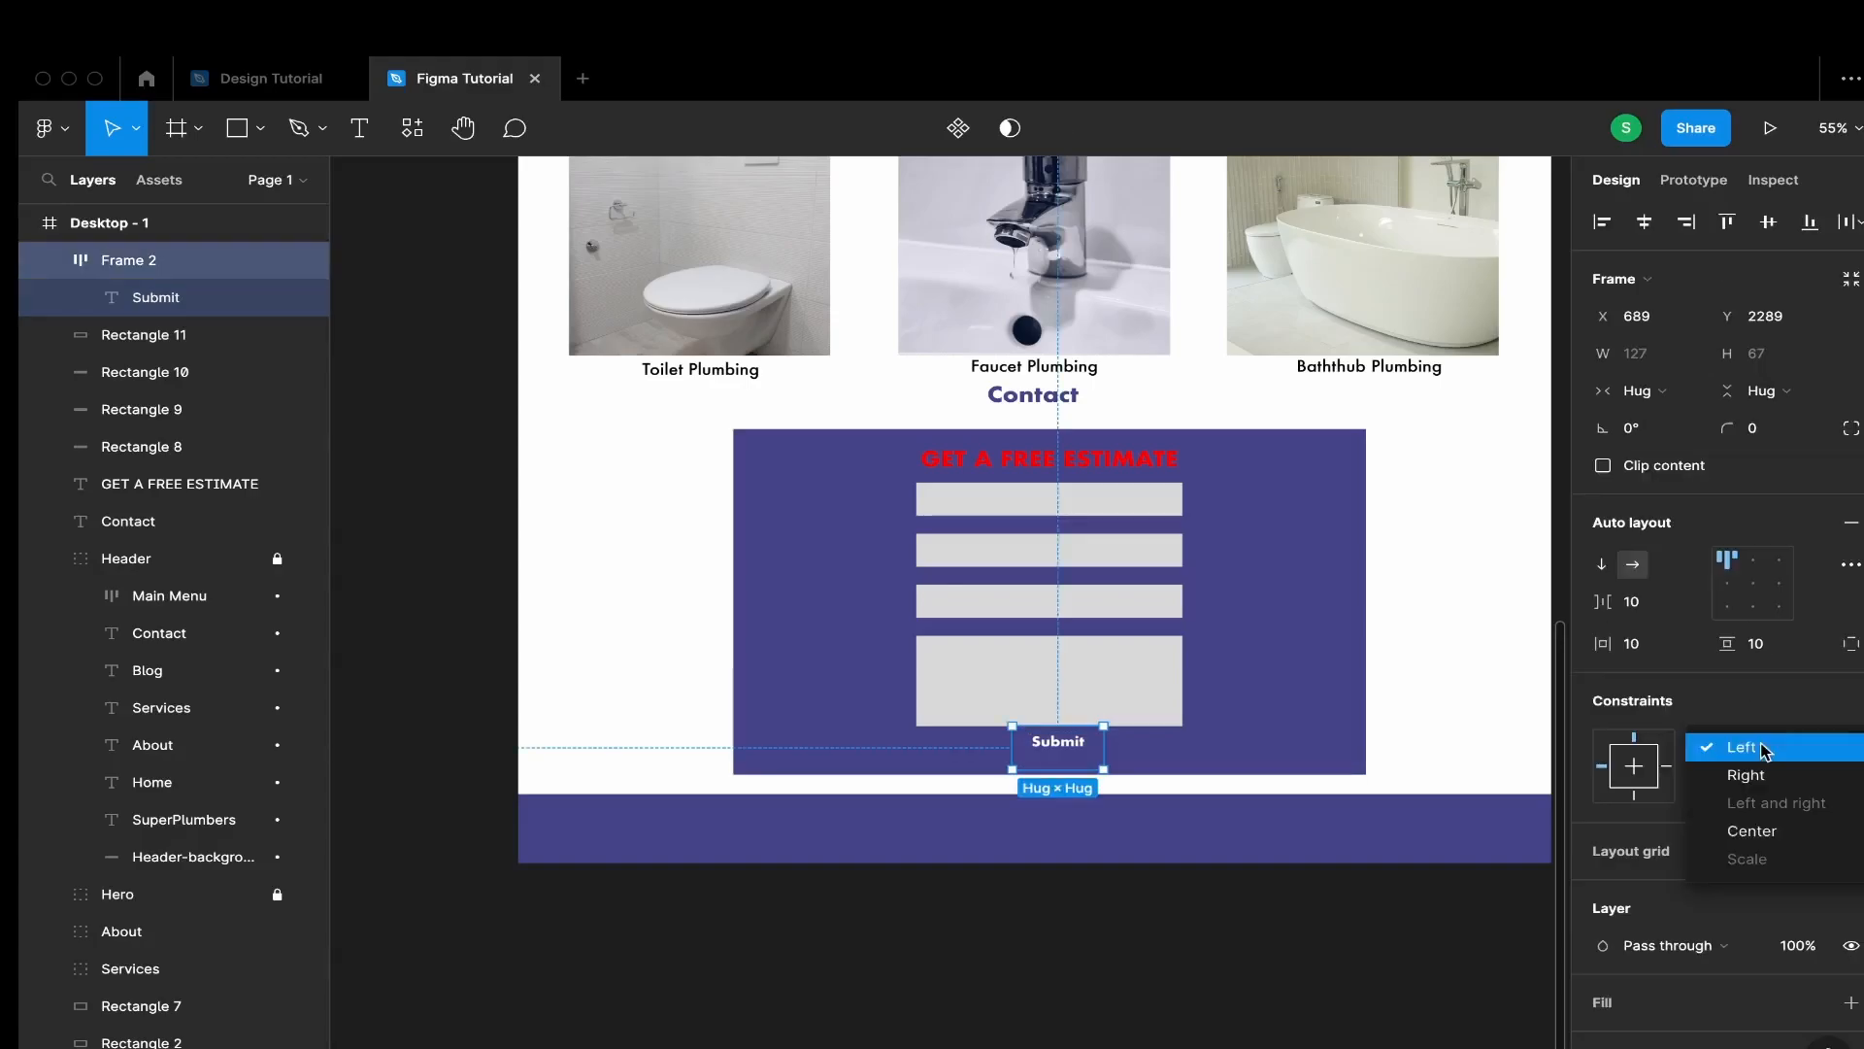
click(1769, 832)
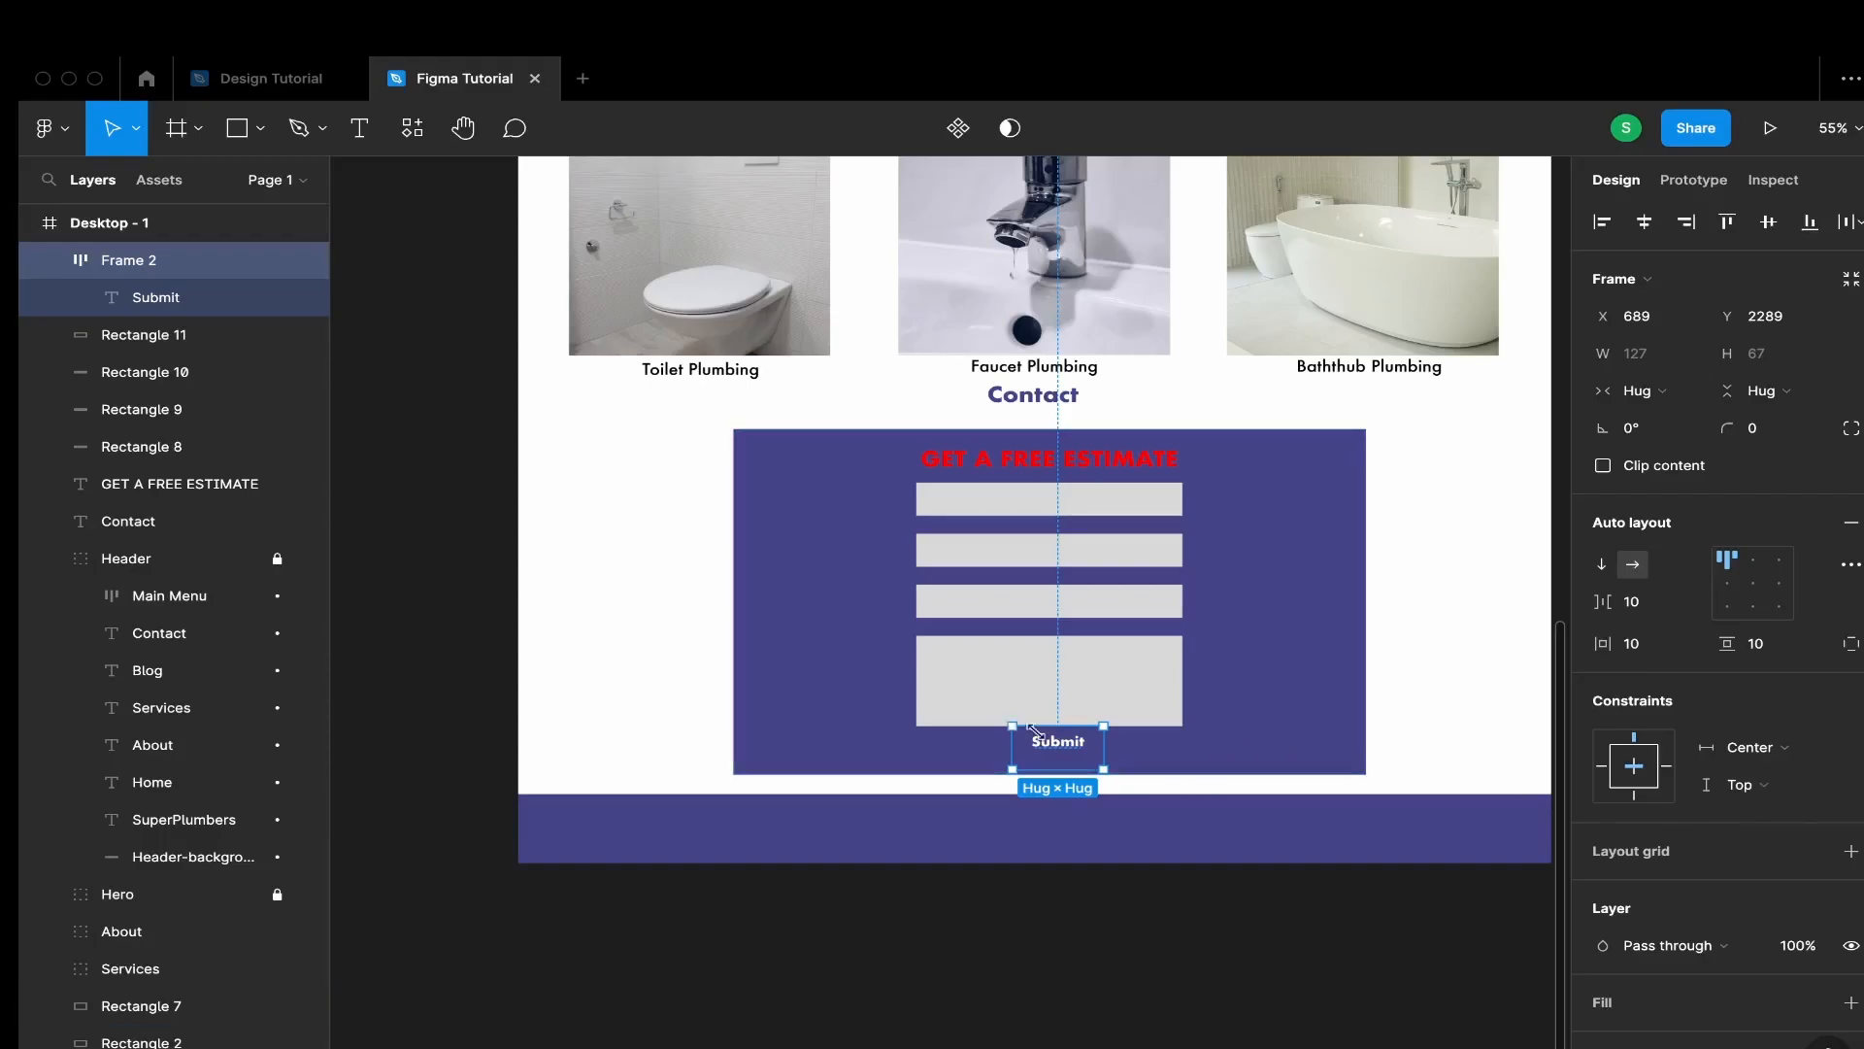
Align the "Submit" text vertically to the middle of its text box
click(1069, 751)
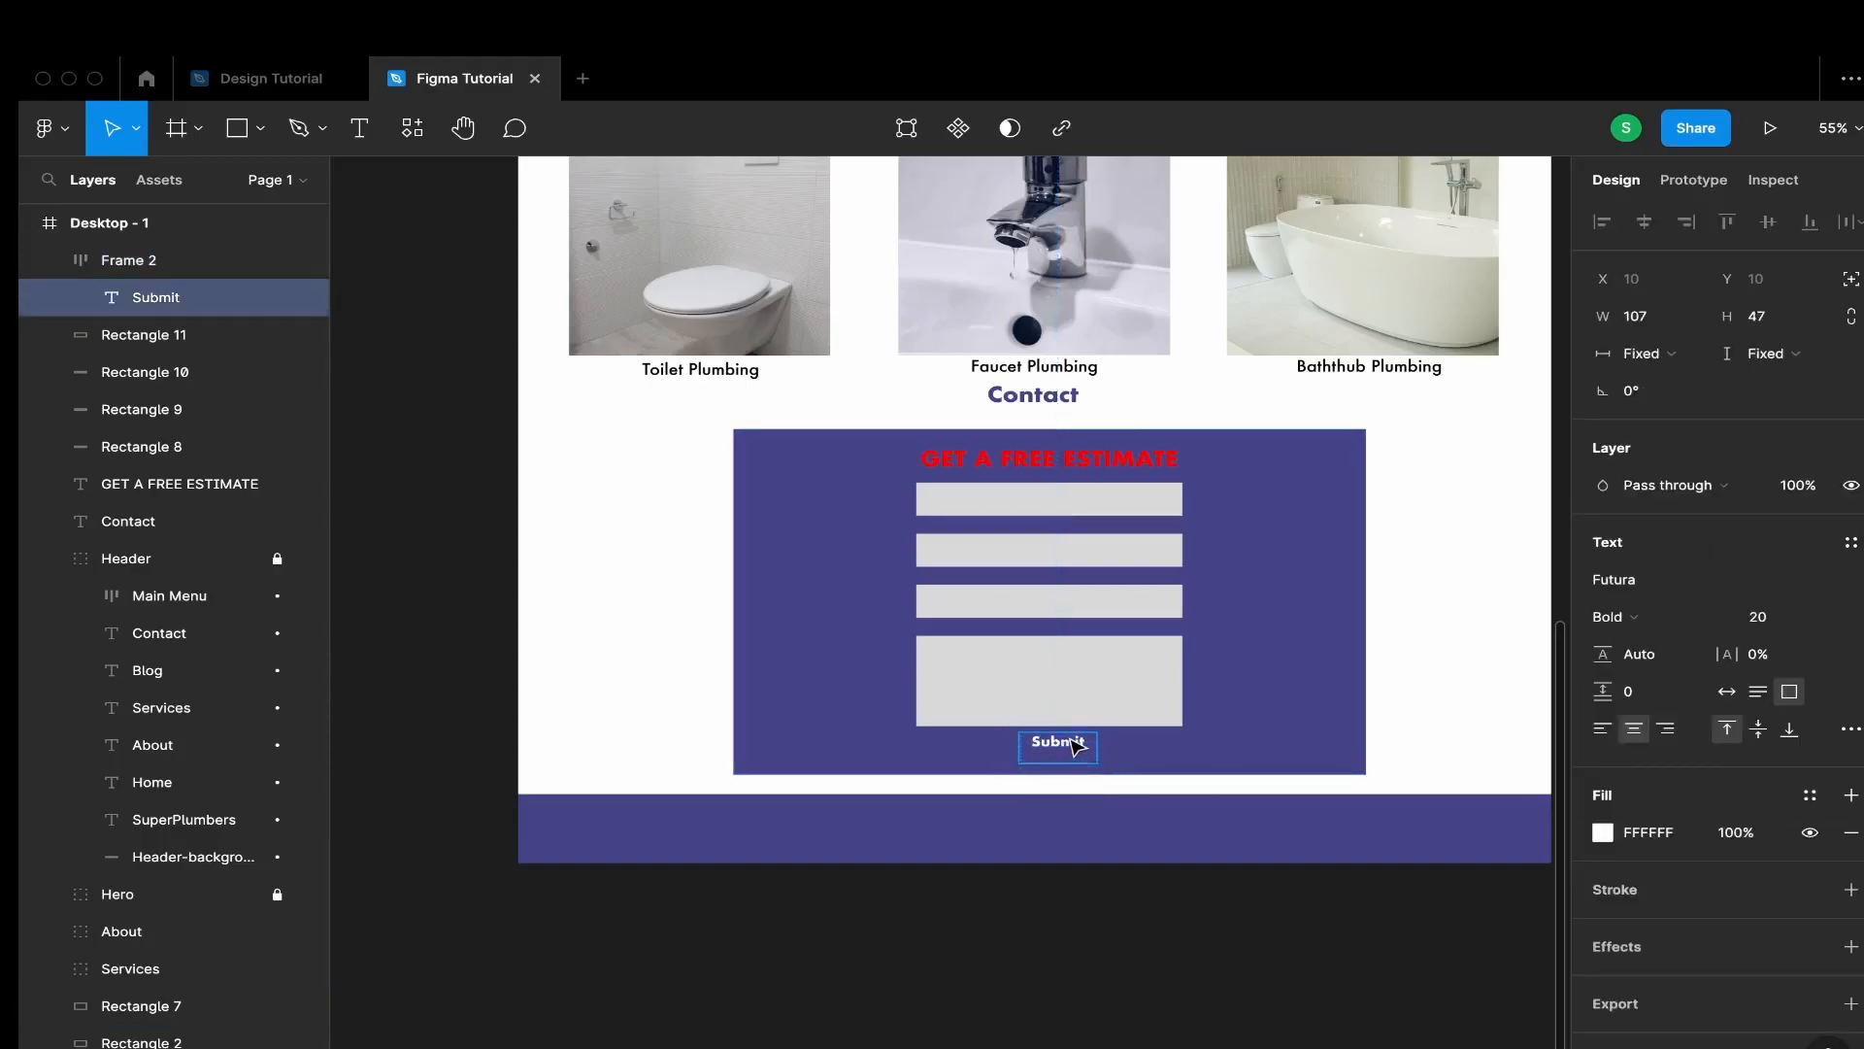
double_click(1069, 743)
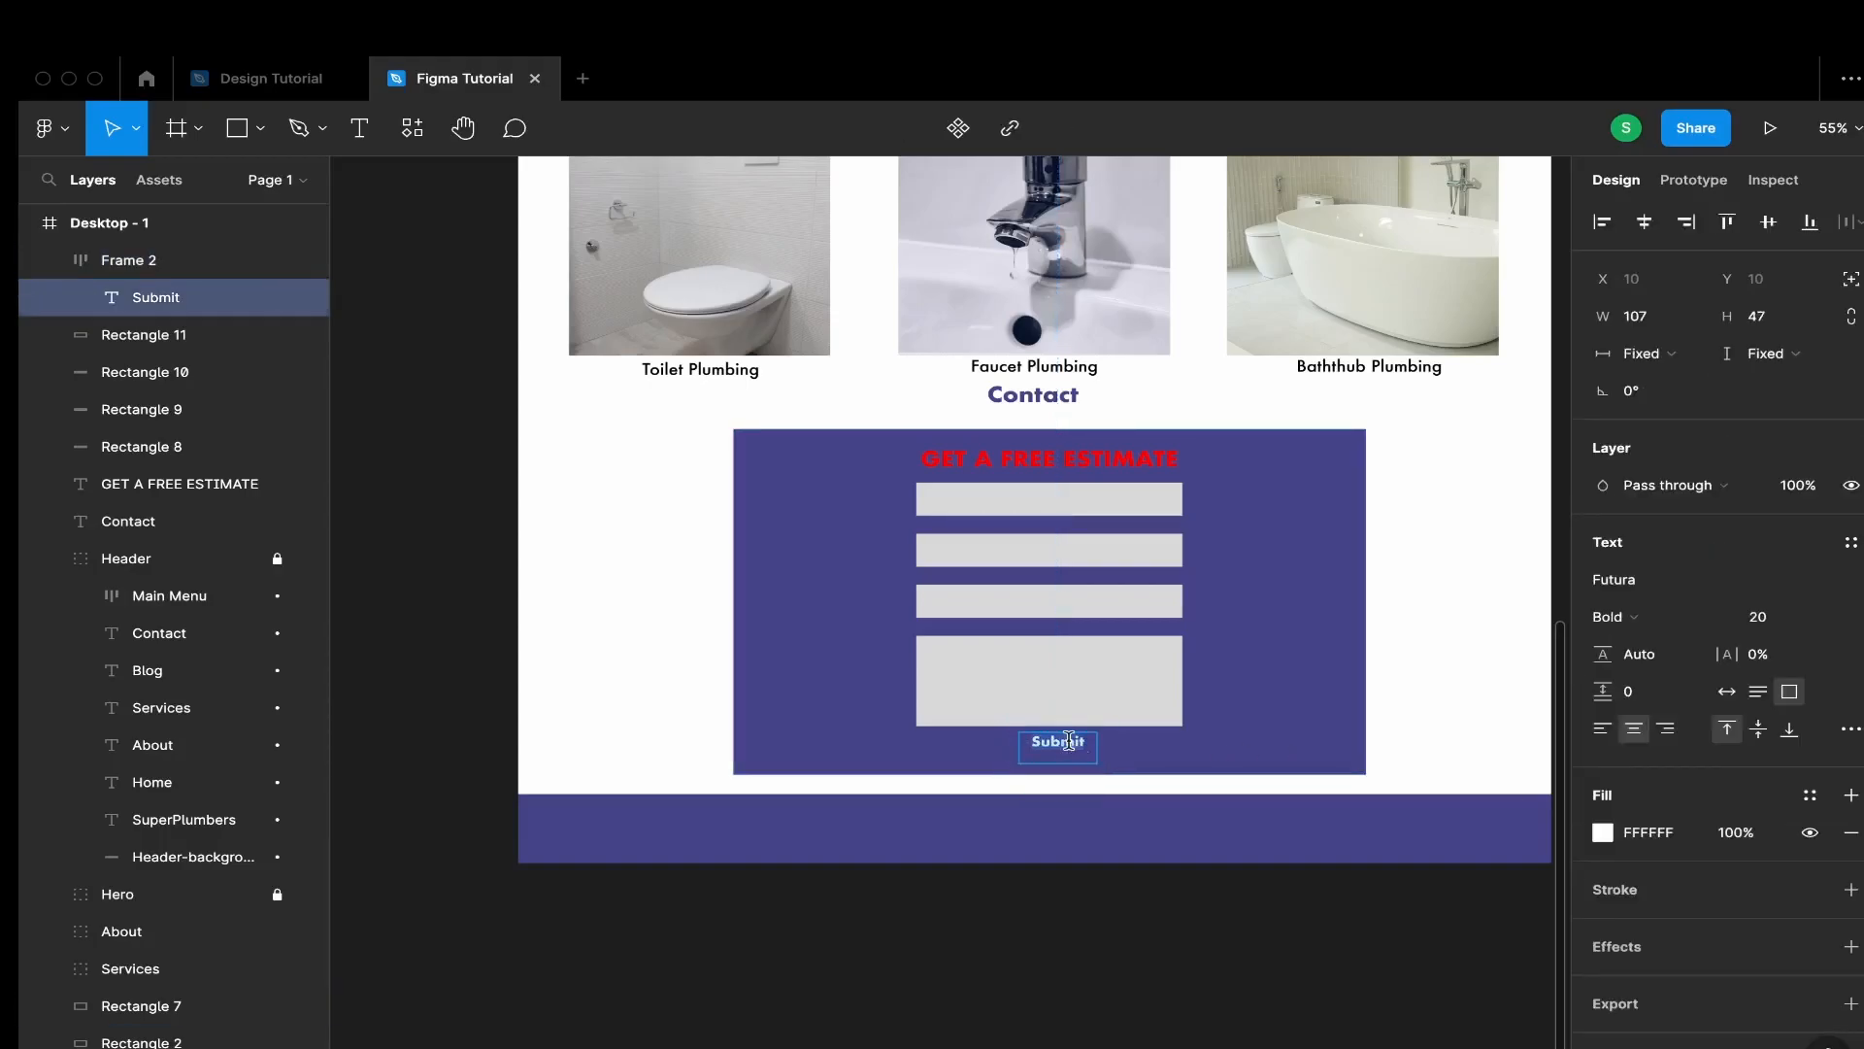
click(1757, 730)
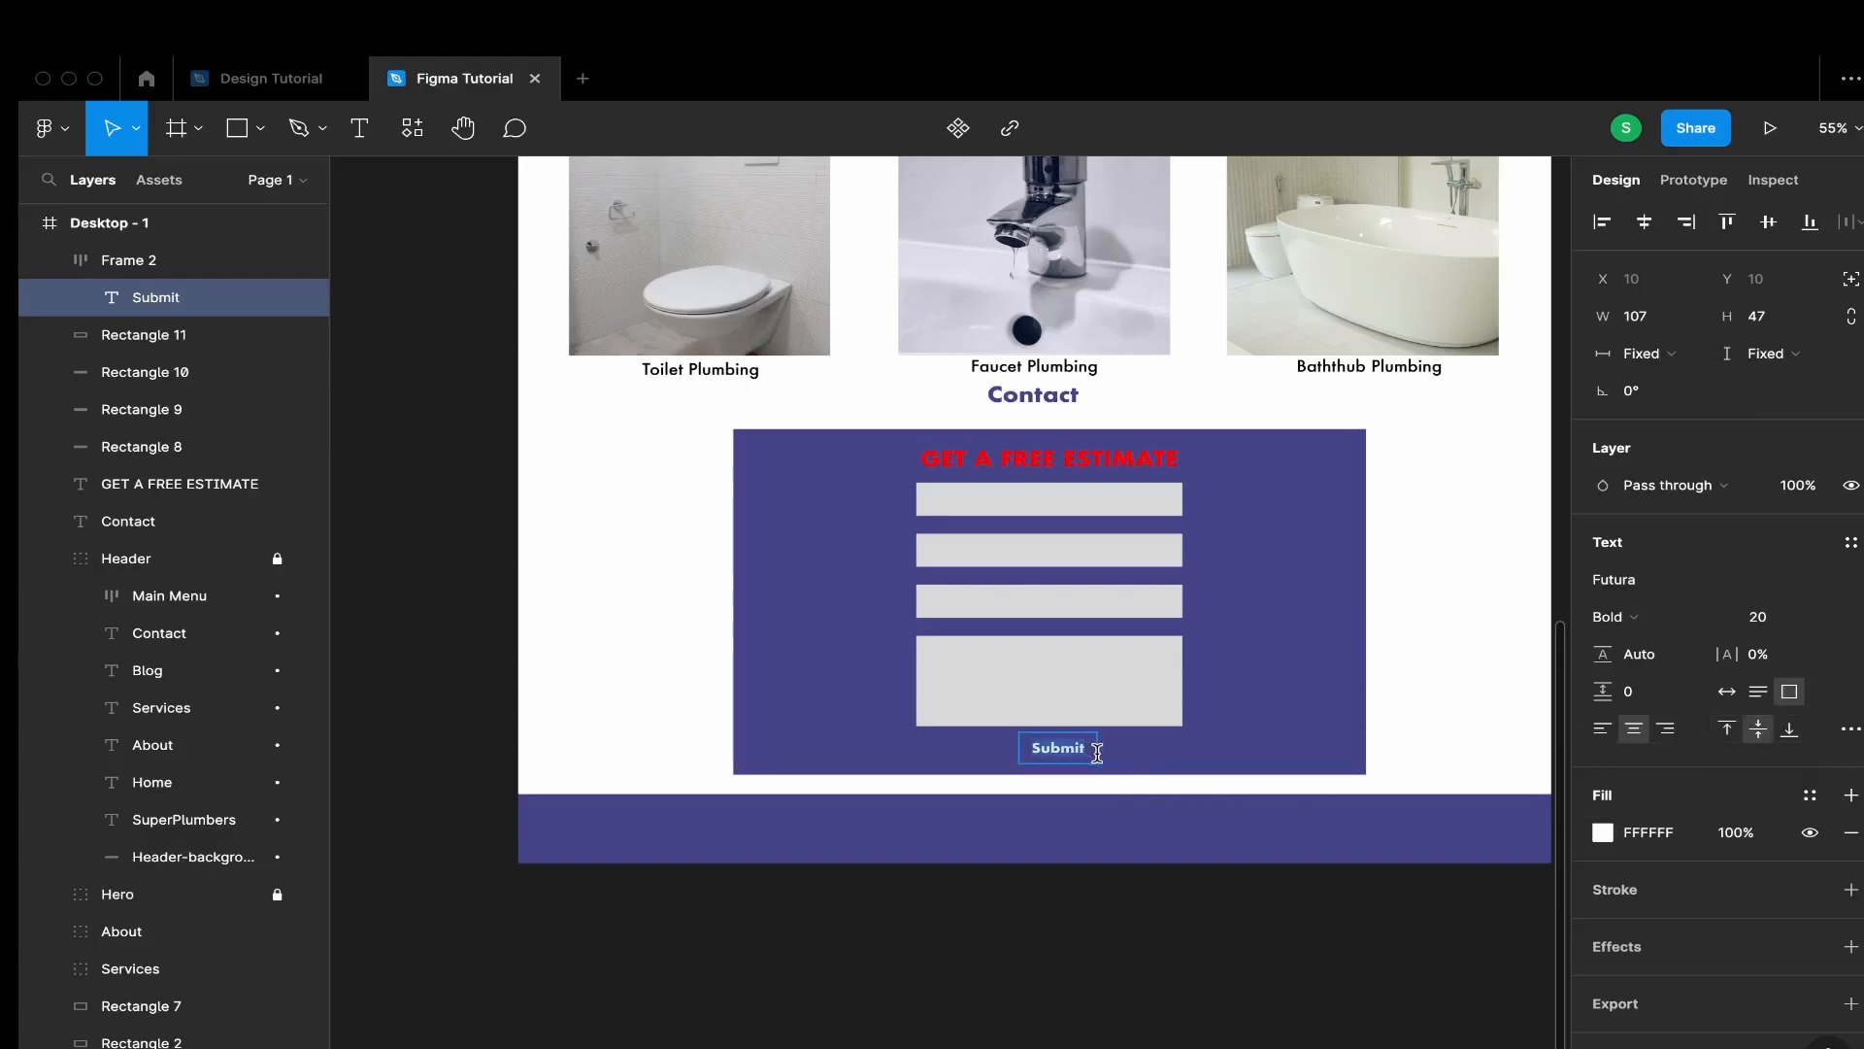
Add a fill to the Submit button frame and apply the secondary color style to it
click(1099, 752)
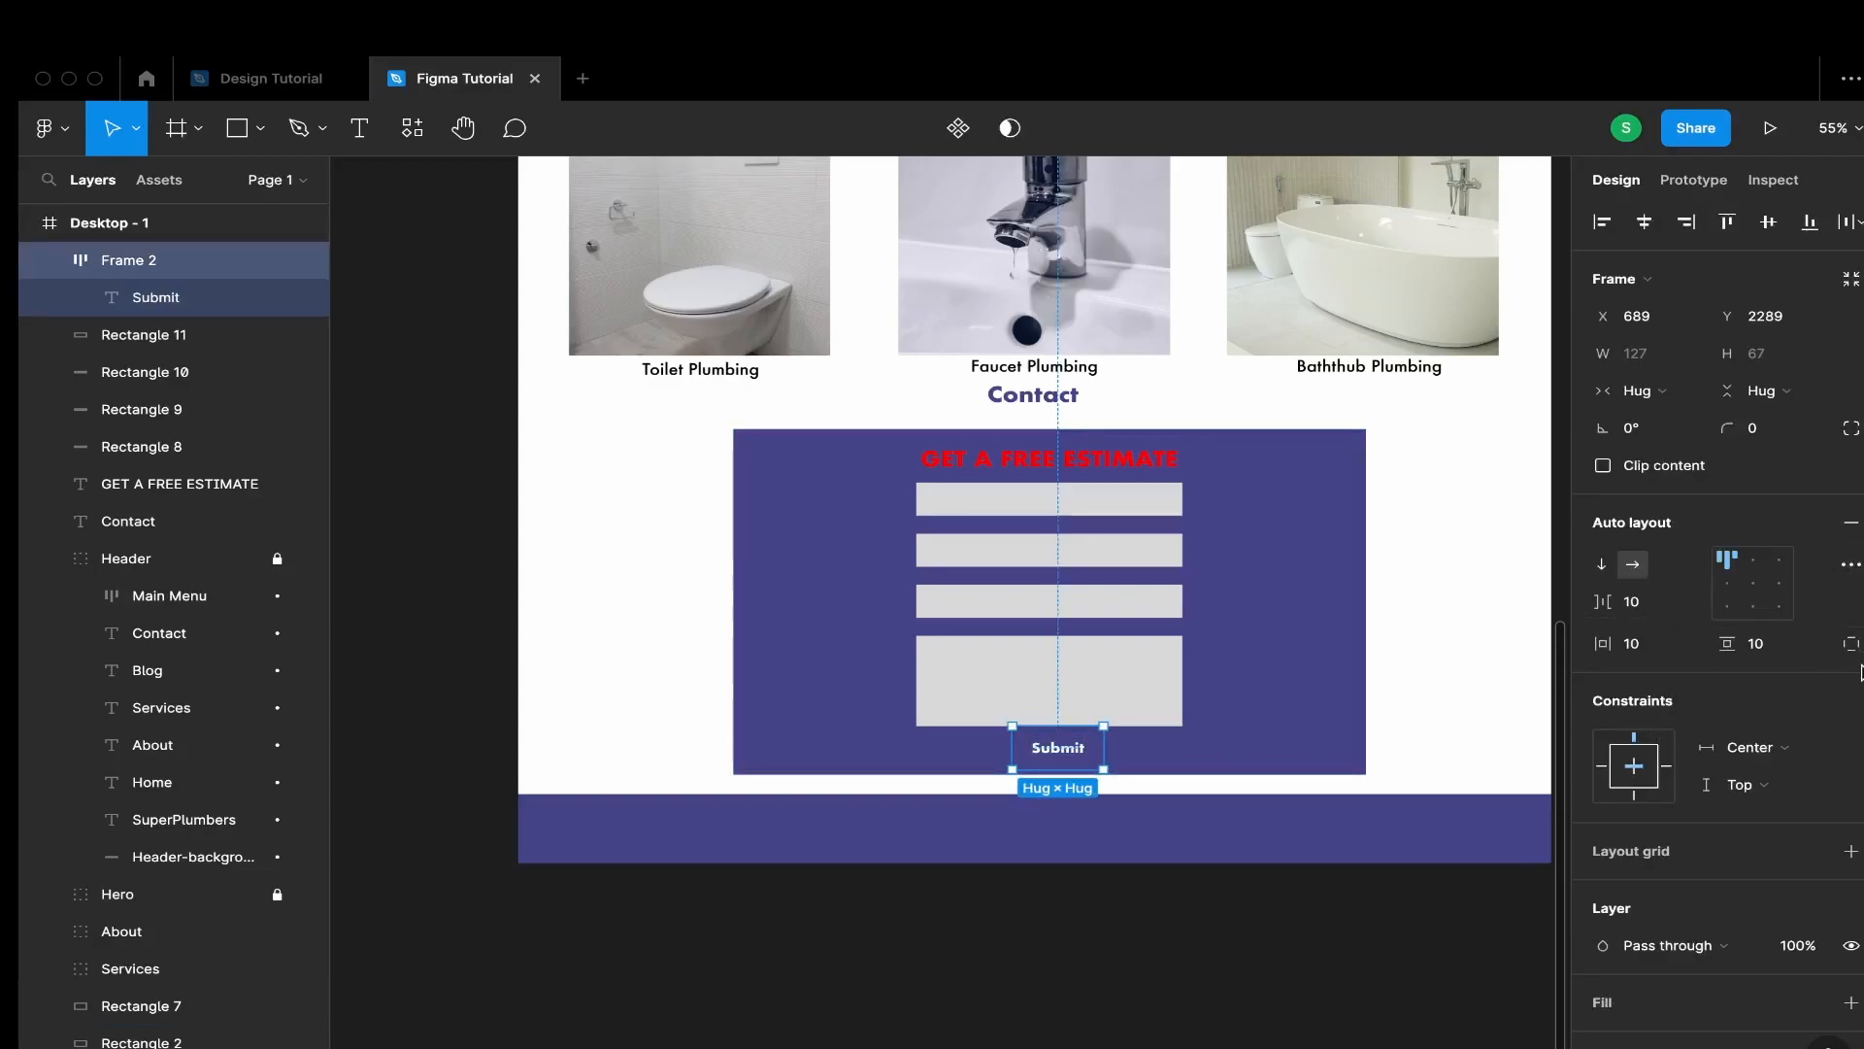
scroll(1795, 700, down, 2)
click(1851, 864)
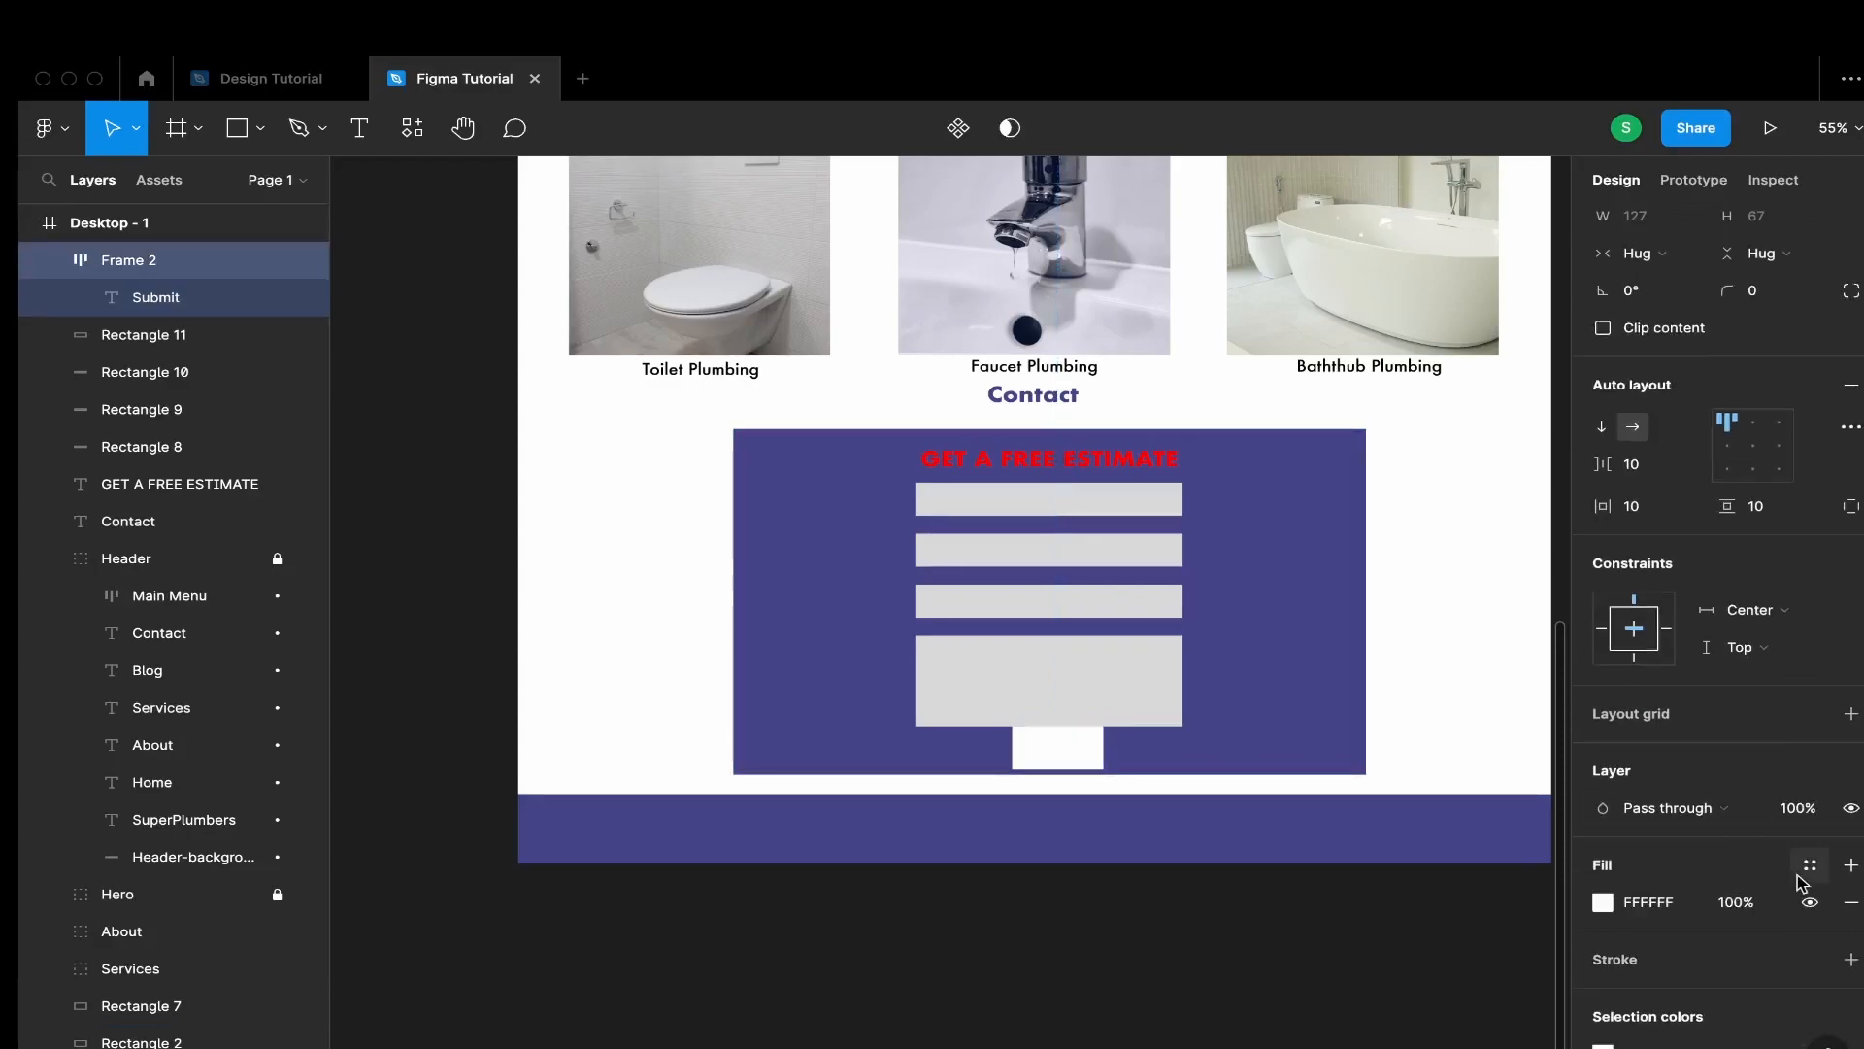
click(1603, 905)
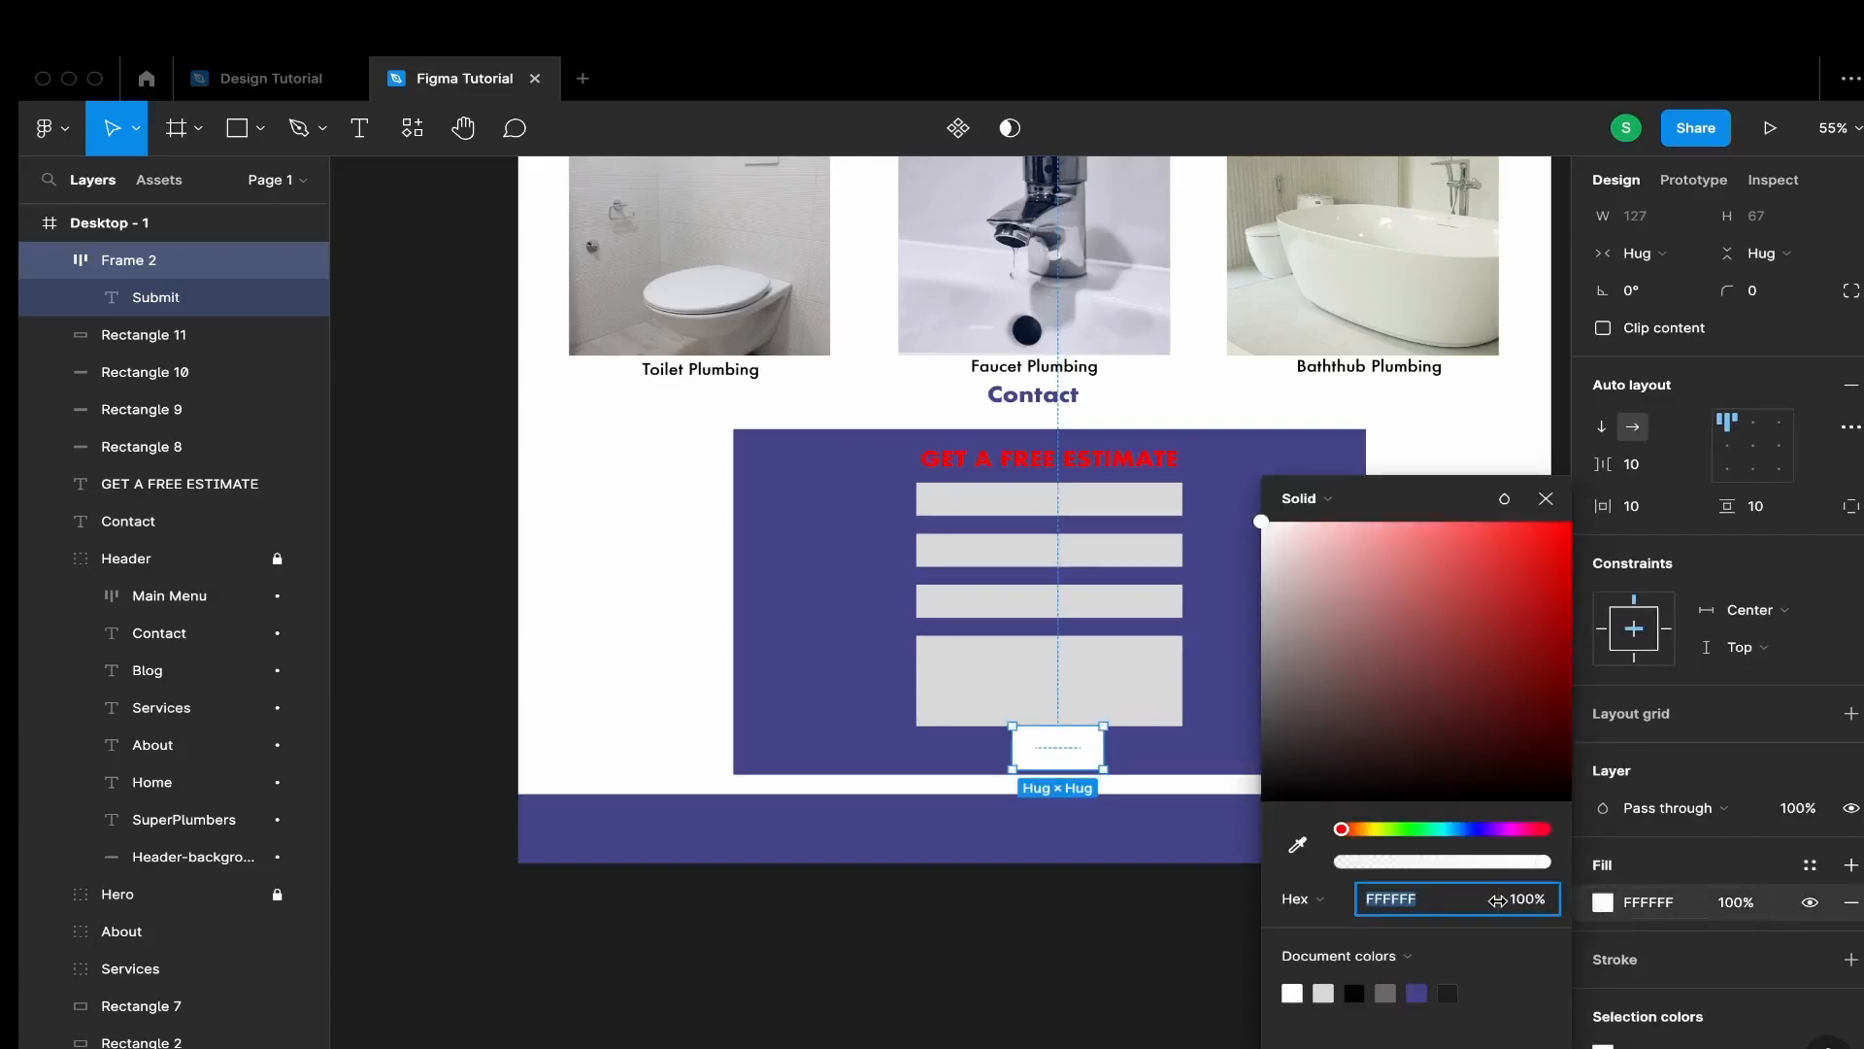
click(1809, 865)
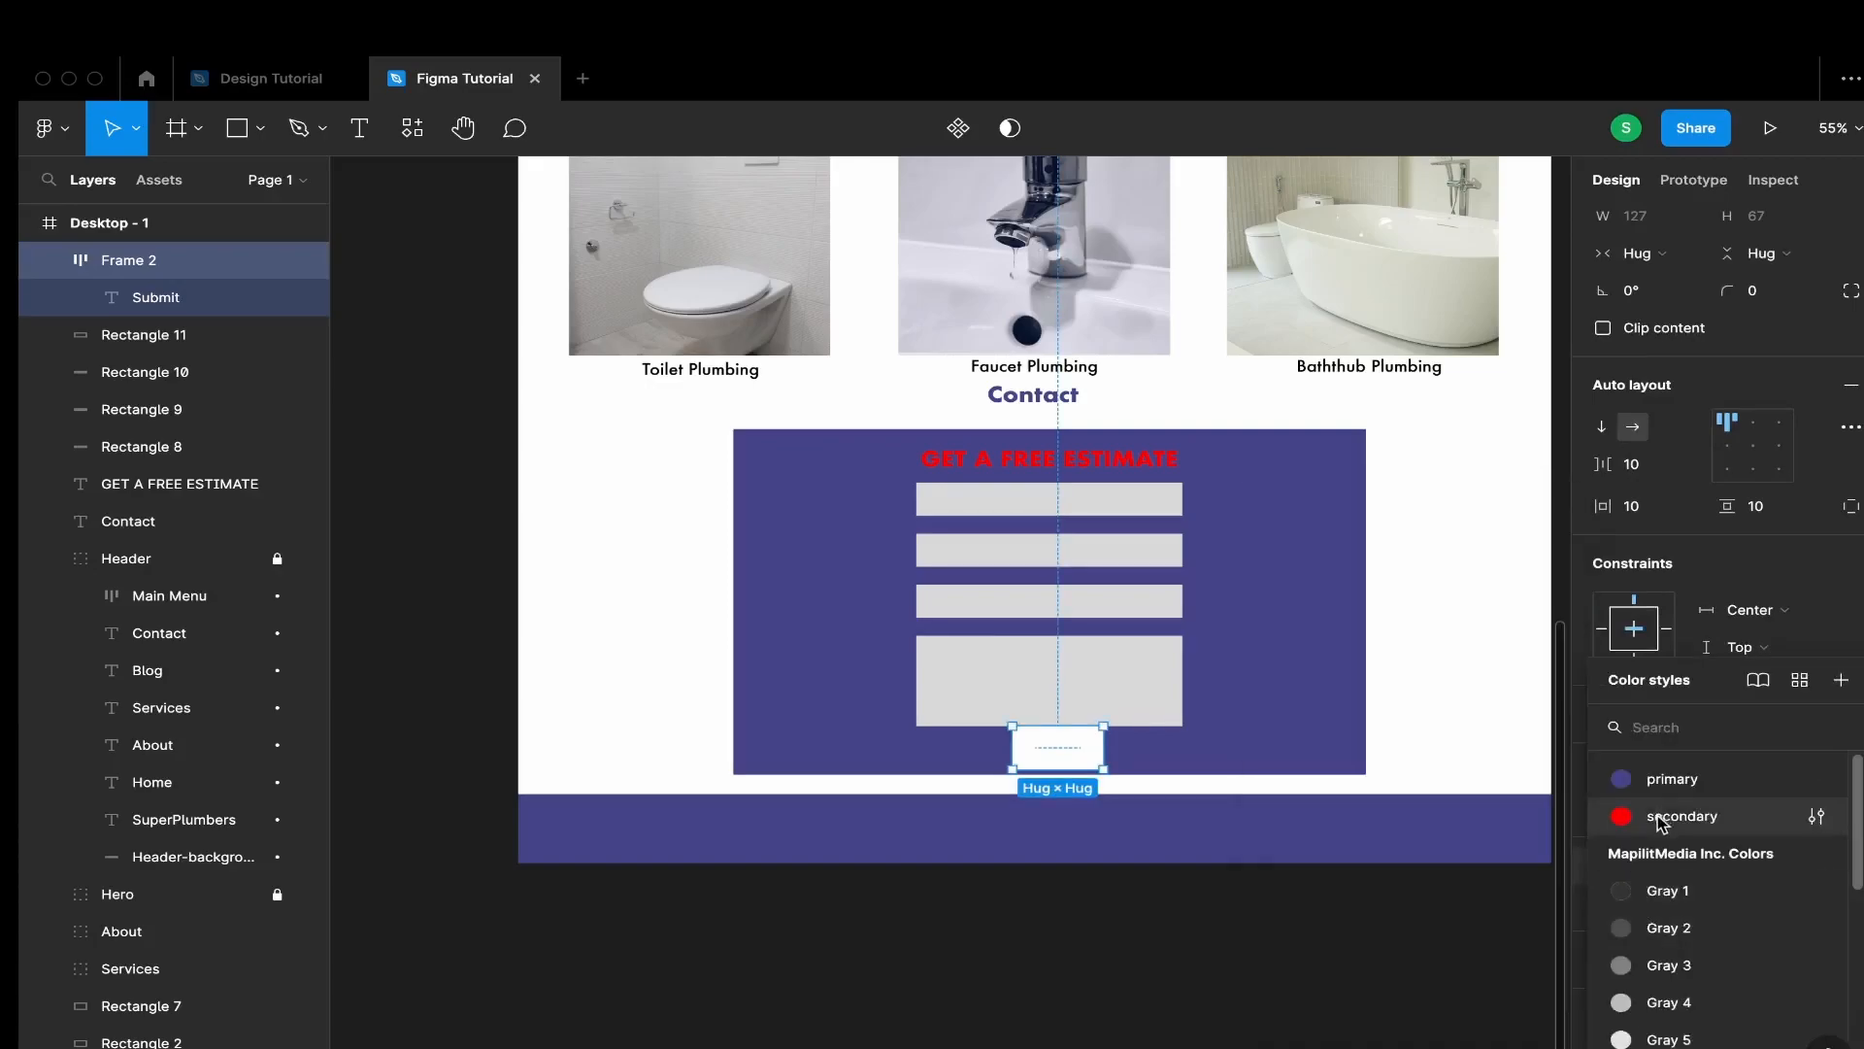
click(1814, 817)
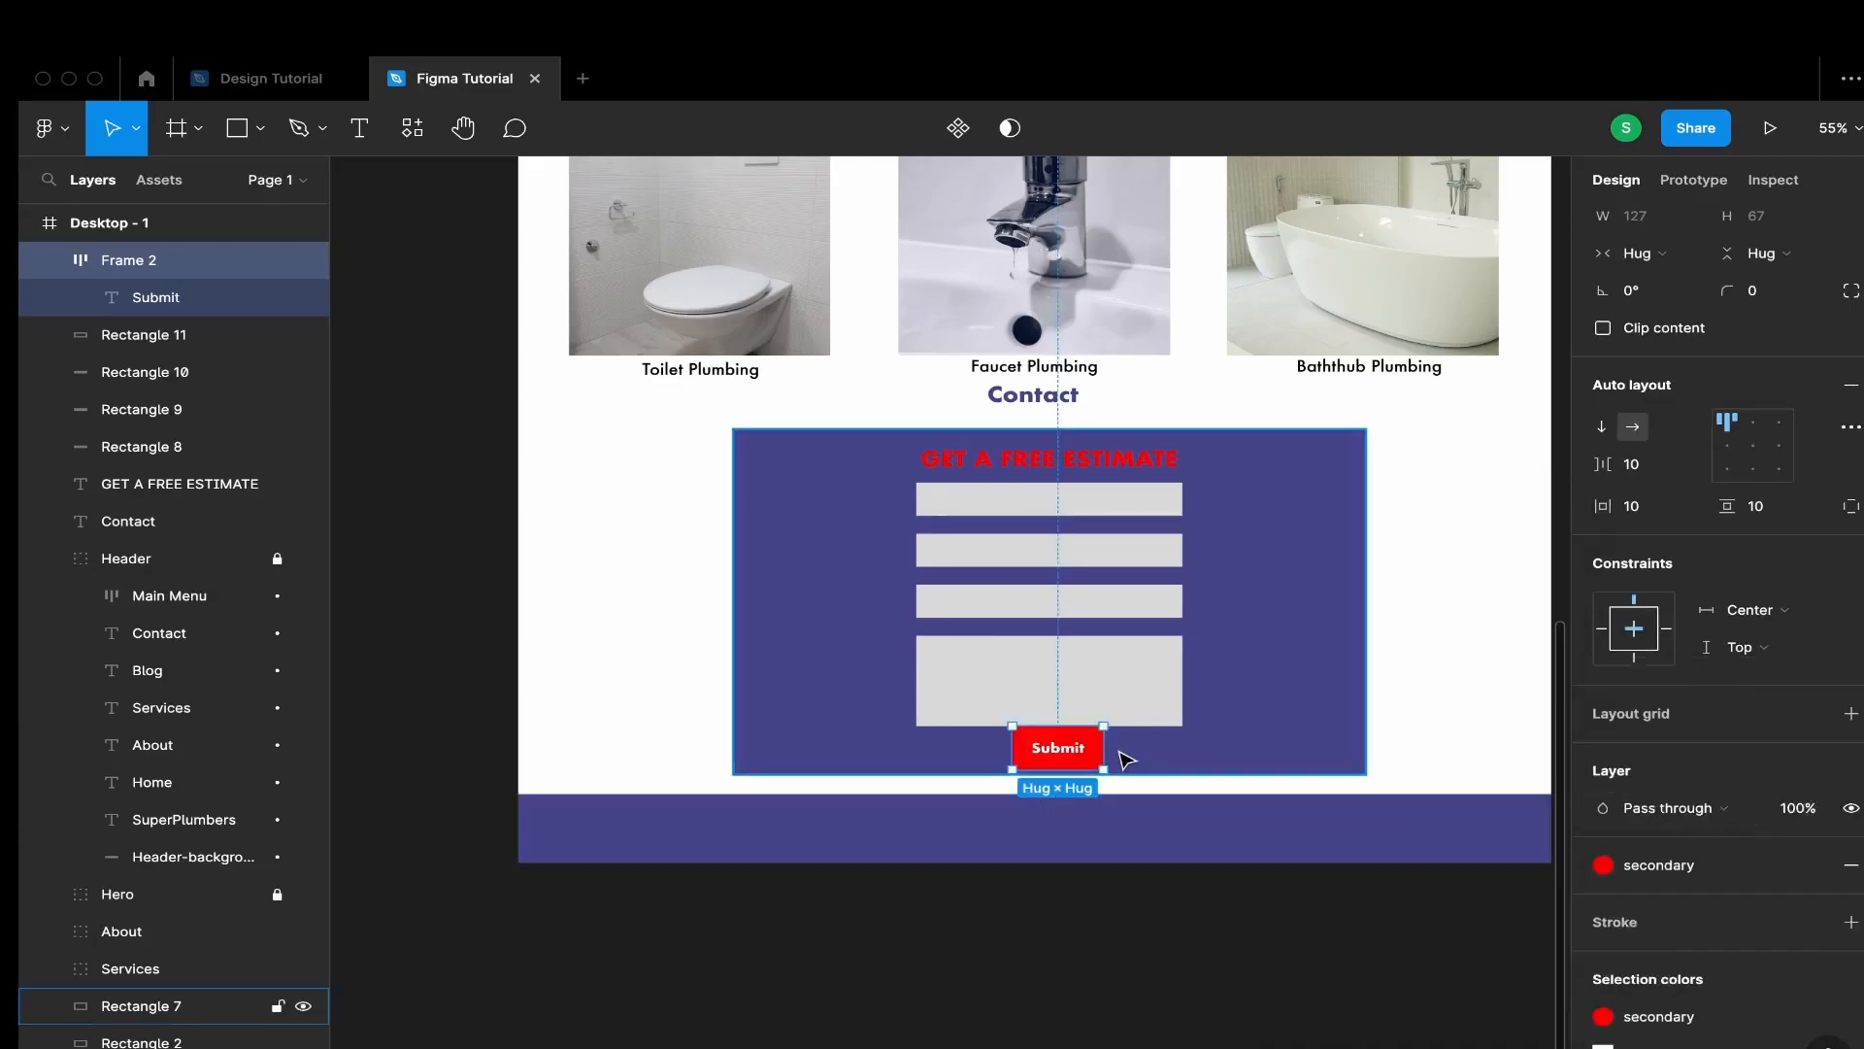
Extend the contact rectangle to a height of about 551 and move the Submit button down to about X 687, Y 2305
click(1200, 769)
drag(1215, 773, 1214, 784)
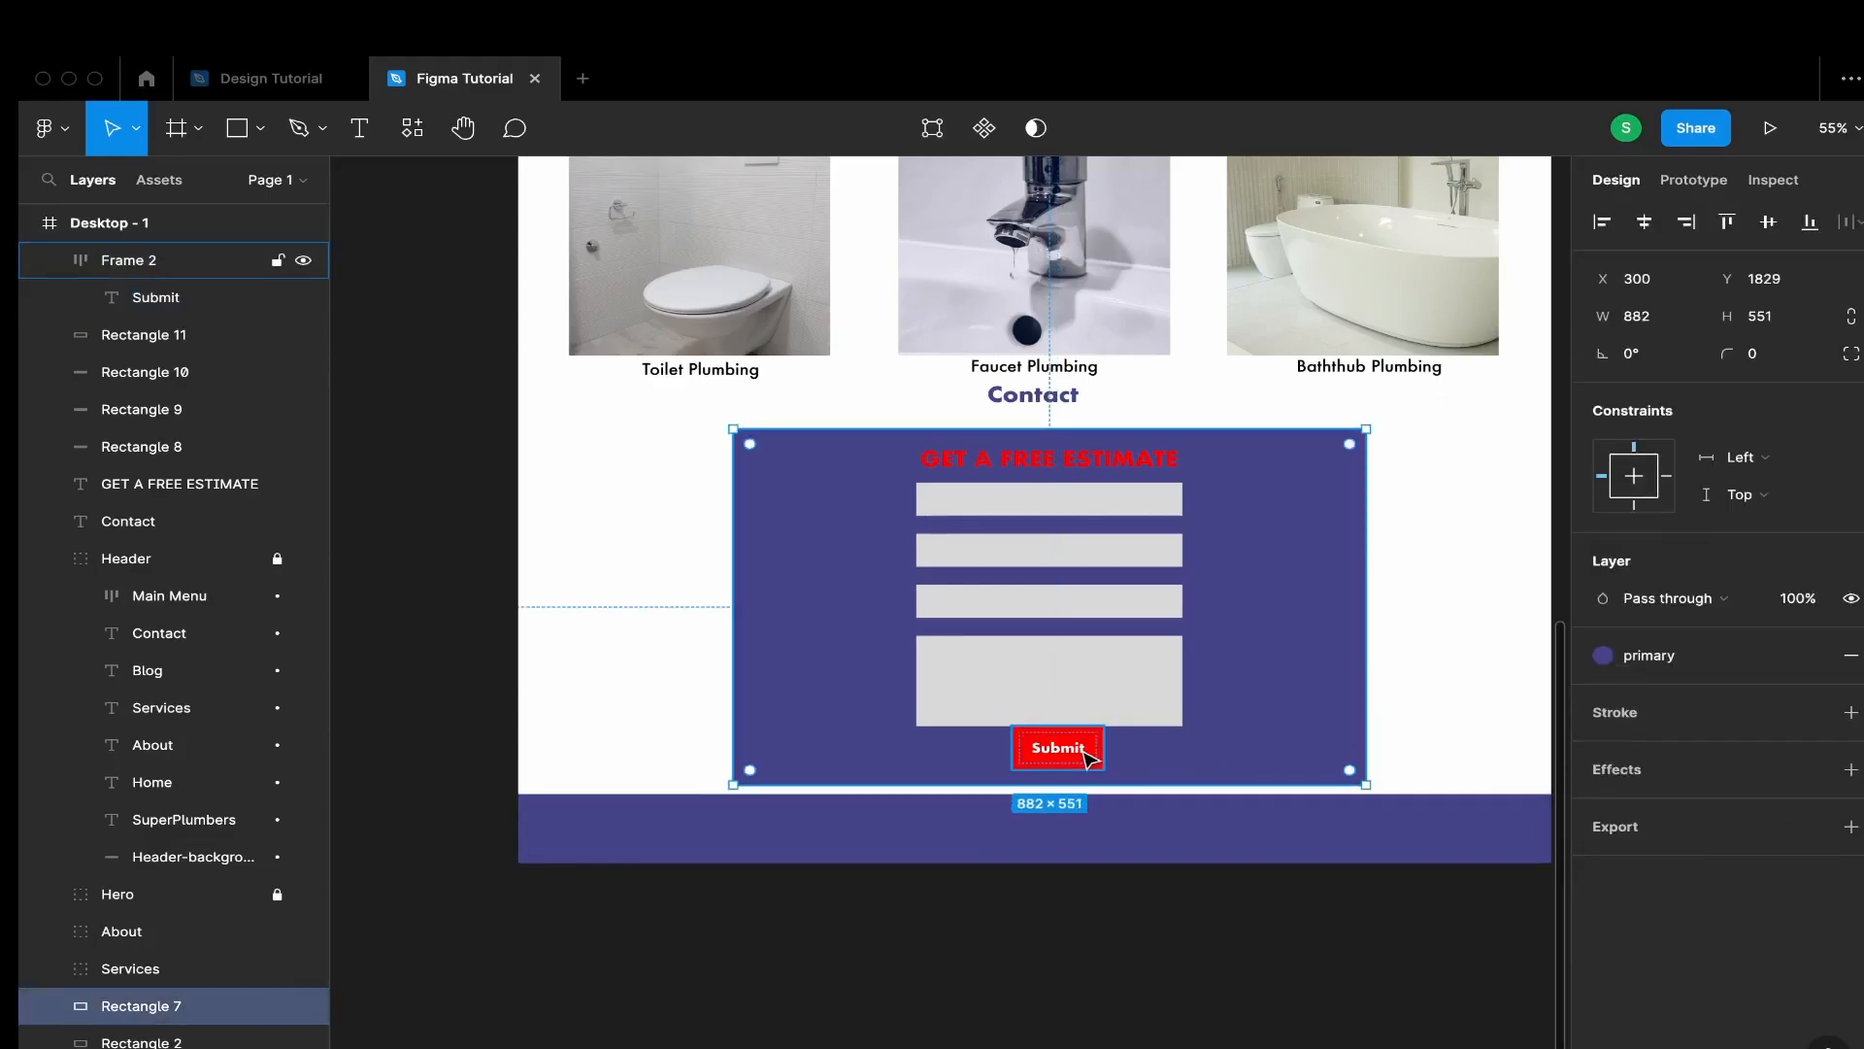
drag(1093, 760, 1097, 769)
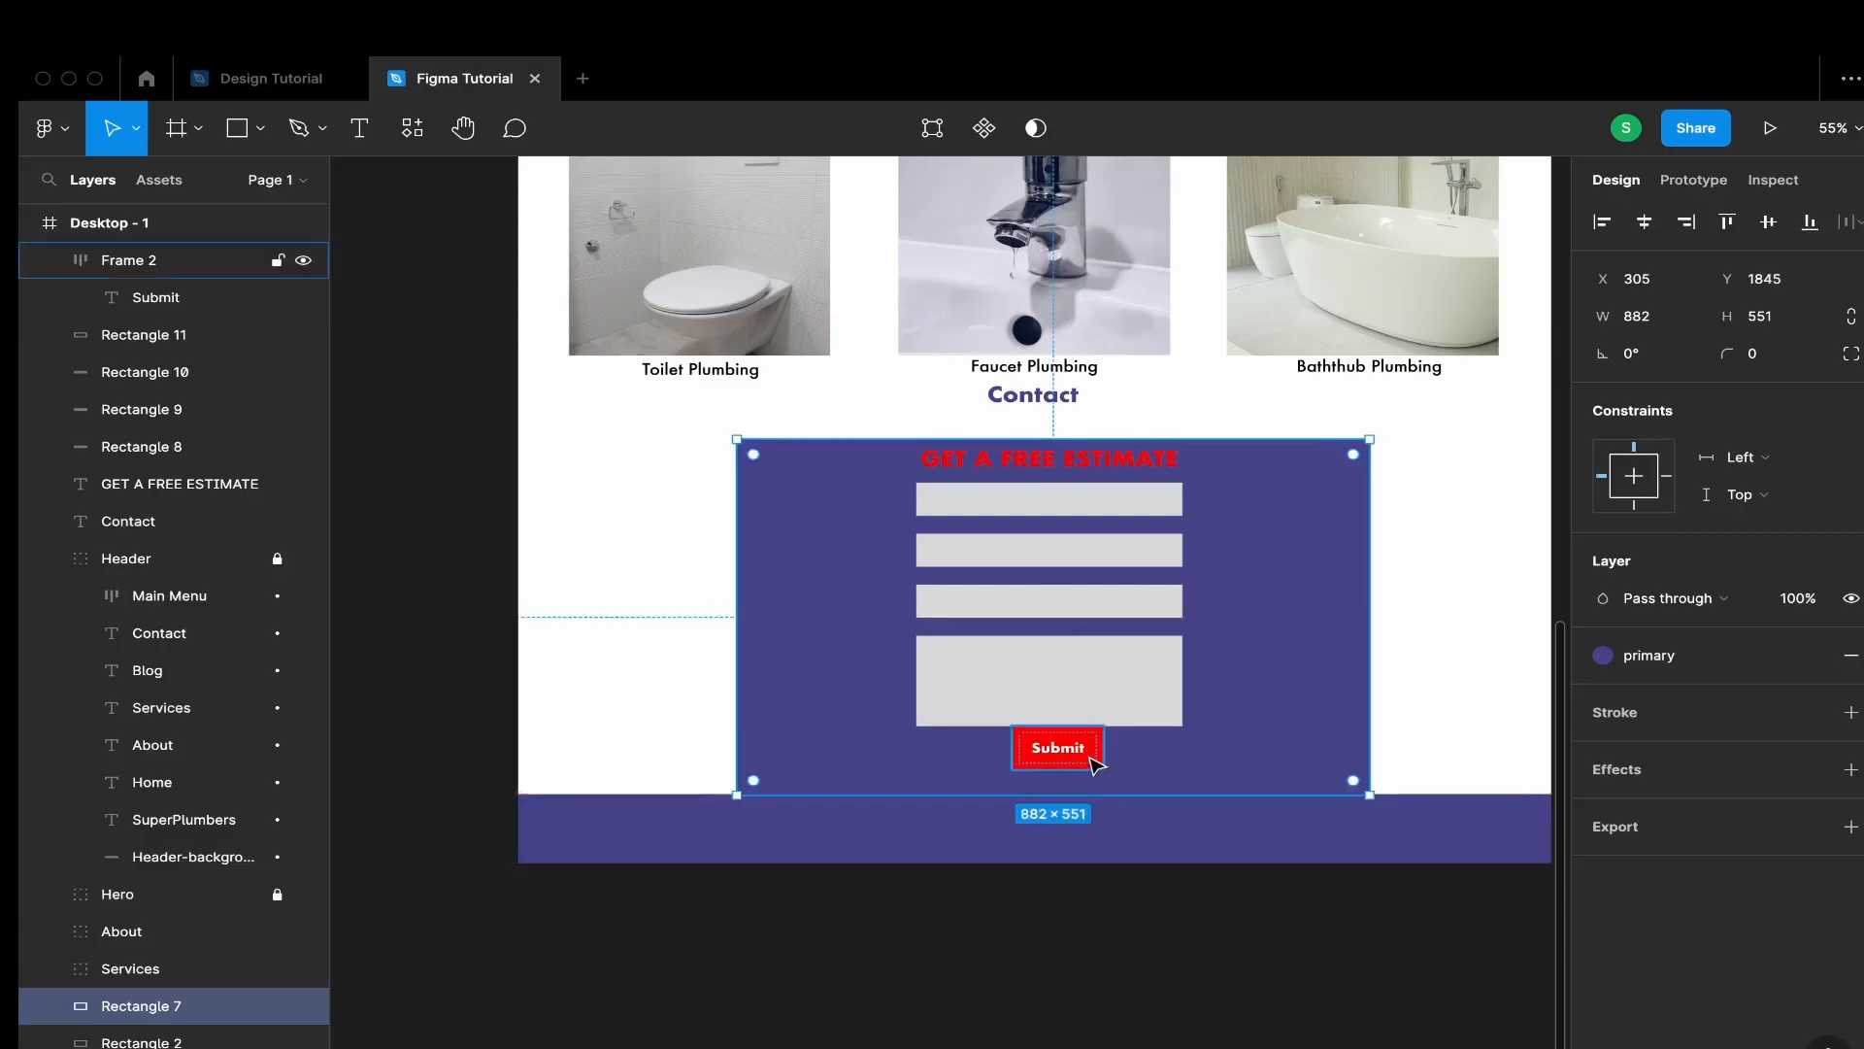
key(ctrl+z)
click(1098, 760)
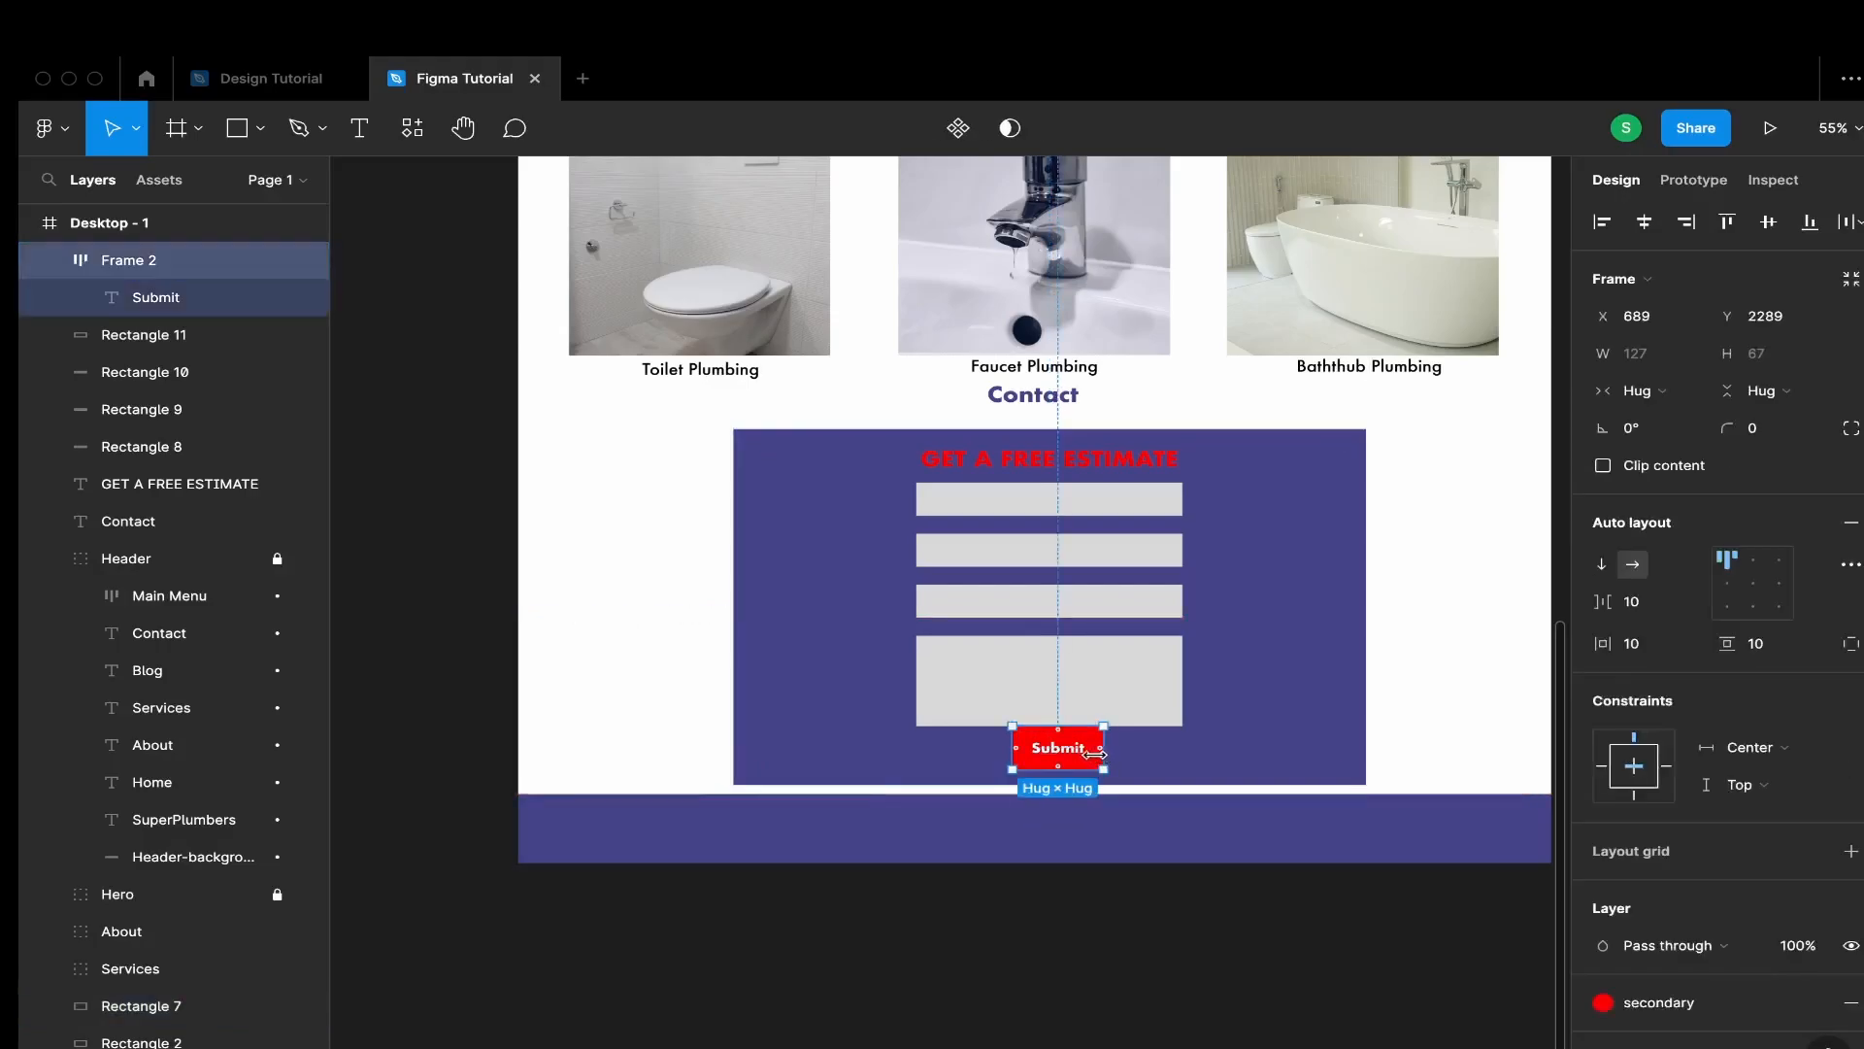
drag(1096, 754, 1092, 770)
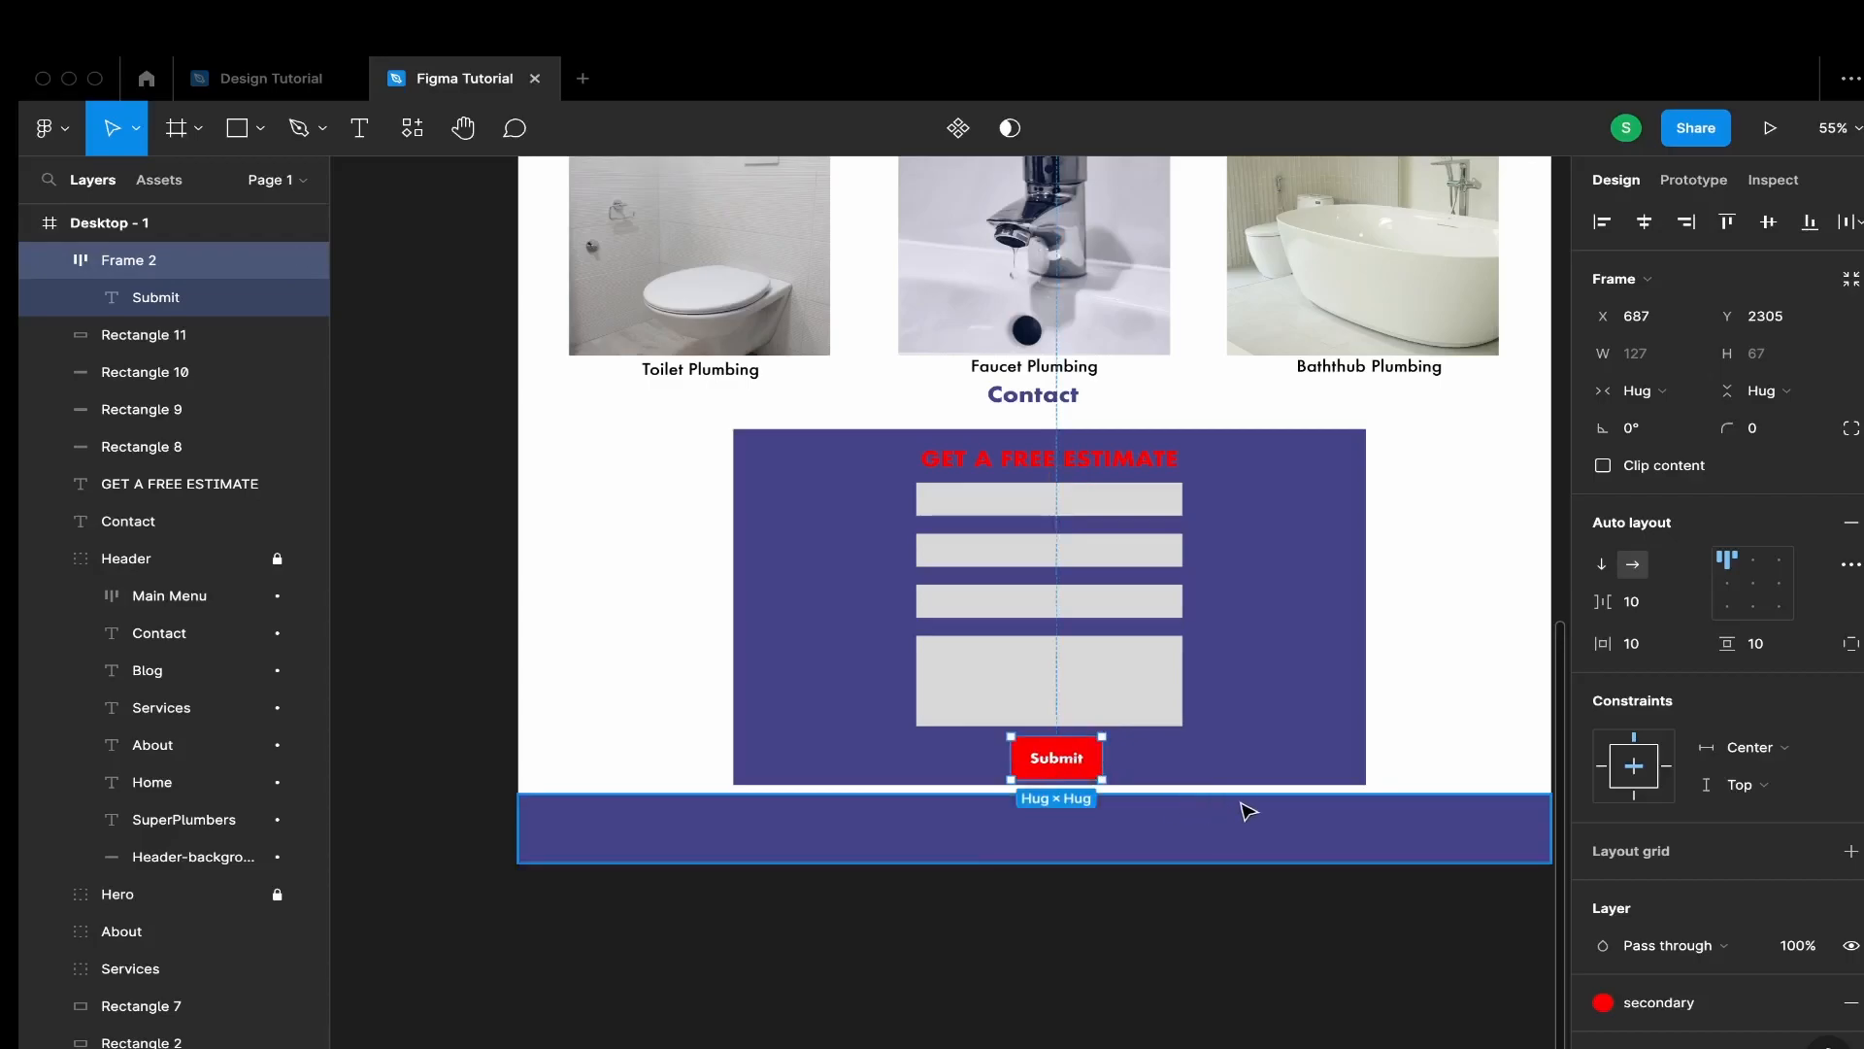
Increase the Desktop - 1 frame's height to about 2570 and extend the contact rectangle to a height of about 571
click(94, 228)
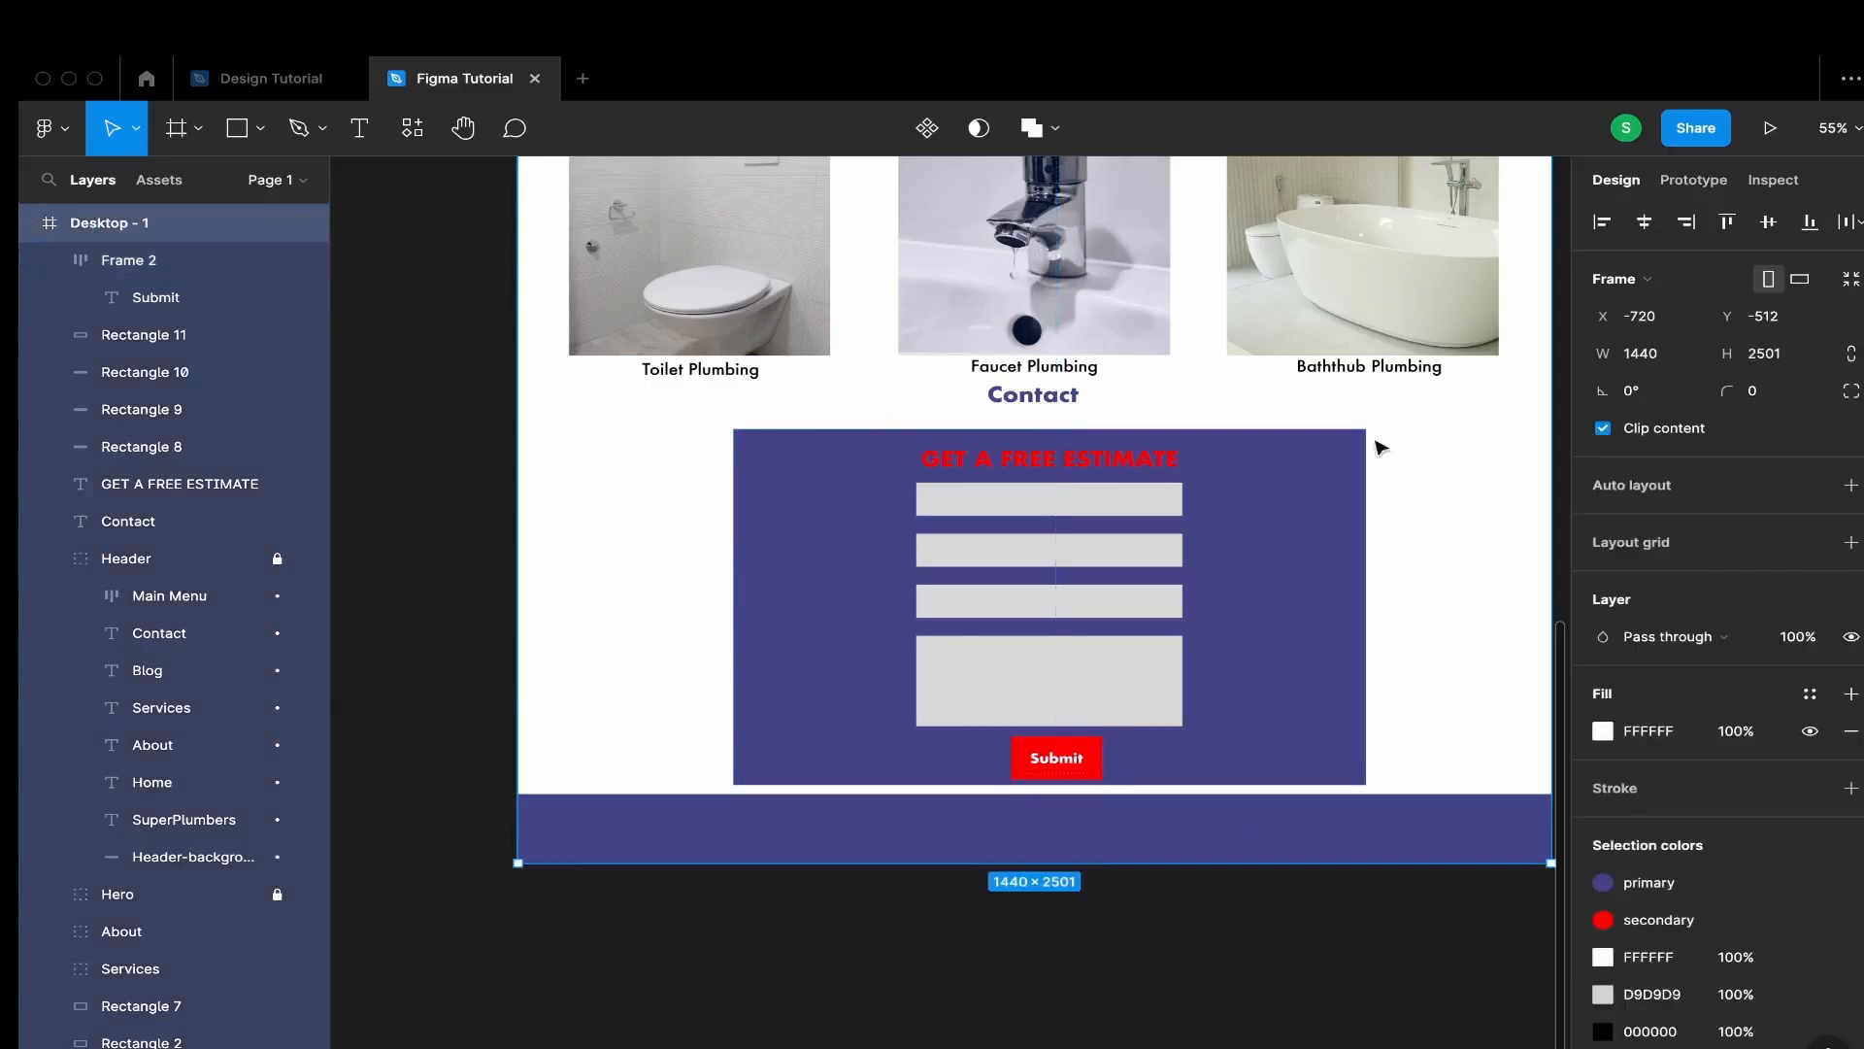
drag(1711, 356, 1783, 379)
click(1262, 772)
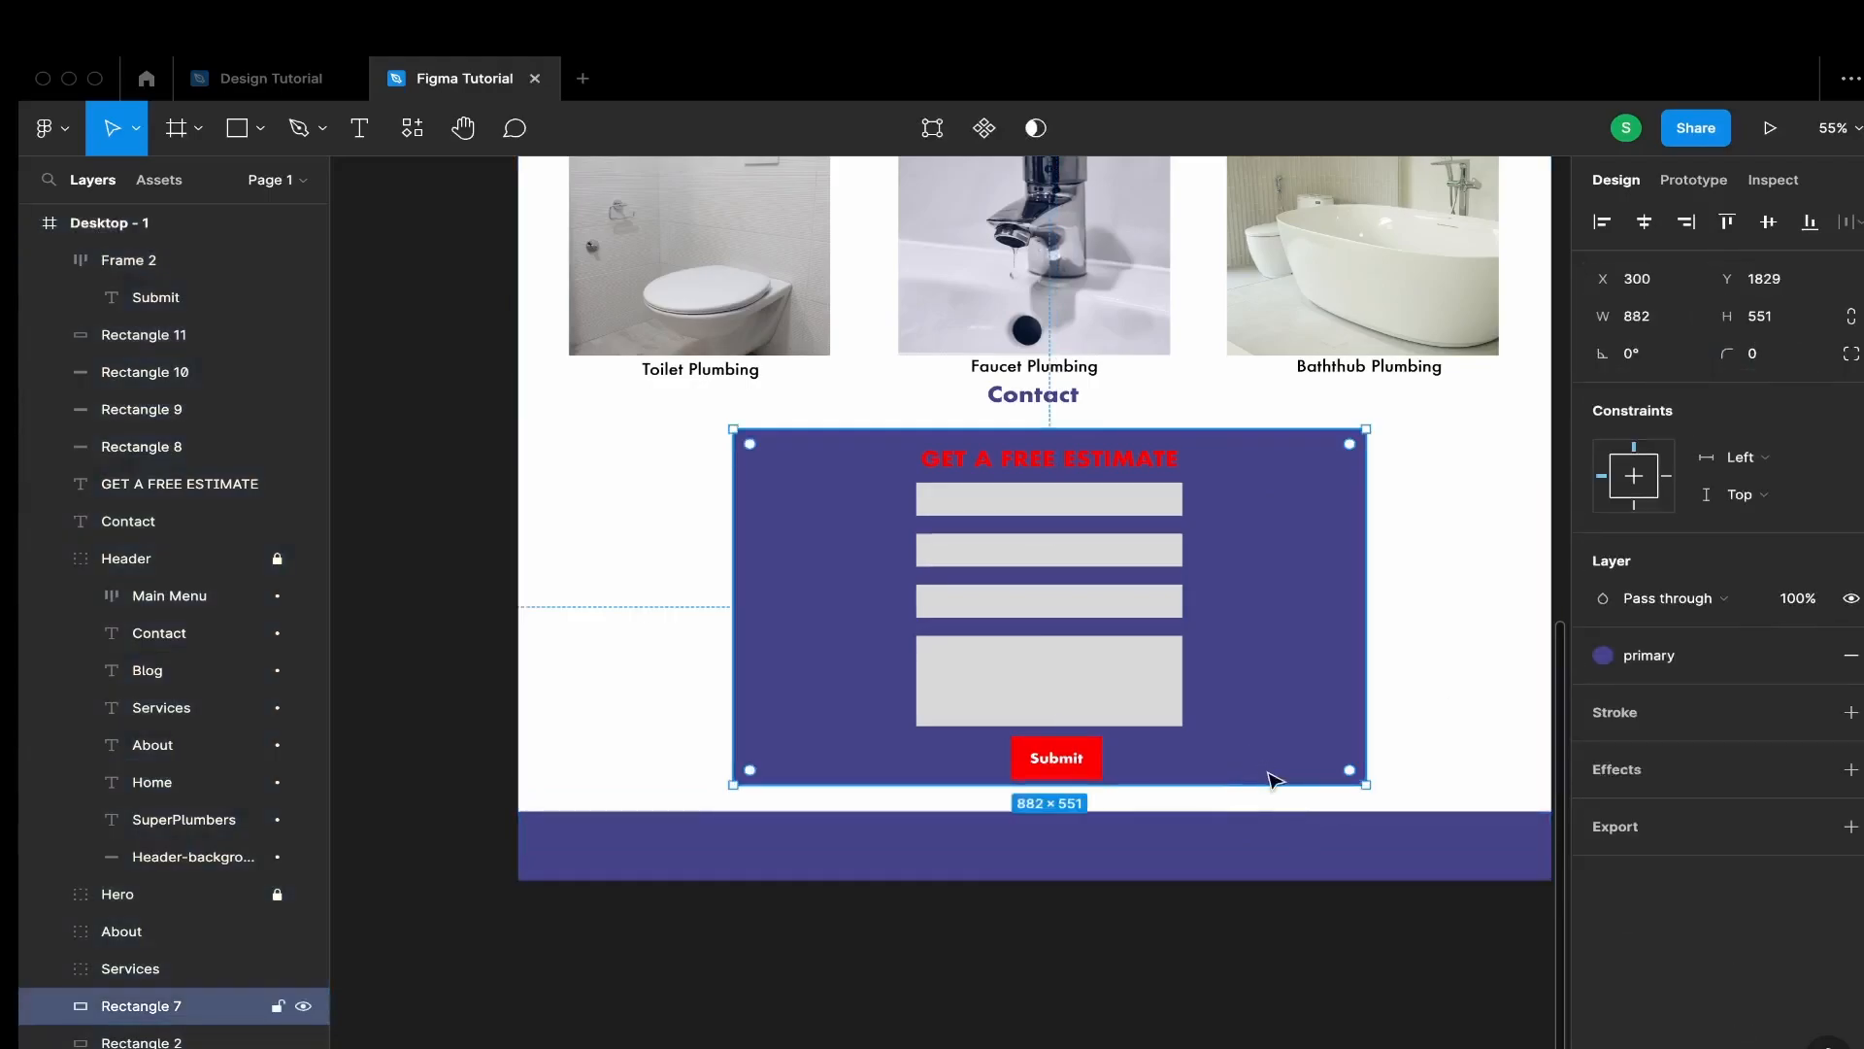
drag(1268, 784, 1268, 797)
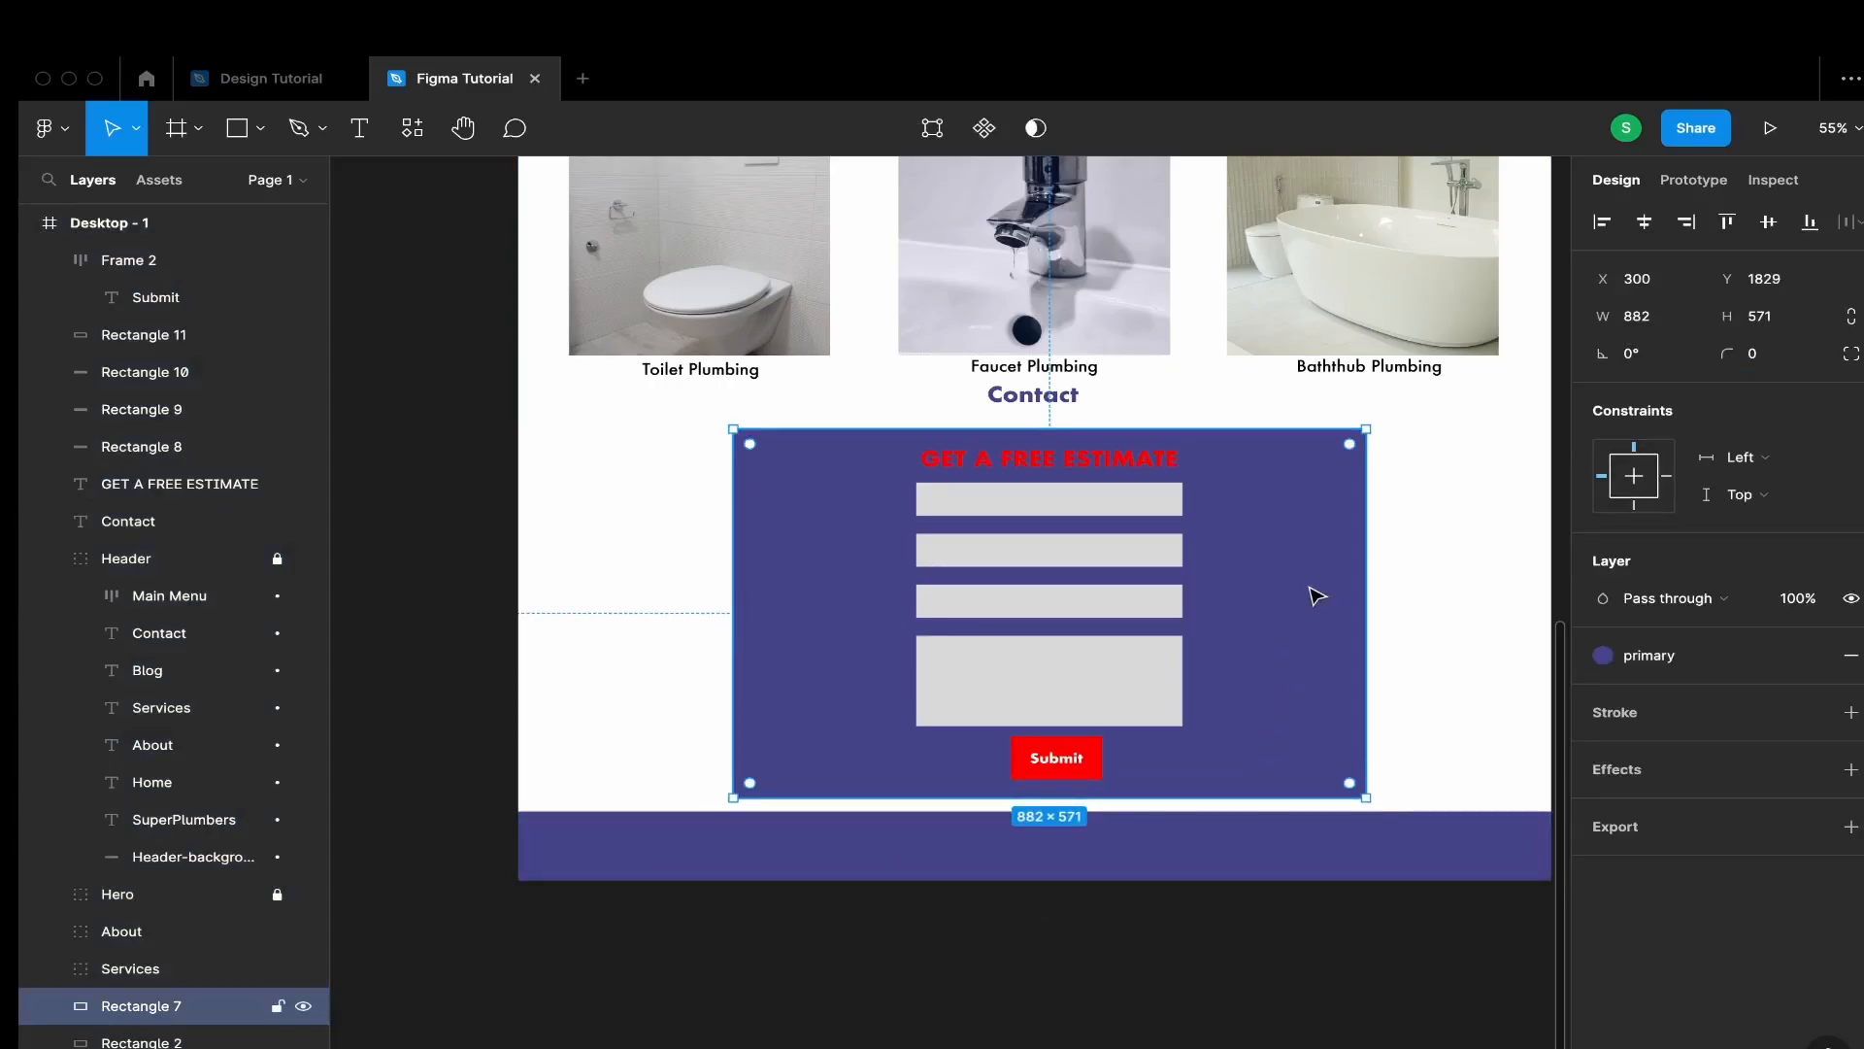
click(192, 217)
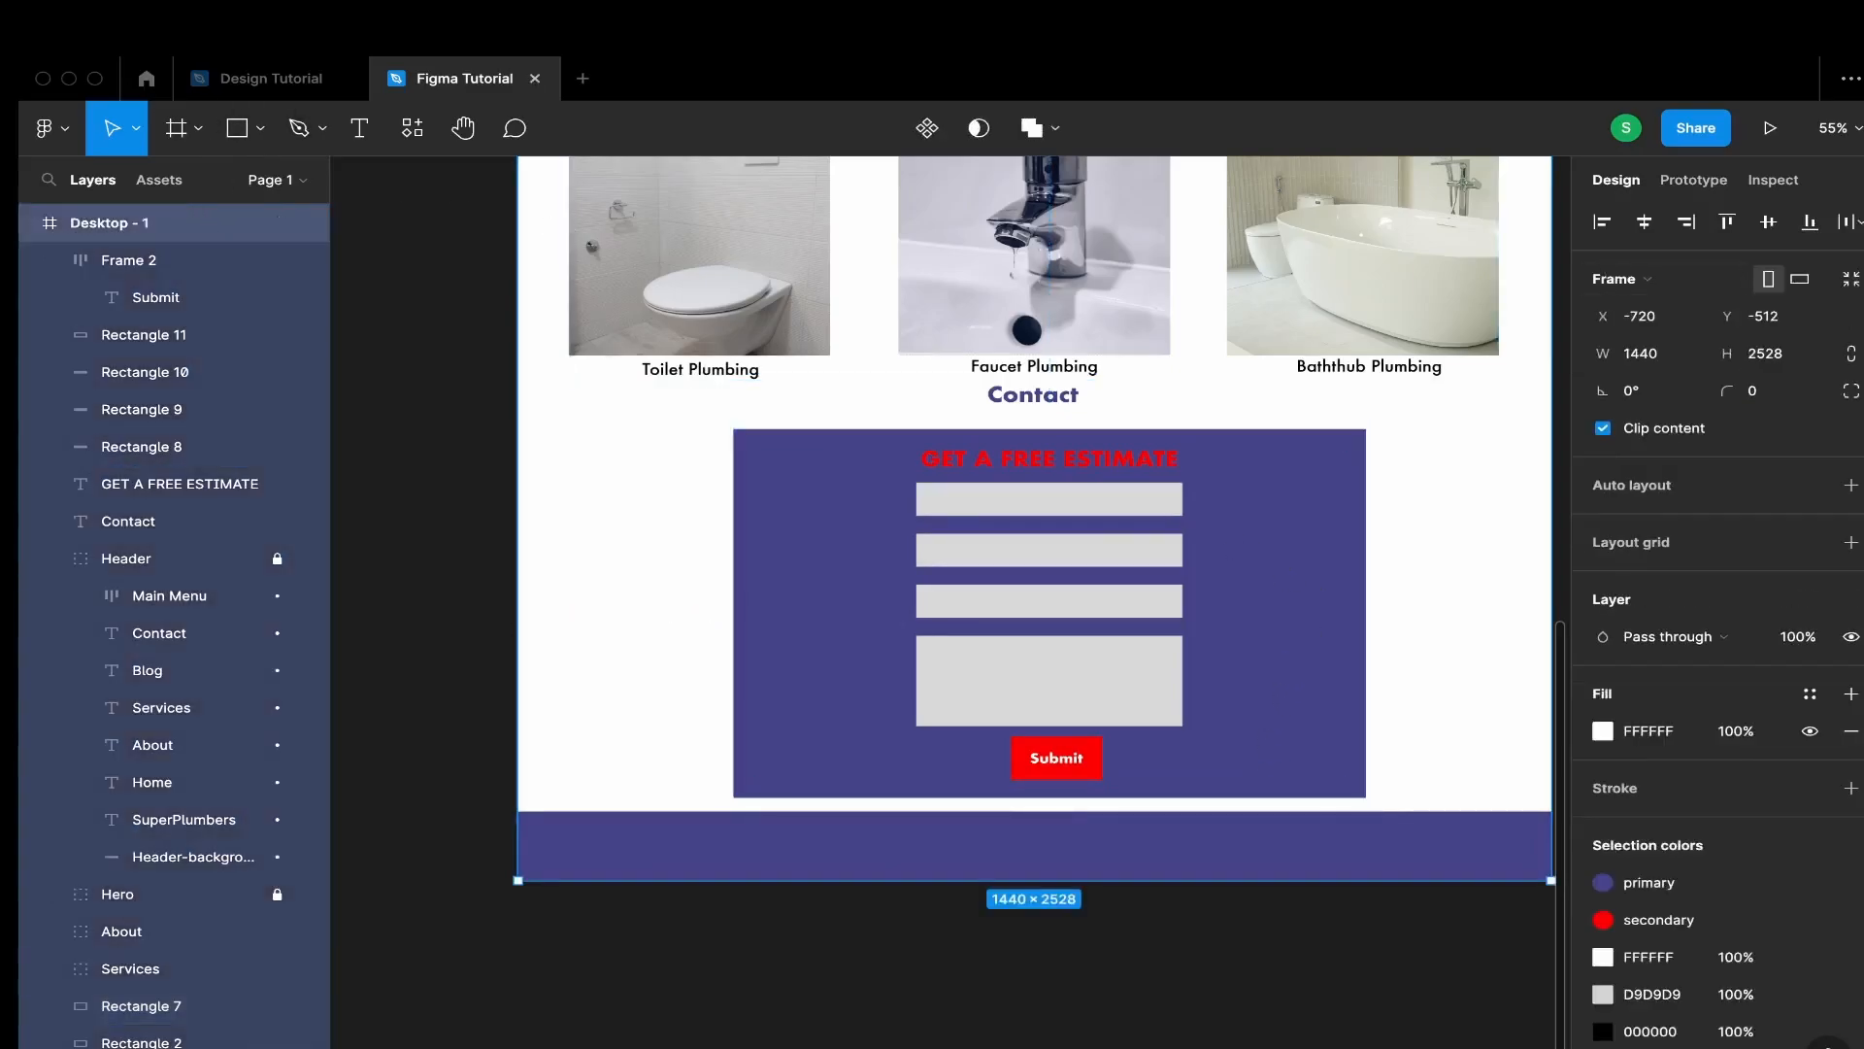
drag(1727, 355, 1814, 360)
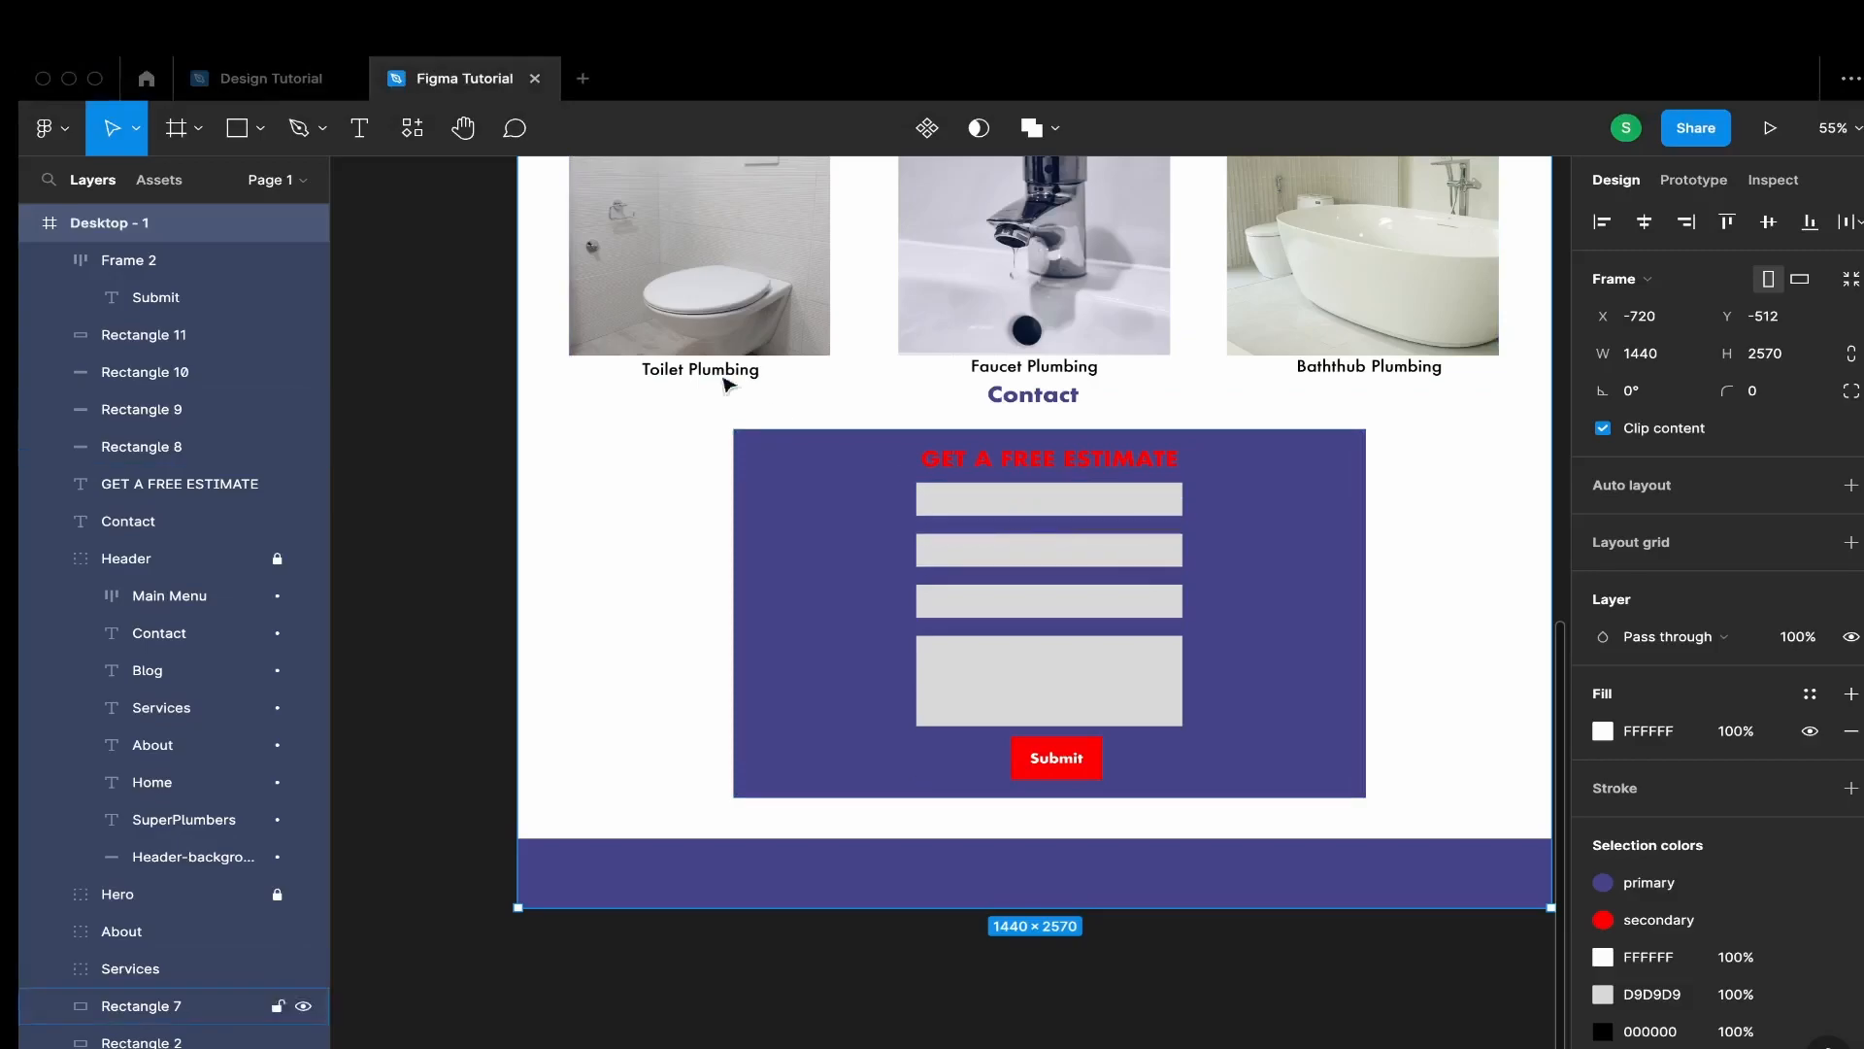
Add a text box about 161 × 43 reading "First Name" inside the first form field and return to the Design Tutorial file
click(1022, 508)
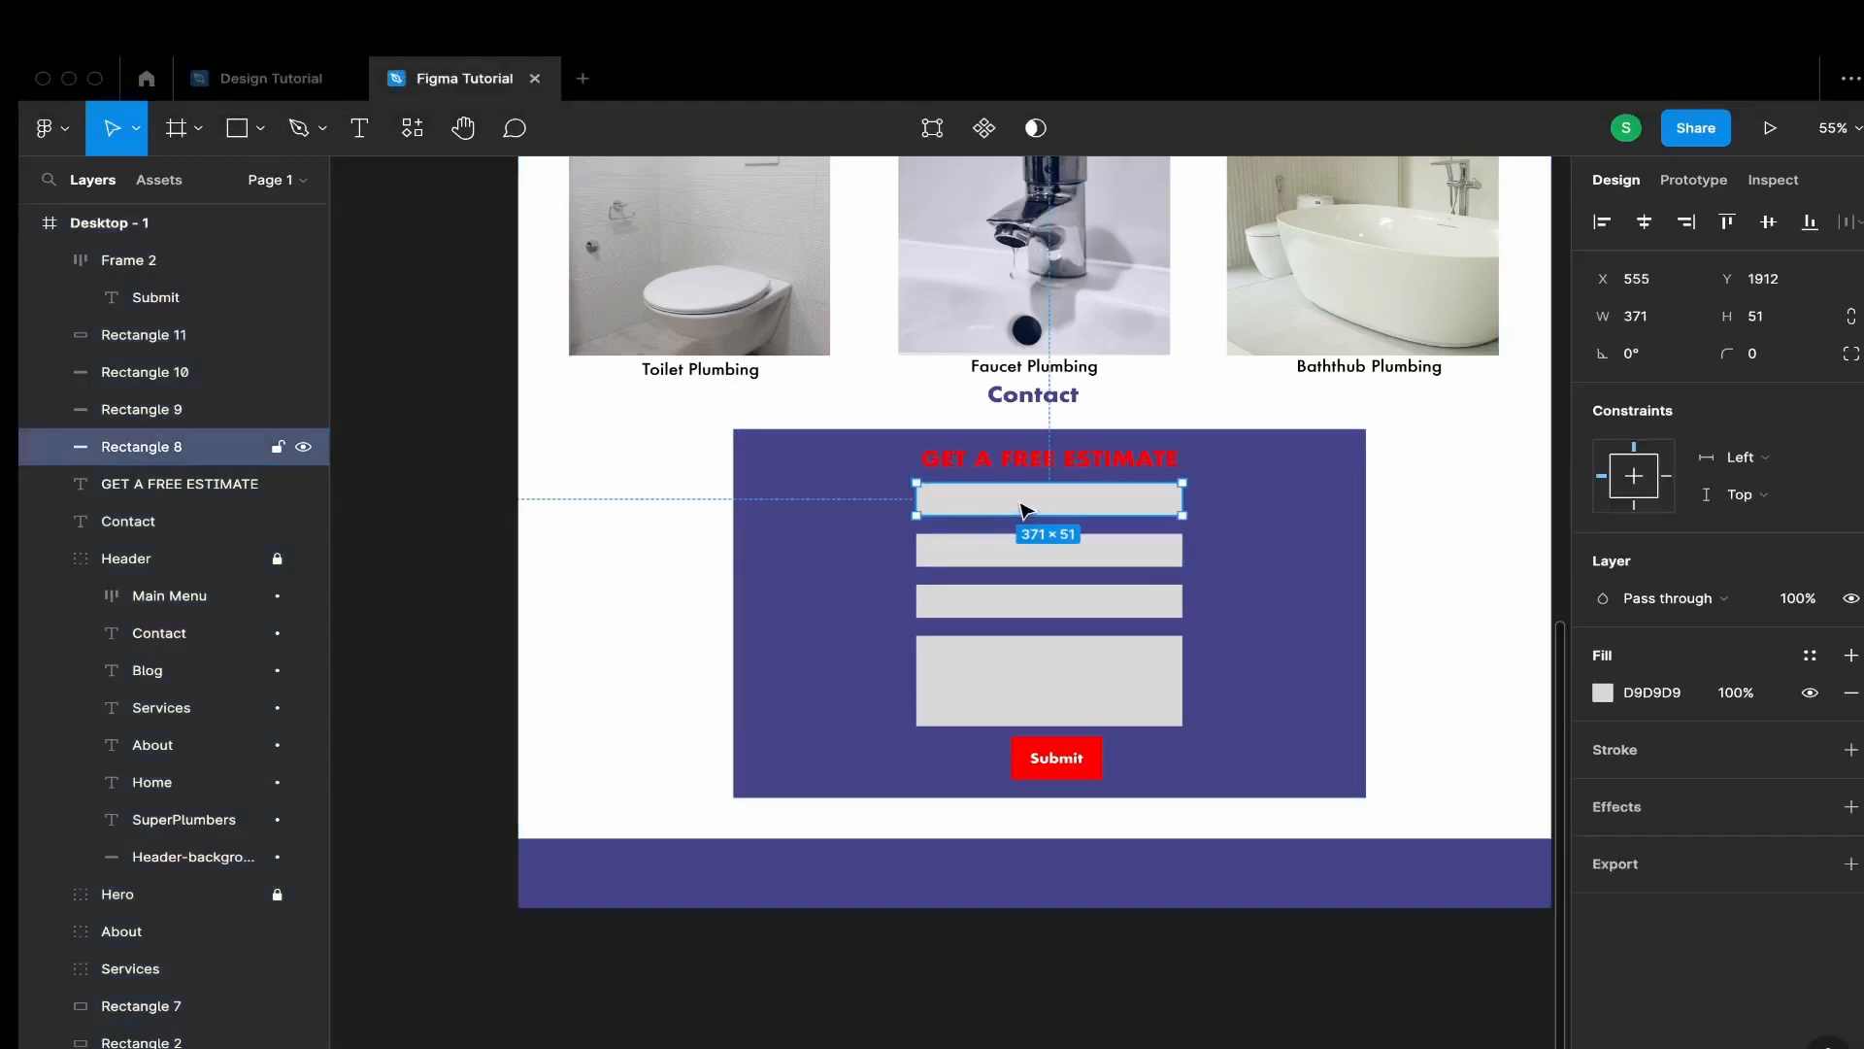
click(366, 148)
drag(919, 487, 1037, 516)
text(First Name)
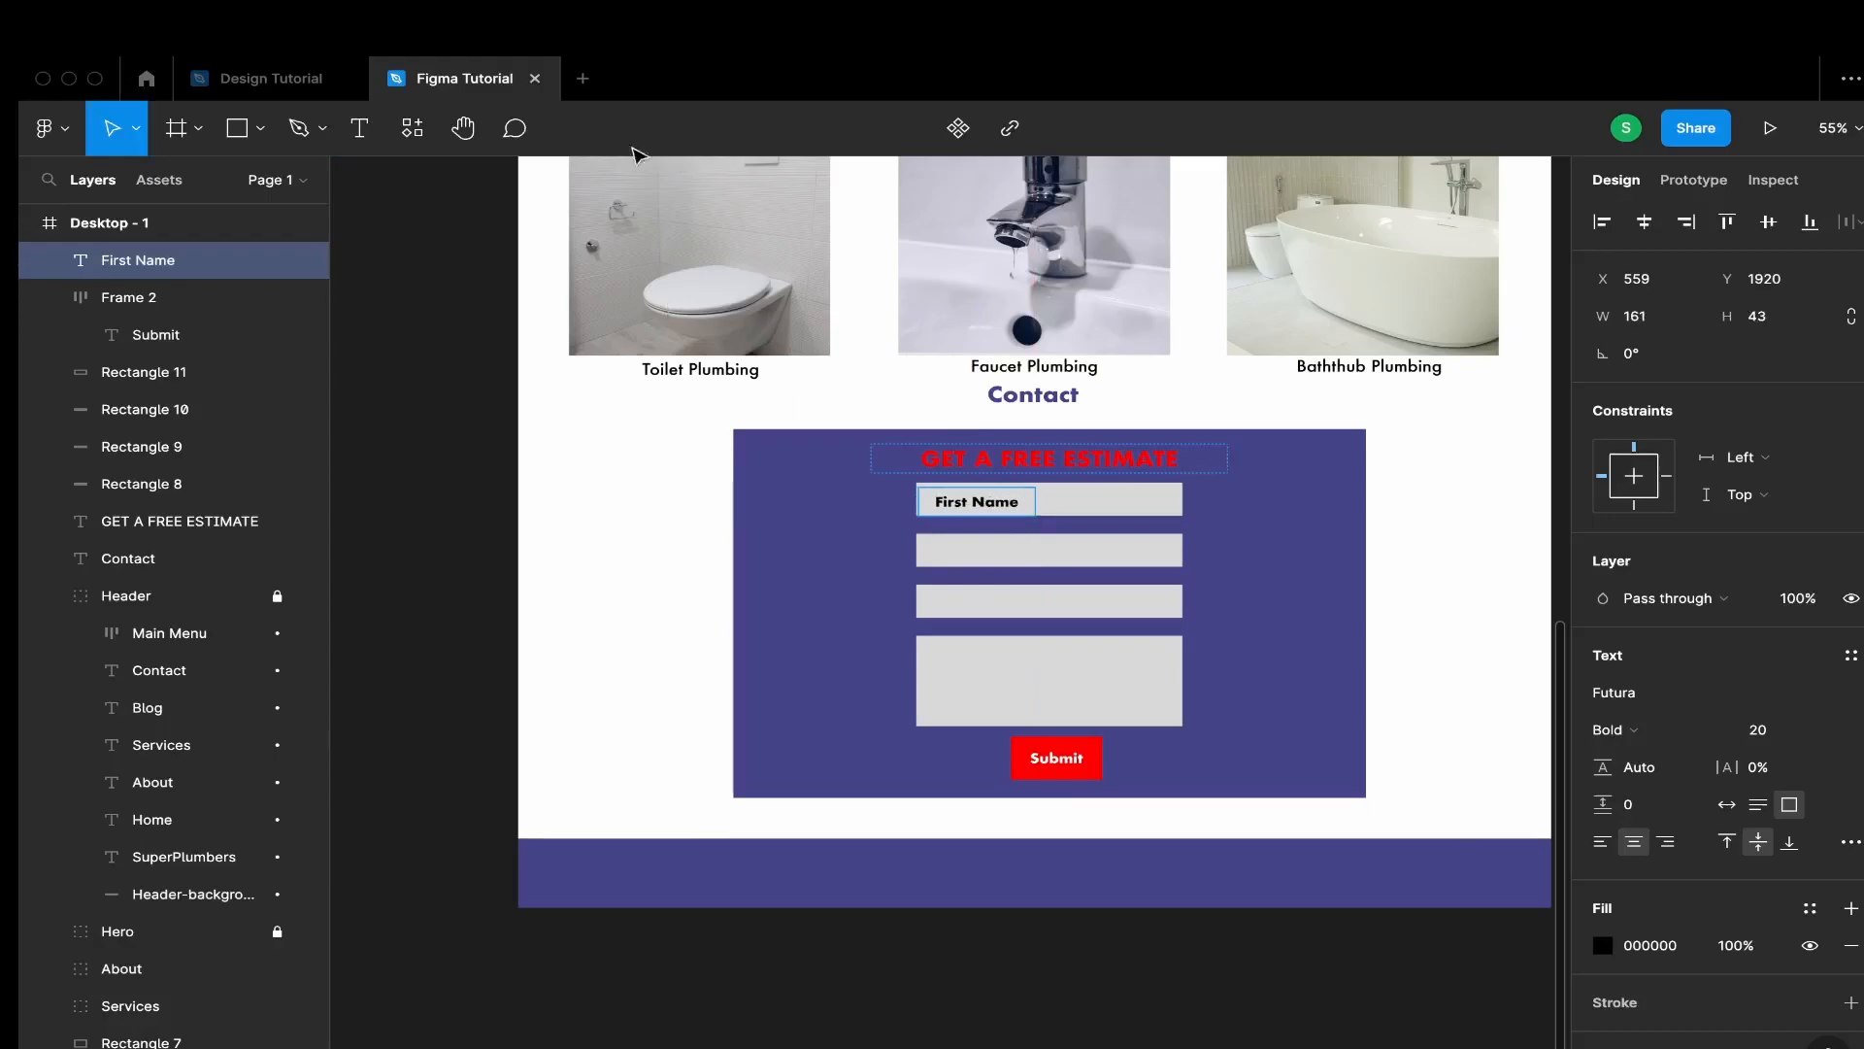
click(271, 78)
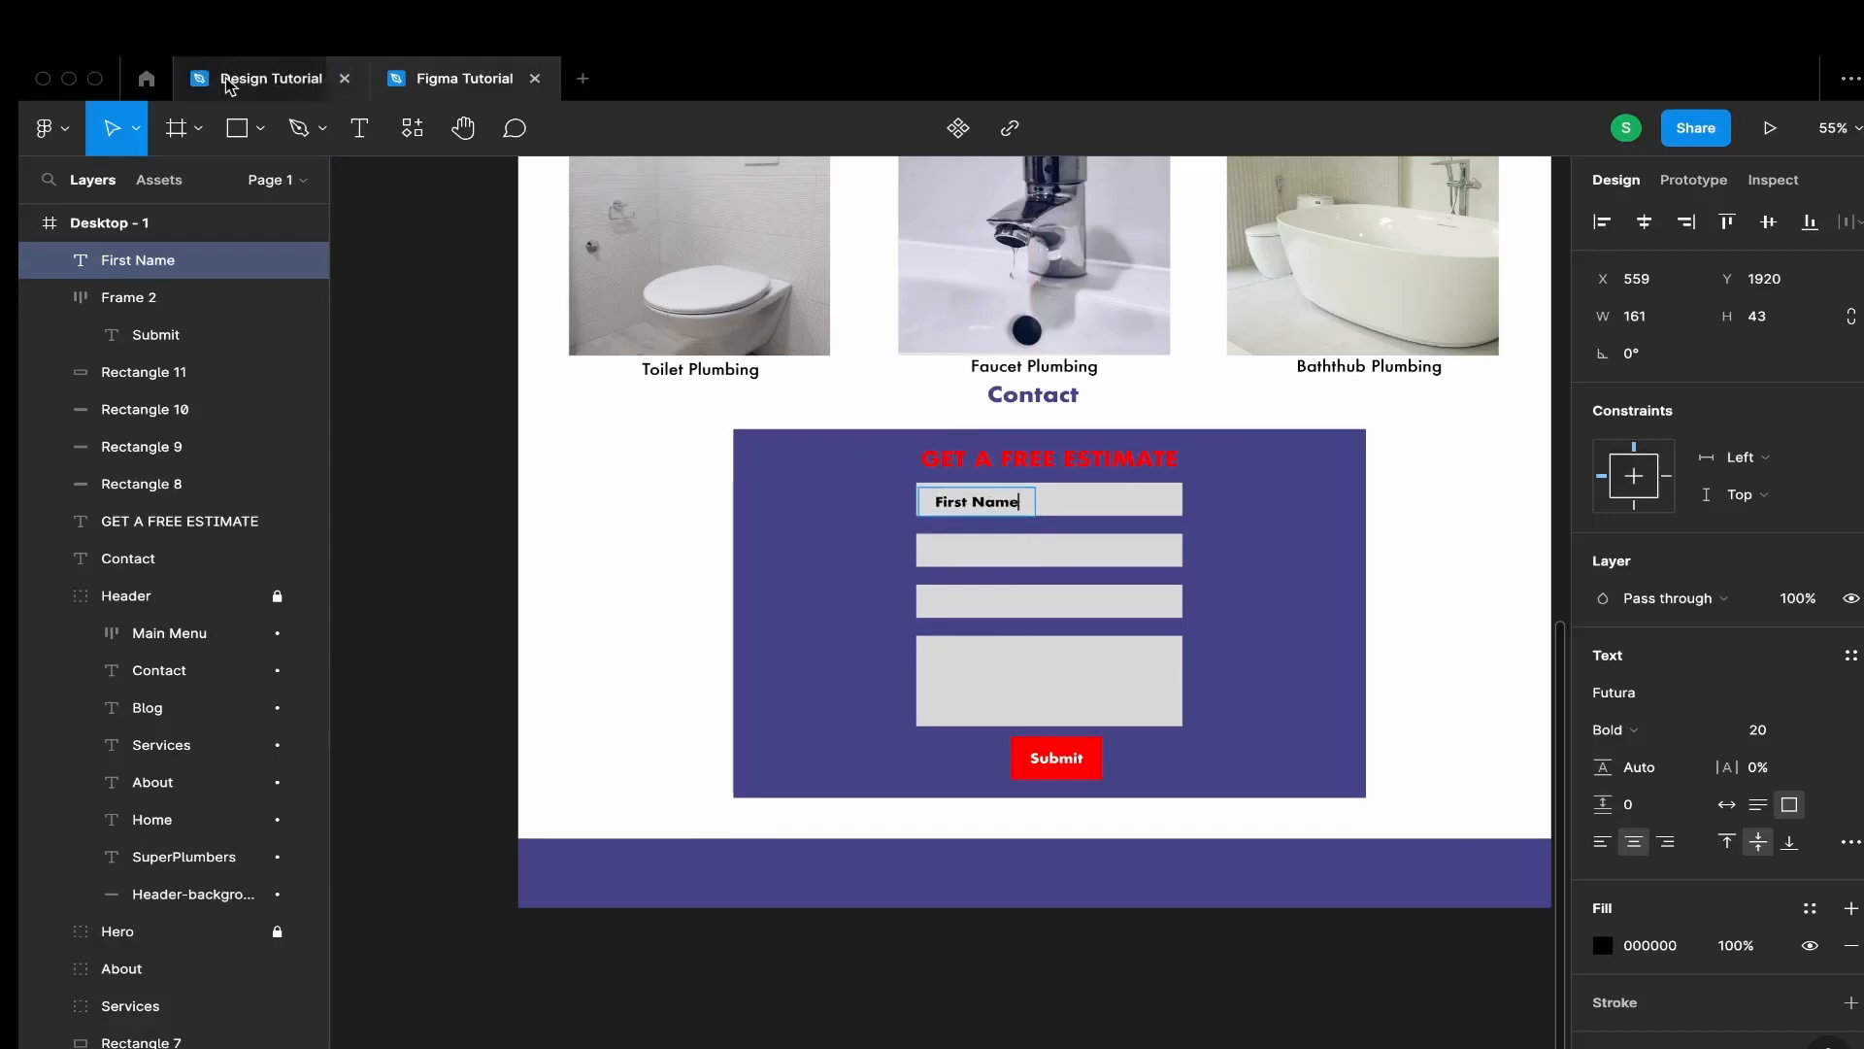
Check the reference form's First Name text style, return to Figma Tutorial, and set the First Name label to Futura Medium, size 16
double_click(878, 474)
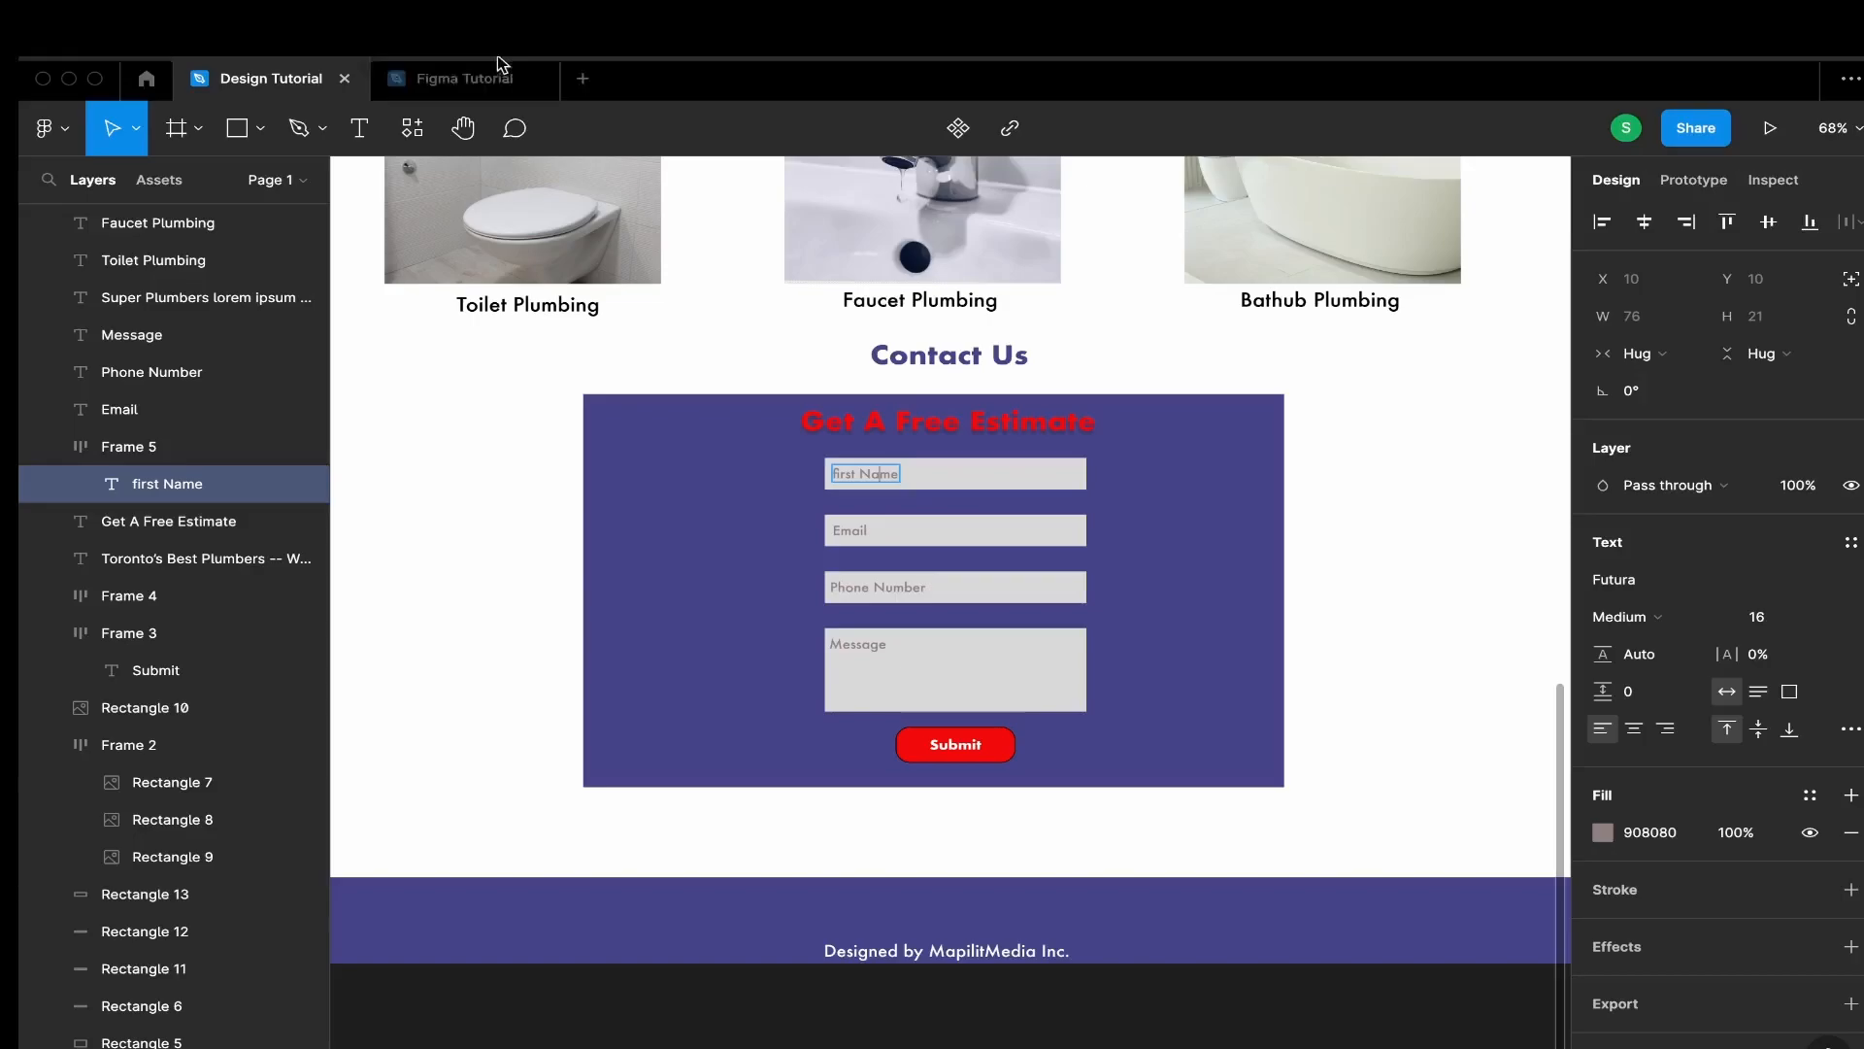
click(398, 87)
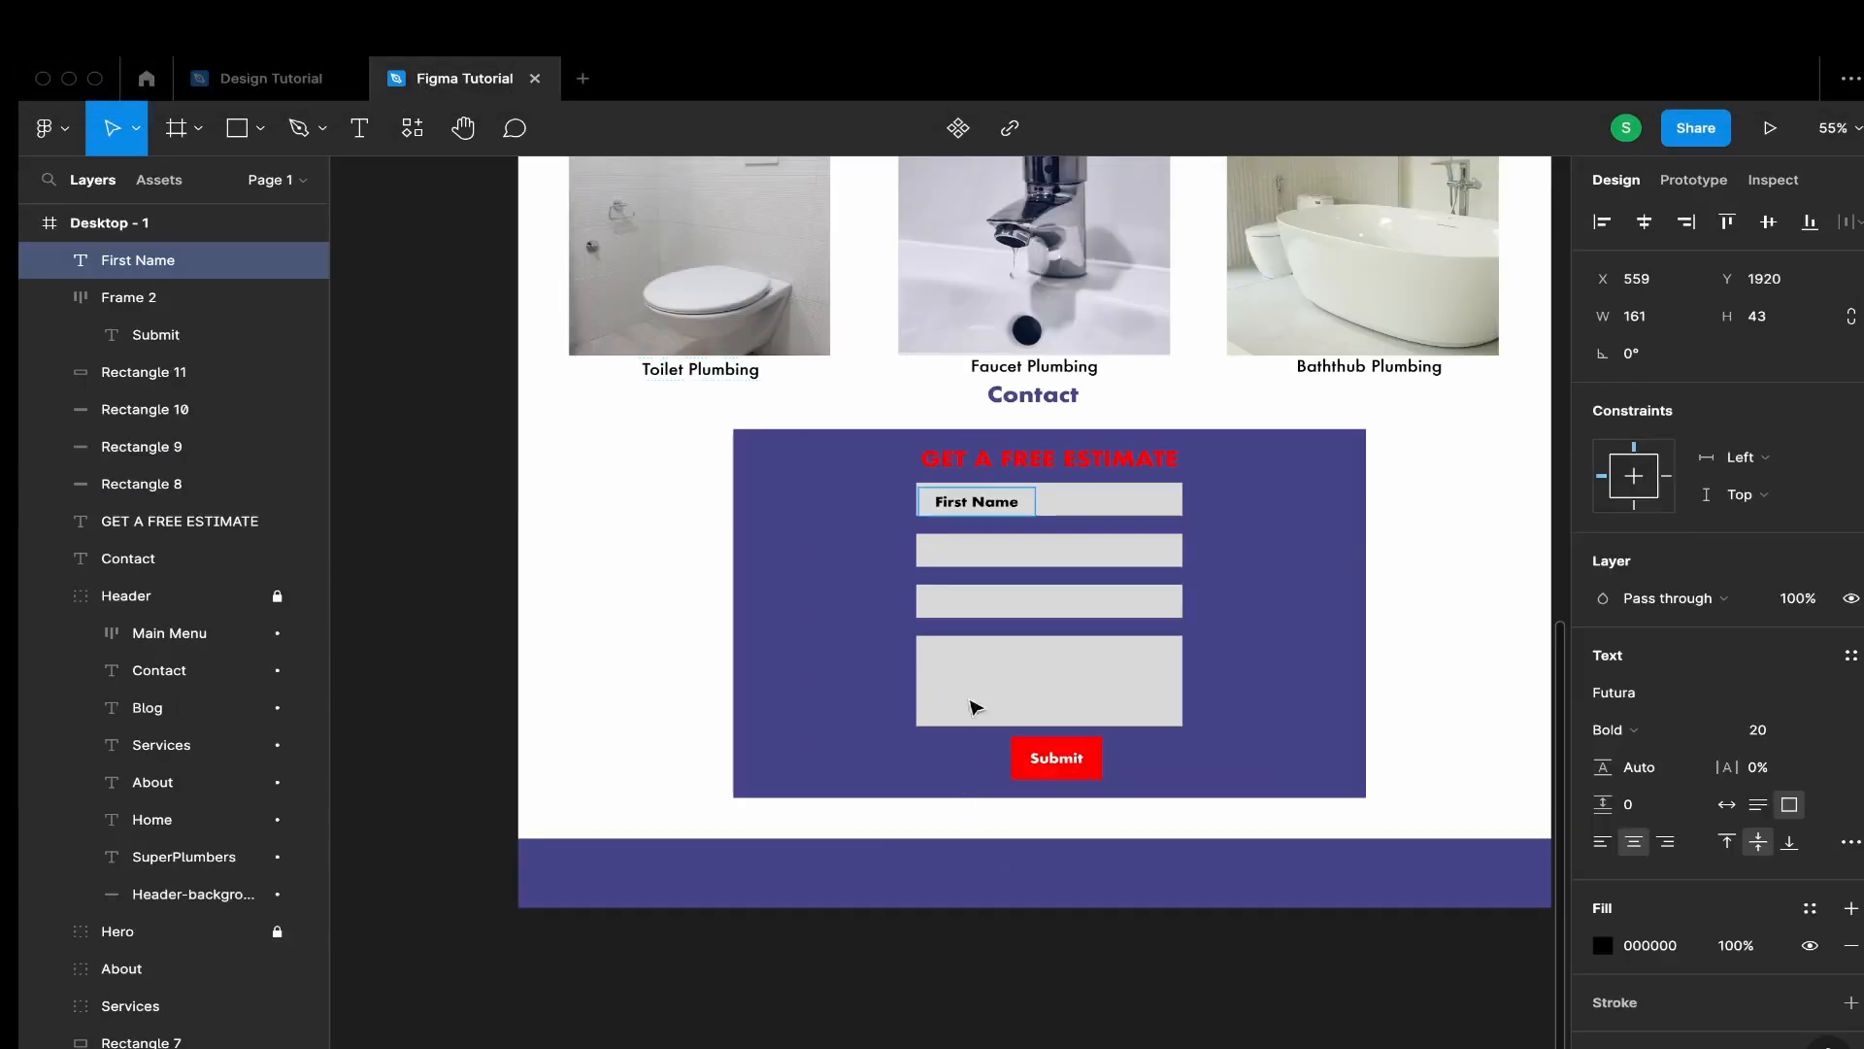
double_click(1019, 500)
drag(1025, 500, 933, 497)
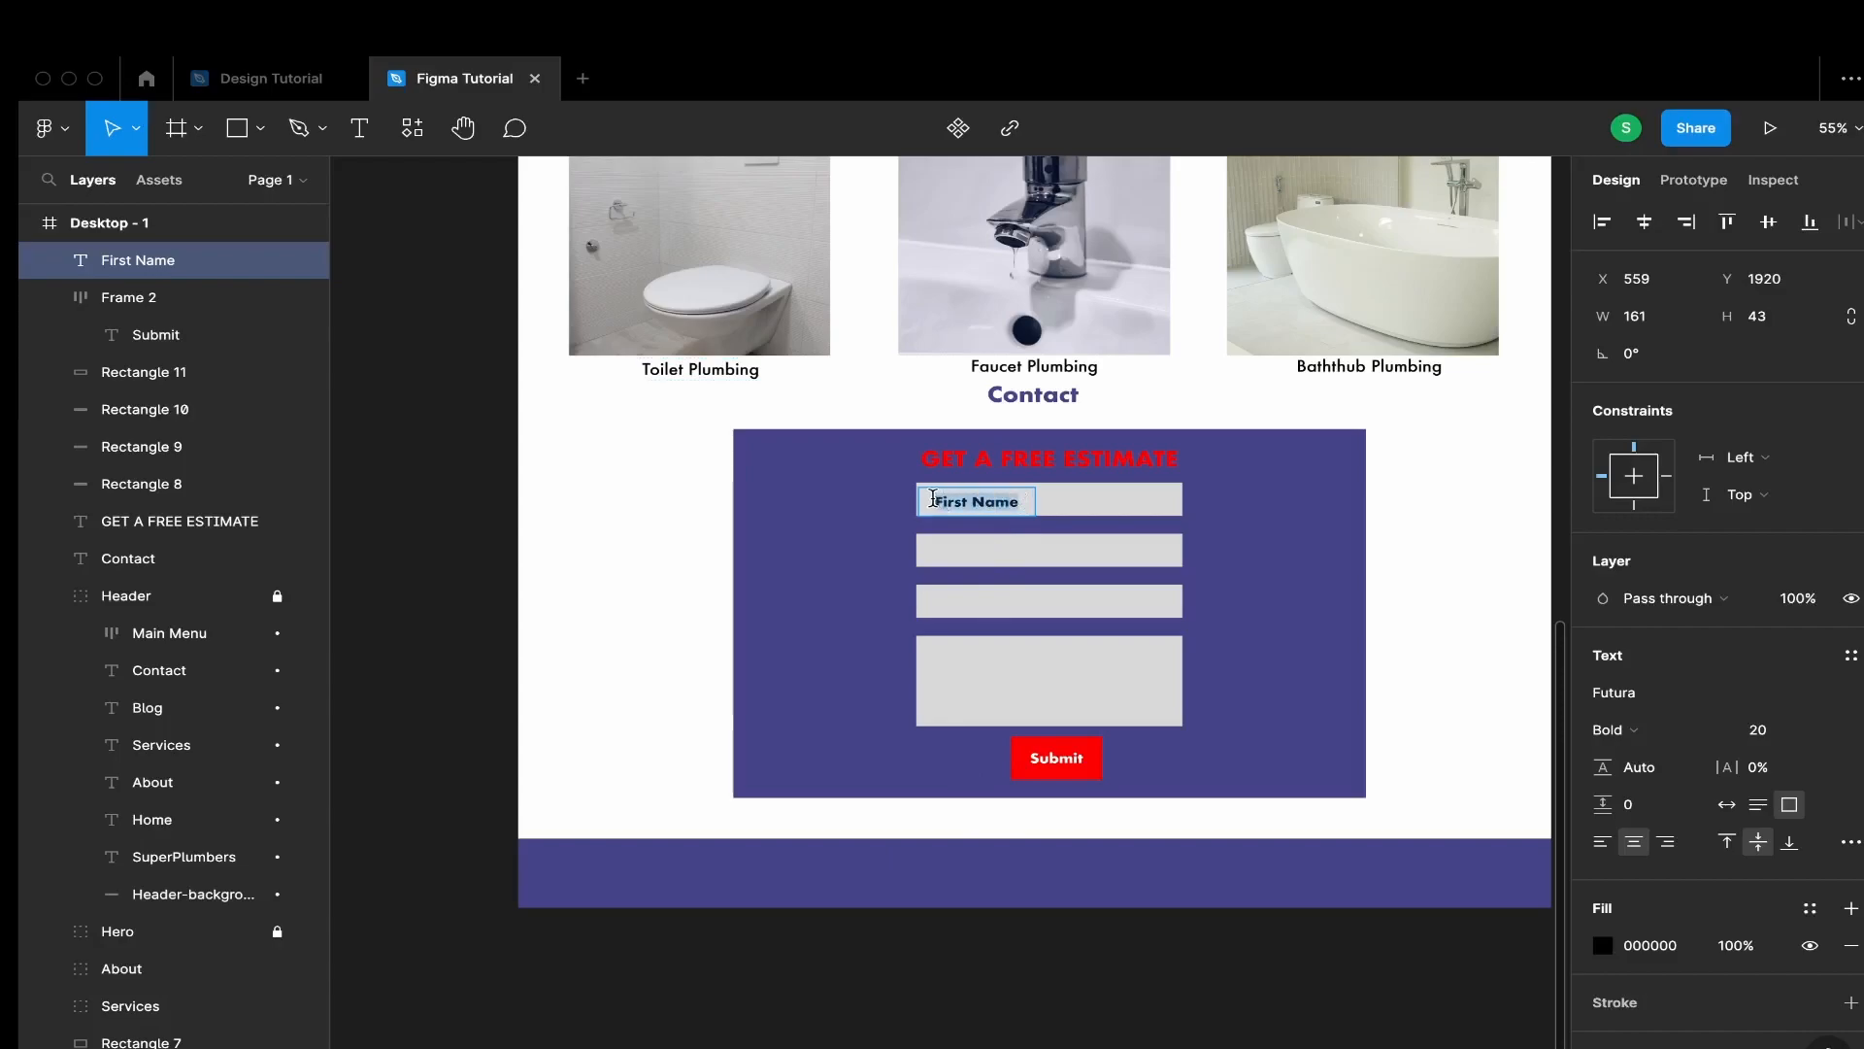
click(1717, 728)
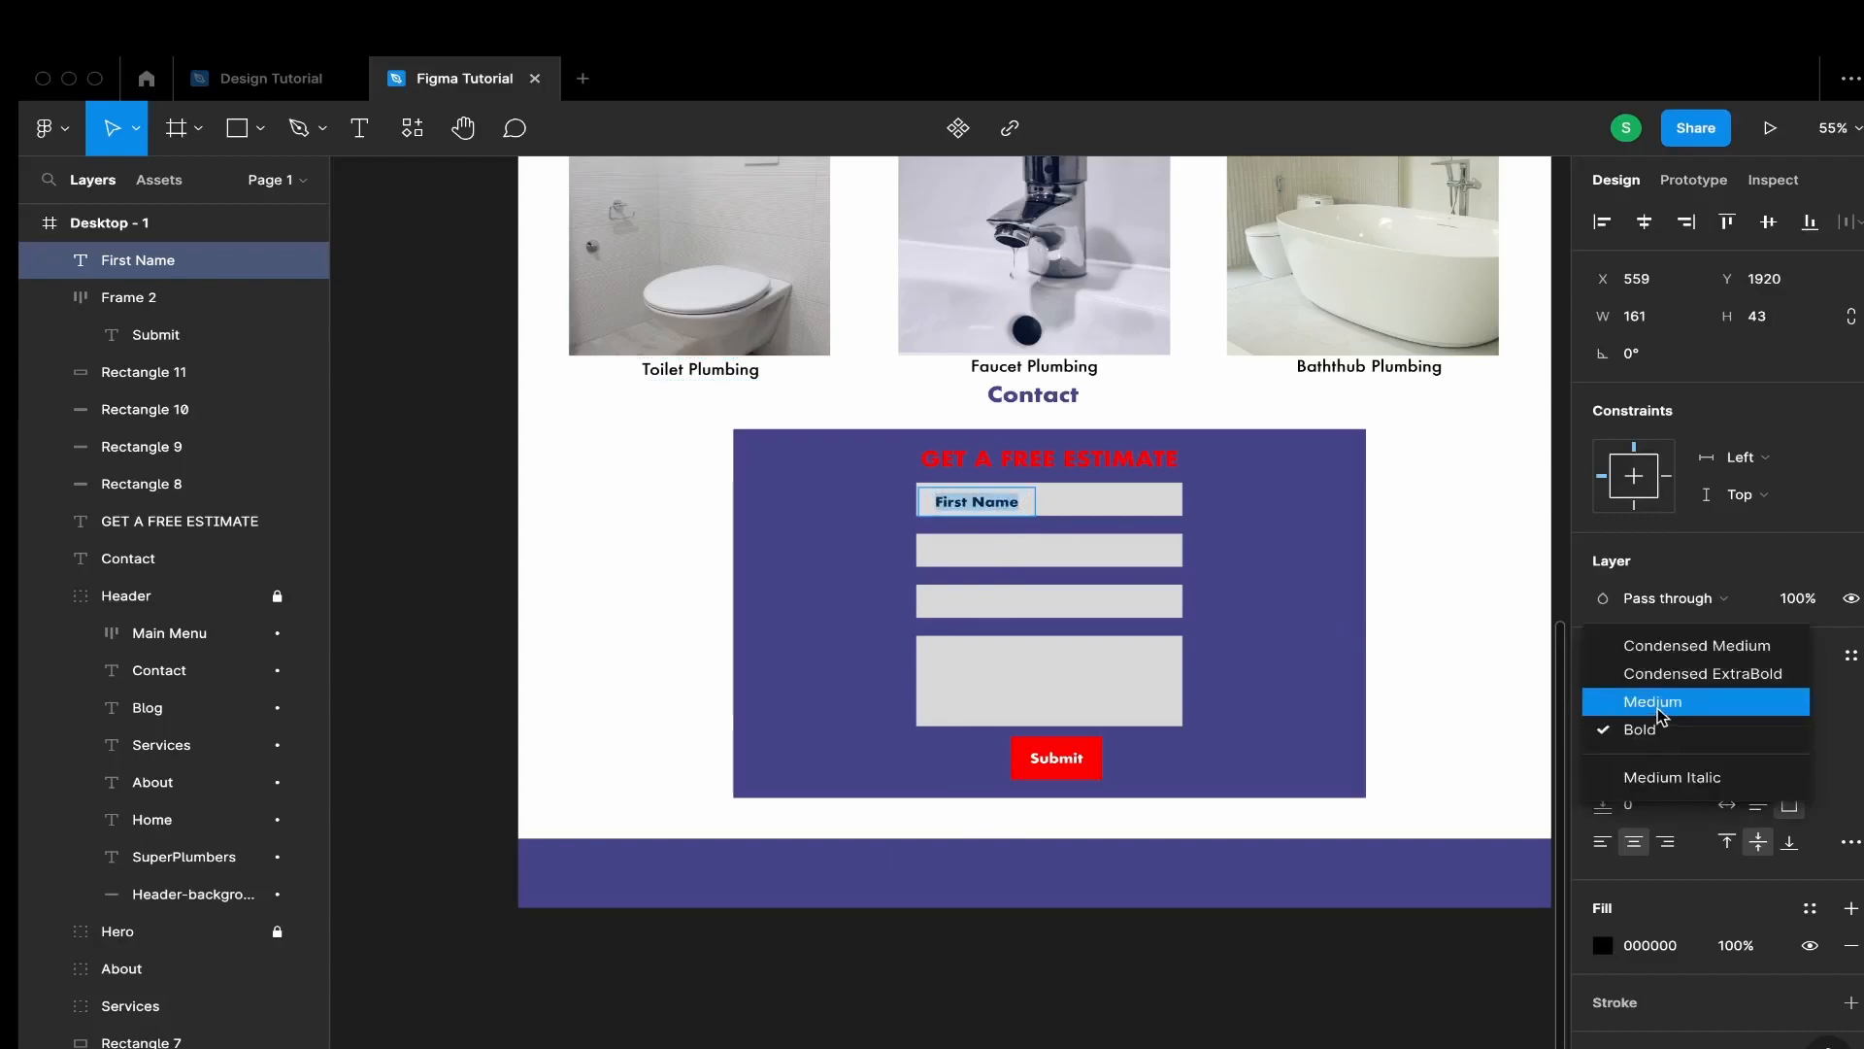
click(1665, 697)
click(1840, 736)
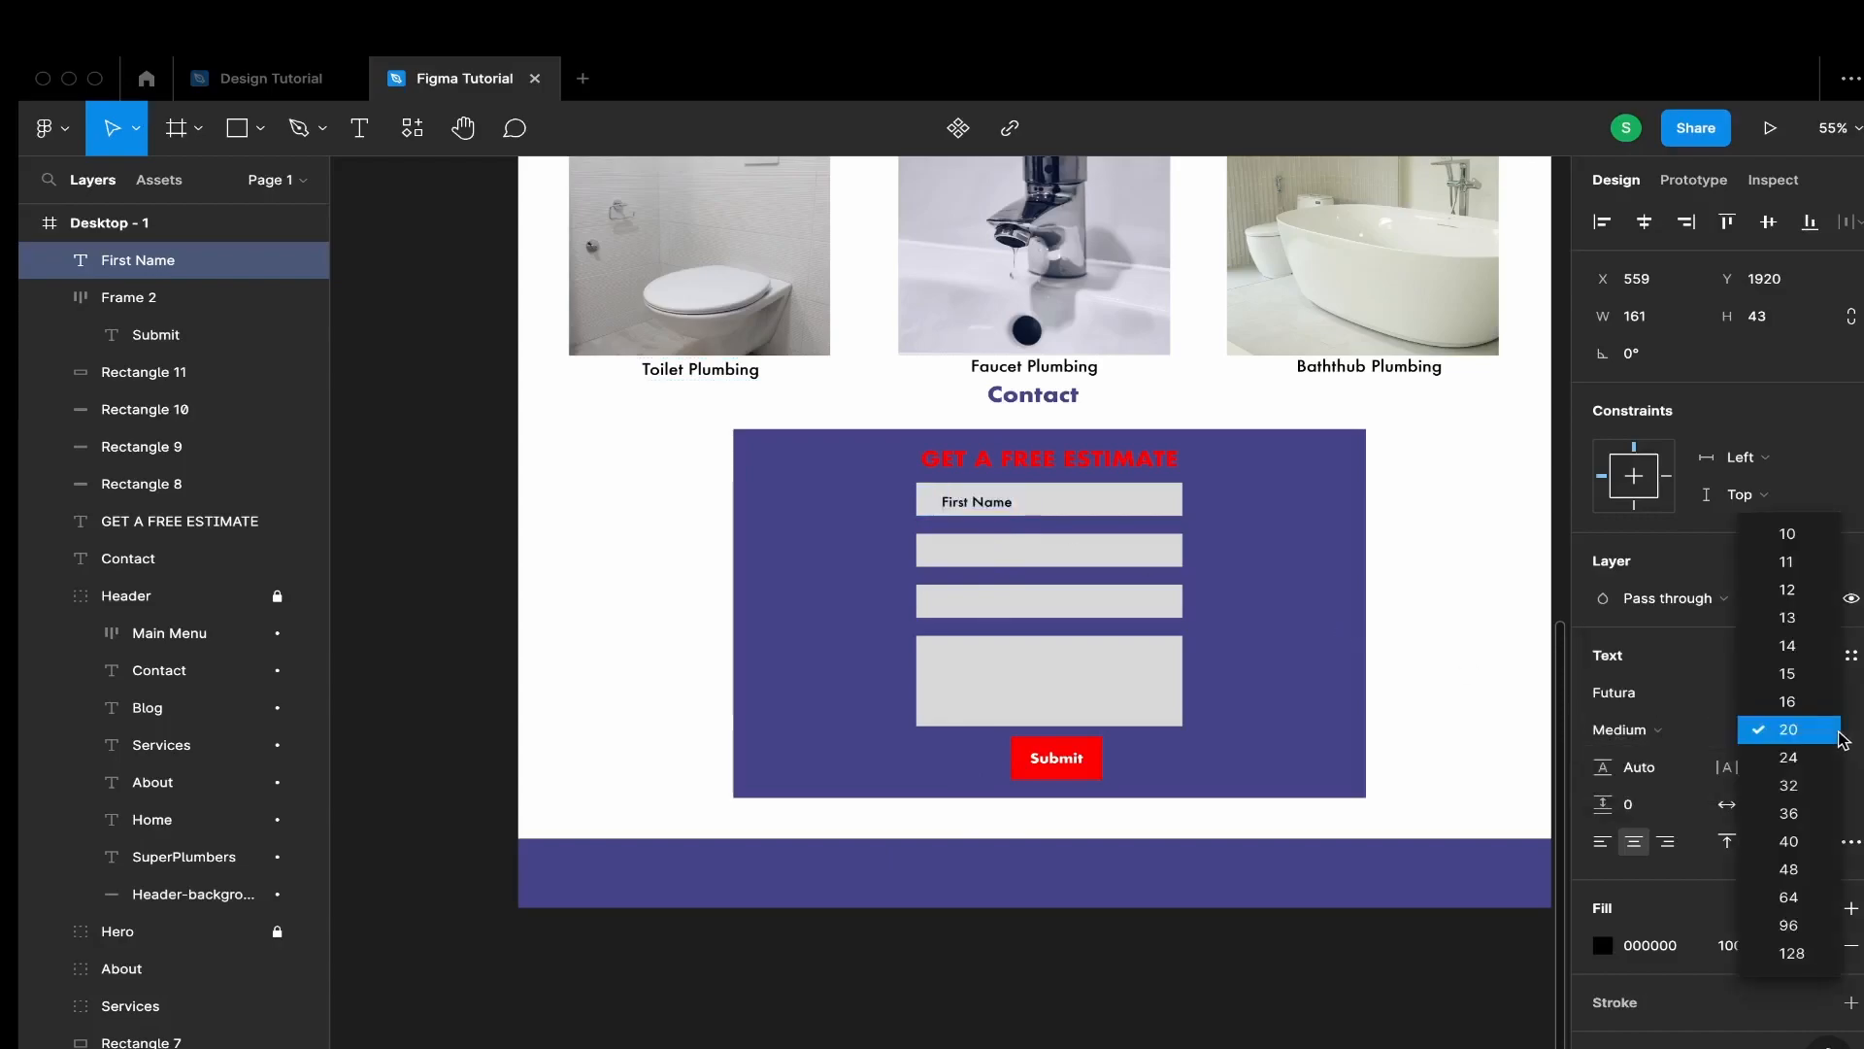
click(1787, 701)
key(Escape)
Move the First Name label to about X 530, Y 1916 and set its fill color to 6D6868
drag(983, 507, 963, 504)
double_click(963, 504)
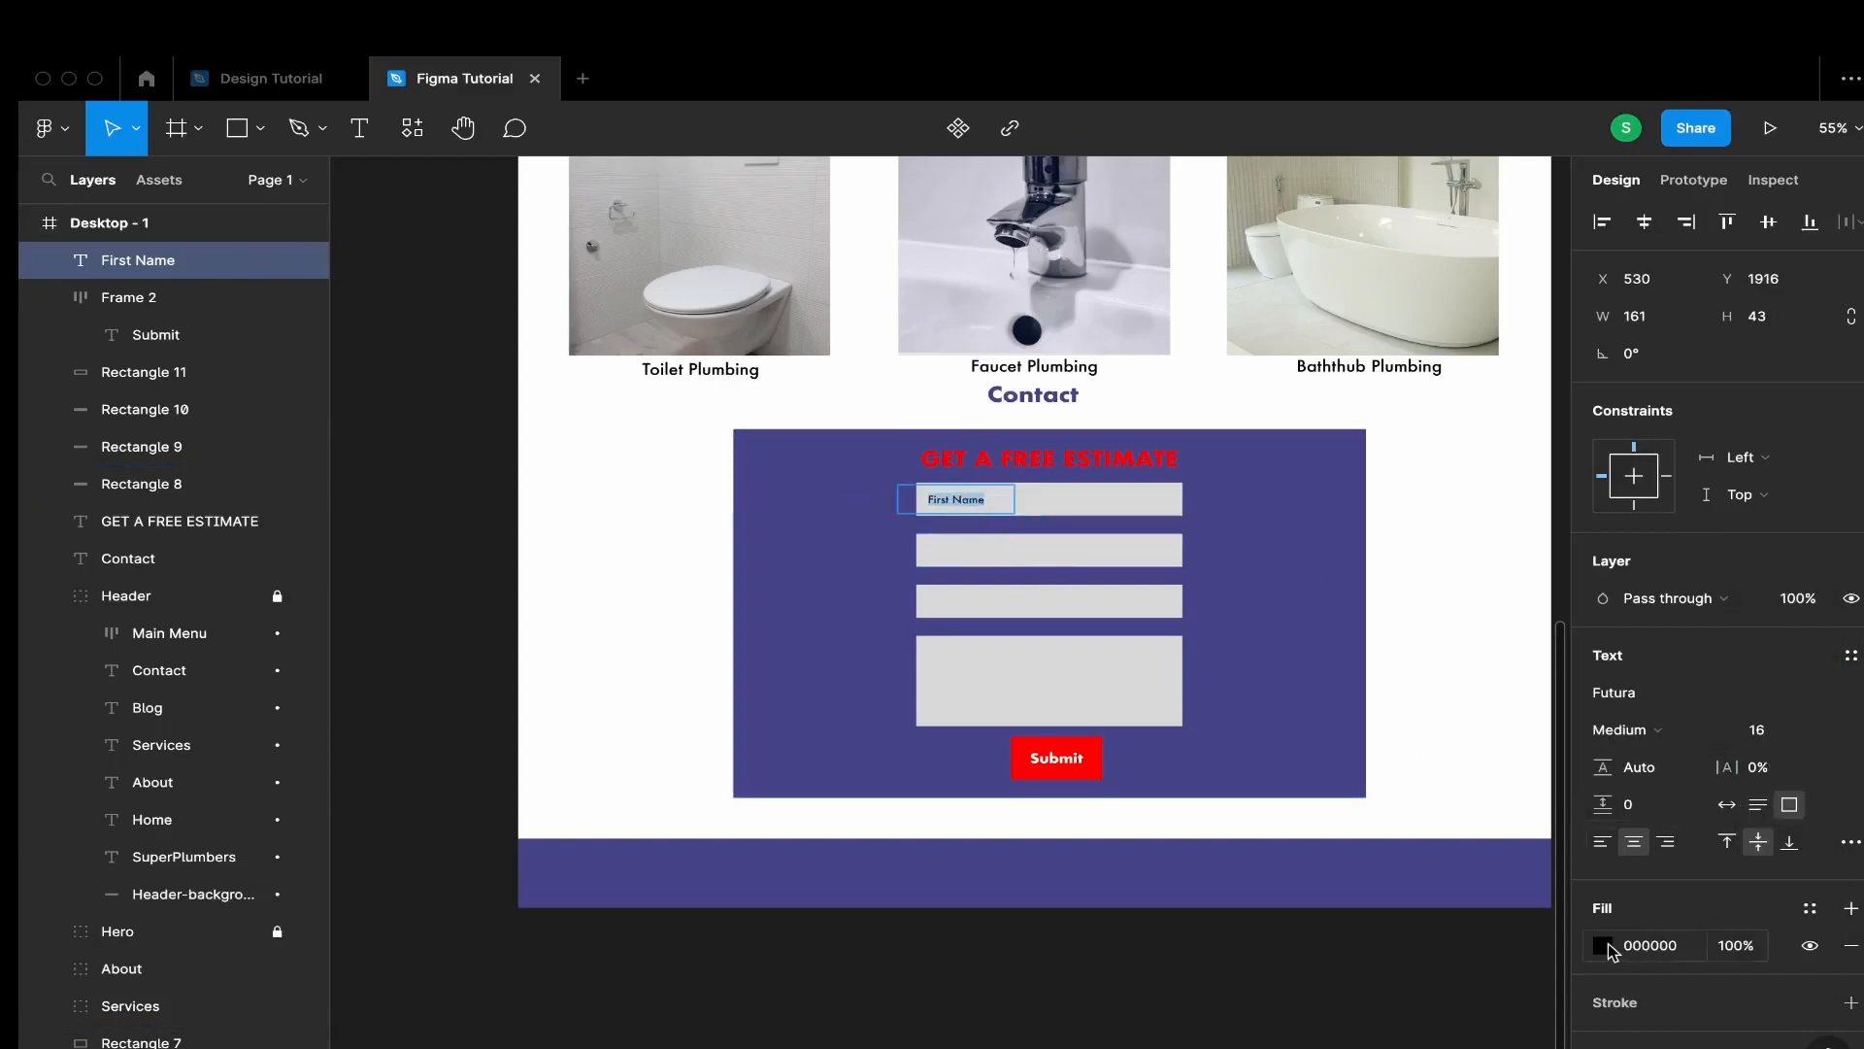
click(1608, 944)
click(1388, 990)
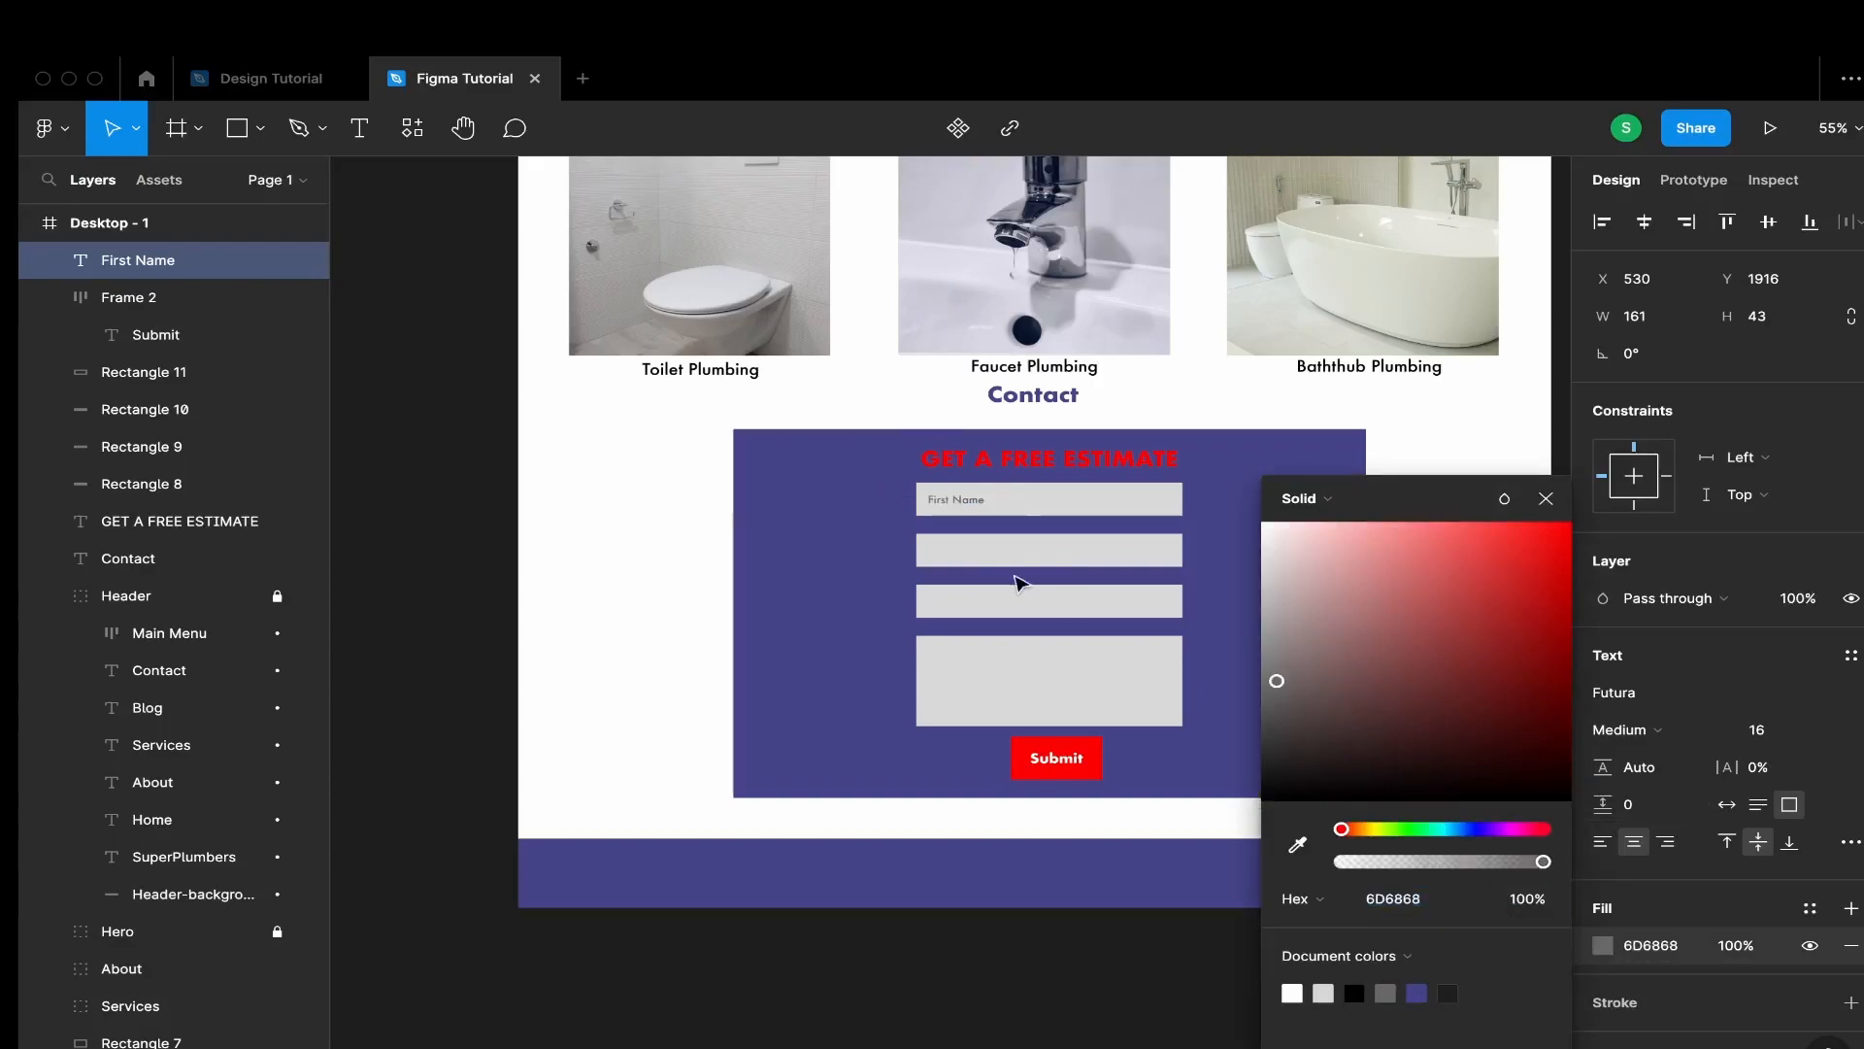
key(Escape)
Duplicate the First Name label into each of the three form fields below it
click(995, 500)
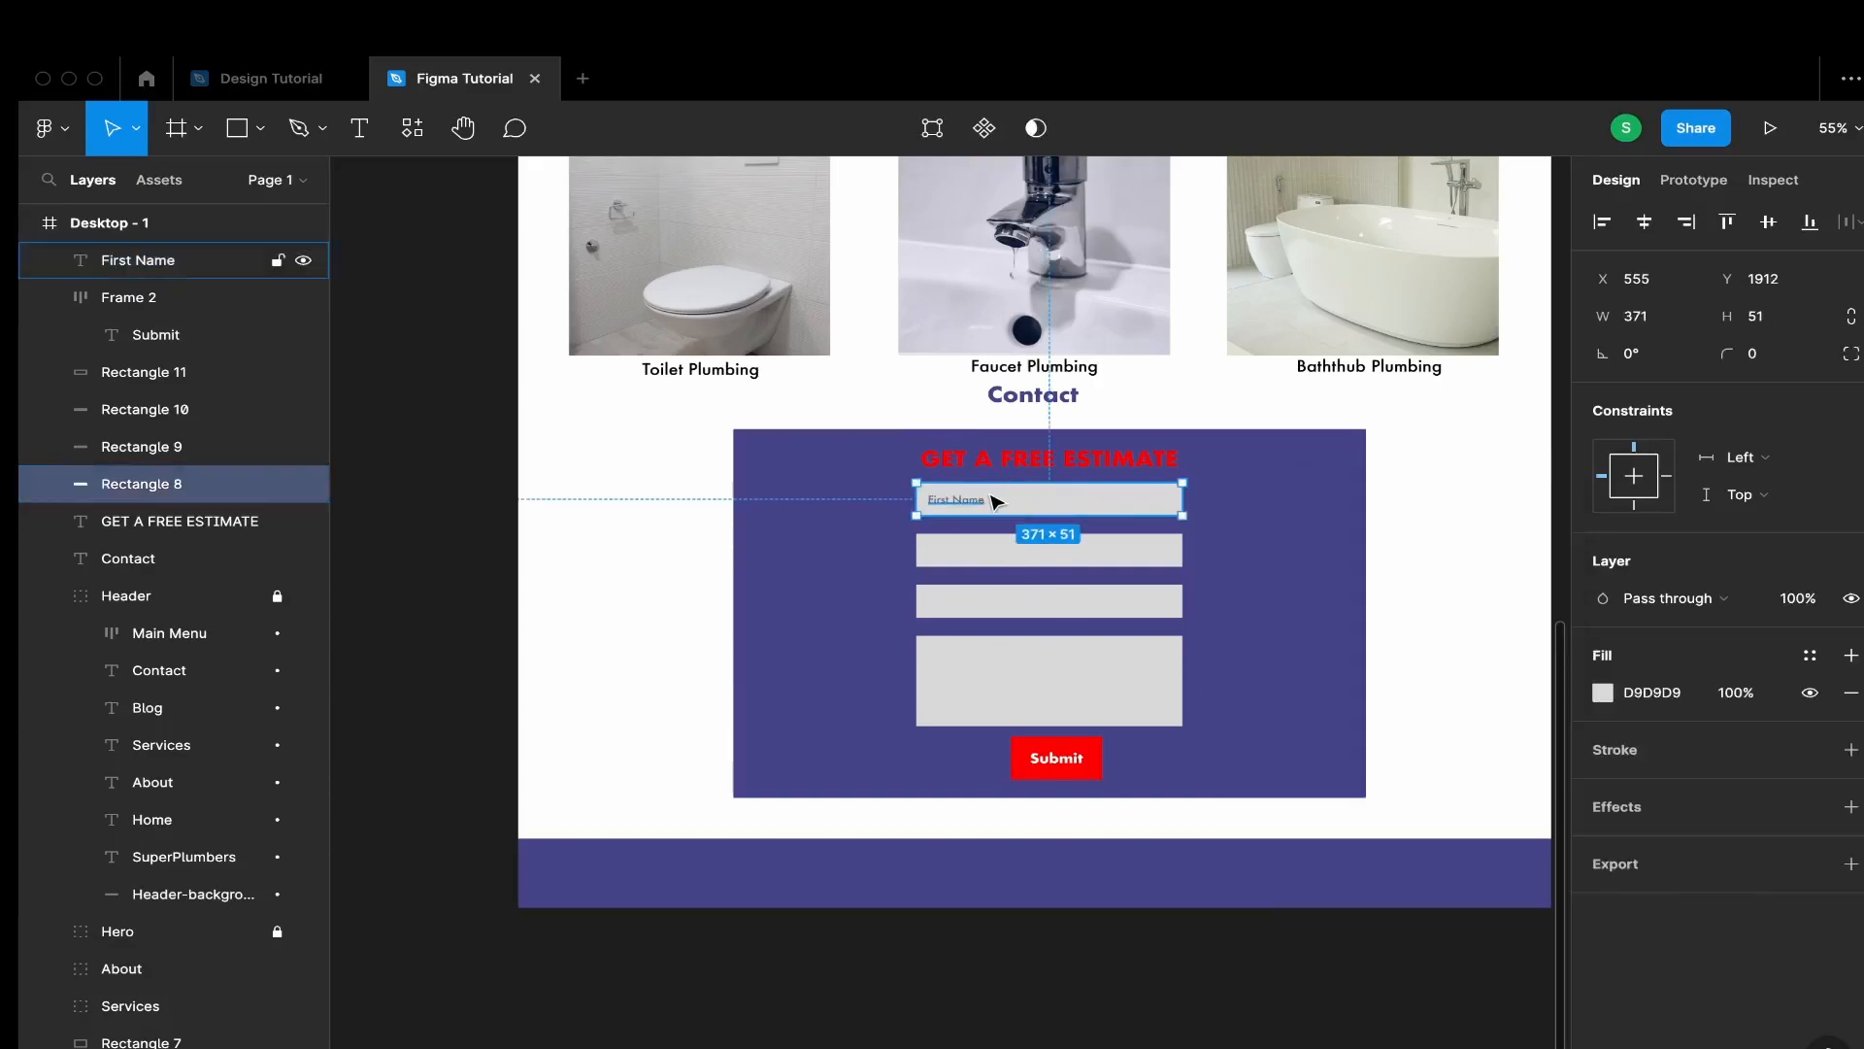
click(944, 505)
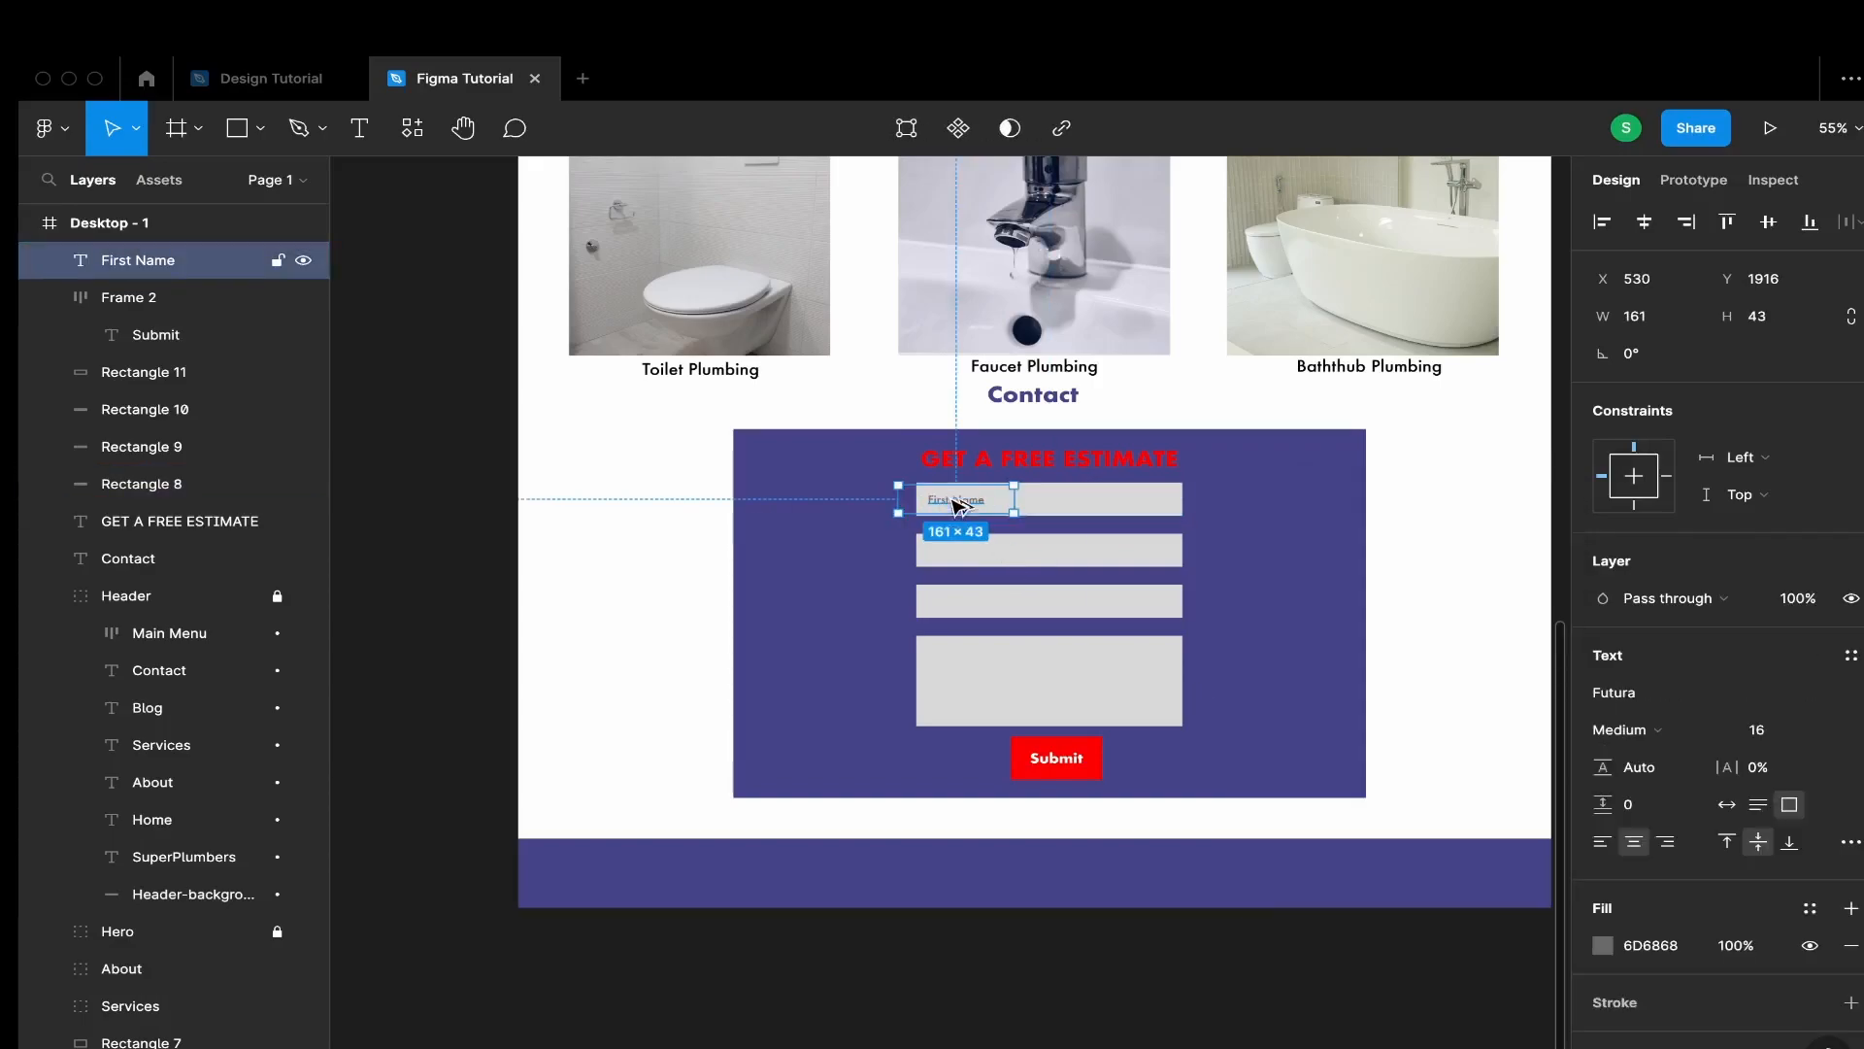
drag(957, 503, 971, 657)
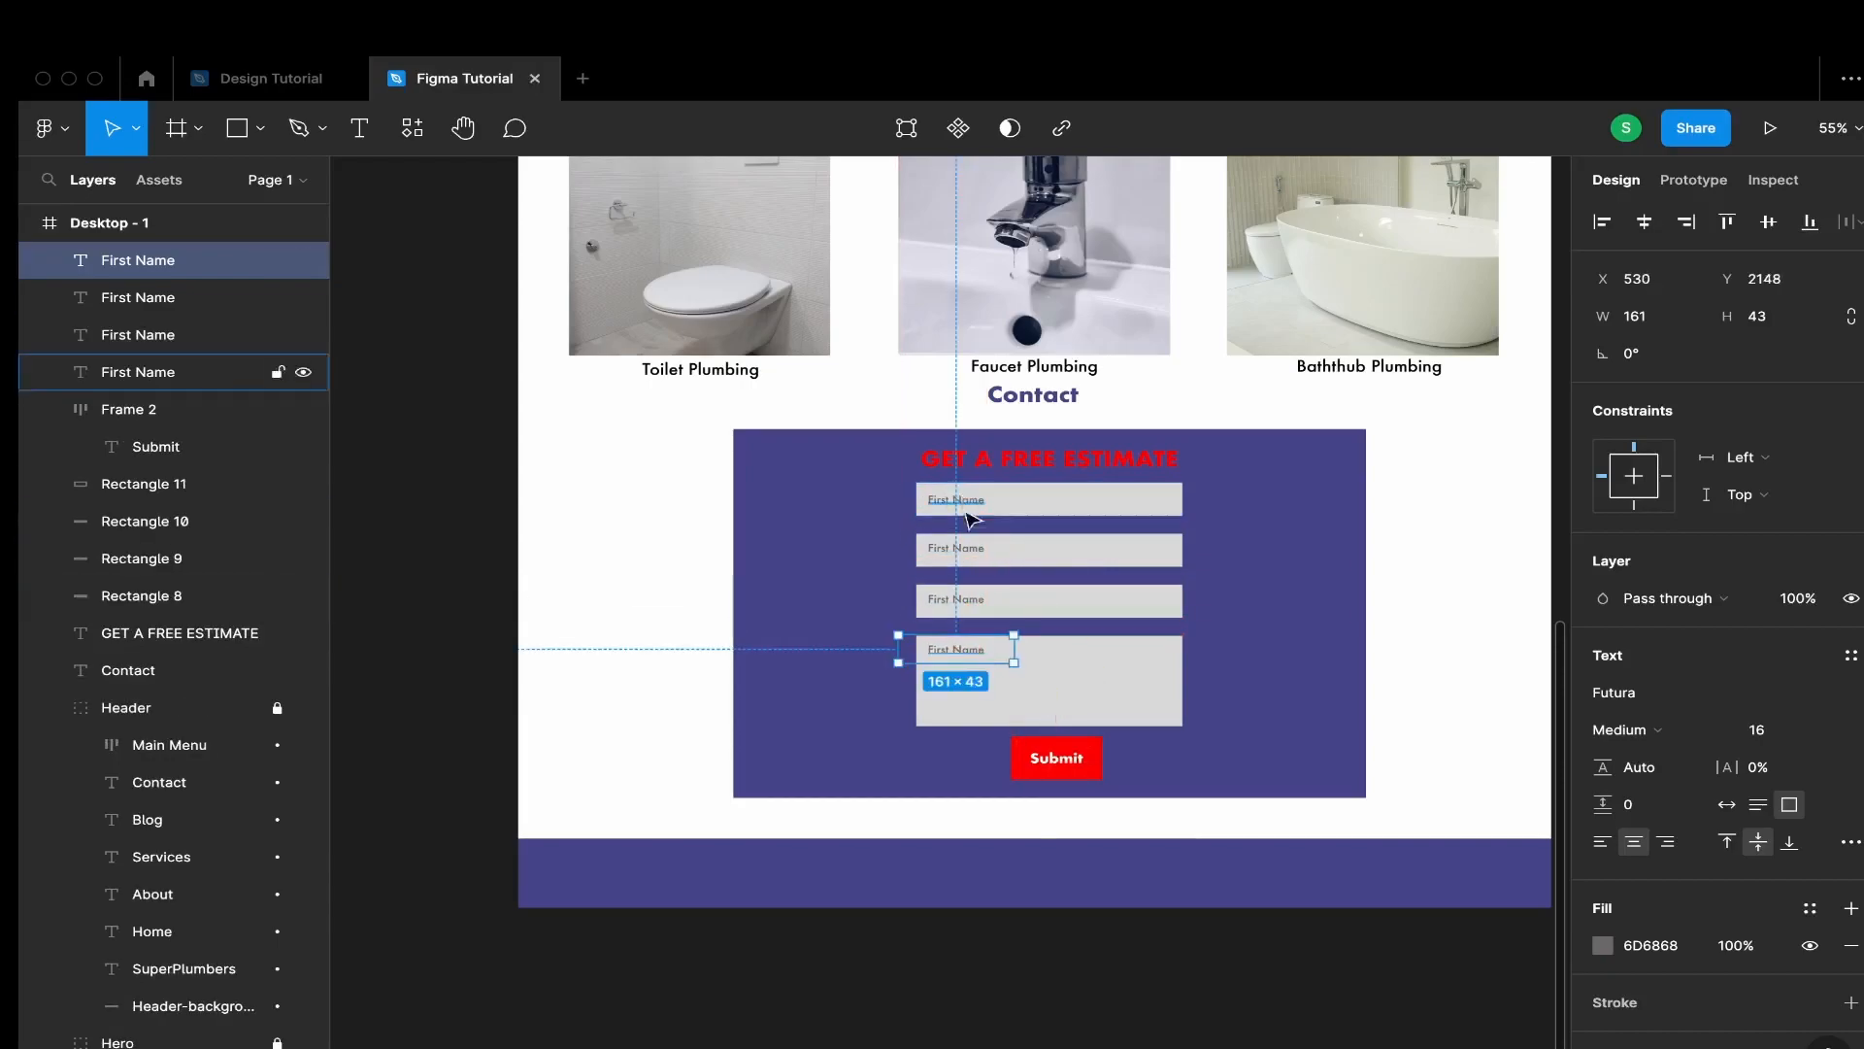
Change the label in the second form field to "Last Name"
click(940, 556)
click(942, 550)
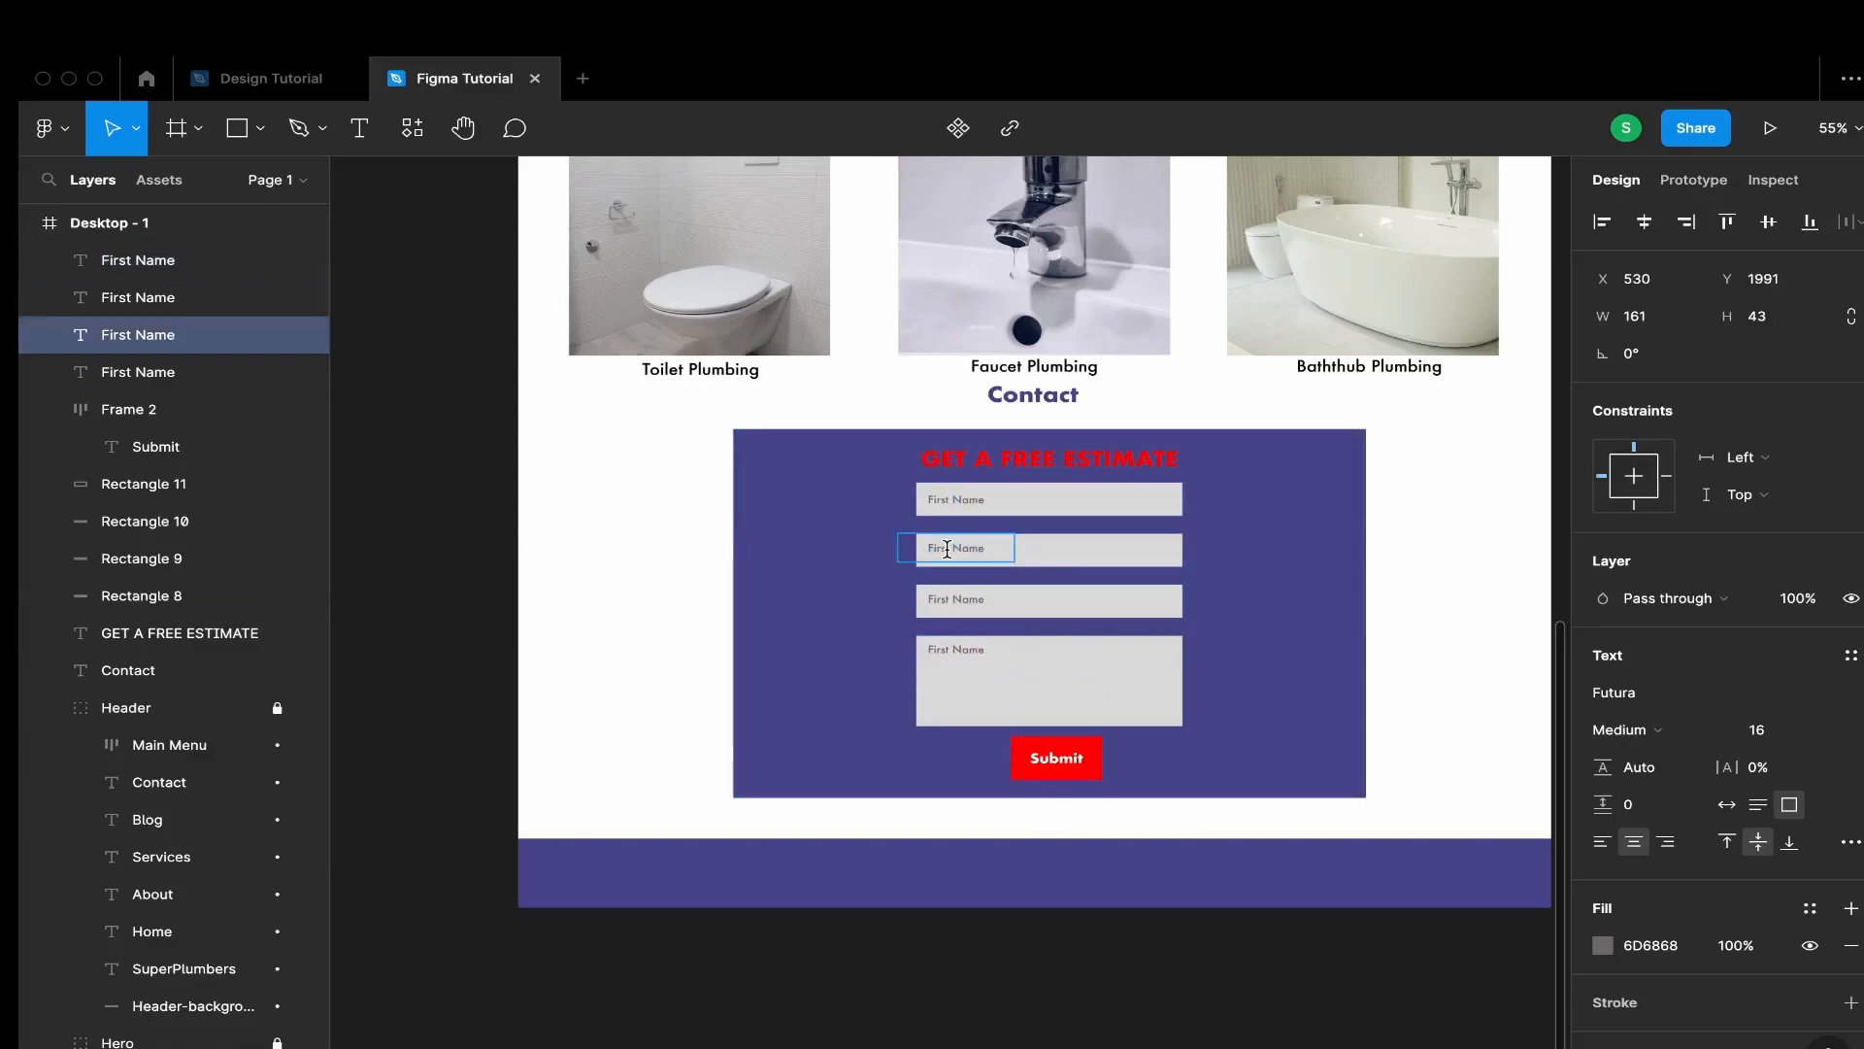
key(BackSpace)
key(BackSpace)
key(BackSpace)
key(BackSpace)
text(Las)
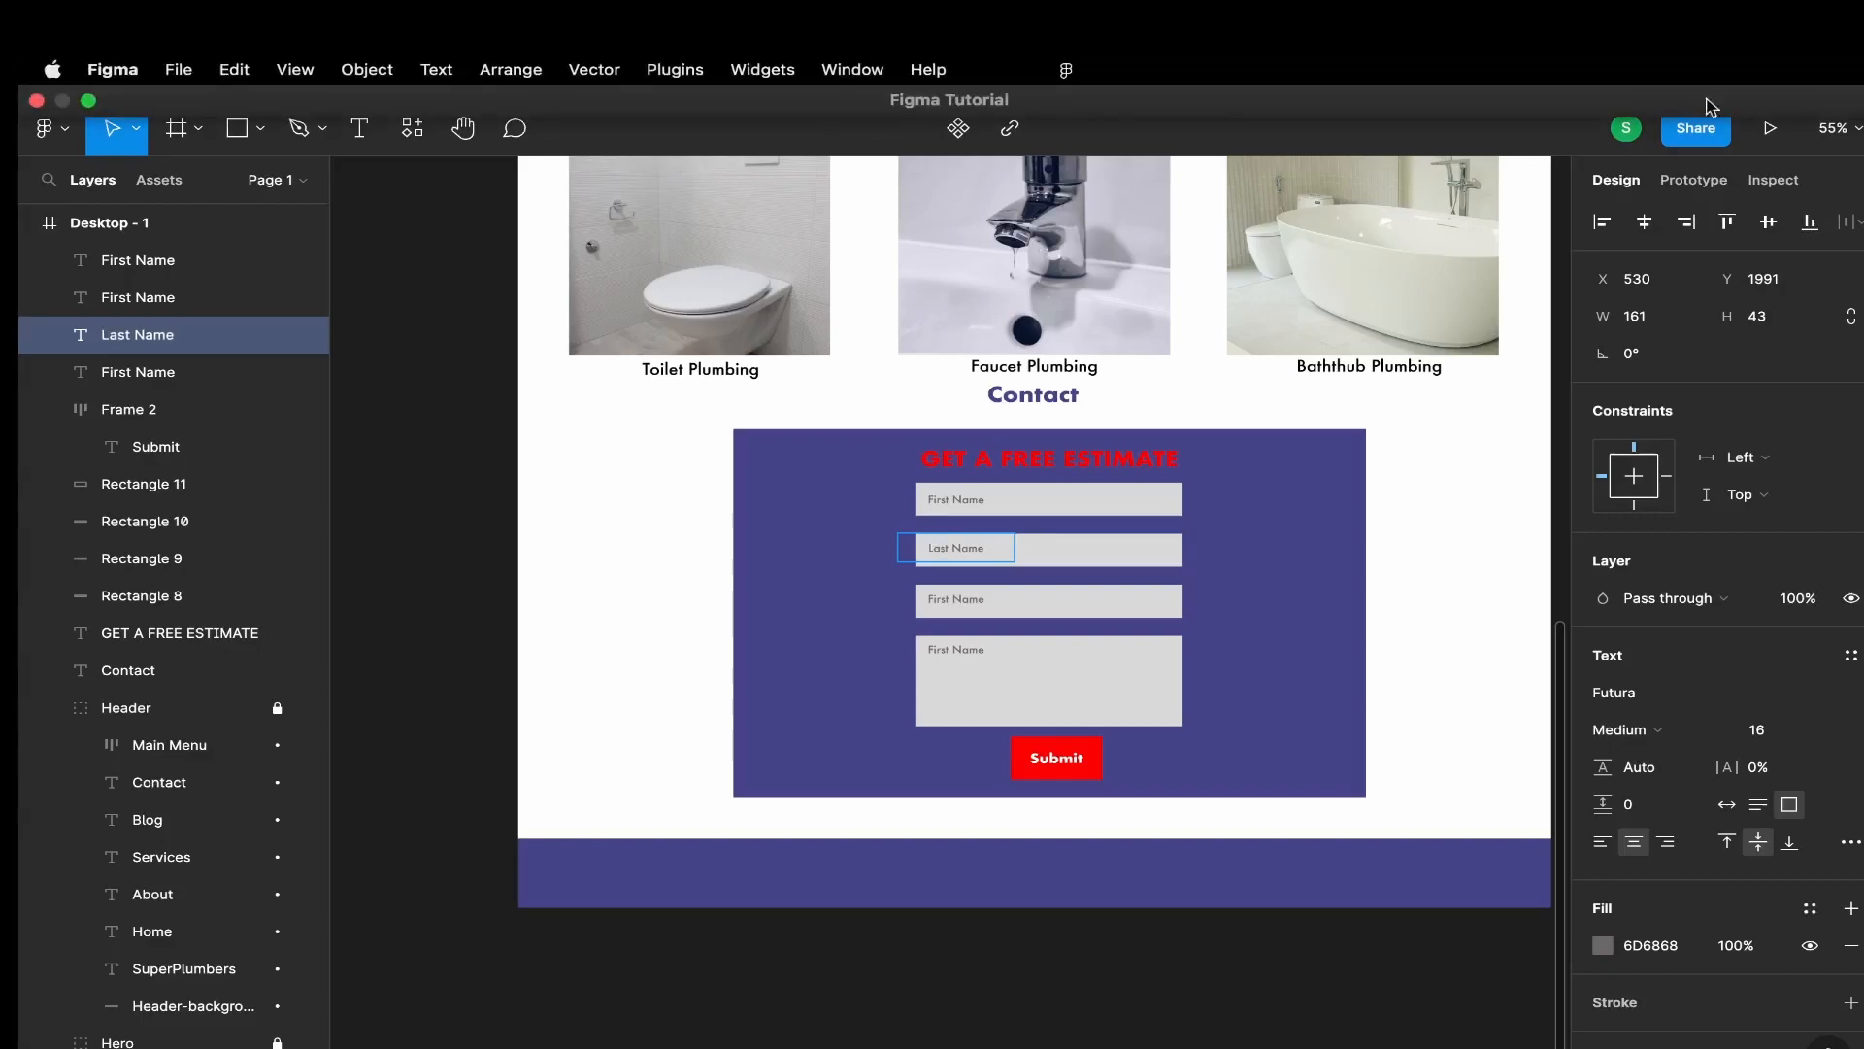
Change the third field's label to "Email" and the fourth field's label to "Message"
double_click(946, 600)
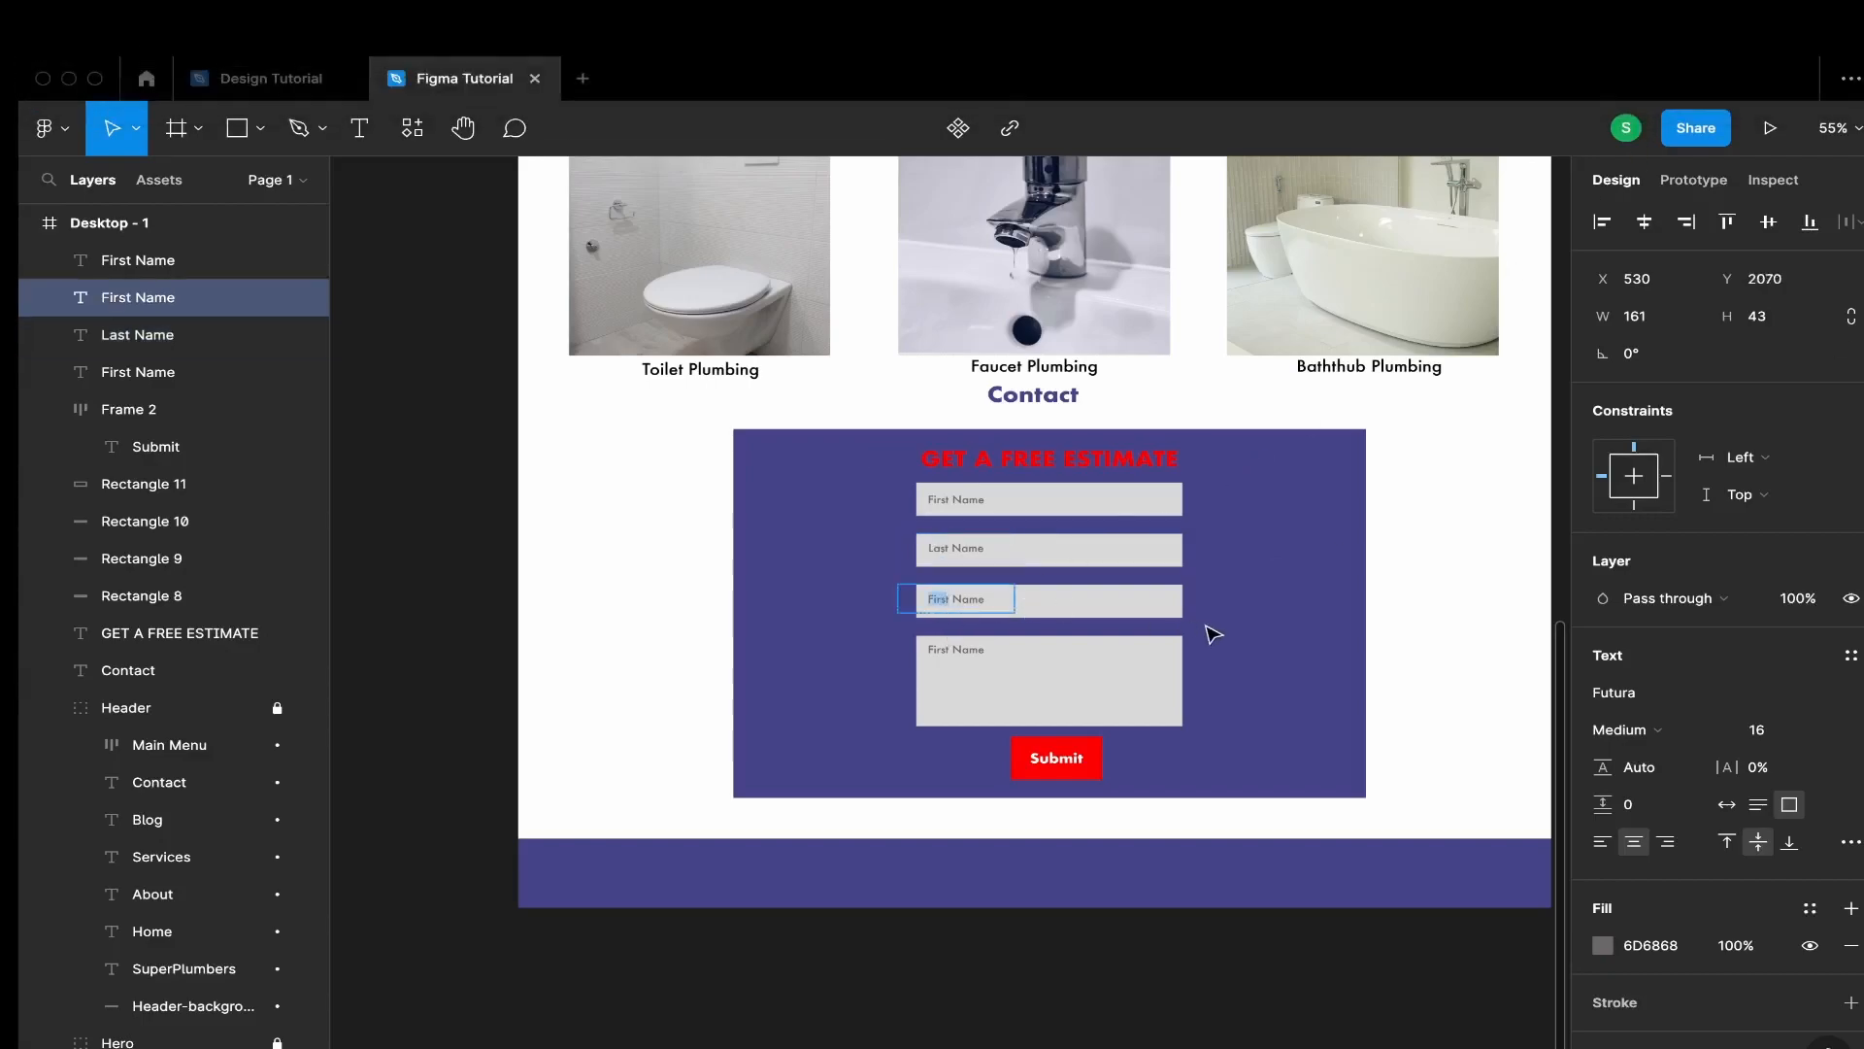
drag(1000, 603, 940, 601)
text(Email)
double_click(992, 649)
text(Message)
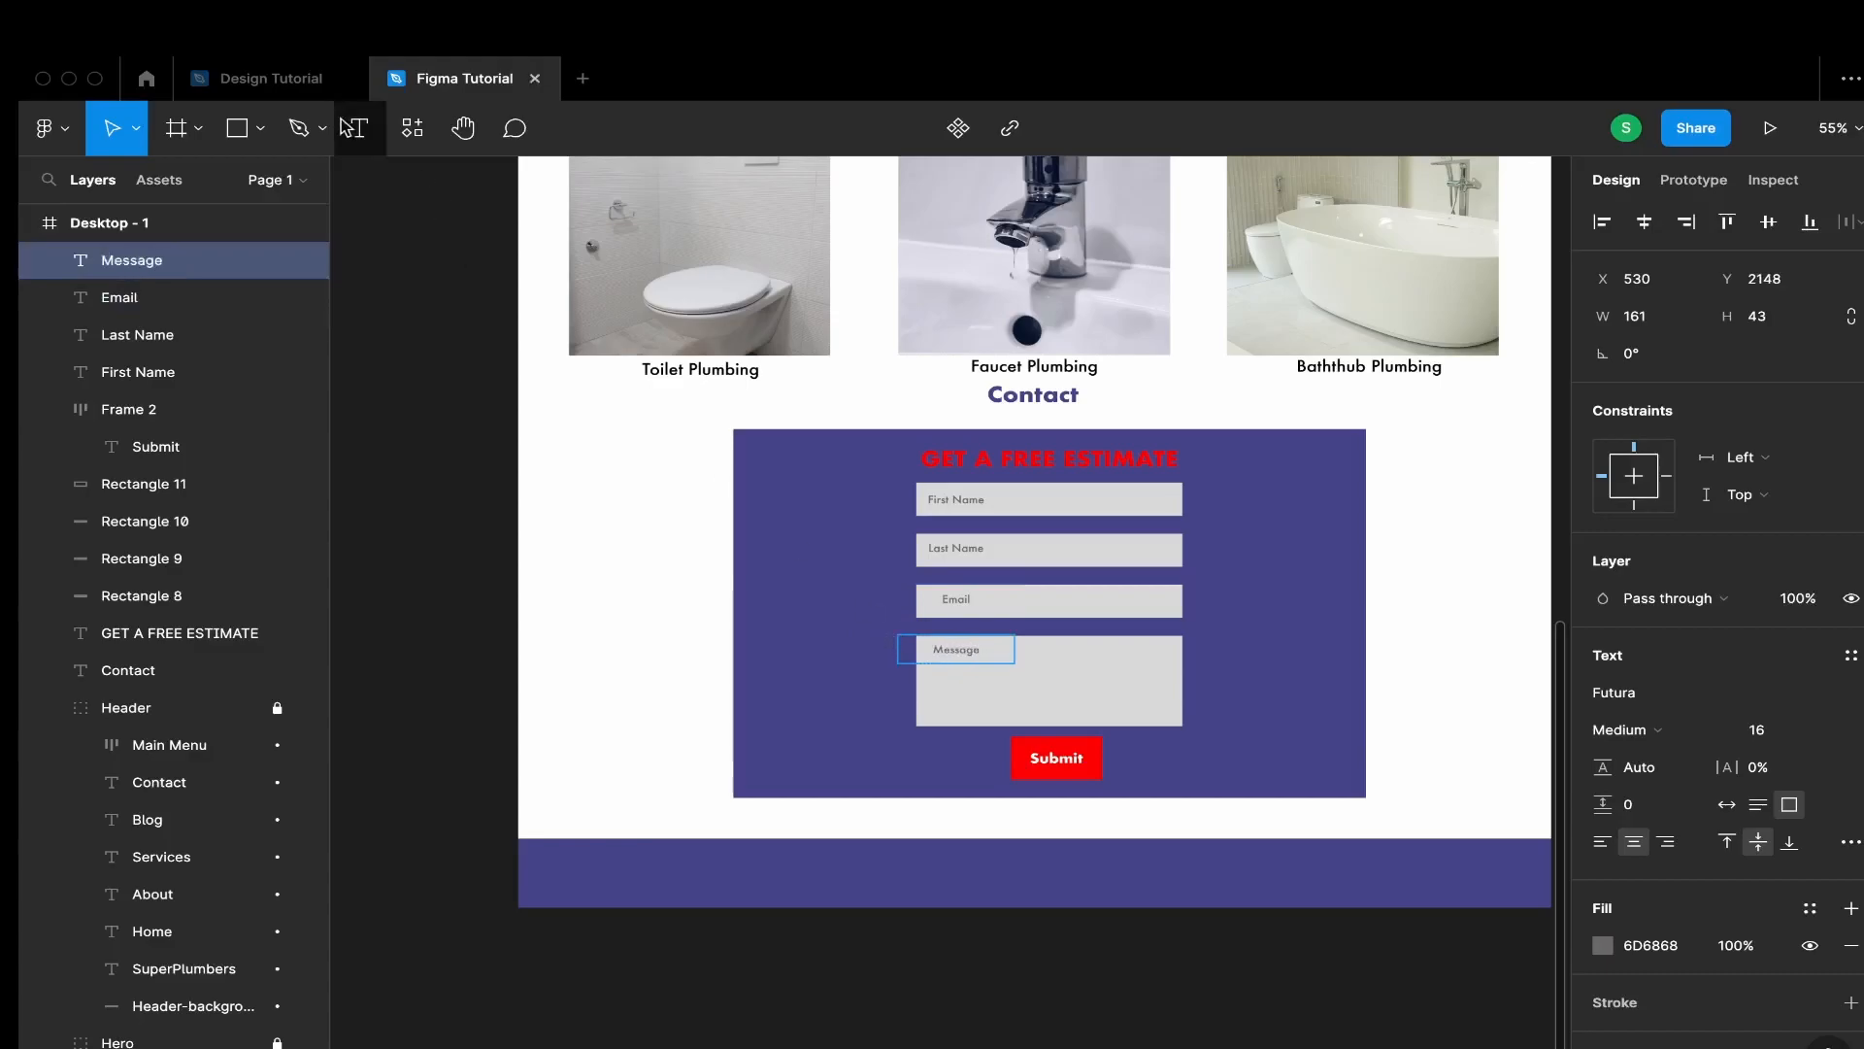
Check the labels in the Design Tutorial form, return to Figma Tutorial, and change the second field's label to "Phone Number"
click(243, 80)
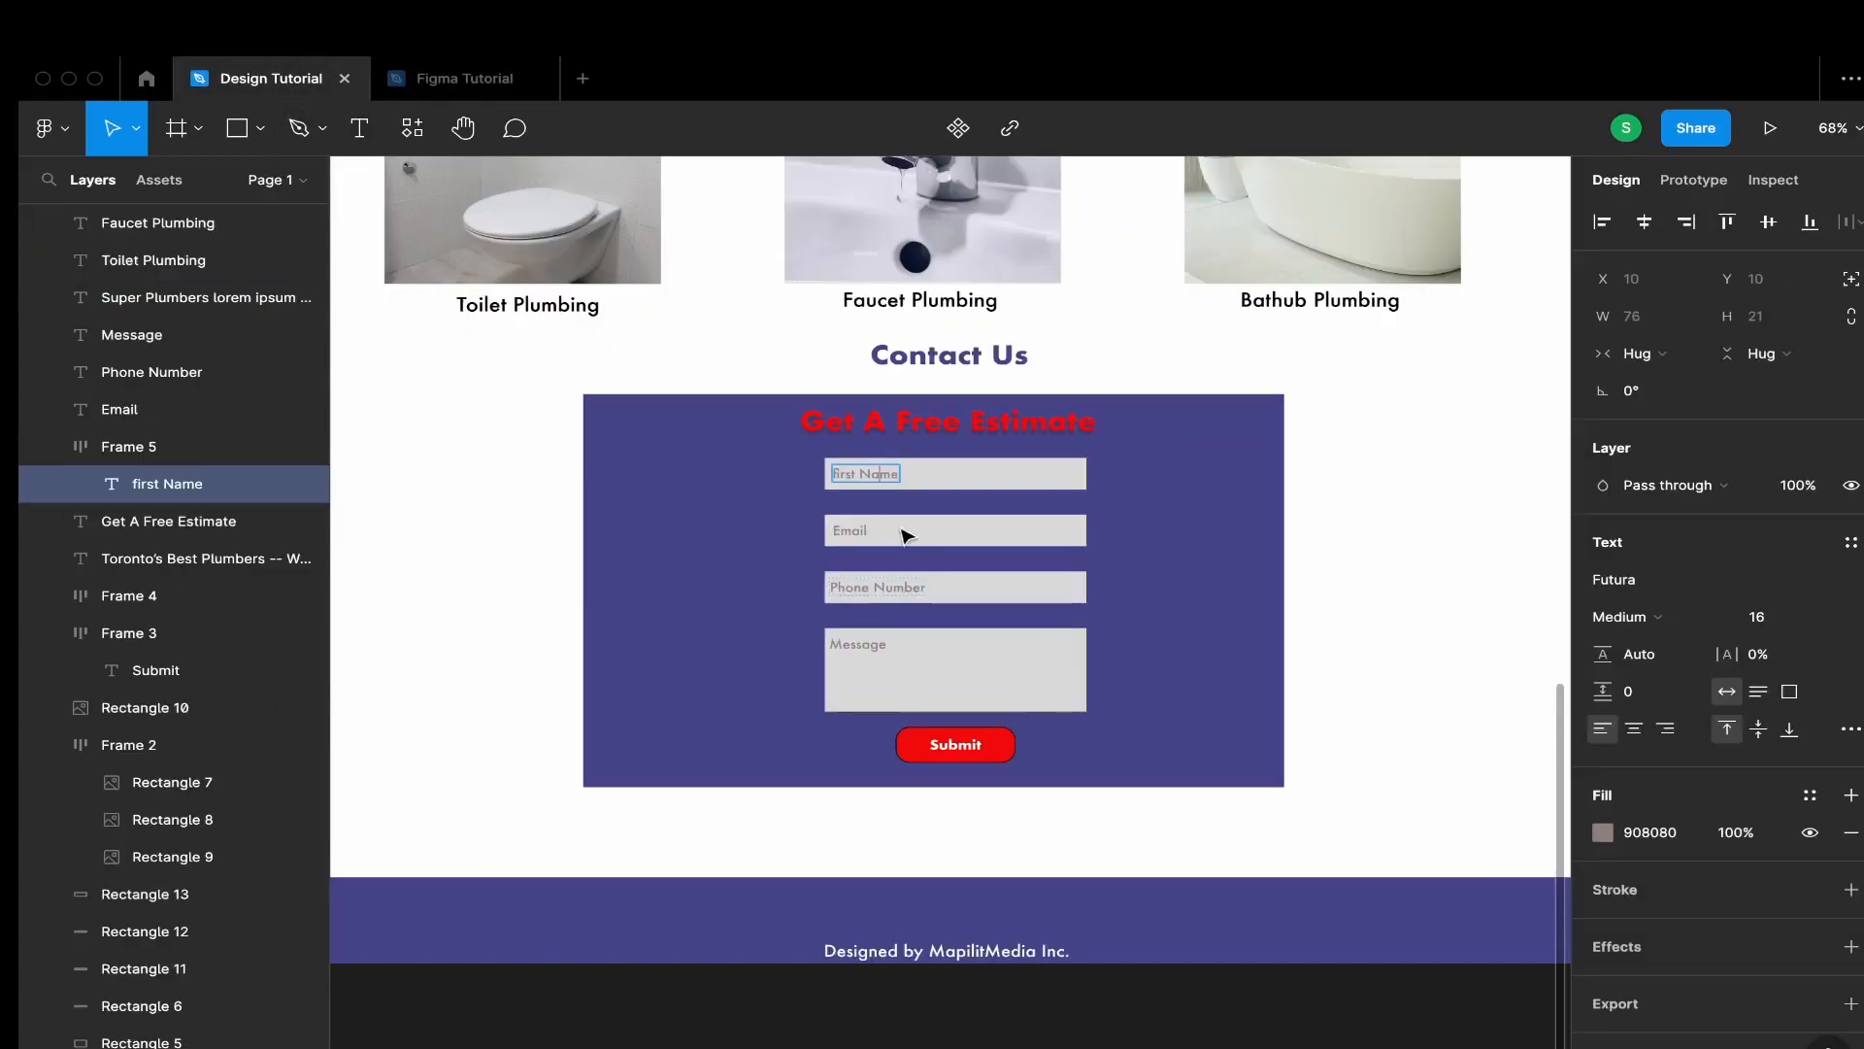
click(454, 79)
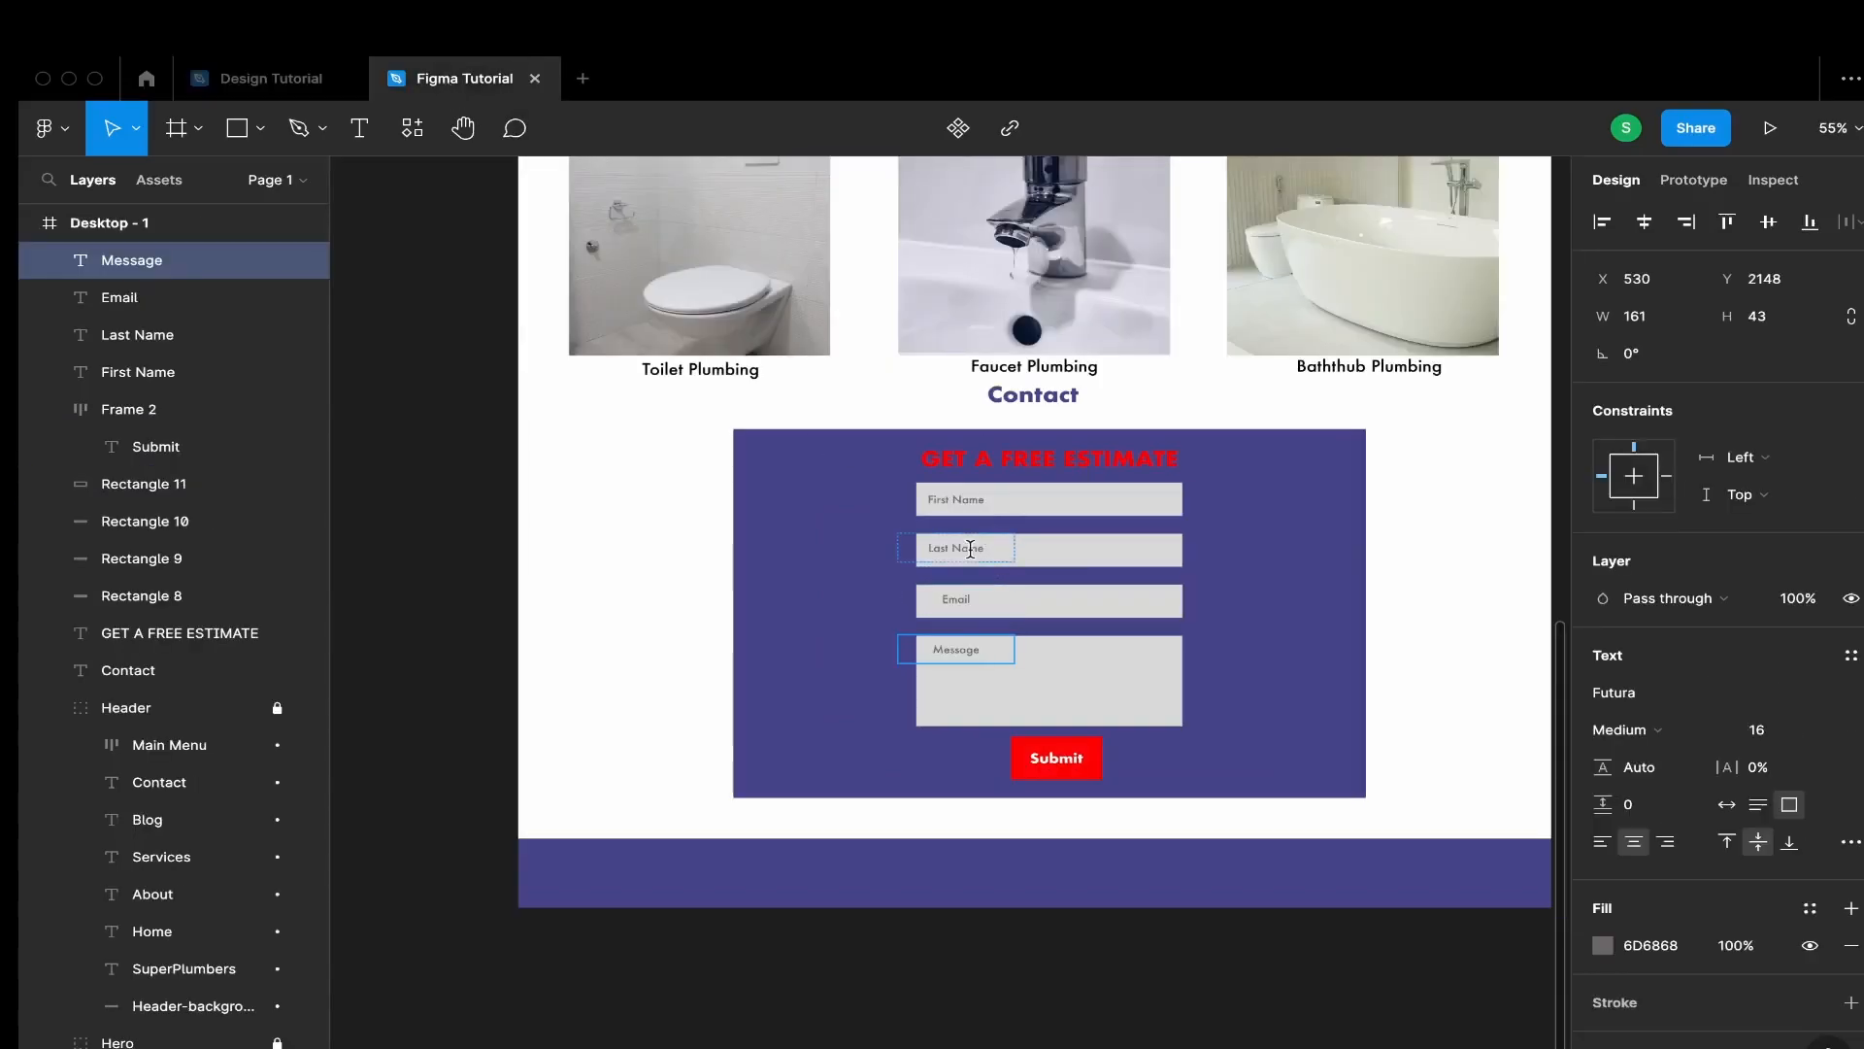
click(970, 549)
double_click(937, 544)
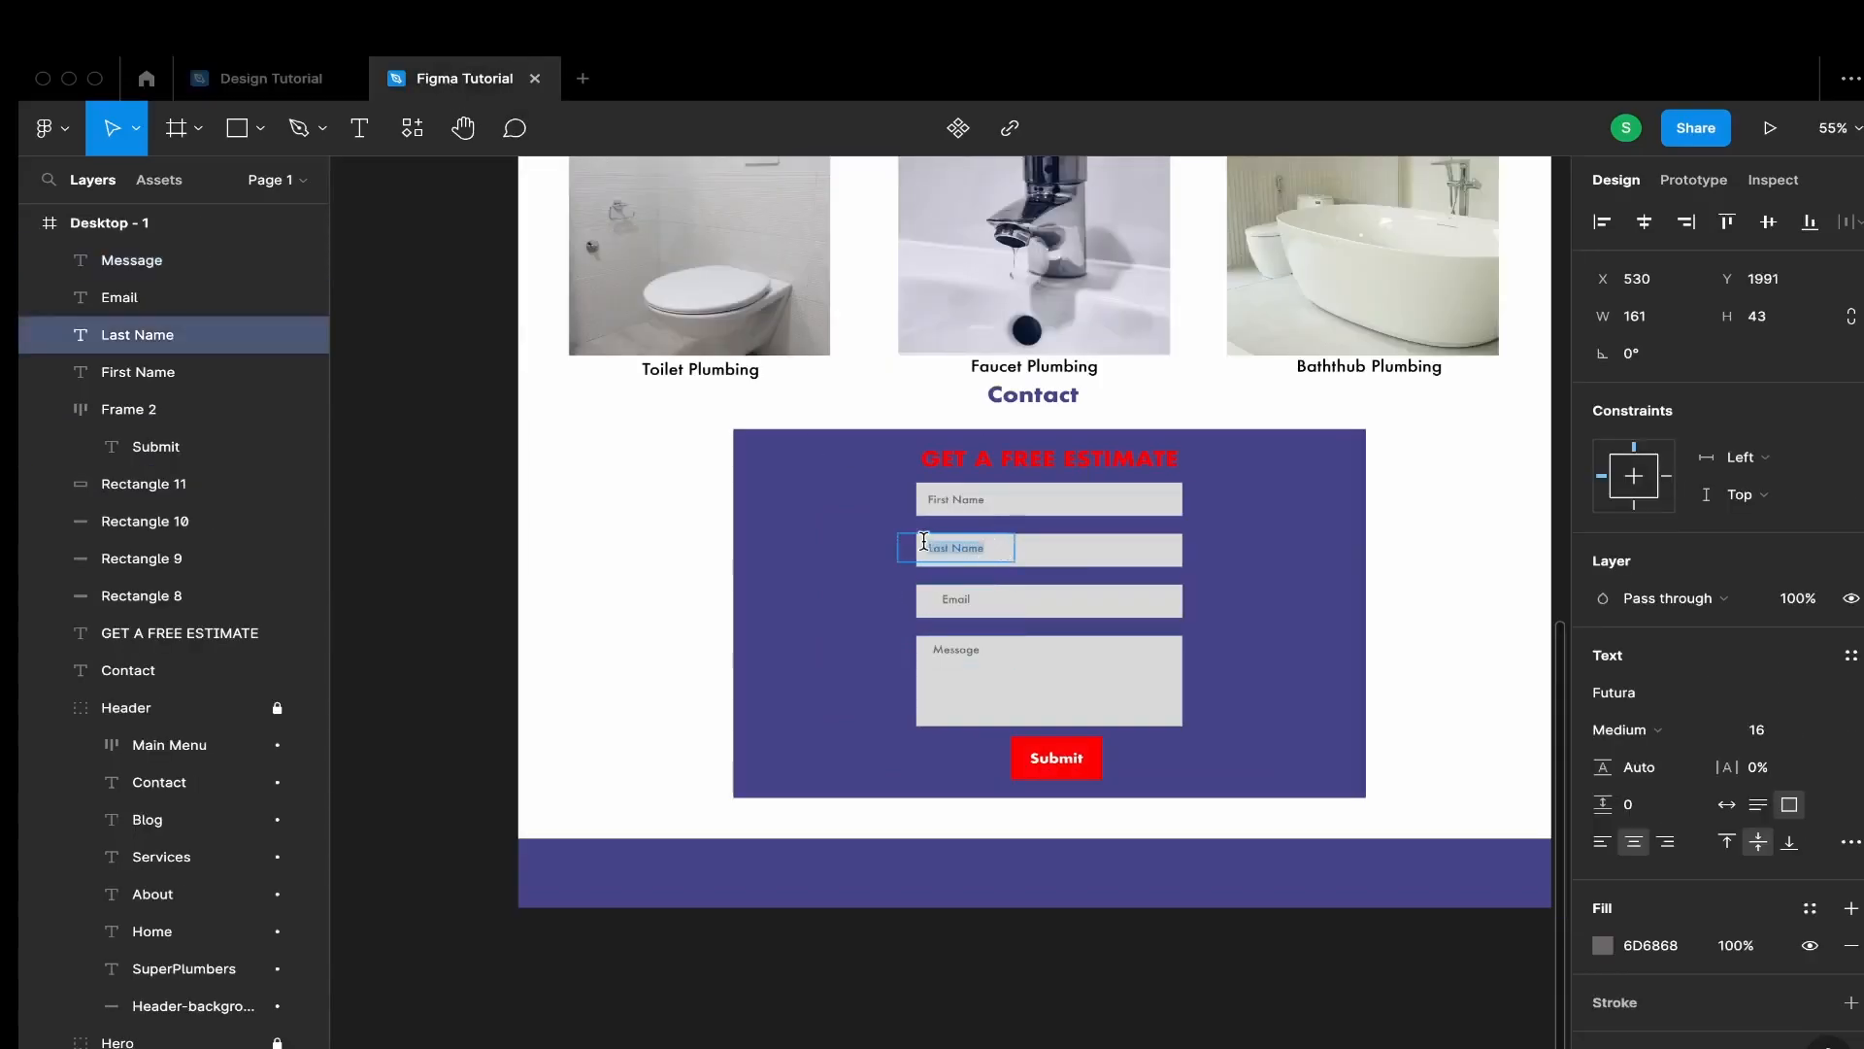
text(Phone Number)
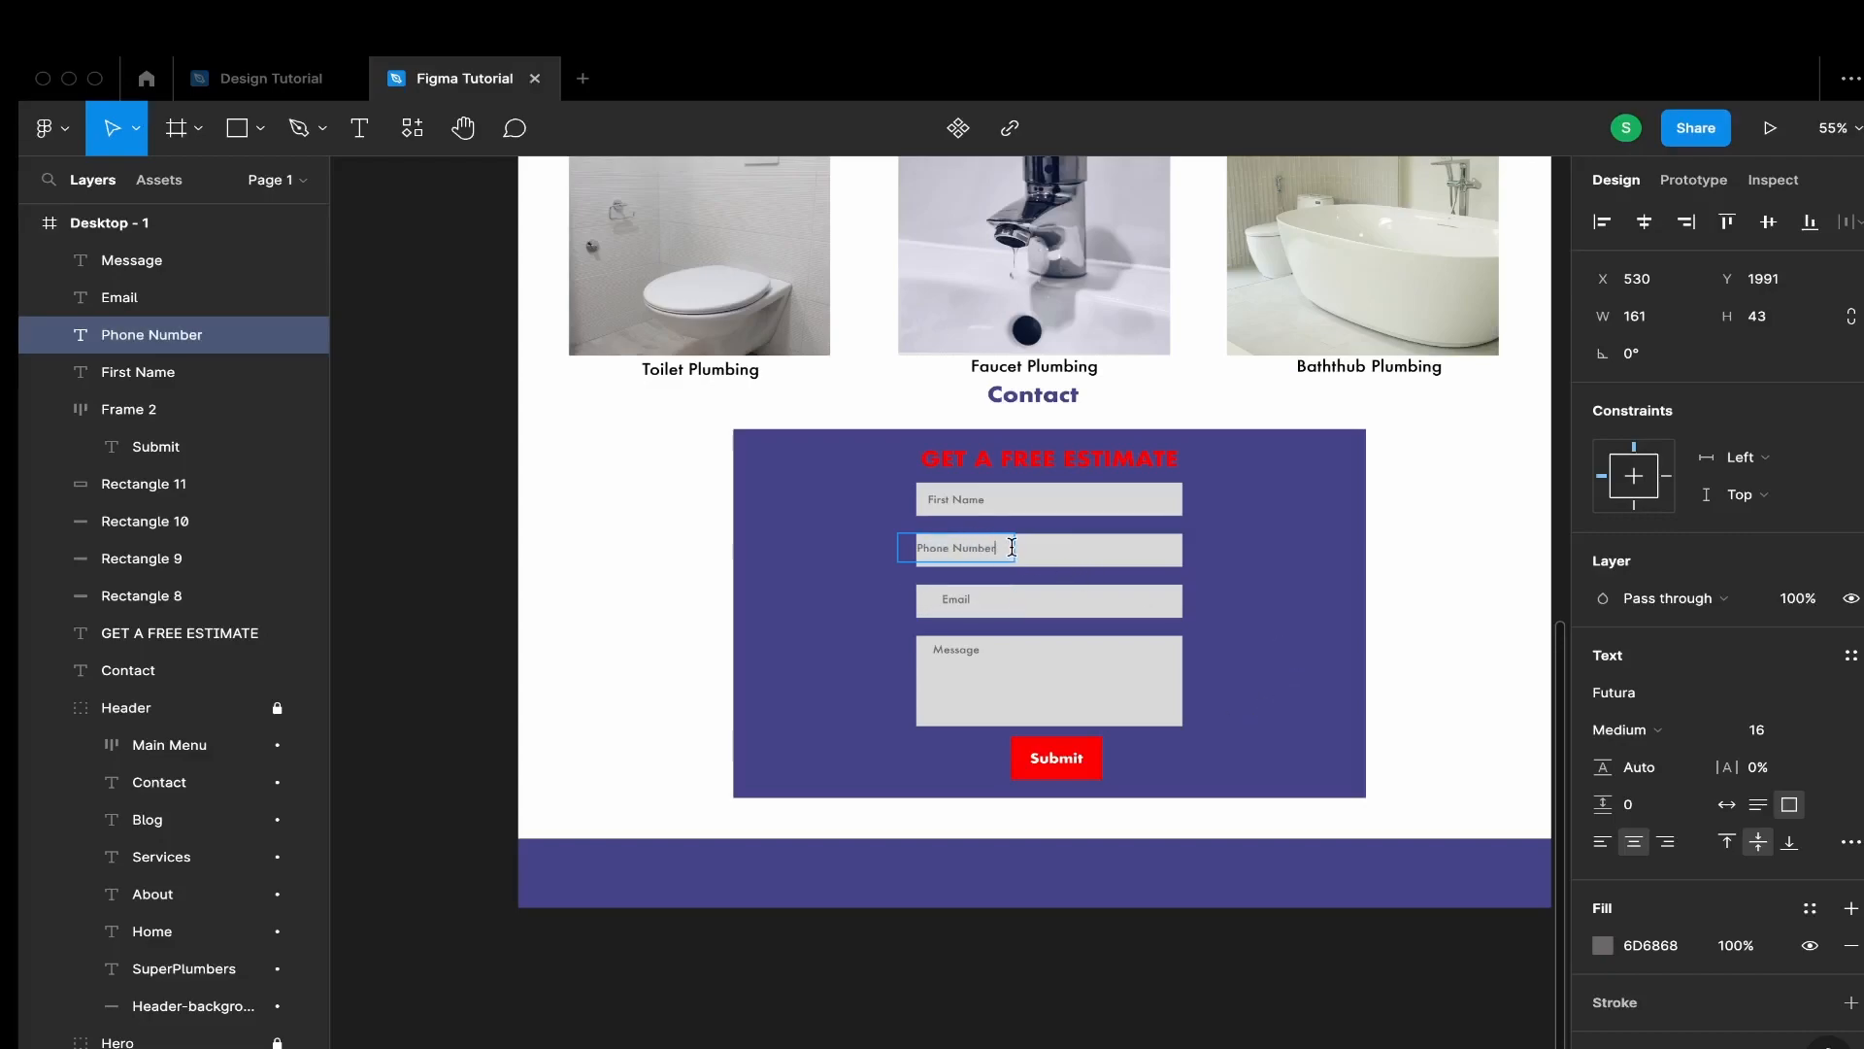
key(Escape)
Align the Phone Number, Email and Message labels near the left edges of their fields, placing Message at about X 515, Y 2144
drag(1013, 555, 1020, 558)
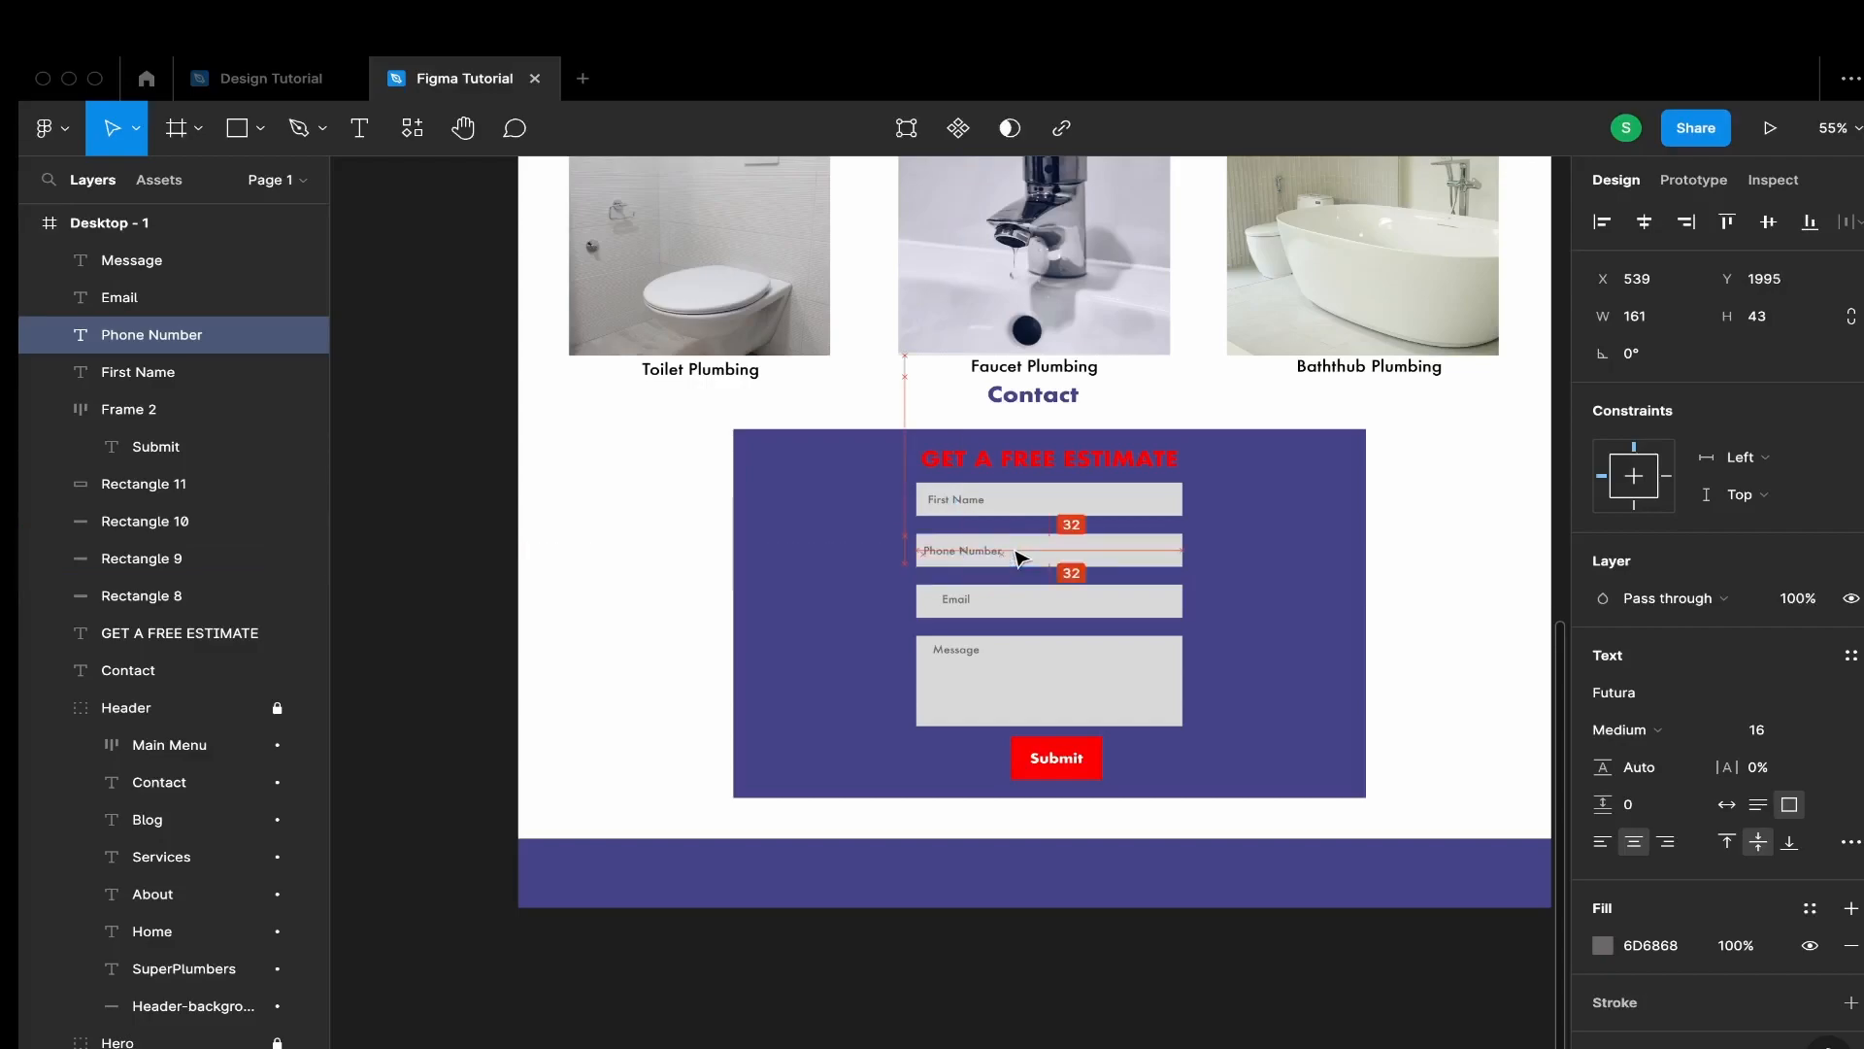
click(973, 609)
drag(974, 608, 958, 609)
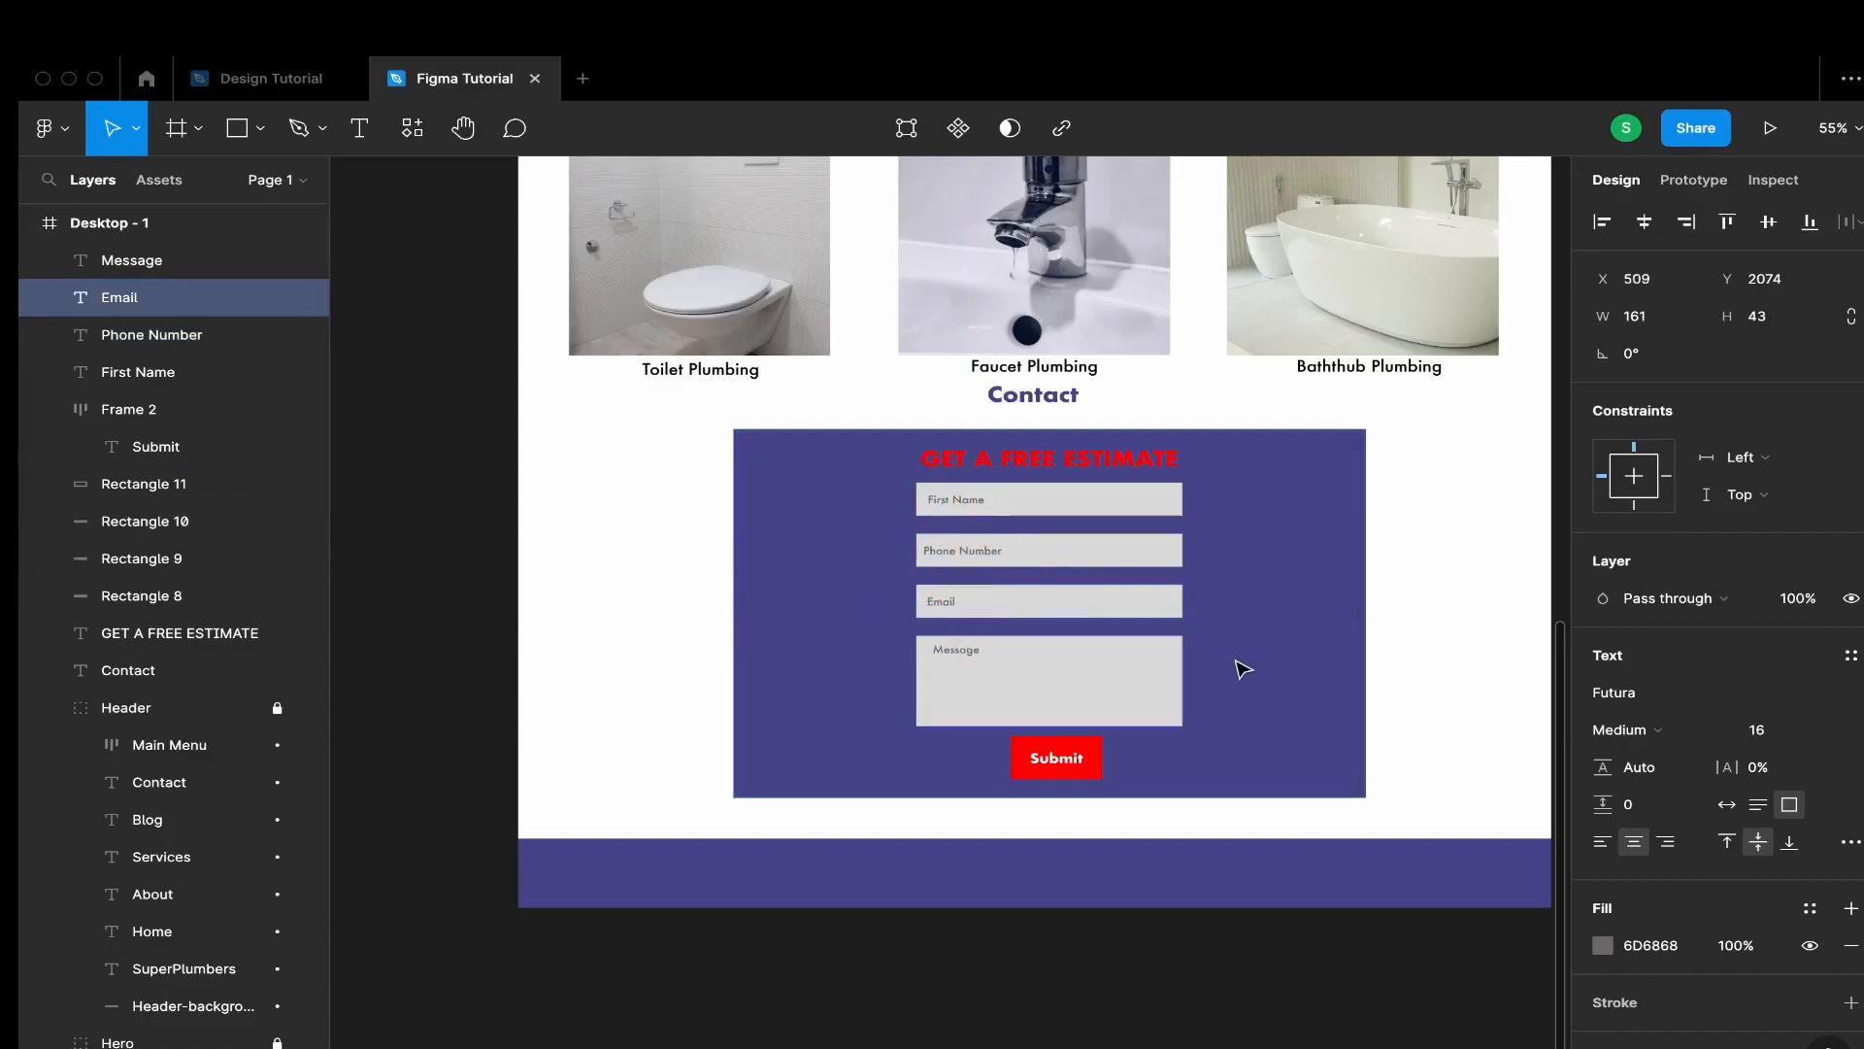
key(Left)
key(Left)
drag(978, 660, 986, 662)
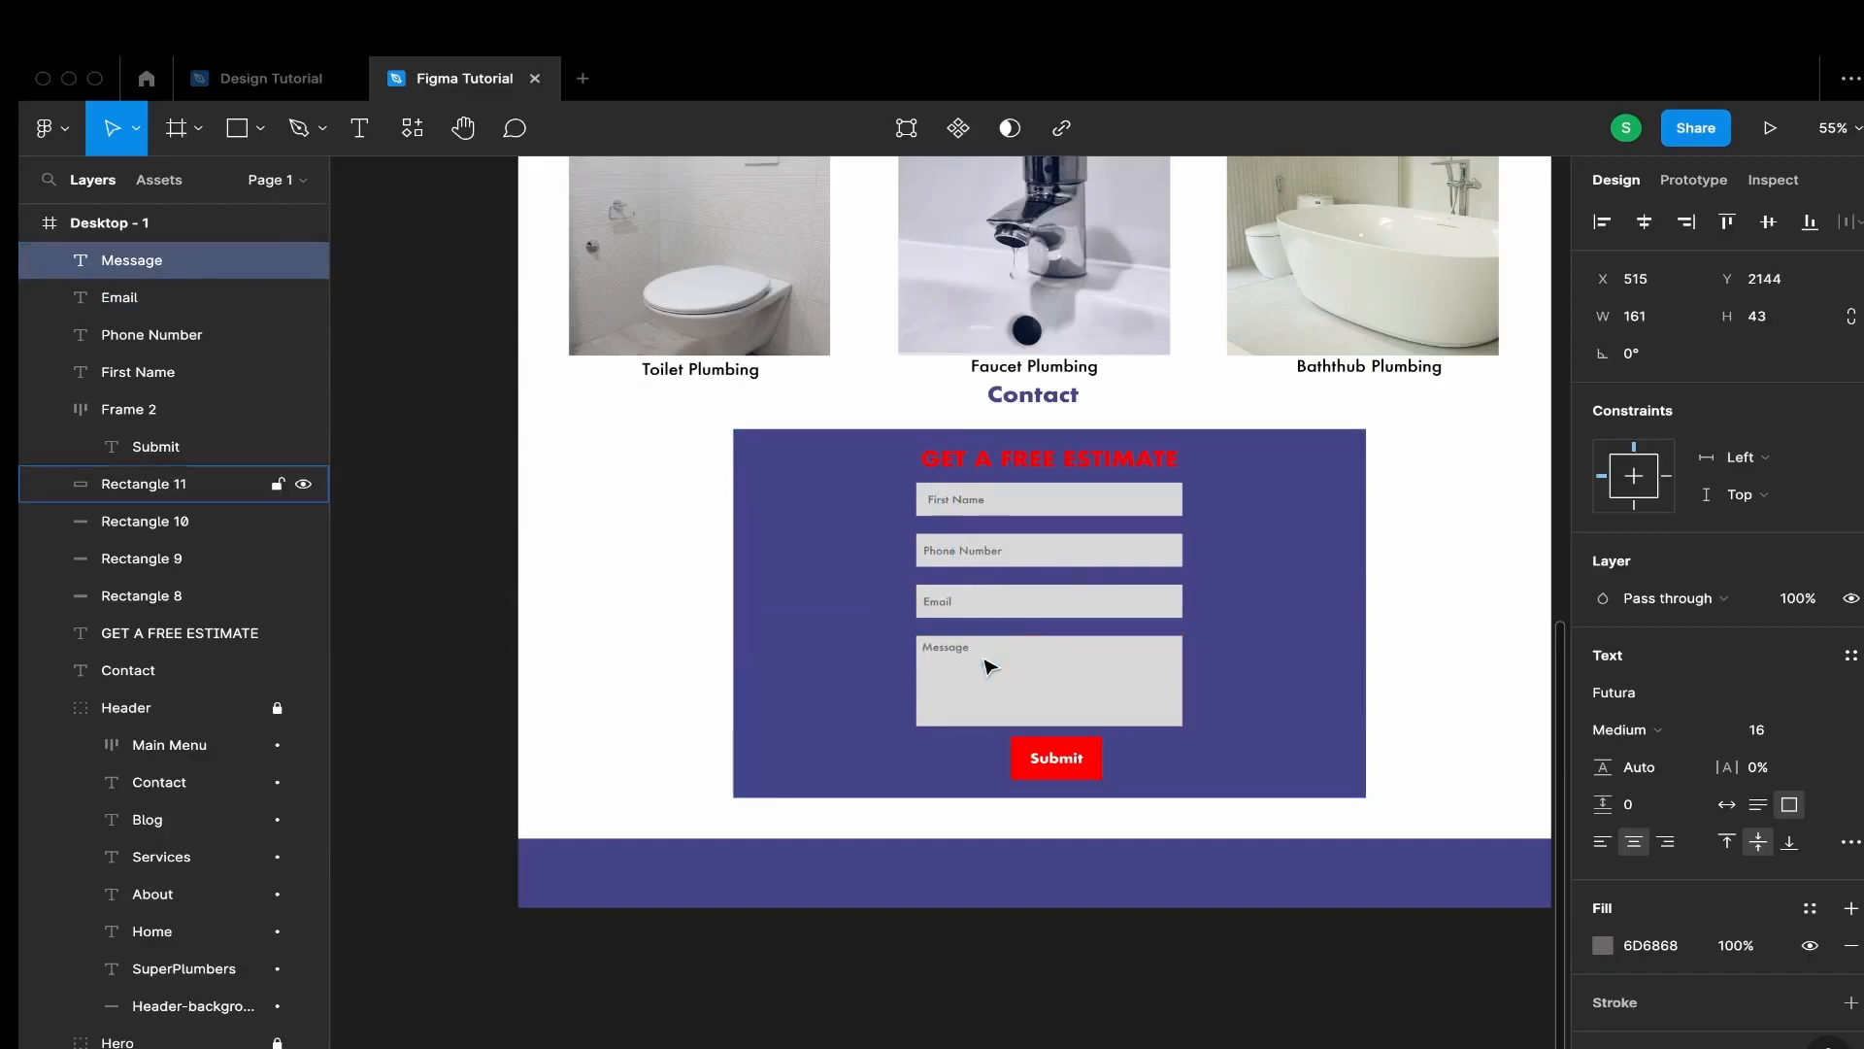
drag(983, 659, 983, 660)
Add a white footer text about 439 × 37 reading "Designed By MapilitMedia Inc." and center it horizontally in the frame
scroll(1221, 543, up, 1)
scroll(1221, 544, down, 1)
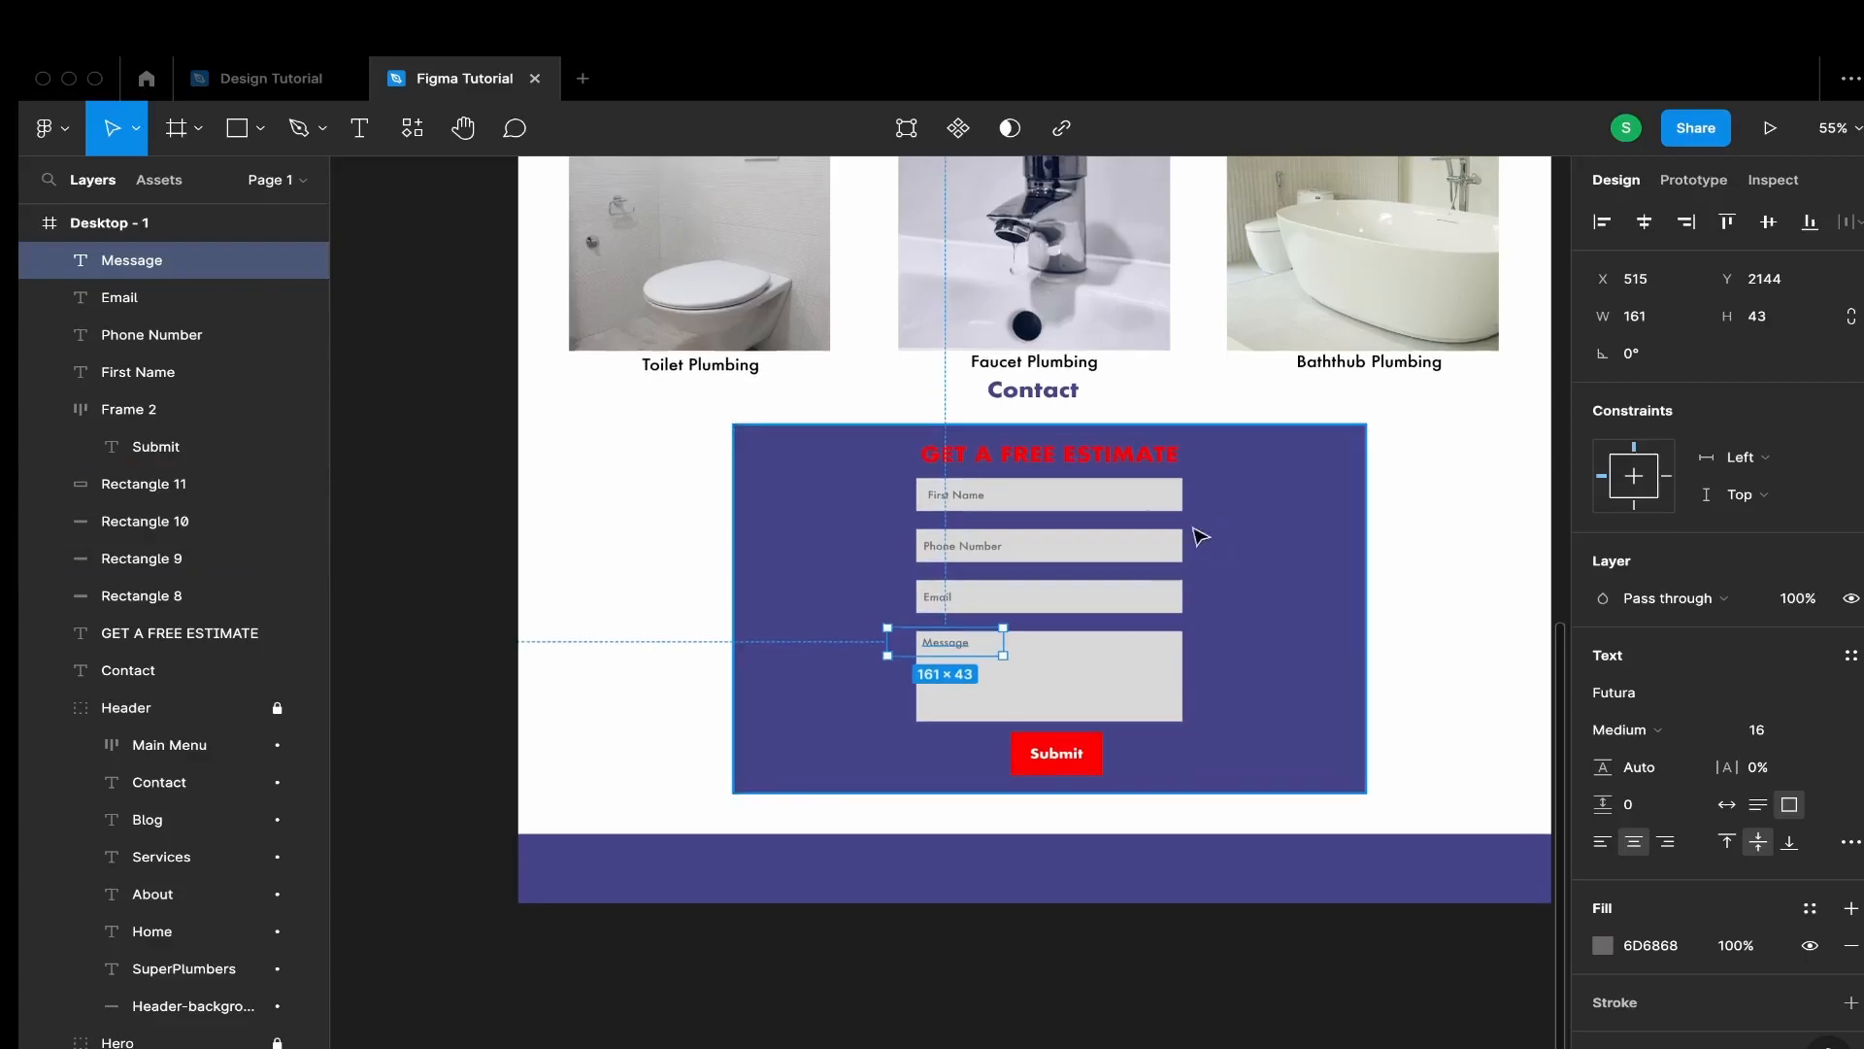
scroll(886, 424, up, 5)
scroll(886, 424, down, 8)
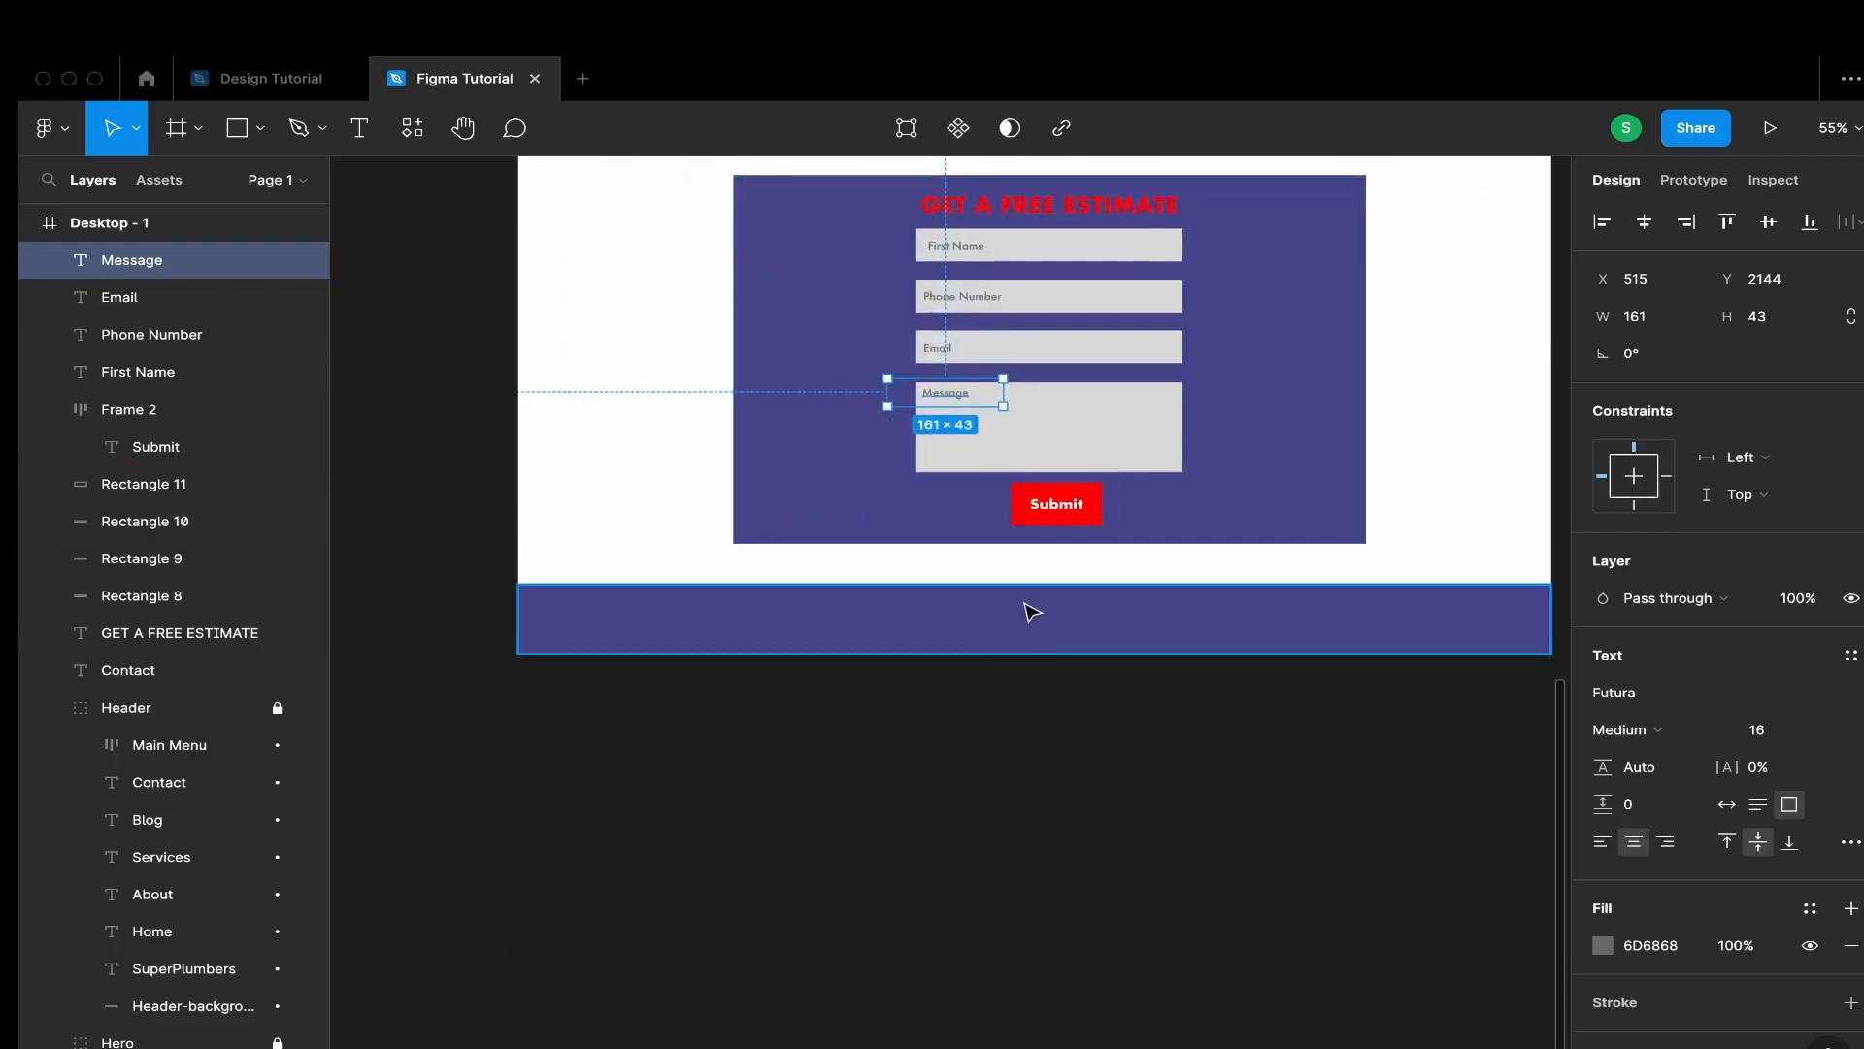
click(359, 127)
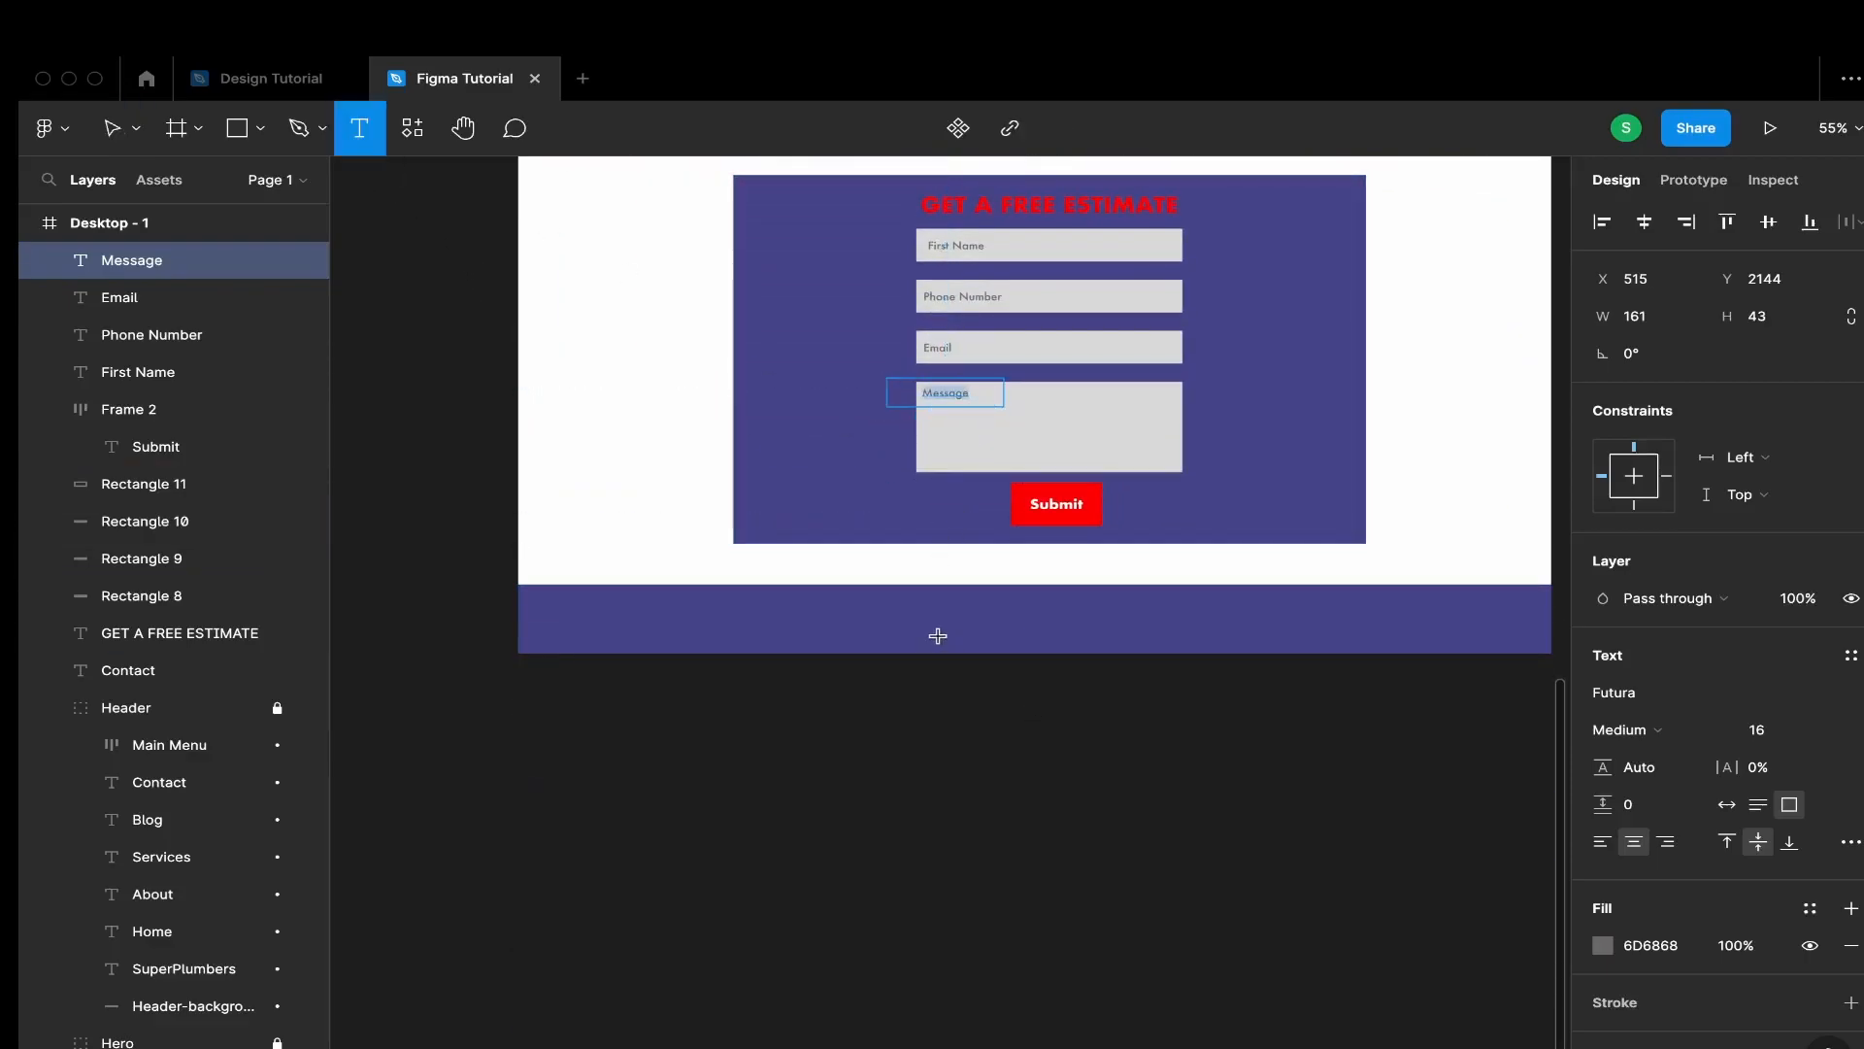
drag(912, 630, 1221, 653)
text(Designed By MapilitMedia Inc.)
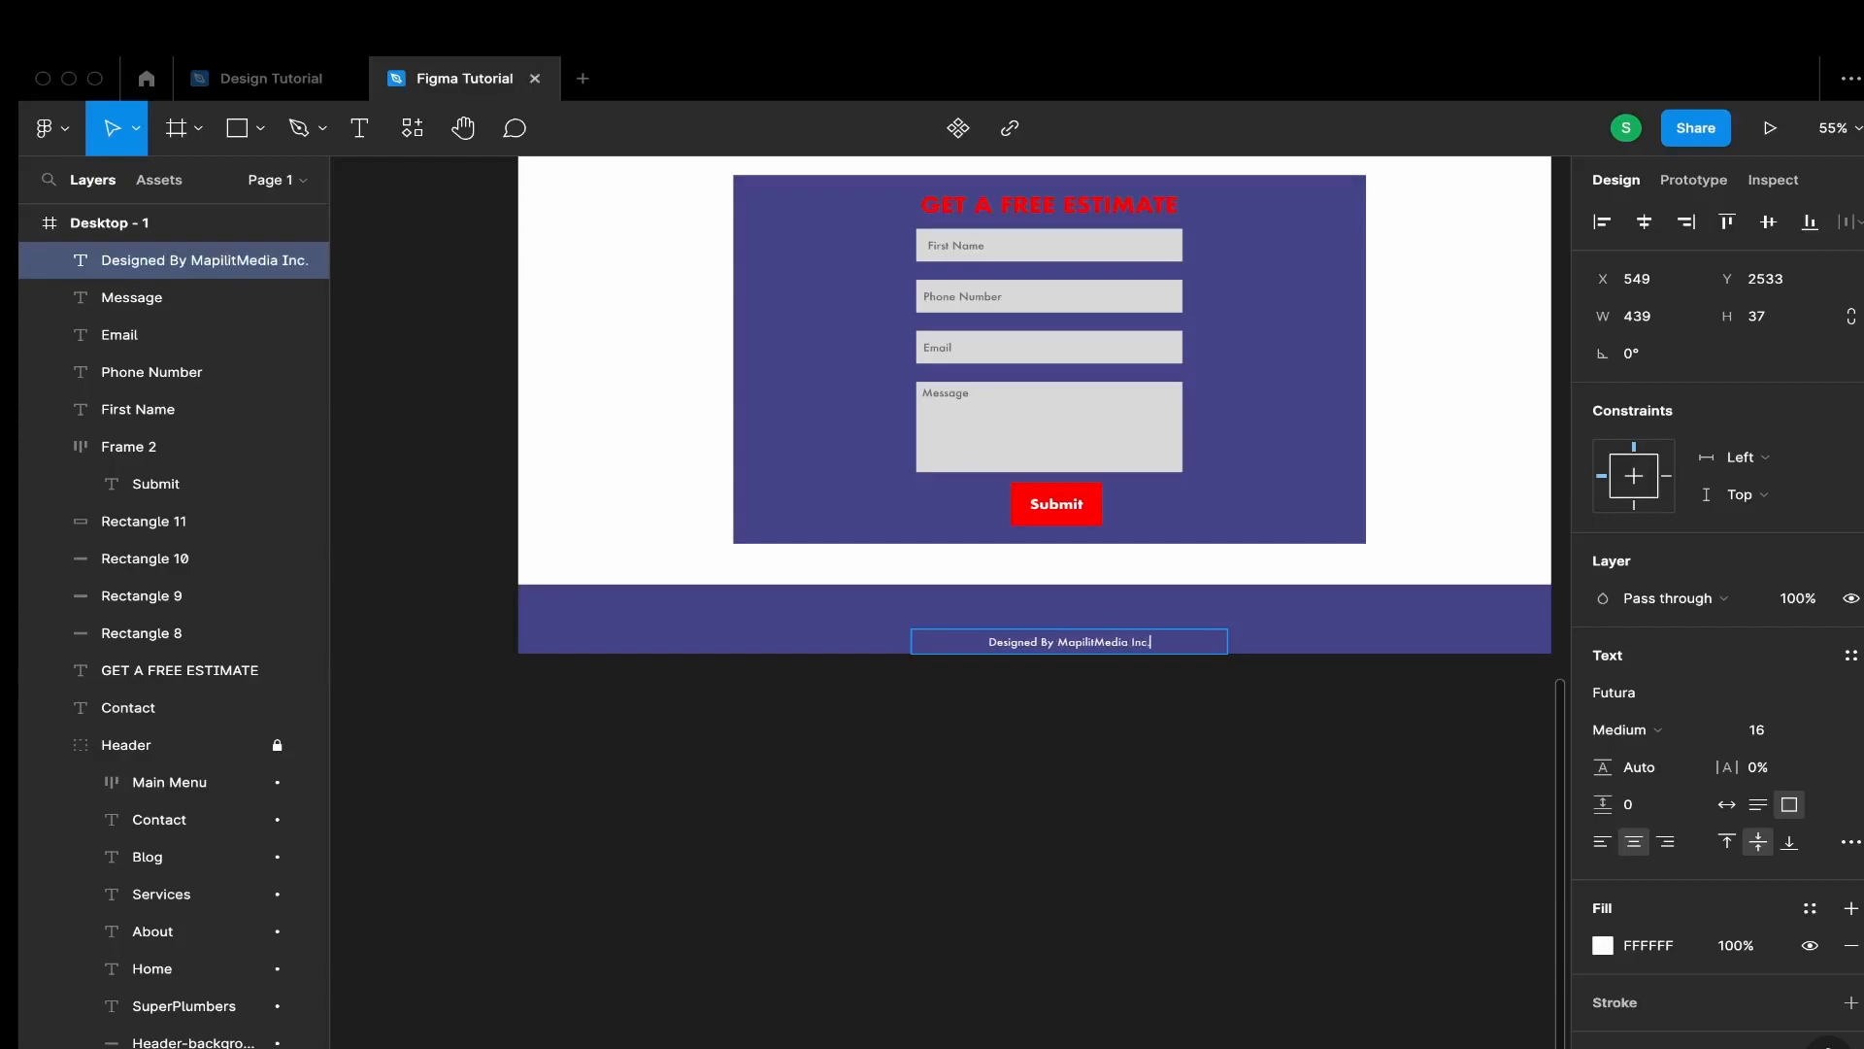
click(1643, 223)
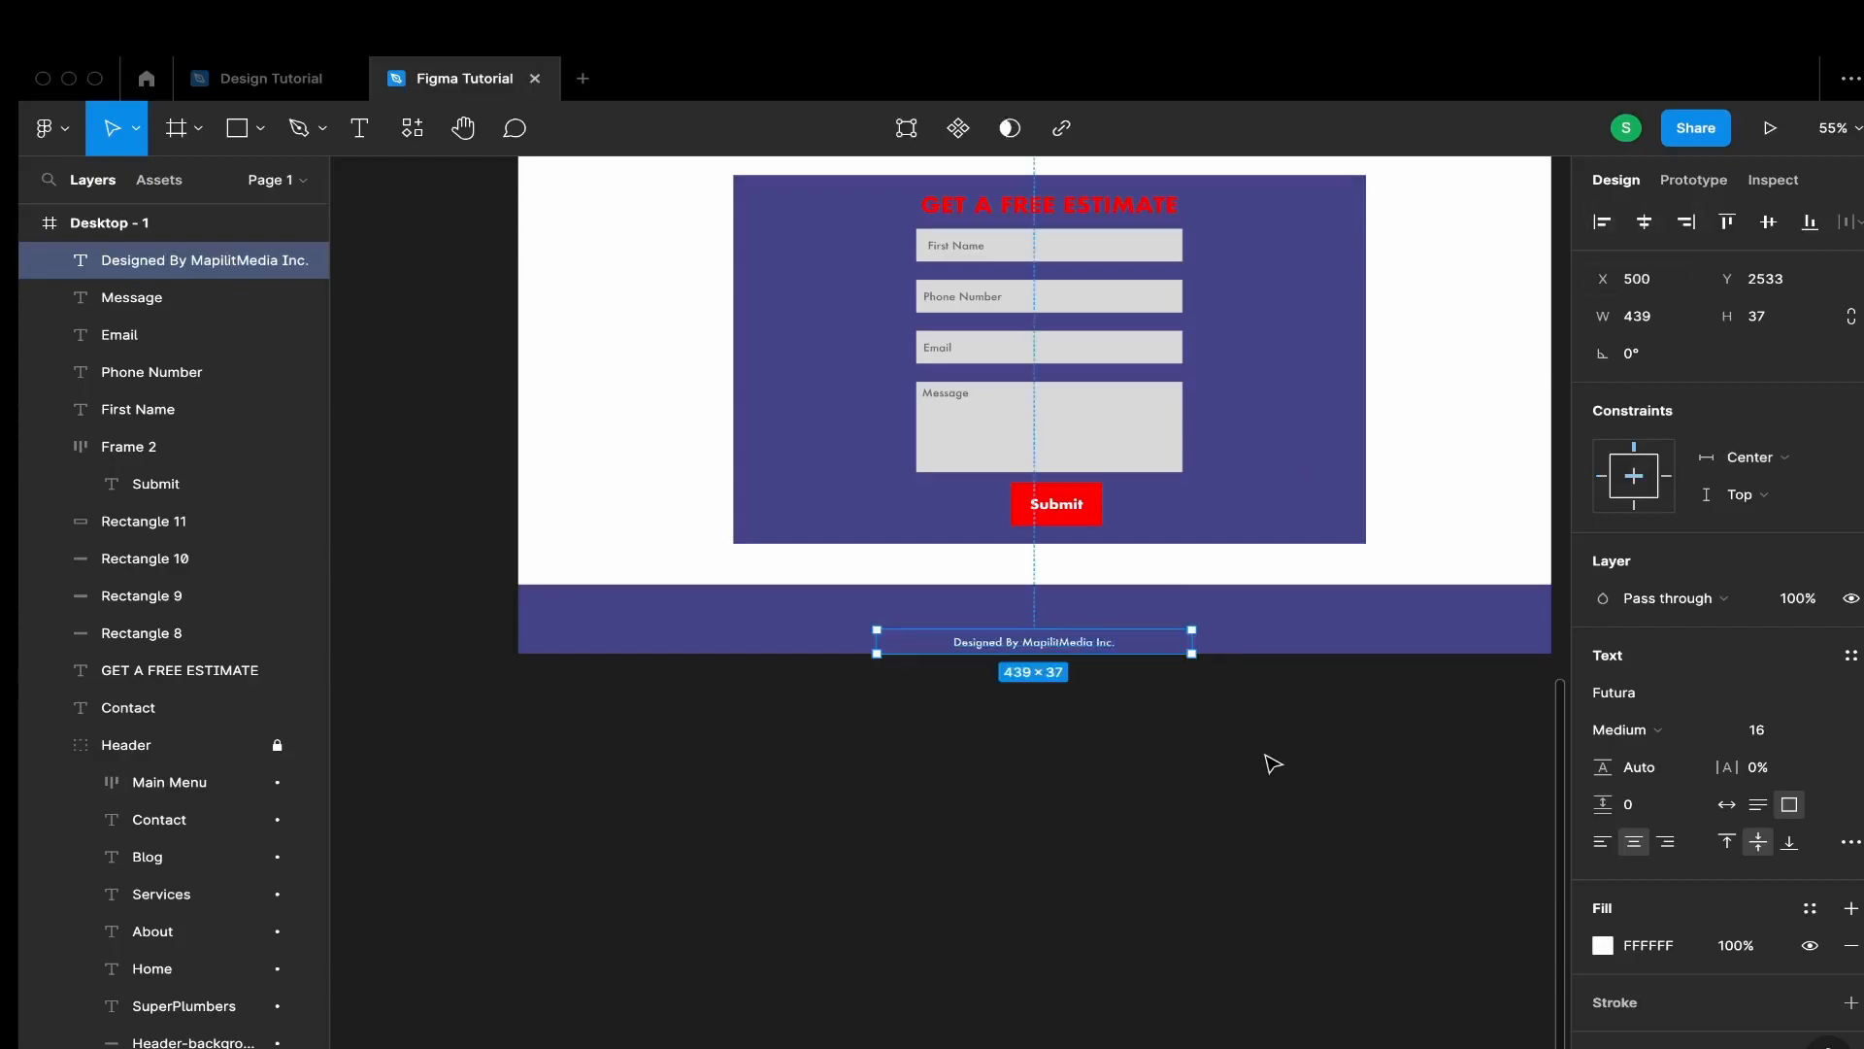
click(1270, 759)
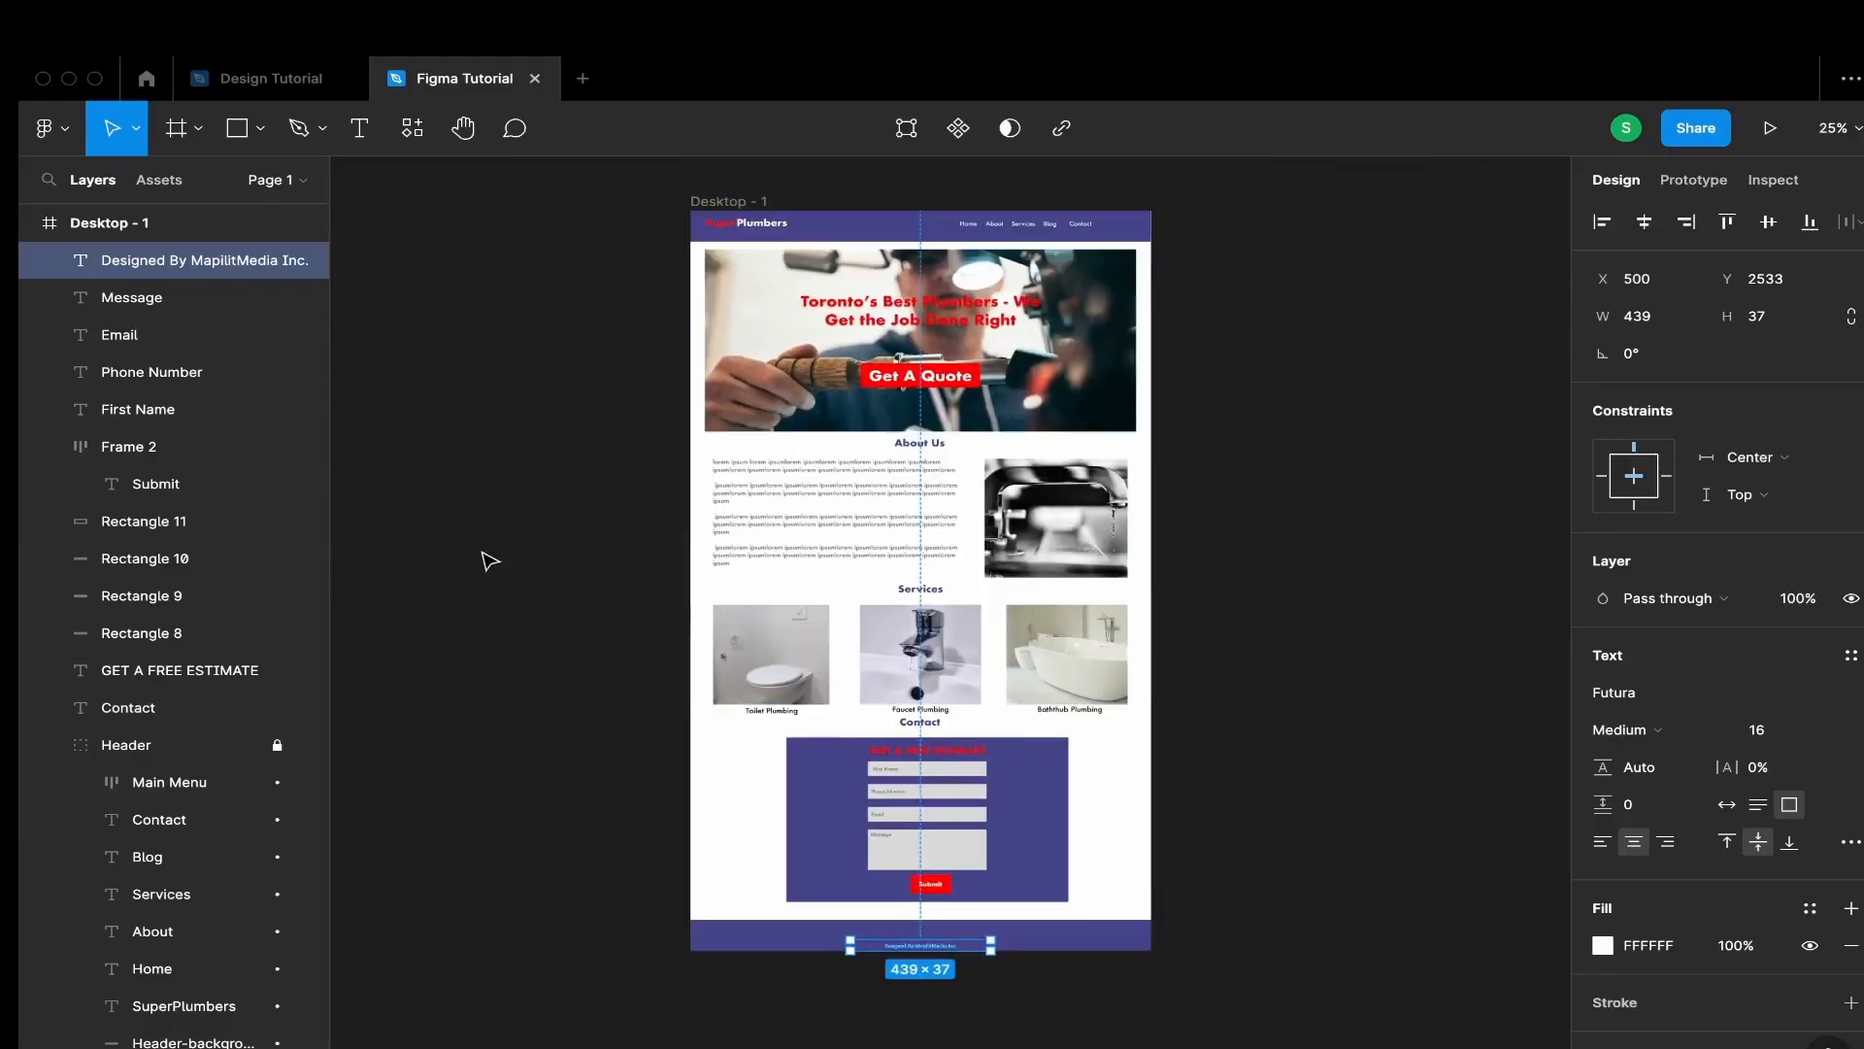
Group the contact rectangle with its form fields, labels, title and Submit button, and name the group "Contact"
scroll(490, 561, up, 1)
scroll(995, 561, up, 1)
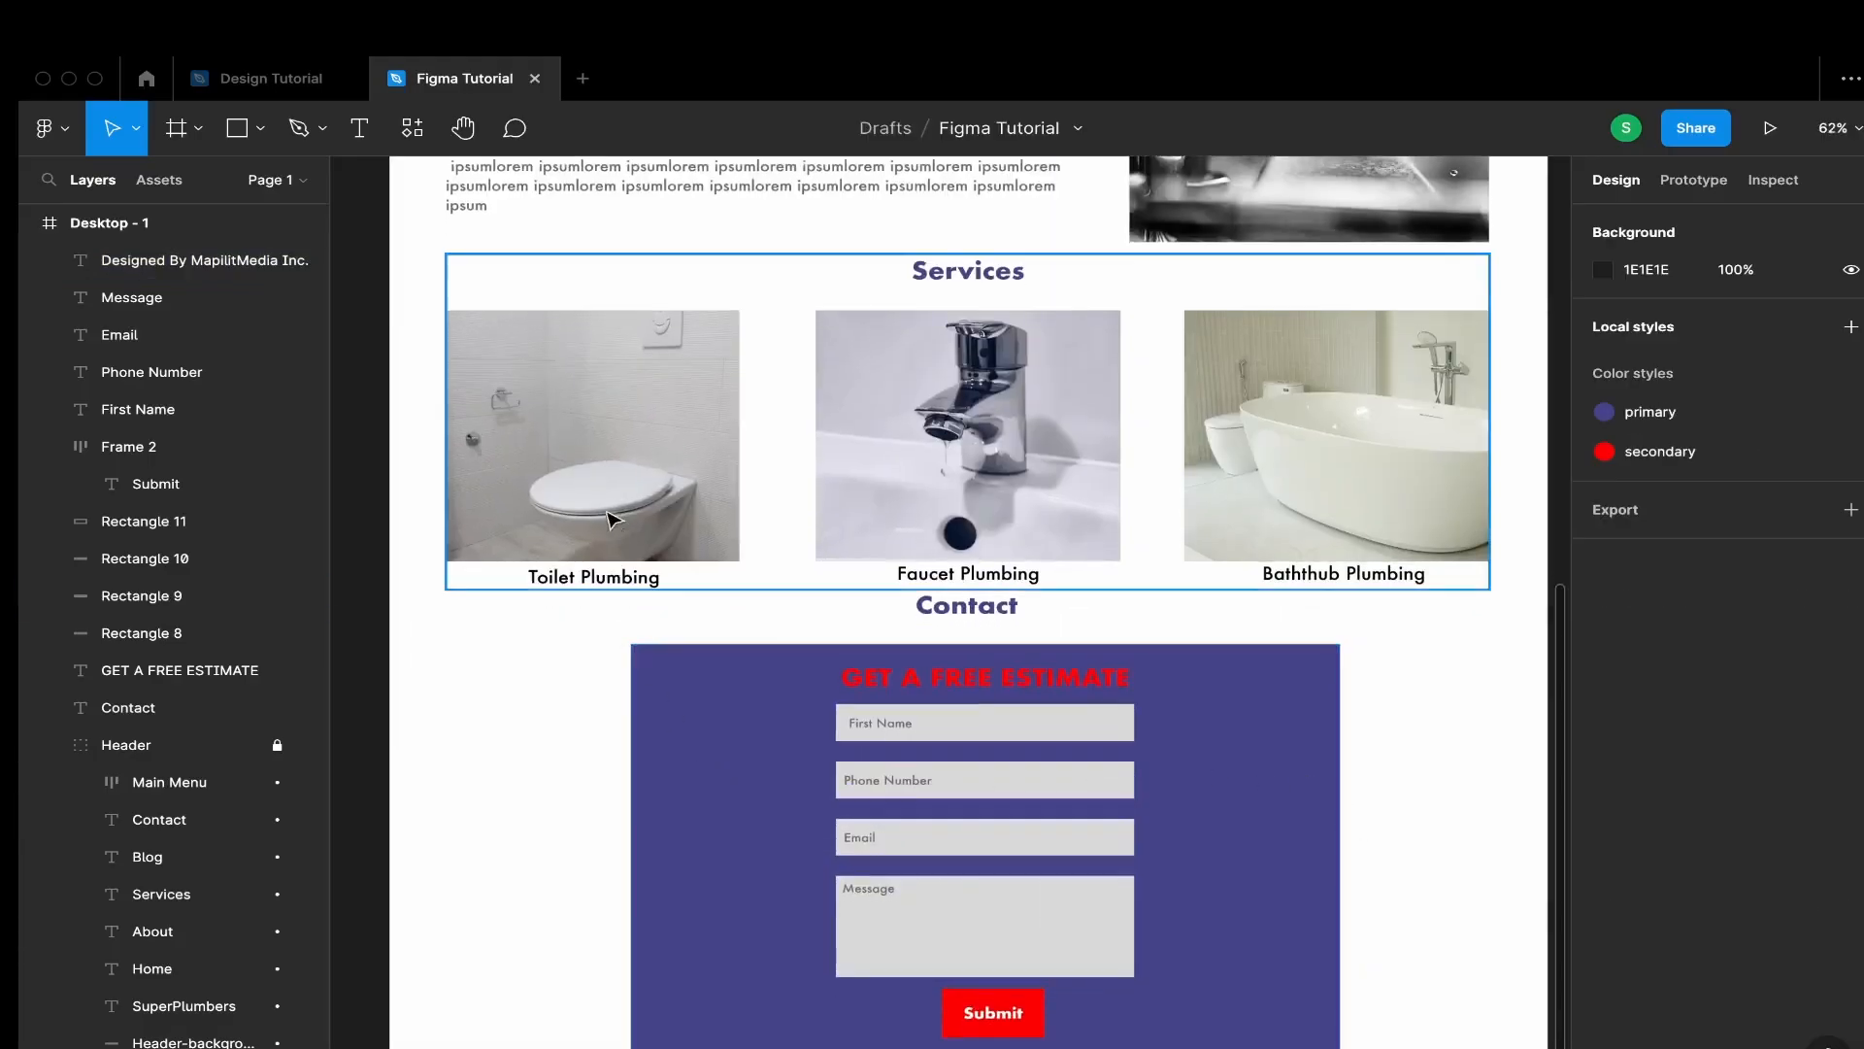
drag(550, 632, 1460, 1010)
right_click(1226, 842)
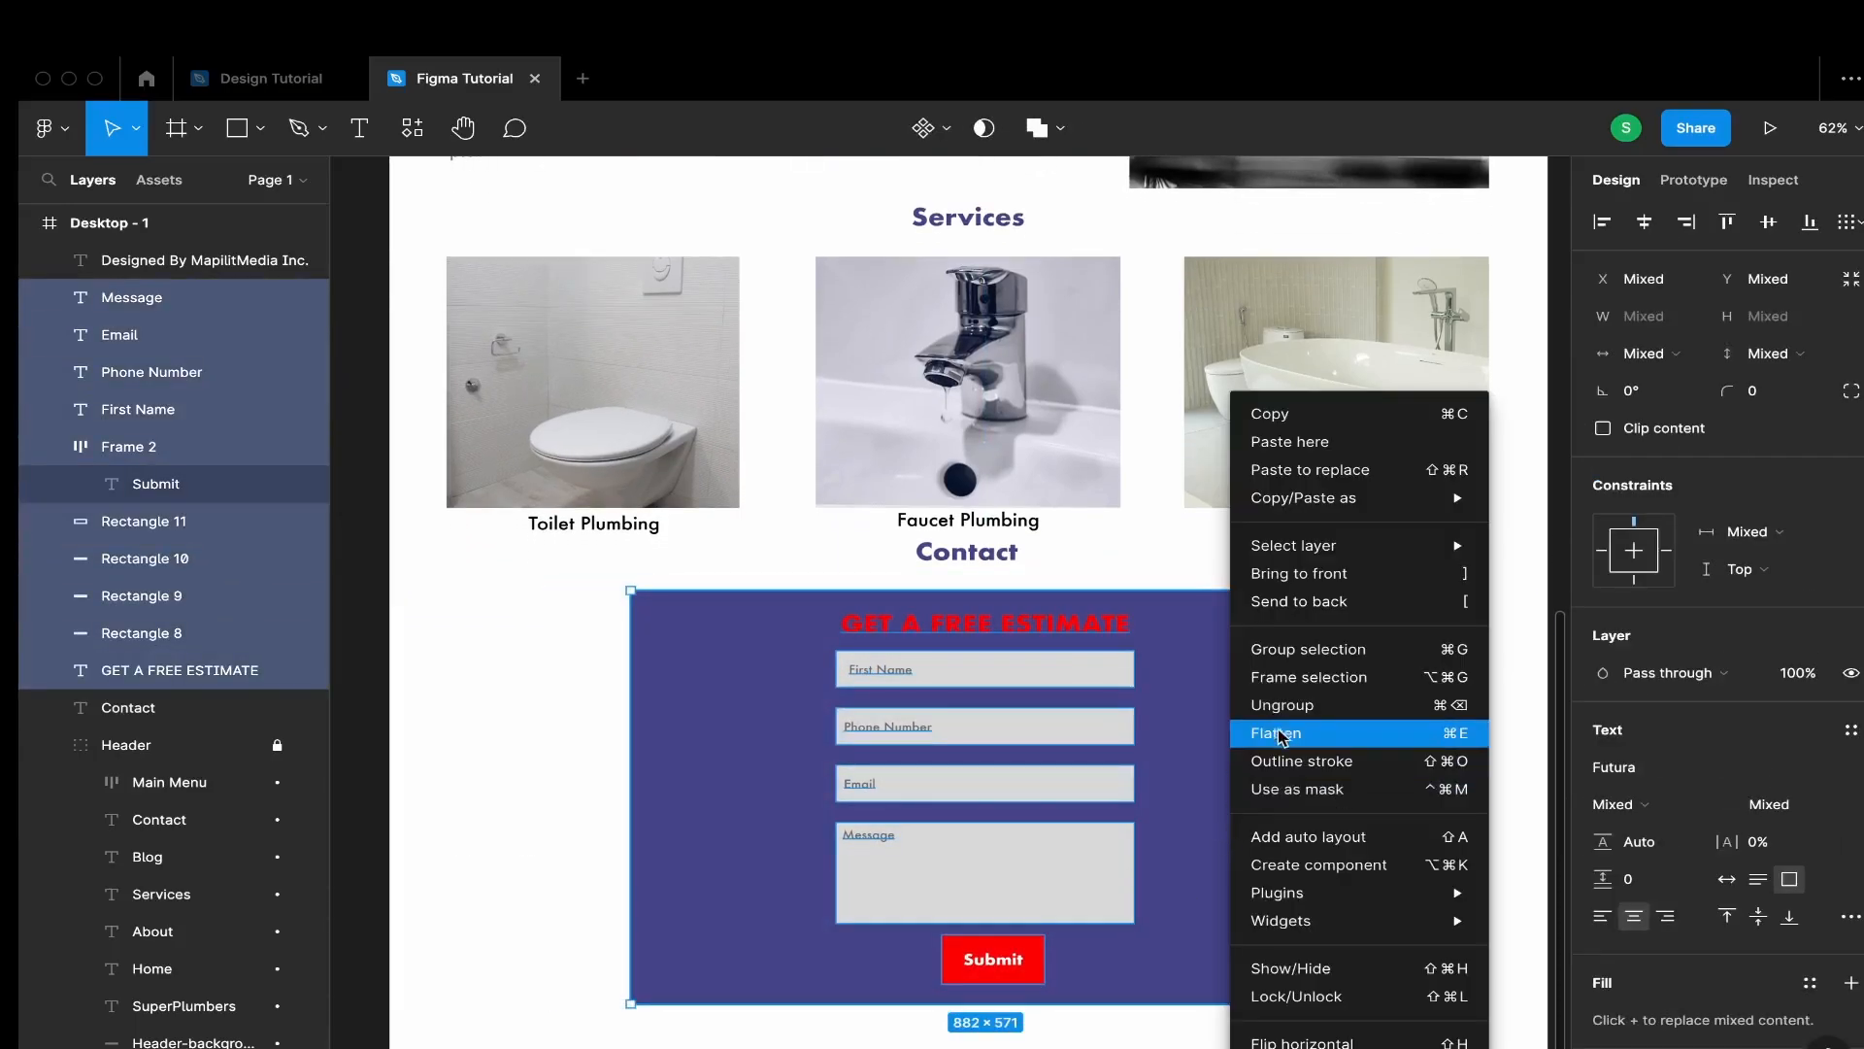
click(1293, 653)
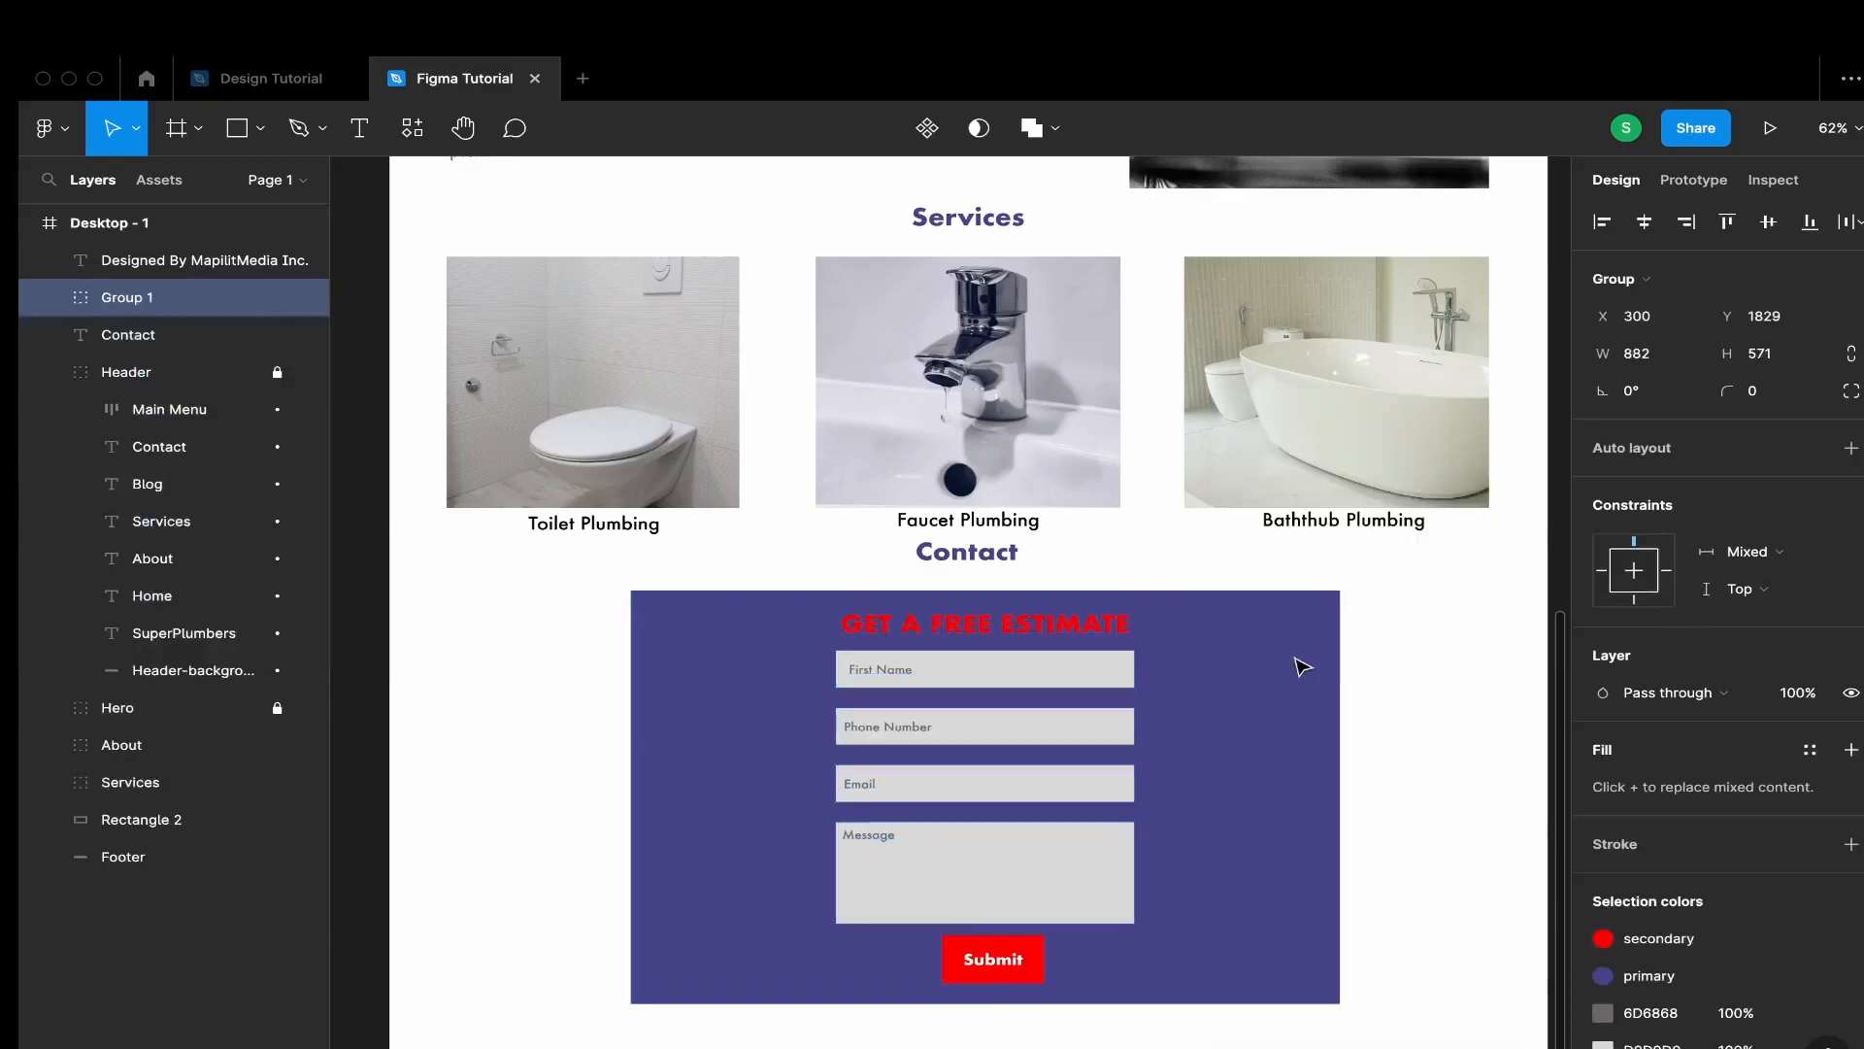
double_click(158, 298)
text(Contac)
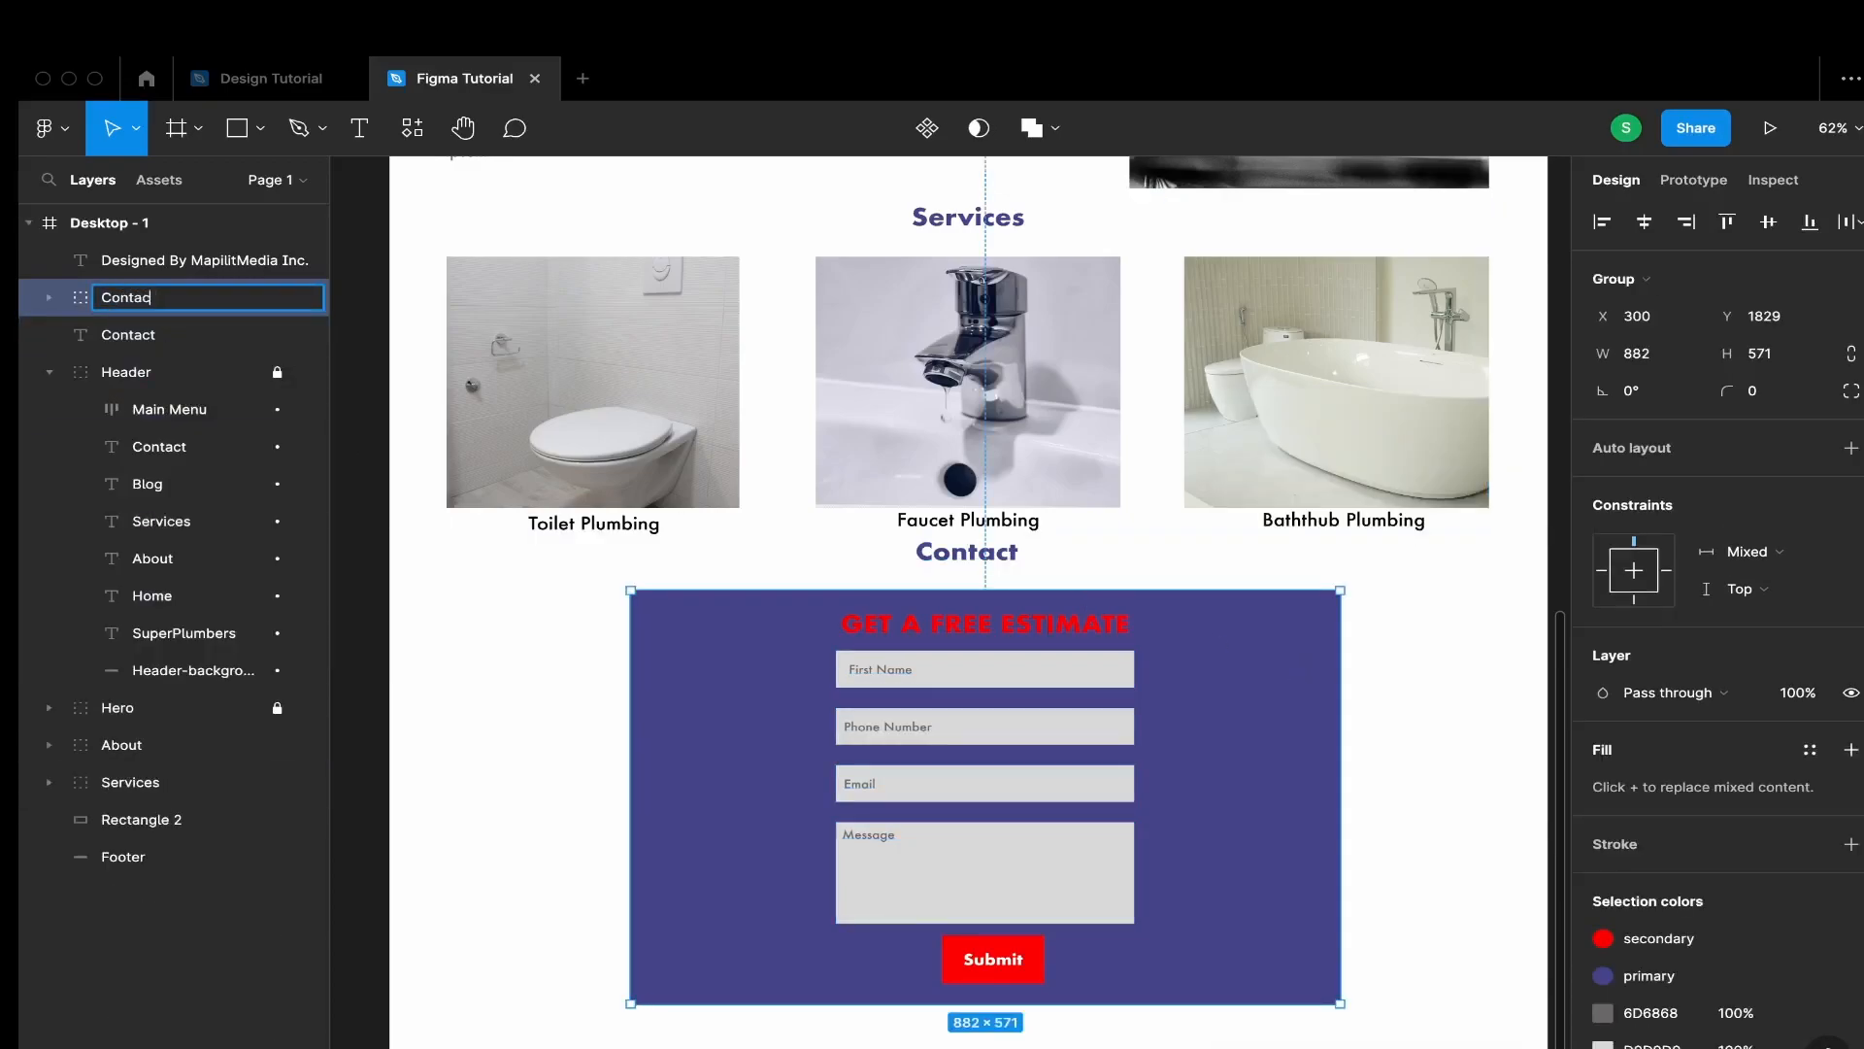
text(t)
key(Return)
Move the Contact heading layer into the Contact group, collapse the Contact and Header groups, and select the Contact group
drag(112, 344, 148, 309)
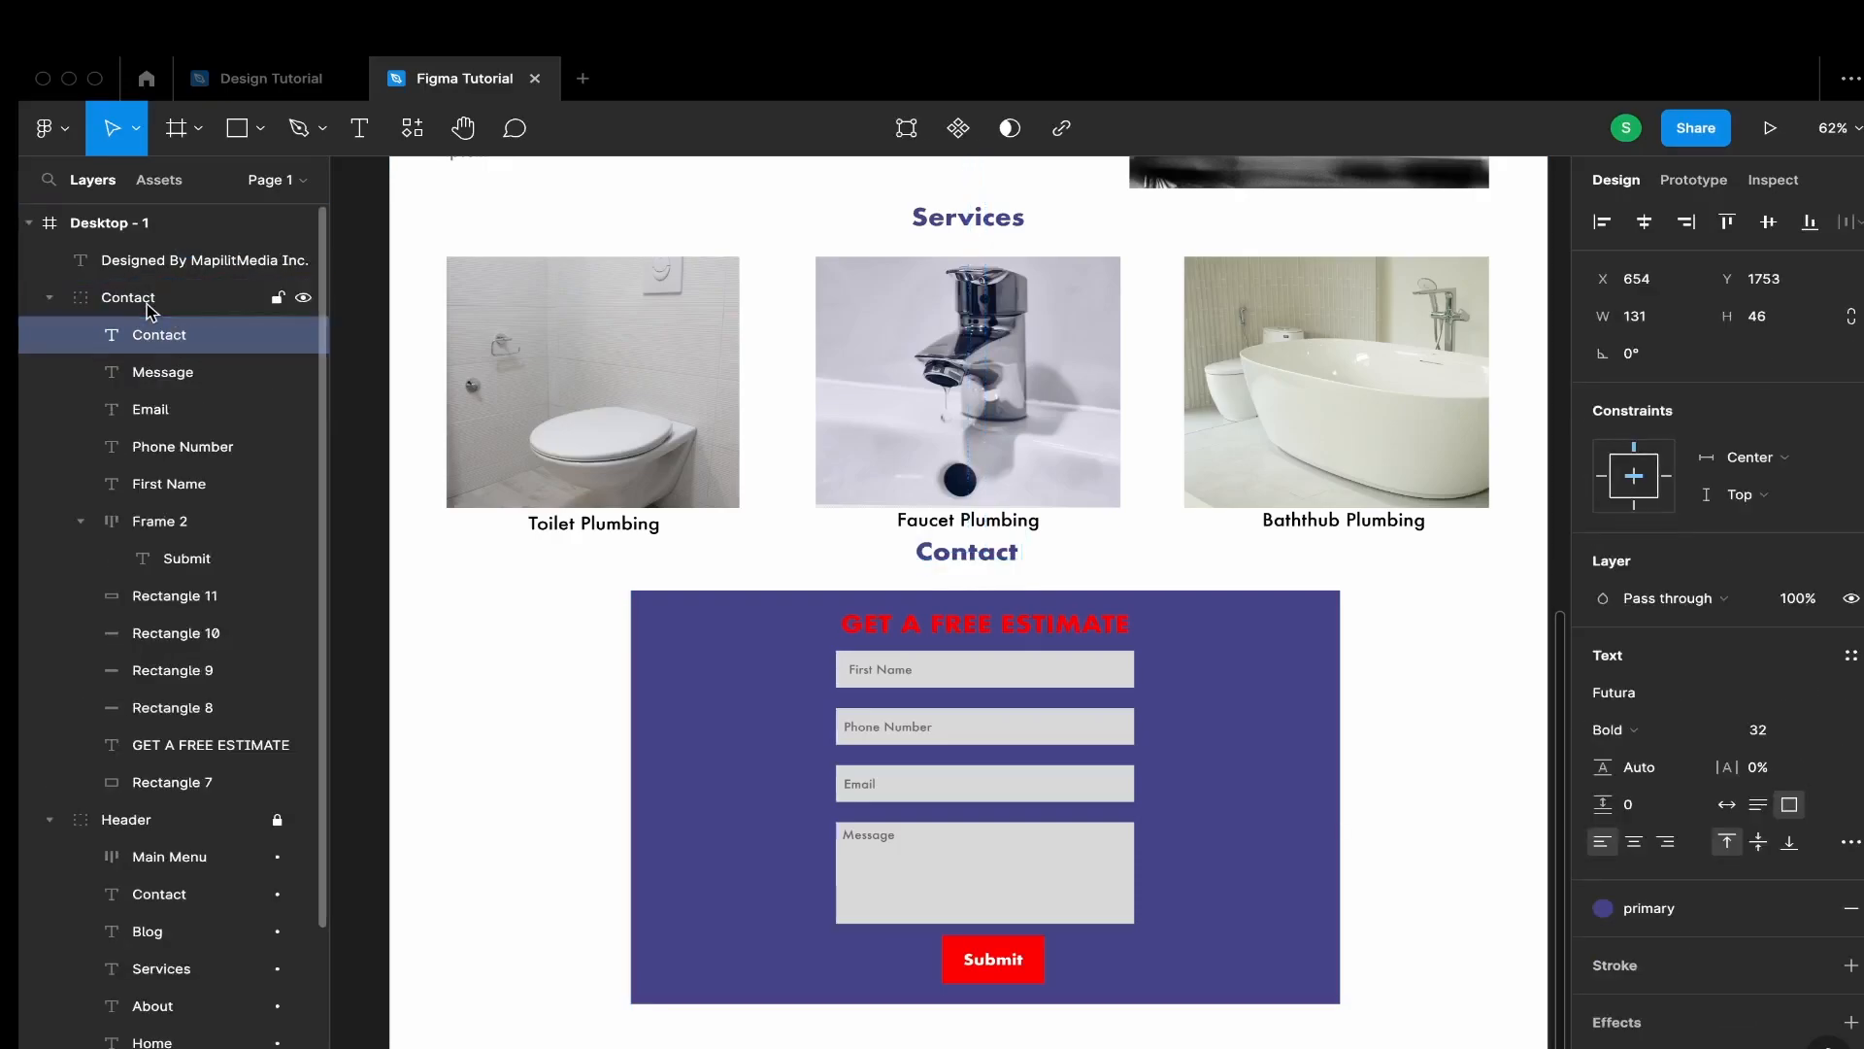
click(48, 297)
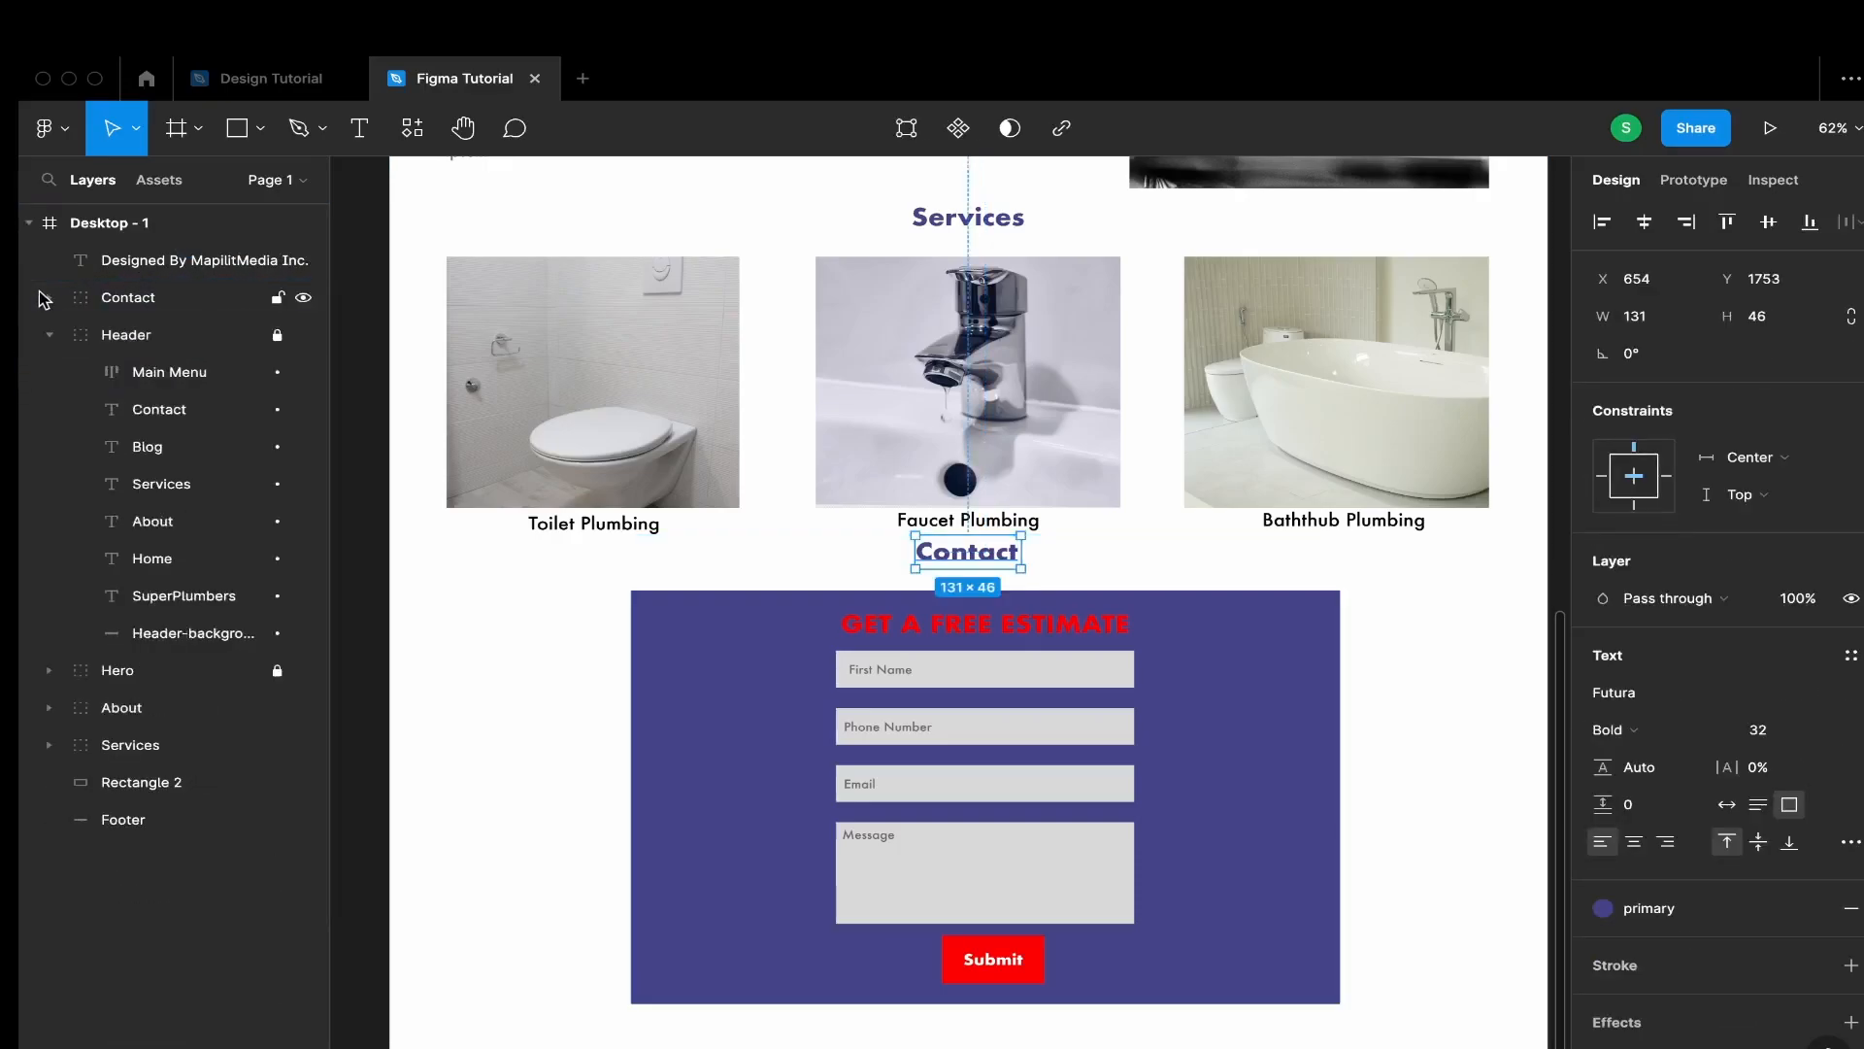
click(50, 336)
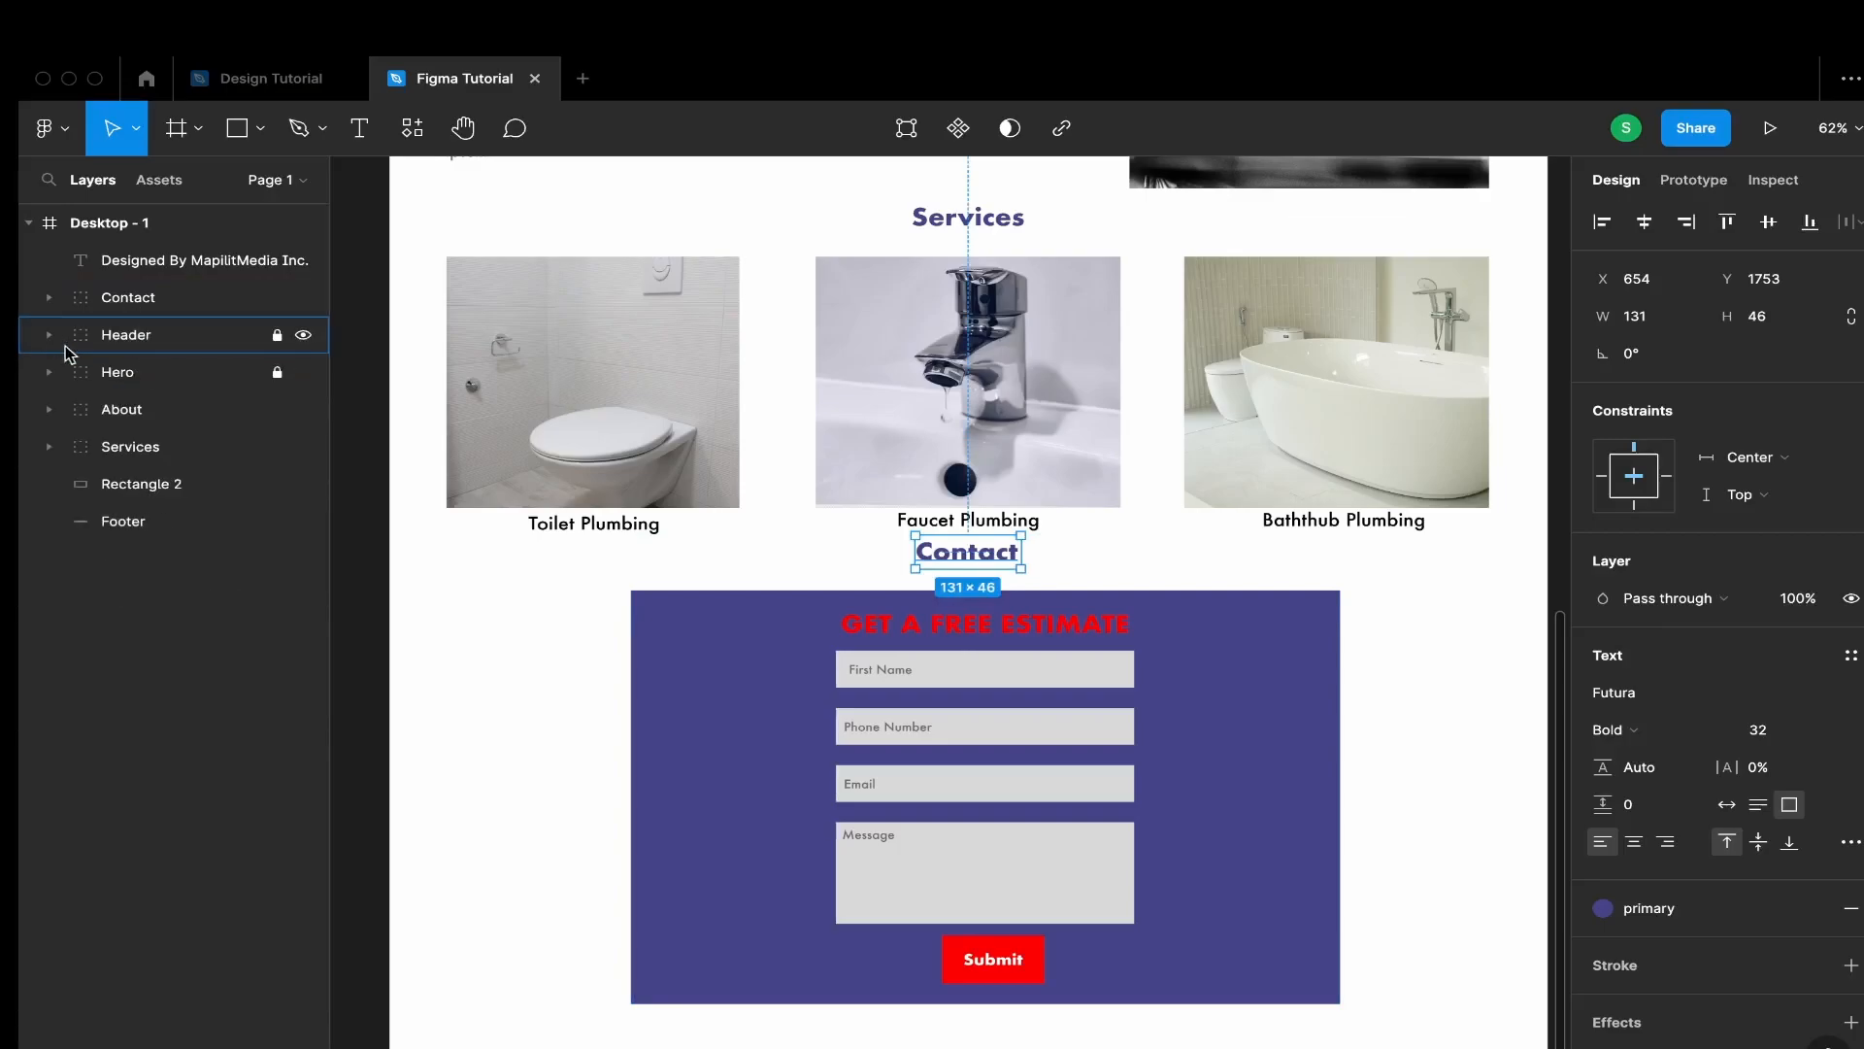
click(250, 301)
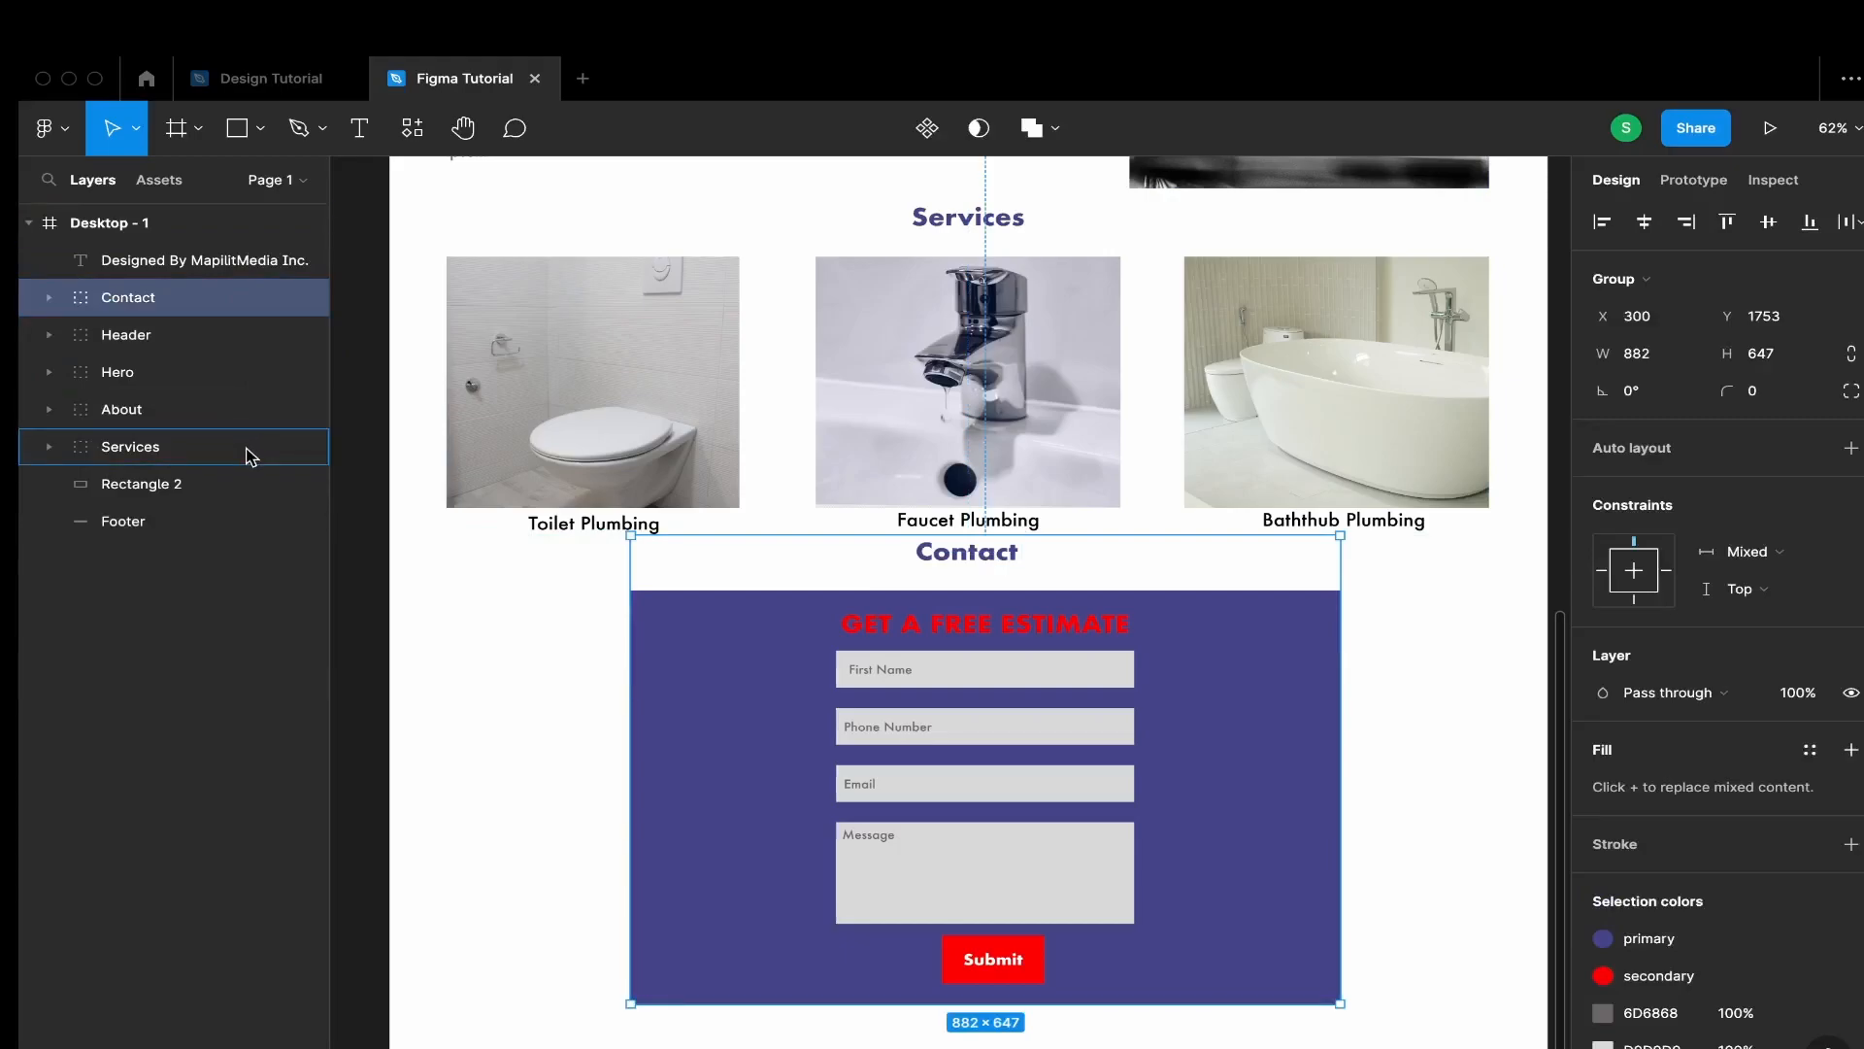
Reorder the layers so the Contact group sits below Services and Rectangle 2 sits directly below About
drag(251, 456, 250, 472)
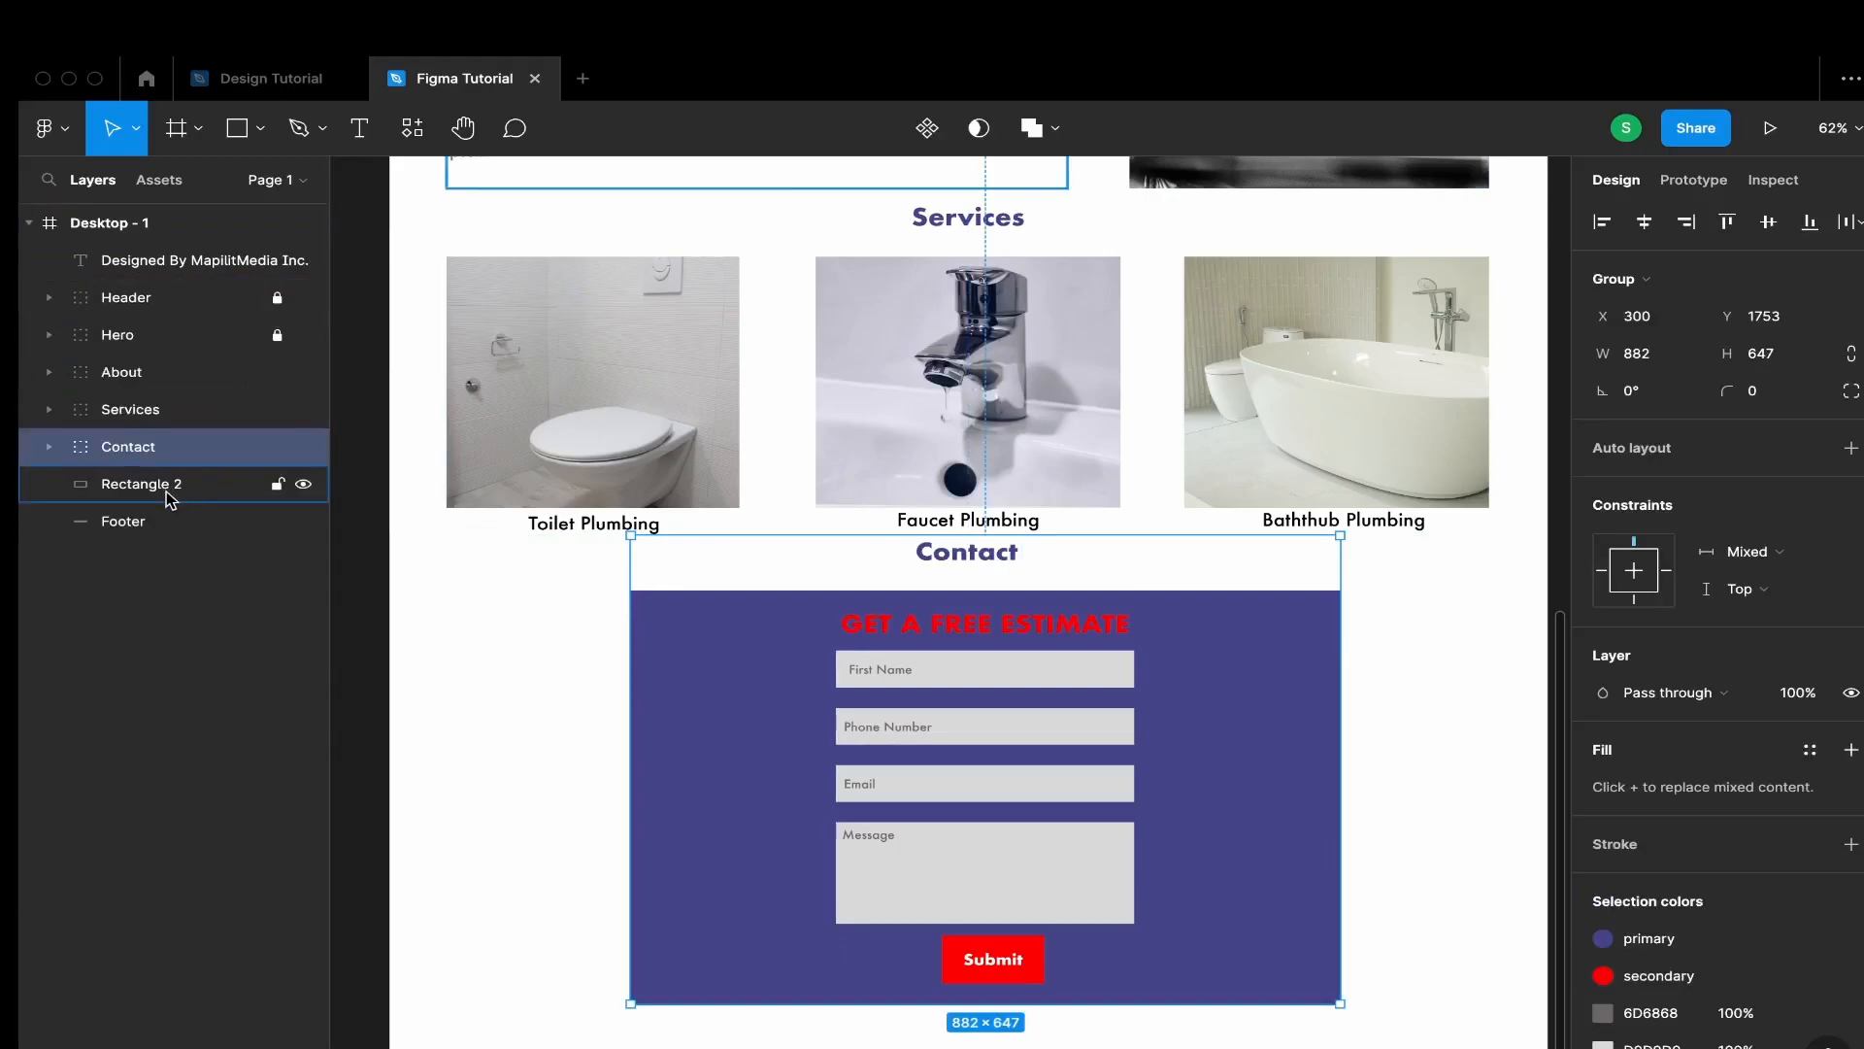
click(172, 485)
scroll(708, 398, up, 3)
scroll(708, 398, up, 2)
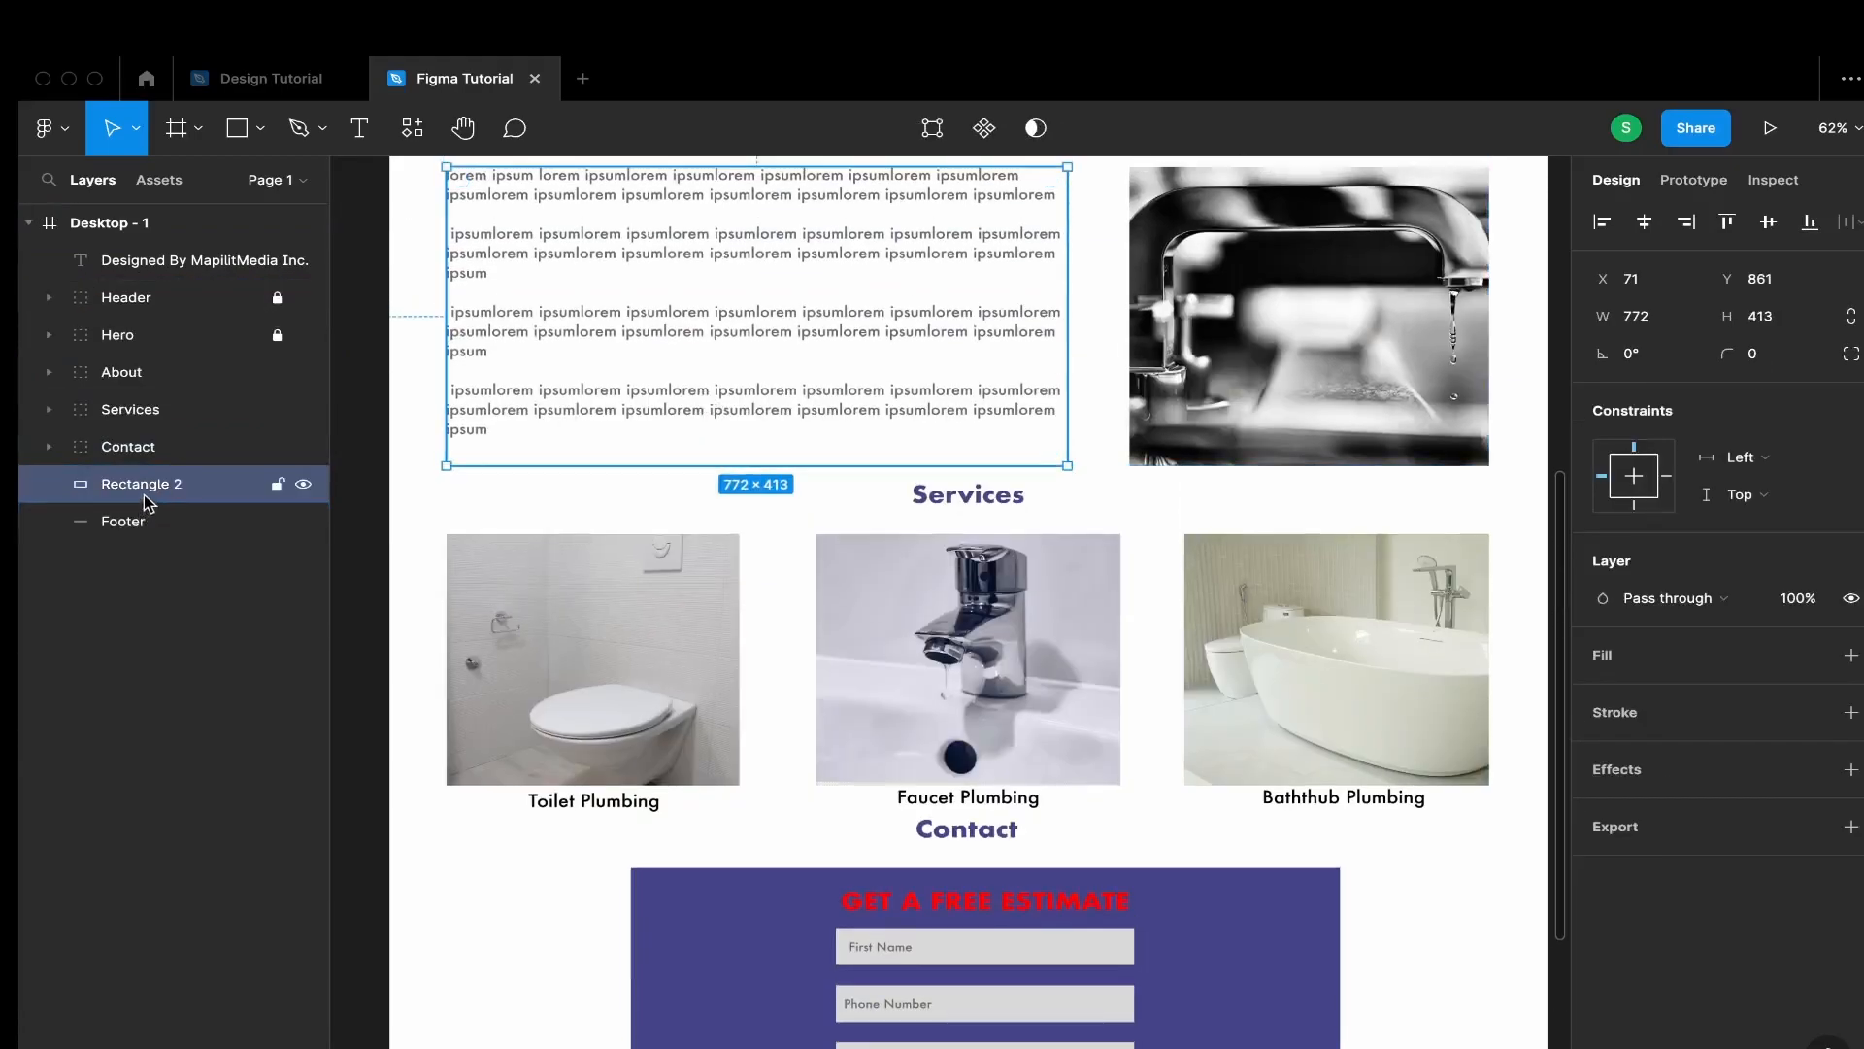
drag(150, 478, 161, 393)
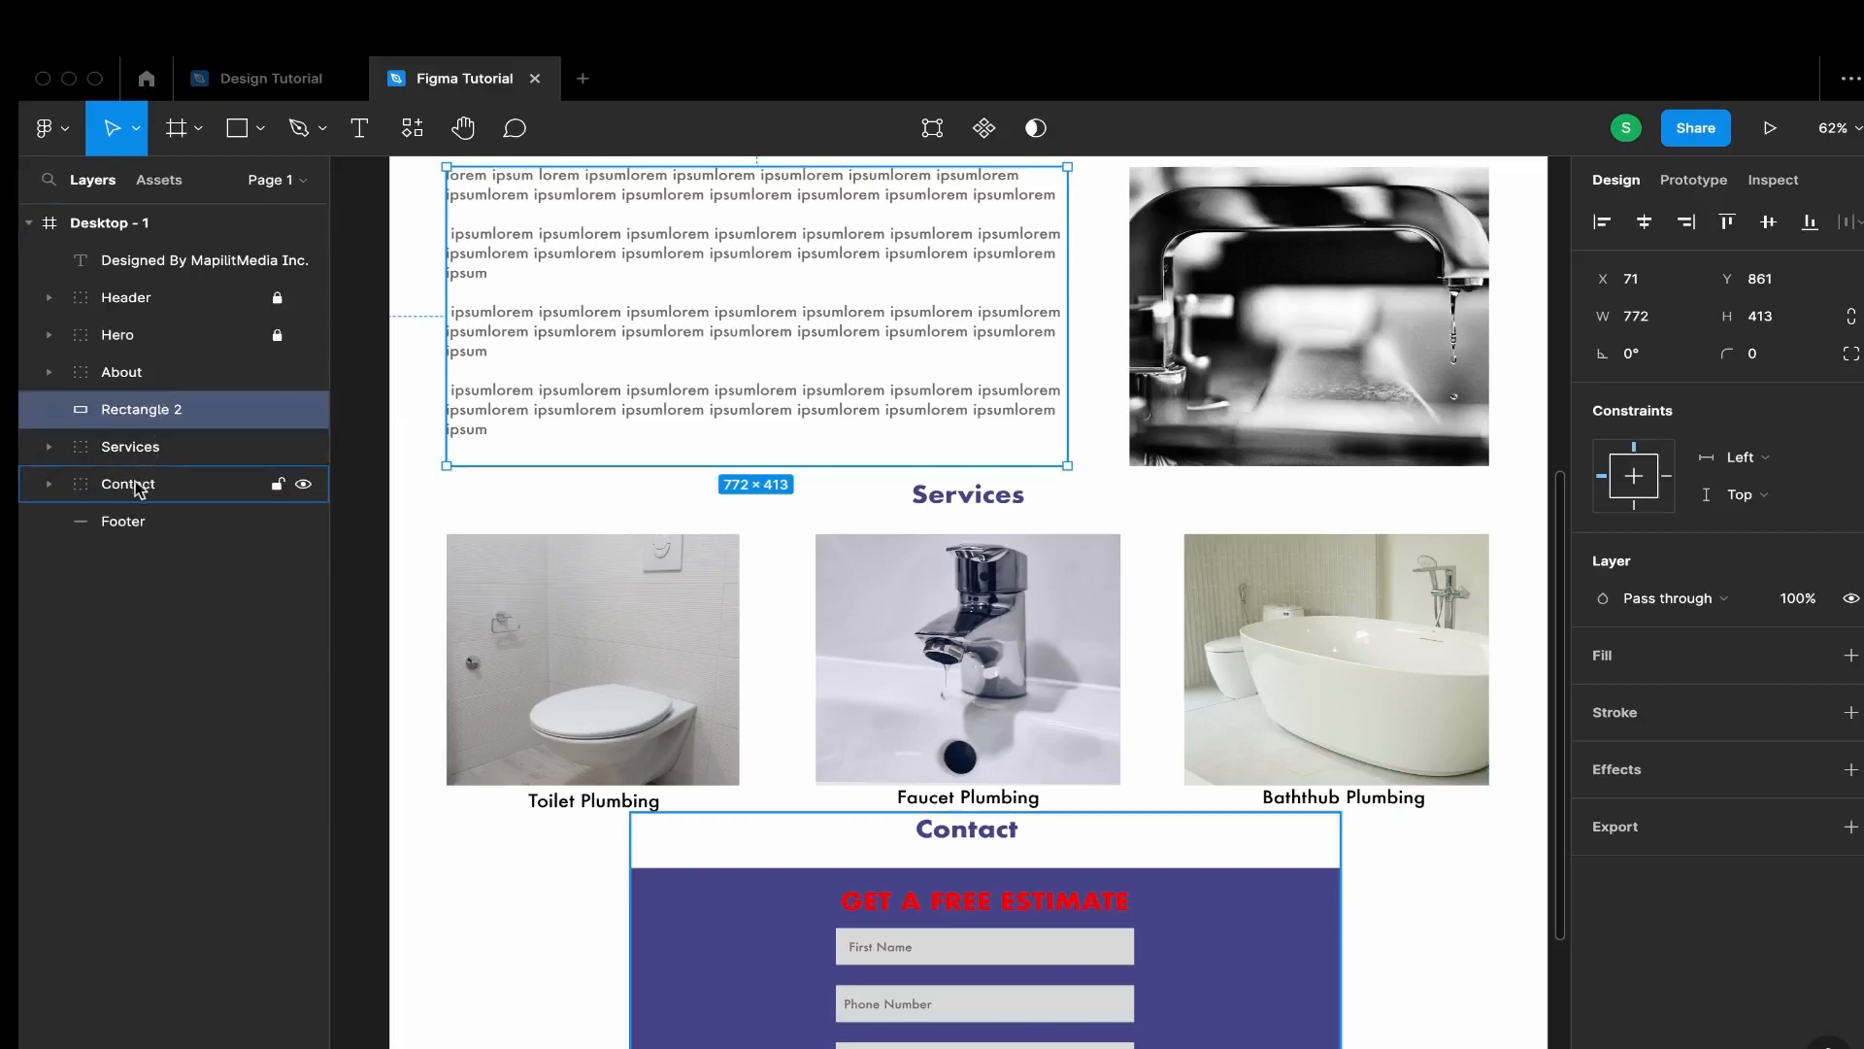
Group the footer rectangle with the "Designed By MapilitMedia Inc." text
click(82, 529)
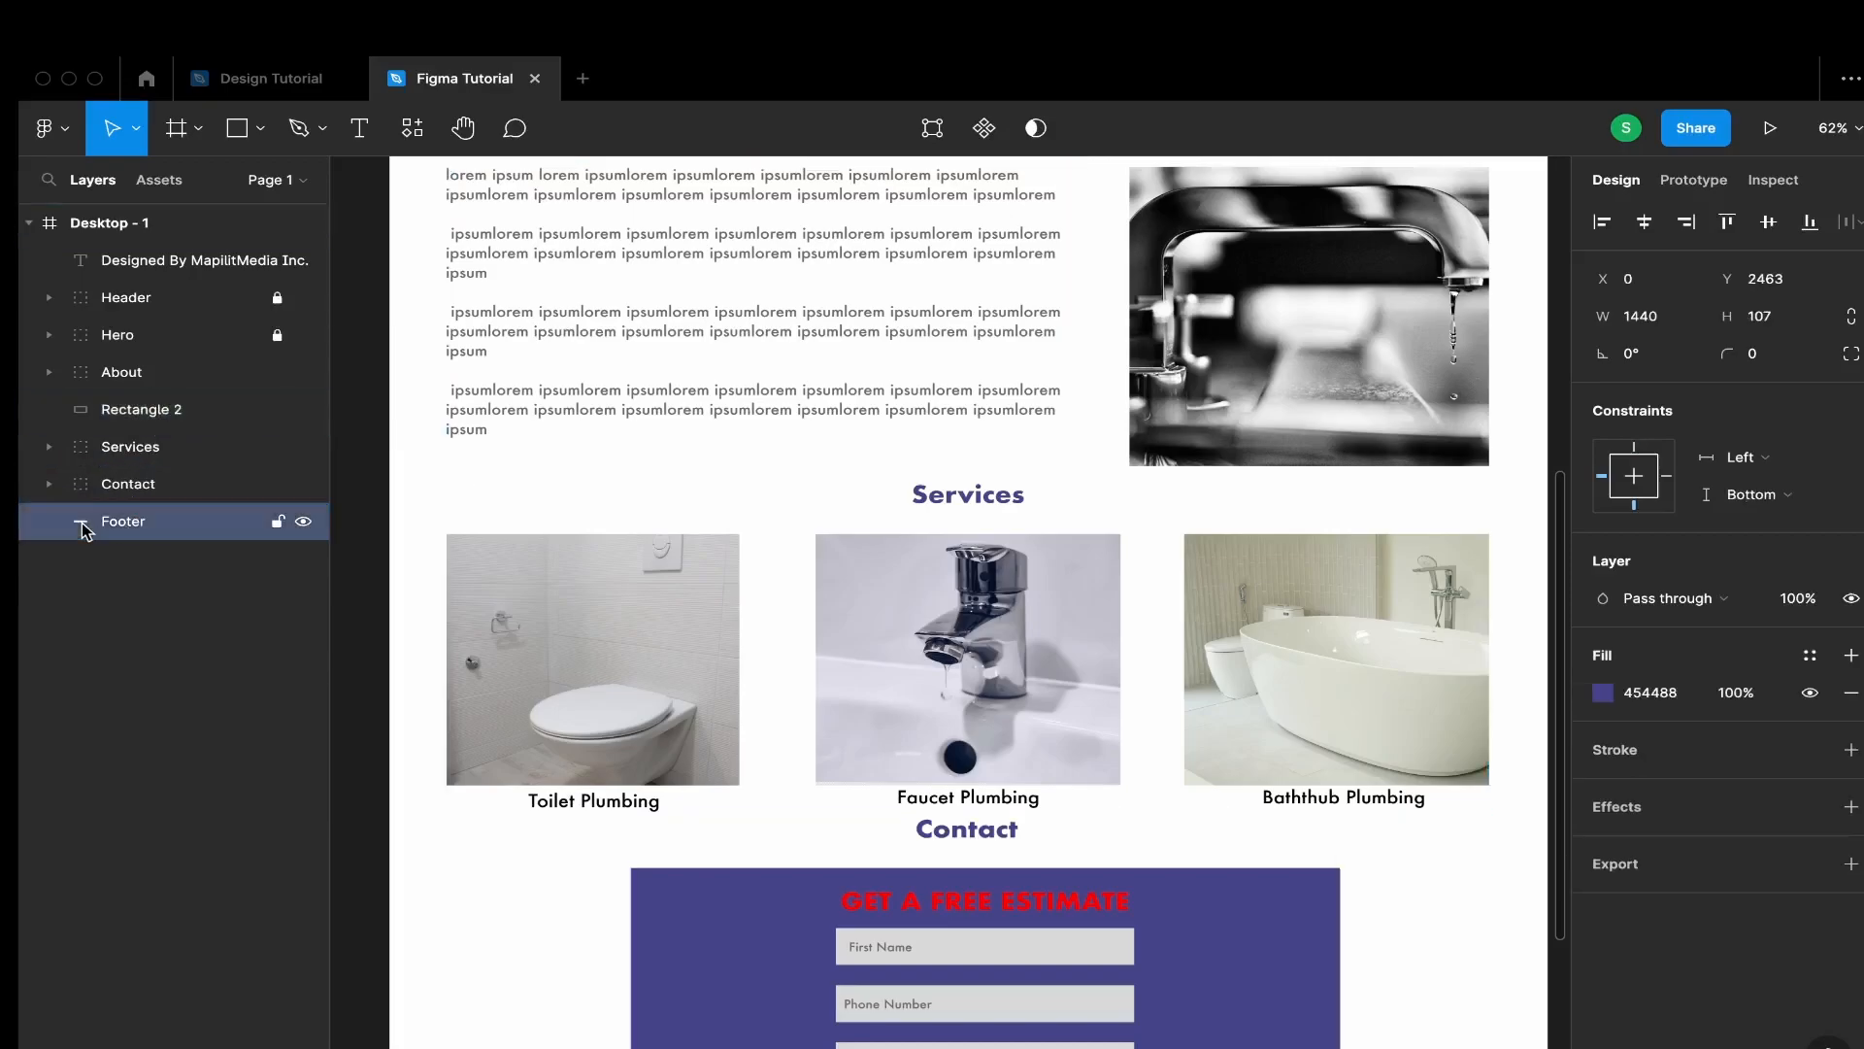
scroll(953, 579, down, 10)
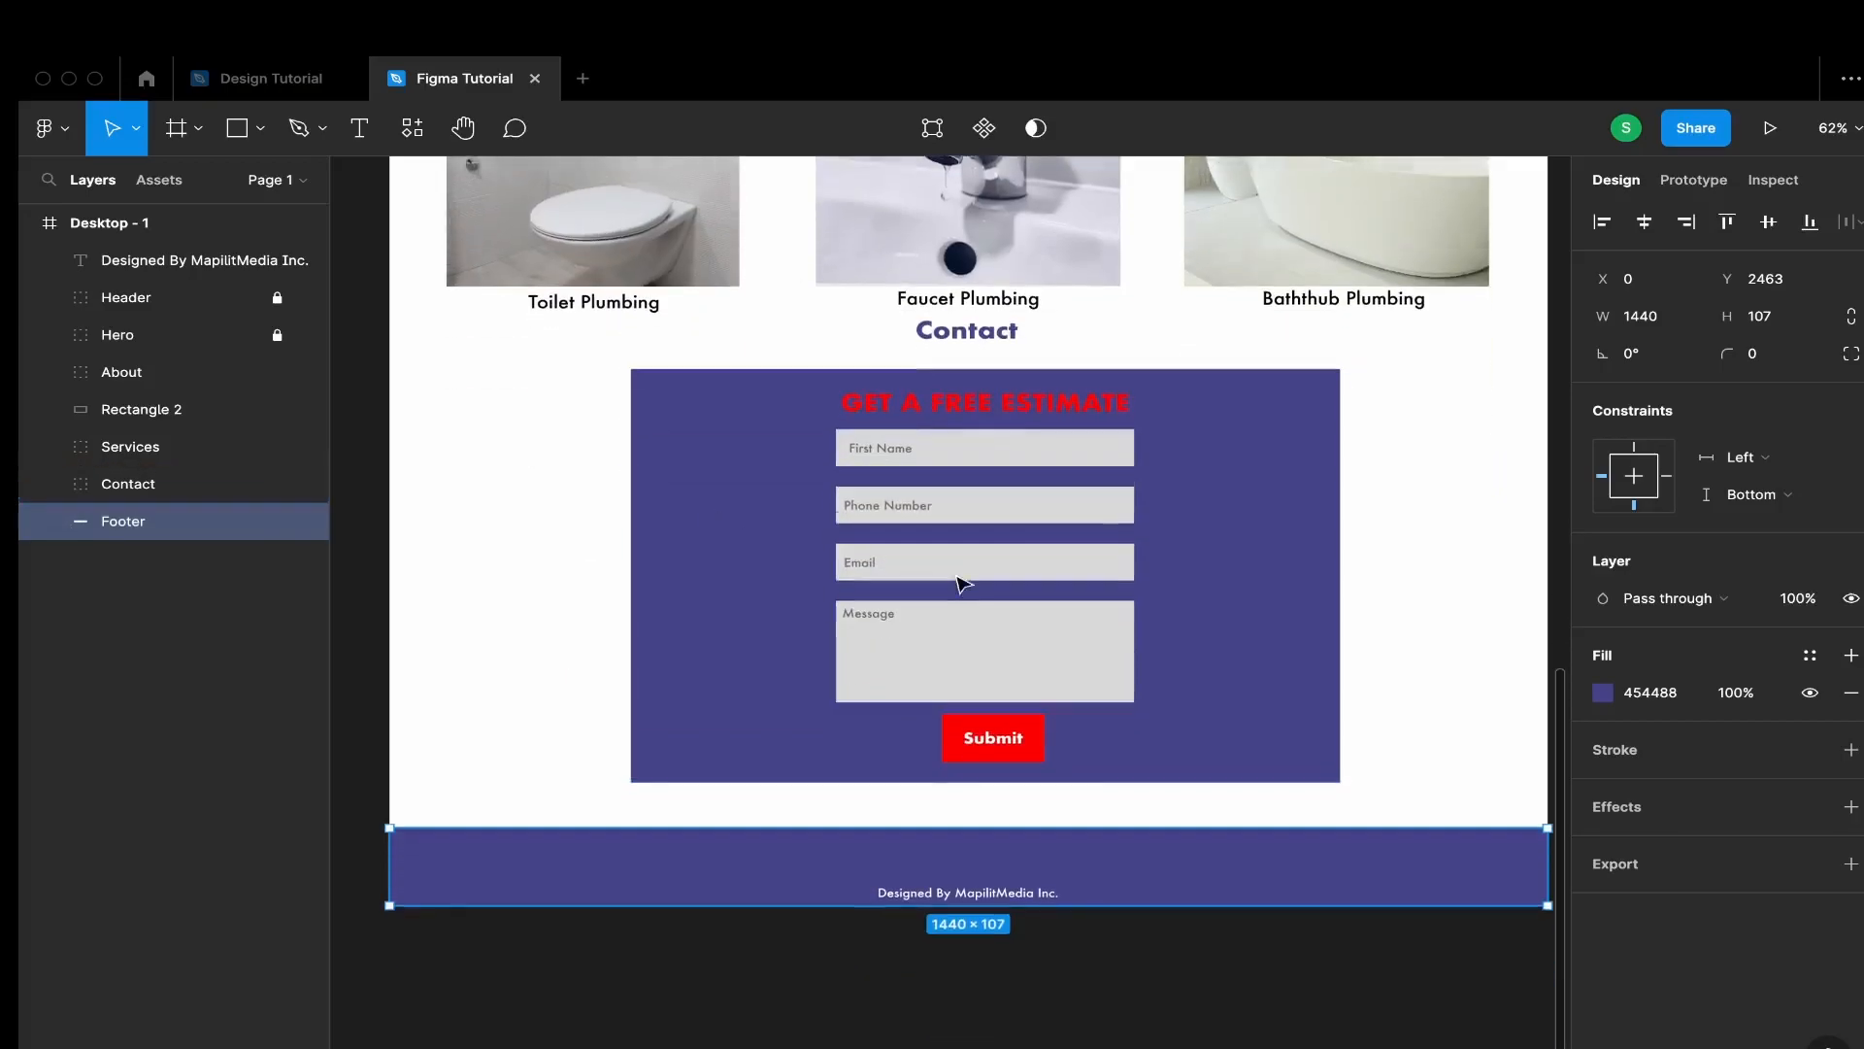
click(948, 882)
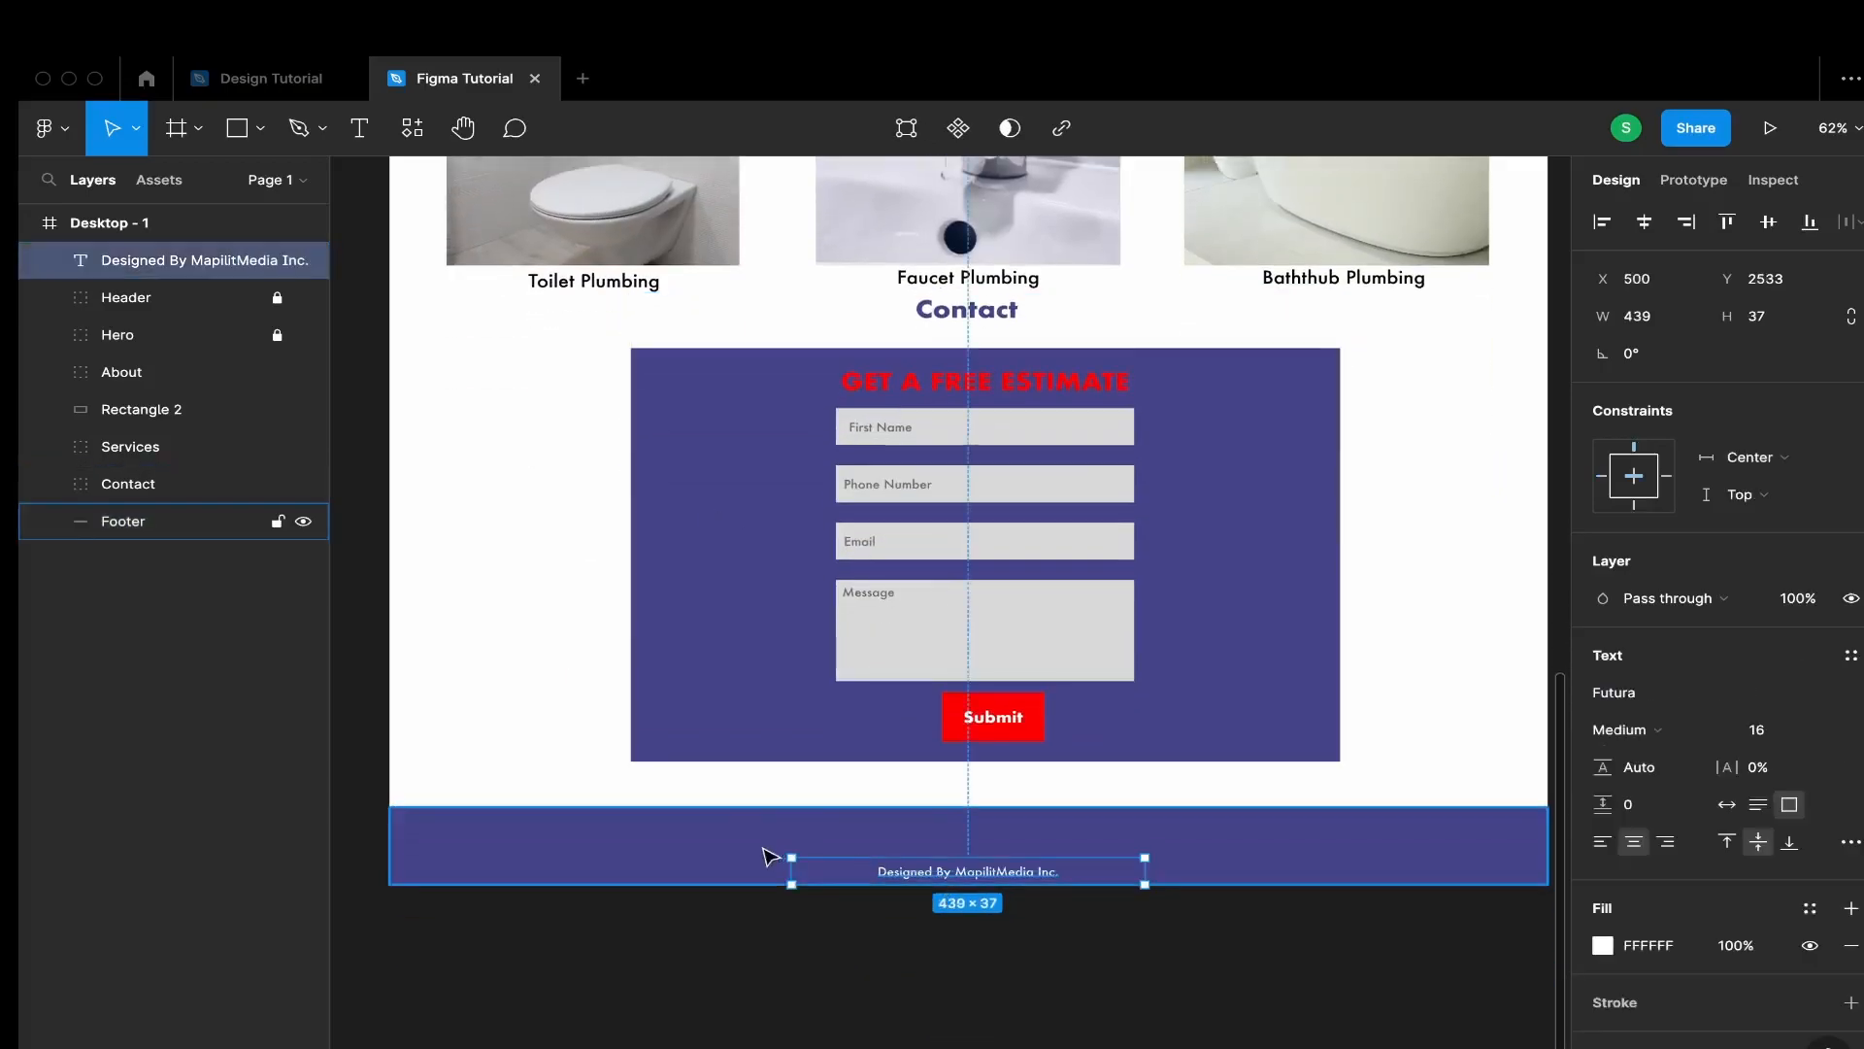
shift+click(723, 858)
right_click(160, 520)
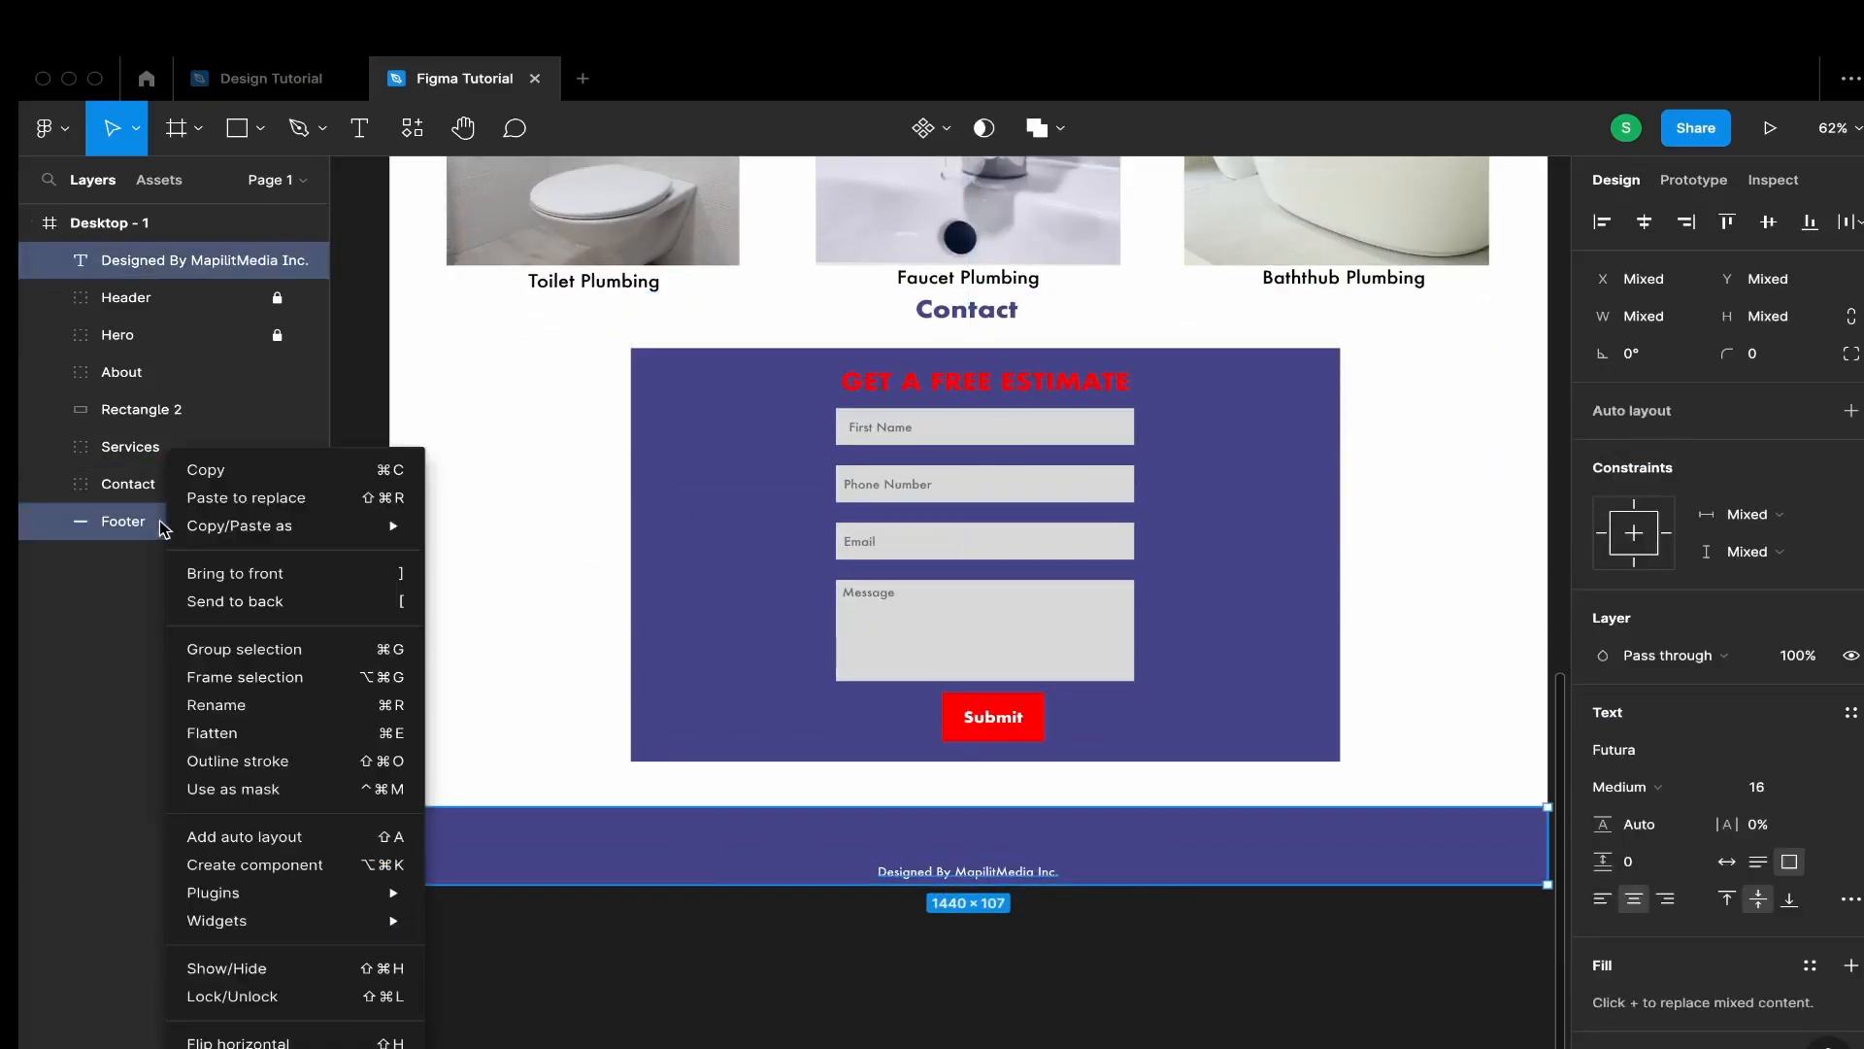
click(269, 657)
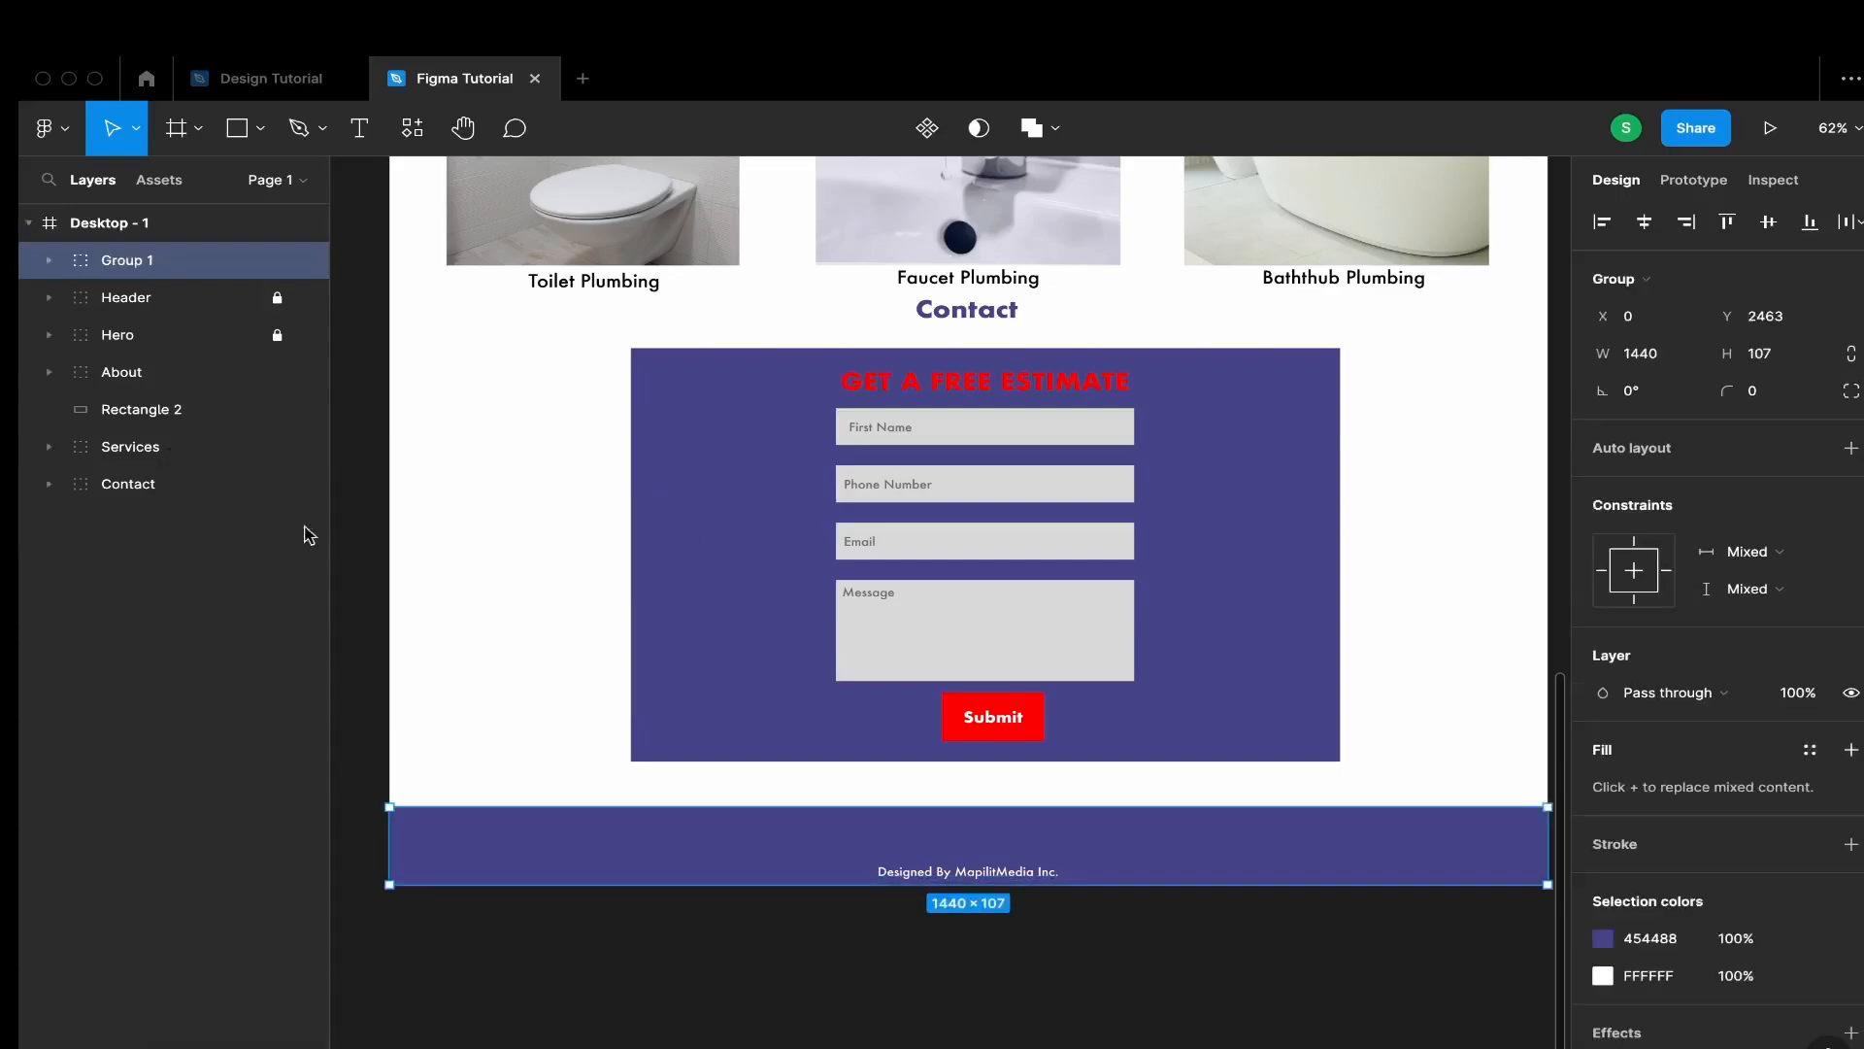
Name the new group "Footer" and move it below Contact at the end of the layer order
double_click(126, 262)
text(Foote)
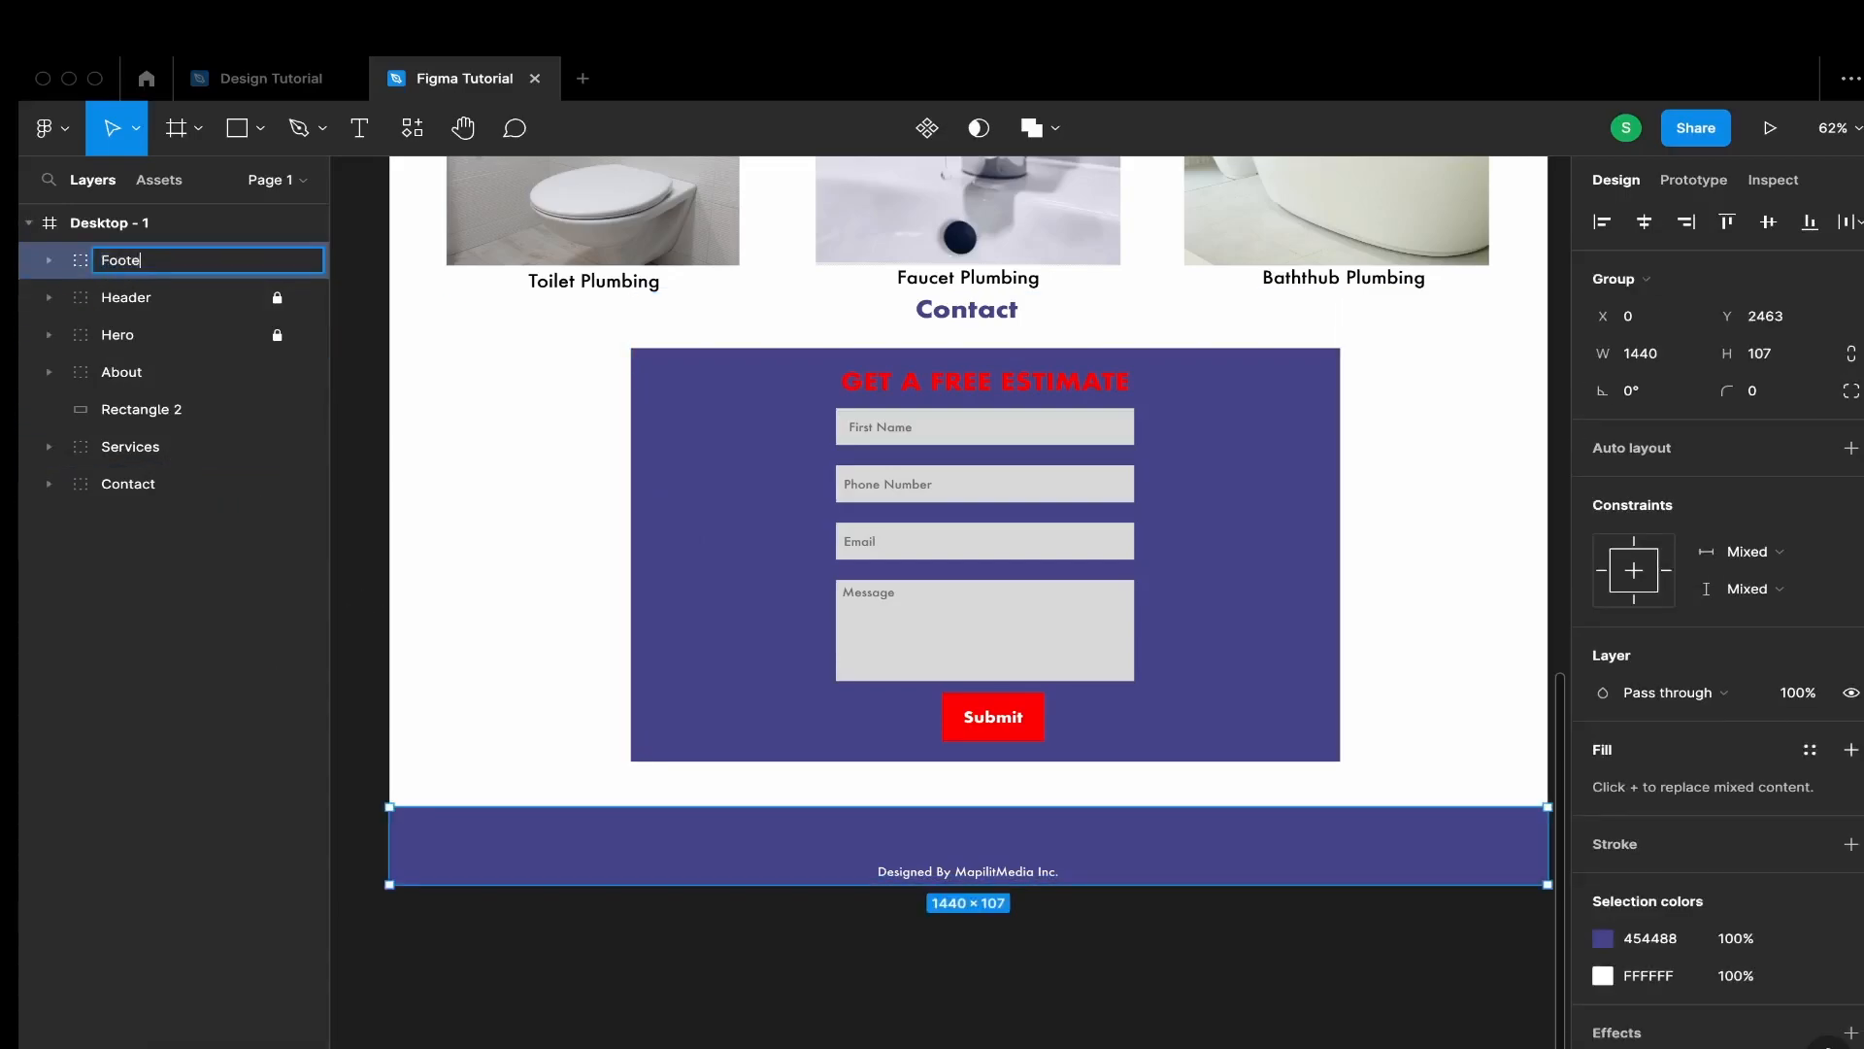
key(Return)
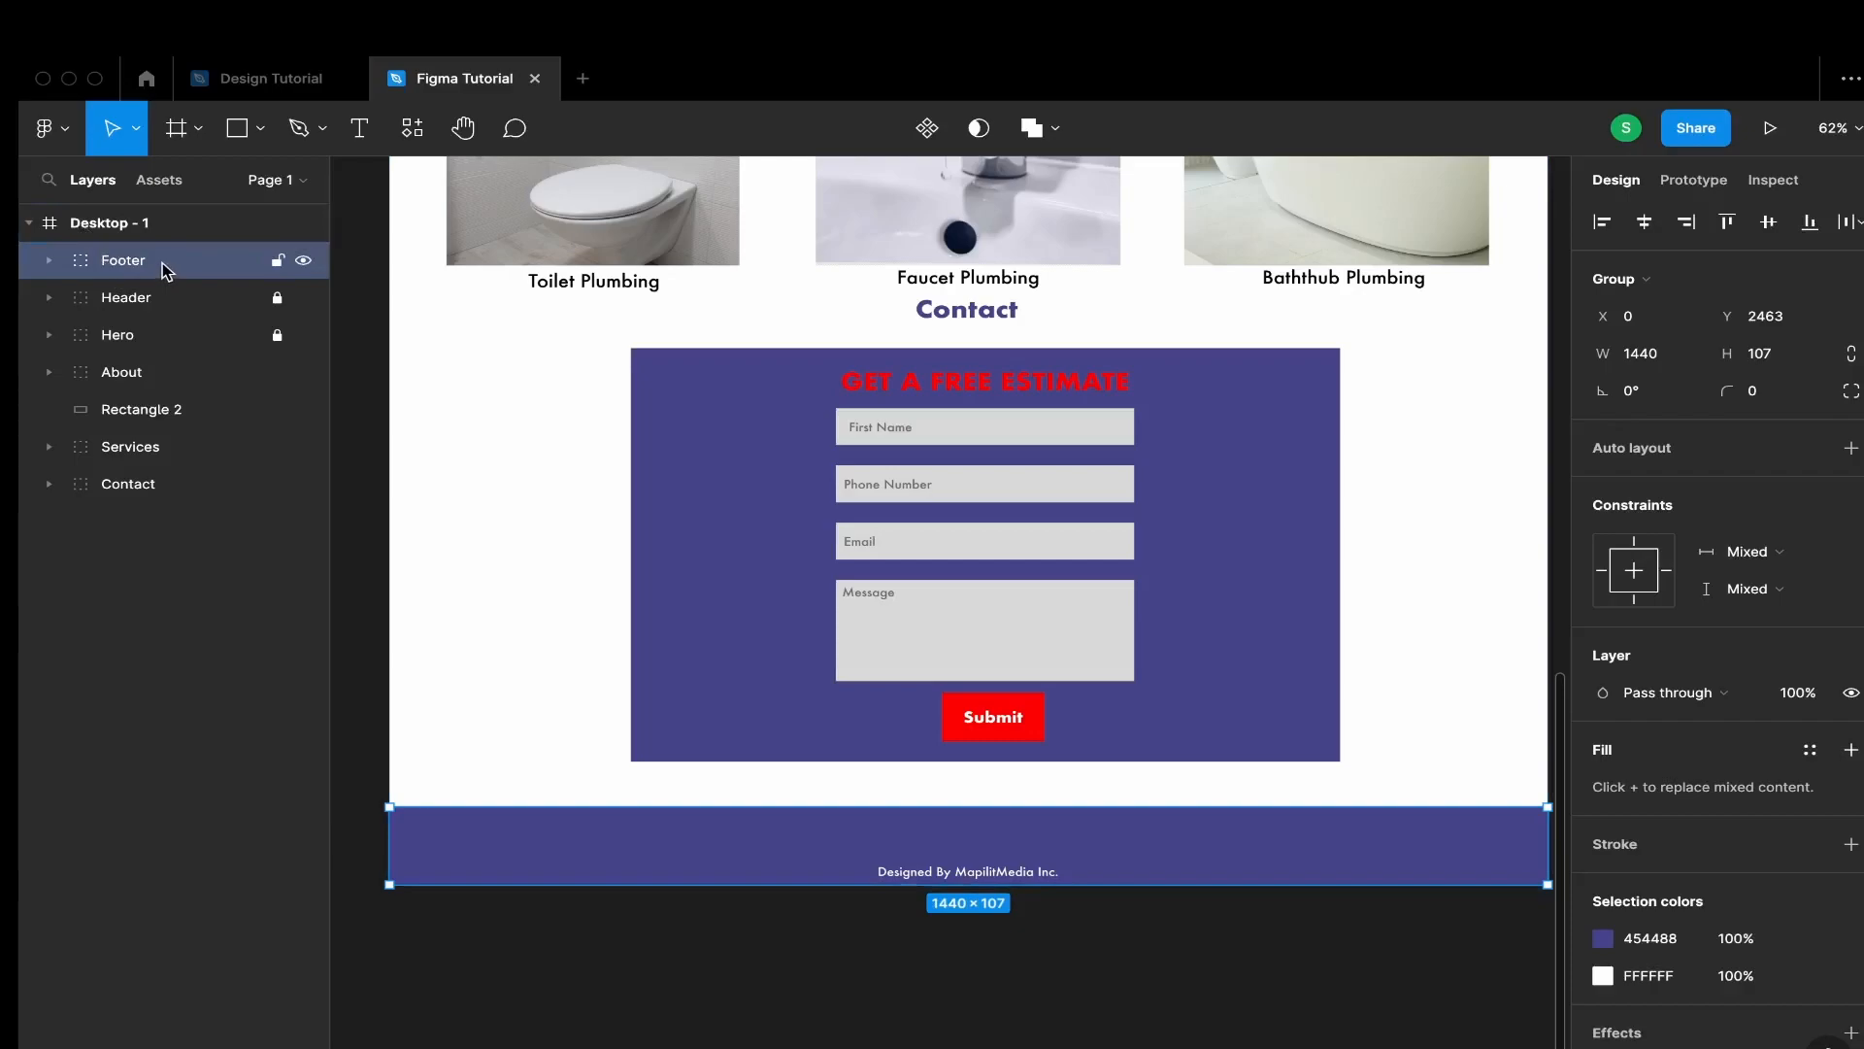
double_click(163, 262)
drag(78, 260, 115, 499)
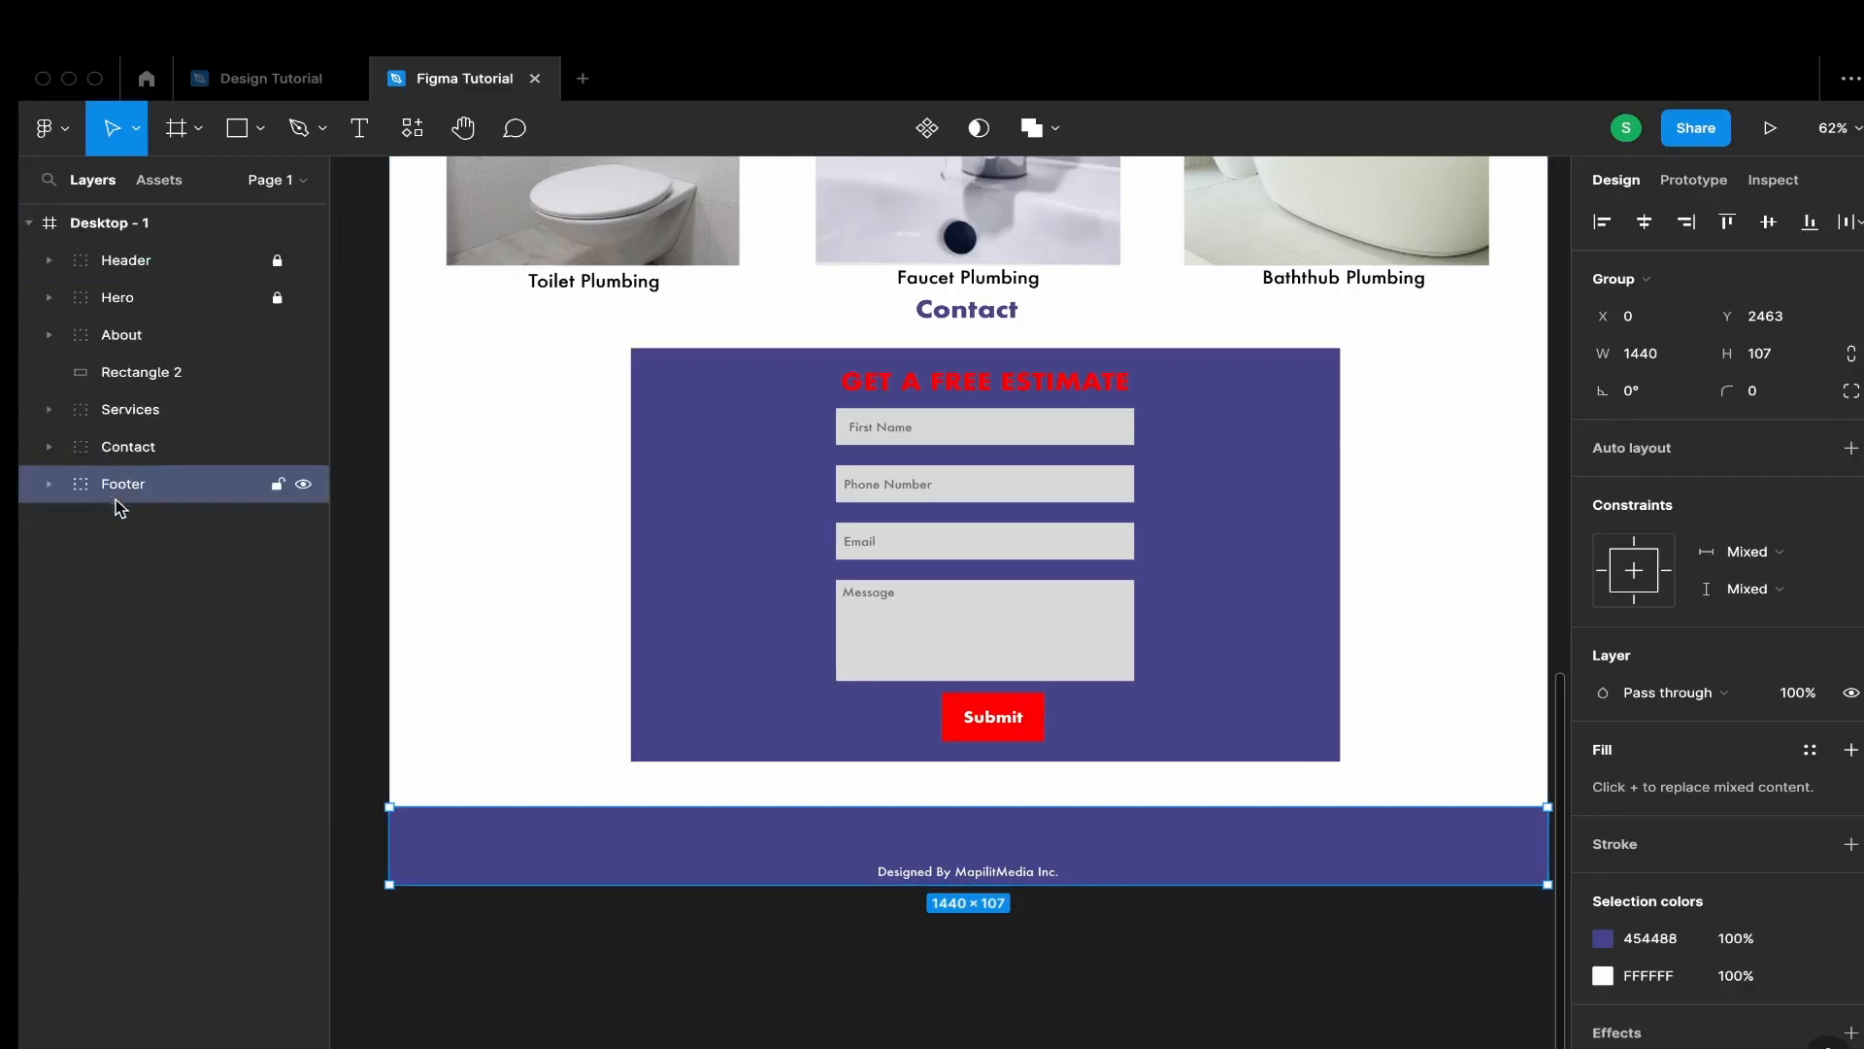
Move Rectangle 2 from the frame's loose layers into the About group and collapse the group
click(166, 374)
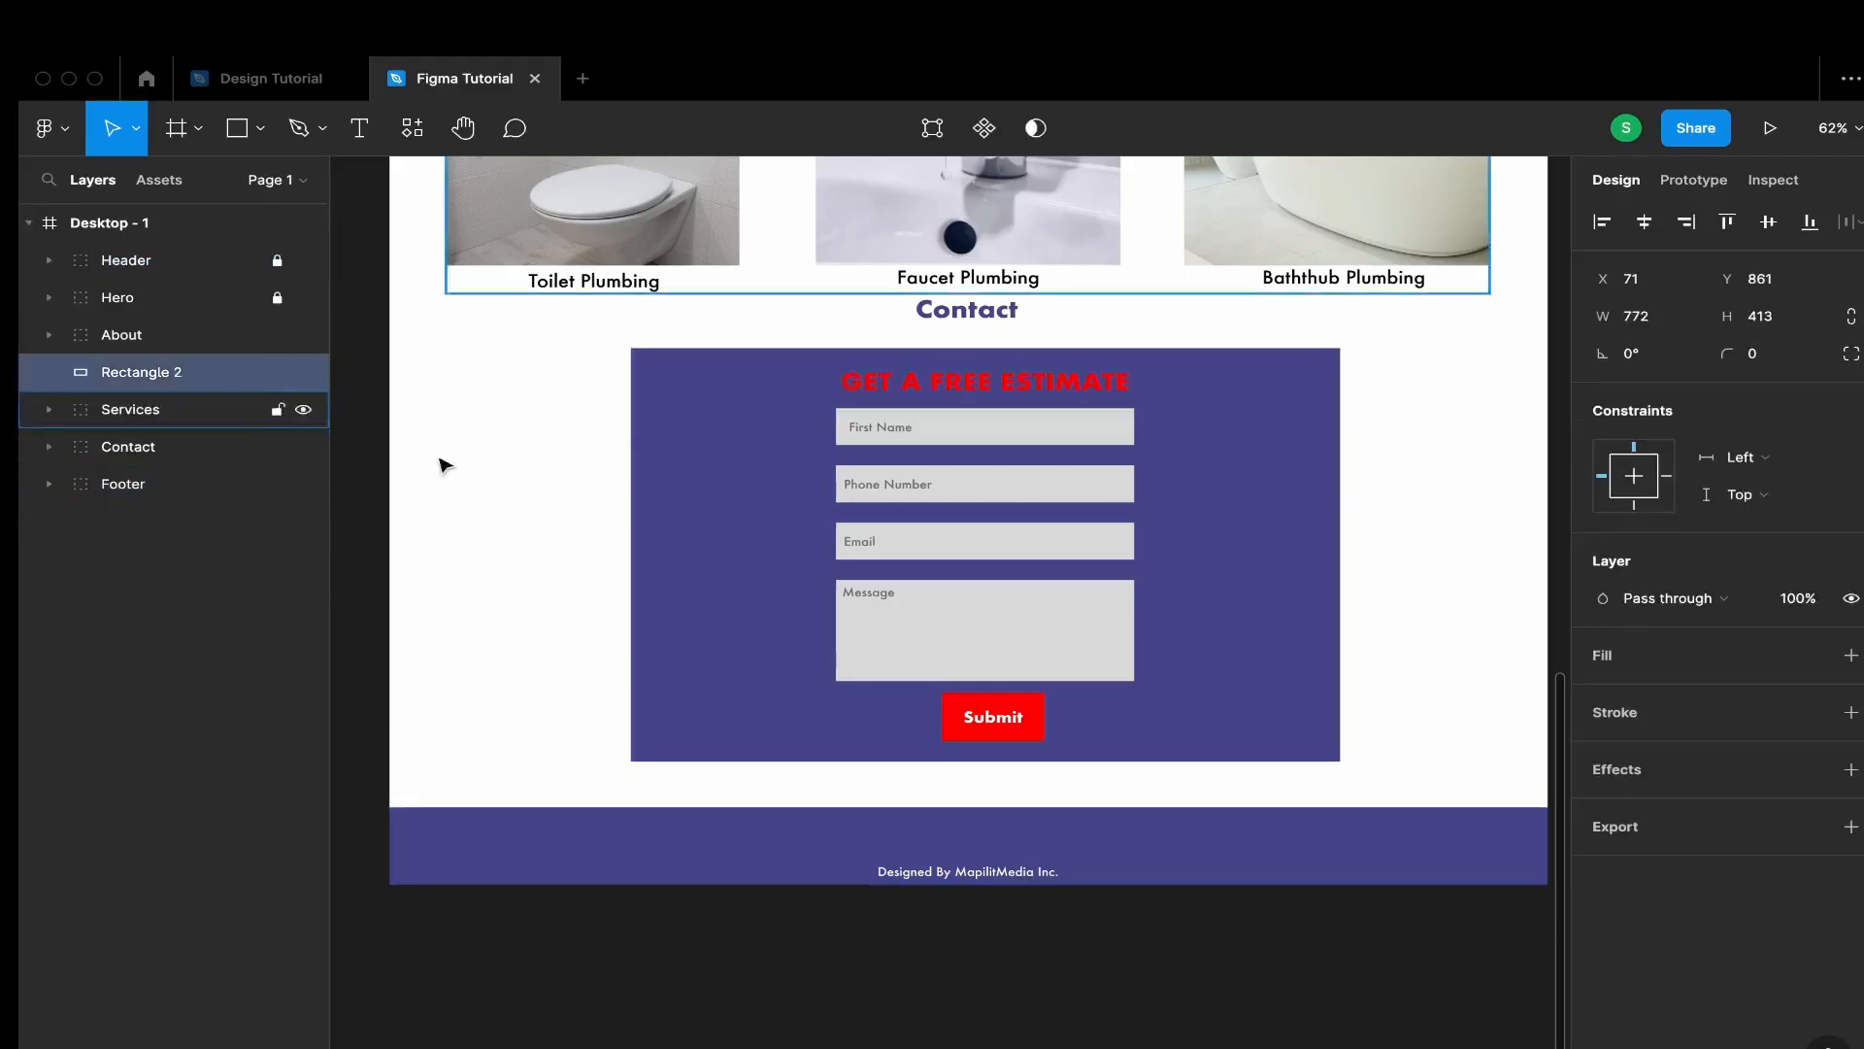
scroll(524, 466, up, 5)
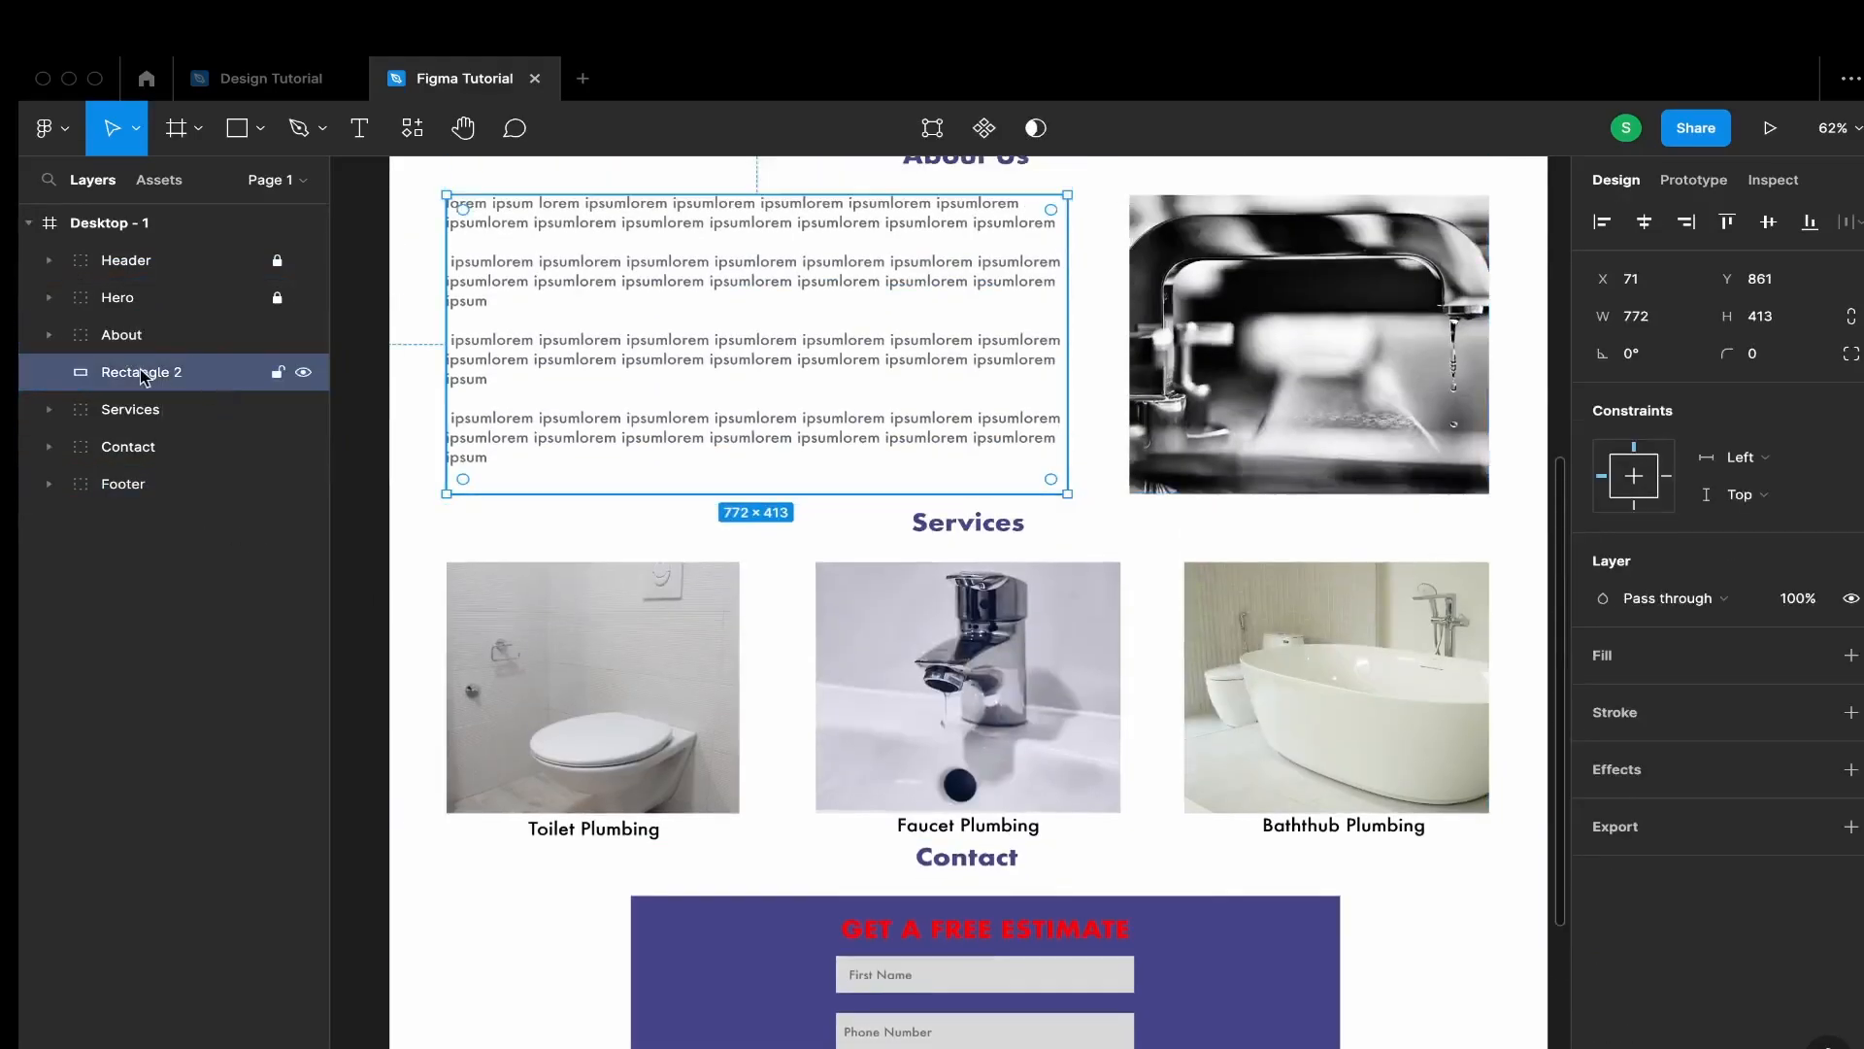
drag(216, 387, 214, 340)
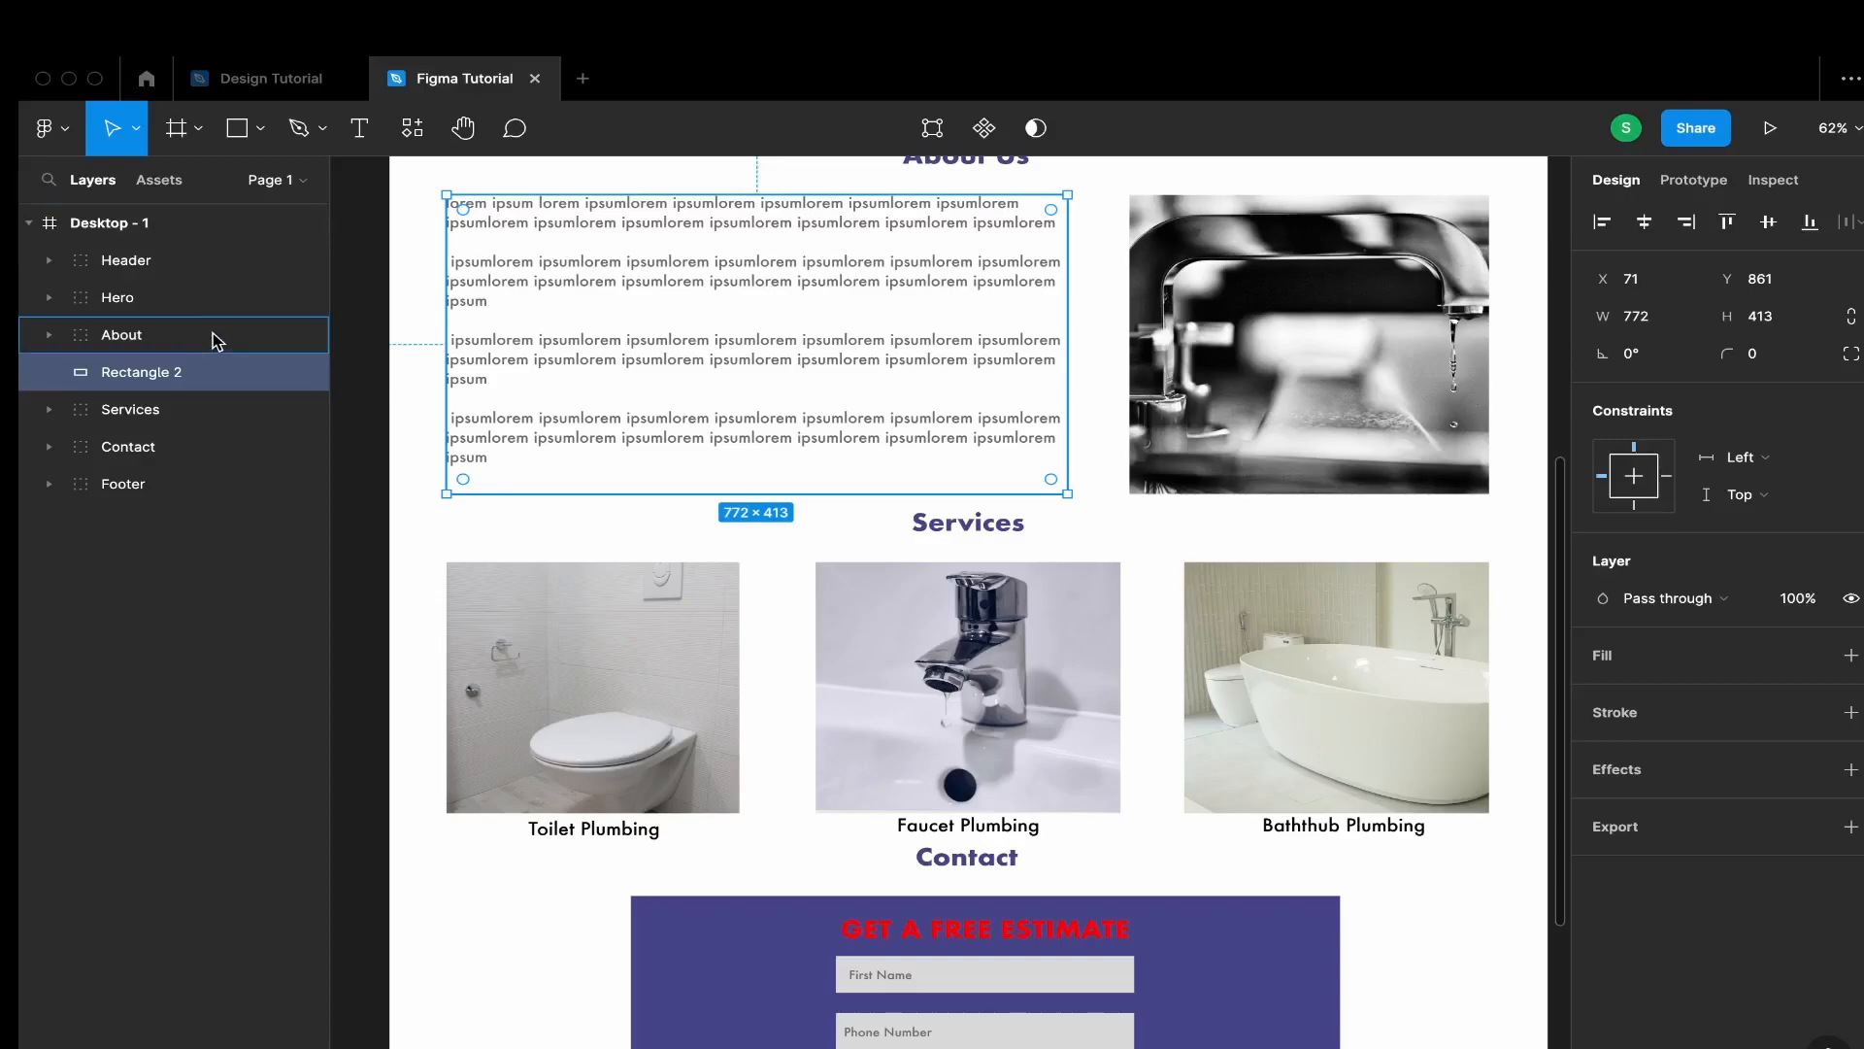
click(48, 335)
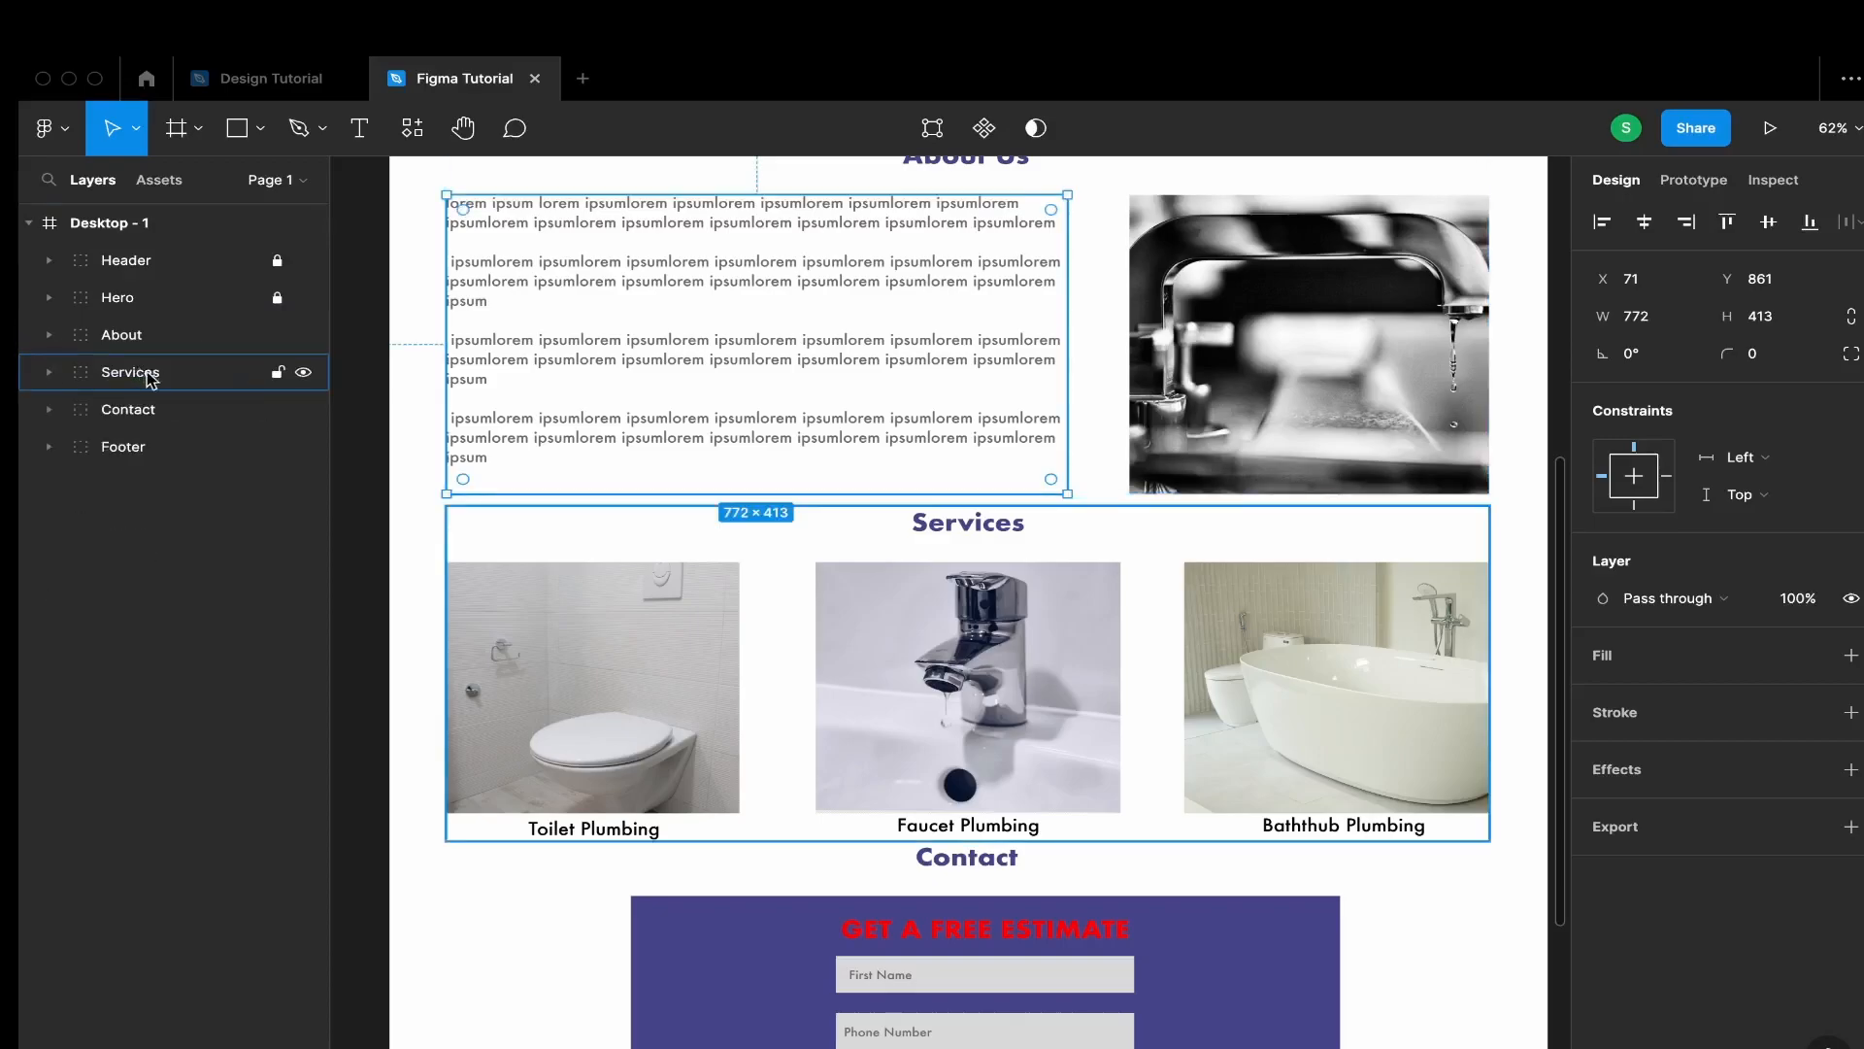
Lock the About, Services, Contact and Footer groups and fit the whole page in view
click(278, 373)
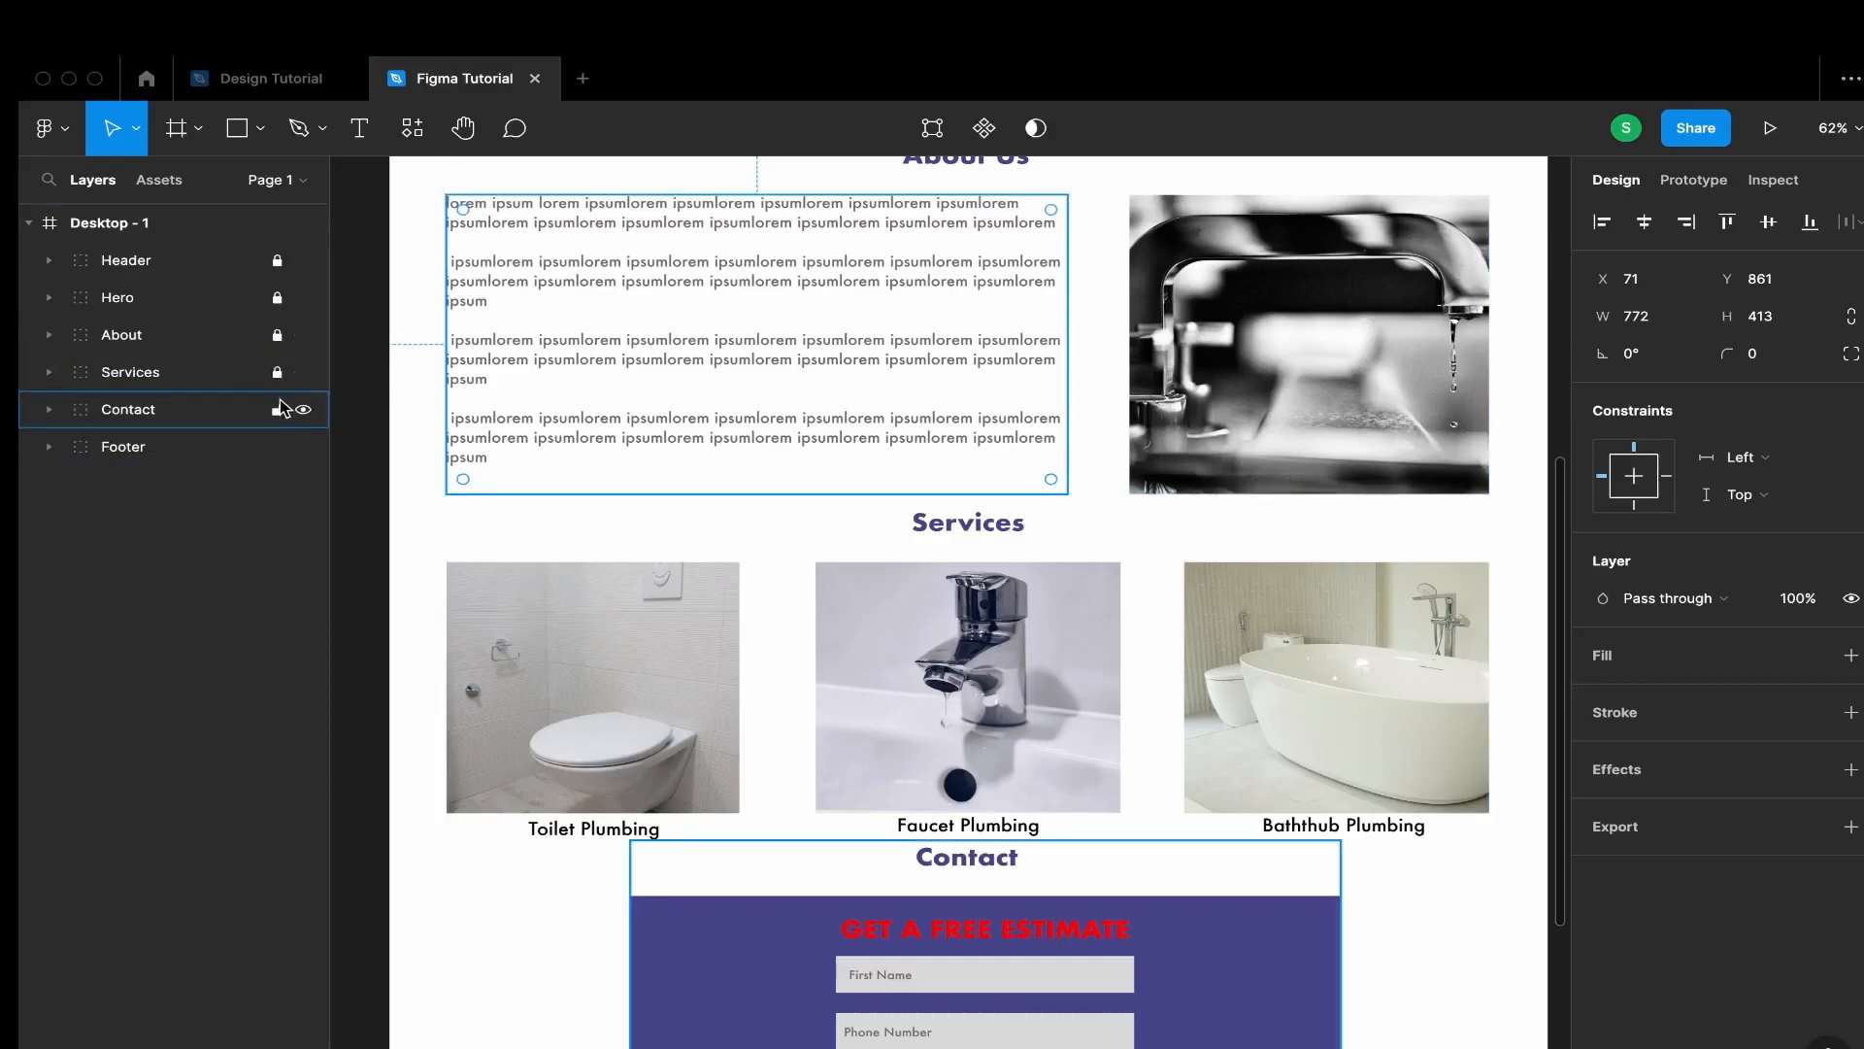
click(278, 409)
click(277, 447)
key(h)
key(shift+1)
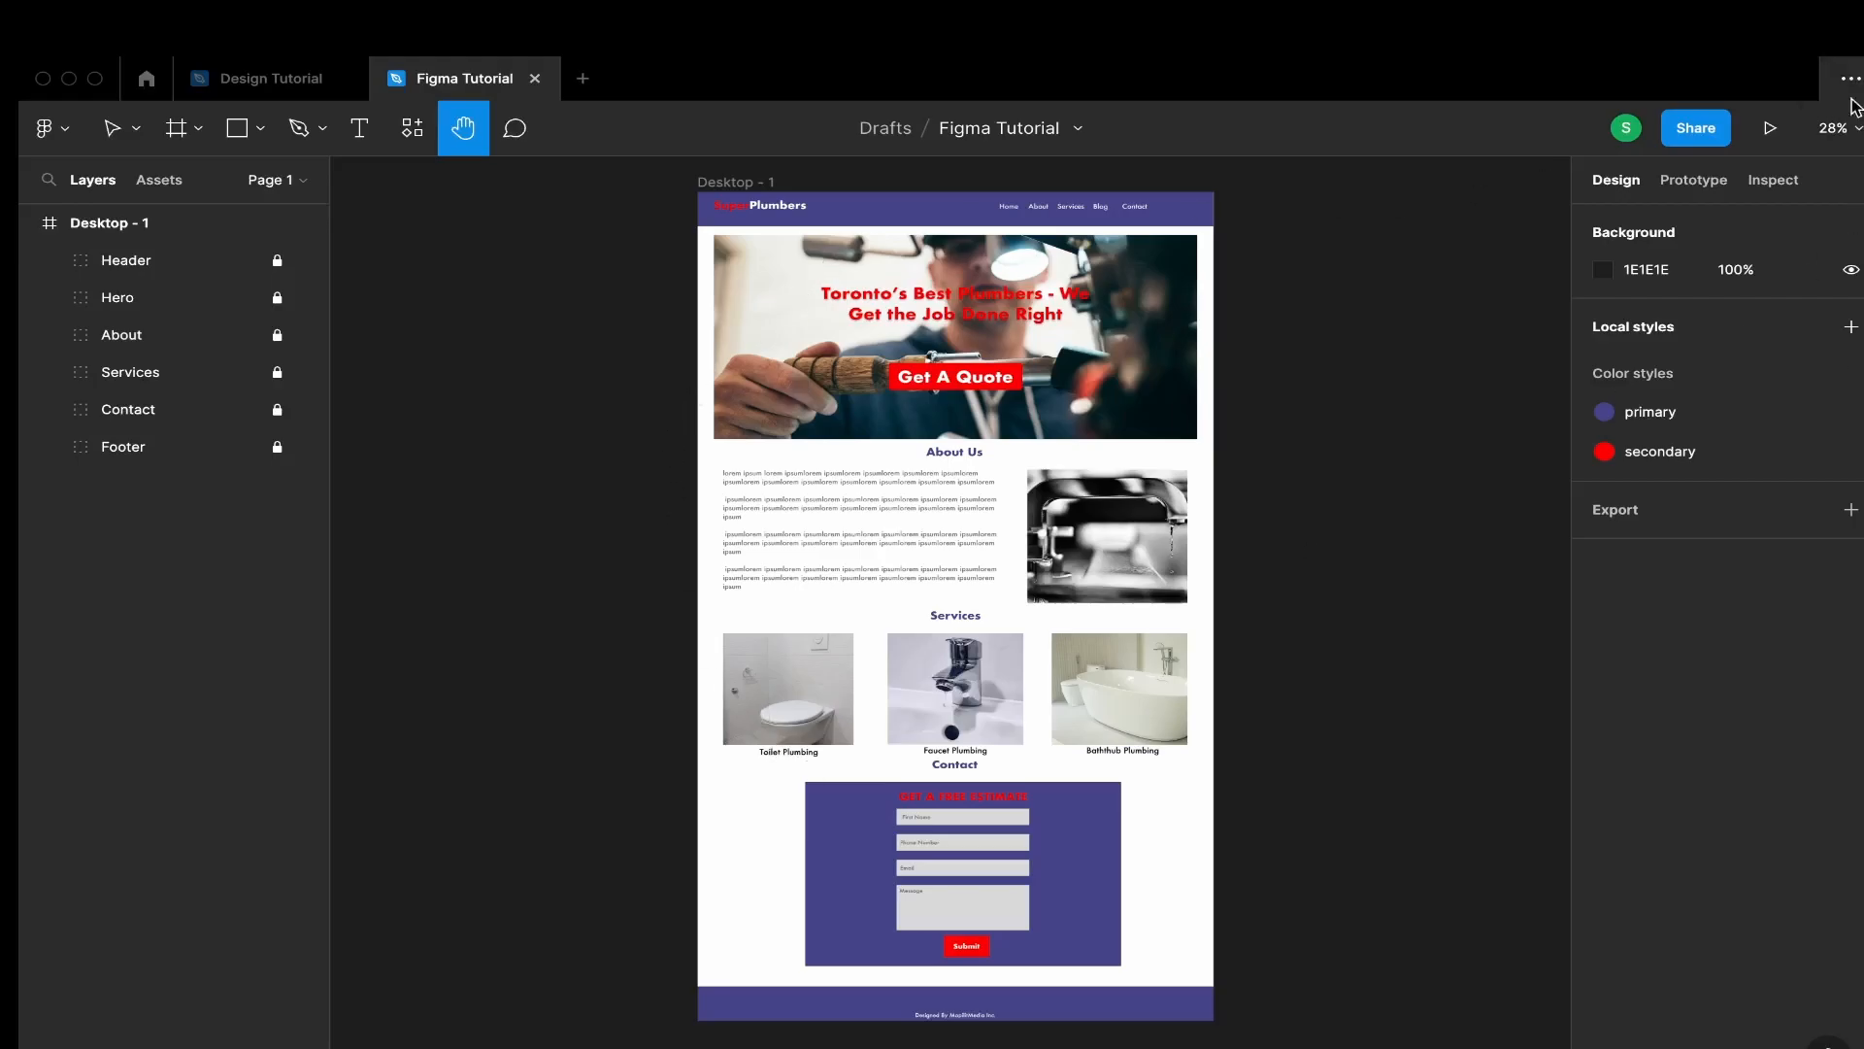
Examine the file's invite and link-sharing options, and close them without sending an invite
click(1706, 144)
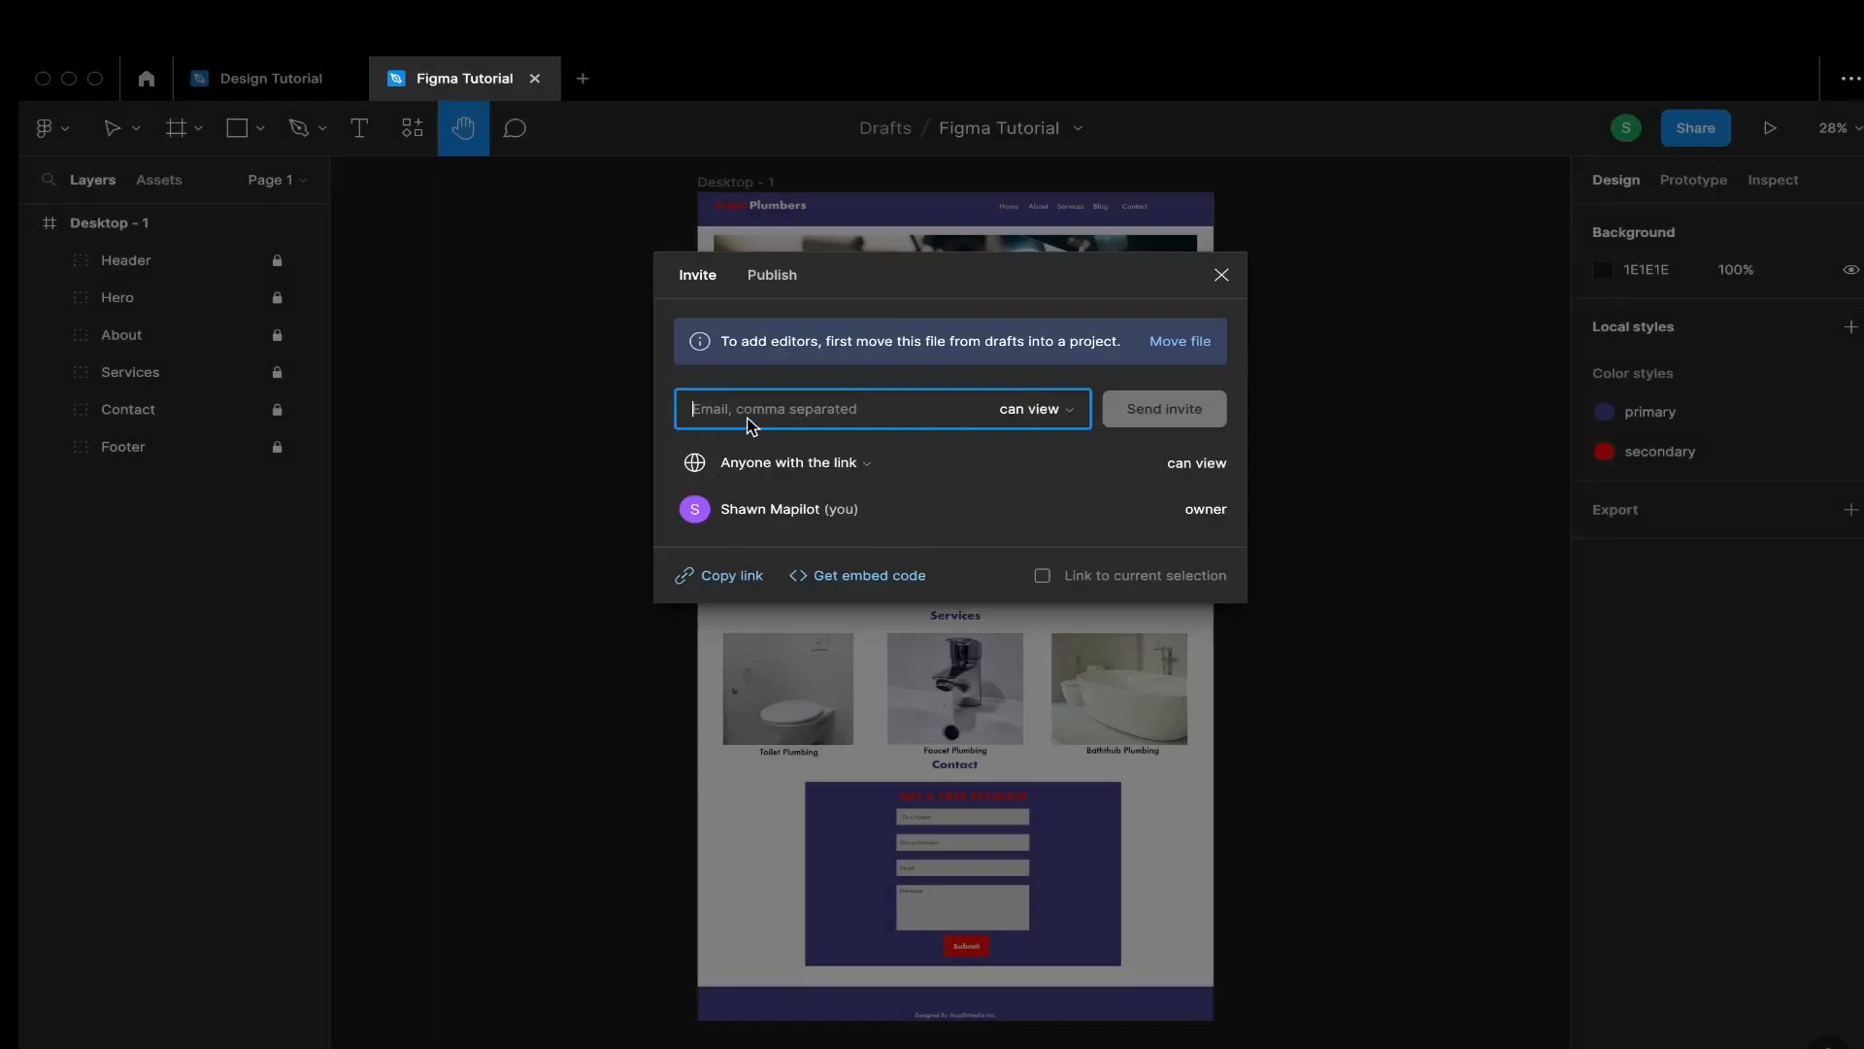
click(1221, 277)
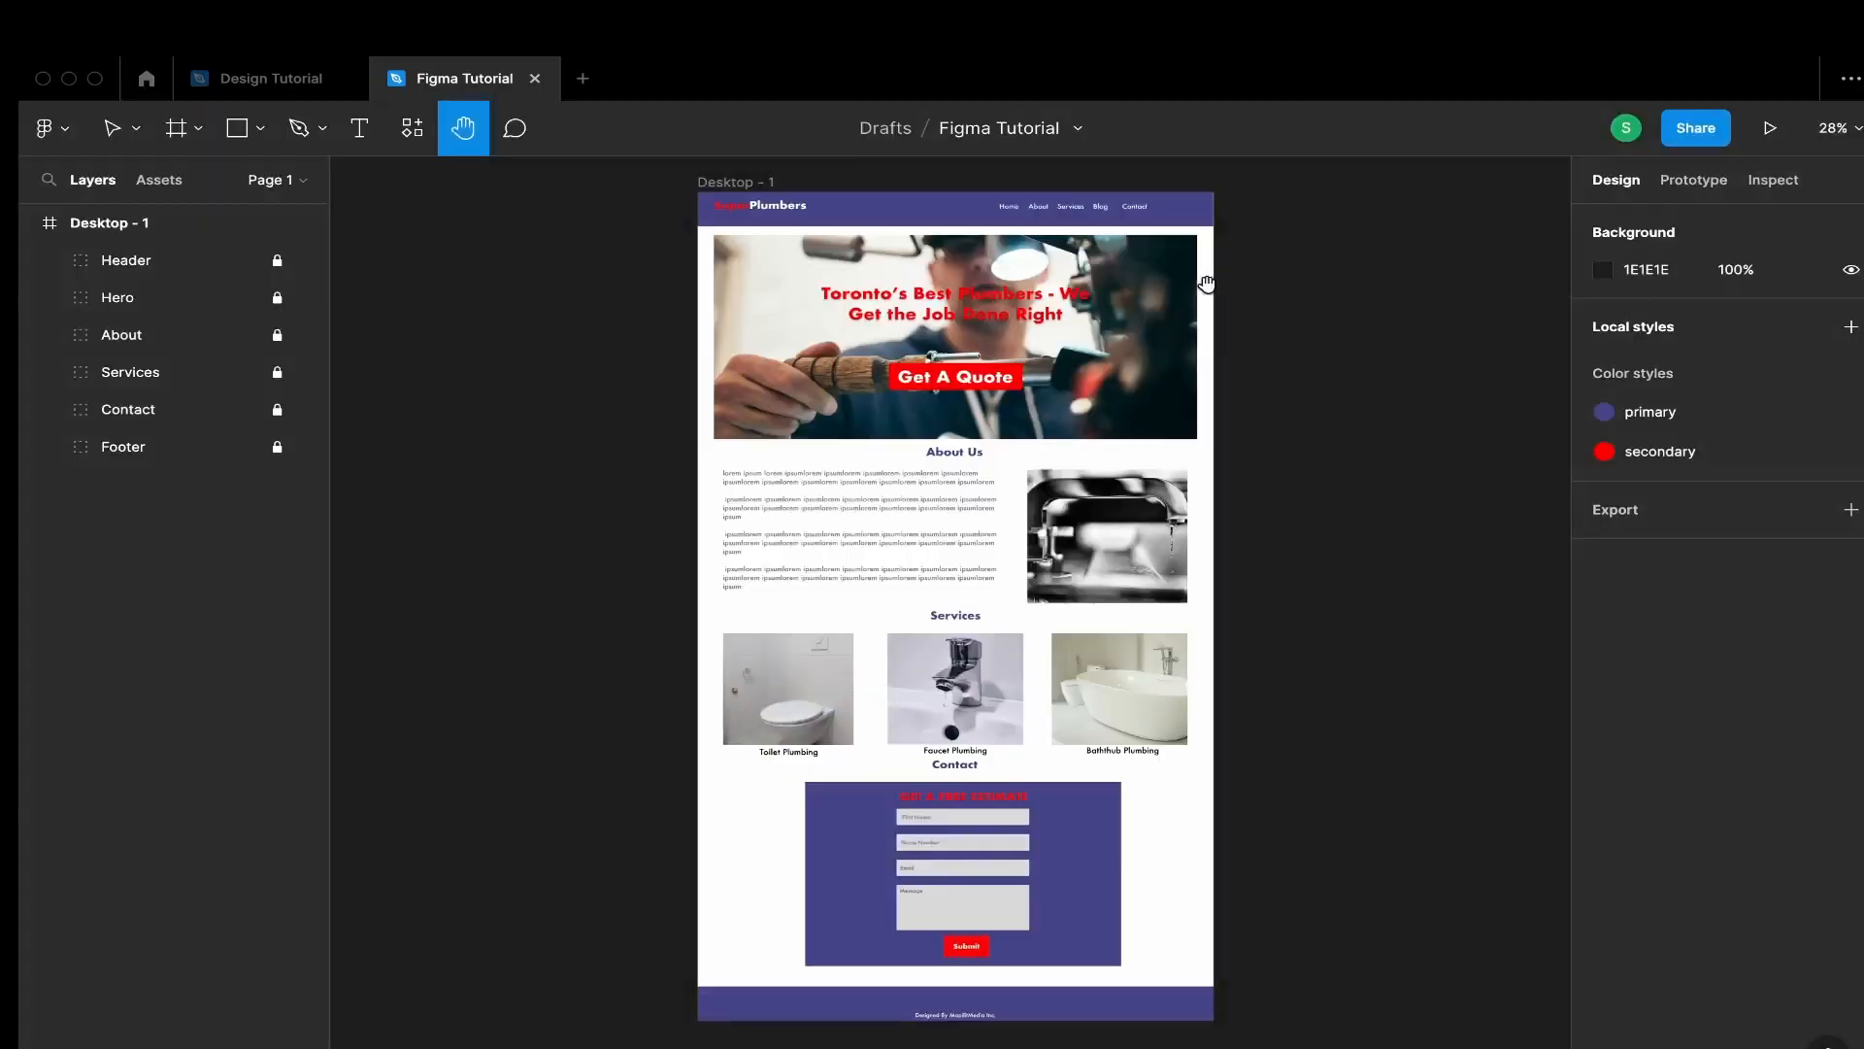
Bring up the file commands for exporting the frames to PDF
click(66, 136)
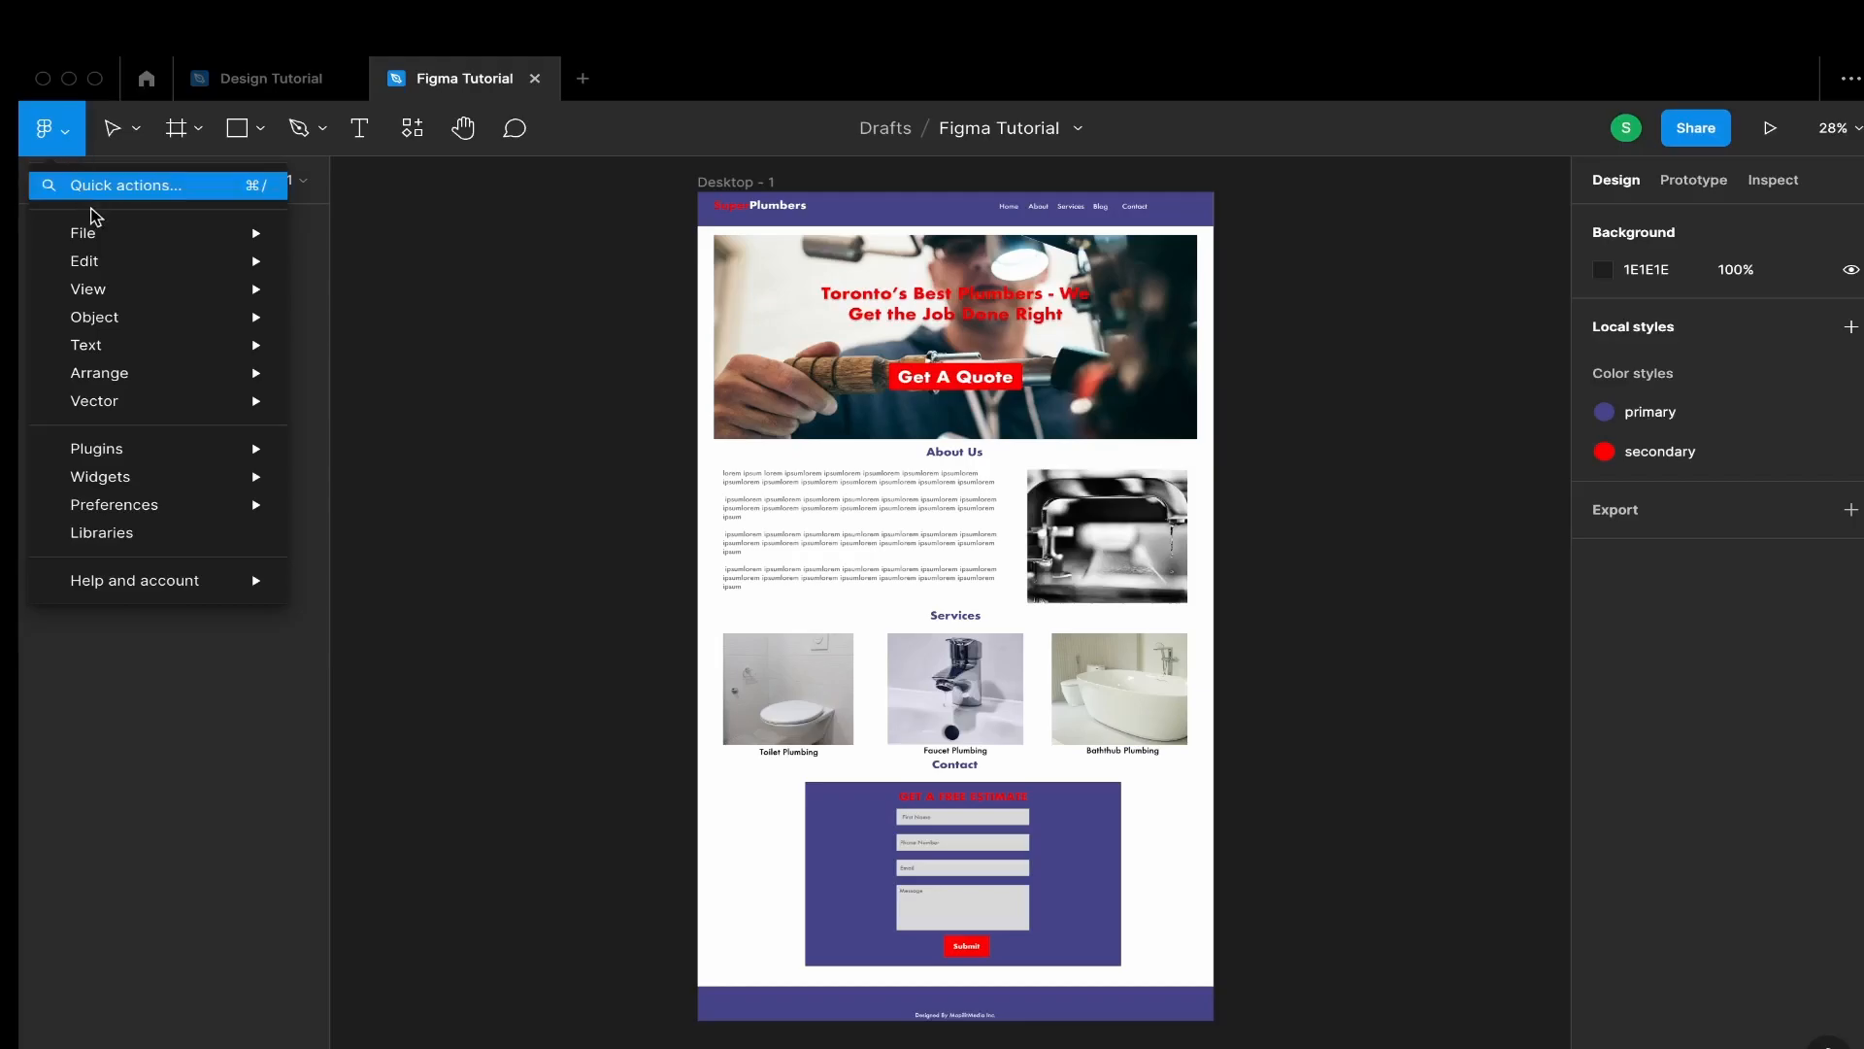
mouse_move(99, 238)
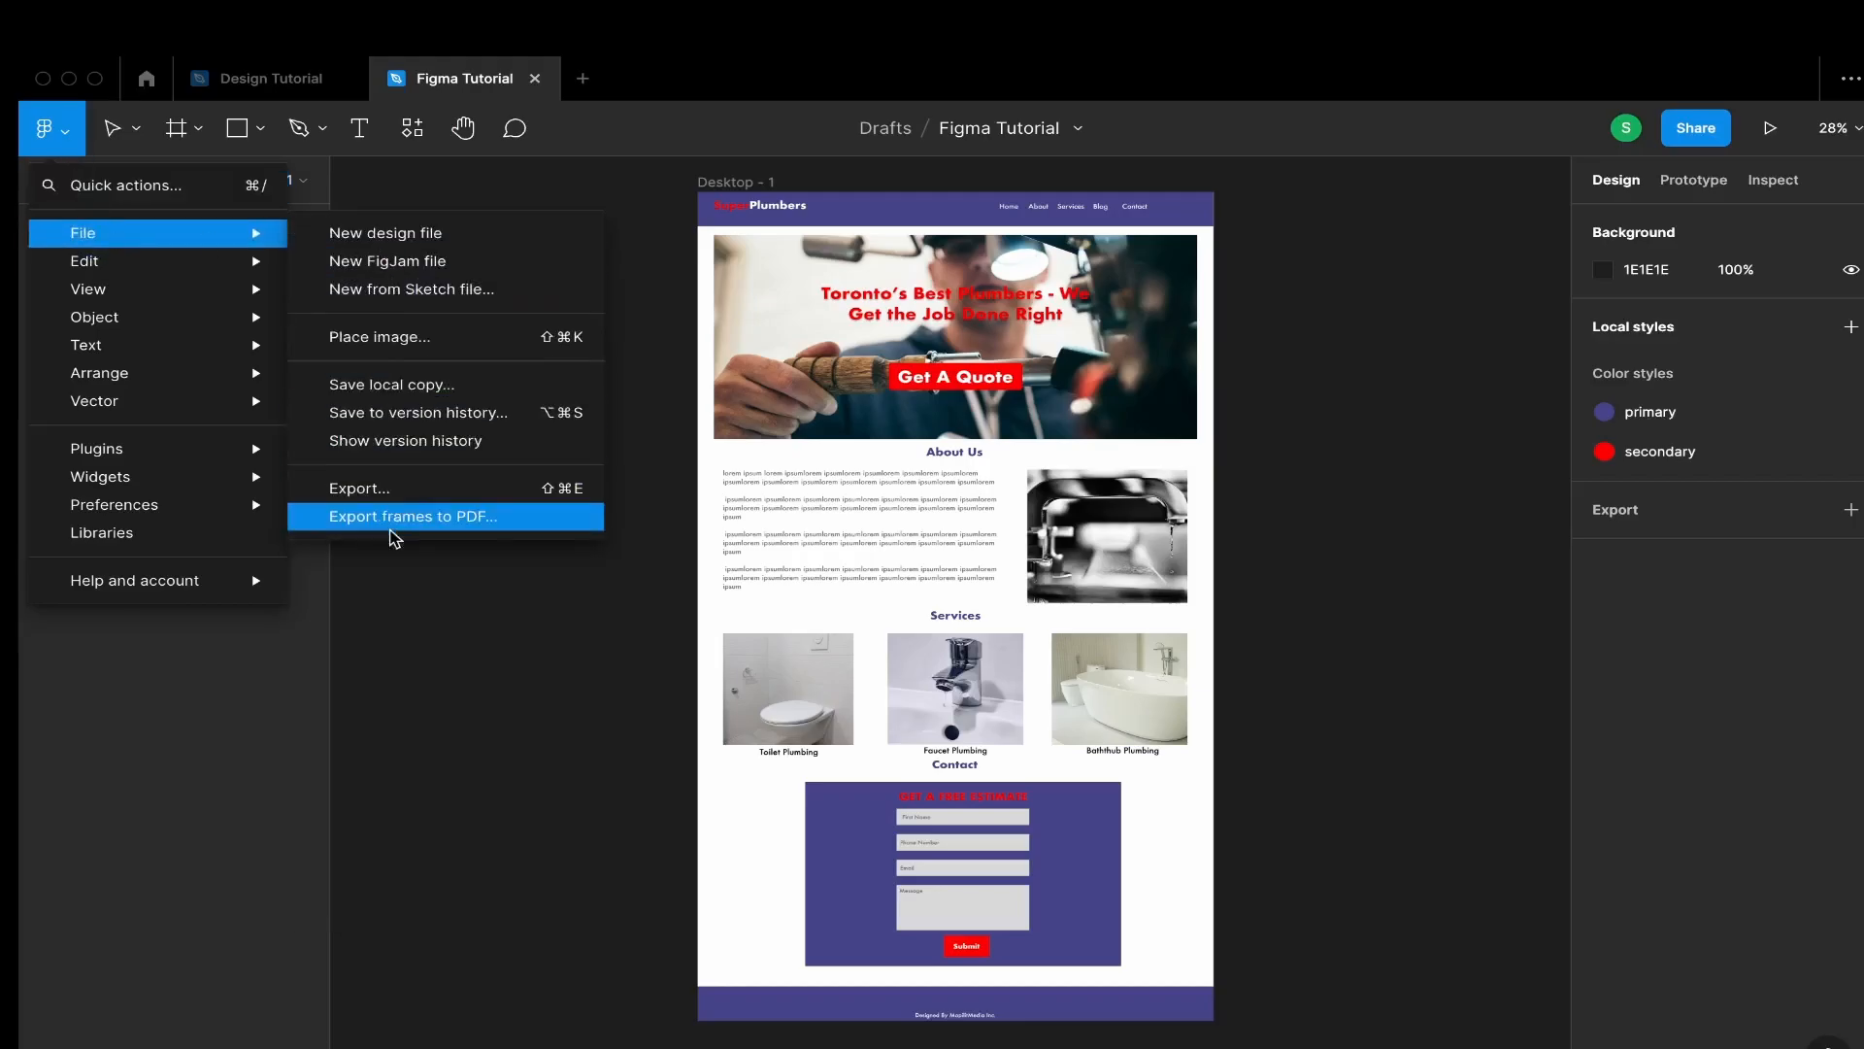